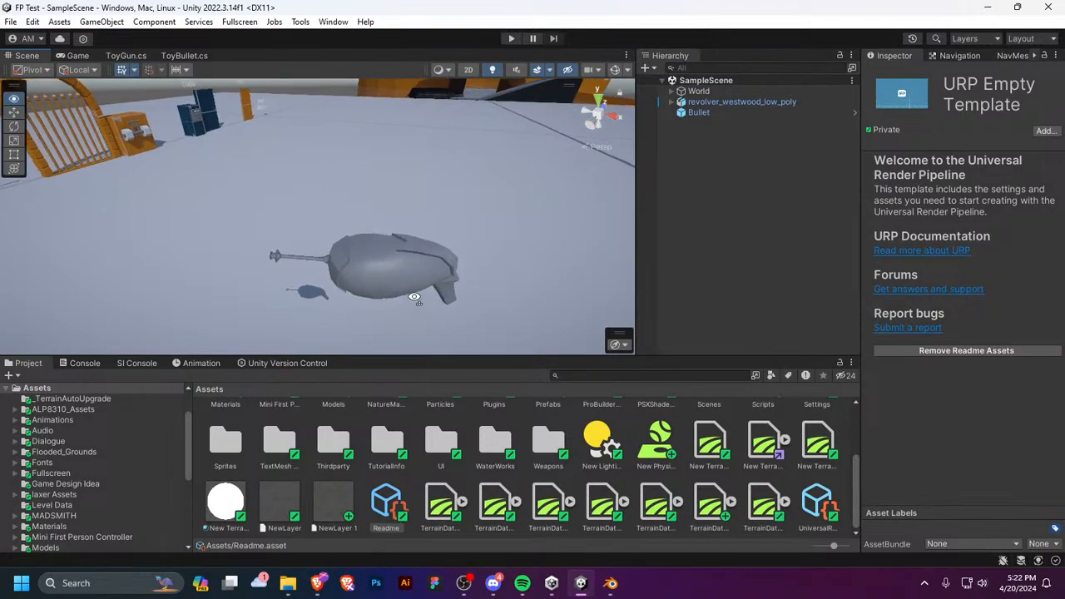
# Step: Play-test the scene, firing the toy gun repeatedly while walking around, and exit play mode
pyautogui.click(510, 39)
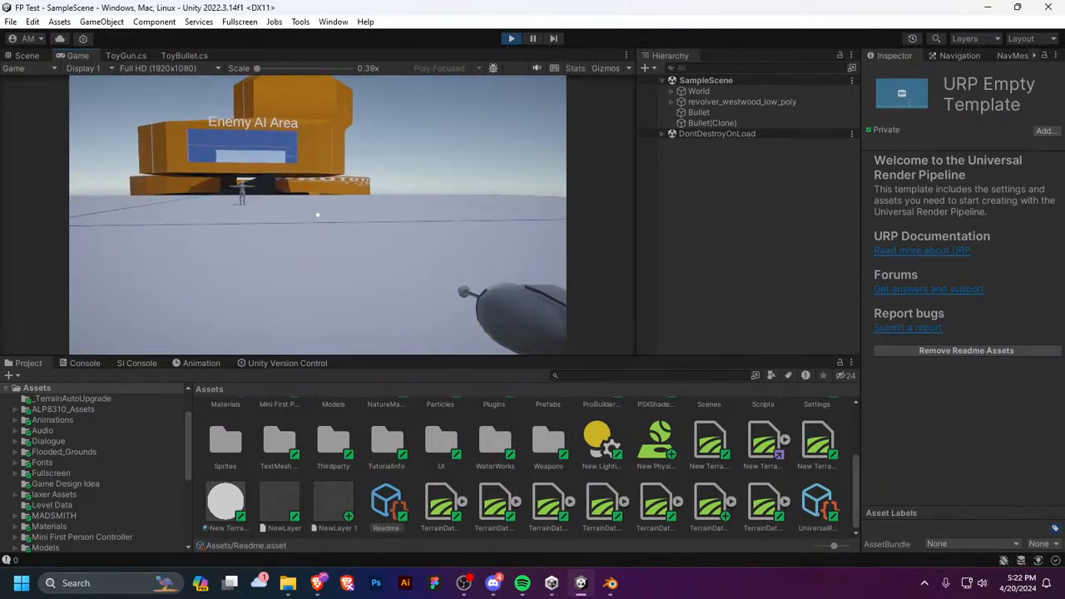
pyautogui.click(317, 215)
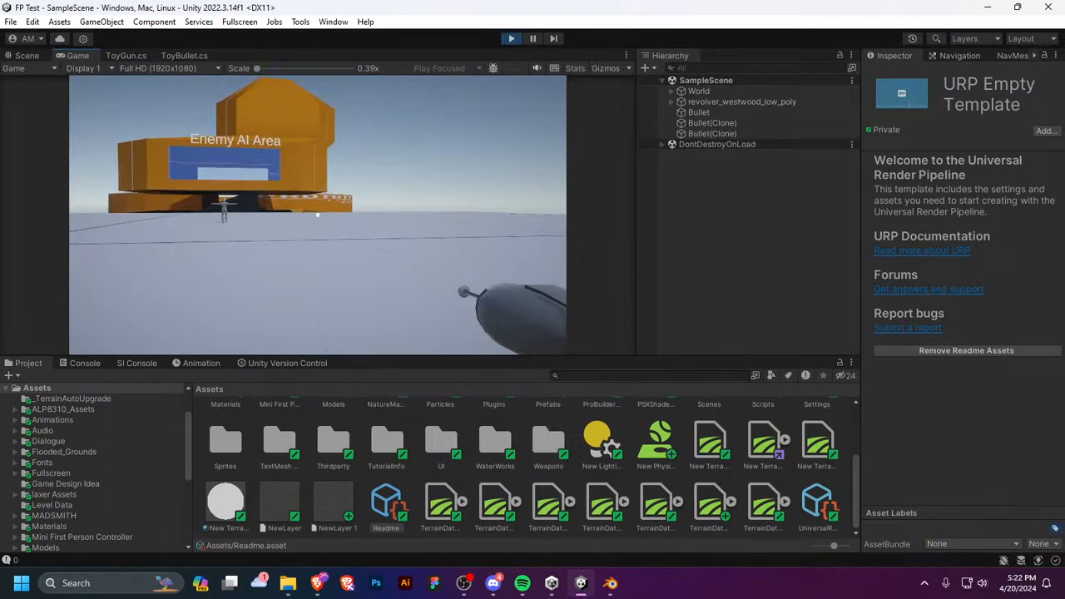
pyautogui.click(317, 215)
pyautogui.click(317, 214)
pyautogui.click(317, 215)
pyautogui.click(317, 215)
pyautogui.click(317, 214)
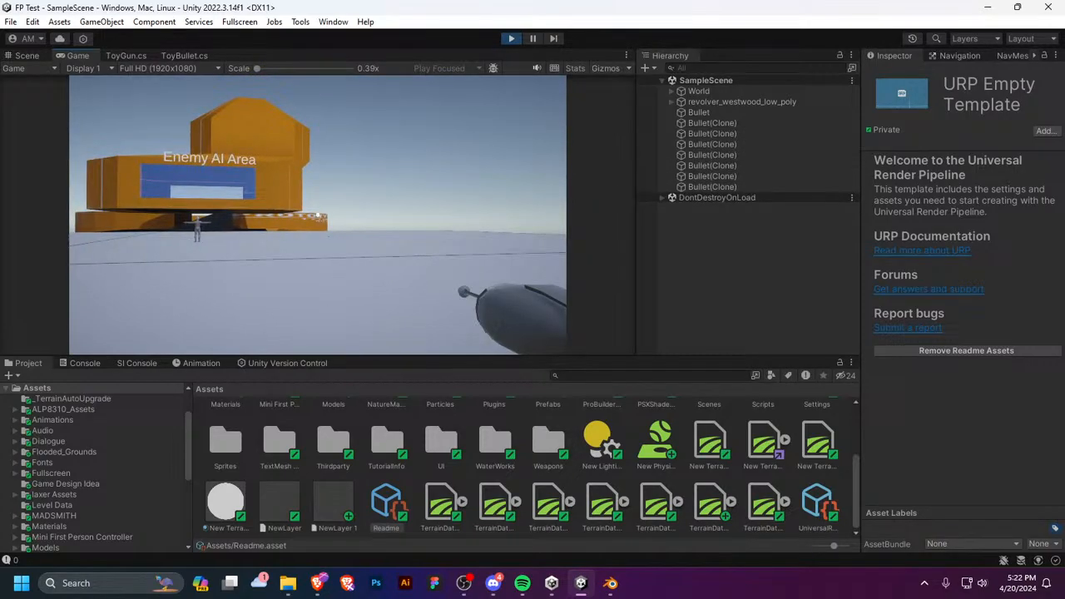
pyautogui.click(317, 215)
pyautogui.click(317, 215)
pyautogui.click(317, 215)
pyautogui.click(317, 214)
pyautogui.click(317, 214)
pyautogui.click(317, 215)
pyautogui.click(317, 215)
pyautogui.click(317, 215)
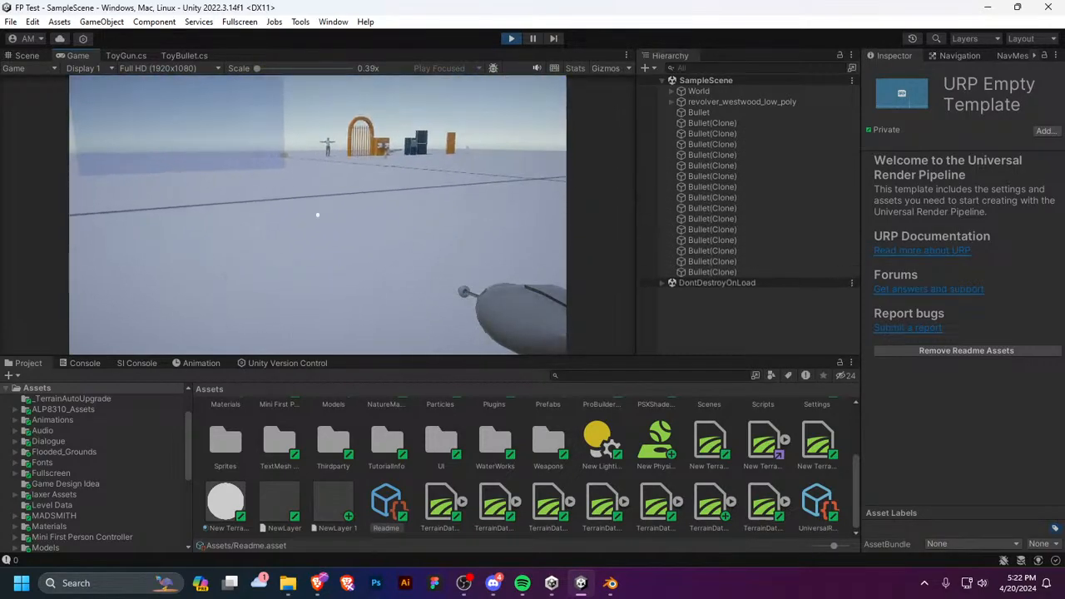
pyautogui.click(317, 214)
pyautogui.click(317, 215)
pyautogui.click(316, 215)
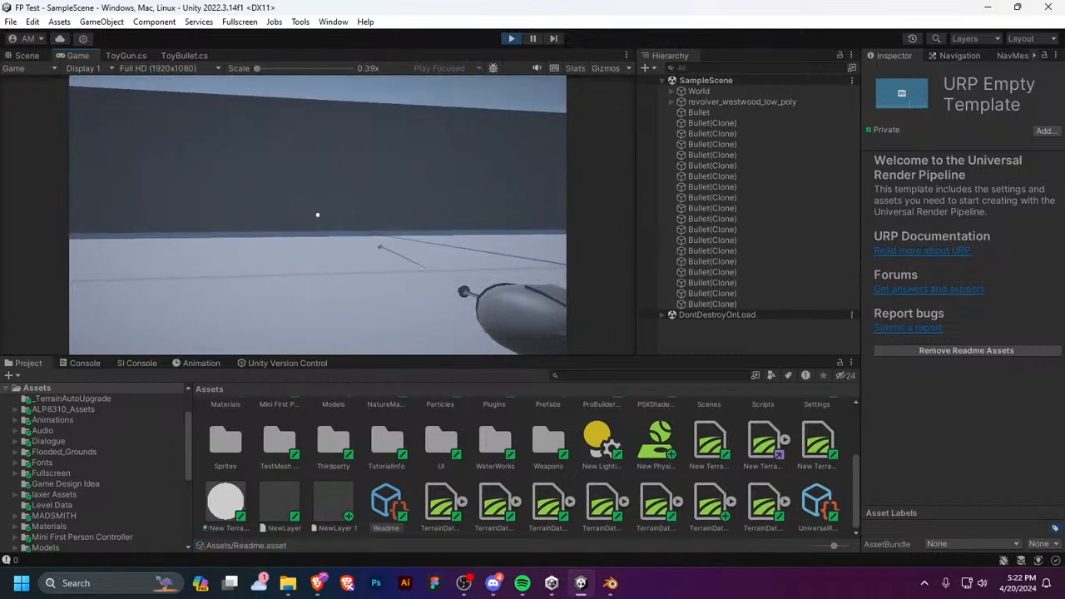
pyautogui.click(317, 214)
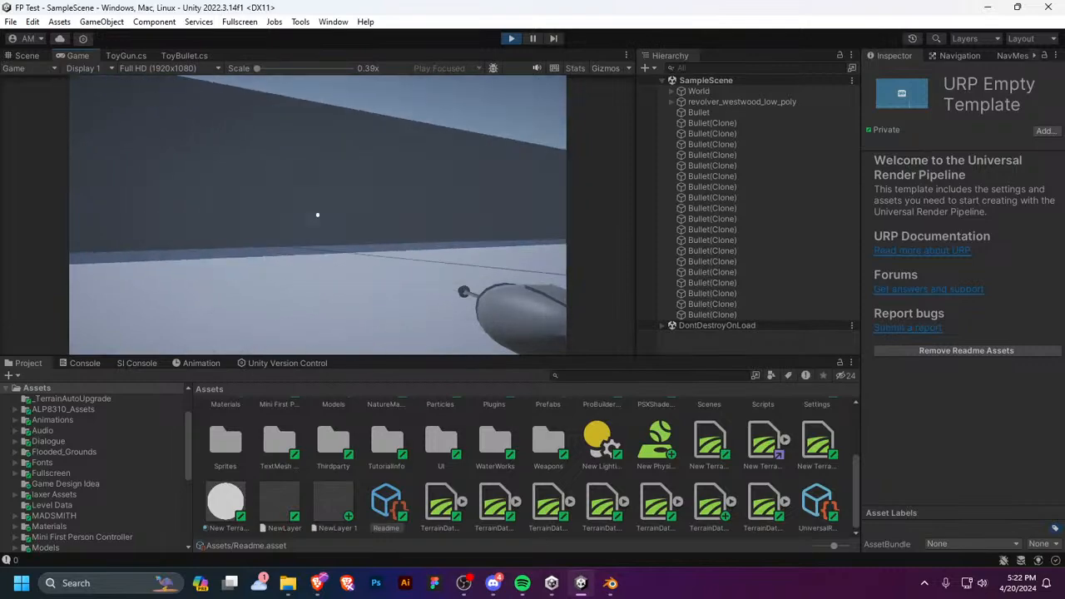
pyautogui.click(317, 214)
pyautogui.click(317, 214)
pyautogui.click(317, 215)
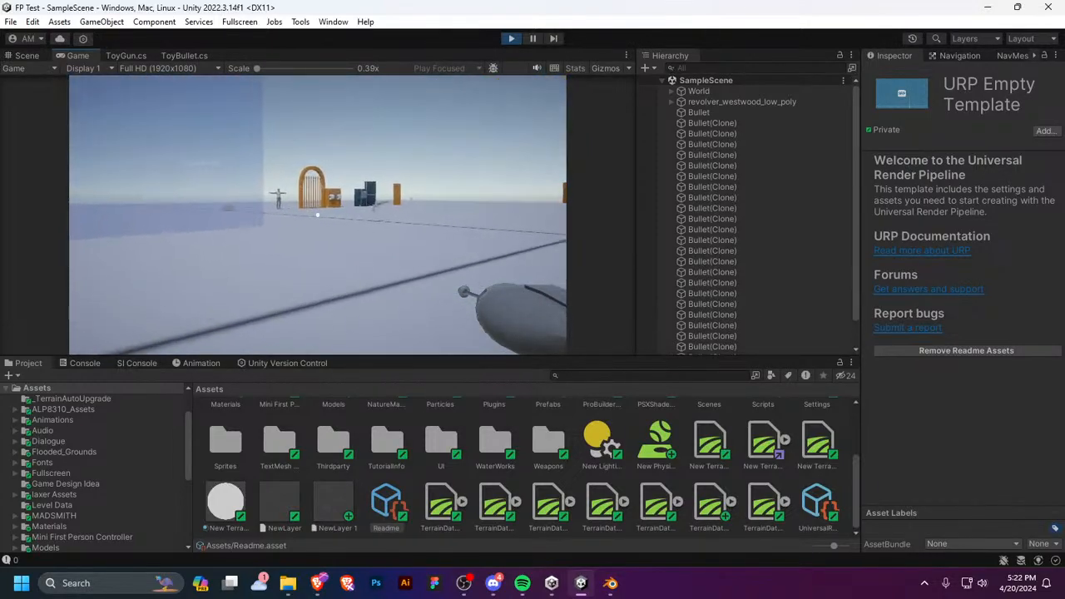
pyautogui.press('Escape')
pyautogui.click(505, 40)
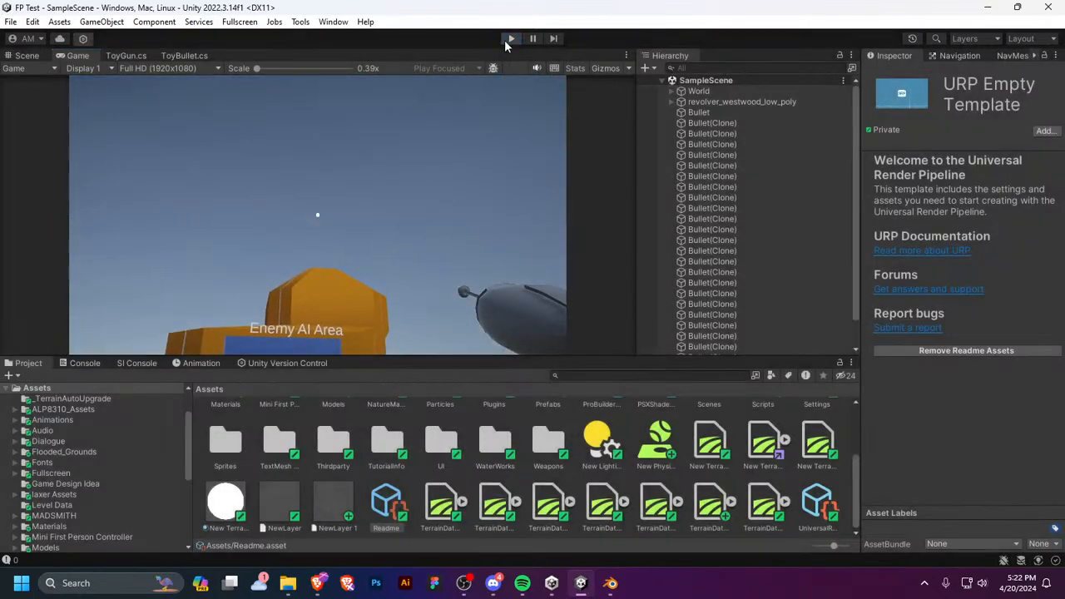
pyautogui.press('s')
pyautogui.moveTo(296, 198); pyautogui.dragTo(272, 204, button='right')
pyautogui.press('w')
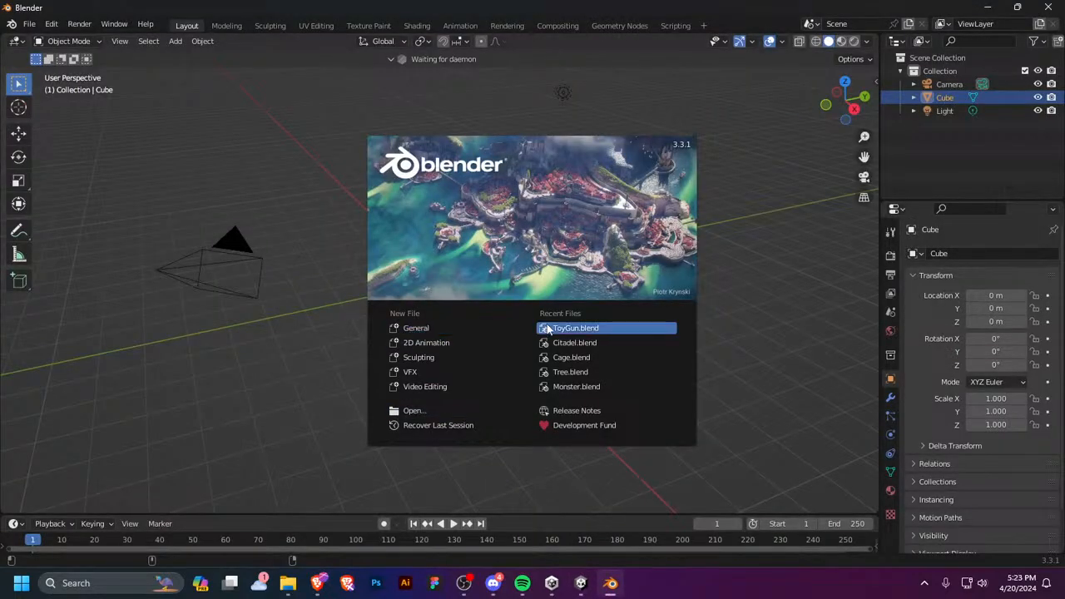
# Step: Switch to Blender, open the recent file ToyGun.blend, and select the gun's upper rear panel
pyautogui.click(548, 330)
pyautogui.moveTo(574, 312); pyautogui.dragTo(523, 309, button='middle')
pyautogui.click(523, 309)
pyautogui.moveTo(610, 330); pyautogui.dragTo(525, 348, button='middle')
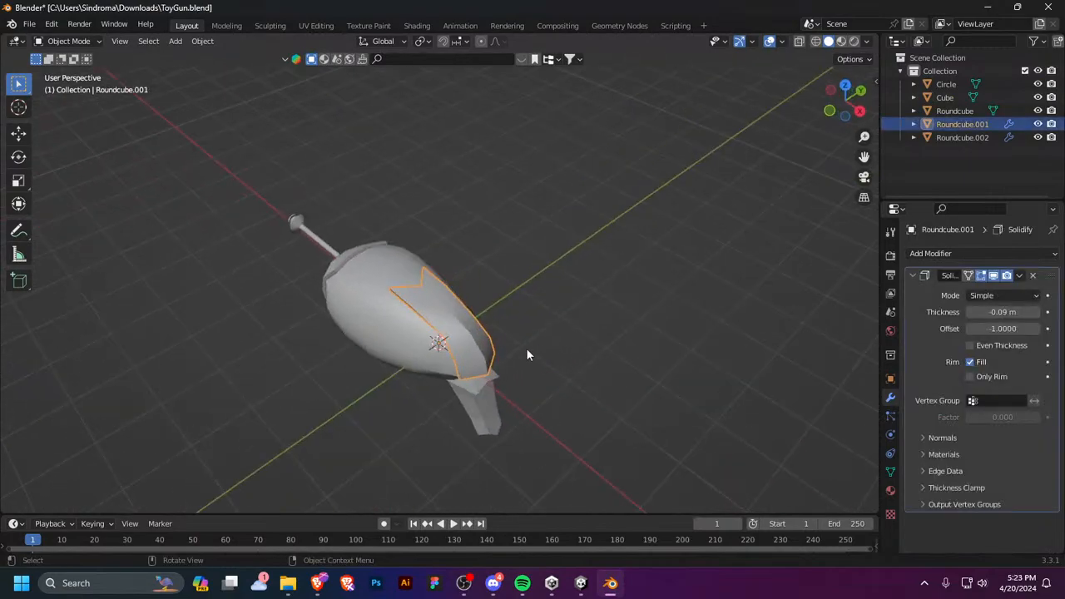
pyautogui.press('Tab')
pyautogui.press('Tab')
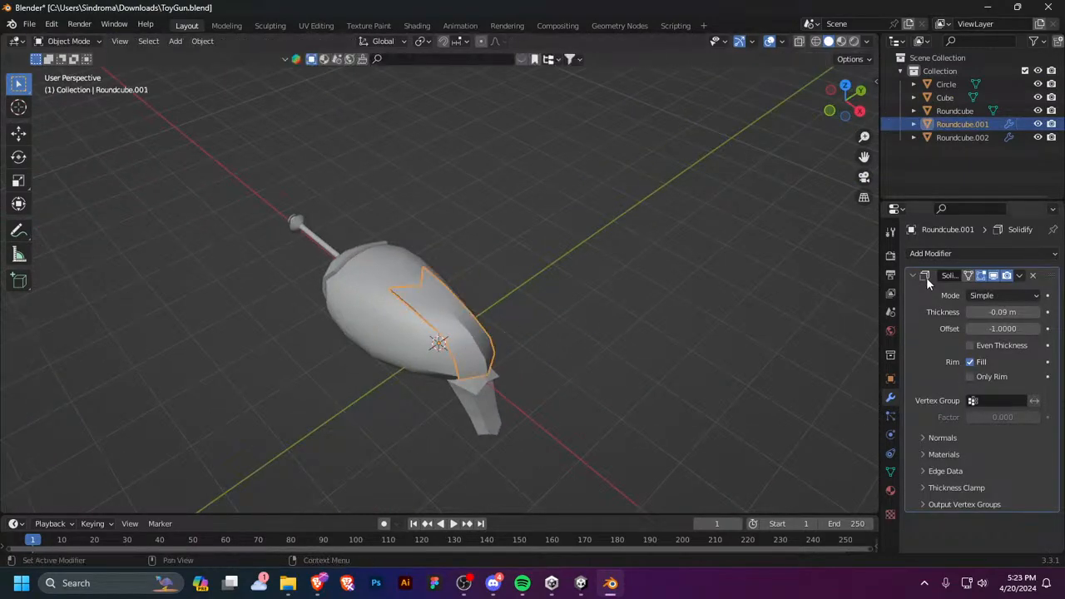
# Step: Create a new collection directly under the Scene Collection
pyautogui.scroll(-3, 609, 336)
pyautogui.moveTo(532, 425); pyautogui.dragTo(218, 190)
pyautogui.moveTo(474, 325); pyautogui.dragTo(567, 301, button='middle')
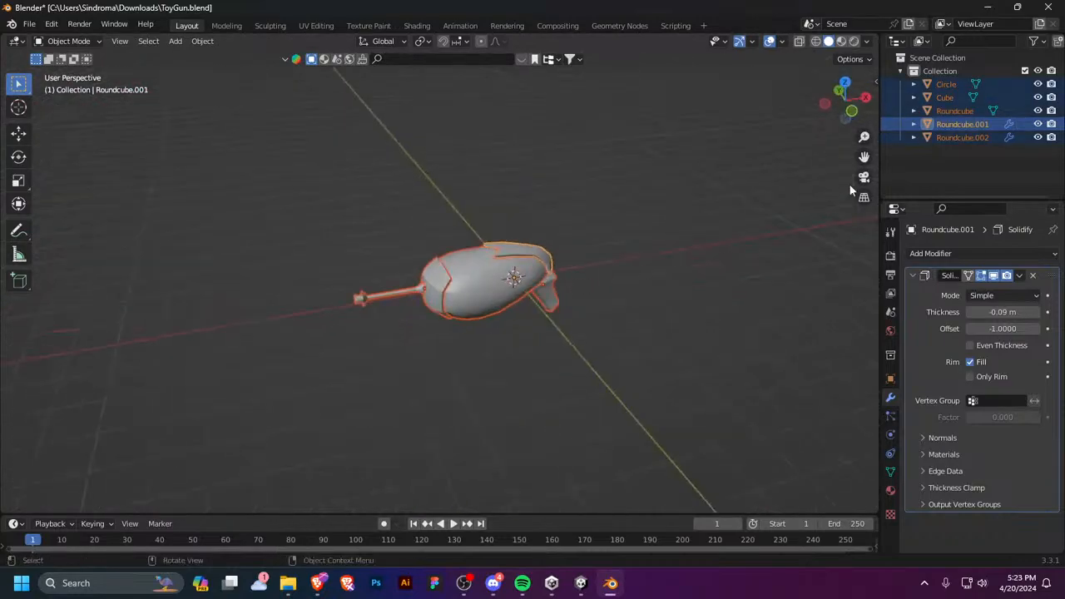
pyautogui.rightClick(971, 65)
pyautogui.rightClick(986, 59)
pyautogui.click(986, 59)
pyautogui.rightClick(966, 59)
pyautogui.press('Escape')
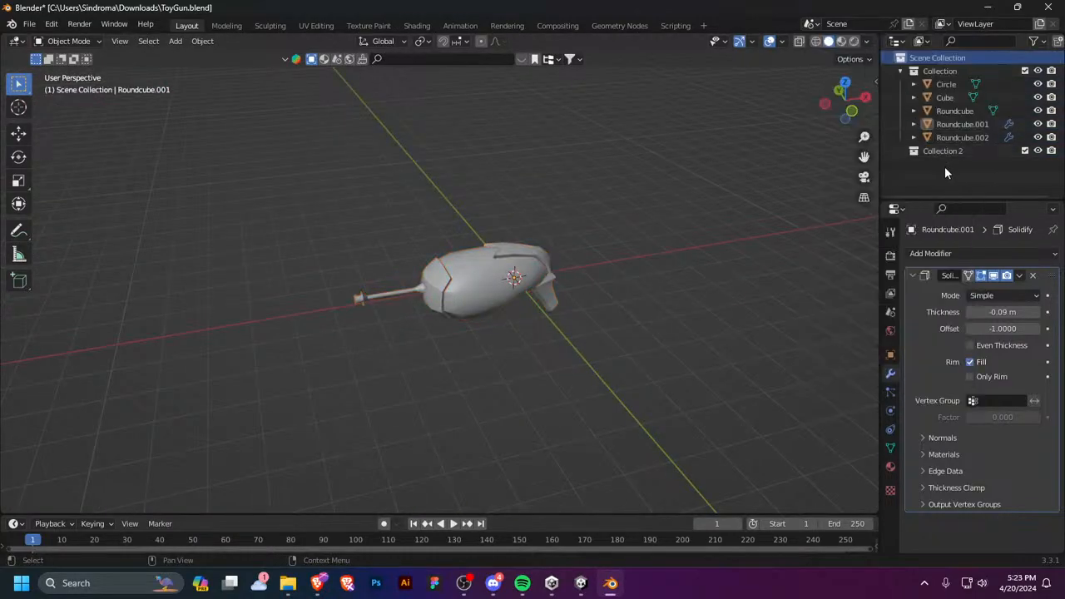
# Step: Copy all five gun parts from Collection into Collection 2 and hide Collection 2
pyautogui.click(948, 85)
pyautogui.keyDown('shift'); pyautogui.click(965, 137); pyautogui.keyUp('shift')
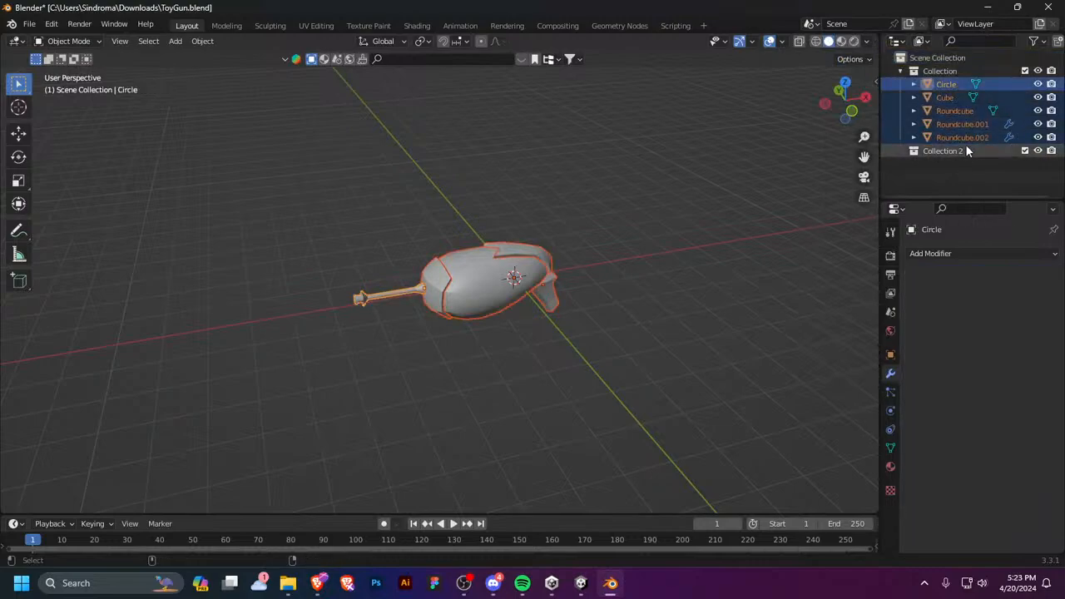
pyautogui.hotkey('ctrl', 'c')
pyautogui.click(965, 150)
pyautogui.hotkey('ctrl', 'v')
pyautogui.click(900, 150)
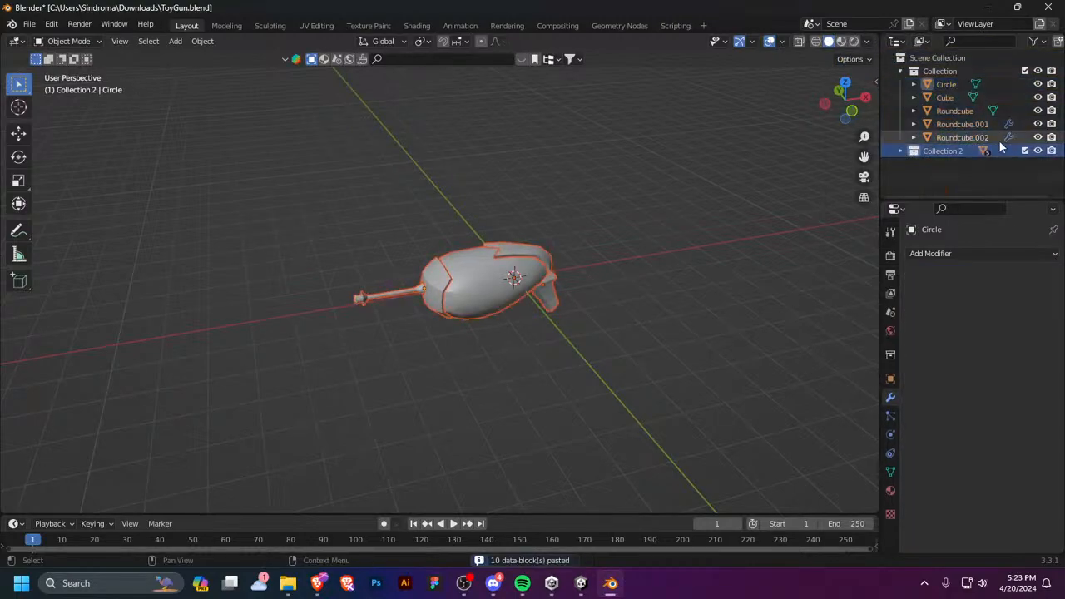
pyautogui.click(1037, 151)
# Step: Apply the Solidify modifiers on the front cap Roundcube.002 and the upper rear panel Roundcube.001
pyautogui.click(962, 124)
pyautogui.click(962, 138)
pyautogui.moveTo(670, 253); pyautogui.dragTo(523, 264, button='middle')
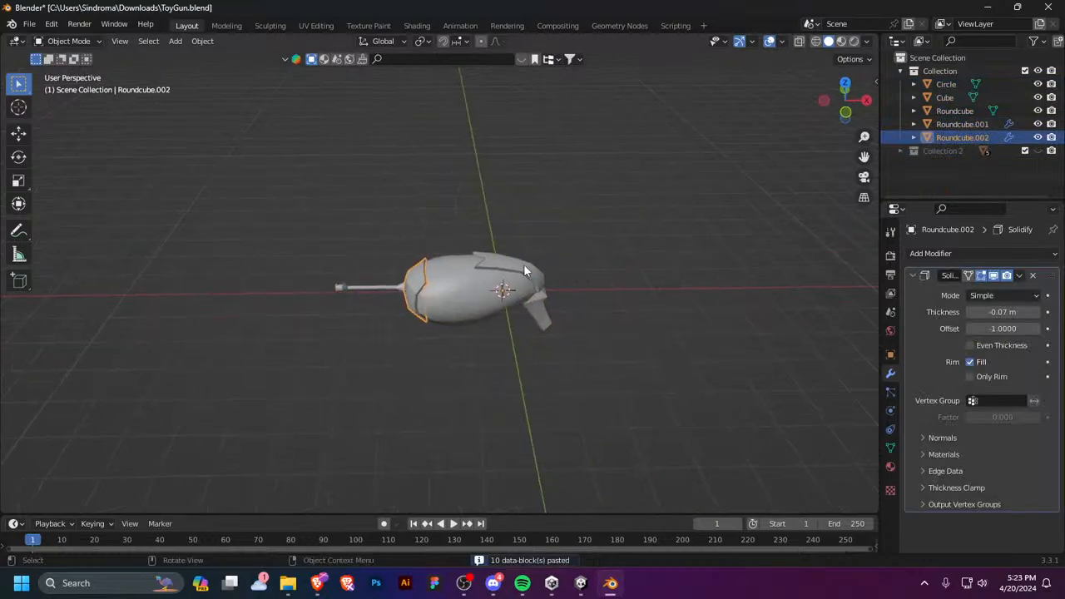
pyautogui.click(1019, 276)
pyautogui.click(952, 289)
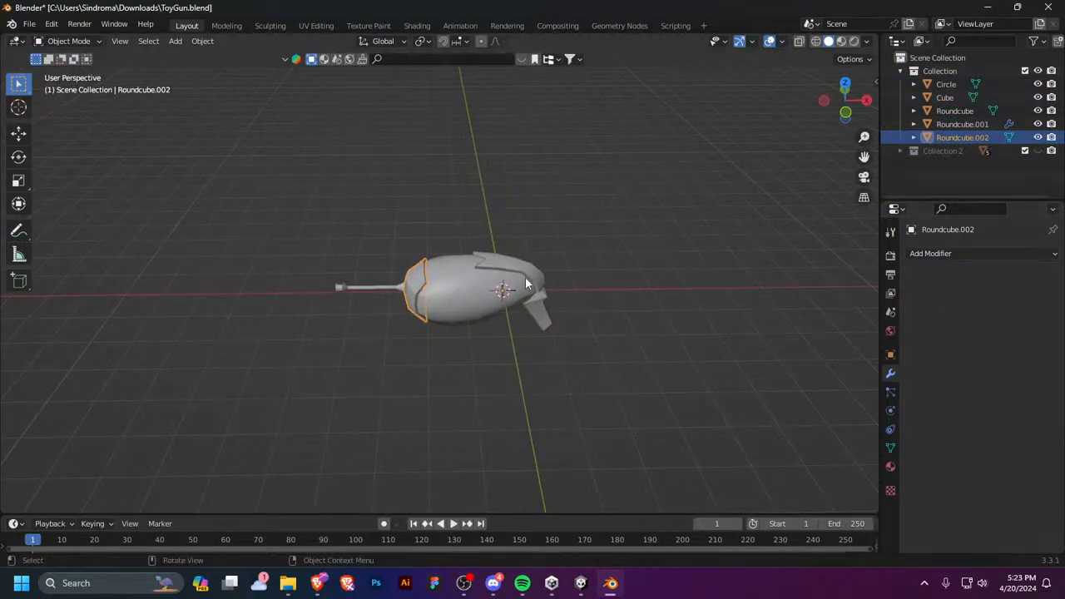
pyautogui.click(962, 124)
pyautogui.click(1020, 275)
pyautogui.click(956, 289)
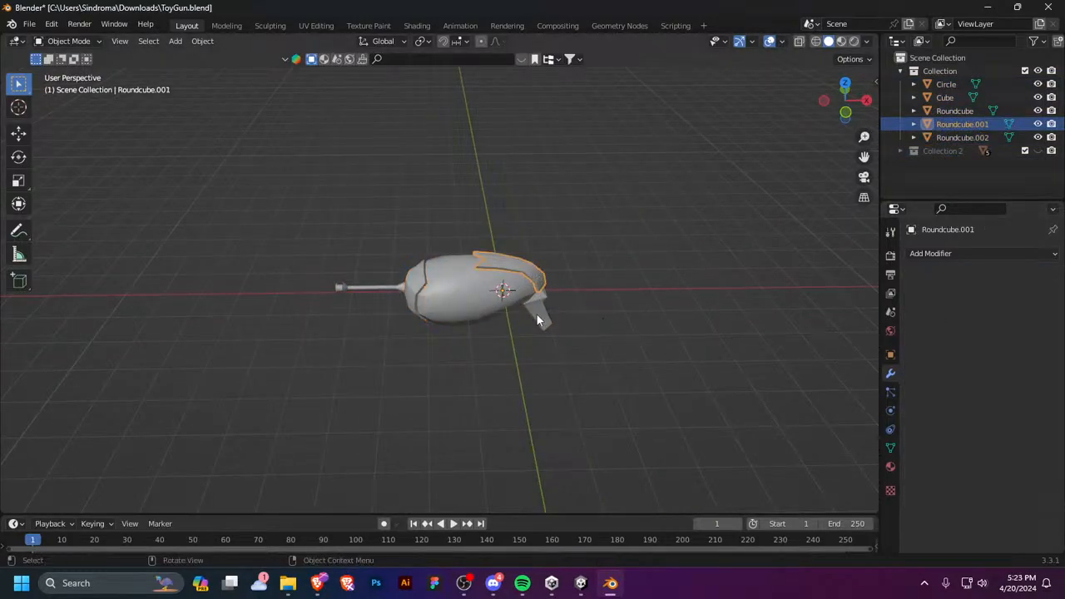
# Step: Select the gun barrel and turn on the Face Orientation overlay to examine the direction of the model's faces
pyautogui.click(481, 310)
pyautogui.click(361, 290)
pyautogui.scroll(5, 398, 345)
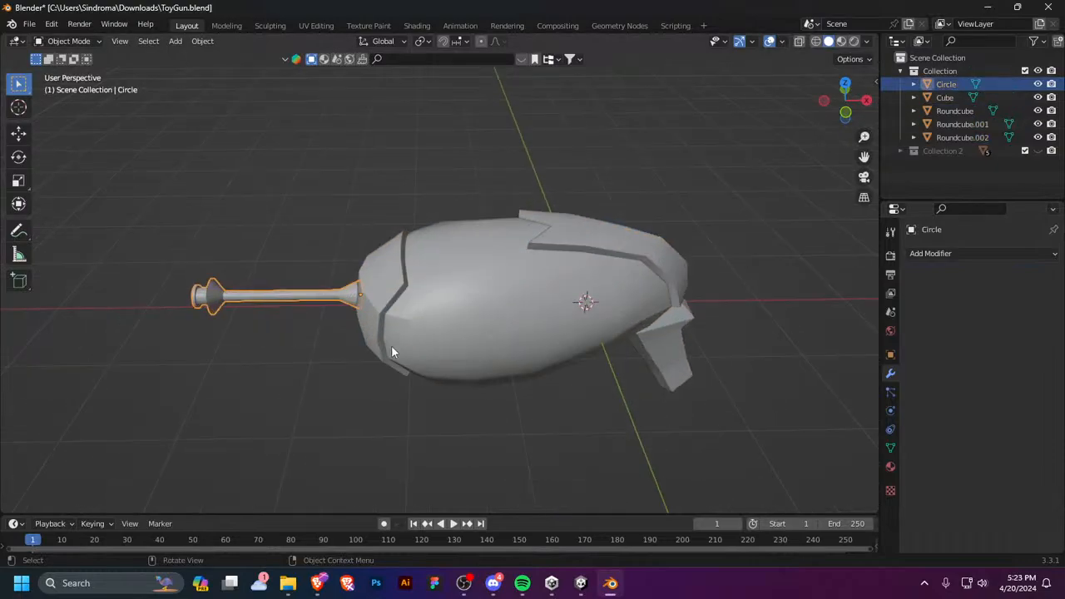
pyautogui.click(390, 346)
pyautogui.moveTo(290, 354); pyautogui.dragTo(322, 331, button='middle')
pyautogui.click(323, 331)
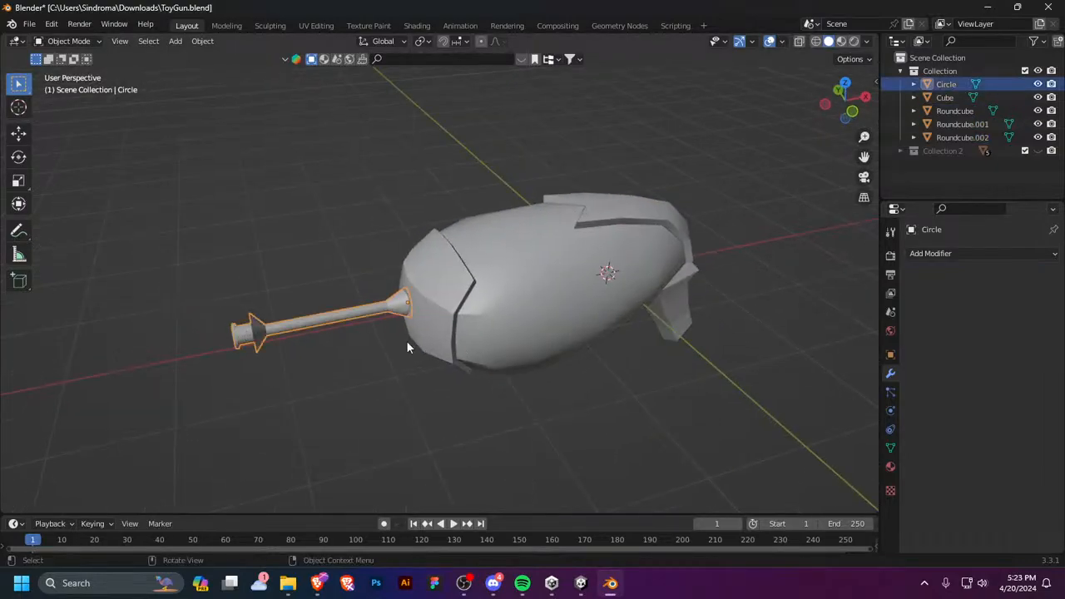
pyautogui.click(782, 41)
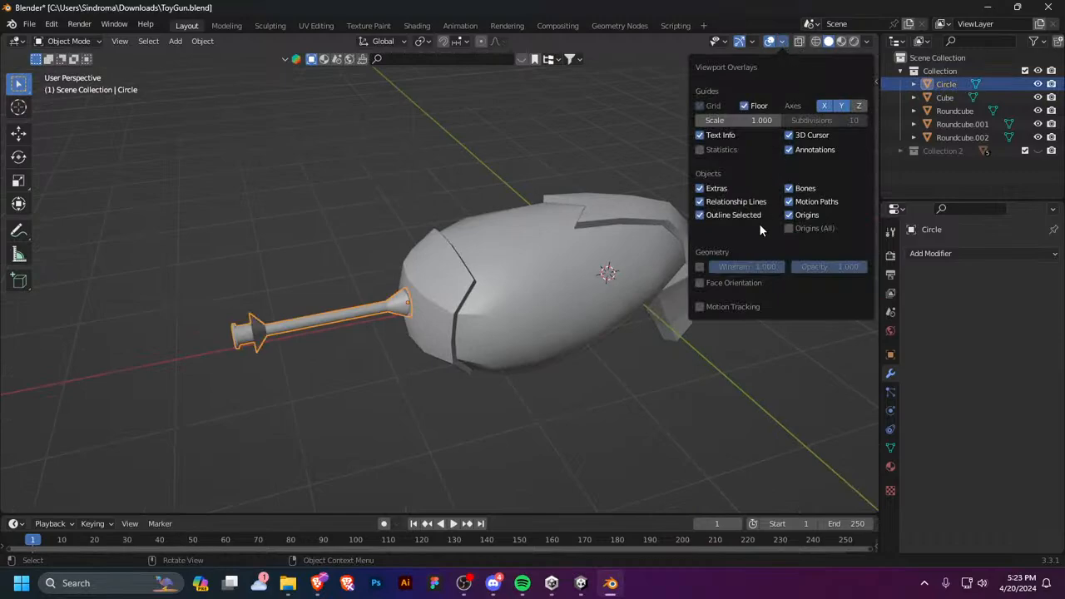
pyautogui.click(720, 283)
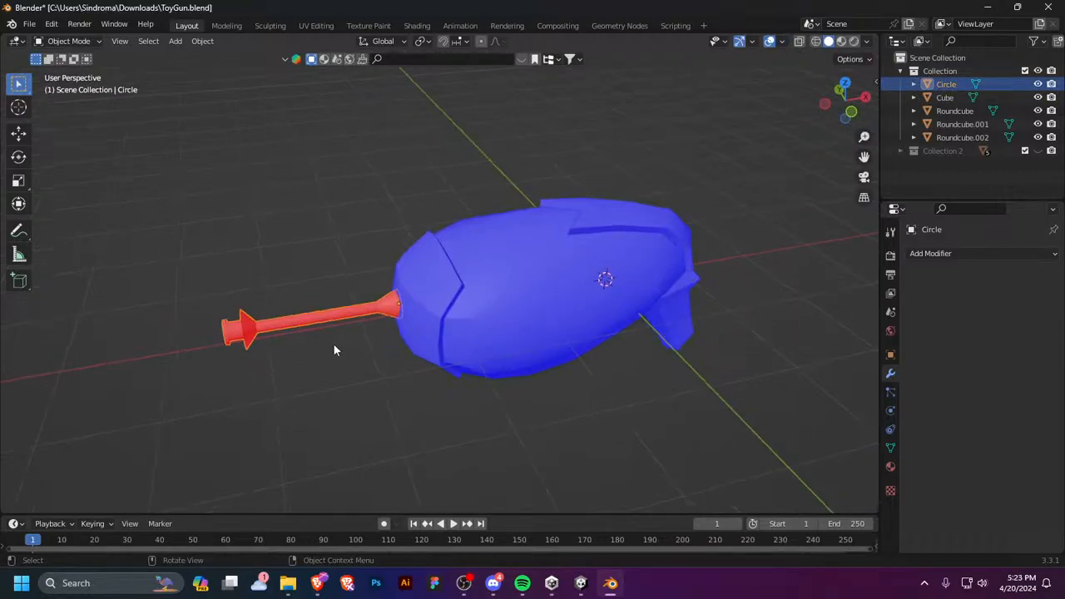
pyautogui.moveTo(333, 348); pyautogui.dragTo(441, 284, button='middle')
# Step: Apply Shade Auto Smooth to the gun barrel and flip the normals of its entire mesh
pyautogui.rightClick(474, 248)
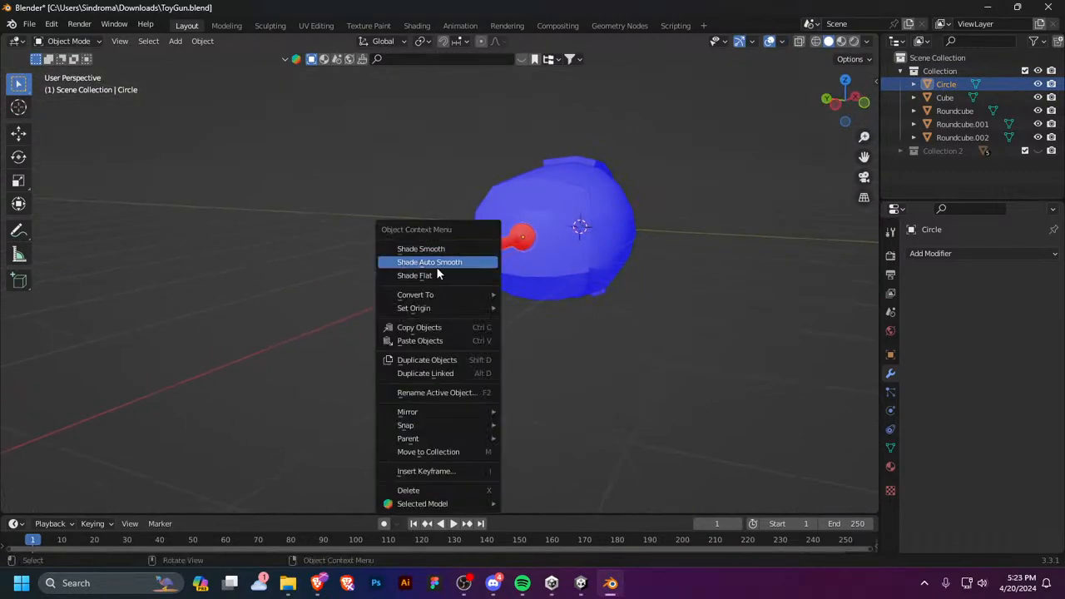
pyautogui.click(438, 263)
pyautogui.press('Tab')
pyautogui.press('a')
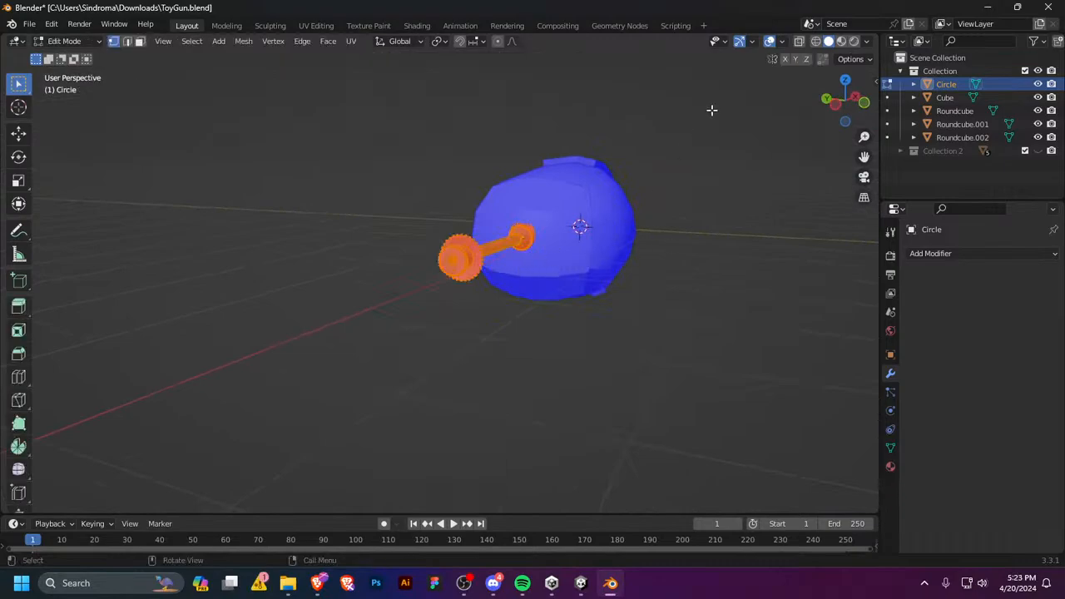
pyautogui.hotkey('alt', 'n')
pyautogui.click(566, 239)
pyautogui.press('Tab')
pyautogui.moveTo(590, 249); pyautogui.dragTo(467, 320, button='middle')
# Step: Save the Blender file, switch to Unity, and inspect the toy gun's barrel up close in the scene
pyautogui.hotkey('ctrl', 's')
pyautogui.scroll(-3, 465, 325)
pyautogui.hotkey('alt', 'Tab')
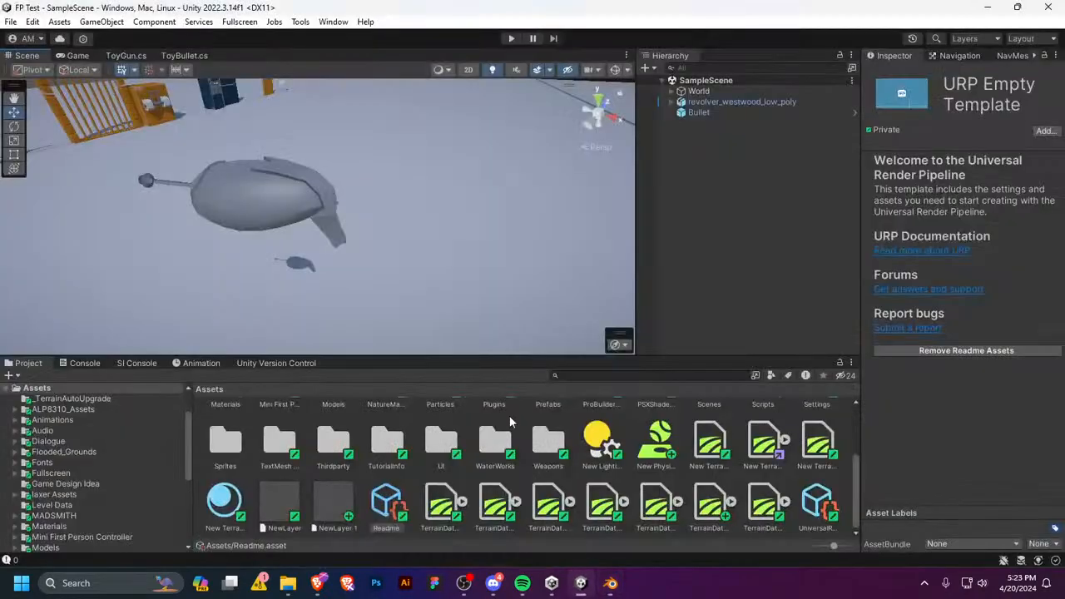
pyautogui.click(281, 229)
pyautogui.moveTo(335, 232); pyautogui.dragTo(404, 247, button='middle')
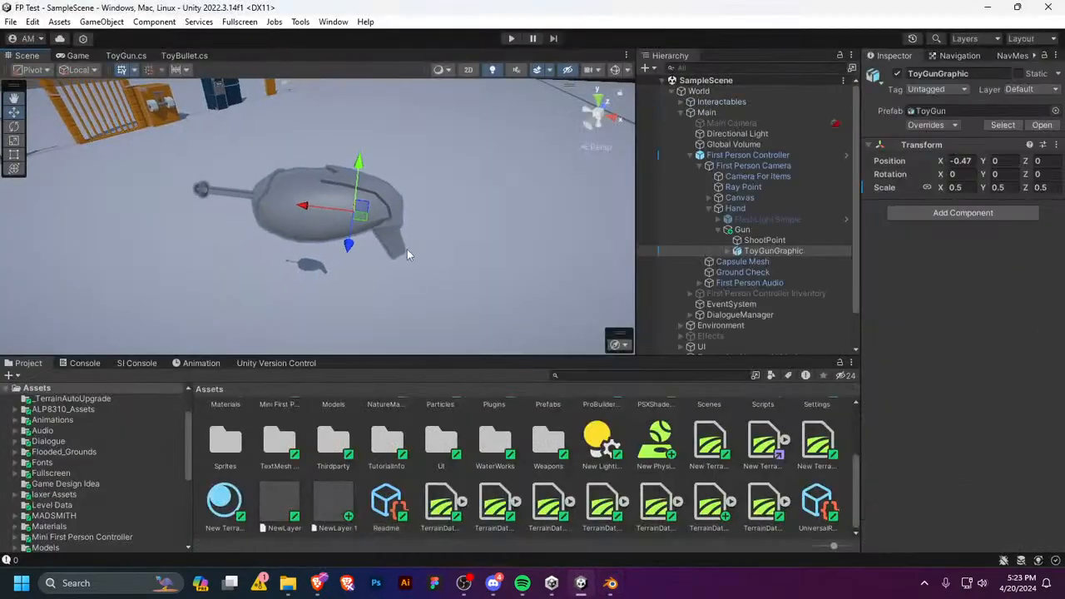
pyautogui.scroll(3, 279, 226)
pyautogui.press('w')
pyautogui.moveTo(152, 206); pyautogui.dragTo(250, 143, button='right')
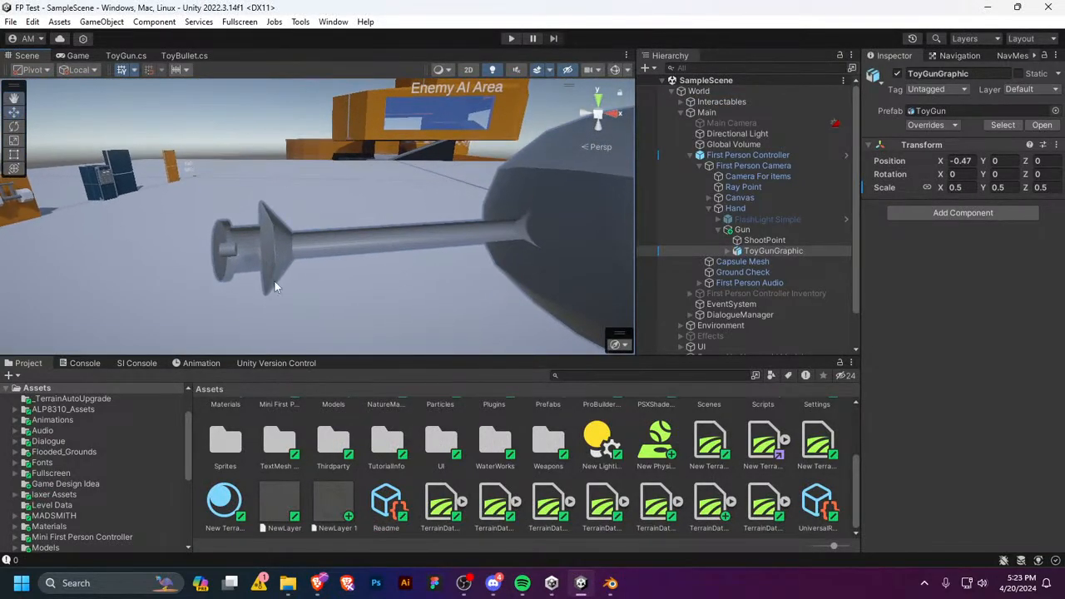
pyautogui.press('f')
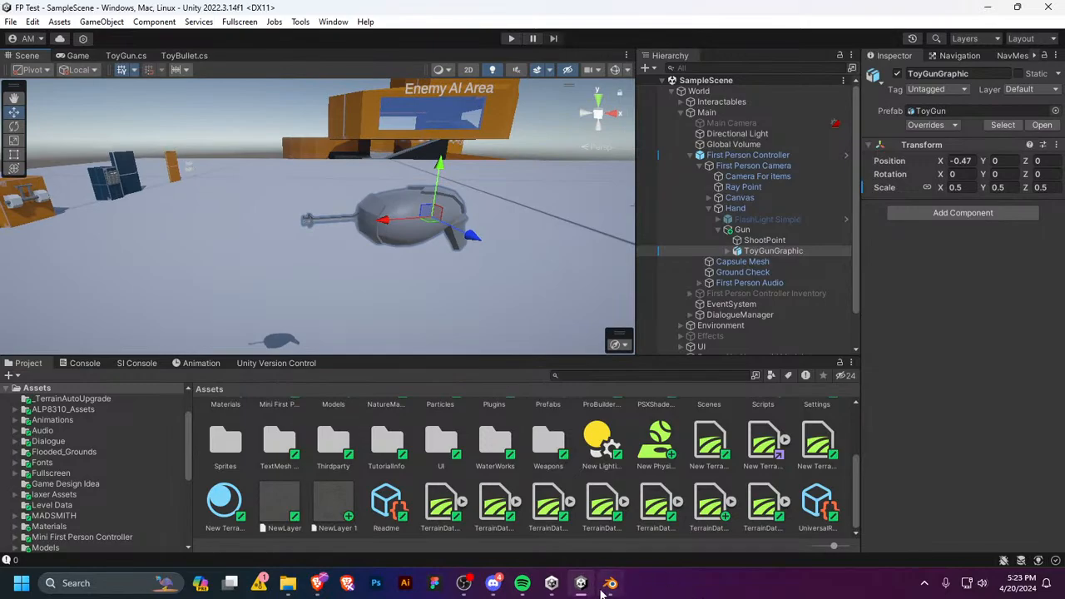
# Step: Switch back to Blender, turn off the Face Orientation overlay, and set the viewport shading color to Random
pyautogui.click(610, 583)
pyautogui.rightClick(447, 322)
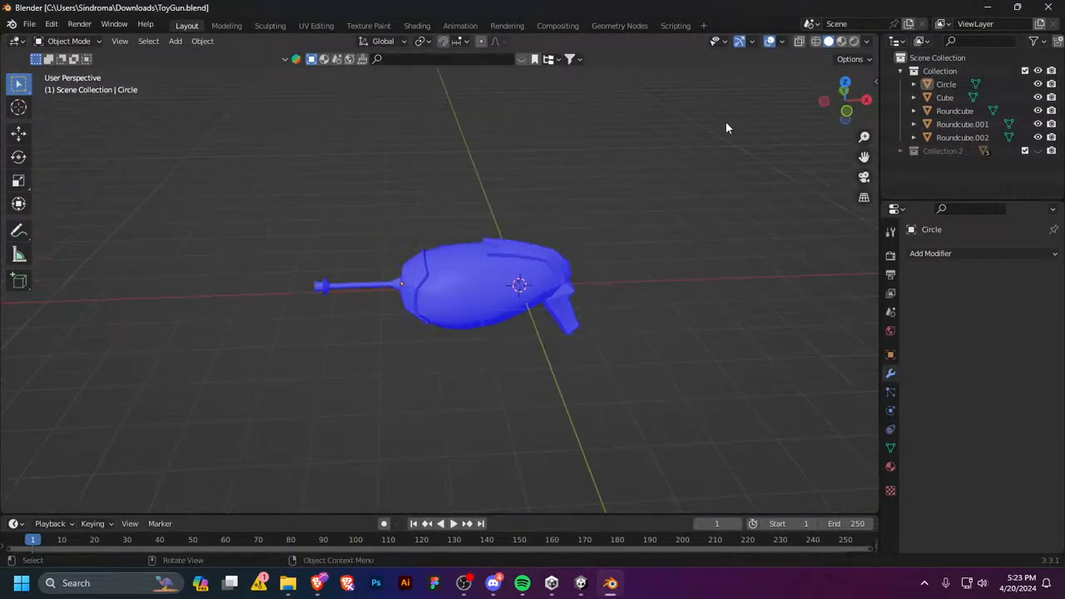
pyautogui.click(780, 41)
pyautogui.click(717, 283)
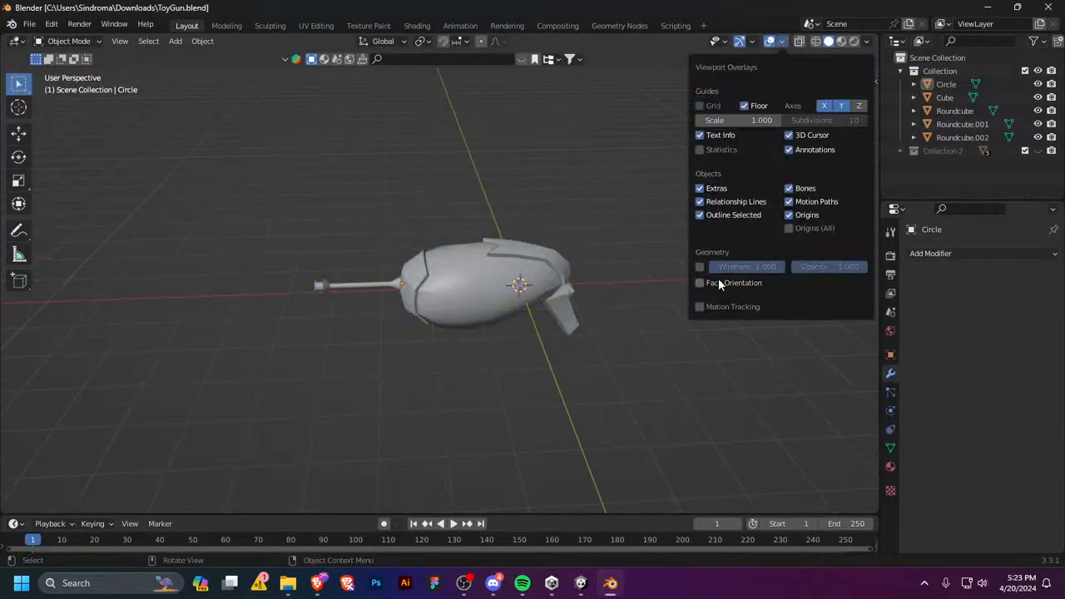
pyautogui.click(866, 41)
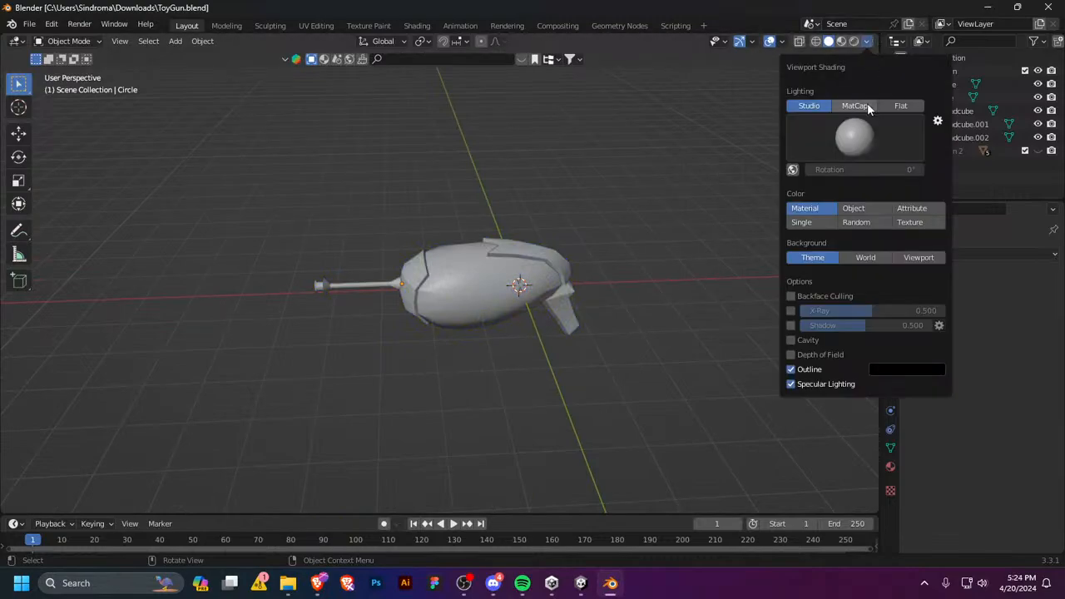
pyautogui.click(862, 226)
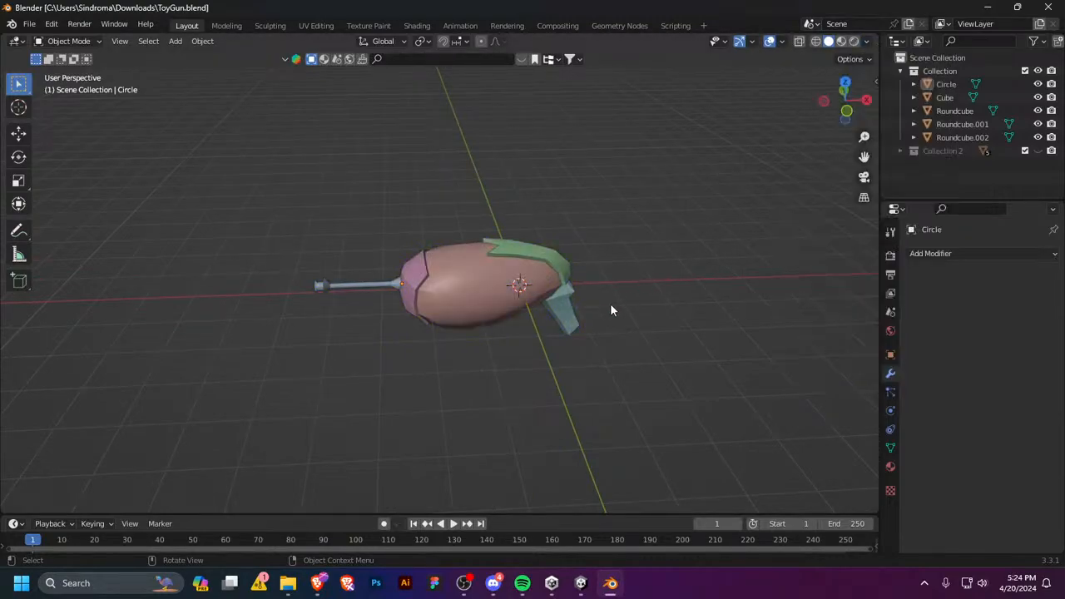
# Step: Add a Subdivision Surface modifier to the gun's main body
pyautogui.moveTo(610, 303)
pyautogui.mouseDown(button='middle')
pyautogui.moveTo(467, 359)
pyautogui.moveTo(428, 293)
pyautogui.moveTo(555, 331)
pyautogui.moveTo(547, 337)
pyautogui.moveTo(634, 334)
pyautogui.mouseUp(button='middle')
pyautogui.click(532, 332)
pyautogui.click(966, 256)
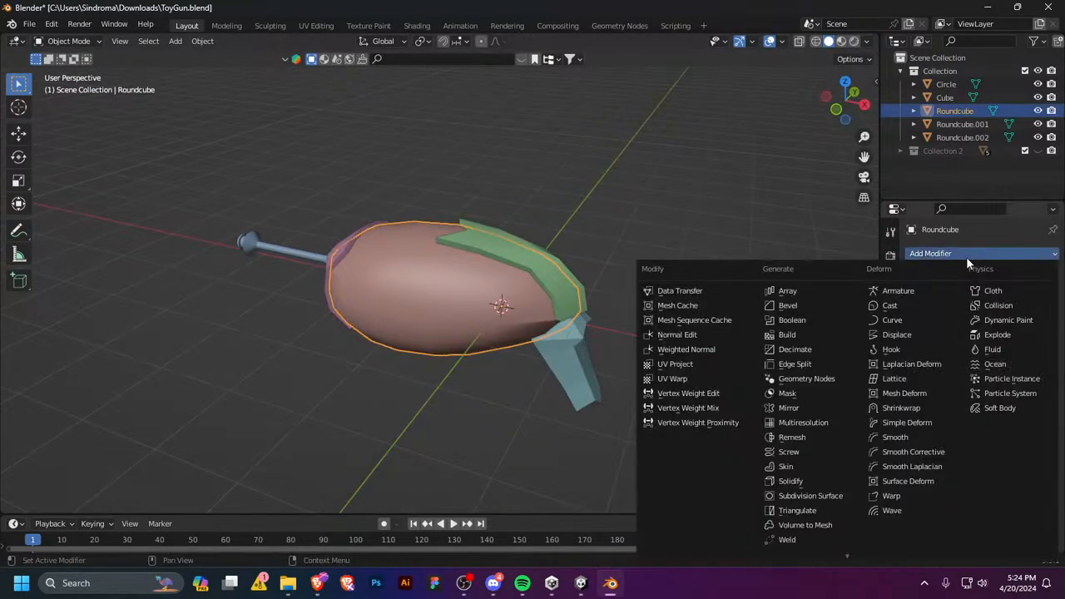
pyautogui.click(835, 496)
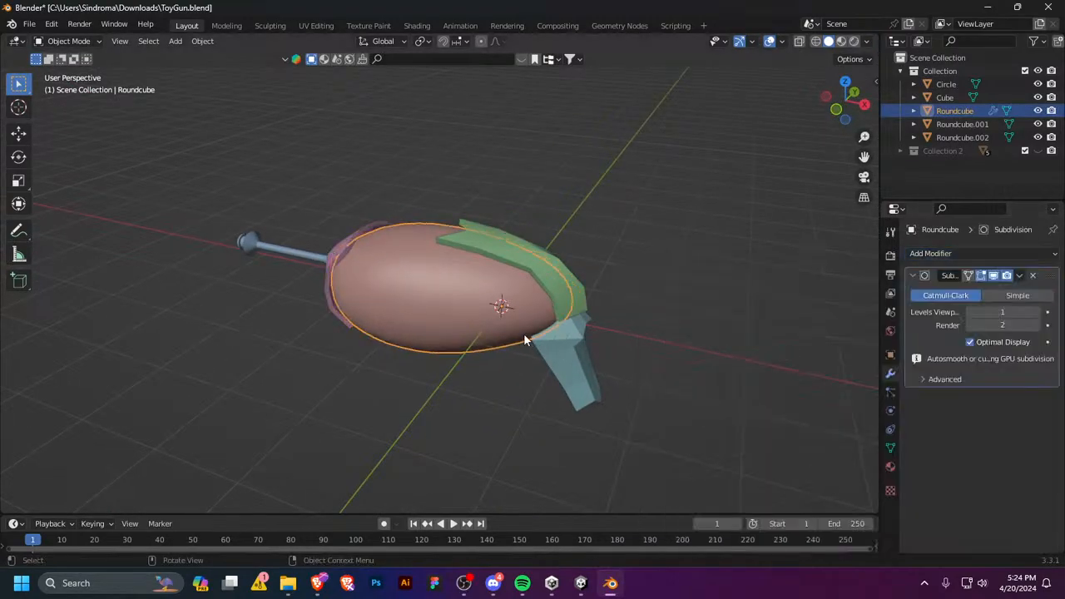
# Step: Slide the edge loop on the rear half of the gun's main body forward toward the barrel
pyautogui.moveTo(525, 335); pyautogui.dragTo(565, 270, button='middle')
pyautogui.press('Tab')
pyautogui.press('Tab')
pyautogui.press('Tab')
pyautogui.press('g')
pyautogui.press('g')
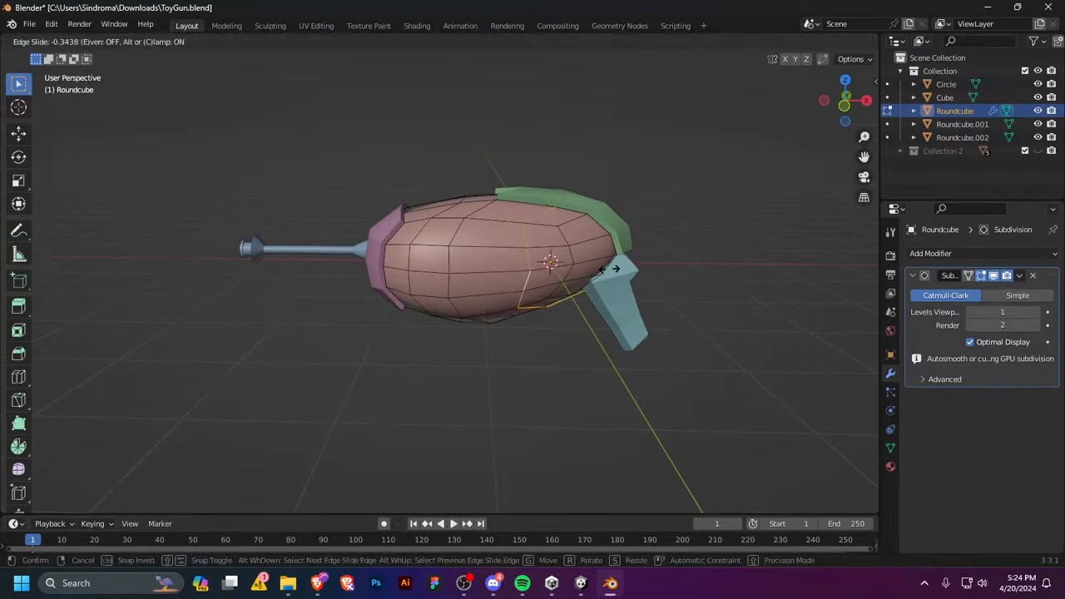
pyautogui.click(622, 267)
# Step: Apply the Subdivision Surface modifier to the gun's main body in Object Mode
pyautogui.click(1018, 277)
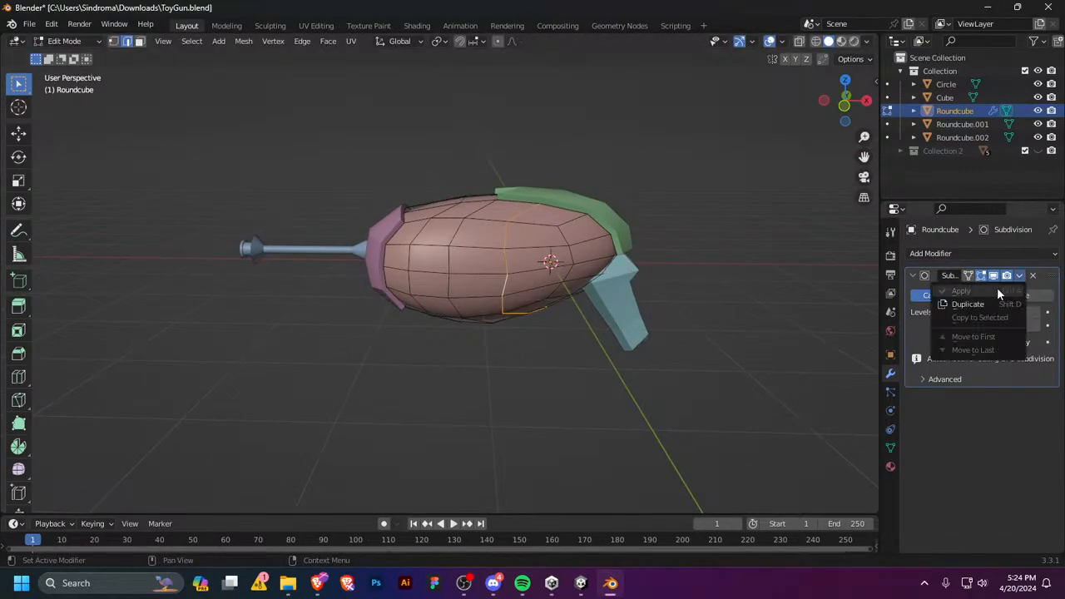
pyautogui.press('Tab')
pyautogui.hotkey('ctrl', 'a')
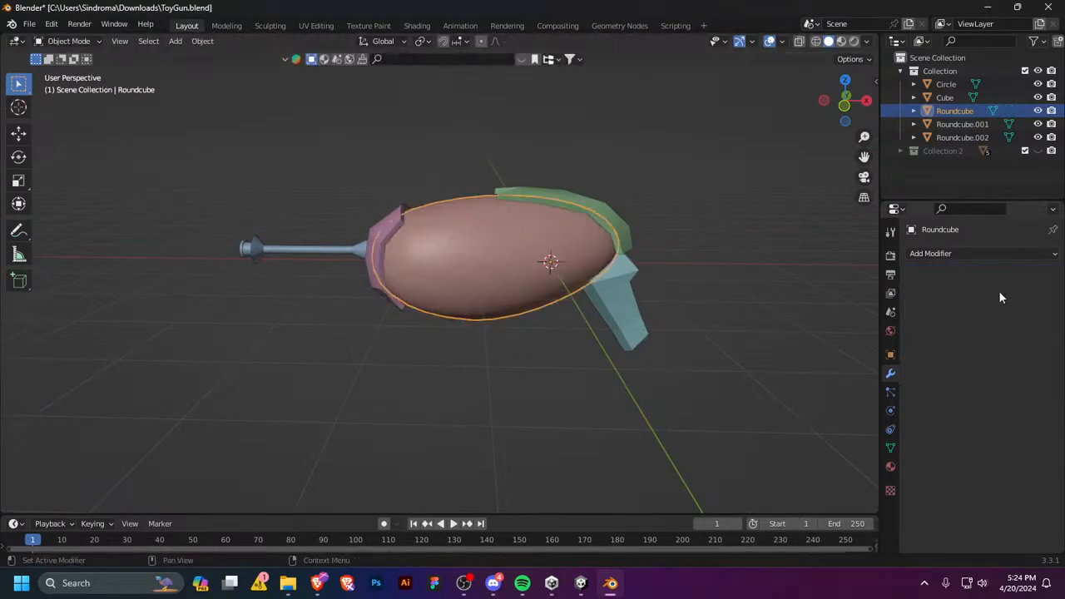
# Step: Try to inset a face on the body's underside ahead of the grip and extrude it about 0.21 m, and undo the extrusion
pyautogui.press('Tab')
pyautogui.moveTo(541, 275); pyautogui.dragTo(613, 280, button='middle')
pyautogui.press('3')
pyautogui.press('3')
pyautogui.press('i')
pyautogui.click(588, 203)
pyautogui.press('e')
pyautogui.click(631, 301)
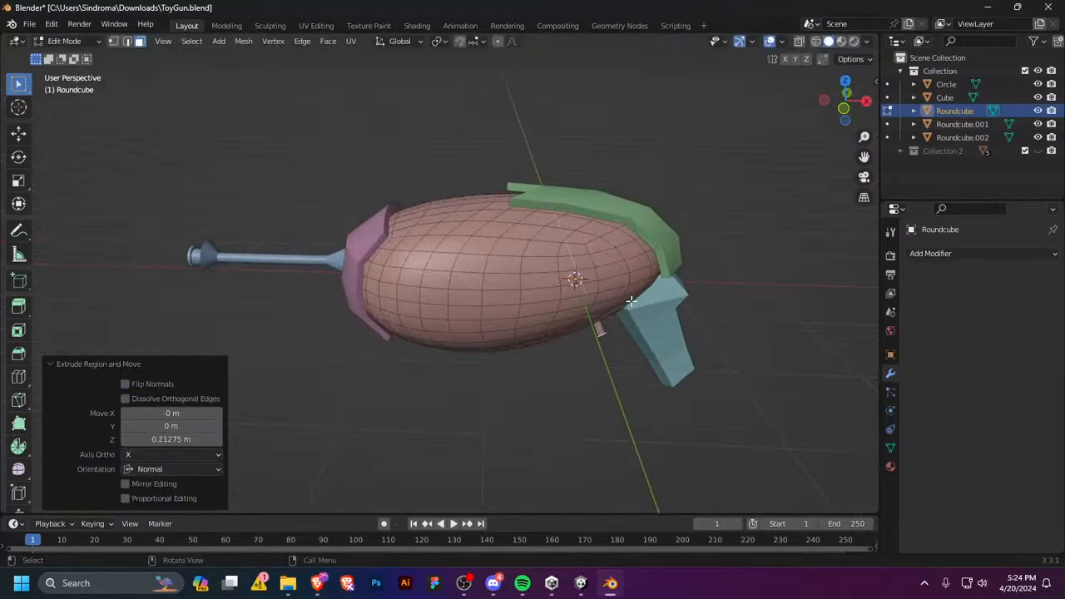
pyautogui.hotkey('ctrl', 'z')
# Step: Try to form a trigger by extruding the inset face in front view about 0.10 m and again about 0.19 m
pyautogui.press('KP_1')
pyautogui.press('e')
pyautogui.click(643, 304)
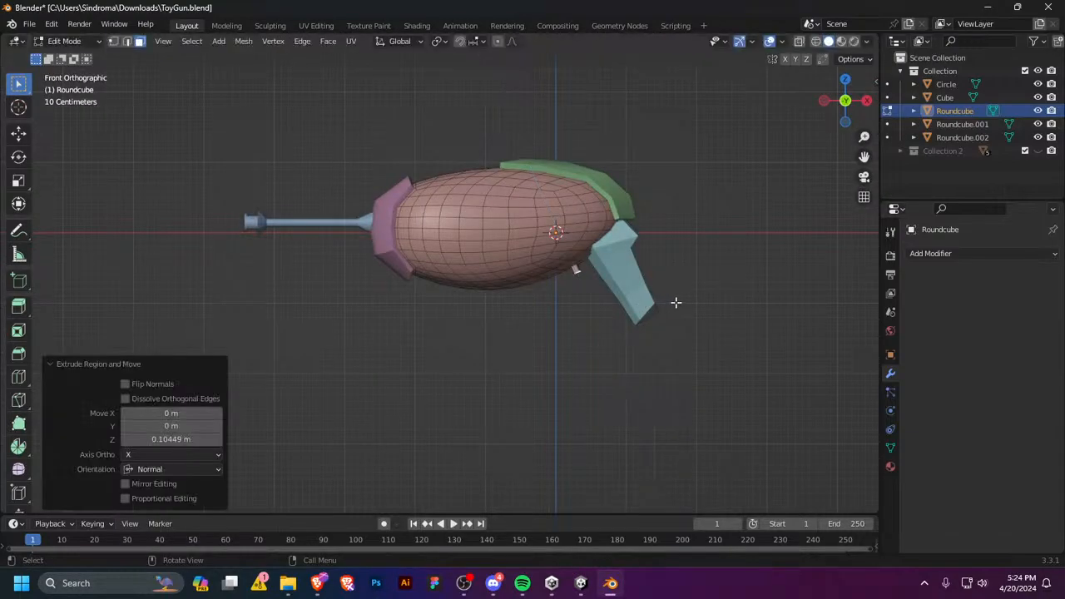
pyautogui.press('e')
pyautogui.click(624, 330)
# Step: Try to curve the trigger by rotating its end face, moving it about 0.08 m toward the barrel and rotating it about 5.6°
pyautogui.press('r')
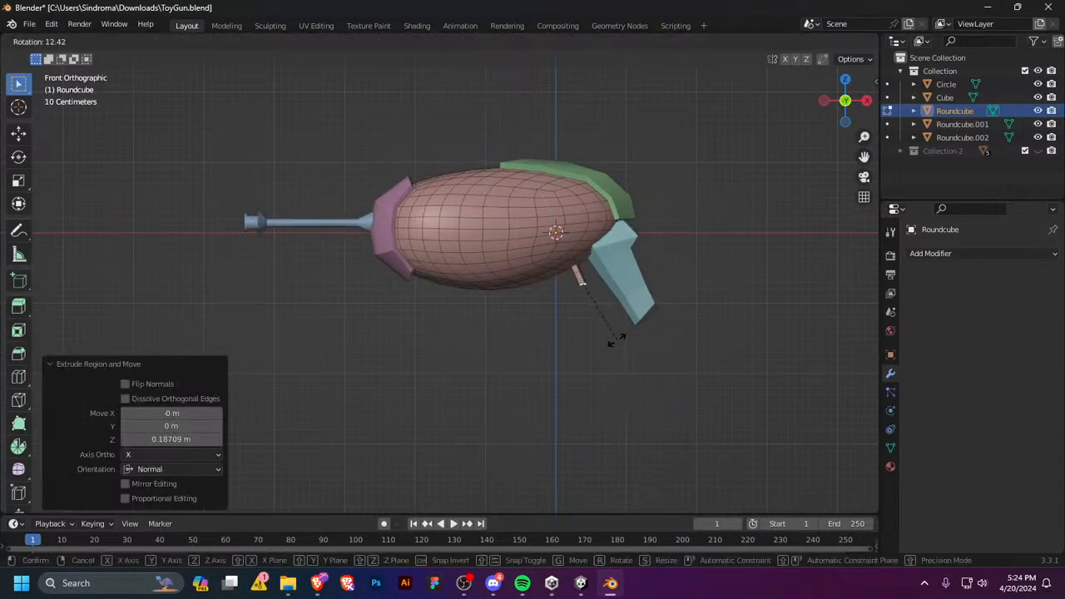
pyautogui.click(576, 337)
pyautogui.press('g')
pyautogui.click(576, 338)
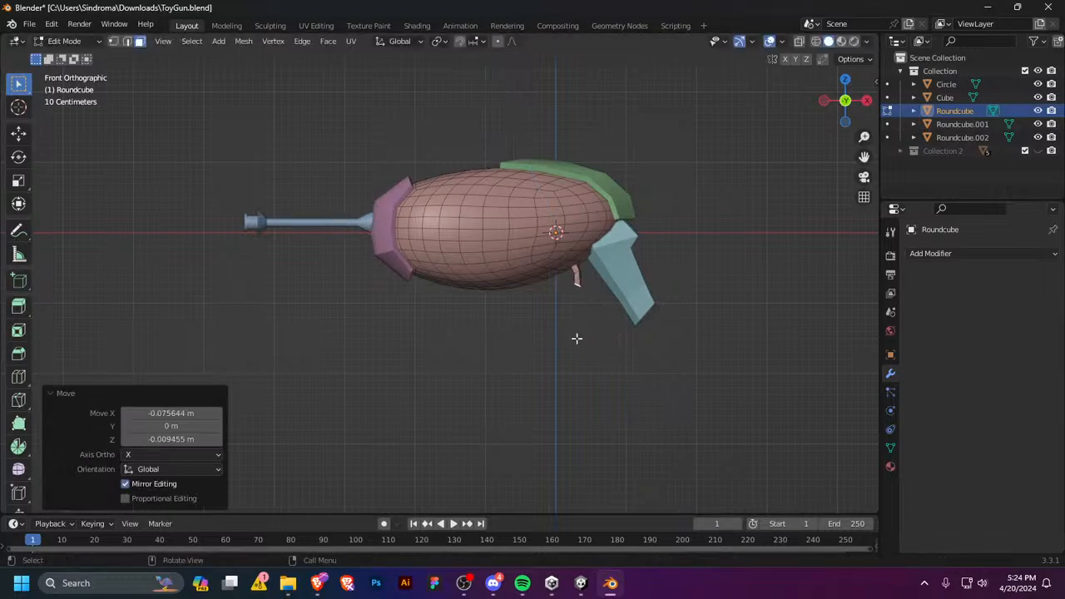
pyautogui.press('r')
pyautogui.click(614, 336)
# Step: Try to lengthen the trigger with another extrusion of about 0.17 m and scale down its end face
pyautogui.press('e')
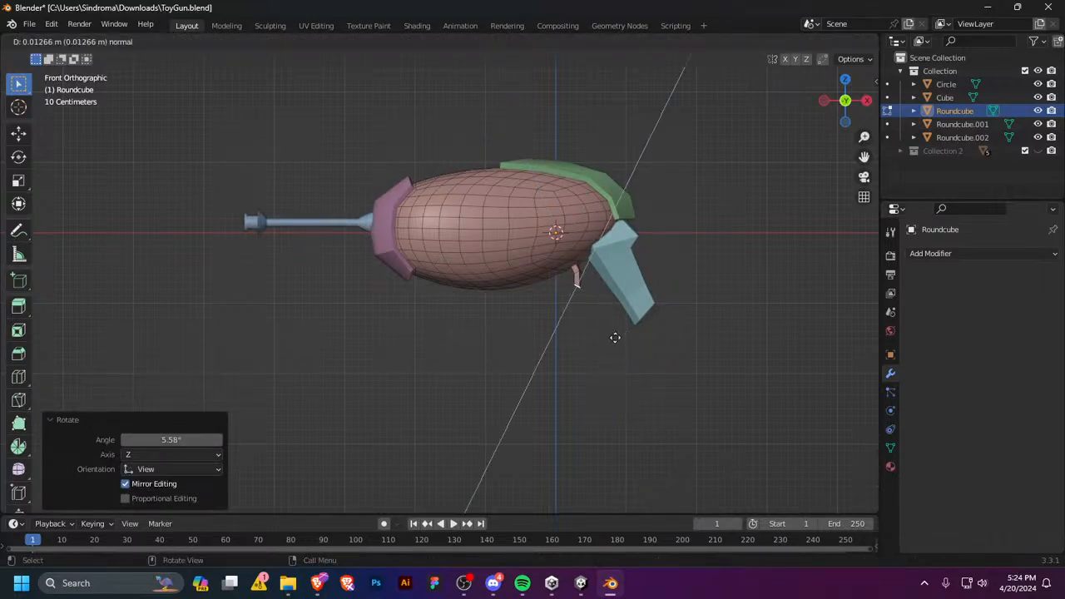
pyautogui.click(612, 345)
pyautogui.press('s')
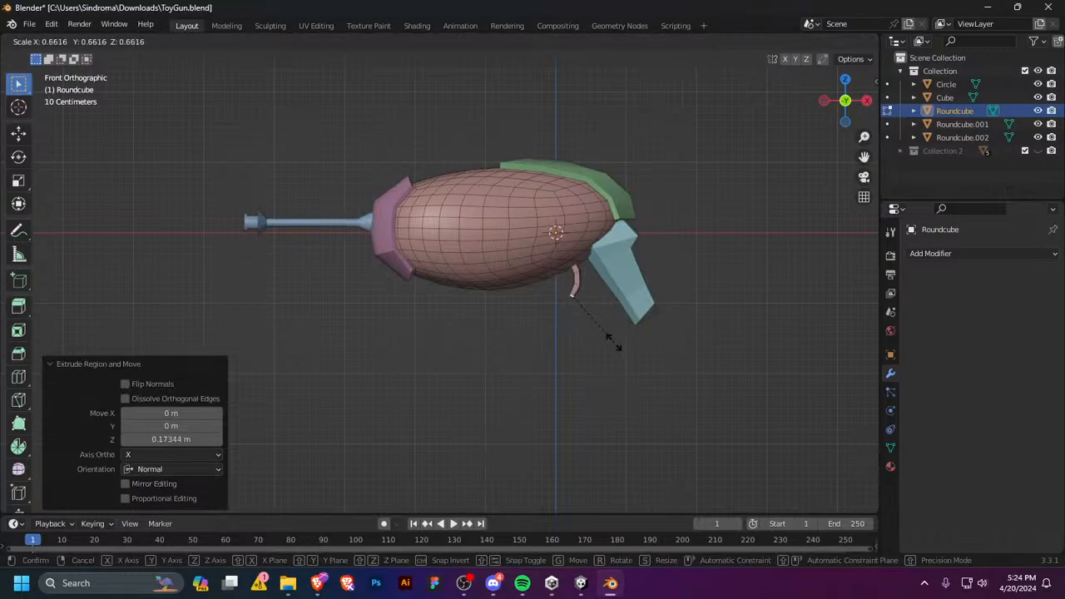
pyautogui.click(613, 344)
pyautogui.moveTo(597, 284); pyautogui.dragTo(468, 177, button='middle')
pyautogui.click(561, 193)
pyautogui.moveTo(394, 151); pyautogui.dragTo(538, 308, button='middle')
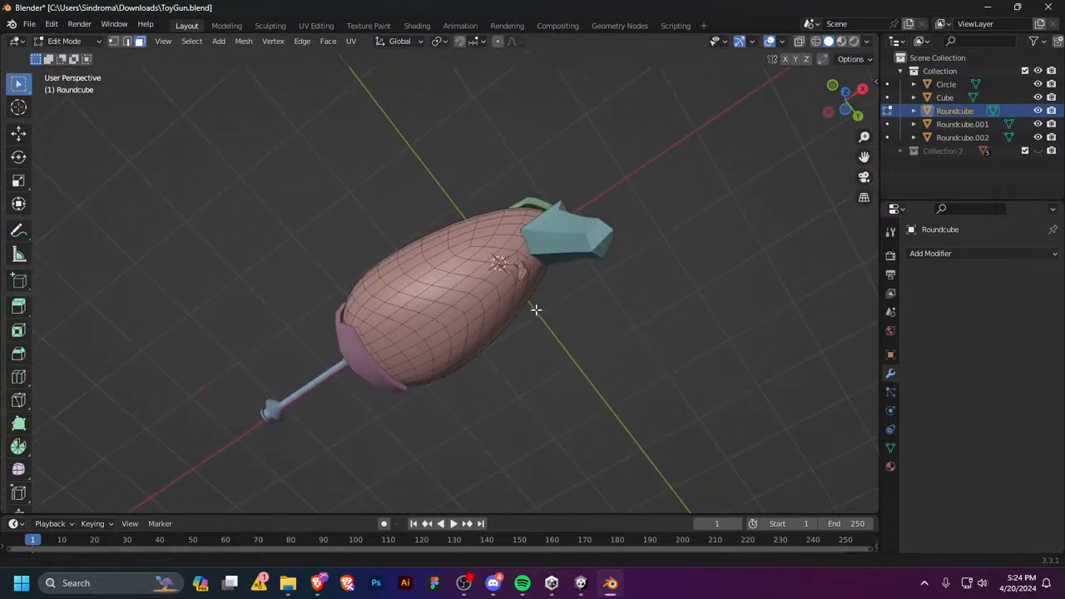
# Step: Duplicate four adjacent faces on the body's underside ahead of the grip and separate them into their own object
pyautogui.scroll(3, 522, 270)
pyautogui.click(599, 278)
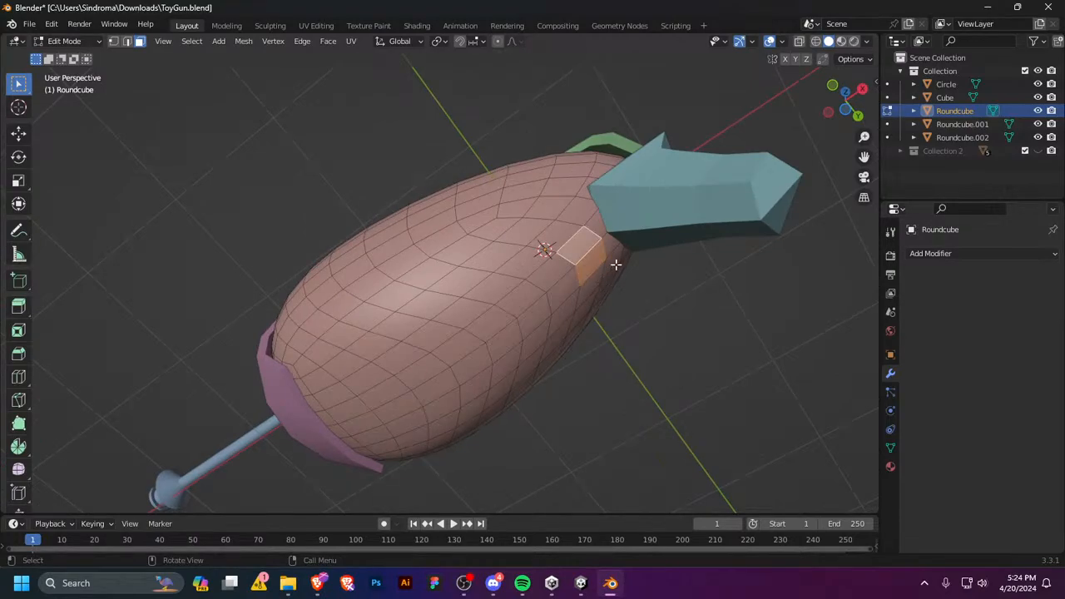
pyautogui.moveTo(615, 264); pyautogui.dragTo(688, 341, button='middle')
pyautogui.keyDown('shift'); pyautogui.moveTo(575, 292); pyautogui.dragTo(579, 294); pyautogui.keyUp('shift')
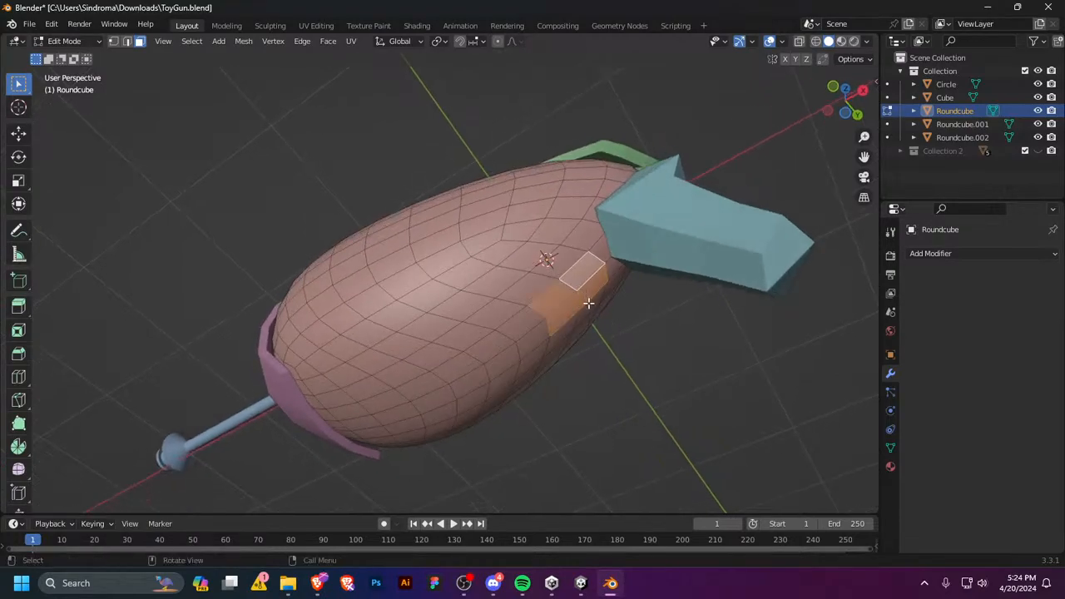
pyautogui.hotkey('shift', 'd')
pyautogui.rightClick(593, 322)
pyautogui.press('p')
pyautogui.click(595, 324)
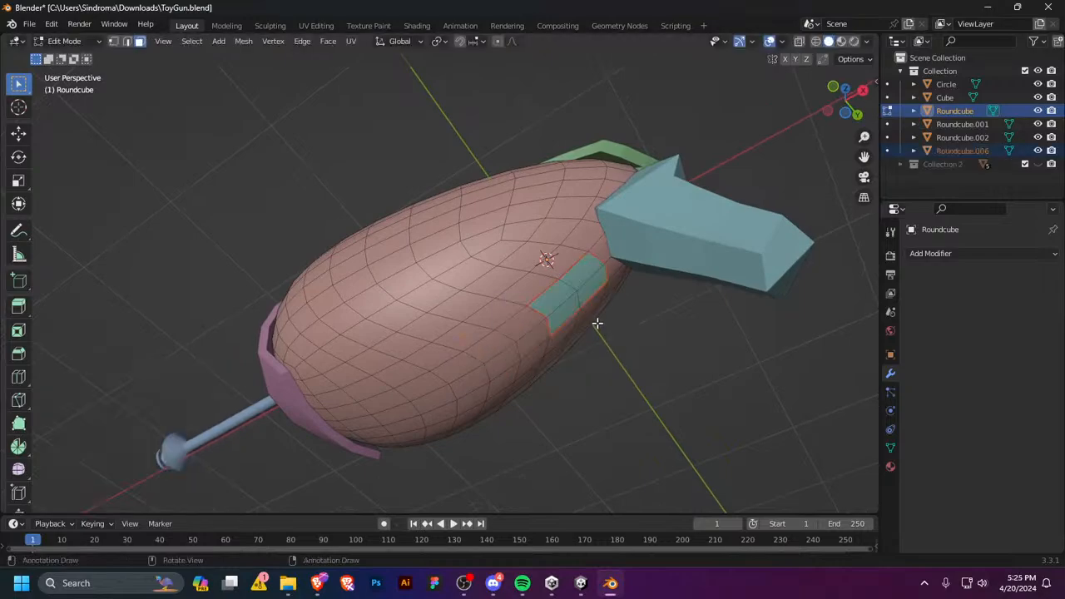
# Step: Select the separated underside patch on its own and open its mesh in Edit Mode
pyautogui.moveTo(597, 324); pyautogui.dragTo(563, 299, button='middle')
pyautogui.press('Tab')
pyautogui.click(621, 358)
pyautogui.click(586, 326)
pyautogui.press('Tab')
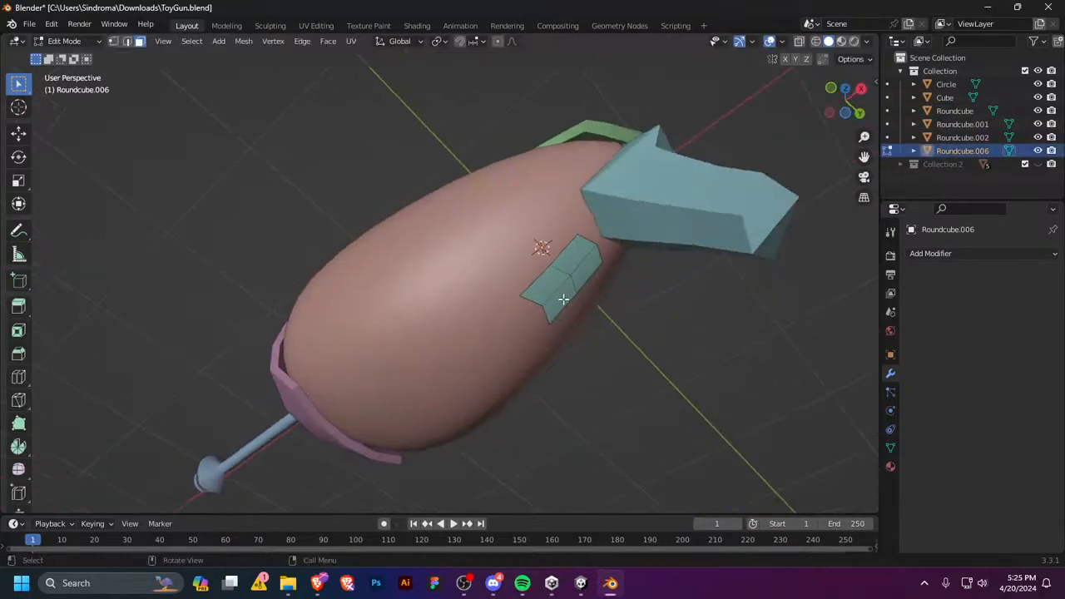
pyautogui.press('a')
pyautogui.press('i')
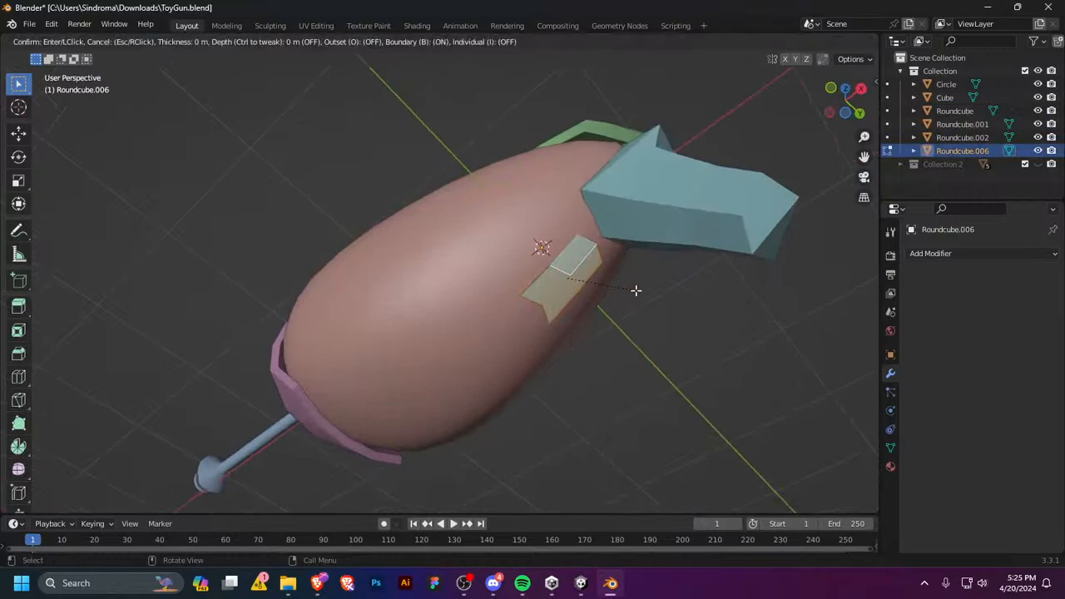
pyautogui.rightClick(628, 289)
pyautogui.hotkey('alt', 'a')
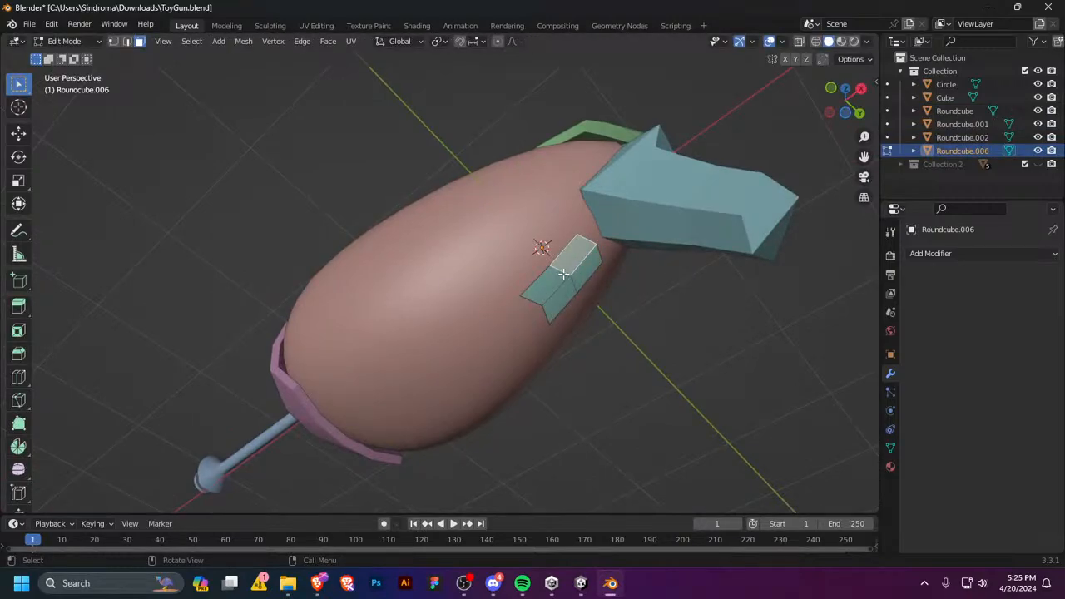
# Step: Inset the patch's four faces together by about 0.05 m
pyautogui.keyDown('shift'); pyautogui.click(584, 276); pyautogui.keyUp('shift')
pyautogui.press('i')
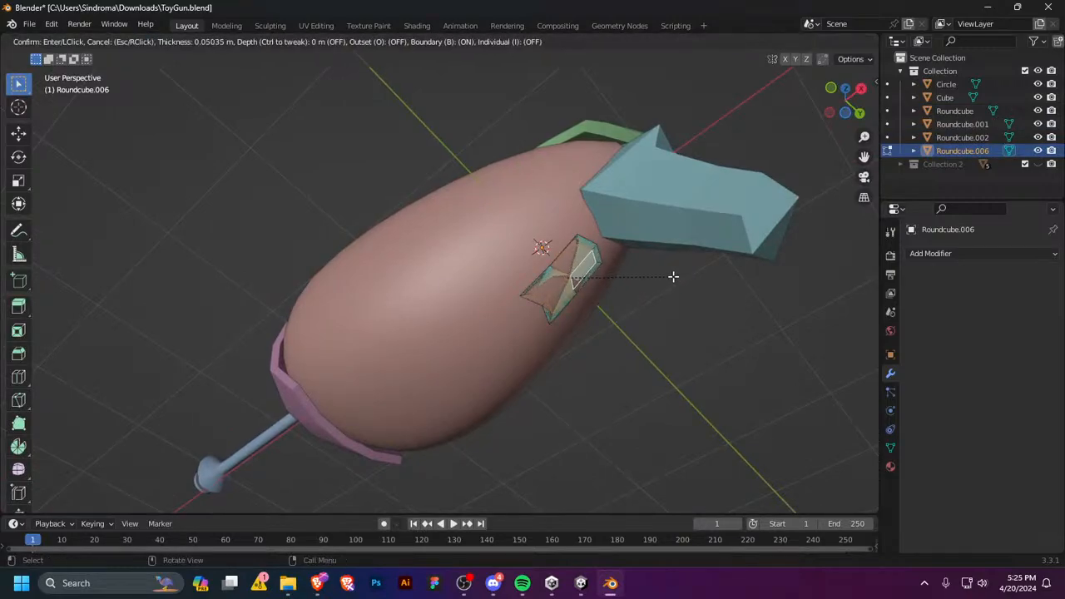
pyautogui.click(673, 276)
# Step: Lower the patch's inner faces about 0.02 m along Z and narrow them along the Y axis
pyautogui.press('KP_1')
pyautogui.press('g')
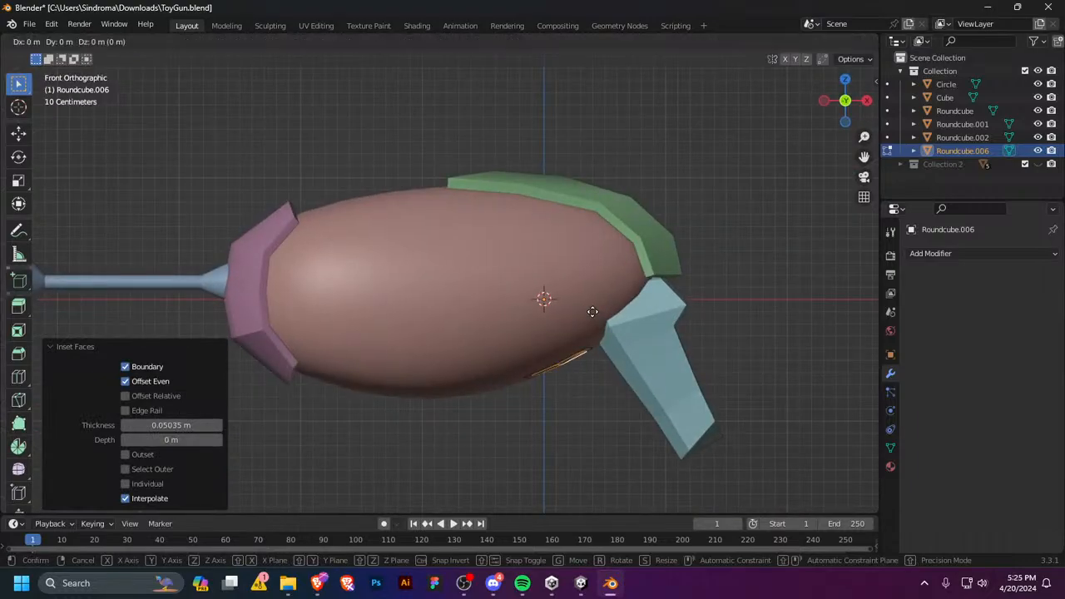
pyautogui.press('z')
pyautogui.click(593, 315)
pyautogui.moveTo(593, 314); pyautogui.dragTo(598, 262, button='middle')
pyautogui.press('s')
pyautogui.press('y')
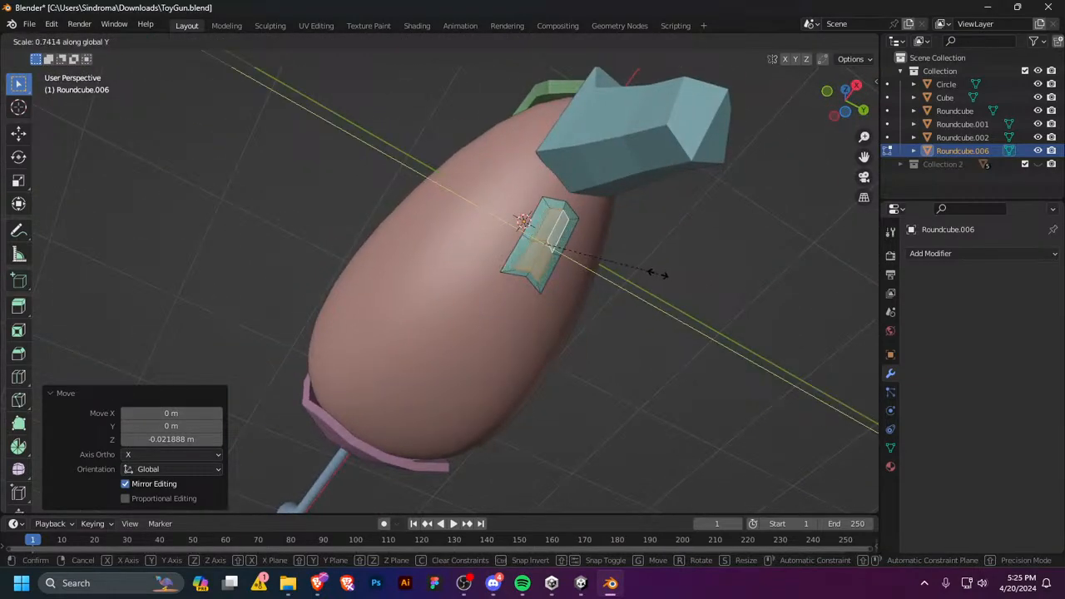
pyautogui.click(654, 261)
# Step: Move the two inner vertices at the patch's barrel end about 0.06 m along X and 0.03 m along Z in front view
pyautogui.moveTo(654, 261); pyautogui.dragTo(531, 259, button='middle')
pyautogui.press('1')
pyautogui.press('g')
pyautogui.press('x')
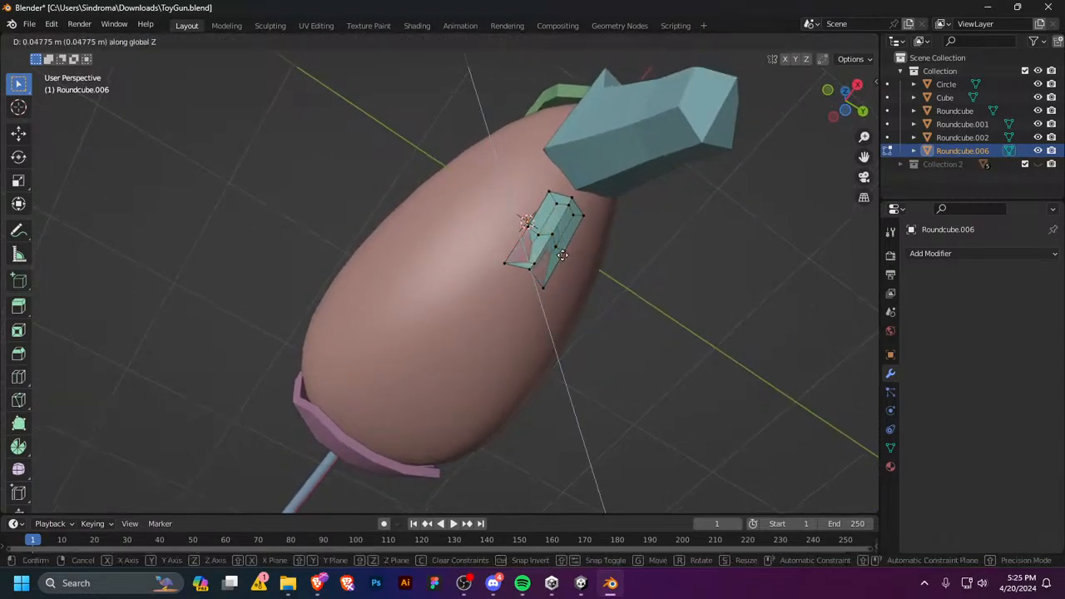
pyautogui.click(563, 250)
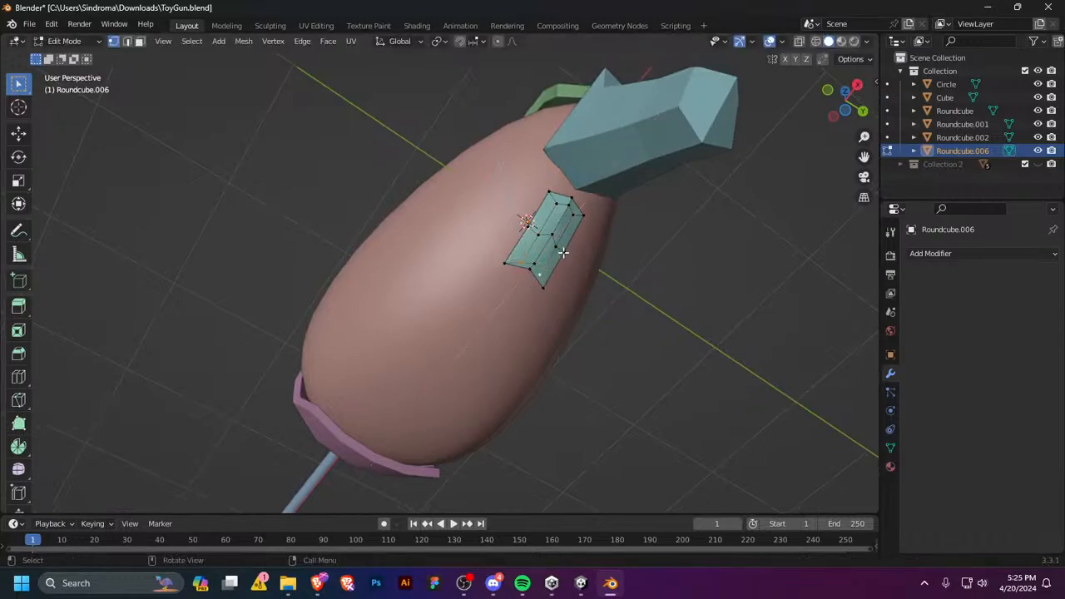
pyautogui.moveTo(563, 251); pyautogui.dragTo(598, 299, button='middle')
pyautogui.press('KP_1')
pyautogui.press('g')
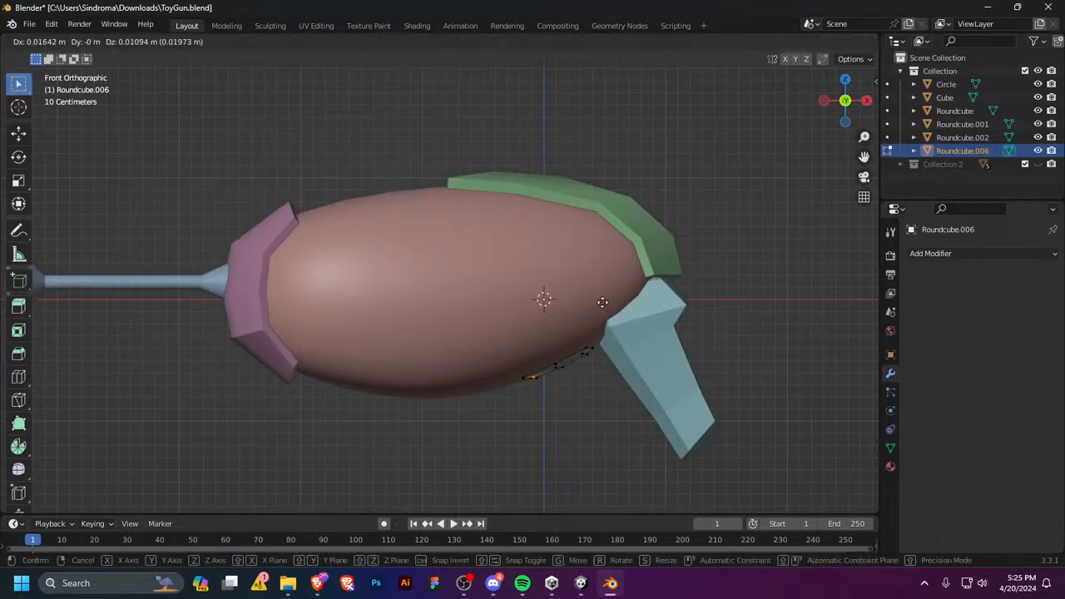
pyautogui.click(542, 299)
# Step: Slide the middle vertex of the patch's inner faces slightly along its edge
pyautogui.moveTo(541, 300); pyautogui.dragTo(550, 256, button='middle')
pyautogui.moveTo(522, 198); pyautogui.dragTo(516, 218, button='middle')
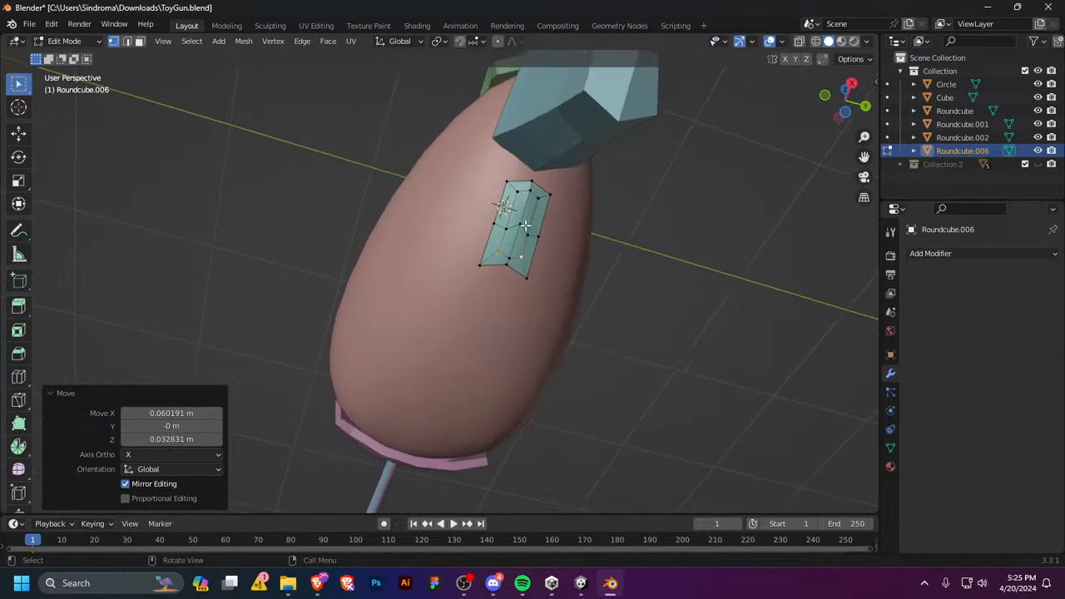
pyautogui.press('3')
pyautogui.hotkey('shift', 'v')
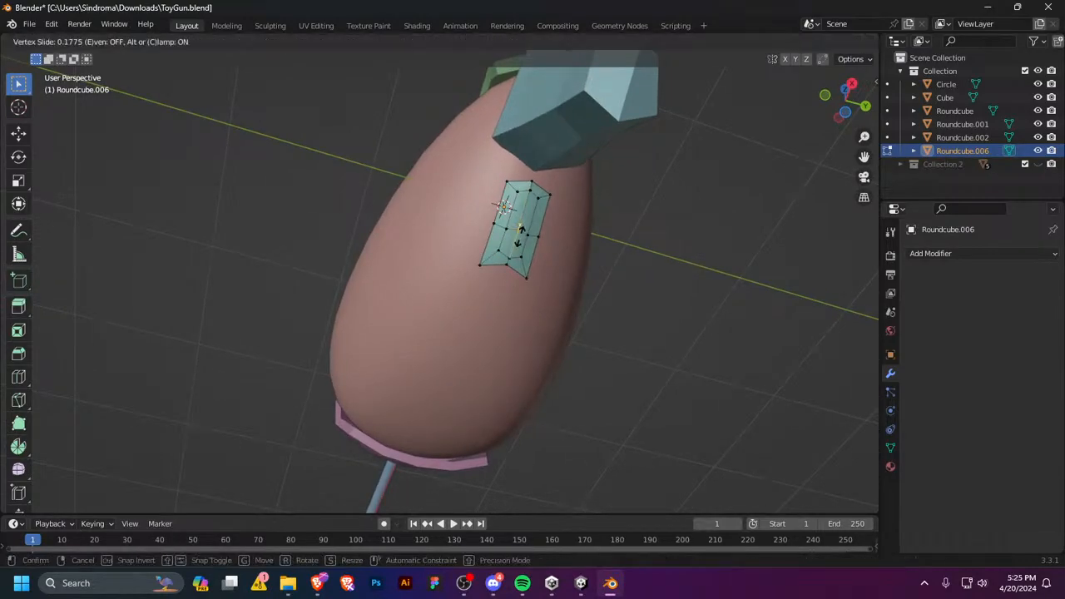
pyautogui.click(520, 233)
# Step: Move the four inner faces of the underside patch along the Z axis
pyautogui.moveTo(520, 233); pyautogui.dragTo(541, 247, button='middle')
pyautogui.moveTo(614, 287); pyautogui.dragTo(558, 253, button='middle')
pyautogui.press('Tab')
pyautogui.click(551, 232)
pyautogui.press('g')
pyautogui.press('z')
pyautogui.click(616, 308)
pyautogui.scroll(2, 592, 254)
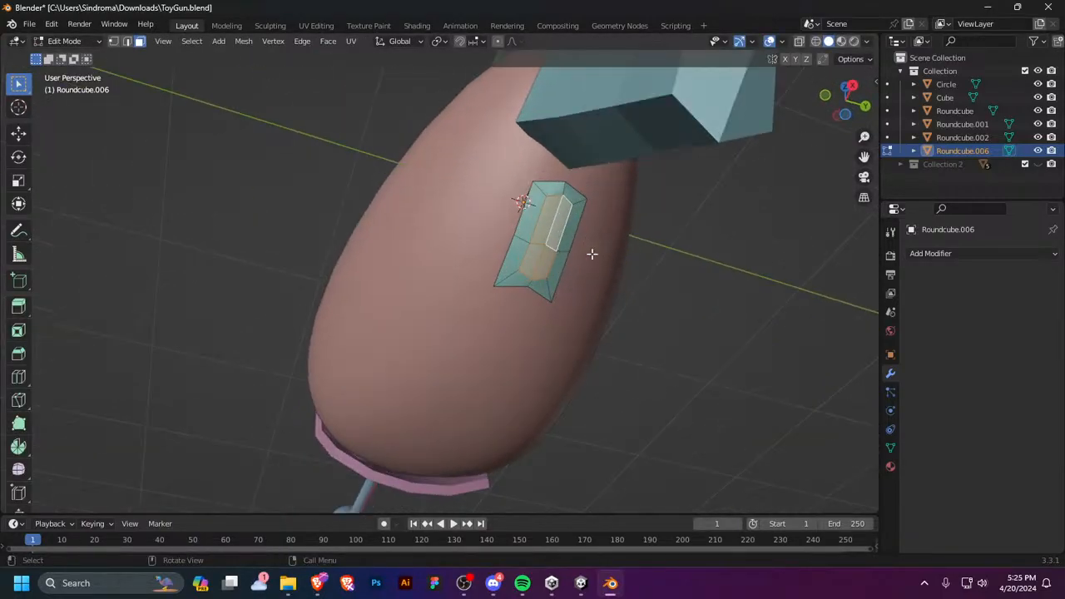
# Step: Try to duplicate the patch's inner faces and separate them into a new object, and undo the separation
pyautogui.hotkey('shift', 'd')
pyautogui.rightClick(587, 274)
pyautogui.press('p')
pyautogui.click(586, 275)
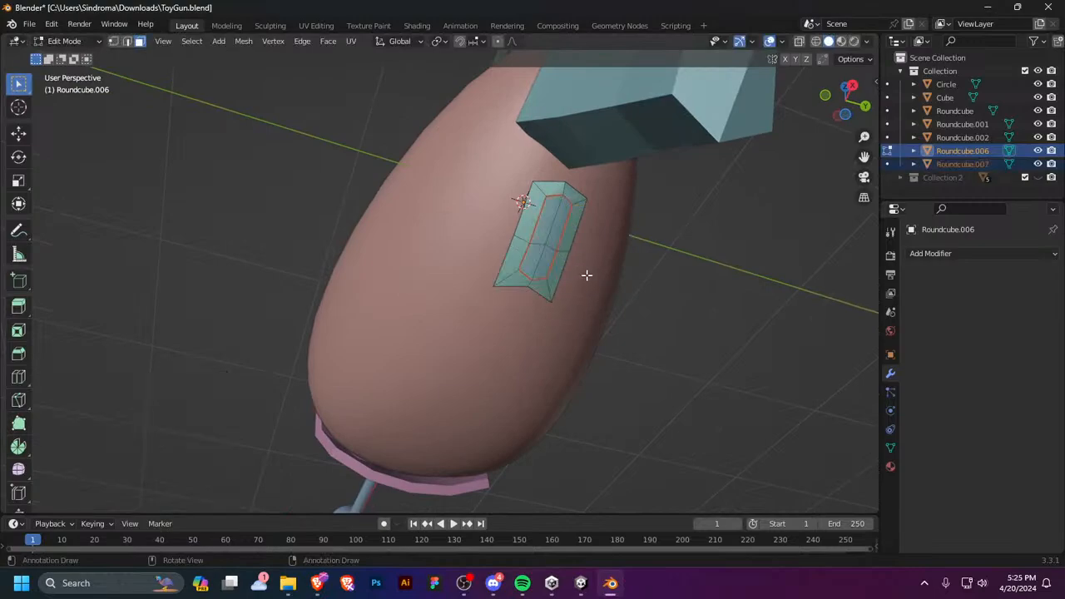
pyautogui.hotkey('ctrl', 'z')
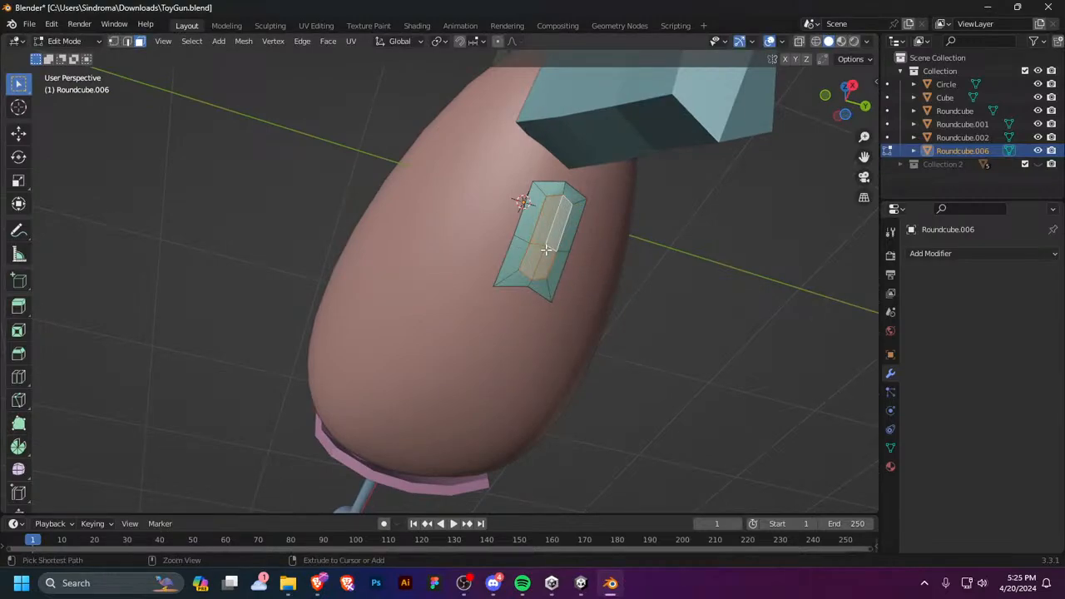
# Step: Try a Skin modifier on the underside patch in Object Mode and undo it
pyautogui.press('Tab')
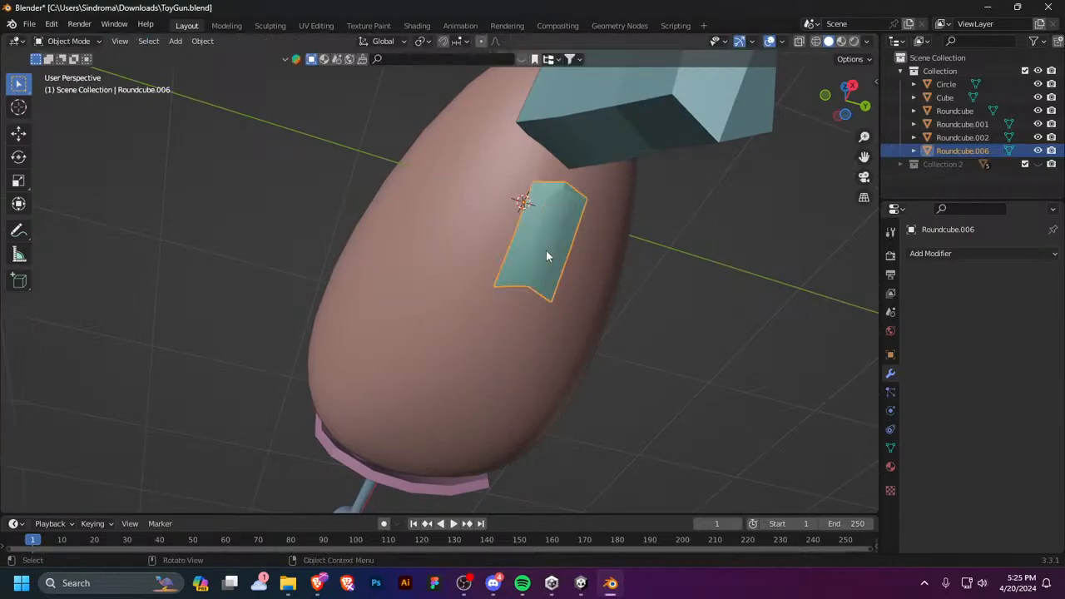
pyautogui.moveTo(546, 251); pyautogui.dragTo(638, 324, button='middle')
pyautogui.press('Tab')
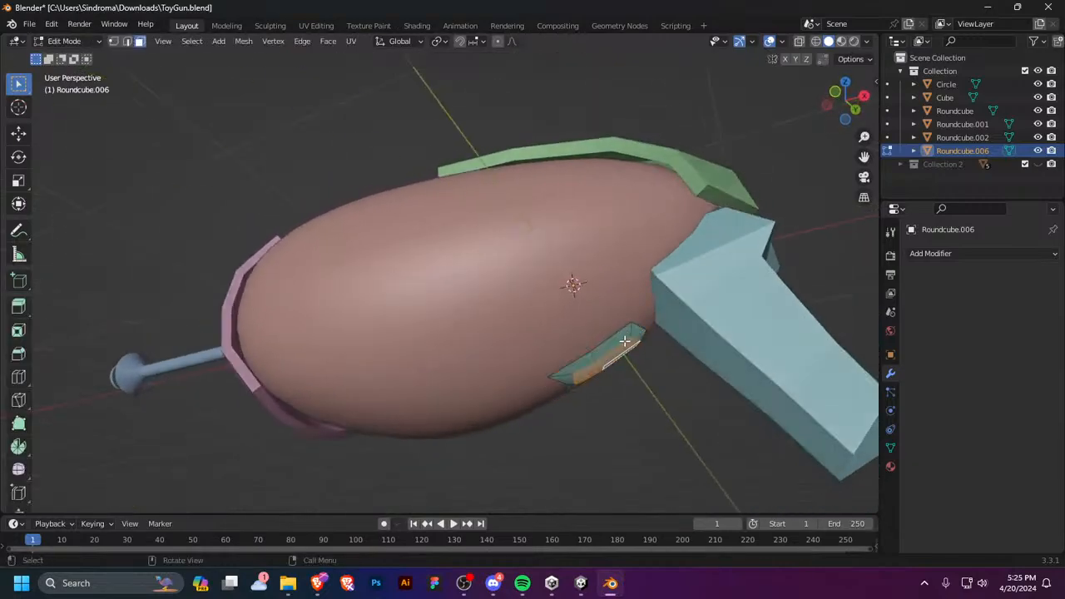
pyautogui.click(926, 253)
pyautogui.press('Tab')
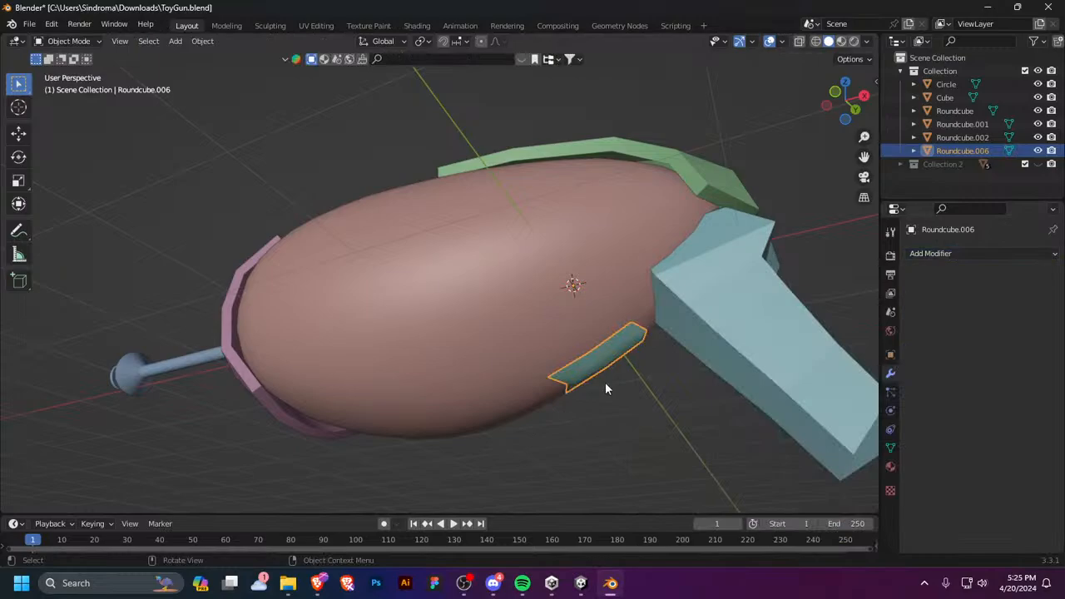
pyautogui.click(990, 253)
pyautogui.click(822, 469)
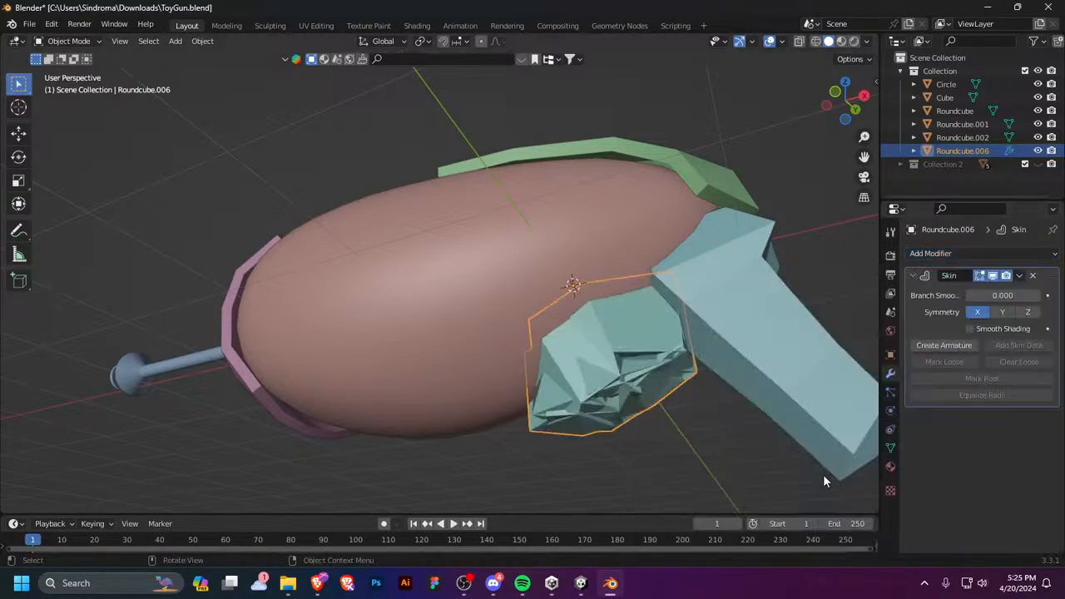
pyautogui.hotkey('ctrl', 'z')
# Step: Add a Solidify modifier with a thickness of -0.04 m to the underside patch and apply it
pyautogui.click(976, 254)
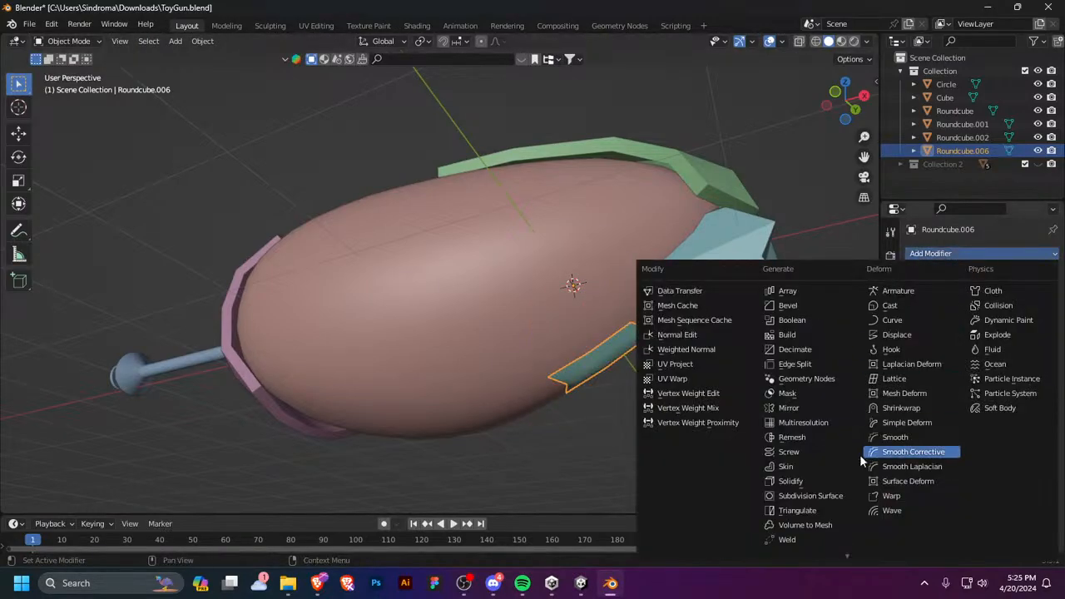
pyautogui.click(822, 477)
pyautogui.moveTo(1002, 312); pyautogui.dragTo(978, 312)
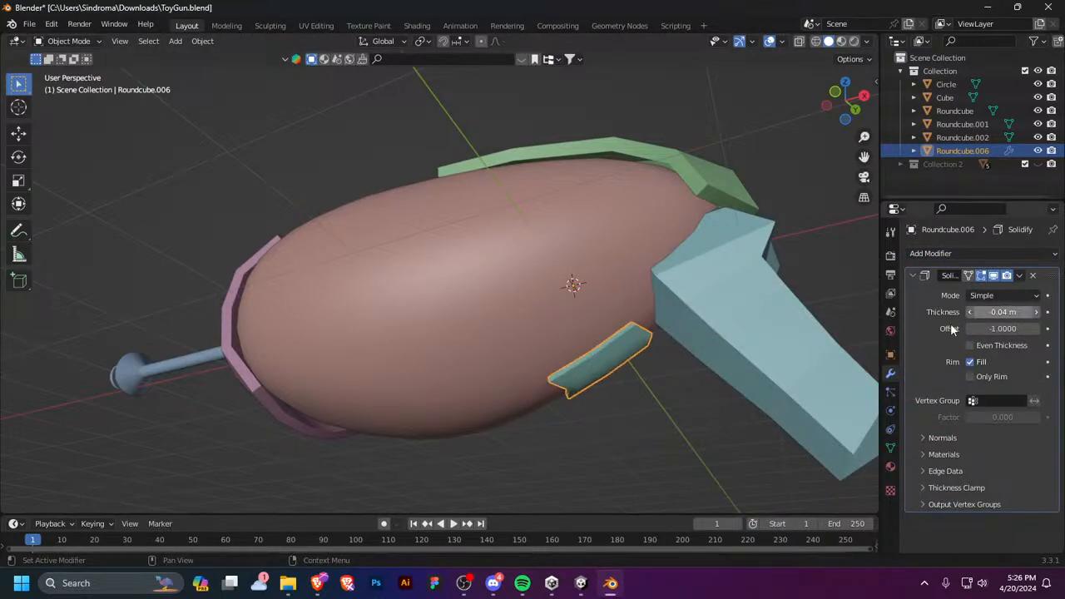
pyautogui.moveTo(533, 416); pyautogui.dragTo(632, 316, button='middle')
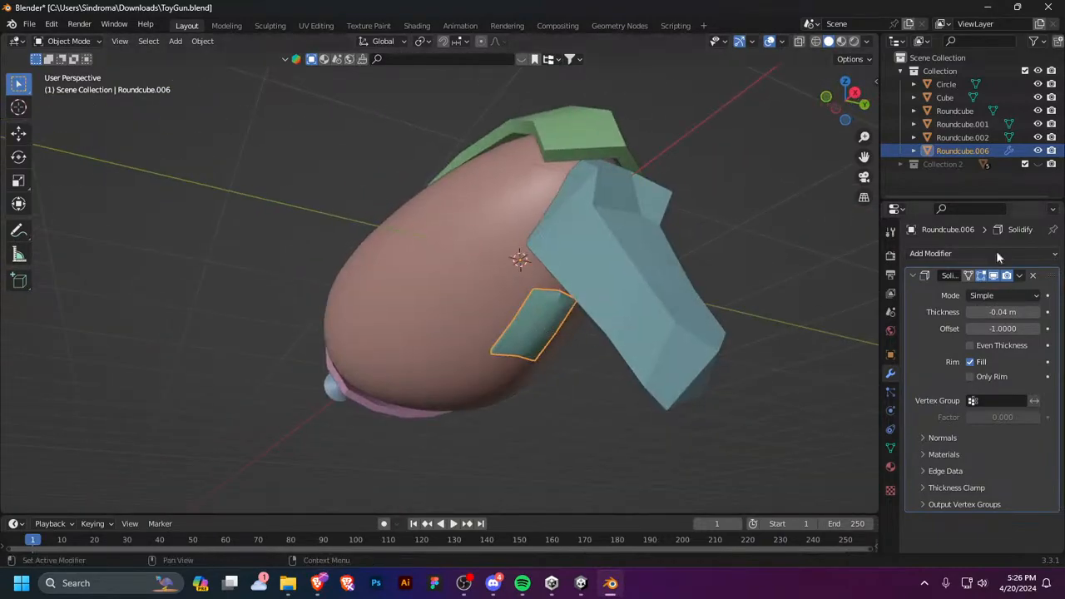
pyautogui.click(1019, 276)
pyautogui.click(994, 288)
# Step: Duplicate the inner faces of the underside patch in place and separate the copy into its own object
pyautogui.press('Tab')
pyautogui.moveTo(554, 321); pyautogui.dragTo(618, 311, button='middle')
pyautogui.hotkey('shift', 'd')
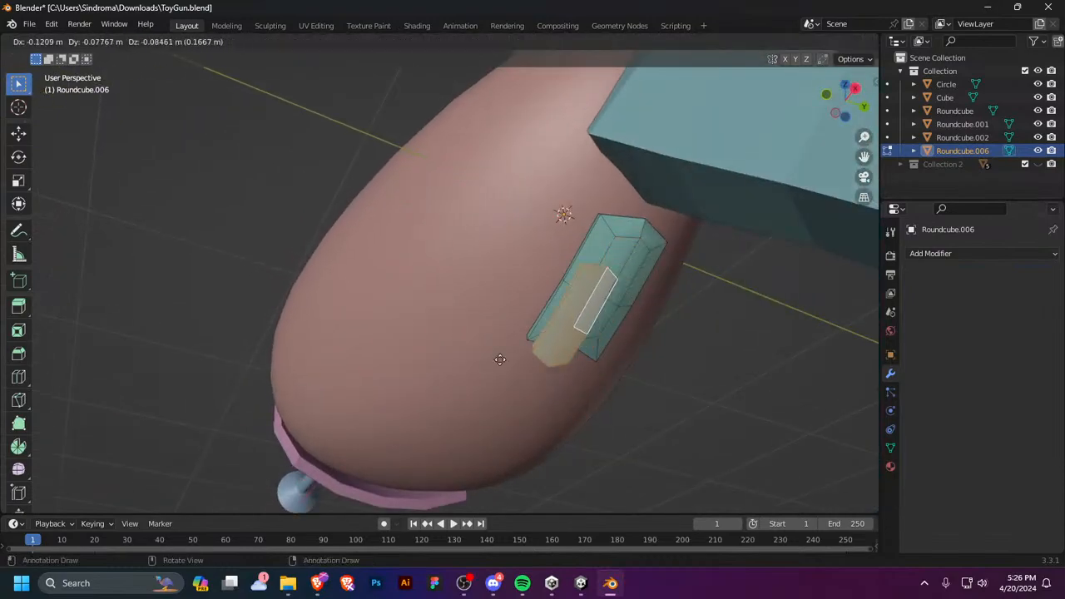
pyautogui.rightClick(552, 317)
pyautogui.press('p')
pyautogui.click(598, 316)
pyautogui.press('Tab')
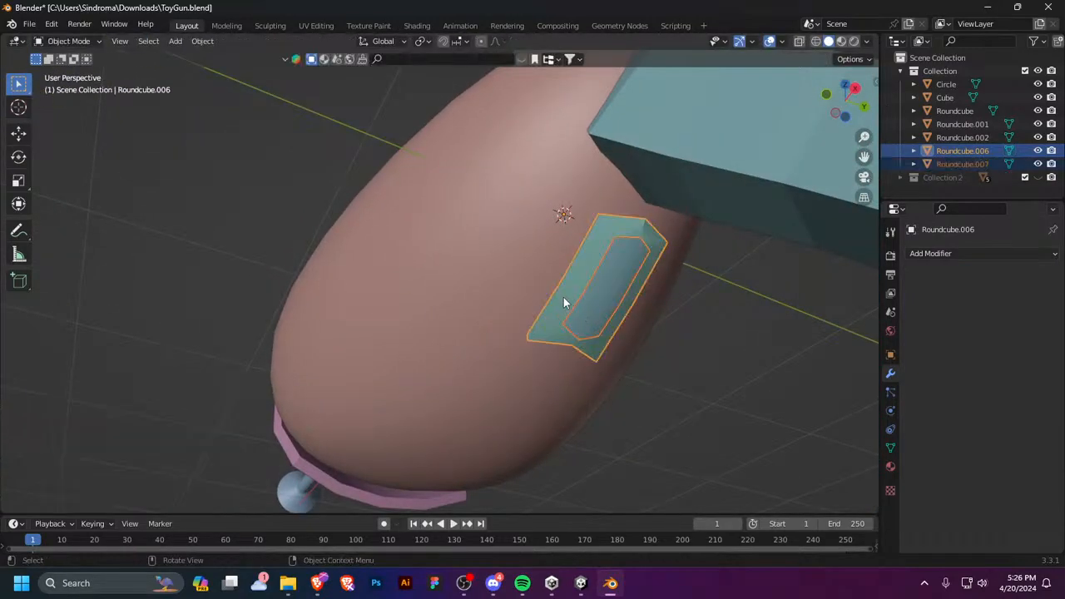
# Step: Extrude the original patch's inner faces about 0.025 m inward along their normals to form a recess
pyautogui.click(563, 297)
pyautogui.press('Tab')
pyautogui.press('a')
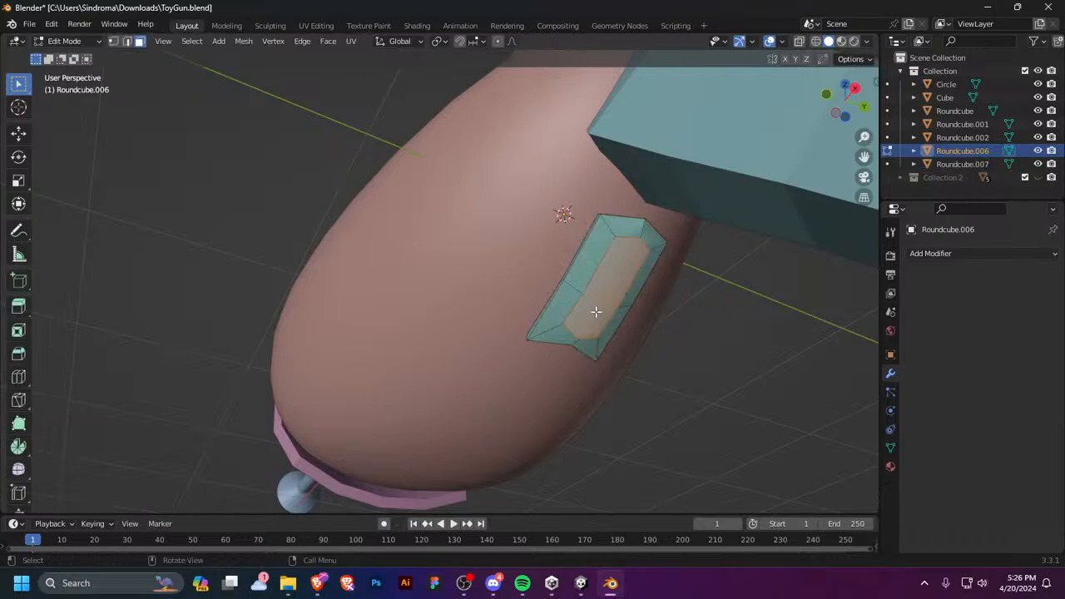
pyautogui.moveTo(594, 311); pyautogui.dragTo(689, 350, button='middle')
pyautogui.press('e')
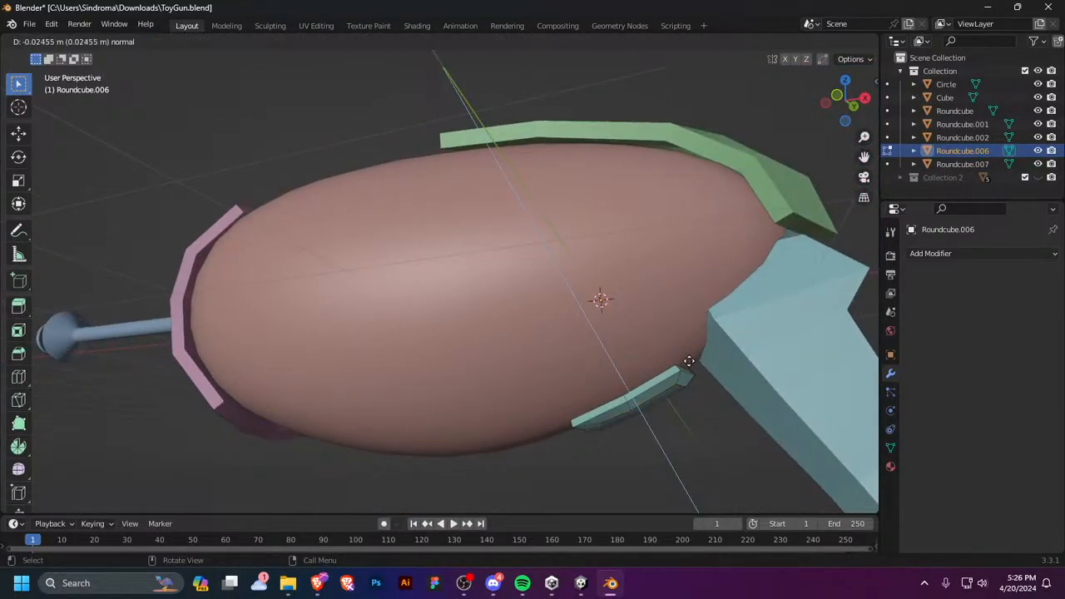
pyautogui.click(689, 360)
pyautogui.press('Tab')
# Step: Inset the faces of the separated inner piece with a thickness of 0.04814 m
pyautogui.moveTo(682, 372); pyautogui.dragTo(635, 322, button='middle')
pyautogui.press('Tab')
pyautogui.press('Tab')
pyautogui.click(601, 279)
pyautogui.press('Tab')
pyautogui.moveTo(612, 333); pyautogui.dragTo(617, 350)
pyautogui.moveTo(617, 350); pyautogui.dragTo(587, 316, button='middle')
pyautogui.moveTo(537, 190); pyautogui.dragTo(558, 254, button='middle')
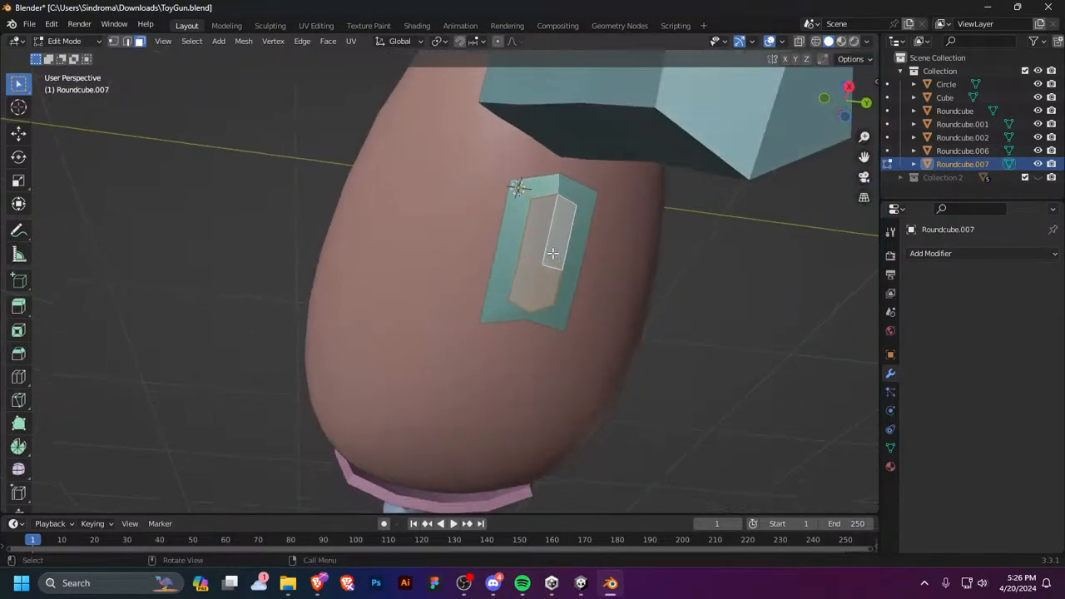
pyautogui.press('i')
pyautogui.click(549, 258)
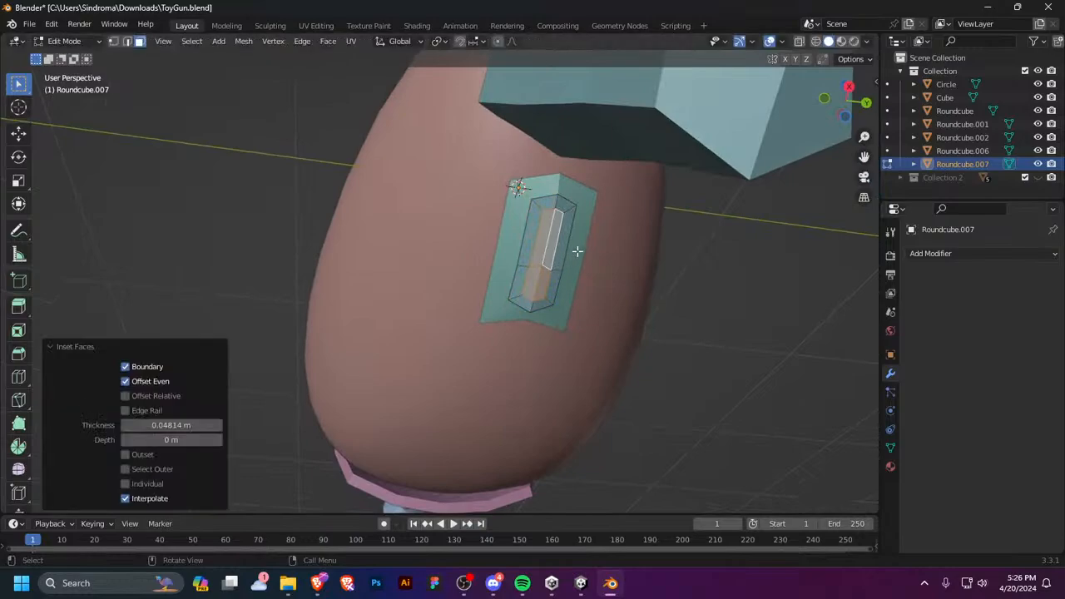
# Step: Edge-slide the two outer vertex rows of the inset region towards its middle row
pyautogui.hotkey('ctrl', 'r')
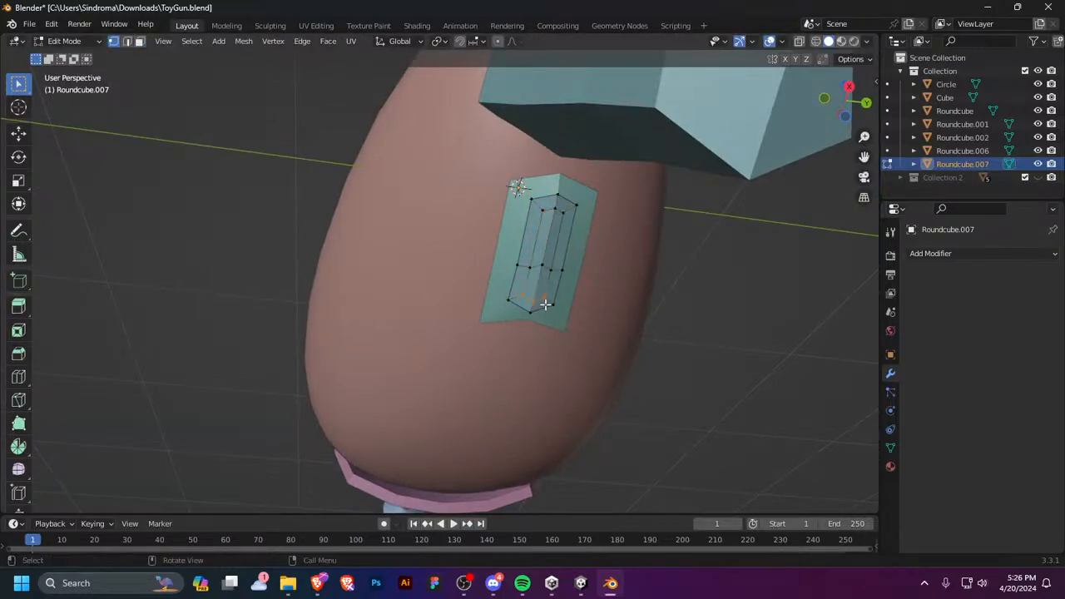
pyautogui.click(543, 292)
pyautogui.click(546, 289)
pyautogui.click(554, 272)
pyautogui.press('g')
pyautogui.press('g')
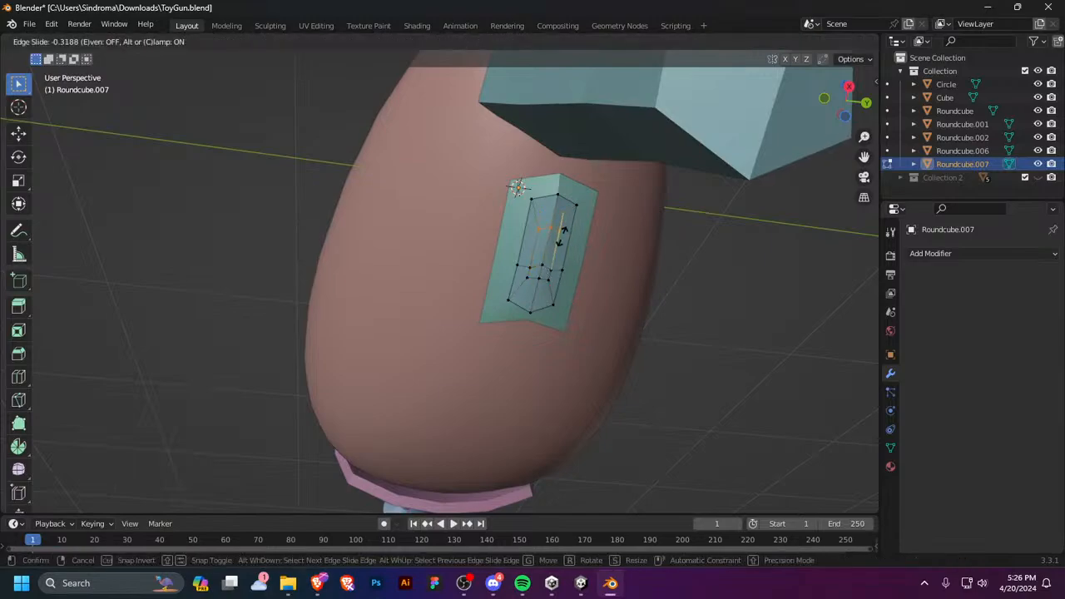
pyautogui.click(559, 254)
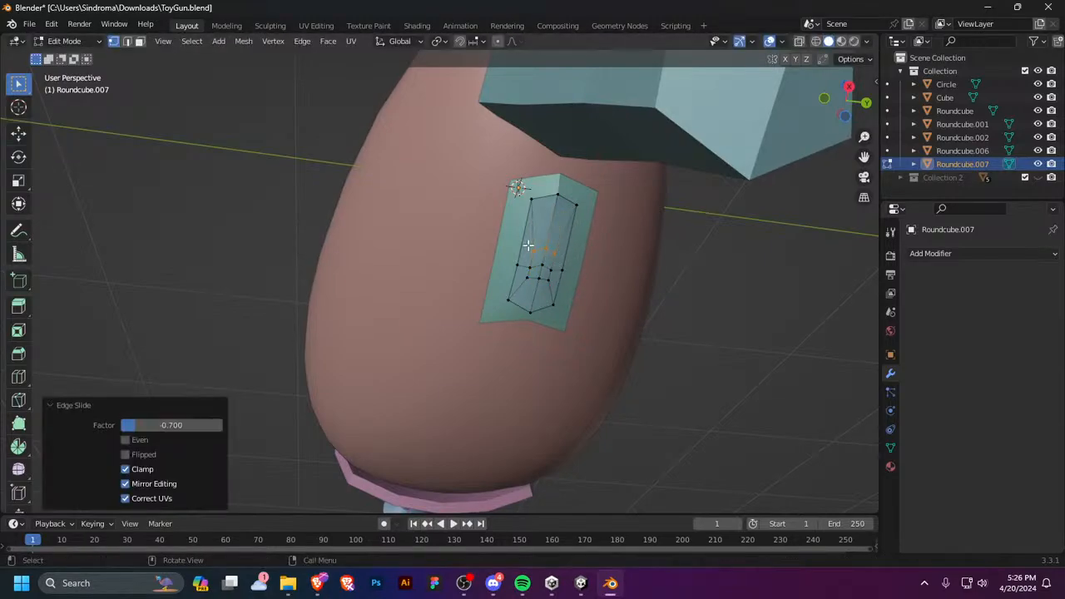
pyautogui.moveTo(526, 243); pyautogui.dragTo(553, 287)
pyautogui.keyDown('shift'); pyautogui.click(557, 255); pyautogui.keyUp('shift')
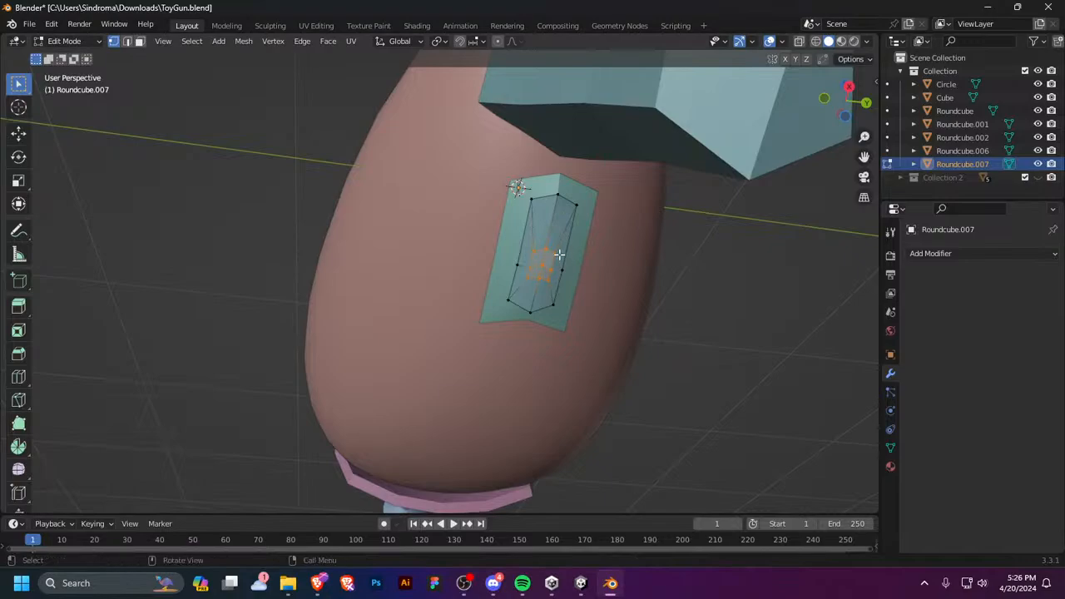
pyautogui.press('g')
pyautogui.press('g')
pyautogui.rightClick(563, 236)
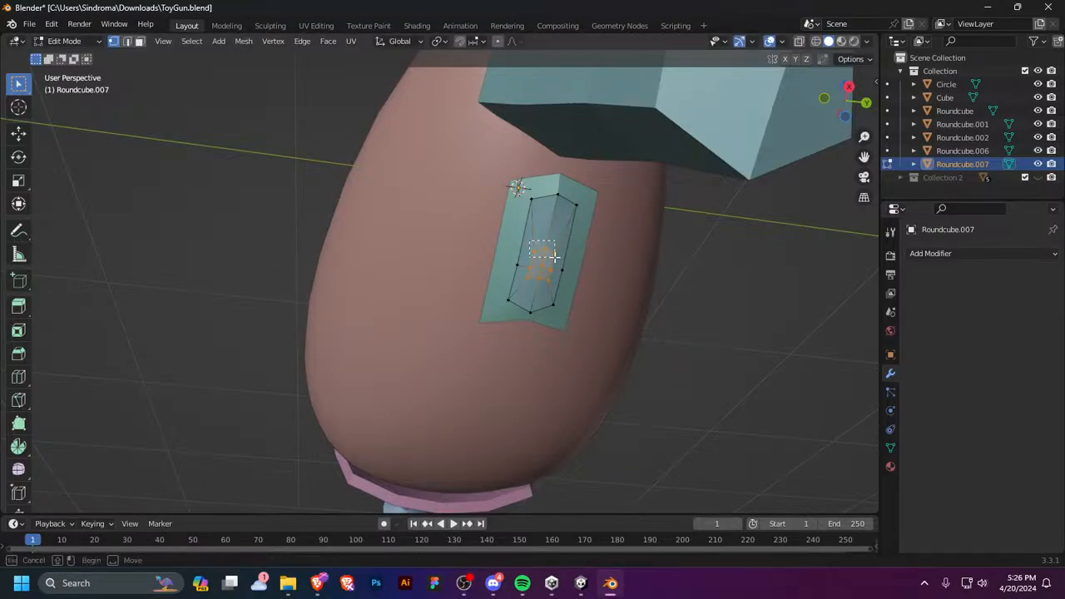
# Step: Edge-slide the inset's grip-side vertex row by a factor of 0.372 and slide the middle row towards the grip
pyautogui.keyDown('alt'); pyautogui.click(555, 257); pyautogui.keyUp('alt')
pyautogui.press('g')
pyautogui.press('g')
pyautogui.click(562, 246)
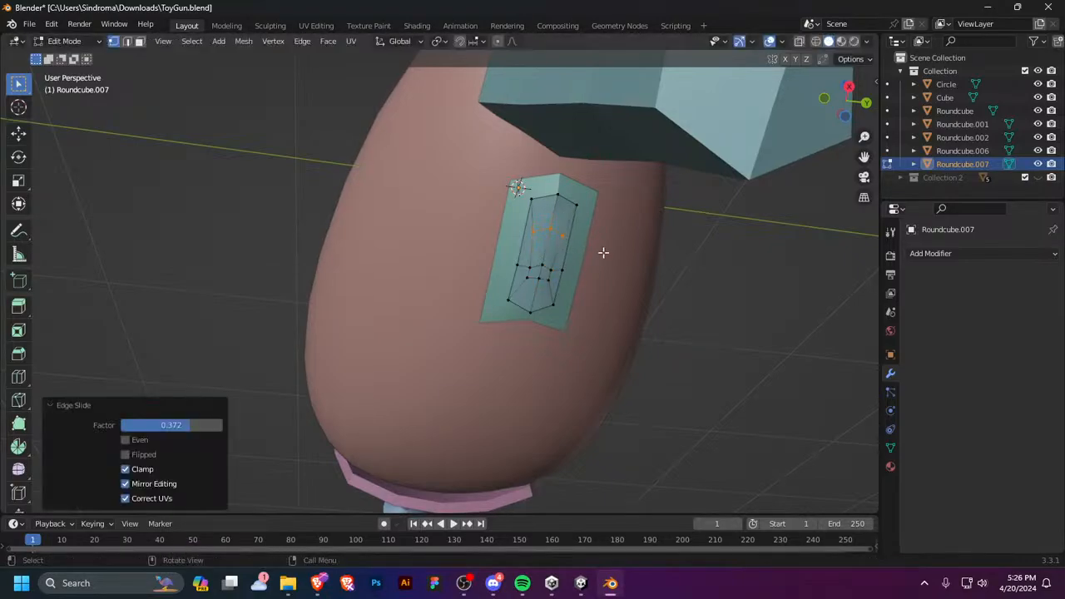
pyautogui.keyDown('alt'); pyautogui.click(543, 268); pyautogui.keyUp('alt')
pyautogui.press('g')
pyautogui.press('g')
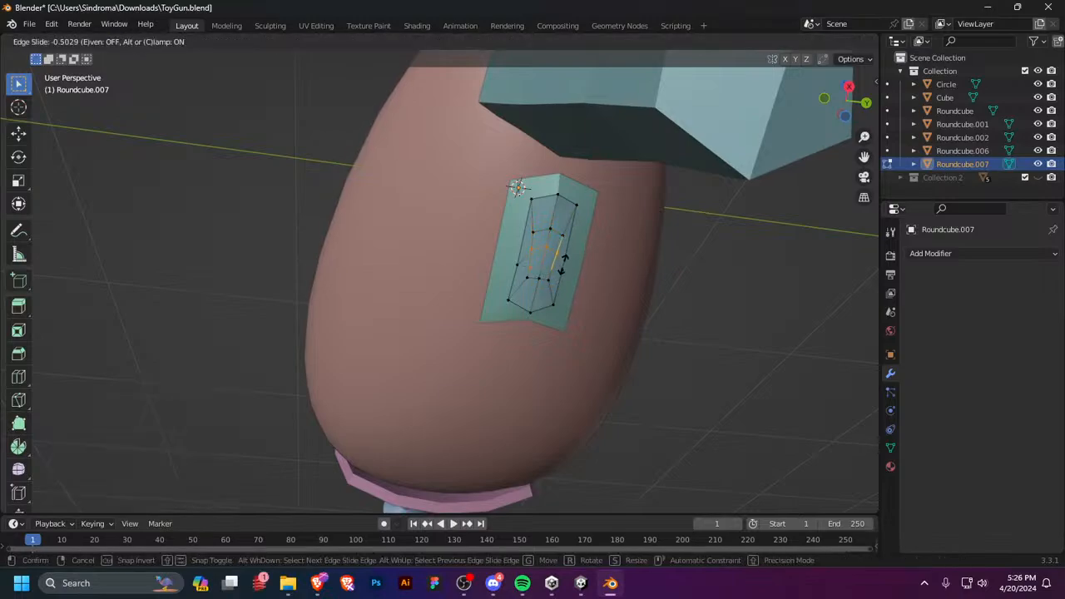
pyautogui.click(563, 259)
# Step: Edge-slide the inset's muzzle-side vertex row to adjust the size of the inner faces
pyautogui.click(551, 288)
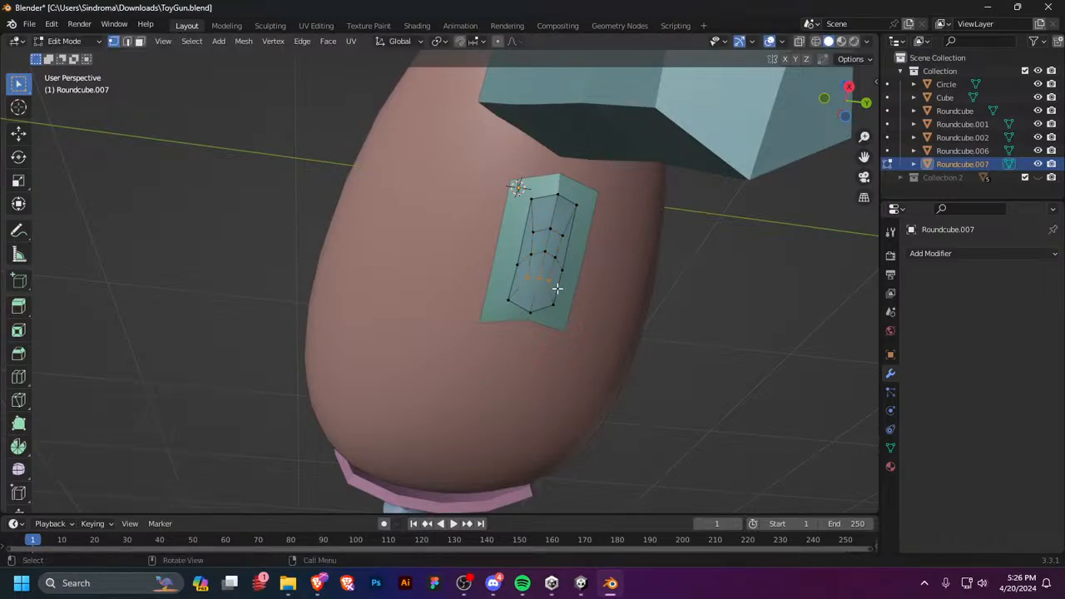
pyautogui.press('g')
pyautogui.press('g')
pyautogui.click(558, 282)
# Step: Extrude the four inner faces of the inset about 0.119 m out from the body in front view
pyautogui.press('3')
pyautogui.keyDown('shift'); pyautogui.click(541, 243); pyautogui.keyUp('shift')
pyautogui.keyDown('shift'); pyautogui.click(536, 264); pyautogui.keyUp('shift')
pyautogui.keyDown('shift'); pyautogui.click(547, 265); pyautogui.keyUp('shift')
pyautogui.keyDown('shift'); pyautogui.click(553, 245); pyautogui.keyUp('shift')
pyautogui.moveTo(556, 245); pyautogui.dragTo(627, 345, button='middle')
pyautogui.press('KP_1')
pyautogui.press('e')
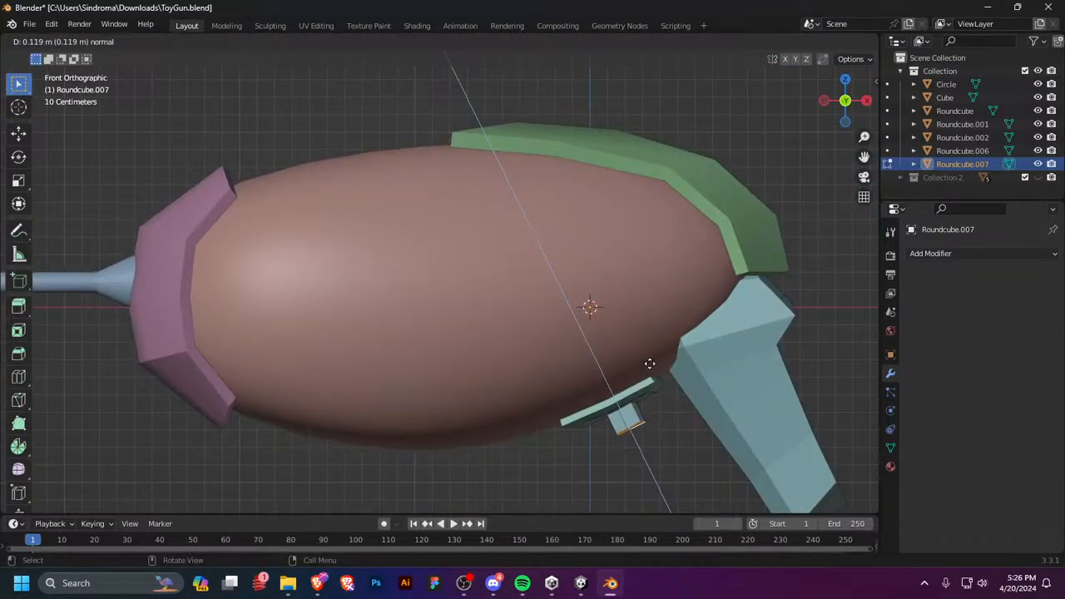
pyautogui.click(650, 363)
# Step: Try rotating the end of a further 0.187 m trigger extrusion, and undo back to the first extrusion
pyautogui.press('r')
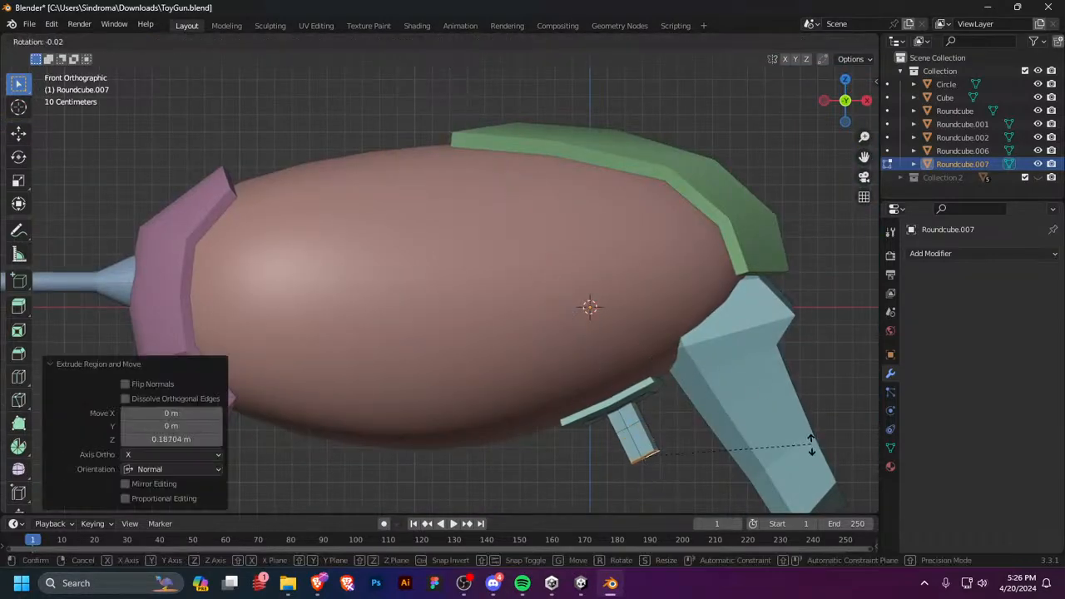
pyautogui.click(791, 491)
pyautogui.hotkey('ctrl', 'z')
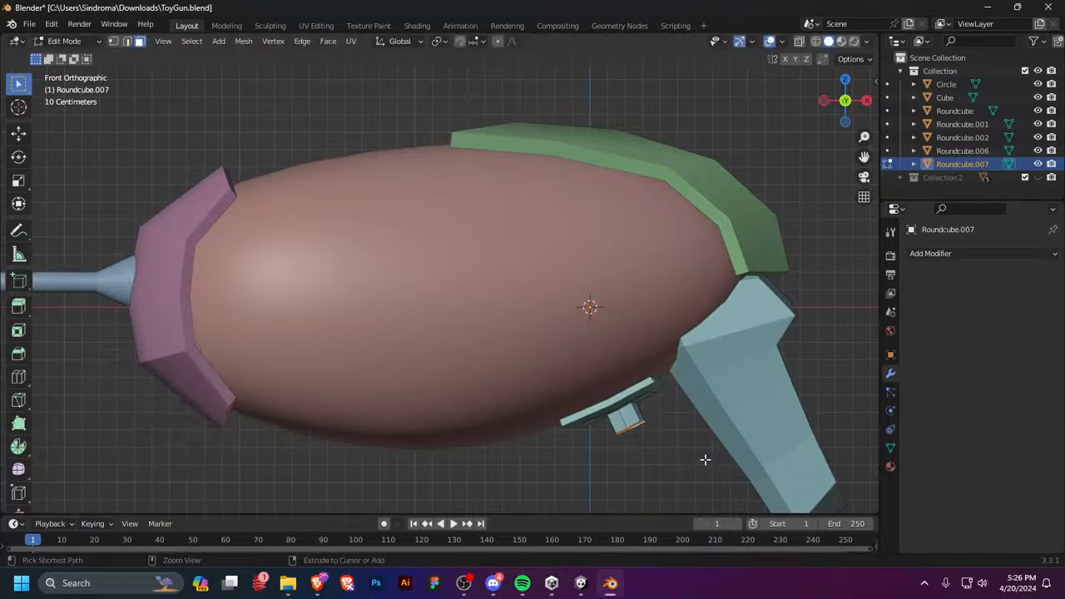
# Step: In wireframe display, select all end vertices of the trigger stub and move them -0.038 m along X
pyautogui.press('1')
pyautogui.press('z')
pyautogui.click(593, 460)
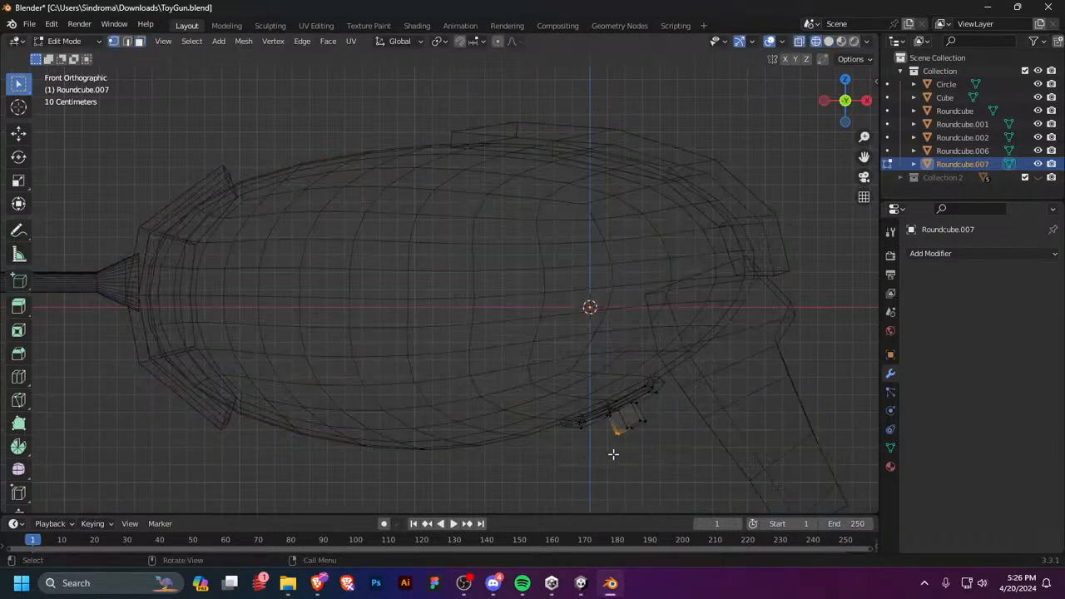
pyautogui.moveTo(659, 421); pyautogui.dragTo(589, 470)
pyautogui.keyDown('shift'); pyautogui.moveTo(648, 411); pyautogui.dragTo(629, 440); pyautogui.keyUp('shift')
pyautogui.press('g')
pyautogui.press('x')
pyautogui.click(686, 440)
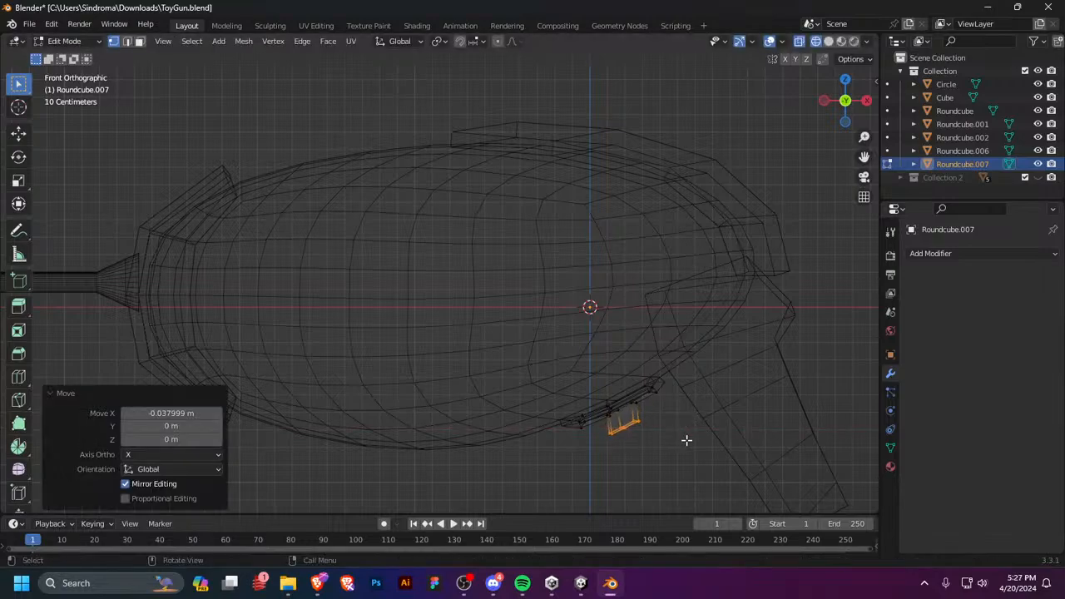
# Step: Flatten the stub's end by scaling it to 0 along Z, and move it 0.0684 m along X
pyautogui.press('s')
pyautogui.press('z')
pyautogui.press('Return')
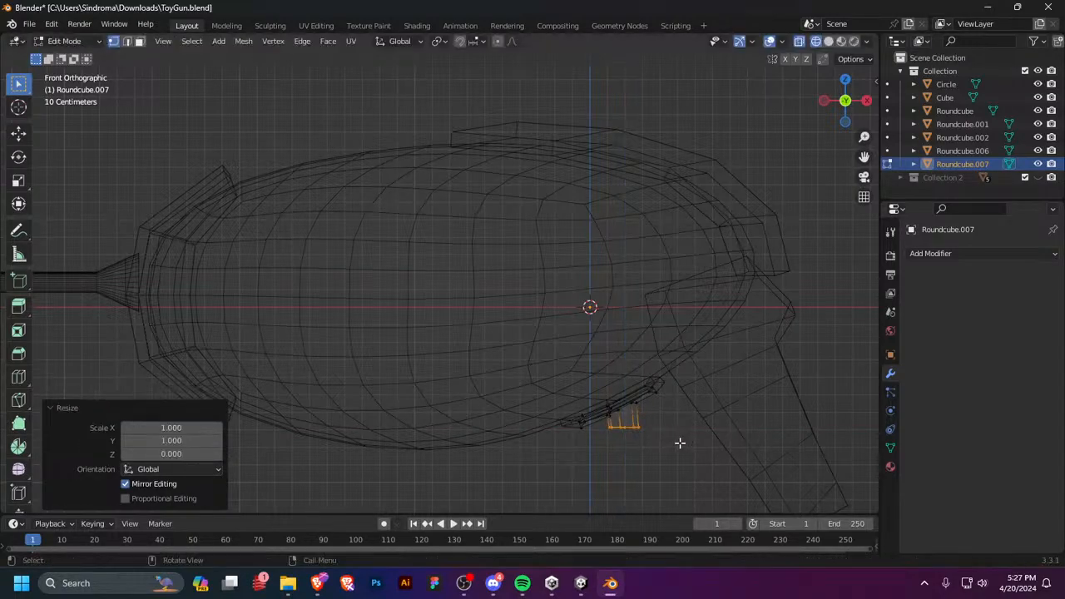
pyautogui.press('g')
pyautogui.press('x')
pyautogui.click(692, 443)
# Step: Extrude the trigger's flattened end about 0.08 m downward and scale the new end down
pyautogui.press('e')
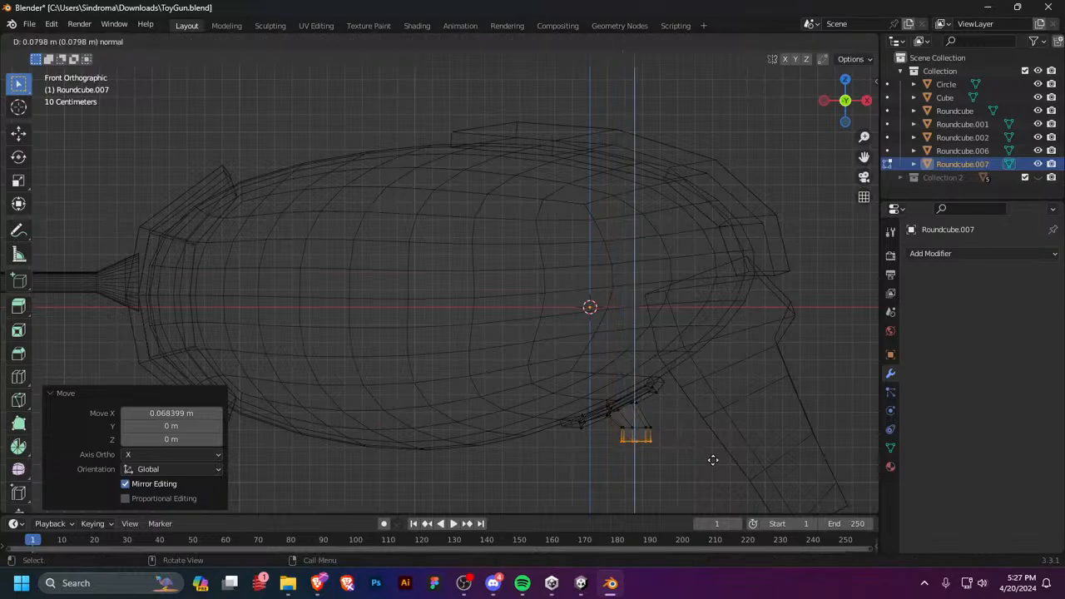
pyautogui.click(713, 460)
pyautogui.press('s')
pyautogui.click(694, 466)
# Step: Rotate the trigger's new end by 23.5° and move it to extend the curve
pyautogui.press('r')
pyautogui.click(670, 478)
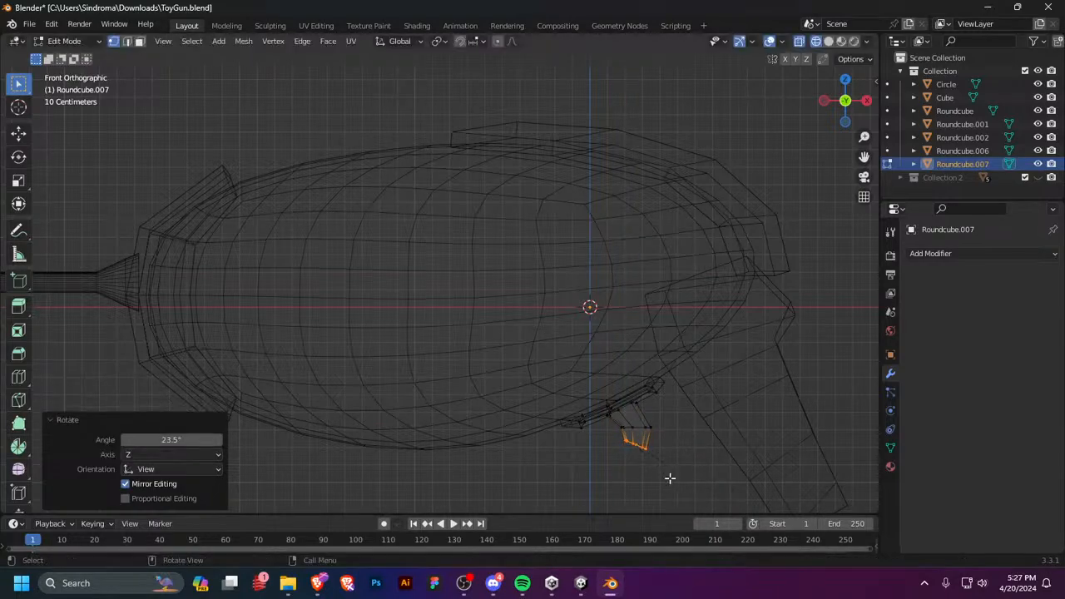
pyautogui.press('g')
pyautogui.click(663, 488)
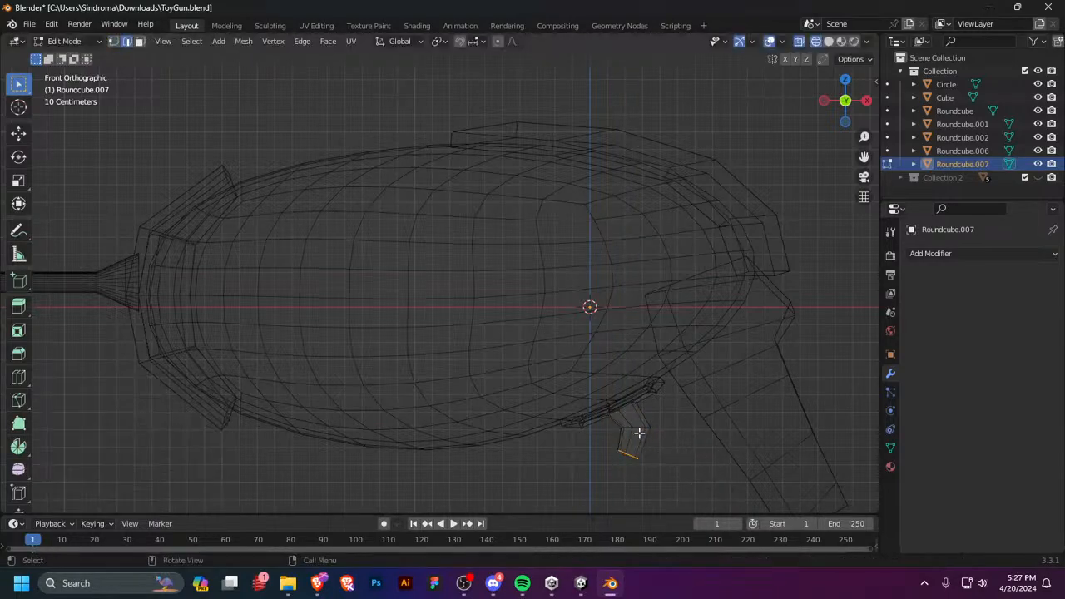
# Step: Bevel the edge loop at the trigger's bend with a width of 0.0366 m and one segment
pyautogui.press('2')
pyautogui.hotkey('ctrl', 'b')
pyautogui.click(693, 446)
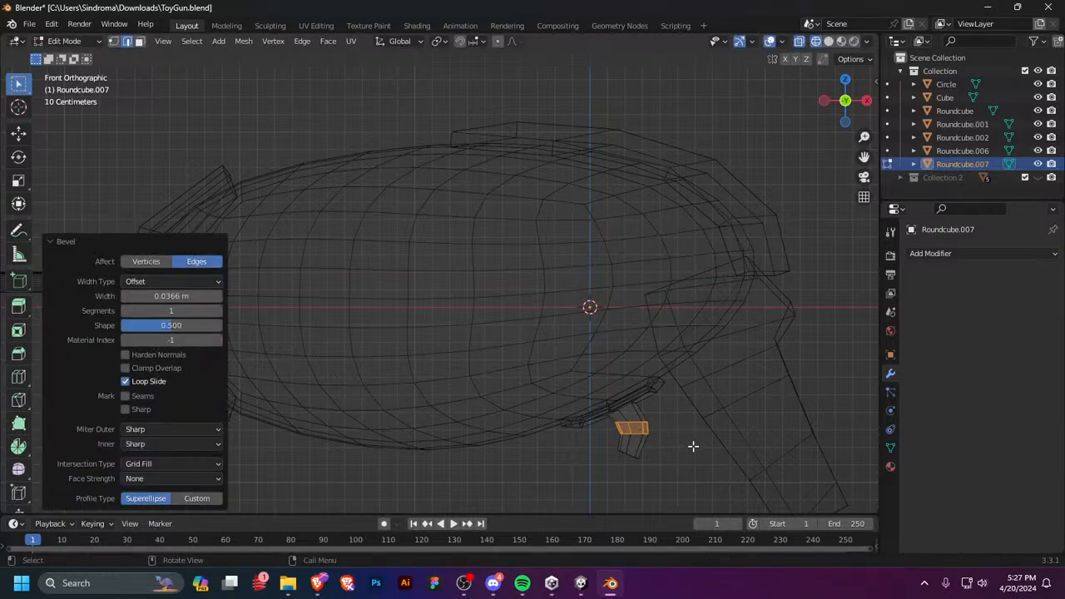
# Step: Rotate the upper loop of the beveled bend to follow the curve, and the lower loop by 4.77°
pyautogui.keyDown('alt'); pyautogui.click(637, 423); pyautogui.keyUp('alt')
pyautogui.press('r')
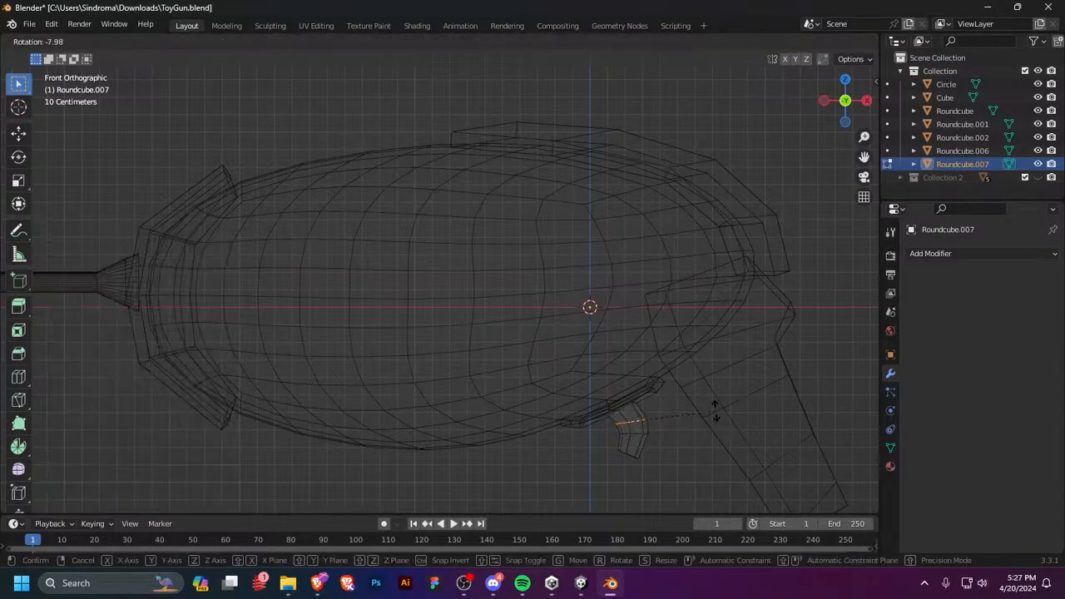
pyautogui.click(714, 401)
pyautogui.keyDown('alt'); pyautogui.click(643, 437); pyautogui.keyUp('alt')
pyautogui.press('r')
pyautogui.click(729, 443)
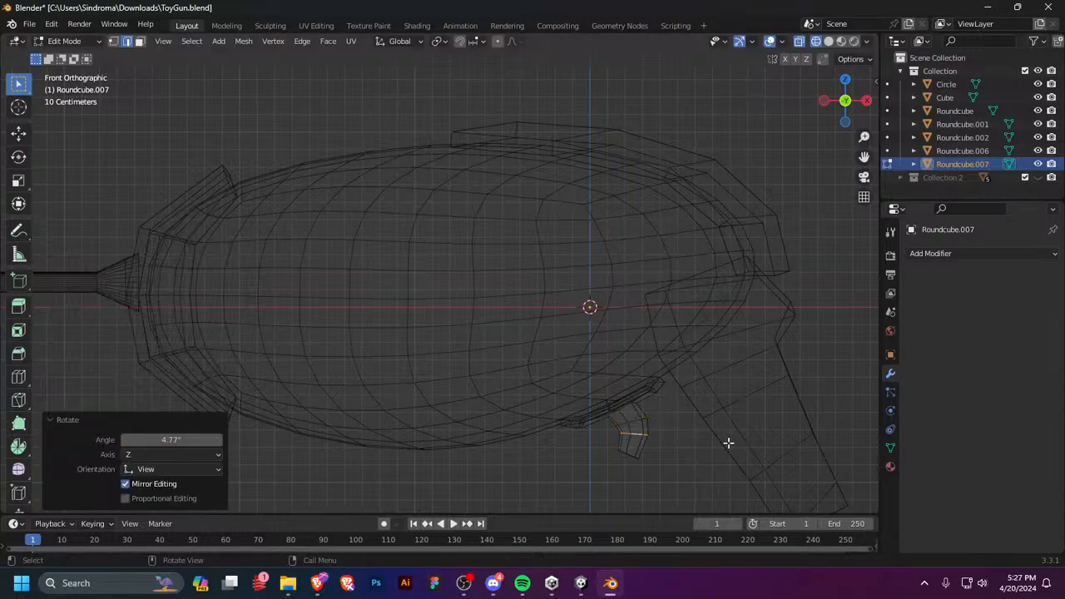
# Step: Move the bend's lower edge loop slightly and rotate it further to smooth the trigger's curve
pyautogui.press('g')
pyautogui.click(729, 450)
pyautogui.press('r')
pyautogui.click(721, 470)
# Step: Select the trigger's tip vertices in front view and move them -0.038 m in X and -0.0532 m in Z
pyautogui.click(672, 466)
pyautogui.keyDown('alt'); pyautogui.click(631, 460); pyautogui.keyUp('alt')
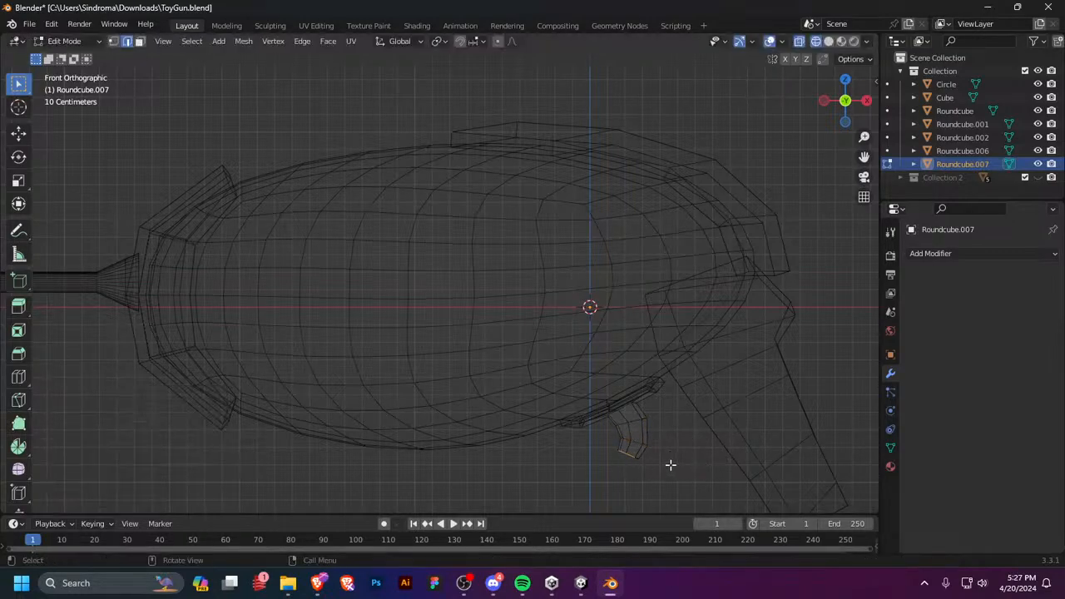
pyautogui.moveTo(670, 463)
pyautogui.mouseDown(button='middle')
pyautogui.moveTo(663, 375)
pyautogui.moveTo(691, 457)
pyautogui.mouseUp(button='middle')
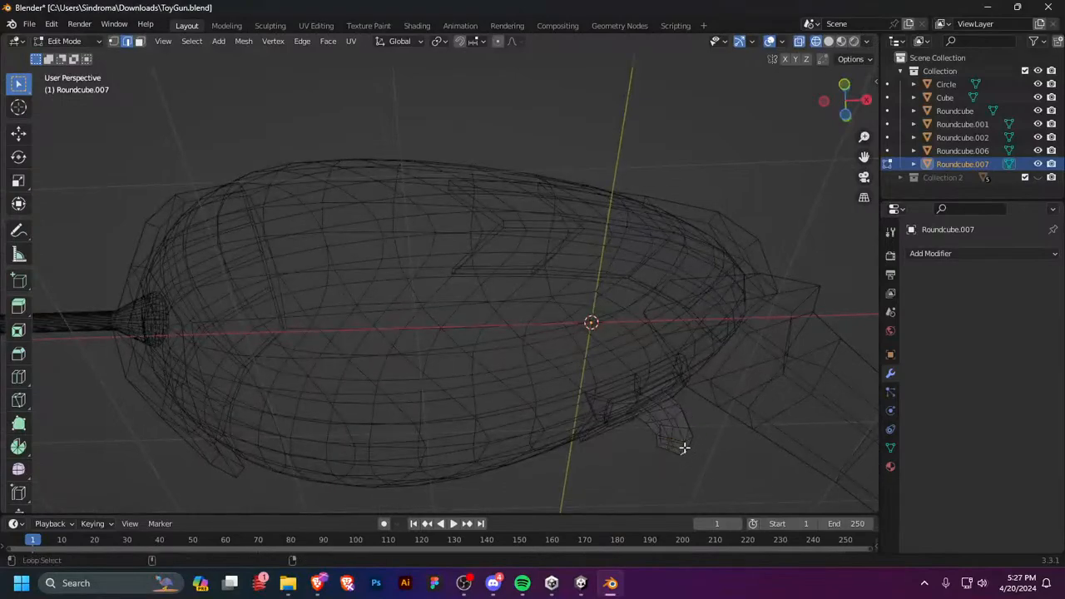
pyautogui.keyDown('alt'); pyautogui.click(680, 446); pyautogui.keyUp('alt')
pyautogui.keyDown('alt'); pyautogui.keyDown('shift'); pyautogui.click(678, 454); pyautogui.keyUp('shift'); pyautogui.keyUp('alt')
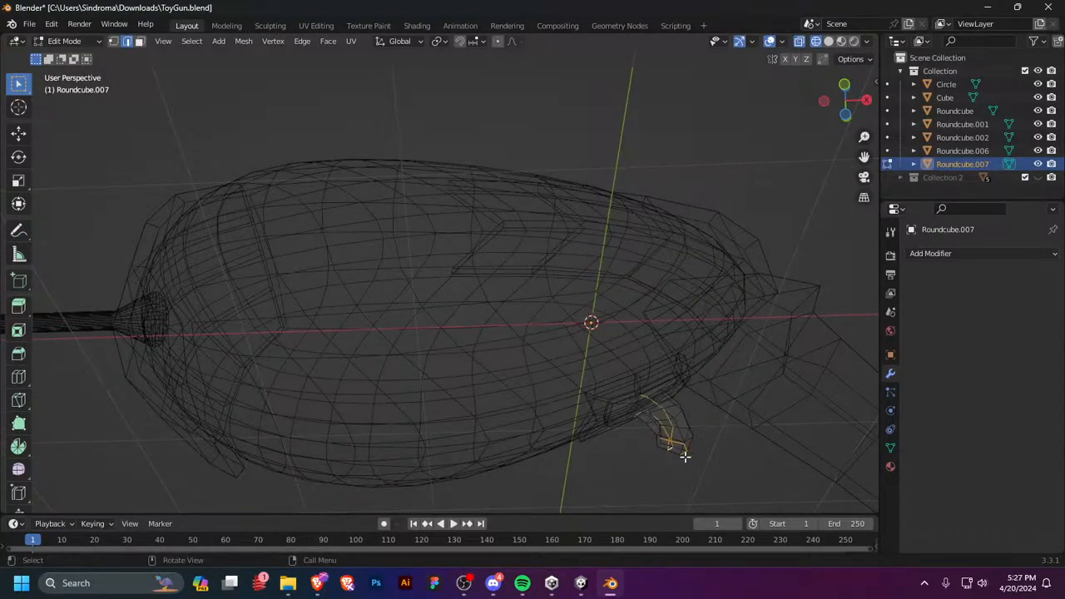
pyautogui.press('KP_1')
pyautogui.moveTo(654, 474); pyautogui.dragTo(580, 441)
pyautogui.press('g')
pyautogui.click(709, 477)
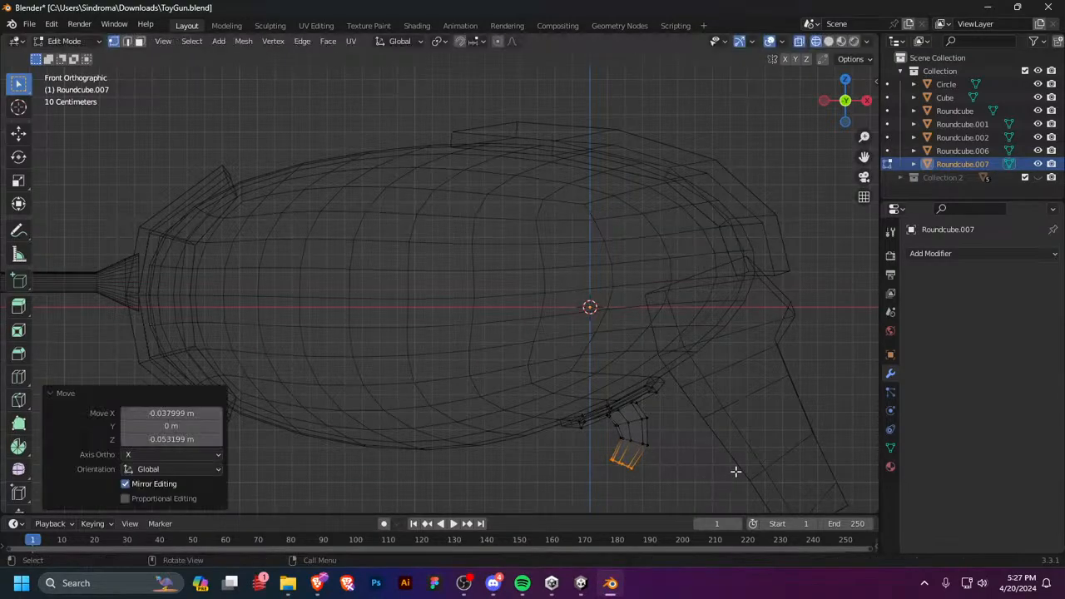
# Step: Add one loop cut across the trigger's end segment and rotate it by -5.54°
pyautogui.hotkey('ctrl', 'r')
pyautogui.click(646, 462)
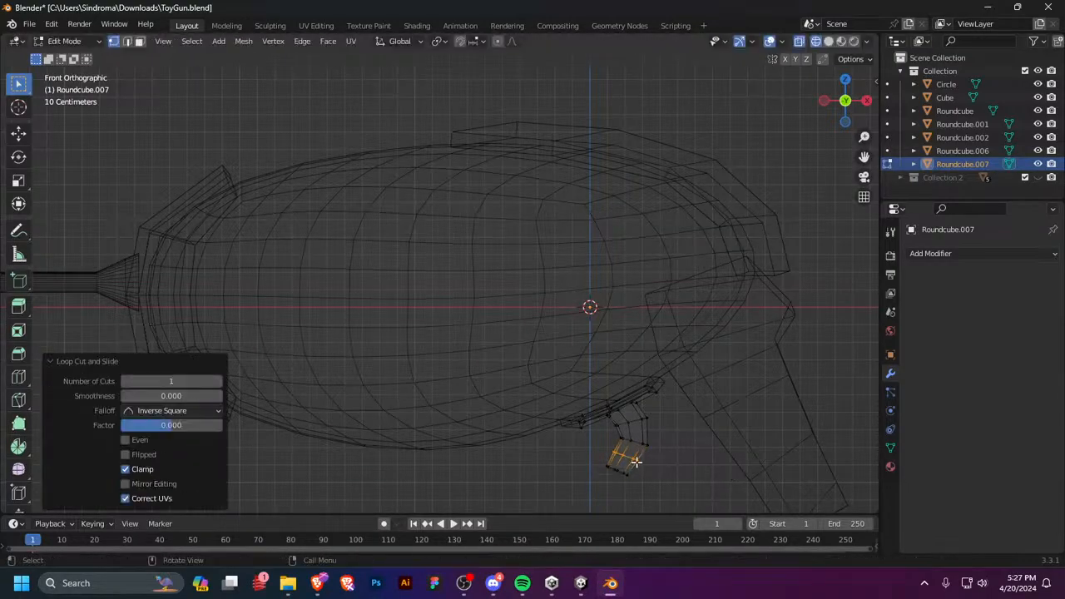
pyautogui.click(720, 460)
# Step: Scale the new loop down slightly and move it 0.0266 m in X and -0.0038 m in Z
pyautogui.press('s')
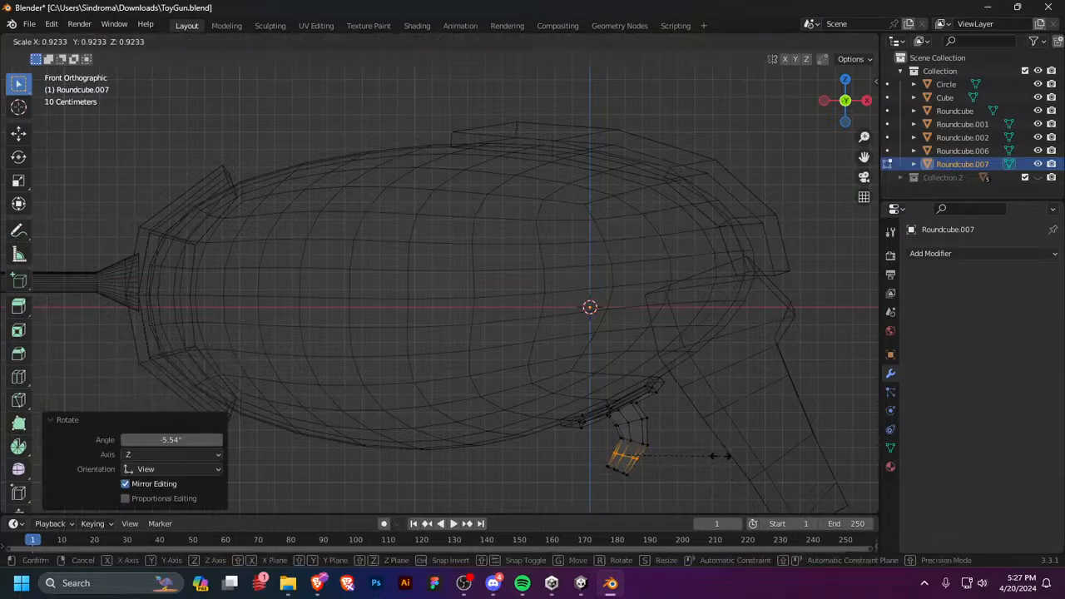
pyautogui.click(707, 453)
pyautogui.press('g')
pyautogui.click(700, 463)
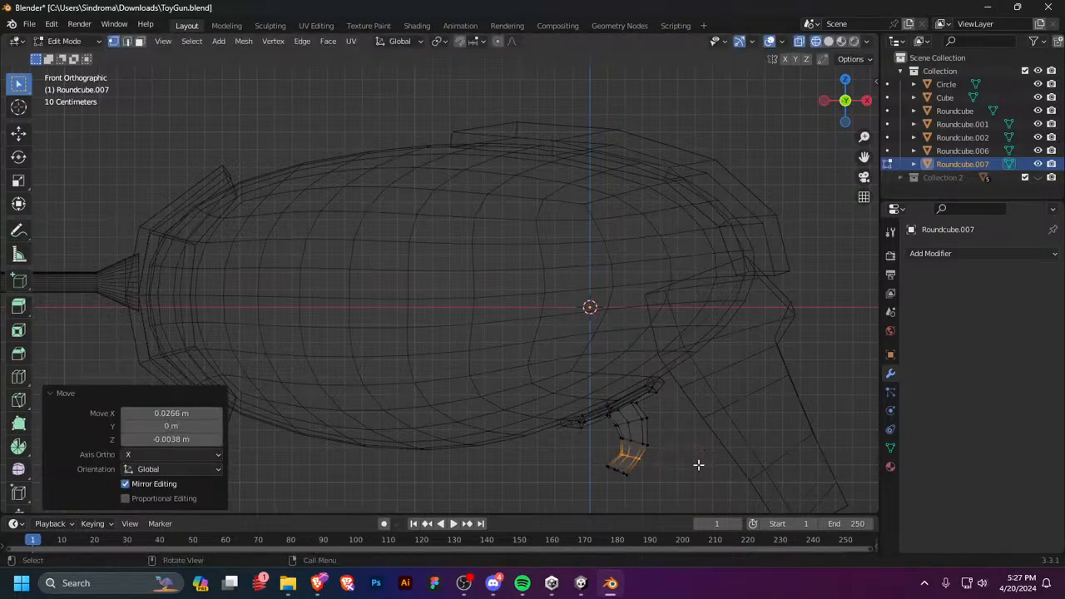
# Step: Select the trigger's bottom tip vertices in front view and scale them to 0.514
pyautogui.press('2')
pyautogui.click(628, 478)
pyautogui.keyDown('alt'); pyautogui.click(618, 470); pyautogui.keyUp('alt')
pyautogui.click(632, 479)
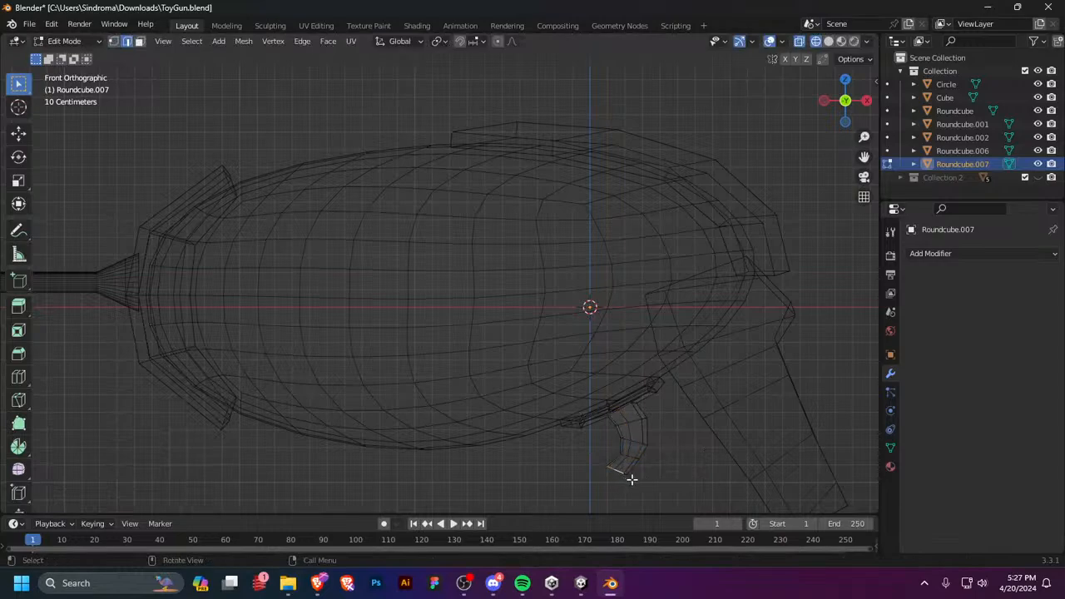
pyautogui.keyDown('alt'); pyautogui.click(636, 477); pyautogui.keyUp('alt')
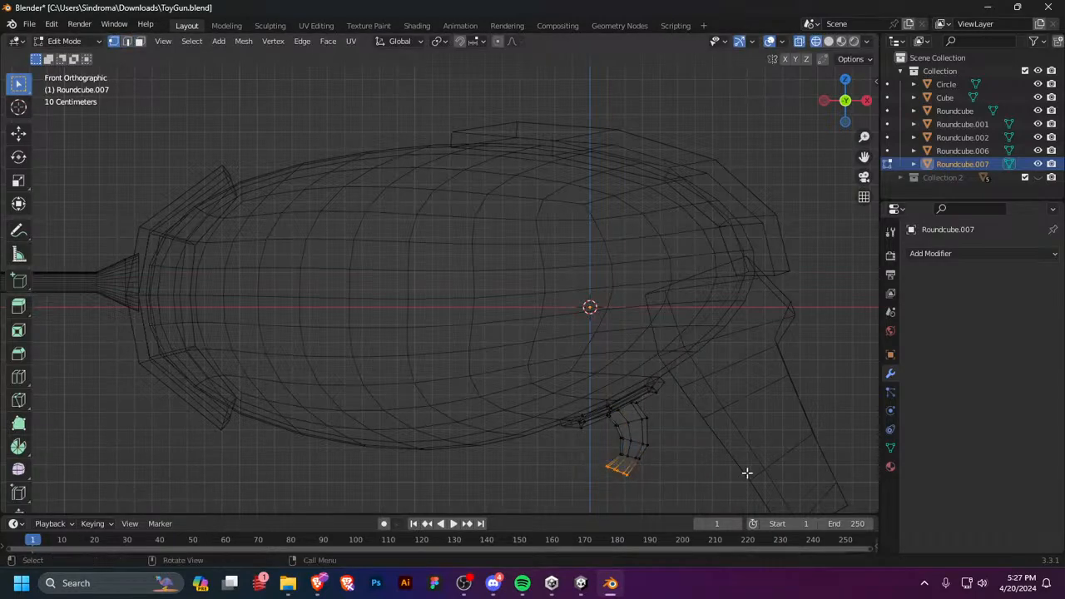
pyautogui.press('s')
pyautogui.click(686, 473)
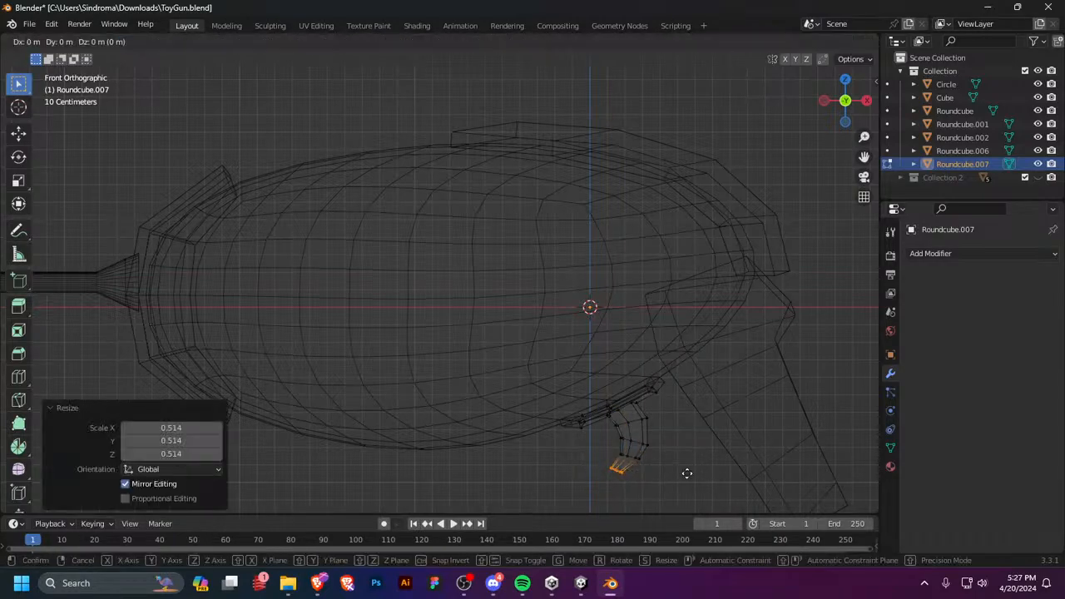
# Step: Return to solid shading and delete the flat base faces in front of the curved trigger
pyautogui.press('Tab')
pyautogui.moveTo(731, 480); pyautogui.dragTo(676, 426, button='middle')
pyautogui.press('z')
pyautogui.click(677, 427)
pyautogui.click(617, 243)
pyautogui.press('Tab')
pyautogui.press('3')
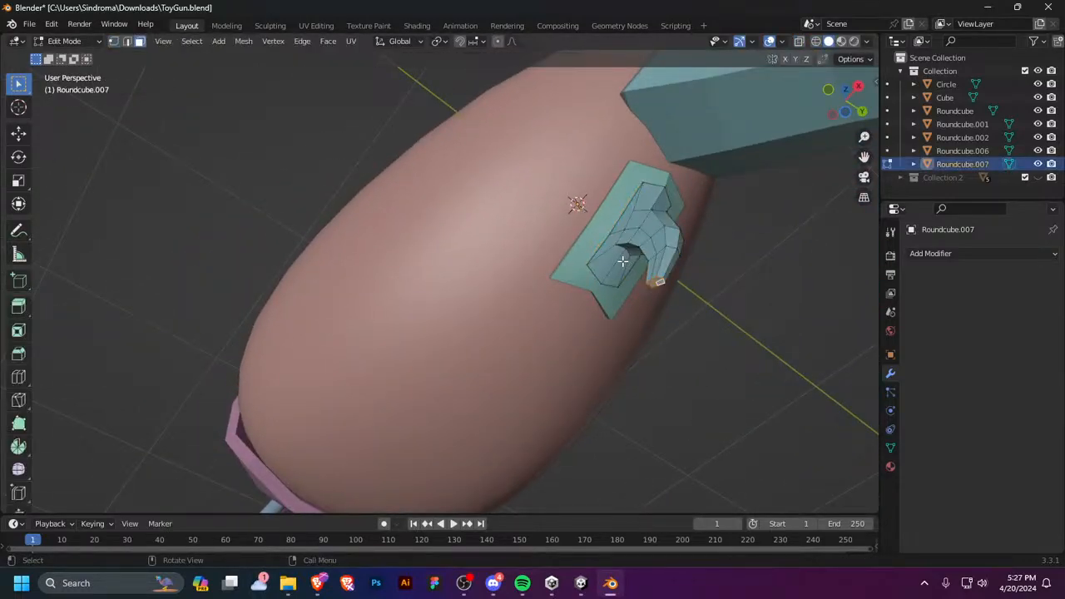
pyautogui.moveTo(635, 259)
pyautogui.mouseDown(button='middle')
pyautogui.moveTo(551, 202)
pyautogui.moveTo(615, 326)
pyautogui.moveTo(686, 317)
pyautogui.moveTo(622, 255)
pyautogui.mouseUp(button='middle')
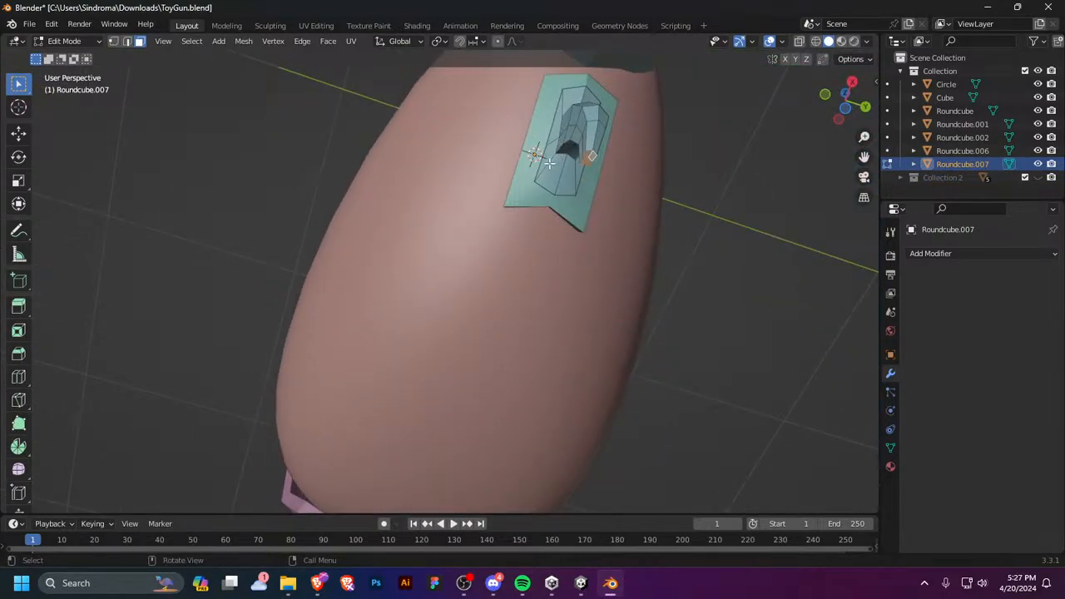
pyautogui.press('x')
pyautogui.click(563, 185)
pyautogui.moveTo(563, 186); pyautogui.dragTo(566, 244, button='middle')
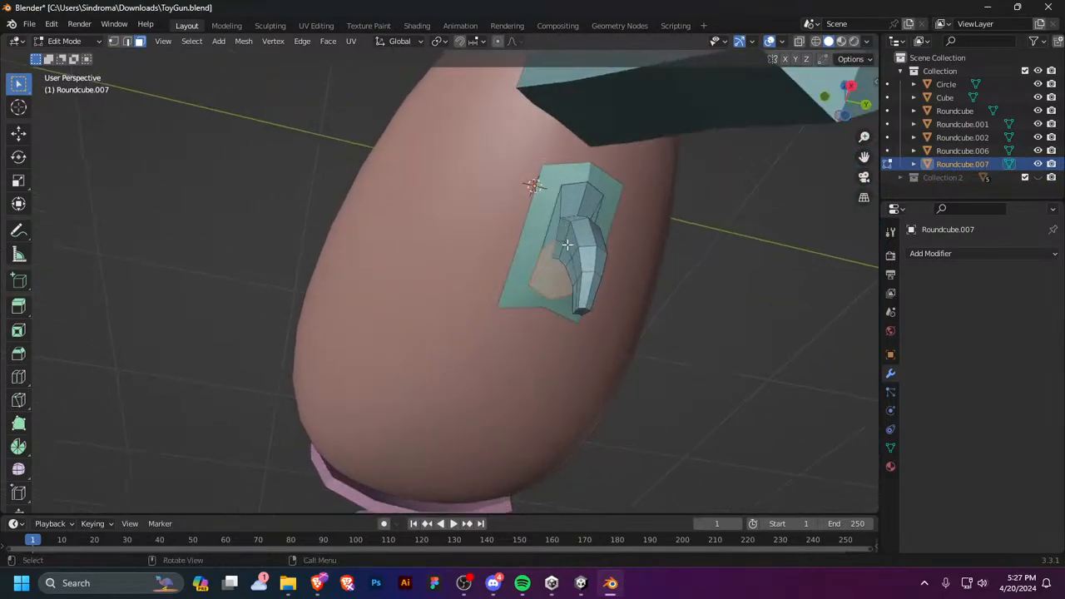
pyautogui.press('x')
pyautogui.click(533, 287)
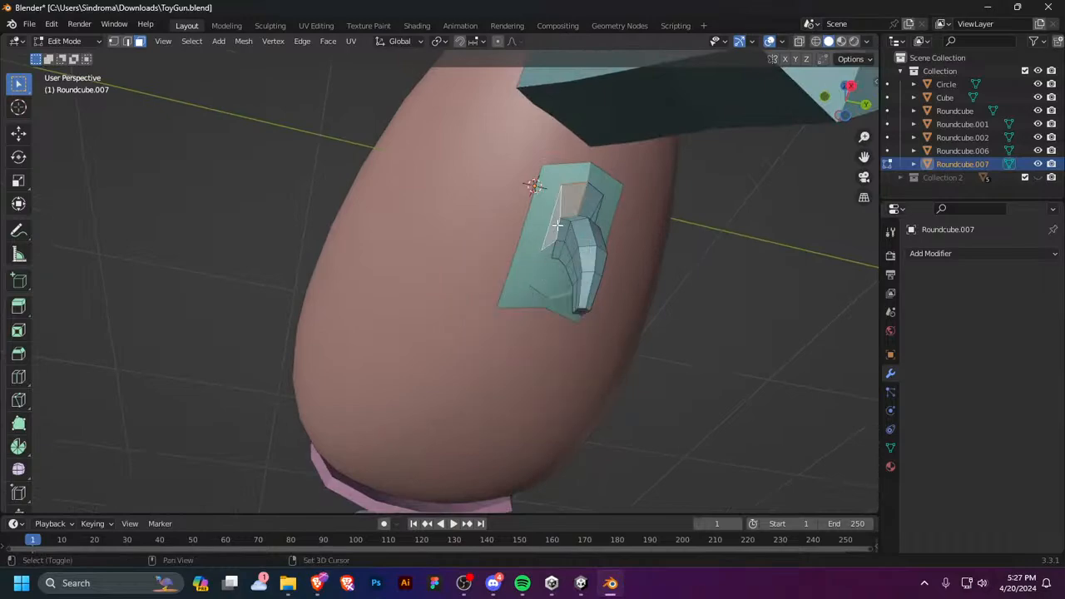
# Step: Try to select the leftover base faces around the trigger in wireframe view
pyautogui.moveTo(569, 205)
pyautogui.mouseDown(button='middle')
pyautogui.moveTo(398, 312)
pyautogui.moveTo(649, 331)
pyautogui.moveTo(654, 424)
pyautogui.moveTo(723, 441)
pyautogui.moveTo(658, 438)
pyautogui.moveTo(629, 381)
pyautogui.mouseUp(button='middle')
pyautogui.press('Tab')
pyautogui.press('Tab')
pyautogui.press('Tab')
pyautogui.press('Tab')
pyautogui.press('1')
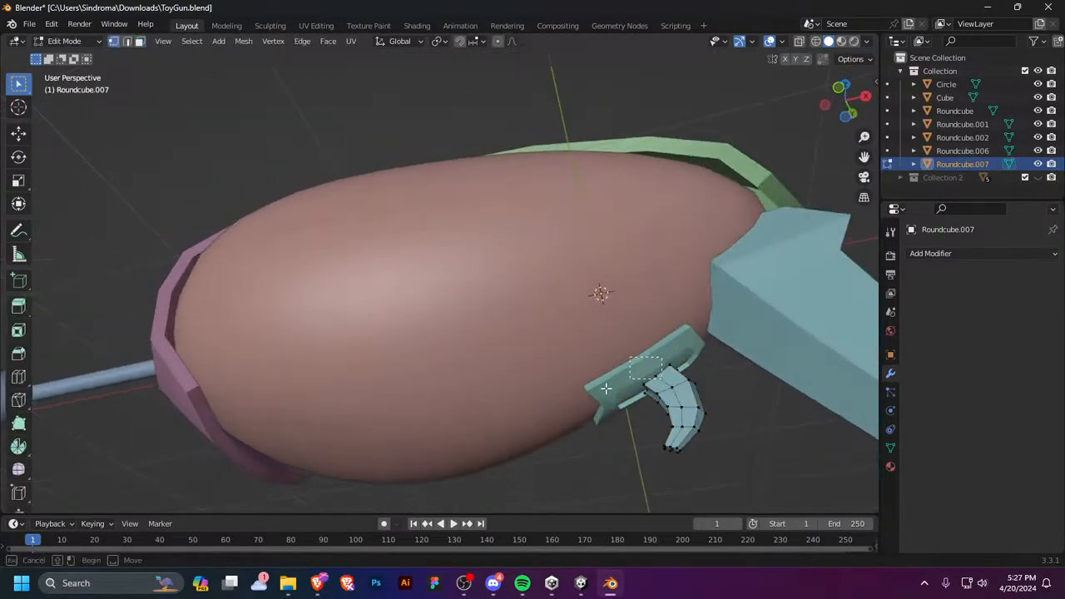
pyautogui.keyDown('alt'); pyautogui.click(653, 377); pyautogui.keyUp('alt')
pyautogui.press('z')
pyautogui.press('3')
pyautogui.click(633, 386)
pyautogui.keyDown('shift'); pyautogui.click(665, 368); pyautogui.keyUp('shift')
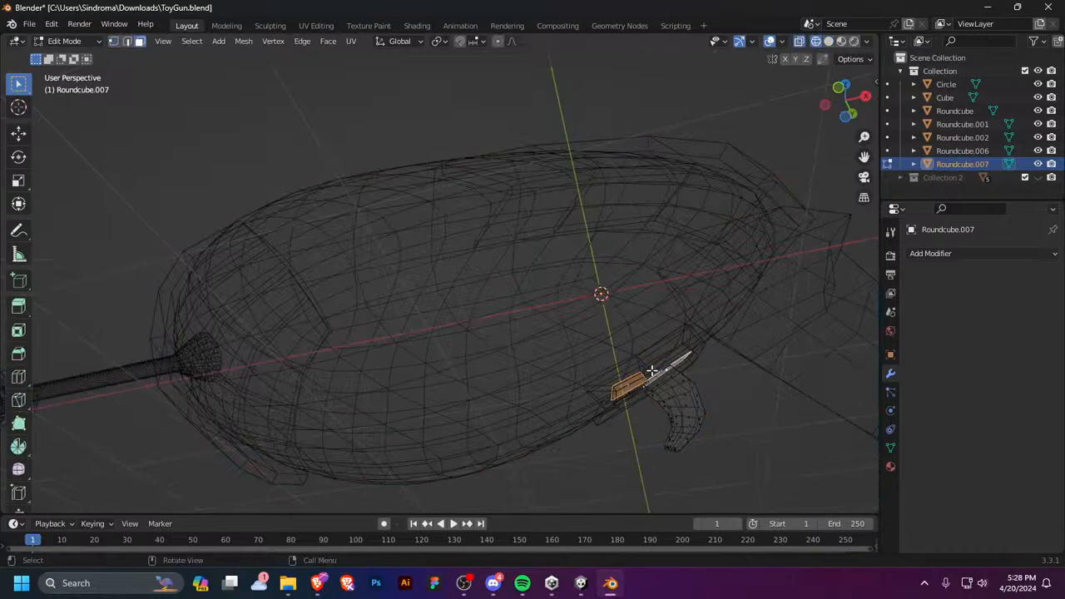
pyautogui.moveTo(665, 368); pyautogui.dragTo(542, 357, button='middle')
pyautogui.keyDown('shift'); pyautogui.click(510, 206); pyautogui.keyUp('shift')
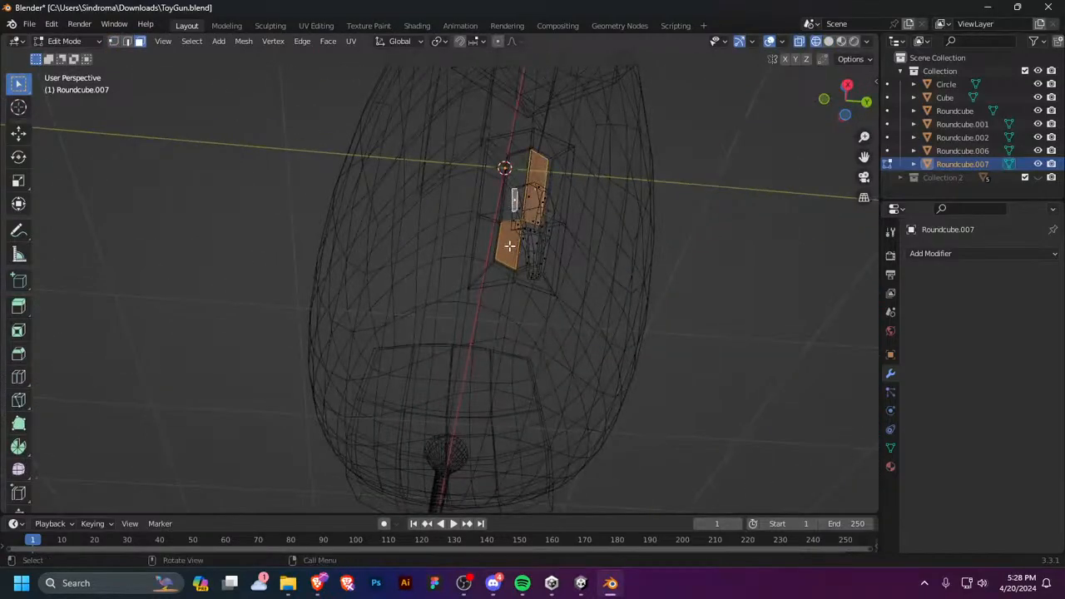
pyautogui.click(499, 214)
pyautogui.moveTo(503, 225); pyautogui.dragTo(550, 284, button='middle')
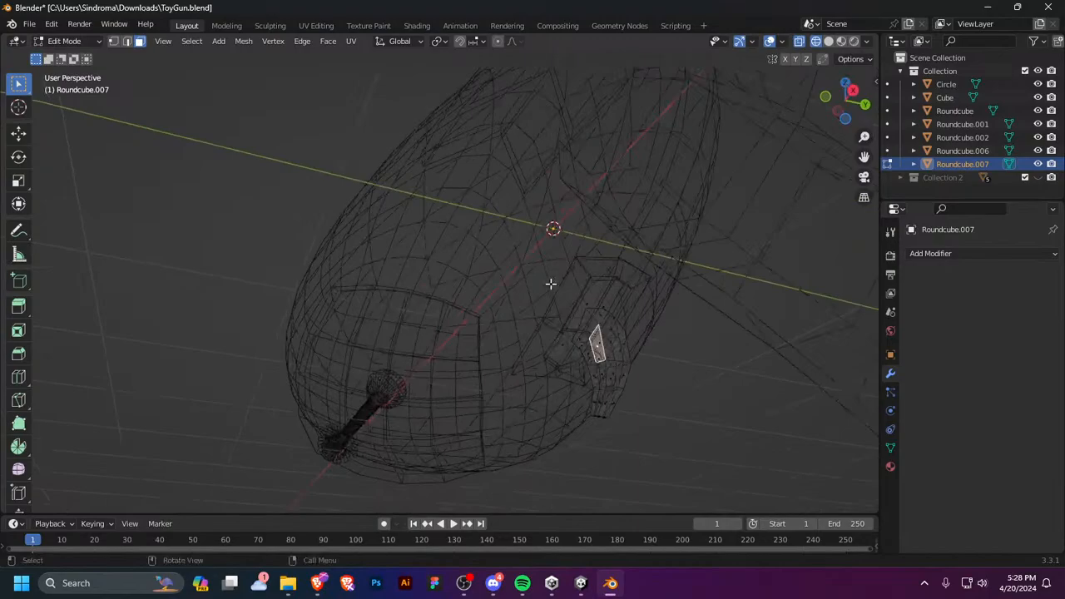
# Step: Select the remaining flat base faces around the trigger, delete them and restore solid shading
pyautogui.click(589, 303)
pyautogui.keyDown('shift'); pyautogui.click(559, 347); pyautogui.keyUp('shift')
pyautogui.moveTo(572, 355)
pyautogui.mouseDown(button='middle')
pyautogui.moveTo(385, 396)
pyautogui.moveTo(423, 358)
pyautogui.moveTo(551, 338)
pyautogui.moveTo(620, 387)
pyautogui.mouseUp(button='middle')
pyautogui.keyDown('shift'); pyautogui.click(437, 297); pyautogui.keyUp('shift')
pyautogui.keyDown('shift'); pyautogui.click(457, 339); pyautogui.keyUp('shift')
pyautogui.press('x')
pyautogui.click(468, 342)
pyautogui.press('Tab')
pyautogui.hotkey('shift', 'z')
# Step: Try to reposition the trigger's upper edges with a free move and a 2.74° rotation
pyautogui.moveTo(720, 421)
pyautogui.mouseDown(button='middle')
pyautogui.moveTo(677, 433)
pyautogui.moveTo(511, 399)
pyautogui.moveTo(471, 375)
pyautogui.moveTo(451, 340)
pyautogui.mouseUp(button='middle')
pyautogui.press('Tab')
pyautogui.press('g')
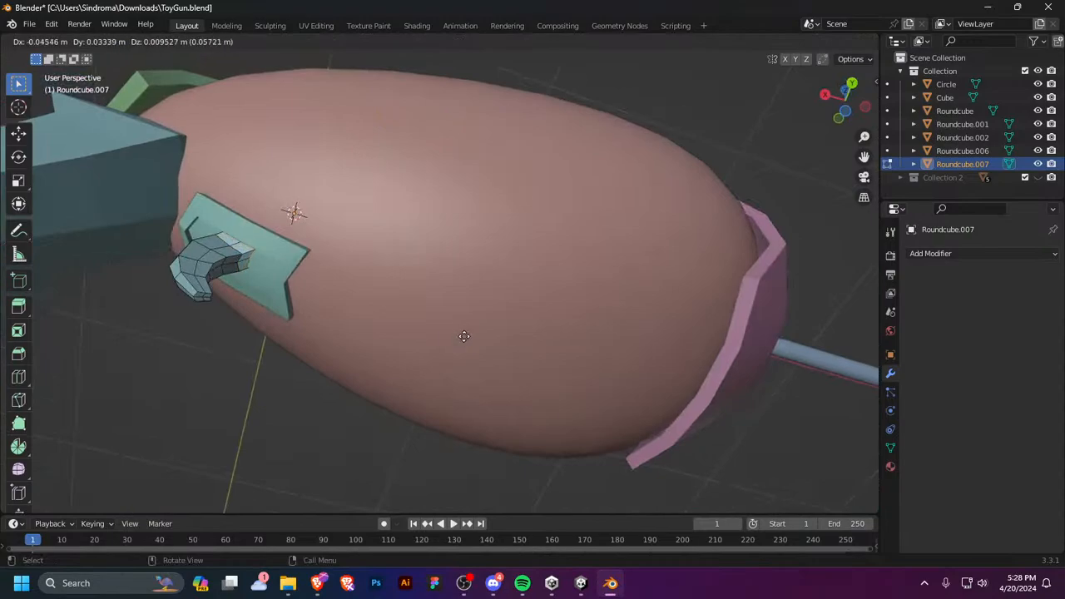
pyautogui.click(468, 335)
pyautogui.press('r')
pyautogui.click(468, 350)
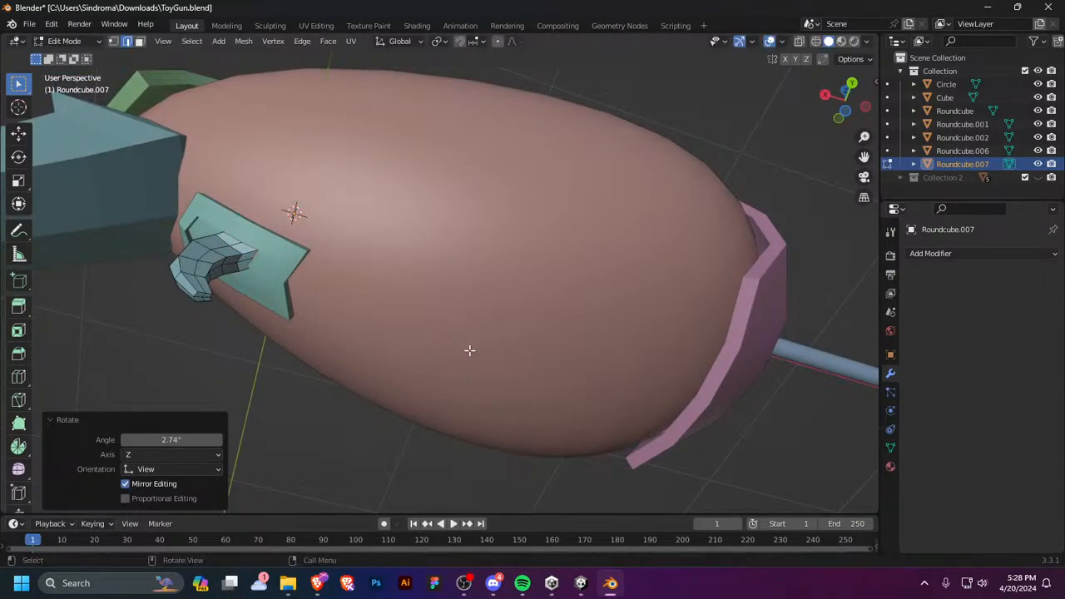
pyautogui.hotkey('ctrl', 'z')
# Step: Move the trigger's selected upper edges 0.034199 m in X and 0.0266 m in Z in front view
pyautogui.press('KP_1')
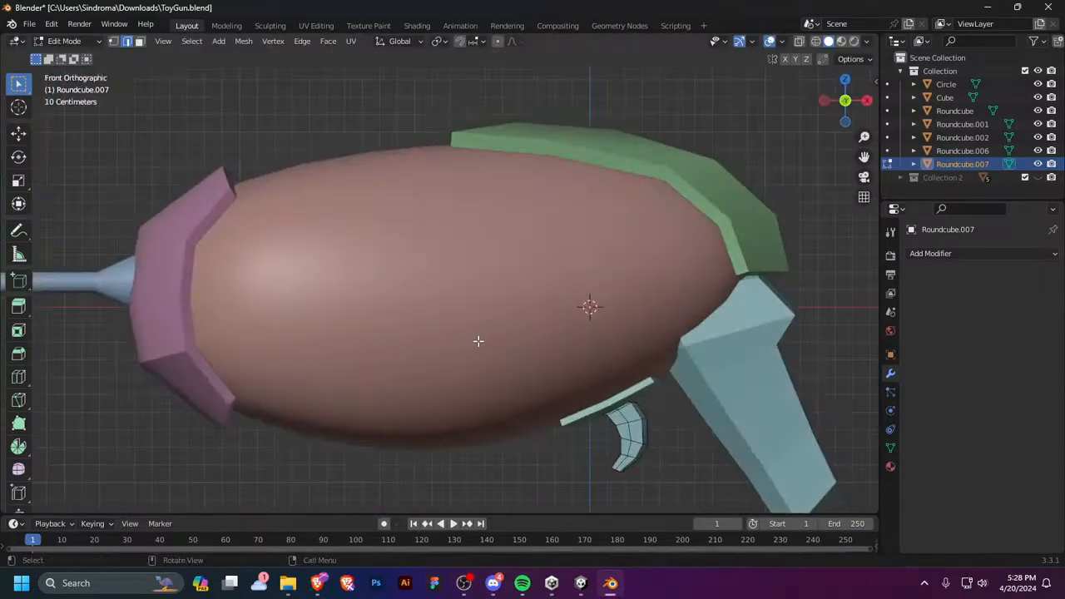
pyautogui.press('g')
pyautogui.click(570, 356)
pyautogui.moveTo(570, 357); pyautogui.dragTo(616, 354, button='middle')
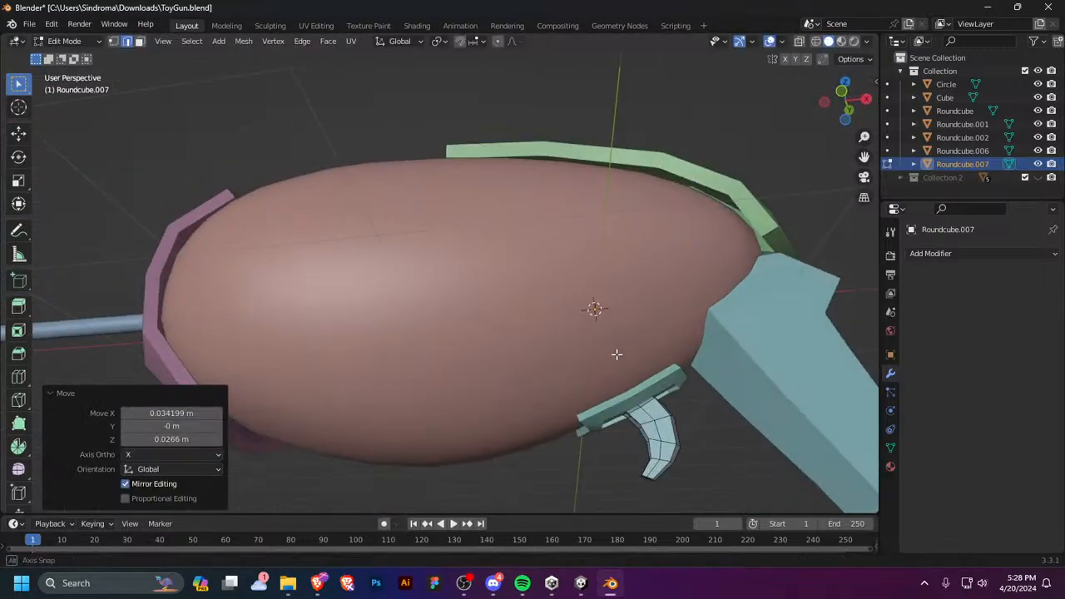
pyautogui.press('Tab')
# Step: Select the gun's main oval body and open its mesh for editing
pyautogui.scroll(-3, 655, 368)
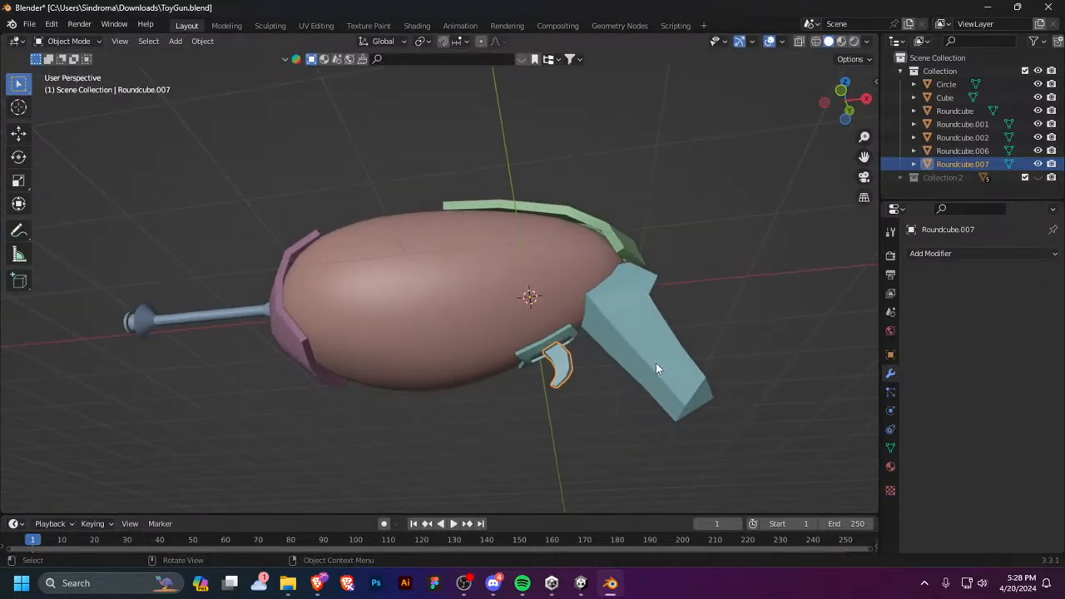
pyautogui.moveTo(654, 361); pyautogui.dragTo(429, 338, button='middle')
pyautogui.click(430, 339)
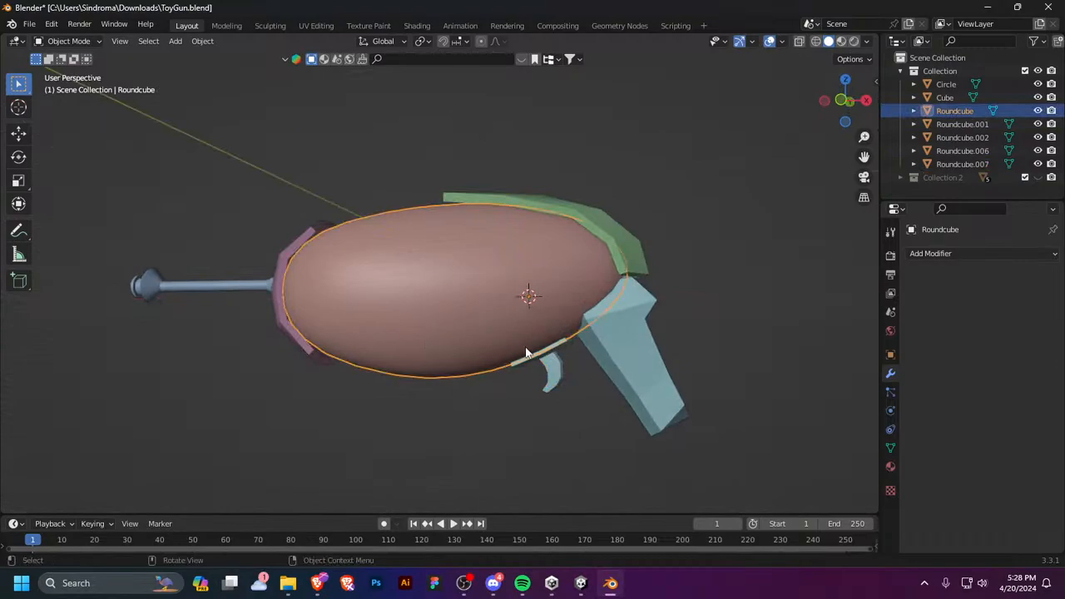
pyautogui.moveTo(525, 352); pyautogui.dragTo(604, 366, button='middle')
pyautogui.press('Tab')
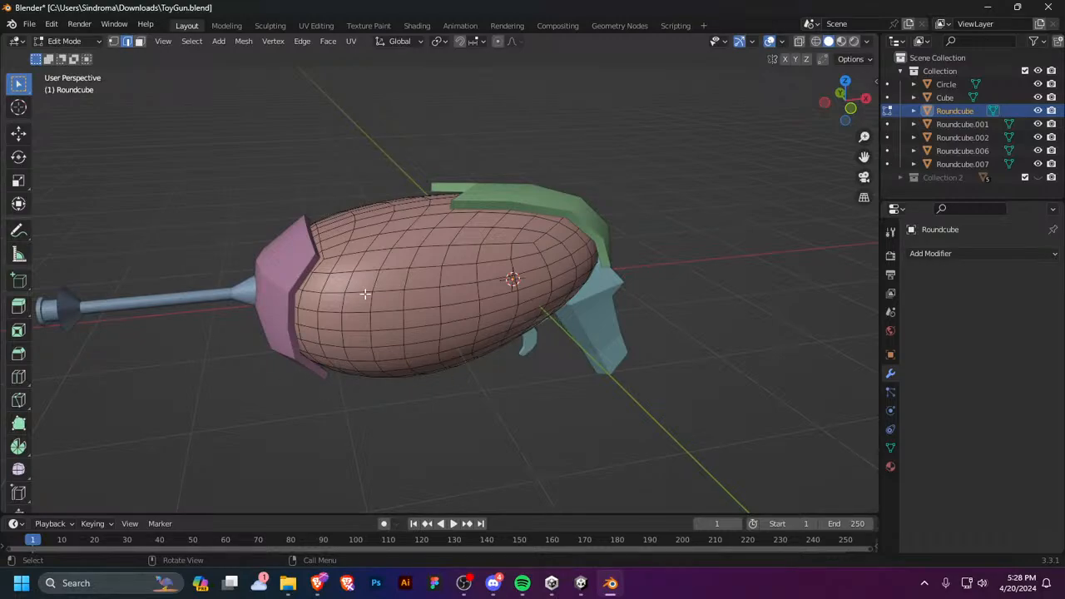
# Step: Open Paint 3D with a blank canvas and sketch the gun body's large rounded outline with the blue marker
pyautogui.click(97, 583)
pyautogui.write('paint 3D')
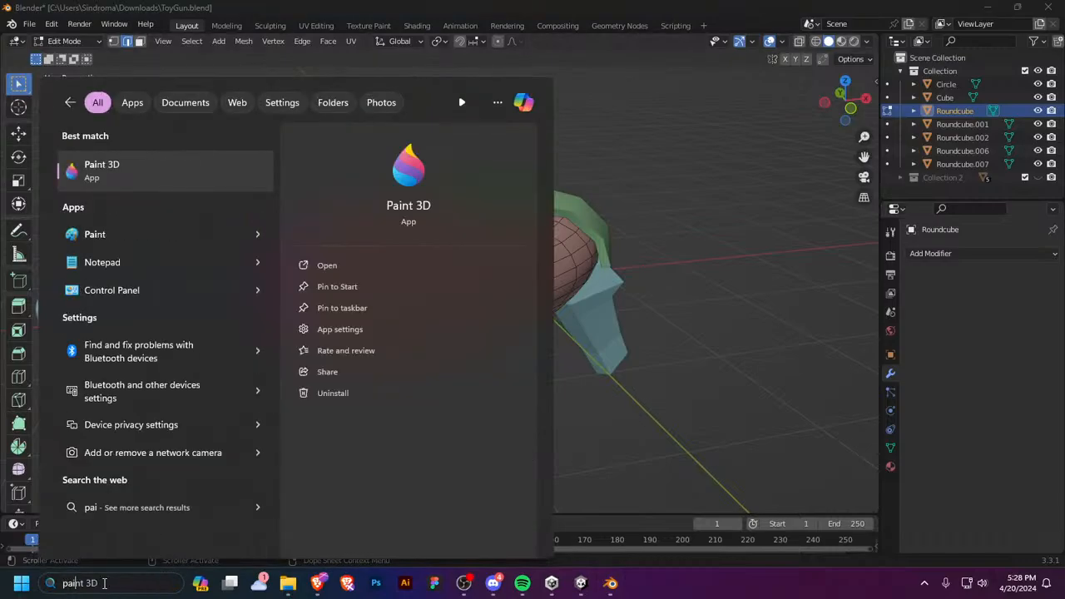
pyautogui.press('Return')
pyautogui.click(486, 220)
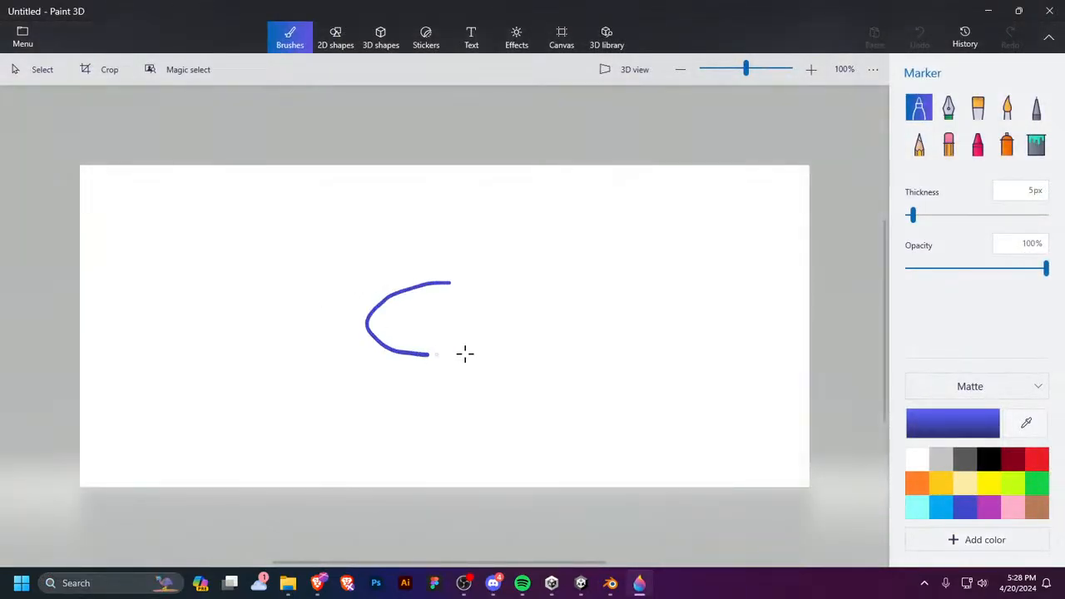
pyautogui.moveTo(465, 354); pyautogui.dragTo(532, 311)
pyautogui.moveTo(478, 263)
pyautogui.mouseDown()
pyautogui.moveTo(451, 259)
pyautogui.moveTo(269, 371)
pyautogui.moveTo(584, 355)
pyautogui.mouseUp()
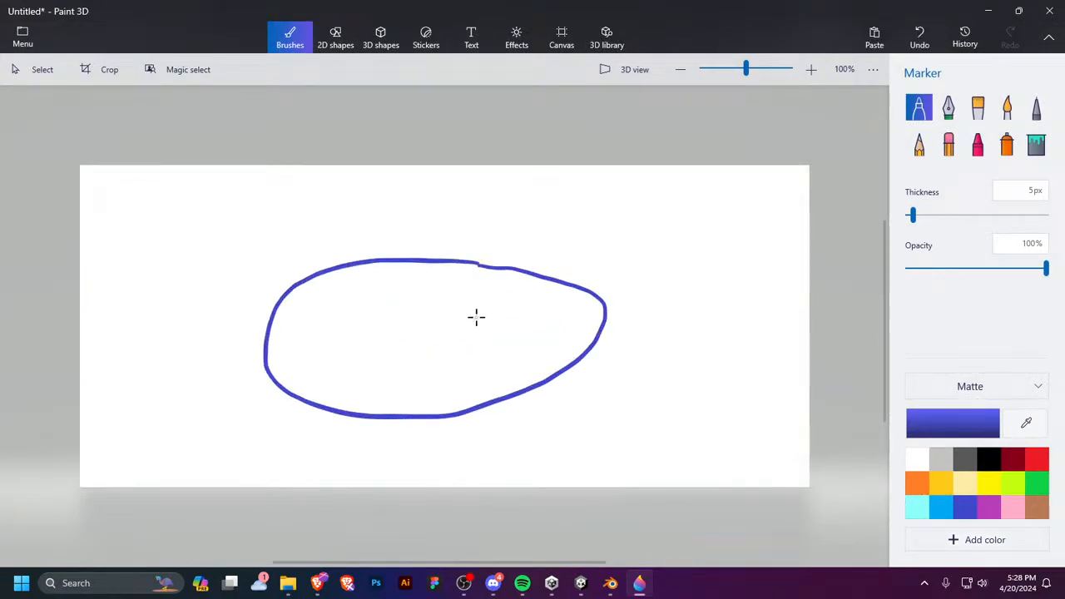
# Step: Draw two nested rounded window outlines in blue inside the body sketch, and fill the inner one with dark red rounded shapes
pyautogui.moveTo(316, 363); pyautogui.dragTo(477, 366)
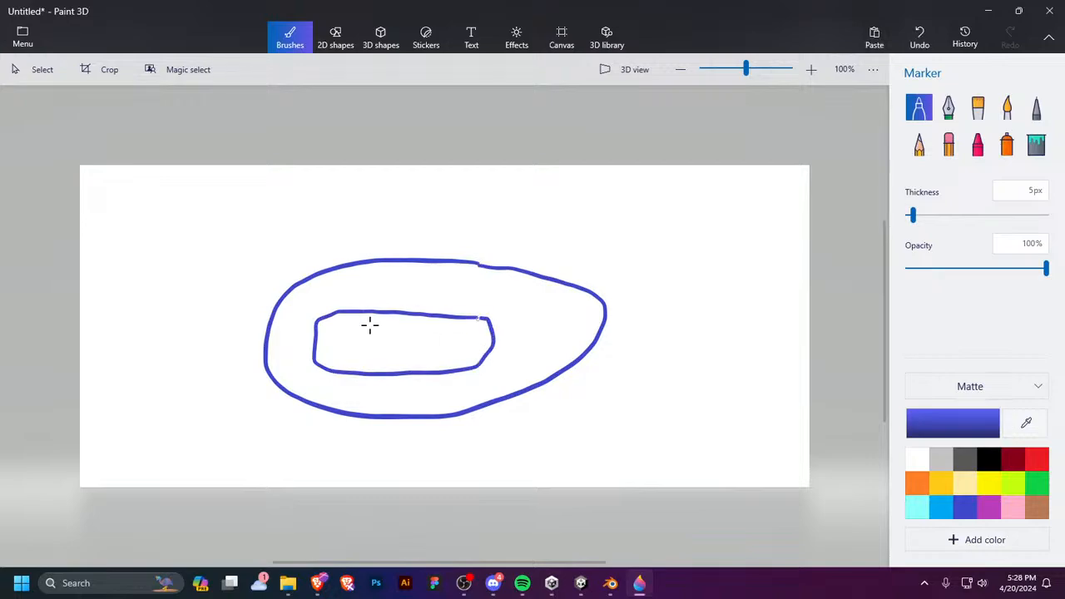
pyautogui.moveTo(370, 325); pyautogui.dragTo(333, 324)
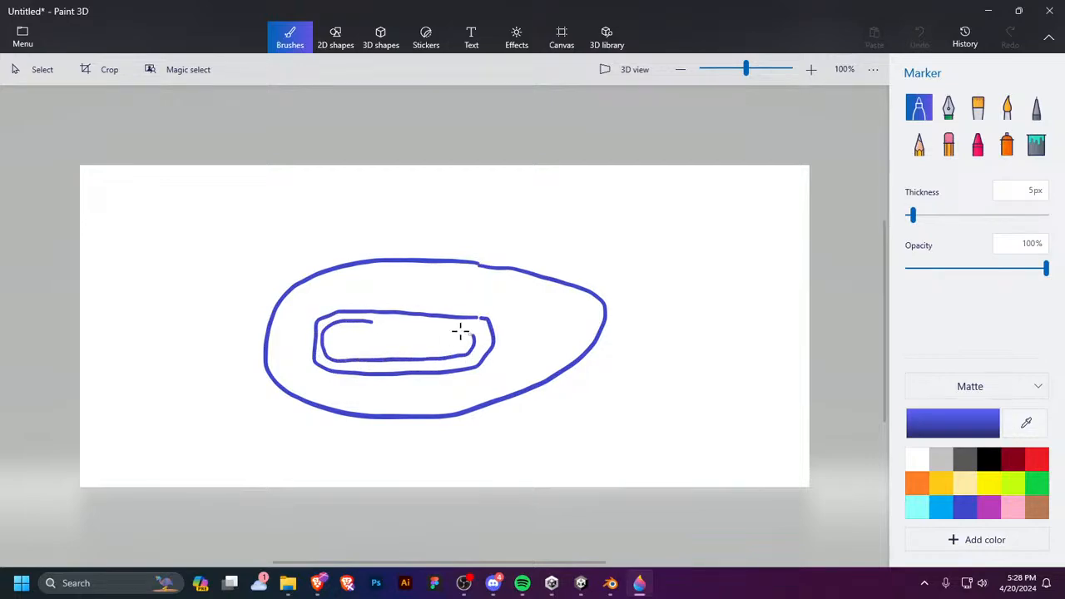
pyautogui.moveTo(460, 331)
pyautogui.mouseDown()
pyautogui.moveTo(362, 323)
pyautogui.moveTo(347, 334)
pyautogui.moveTo(393, 341)
pyautogui.mouseUp()
pyautogui.click(1012, 460)
pyautogui.moveTo(441, 338)
pyautogui.mouseDown()
pyautogui.moveTo(444, 349)
pyautogui.moveTo(472, 341)
pyautogui.mouseUp()
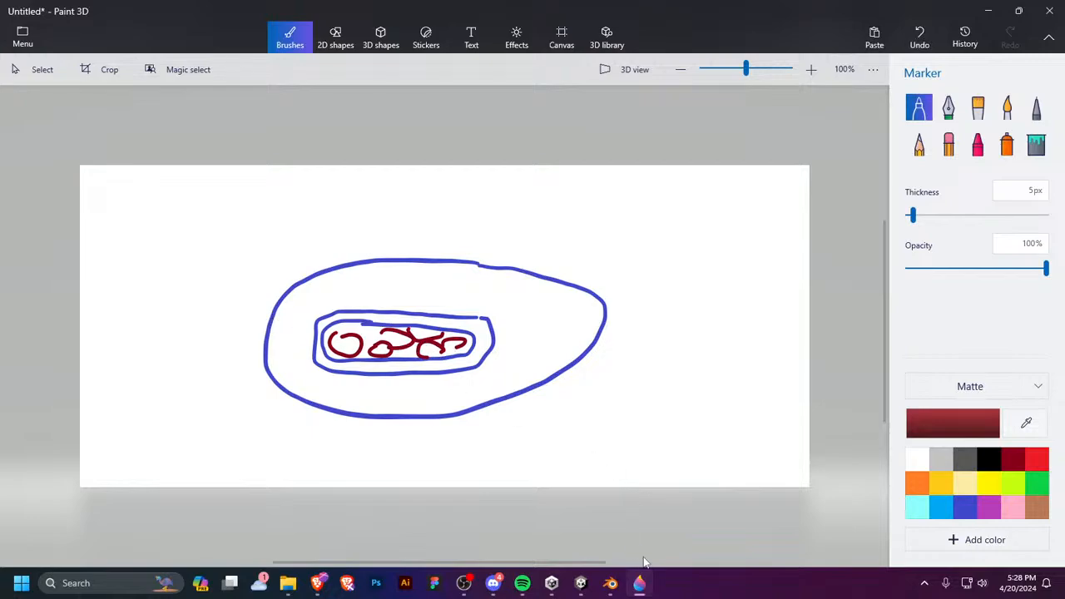
pyautogui.moveTo(496, 400)
pyautogui.mouseDown(button='middle')
pyautogui.moveTo(448, 399)
pyautogui.moveTo(473, 400)
pyautogui.mouseUp(button='middle')
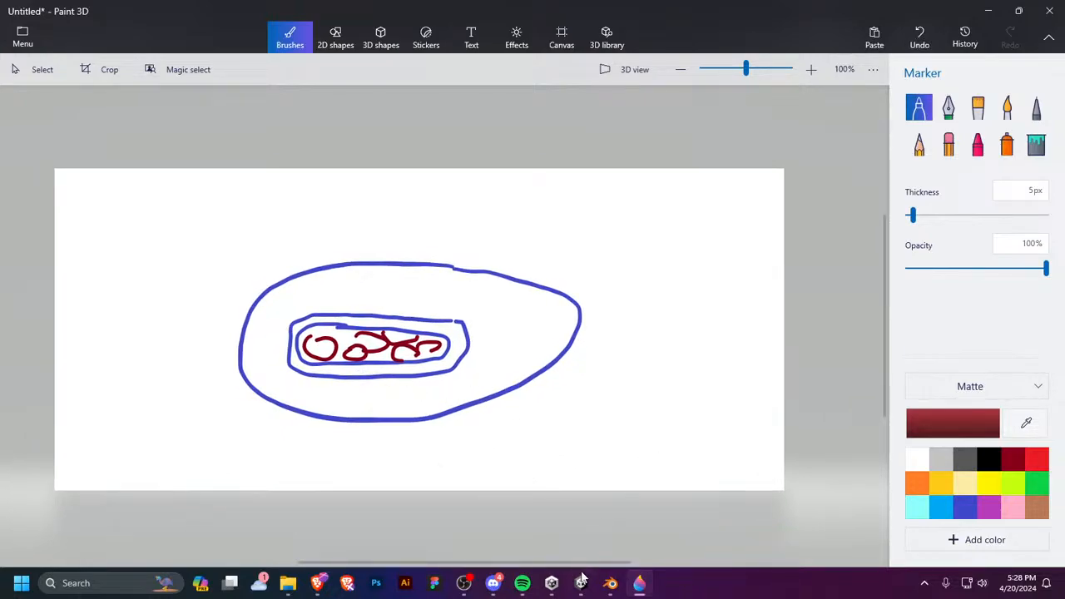
# Step: Compare the Paint 3D sketch with the gun in the Unity scene and the Blender model, and return to Blender
pyautogui.click(581, 580)
pyautogui.click(611, 581)
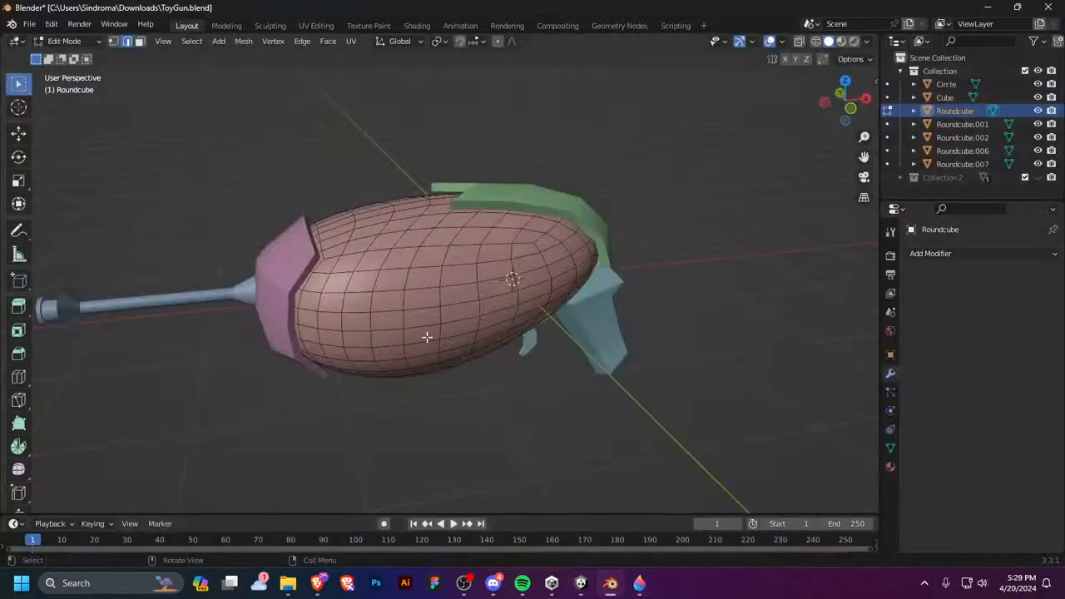
pyautogui.click(638, 591)
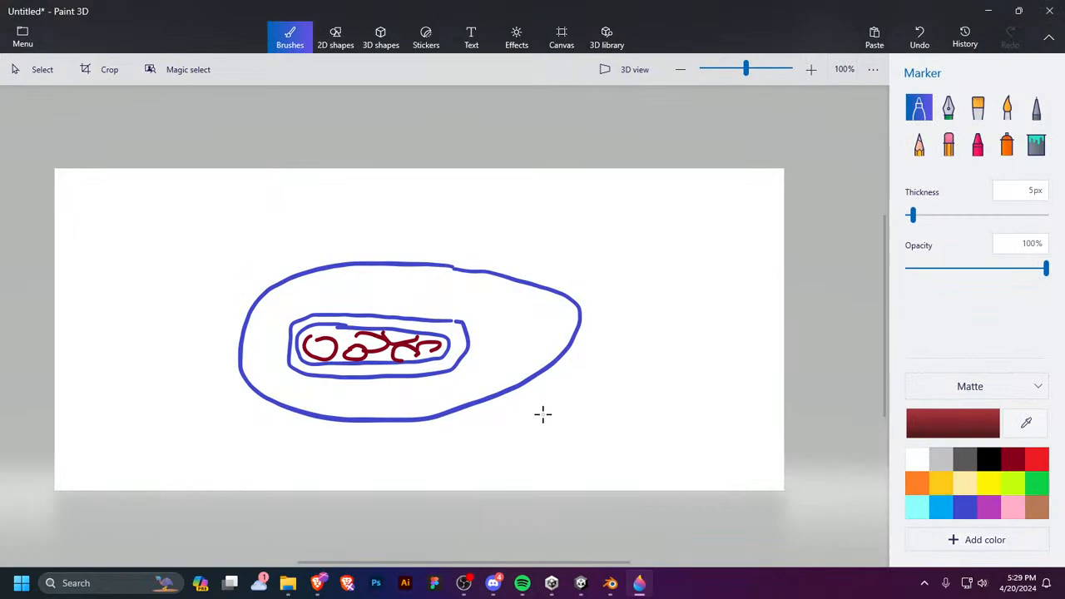
pyautogui.click(578, 582)
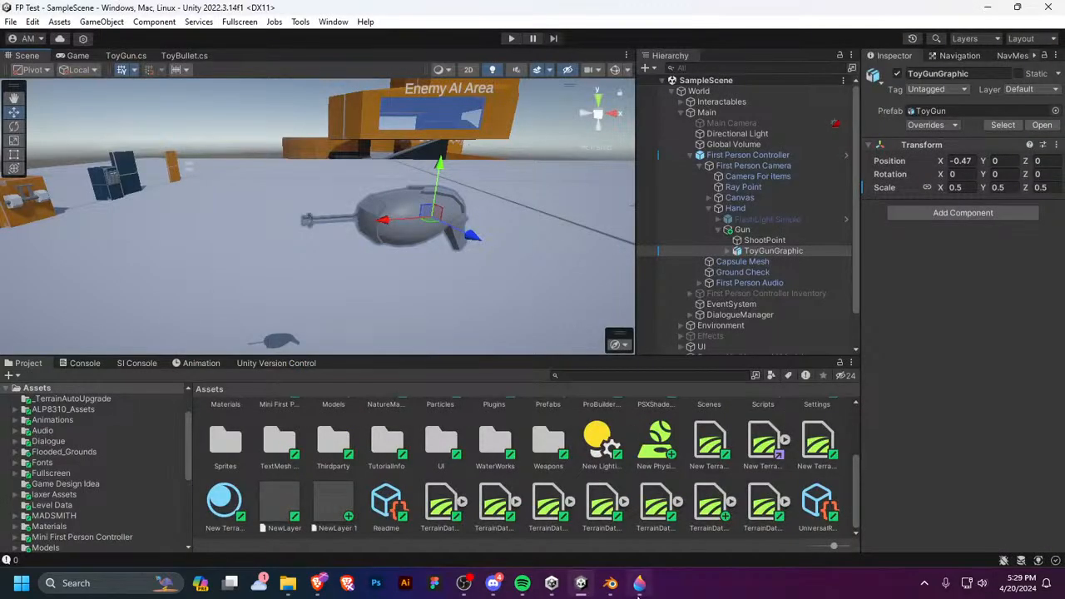
pyautogui.click(611, 582)
# Step: Duplicate a ring of faces around the body behind the pink front collar in place and separate it into its own object
pyautogui.moveTo(566, 281); pyautogui.dragTo(574, 348, button='middle')
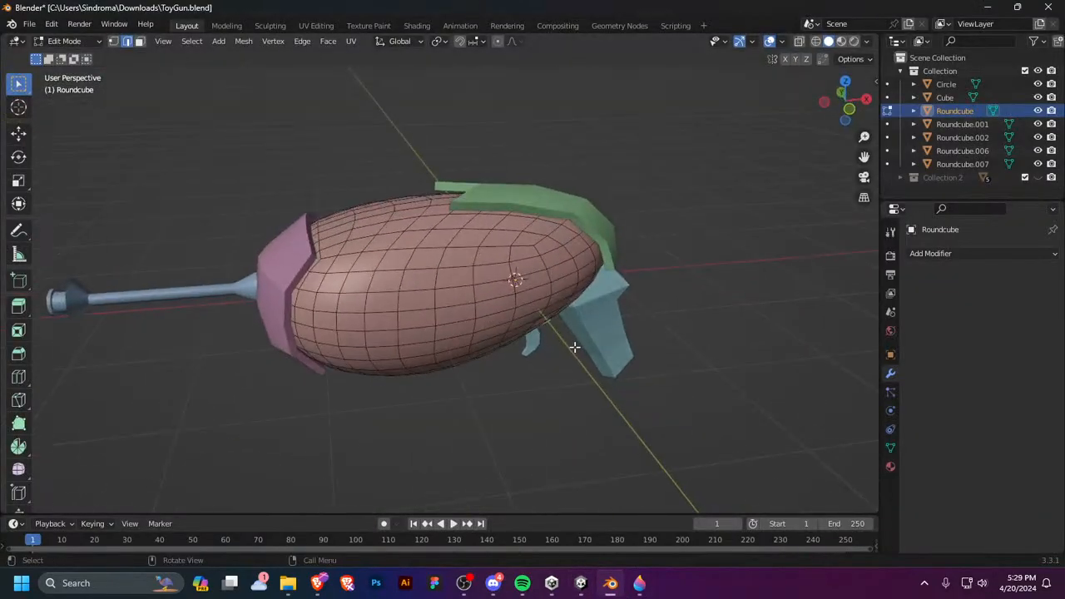
pyautogui.moveTo(420, 263); pyautogui.dragTo(415, 309, button='middle')
pyautogui.hotkey('ctrl', 'r')
pyautogui.press('Escape')
pyautogui.press('3')
pyautogui.keyDown('alt'); pyautogui.click(397, 274); pyautogui.keyUp('alt')
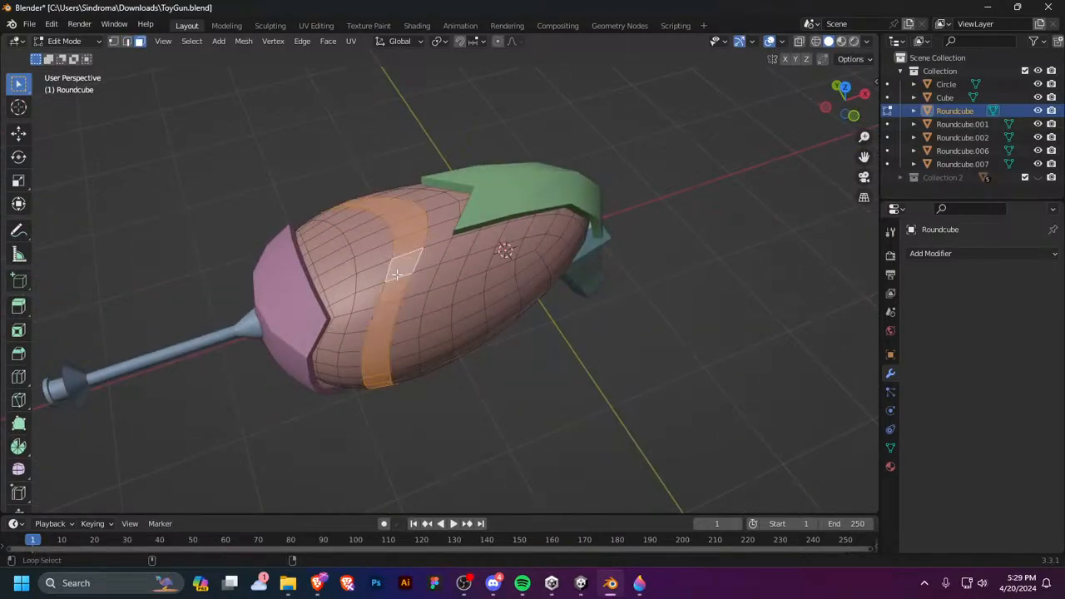
pyautogui.moveTo(456, 277); pyautogui.dragTo(449, 242, button='middle')
pyautogui.hotkey('shift', 'd')
pyautogui.rightClick(428, 210)
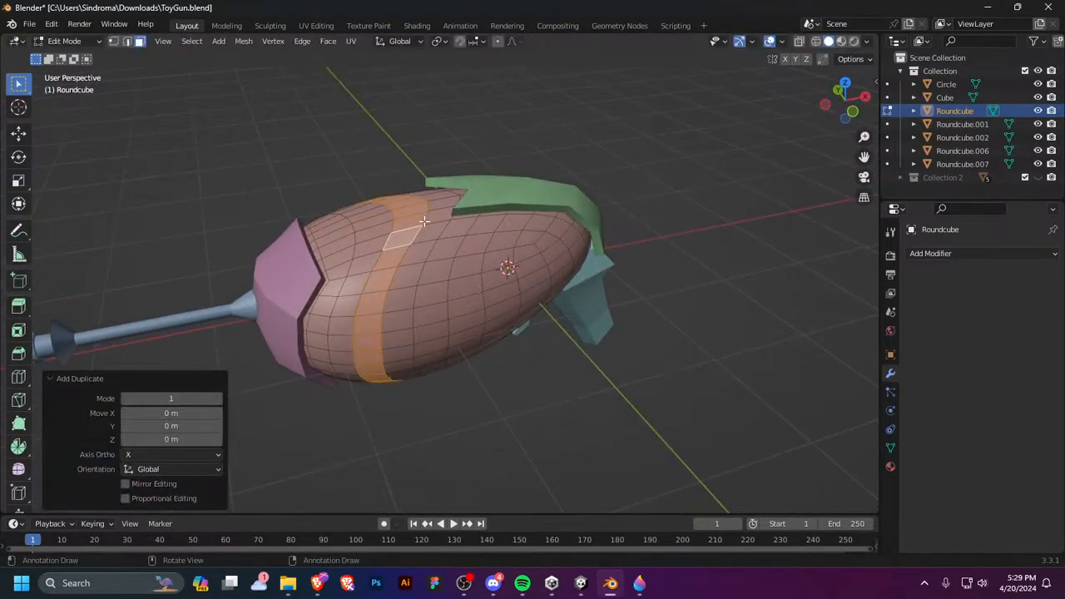
pyautogui.press('p')
pyautogui.click(424, 226)
pyautogui.press('Tab')
pyautogui.click(608, 426)
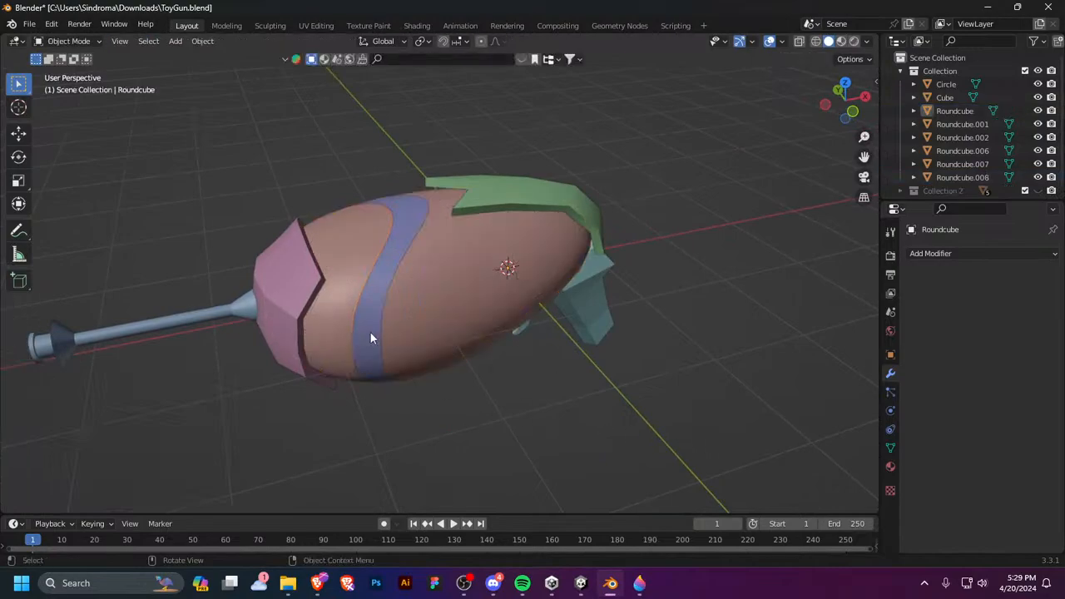
# Step: Add one centred loop cut along the separated blue band around the body
pyautogui.click(370, 331)
pyautogui.moveTo(369, 331); pyautogui.dragTo(455, 332, button='middle')
pyautogui.press('Tab')
pyautogui.hotkey('ctrl', 'r')
pyautogui.click(414, 267)
pyautogui.rightClick(413, 267)
# Step: Select the blue band's centre edge loop and scale it up so the band bulges outward from the body
pyautogui.keyDown('alt'); pyautogui.click(410, 250); pyautogui.keyUp('alt')
pyautogui.moveTo(453, 283); pyautogui.dragTo(670, 271, button='middle')
pyautogui.keyDown('alt'); pyautogui.click(414, 215); pyautogui.keyUp('alt')
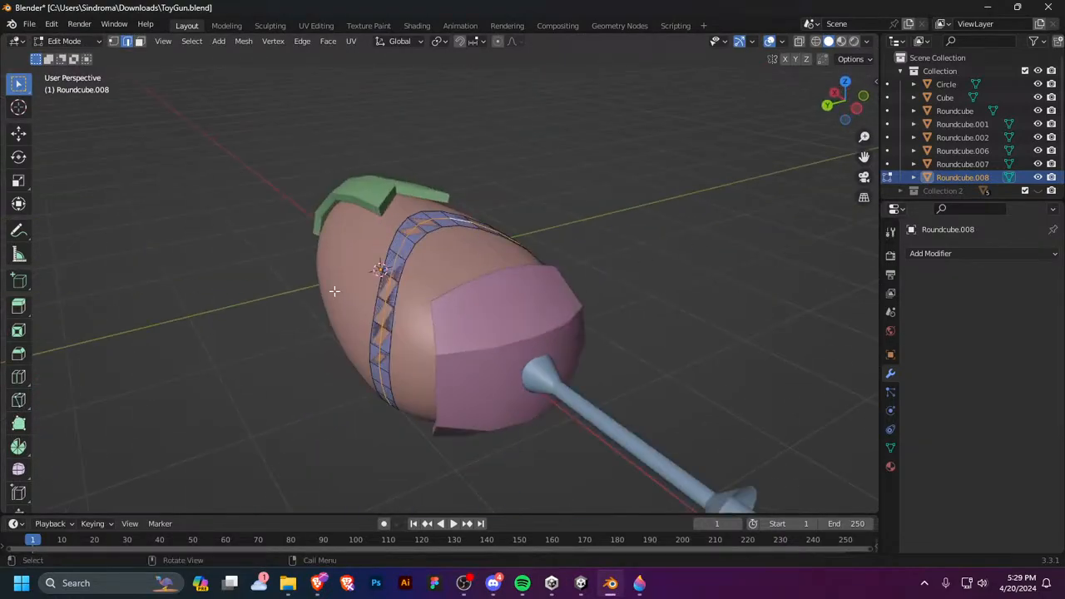
pyautogui.moveTo(333, 292); pyautogui.dragTo(459, 250, button='middle')
pyautogui.press('s')
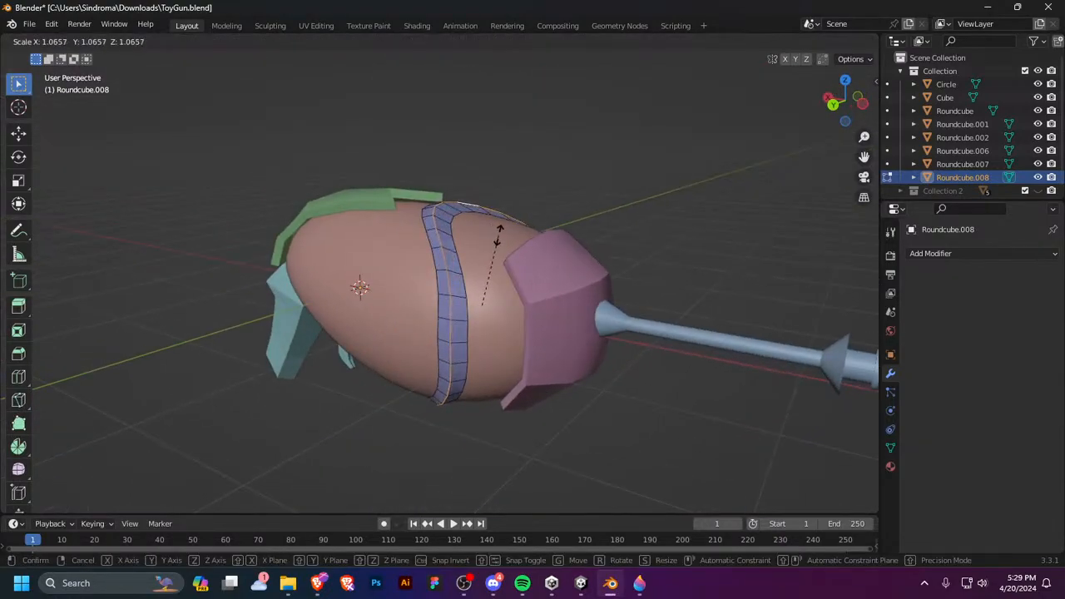
pyautogui.click(569, 221)
pyautogui.press('Tab')
# Step: Try deleting the pink collar at the front of the body, and undo the deletion
pyautogui.moveTo(569, 221); pyautogui.dragTo(448, 327, button='middle')
pyautogui.click(219, 388)
pyautogui.click(363, 220)
pyautogui.press('Delete')
pyautogui.click(403, 313)
pyautogui.hotkey('ctrl', 'z')
pyautogui.hotkey('ctrl', 'z')
pyautogui.moveTo(538, 345); pyautogui.dragTo(770, 321, button='middle')
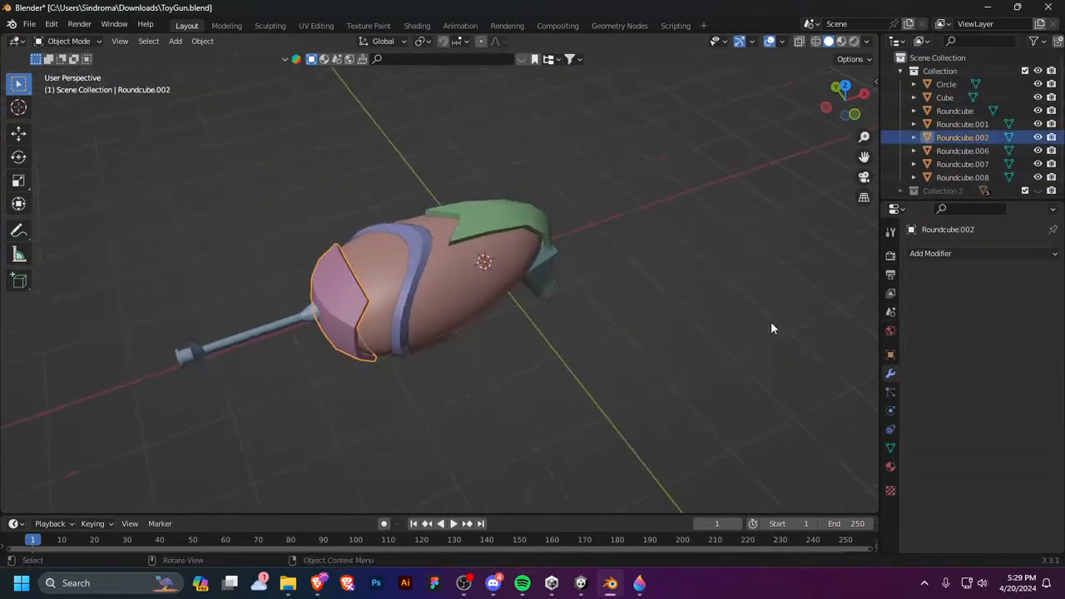
pyautogui.click(963, 253)
pyautogui.click(790, 481)
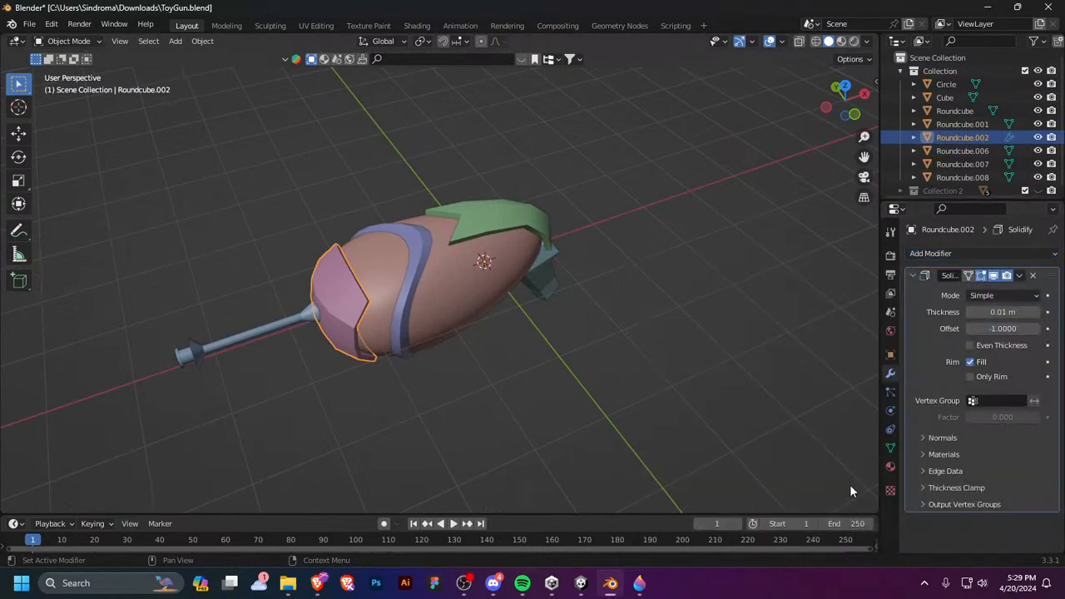
pyautogui.click(1032, 276)
pyautogui.click(1020, 255)
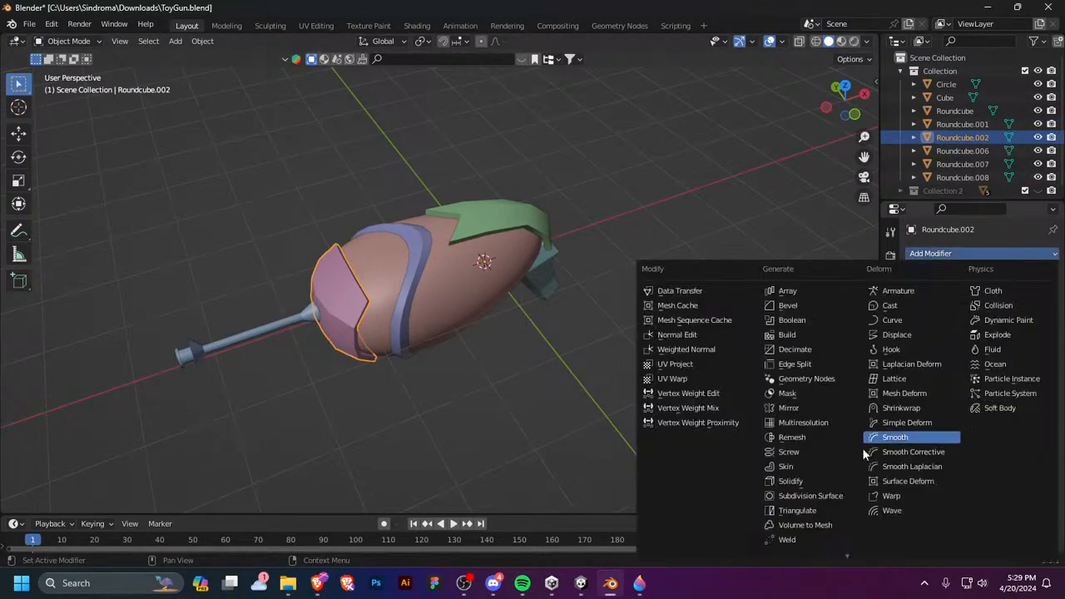
pyautogui.click(834, 497)
# Step: Delete the pink collar at the front and open the body mesh for editing in an end-on orthographic view
pyautogui.moveTo(819, 486); pyautogui.dragTo(324, 284, button='middle')
pyautogui.press('Delete')
pyautogui.click(364, 310)
pyautogui.press('Tab')
pyautogui.moveTo(425, 309); pyautogui.dragTo(400, 293, button='middle')
pyautogui.keyDown('alt'); pyautogui.click(411, 299); pyautogui.keyUp('alt')
pyautogui.hotkey('ctrl', 'z')
pyautogui.press('KP_1')
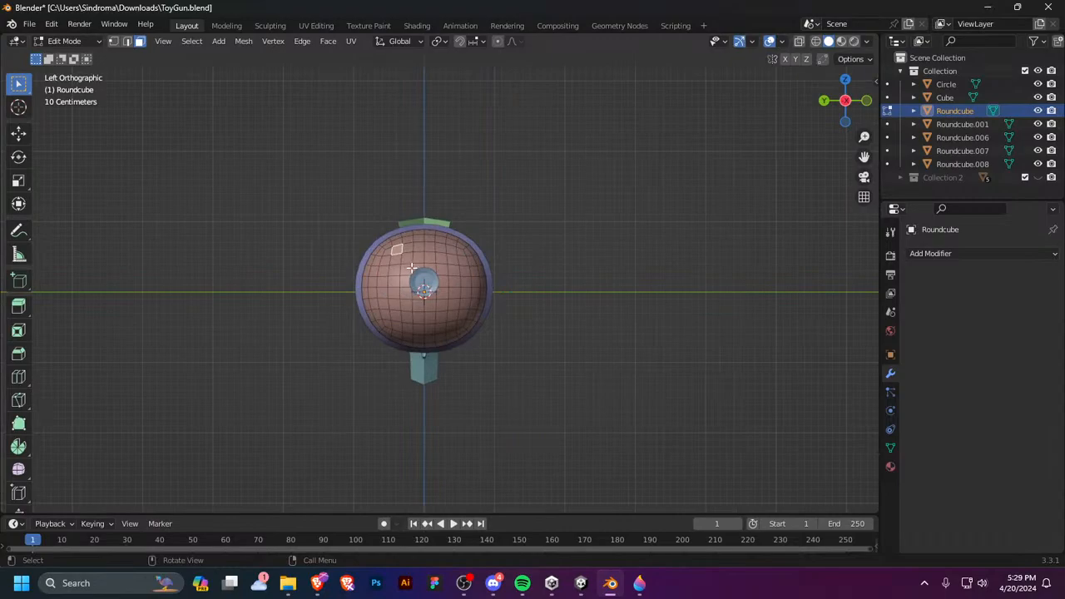
# Step: Select the rounded front-end faces of the body, duplicate them in place and separate them into their own object
pyautogui.press('c')
pyautogui.moveTo(409, 270); pyautogui.dragTo(401, 266)
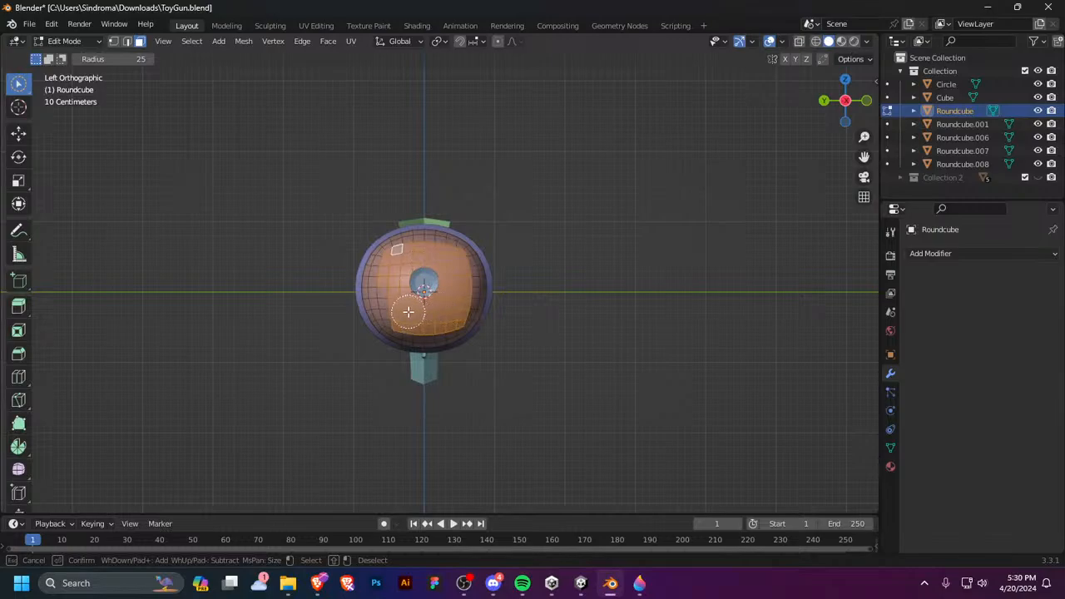
pyautogui.moveTo(404, 311); pyautogui.dragTo(408, 299)
pyautogui.press('w')
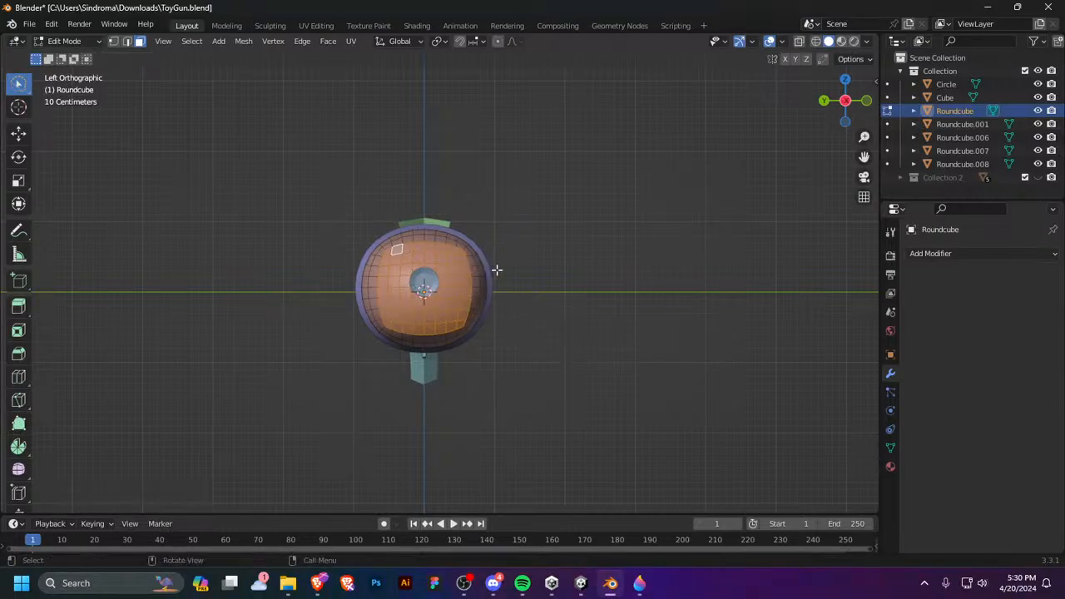
pyautogui.moveTo(545, 256); pyautogui.dragTo(490, 295, button='middle')
pyautogui.hotkey('shift', 'd')
pyautogui.rightClick(377, 279)
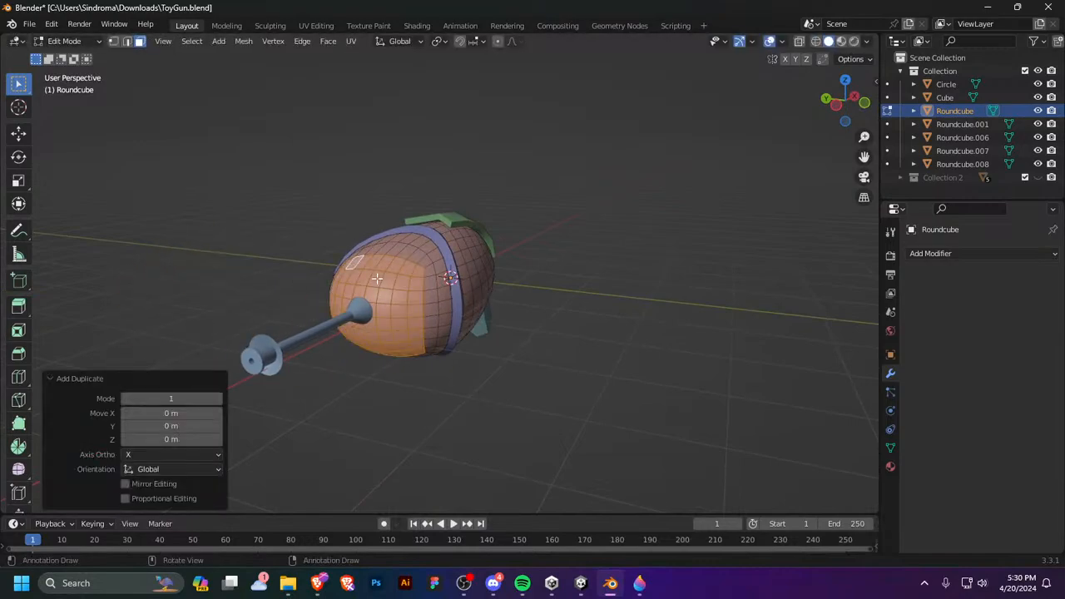
pyautogui.press('p')
pyautogui.click(399, 277)
pyautogui.press('Tab')
# Step: Add a Solidify modifier to the new front cap with a thickness of -0.15 m
pyautogui.moveTo(399, 277); pyautogui.dragTo(364, 321, button='middle')
pyautogui.click(363, 321)
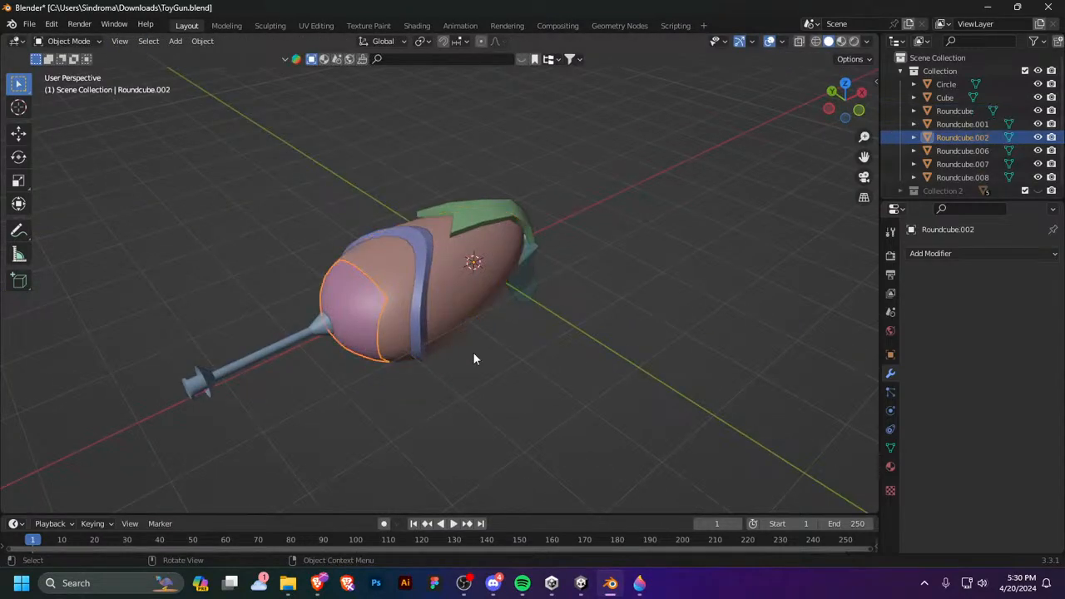
pyautogui.click(946, 256)
pyautogui.click(815, 483)
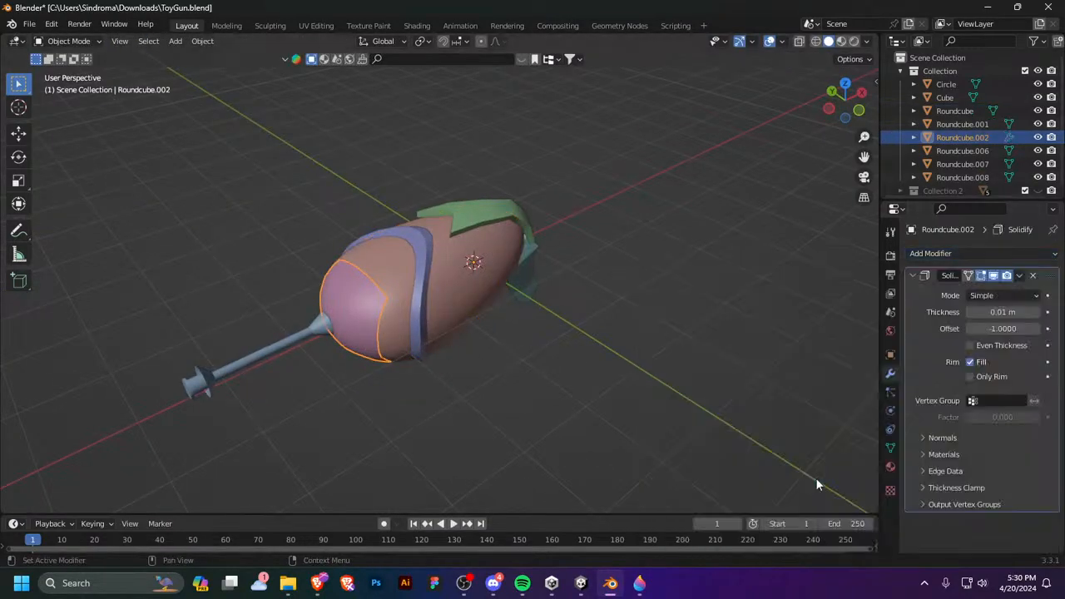
pyautogui.moveTo(1003, 312); pyautogui.dragTo(973, 312)
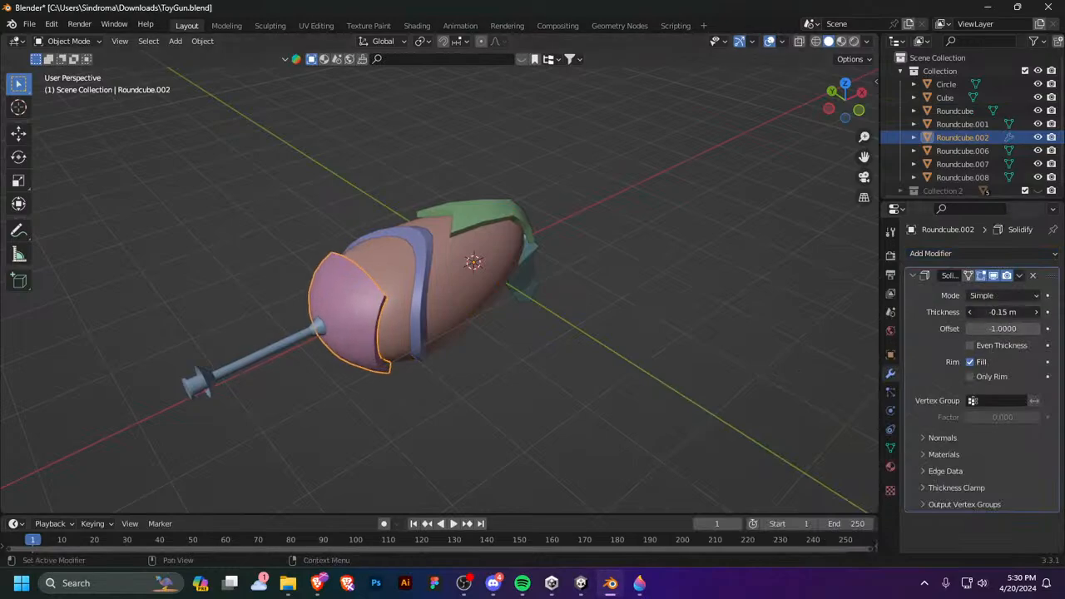
pyautogui.moveTo(532, 329); pyautogui.dragTo(484, 310, button='middle')
pyautogui.moveTo(678, 348); pyautogui.dragTo(595, 335, button='middle')
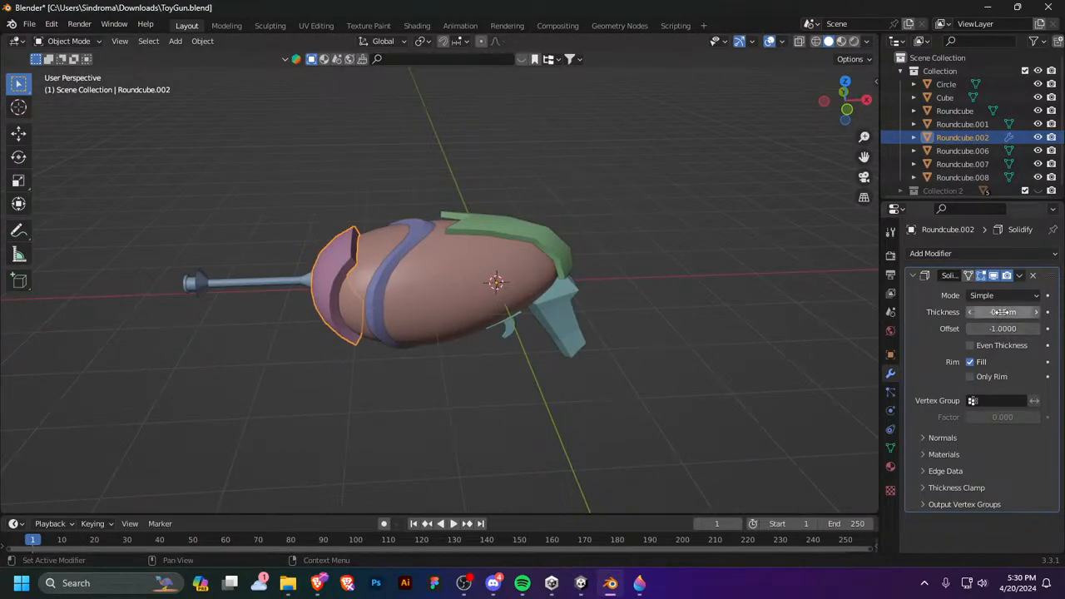
pyautogui.moveTo(1002, 329); pyautogui.dragTo(843, 339)
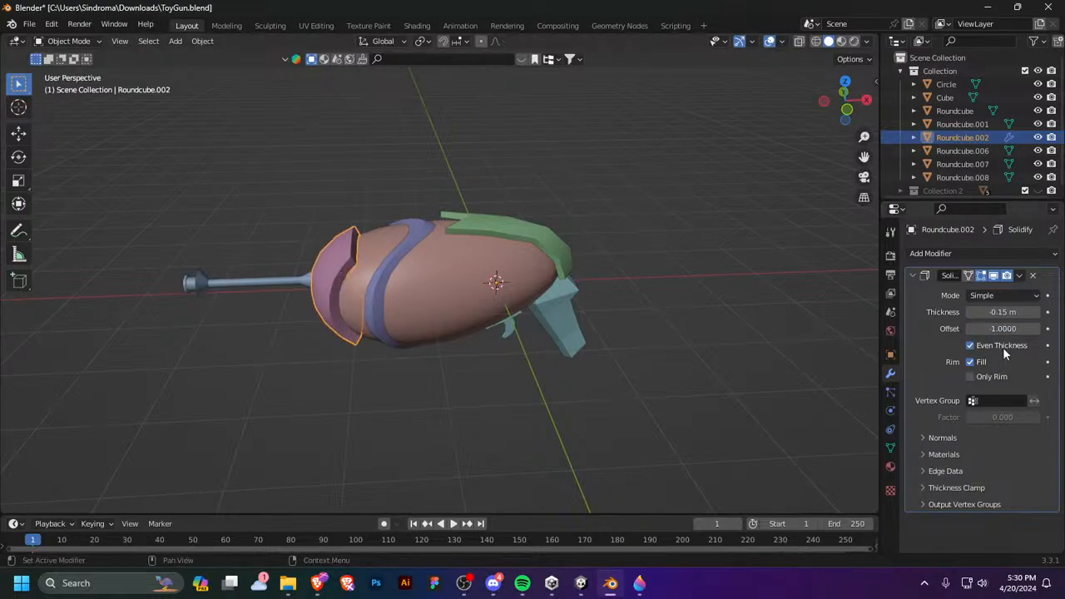
pyautogui.click(970, 346)
pyautogui.press('Tab')
pyautogui.moveTo(610, 344); pyautogui.dragTo(393, 403, button='middle')
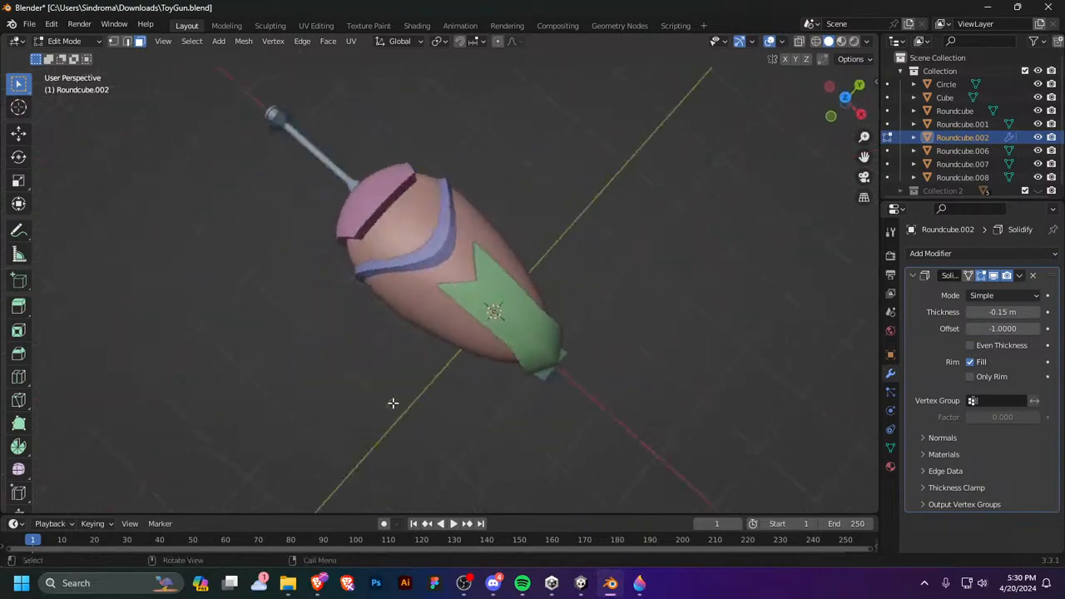
pyautogui.moveTo(375, 314); pyautogui.dragTo(546, 153, button='middle')
pyautogui.moveTo(462, 233); pyautogui.dragTo(421, 291, button='middle')
pyautogui.press('Tab')
pyautogui.click(421, 292)
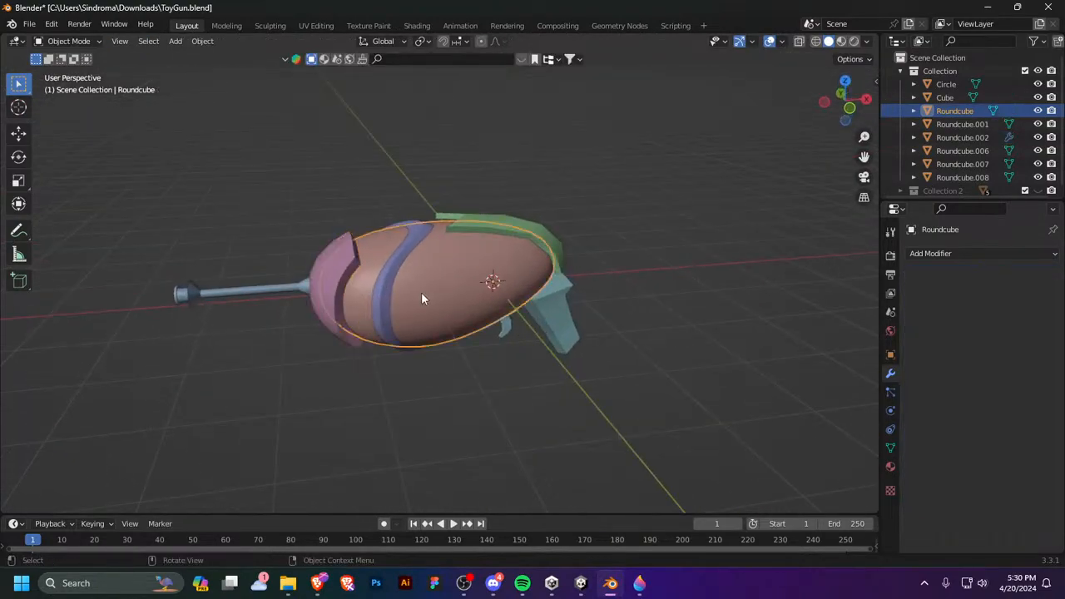
pyautogui.click(331, 285)
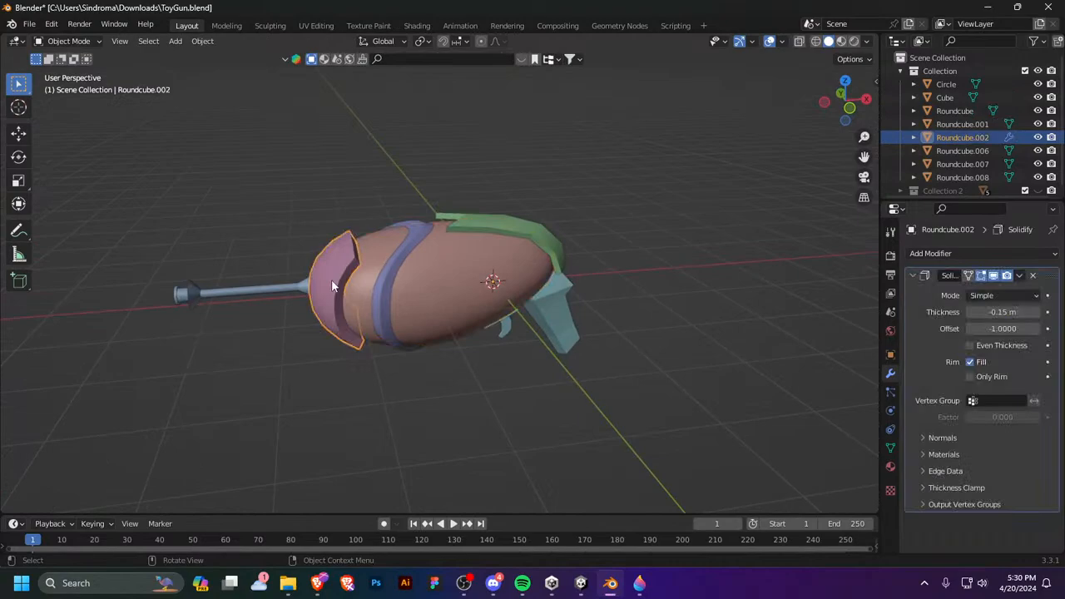
# Step: Select a lengthwise strip of faces along each side of the body, running from behind the front cap towards the grip
pyautogui.click(420, 296)
pyautogui.press('Tab')
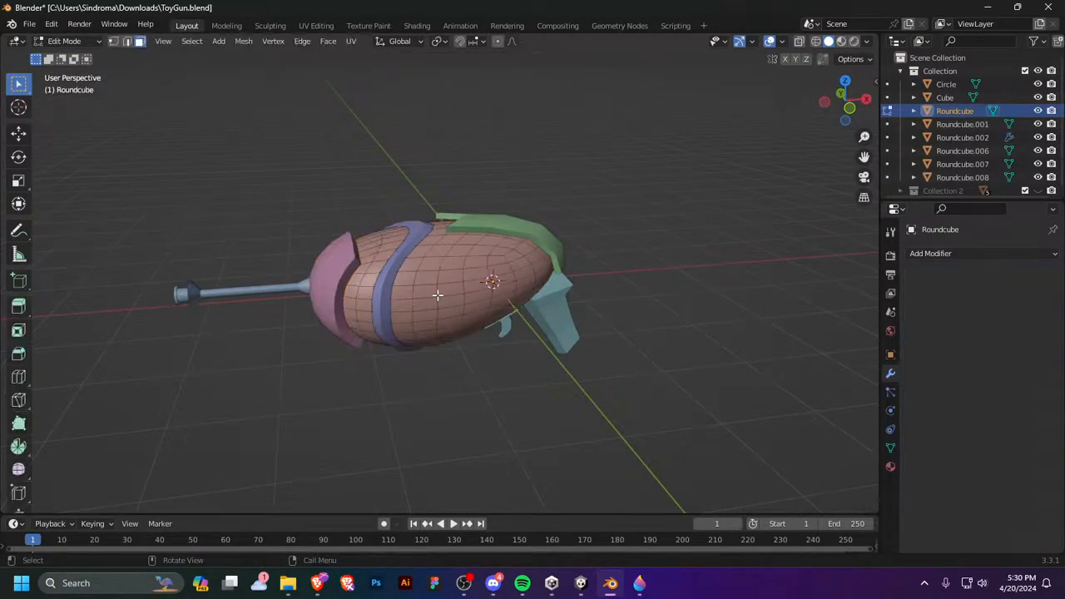
pyautogui.moveTo(436, 295); pyautogui.dragTo(415, 274, button='middle')
pyautogui.press('c')
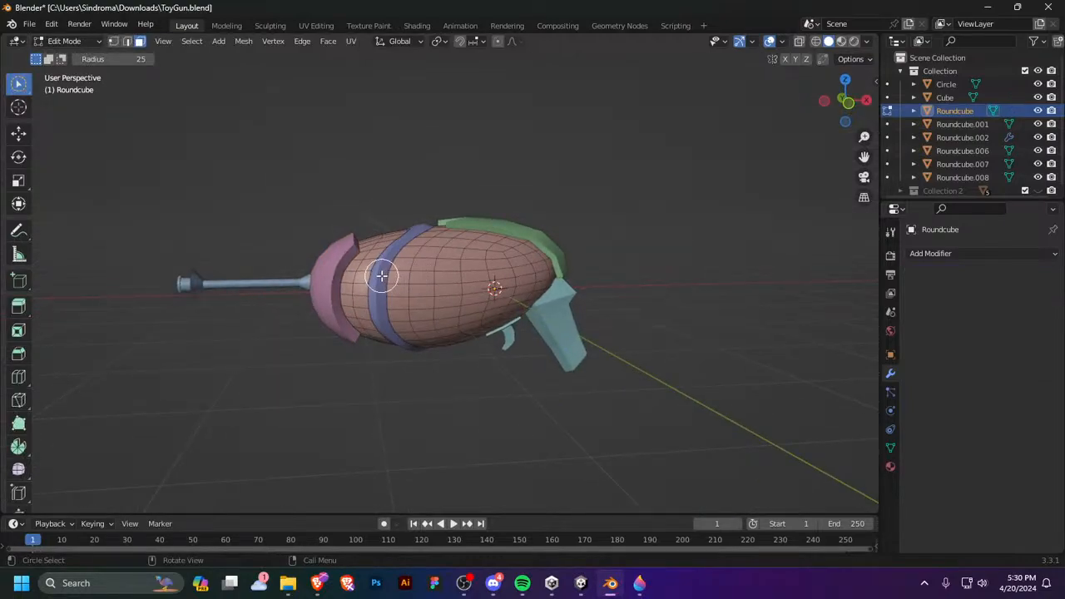
pyautogui.moveTo(380, 275)
pyautogui.mouseDown()
pyautogui.moveTo(438, 266)
pyautogui.moveTo(479, 274)
pyautogui.mouseUp()
pyautogui.moveTo(434, 245)
pyautogui.mouseDown()
pyautogui.moveTo(423, 240)
pyautogui.moveTo(447, 241)
pyautogui.moveTo(491, 281)
pyautogui.moveTo(436, 280)
pyautogui.moveTo(453, 305)
pyautogui.mouseUp()
pyautogui.hotkey('ctrl', 'z')
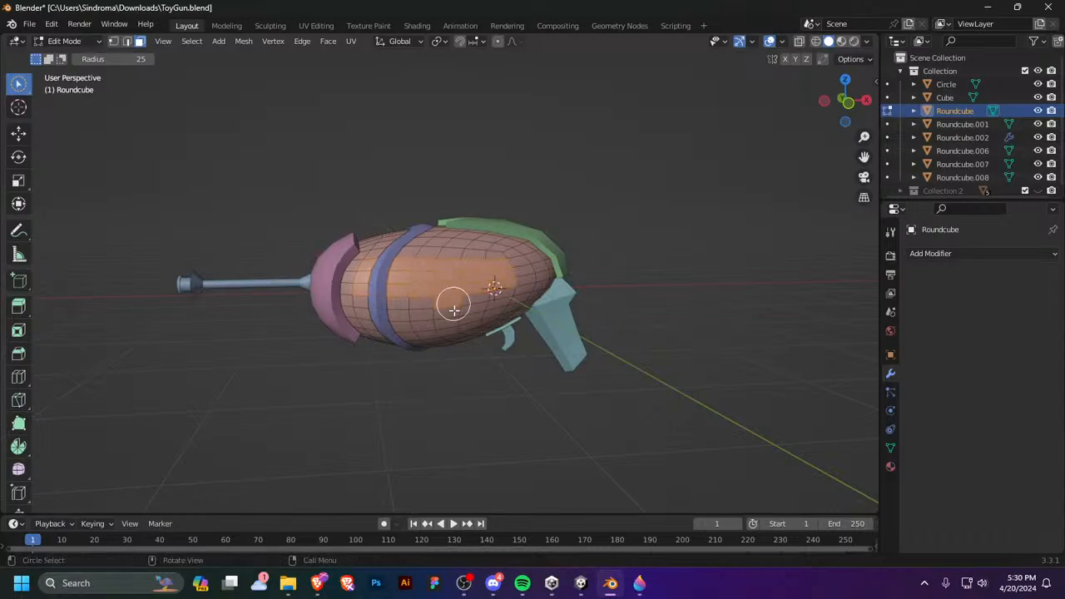
pyautogui.moveTo(451, 316); pyautogui.dragTo(666, 301, button='middle')
pyautogui.moveTo(484, 304)
pyautogui.mouseDown(button='middle')
pyautogui.moveTo(269, 316)
pyautogui.moveTo(521, 314)
pyautogui.moveTo(501, 297)
pyautogui.mouseUp(button='middle')
pyautogui.moveTo(501, 297)
pyautogui.mouseDown()
pyautogui.moveTo(408, 299)
pyautogui.moveTo(512, 304)
pyautogui.mouseUp()
pyautogui.moveTo(546, 352); pyautogui.dragTo(262, 318, button='middle')
pyautogui.moveTo(371, 333); pyautogui.dragTo(484, 318, button='middle')
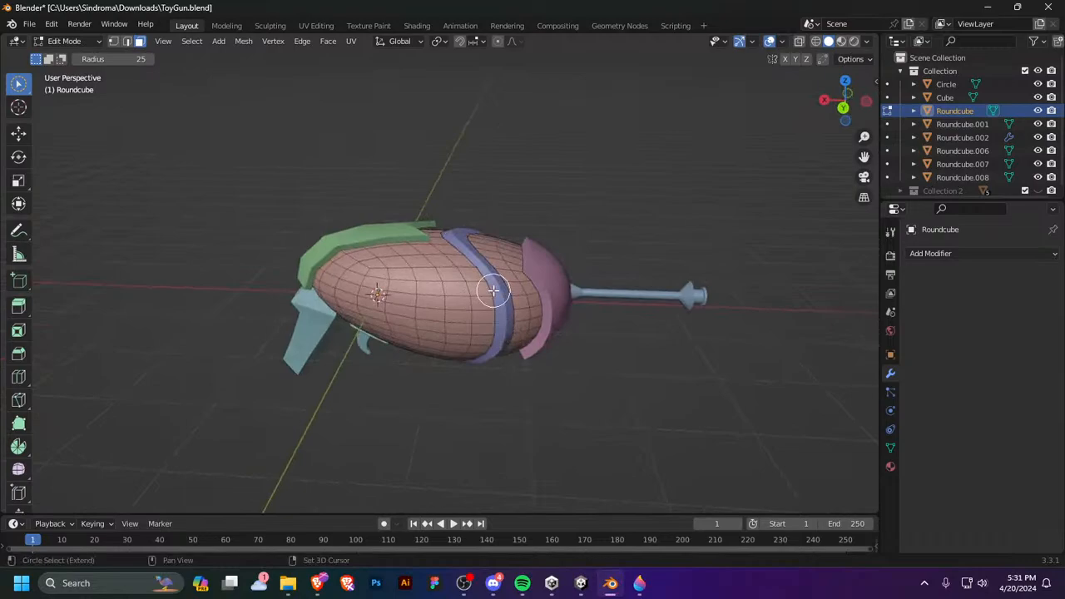
pyautogui.moveTo(493, 290); pyautogui.dragTo(462, 293)
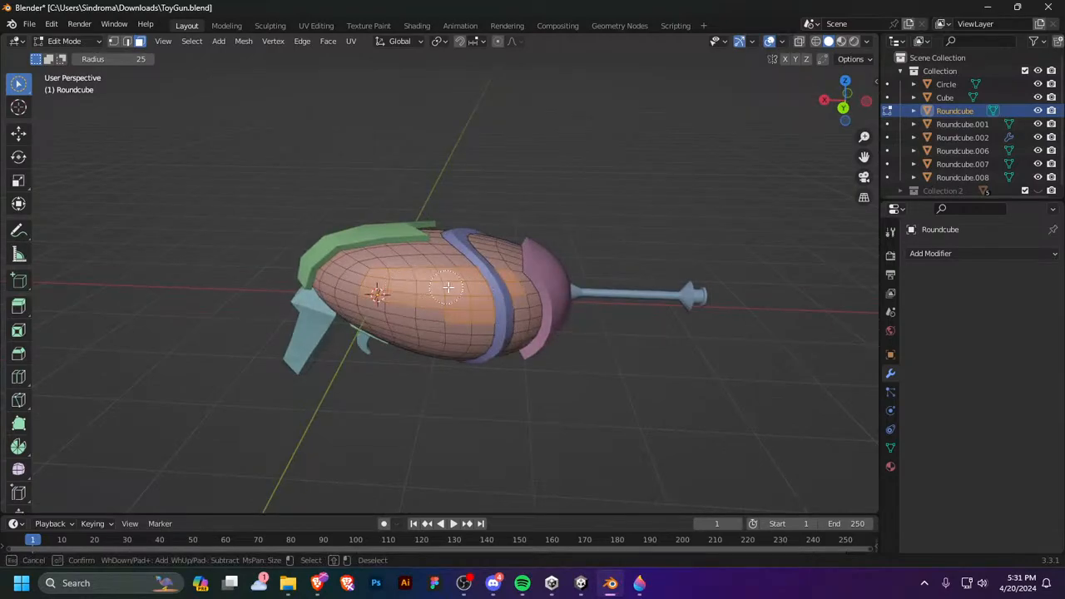
# Step: Duplicate the selected side strips in place and separate them into their own object
pyautogui.moveTo(492, 333); pyautogui.dragTo(573, 359, button='middle')
pyautogui.hotkey('shift', 'd')
pyautogui.rightClick(470, 342)
pyautogui.press('p')
pyautogui.click(471, 341)
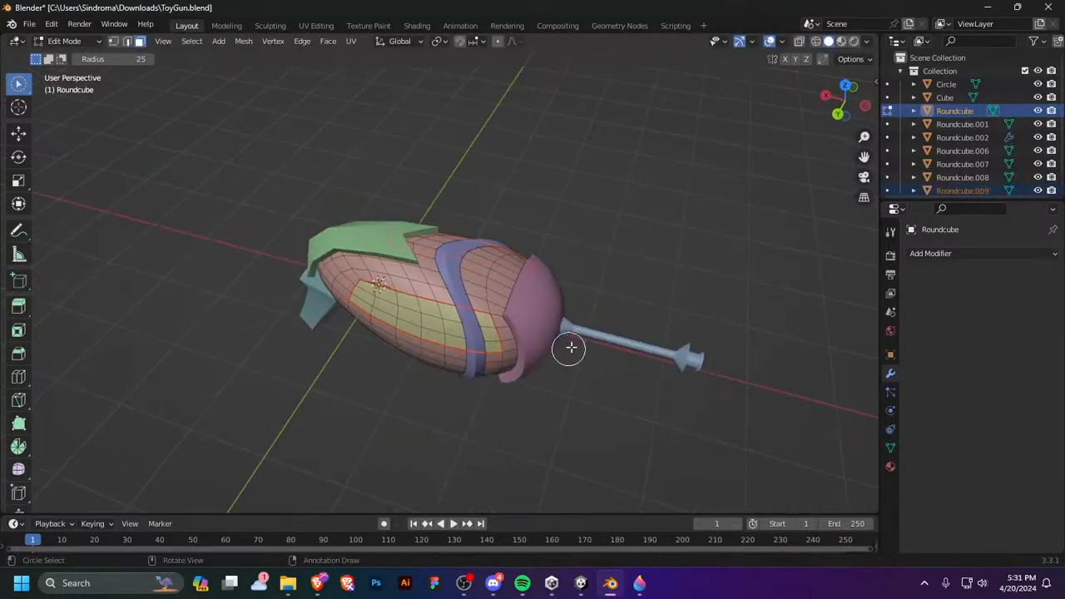
pyautogui.press('Tab')
# Step: Add a Solidify modifier to the side strips with a thickness of -0.07 m
pyautogui.click(416, 335)
pyautogui.moveTo(416, 335); pyautogui.dragTo(790, 316, button='middle')
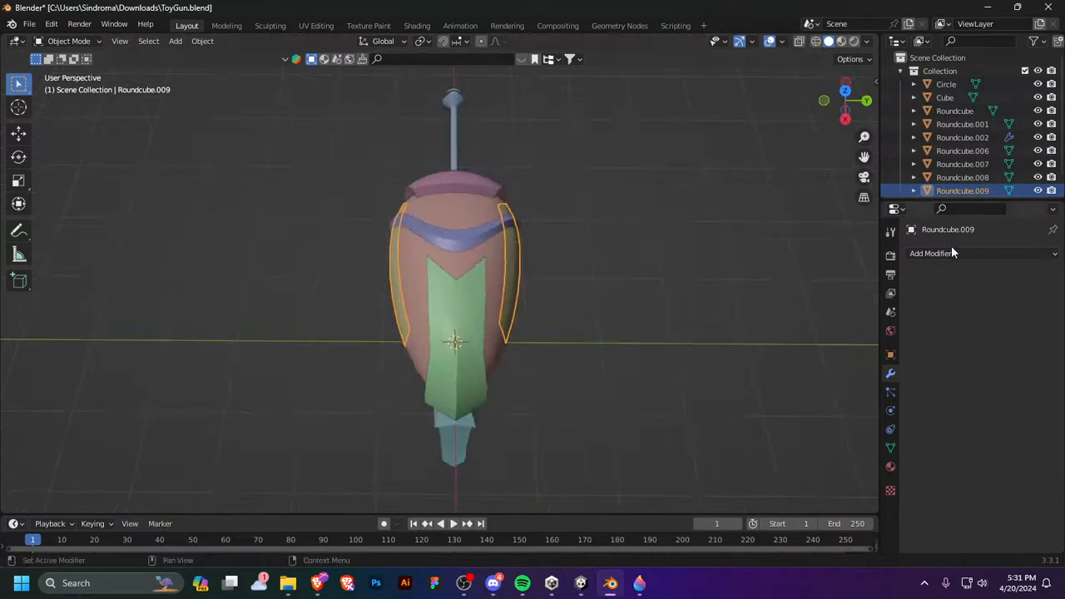
pyautogui.click(951, 253)
pyautogui.click(820, 484)
pyautogui.moveTo(820, 484); pyautogui.dragTo(897, 392, button='middle')
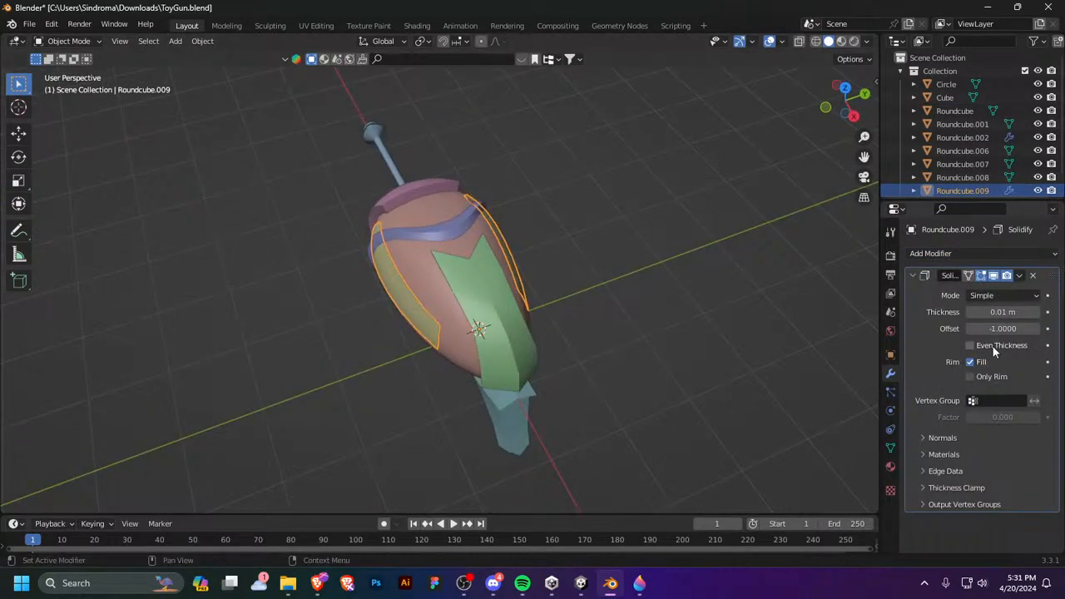
pyautogui.moveTo(1002, 312); pyautogui.dragTo(939, 312)
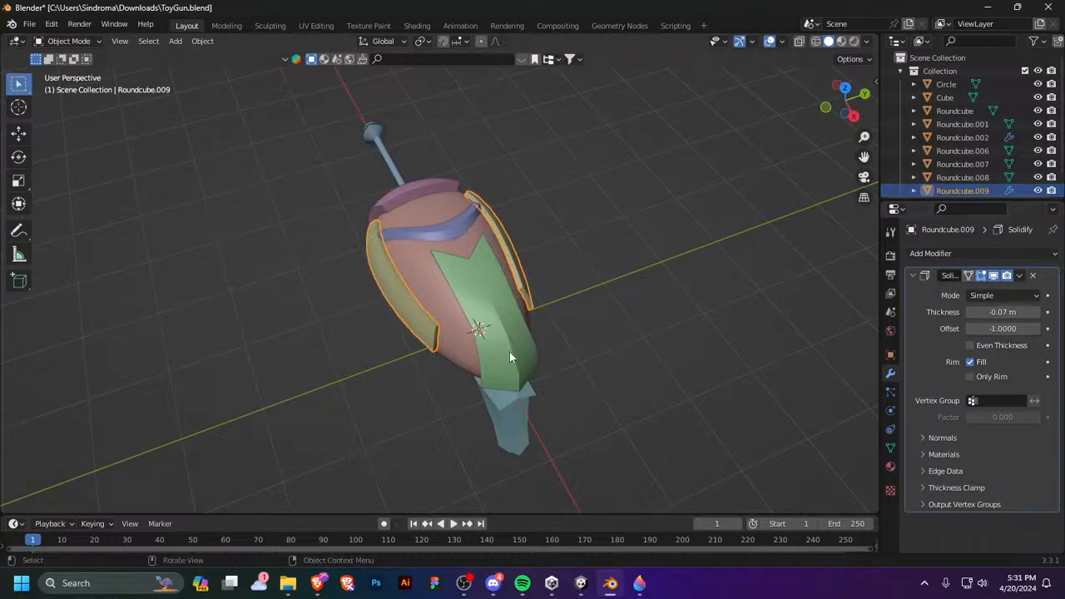
pyautogui.moveTo(509, 351); pyautogui.dragTo(602, 313, button='middle')
pyautogui.press('Tab')
pyautogui.press('c')
pyautogui.press('Escape')
pyautogui.press('Tab')
pyautogui.moveTo(631, 363); pyautogui.dragTo(558, 427, button='middle')
pyautogui.click(523, 392)
pyautogui.click(469, 312)
pyautogui.moveTo(469, 313); pyautogui.dragTo(327, 295, button='middle')
# Step: Join the front cap into the side strips object and apply the joined object's Solidify modifier
pyautogui.click(331, 292)
pyautogui.click(344, 332)
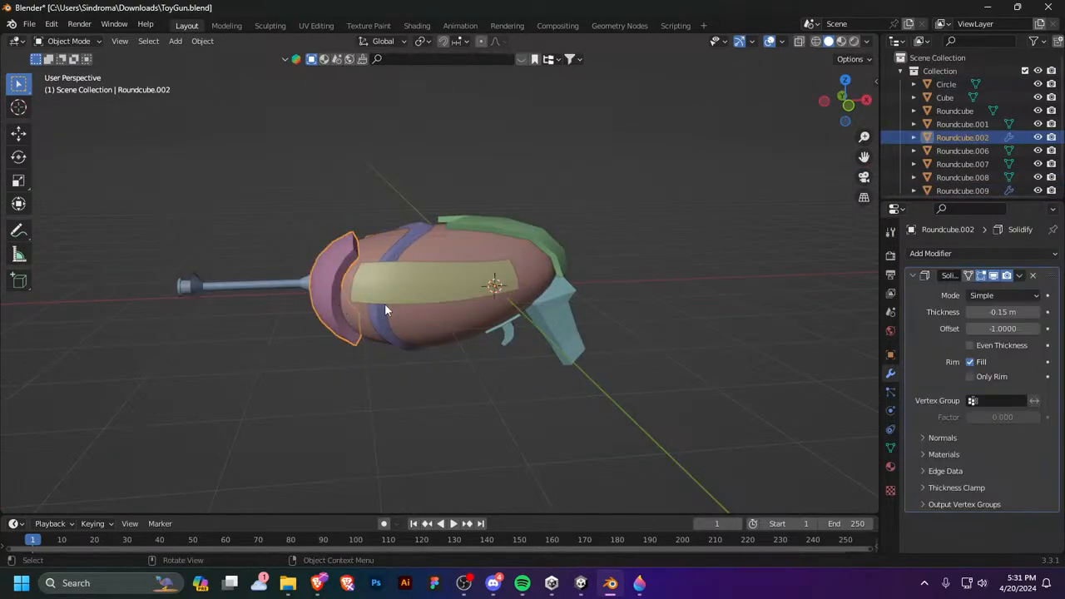
pyautogui.keyDown('shift'); pyautogui.click(416, 285); pyautogui.keyUp('shift')
pyautogui.moveTo(397, 299); pyautogui.dragTo(639, 362, button='middle')
pyautogui.hotkey('ctrl', 'j')
pyautogui.click(469, 370)
pyautogui.click(420, 319)
pyautogui.click(1019, 275)
pyautogui.click(948, 291)
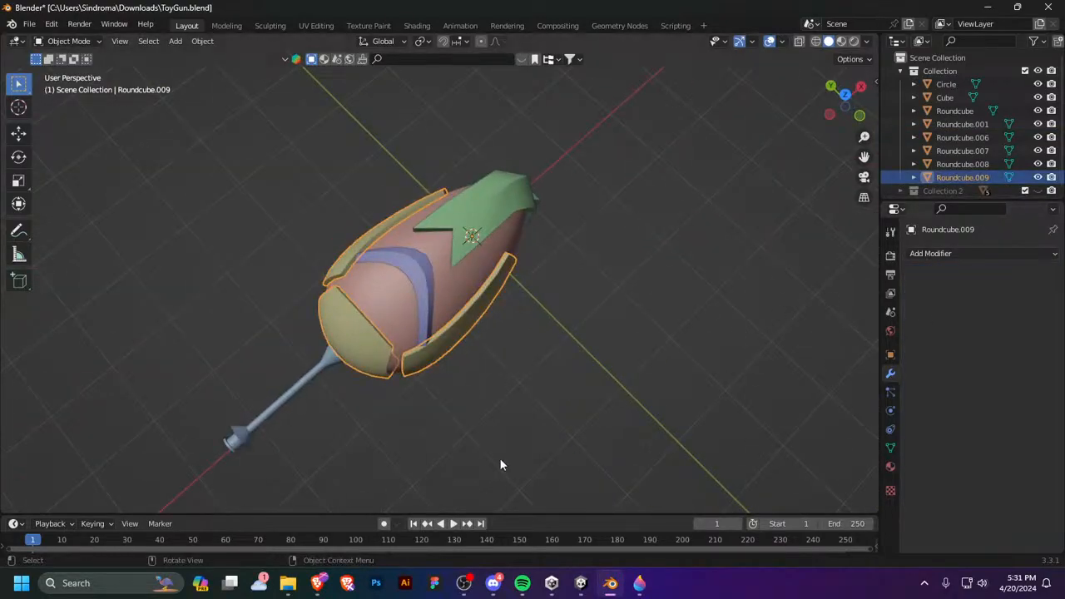
# Step: Delete the green pointed piece on top of the body
pyautogui.click(499, 459)
pyautogui.moveTo(500, 459); pyautogui.dragTo(465, 342, button='middle')
pyautogui.click(391, 330)
pyautogui.moveTo(391, 329); pyautogui.dragTo(489, 353, button='middle')
pyautogui.moveTo(239, 409); pyautogui.dragTo(535, 306, button='middle')
pyautogui.click(448, 263)
pyautogui.press('Delete')
# Step: Bevel the lengthwise centre edge loop of the body into a narrow strip of faces
pyautogui.click(442, 300)
pyautogui.moveTo(455, 322); pyautogui.dragTo(492, 361, button='middle')
pyautogui.press('Tab')
pyautogui.press('Tab')
pyautogui.press('Tab')
pyautogui.scroll(2, 487, 364)
pyautogui.press('w')
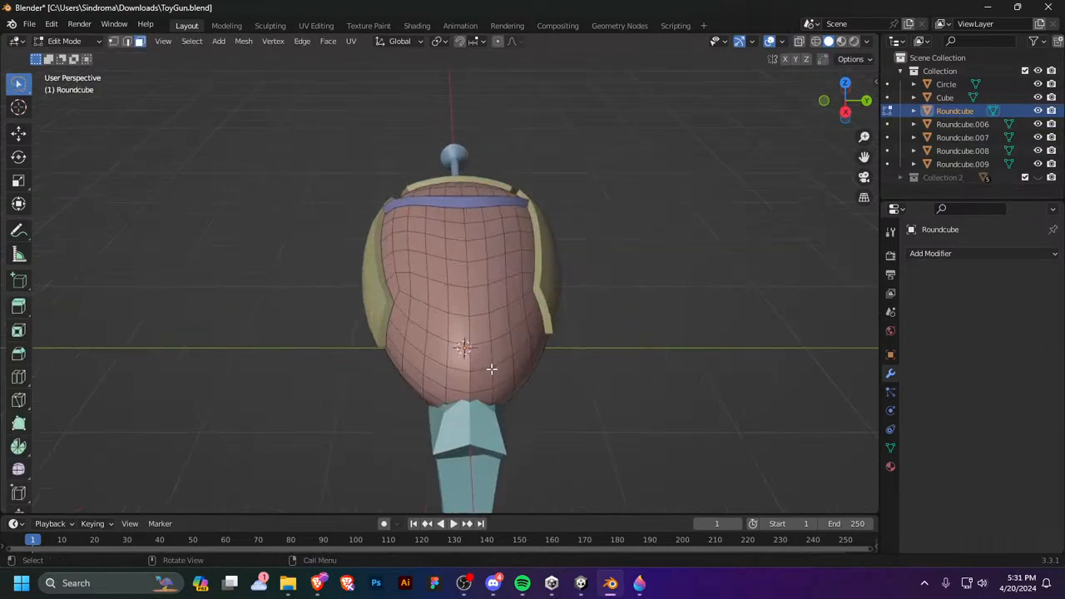
pyautogui.keyDown('alt'); pyautogui.click(471, 366); pyautogui.keyUp('alt')
pyautogui.keyDown('alt'); pyautogui.click(465, 359); pyautogui.keyUp('alt')
pyautogui.keyDown('alt'); pyautogui.click(470, 358); pyautogui.keyUp('alt')
pyautogui.press('2')
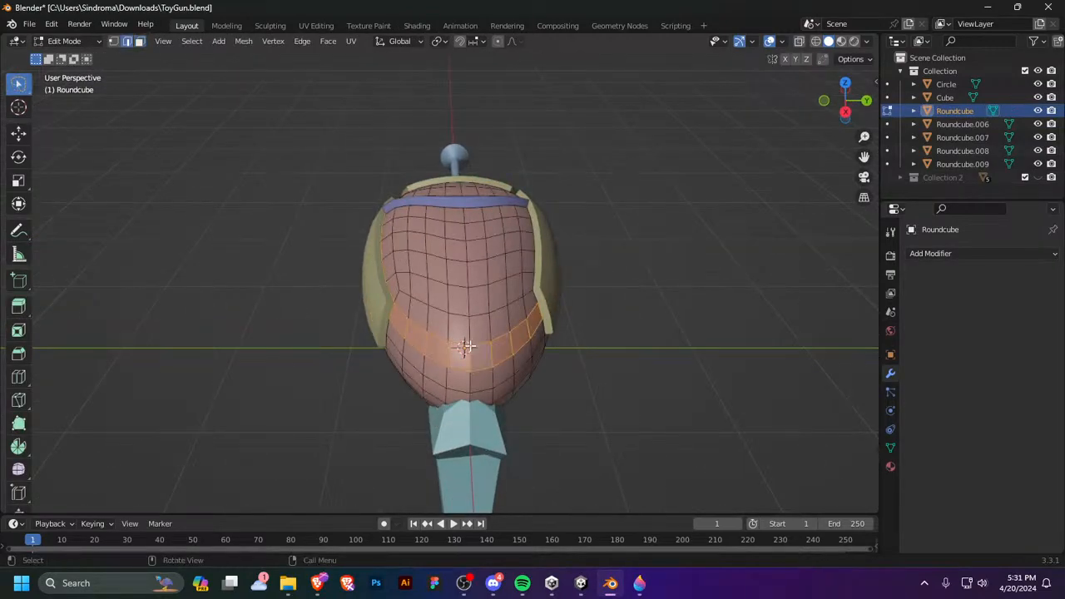
pyautogui.keyDown('alt'); pyautogui.click(470, 340); pyautogui.keyUp('alt')
pyautogui.moveTo(485, 388); pyautogui.dragTo(473, 333, button='middle')
pyautogui.hotkey('ctrl', 'b')
pyautogui.click(512, 386)
# Step: Select a centred patch of faces over the rear end of the body and switch to wireframe display
pyautogui.press('Tab')
pyautogui.press('Tab')
pyautogui.press('3')
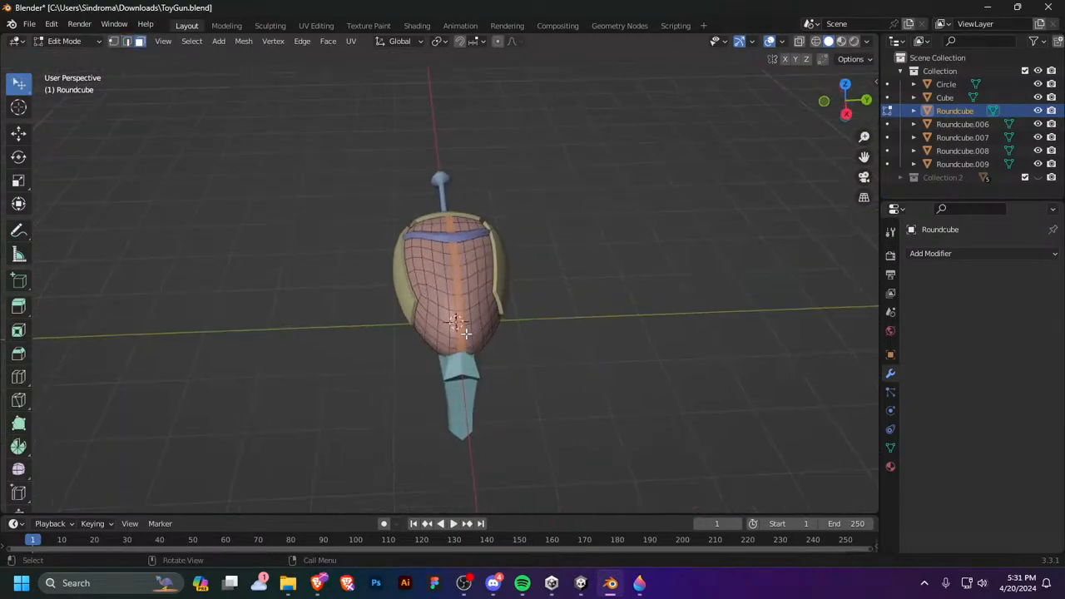
pyautogui.press('c')
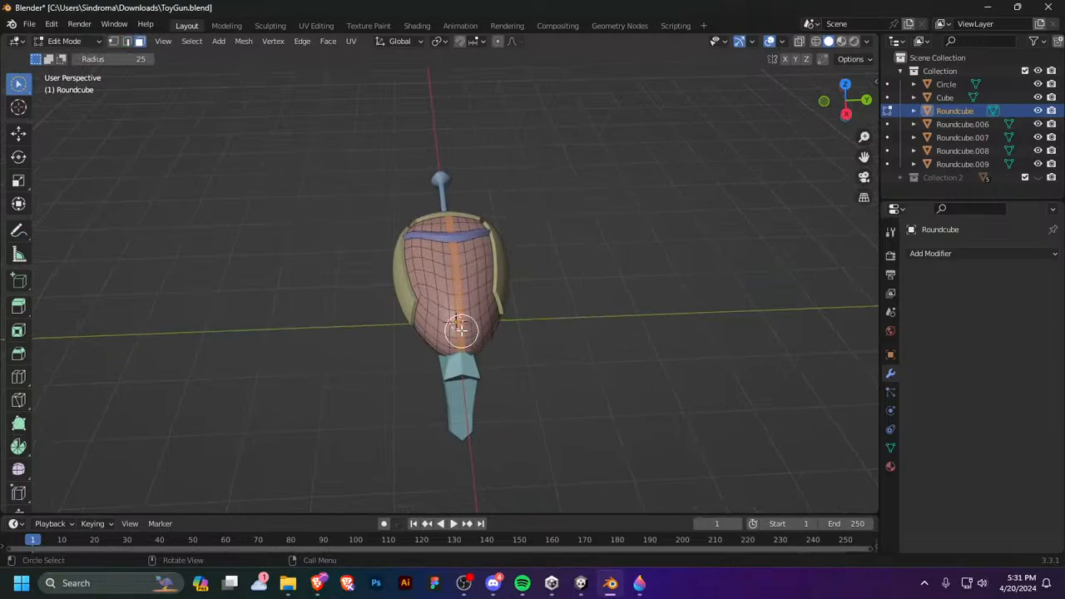
pyautogui.moveTo(463, 329)
pyautogui.mouseDown(button='middle')
pyautogui.moveTo(507, 285)
pyautogui.moveTo(446, 314)
pyautogui.mouseUp(button='middle')
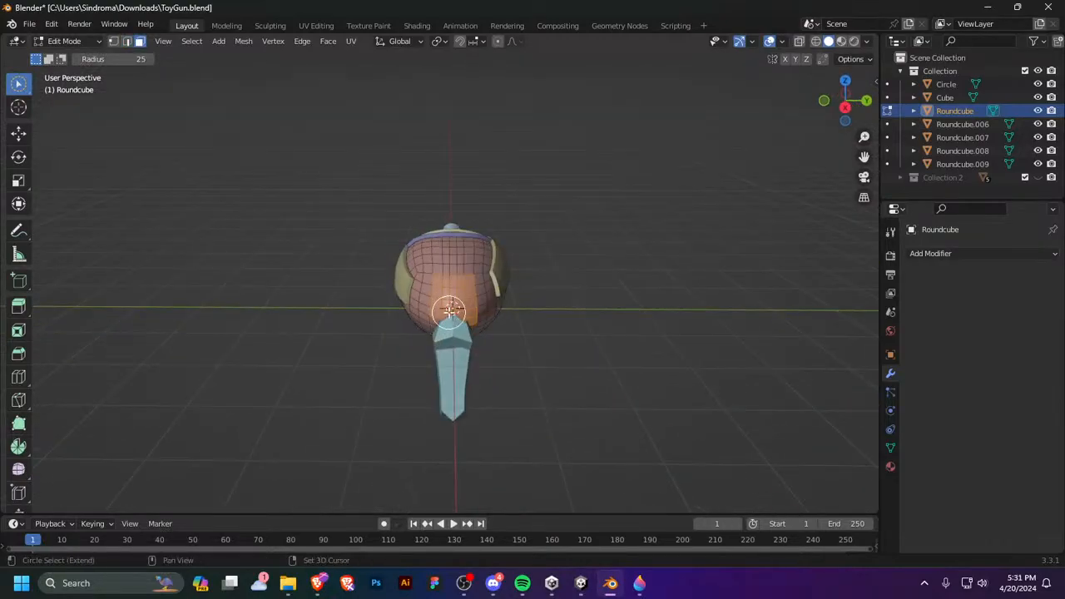
pyautogui.keyDown('shift'); pyautogui.moveTo(449, 313); pyautogui.dragTo(454, 319); pyautogui.keyUp('shift')
pyautogui.press('z')
pyautogui.click(409, 337)
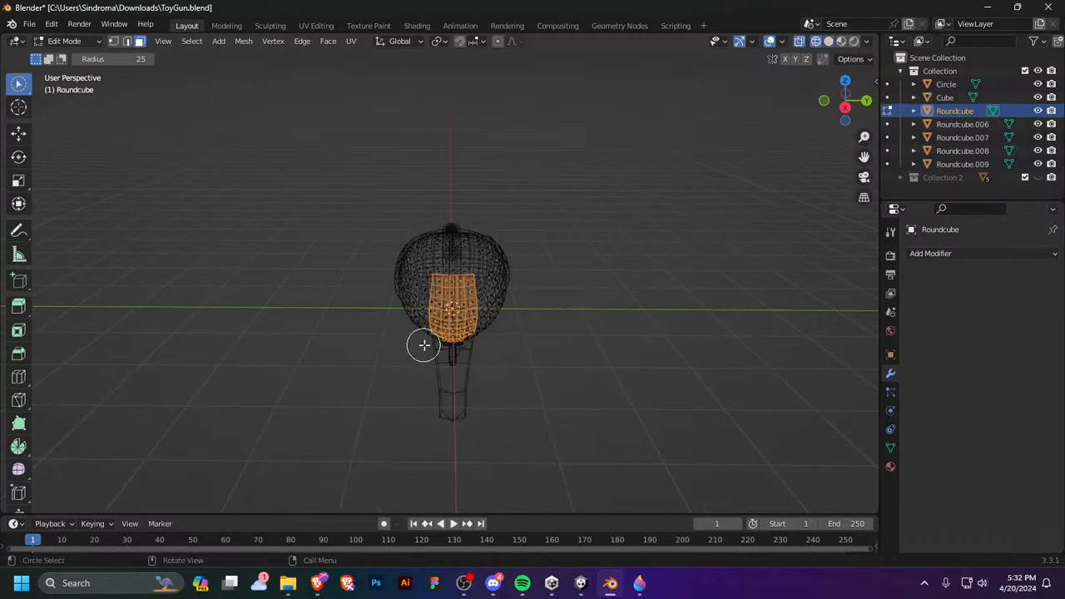
pyautogui.moveTo(423, 346)
pyautogui.mouseDown(button='middle')
pyautogui.moveTo(437, 314)
pyautogui.moveTo(411, 333)
pyautogui.moveTo(452, 316)
pyautogui.moveTo(475, 397)
pyautogui.mouseUp(button='middle')
# Step: Duplicate the rear patch in place, separate it into its own object and return to solid display
pyautogui.hotkey('shift', 'd')
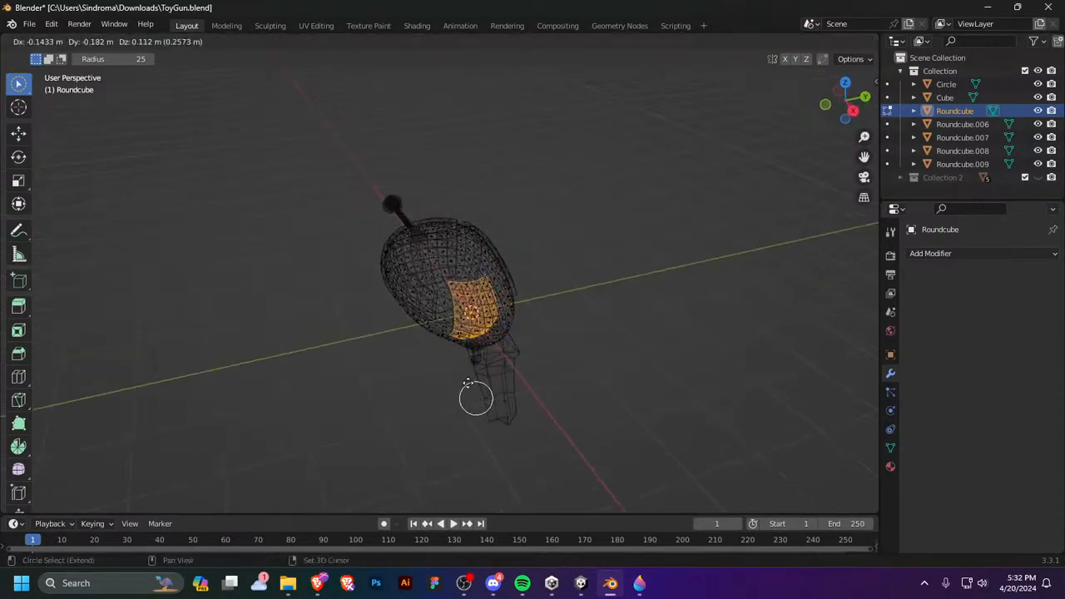
pyautogui.rightClick(630, 411)
pyautogui.press('p')
pyautogui.click(630, 412)
pyautogui.press('Tab')
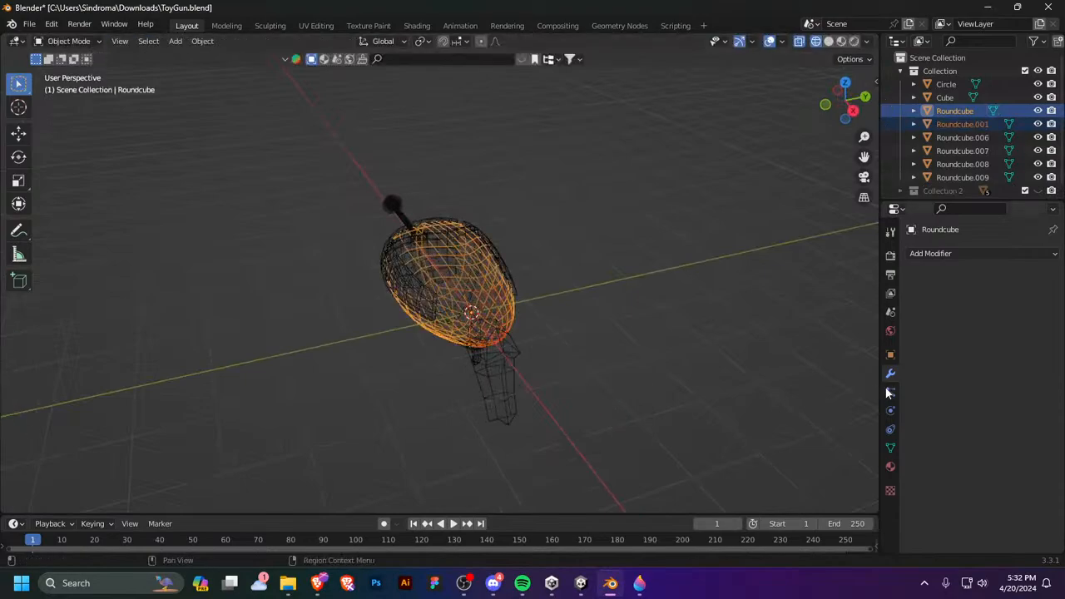
pyautogui.press('z')
pyautogui.click(667, 393)
pyautogui.press('Tab')
pyautogui.press('Tab')
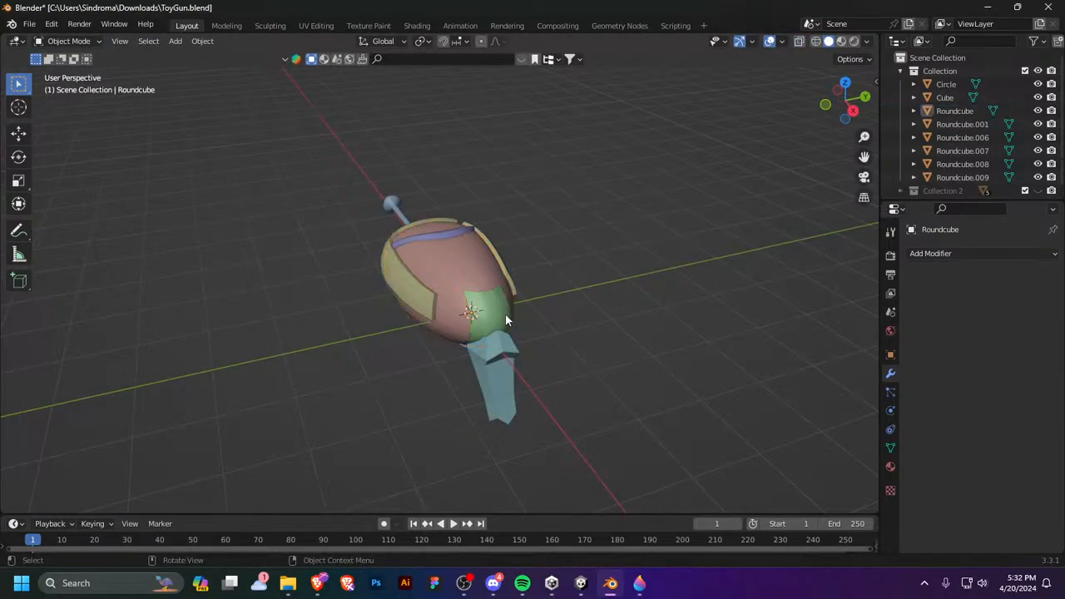
# Step: Give the green rear patch a Solidify thickness of 0.04 m with offset -1 and apply the modifier
pyautogui.click(503, 315)
pyautogui.click(969, 254)
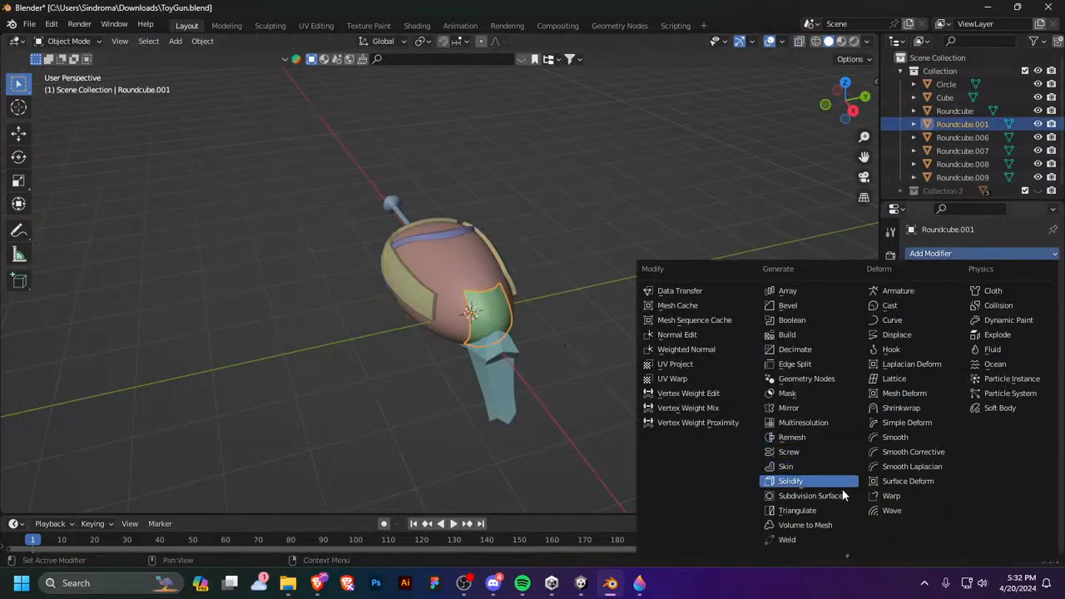
pyautogui.click(788, 481)
pyautogui.moveTo(1001, 311); pyautogui.dragTo(973, 312)
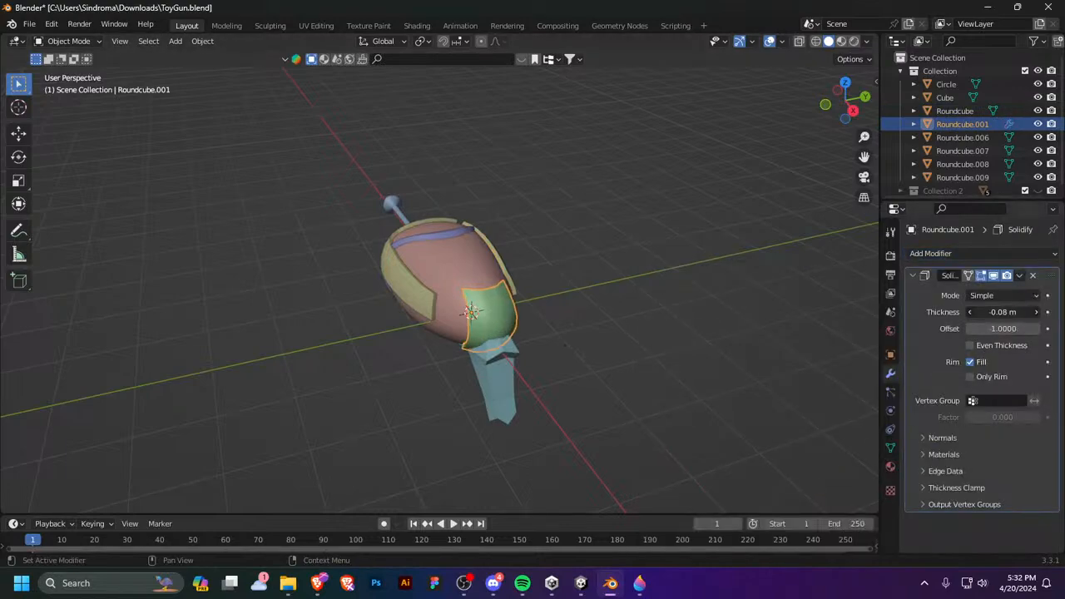
pyautogui.moveTo(566, 328); pyautogui.dragTo(703, 312, button='middle')
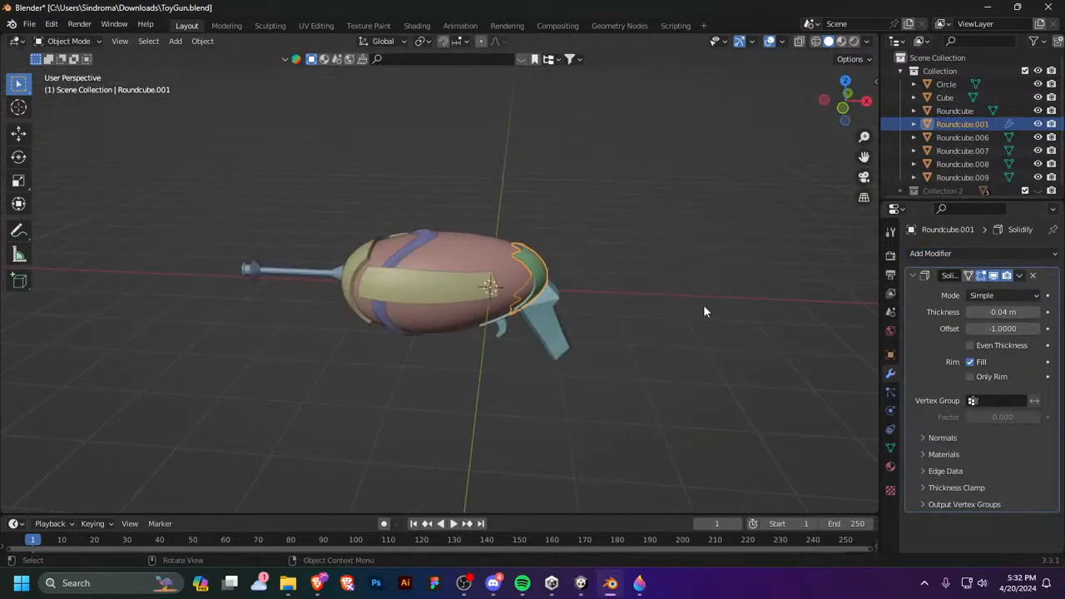
pyautogui.click(1019, 275)
pyautogui.moveTo(511, 379); pyautogui.dragTo(492, 386, button='middle')
pyautogui.click(483, 365)
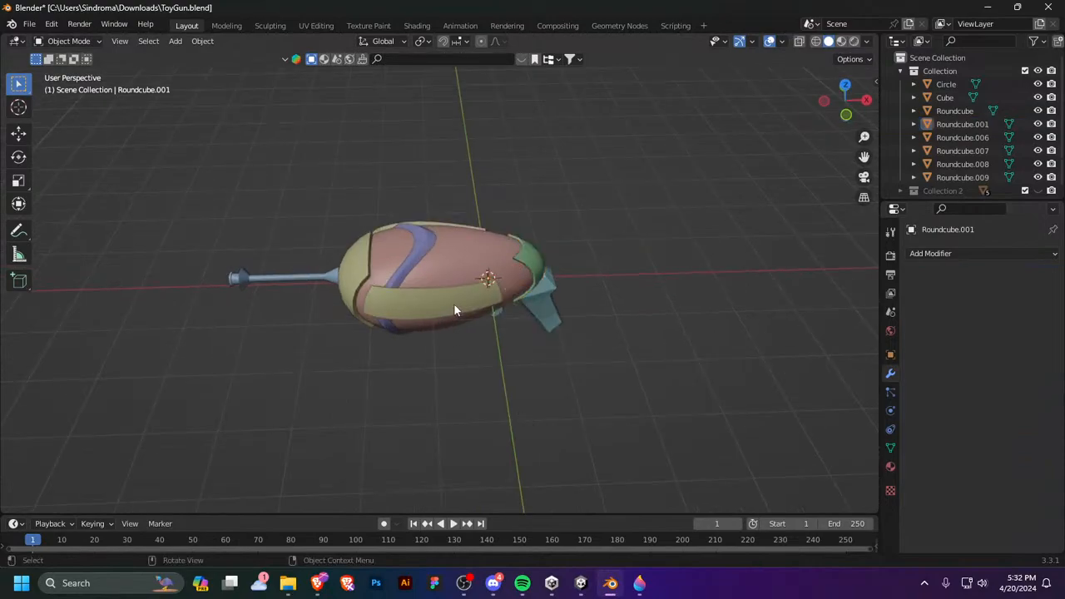
# Step: Add a Subdivision Surface modifier to the handle
pyautogui.click(455, 305)
pyautogui.moveTo(490, 288); pyautogui.dragTo(480, 308, button='middle')
pyautogui.click(487, 277)
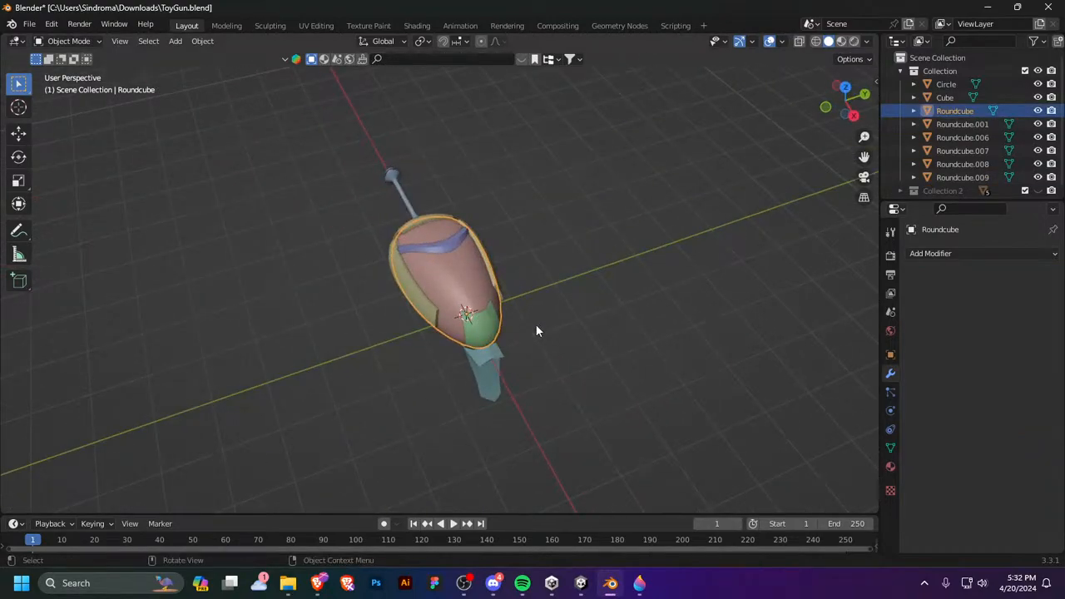
pyautogui.click(495, 366)
pyautogui.moveTo(521, 375); pyautogui.dragTo(599, 357, button='middle')
pyautogui.click(957, 252)
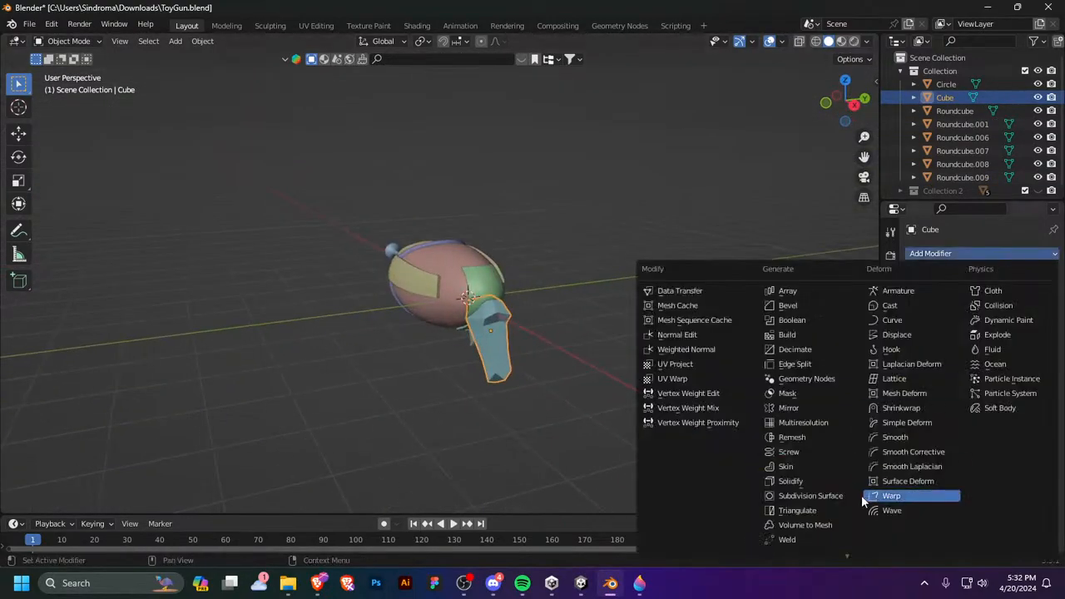
pyautogui.click(810, 495)
pyautogui.moveTo(649, 408); pyautogui.dragTo(598, 340, button='middle')
# Step: Add two supporting edge loops to the handle mesh, sliding each one towards an outer edge
pyautogui.press('Tab')
pyautogui.press('c')
pyautogui.press('Escape')
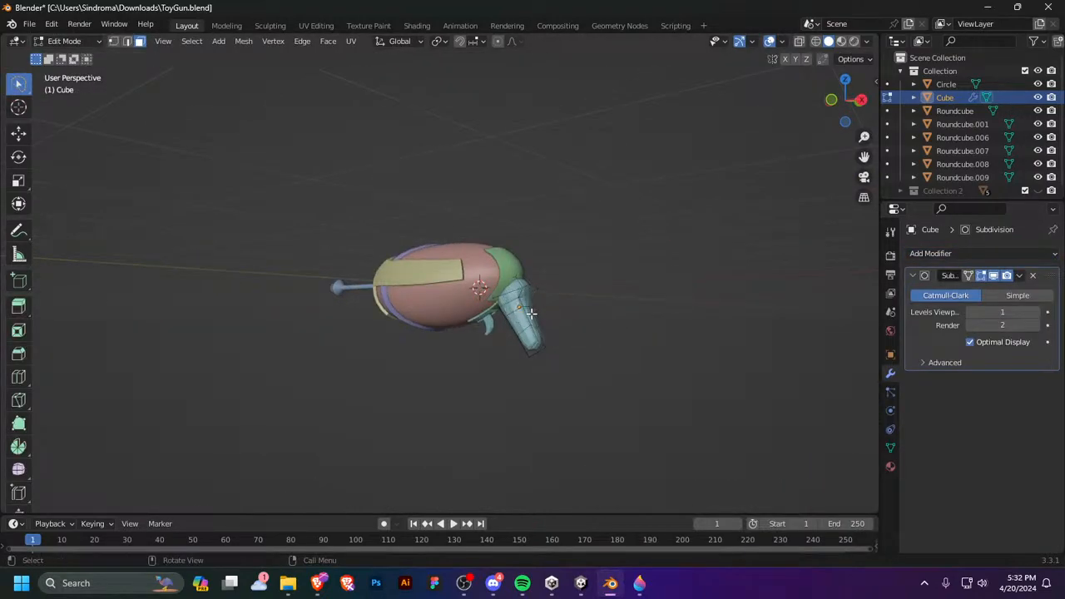
pyautogui.press('w')
pyautogui.press('w')
pyautogui.press('w')
pyautogui.press('w')
pyautogui.hotkey('ctrl', 'r')
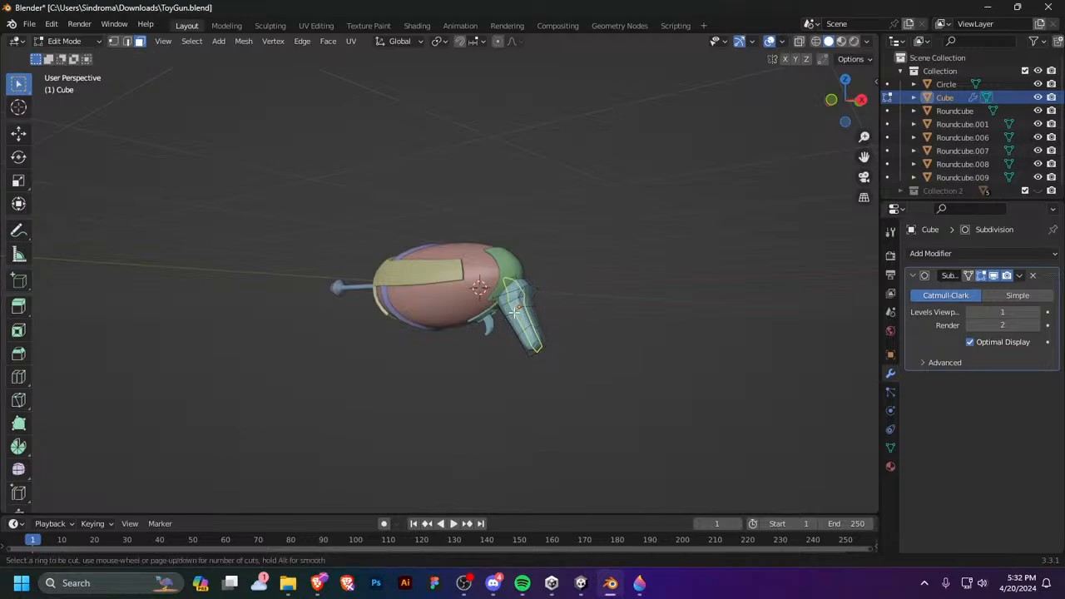
pyautogui.click(509, 319)
pyautogui.click(516, 315)
pyautogui.hotkey('ctrl', 'r')
pyautogui.click(526, 321)
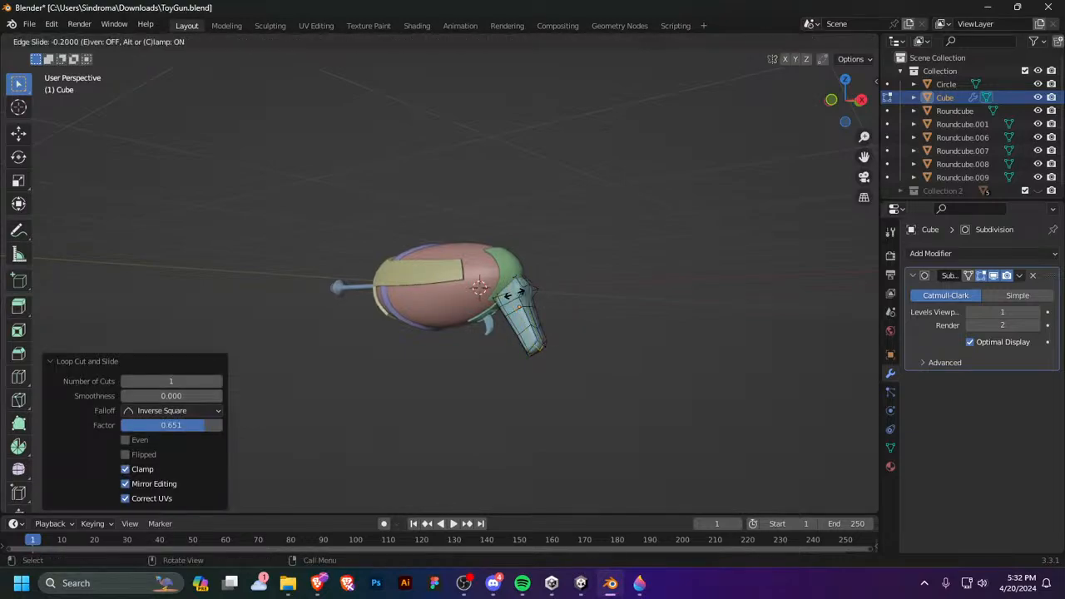
pyautogui.click(529, 321)
# Step: Shade the handle smooth with Auto Smooth at 30°
pyautogui.press('Tab')
pyautogui.rightClick(530, 319)
pyautogui.click(525, 309)
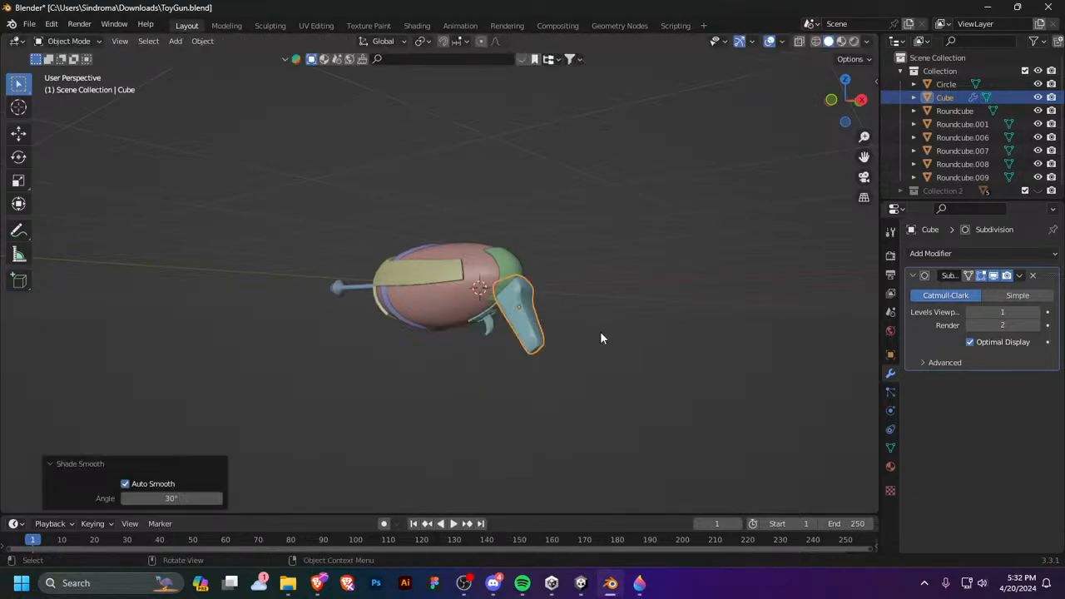
pyautogui.scroll(3, 600, 332)
pyautogui.moveTo(600, 332); pyautogui.dragTo(629, 352, button='middle')
# Step: Cut two unslid edge loops across the handle, one around its middle and one around its lower part
pyautogui.press('Tab')
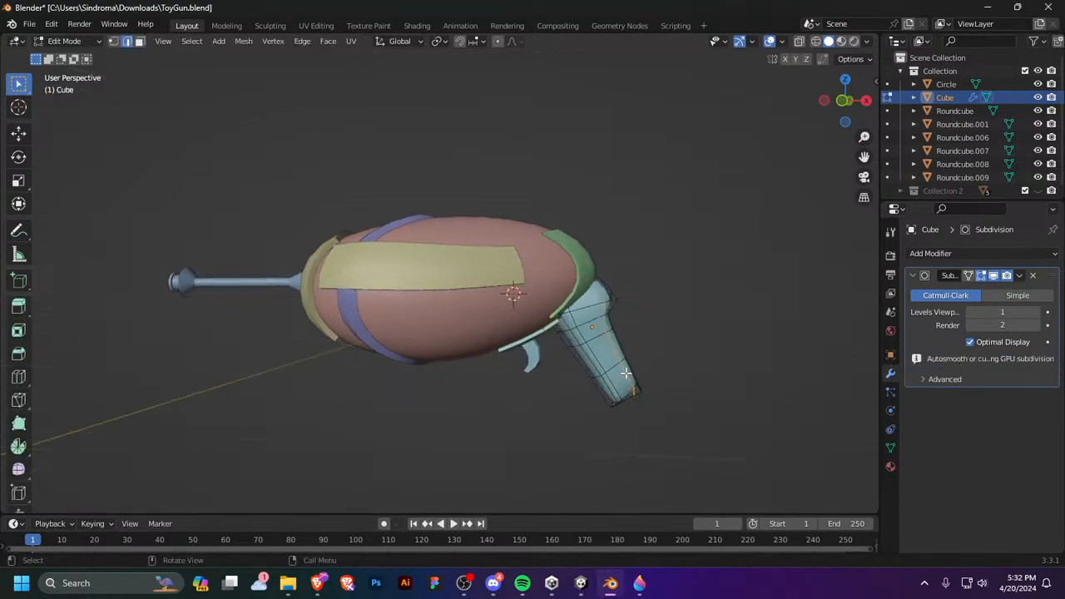
pyautogui.hotkey('ctrl', 'r')
pyautogui.click(597, 366)
pyautogui.rightClick(596, 367)
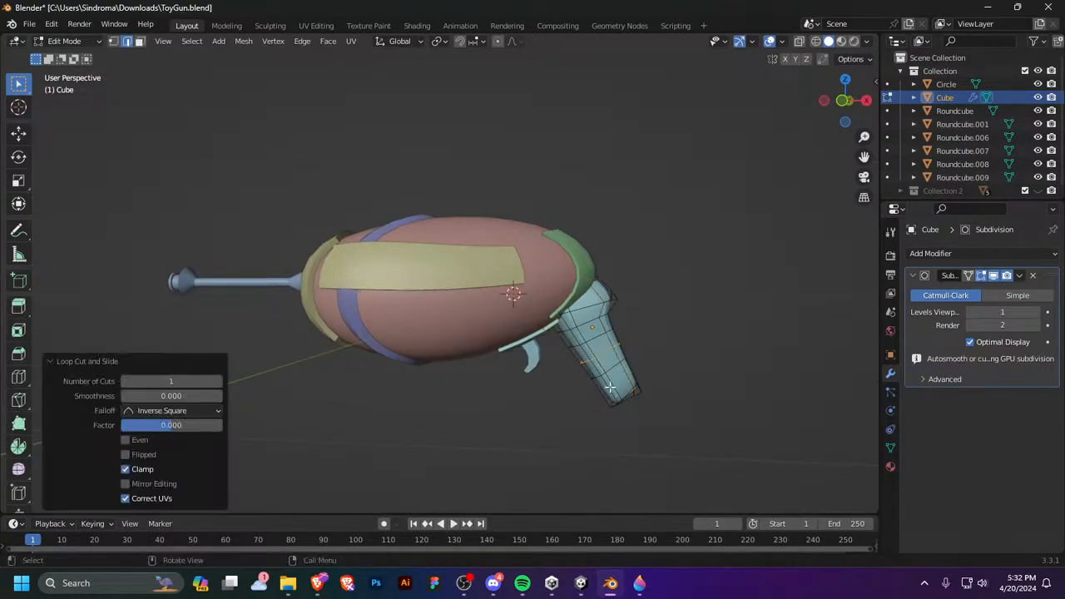
pyautogui.hotkey('ctrl', 'r')
pyautogui.click(611, 389)
pyautogui.rightClick(611, 390)
# Step: Select the short edges along the front of the handle at the new loops and scale them to 0.81
pyautogui.click(583, 374)
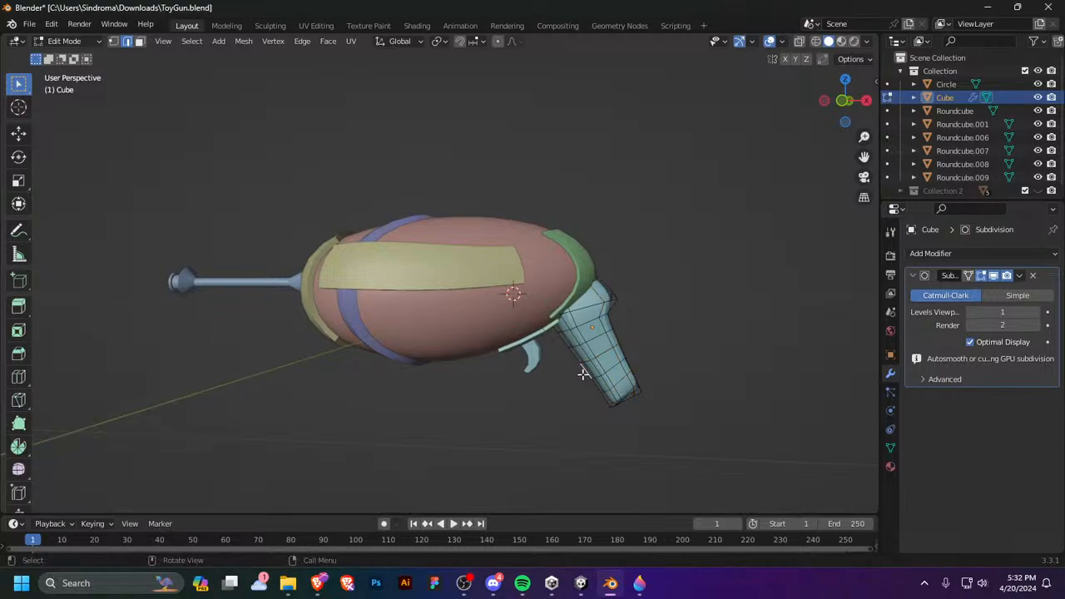
pyautogui.press('s')
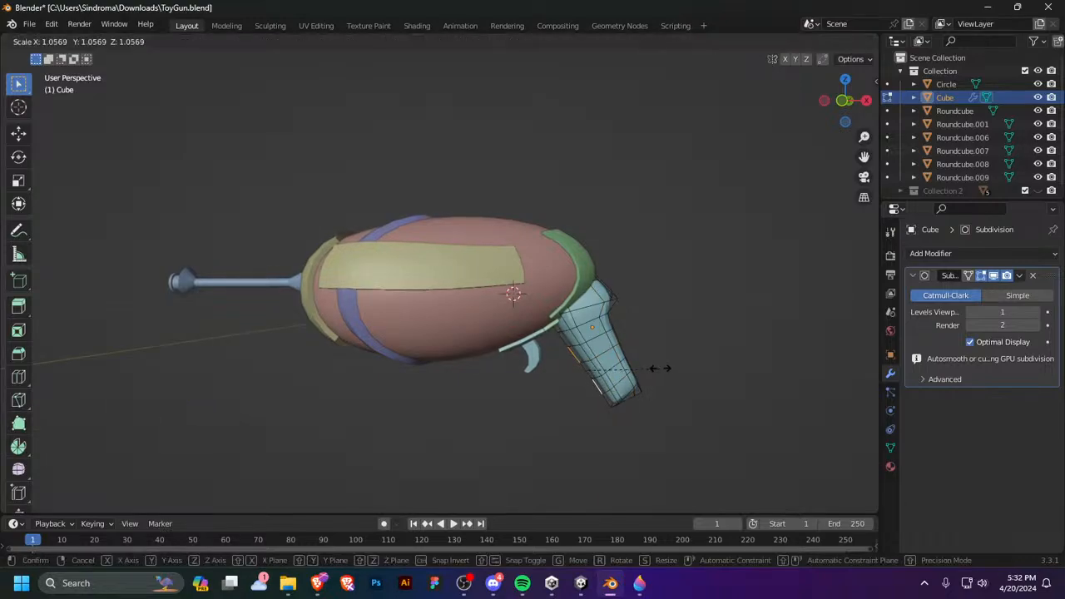
pyautogui.click(644, 372)
pyautogui.press('g')
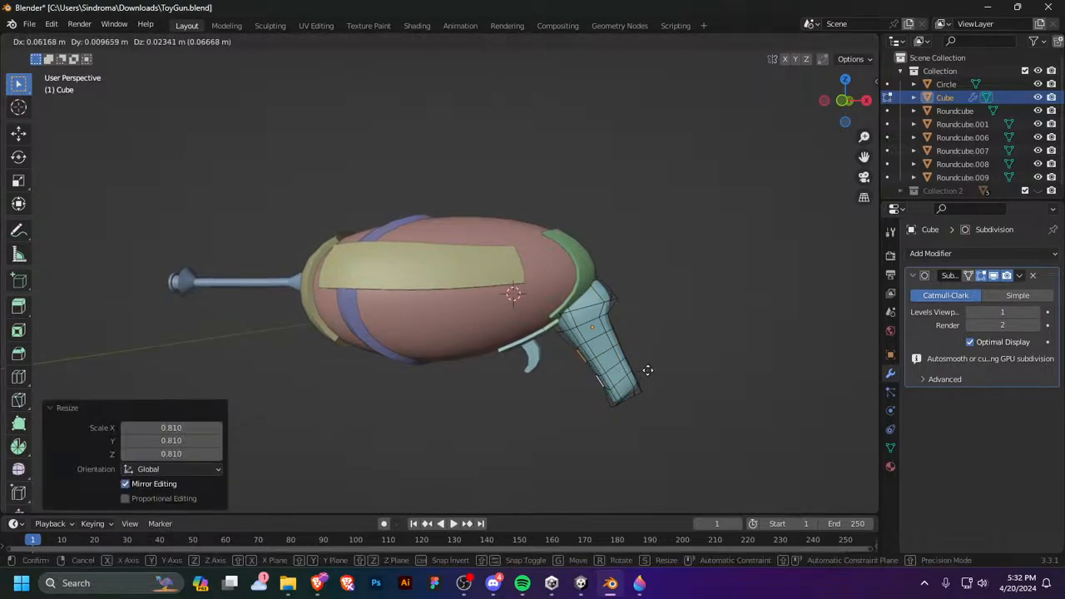
pyautogui.press('Escape')
pyautogui.press('KP_1')
pyautogui.press('g')
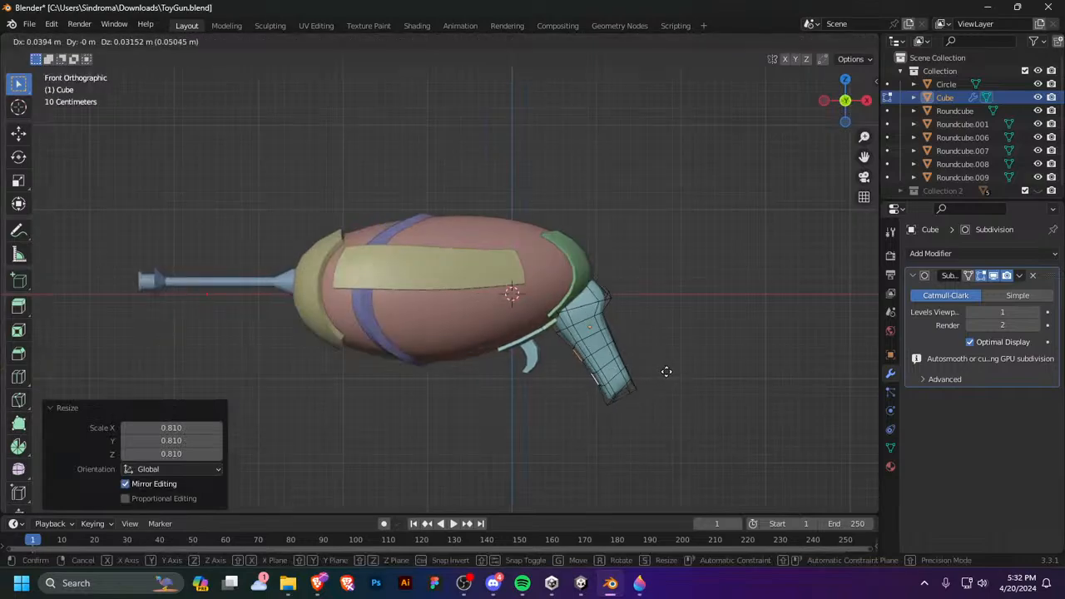
pyautogui.press('y')
pyautogui.press('Escape')
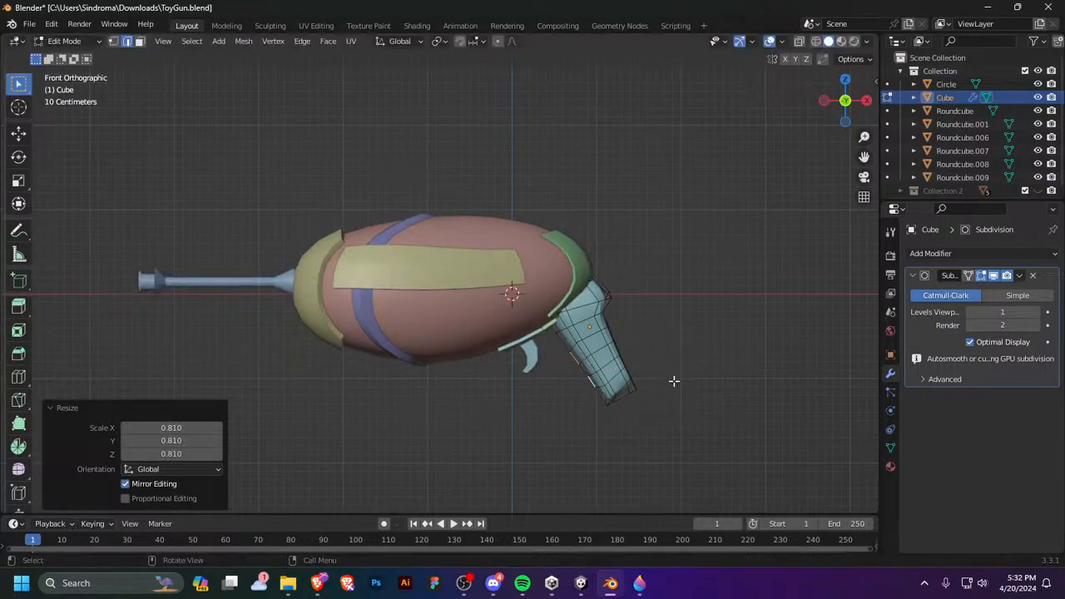
# Step: Add pairs of unslid edge loops across the lower and middle sections of the handle, two cuts each
pyautogui.hotkey('ctrl', 'r')
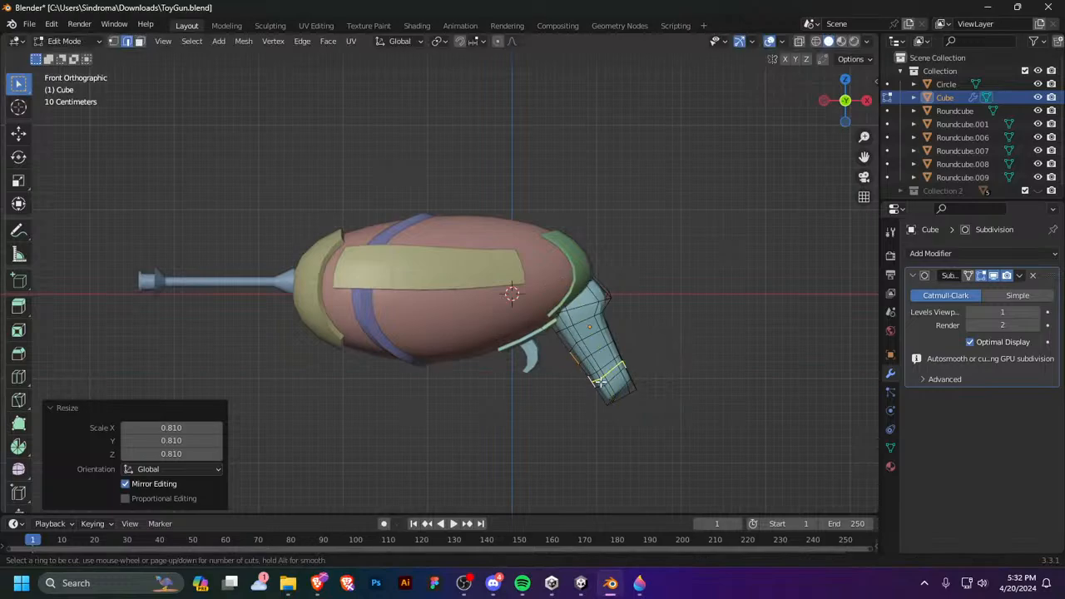
pyautogui.scroll(1, 599, 379)
pyautogui.click(596, 373)
pyautogui.rightClick(597, 373)
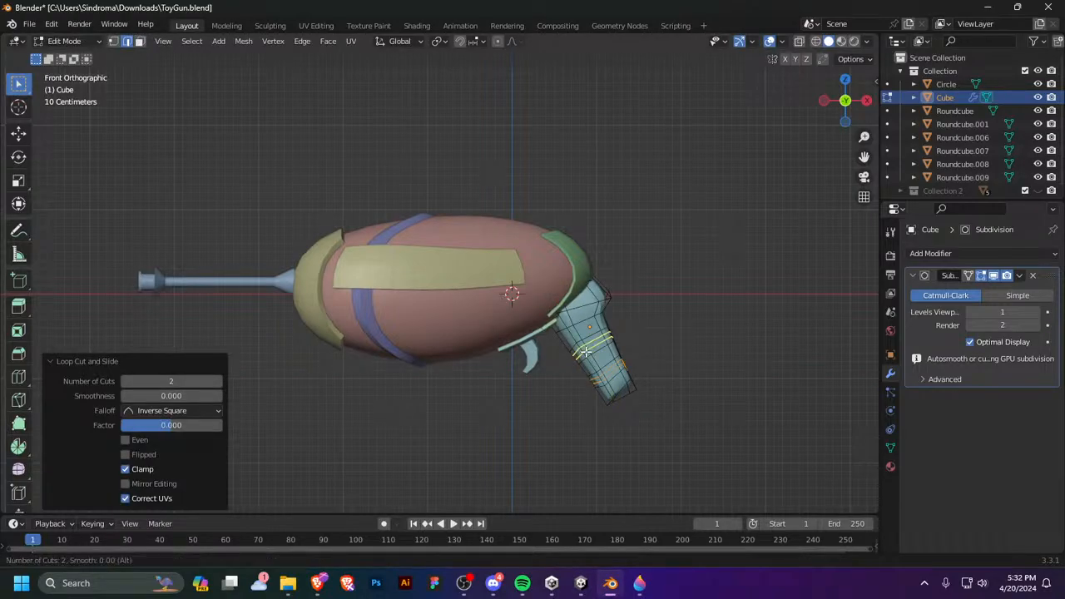
# Step: Move the front groove edges of the handle inward about 0.06 m in X and 0.02 m in Z, then scale them up slightly
pyautogui.click(572, 358)
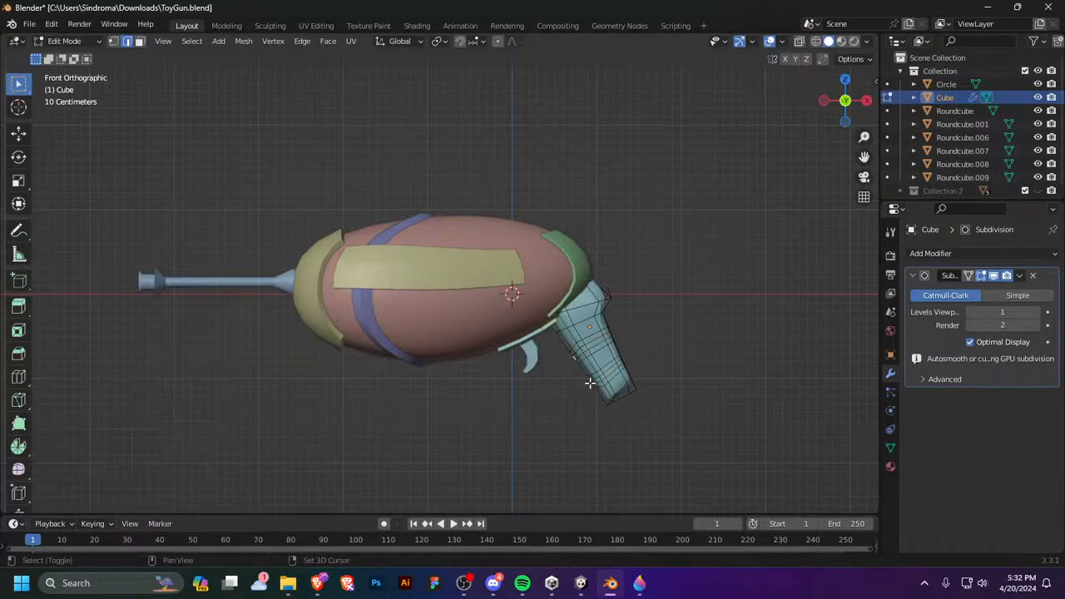
pyautogui.scroll(1, 674, 399)
pyautogui.press('g')
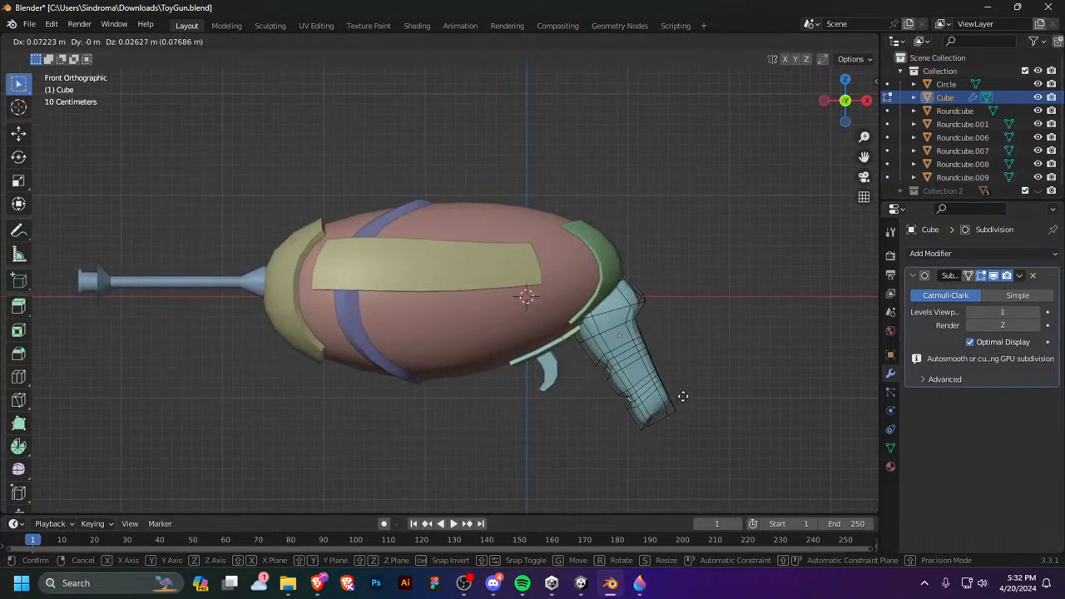
pyautogui.click(682, 397)
pyautogui.press('s')
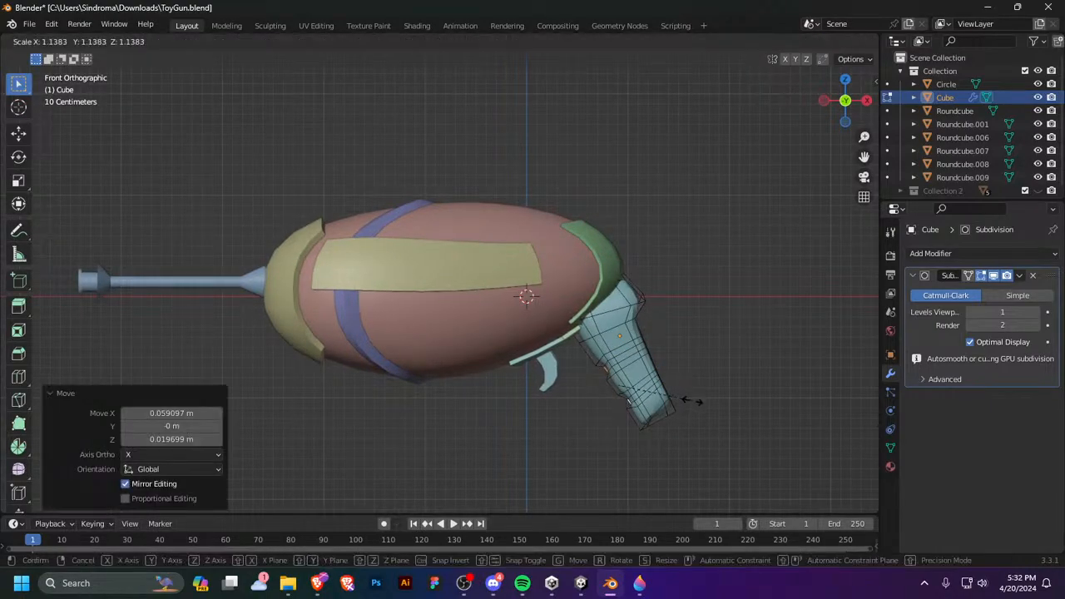
pyautogui.click(691, 400)
# Step: Examine the finger grooves and smoothed shape of the handle from the front, below and the other side
pyautogui.press('Tab')
pyautogui.moveTo(693, 399); pyautogui.dragTo(590, 420, button='middle')
pyautogui.press('Tab')
pyautogui.moveTo(612, 370); pyautogui.dragTo(390, 443, button='middle')
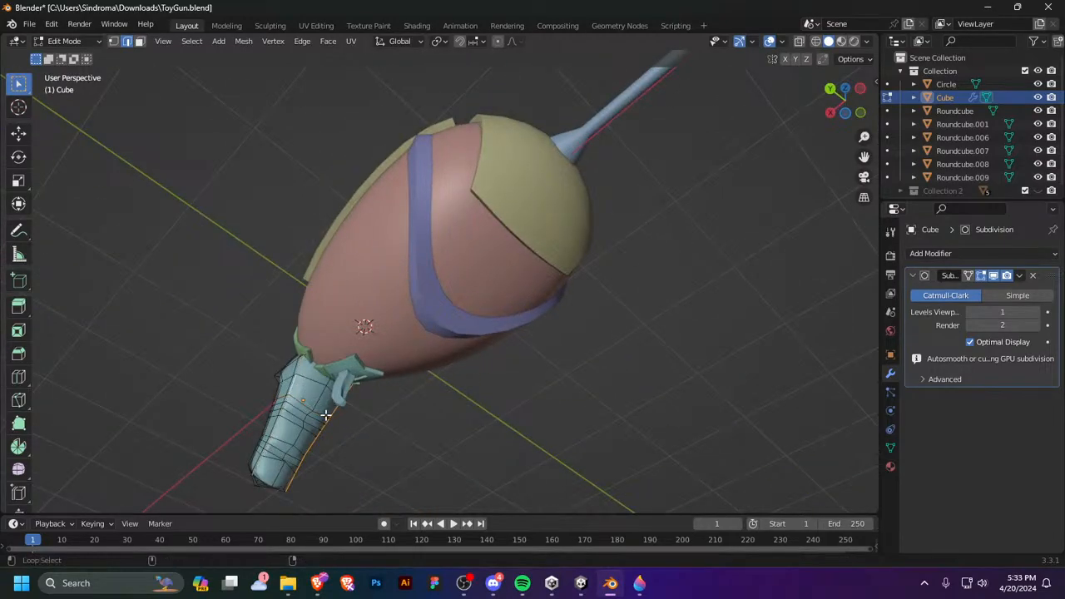
pyautogui.moveTo(326, 416)
pyautogui.mouseDown(button='middle')
pyautogui.moveTo(357, 375)
pyautogui.moveTo(353, 464)
pyautogui.moveTo(334, 401)
pyautogui.mouseUp(button='middle')
pyautogui.moveTo(231, 287); pyautogui.dragTo(307, 432, button='middle')
pyautogui.press('Tab')
pyautogui.press('Tab')
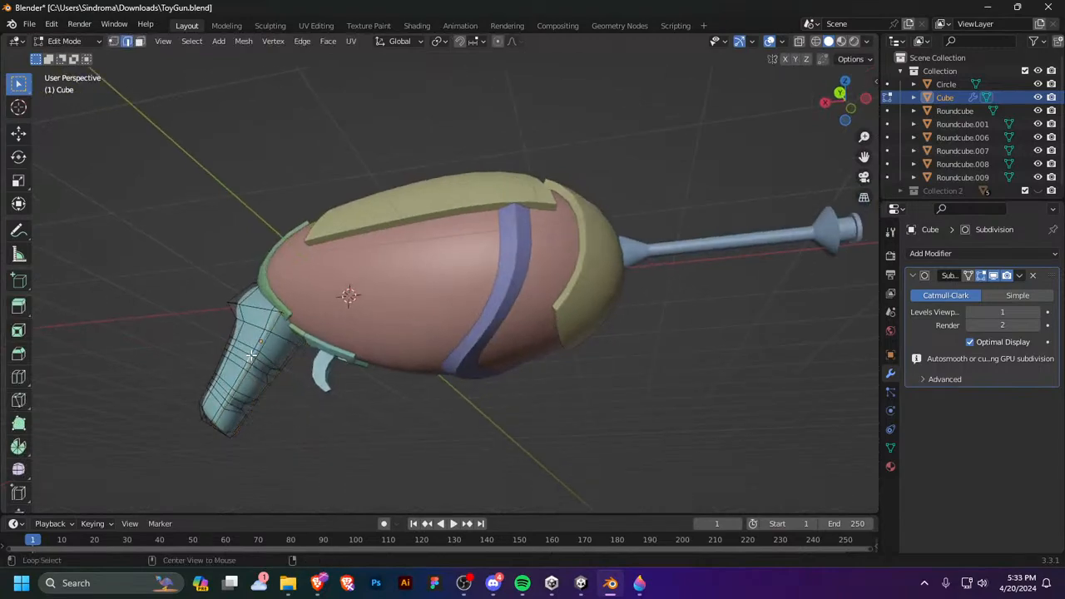
# Step: Cut an edge loop across the upper part of the handle, slid slightly off centre, and check the smoothed shape
pyautogui.hotkey('ctrl', 'r')
pyautogui.click(292, 366)
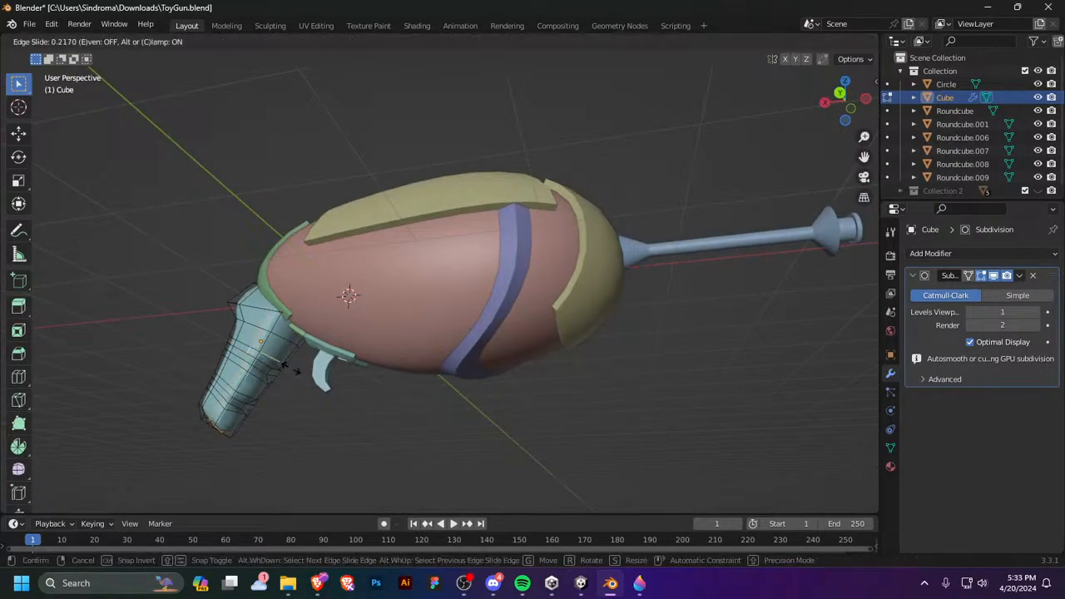
pyautogui.click(289, 363)
pyautogui.moveTo(289, 363); pyautogui.dragTo(240, 364, button='middle')
pyautogui.press('Tab')
pyautogui.press('Tab')
# Step: Cut two more edge loops into the handle, slid to factors -0.549 and 0.398, the latter running lengthwise near the front
pyautogui.hotkey('ctrl', 'r')
pyautogui.click(267, 381)
pyautogui.click(264, 379)
pyautogui.hotkey('ctrl', 'r')
pyautogui.click(366, 424)
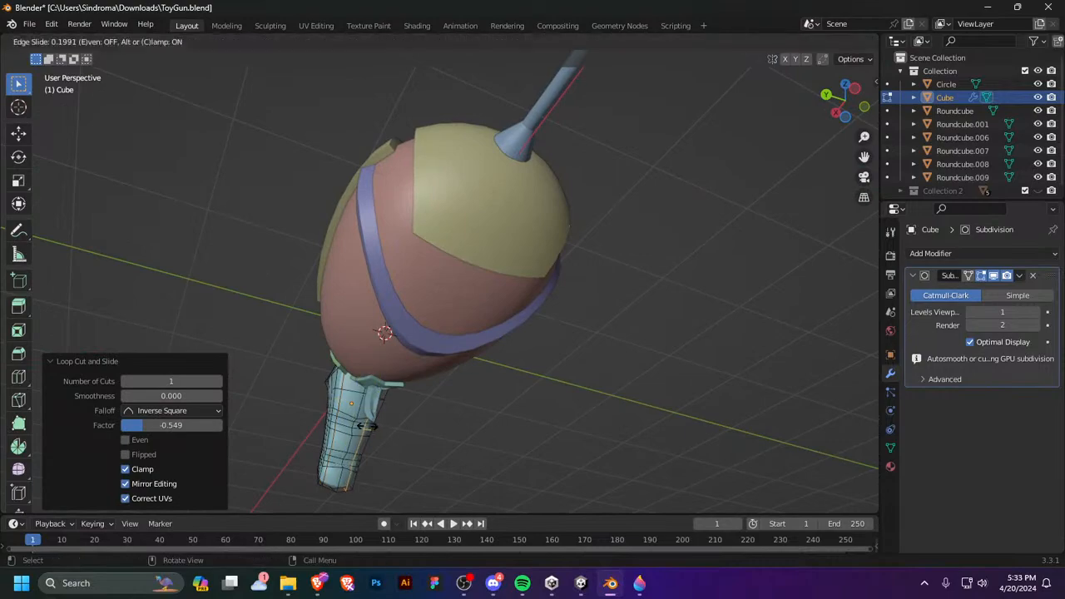
pyautogui.click(367, 426)
# Step: Slide the crosswise edge loop near the upper end of the handle along its surface
pyautogui.moveTo(368, 426); pyautogui.dragTo(281, 379, button='middle')
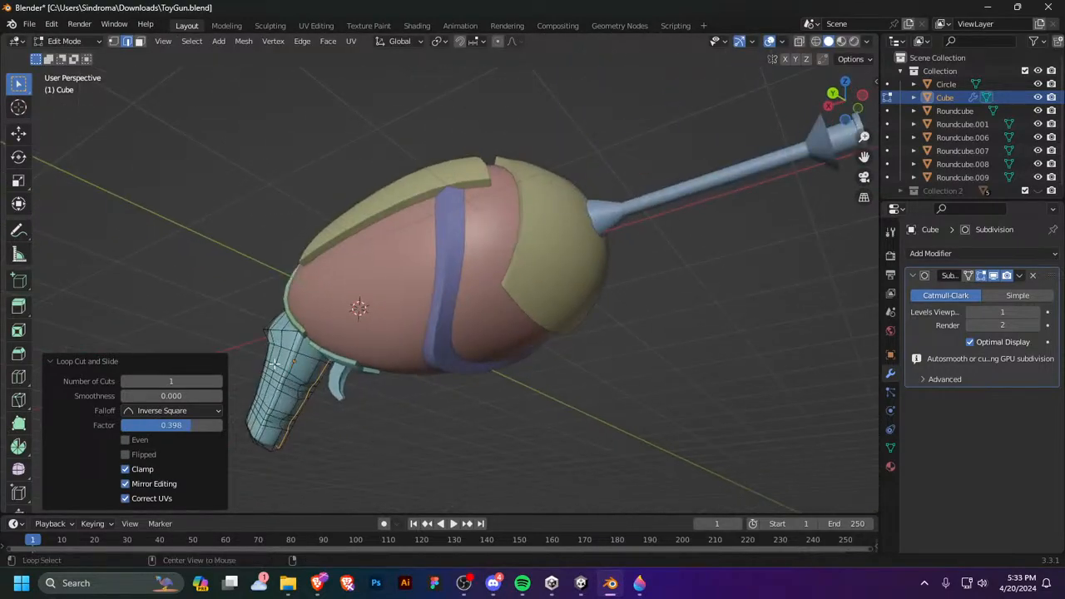
pyautogui.keyDown('alt'); pyautogui.click(275, 363); pyautogui.keyUp('alt')
pyautogui.press('g')
pyautogui.press('g')
pyautogui.click(288, 360)
pyautogui.press('Tab')
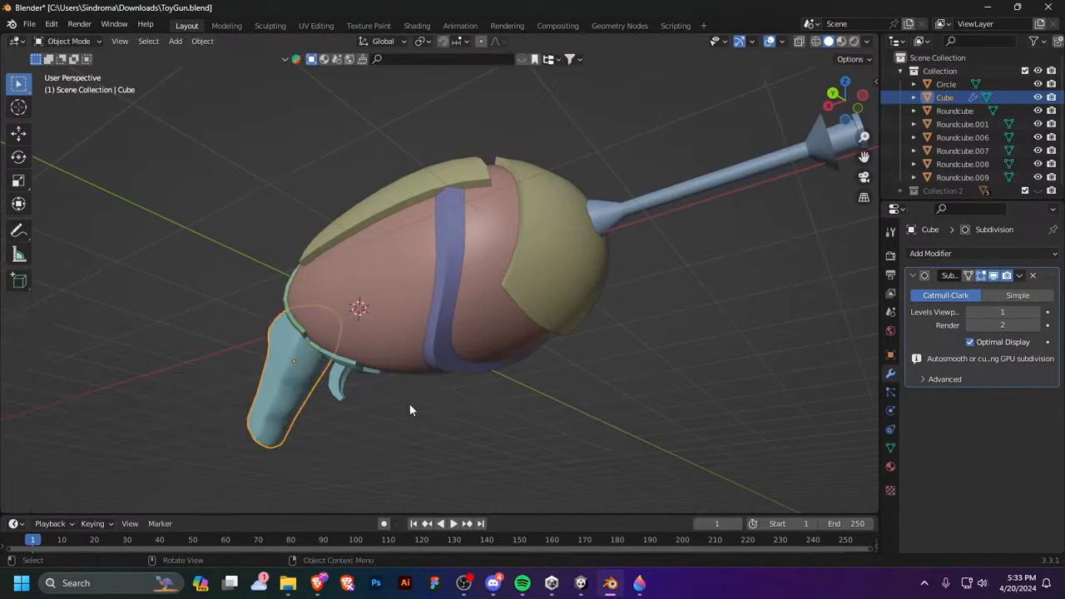
# Step: Cut an edge loop around the upper rear bend of the handle
pyautogui.moveTo(409, 409); pyautogui.dragTo(466, 366, button='middle')
pyautogui.press('Tab')
pyautogui.press('Tab')
pyautogui.press('Tab')
pyautogui.hotkey('ctrl', 'r')
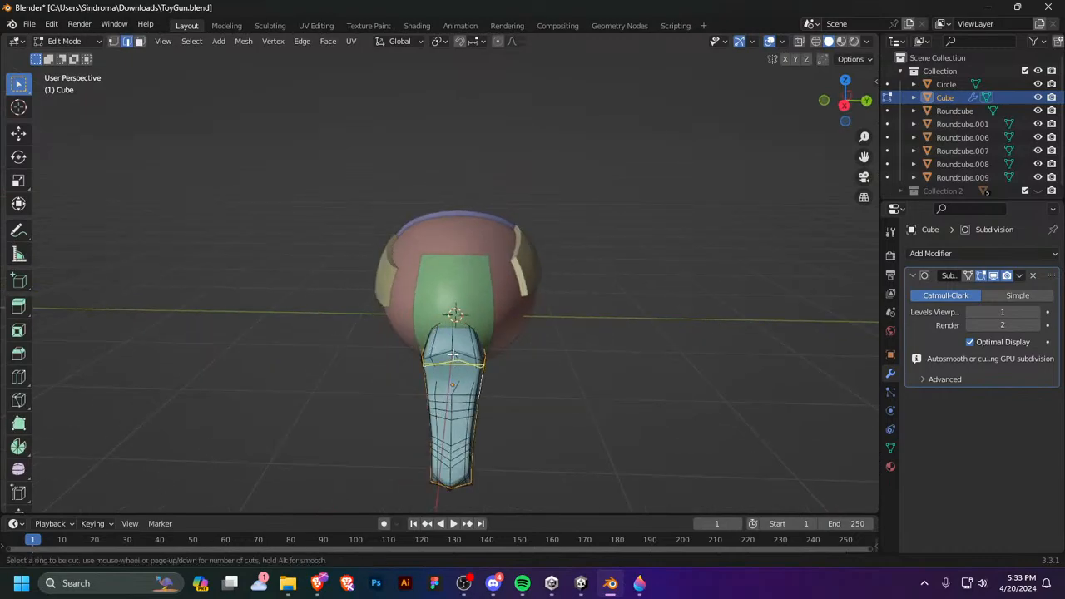
pyautogui.click(452, 355)
pyautogui.rightClick(453, 355)
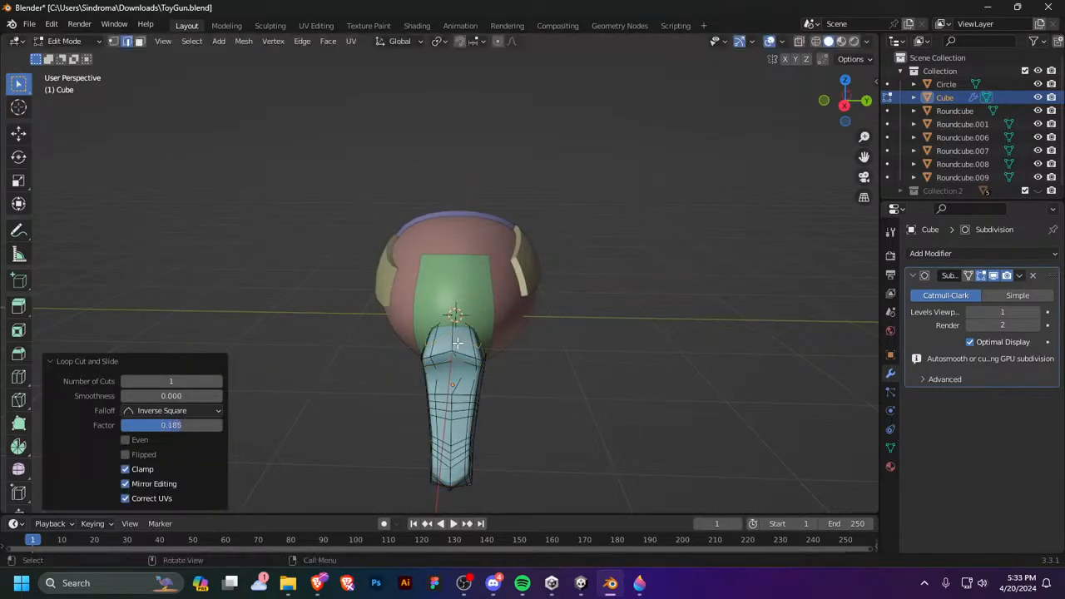
# Step: Bevel the edge loop around the upper end of the handle and check the result in object mode
pyautogui.press('Tab')
pyautogui.moveTo(458, 339); pyautogui.dragTo(566, 312, button='middle')
pyautogui.press('Tab')
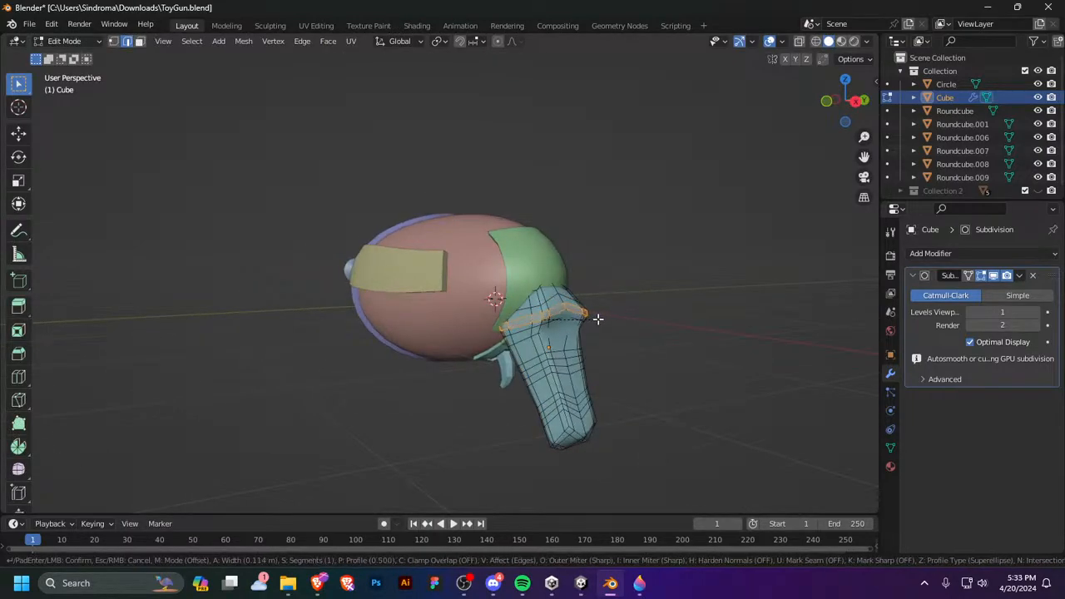
pyautogui.press('Tab')
pyautogui.moveTo(623, 351); pyautogui.dragTo(464, 338, button='middle')
# Step: Bevel the two lengthwise edge loops bordering the rear face of the handle and check the result in object mode
pyautogui.press('Tab')
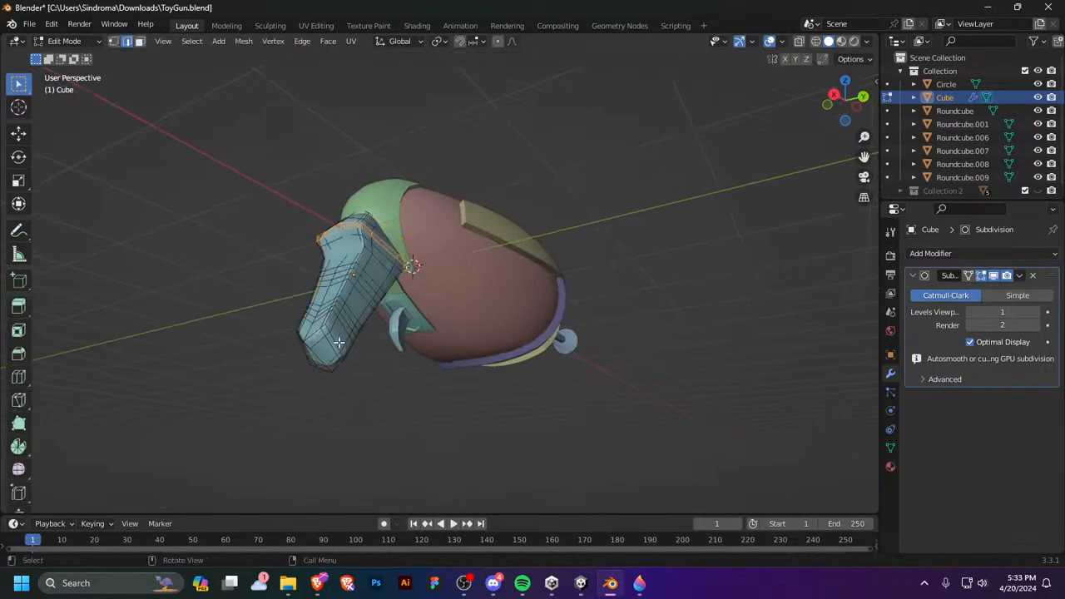
pyautogui.keyDown('alt'); pyautogui.click(313, 330); pyautogui.keyUp('alt')
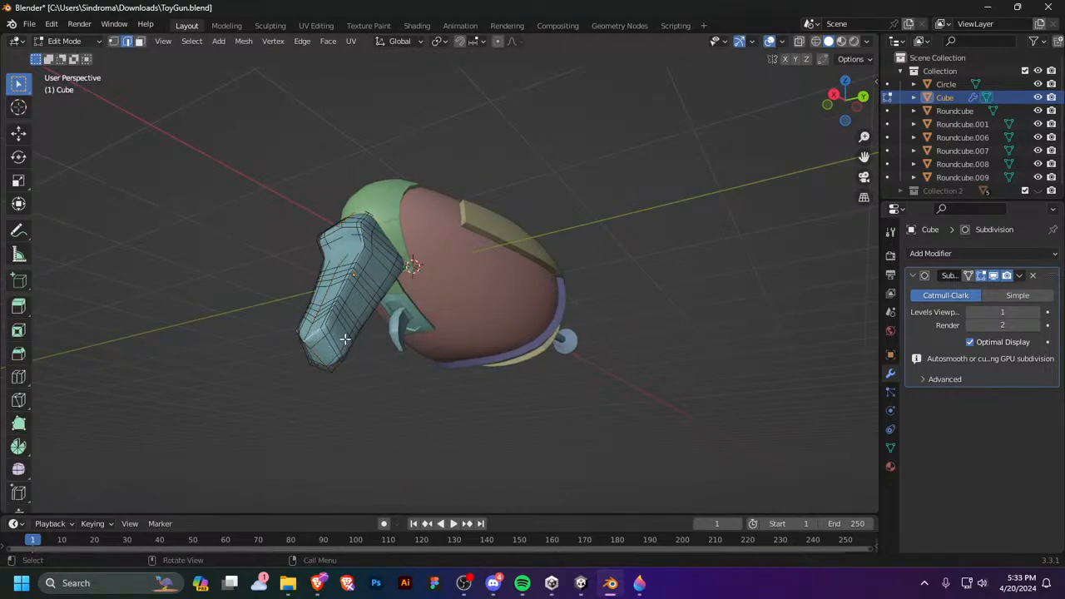
pyautogui.keyDown('alt'); pyautogui.click(330, 320); pyautogui.keyUp('alt')
pyautogui.moveTo(323, 326); pyautogui.dragTo(404, 372, button='middle')
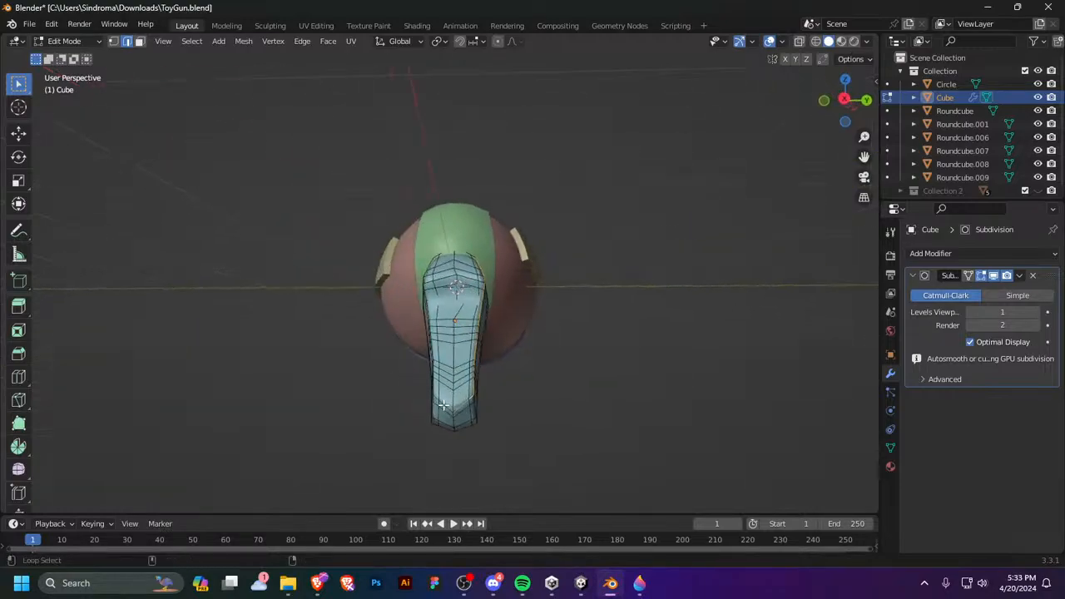
pyautogui.moveTo(443, 405); pyautogui.dragTo(548, 439, button='middle')
pyautogui.hotkey('ctrl', 'b')
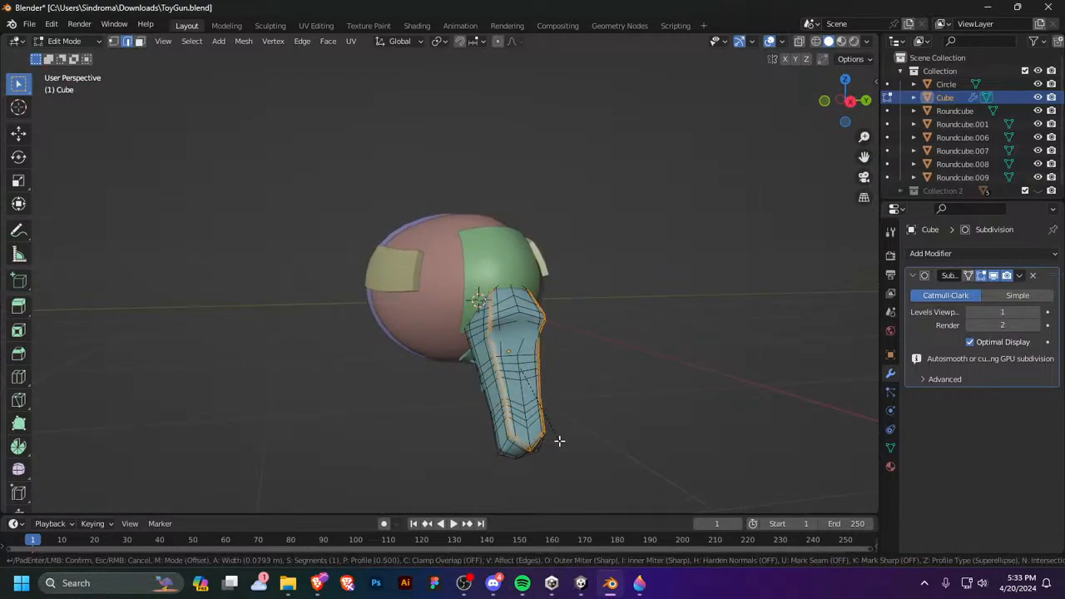
pyautogui.click(562, 440)
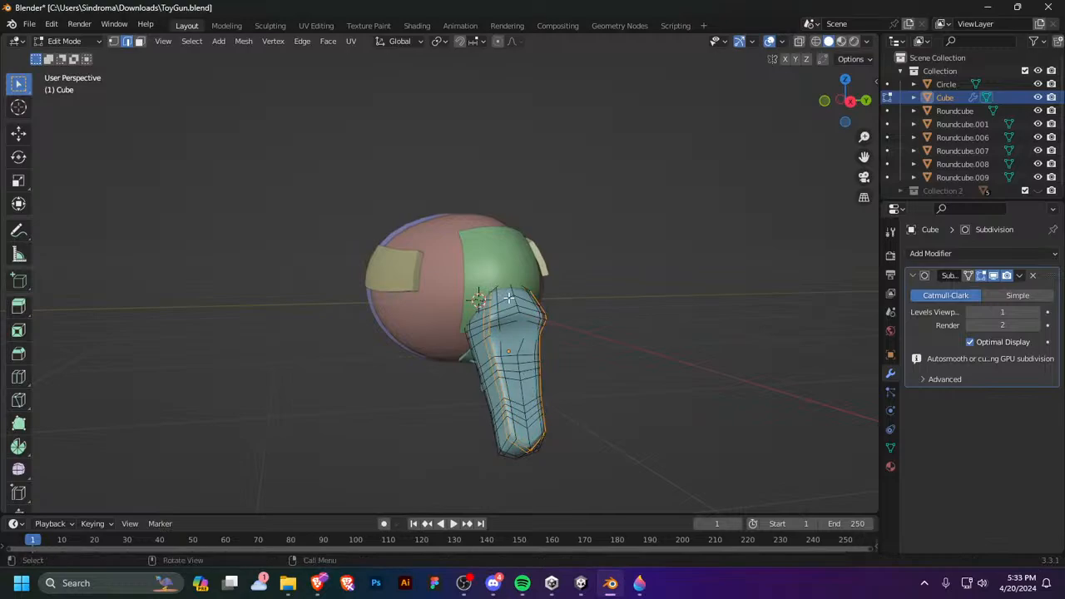
pyautogui.hotkey('shift', 'z')
pyautogui.moveTo(537, 333)
pyautogui.mouseDown(button='middle')
pyautogui.moveTo(520, 404)
pyautogui.moveTo(607, 371)
pyautogui.moveTo(649, 307)
pyautogui.moveTo(689, 363)
pyautogui.moveTo(618, 357)
pyautogui.moveTo(649, 391)
pyautogui.moveTo(535, 349)
pyautogui.moveTo(856, 296)
pyautogui.mouseUp(button='middle')
pyautogui.hotkey('shift', 'z')
pyautogui.press('Tab')
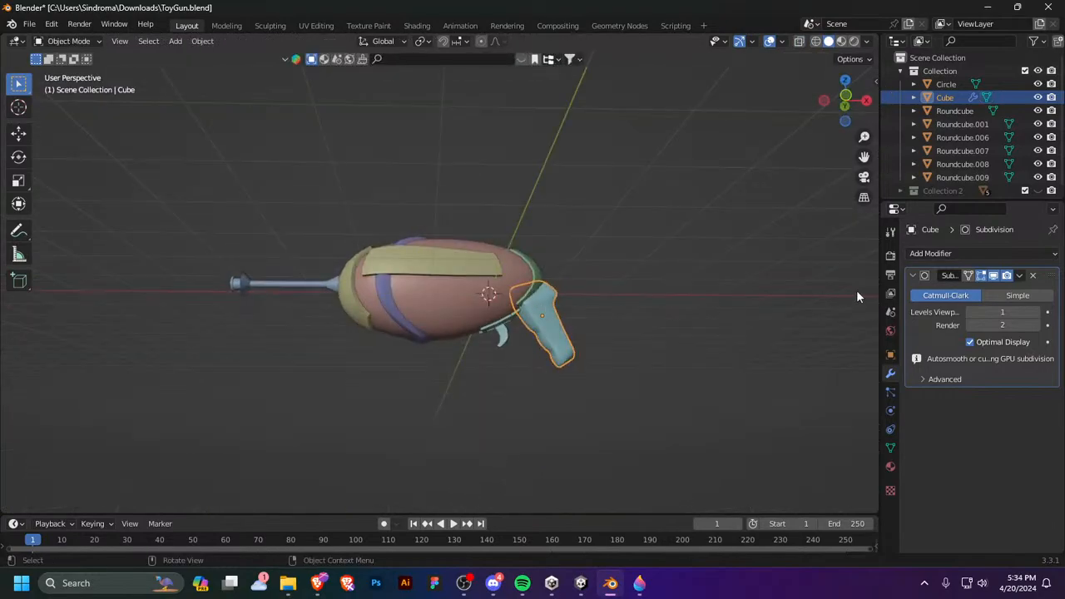
pyautogui.moveTo(699, 338); pyautogui.dragTo(590, 364, button='middle')
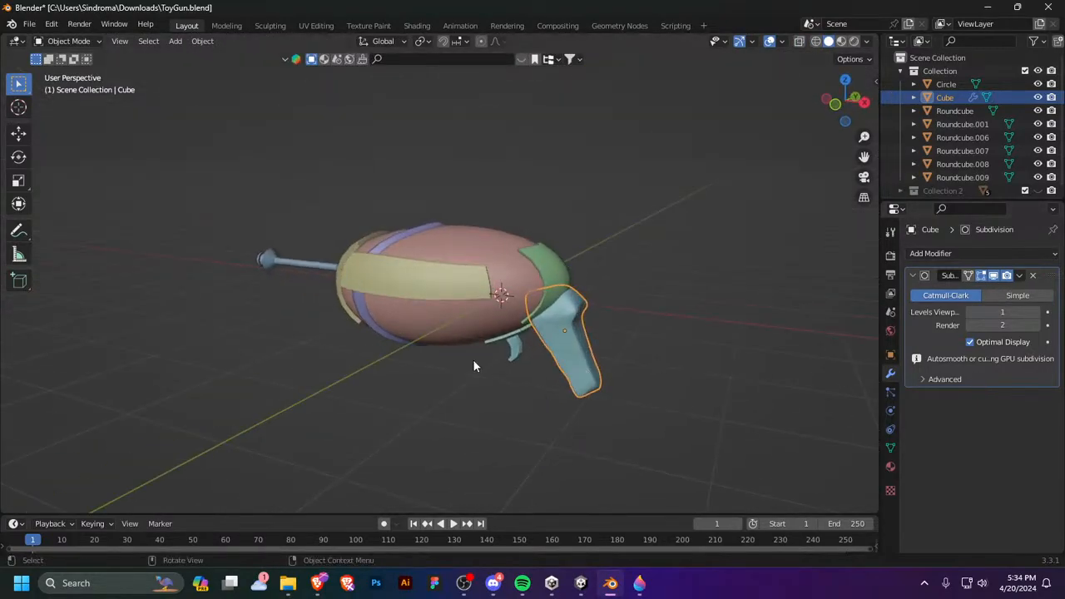
pyautogui.moveTo(474, 366); pyautogui.dragTo(453, 325, button='middle')
# Step: Examine the yellow panels around the body from several sides, in object and edit mode
pyautogui.click(453, 324)
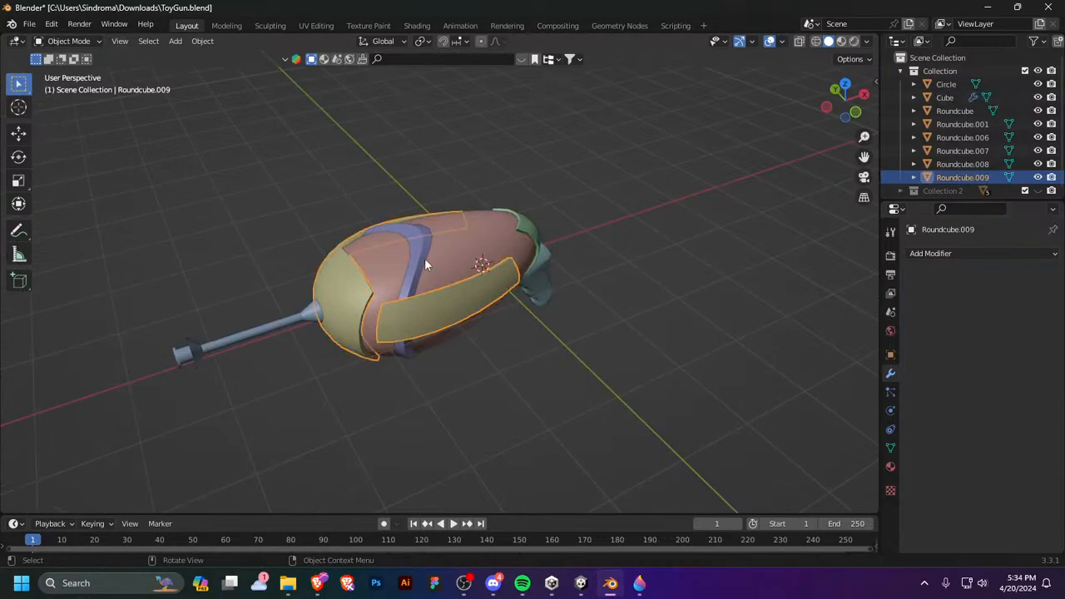
pyautogui.click(424, 264)
pyautogui.moveTo(424, 265); pyautogui.dragTo(552, 322, button='middle')
pyautogui.click(454, 288)
pyautogui.press('Tab')
pyautogui.moveTo(453, 322); pyautogui.dragTo(538, 358, button='middle')
pyautogui.press('Tab')
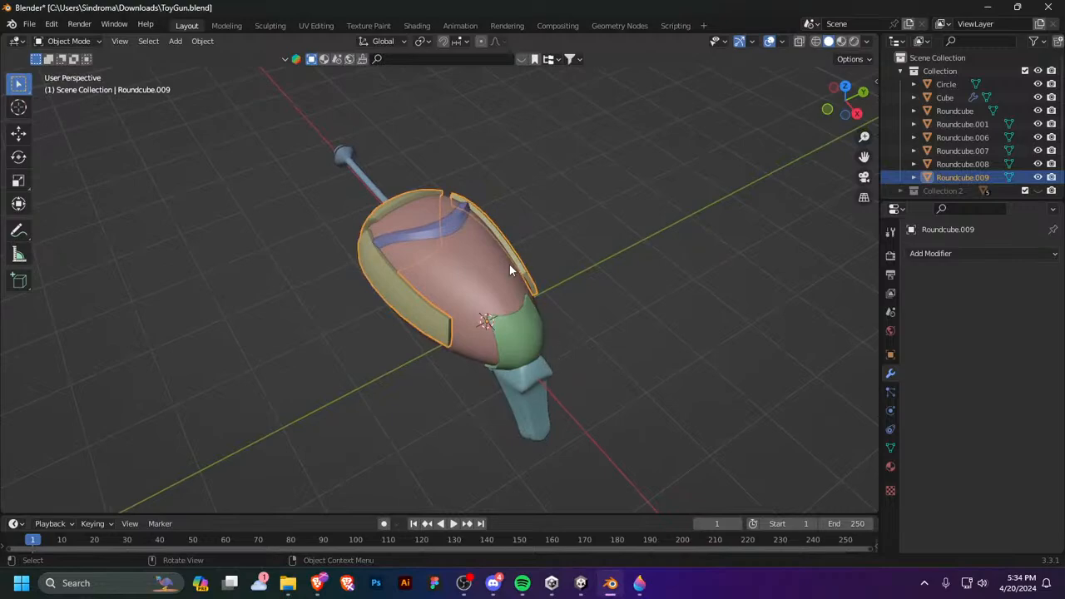
pyautogui.press('Tab')
pyautogui.moveTo(485, 243); pyautogui.dragTo(469, 306, button='middle')
pyautogui.press('3')
pyautogui.press('Tab')
# Step: Duplicate a patch of faces on the body's upper side, between the blue band and green panel, and separate it into its own object
pyautogui.click(478, 310)
pyautogui.press('Tab')
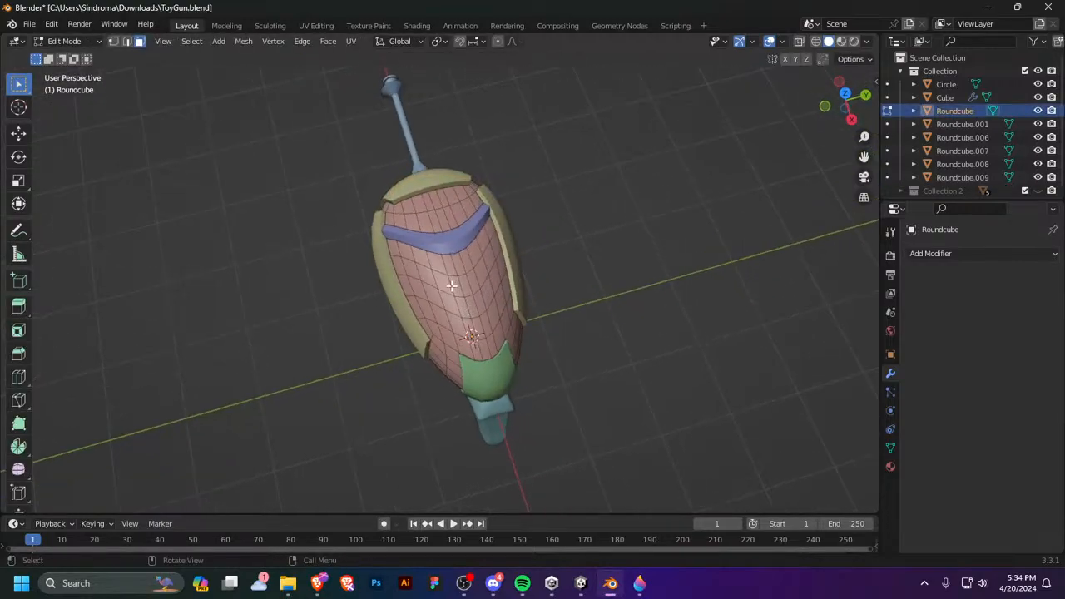
pyautogui.moveTo(450, 285); pyautogui.dragTo(493, 331)
pyautogui.moveTo(498, 330); pyautogui.dragTo(542, 209, button='middle')
pyautogui.keyDown('shift'); pyautogui.click(489, 325); pyautogui.keyUp('shift')
pyautogui.hotkey('shift', 'd')
pyautogui.rightClick(618, 228)
pyautogui.press('p')
pyautogui.click(618, 227)
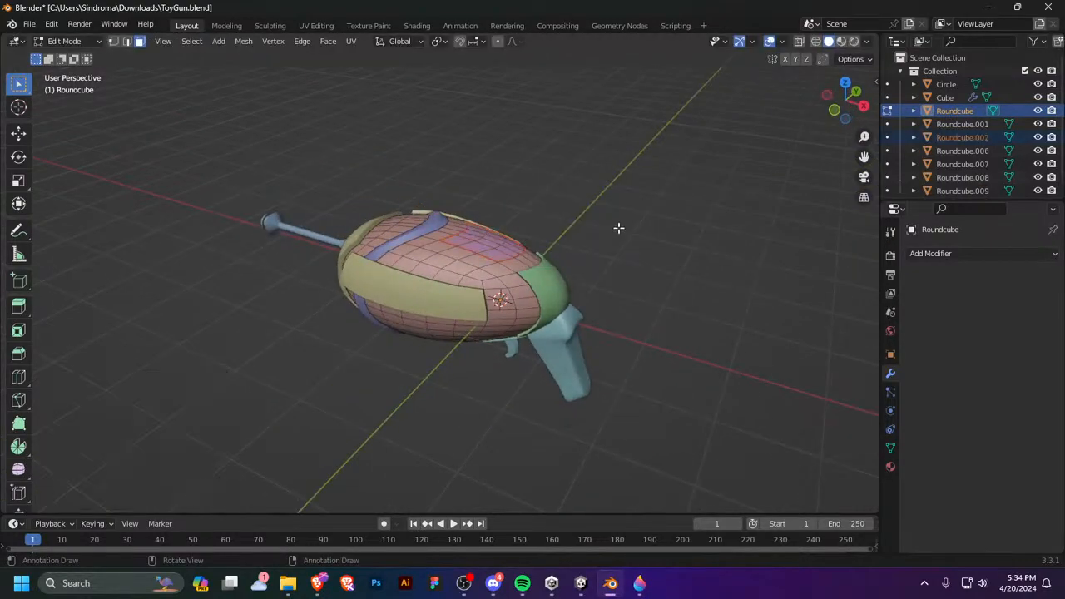
# Step: Open the separated patch for editing and try sliding its front row of vertices along the surface
pyautogui.moveTo(618, 228); pyautogui.dragTo(444, 285, button='middle')
pyautogui.press('Tab')
pyautogui.click(448, 282)
pyautogui.moveTo(604, 327); pyautogui.dragTo(444, 291, button='middle')
pyautogui.press('Tab')
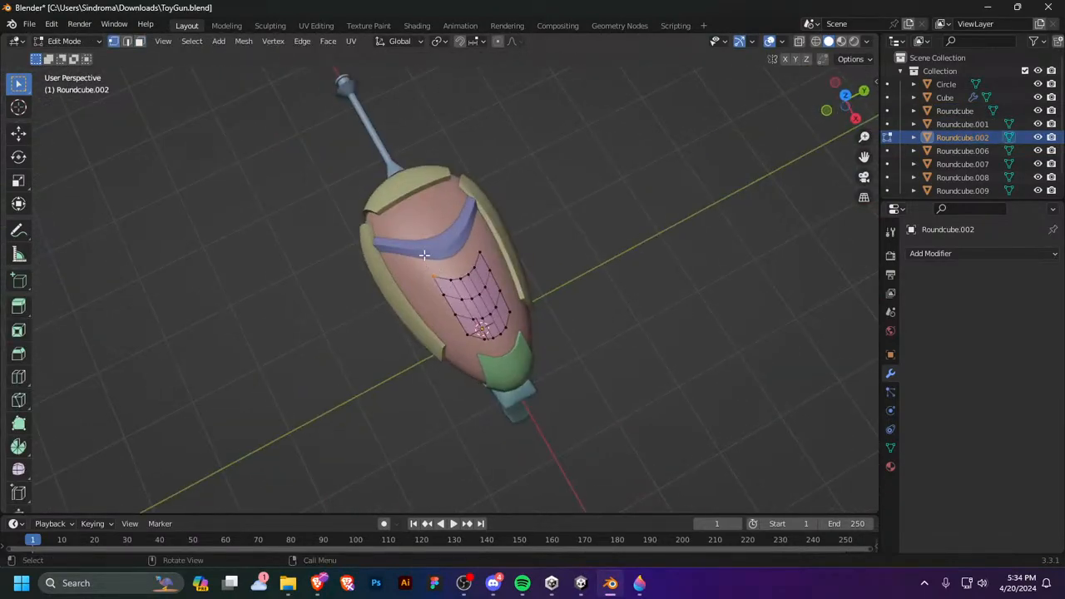
pyautogui.moveTo(418, 247); pyautogui.dragTo(487, 277)
pyautogui.moveTo(486, 277); pyautogui.dragTo(549, 242, button='middle')
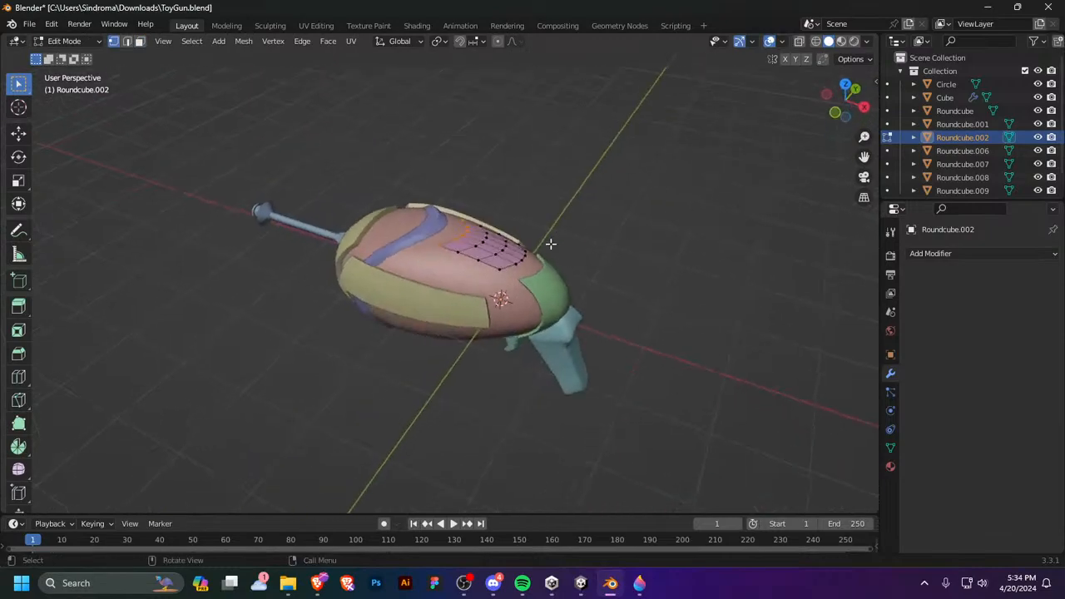
pyautogui.press('g')
pyautogui.press('g')
pyautogui.click(553, 243)
pyautogui.hotkey('shift', 'v')
pyautogui.click(455, 256)
# Step: Set snapping to Face Project and edge-slide the patch's front vertex row backward by a factor of 0.497
pyautogui.click(479, 41)
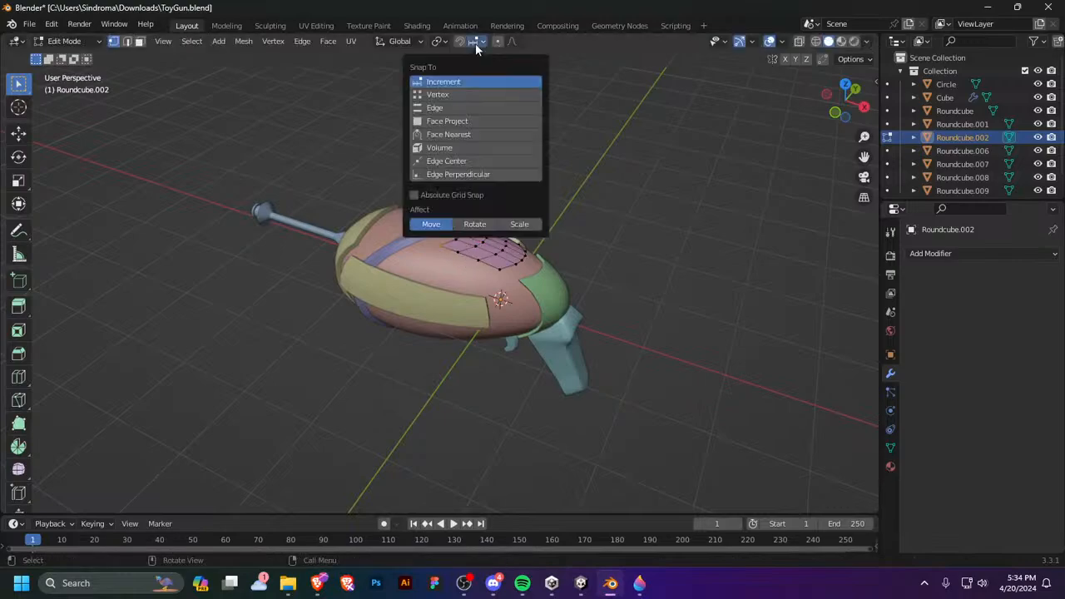
pyautogui.click(445, 121)
pyautogui.moveTo(615, 238); pyautogui.dragTo(449, 263, button='middle')
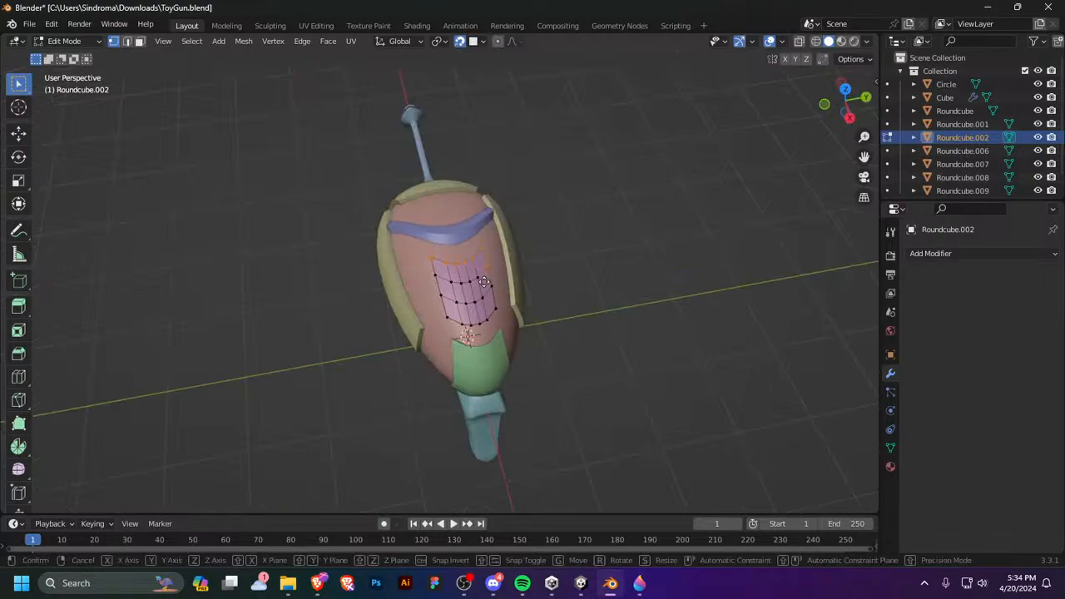
pyautogui.press('g')
pyautogui.press('g')
pyautogui.click(474, 260)
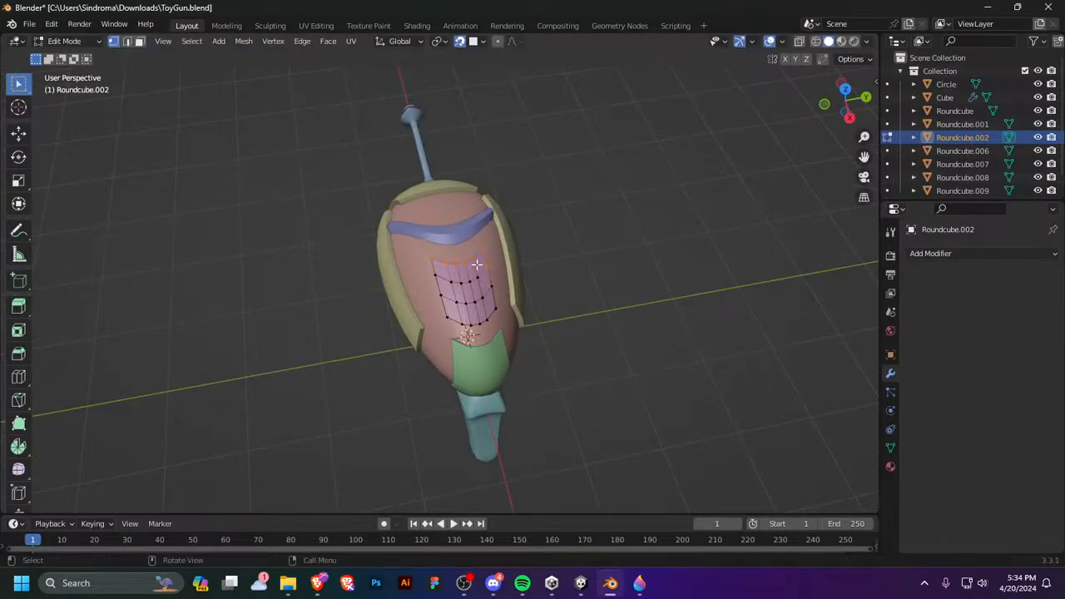
pyautogui.press('g')
pyautogui.press('g')
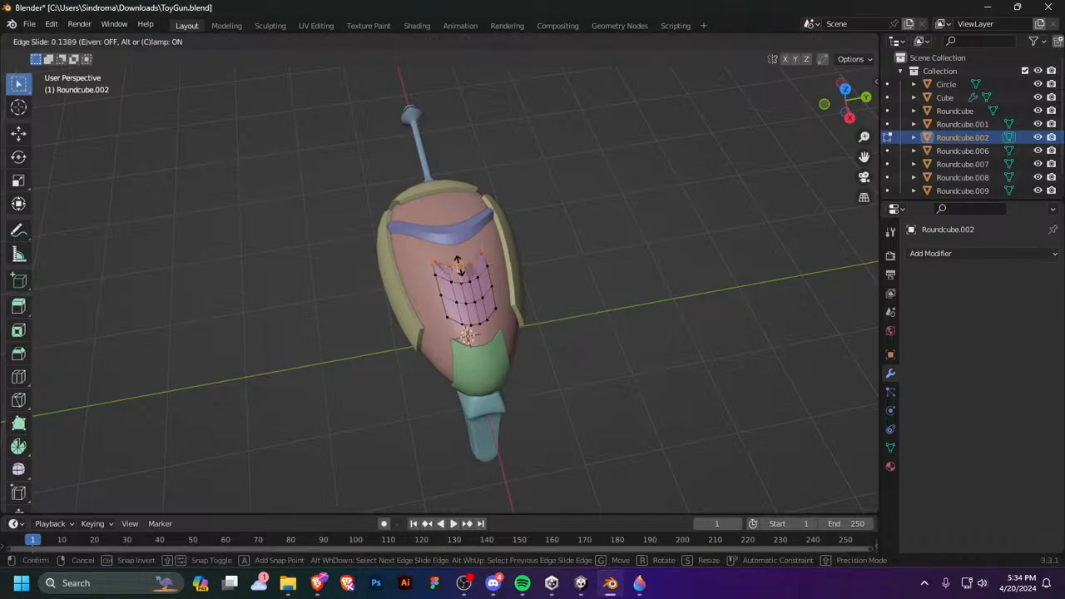
pyautogui.click(460, 268)
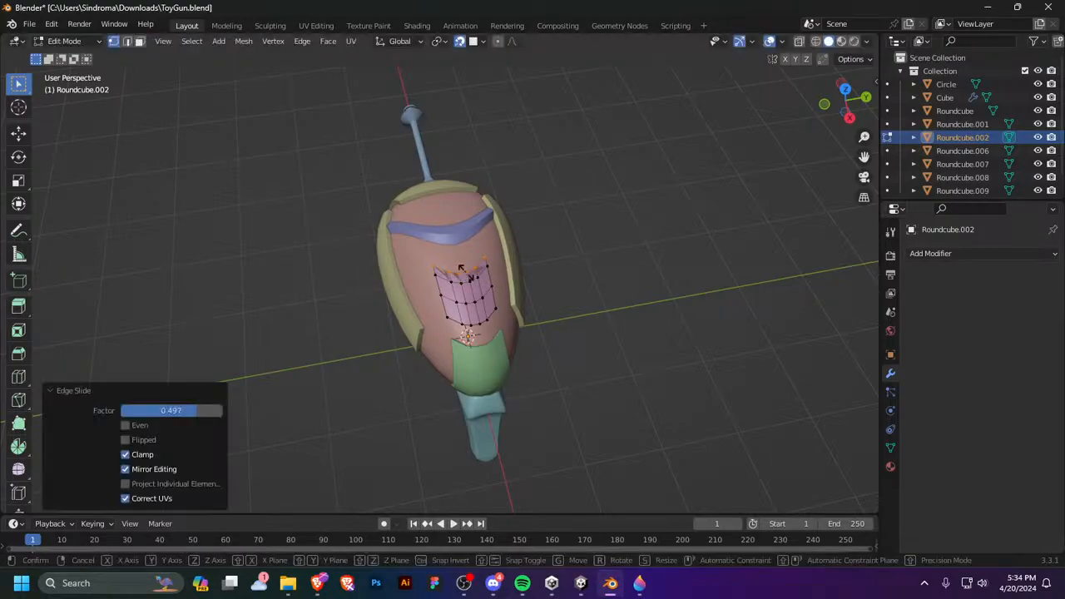
# Step: Straighten the patch's front vertex row by scaling it to 0 along X, and adjust its height along Z
pyautogui.press('s')
pyautogui.press('x')
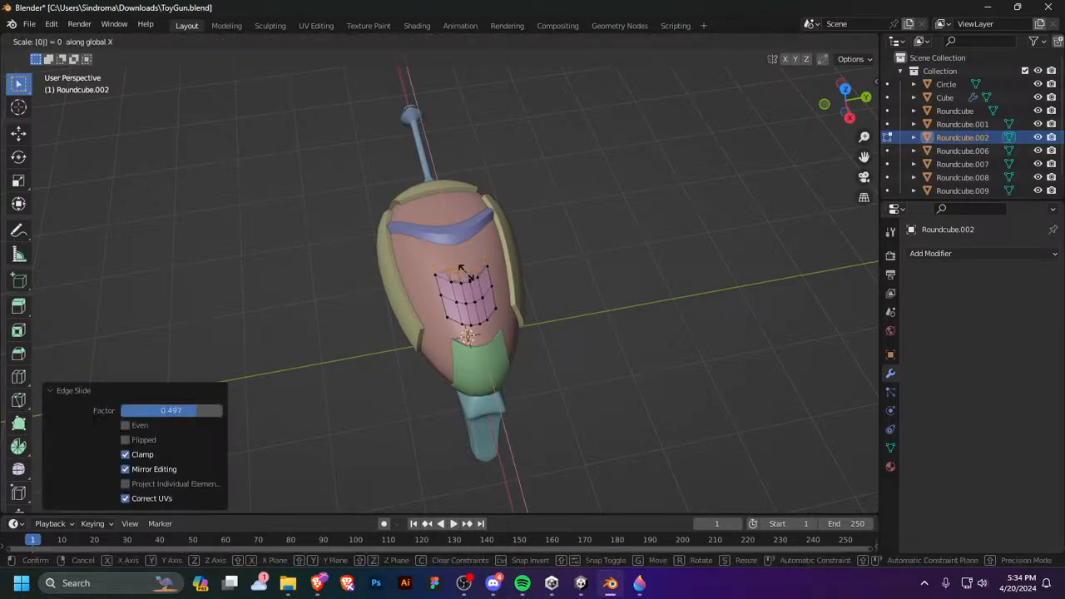
pyautogui.press('Return')
pyautogui.moveTo(517, 281); pyautogui.dragTo(521, 255, button='middle')
pyautogui.press('g')
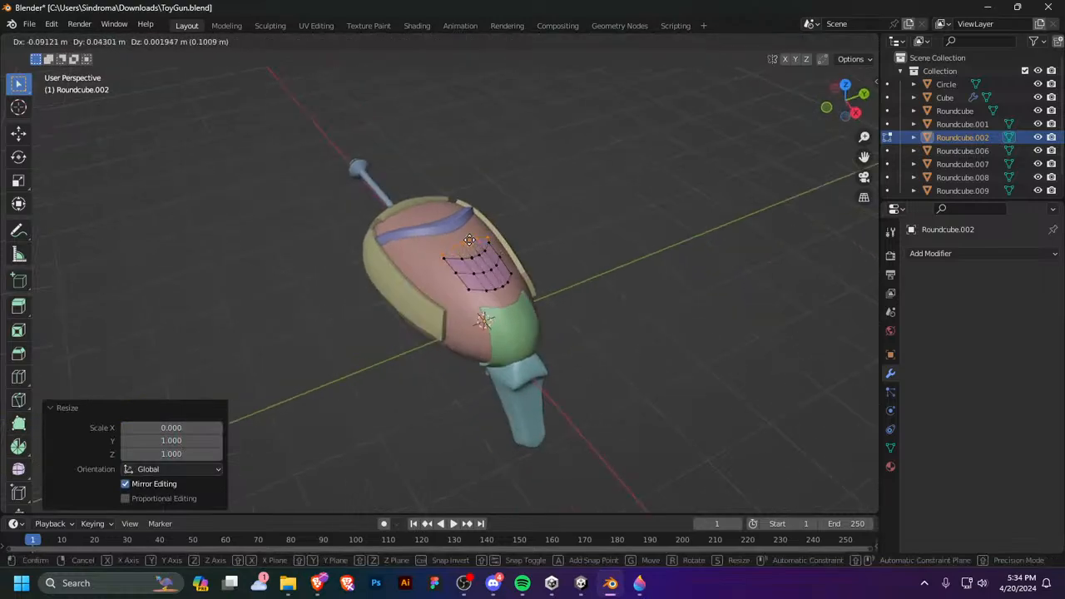
pyautogui.press('z')
pyautogui.click(467, 235)
# Step: Straighten the patch's rear vertex row by scaling it to 0 along X, and raise it about 0.03 m along Z
pyautogui.moveTo(467, 235); pyautogui.dragTo(528, 297, button='middle')
pyautogui.press('b')
pyautogui.press('Escape')
pyautogui.press('s')
pyautogui.press('x')
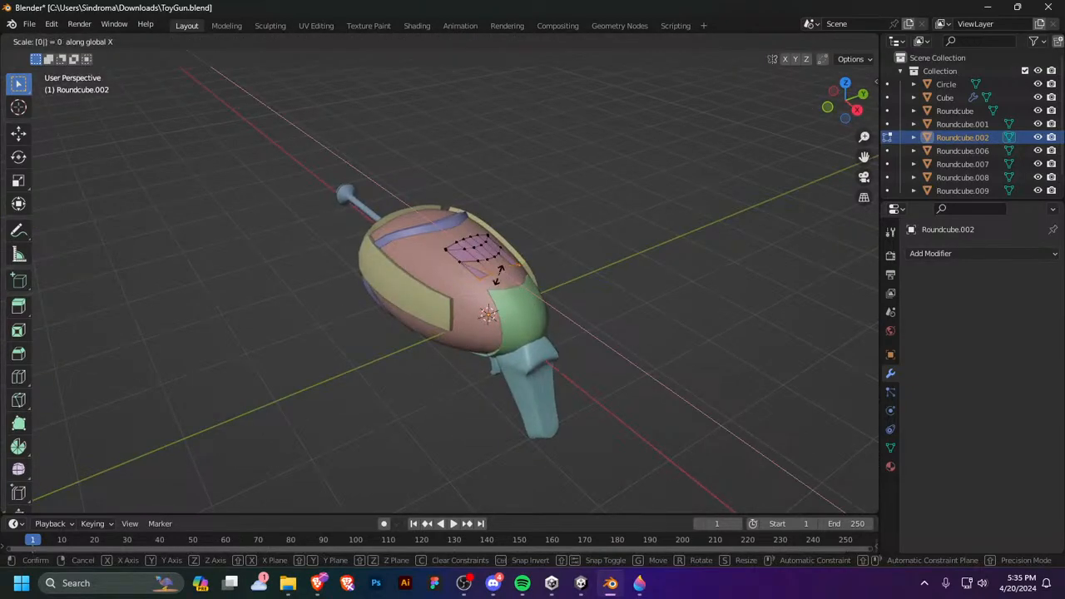
pyautogui.press('Return')
pyautogui.press('g')
pyautogui.press('z')
pyautogui.click(510, 280)
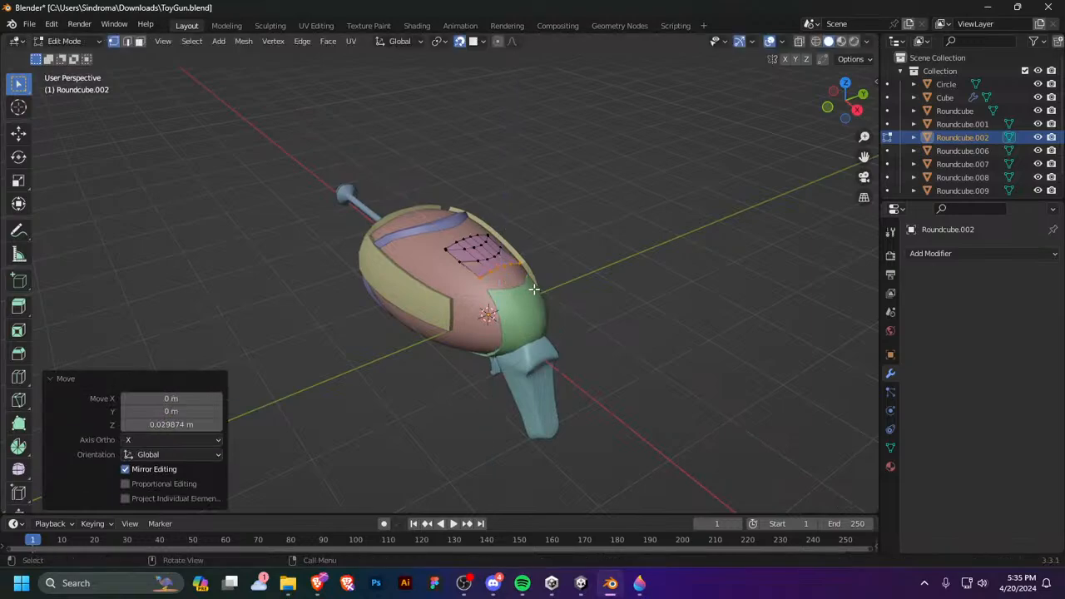
# Step: Lower the patch's two rear corner vertices by about 0.0135 m along Z
pyautogui.moveTo(509, 280); pyautogui.dragTo(586, 236, button='middle')
pyautogui.scroll(3, 519, 239)
pyautogui.press('g')
pyautogui.press('z')
pyautogui.rightClick(570, 247)
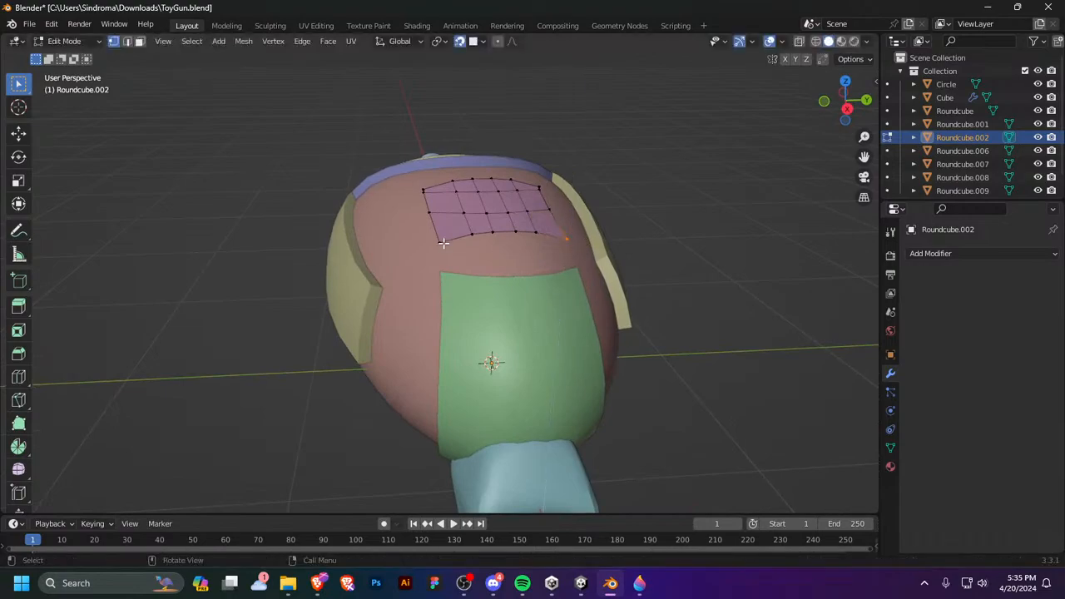
pyautogui.keyDown('shift'); pyautogui.click(441, 243); pyautogui.keyUp('shift')
pyautogui.moveTo(532, 256); pyautogui.dragTo(562, 246, button='middle')
pyautogui.press('g')
pyautogui.press('z')
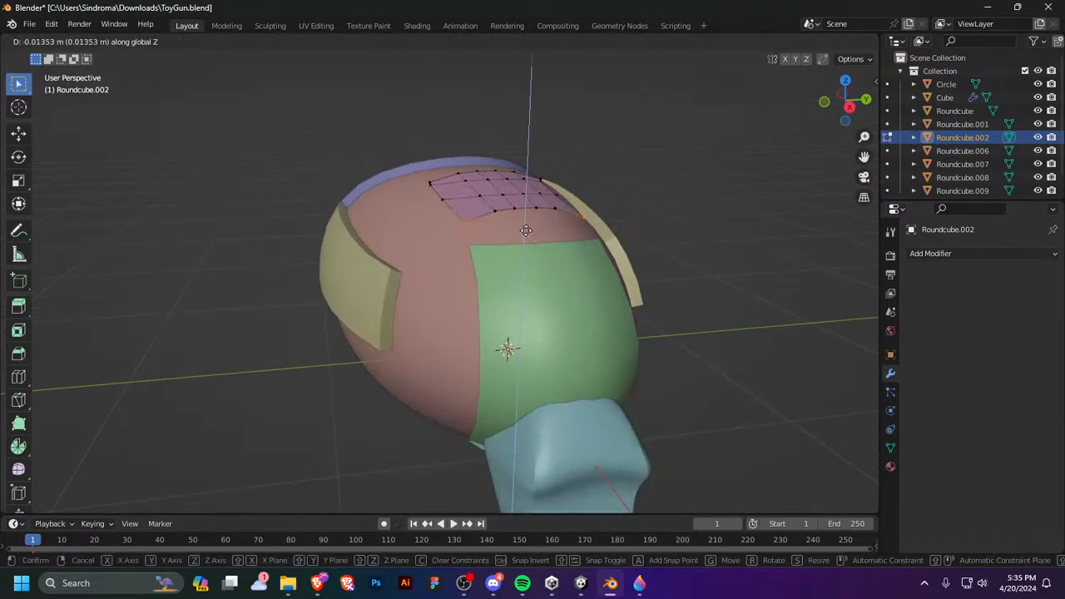
pyautogui.click(528, 236)
# Step: Try raising the two rear corner vertices along Z, and undo all the reshaping of the patch
pyautogui.moveTo(527, 235); pyautogui.dragTo(533, 226, button='middle')
pyautogui.press('g')
pyautogui.press('z')
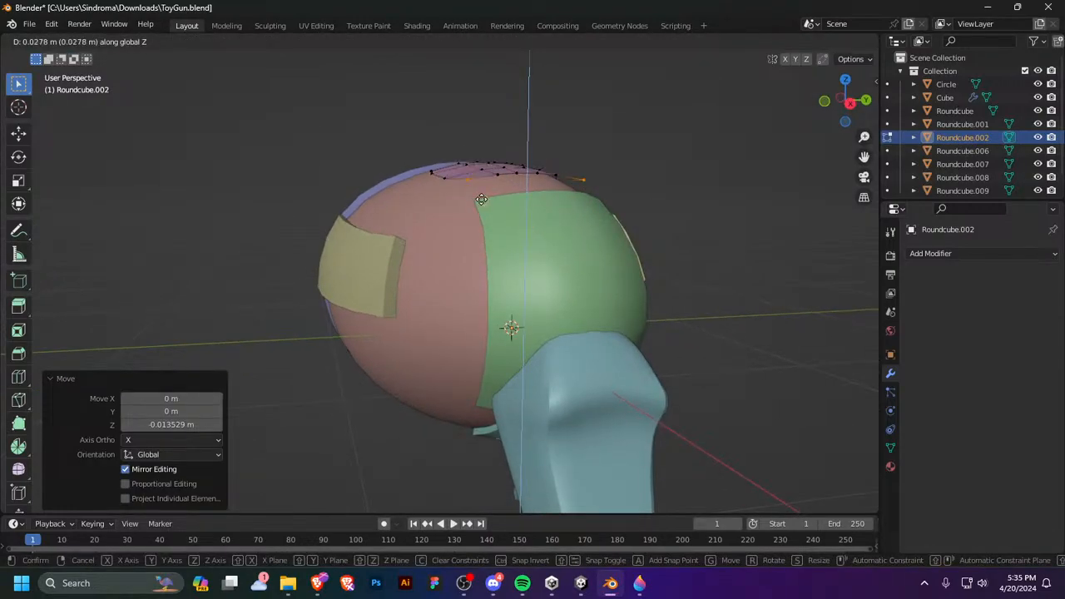
pyautogui.click(460, 195)
pyautogui.moveTo(460, 195); pyautogui.dragTo(500, 340, button='middle')
pyautogui.hotkey('ctrl', 'z')
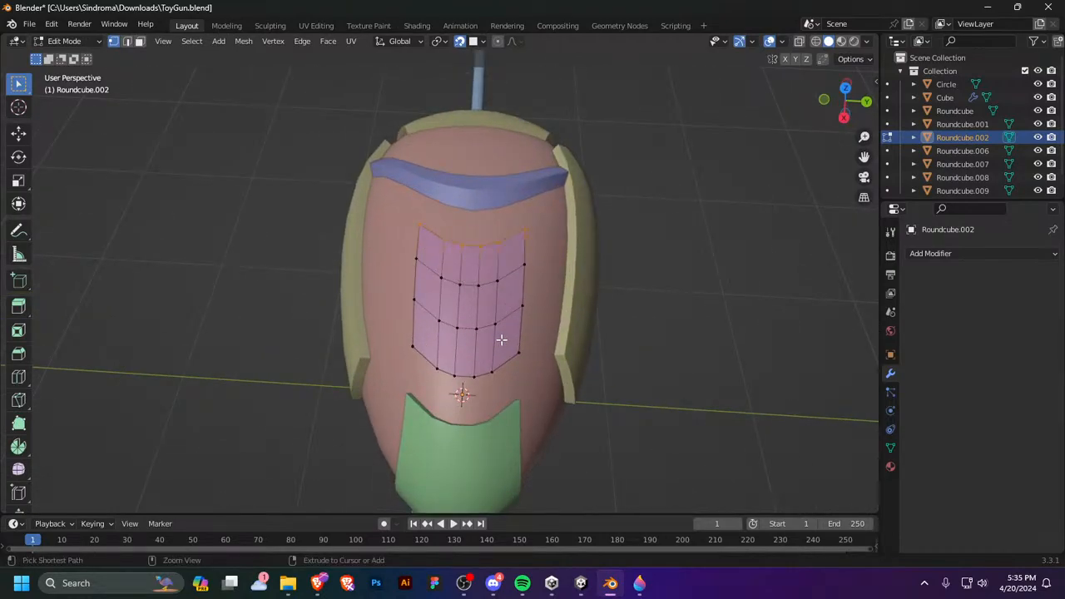
pyautogui.hotkey('ctrl', 'z')
pyautogui.press('Tab')
pyautogui.keyDown('shift'); pyautogui.click(500, 343); pyautogui.keyUp('shift')
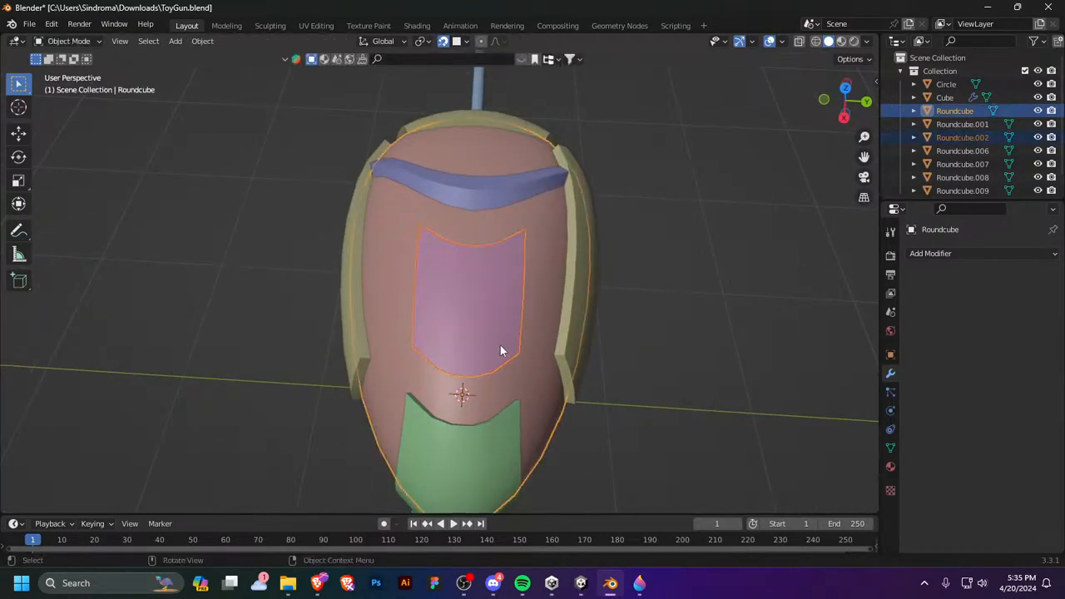
pyautogui.moveTo(500, 343); pyautogui.dragTo(516, 313, button='middle')
pyautogui.press('Tab')
pyautogui.press('Tab')
pyautogui.click(450, 254)
pyautogui.press('Tab')
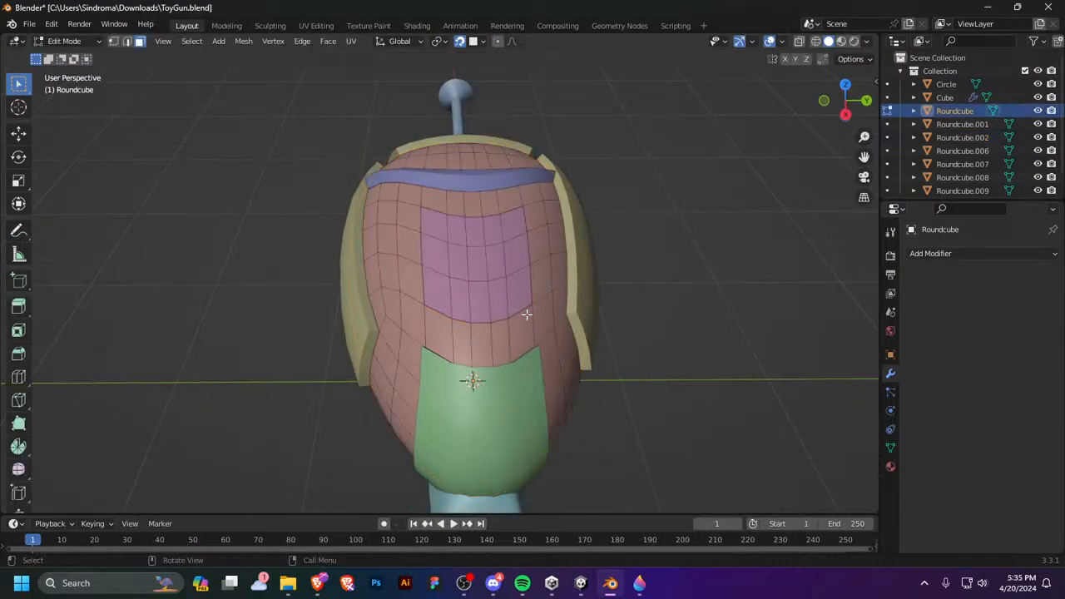
pyautogui.press('Tab')
# Step: Select all faces of the purple patch and inset them by about 0.098 m
pyautogui.click(516, 324)
pyautogui.press('Tab')
pyautogui.moveTo(457, 243); pyautogui.dragTo(521, 290)
pyautogui.moveTo(509, 290); pyautogui.dragTo(509, 290)
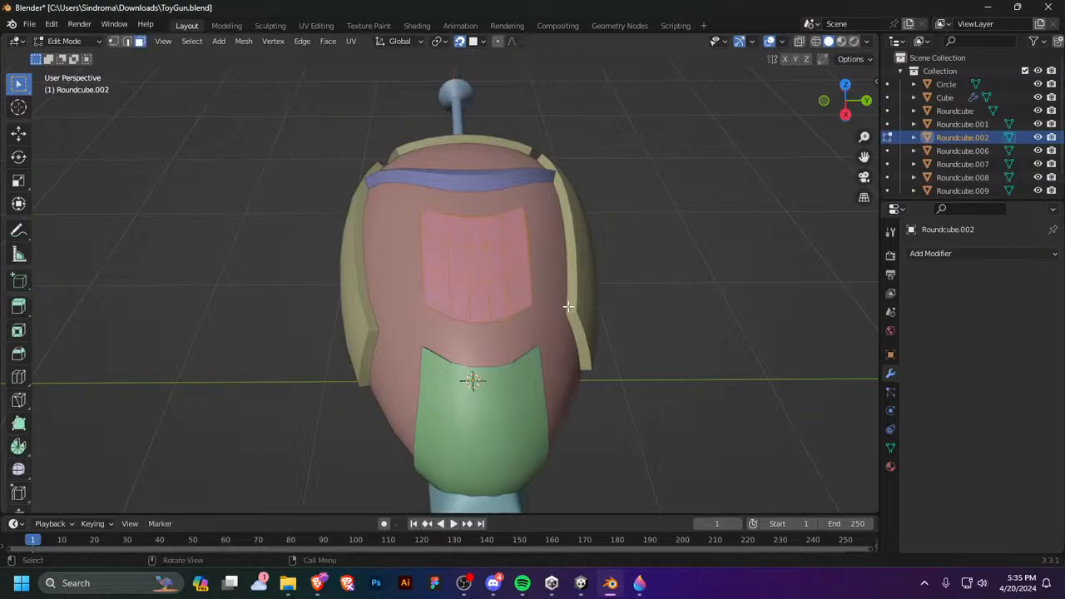
pyautogui.press('i')
pyautogui.click(554, 297)
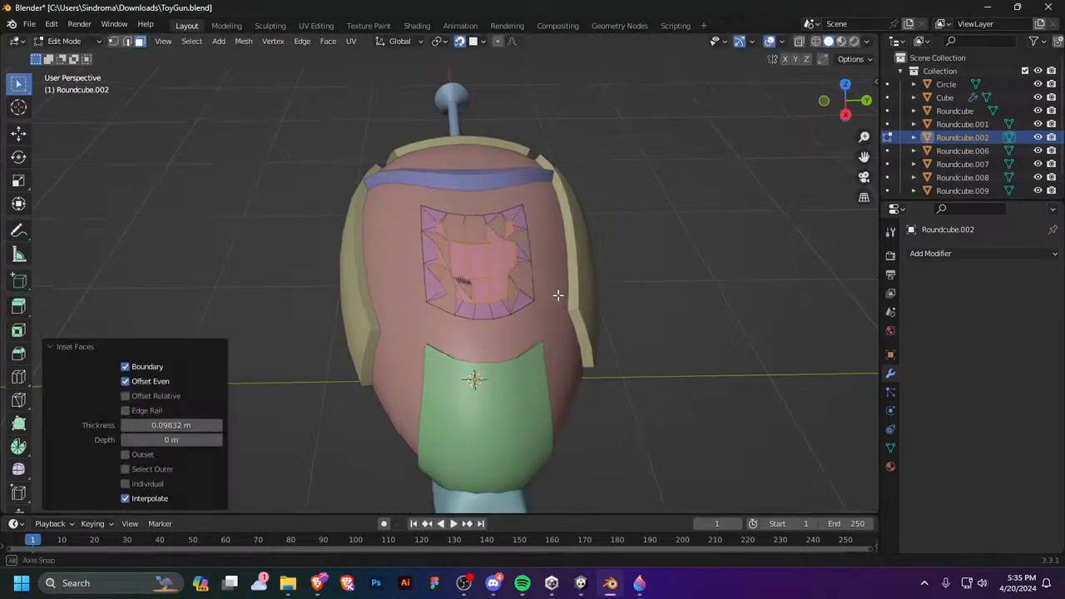
# Step: Turn snapping off and raise the inset faces about 0.0154 m along Z
pyautogui.hotkey('ctrl', 'Tab')
pyautogui.press('g')
pyautogui.press('z')
pyautogui.rightClick(561, 267)
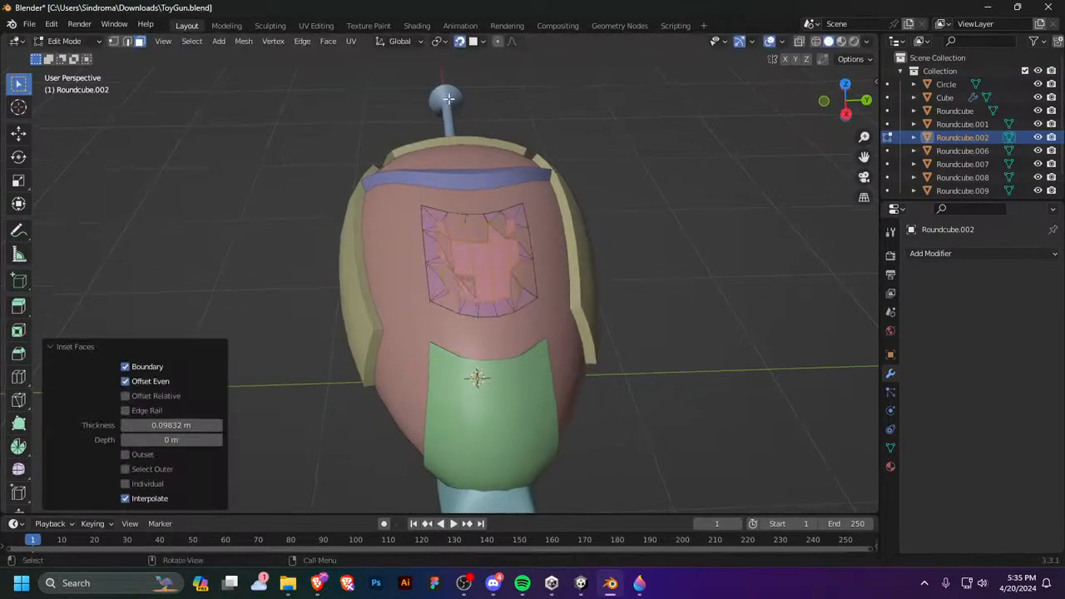
pyautogui.click(459, 41)
pyautogui.press('g')
pyautogui.press('z')
pyautogui.click(510, 181)
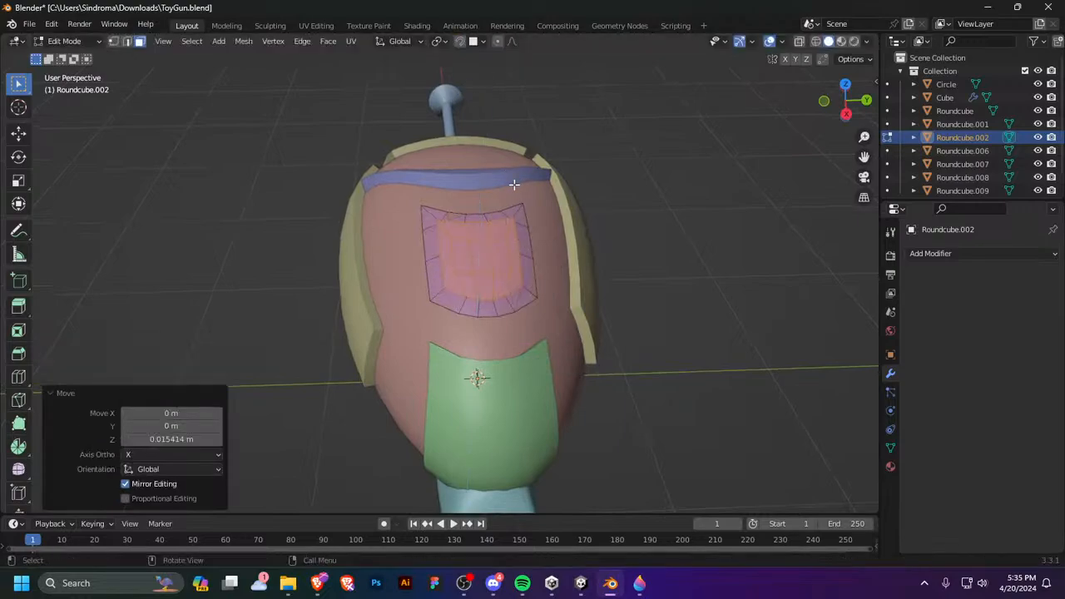
# Step: Delete the patch's inner inset faces and shape the edge loop around the opening into a circle with LoopTools
pyautogui.press('x')
pyautogui.click(494, 263)
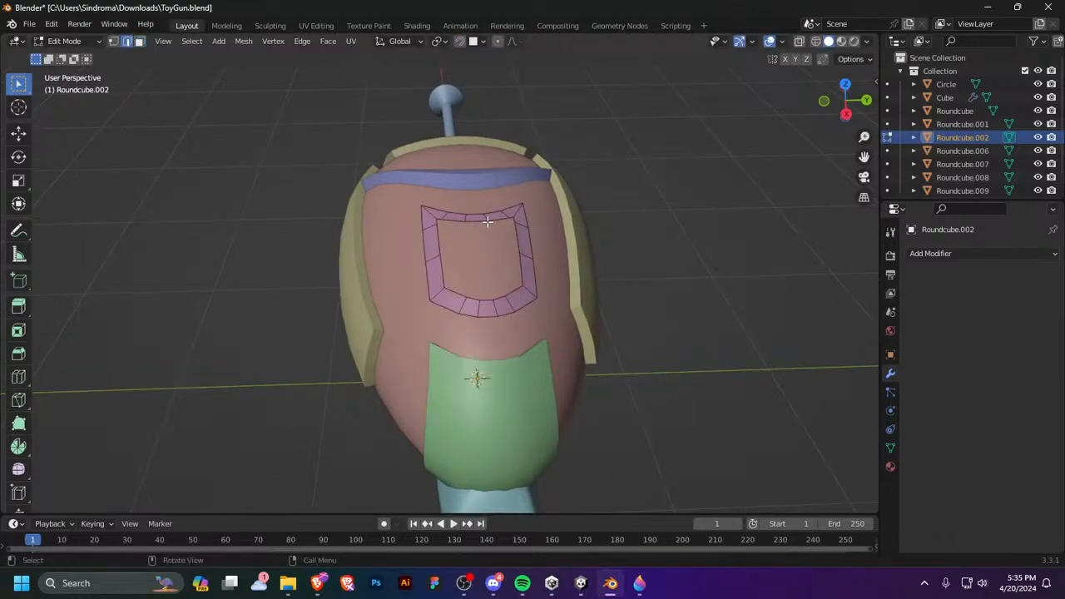
pyautogui.rightClick(510, 208)
pyautogui.moveTo(503, 125)
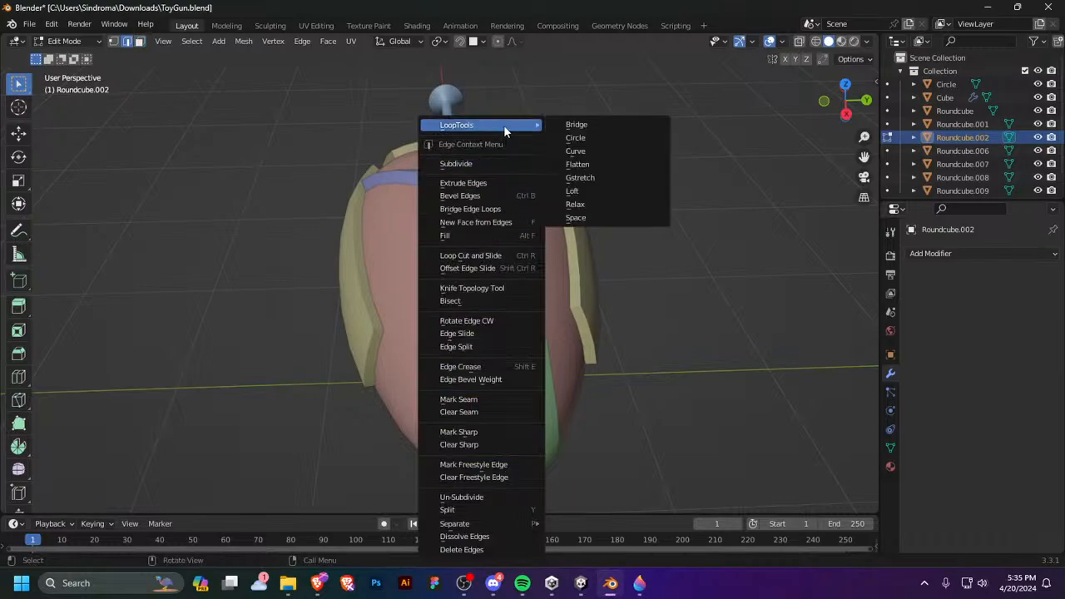
pyautogui.click(591, 138)
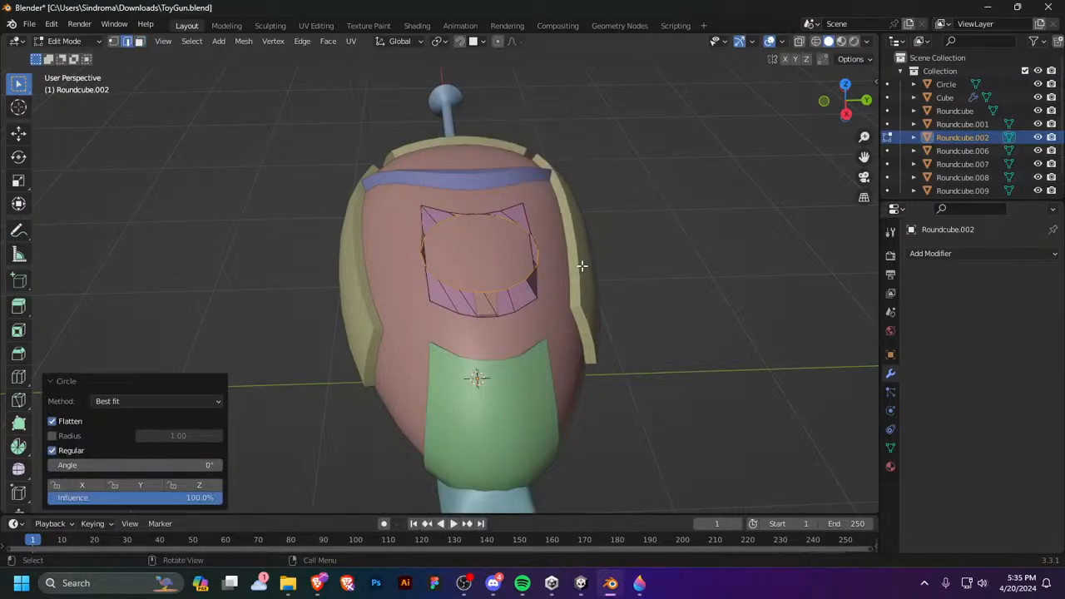
# Step: Scale the opening's circular edge loop to about 0.69 along Y and raise it about 0.032 m along Z
pyautogui.moveTo(581, 265); pyautogui.dragTo(590, 278, button='middle')
pyautogui.press('s')
pyautogui.press('y')
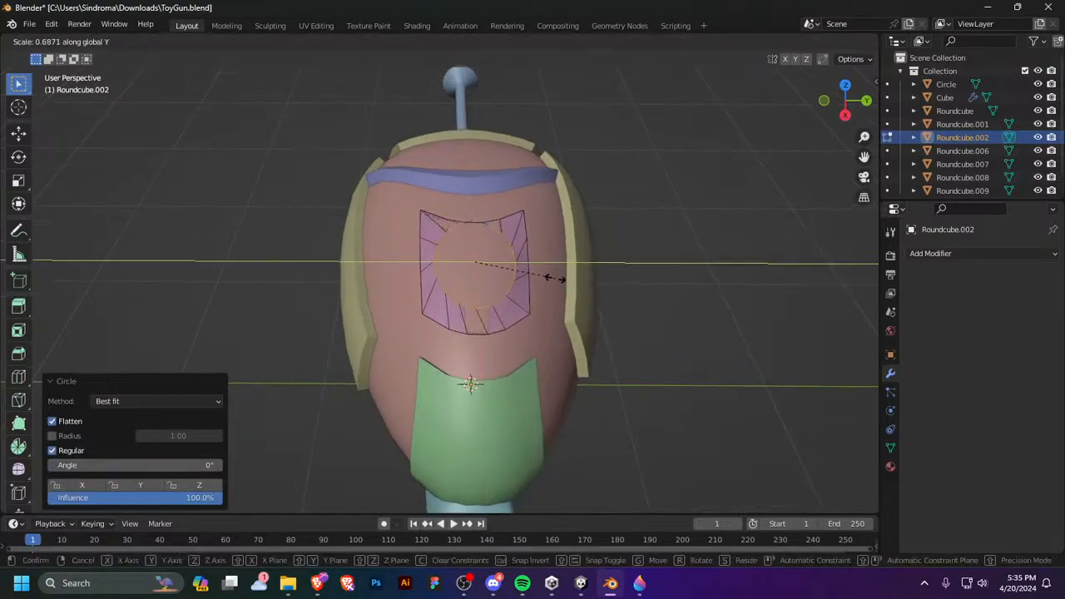
pyautogui.click(556, 277)
pyautogui.press('g')
pyautogui.press('z')
pyautogui.click(560, 284)
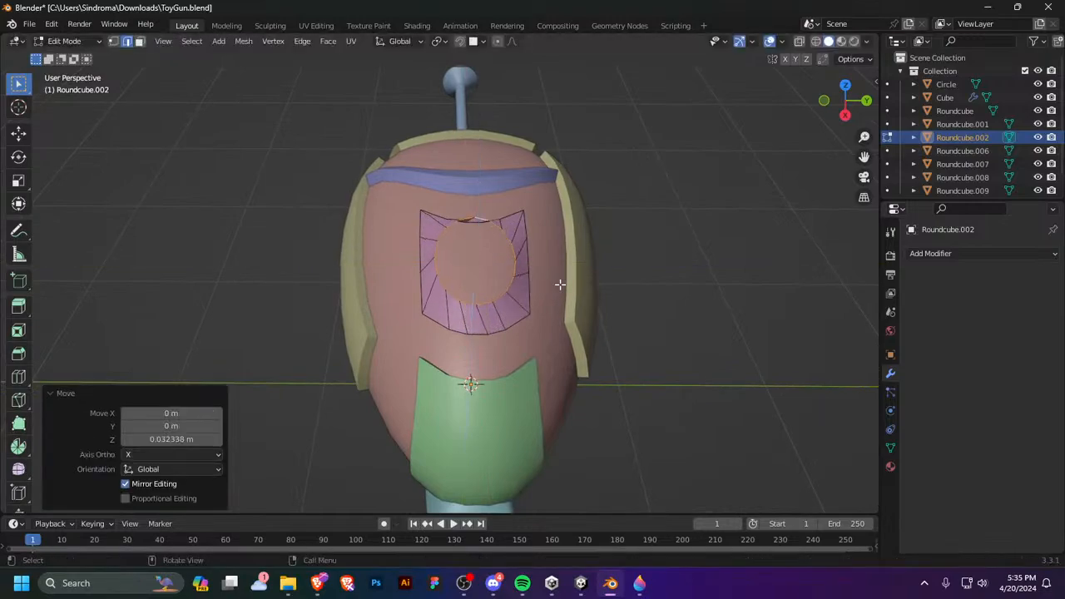
# Step: Move the opening's edge loop about 0.092 m along X
pyautogui.moveTo(560, 285); pyautogui.dragTo(580, 330, button='middle')
pyautogui.press('g')
pyautogui.press('y')
pyautogui.rightClick(579, 336)
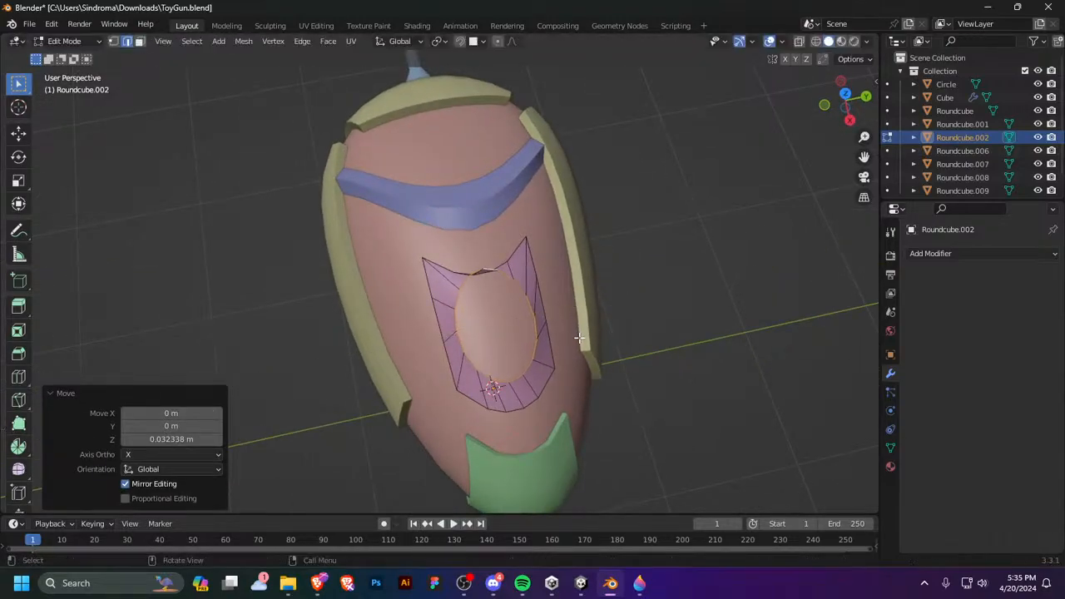
pyautogui.press('g')
pyautogui.press('y')
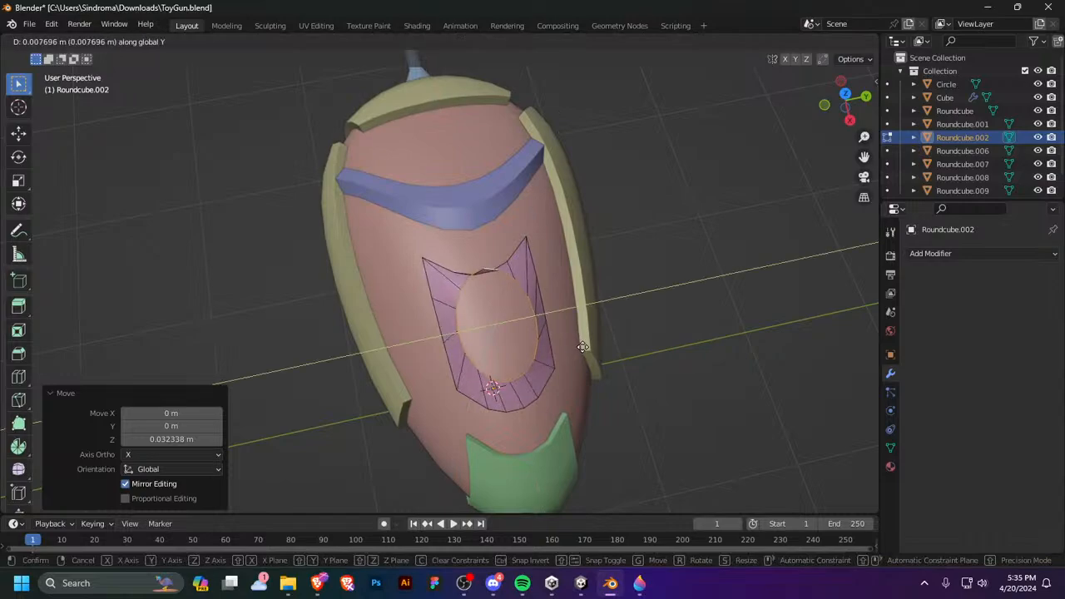
pyautogui.press('x')
pyautogui.click(582, 349)
pyautogui.moveTo(582, 349); pyautogui.dragTo(553, 355, button='middle')
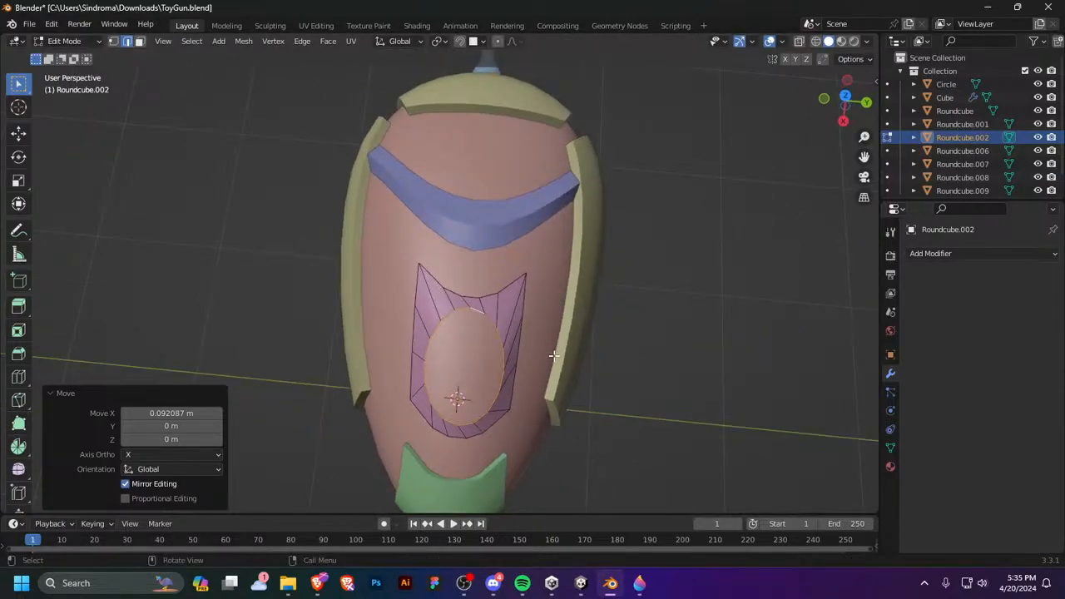
# Step: Try rotating the opening's loop, including by about -7.41° in the view, and undo all its reshaping back to the plain circle
pyautogui.press('r')
pyautogui.click(560, 339)
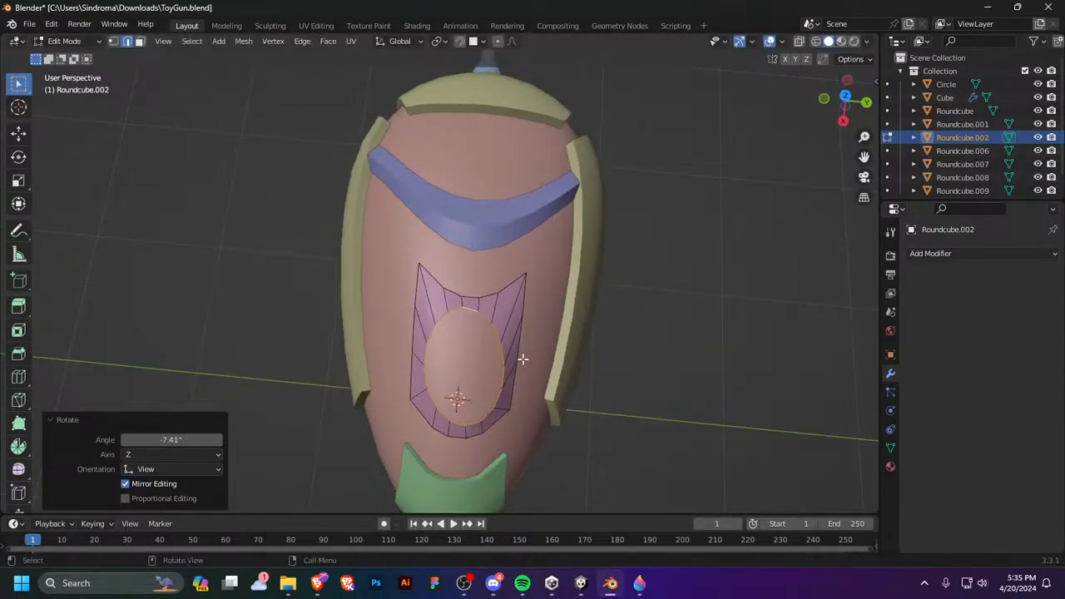
pyautogui.hotkey('ctrl', 'z')
pyautogui.press('r')
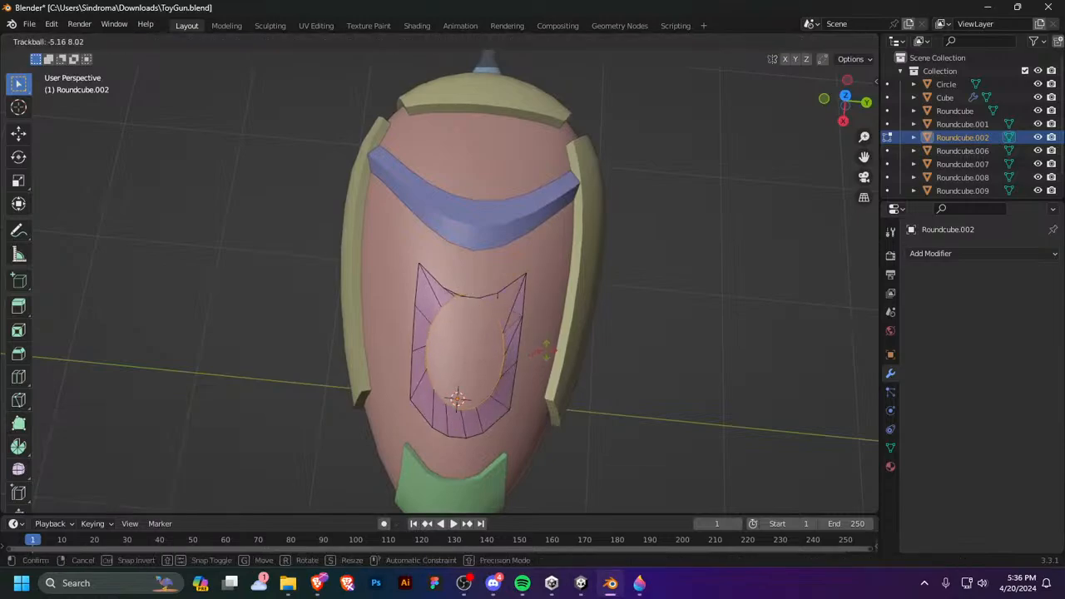
pyautogui.rightClick(568, 327)
pyautogui.press('r')
pyautogui.rightClick(578, 317)
pyautogui.hotkey('ctrl', 'z')
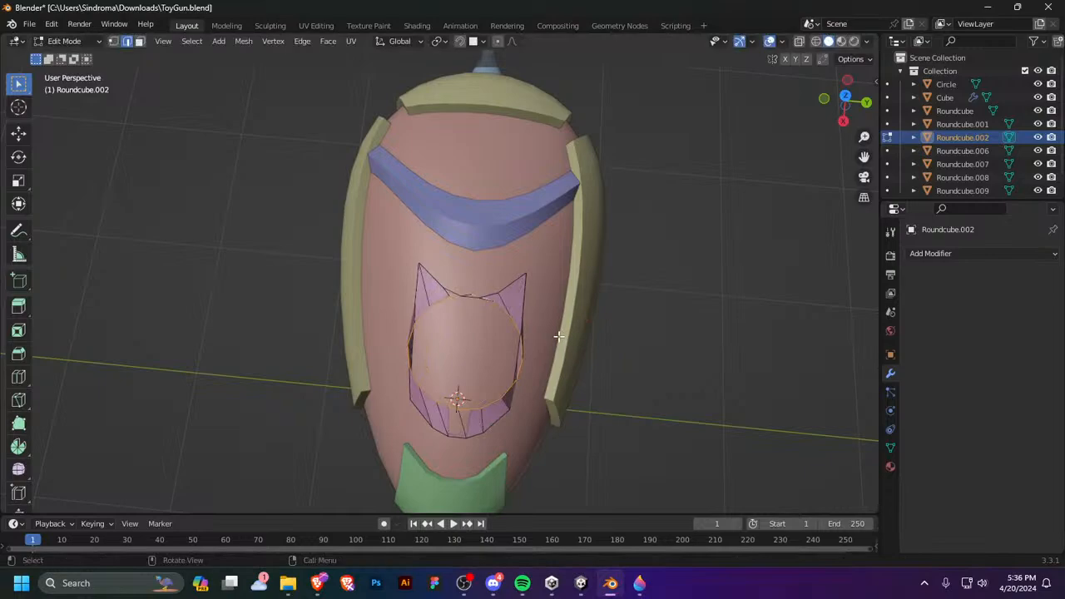
# Step: Rotate the circular opening loop about 12° around Z and scale it to 0.784
pyautogui.press('r')
pyautogui.press('z')
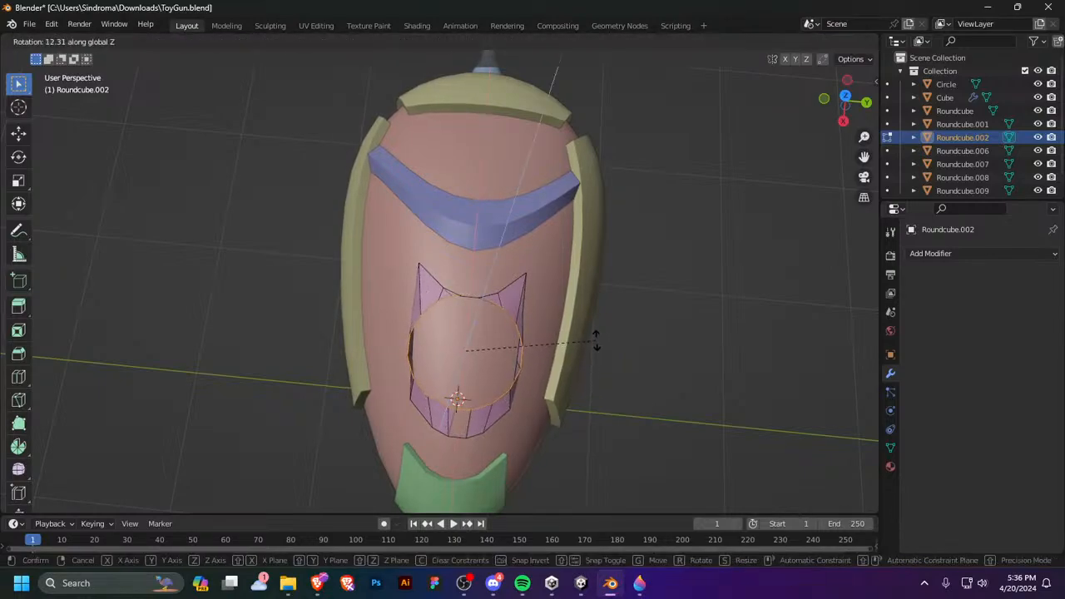
pyautogui.click(594, 343)
pyautogui.press('s')
pyautogui.click(574, 349)
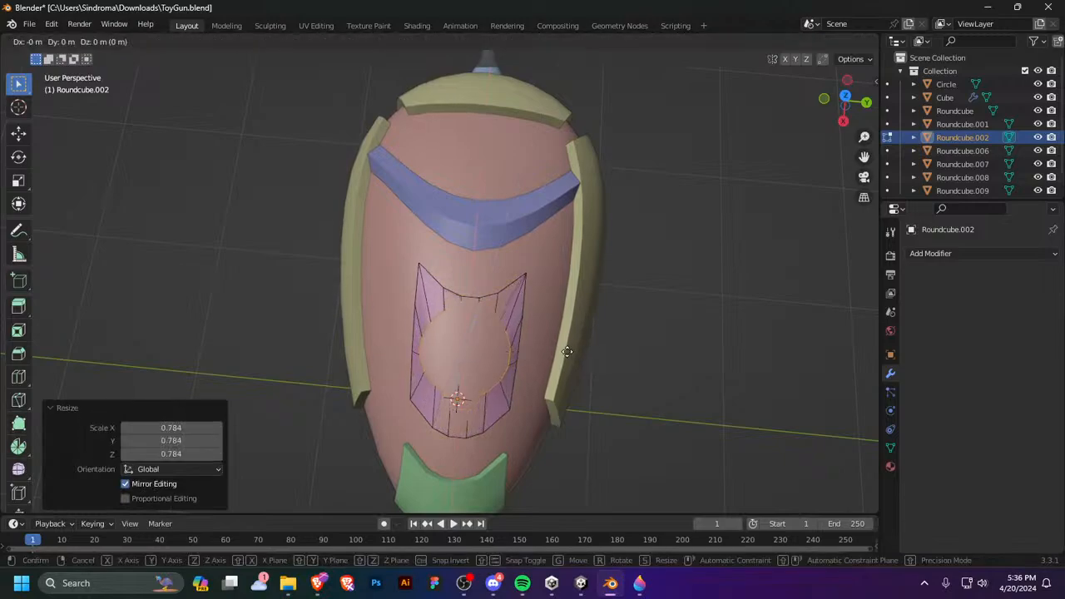
# Step: Reposition the circular loop above the patch along X and Z, finishing with a move of about -0.022 m along Z
pyautogui.press('g')
pyautogui.press('z')
pyautogui.click(566, 349)
pyautogui.moveTo(566, 349); pyautogui.dragTo(623, 230, button='middle')
pyautogui.press('g')
pyautogui.press('x')
pyautogui.click(414, 251)
pyautogui.press('g')
pyautogui.press('z')
pyautogui.click(599, 230)
# Step: Extrude the circular opening loop about 0.055 m upward along Z to form a short neck
pyautogui.press('g')
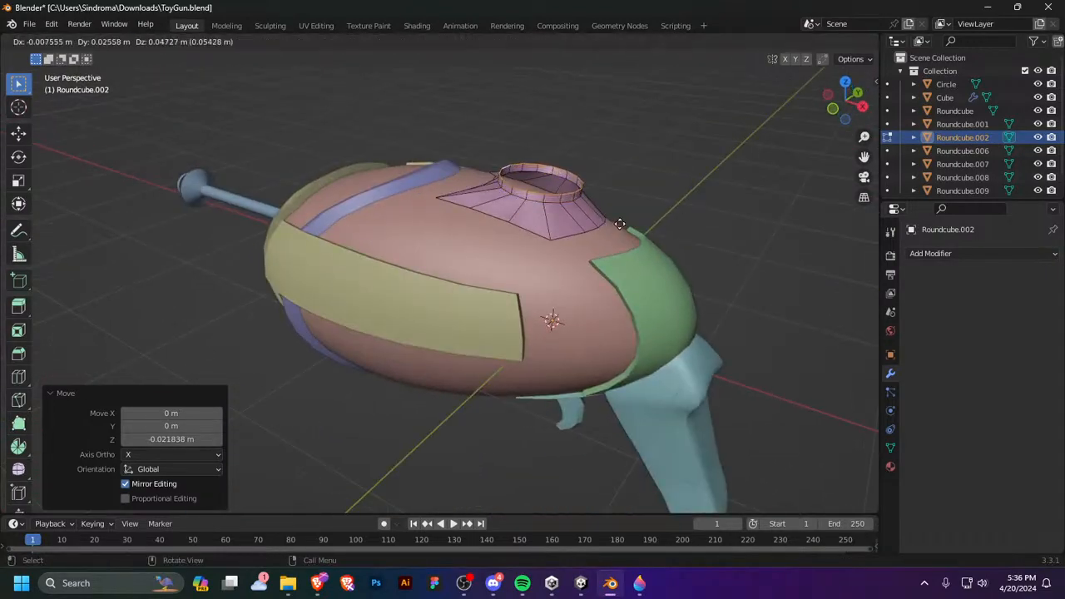
pyautogui.click(619, 224)
pyautogui.hotkey('ctrl', 'z')
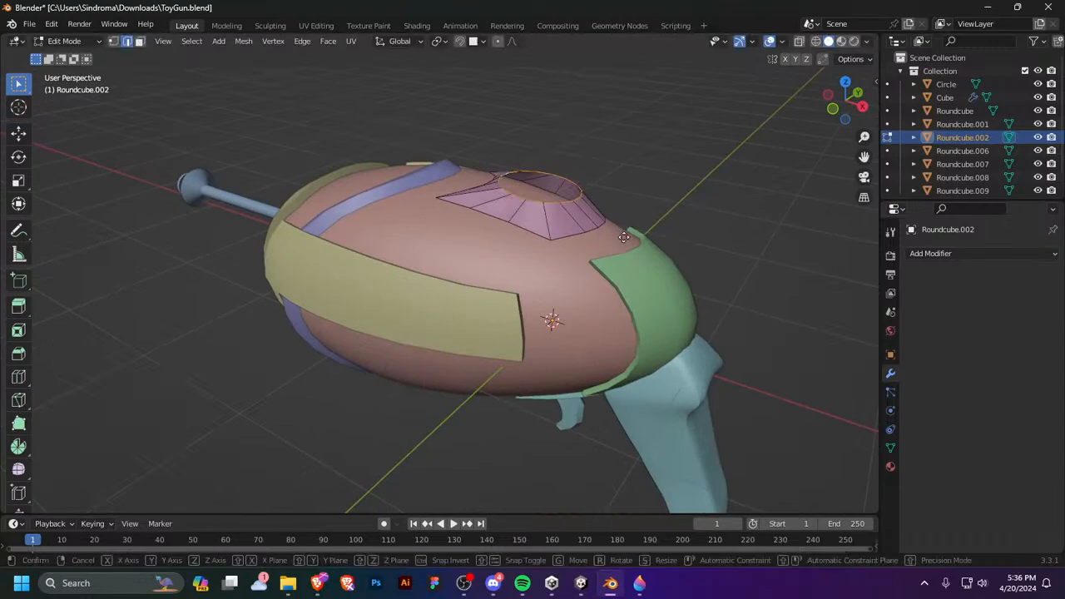
pyautogui.press('e')
pyautogui.press('z')
pyautogui.click(634, 216)
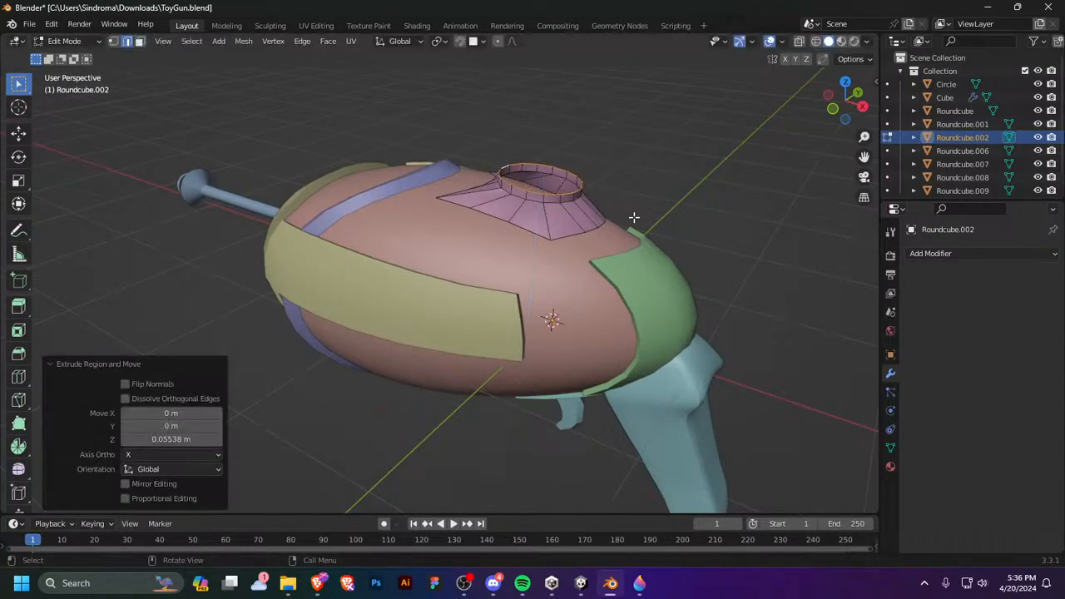
pyautogui.press('KP_1')
pyautogui.scroll(3, 568, 314)
pyautogui.press('r')
pyautogui.press('z')
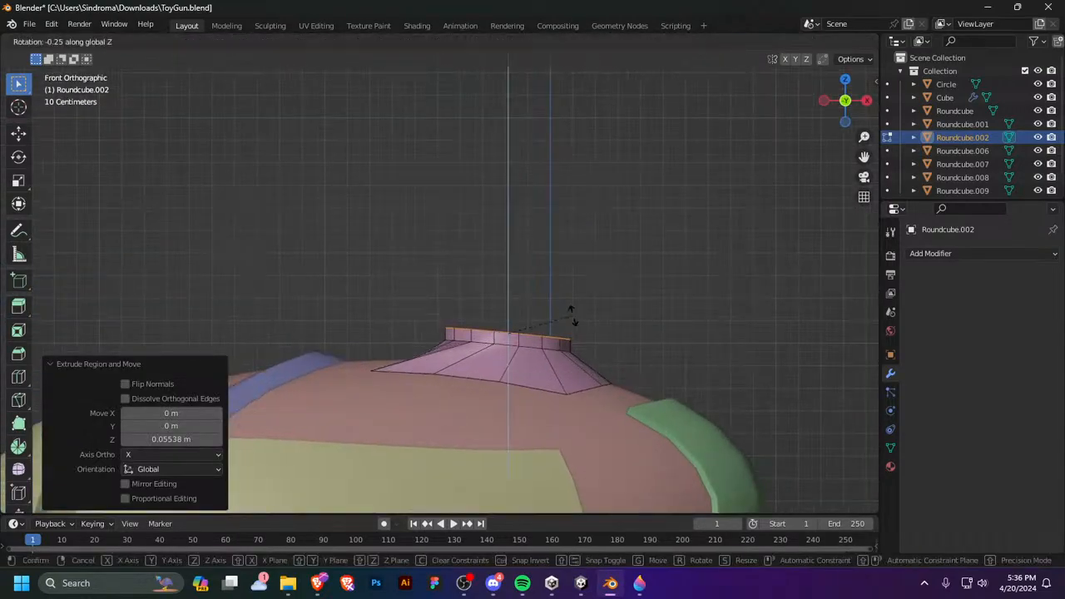
pyautogui.press('Return')
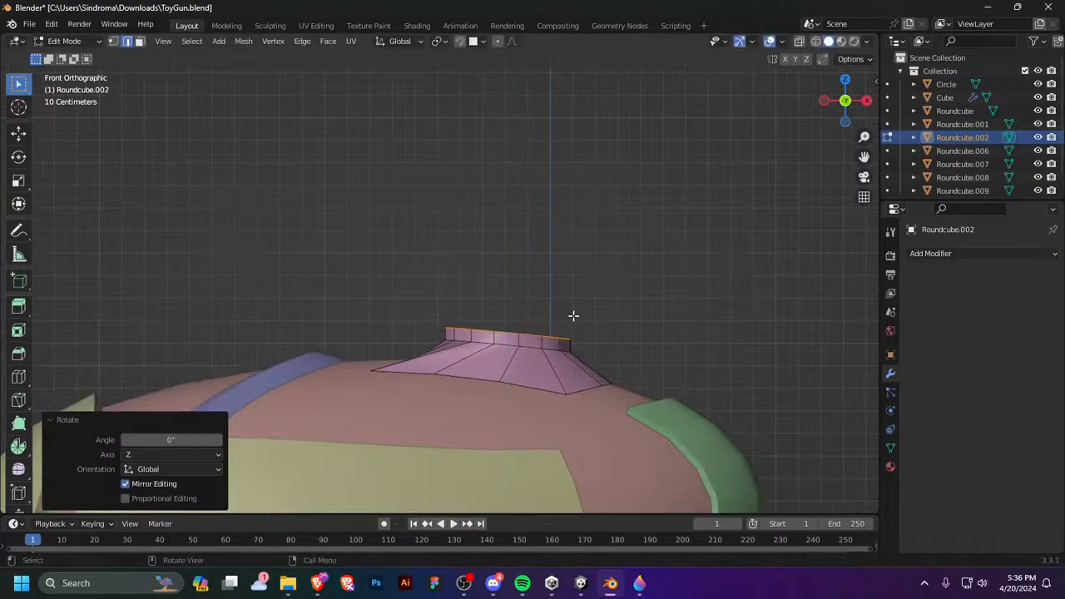
pyautogui.press('r')
pyautogui.press('z')
pyautogui.press('Escape')
# Step: Flatten the neck's top edge loop by scaling it to 0 along Z
pyautogui.press('s')
pyautogui.press('z')
pyautogui.press('0')
pyautogui.press('Return')
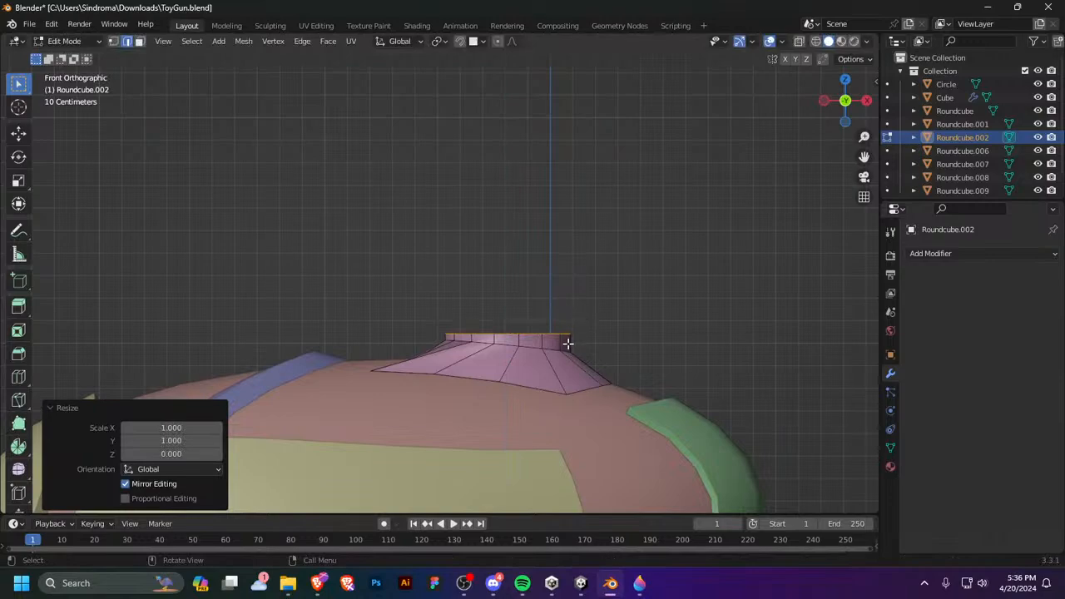
# Step: Extrude the neck's top loop outward into a flat flange and extrude the flange's outer edge upward along Z
pyautogui.press('s')
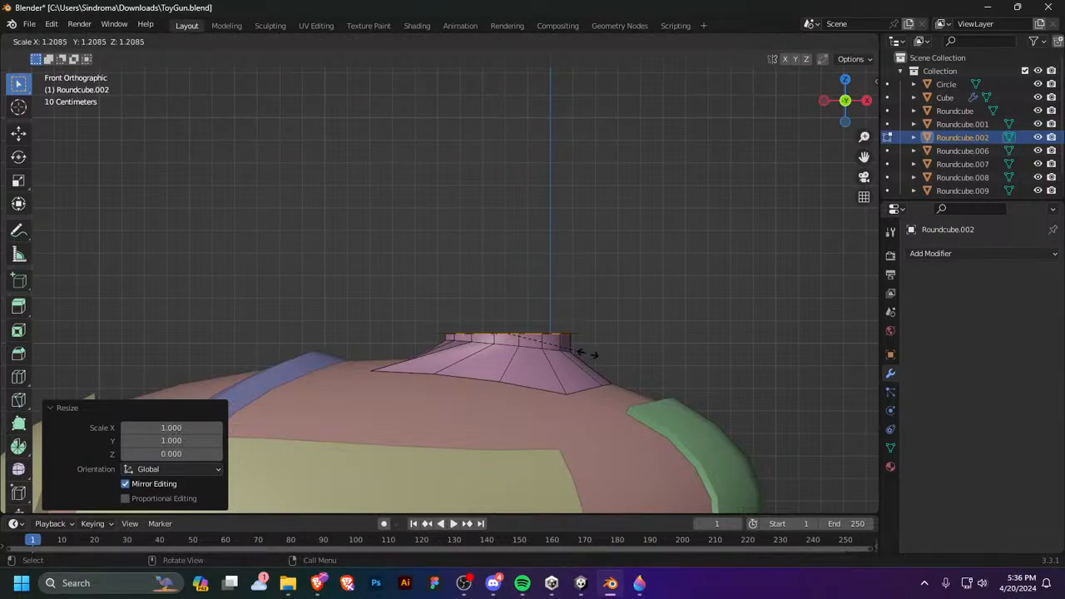
pyautogui.click(590, 355)
pyautogui.press('e')
pyautogui.press('s')
pyautogui.click(595, 352)
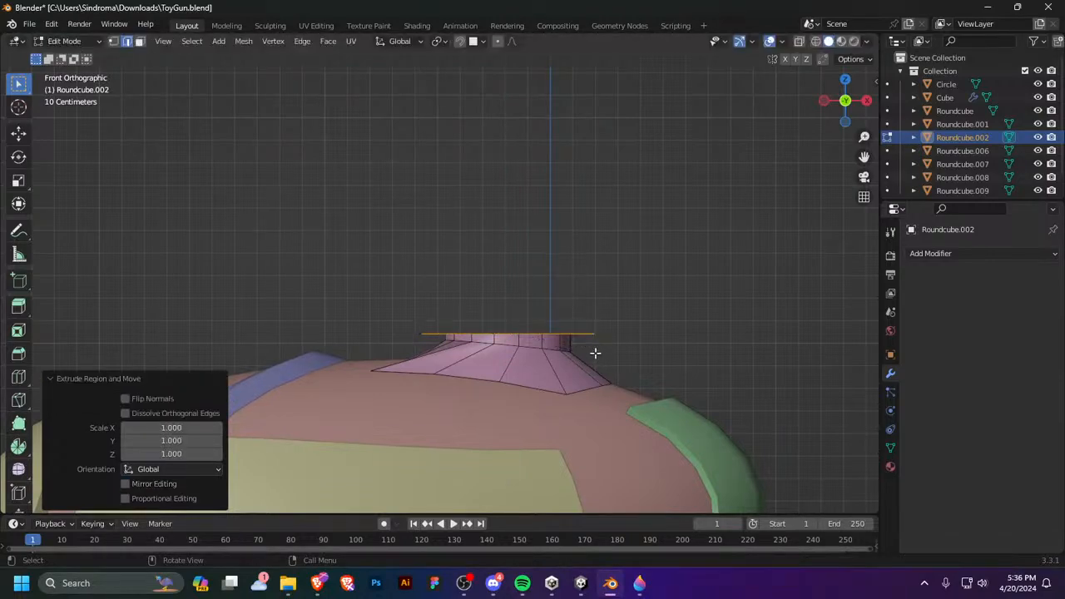
pyautogui.moveTo(595, 352); pyautogui.dragTo(593, 396, button='middle')
pyautogui.press('g')
pyautogui.press('z')
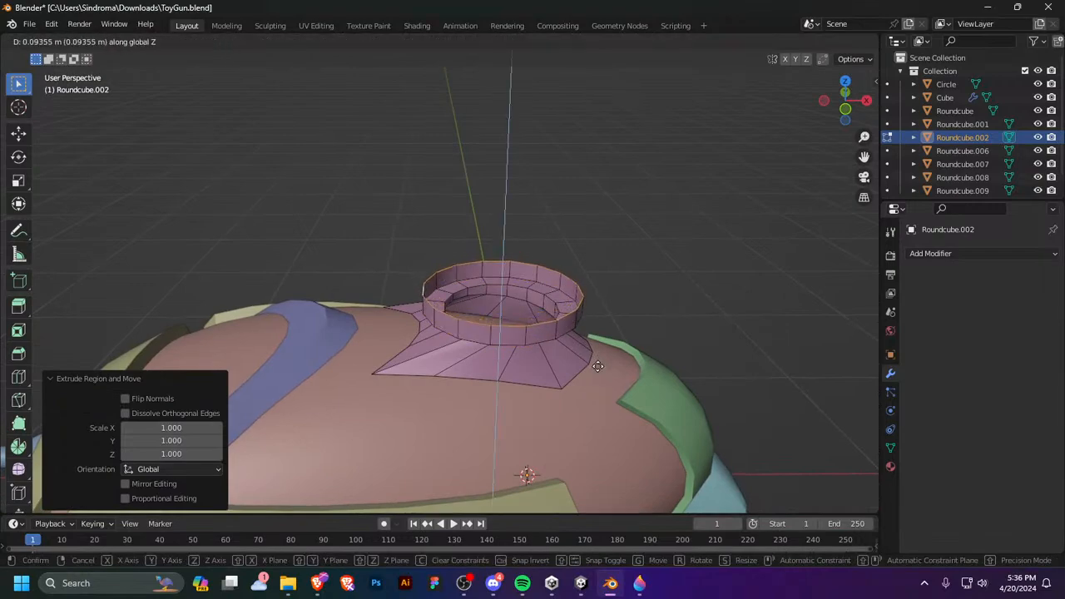
pyautogui.click(590, 343)
# Step: Select the collar's lower outer edge loop and scale it inward to about 0.95
pyautogui.moveTo(591, 342); pyautogui.dragTo(586, 303, button='middle')
pyautogui.keyDown('alt'); pyautogui.click(552, 334); pyautogui.keyUp('alt')
pyautogui.press('s')
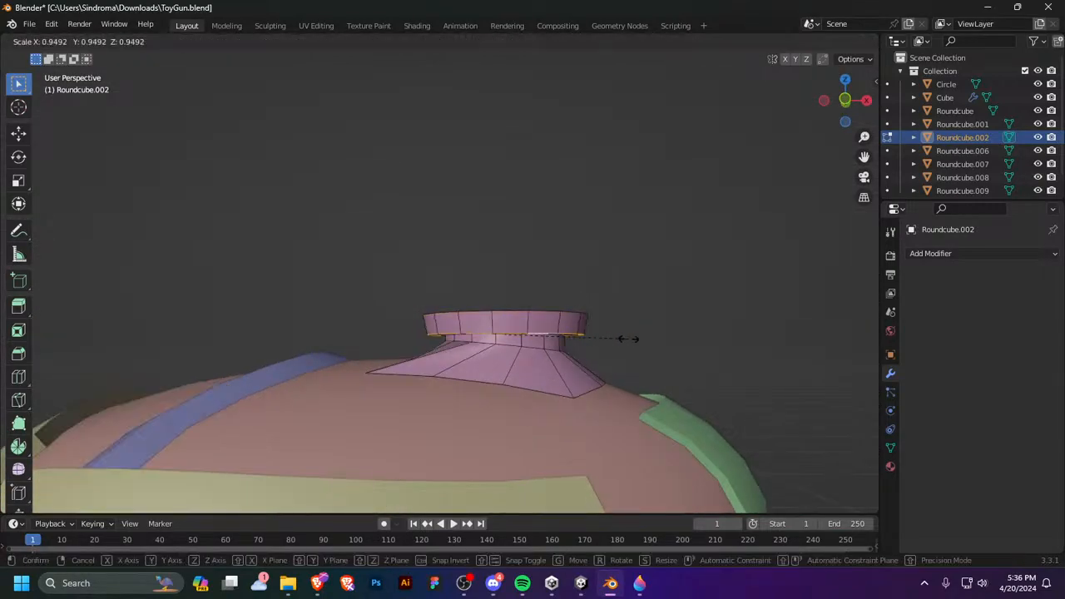
pyautogui.click(624, 340)
# Step: Extrude the collar's top edge loop about 0.048 m along Z and form a flat inner rim scaled to 0.673
pyautogui.moveTo(554, 314); pyautogui.dragTo(529, 366, button='middle')
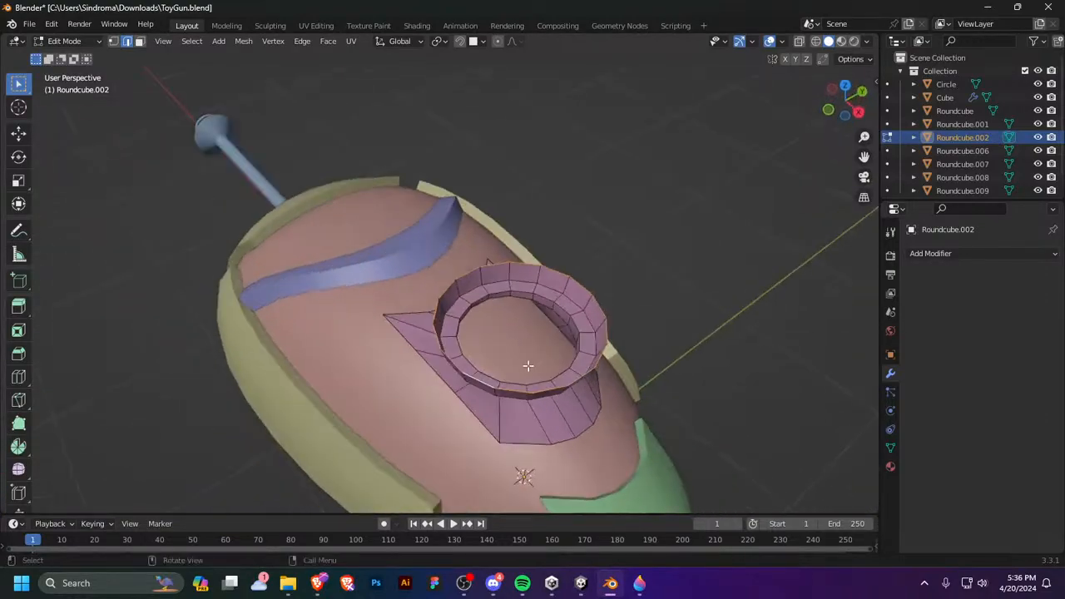
pyautogui.press('g')
pyautogui.press('z')
pyautogui.click(566, 351)
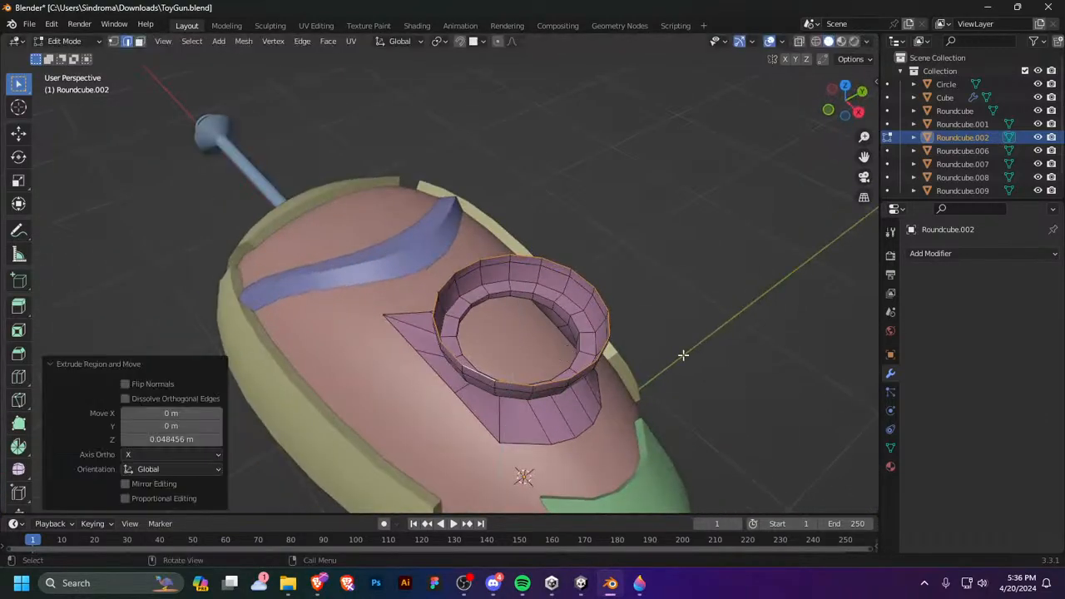
pyautogui.press('s')
pyautogui.click(629, 349)
pyautogui.moveTo(630, 352); pyautogui.dragTo(540, 416, button='middle')
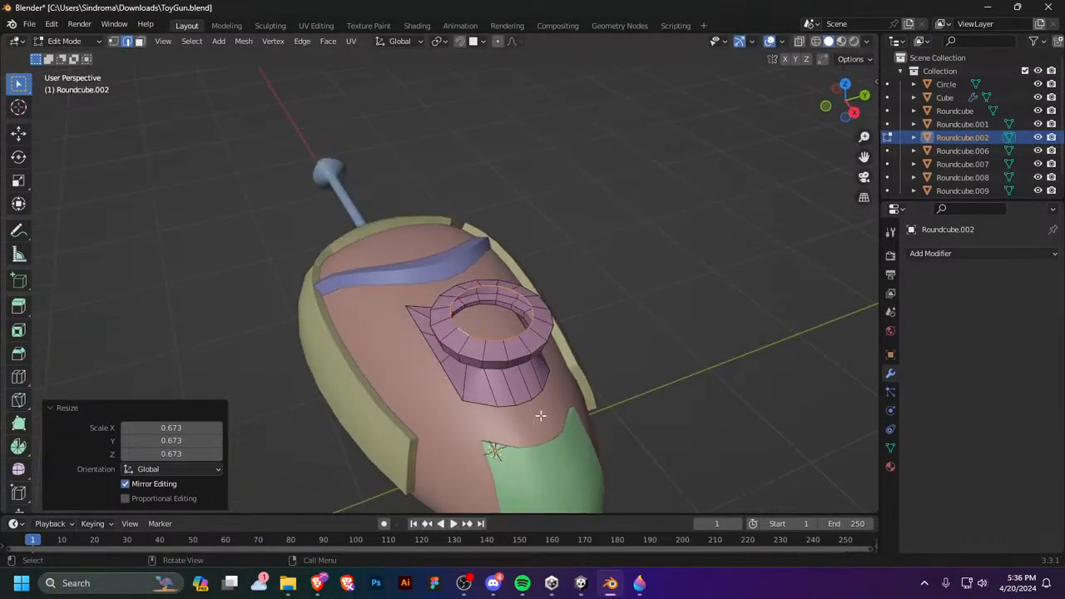
# Step: Extrude the collar's inner rim loop about 0.154 m downward along Z to form the inside wall
pyautogui.scroll(3, 559, 368)
pyautogui.moveTo(559, 369); pyautogui.dragTo(417, 379, button='middle')
pyautogui.press('g')
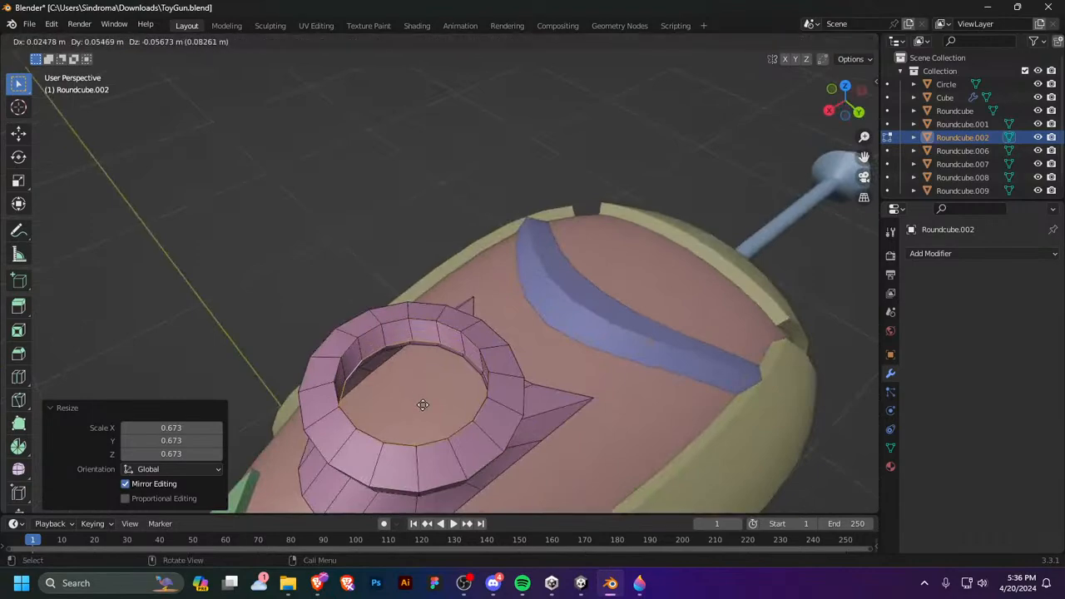
pyautogui.press('z')
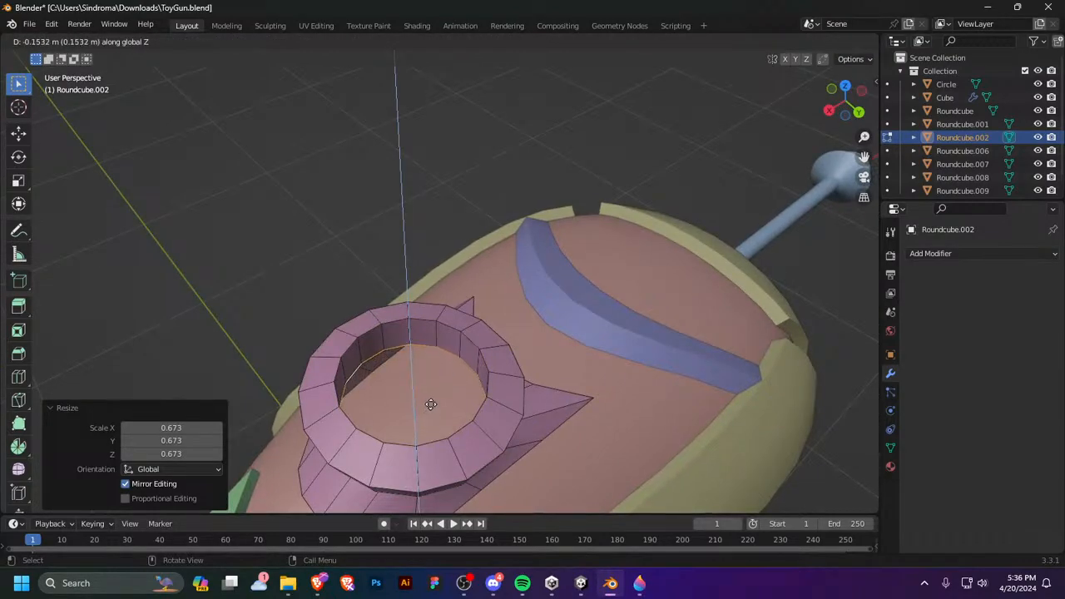
pyautogui.click(430, 404)
pyautogui.moveTo(431, 404); pyautogui.dragTo(394, 355, button='middle')
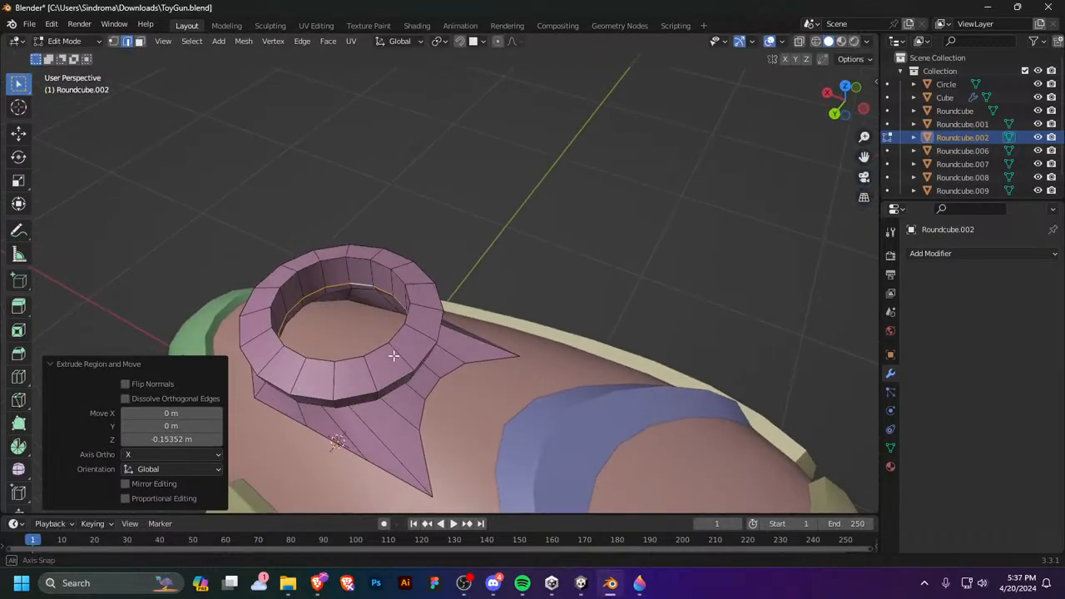
# Step: Close the bottom of the collar's recess with Grid Fill
pyautogui.hotkey('ctrl', 'f')
pyautogui.click(352, 422)
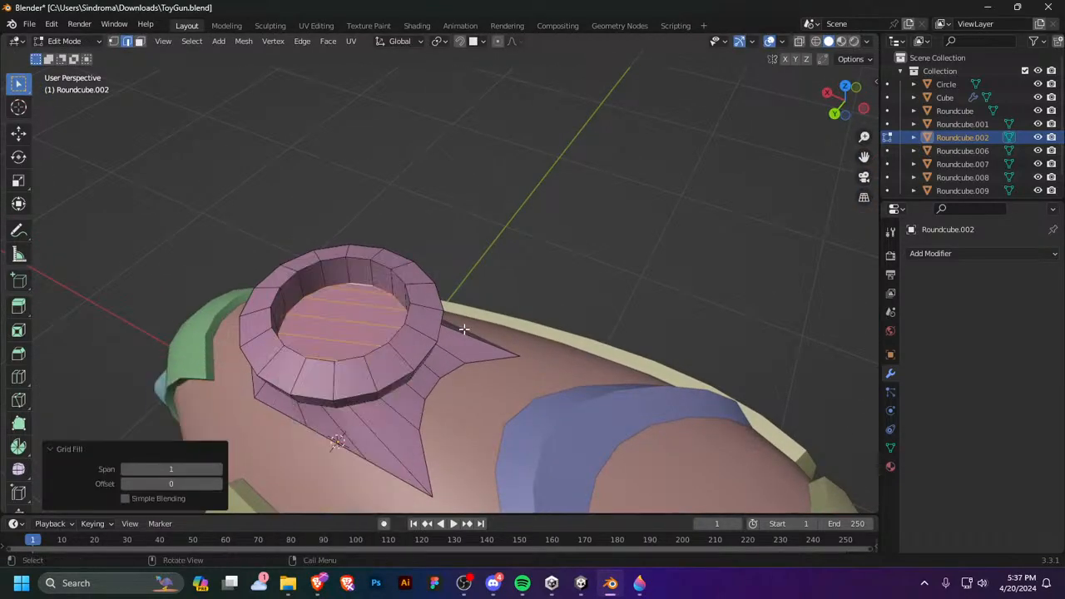
pyautogui.moveTo(351, 423); pyautogui.dragTo(513, 321, button='middle')
# Step: Separate an in-place duplicate of the collar's inner rim edge loop into its own object and open it for editing
pyautogui.press('3')
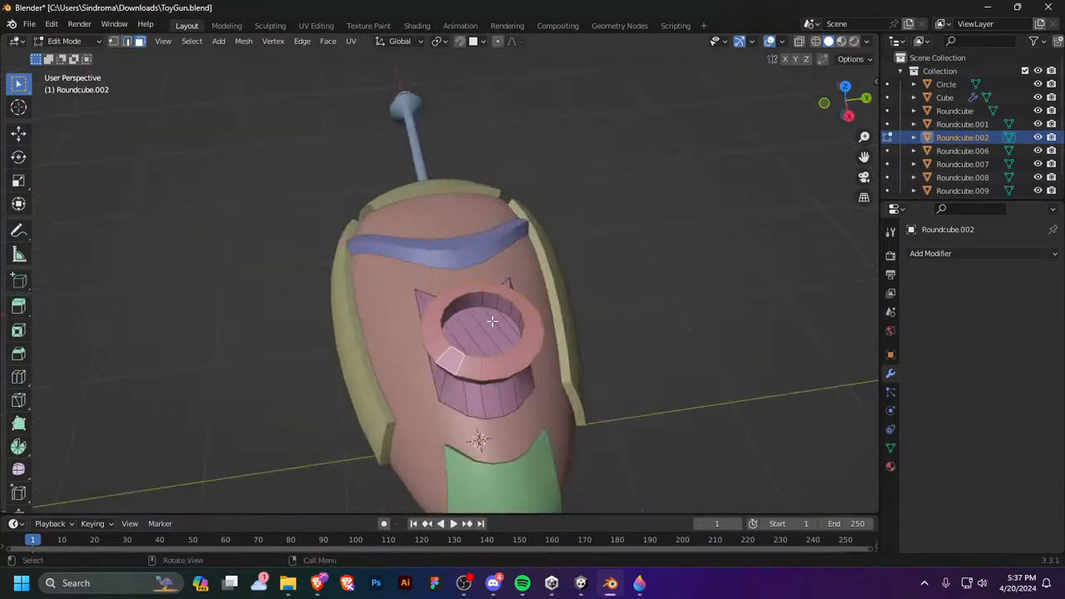
pyautogui.keyDown('alt'); pyautogui.click(462, 297); pyautogui.keyUp('alt')
pyautogui.hotkey('shift', 'd')
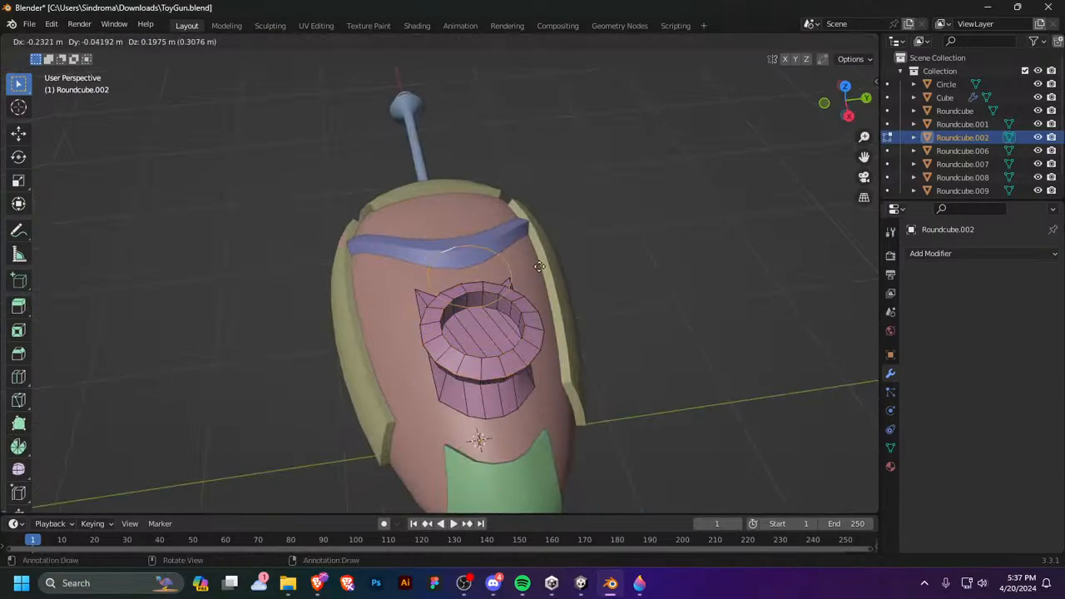
pyautogui.rightClick(549, 286)
pyautogui.press('p')
pyautogui.click(548, 289)
pyautogui.press('Tab')
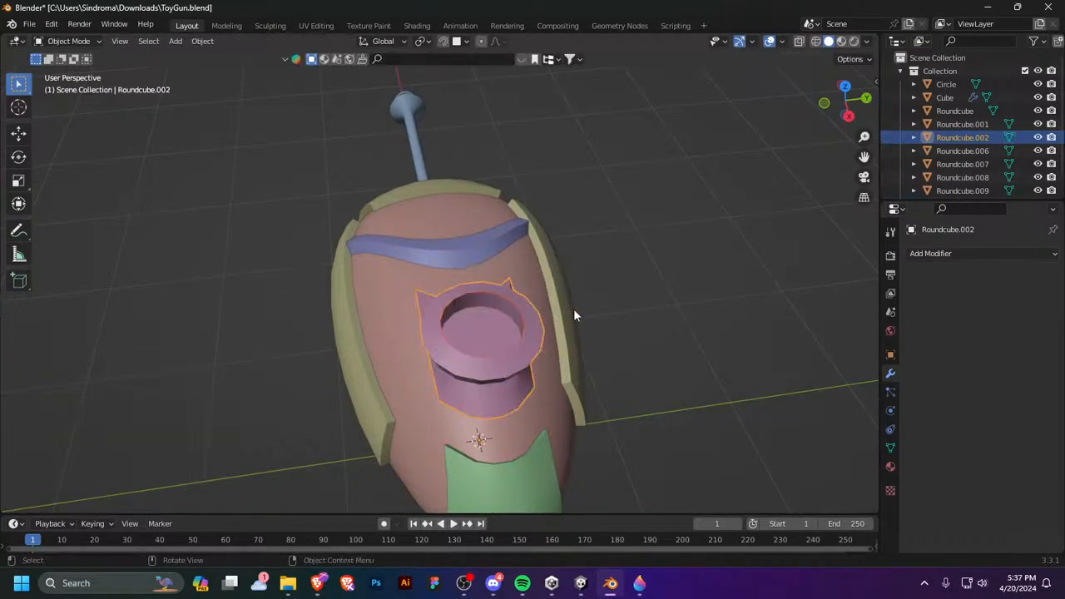
pyautogui.keyDown('shift'); pyautogui.click(520, 298); pyautogui.keyUp('shift')
pyautogui.moveTo(510, 308); pyautogui.dragTo(588, 299, button='middle')
pyautogui.press('Tab')
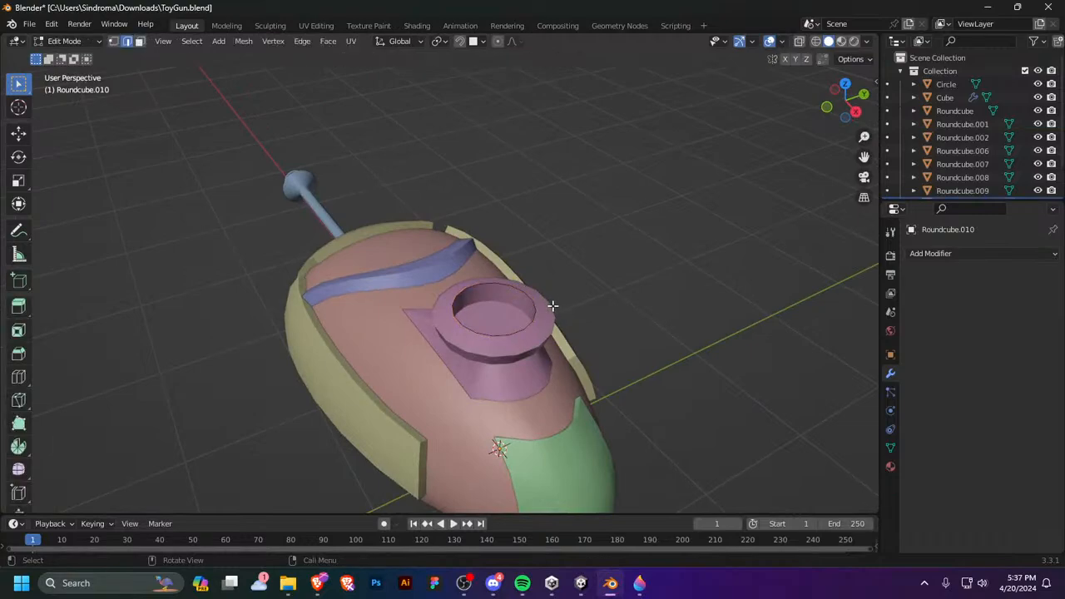
# Step: Try to fill the separated rim loop with faces
pyautogui.hotkey('ctrl', 'f')
pyautogui.click(544, 305)
pyautogui.press('Tab')
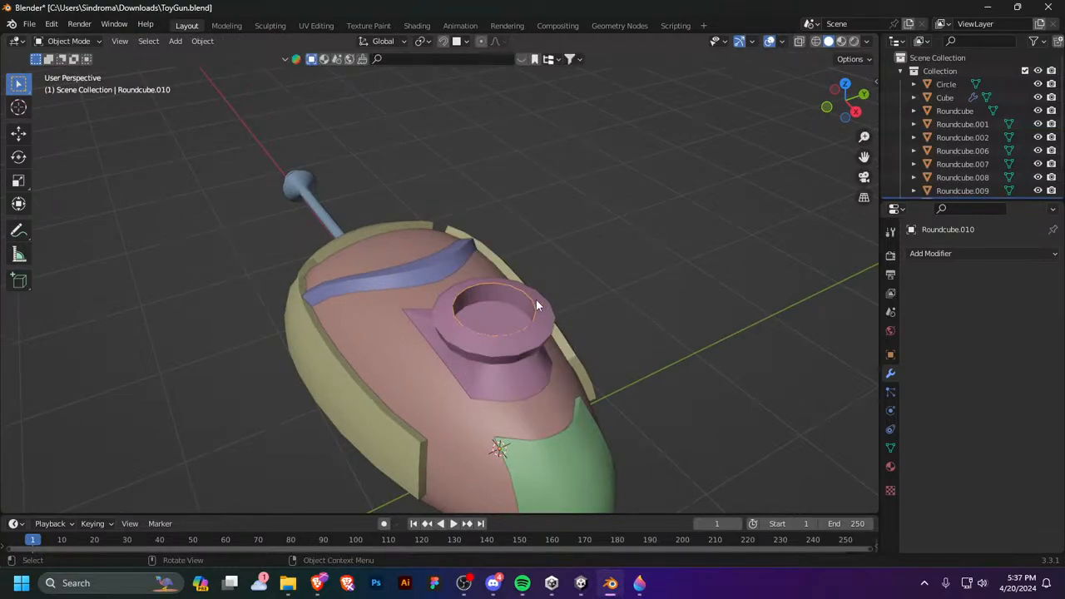
pyautogui.press('Tab')
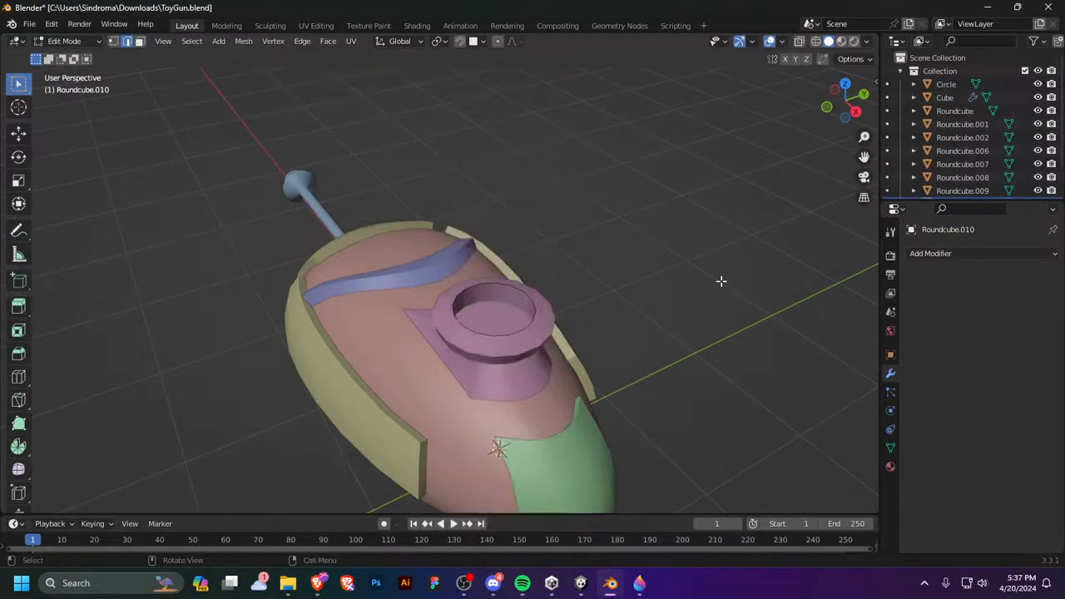
# Step: Extrude the separated rim loop about 0.061 m upward, scale it to about 0.87, and lower it about 0.032 m
pyautogui.press('e')
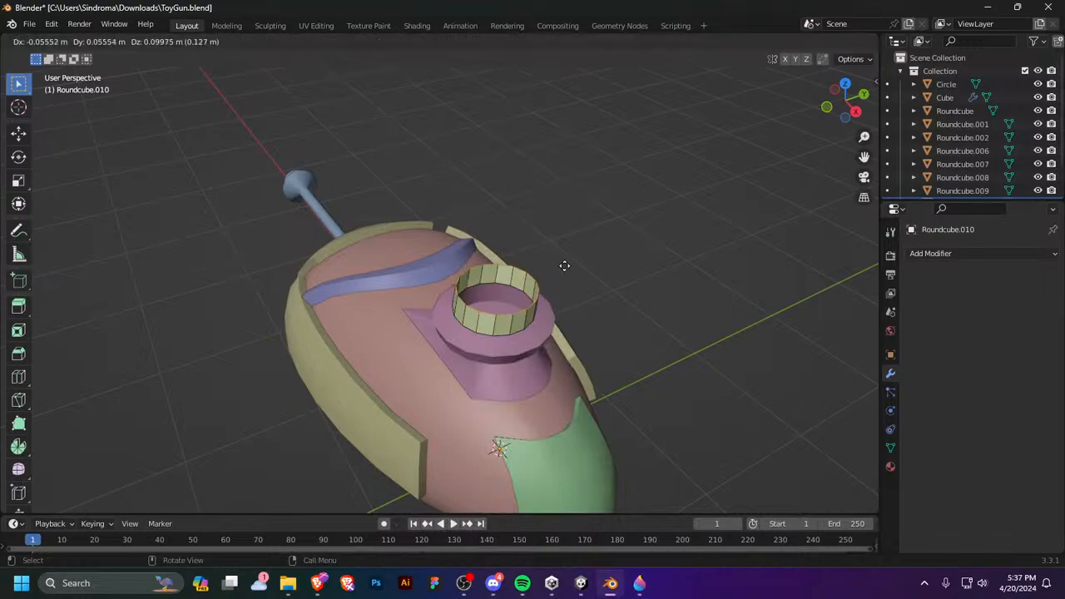
pyautogui.click(555, 278)
pyautogui.press('s')
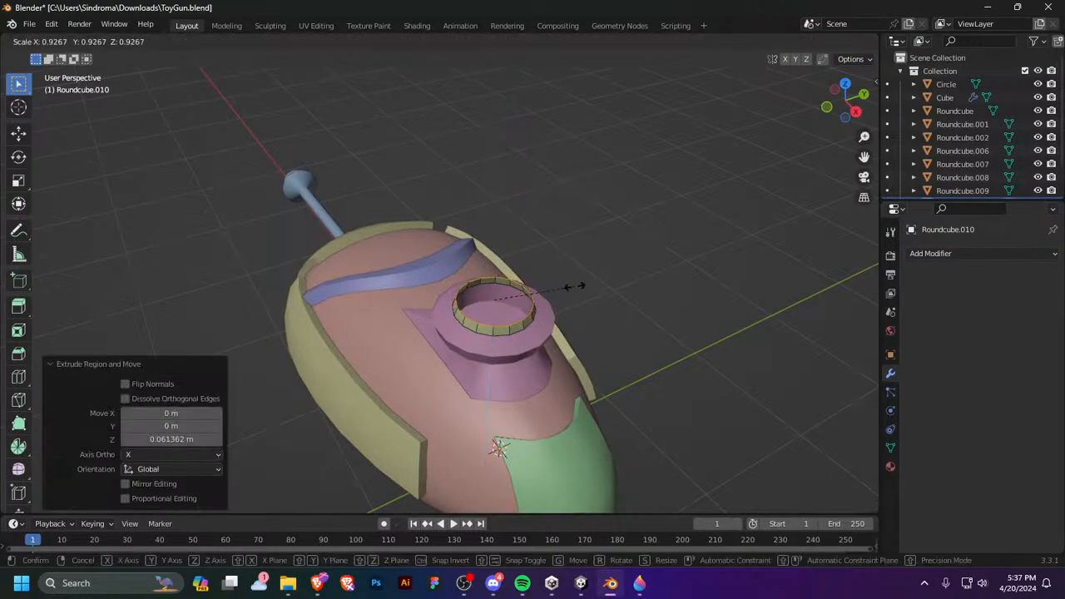
pyautogui.click(576, 290)
pyautogui.press('KP_1')
pyautogui.keyDown('shift'); pyautogui.moveTo(570, 294); pyautogui.dragTo(569, 394, button='middle'); pyautogui.keyUp('shift')
pyautogui.scroll(1, 569, 394)
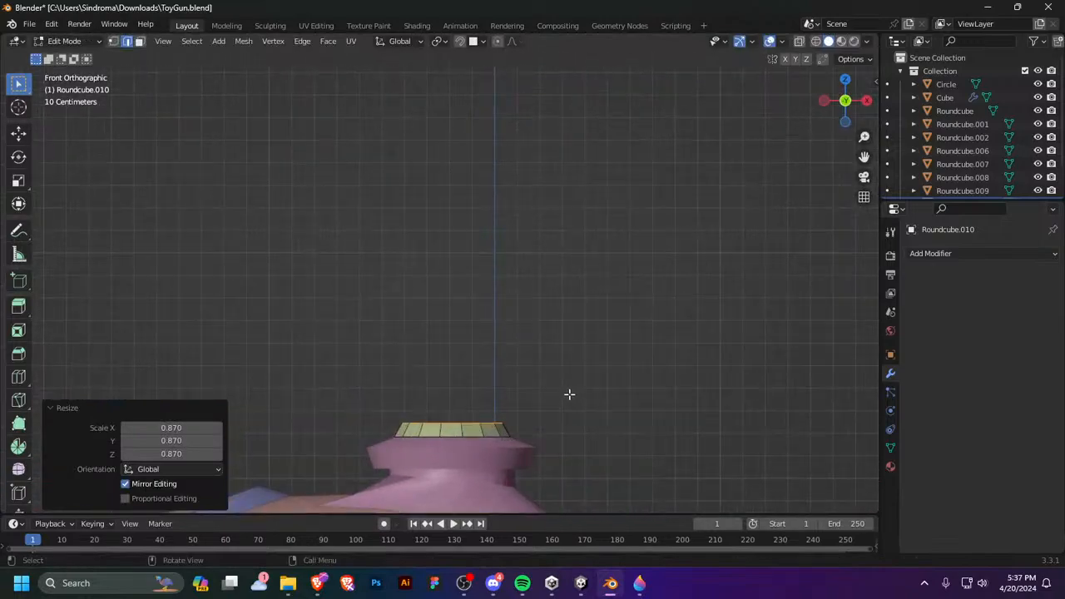
pyautogui.press('g')
pyautogui.press('z')
pyautogui.click(569, 401)
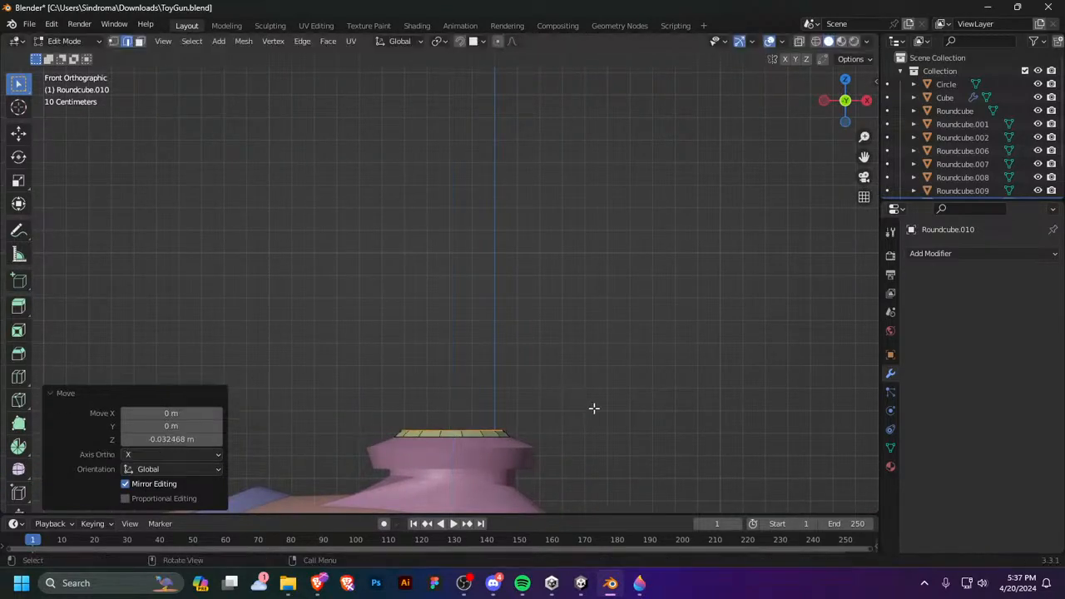
# Step: Extrude a second ring upward along Z, scale it inward, and lower it about 0.012 m to continue the dome
pyautogui.moveTo(594, 407); pyautogui.dragTo(622, 404, button='middle')
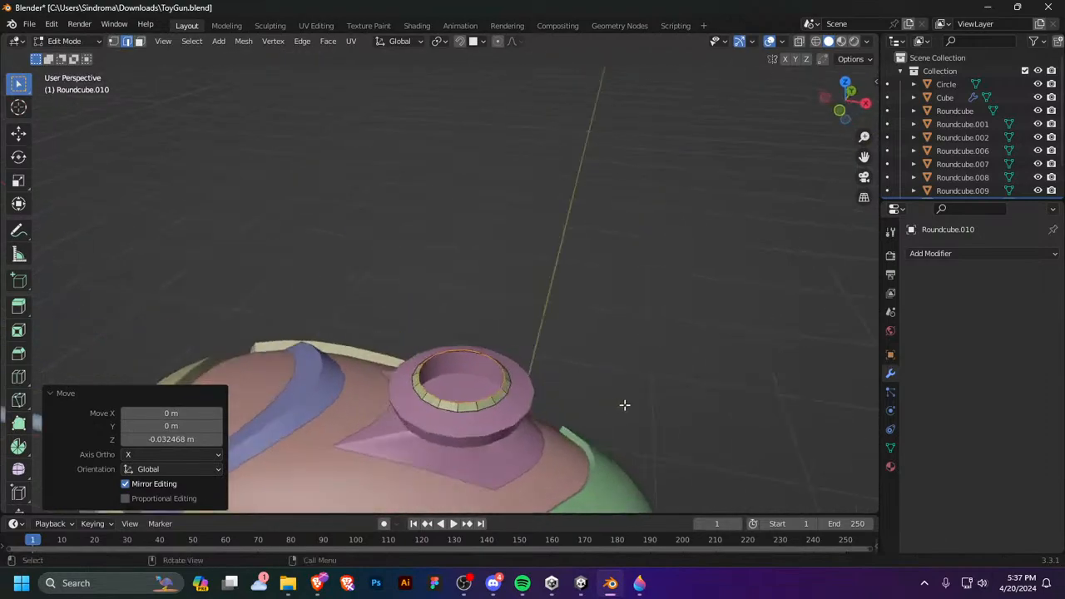
pyautogui.press('KP_1')
pyautogui.press('e')
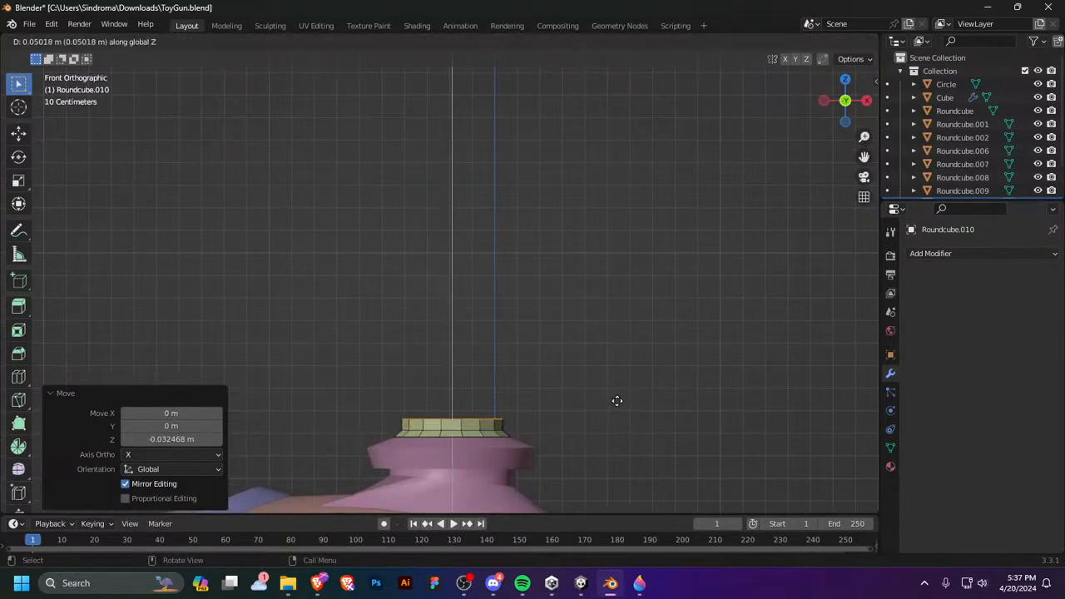
pyautogui.click(615, 400)
pyautogui.press('s')
pyautogui.click(559, 398)
pyautogui.press('g')
pyautogui.press('z')
pyautogui.click(560, 400)
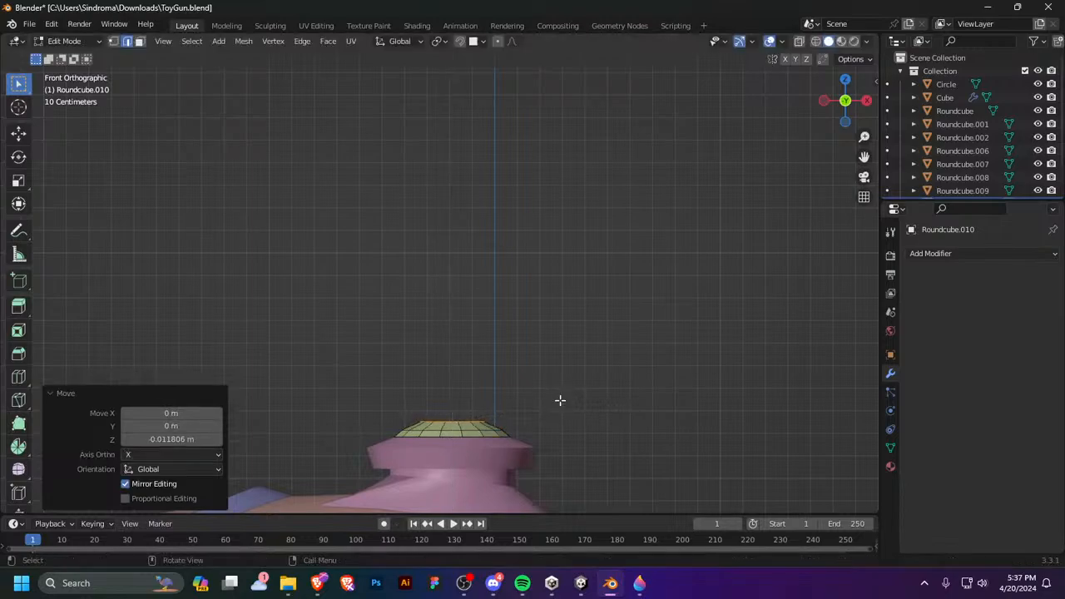
# Step: Extrude a third ring about 0.032 m upward, scale it inward, and lower it about 0.015 m to flatten the dome's top
pyautogui.press('e')
pyautogui.click(600, 398)
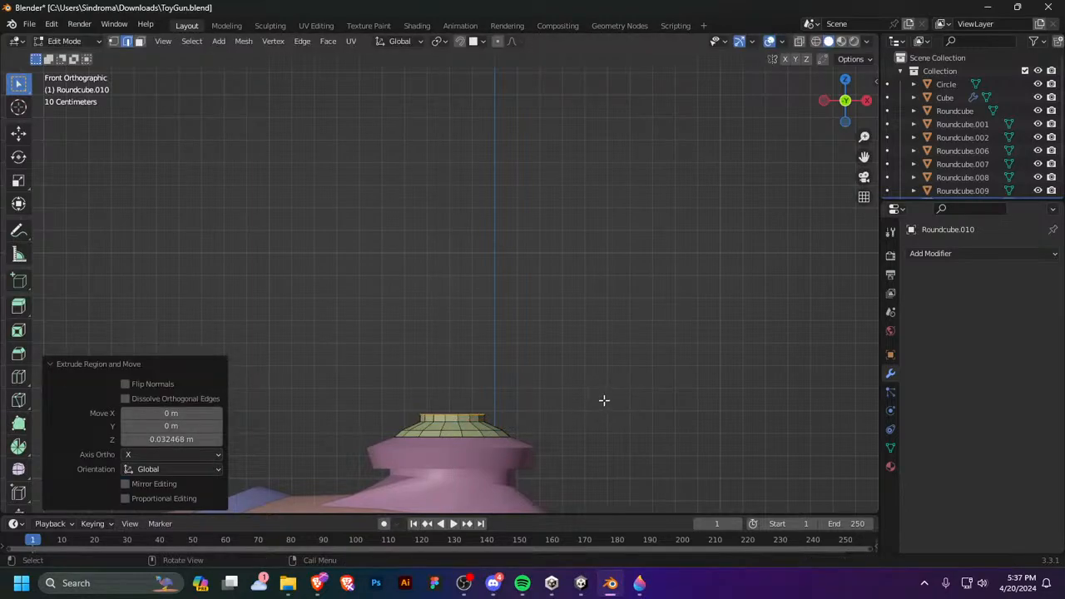
pyautogui.press('s')
pyautogui.click(531, 388)
pyautogui.press('g')
pyautogui.press('z')
pyautogui.click(527, 391)
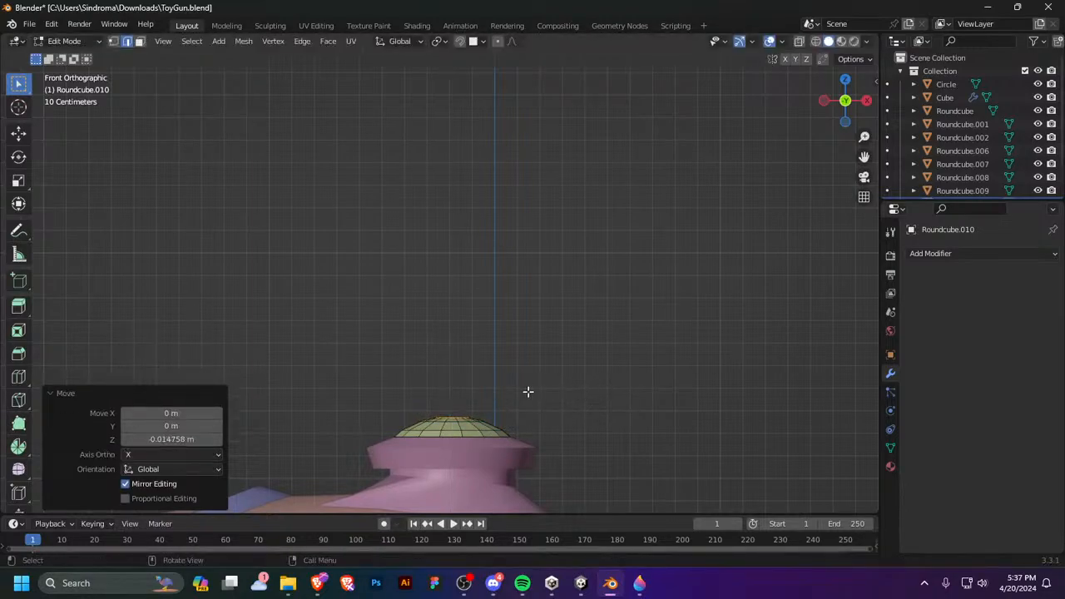
pyautogui.press('g')
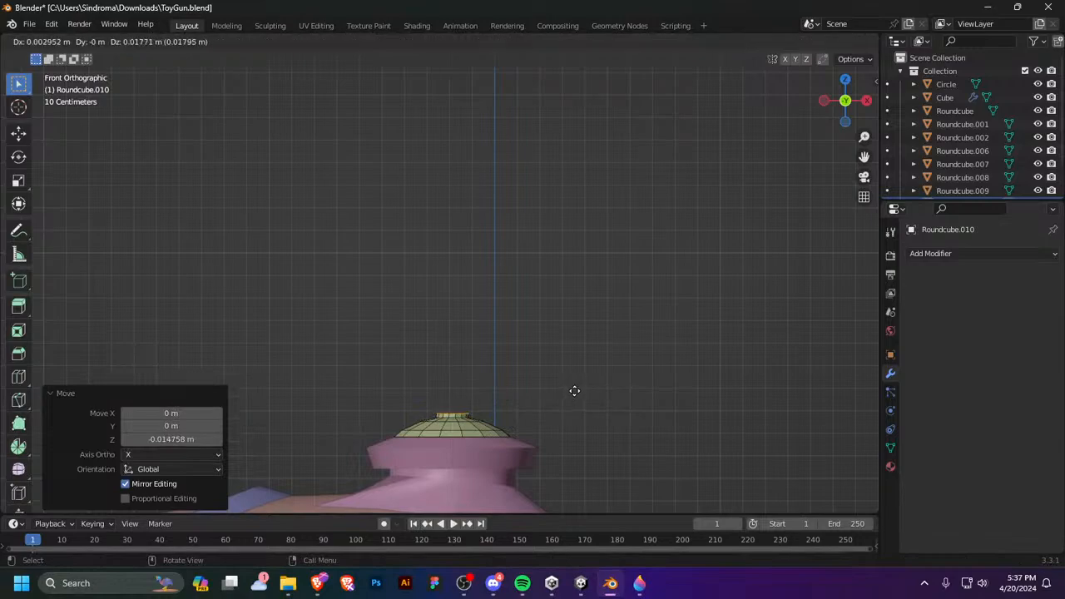
pyautogui.rightClick(575, 392)
# Step: Merge the dome's top loop into a single centre point
pyautogui.moveTo(577, 402); pyautogui.dragTo(489, 468, button='middle')
pyautogui.press('m')
pyautogui.click(558, 440)
pyautogui.scroll(2, 496, 429)
# Step: Delete the triangular faces around the dome's centre point
pyautogui.press('3')
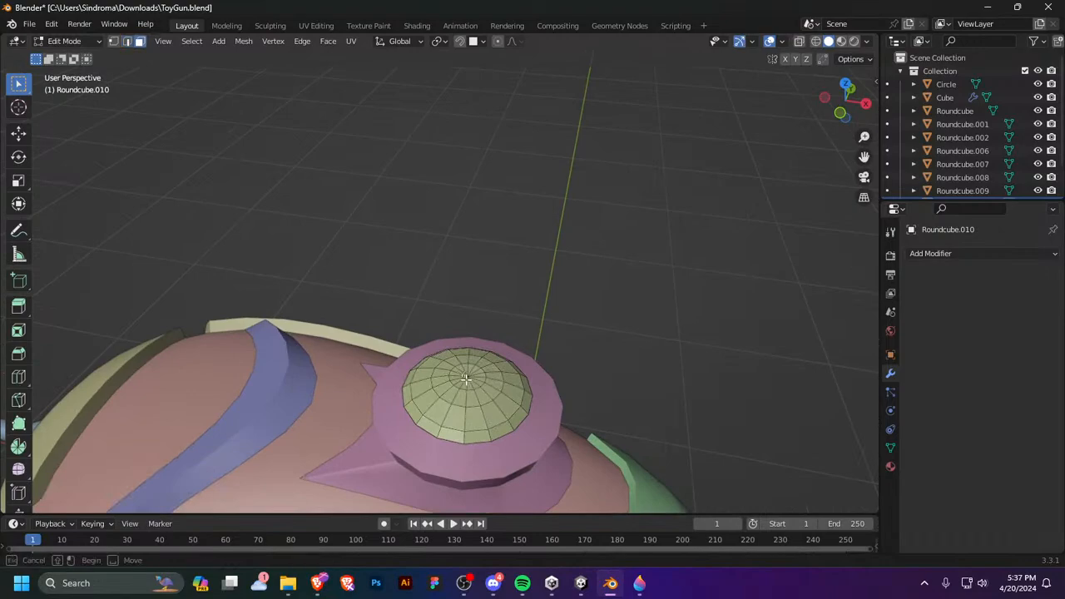
pyautogui.moveTo(466, 378); pyautogui.dragTo(469, 378)
pyautogui.press('x')
pyautogui.rightClick(588, 382)
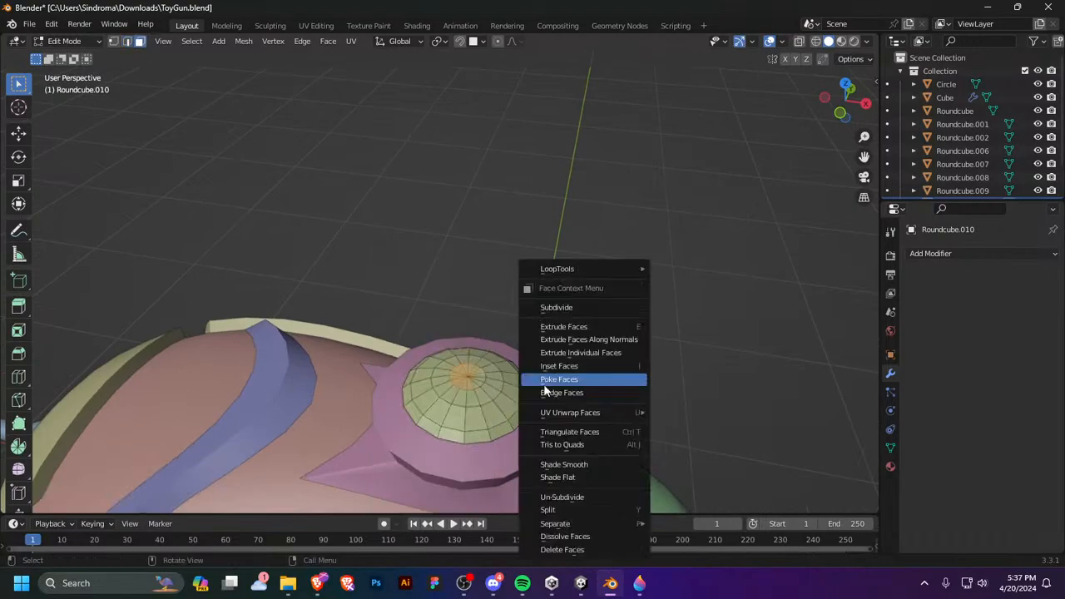
pyautogui.press('x')
pyautogui.click(477, 382)
# Step: Close the hole at the top of the dome with Grid Fill
pyautogui.press('2')
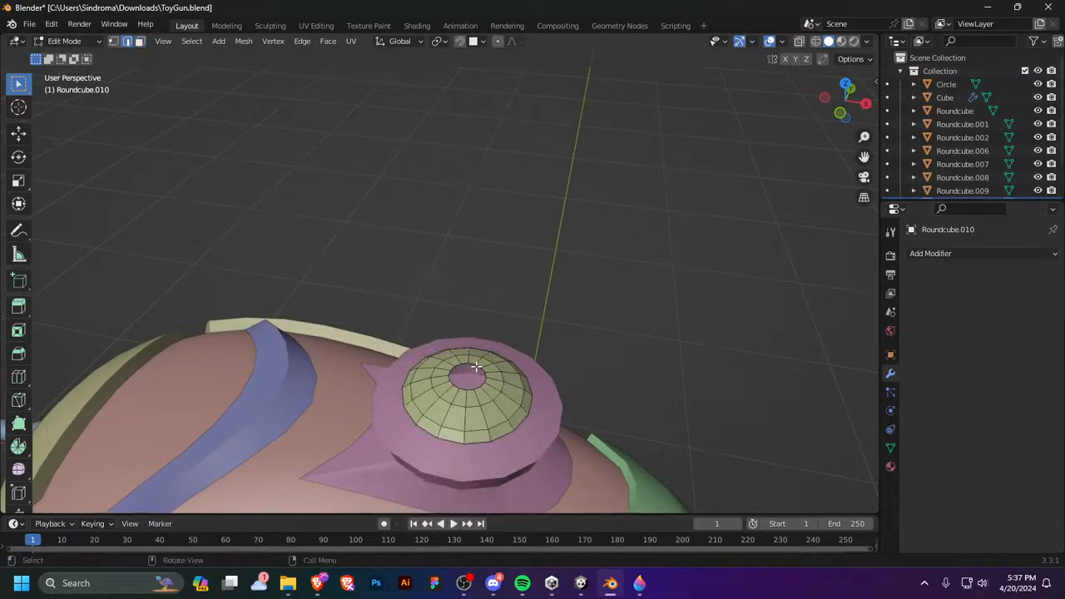
pyautogui.keyDown('alt'); pyautogui.click(471, 363); pyautogui.keyUp('alt')
pyautogui.rightClick(481, 371)
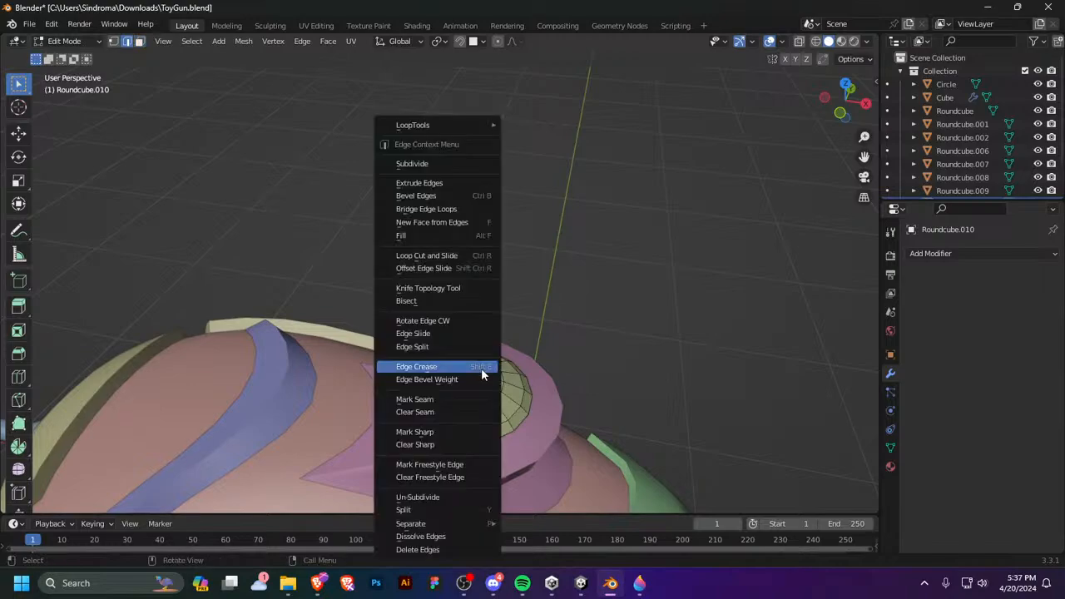
pyautogui.moveTo(446, 126)
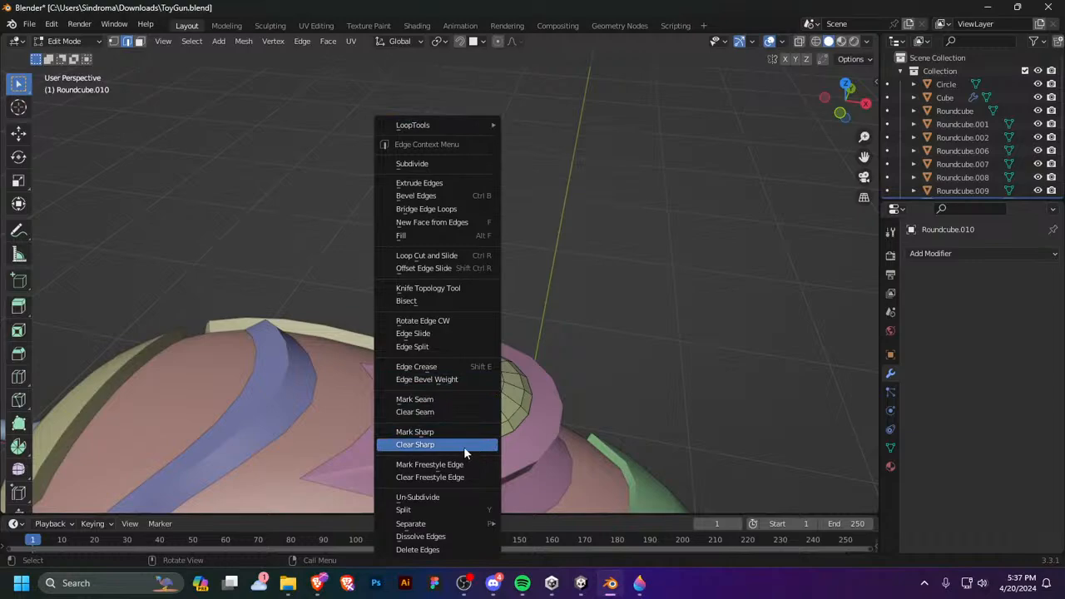
pyautogui.press('Escape')
pyautogui.hotkey('ctrl', 'f')
pyautogui.click(507, 325)
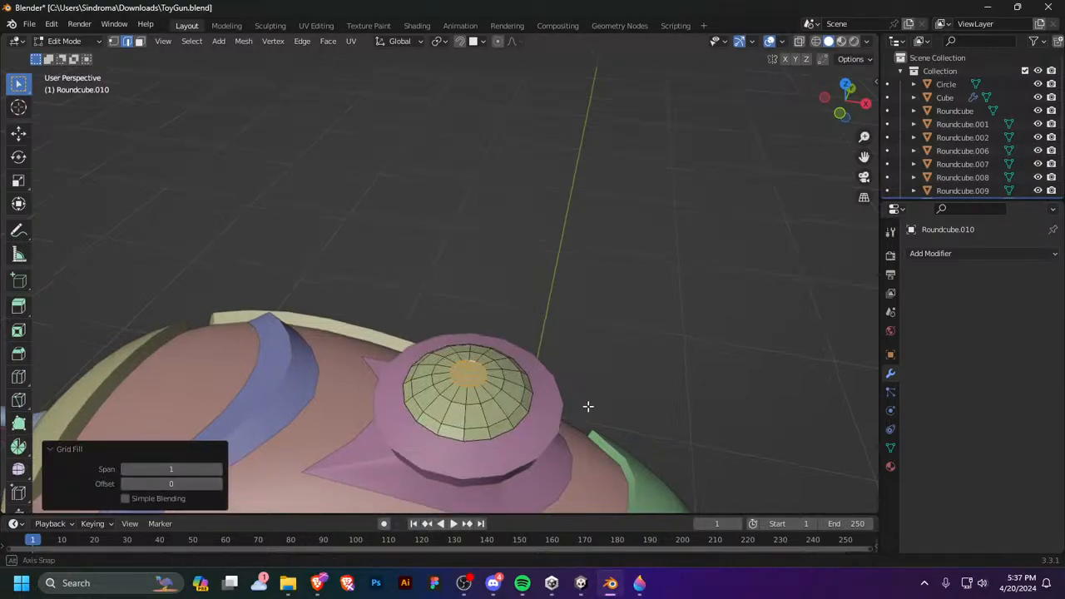
# Step: Leave mesh editing and apply smooth shading to the dome insert
pyautogui.press('Tab')
pyautogui.moveTo(587, 406); pyautogui.dragTo(497, 391, button='middle')
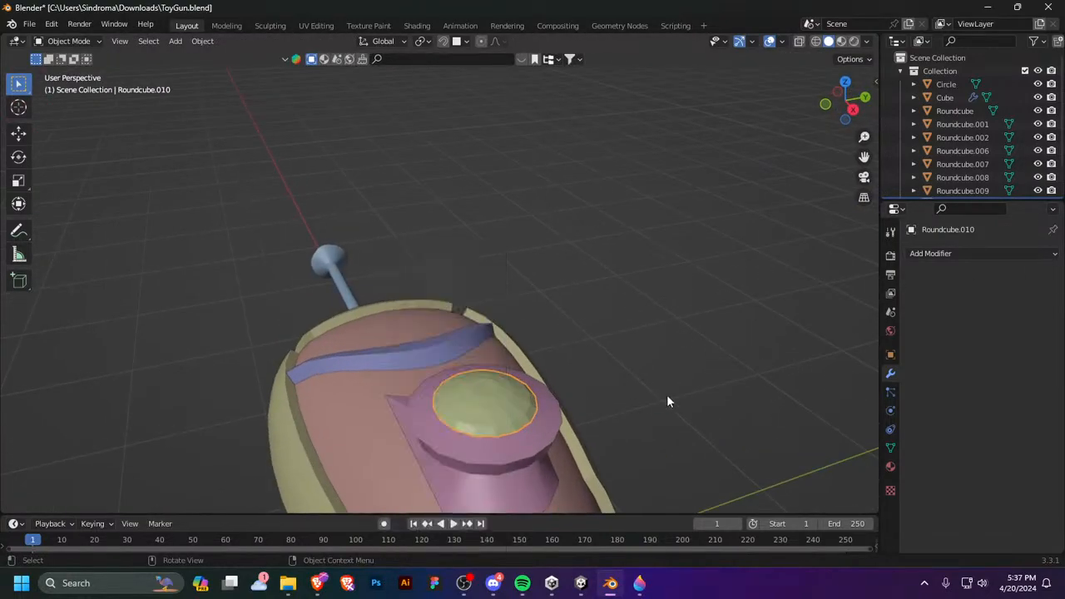
pyautogui.rightClick(520, 429)
pyautogui.click(478, 295)
# Step: Apply Shade Auto Smooth to the collar and give it a Subdivision Surface modifier
pyautogui.click(545, 433)
pyautogui.rightClick(499, 437)
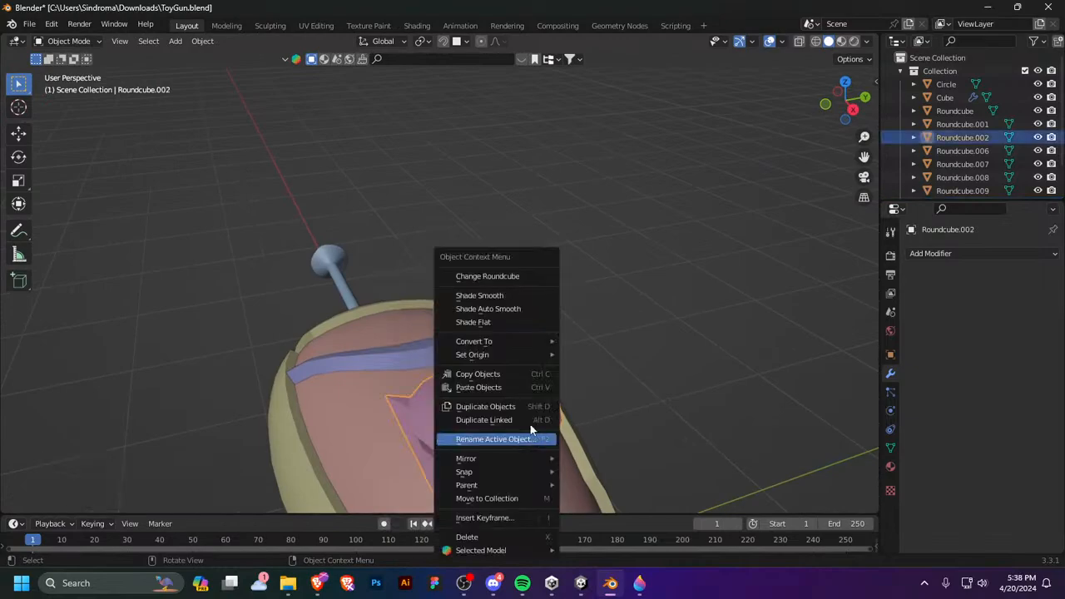
pyautogui.click(490, 309)
pyautogui.moveTo(491, 308); pyautogui.dragTo(493, 433, button='middle')
pyautogui.click(507, 405)
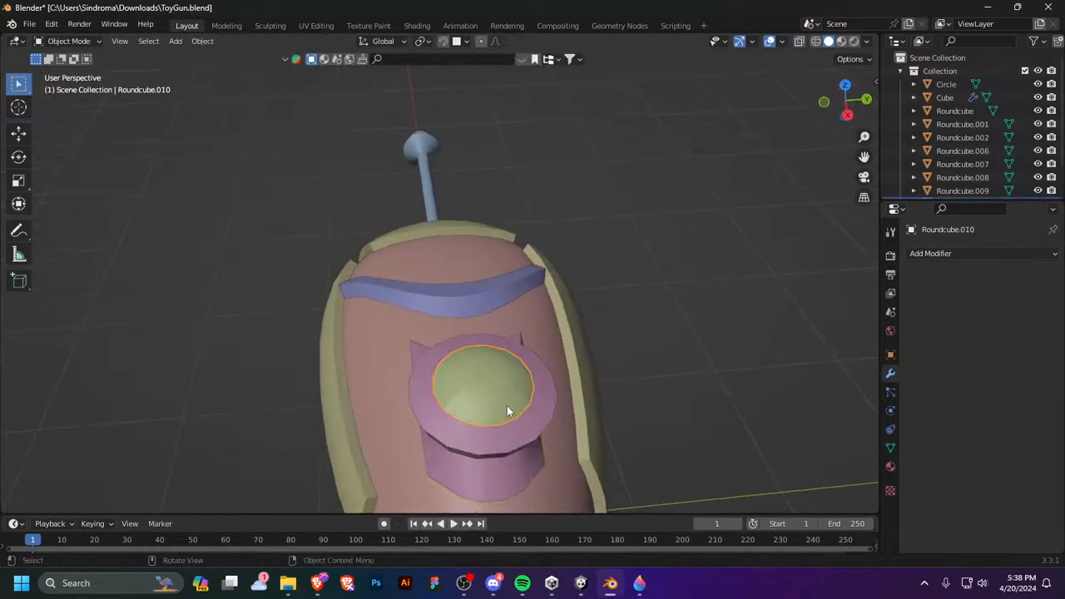
pyautogui.click(489, 457)
pyautogui.click(948, 253)
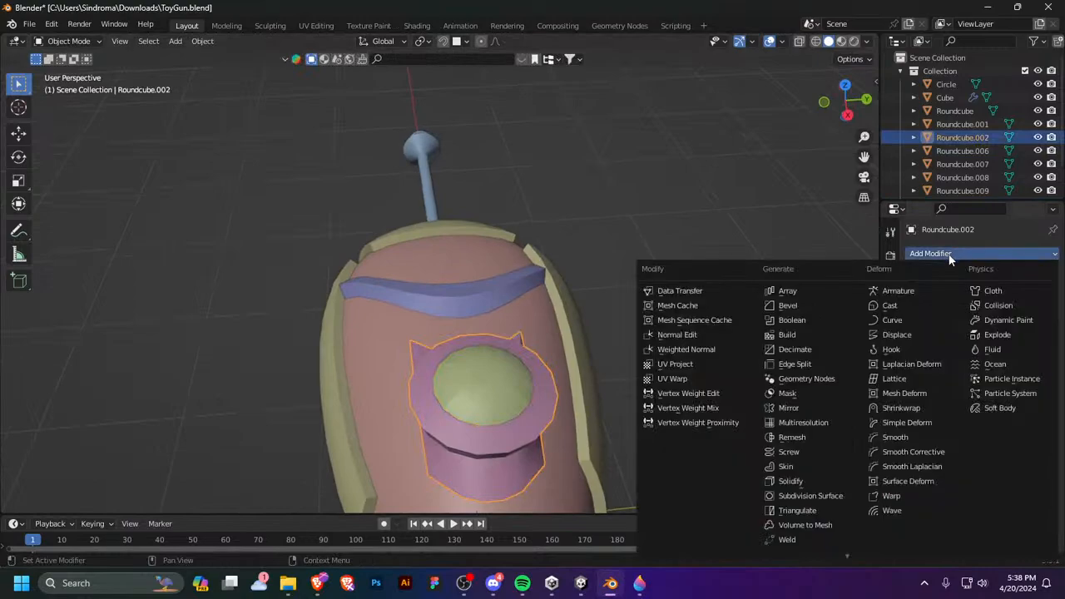
pyautogui.click(811, 495)
pyautogui.moveTo(816, 493); pyautogui.dragTo(491, 424, button='middle')
# Step: Add two supporting loop cuts around the collar's upper ring, one close to its inner rim, to sharpen the subdivided edges
pyautogui.press('Tab')
pyautogui.hotkey('ctrl', 'r')
pyautogui.click(461, 432)
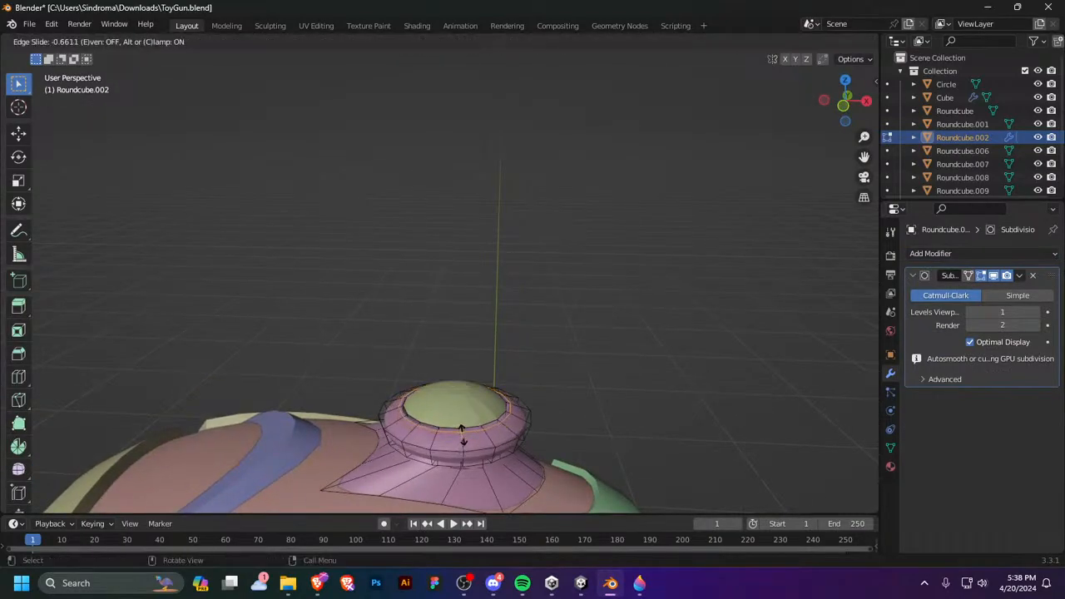
pyautogui.click(460, 428)
pyautogui.hotkey('ctrl', 'r')
pyautogui.click(441, 439)
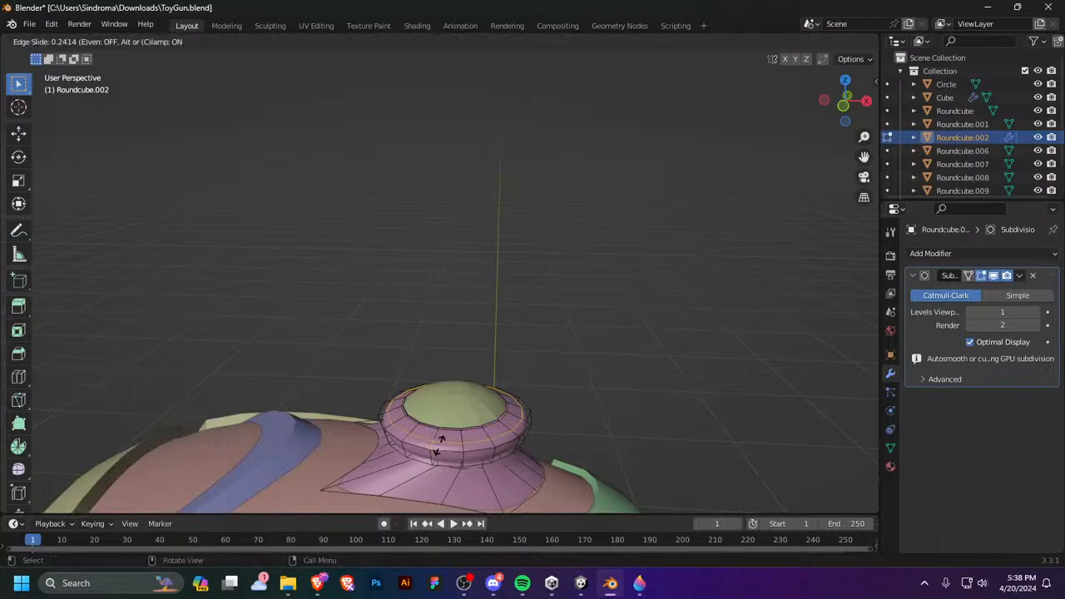
pyautogui.click(439, 446)
# Step: Add supporting loop cuts to the collar's flared base, sliding the one near the neck to a factor of about 0.571
pyautogui.moveTo(439, 447); pyautogui.dragTo(453, 428, button='middle')
pyautogui.hotkey('ctrl', 'r')
pyautogui.click(439, 412)
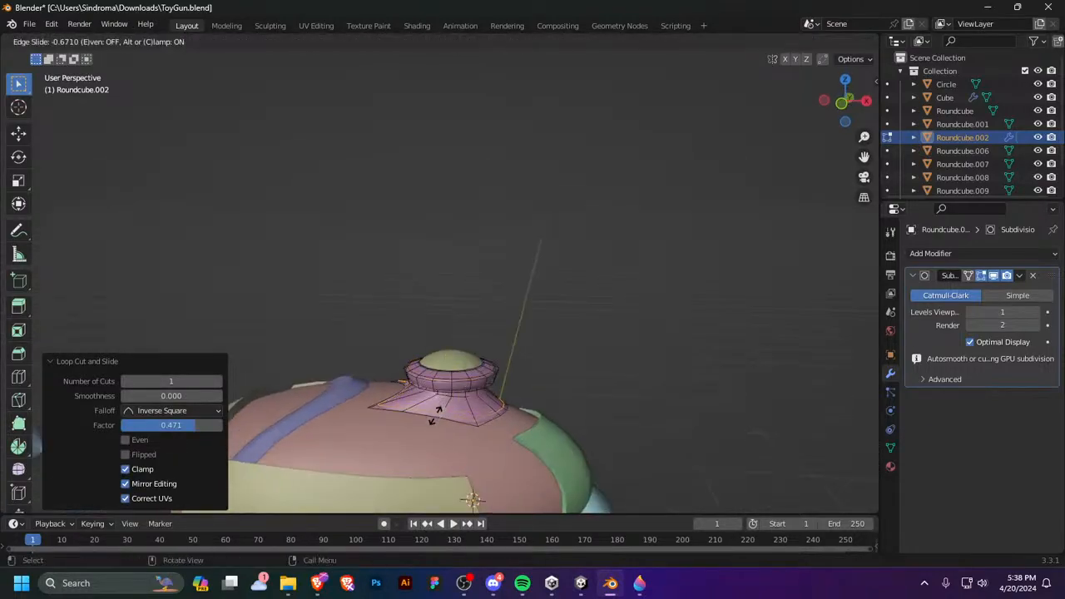
pyautogui.click(430, 420)
pyautogui.moveTo(430, 420); pyautogui.dragTo(460, 453, button='middle')
pyautogui.hotkey('ctrl', 'r')
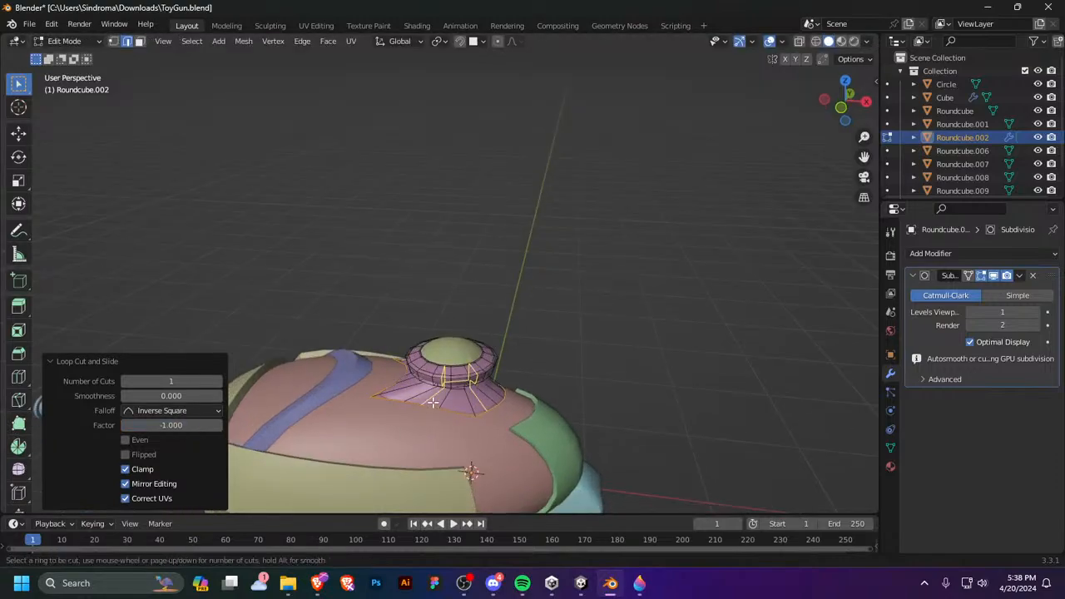
pyautogui.click(424, 397)
pyautogui.click(430, 388)
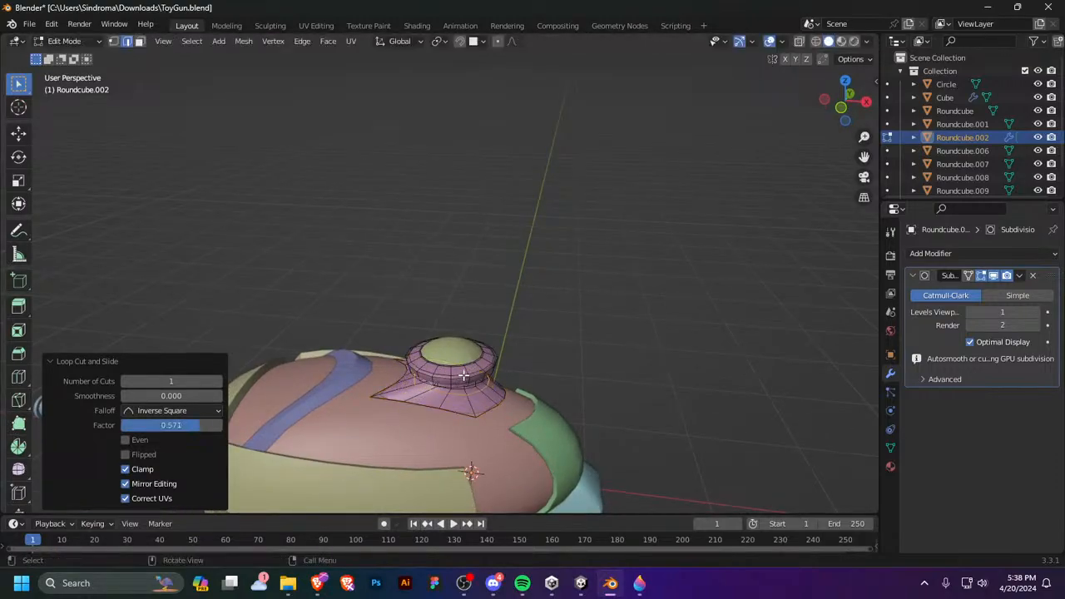
pyautogui.press('Tab')
pyautogui.moveTo(430, 388); pyautogui.dragTo(715, 273, button='middle')
# Step: Try to scale the dome insert in front view
pyautogui.click(445, 373)
pyautogui.press('KP_1')
pyautogui.scroll(4, 536, 393)
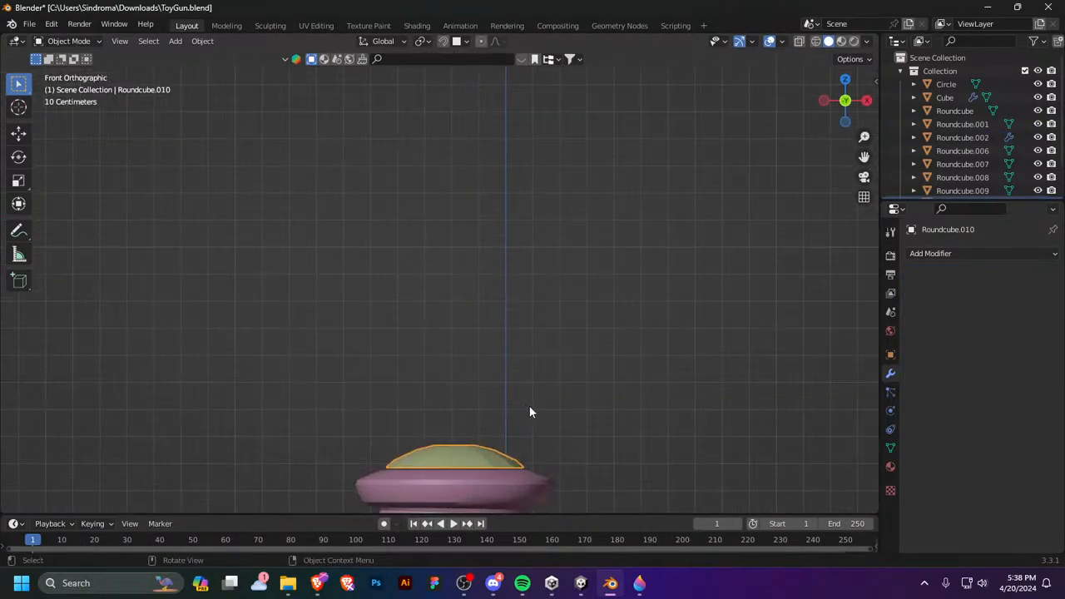
pyautogui.keyDown('shift'); pyautogui.moveTo(594, 449); pyautogui.dragTo(587, 366, button='middle'); pyautogui.keyUp('shift')
pyautogui.press('s')
pyautogui.click(615, 382)
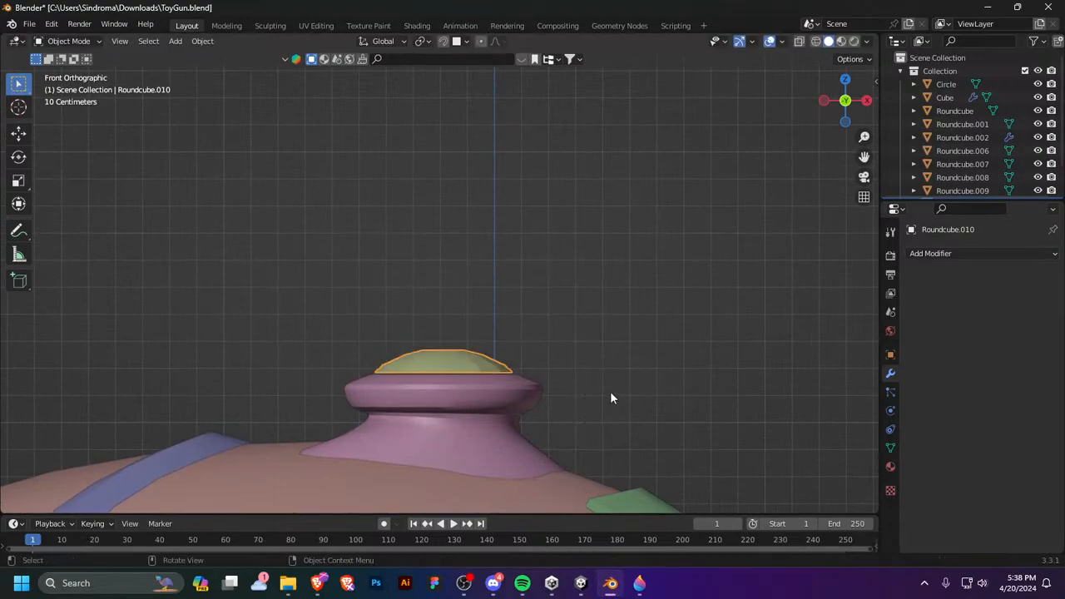
# Step: Set the dome insert's origin to its geometry
pyautogui.scroll(-5, 541, 378)
pyautogui.rightClick(448, 284)
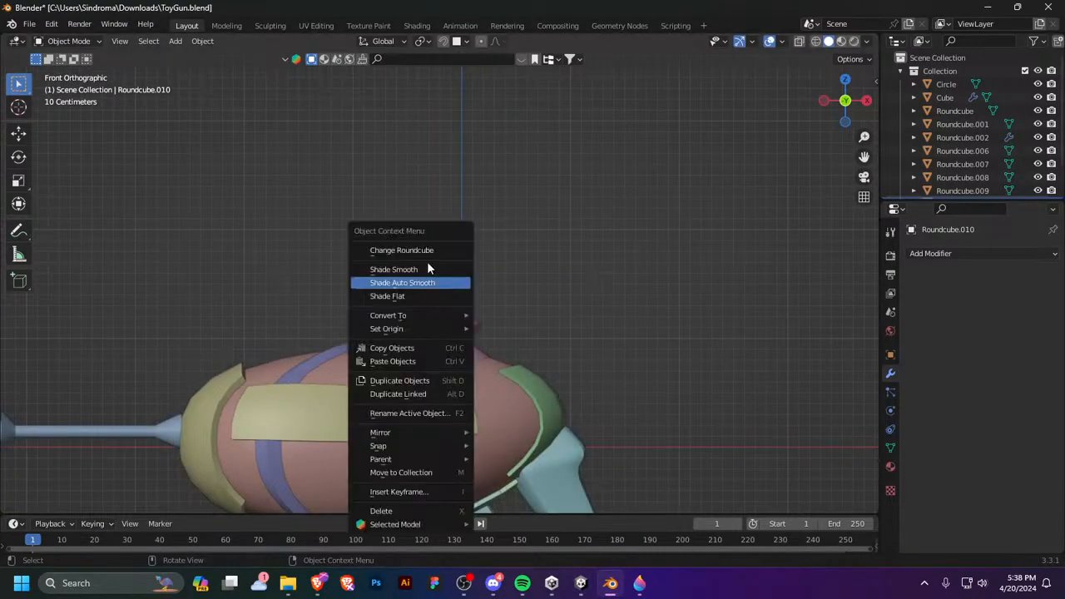
pyautogui.click(446, 283)
pyautogui.click(203, 41)
pyautogui.click(202, 41)
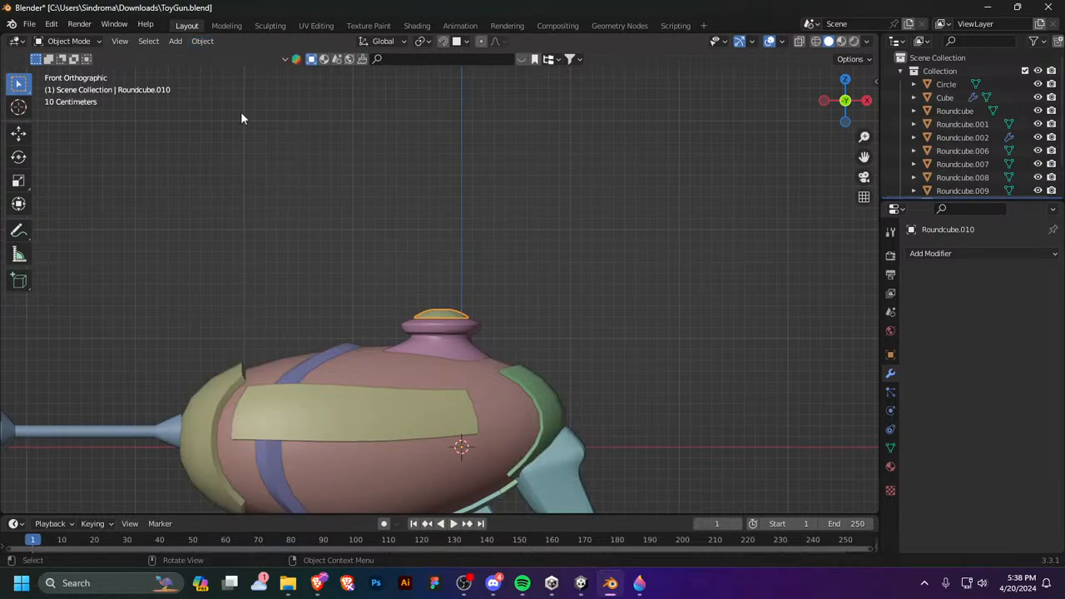
pyautogui.click(202, 41)
pyautogui.moveTo(249, 60)
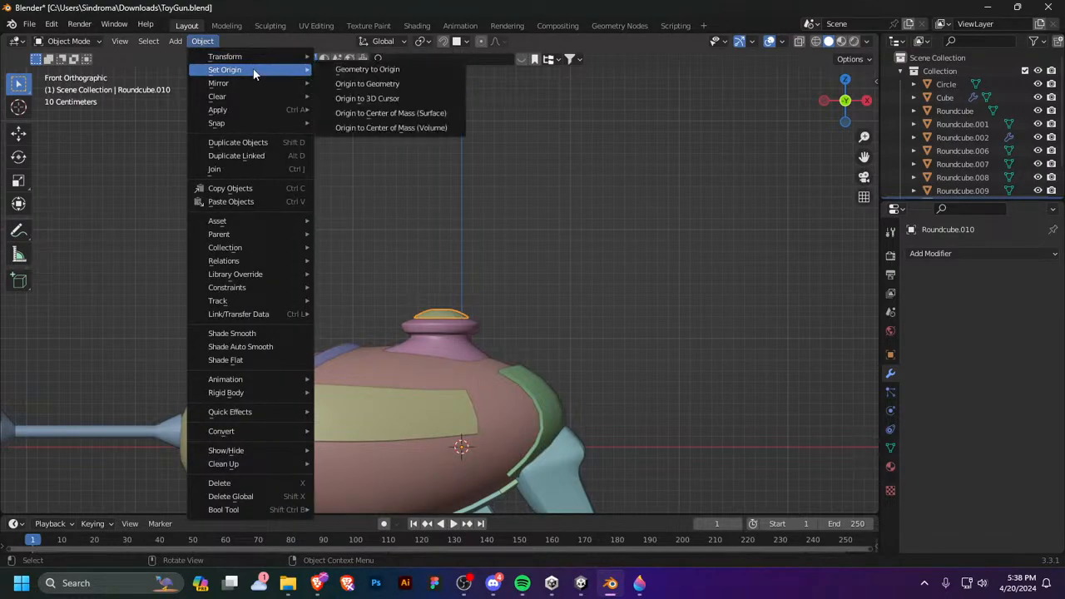
pyautogui.click(391, 83)
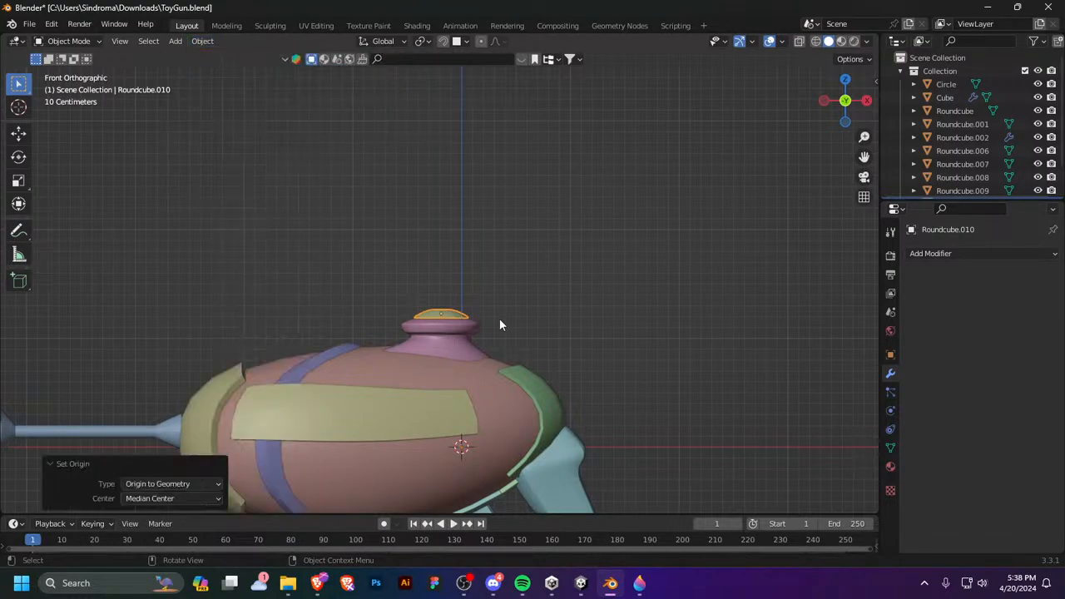
# Step: Enlarge the dome insert in two passes, scaling it by about 1.085 and again by about 1.061
pyautogui.press('s')
pyautogui.click(505, 339)
pyautogui.scroll(4, 458, 333)
pyautogui.press('s')
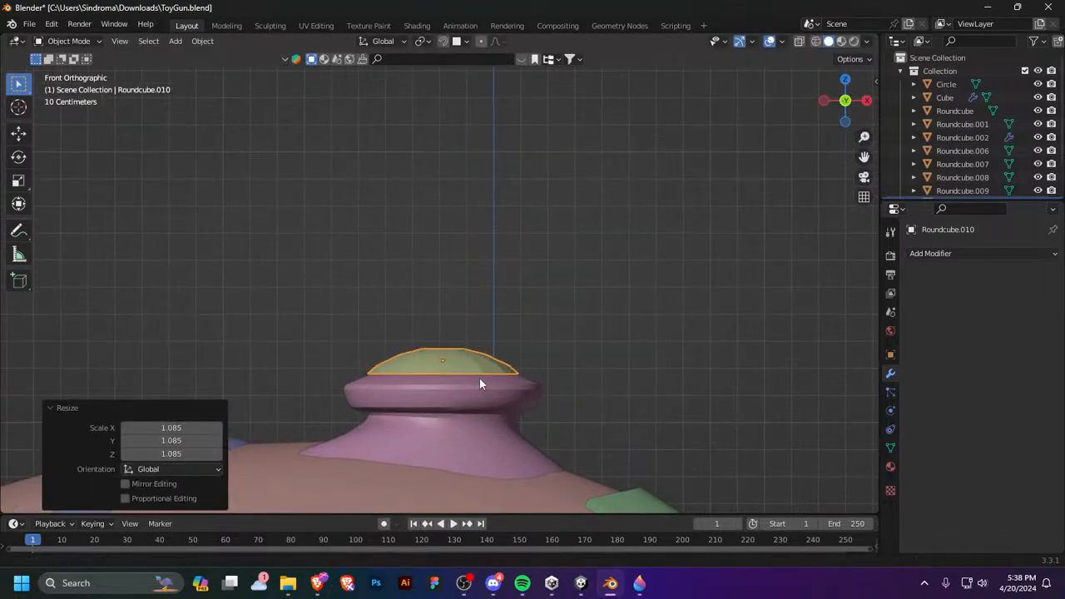
pyautogui.click(484, 359)
pyautogui.moveTo(484, 359); pyautogui.dragTo(548, 430, button='middle')
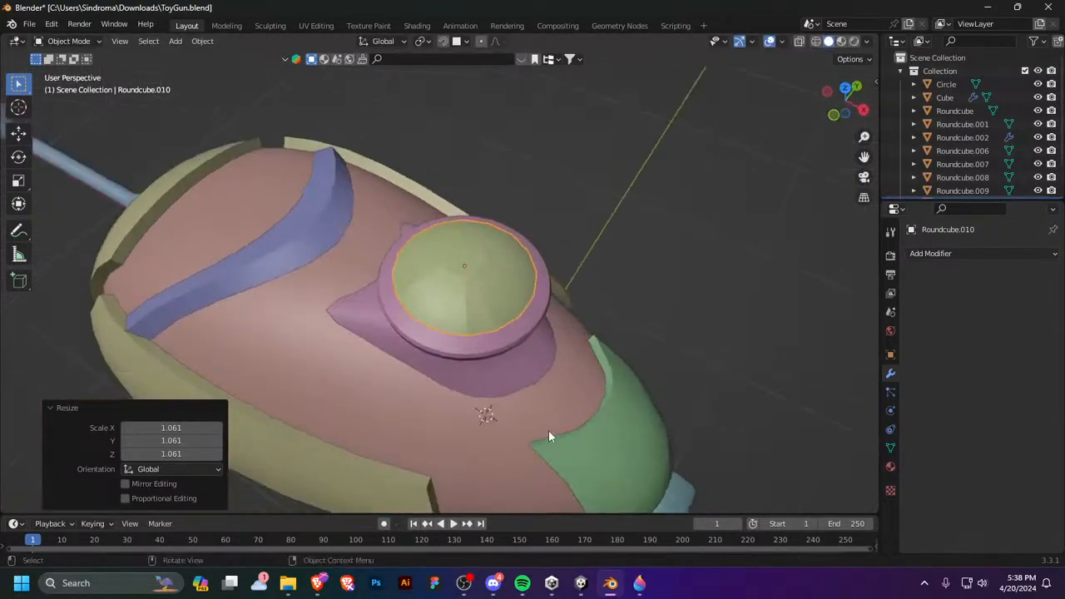
# Step: Add a Subdivision Surface modifier to the dome insert
pyautogui.click(1000, 255)
pyautogui.click(803, 495)
pyautogui.moveTo(633, 370); pyautogui.dragTo(537, 366, button='middle')
# Step: Examine the dome insert's mesh topology and smoothing from several angles
pyautogui.press('Tab')
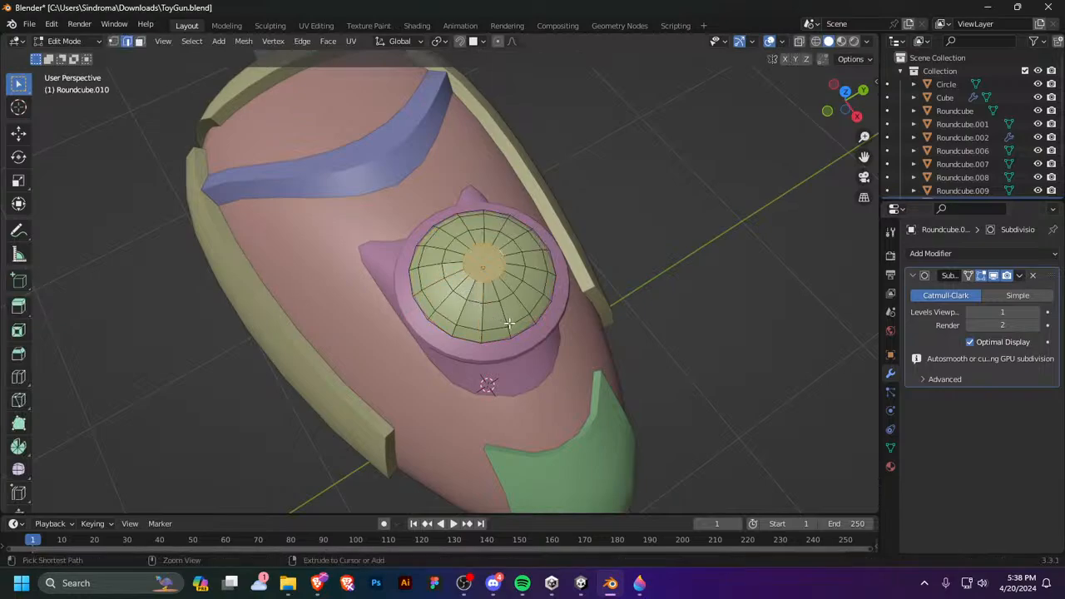
pyautogui.press('Tab')
pyautogui.moveTo(511, 323); pyautogui.dragTo(278, 273, button='middle')
pyautogui.press('Tab')
pyautogui.moveTo(489, 261); pyautogui.dragTo(528, 385, button='middle')
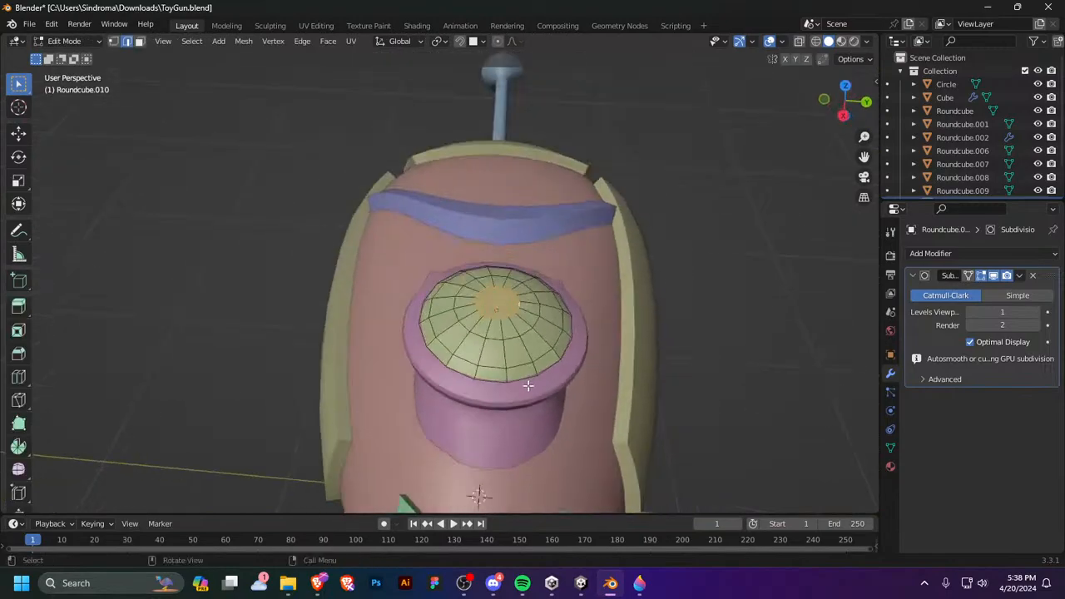
pyautogui.press('2')
pyautogui.moveTo(488, 340); pyautogui.dragTo(440, 372, button='middle')
pyautogui.press('a')
pyautogui.hotkey('alt', 'a')
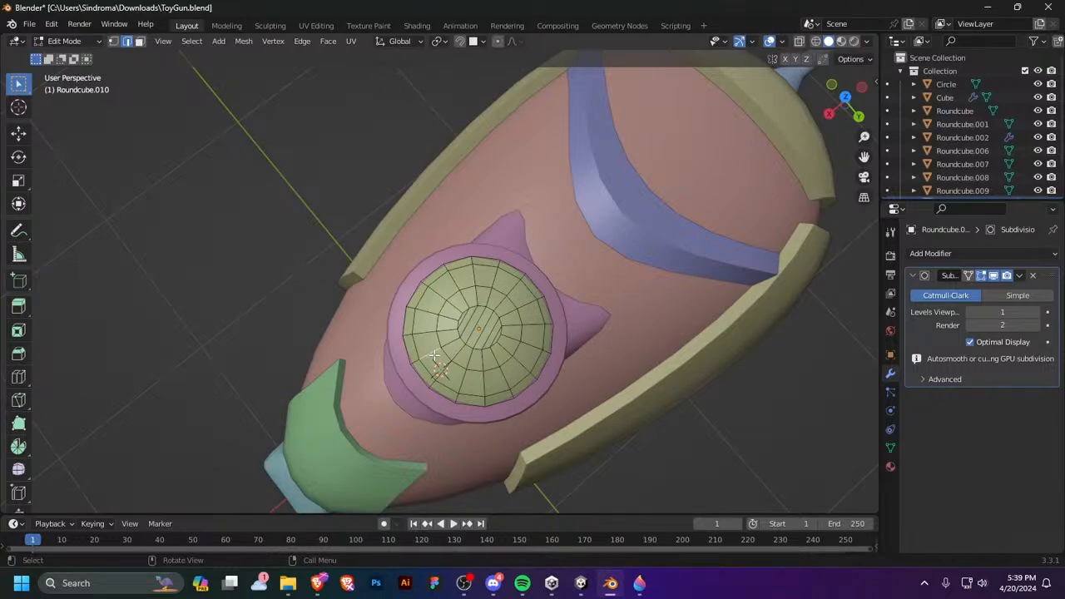
pyautogui.moveTo(477, 364); pyautogui.dragTo(435, 316, button='middle')
# Step: Delete the dome insert from the collar
pyautogui.press('Tab')
pyautogui.press('Delete')
pyautogui.hotkey('shift', 'a')
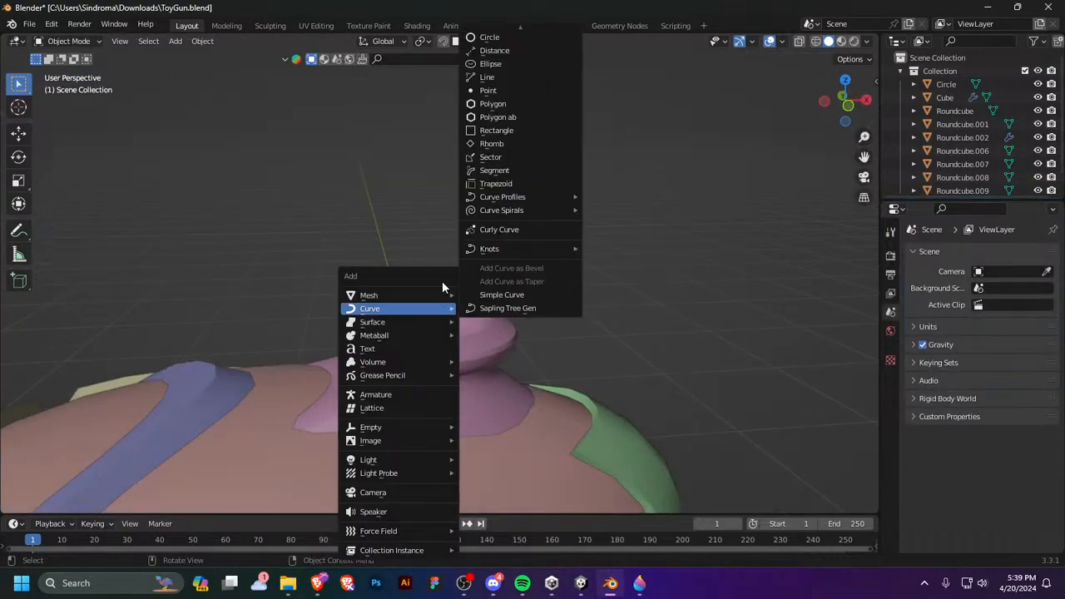
# Step: Select the collar and open its mesh for editing
pyautogui.click(489, 374)
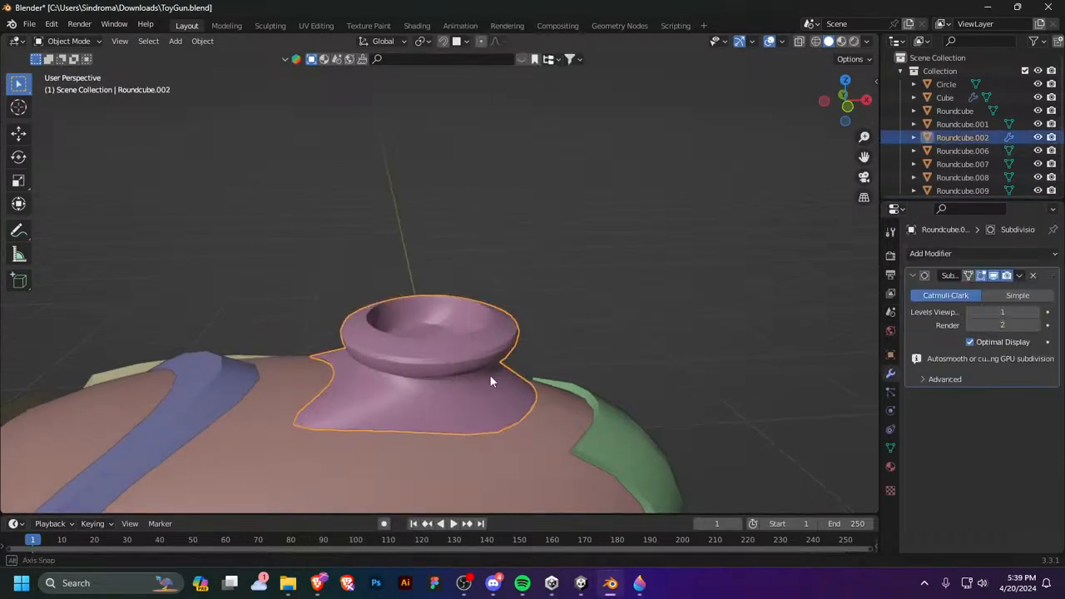
pyautogui.moveTo(489, 375); pyautogui.dragTo(457, 373, button='middle')
pyautogui.press('Tab')
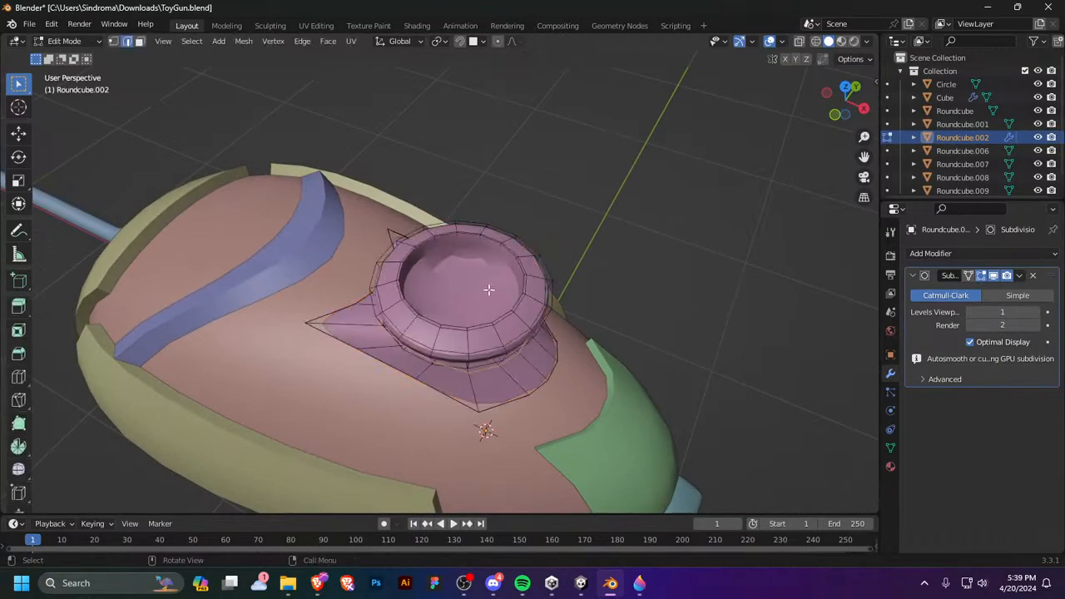
# Step: Add an edge loop to the cup's inner wall and slide it fully to the edge of the cup floor
pyautogui.hotkey('ctrl', 'r')
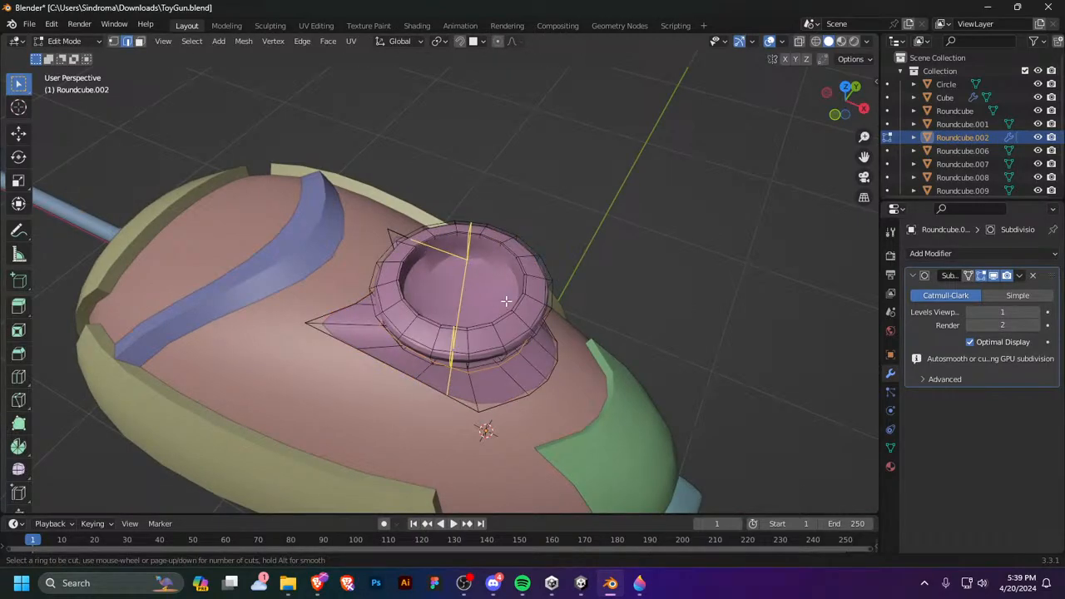
pyautogui.press('Escape')
pyautogui.moveTo(476, 301); pyautogui.dragTo(474, 306, button='middle')
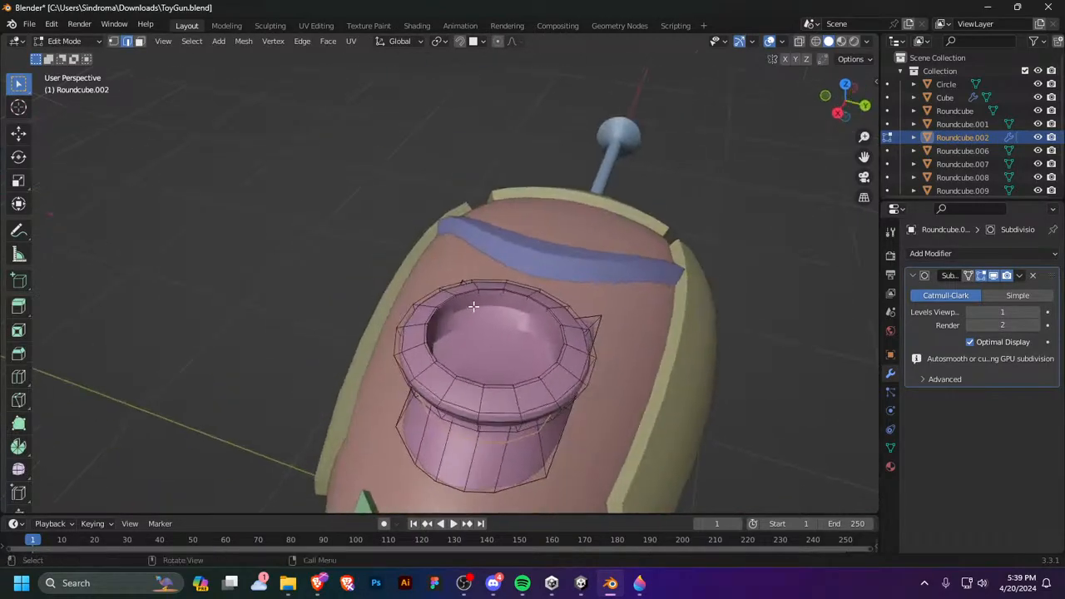
pyautogui.hotkey('ctrl', 'r')
pyautogui.click(475, 310)
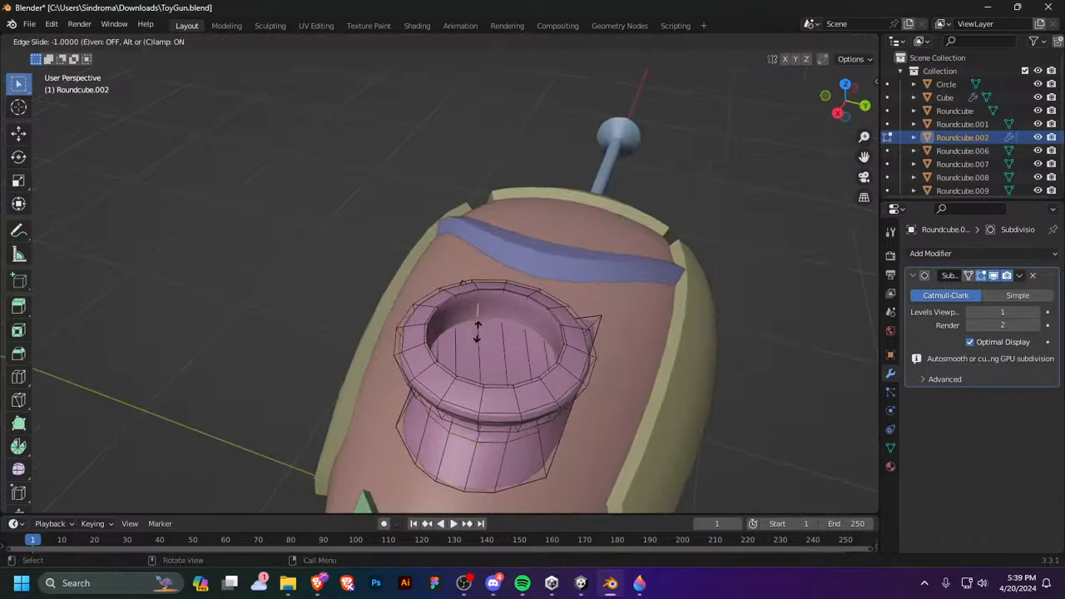
pyautogui.click(477, 330)
pyautogui.press('Tab')
pyautogui.moveTo(477, 330); pyautogui.dragTo(585, 344, button='middle')
pyautogui.hotkey('ctrl', 'Tab')
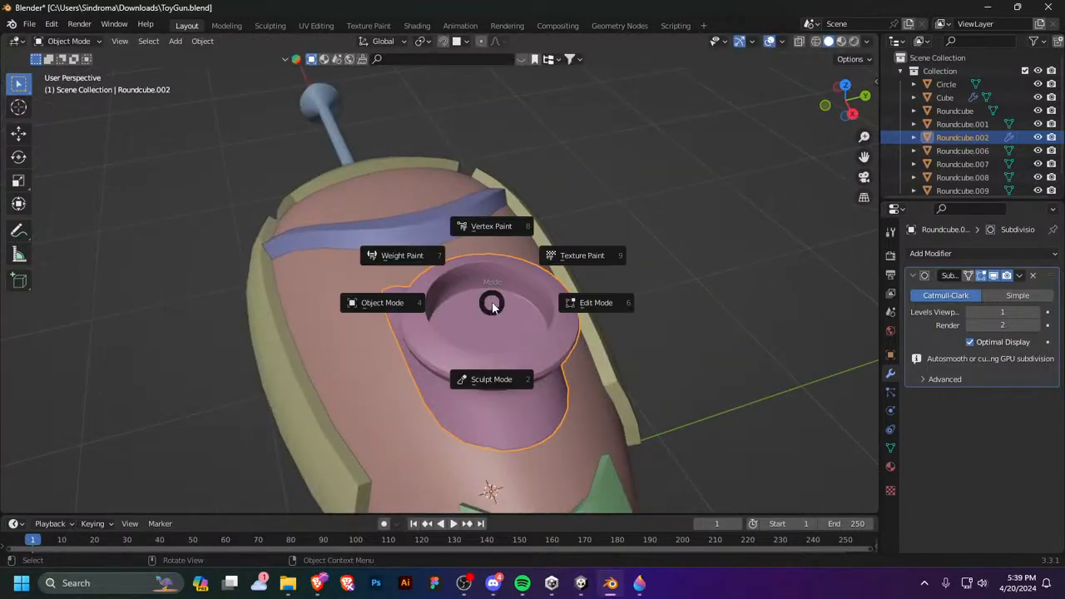
pyautogui.press('Escape')
pyautogui.moveTo(739, 315); pyautogui.dragTo(604, 301, button='middle')
pyautogui.press('Tab')
pyautogui.press('Tab')
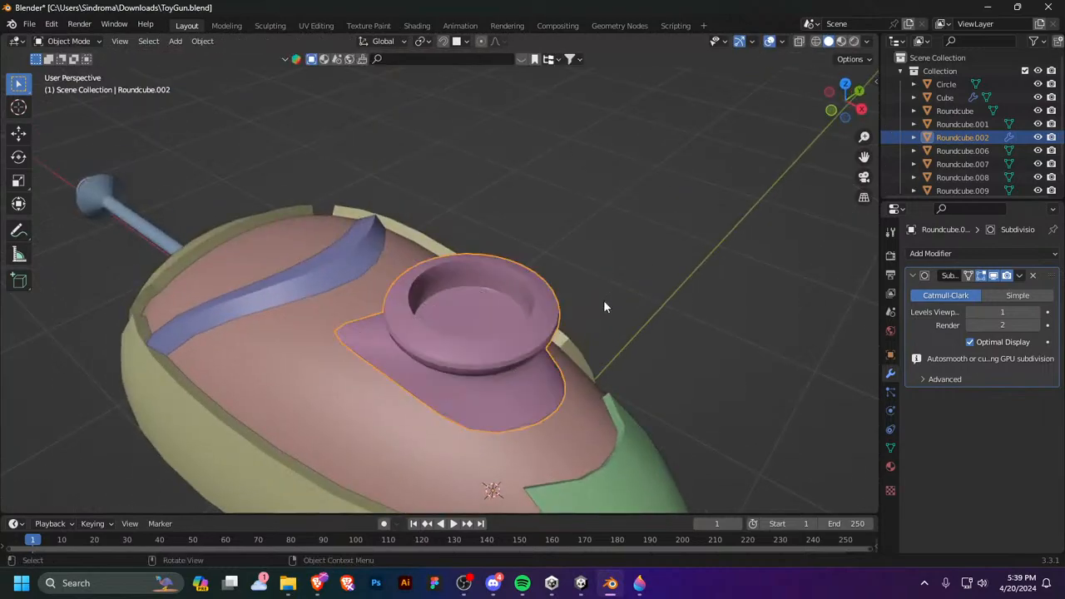
# Step: Add a Round Cube mesh with a radius of 1
pyautogui.scroll(3, 616, 315)
pyautogui.hotkey('shift', 'a')
pyautogui.moveTo(690, 287)
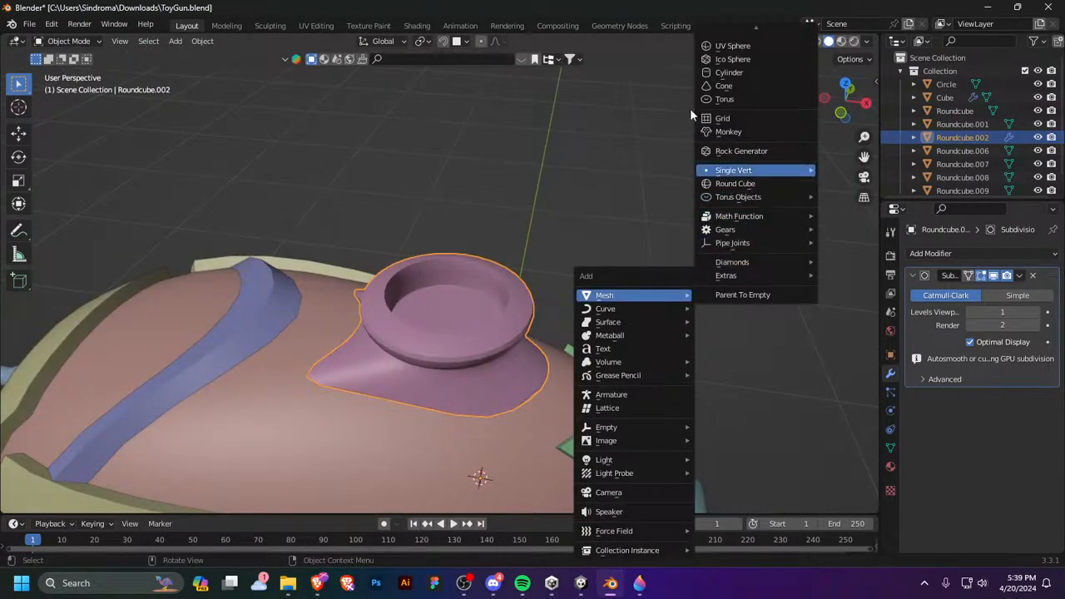
pyautogui.click(757, 185)
pyautogui.click(135, 187)
pyautogui.write('1')
pyautogui.press('Return')
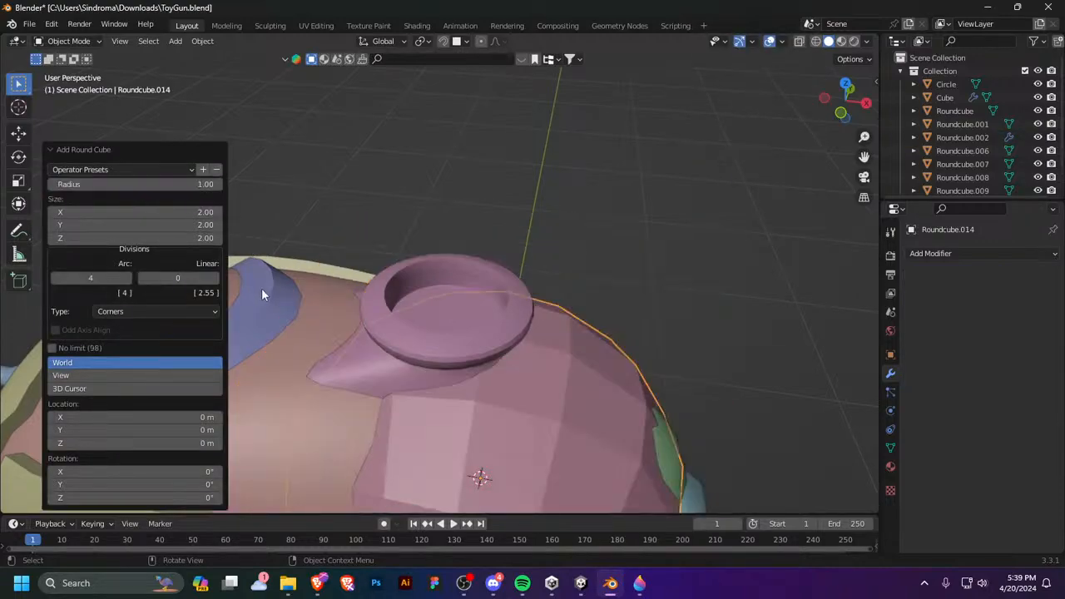
# Step: Scale the round cube to about 0.41 and raise it about 1.21 m along Z to the cup's height
pyautogui.press('s')
pyautogui.click(522, 378)
pyautogui.press('g')
pyautogui.press('z')
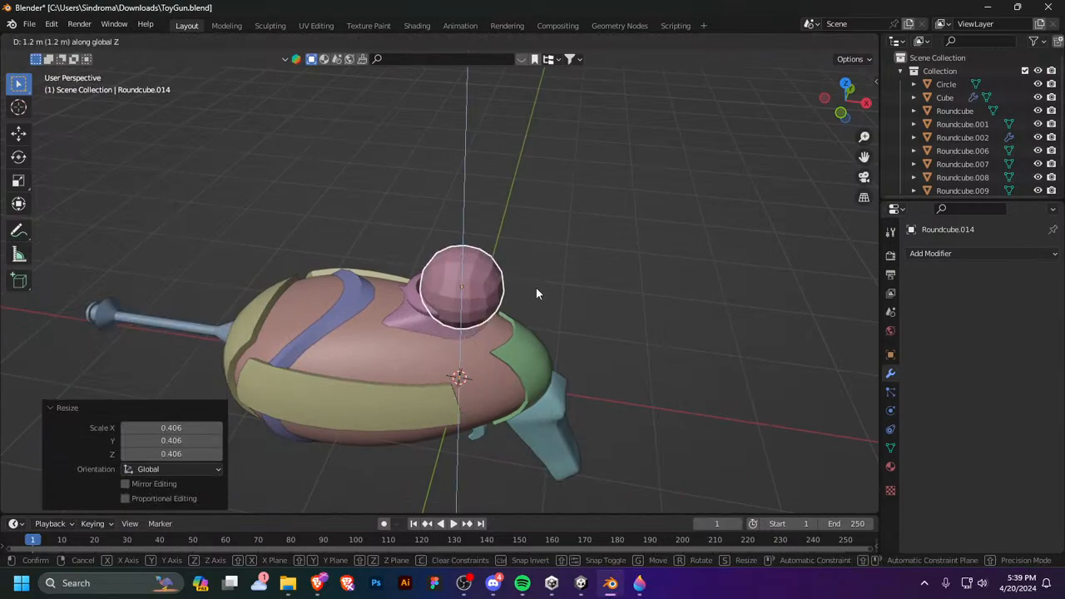
pyautogui.click(549, 312)
# Step: Scale the sphere by about 0.89 in front view and move it along X over the cup
pyautogui.press('KP_1')
pyautogui.scroll(3, 557, 326)
pyautogui.press('s')
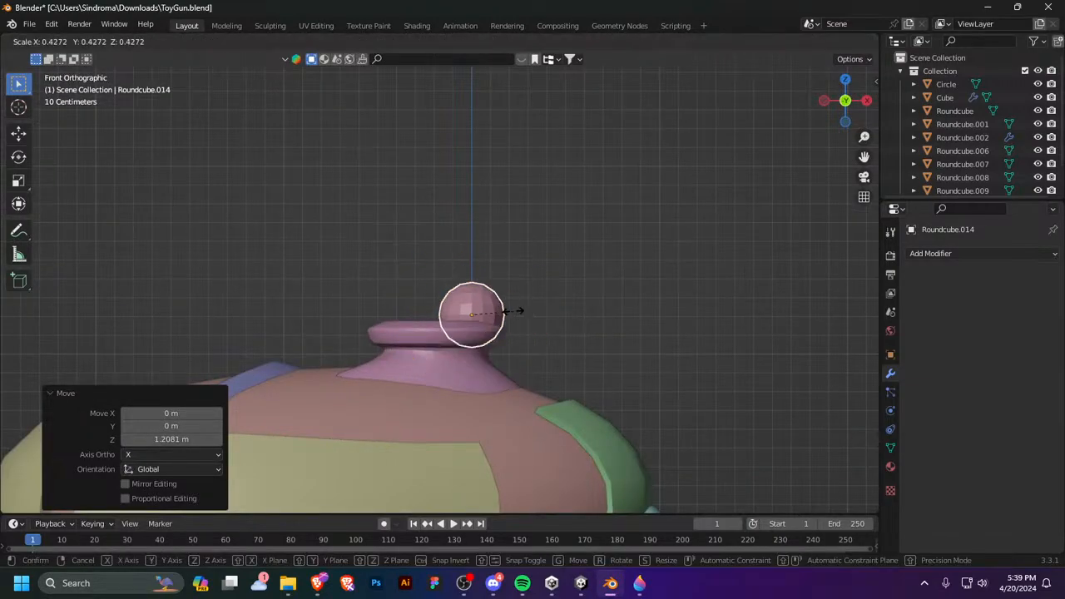
pyautogui.click(570, 317)
pyautogui.press('g')
pyautogui.press('z')
pyautogui.rightClick(533, 324)
pyautogui.press('g')
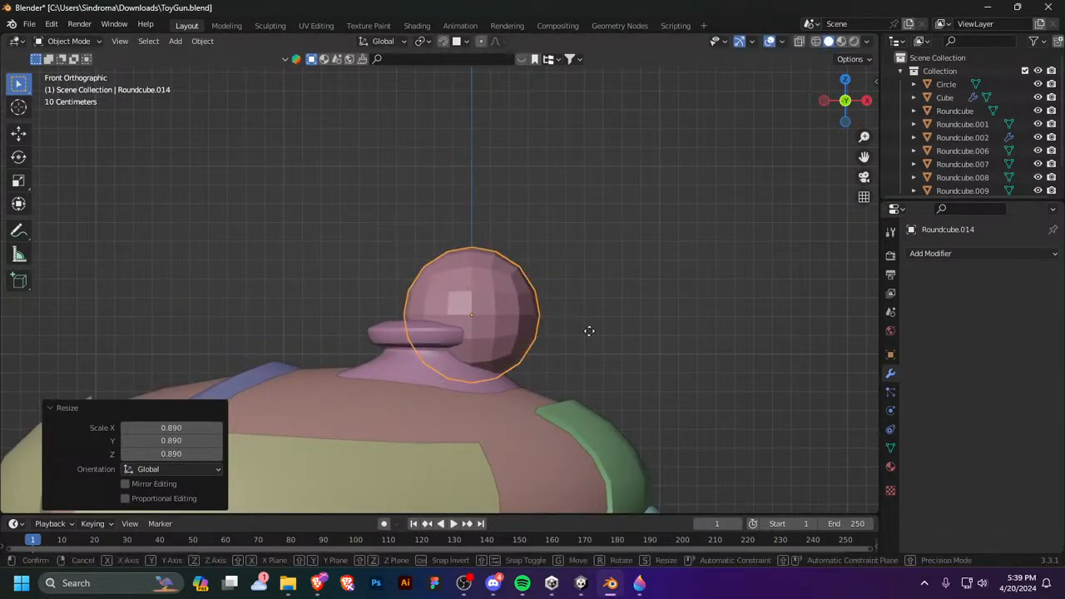
pyautogui.press('x')
pyautogui.click(549, 329)
# Step: Scale the sphere by about 0.68 and fine-tune its X position to centre it on the cup
pyautogui.press('s')
pyautogui.click(530, 326)
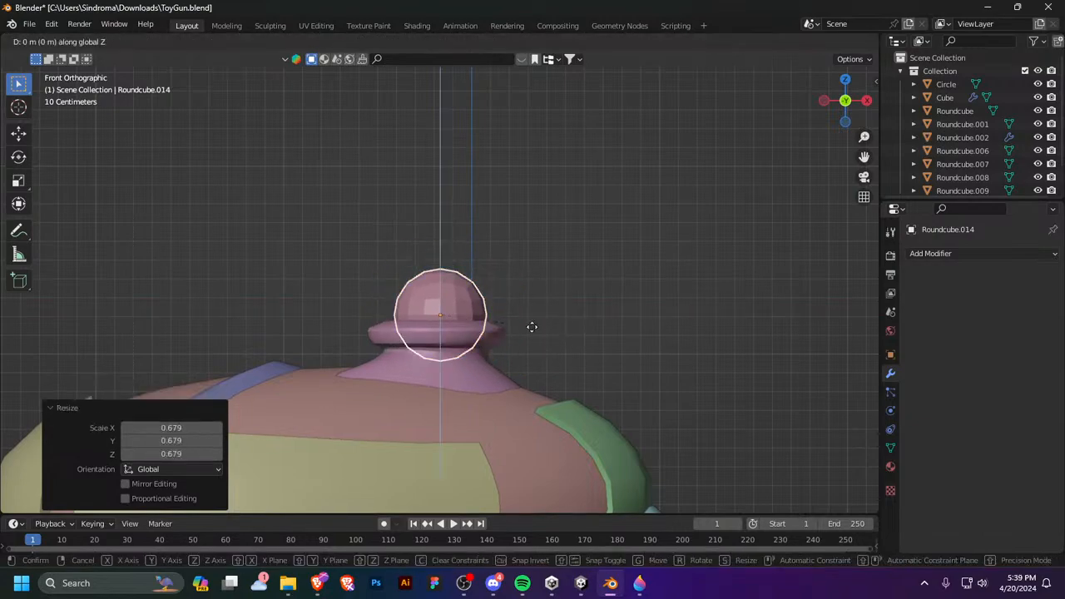
pyautogui.press('g')
pyautogui.press('x')
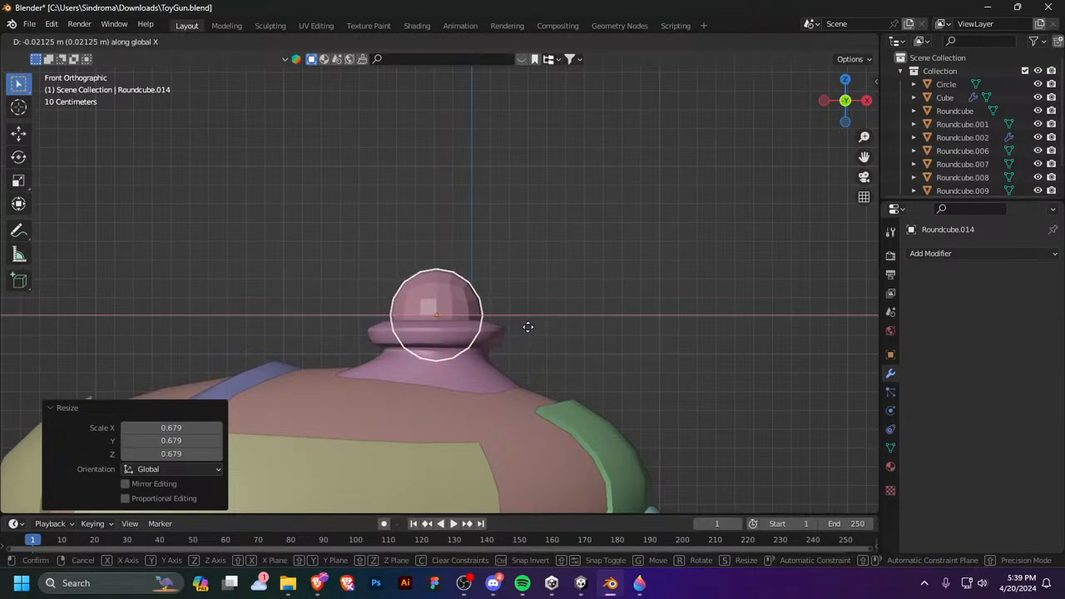
pyautogui.click(525, 326)
# Step: Flatten the sphere to about 0.48 along Z and resize it uniformly to fit inside the cup's rim
pyautogui.moveTo(526, 326); pyautogui.dragTo(385, 371, button='middle')
pyautogui.press('s')
pyautogui.press('z')
pyautogui.click(487, 300)
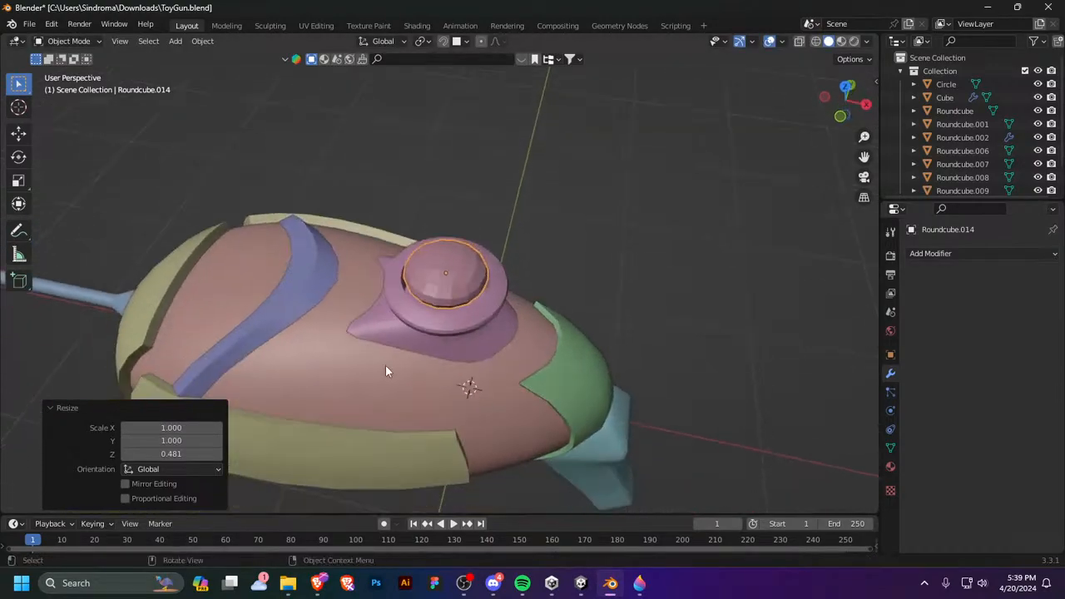
pyautogui.press('s')
pyautogui.click(452, 356)
# Step: Adjust the flattened sphere's height along Z so it sits in the cup
pyautogui.moveTo(452, 356); pyautogui.dragTo(486, 334, button='middle')
pyautogui.press('g')
pyautogui.press('z')
pyautogui.click(457, 264)
pyautogui.press('Tab')
pyautogui.press('Tab')
# Step: Delete the lower half of the flattened sphere's vertices in front wireframe view, leaving only the dome
pyautogui.press('KP_7')
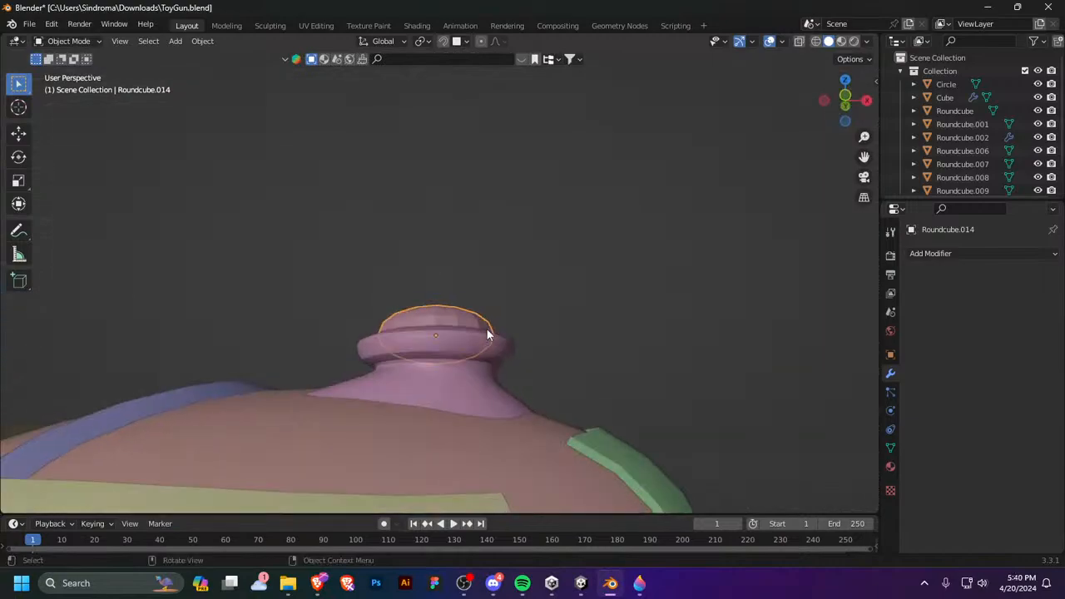
pyautogui.press('KP_1')
pyautogui.press('Tab')
pyautogui.hotkey('shift', 'z')
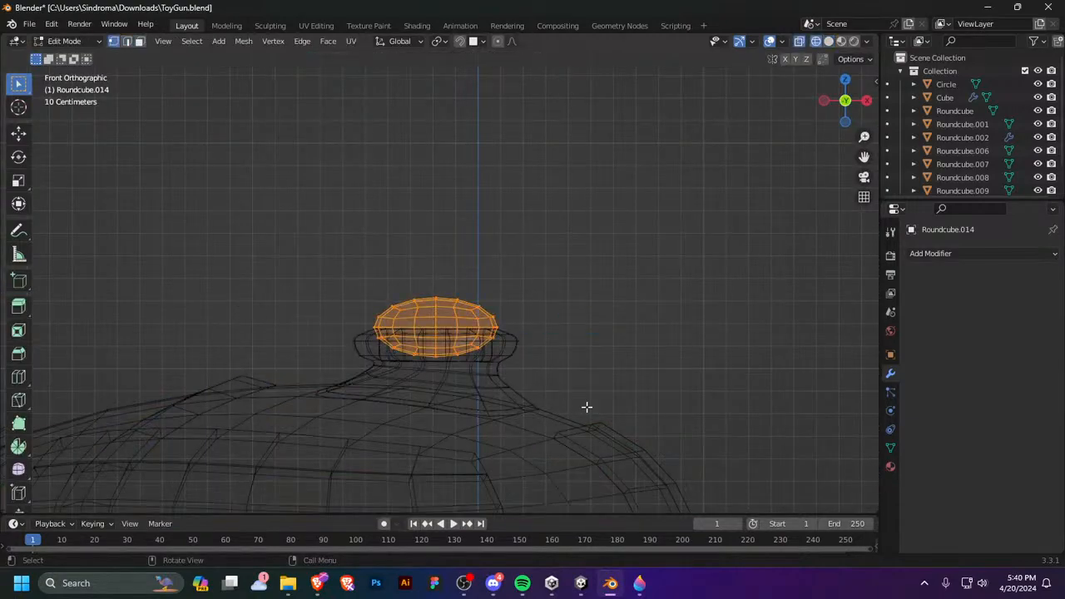
pyautogui.moveTo(587, 407); pyautogui.dragTo(344, 340)
pyautogui.press('x')
pyautogui.click(344, 315)
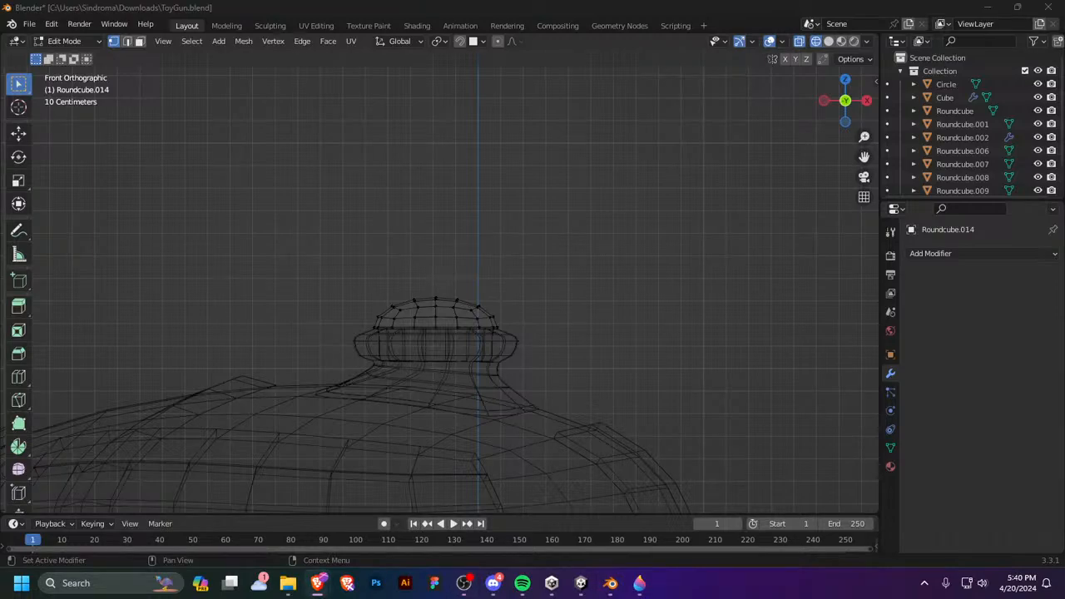
pyautogui.click(581, 583)
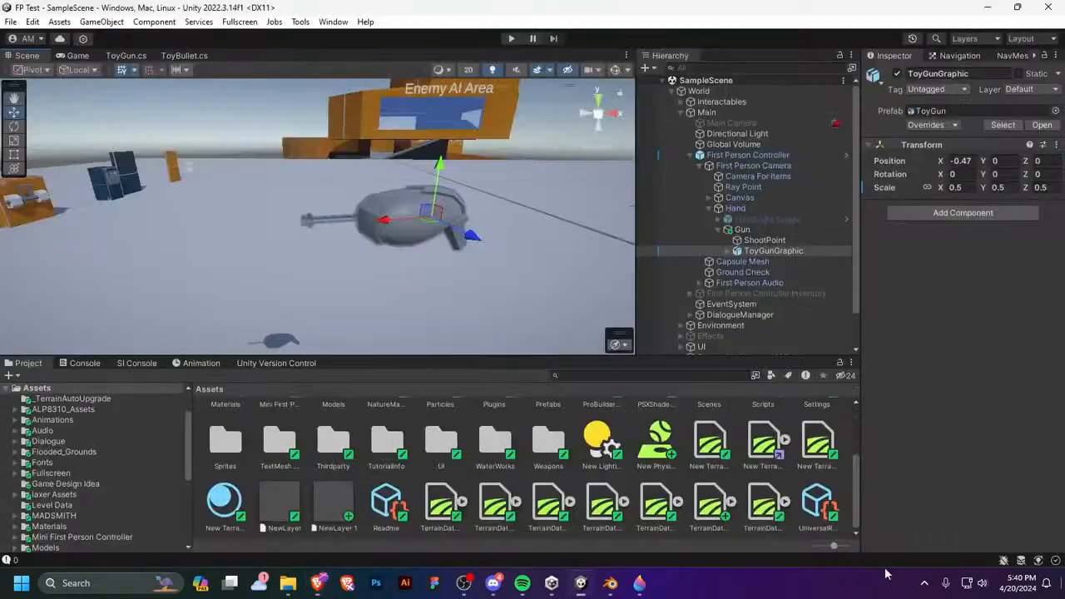
pyautogui.click(610, 585)
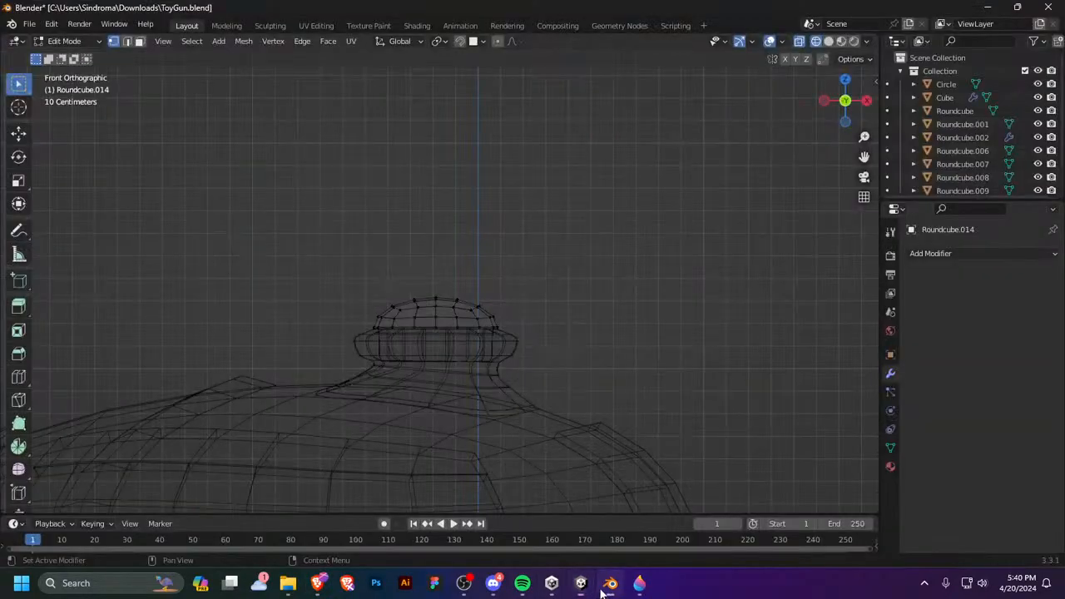
# Step: Restore solid shading and apply a face operation to the dome's open bottom edge loop
pyautogui.moveTo(425, 302); pyautogui.dragTo(387, 338, button='middle')
pyautogui.press('Tab')
pyautogui.hotkey('shift', 'z')
pyautogui.press('Tab')
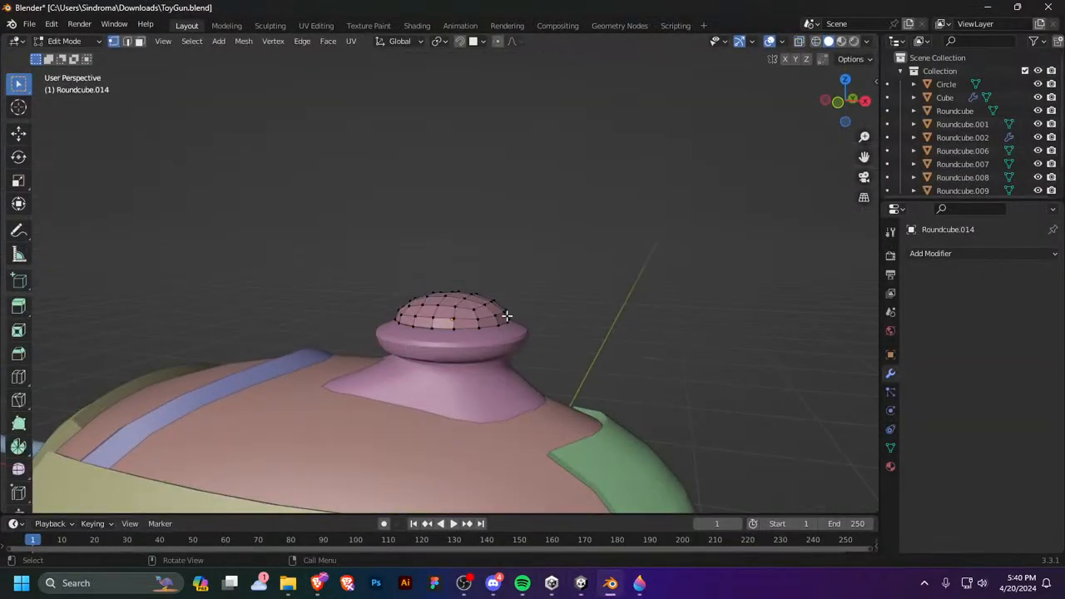
pyautogui.moveTo(506, 316); pyautogui.dragTo(467, 301, button='middle')
pyautogui.press('2')
pyautogui.keyDown('alt'); pyautogui.click(481, 328); pyautogui.keyUp('alt')
pyautogui.hotkey('ctrl', 'f')
pyautogui.click(507, 319)
pyautogui.press('Tab')
pyautogui.press('Tab')
# Step: Duplicate the central faces on the dome's grip-facing side in place, separate them as a new object and open it for editing
pyautogui.press('3')
pyautogui.keyDown('alt'); pyautogui.click(478, 315); pyautogui.keyUp('alt')
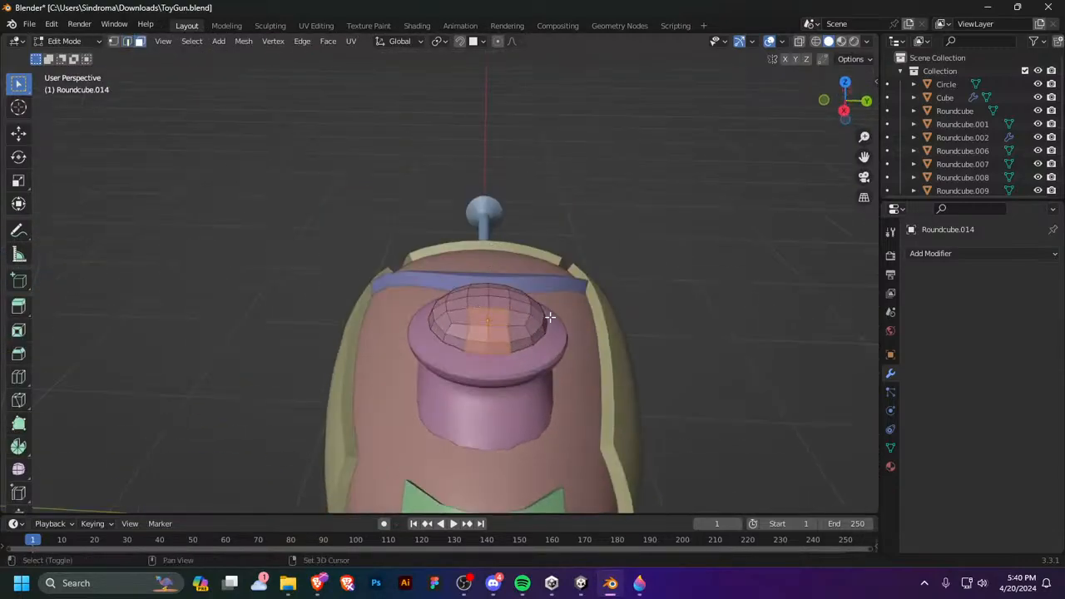
pyautogui.hotkey('shift', 'd')
pyautogui.rightClick(509, 315)
pyautogui.press('p')
pyautogui.click(508, 315)
pyautogui.press('Tab')
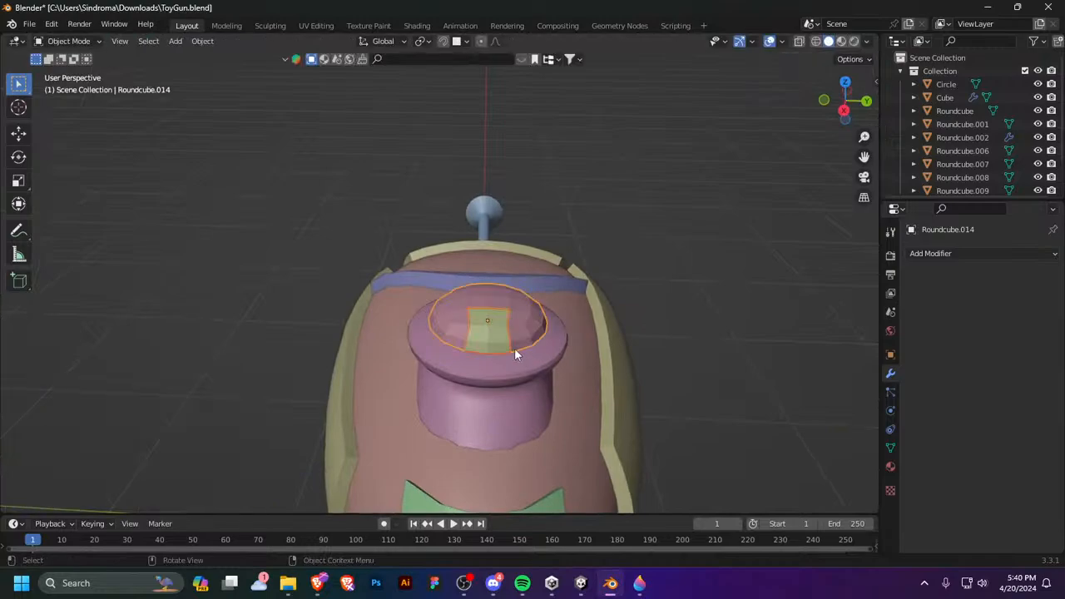
pyautogui.moveTo(520, 348); pyautogui.dragTo(525, 378, button='middle')
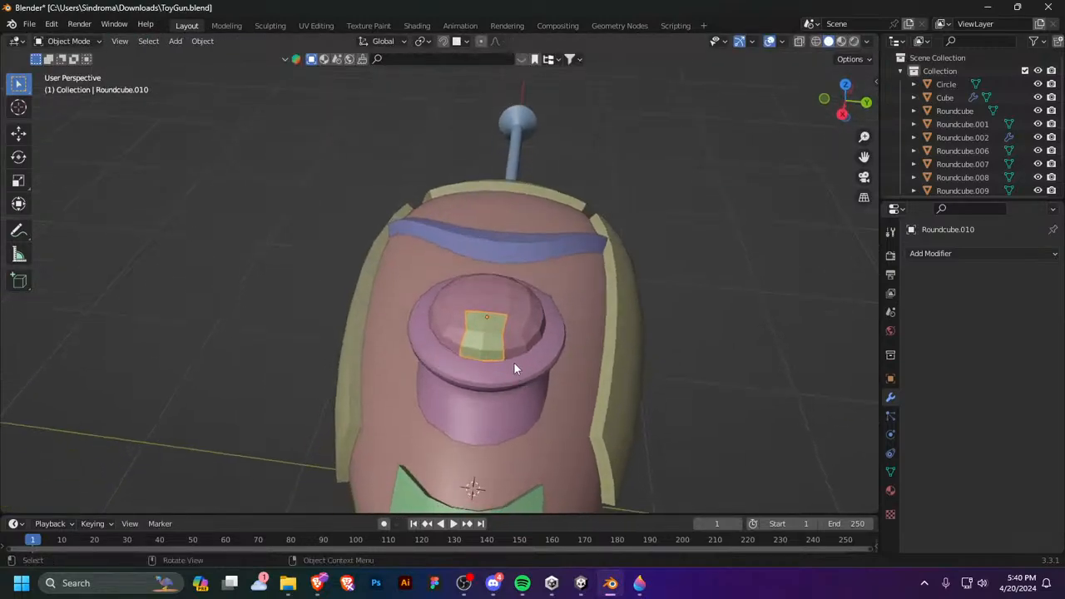
pyautogui.press('Tab')
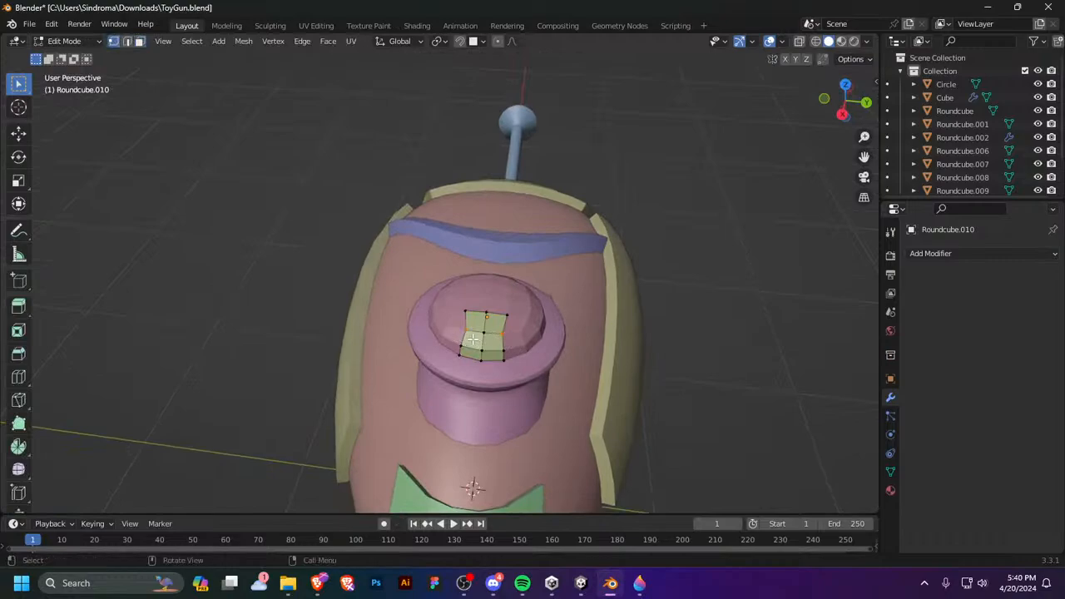
# Step: Try to scale the side edge vertices of the separated patch along Y
pyautogui.press('s')
pyautogui.press('x')
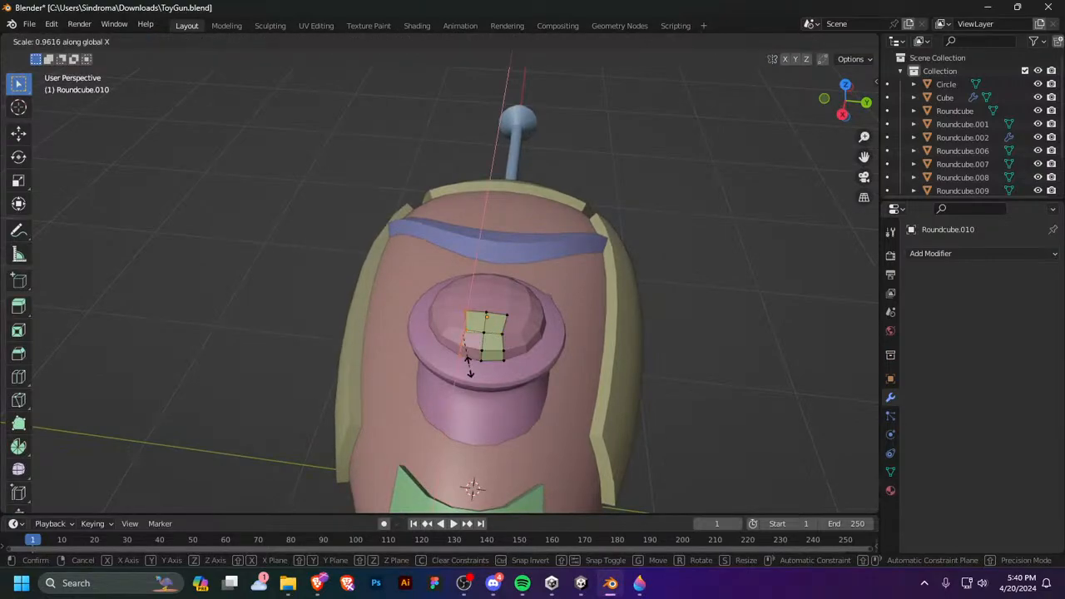
pyautogui.press('y')
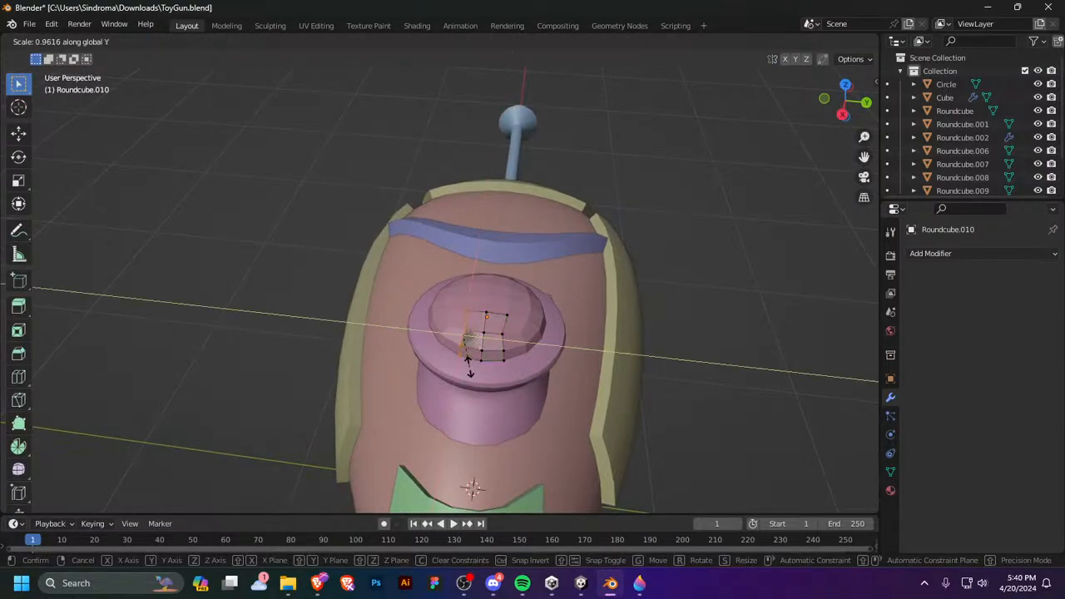
pyautogui.click(470, 370)
pyautogui.click(518, 374)
pyautogui.hotkey('ctrl', 'z')
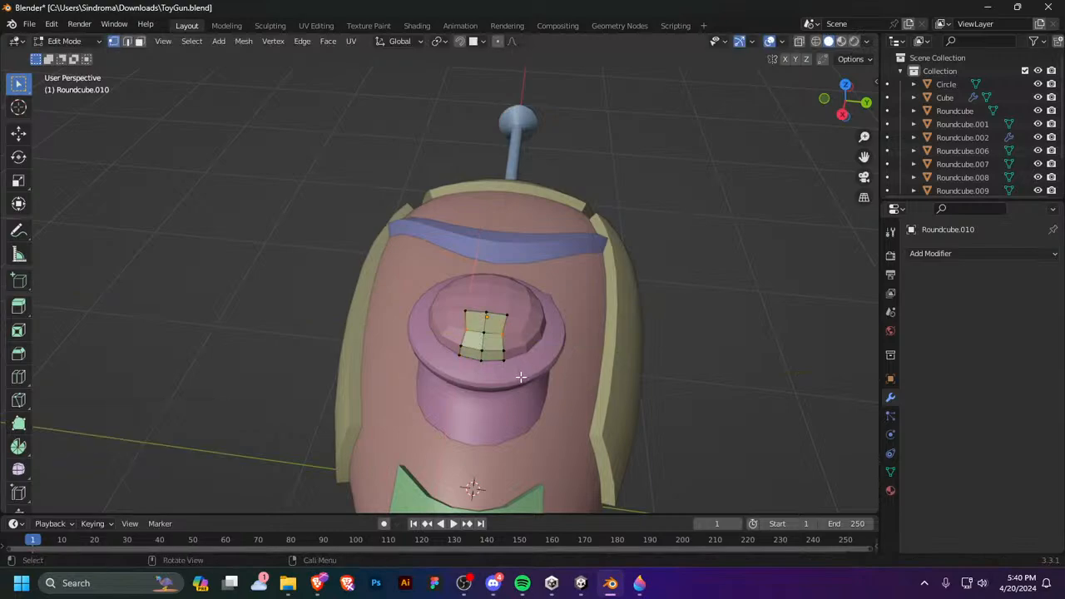
# Step: Straighten the patch's lower side edge in top view by scaling its vertices to 0 along Y
pyautogui.press('KP_1')
pyautogui.press('KP_7')
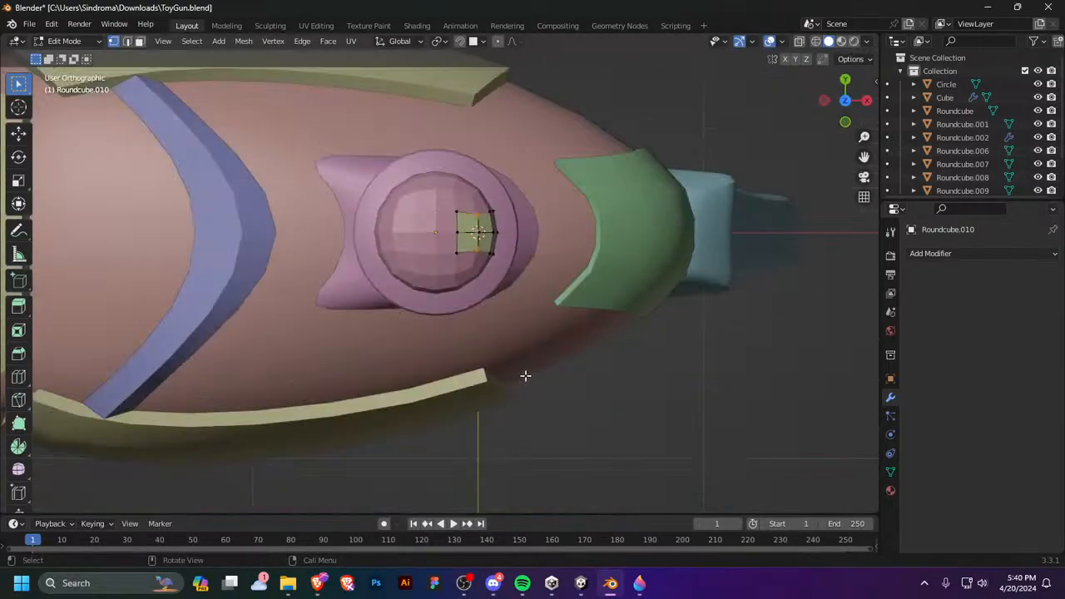
pyautogui.moveTo(513, 283); pyautogui.dragTo(432, 248)
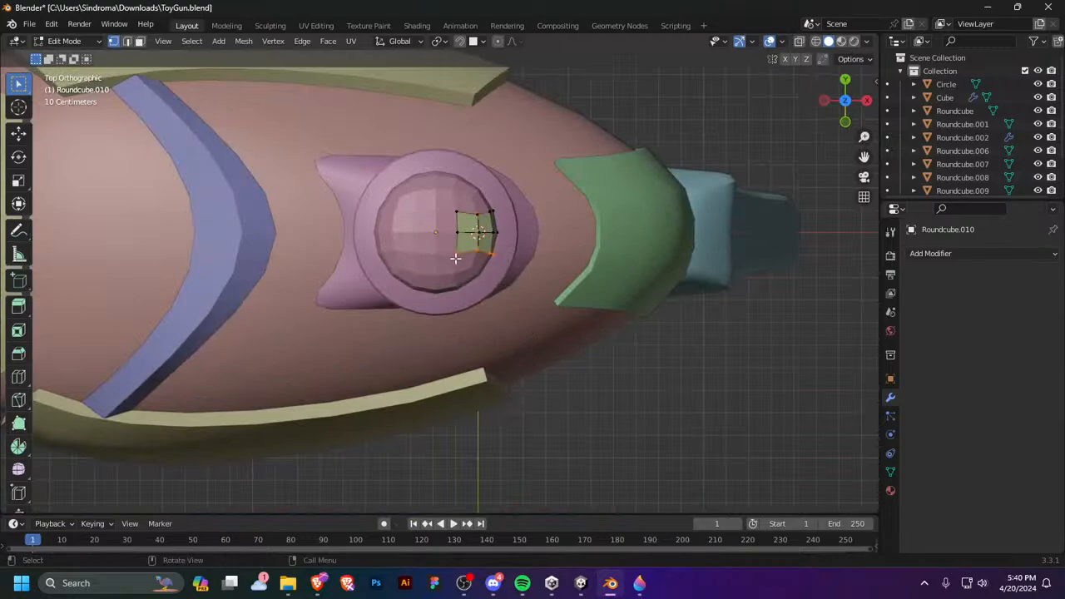
pyautogui.press('z')
pyautogui.moveTo(527, 284); pyautogui.dragTo(426, 246)
pyautogui.press('s')
pyautogui.press('x')
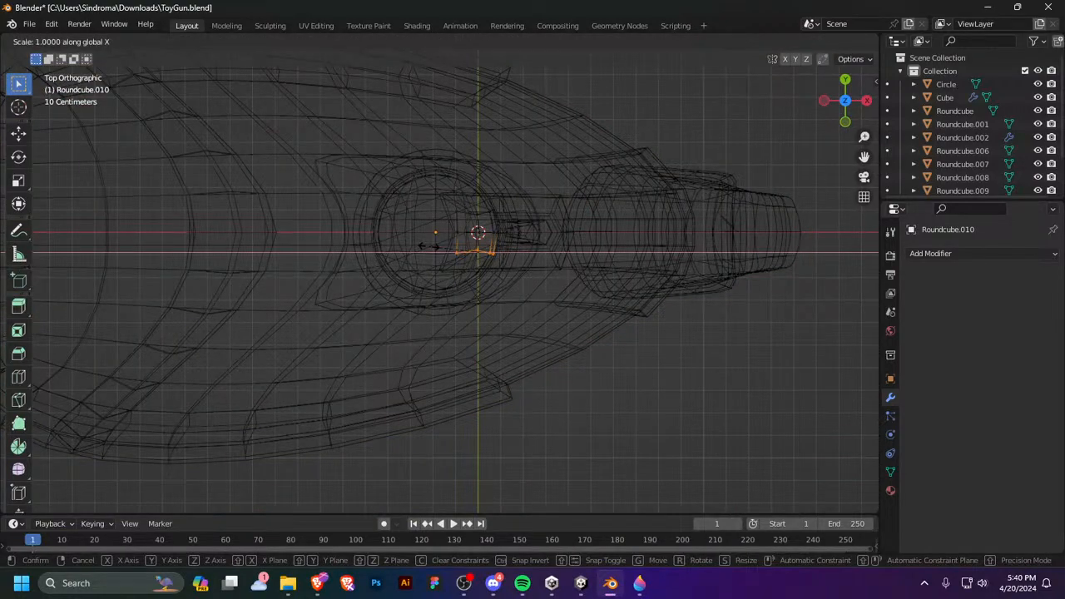
pyautogui.press('z')
pyautogui.press('y')
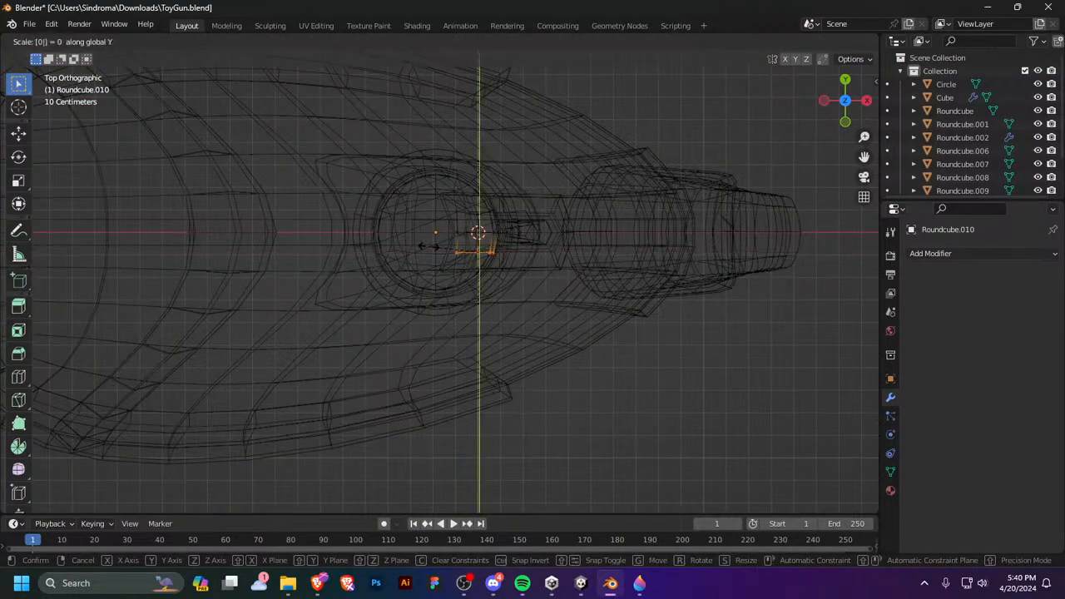
pyautogui.press('Return')
pyautogui.press('z')
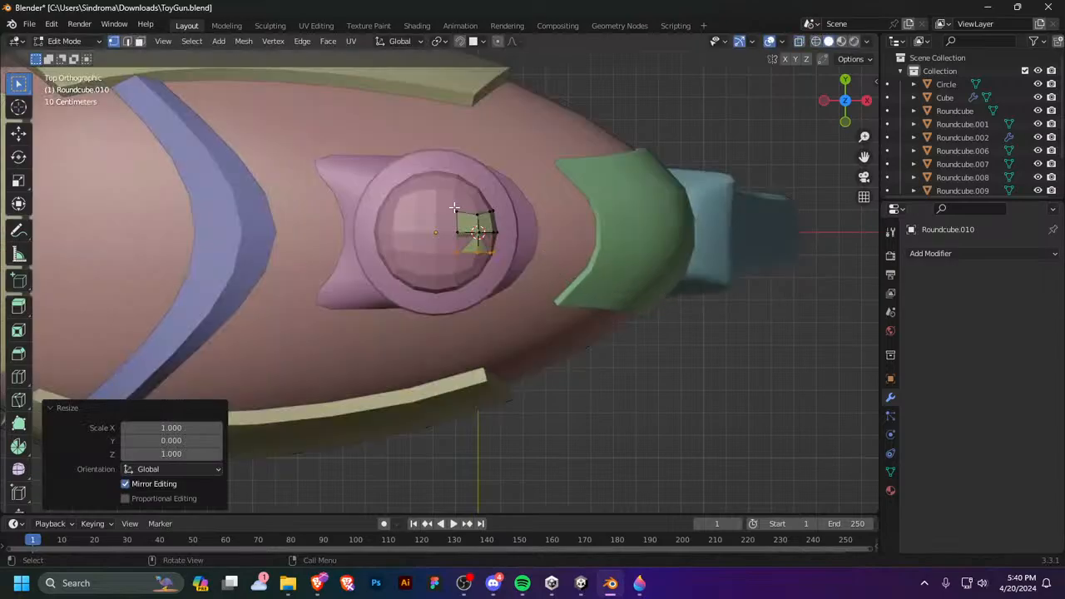
# Step: Straighten the patch's opposite side edge by scaling its vertices to 0 along Y
pyautogui.press('s')
pyautogui.press('y')
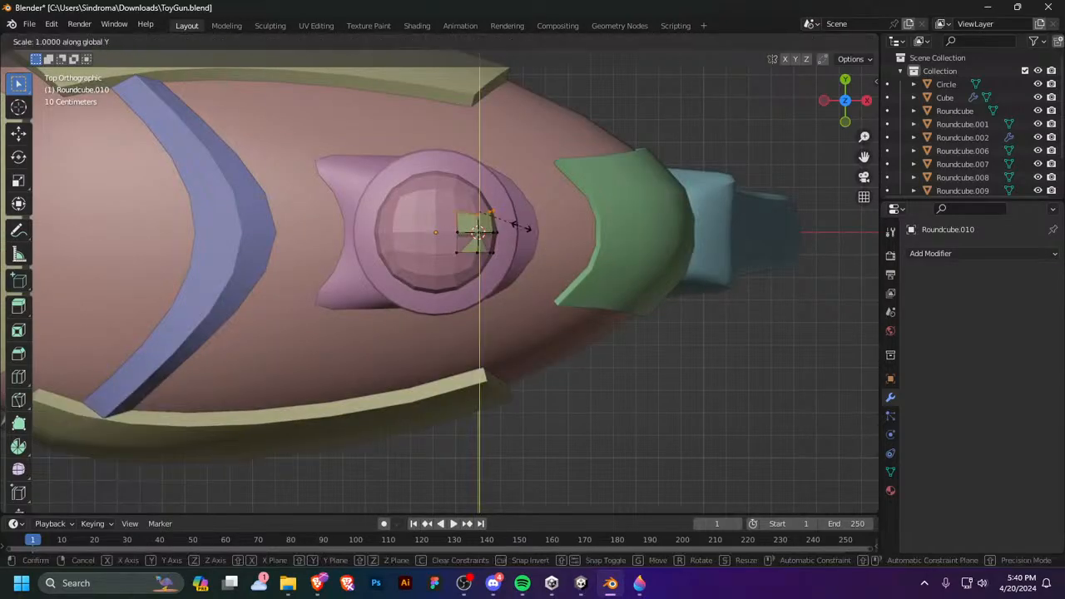
pyautogui.press('0')
pyautogui.press('Return')
# Step: Adjust the whole patch's height along Z relative to the dome surface
pyautogui.moveTo(532, 250); pyautogui.dragTo(520, 347, button='middle')
pyautogui.press('Tab')
pyautogui.press('g')
pyautogui.press('z')
pyautogui.click(476, 350)
pyautogui.press('g')
pyautogui.press('z')
pyautogui.click(445, 298)
# Step: Shift the patch along X and fine-tune its Z height so it sits over the dome
pyautogui.press('g')
pyautogui.press('x')
pyautogui.click(459, 319)
pyautogui.press('g')
pyautogui.press('z')
pyautogui.click(439, 313)
pyautogui.press('Tab')
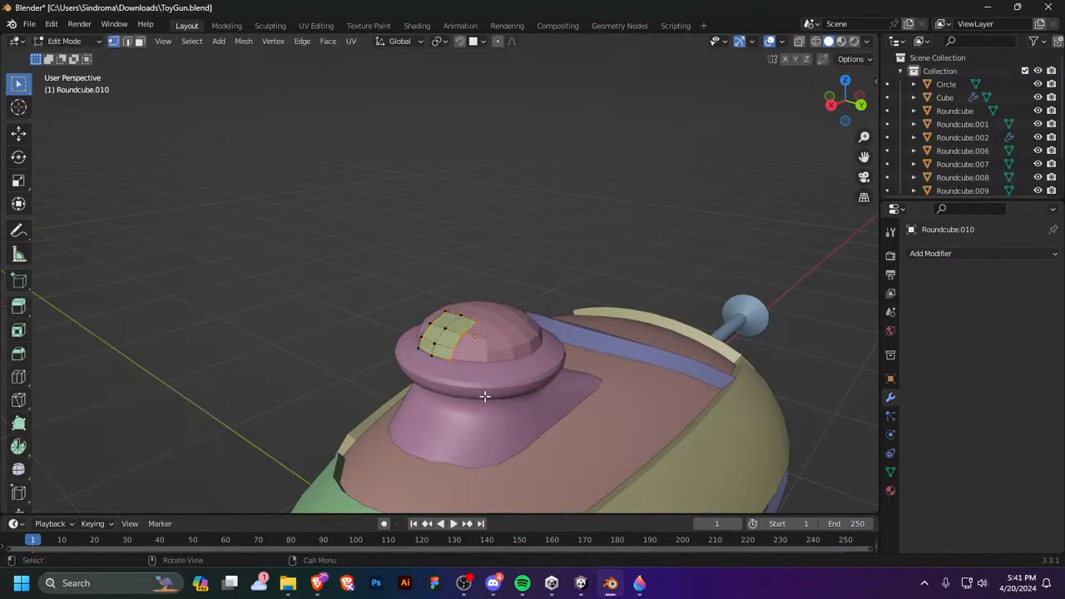
pyautogui.press('Tab')
# Step: Duplicate in place the three adjacent top faces of the cup's rim in front of the dome patch and separate them into their own object
pyautogui.click(462, 380)
pyautogui.moveTo(463, 380); pyautogui.dragTo(513, 431, button='middle')
pyautogui.press('Tab')
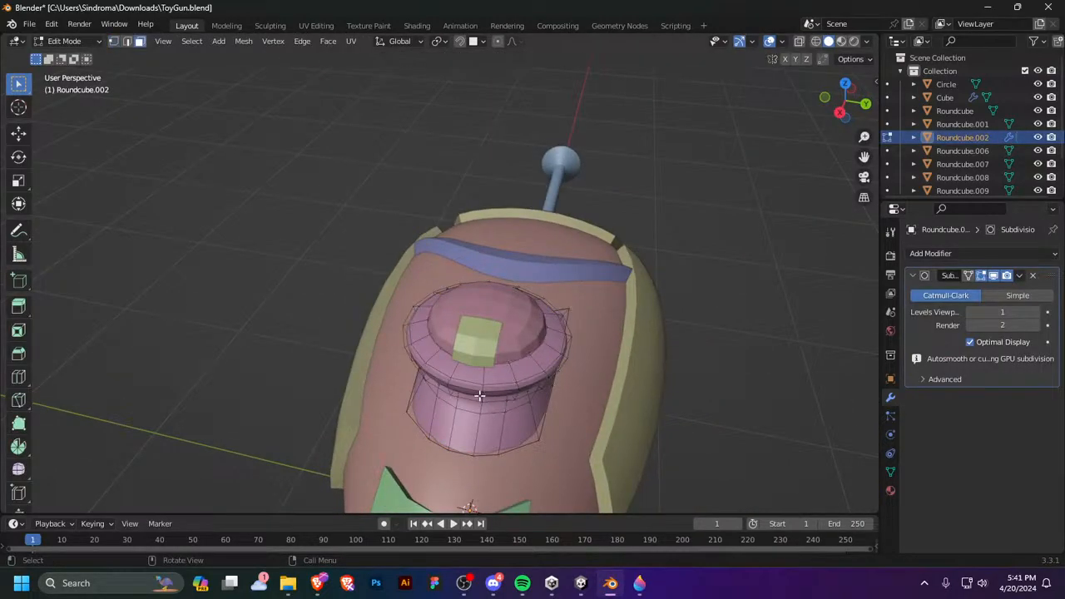
pyautogui.moveTo(453, 373); pyautogui.dragTo(489, 385)
pyautogui.moveTo(509, 392); pyautogui.dragTo(531, 390, button='middle')
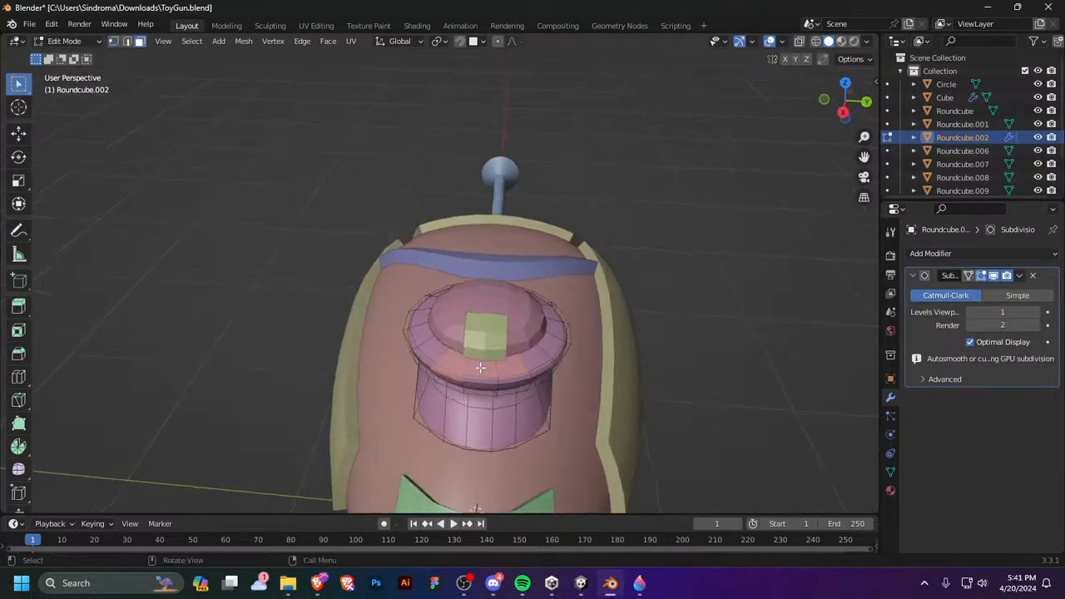
pyautogui.click(480, 368)
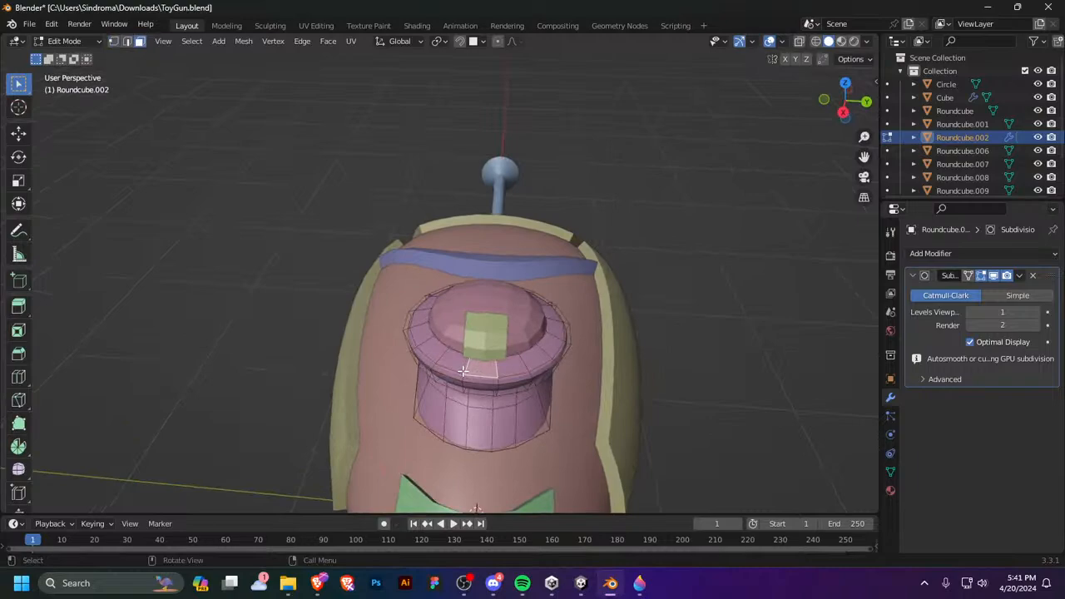
pyautogui.click(513, 372)
pyautogui.click(483, 369)
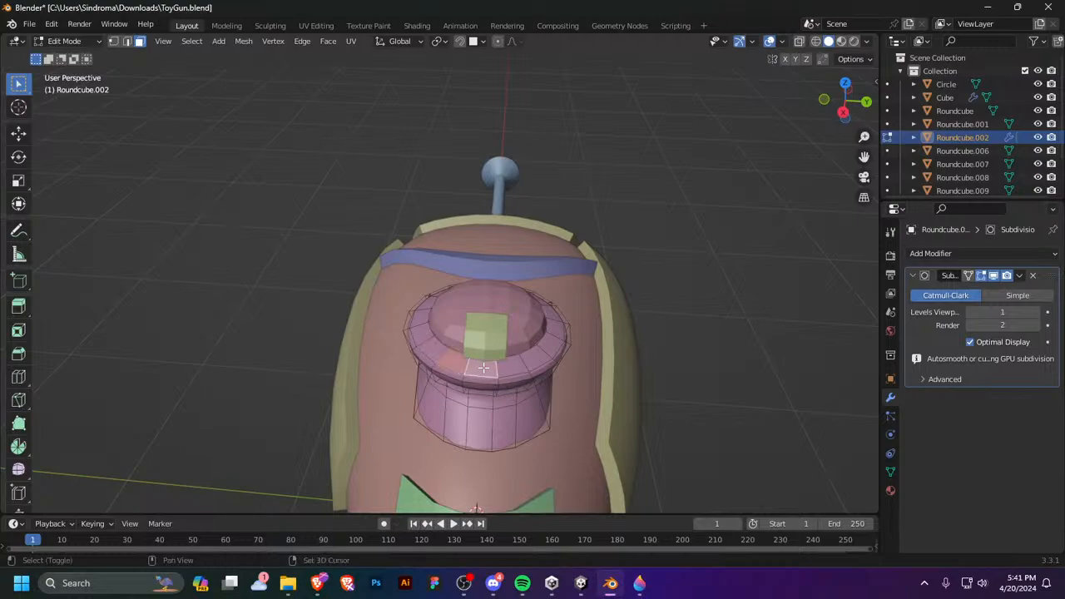
pyautogui.keyDown('shift'); pyautogui.click(506, 370); pyautogui.keyUp('shift')
pyautogui.hotkey('shift', 'd')
pyautogui.rightClick(497, 403)
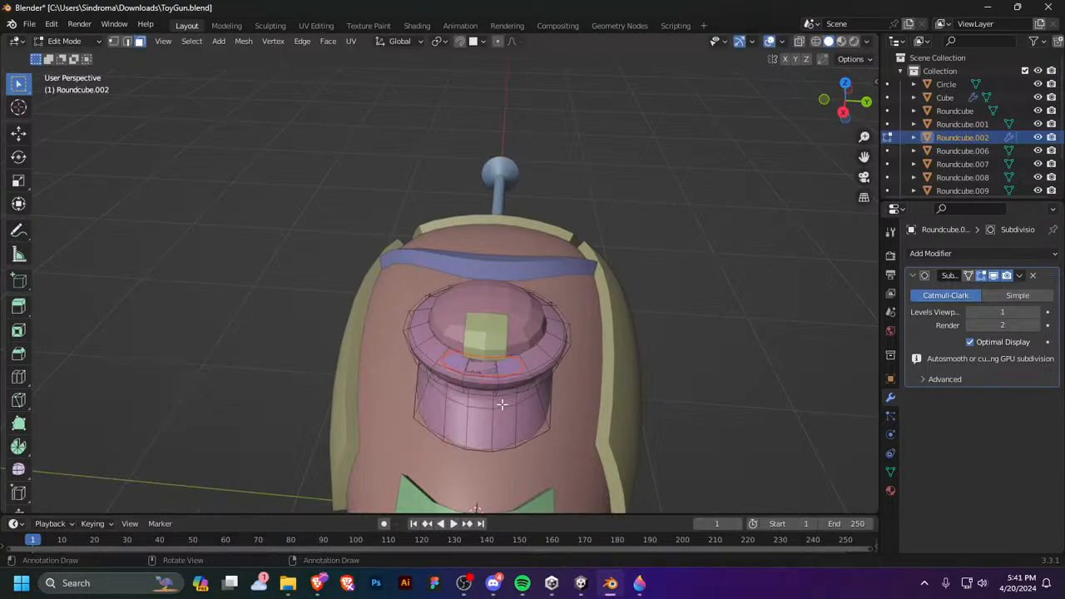
# Step: Stop editing the cup and open the separated rim strip for mesh editing
pyautogui.press('Tab')
pyautogui.click(509, 370)
pyautogui.press('Tab')
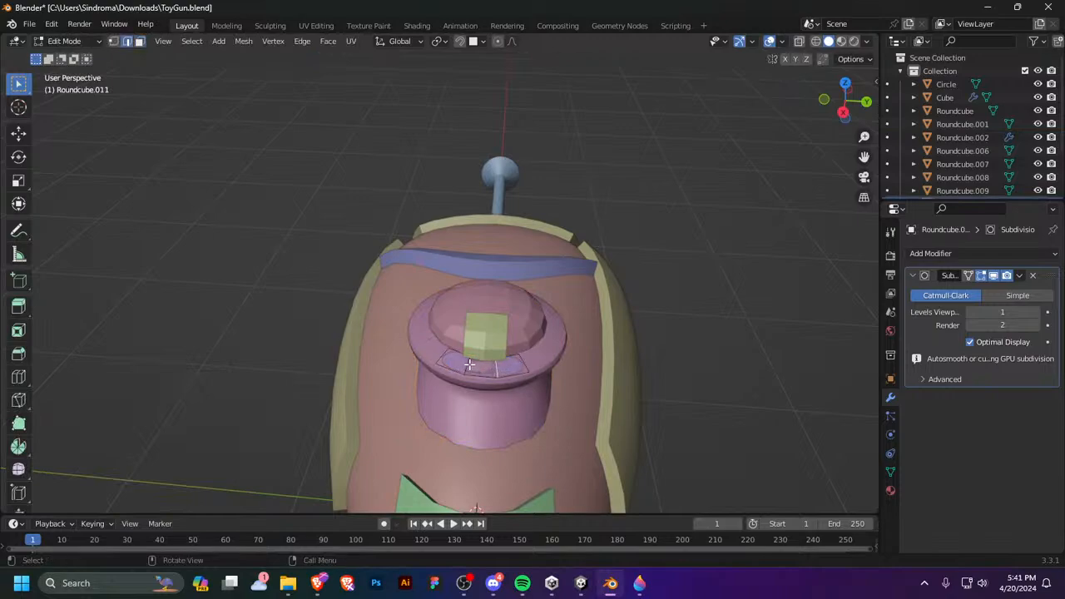
# Step: Try to simplify the rim strip by removing its inner edges with Delete and Dissolve Edges
pyautogui.click(472, 366)
pyautogui.rightClick(485, 369)
pyautogui.click(466, 366)
pyautogui.press('x')
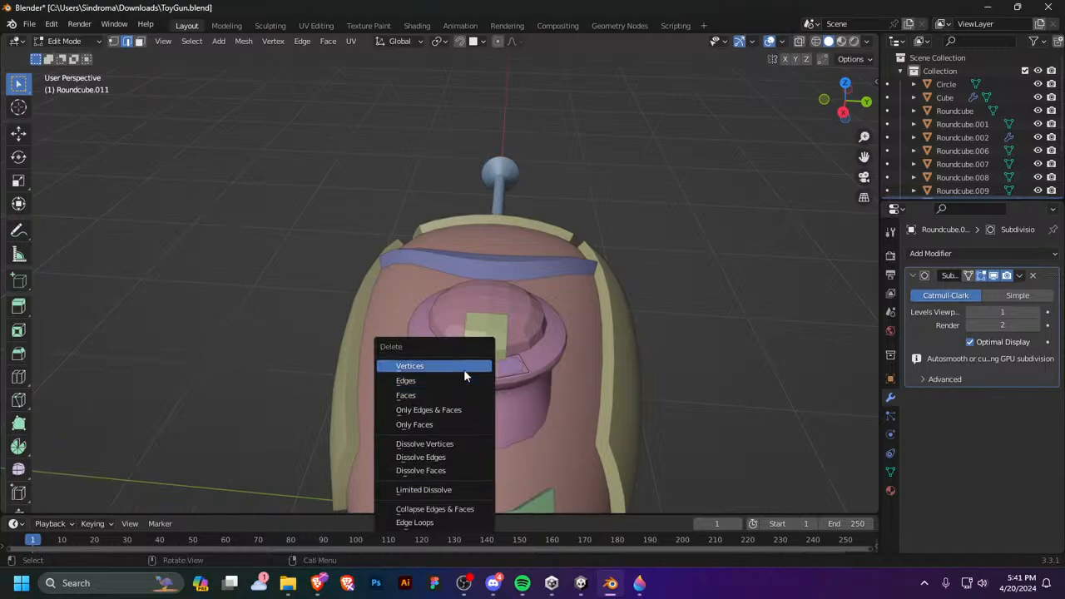
pyautogui.click(464, 367)
pyautogui.press('x')
pyautogui.click(457, 397)
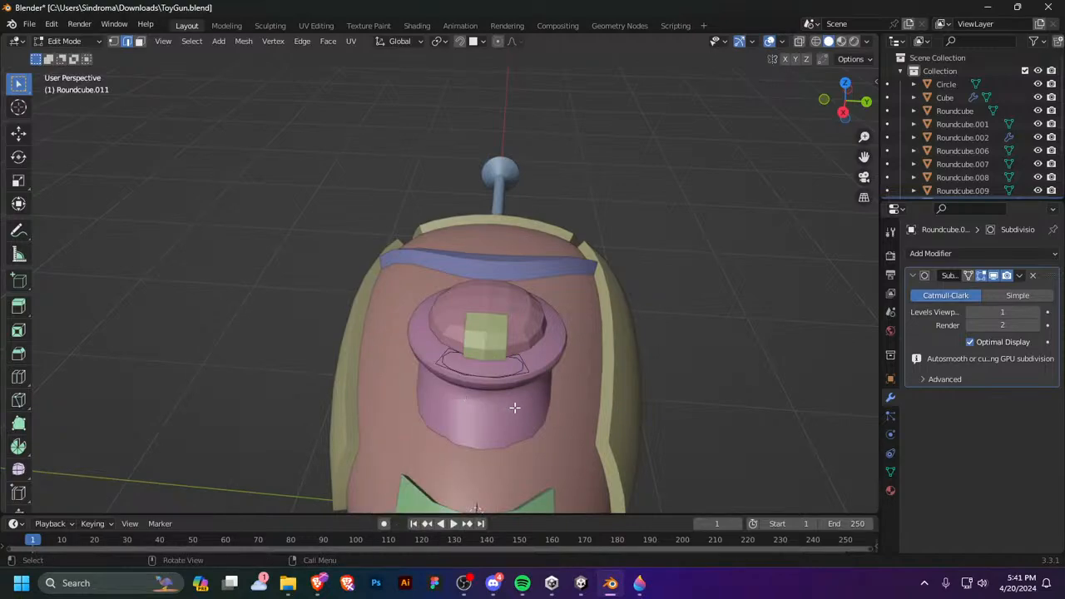
pyautogui.press('x')
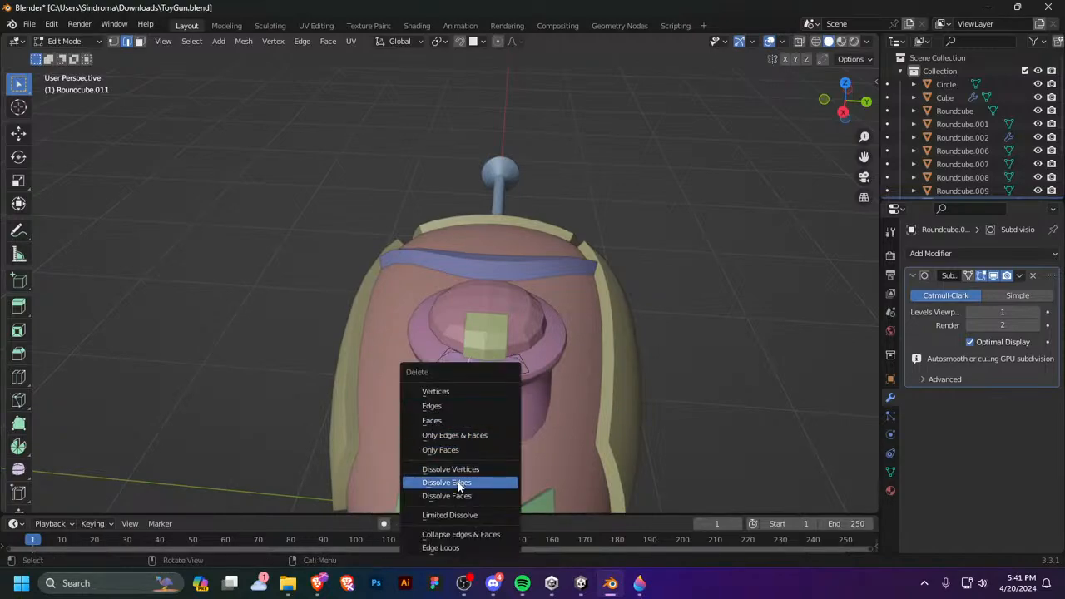
pyautogui.click(460, 483)
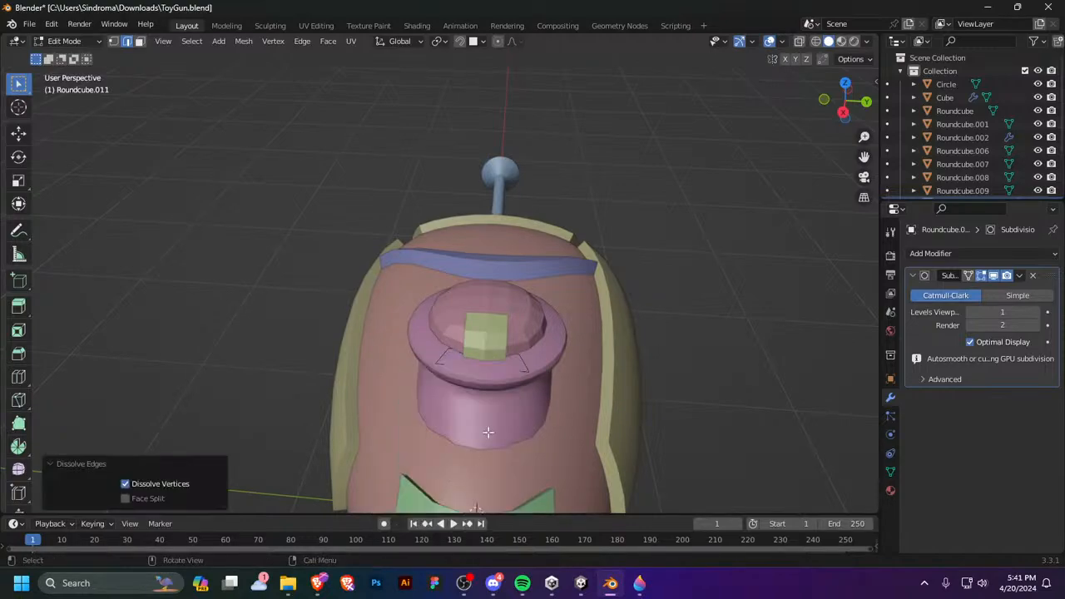
pyautogui.click(505, 395)
pyautogui.moveTo(501, 397); pyautogui.dragTo(444, 375, button='middle')
pyautogui.press('x')
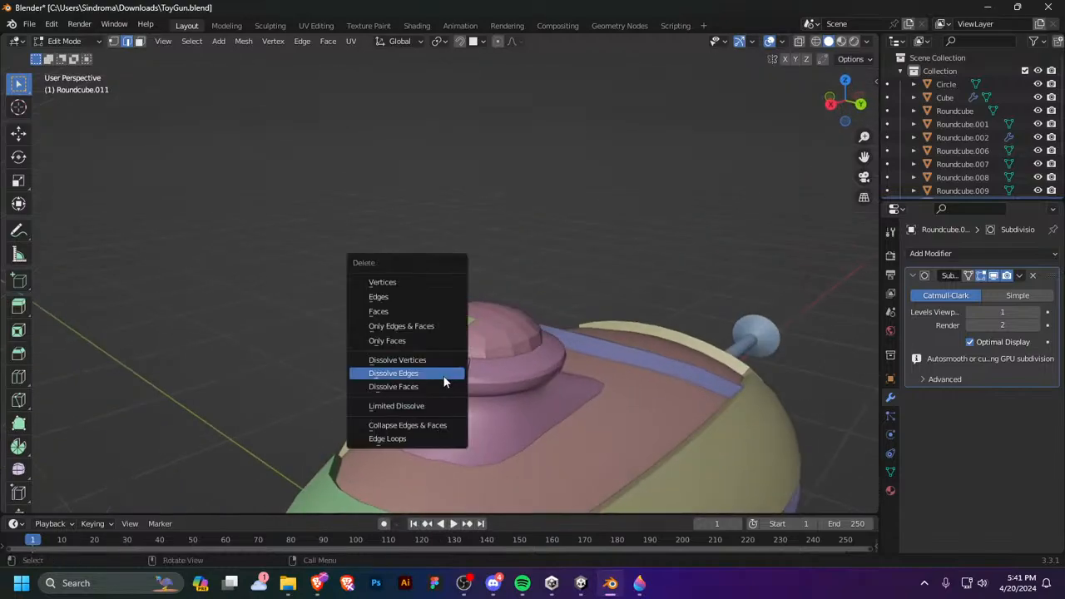
pyautogui.click(443, 379)
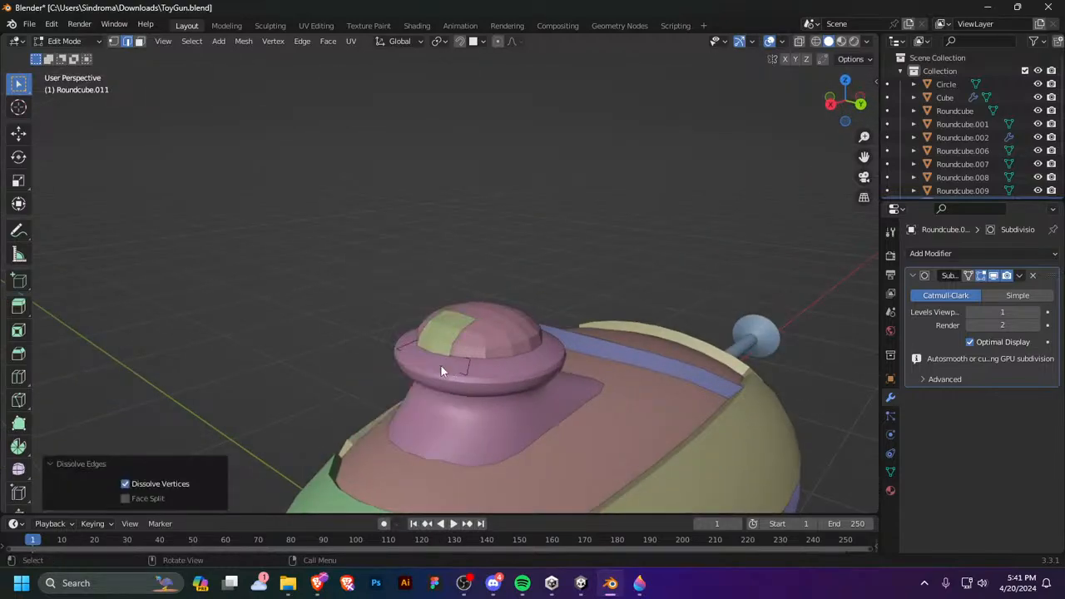
# Step: Try to extend the strip's outer edge along X, and undo the edits back to the strip with its inner edges
pyautogui.press('g')
pyautogui.rightClick(434, 356)
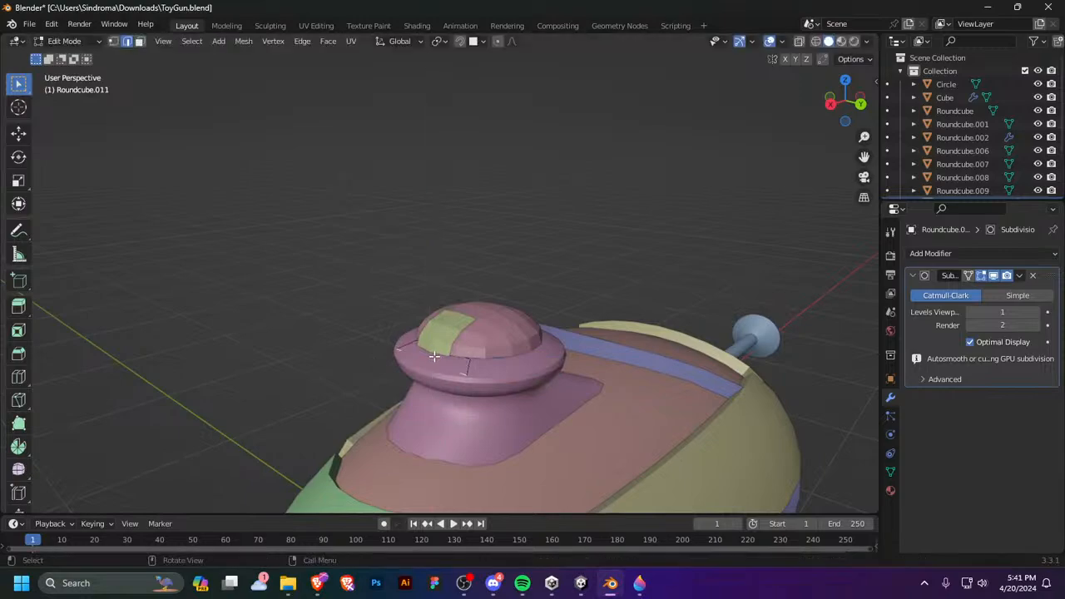
pyautogui.press('g')
pyautogui.press('x')
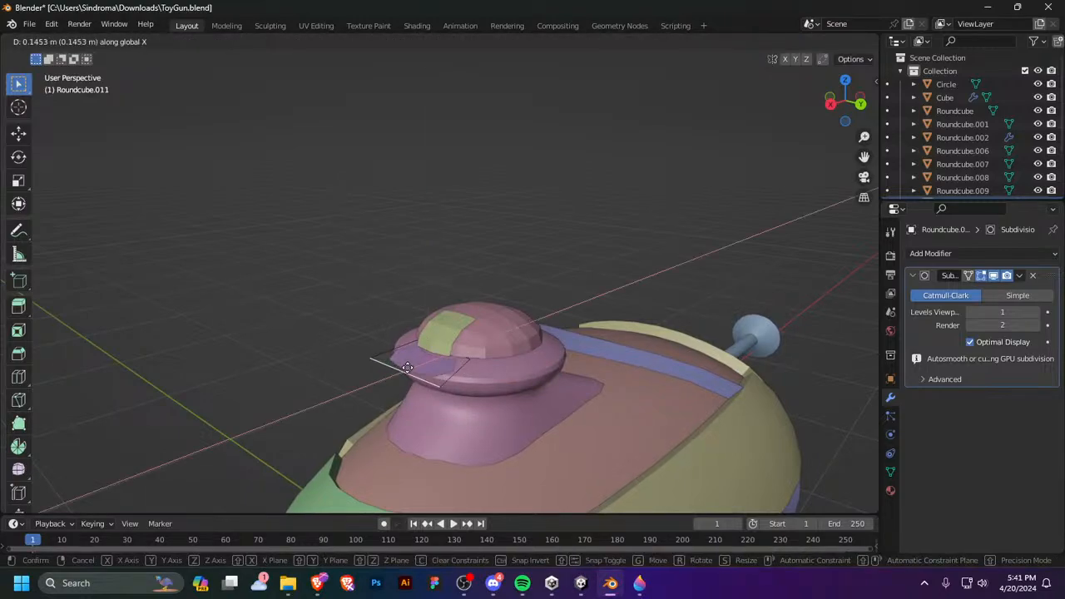
pyautogui.click(415, 372)
pyautogui.moveTo(415, 372); pyautogui.dragTo(427, 344, button='middle')
pyautogui.hotkey('ctrl', 'z')
pyautogui.moveTo(485, 390); pyautogui.dragTo(549, 454, button='middle')
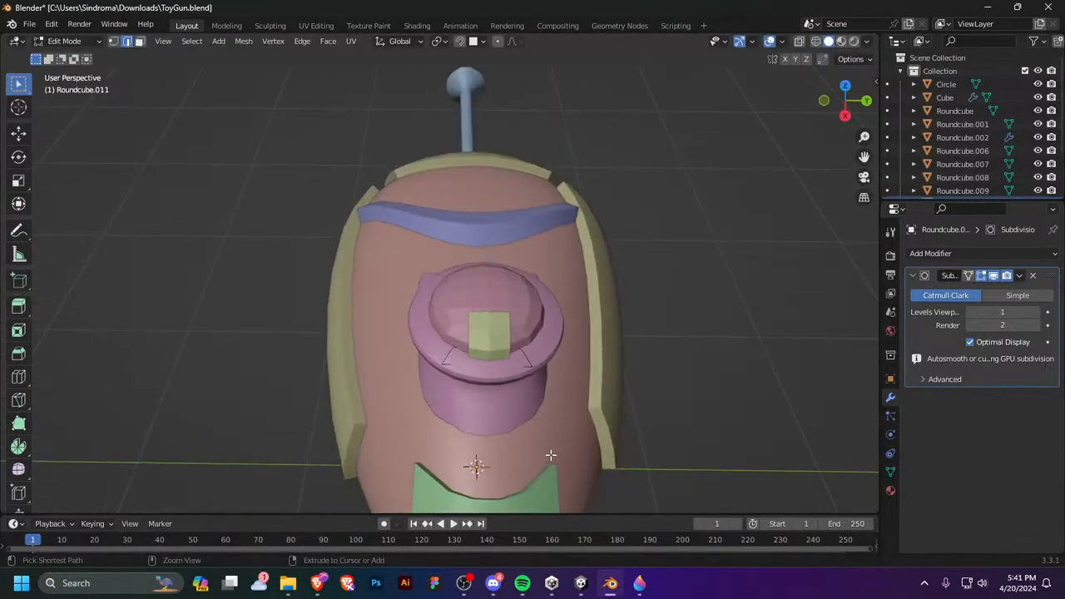
pyautogui.hotkey('ctrl', 'z')
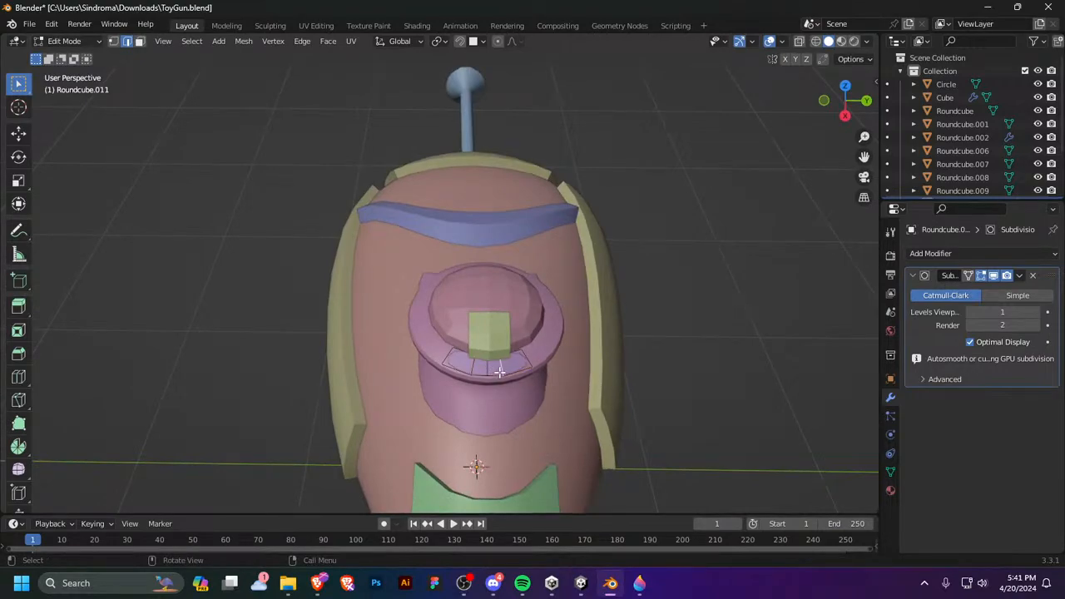
# Step: Dissolve the two off-centre inner edges of the rim strip, keeping only the central edge
pyautogui.press('x')
pyautogui.click(493, 386)
pyautogui.moveTo(493, 386); pyautogui.dragTo(460, 367, button='middle')
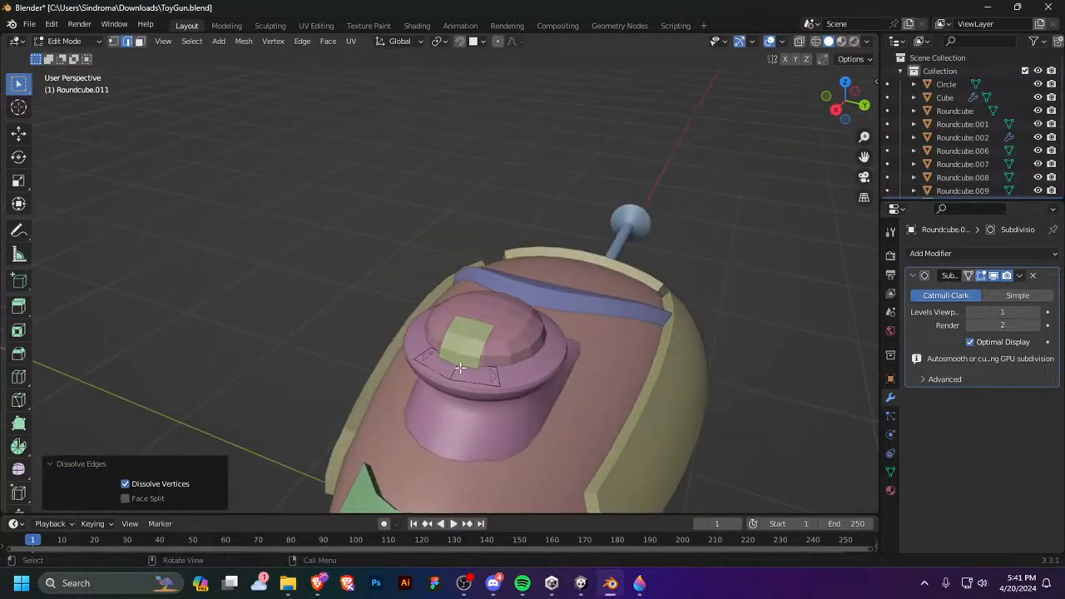
# Step: Move the strip's selected geometry about 0.013 m along Z and about 0.066 m along X
pyautogui.press('g')
pyautogui.press('z')
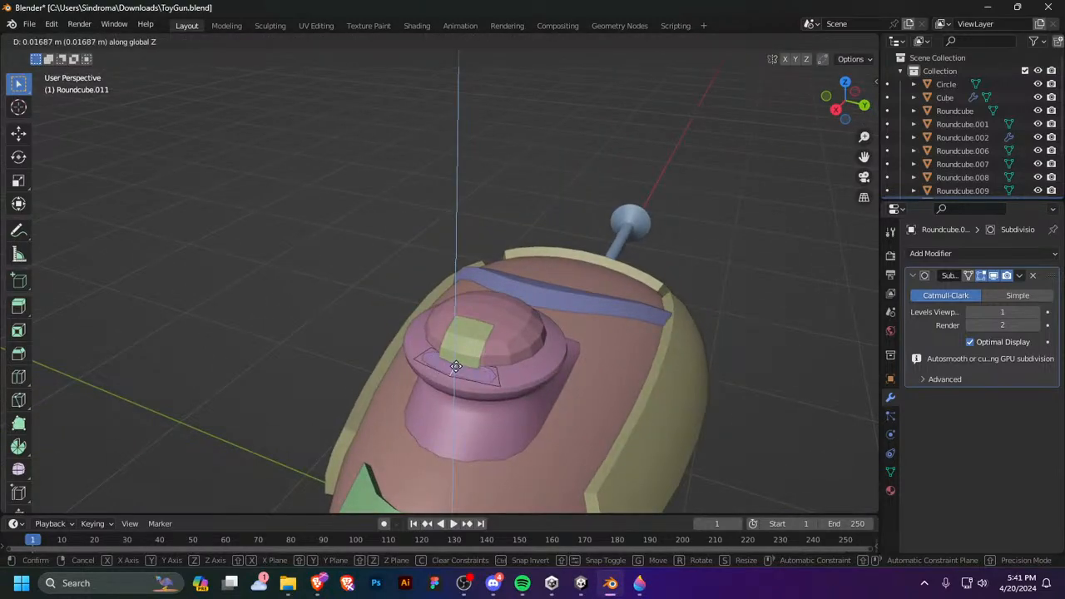
pyautogui.click(456, 366)
pyautogui.moveTo(456, 366); pyautogui.dragTo(502, 359, button='middle')
pyautogui.press('g')
pyautogui.press('x')
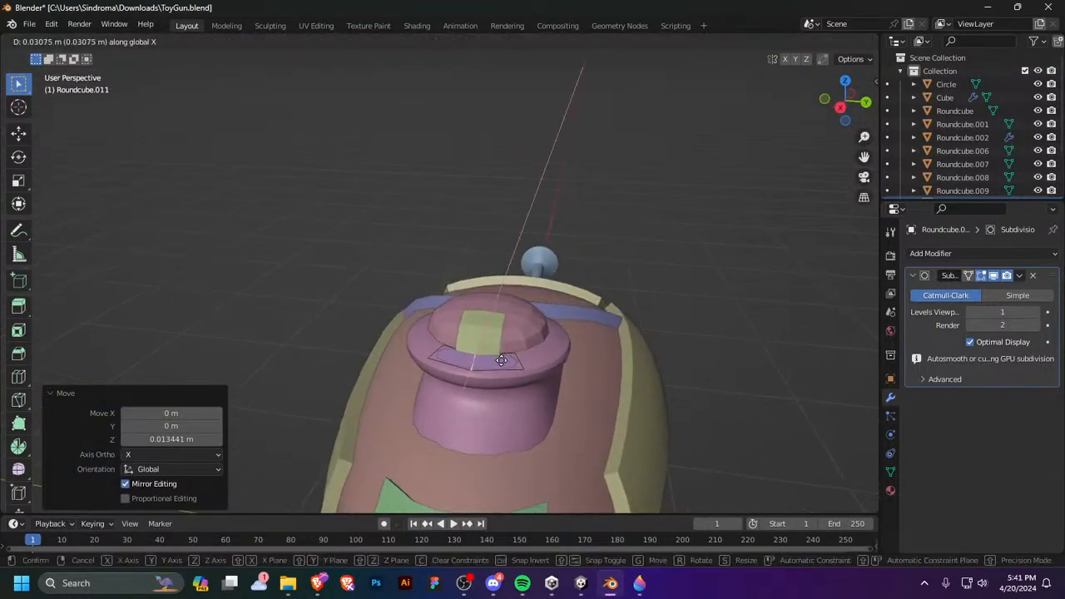
pyautogui.click(504, 359)
# Step: Remove the Subdivision modifier from the rim strip and return to Object Mode
pyautogui.click(1019, 276)
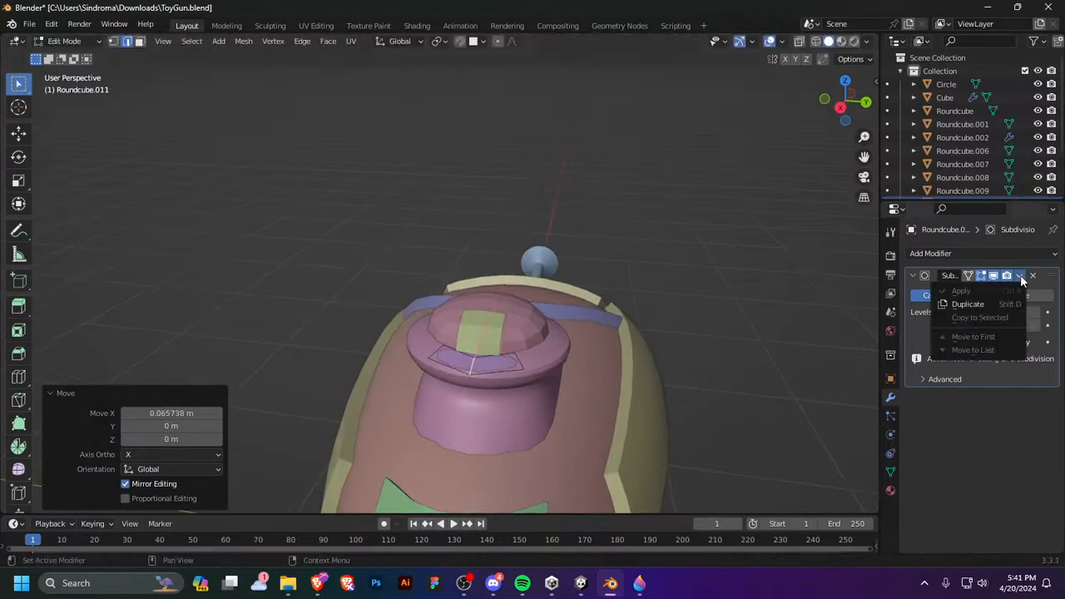
pyautogui.click(1033, 275)
pyautogui.moveTo(561, 422); pyautogui.dragTo(520, 410, button='middle')
pyautogui.press('Tab')
pyautogui.press('Tab')
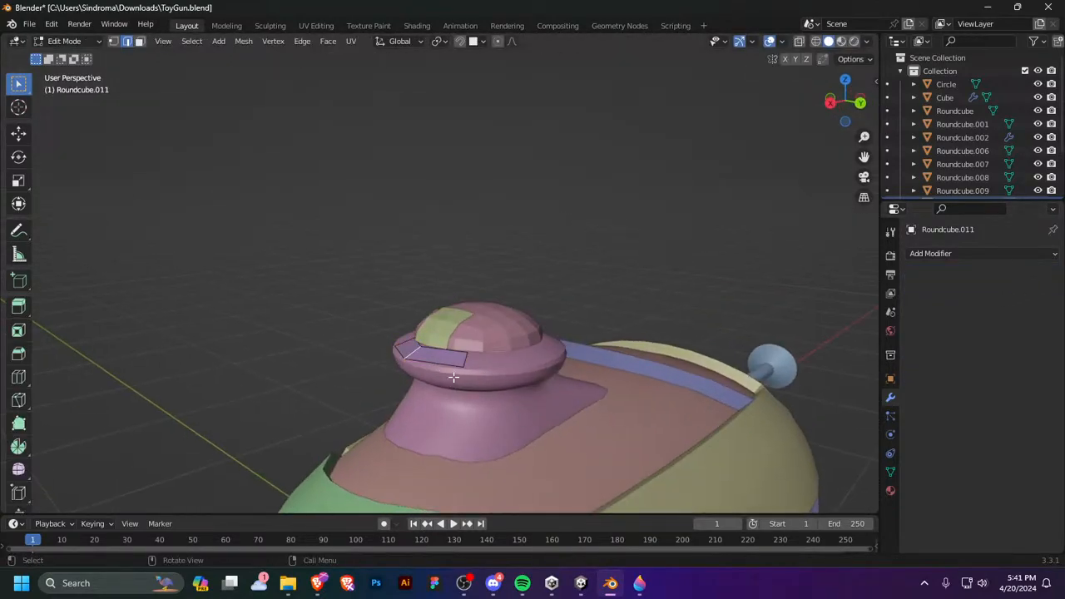
pyautogui.moveTo(454, 377); pyautogui.dragTo(442, 358, button='middle')
pyautogui.press('Tab')
# Step: Open the rim strip for editing in front view with its outer middle vertex selected
pyautogui.click(441, 361)
pyautogui.scroll(3, 442, 366)
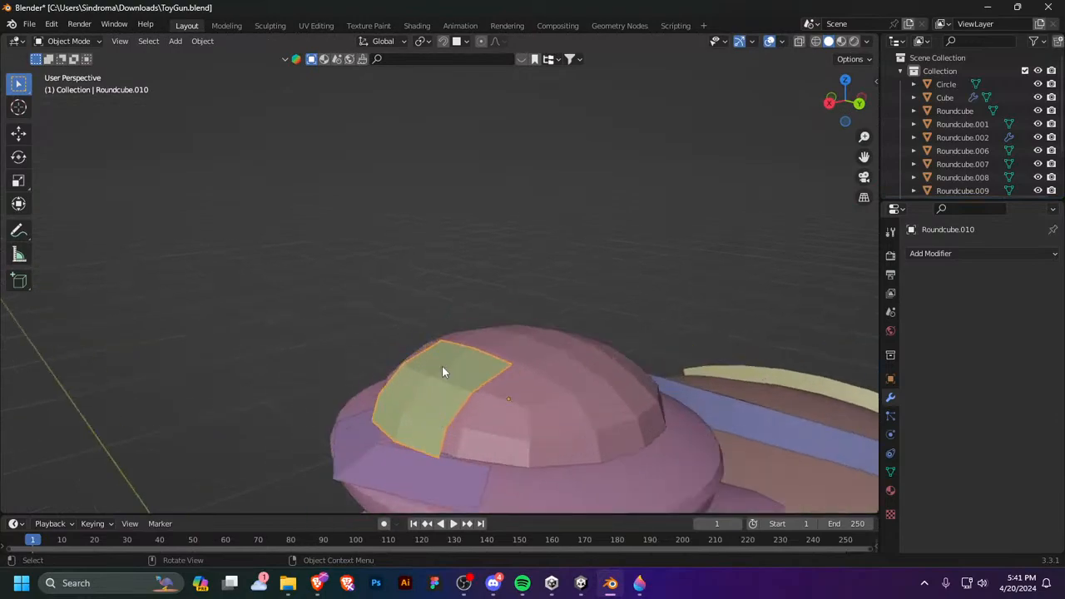
pyautogui.click(412, 466)
pyautogui.moveTo(412, 466); pyautogui.dragTo(666, 382, button='middle')
pyautogui.press('KP_1')
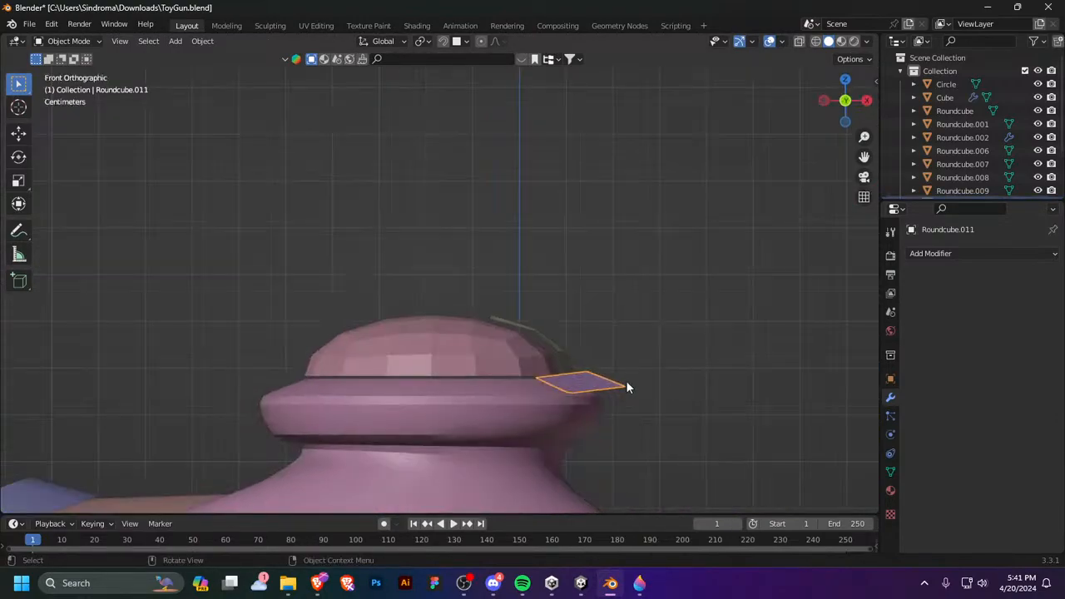
pyautogui.press('Tab')
pyautogui.click(632, 395)
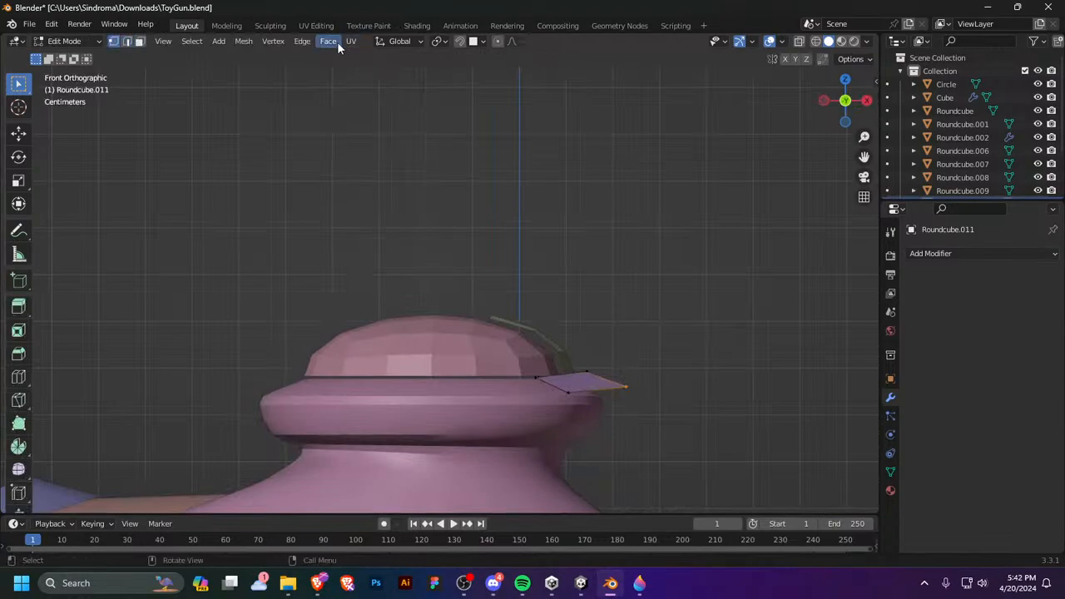
# Step: Try to fit the strip's outer middle vertex to the rim with a free move of about -0.058 m in X and -0.019 m in Z
pyautogui.click(481, 42)
pyautogui.press('g')
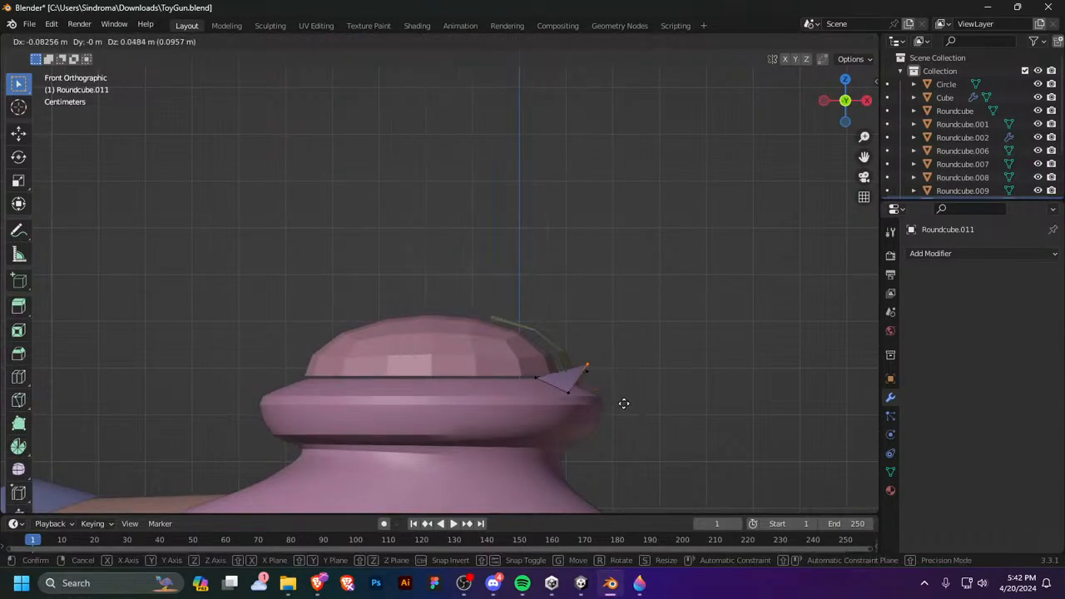
pyautogui.press('x')
pyautogui.press('z')
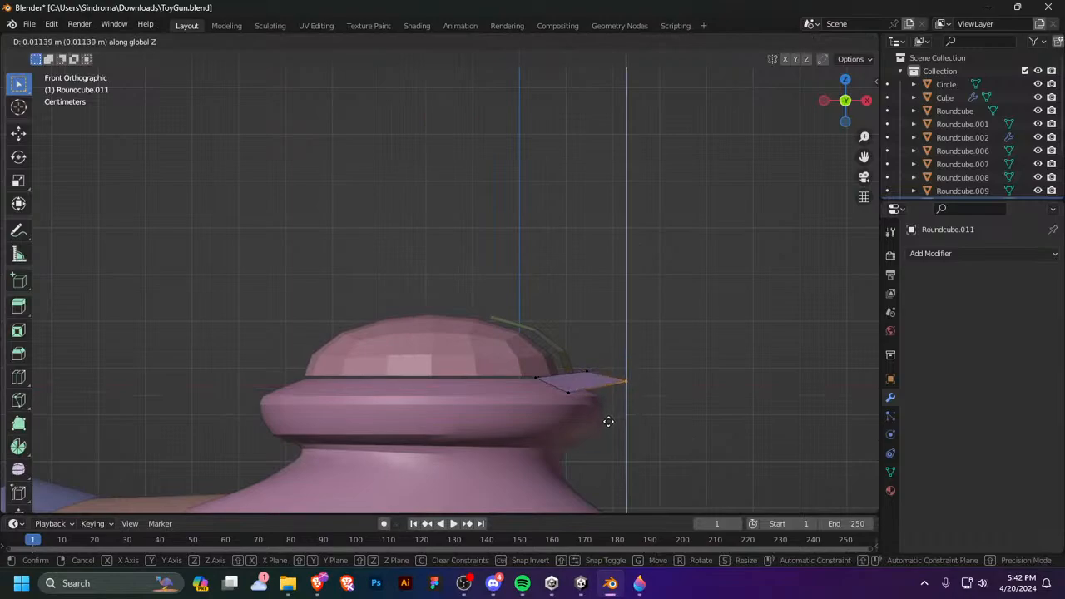
pyautogui.rightClick(601, 395)
pyautogui.press('g')
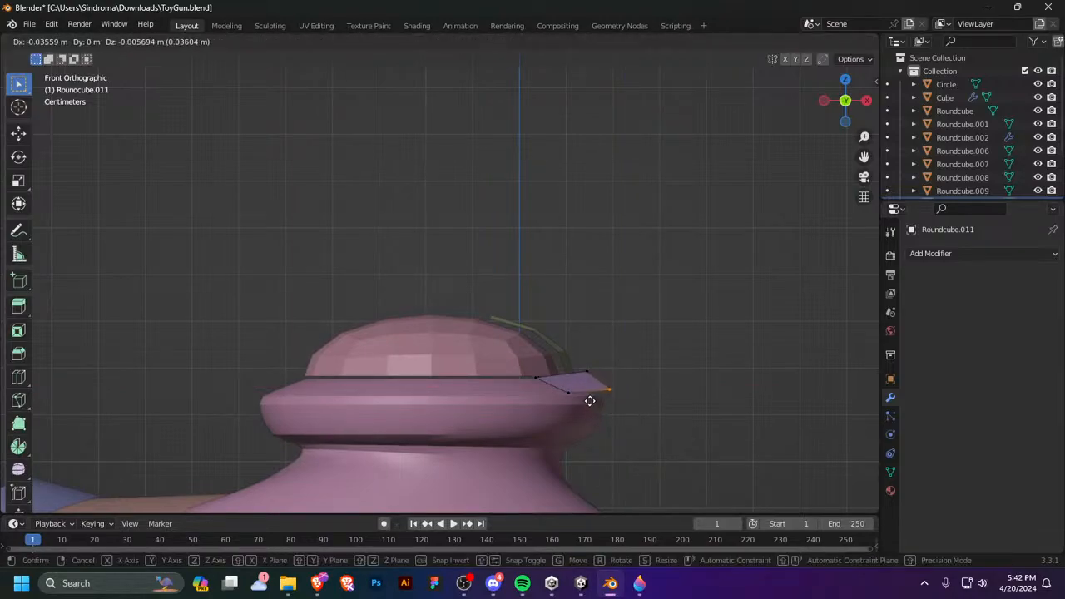
pyautogui.click(579, 405)
pyautogui.moveTo(580, 406); pyautogui.dragTo(611, 377, button='middle')
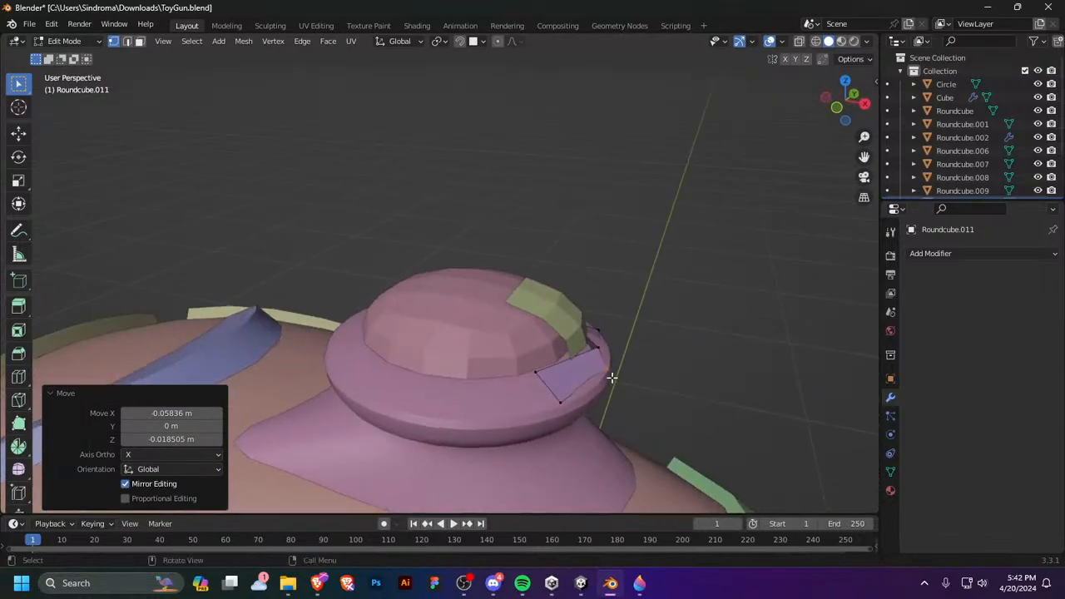
pyautogui.click(598, 350)
pyautogui.press('g')
pyautogui.rightClick(587, 369)
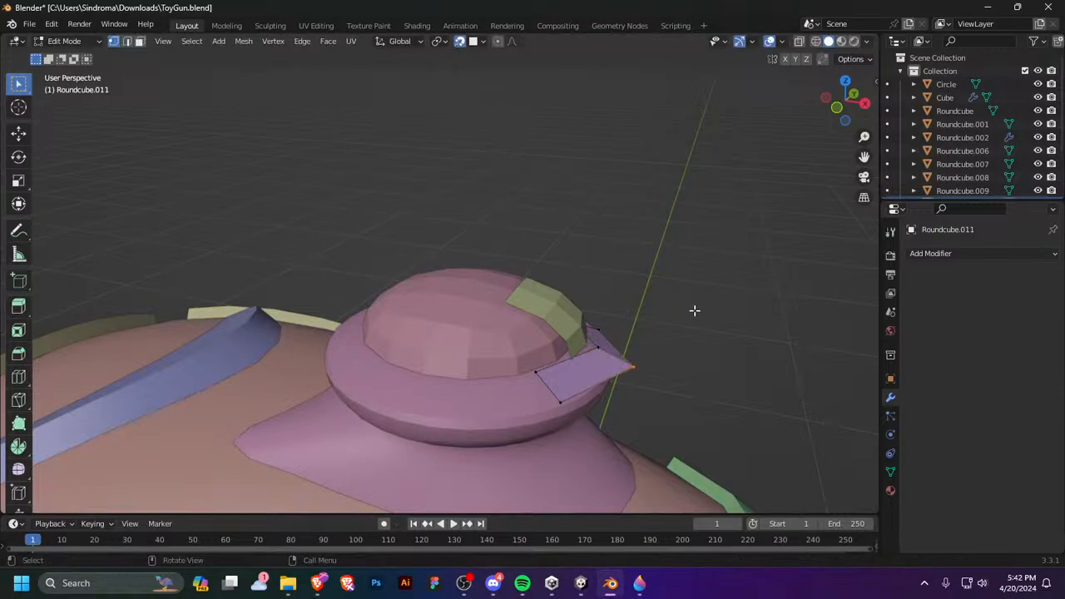
# Step: Snap the strip's outer middle vertex and its inner middle vertex onto the cup's rim surface in front view
pyautogui.press('KP_1')
pyautogui.press('g')
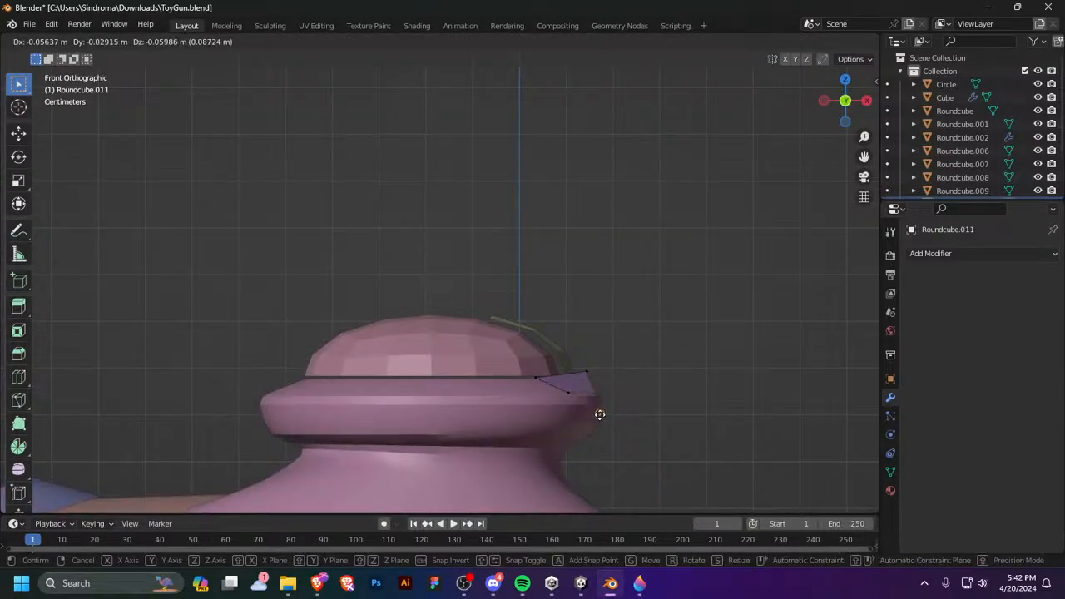
pyautogui.click(598, 395)
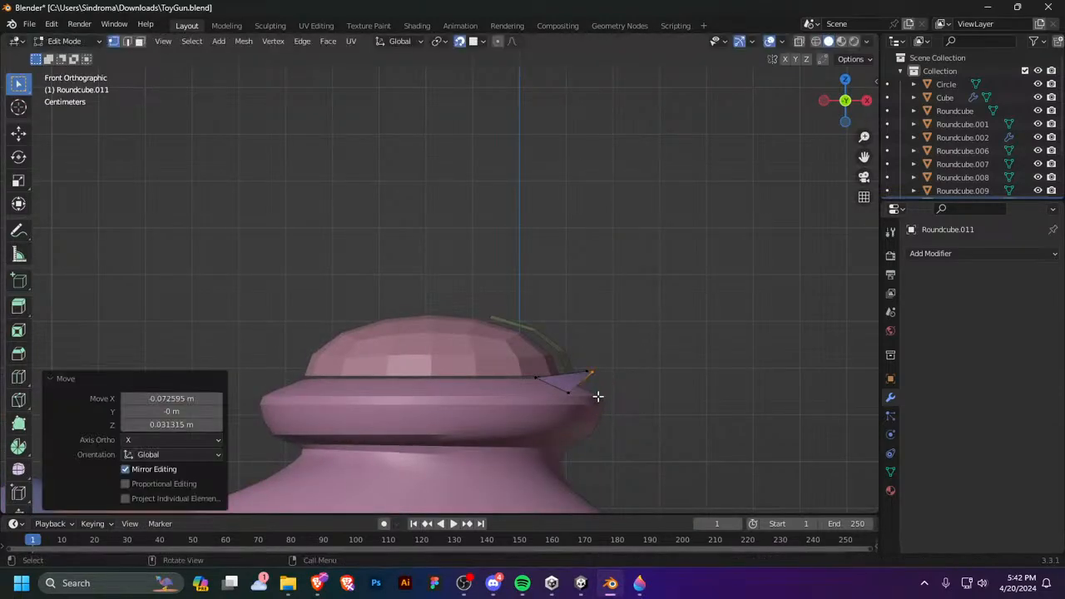
pyautogui.hotkey('ctrl', 'z')
pyautogui.press('g')
pyautogui.click(598, 395)
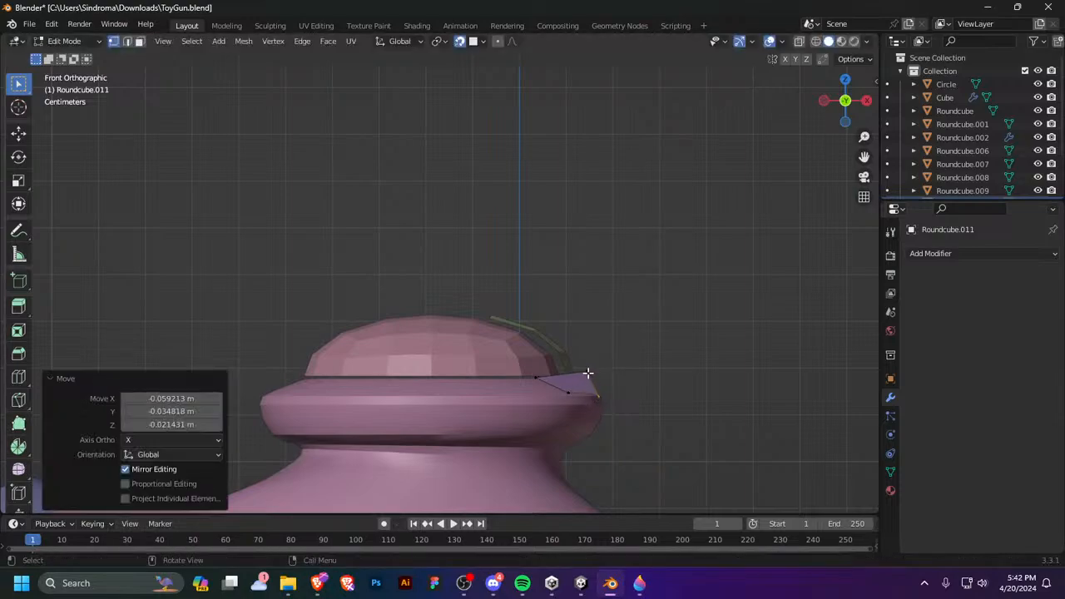
pyautogui.press('g')
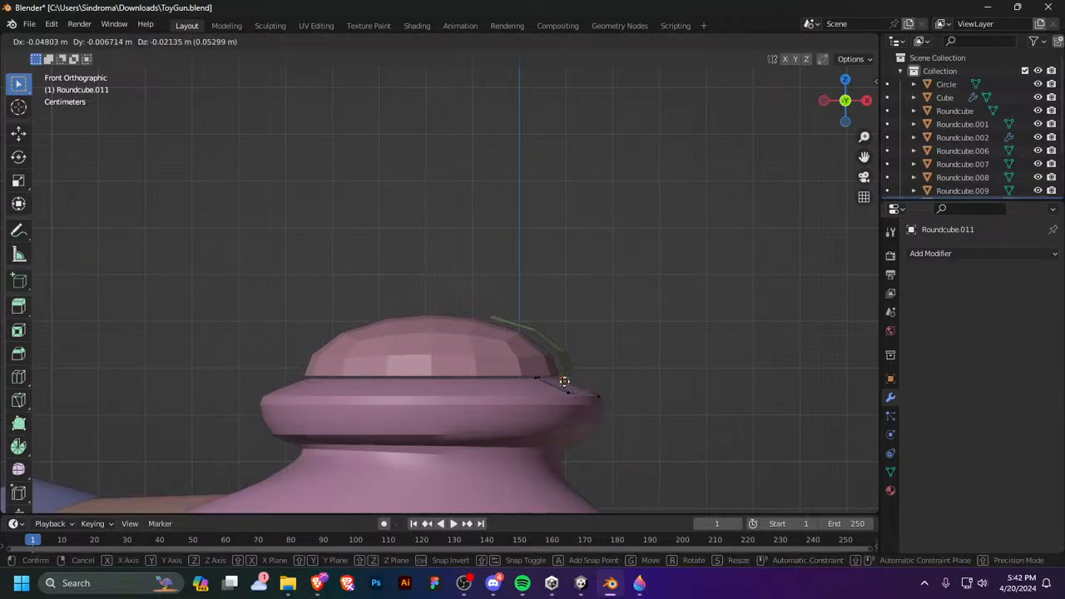
pyautogui.click(570, 383)
# Step: Try to refit the rim strip's inner and outer middle vertices to the cup's rim by moving them along Z
pyautogui.moveTo(570, 384); pyautogui.dragTo(464, 428, button='middle')
pyautogui.press('z')
pyautogui.press('Escape')
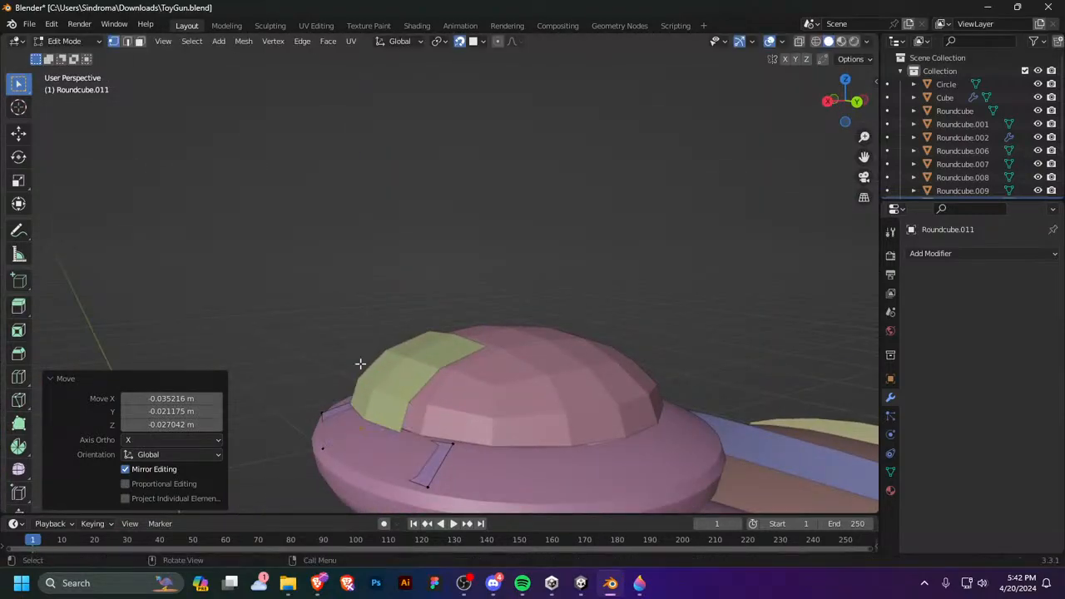
pyautogui.press('g')
pyautogui.press('z')
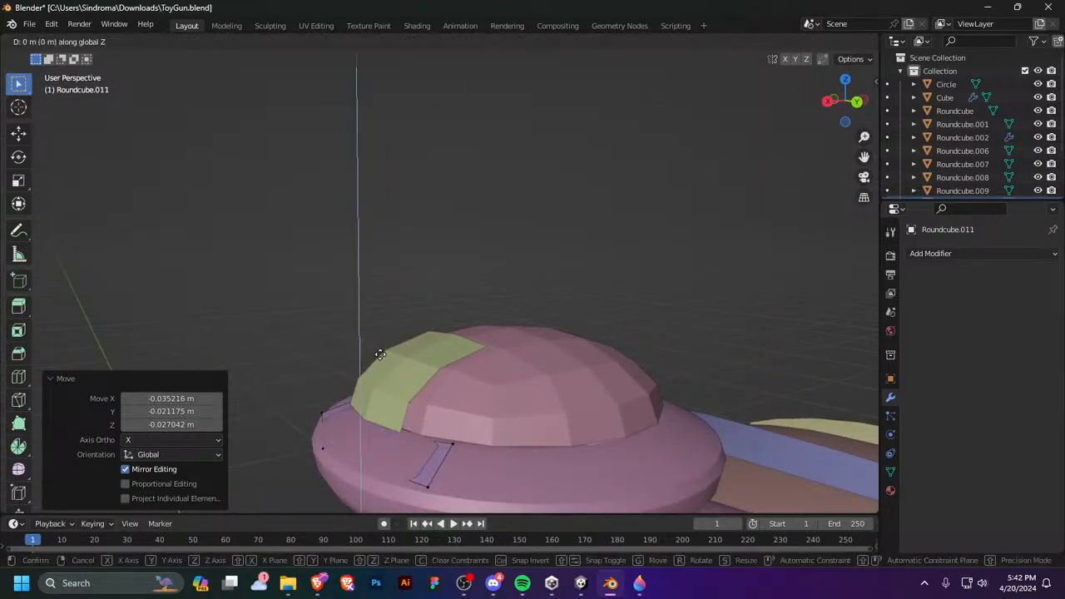
pyautogui.click(375, 366)
pyautogui.press('g')
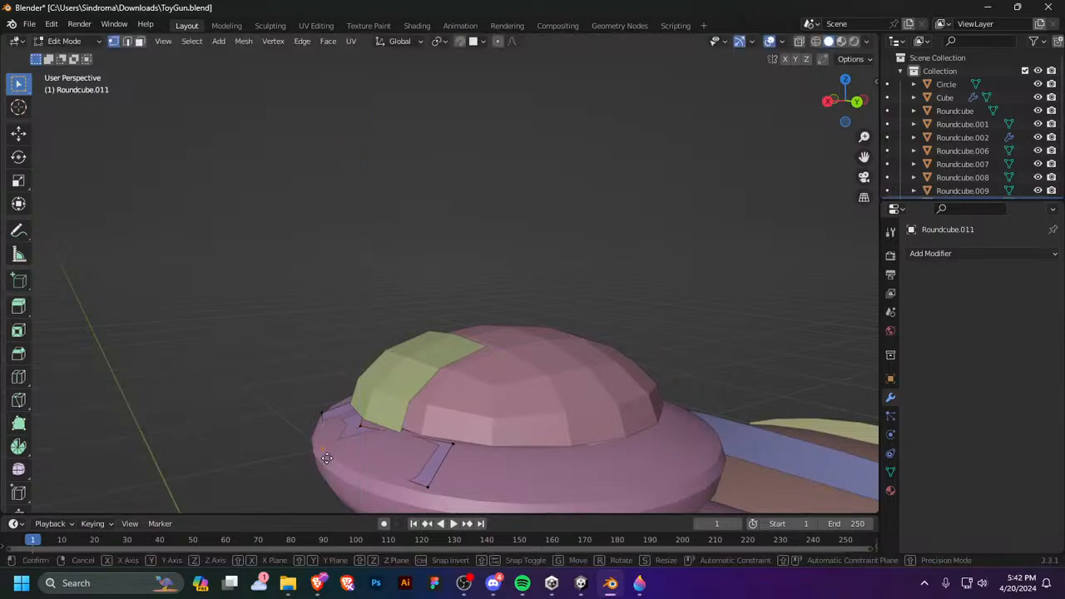
pyautogui.press('z')
pyautogui.click(327, 454)
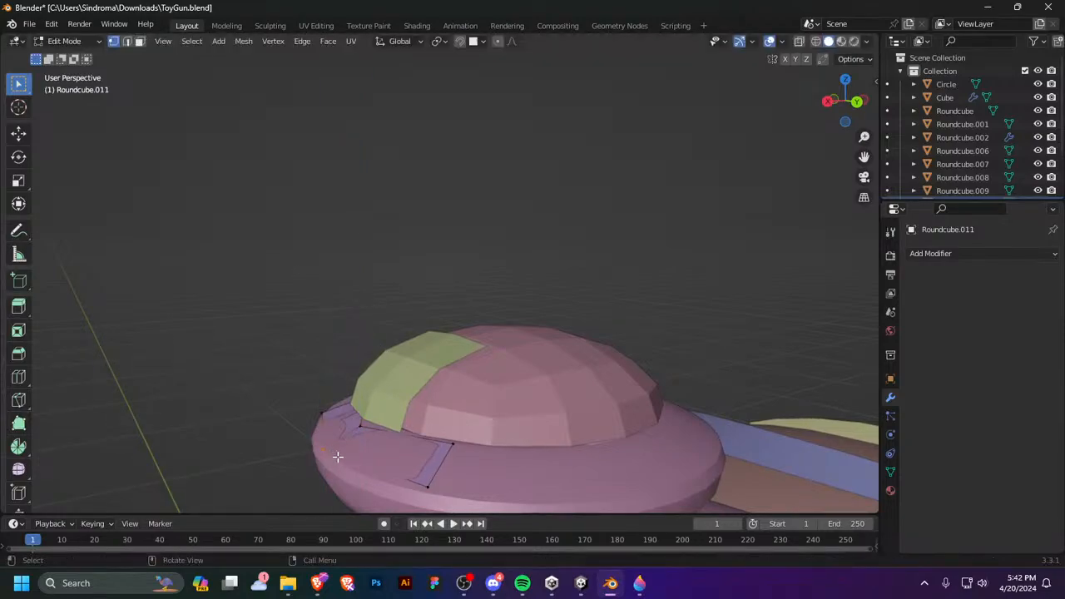
pyautogui.moveTo(333, 456); pyautogui.dragTo(556, 479, button='middle')
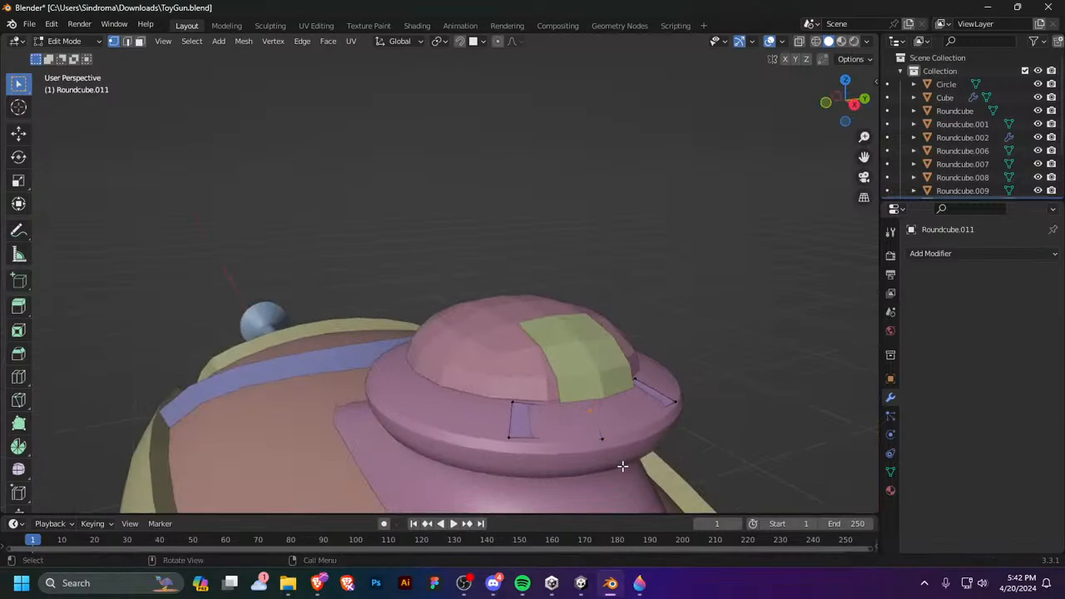
# Step: Return the rim strip to Object Mode and add a Solidify modifier with a thickness of -0.02 m
pyautogui.press('Tab')
pyautogui.click(919, 253)
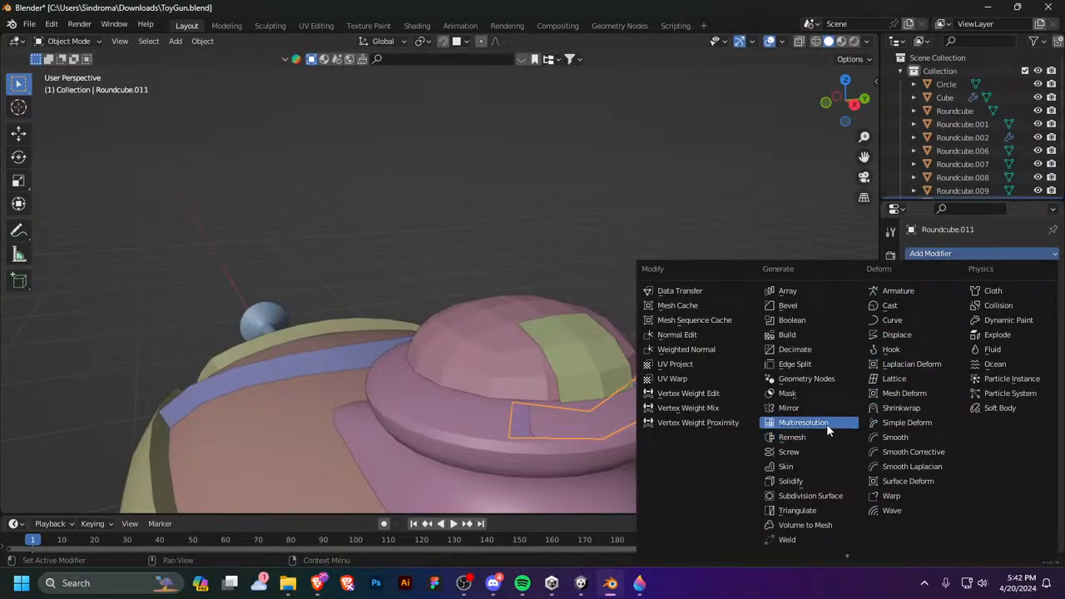
pyautogui.click(811, 481)
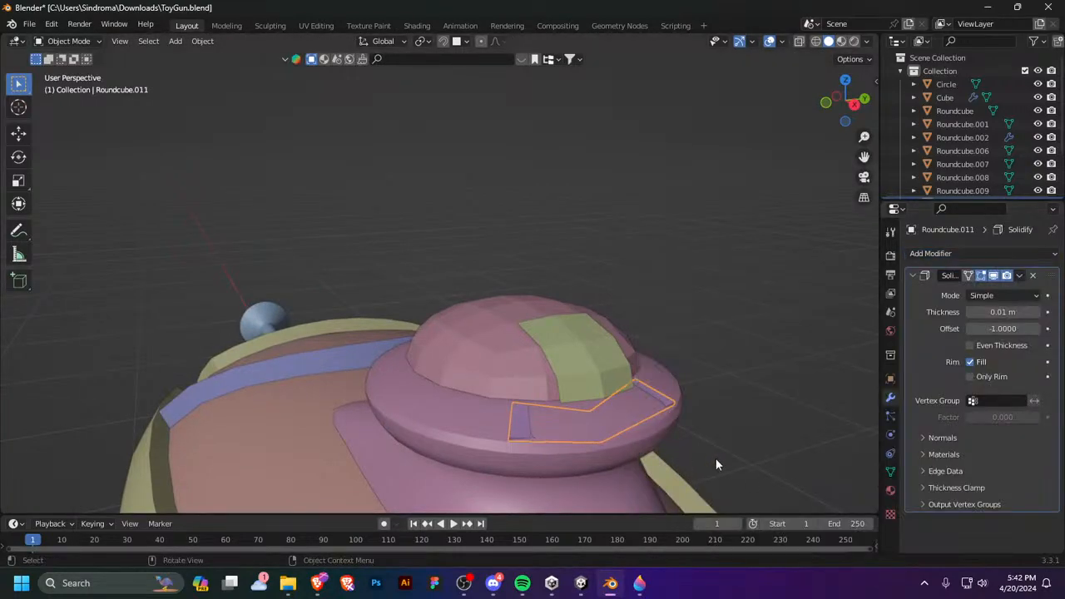
pyautogui.moveTo(1003, 312); pyautogui.dragTo(985, 312)
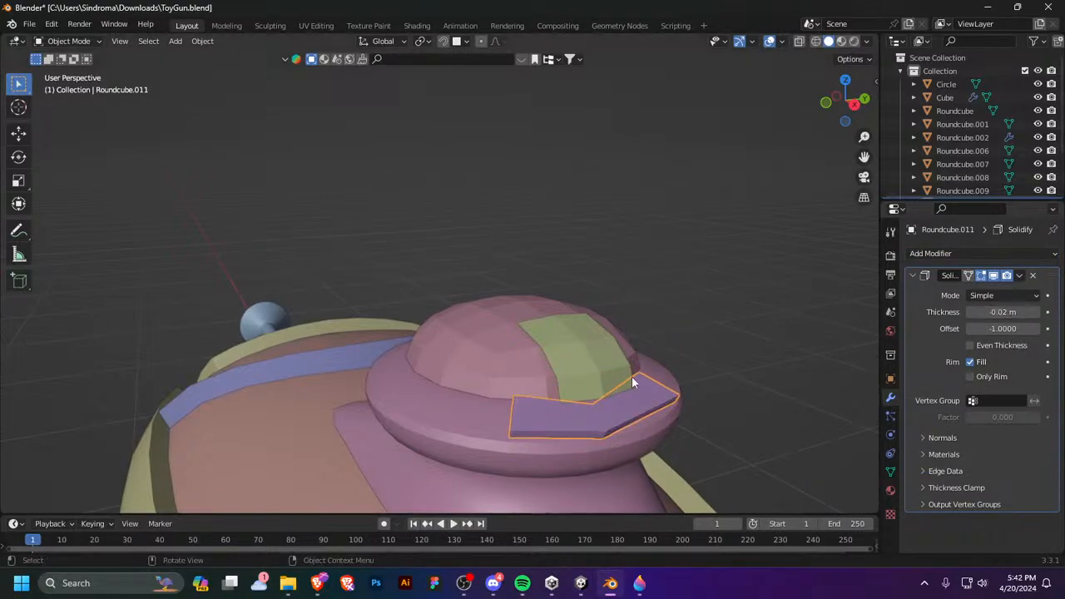
# Step: Join the rim strip to the dome patch and add a Solidify modifier with a thickness of -0.06 m
pyautogui.keyDown('shift'); pyautogui.click(588, 361); pyautogui.keyUp('shift')
pyautogui.hotkey('ctrl', 'j')
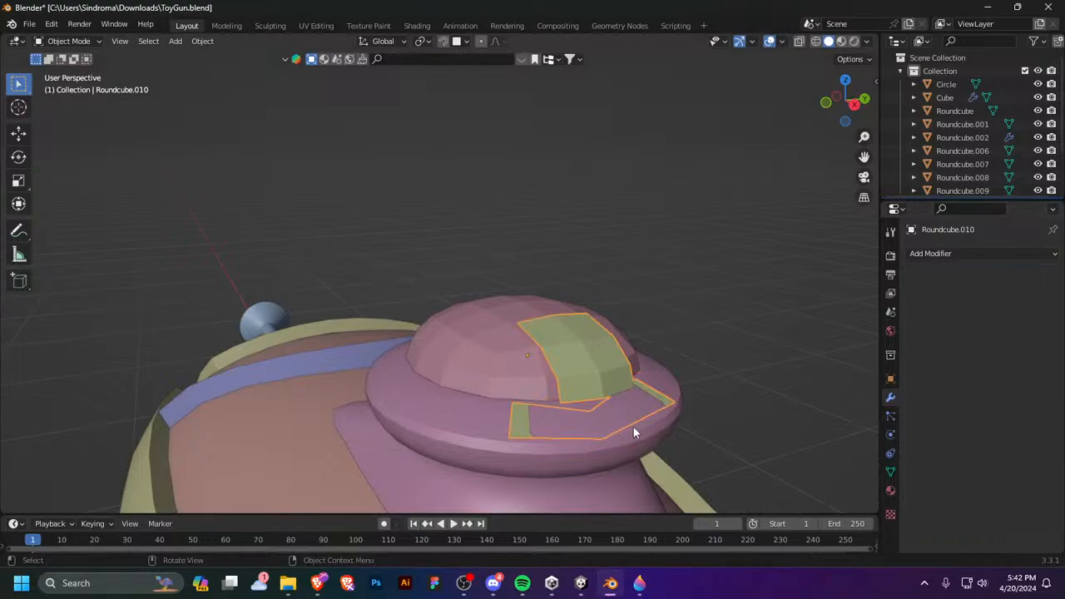
pyautogui.moveTo(633, 426); pyautogui.dragTo(578, 388, button='middle')
pyautogui.click(930, 253)
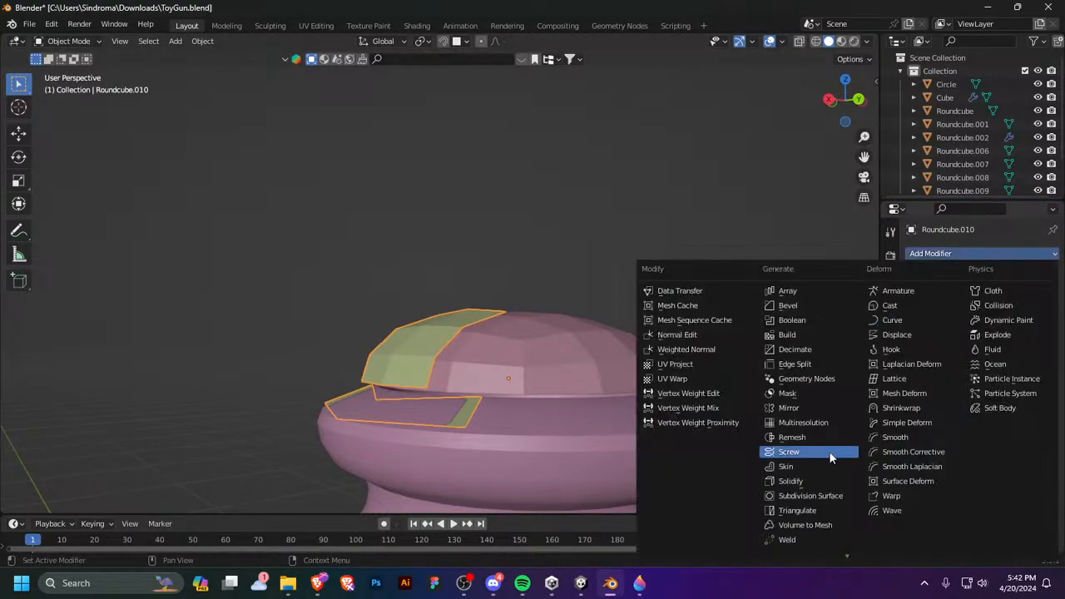
pyautogui.click(811, 481)
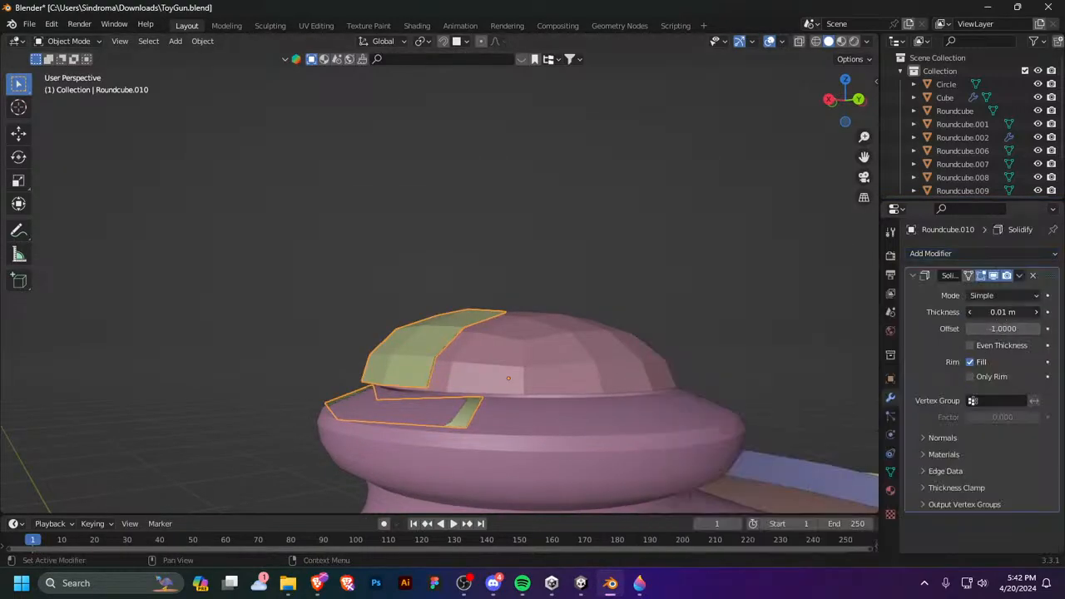
pyautogui.moveTo(1003, 311); pyautogui.dragTo(981, 311)
pyautogui.moveTo(455, 436); pyautogui.dragTo(557, 437, button='middle')
pyautogui.press('Tab')
pyautogui.hotkey('ctrl', 'r')
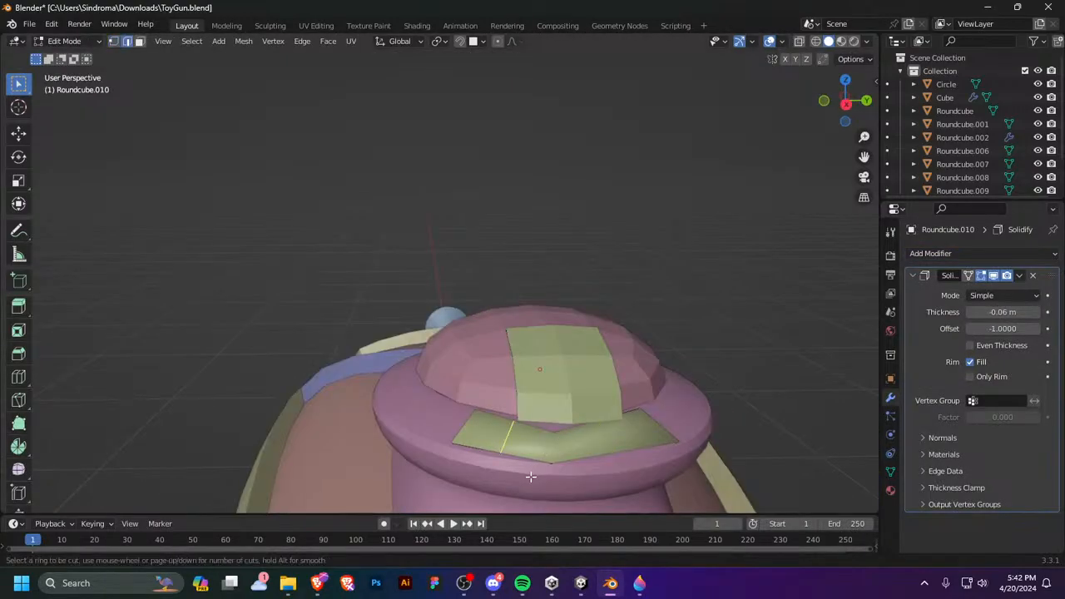
pyautogui.press('Escape')
pyautogui.moveTo(531, 476); pyautogui.dragTo(613, 470, button='middle')
pyautogui.press('KP_1')
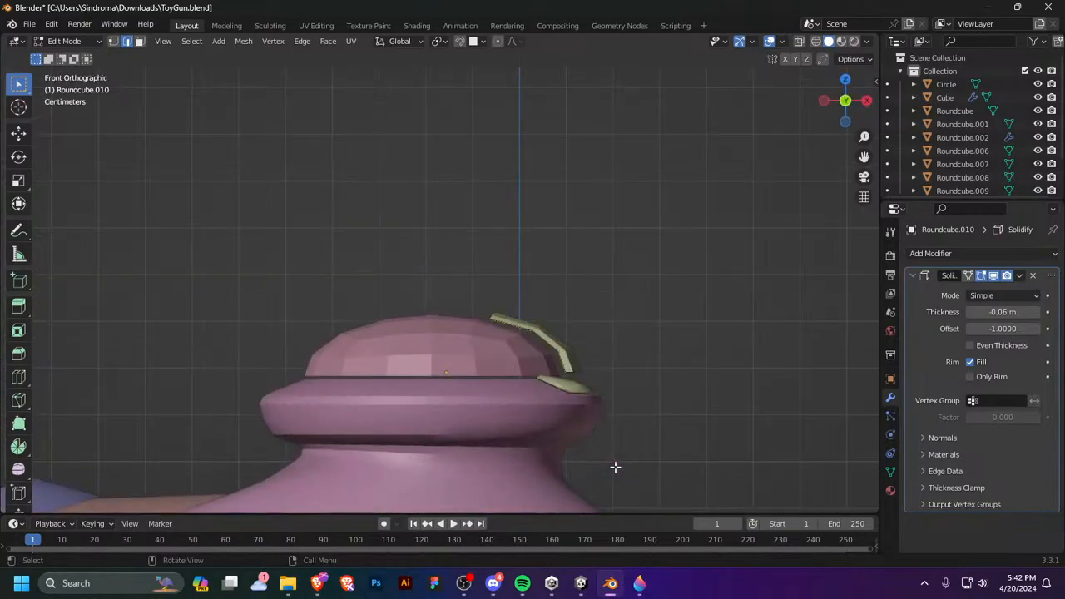
pyautogui.press('KP_7')
pyautogui.moveTo(628, 193); pyautogui.dragTo(682, 344, button='middle')
pyautogui.press('1')
# Step: Undo the Solidify modifiers, the join and the middle-vertex fitting to get back to the separate rim strip in Edit Mode
pyautogui.hotkey('ctrl', 'z')
pyautogui.hotkey('ctrl', 'z')
pyautogui.hotkey('ctrl', 'z')
pyautogui.hotkey('ctrl', 'z')
pyautogui.hotkey('ctrl', 'z')
pyautogui.hotkey('ctrl', 'z')
pyautogui.hotkey('ctrl', 'z')
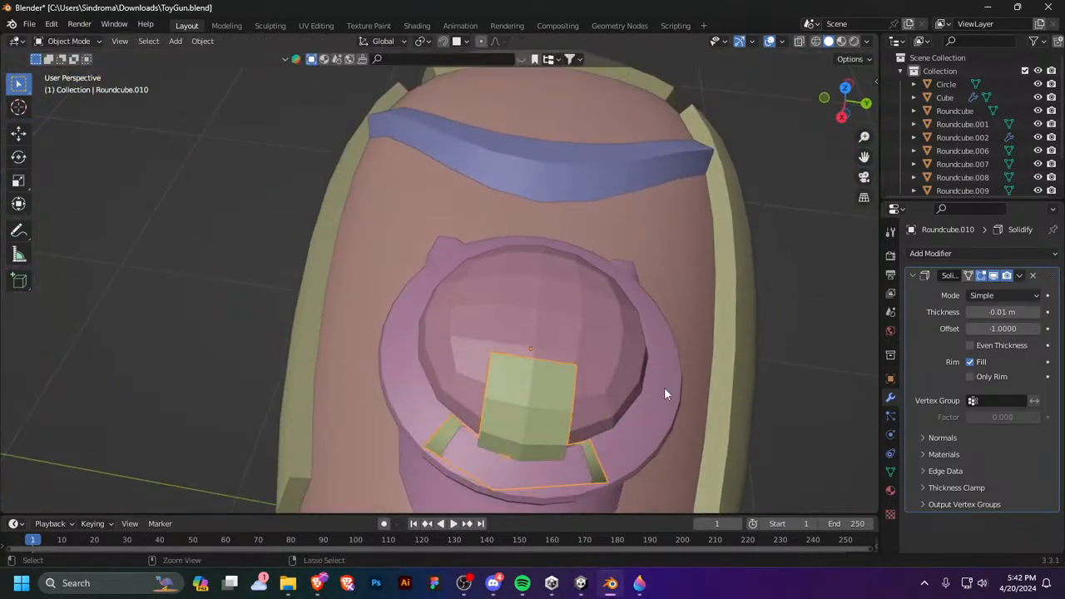
pyautogui.hotkey('ctrl', 'z')
pyautogui.hotkey('ctrl', 'z')
pyautogui.hotkey('ctrl', 'z')
pyautogui.hotkey('ctrl', 'z')
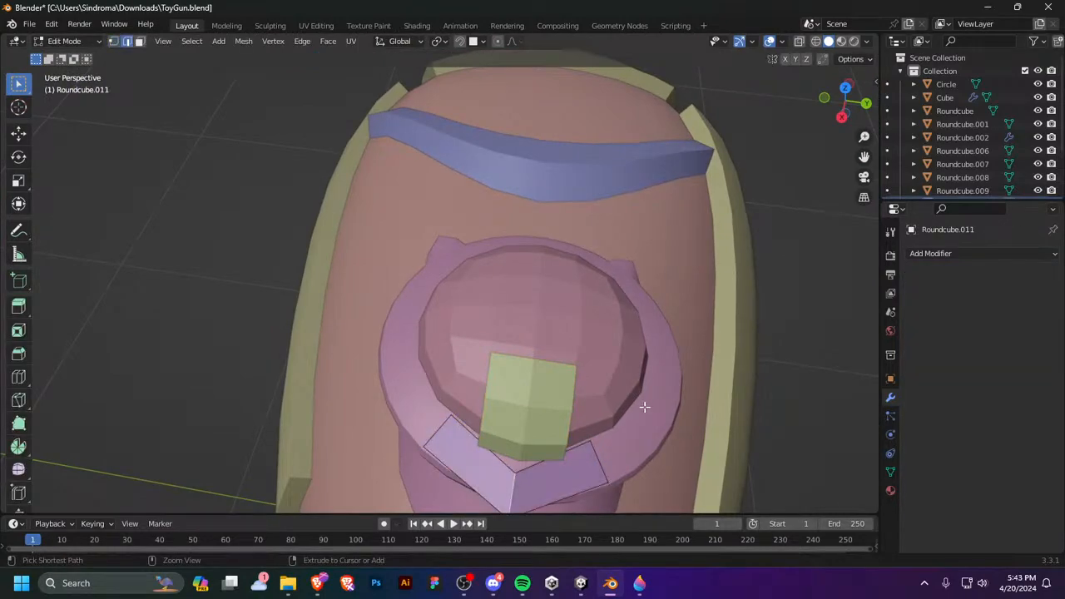
# Step: Fit the strip's middle edge to the cup's rim by moving it along Z, rotating it 4.04° and shifting it about -0.051 m in X
pyautogui.moveTo(639, 416); pyautogui.dragTo(597, 436, button='middle')
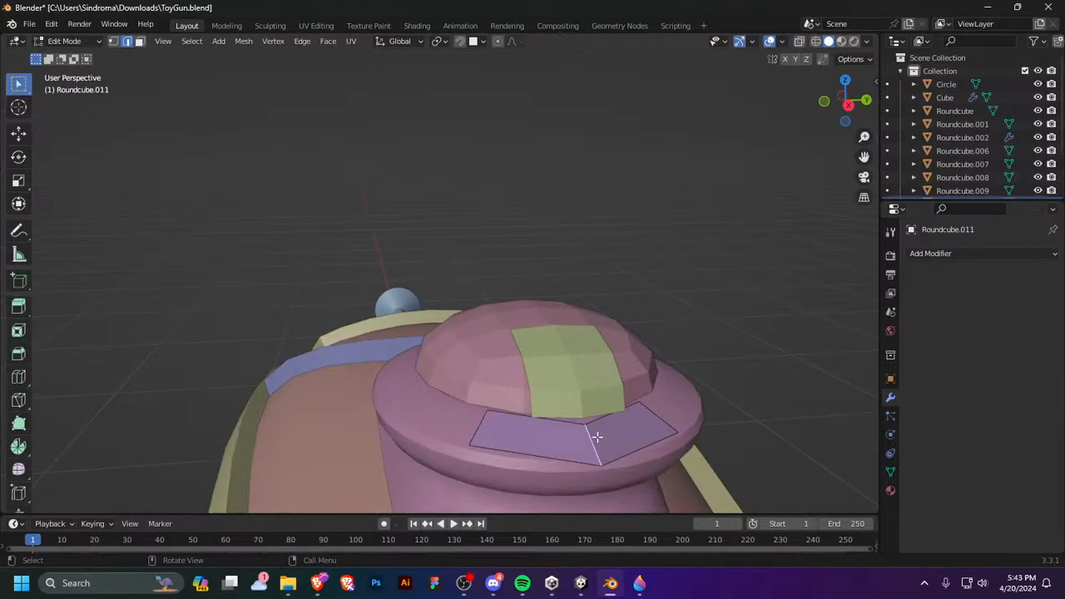
pyautogui.press('g')
pyautogui.press('z')
pyautogui.click(630, 439)
pyautogui.press('KP_1')
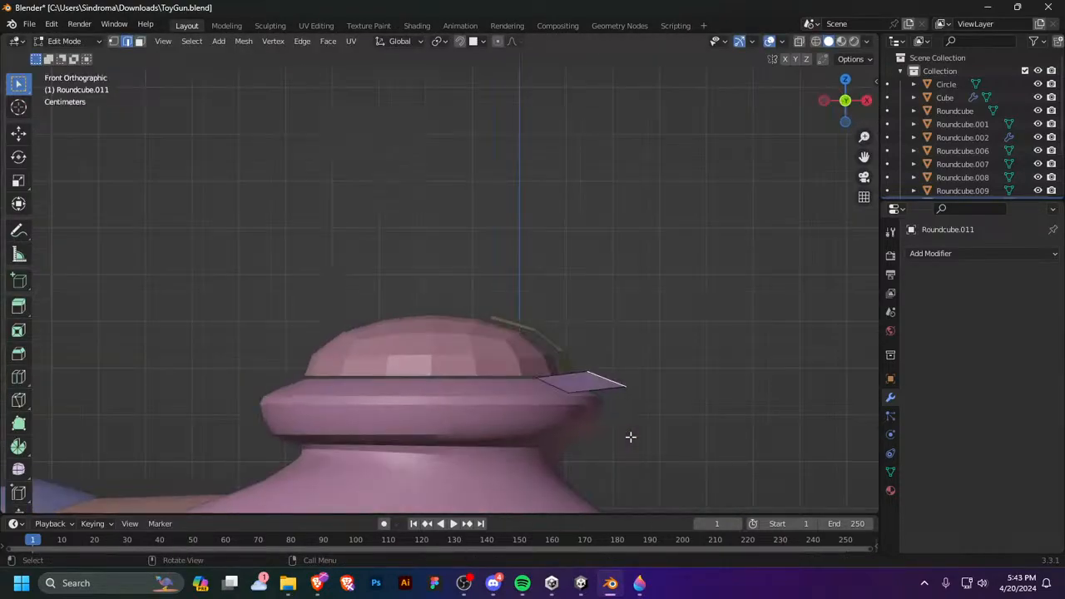
pyautogui.press('r')
pyautogui.click(633, 442)
pyautogui.press('g')
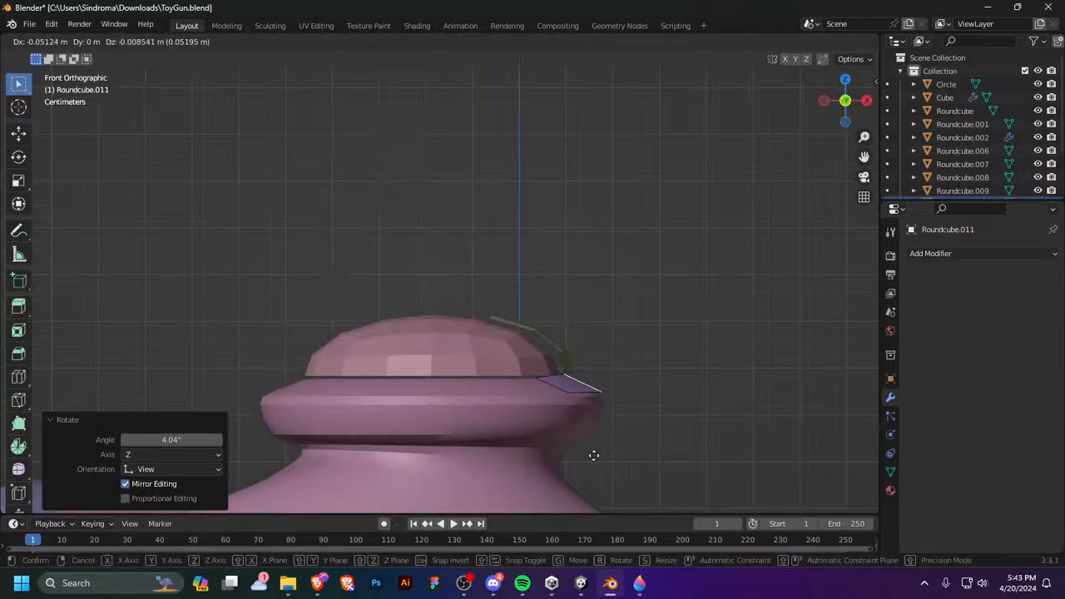
pyautogui.click(592, 457)
pyautogui.moveTo(624, 437); pyautogui.dragTo(691, 456, button='middle')
# Step: Join the rim strip to the dome patch and bridge the facing edges on both halves with Bridge Edge Loops
pyautogui.press('Tab')
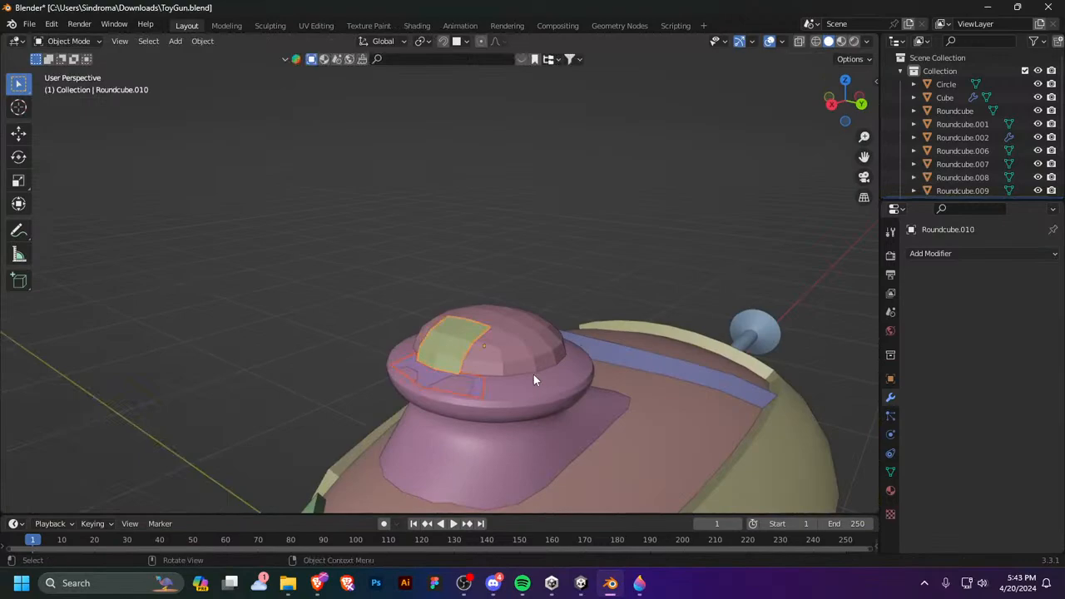
pyautogui.moveTo(533, 380); pyautogui.dragTo(567, 336, button='middle')
pyautogui.press('Tab')
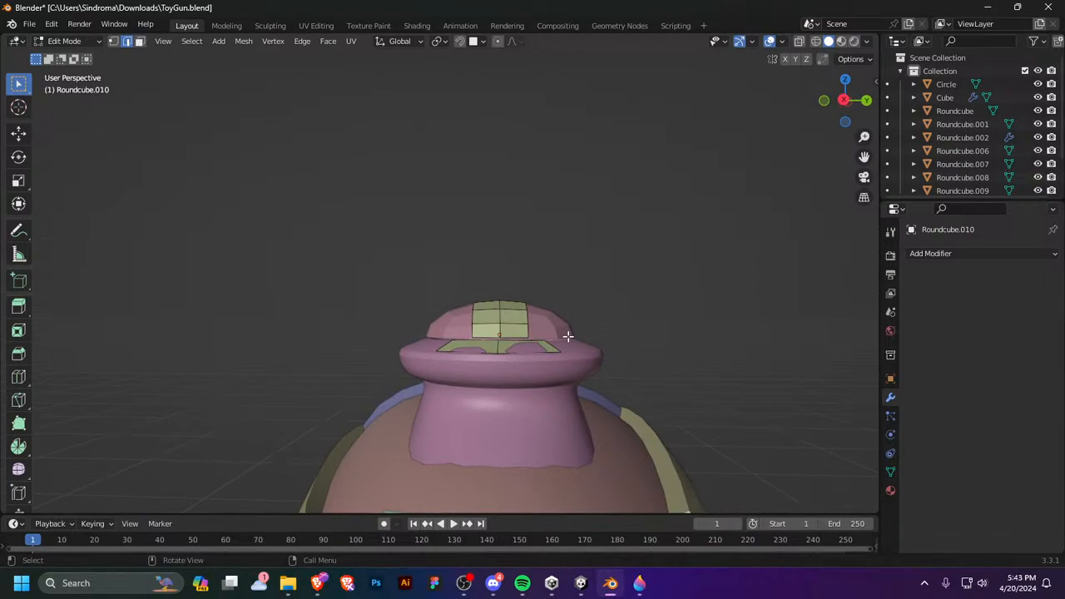
pyautogui.rightClick(507, 339)
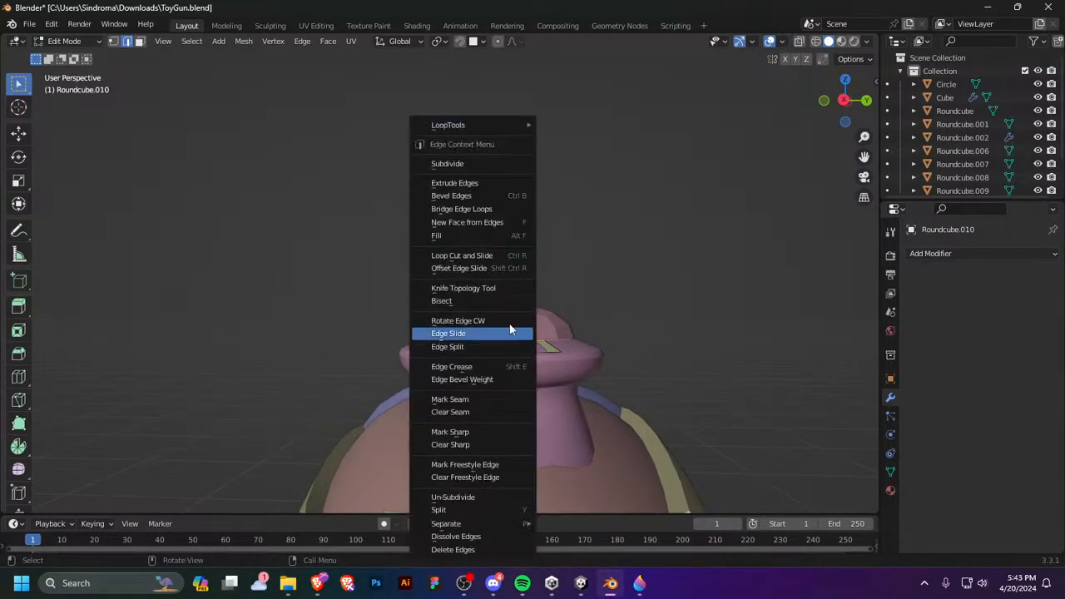
pyautogui.click(491, 209)
pyautogui.click(476, 343)
pyautogui.keyDown('shift'); pyautogui.click(494, 337); pyautogui.keyUp('shift')
pyautogui.moveTo(506, 337); pyautogui.dragTo(542, 327, button='middle')
pyautogui.rightClick(541, 326)
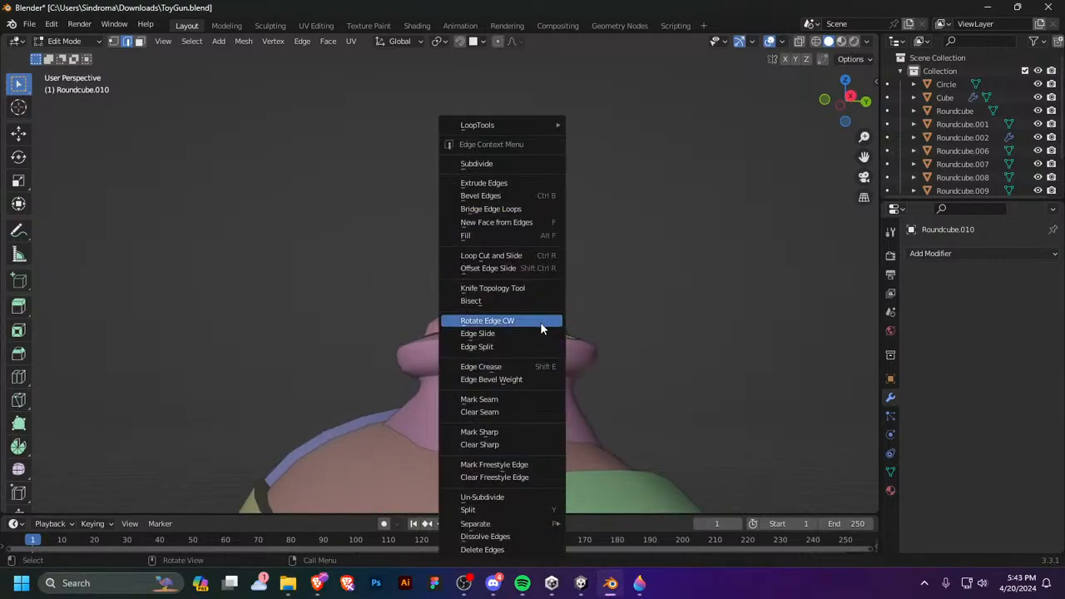
pyautogui.click(519, 209)
# Step: Add a Solidify modifier to the combined patch in Object Mode with a thickness of 0.22 m
pyautogui.moveTo(611, 313); pyautogui.dragTo(625, 420, button='middle')
pyautogui.press('Tab')
pyautogui.click(949, 252)
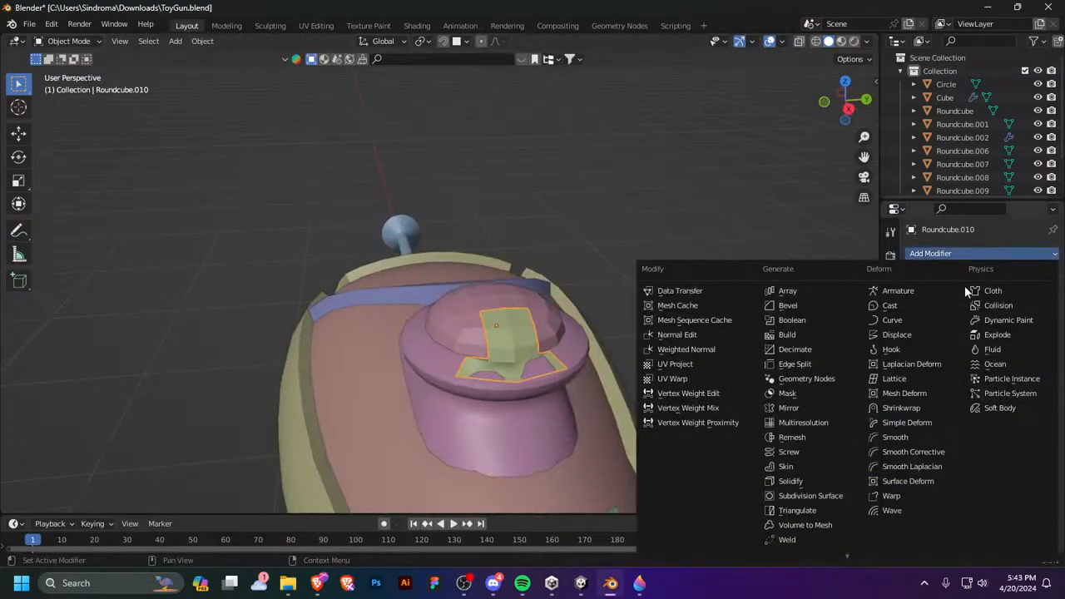
pyautogui.click(832, 481)
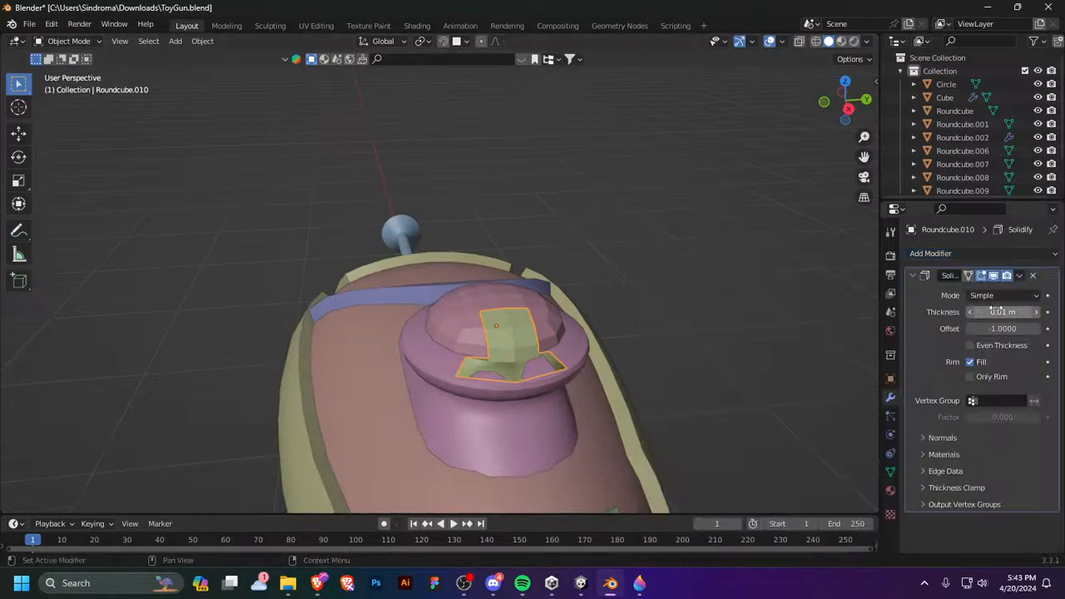
pyautogui.moveTo(990, 309)
pyautogui.mouseDown()
pyautogui.moveTo(948, 309)
pyautogui.moveTo(1006, 311)
pyautogui.mouseUp()
# Step: Add one centred loop cut to the rim section of the combined patch
pyautogui.moveTo(494, 423); pyautogui.dragTo(691, 353, button='middle')
pyautogui.press('Tab')
pyautogui.hotkey('ctrl', 'r')
pyautogui.click(450, 357)
pyautogui.rightClick(450, 358)
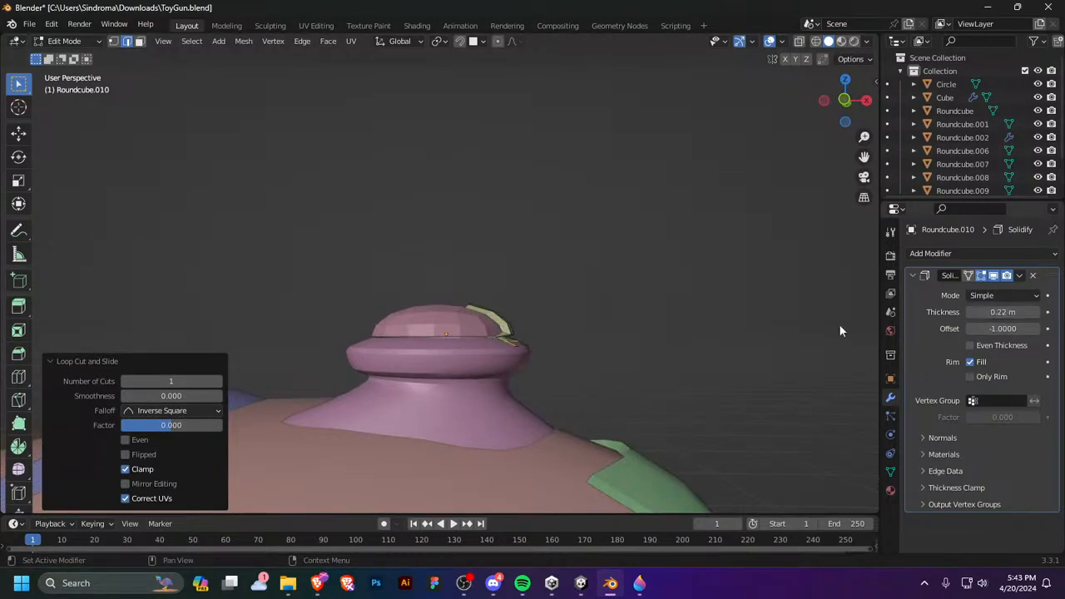
# Step: Move the combined patch about 0.024 m along X and nudge it slightly upward in front view
pyautogui.moveTo(840, 330); pyautogui.dragTo(633, 329, button='middle')
pyautogui.press('1')
pyautogui.press('Tab')
pyautogui.press('g')
pyautogui.press('x')
pyautogui.click(641, 350)
pyautogui.press('KP_1')
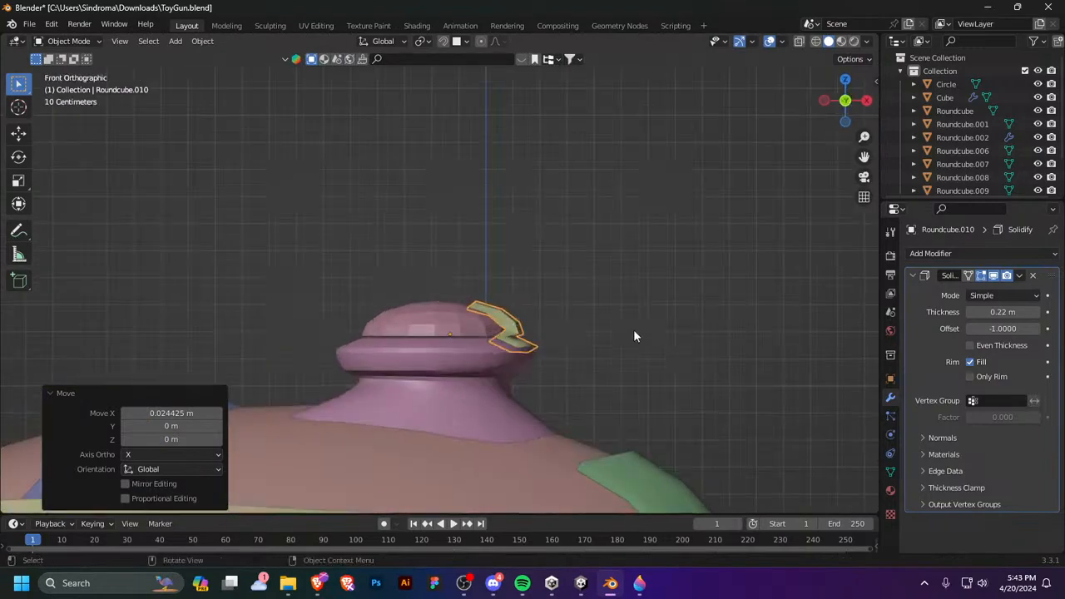
pyautogui.press('g')
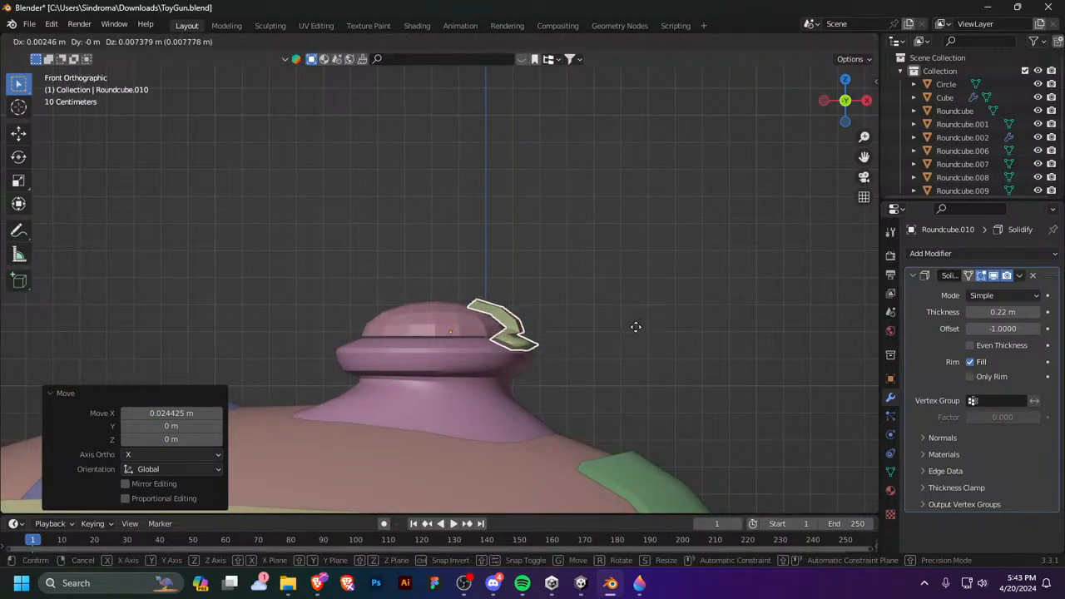
pyautogui.click(632, 327)
# Step: Add another centred loop cut running through the dome and rim sections of the combined patch
pyautogui.moveTo(632, 327); pyautogui.dragTo(509, 370, button='middle')
pyautogui.press('Tab')
pyautogui.press('Tab')
pyautogui.press('Tab')
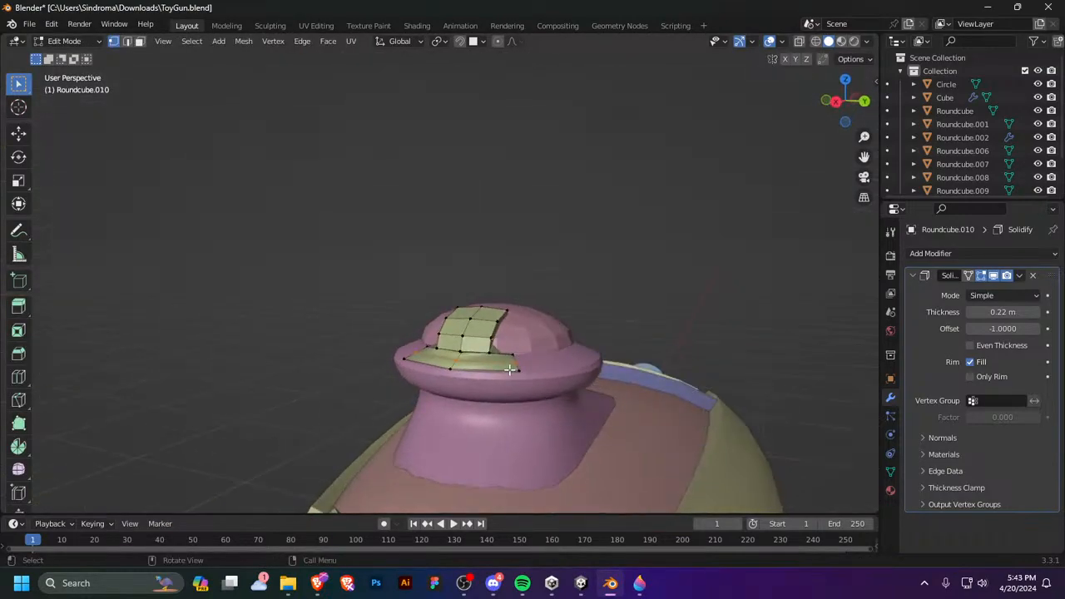
pyautogui.hotkey('ctrl', 'r')
pyautogui.click(503, 364)
pyautogui.rightClick(503, 364)
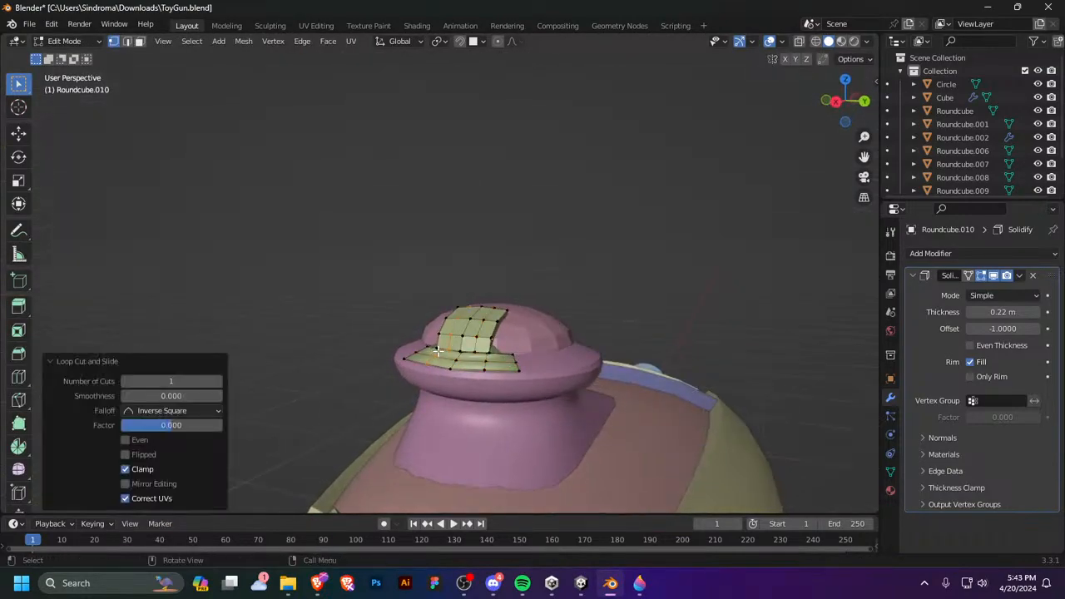
# Step: Return the combined patch to Object Mode and apply its Solidify modifier
pyautogui.moveTo(439, 351); pyautogui.dragTo(503, 326, button='middle')
pyautogui.click(1019, 275)
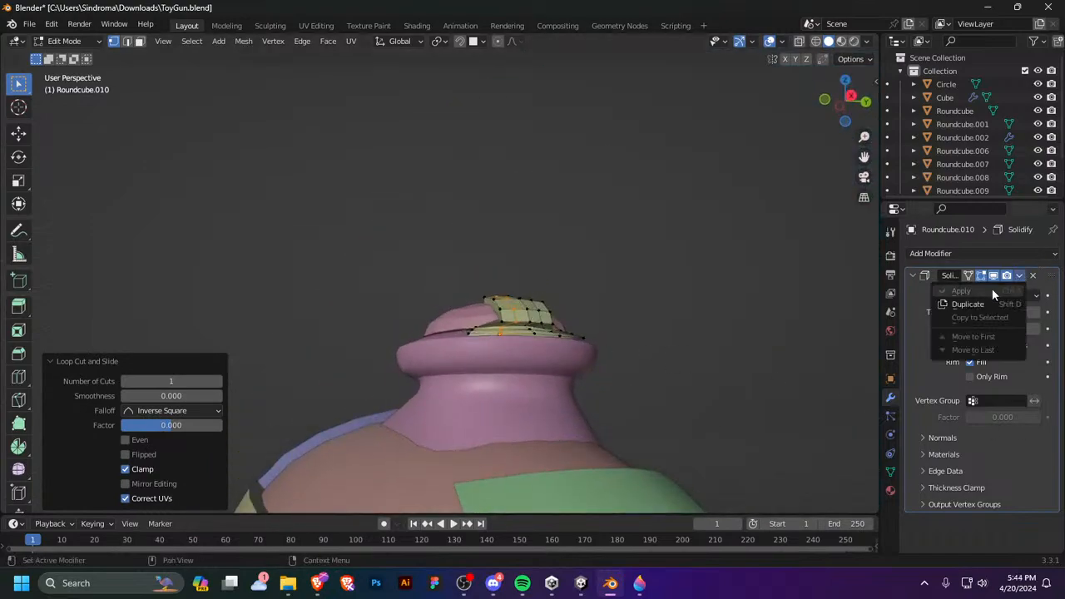
pyautogui.press('Tab')
pyautogui.click(1019, 277)
pyautogui.click(986, 291)
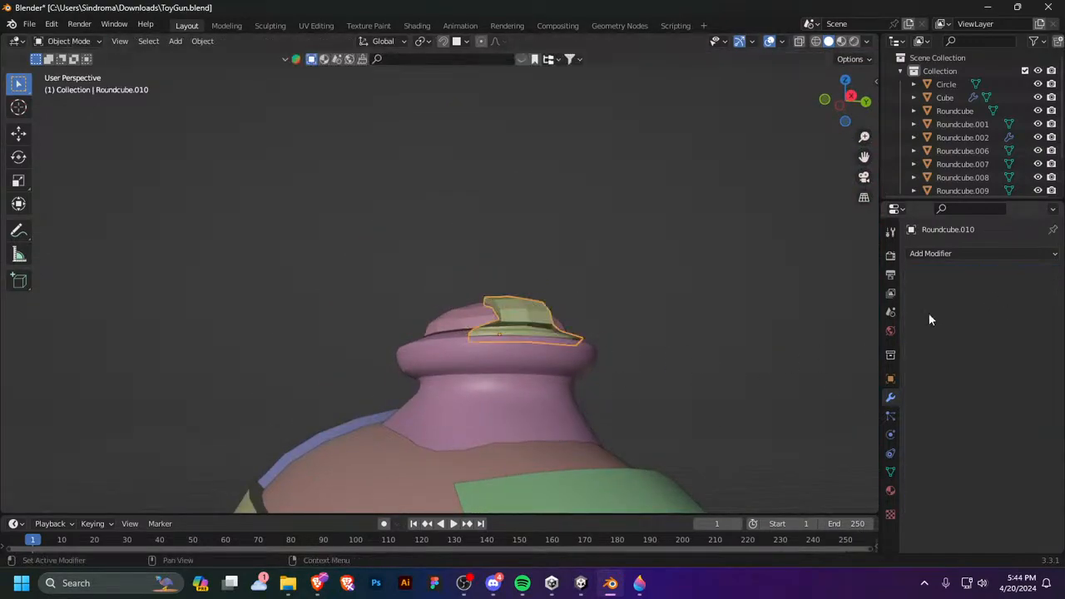
# Step: Examine the solidified patch's mesh from several sides in Edit Mode, Object Mode and different viewport shadings
pyautogui.press('Tab')
pyautogui.moveTo(666, 351); pyautogui.dragTo(591, 388, button='middle')
pyautogui.press('Tab')
pyautogui.moveTo(669, 407)
pyautogui.mouseDown(button='middle')
pyautogui.moveTo(608, 417)
pyautogui.moveTo(404, 388)
pyautogui.moveTo(409, 371)
pyautogui.moveTo(418, 421)
pyautogui.moveTo(435, 424)
pyautogui.moveTo(453, 400)
pyautogui.moveTo(440, 427)
pyautogui.moveTo(438, 418)
pyautogui.moveTo(365, 433)
pyautogui.mouseUp(button='middle')
pyautogui.press('Tab')
pyautogui.press('Tab')
pyautogui.press('z')
pyautogui.click(371, 417)
pyautogui.press('z')
pyautogui.click(463, 435)
pyautogui.moveTo(482, 436)
pyautogui.mouseDown(button='middle')
pyautogui.moveTo(497, 438)
pyautogui.moveTo(405, 479)
pyautogui.moveTo(363, 366)
pyautogui.moveTo(487, 376)
pyautogui.moveTo(496, 425)
pyautogui.moveTo(592, 402)
pyautogui.moveTo(611, 437)
pyautogui.moveTo(678, 472)
pyautogui.mouseUp(button='middle')
pyautogui.press('Tab')
pyautogui.press('2')
pyautogui.press('Tab')
# Step: Apply Shade Auto Smooth to the combined patch and to the dome on top of the cup
pyautogui.scroll(-3, 489, 381)
pyautogui.scroll(-4, 593, 403)
pyautogui.scroll(2, 475, 304)
pyautogui.rightClick(480, 288)
pyautogui.click(478, 289)
pyautogui.click(446, 284)
pyautogui.rightClick(444, 281)
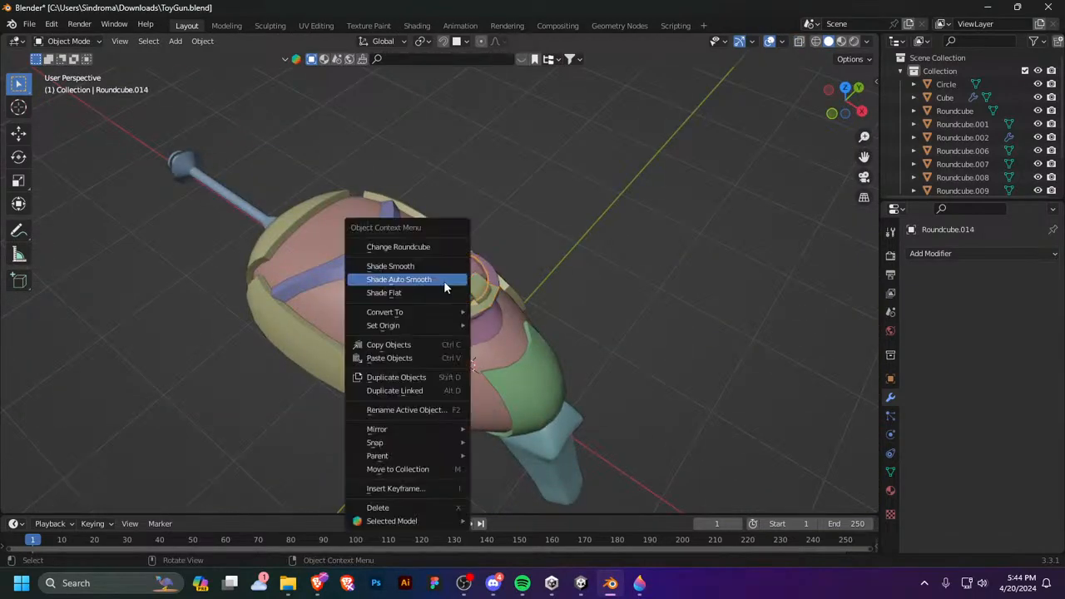
pyautogui.click(443, 280)
# Step: Delete the vertices in the front section of the body's yellow side panels, selecting them through the mesh in the front wireframe view
pyautogui.moveTo(670, 374); pyautogui.dragTo(570, 369, button='middle')
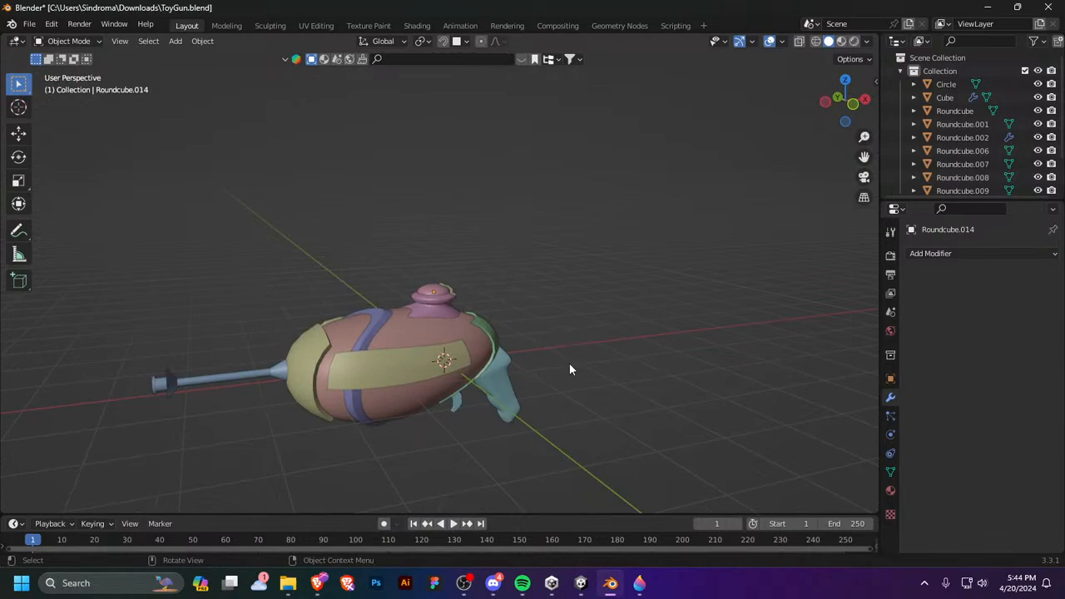
pyautogui.moveTo(374, 398)
pyautogui.mouseDown(button='middle')
pyautogui.moveTo(360, 383)
pyautogui.moveTo(454, 397)
pyautogui.moveTo(407, 390)
pyautogui.mouseUp(button='middle')
pyautogui.click(373, 373)
pyautogui.press('Tab')
pyautogui.press('KP_1')
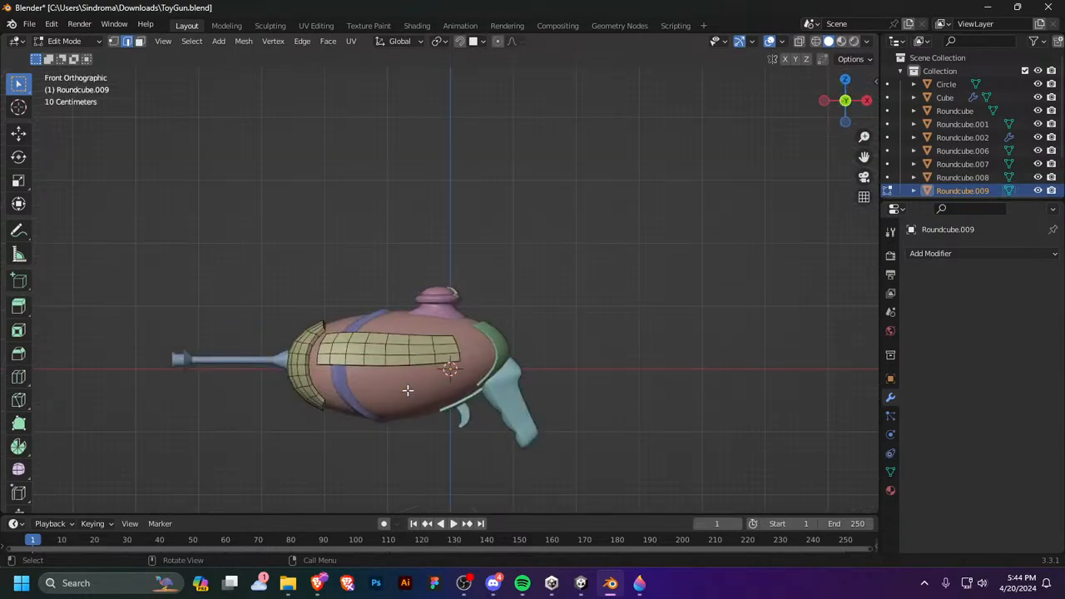
pyautogui.press('z')
pyautogui.click(308, 379)
pyautogui.scroll(4, 318, 375)
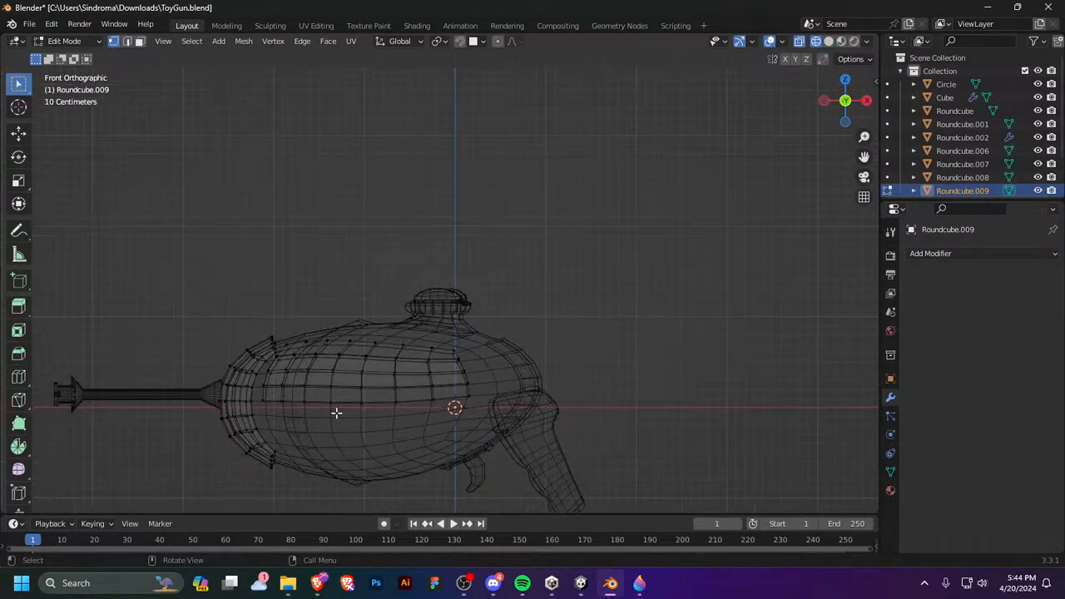
pyautogui.press('c')
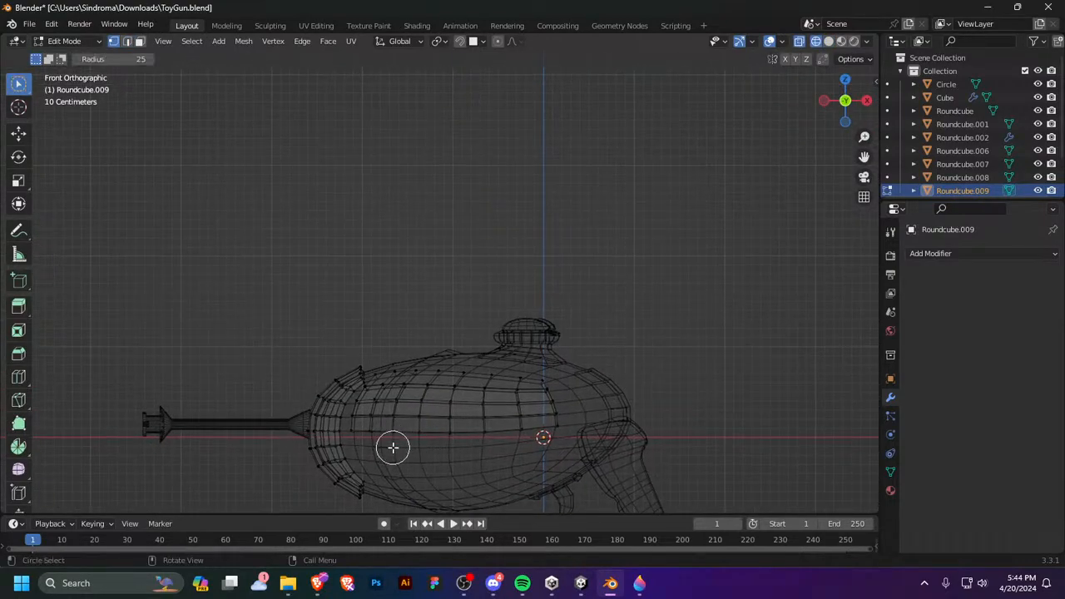
pyautogui.moveTo(381, 443)
pyautogui.mouseDown()
pyautogui.moveTo(363, 423)
pyautogui.moveTo(384, 379)
pyautogui.moveTo(380, 449)
pyautogui.mouseUp()
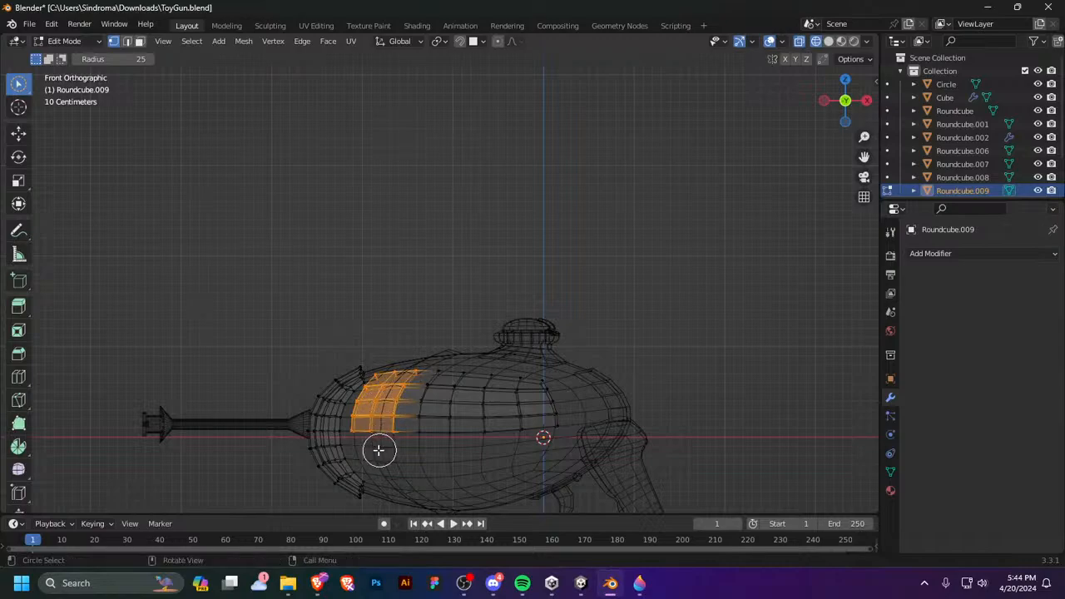
pyautogui.moveTo(381, 449); pyautogui.dragTo(419, 474, button='middle')
pyautogui.press('x')
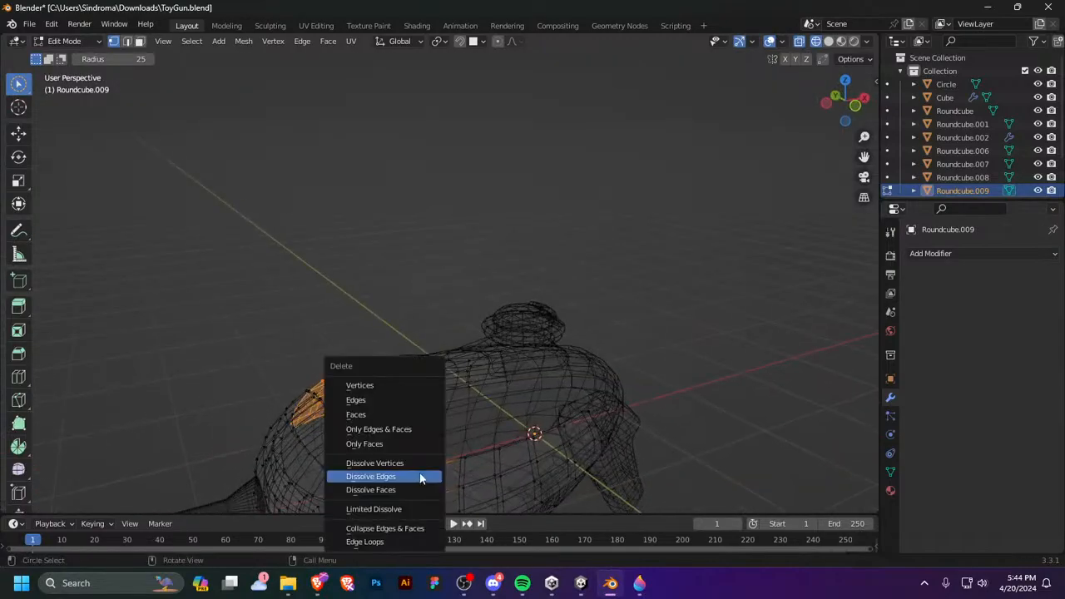
pyautogui.click(397, 376)
# Step: Return the trimmed shell panels to Object Mode and switch the viewport to solid shading
pyautogui.moveTo(504, 437); pyautogui.dragTo(496, 472, button='middle')
pyautogui.press('Tab')
pyautogui.press('x')
pyautogui.rightClick(765, 455)
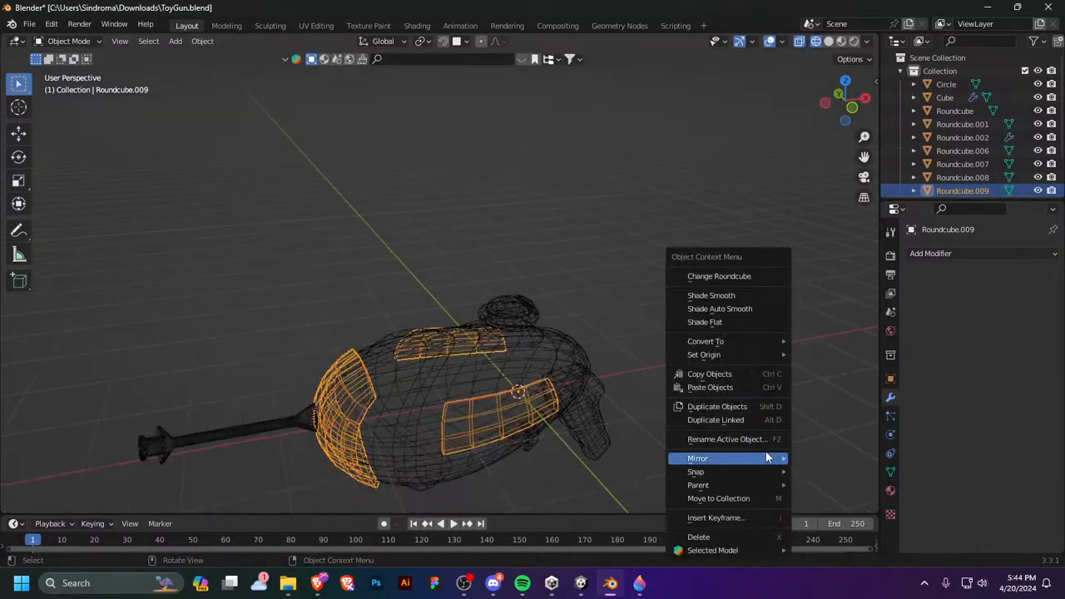
pyautogui.press('z')
pyautogui.click(661, 428)
# Step: Select the open front edge loop of one side panel and try to close it with Bridge Edge Loops and Fill
pyautogui.moveTo(589, 436); pyautogui.dragTo(502, 437, button='middle')
pyautogui.press('Tab')
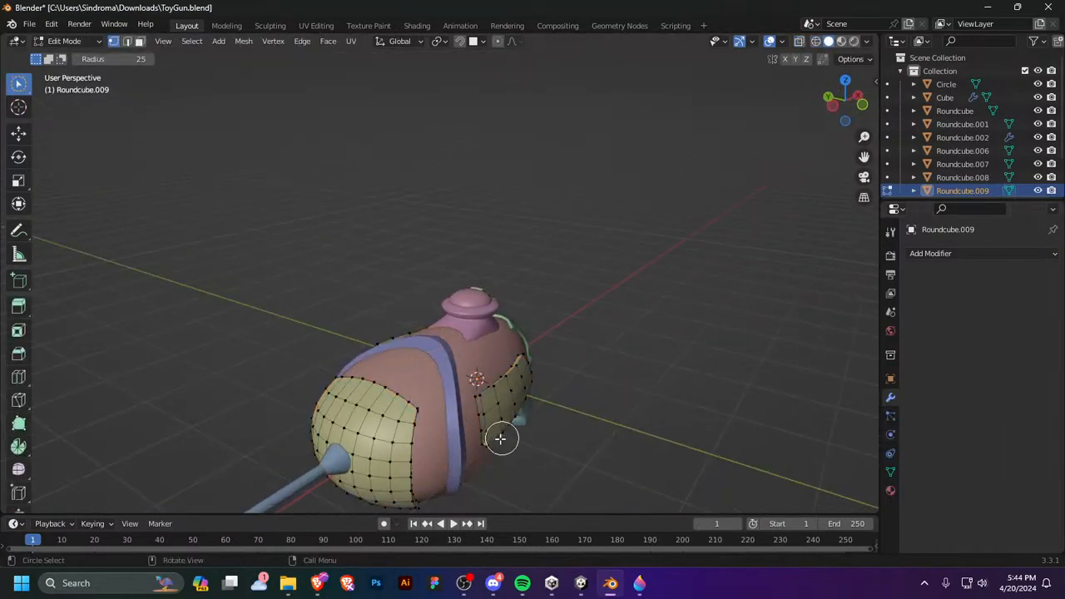
pyautogui.press('2')
pyautogui.keyDown('alt'); pyautogui.click(485, 422); pyautogui.keyUp('alt')
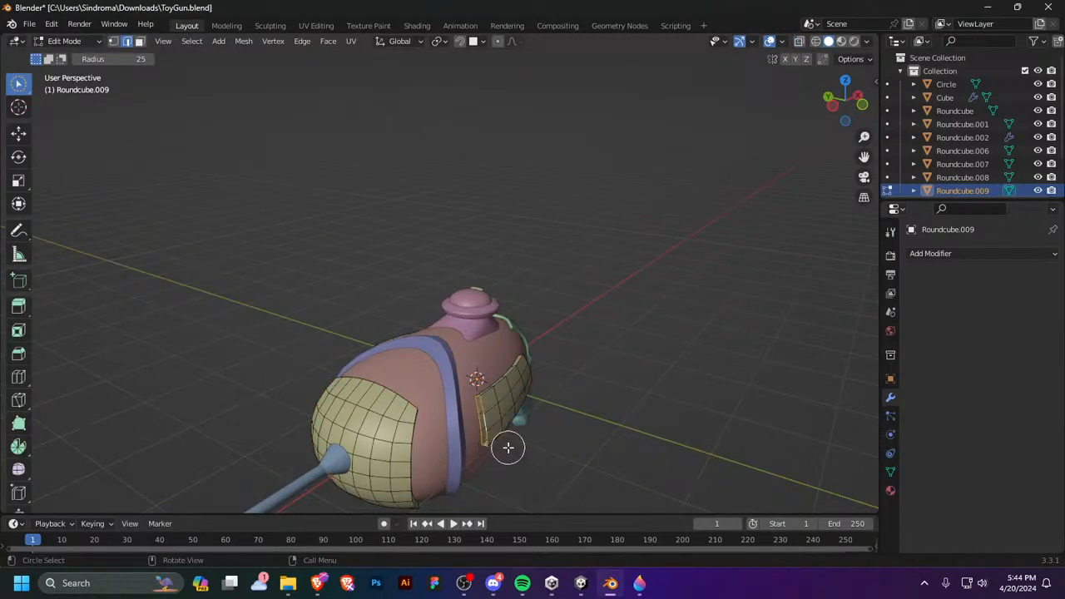
pyautogui.rightClick(508, 447)
pyautogui.rightClick(496, 419)
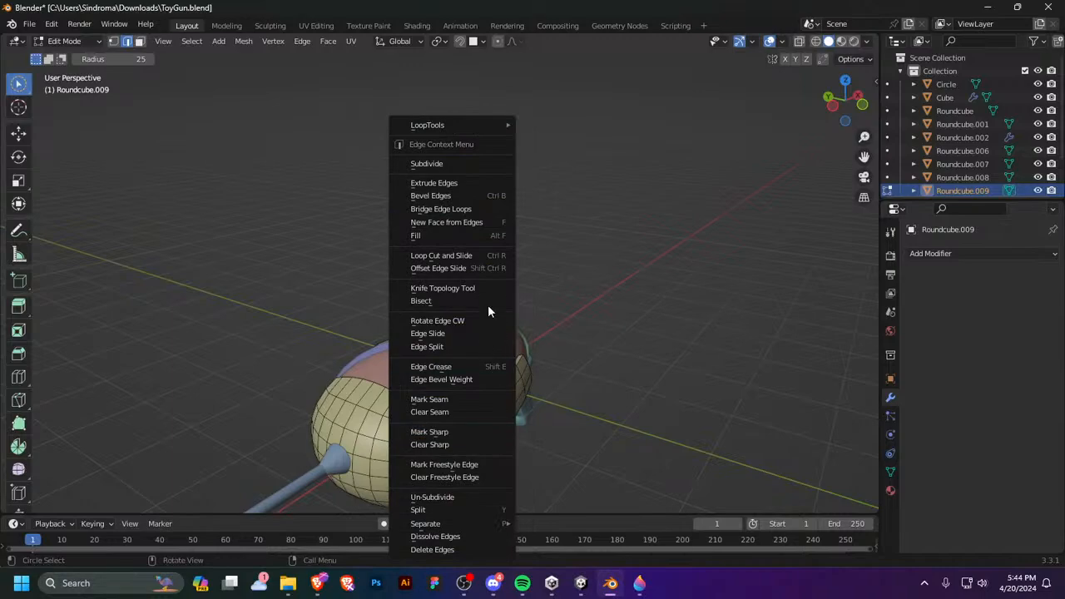
pyautogui.click(486, 210)
pyautogui.rightClick(480, 423)
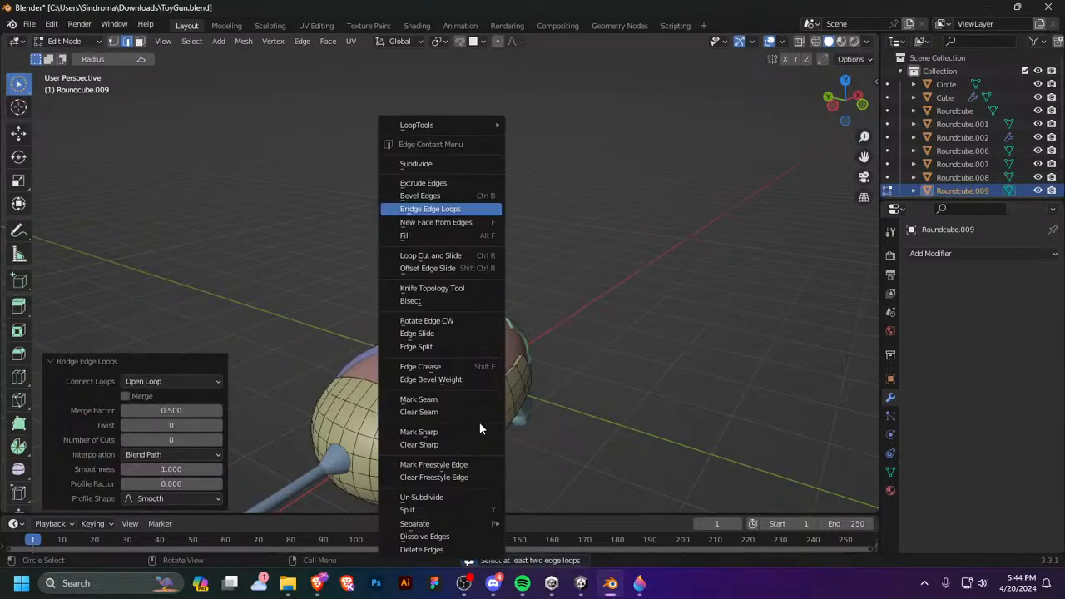
pyautogui.click(455, 237)
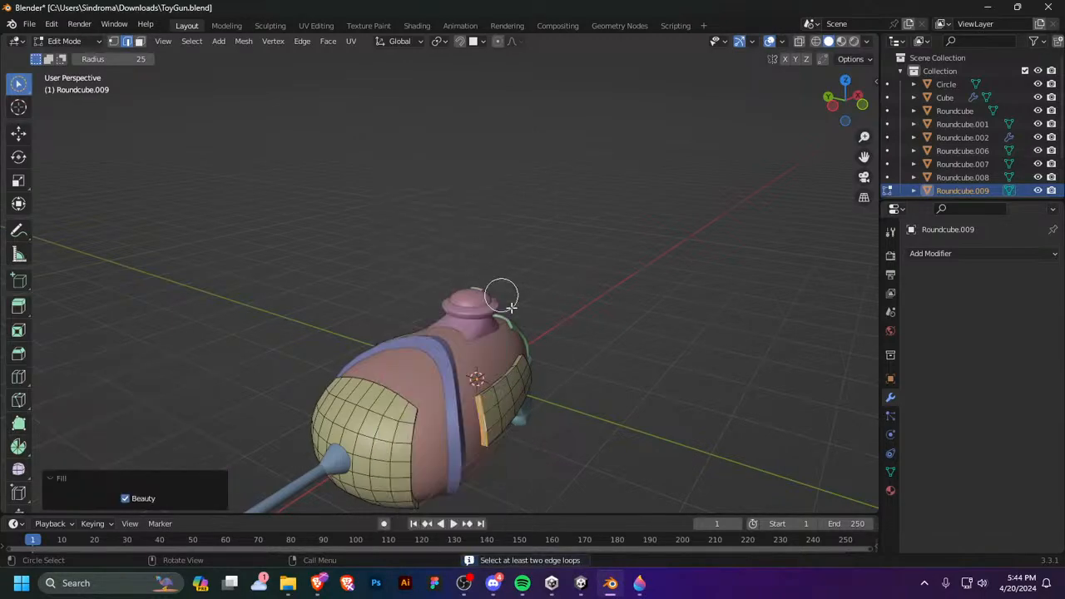
# Step: Close the open front ends of both side panels with Grid Fill
pyautogui.rightClick(511, 404)
pyautogui.click(515, 409)
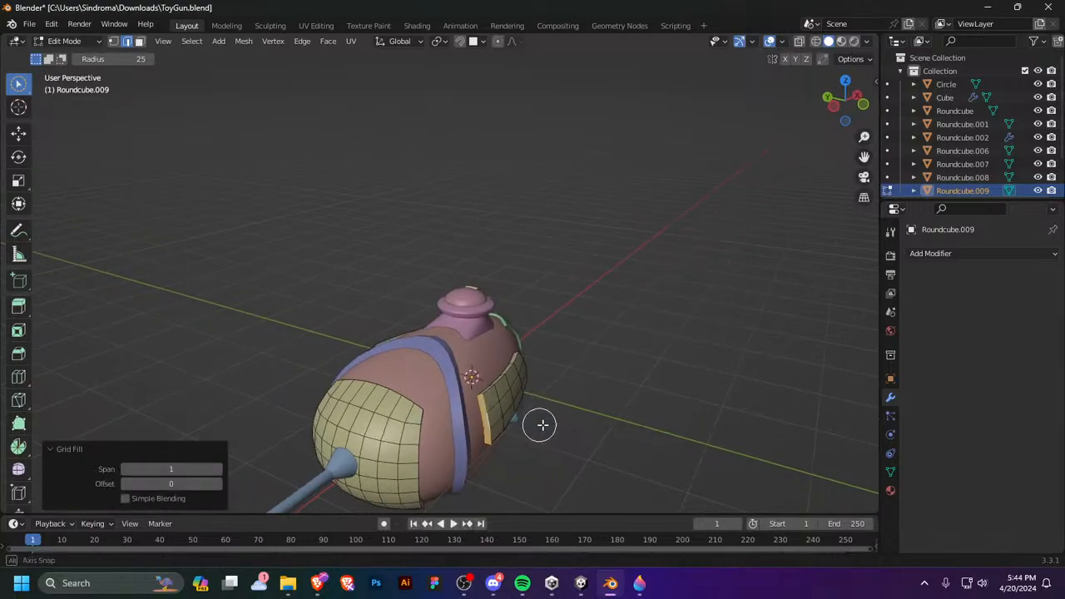
pyautogui.moveTo(541, 425)
pyautogui.mouseDown(button='middle')
pyautogui.moveTo(573, 425)
pyautogui.moveTo(551, 430)
pyautogui.mouseUp(button='middle')
pyautogui.click(376, 426)
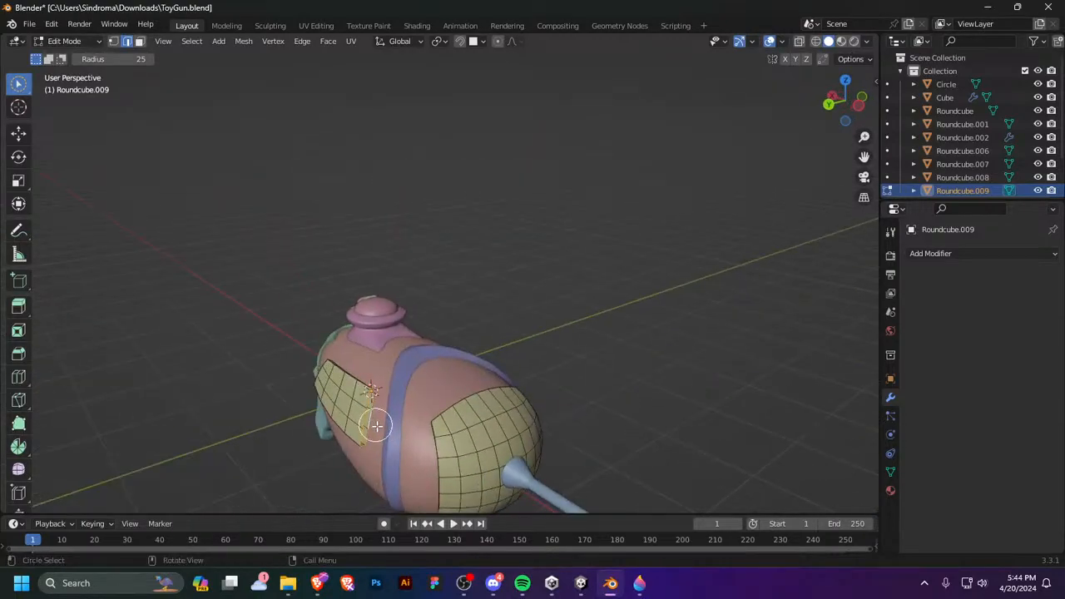
pyautogui.rightClick(390, 427)
pyautogui.hotkey('ctrl', 'f')
pyautogui.click(388, 425)
pyautogui.press('Tab')
pyautogui.press('Tab')
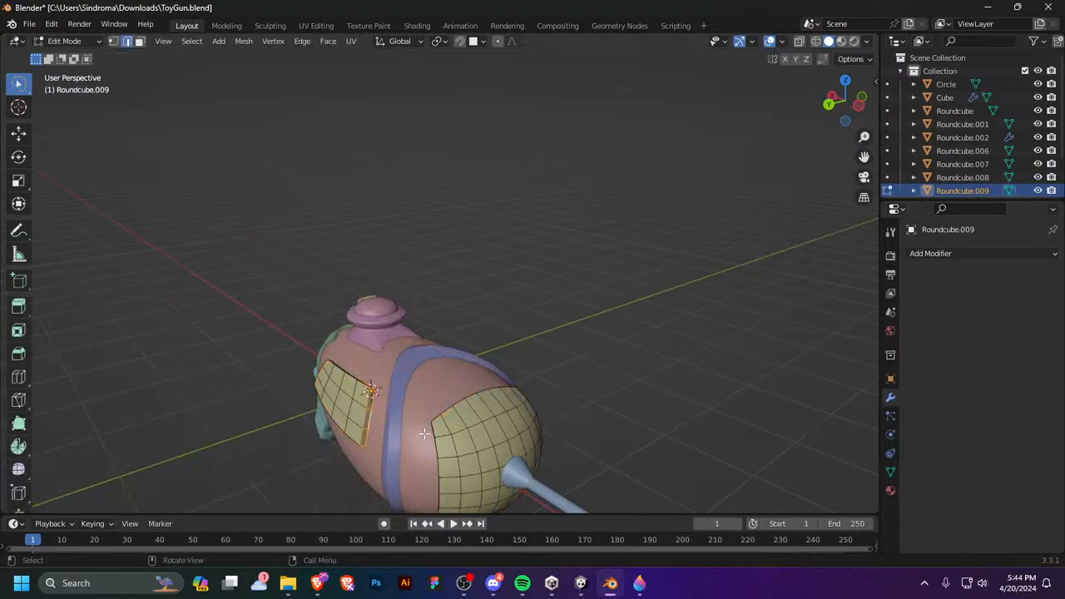
# Step: Return the shell panels to Object Mode and add a Bevel modifier to them
pyautogui.moveTo(580, 434); pyautogui.dragTo(411, 397, button='middle')
pyautogui.press('Tab')
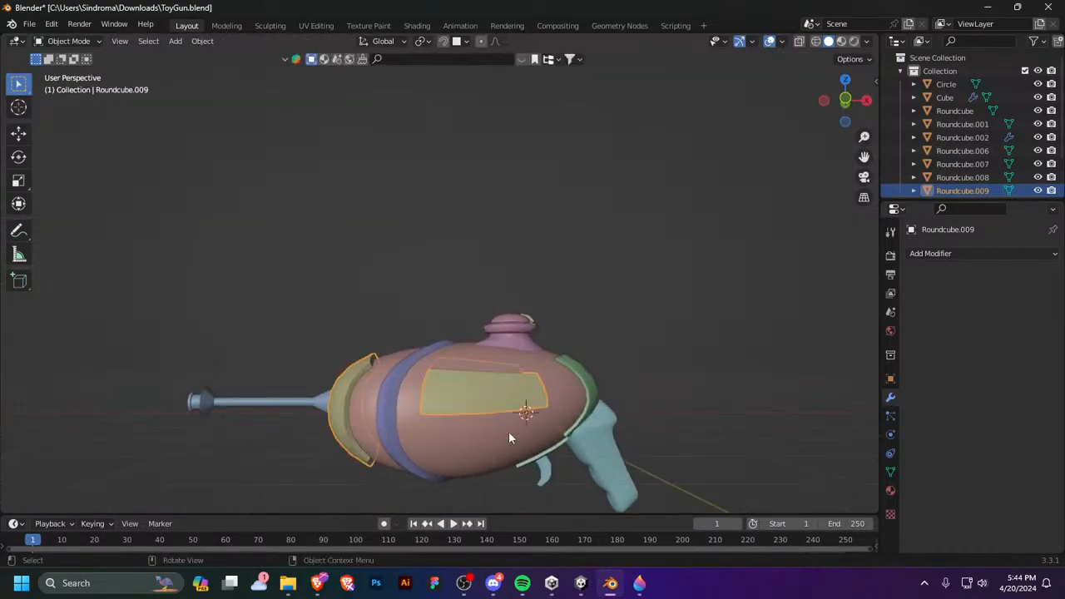
pyautogui.moveTo(509, 437); pyautogui.dragTo(602, 474, button='middle')
pyautogui.click(982, 252)
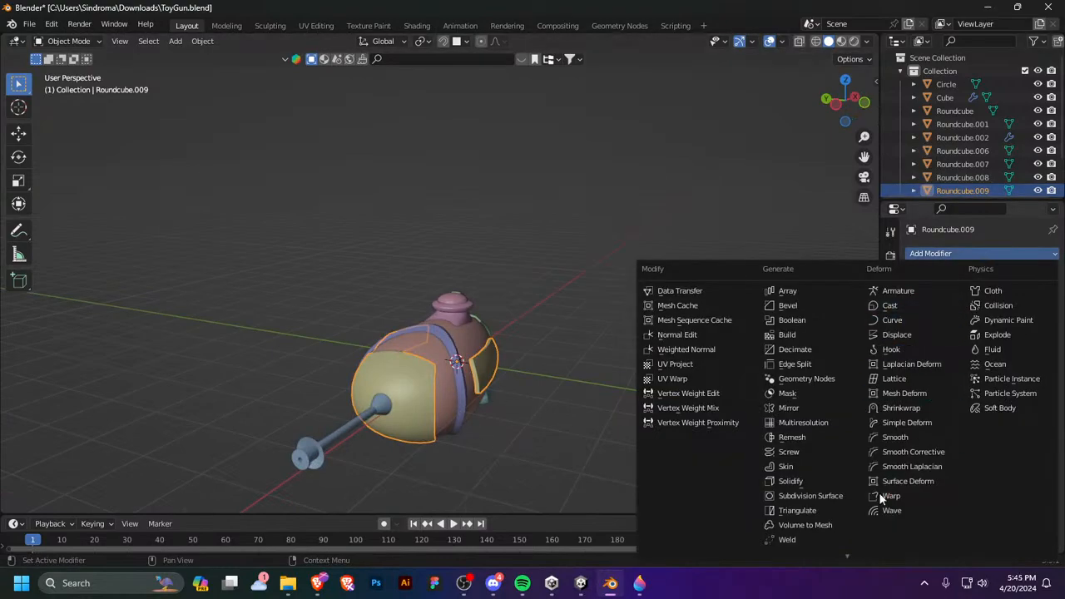
pyautogui.click(801, 310)
pyautogui.moveTo(594, 441); pyautogui.dragTo(511, 447, button='middle')
pyautogui.scroll(2, 530, 451)
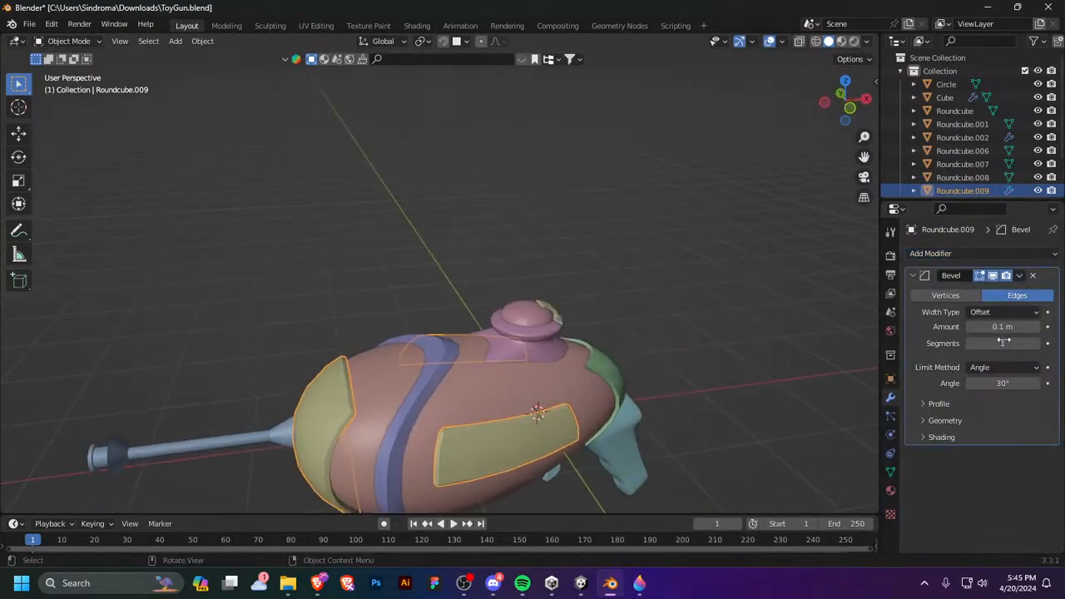
# Step: Set the Bevel modifier's outer miter to Arc, its amount to 1.19 m and its segments to 3
pyautogui.click(947, 404)
pyautogui.click(938, 403)
pyautogui.click(944, 420)
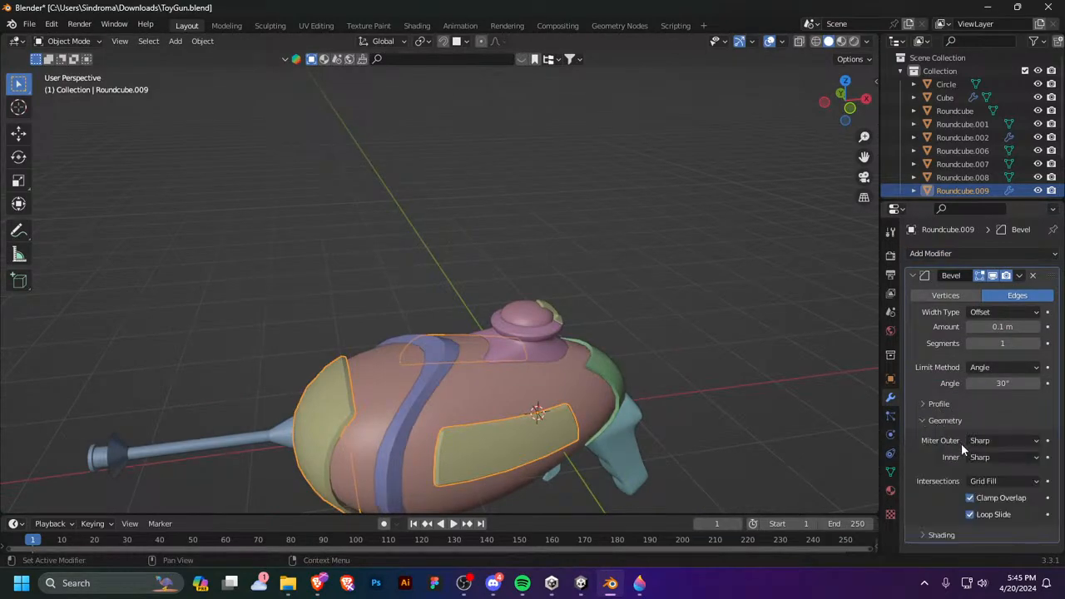
pyautogui.click(998, 444)
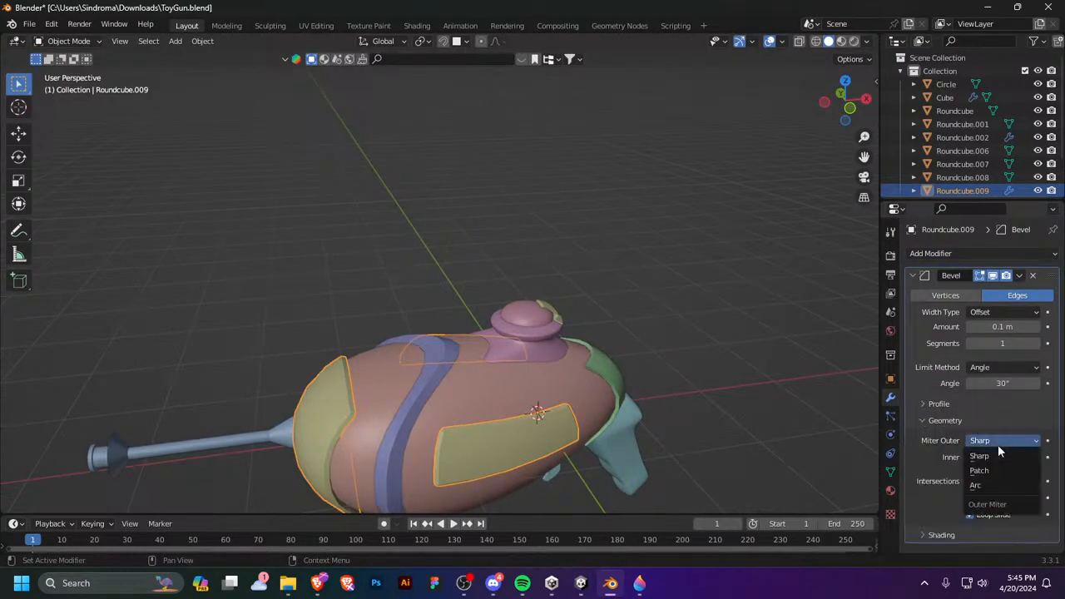
pyautogui.click(987, 483)
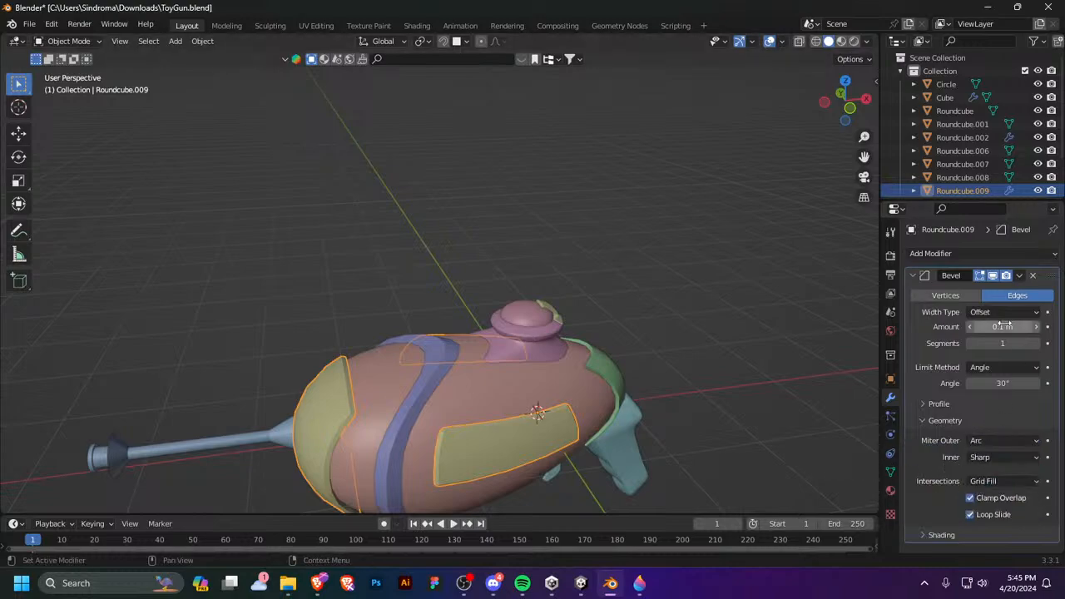
pyautogui.moveTo(1002, 326)
pyautogui.mouseDown()
pyautogui.moveTo(1040, 339)
pyautogui.moveTo(998, 343)
pyautogui.mouseUp()
pyautogui.press('Return')
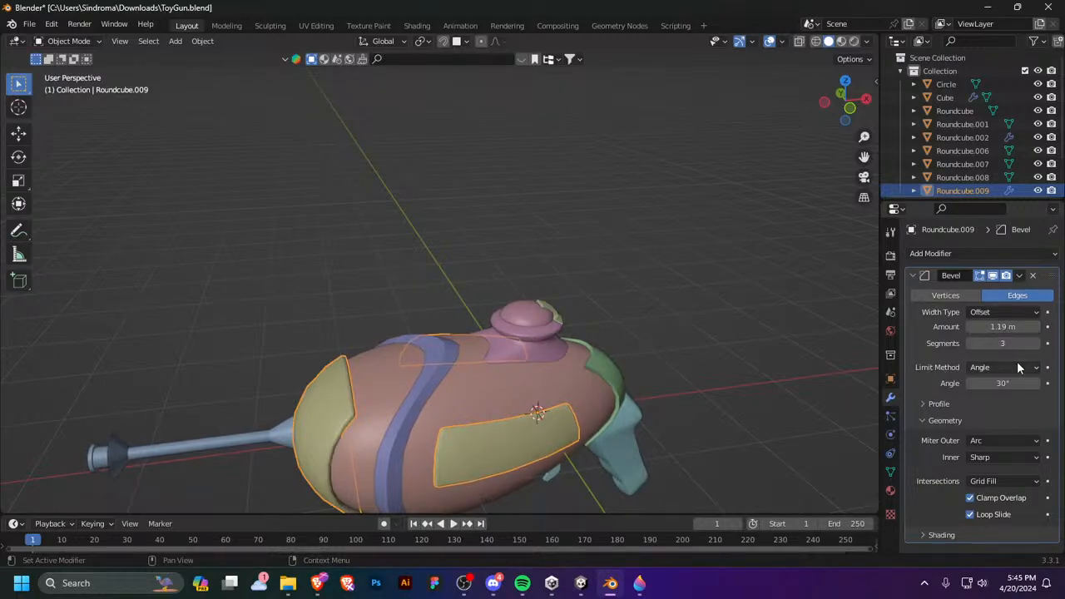
# Step: Enter Edit Mode on the shell panels and switch to edge selection, facing the front shell
pyautogui.moveTo(727, 428); pyautogui.dragTo(474, 383, button='middle')
pyautogui.press('Tab')
pyautogui.press('3')
pyautogui.press('2')
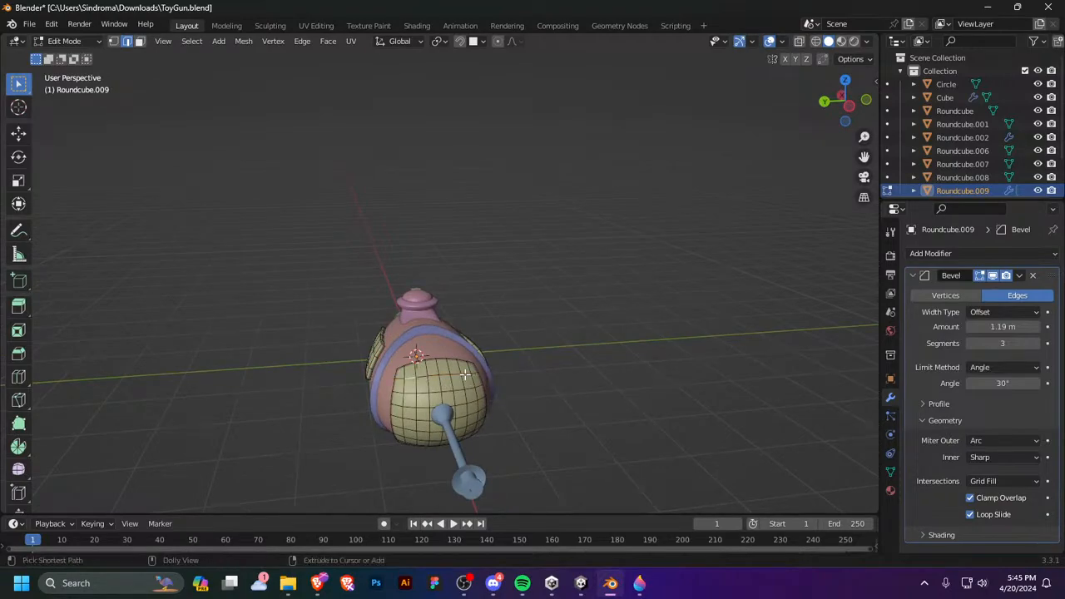
pyautogui.keyDown('ctrl'); pyautogui.click(465, 375); pyautogui.keyUp('ctrl')
pyautogui.moveTo(465, 375); pyautogui.dragTo(462, 391, button='middle')
pyautogui.keyDown('ctrl'); pyautogui.click(454, 417); pyautogui.keyUp('ctrl')
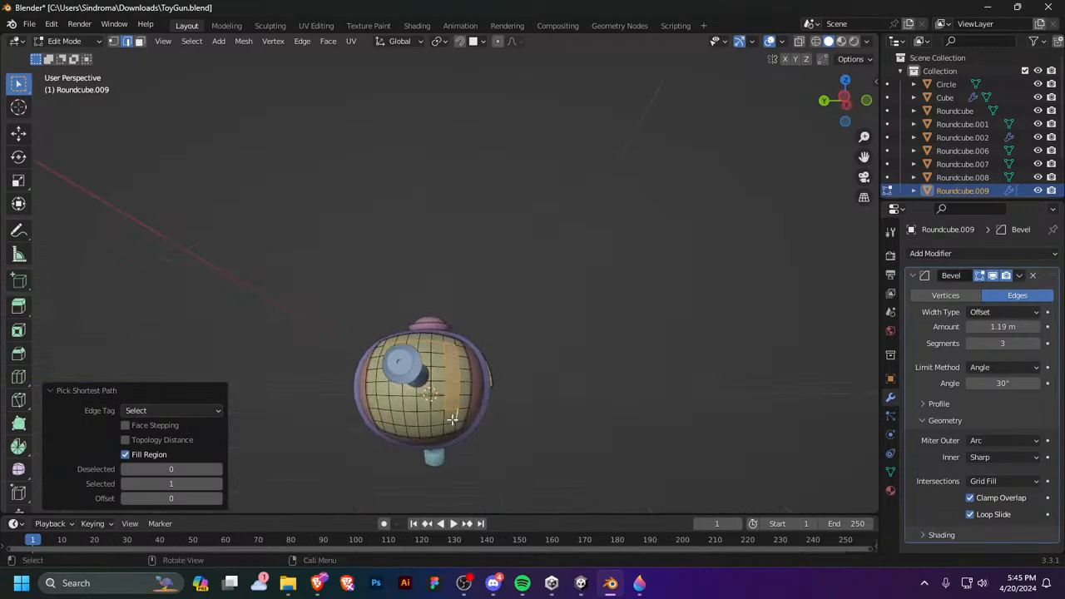
# Step: Select a rectangular ring of edges around the barrel on the front shell, using shortest-path picking with Fill Region off
pyautogui.click(457, 409)
pyautogui.moveTo(425, 343); pyautogui.dragTo(407, 355, button='middle')
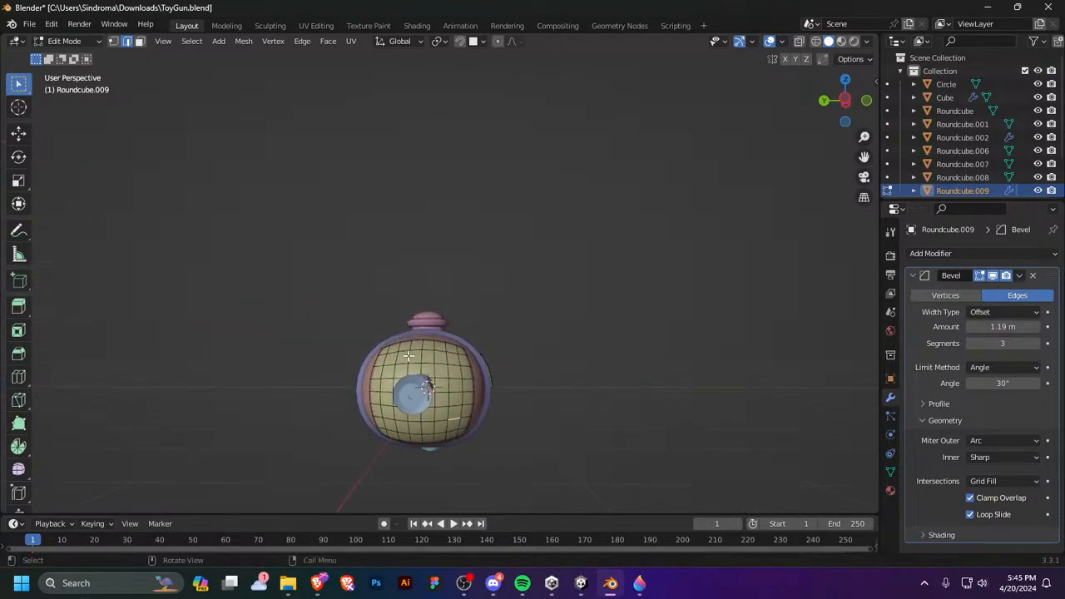
pyautogui.keyDown('ctrl'); pyautogui.click(454, 358); pyautogui.keyUp('ctrl')
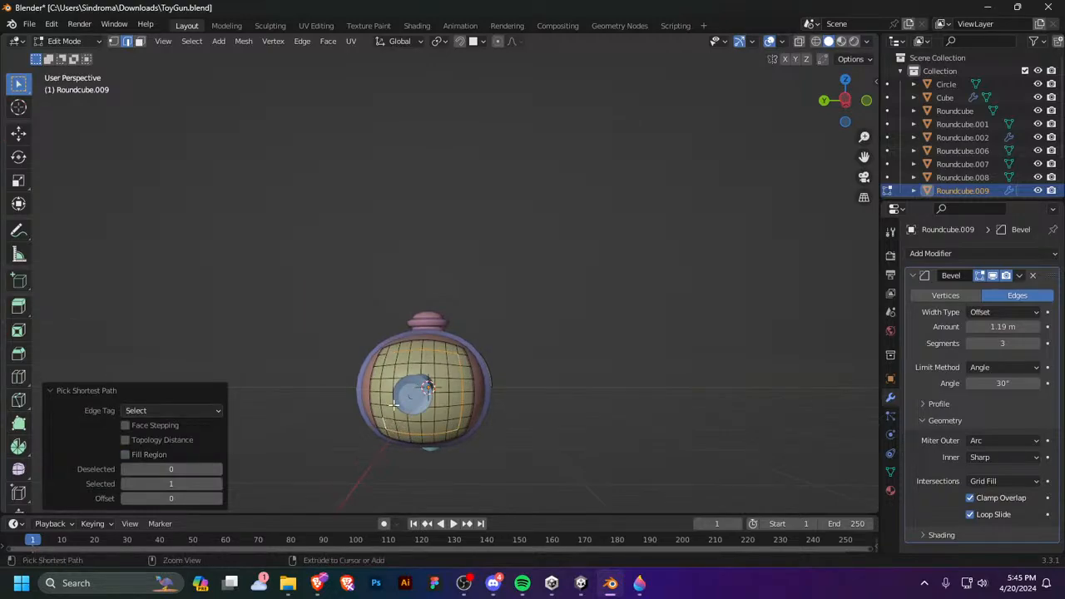
pyautogui.keyDown('ctrl'); pyautogui.keyDown('shift'); pyautogui.click(385, 360); pyautogui.keyUp('shift'); pyautogui.keyUp('ctrl')
pyautogui.moveTo(387, 361); pyautogui.dragTo(456, 402, button='middle')
# Step: Duplicate the selected edge ring in place, separate it into its own object and return to Object Mode
pyautogui.hotkey('shift', 'd')
pyautogui.rightClick(549, 441)
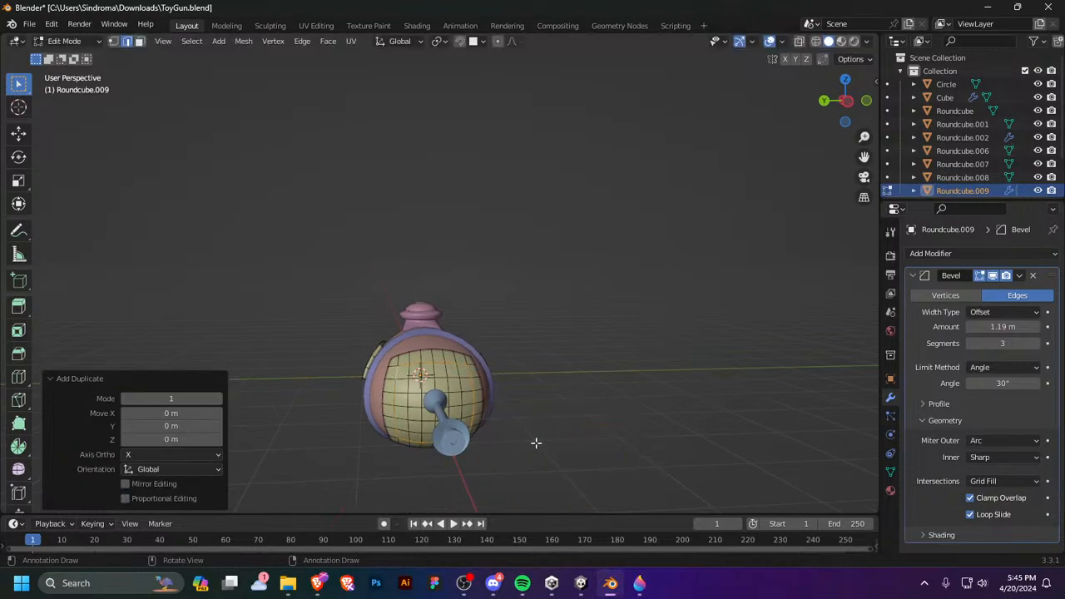
pyautogui.press('p')
pyautogui.click(537, 443)
pyautogui.press('Tab')
pyautogui.click(597, 425)
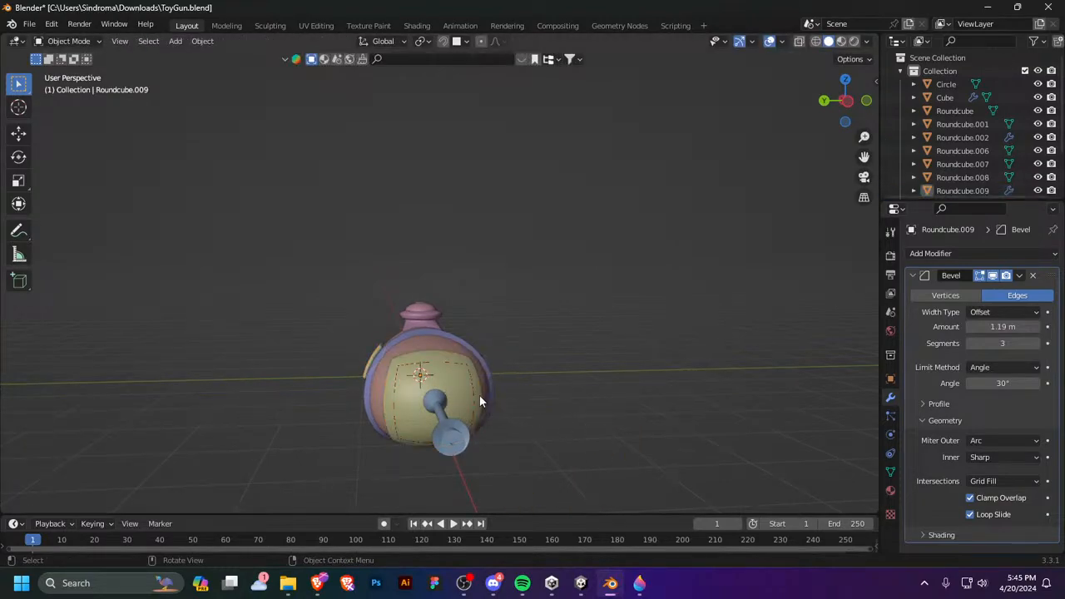
# Step: Edit the separated edge ring and extrude it forward along the X axis, away from the front shell
pyautogui.click(471, 391)
pyautogui.click(474, 392)
pyautogui.moveTo(491, 397)
pyautogui.mouseDown(button='middle')
pyautogui.moveTo(607, 426)
pyautogui.moveTo(485, 418)
pyautogui.moveTo(422, 441)
pyautogui.moveTo(485, 405)
pyautogui.mouseUp(button='middle')
pyautogui.press('Tab')
pyautogui.moveTo(441, 357); pyautogui.dragTo(451, 451, button='middle')
pyautogui.press('g')
pyautogui.press('x')
pyautogui.click(629, 411)
pyautogui.press('x')
pyautogui.click(425, 426)
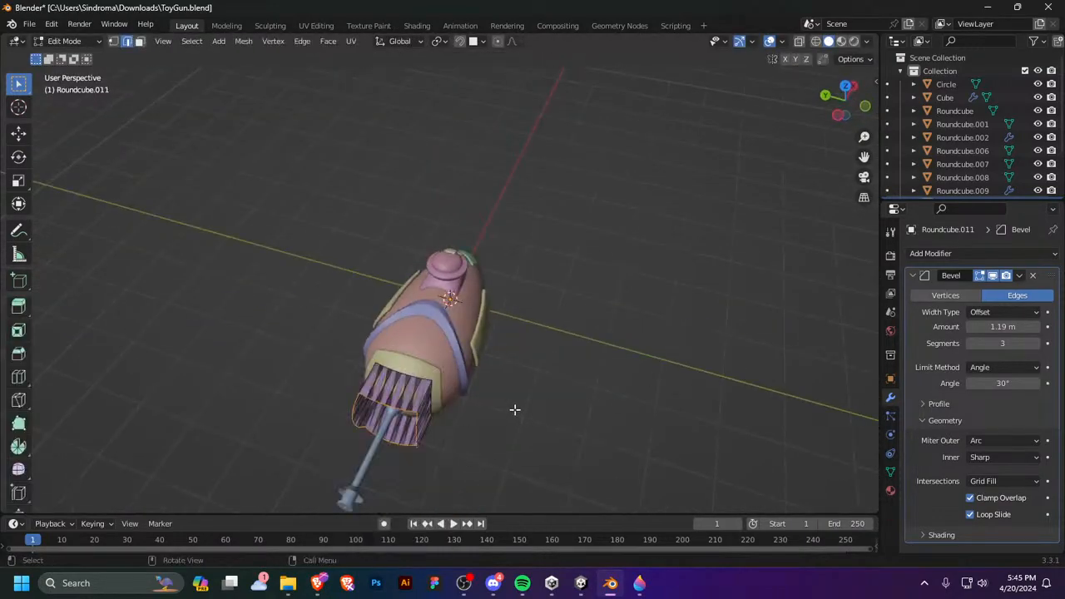
# Step: Remove the Bevel modifier from the extruded ring object in Object Mode
pyautogui.press('Tab')
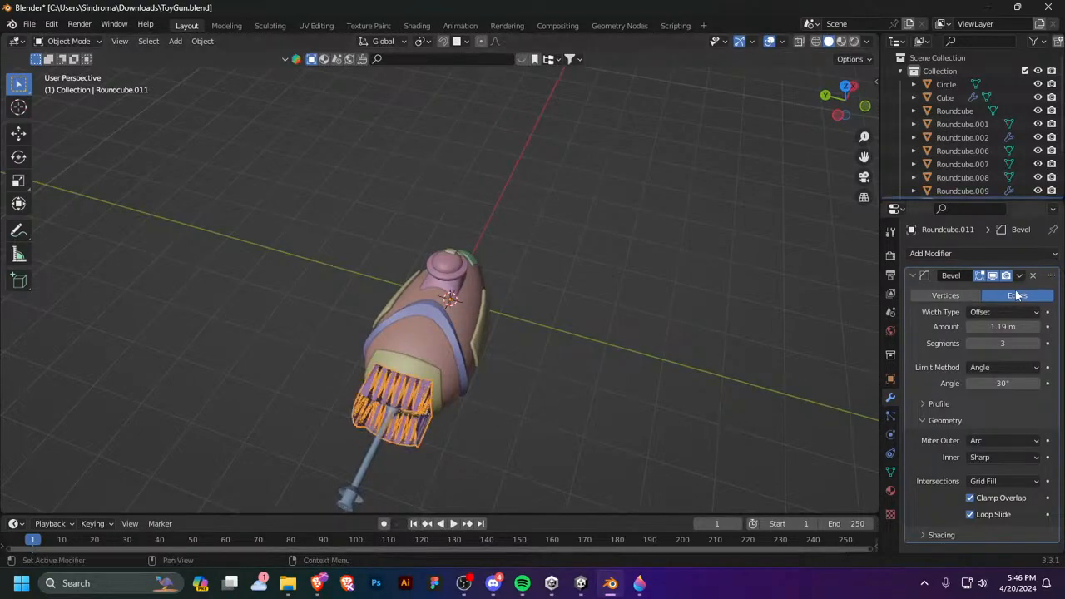
pyautogui.hotkey('ctrl', 'x')
pyautogui.moveTo(682, 374); pyautogui.dragTo(585, 368, button='middle')
# Step: Flatten the extruded ring's front edge loop in Edit Mode by scaling it to 0 along X
pyautogui.press('Tab')
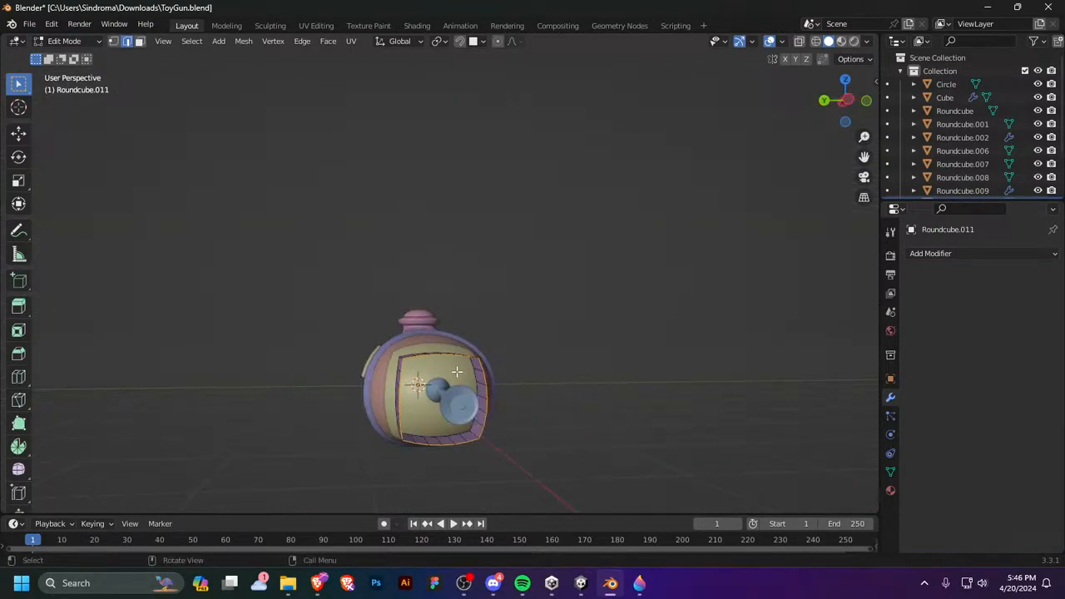
pyautogui.moveTo(457, 372); pyautogui.dragTo(577, 392, button='middle')
pyautogui.press('s')
pyautogui.press('x')
pyautogui.press('0')
pyautogui.press('Return')
# Step: Shape the flattened front edge loop into a circle with LoopTools
pyautogui.rightClick(537, 390)
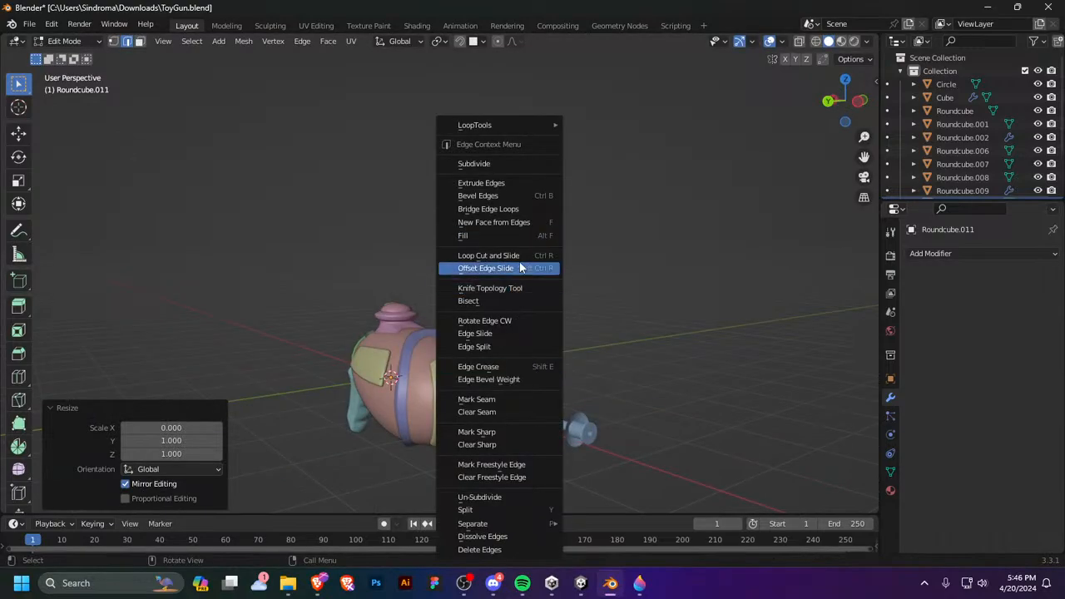
pyautogui.rightClick(446, 403)
pyautogui.moveTo(460, 123)
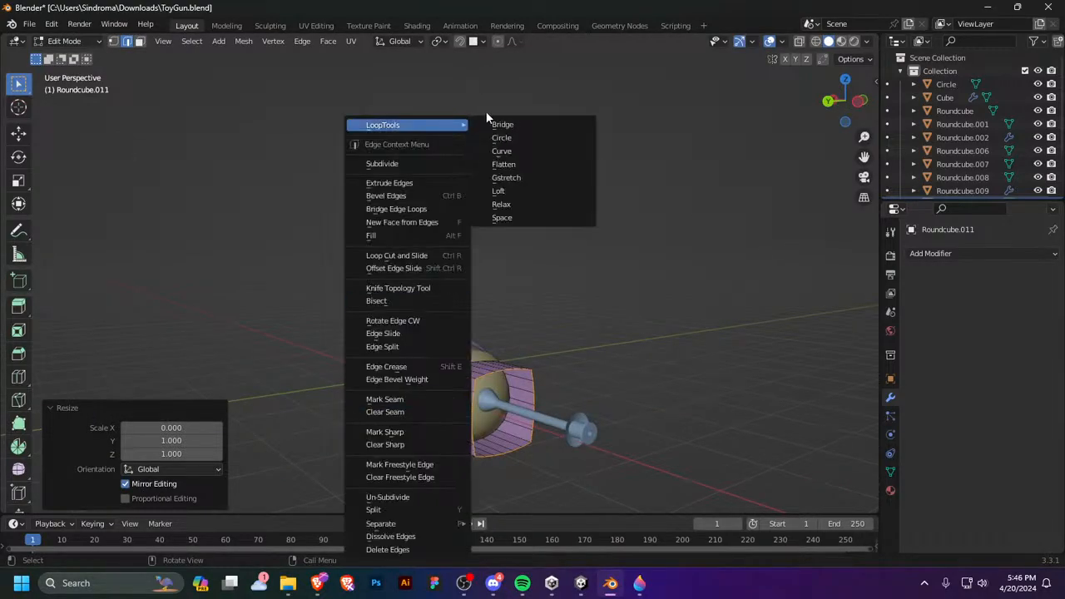
pyautogui.click(528, 138)
# Step: Scale the circular front edge loop down to about 0.622 and view the taper from the front
pyautogui.moveTo(540, 316)
pyautogui.mouseDown(button='middle')
pyautogui.moveTo(548, 352)
pyautogui.moveTo(512, 422)
pyautogui.moveTo(556, 331)
pyautogui.mouseUp(button='middle')
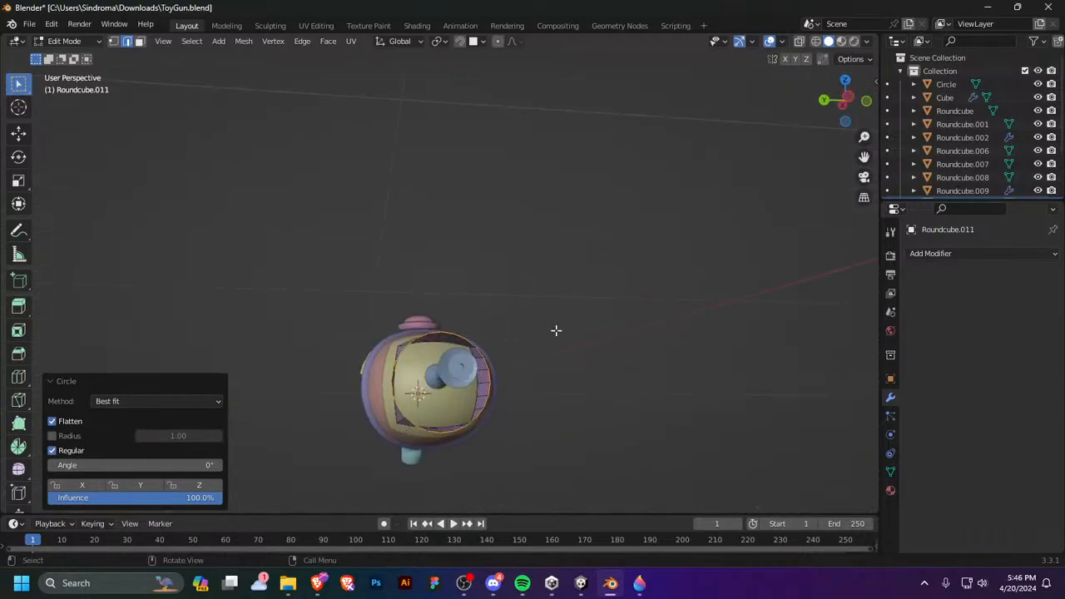
pyautogui.press('s')
pyautogui.click(530, 384)
pyautogui.press('KP_1')
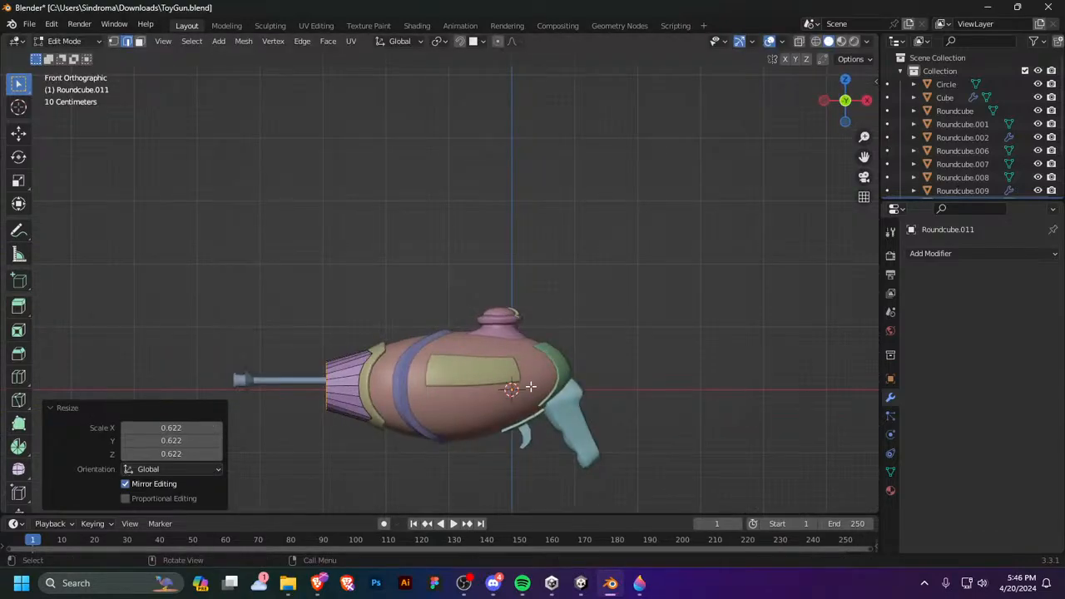
# Step: Move the circular front edge loop back along X by about 0.254 m to shorten the taper
pyautogui.press('g')
pyautogui.press('x')
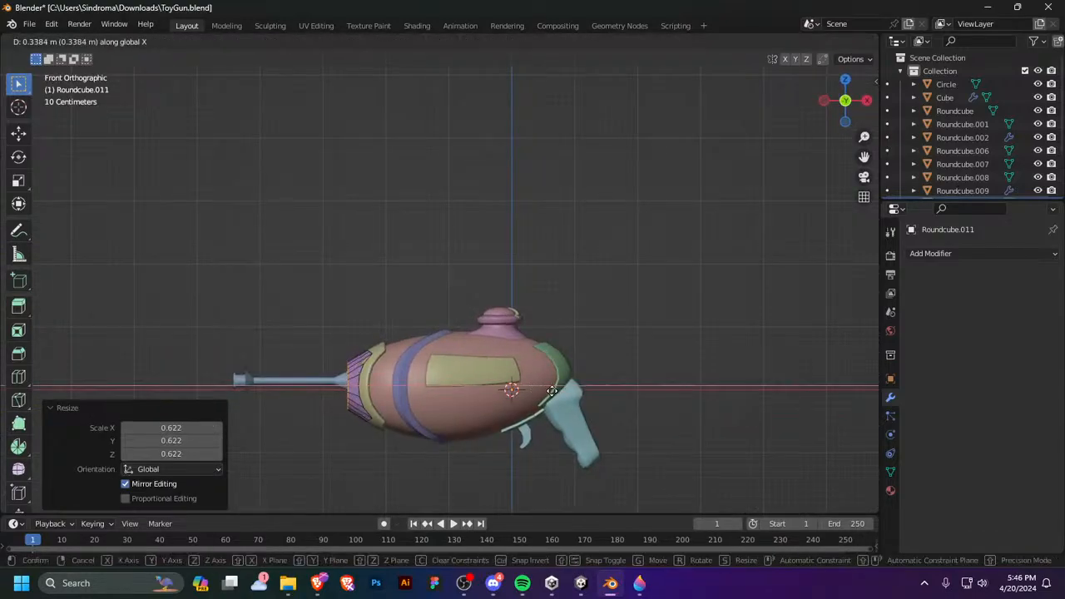
pyautogui.click(533, 391)
# Step: Extrude the front edge loop about 0.29 m forward along X and scale the new loop to 0.5
pyautogui.moveTo(532, 391); pyautogui.dragTo(497, 413, button='middle')
pyautogui.press('g')
pyautogui.press('x')
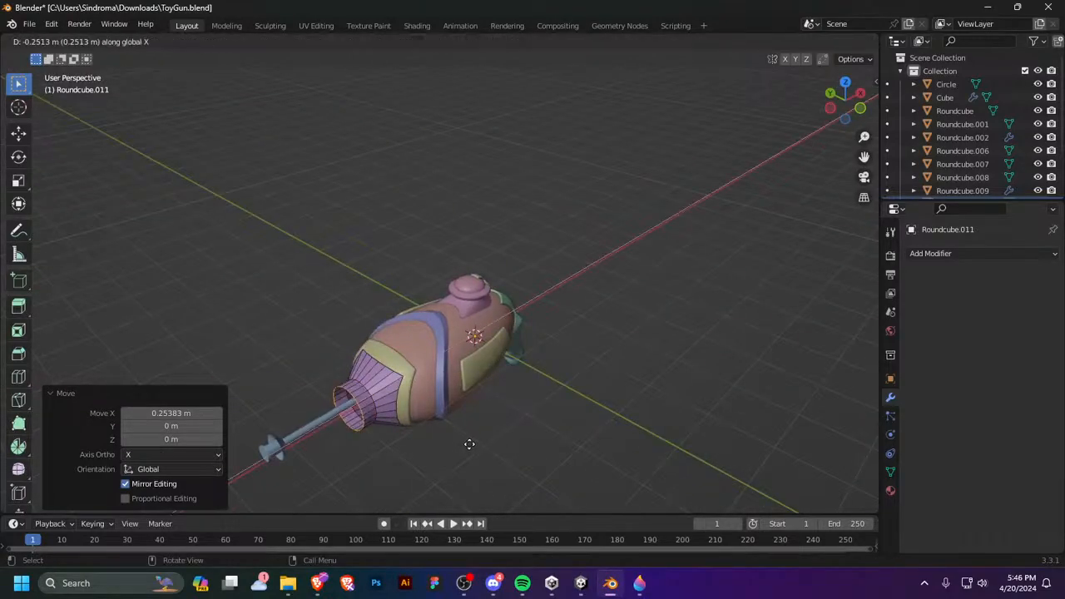
pyautogui.click(468, 446)
pyautogui.press('s')
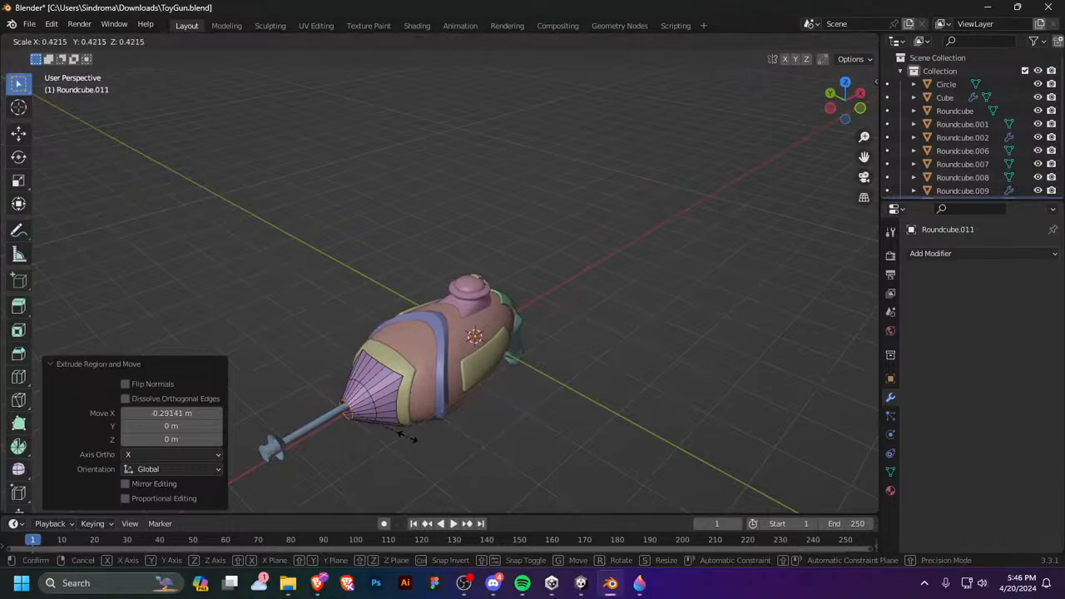
pyautogui.click(416, 439)
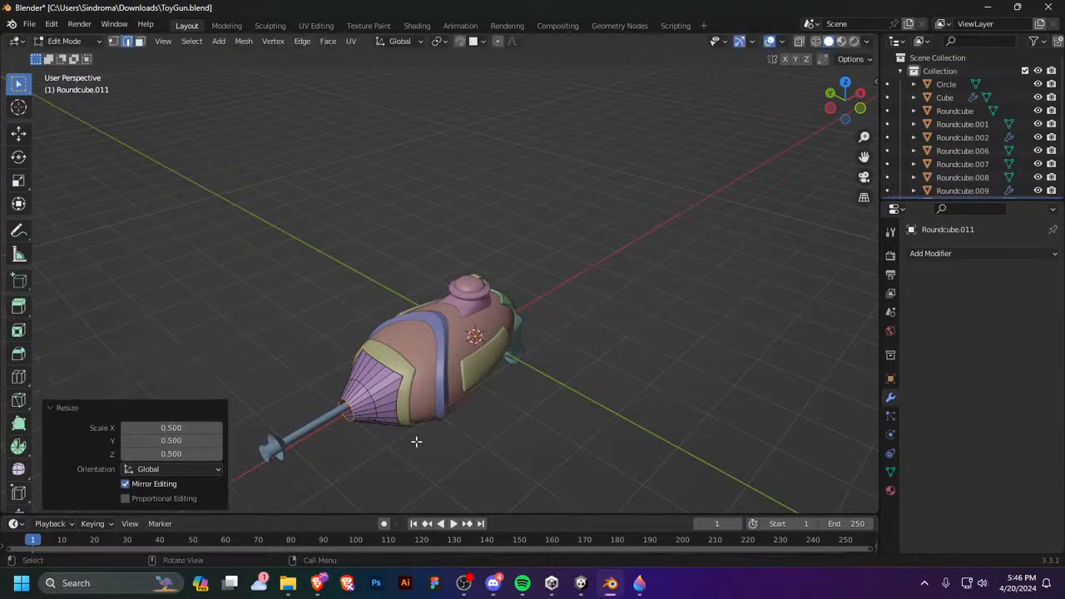
# Step: Extrude the narrowed front loop about 0.635 m forward along X to form a straight barrel section
pyautogui.moveTo(416, 440); pyautogui.dragTo(384, 412, button='middle')
pyautogui.press('KP_1')
pyautogui.press('e')
pyautogui.press('x')
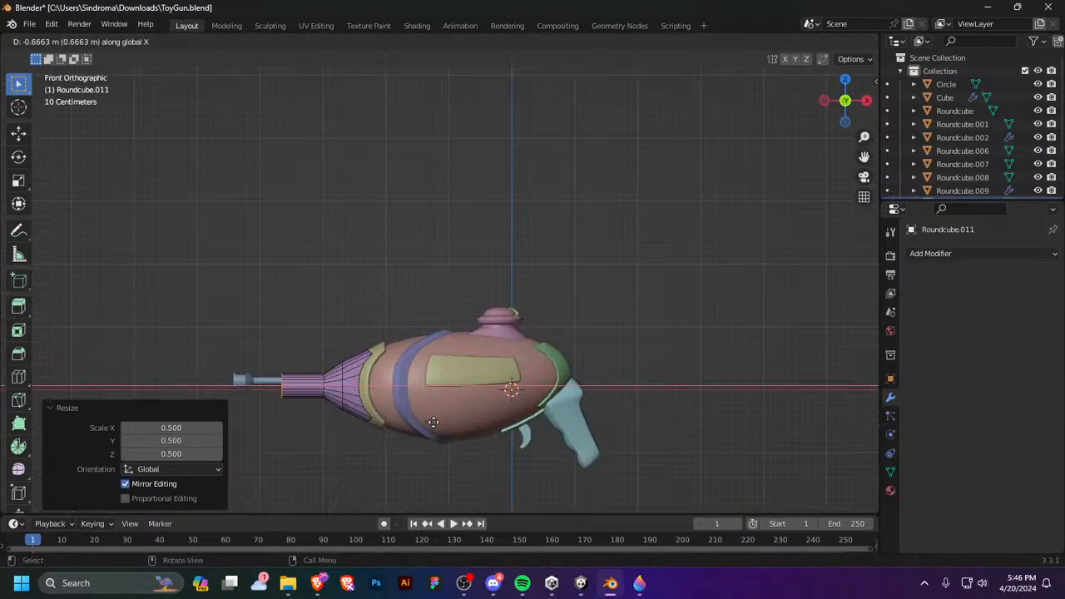
pyautogui.click(434, 423)
# Step: Extrude the barrel's front loop, move it about 0.254 m forward along X and scale it to about 1.99 as a flared muzzle
pyautogui.keyDown('shift'); pyautogui.moveTo(325, 391); pyautogui.dragTo(472, 391, button='middle'); pyautogui.keyUp('shift')
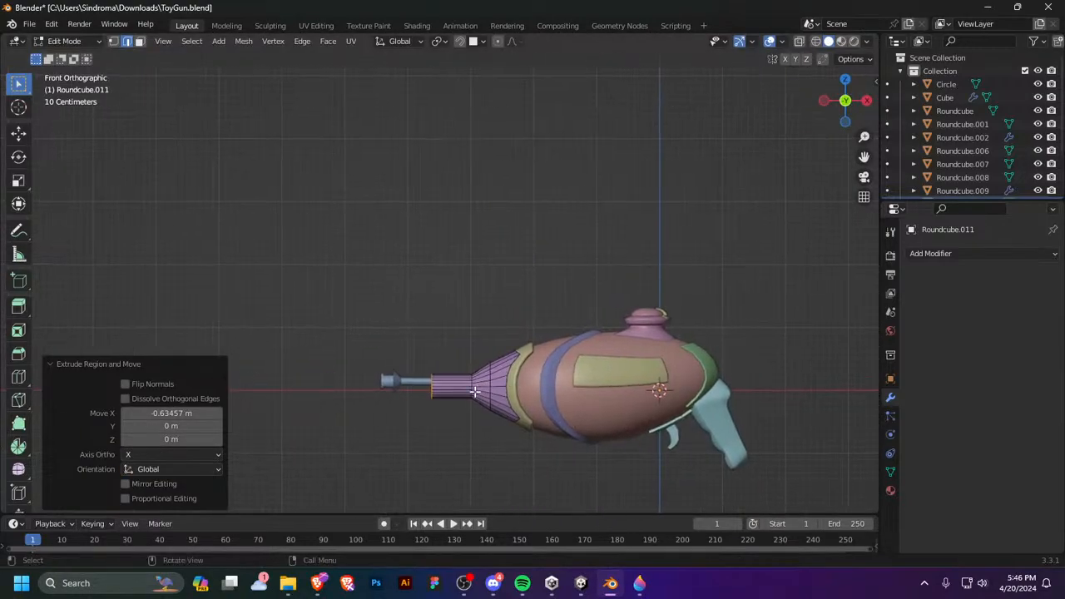
pyautogui.press('s')
pyautogui.rightClick(468, 394)
pyautogui.press('g')
pyautogui.press('x')
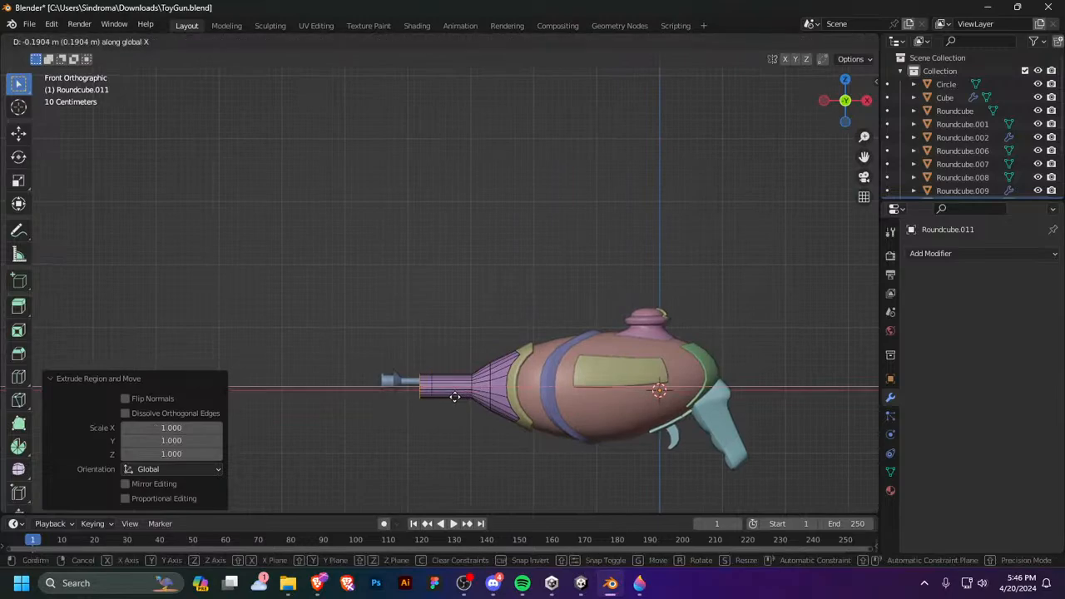
pyautogui.click(453, 396)
pyautogui.press('s')
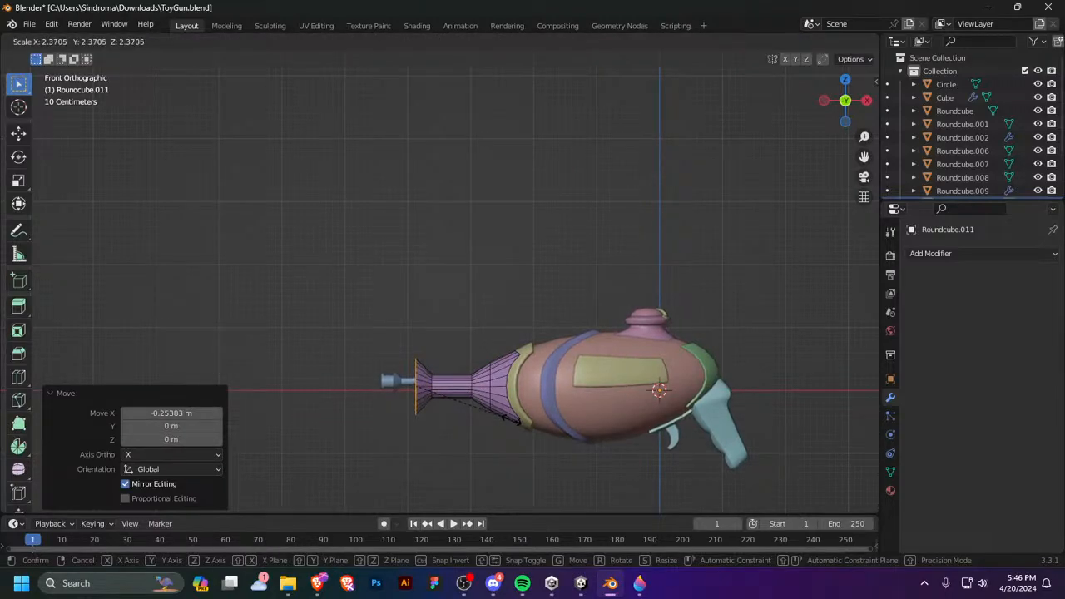
pyautogui.click(497, 413)
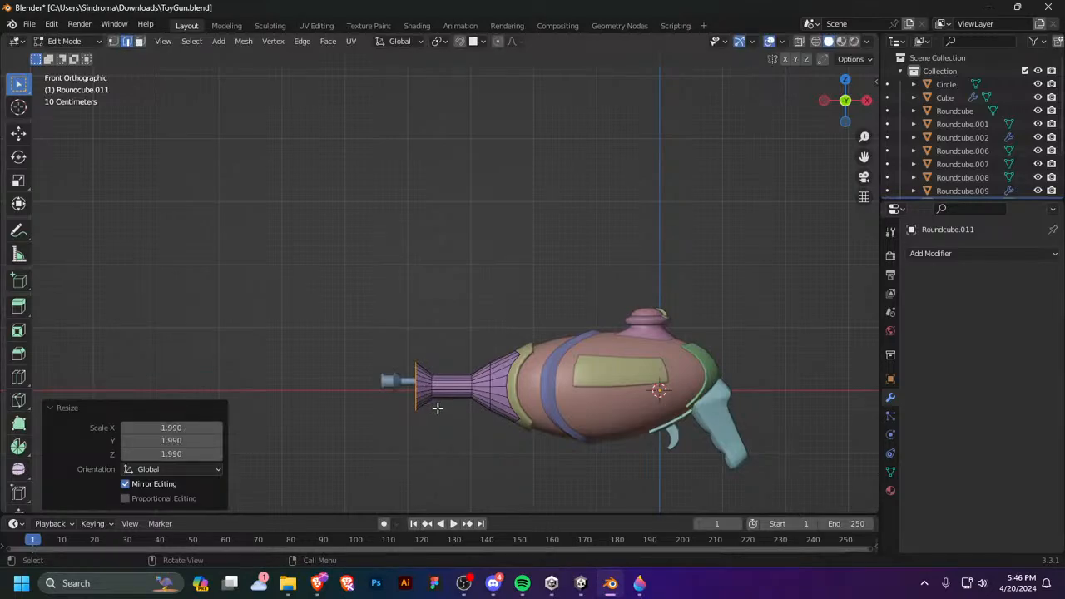
# Step: Extrude the muzzle's edge loop inward at a scale of about 0.636 to create a flat front rim
pyautogui.moveTo(436, 408); pyautogui.dragTo(377, 466, button='middle')
pyautogui.press('e')
pyautogui.press('s')
pyautogui.click(485, 429)
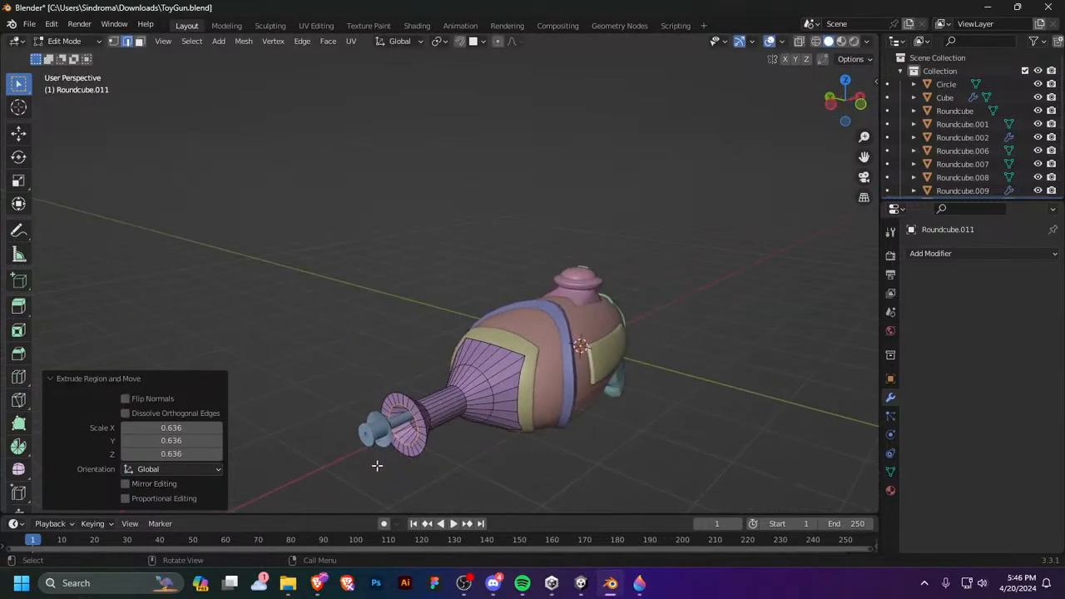
# Step: Extrude the rim's inner loop about 0.135 m back along X into the barrel and scale it to about 0.595
pyautogui.press('g')
pyautogui.click(444, 441)
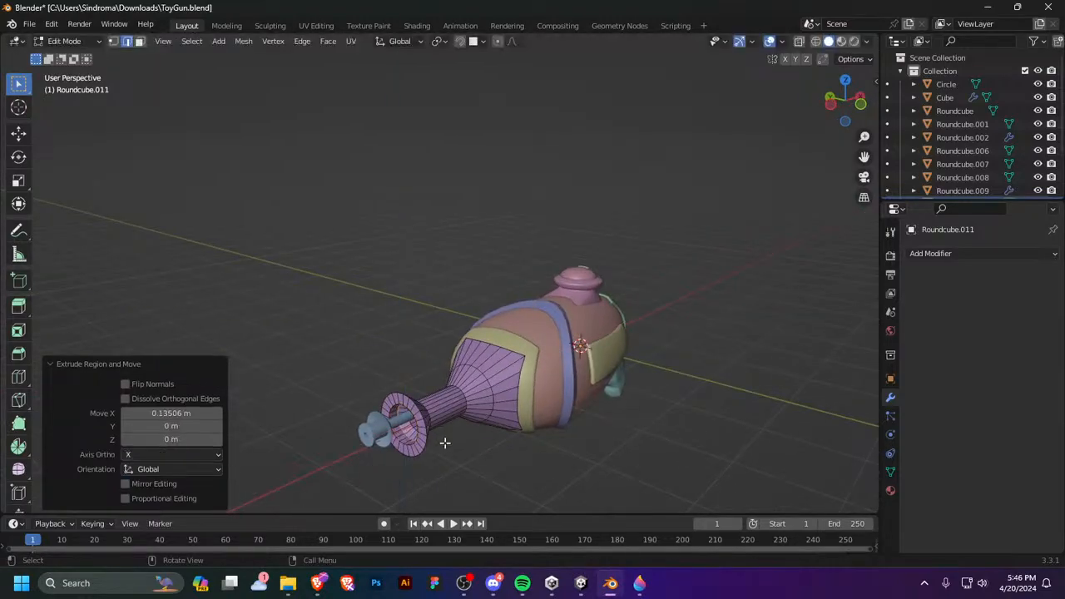
pyautogui.press('s')
pyautogui.click(483, 445)
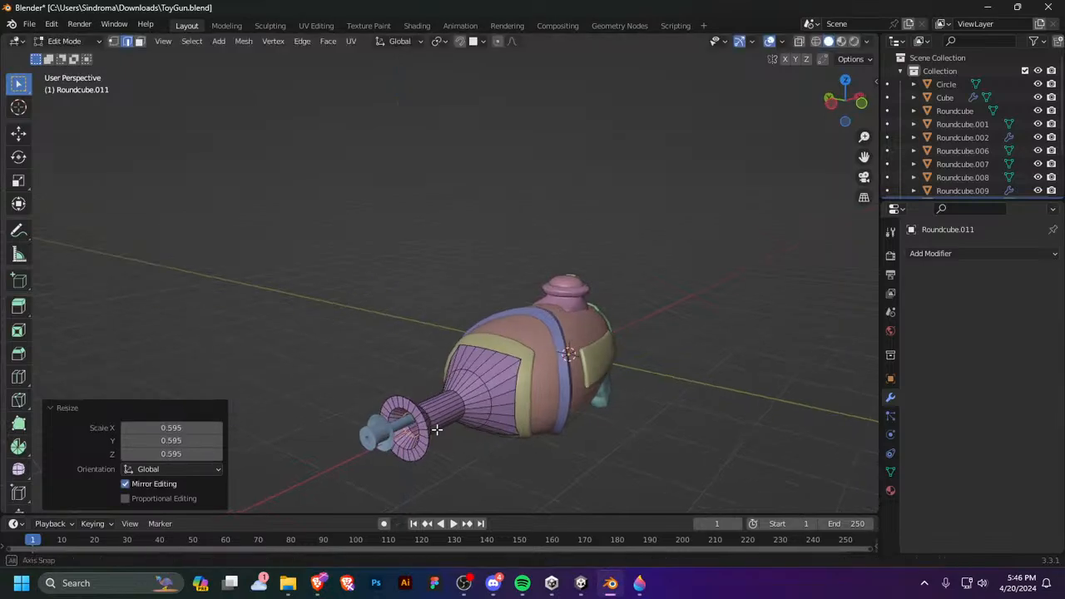
# Step: Delete the old thin blue barrel object in Object Mode
pyautogui.rightClick(428, 431)
pyautogui.click(429, 431)
pyautogui.press('Tab')
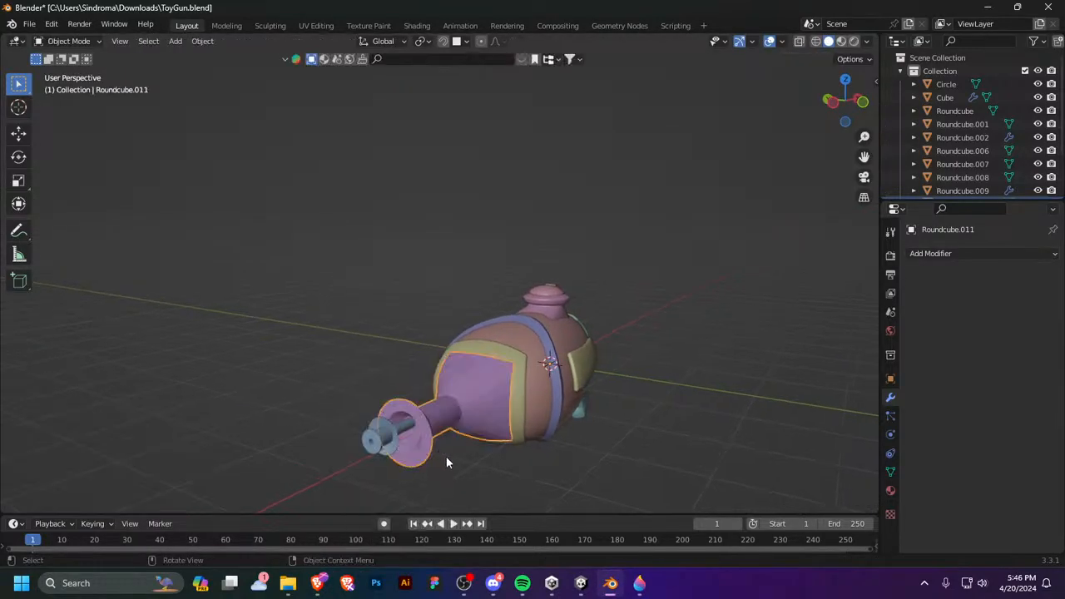
pyautogui.click(384, 436)
pyautogui.press('Delete')
# Step: Move the muzzle bore's inner end about 1.32 m back along X in the nose object's Edit Mode
pyautogui.moveTo(447, 435); pyautogui.dragTo(554, 422, button='middle')
pyautogui.click(432, 450)
pyautogui.press('Tab')
pyautogui.press('g')
pyautogui.press('x')
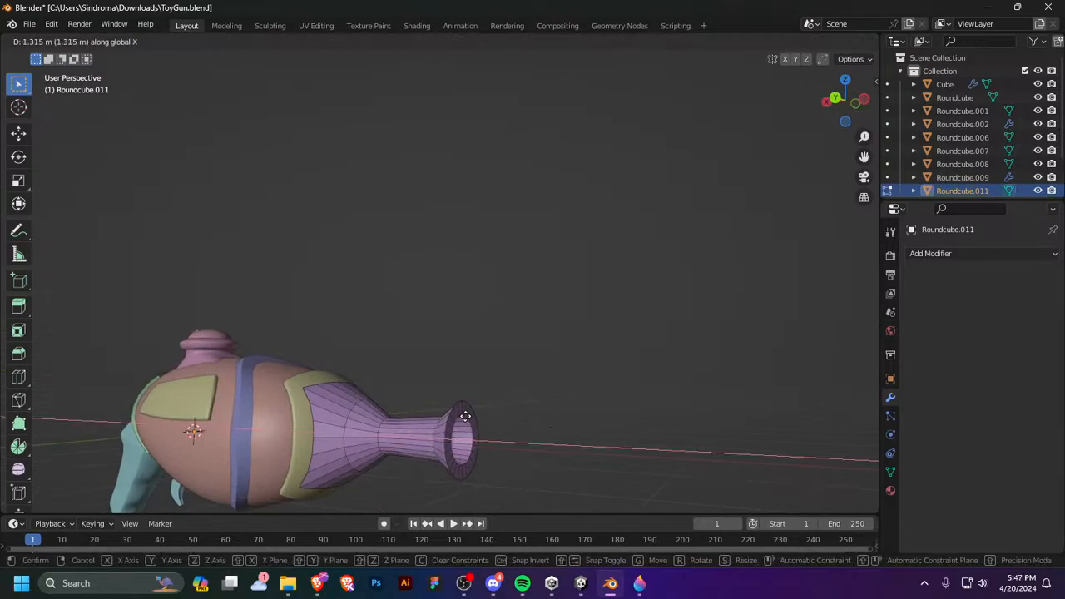
pyautogui.click(463, 416)
# Step: Add a loop cut inside the muzzle bore and scale it to about 0.715
pyautogui.moveTo(463, 416); pyautogui.dragTo(424, 425, button='middle')
pyautogui.hotkey('ctrl', 'r')
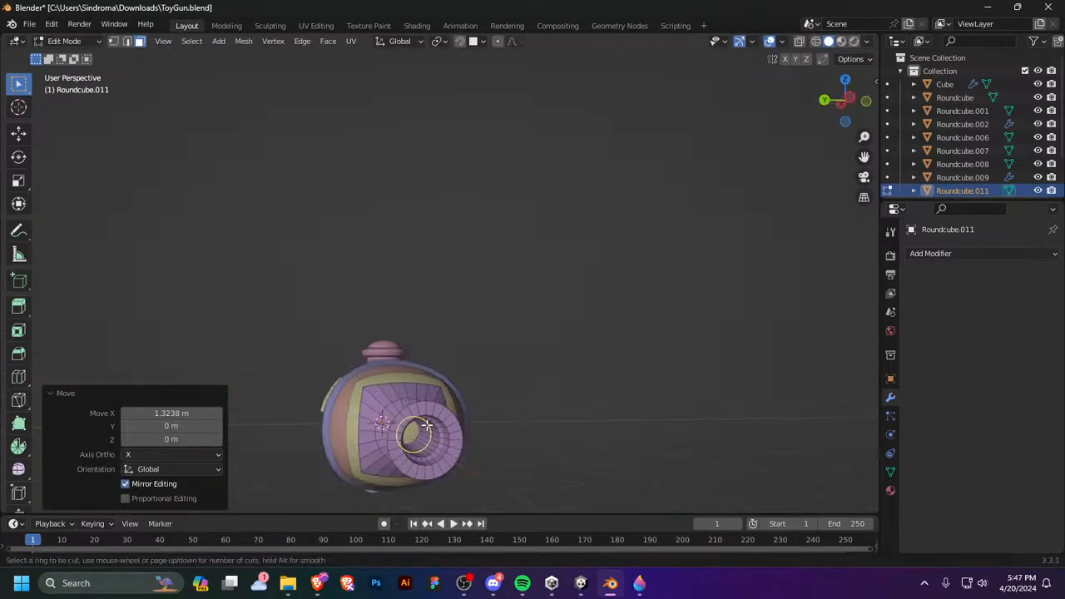
pyautogui.click(426, 425)
pyautogui.click(427, 425)
pyautogui.press('s')
pyautogui.click(500, 438)
pyautogui.moveTo(500, 437); pyautogui.dragTo(608, 470, button='middle')
pyautogui.press('s')
pyautogui.rightClick(471, 439)
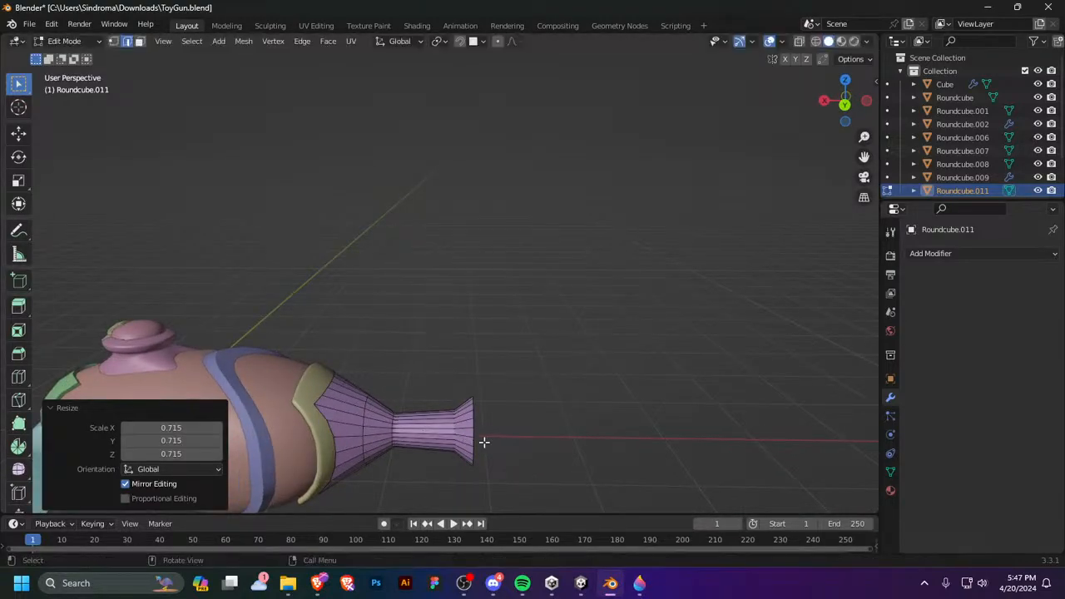
# Step: Add another loop cut inside the muzzle bore, slide it along the bore and rescale it
pyautogui.moveTo(507, 445); pyautogui.dragTo(442, 456, button='middle')
pyautogui.hotkey('ctrl', 'r')
pyautogui.click(444, 458)
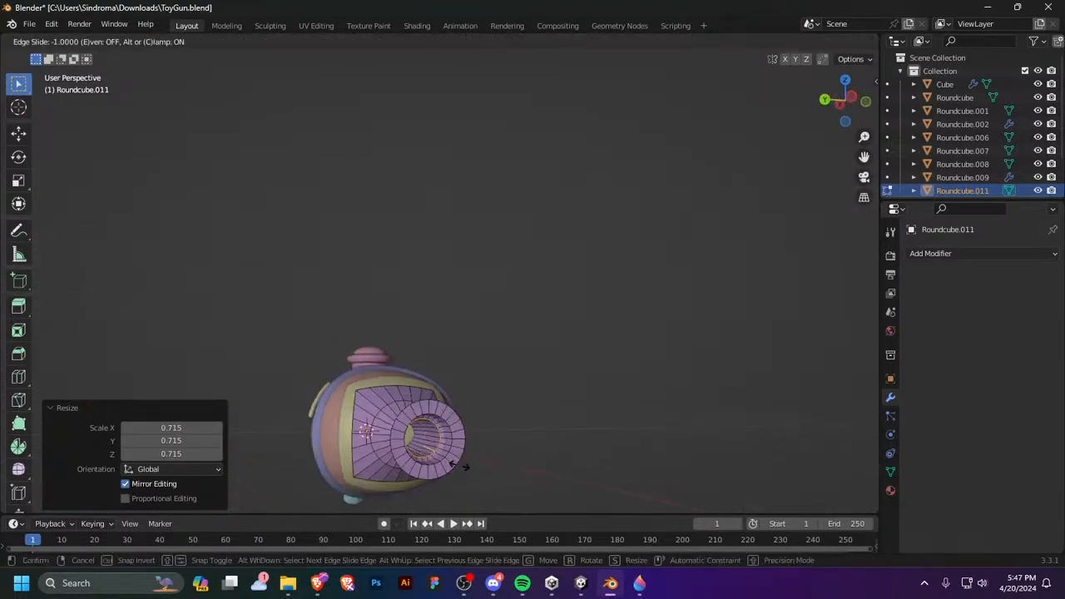
pyautogui.click(536, 459)
pyautogui.press('s')
pyautogui.click(471, 449)
# Step: Undo the latest bore edits and scale the faces closing the bore's inner end to about 0.822
pyautogui.moveTo(471, 449); pyautogui.dragTo(304, 408, button='middle')
pyautogui.moveTo(414, 438)
pyautogui.mouseDown(button='middle')
pyautogui.moveTo(482, 425)
pyautogui.moveTo(426, 431)
pyautogui.moveTo(470, 457)
pyautogui.moveTo(430, 443)
pyautogui.moveTo(440, 480)
pyautogui.moveTo(416, 492)
pyautogui.moveTo(385, 473)
pyautogui.moveTo(376, 446)
pyautogui.moveTo(316, 437)
pyautogui.moveTo(414, 472)
pyautogui.moveTo(558, 482)
pyautogui.moveTo(566, 497)
pyautogui.mouseUp(button='middle')
pyautogui.hotkey('shift', 'z')
pyautogui.hotkey('shift', 'z')
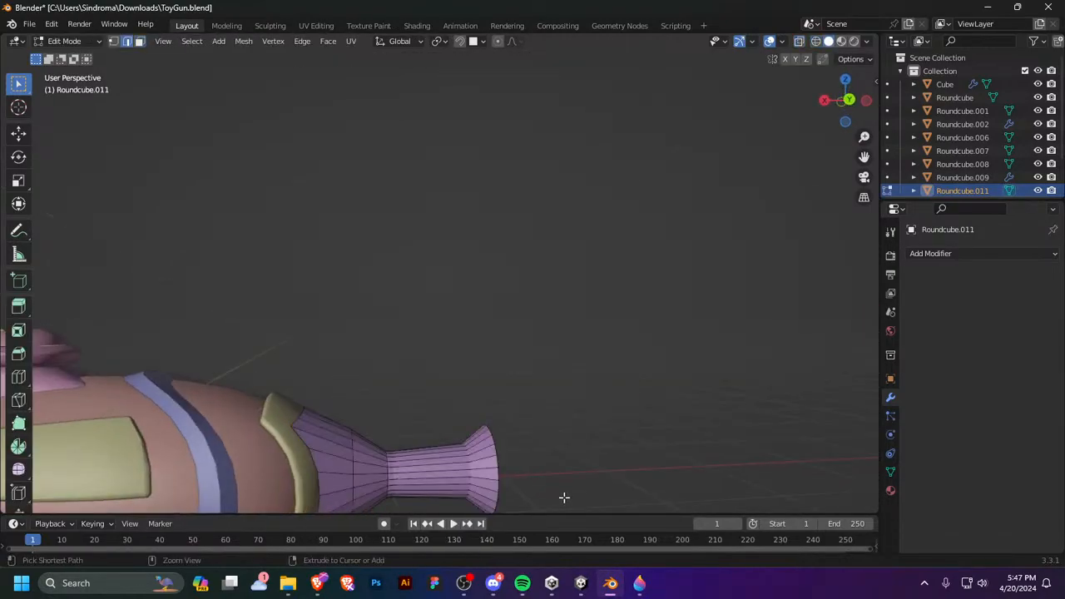
pyautogui.press('3')
pyautogui.hotkey('ctrl', 'z')
pyautogui.hotkey('ctrl', 'z')
pyautogui.press('3')
pyautogui.moveTo(556, 491); pyautogui.dragTo(518, 477, button='middle')
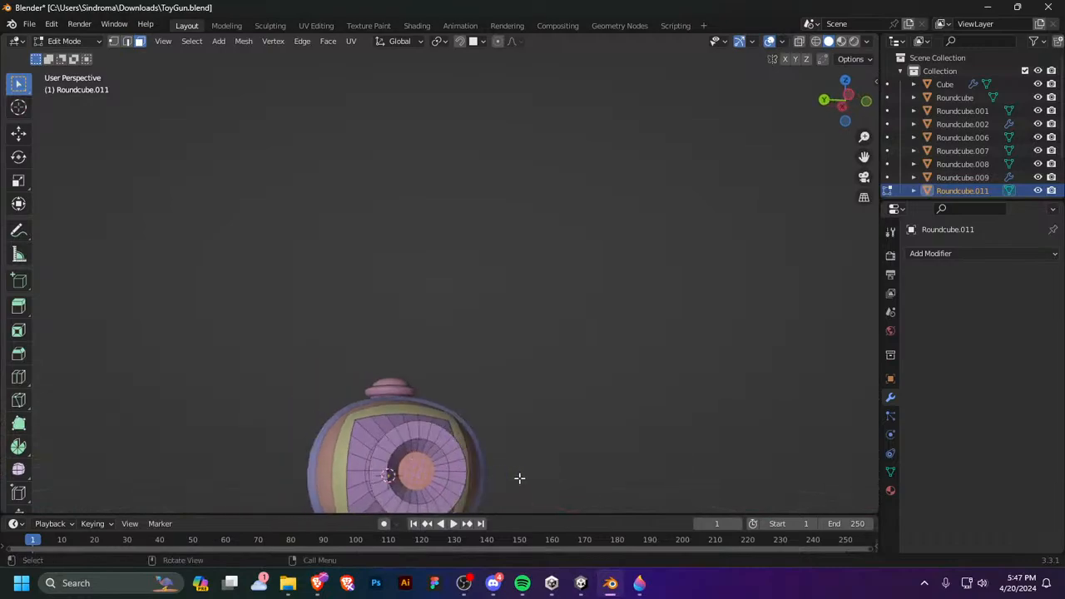
pyautogui.press('s')
pyautogui.click(511, 486)
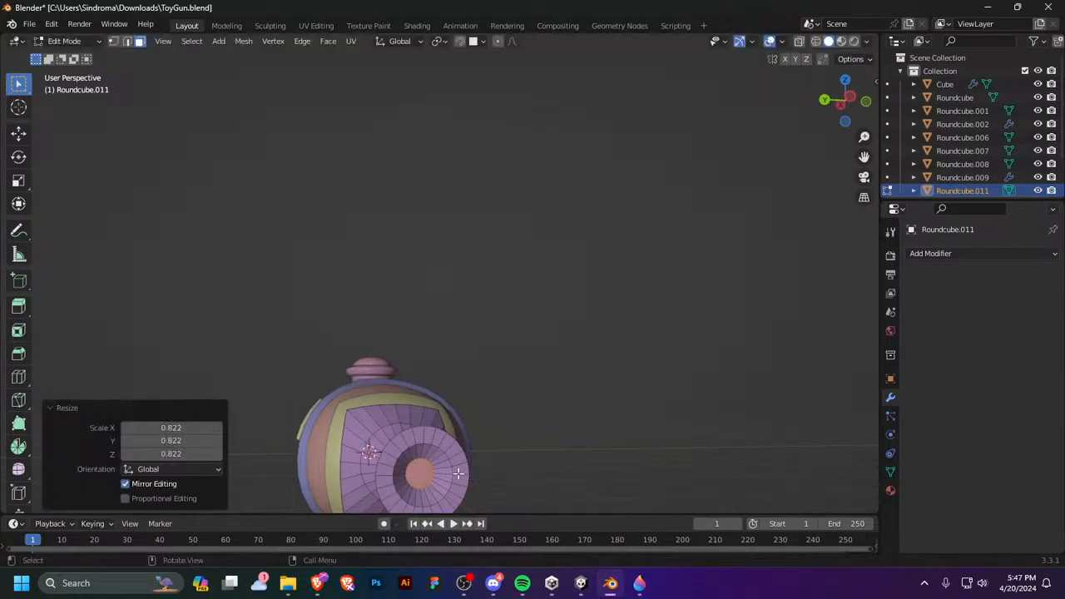
# Step: Add a centred loop cut around the inside of the muzzle bore
pyautogui.hotkey('ctrl', 'r')
pyautogui.click(433, 460)
pyautogui.rightClick(434, 460)
pyautogui.click(435, 483)
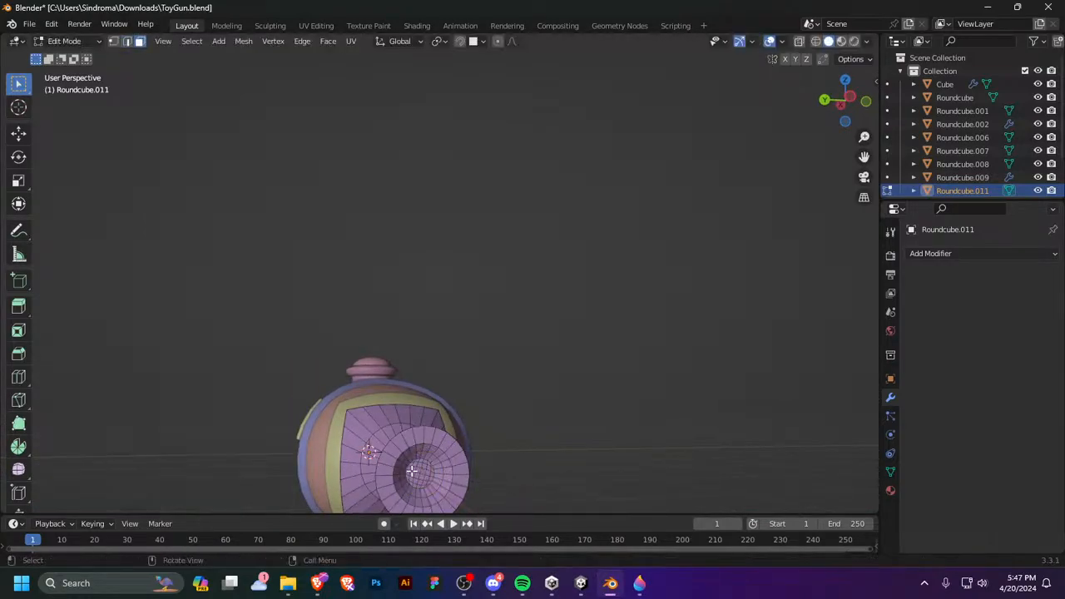
# Step: Circle-select the faces closing the bore's inner end and move them along X
pyautogui.press('w')
pyautogui.click(419, 475)
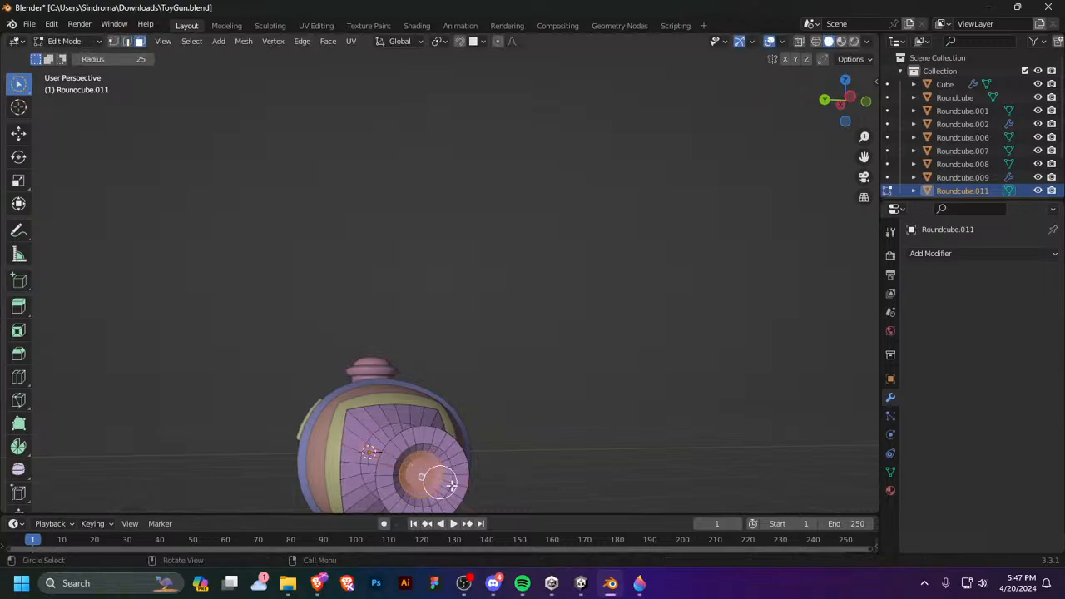
pyautogui.moveTo(420, 475); pyautogui.dragTo(537, 491, button='middle')
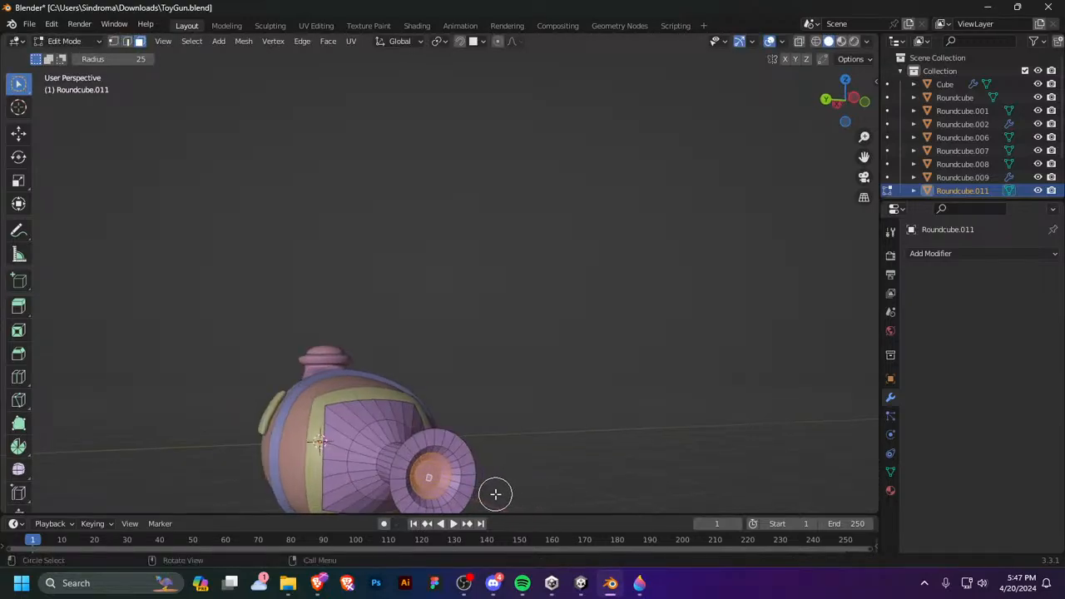
pyautogui.press('w')
pyautogui.press('w')
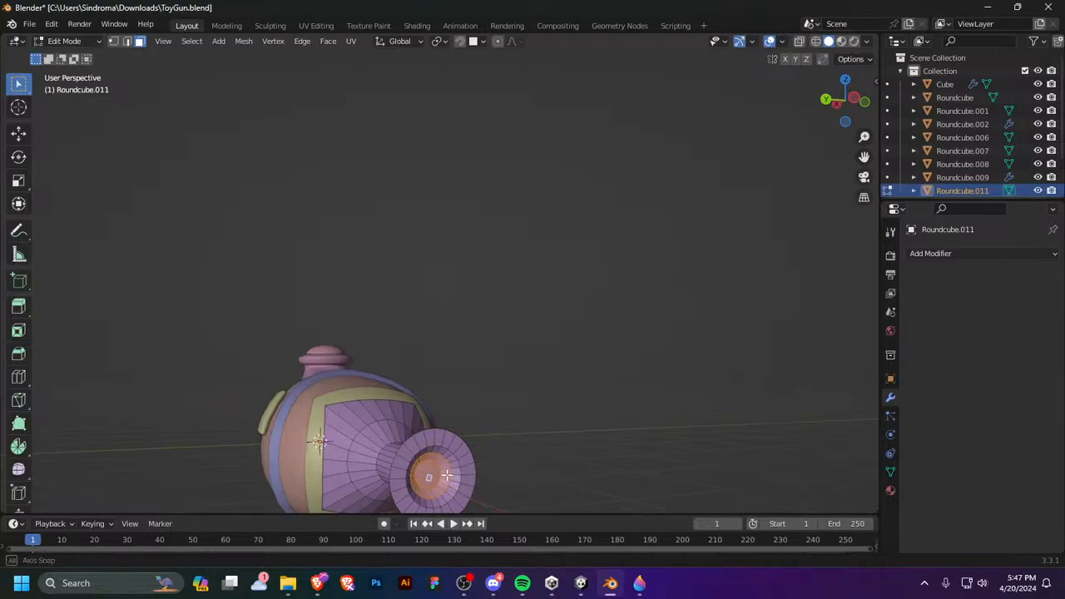
pyautogui.moveTo(446, 475); pyautogui.dragTo(453, 485, button='middle')
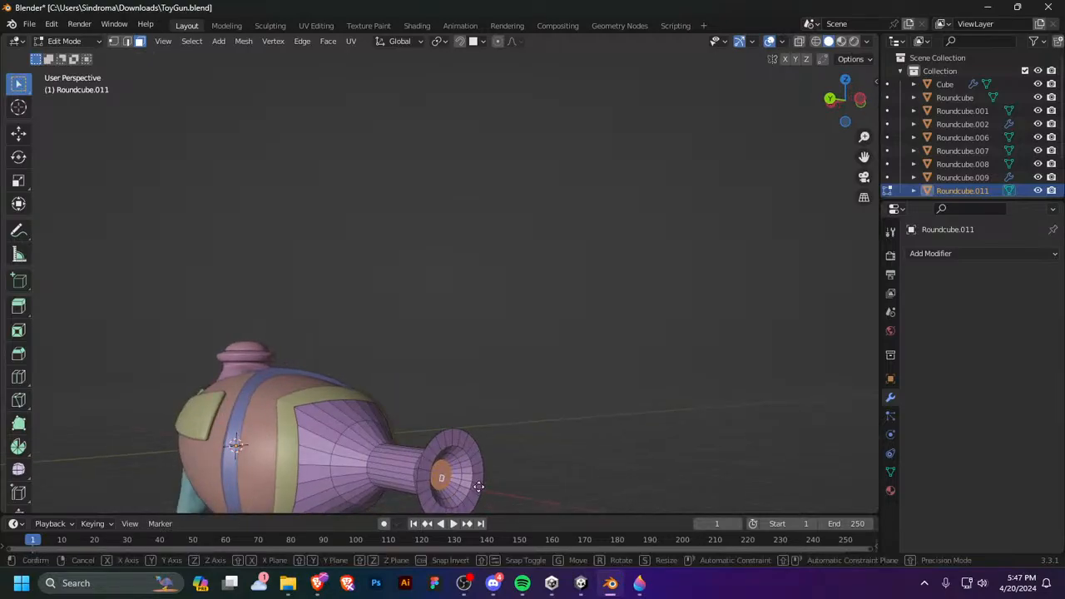
pyautogui.press('g')
pyautogui.press('x')
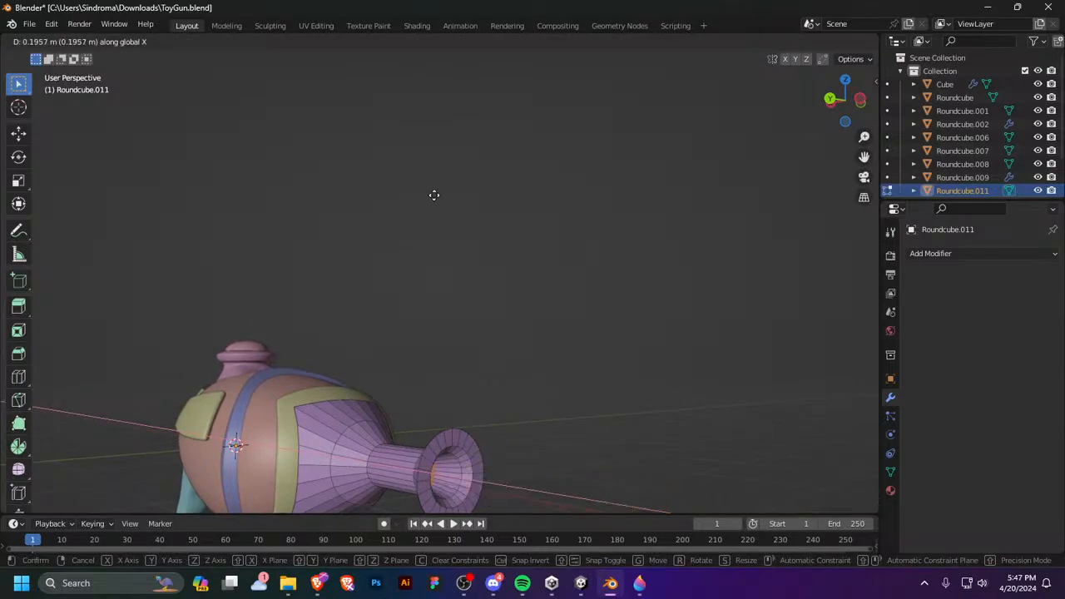
pyautogui.click(393, 190)
# Step: Shade the nose object smooth in Object Mode with Auto Smooth at 30°
pyautogui.moveTo(393, 191); pyautogui.dragTo(539, 268, button='middle')
pyautogui.press('Tab')
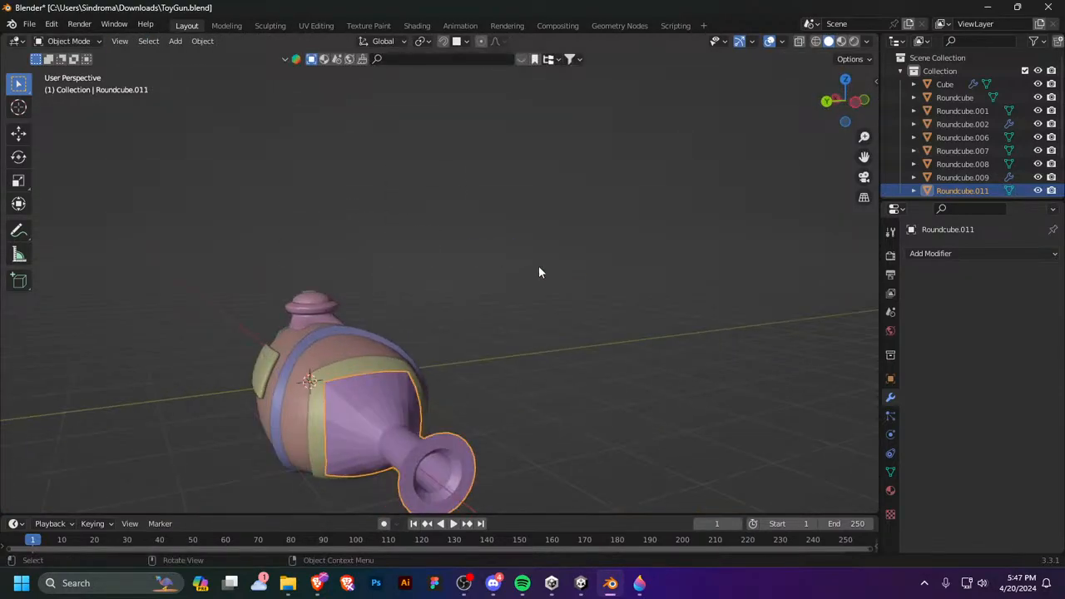
pyautogui.rightClick(352, 404)
pyautogui.click(342, 309)
pyautogui.moveTo(499, 376); pyautogui.dragTo(410, 380, button='middle')
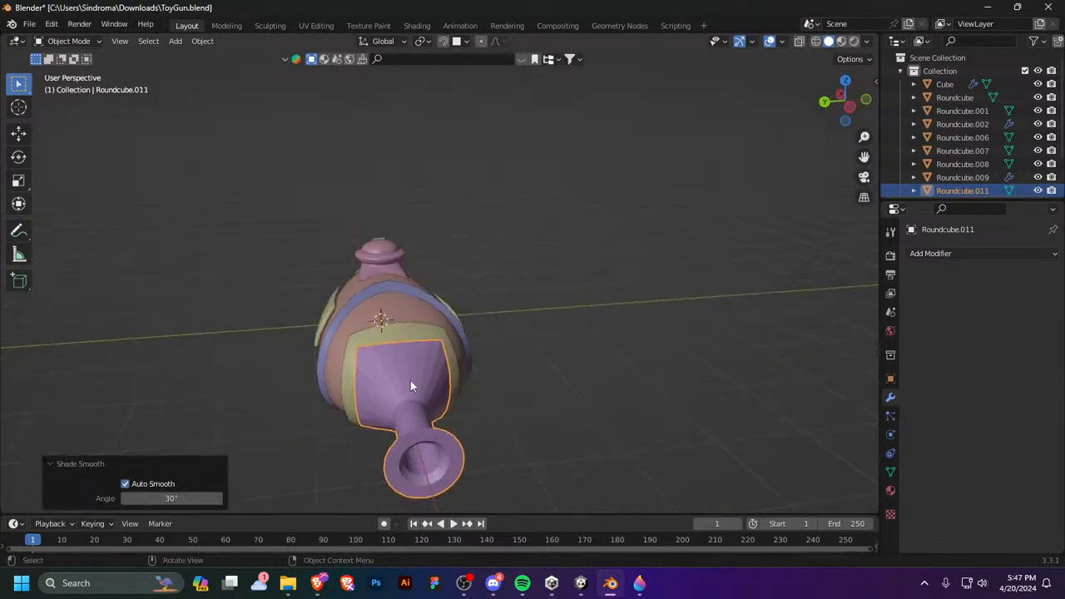
pyautogui.rightClick(410, 380)
pyautogui.click(395, 309)
pyautogui.moveTo(612, 379); pyautogui.dragTo(397, 396, button='middle')
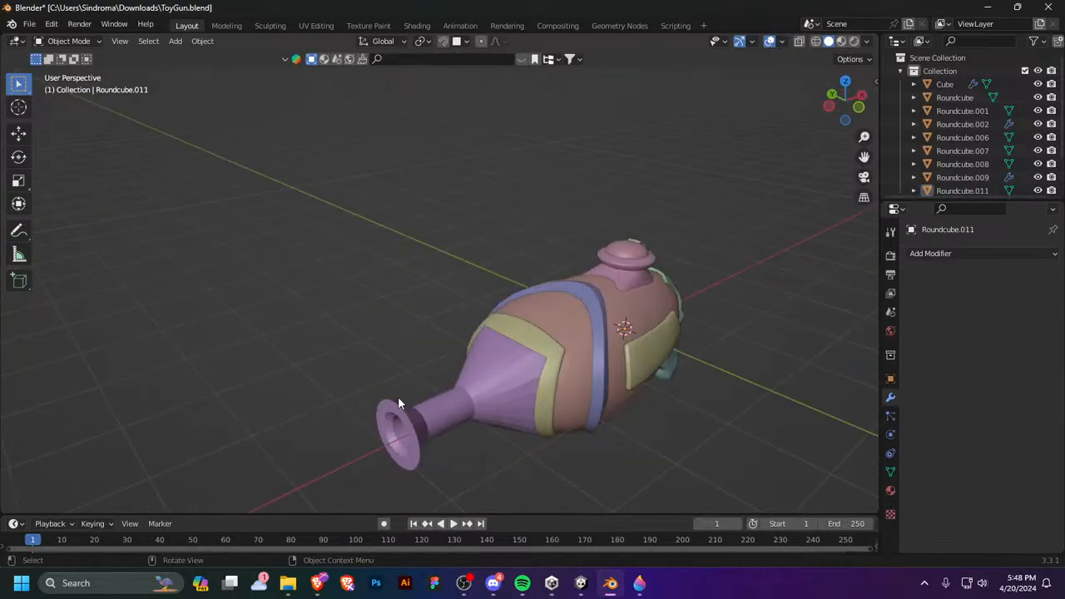
pyautogui.moveTo(505, 387)
pyautogui.mouseDown(button='middle')
pyautogui.moveTo(563, 380)
pyautogui.moveTo(520, 411)
pyautogui.moveTo(498, 379)
pyautogui.moveTo(527, 387)
pyautogui.moveTo(509, 388)
pyautogui.mouseUp(button='middle')
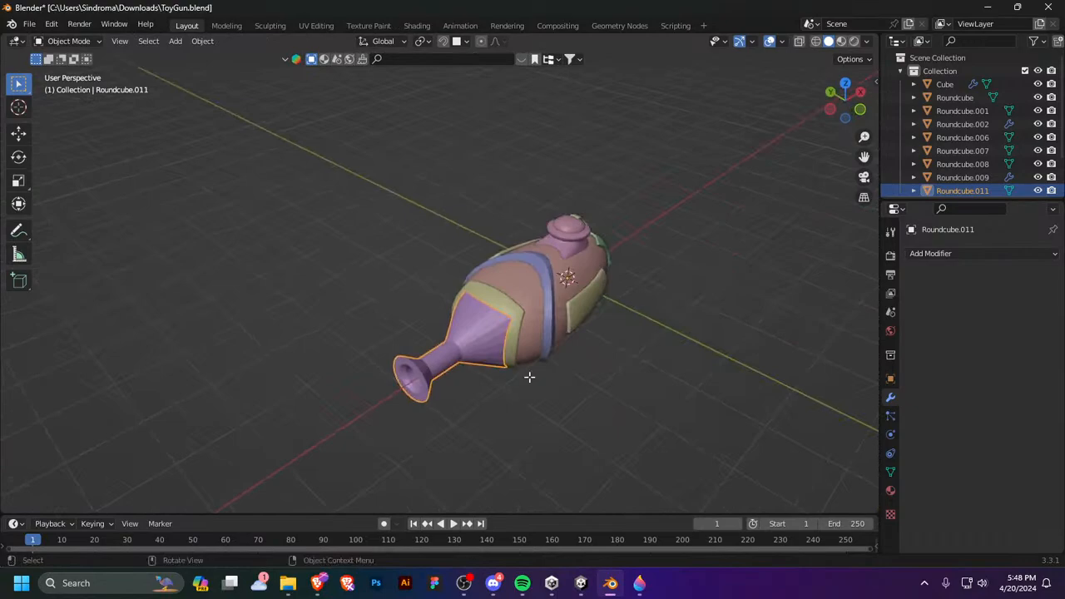
# Step: Add a Subdivision Surface modifier to the nose object
pyautogui.press('Tab')
pyautogui.hotkey('ctrl', 'r')
pyautogui.press('Escape')
pyautogui.click(960, 253)
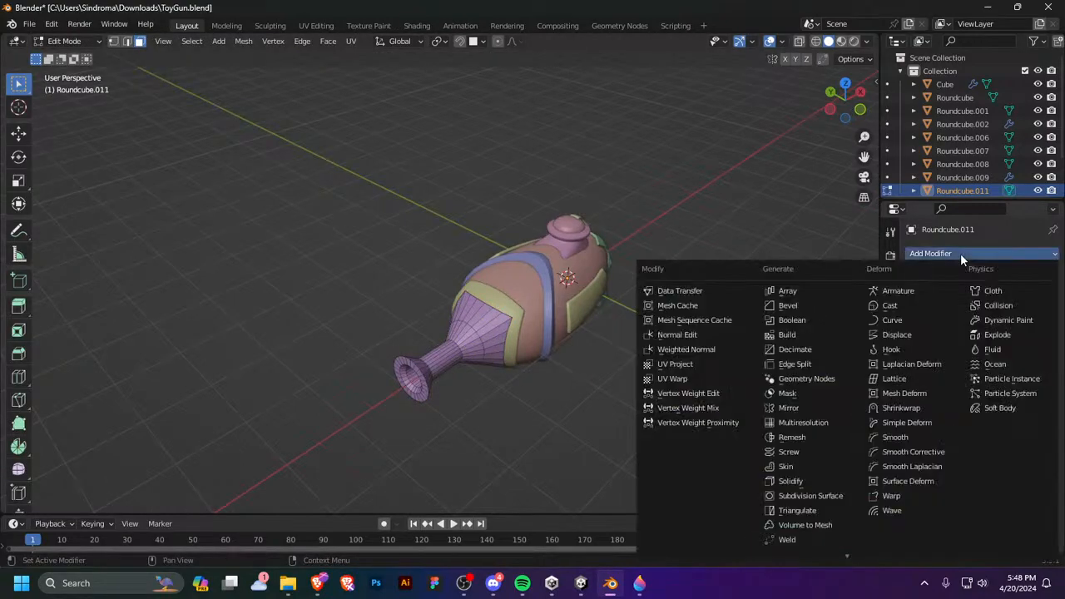
pyautogui.click(808, 496)
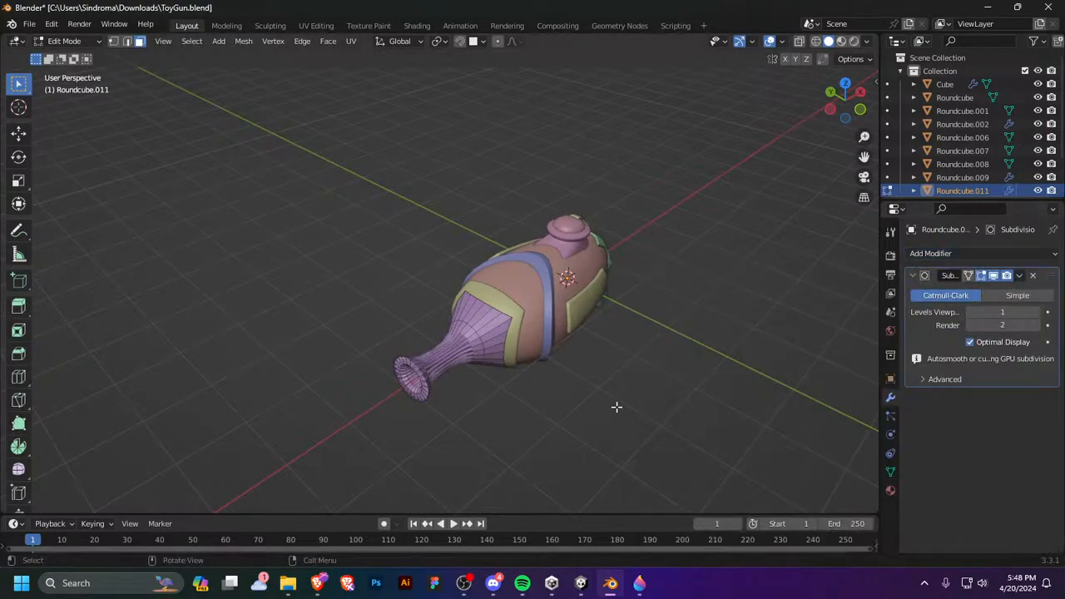
# Step: Add a loop cut around the flared muzzle and slide it toward the front rim
pyautogui.moveTo(616, 407); pyautogui.dragTo(470, 427, button='middle')
pyautogui.press('Tab')
pyautogui.press('Tab')
pyautogui.hotkey('ctrl', 'r')
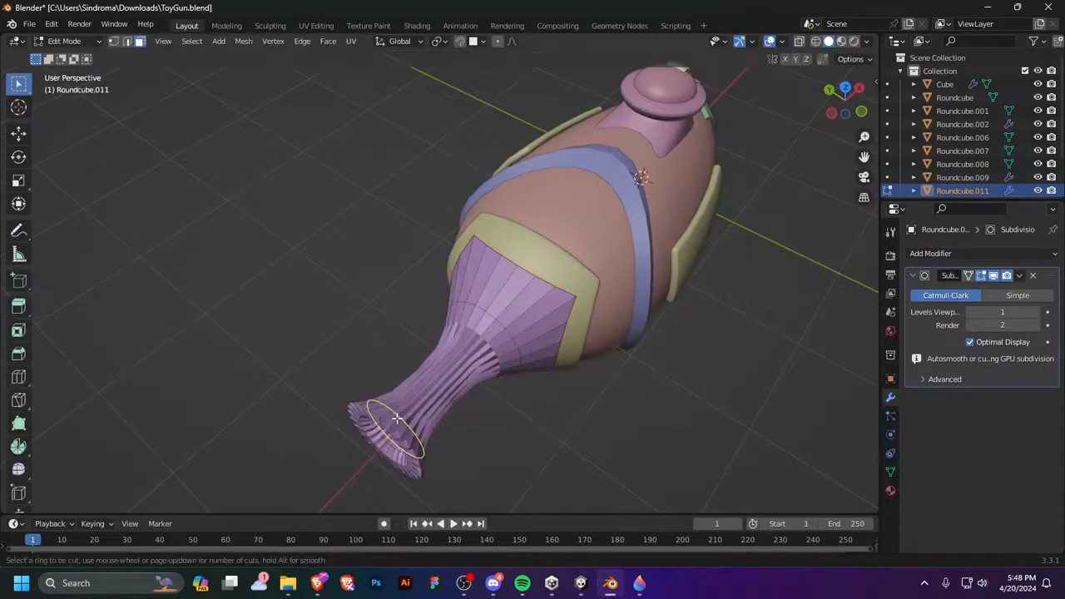
pyautogui.click(396, 418)
pyautogui.click(389, 420)
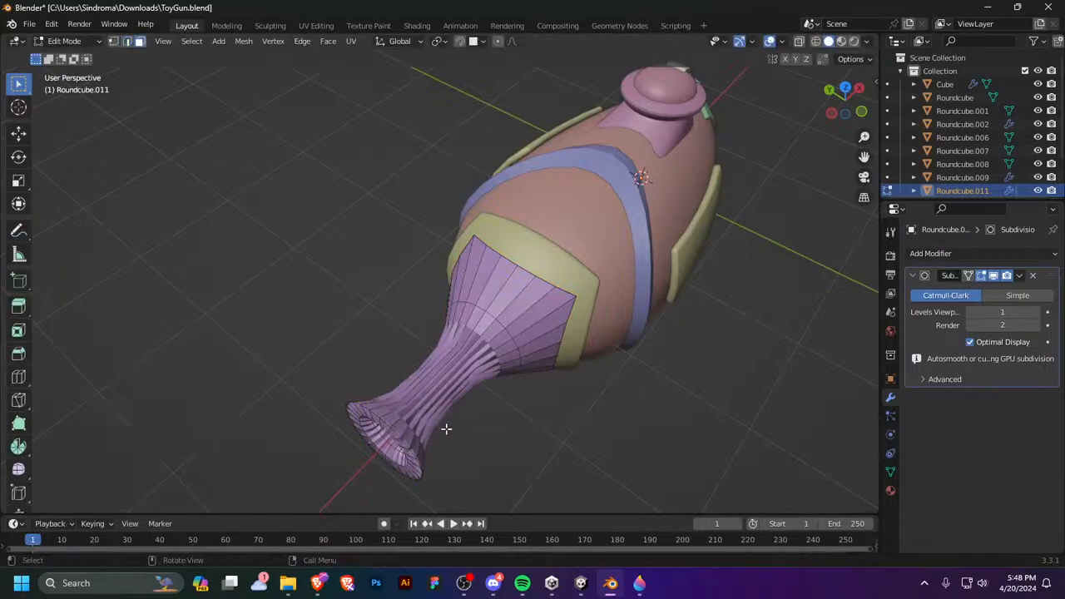
# Step: Remove the Subdivision Surface modifier from the nose object and review the whole gun from the side
pyautogui.press('Tab')
pyautogui.click(1033, 276)
pyautogui.moveTo(420, 435); pyautogui.dragTo(517, 342, button='middle')
pyautogui.press('Tab')
pyautogui.press('Tab')
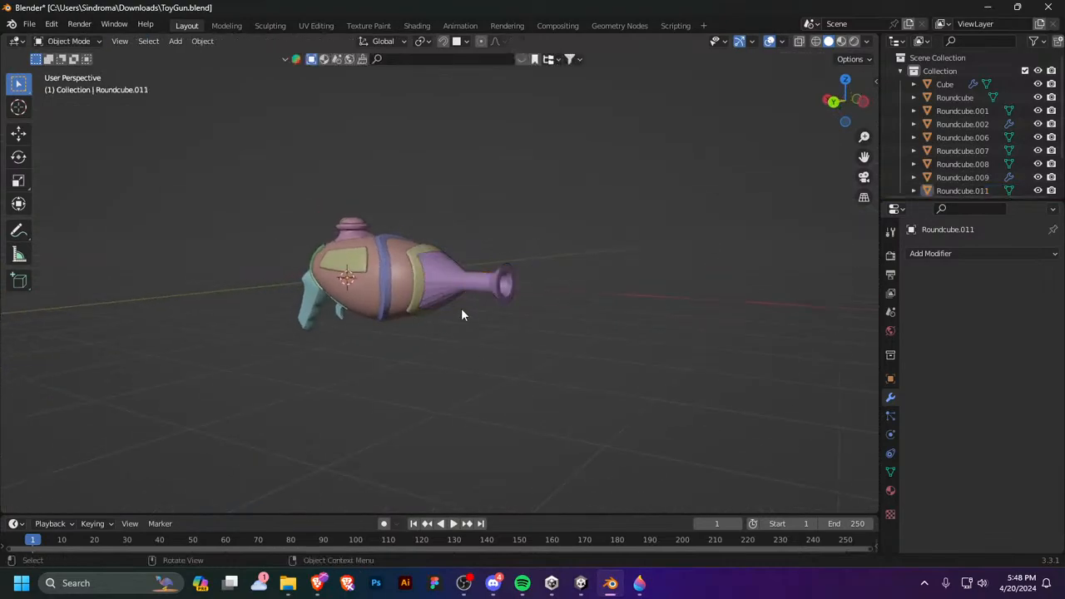
# Step: Enter Edit Mode on the nose object and clear the edge selection on its mesh
pyautogui.scroll(4, 461, 309)
pyautogui.click(472, 292)
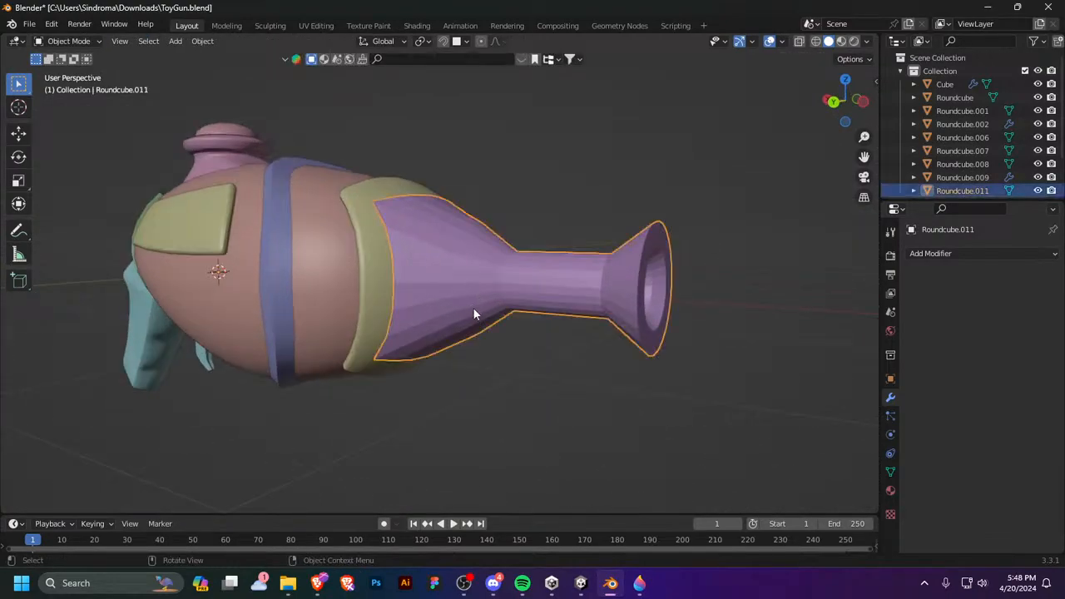
pyautogui.press('Tab')
pyautogui.keyDown('alt'); pyautogui.click(490, 289); pyautogui.keyUp('alt')
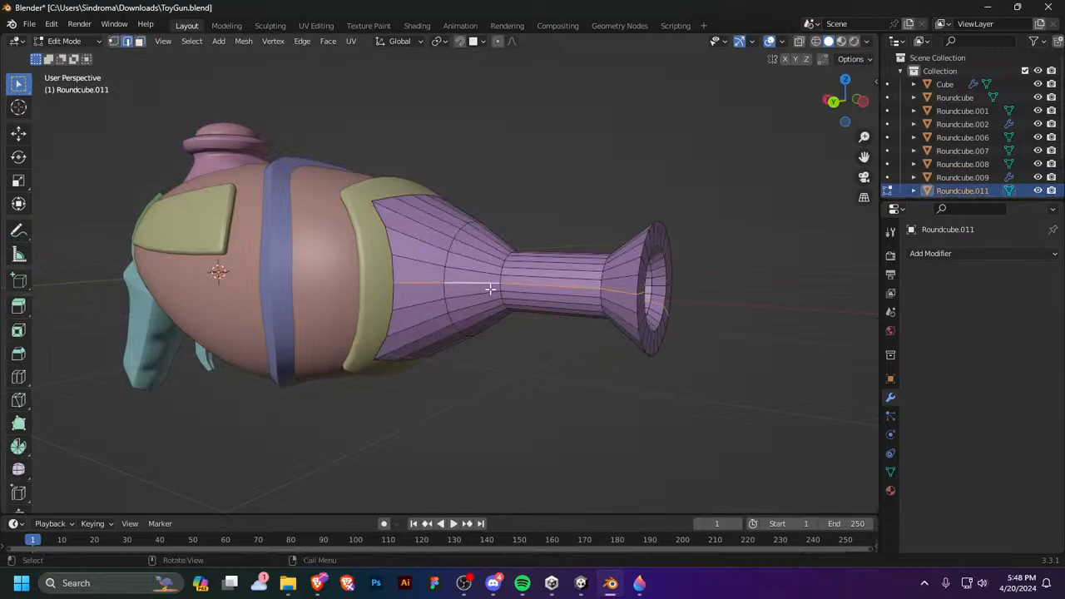
pyautogui.keyDown('alt'); pyautogui.keyDown('shift'); pyautogui.click(490, 296); pyautogui.keyUp('shift'); pyautogui.keyUp('alt')
pyautogui.press('a')
pyautogui.moveTo(529, 306); pyautogui.dragTo(577, 347, button='middle')
pyautogui.hotkey('alt', 'a')
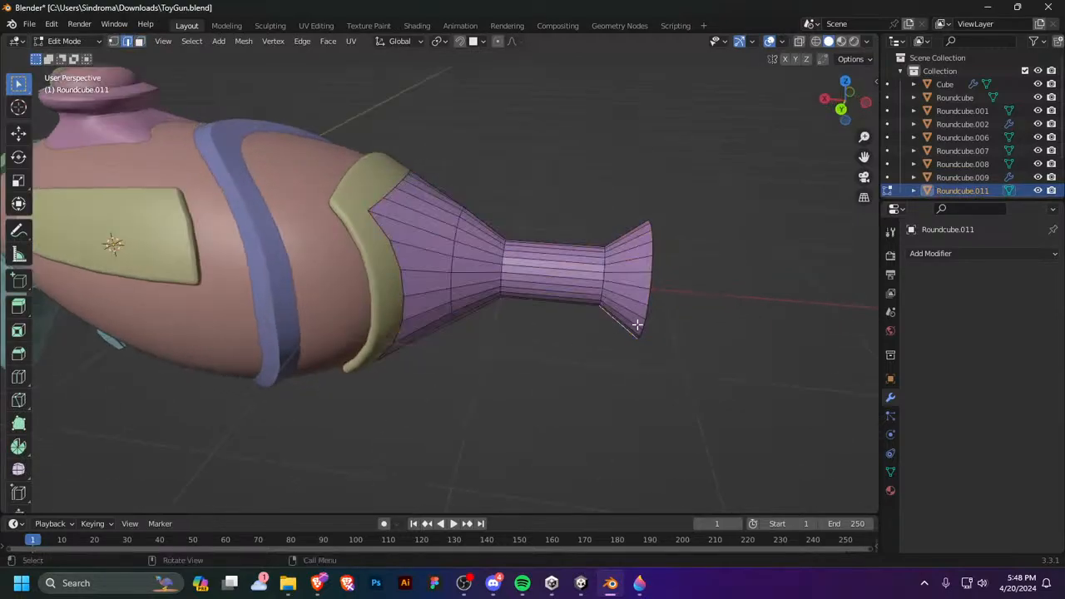
# Step: Try beveling all the lengthwise edge loops running along the nose, barrel and muzzle with 11 segments
pyautogui.moveTo(638, 325); pyautogui.dragTo(542, 311, button='middle')
pyautogui.keyDown('alt'); pyautogui.click(562, 309); pyautogui.keyUp('alt')
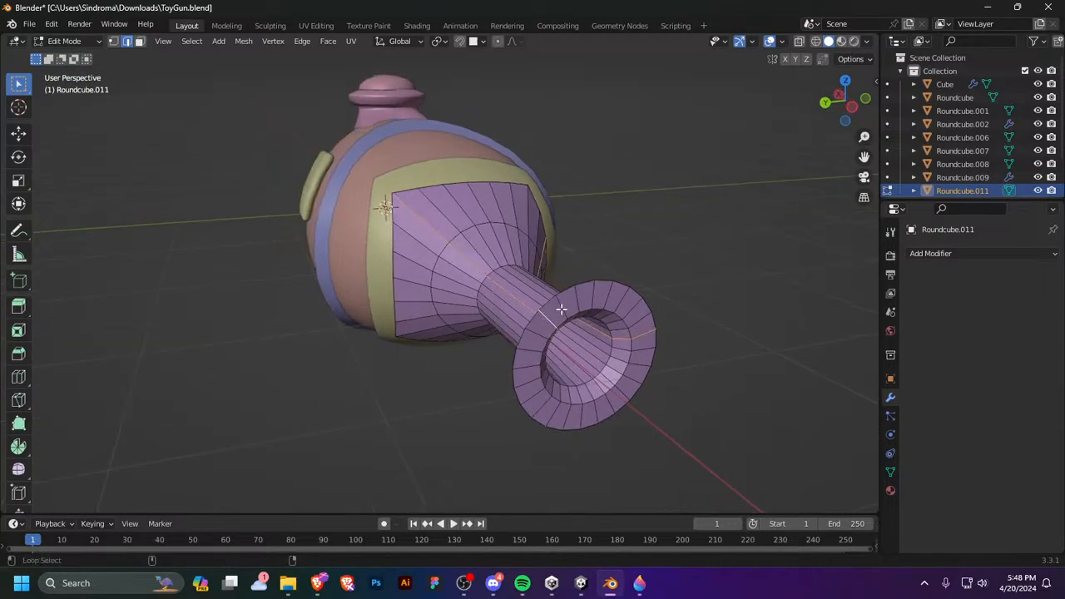
pyautogui.keyDown('alt'); pyautogui.keyDown('shift'); pyautogui.click(574, 305); pyautogui.keyUp('shift'); pyautogui.keyUp('alt')
pyautogui.keyDown('alt'); pyautogui.keyDown('shift'); pyautogui.click(588, 299); pyautogui.keyUp('shift'); pyautogui.keyUp('alt')
pyautogui.keyDown('alt'); pyautogui.keyDown('shift'); pyautogui.click(607, 297); pyautogui.keyUp('shift'); pyautogui.keyUp('alt')
pyautogui.keyDown('alt'); pyautogui.keyDown('shift'); pyautogui.click(629, 303); pyautogui.keyUp('shift'); pyautogui.keyUp('alt')
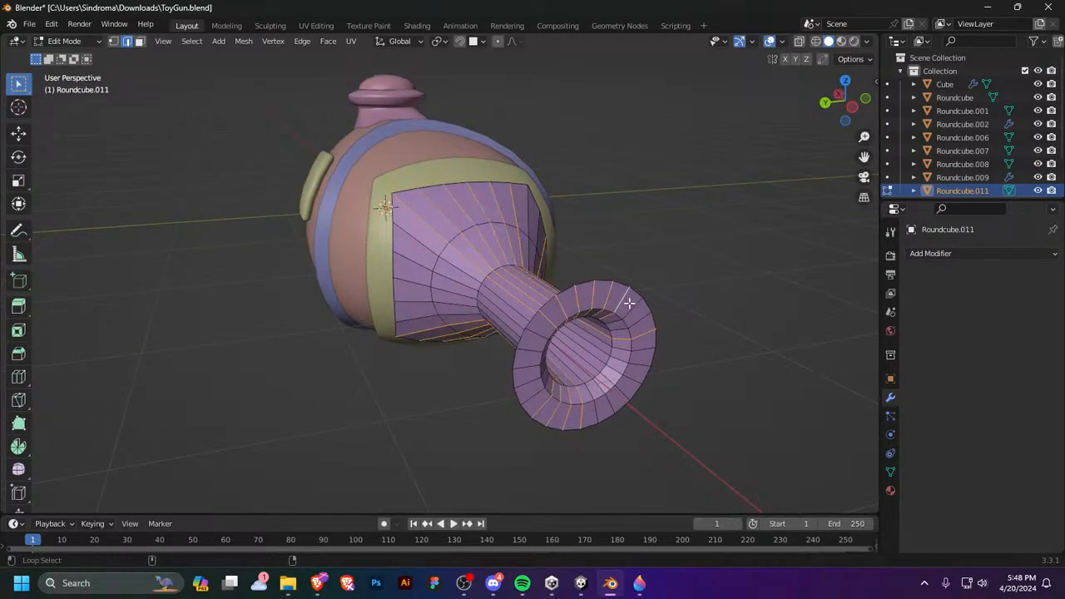
pyautogui.keyDown('alt'); pyautogui.keyDown('shift'); pyautogui.click(650, 349); pyautogui.keyUp('shift'); pyautogui.keyUp('alt')
pyautogui.keyDown('alt'); pyautogui.keyDown('shift'); pyautogui.click(640, 366); pyautogui.keyUp('shift'); pyautogui.keyUp('alt')
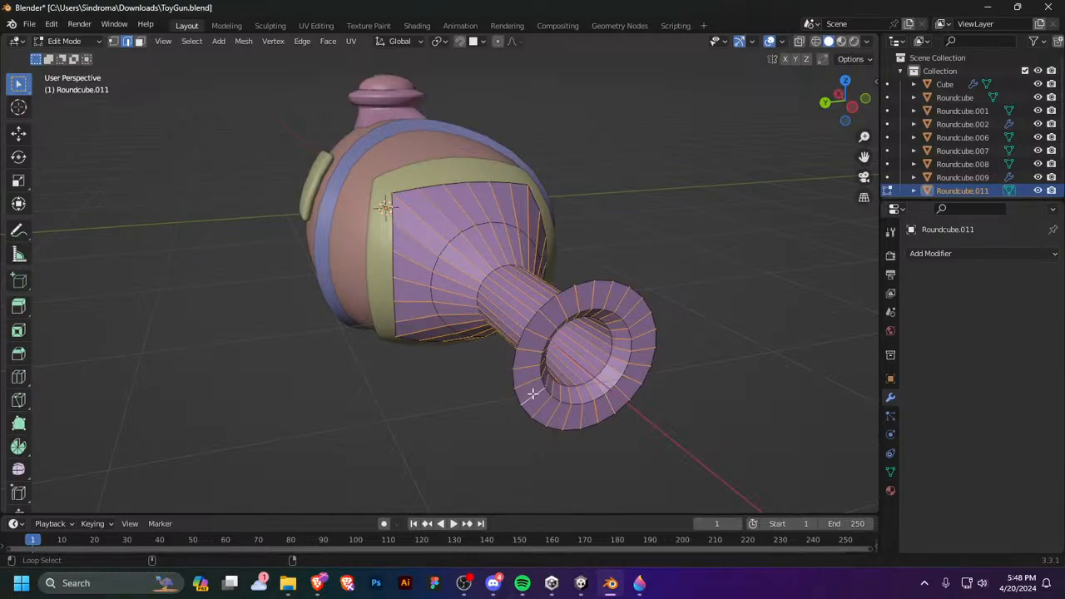
pyautogui.hotkey('ctrl', 'b')
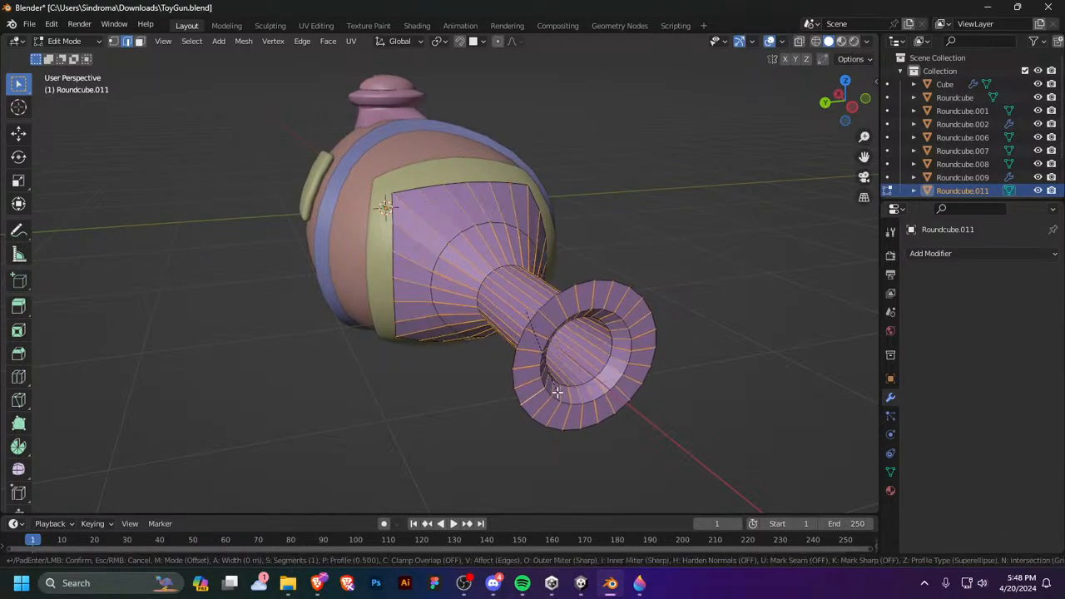
pyautogui.scroll(10, 556, 392)
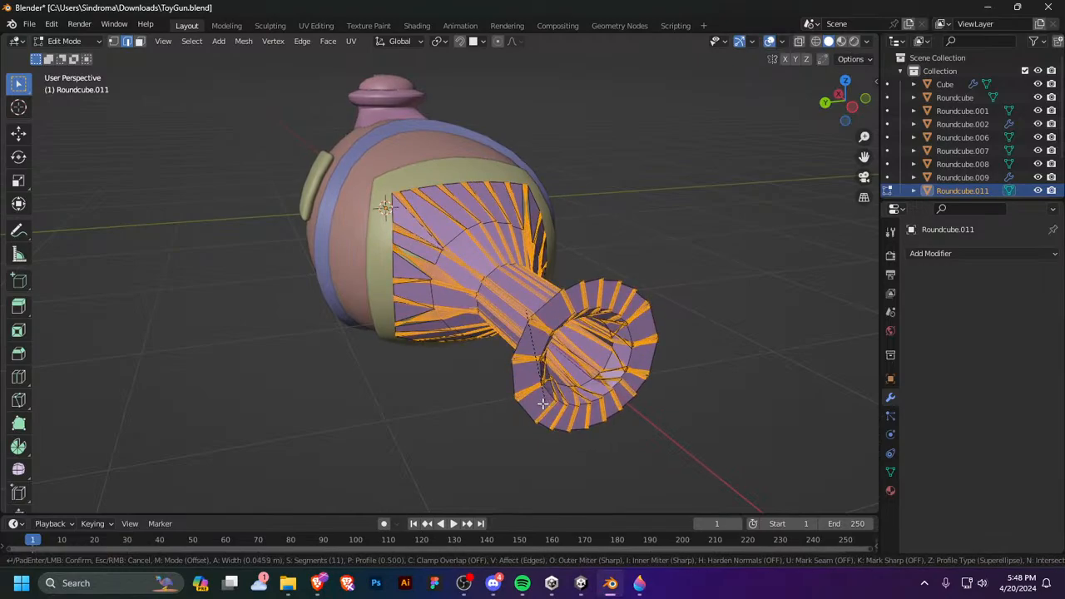
pyautogui.click(466, 382)
# Step: Return to Object Mode and shade the nose object smooth, followed by Shade Auto Smooth
pyautogui.press('Tab')
pyautogui.moveTo(465, 383); pyautogui.dragTo(464, 232, button='middle')
pyautogui.rightClick(463, 232)
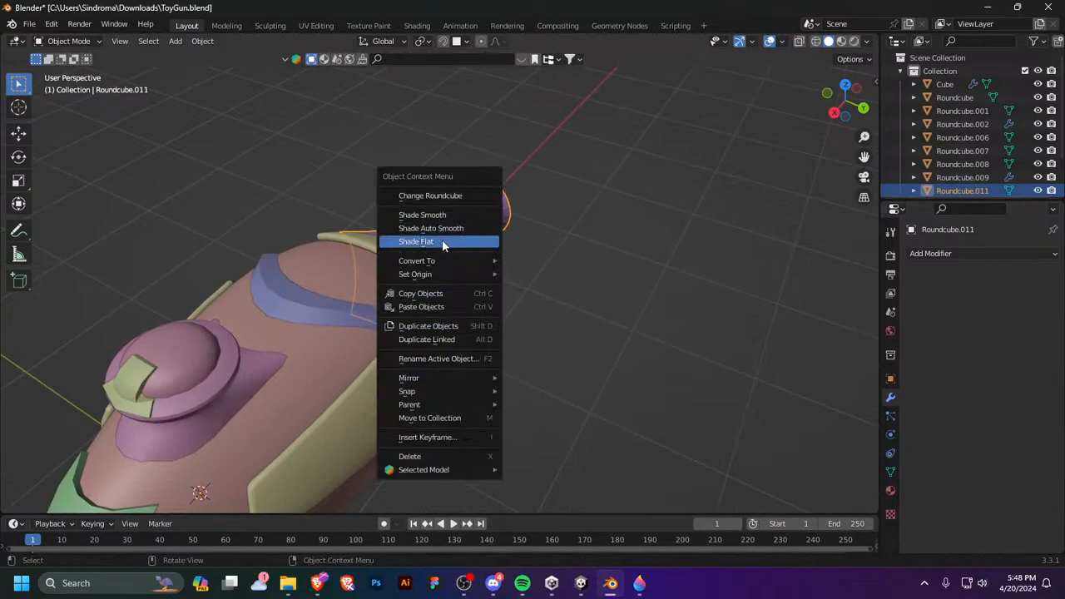
pyautogui.click(456, 206)
pyautogui.rightClick(457, 205)
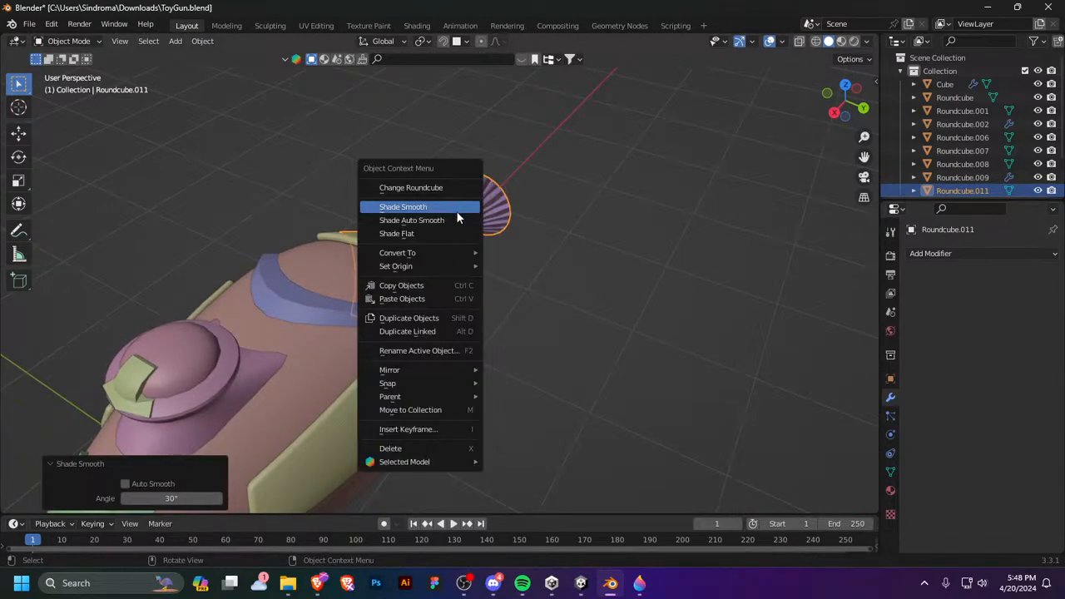
pyautogui.click(455, 216)
pyautogui.moveTo(539, 234); pyautogui.dragTo(460, 285, button='middle')
pyautogui.click(542, 285)
pyautogui.click(460, 285)
# Step: Try a Bevel modifier on the nose object and remove it after checking the muzzle
pyautogui.click(1013, 254)
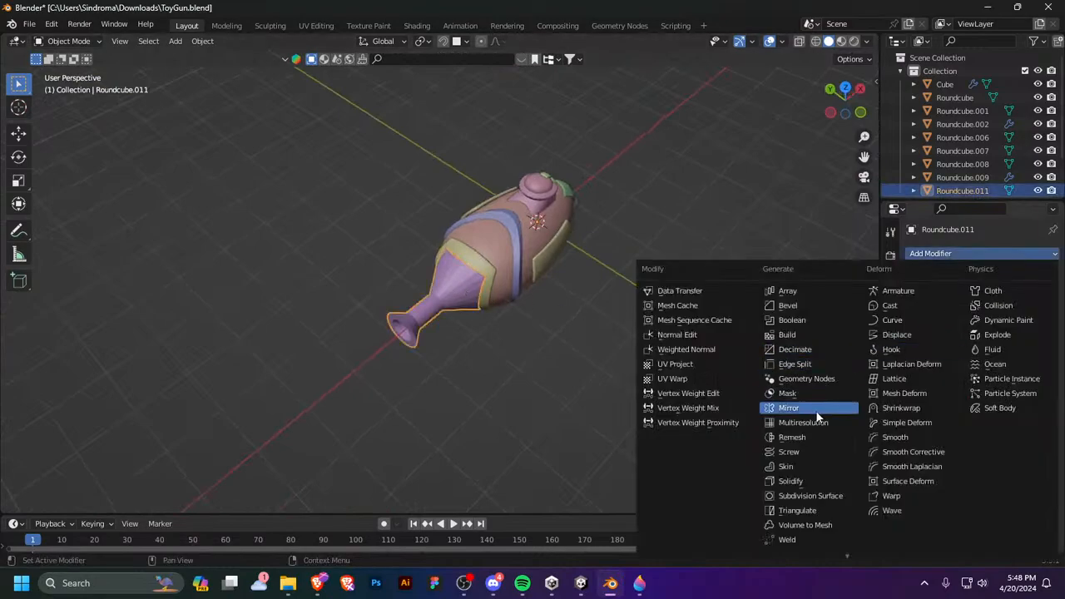
pyautogui.click(787, 305)
pyautogui.scroll(3, 542, 356)
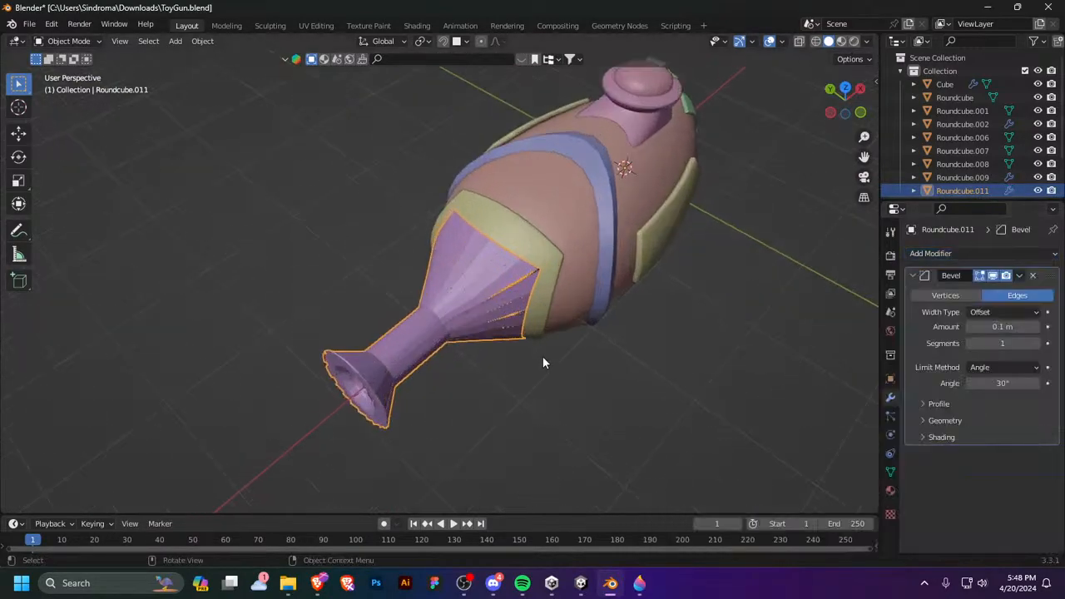
pyautogui.moveTo(542, 356); pyautogui.dragTo(1042, 358, button='middle')
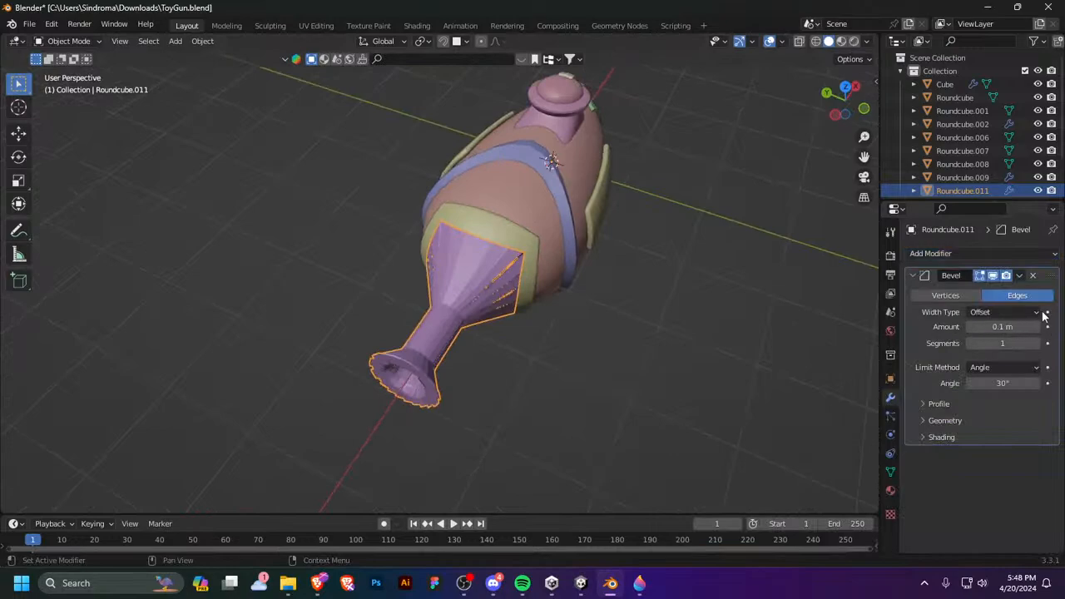
pyautogui.click(1032, 276)
# Step: Try an extrude-and-scale edit on the nose mesh in Edit Mode
pyautogui.moveTo(506, 300); pyautogui.dragTo(455, 305, button='middle')
pyautogui.press('Tab')
pyautogui.moveTo(539, 309); pyautogui.dragTo(590, 354, button='middle')
pyautogui.hotkey('alt', 'a')
pyautogui.press('e')
pyautogui.press('s')
pyautogui.click(659, 327)
pyautogui.hotkey('ctrl', 'f')
pyautogui.click(518, 310)
# Step: Return to Object Mode and apply Shade Auto Smooth at 30° to the nose object
pyautogui.press('Tab')
pyautogui.rightClick(451, 301)
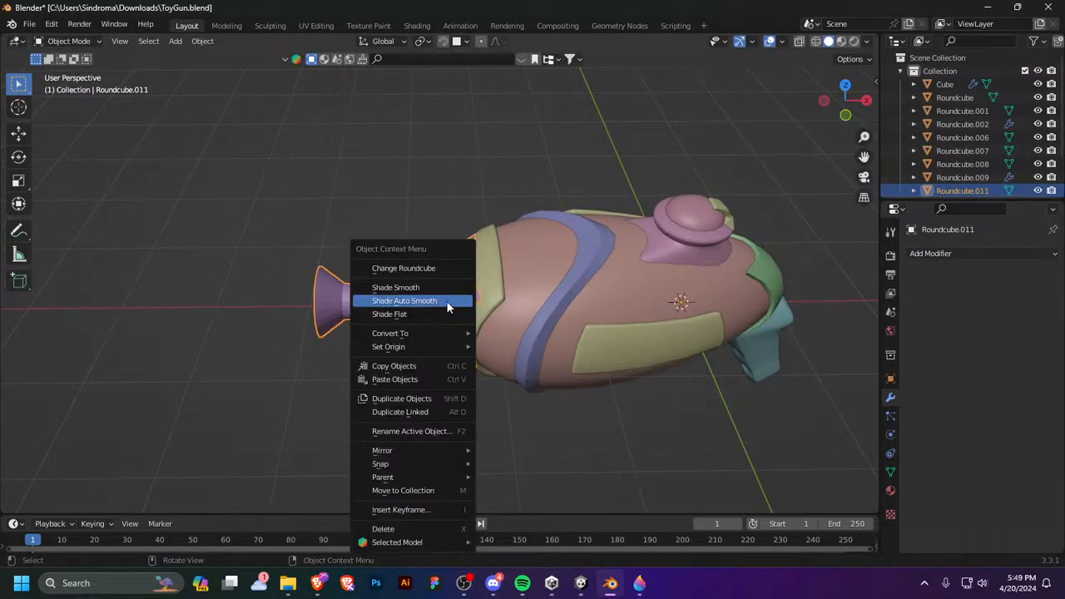
pyautogui.click(446, 303)
# Step: Try another Bevel modifier on the nose object, adjusting its amount, and remove the modifier
pyautogui.click(944, 252)
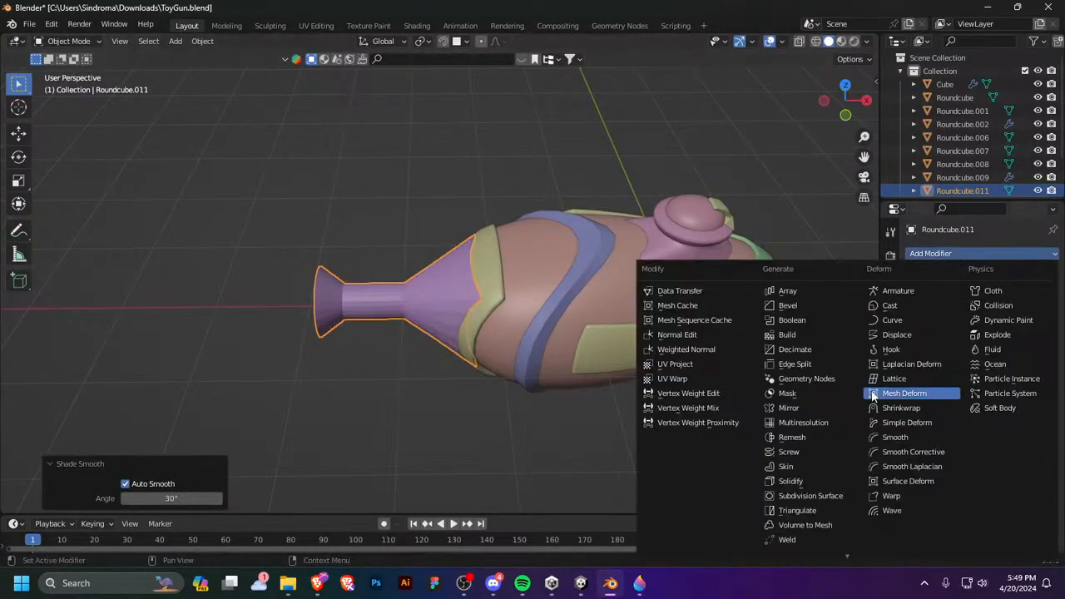
pyautogui.click(807, 319)
pyautogui.moveTo(545, 358); pyautogui.dragTo(736, 349, button='middle')
pyautogui.scroll(4, 647, 378)
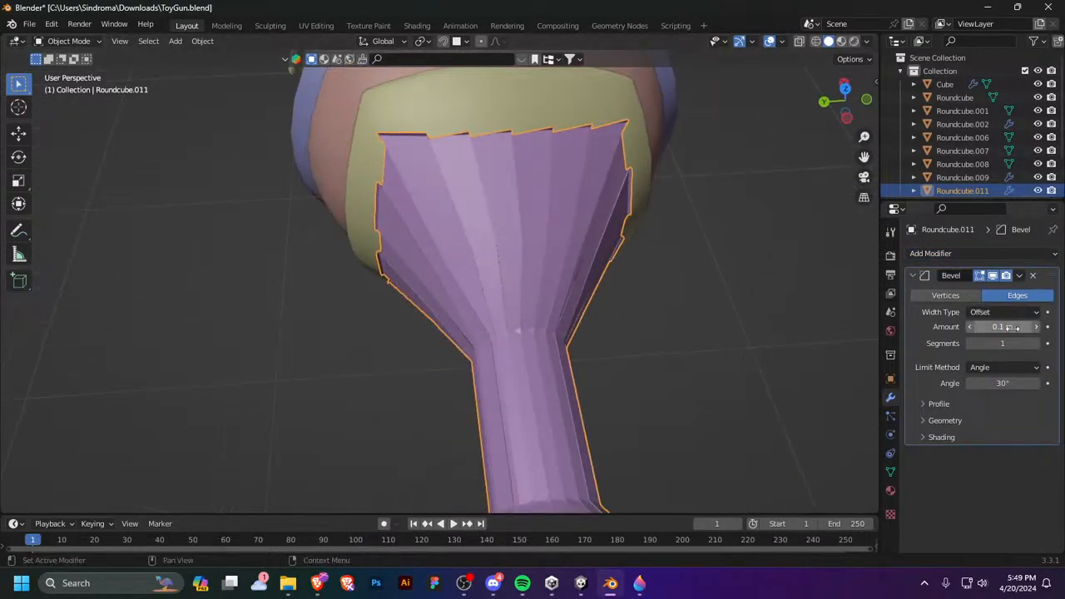
pyautogui.moveTo(1005, 327)
pyautogui.mouseDown()
pyautogui.moveTo(989, 327)
pyautogui.moveTo(1028, 327)
pyautogui.moveTo(1015, 327)
pyautogui.mouseUp()
pyautogui.click(1032, 275)
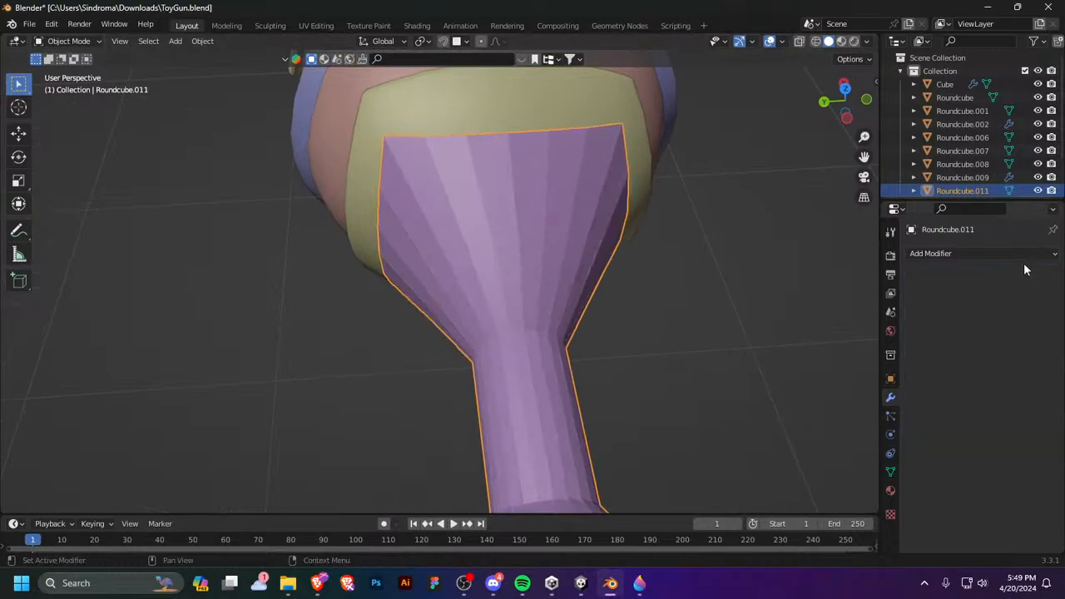
# Step: Try a Catmull-Clark Subdivision Surface modifier on the nose object and remove it
pyautogui.click(1026, 254)
pyautogui.moveTo(474, 380); pyautogui.dragTo(482, 374, button='middle')
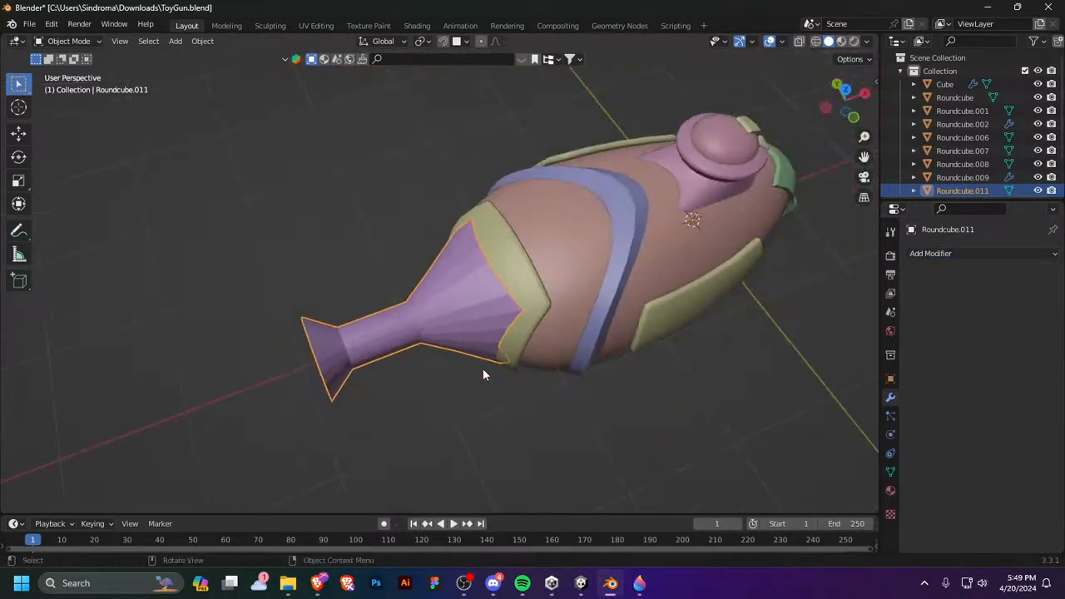
pyautogui.scroll(3, 501, 325)
pyautogui.rightClick(382, 275)
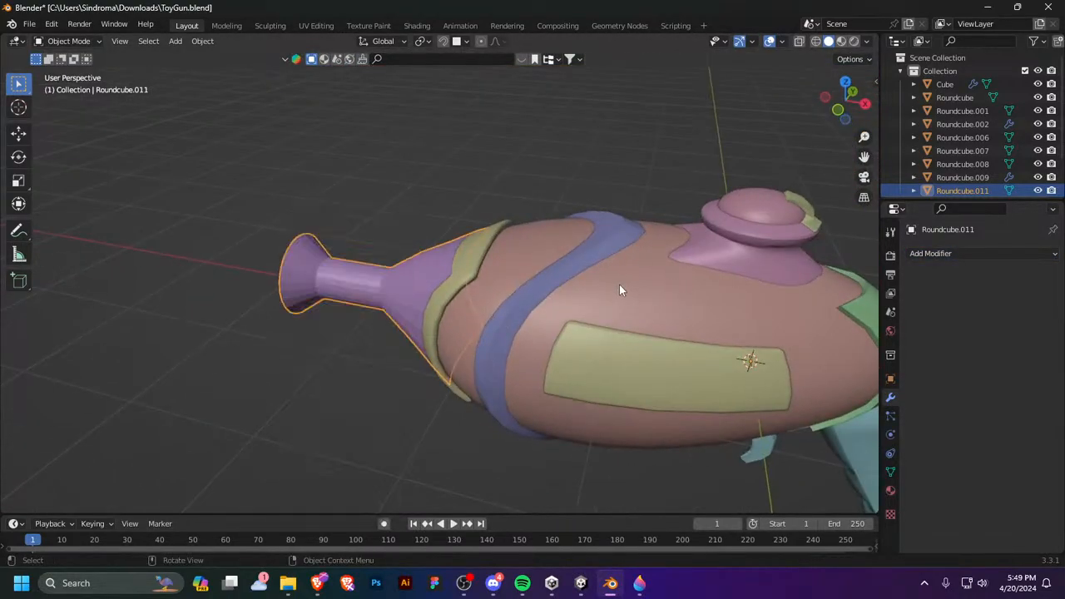
pyautogui.moveTo(619, 284); pyautogui.dragTo(749, 271, button='middle')
pyautogui.click(952, 252)
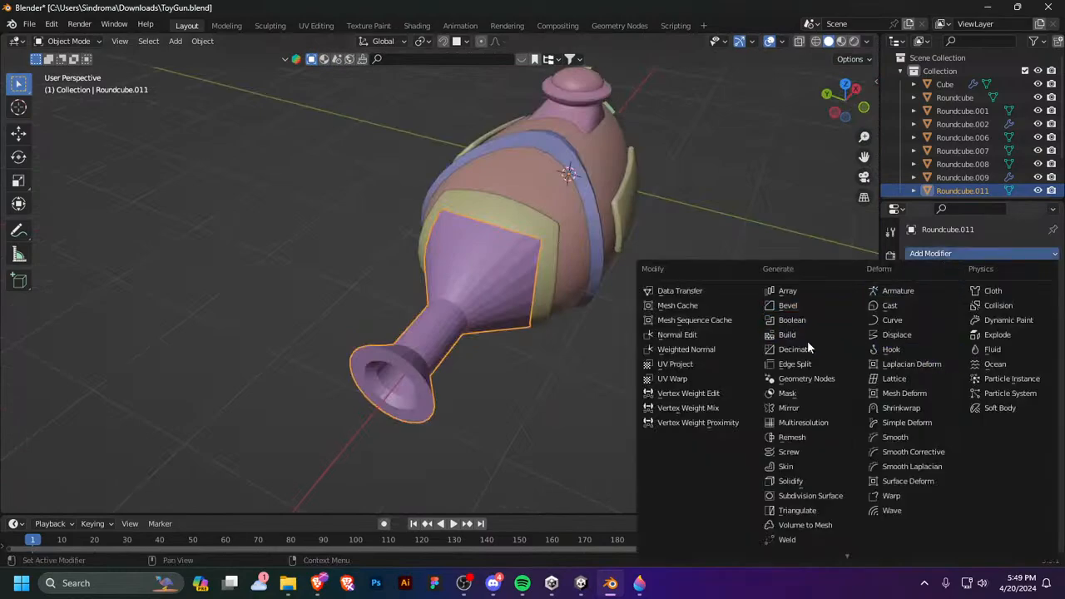
pyautogui.click(822, 496)
pyautogui.moveTo(619, 396); pyautogui.dragTo(548, 385, button='middle')
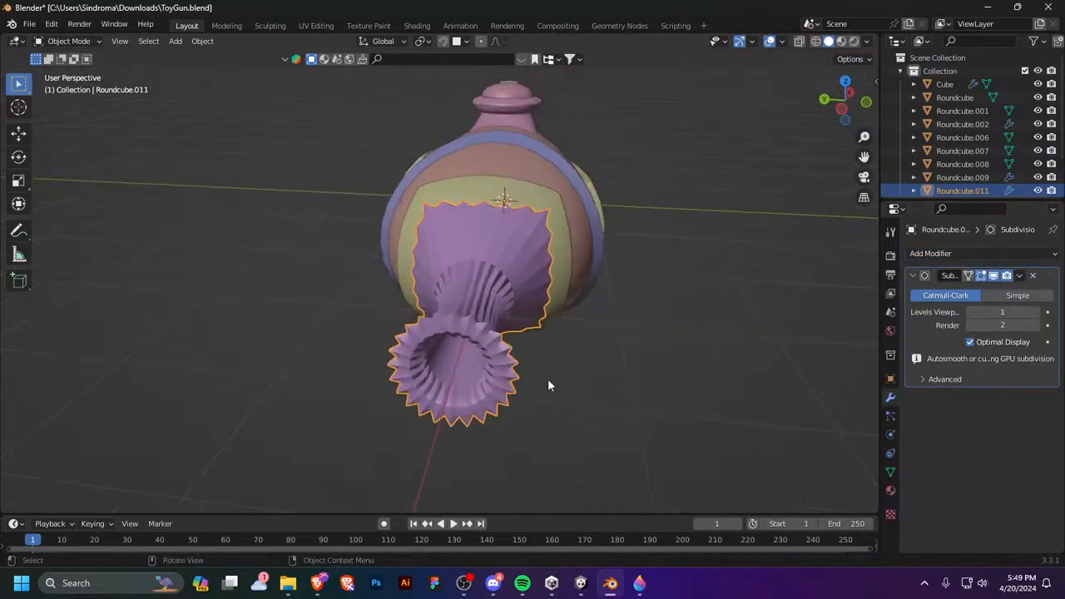
pyautogui.click(1031, 276)
# Step: Check the nose mesh and save the ToyGun.blend file
pyautogui.moveTo(654, 283); pyautogui.dragTo(515, 320, button='middle')
pyautogui.press('Tab')
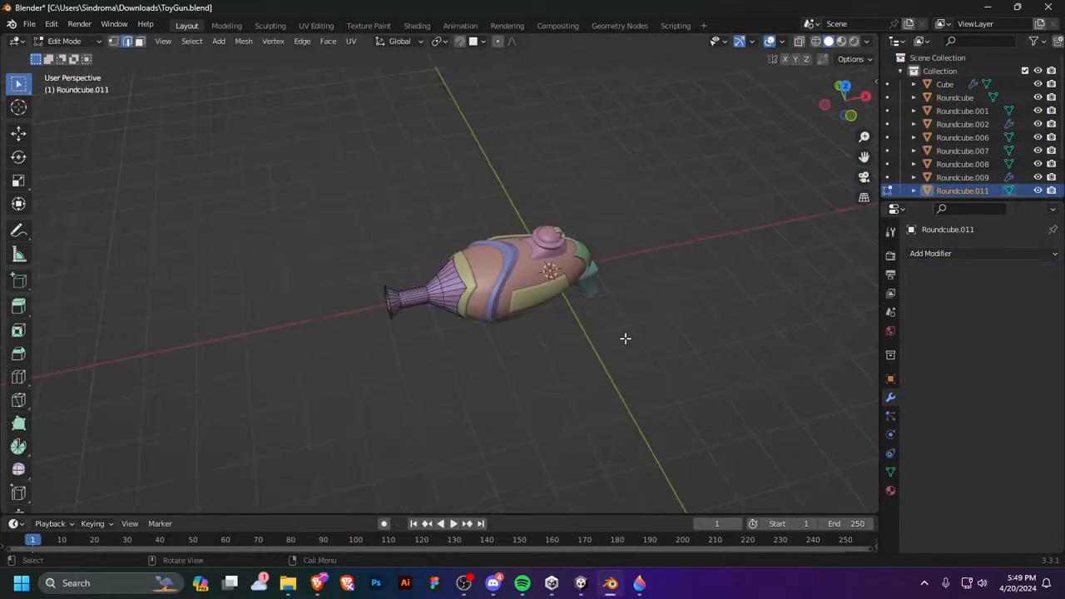
pyautogui.press('Tab')
pyautogui.moveTo(610, 327); pyautogui.dragTo(562, 335, button='middle')
pyautogui.scroll(4, 562, 335)
pyautogui.scroll(-4, 562, 336)
pyautogui.hotkey('ctrl', 's')
# Step: Set the grip's Subdivision Surface modifier to viewport level 1
pyautogui.moveTo(692, 370); pyautogui.dragTo(616, 252, button='middle')
pyautogui.click(616, 252)
pyautogui.hotkey('ctrl', '1')
pyautogui.press('Tab')
pyautogui.press('Tab')
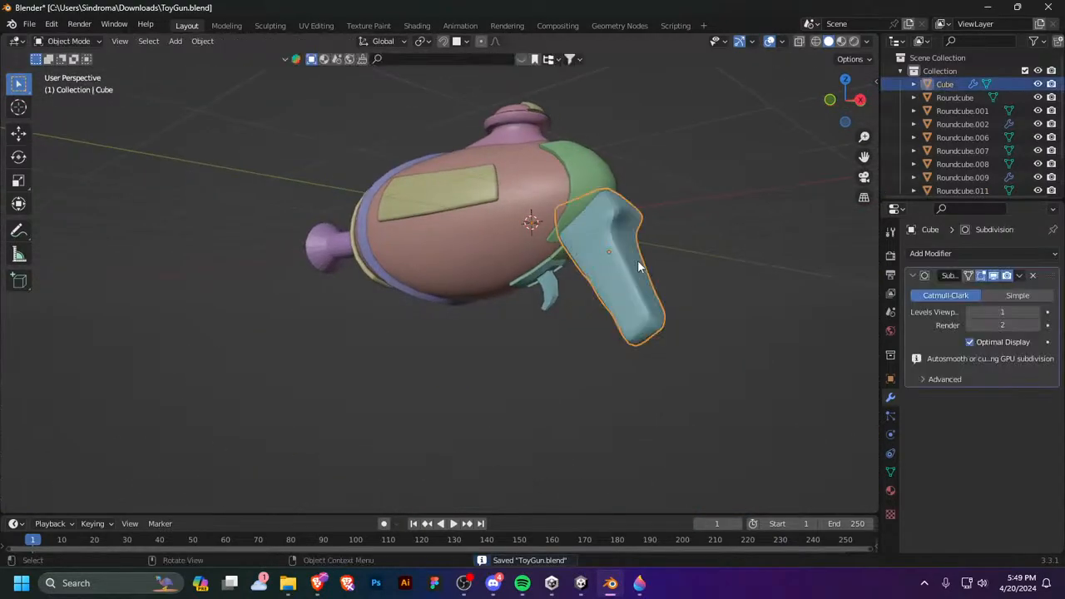
pyautogui.scroll(-4, 773, 308)
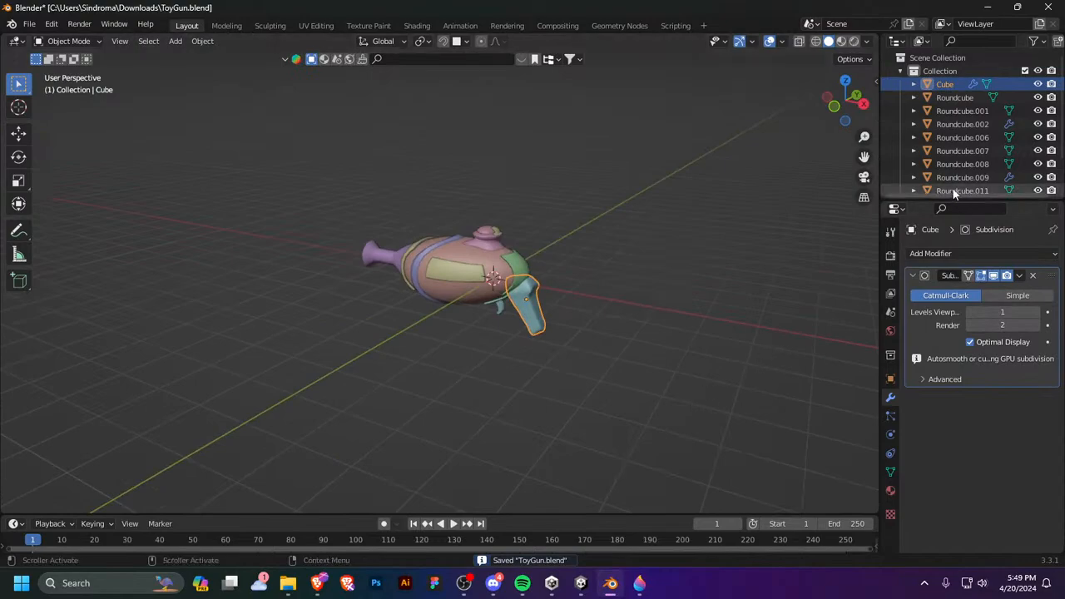
# Step: Create a new collection nested inside the collection that holds the gun parts
pyautogui.scroll(-3, 951, 149)
pyautogui.click(940, 159)
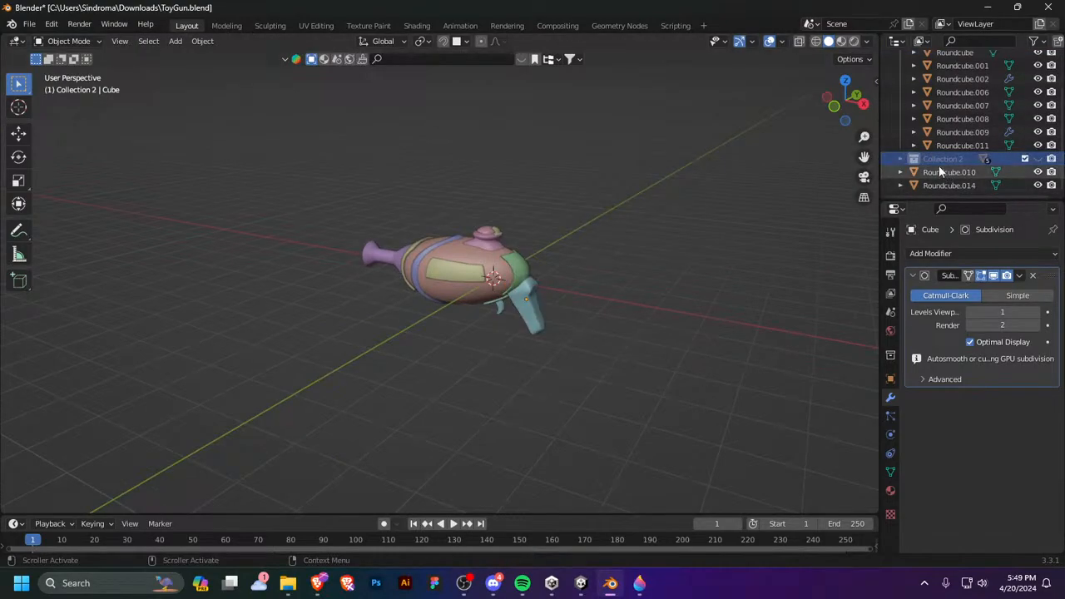
pyautogui.scroll(3, 965, 153)
pyautogui.rightClick(943, 69)
pyautogui.click(942, 73)
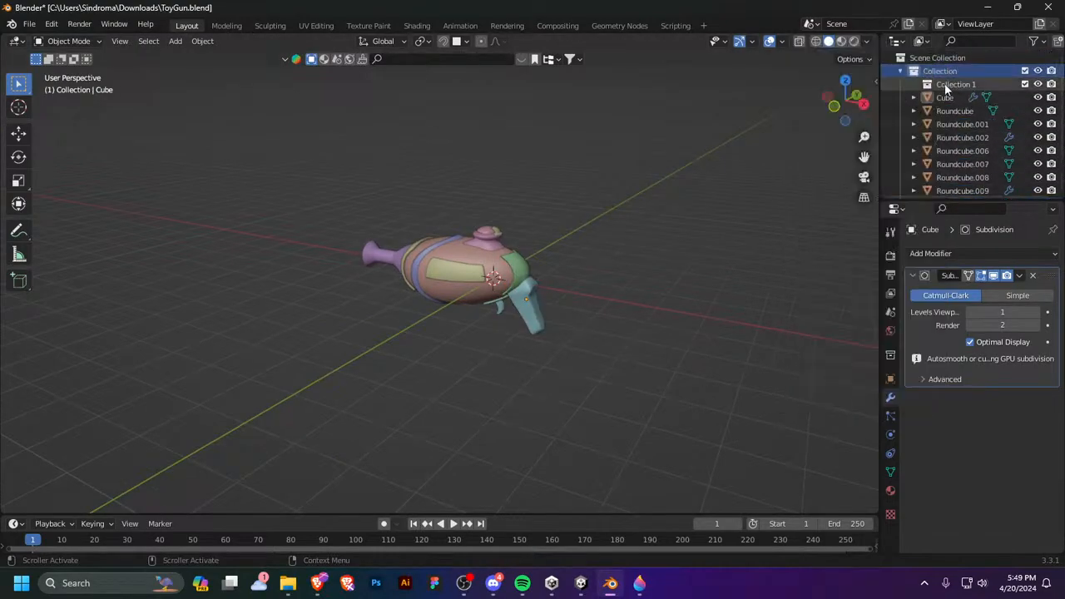
# Step: Copy the objects from Cube through Roundcube.011 and check Roundcube.010 and Roundcube.014 outside the collection
pyautogui.click(948, 97)
pyautogui.scroll(-3, 956, 125)
pyautogui.keyDown('shift'); pyautogui.click(968, 147); pyautogui.keyUp('shift')
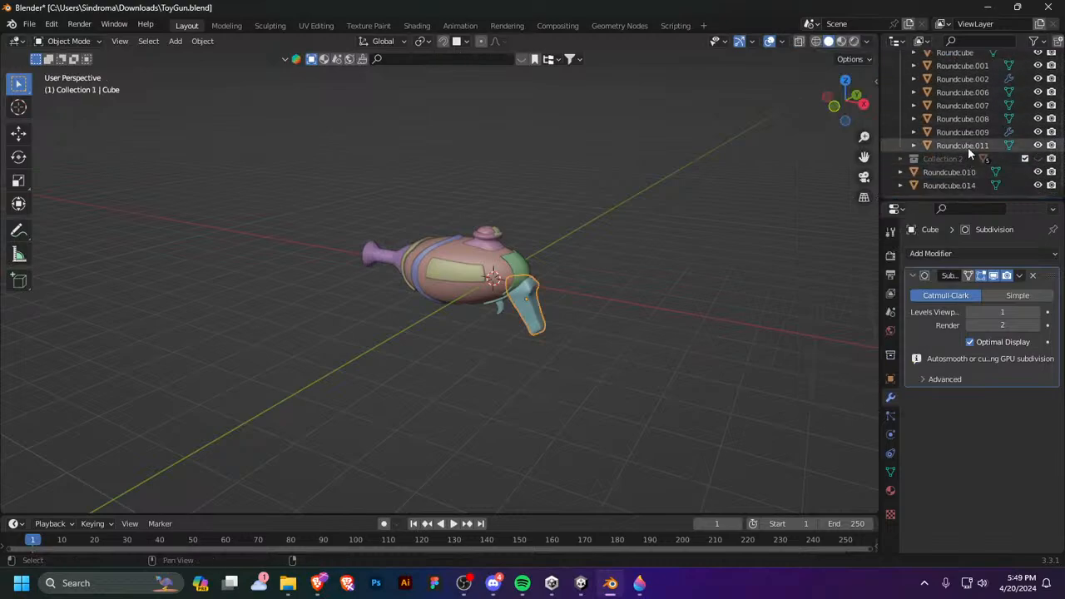
pyautogui.hotkey('ctrl', 'c')
pyautogui.scroll(3, 968, 148)
pyautogui.click(955, 84)
pyautogui.scroll(-3, 955, 84)
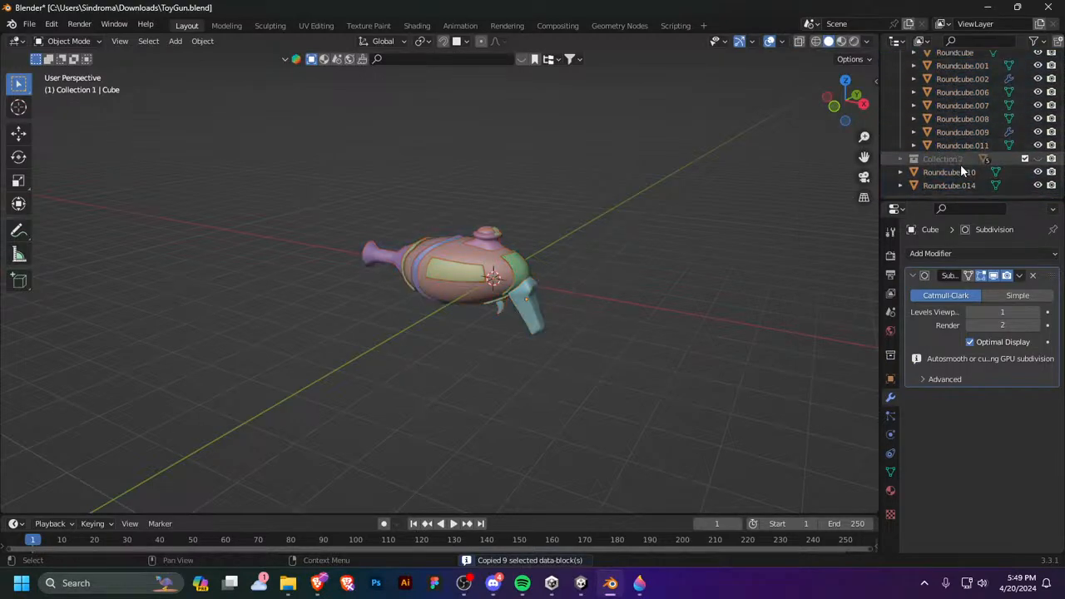
pyautogui.click(956, 184)
pyautogui.click(956, 173)
pyautogui.scroll(4, 961, 178)
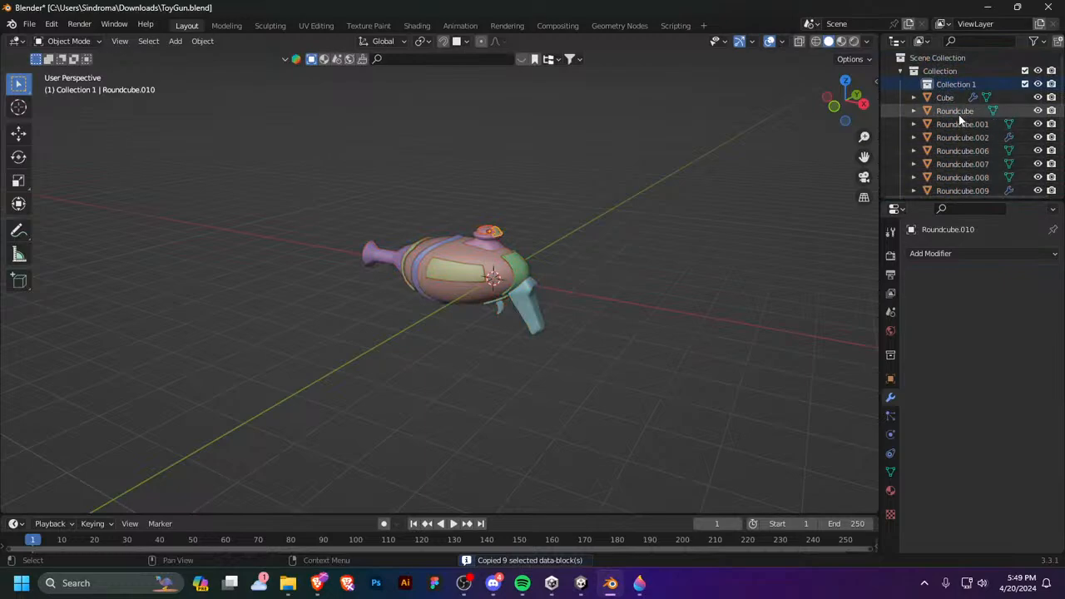
# Step: Copy all gun objects from Cube through Roundcube.014 and paste them into Collection 1
pyautogui.click(946, 97)
pyautogui.scroll(-3, 965, 142)
pyautogui.keyDown('shift'); pyautogui.click(961, 170); pyautogui.keyUp('shift')
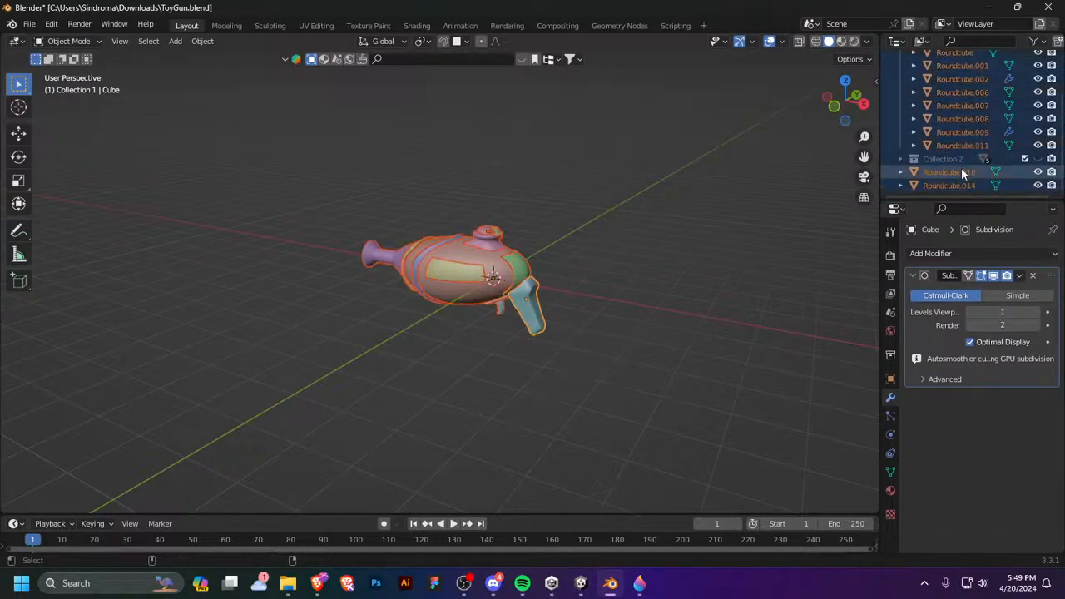
pyautogui.scroll(3, 964, 176)
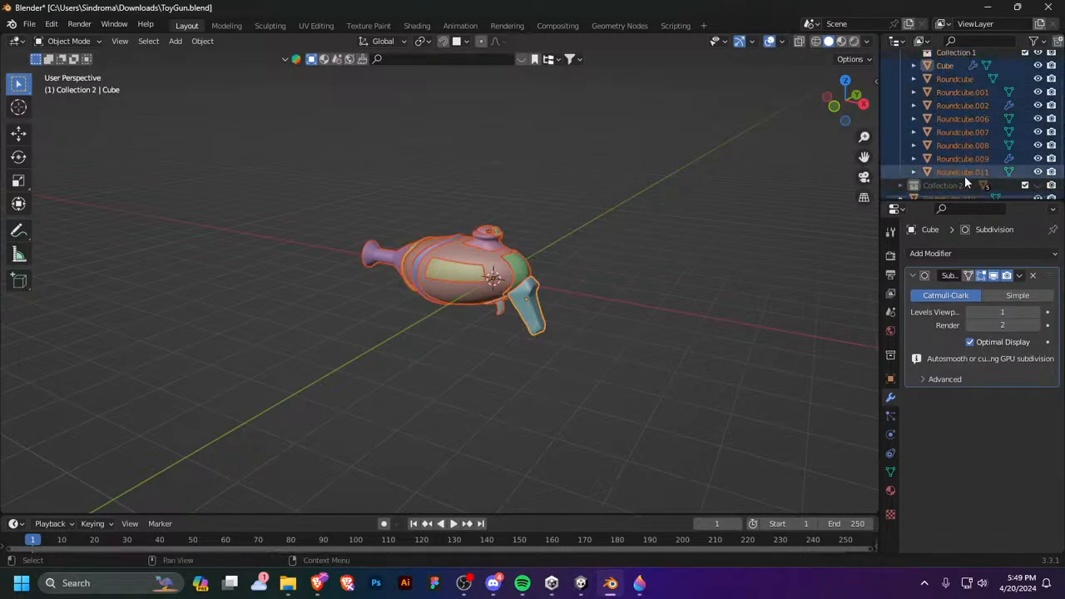
pyautogui.hotkey('ctrl', 'c')
pyautogui.click(955, 84)
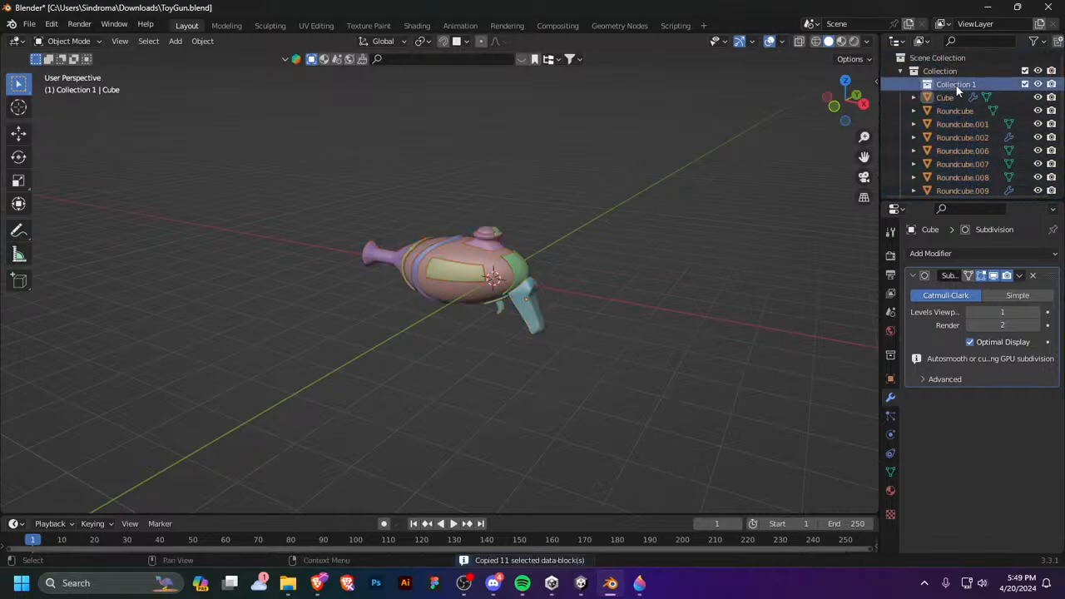
pyautogui.click(1009, 84)
pyautogui.press('Return')
pyautogui.hotkey('ctrl', 'v')
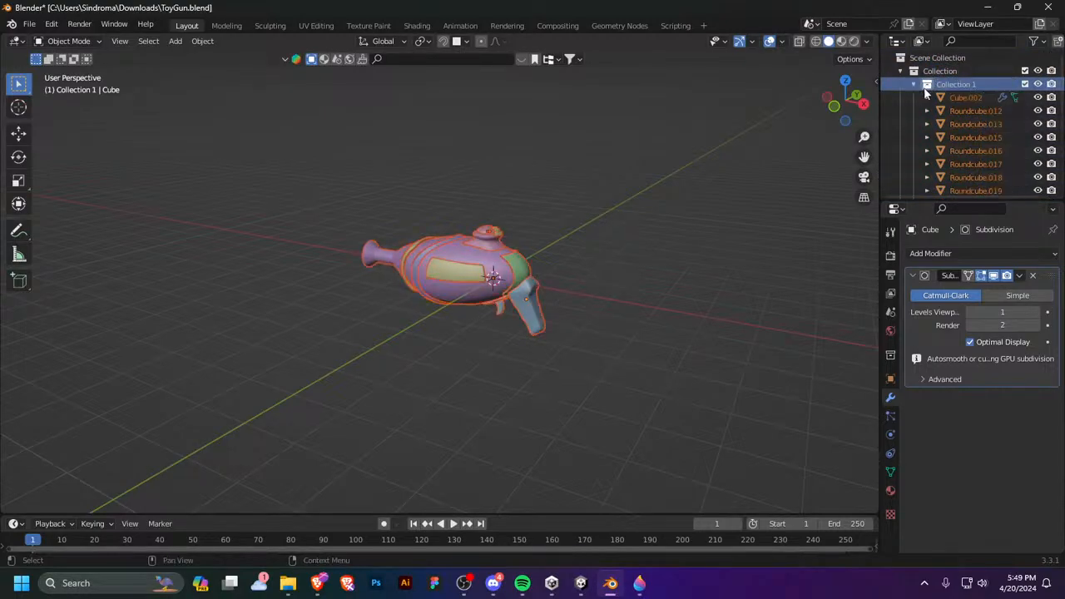
# Step: Move the loose Roundcube.010 and Roundcube.014 objects into Collection with the other gun parts
pyautogui.scroll(-3, 979, 101)
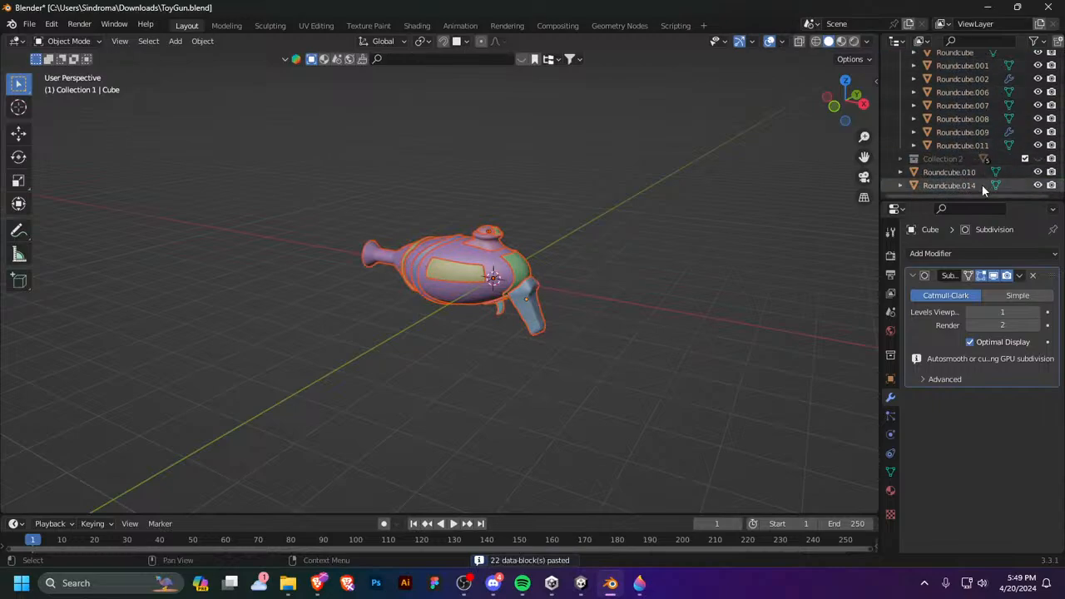
pyautogui.click(978, 186)
pyautogui.keyDown('shift'); pyautogui.click(966, 174); pyautogui.keyUp('shift')
pyautogui.moveTo(964, 173); pyautogui.dragTo(955, 149)
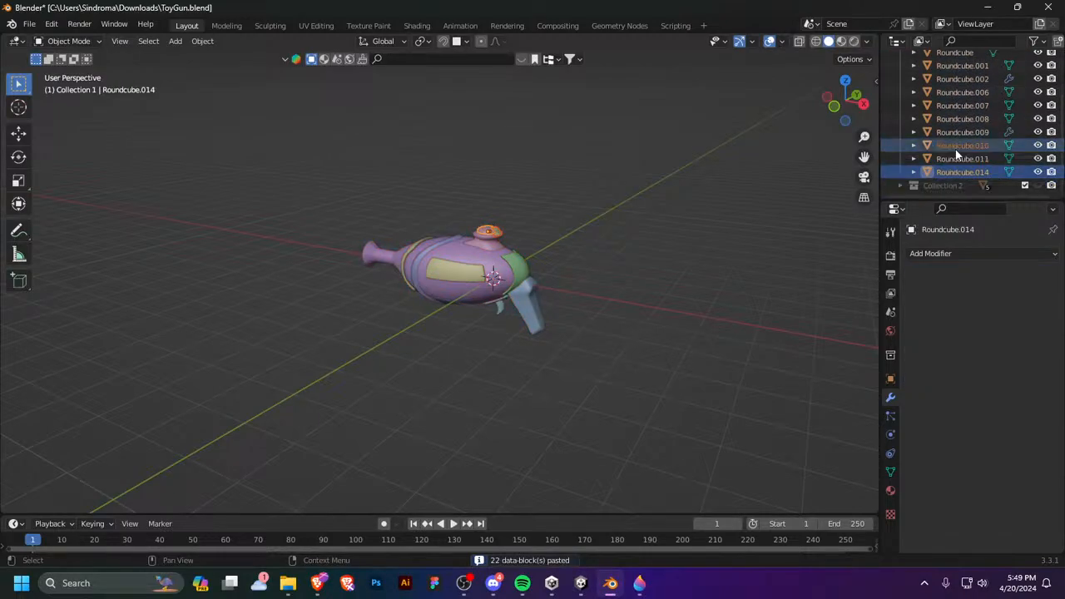
# Step: Try a Subdivision Surface modifier on the dome on top of the gun, and undo it
pyautogui.moveTo(623, 291); pyautogui.dragTo(594, 328, button='middle')
pyautogui.scroll(3, 593, 328)
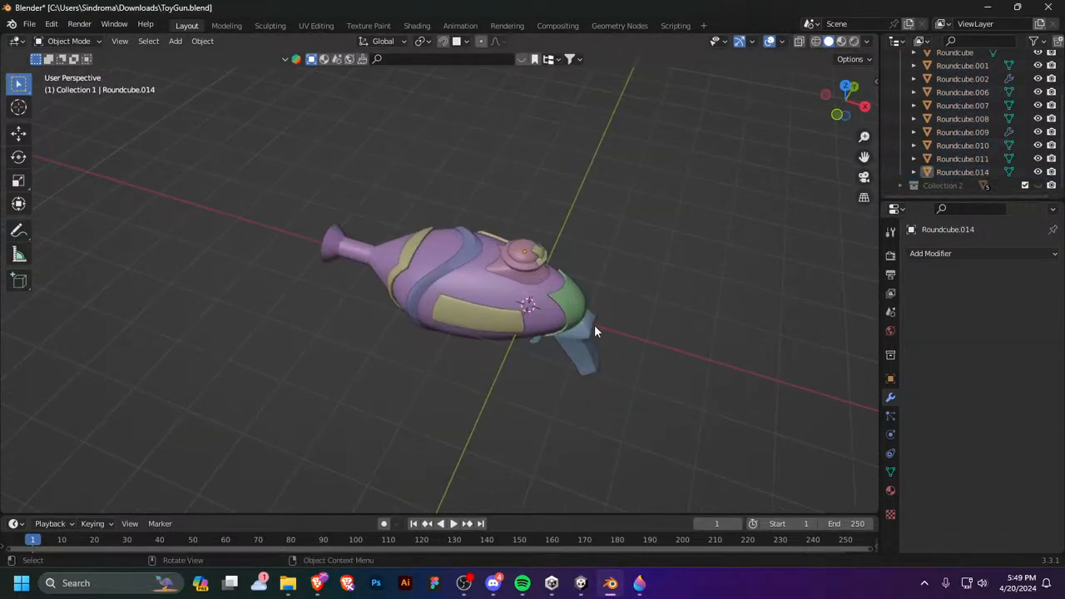
pyautogui.moveTo(459, 336); pyautogui.dragTo(481, 341, button='middle')
pyautogui.moveTo(678, 337); pyautogui.dragTo(657, 353, button='middle')
pyautogui.scroll(2, 657, 353)
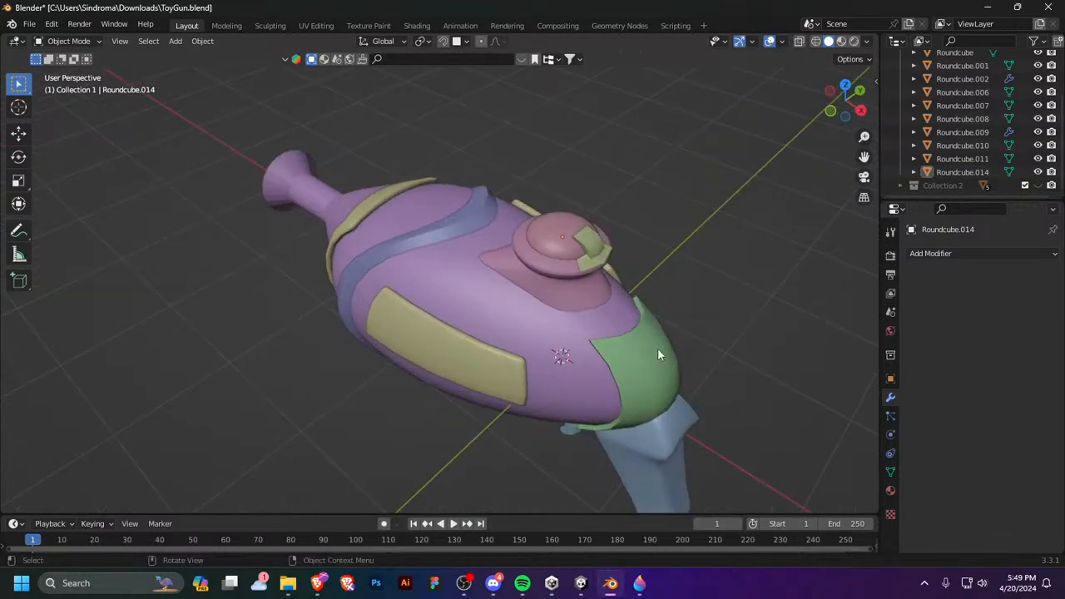
pyautogui.click(538, 247)
pyautogui.click(951, 255)
pyautogui.moveTo(746, 182); pyautogui.dragTo(535, 302, button='middle')
pyautogui.click(974, 253)
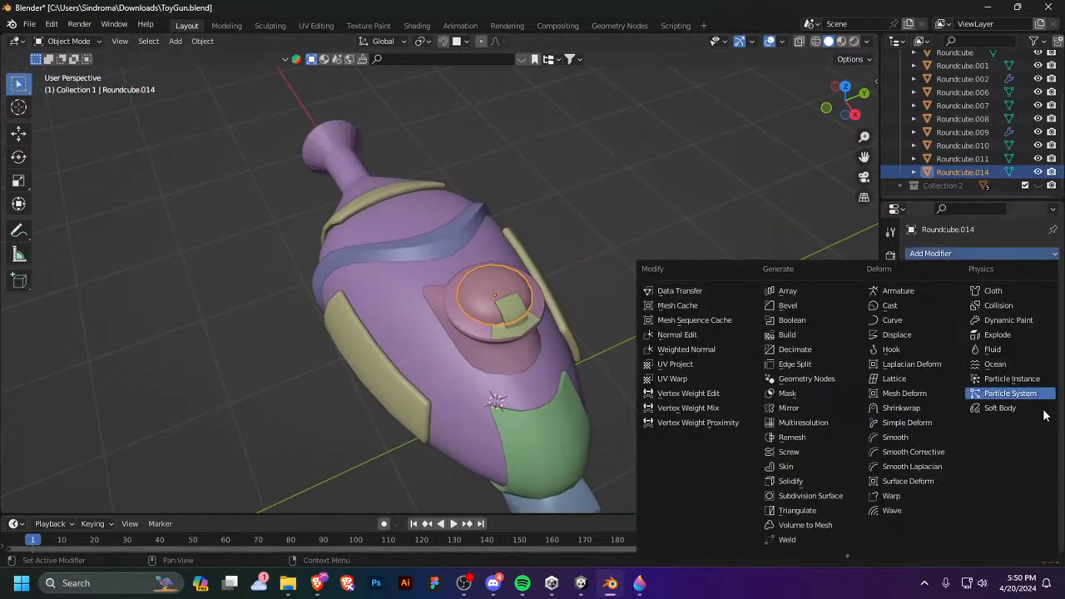
pyautogui.click(852, 495)
pyautogui.scroll(5, 693, 393)
pyautogui.moveTo(703, 400); pyautogui.dragTo(665, 325, button='middle')
pyautogui.hotkey('ctrl', 'z')
pyautogui.hotkey('ctrl', 'z')
pyautogui.hotkey('ctrl', 'z')
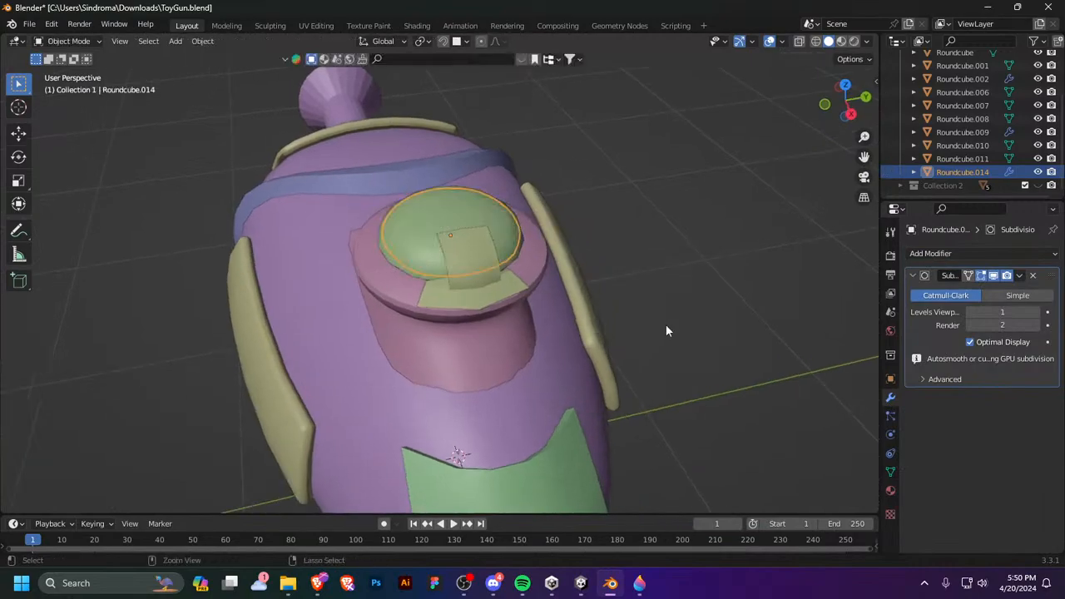
pyautogui.press('Tab')
pyautogui.press('Tab')
pyautogui.click(755, 335)
pyautogui.click(459, 261)
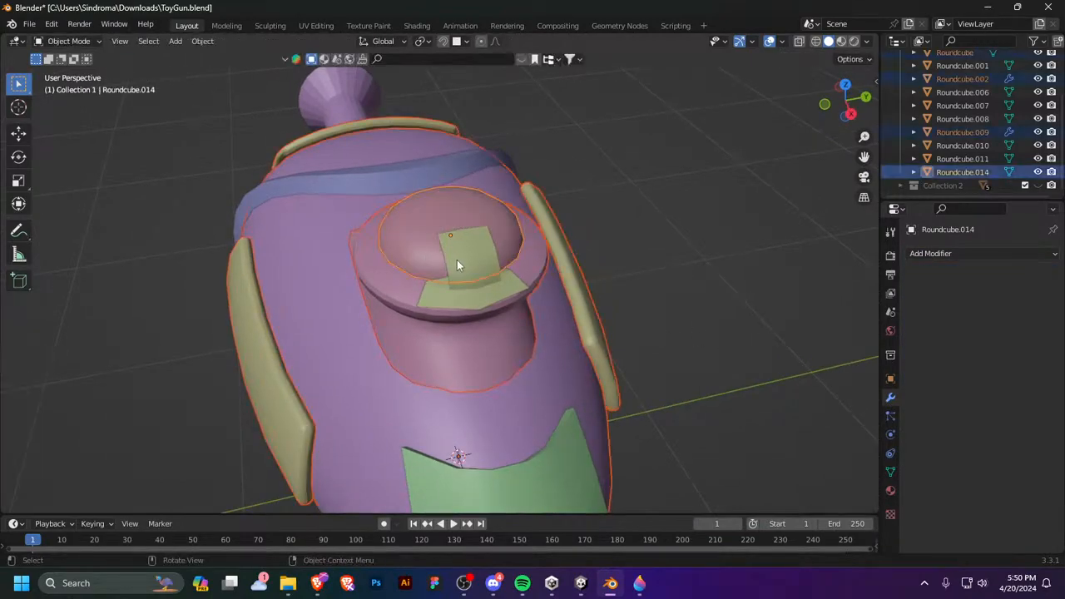
pyautogui.press('g')
pyautogui.rightClick(560, 247)
pyautogui.click(869, 290)
# Step: Hide Collection 1 in the viewport and add a Subdivision Surface modifier to the original dome, Roundcube.014
pyautogui.scroll(3, 985, 152)
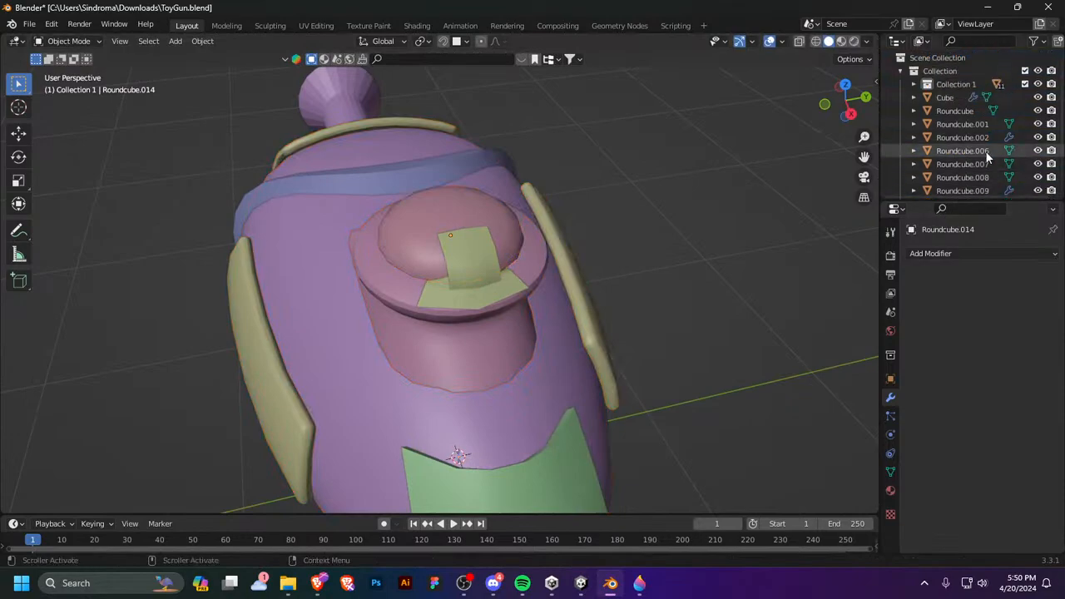
pyautogui.click(1036, 85)
pyautogui.click(490, 248)
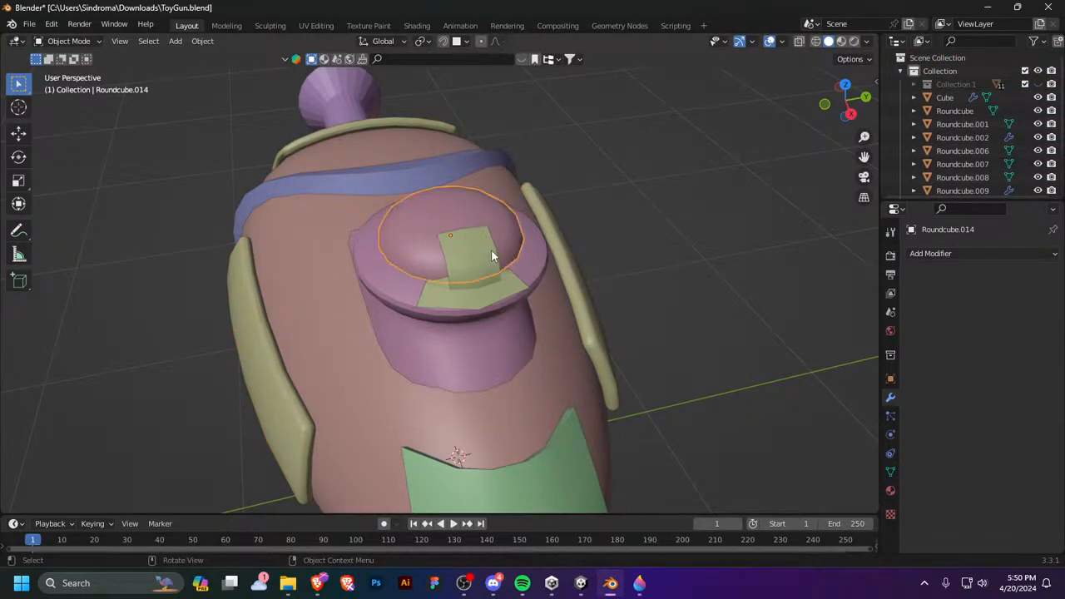
pyautogui.moveTo(491, 249); pyautogui.dragTo(566, 256, button='middle')
pyautogui.press('g')
pyautogui.rightClick(540, 249)
pyautogui.click(1019, 254)
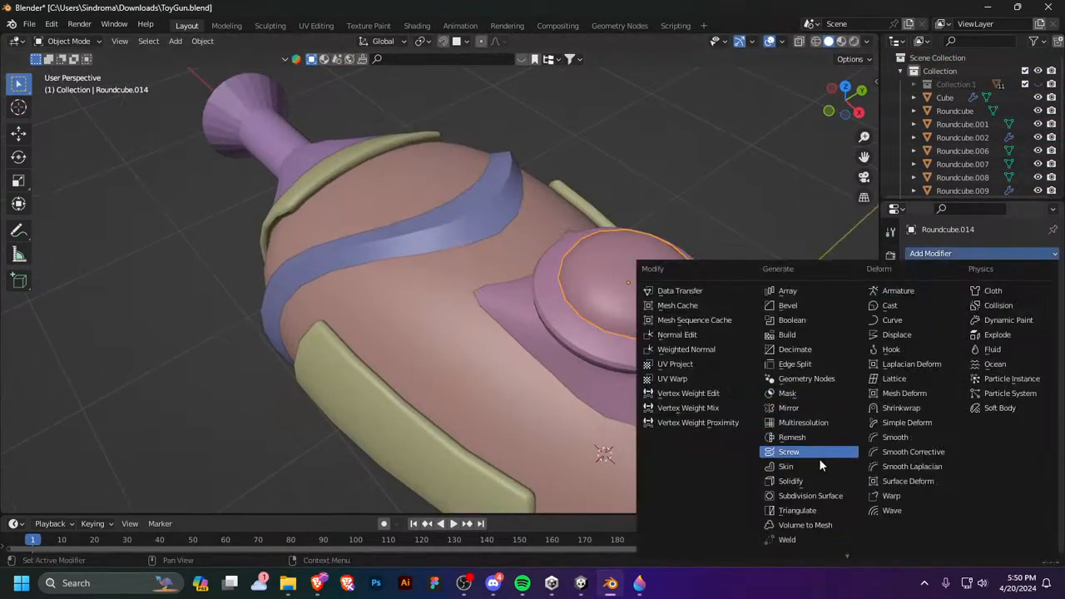
pyautogui.click(811, 496)
pyautogui.moveTo(811, 496); pyautogui.dragTo(738, 310, button='middle')
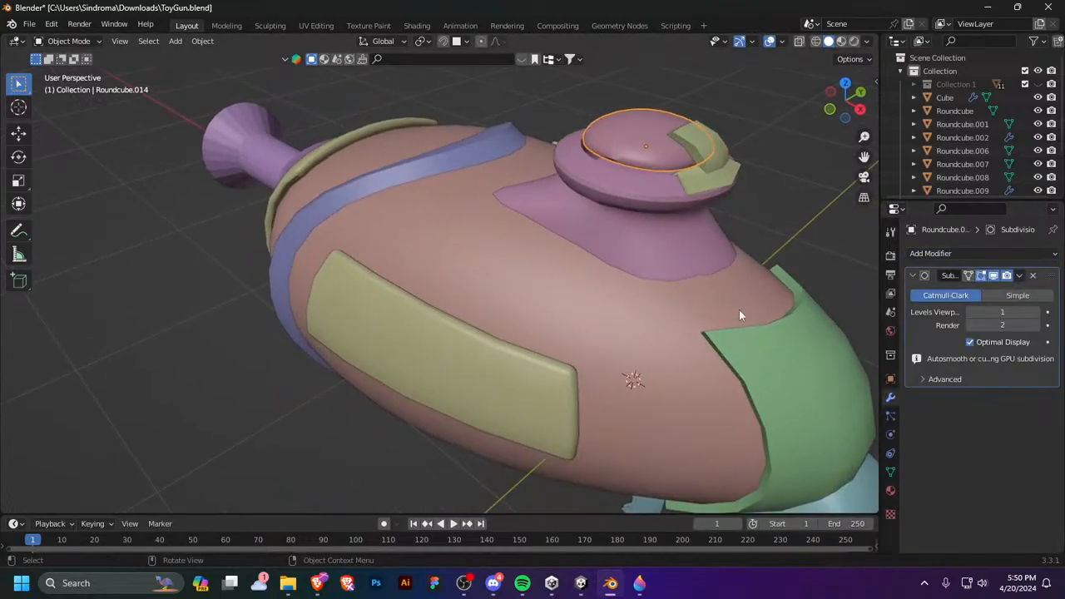
# Step: Add a loop cut around the dome near its base
pyautogui.press('Tab')
pyautogui.hotkey('ctrl', 'r')
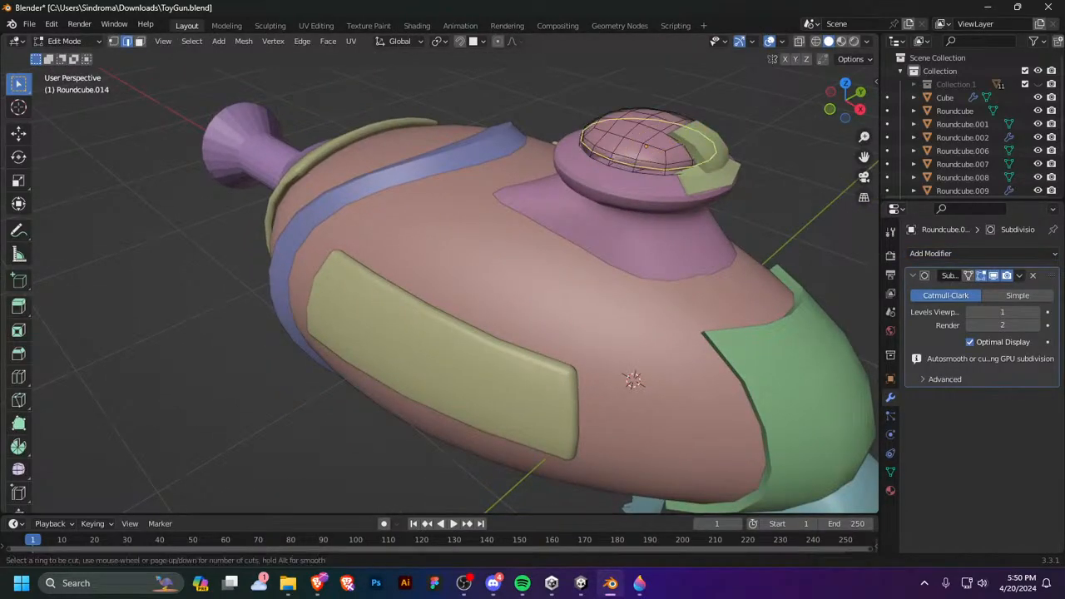
pyautogui.click(624, 162)
pyautogui.click(629, 176)
pyautogui.rightClick(633, 186)
pyautogui.moveTo(633, 186); pyautogui.dragTo(668, 280, button='middle')
pyautogui.press('Tab')
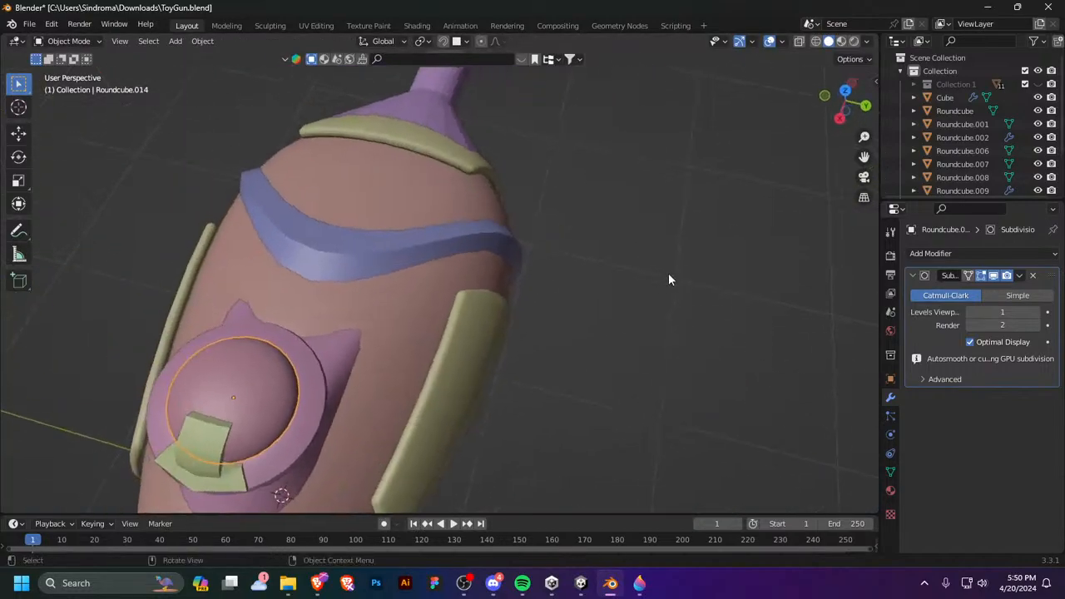
# Step: Apply the dome's Subdivision Surface modifier and inspect the resulting mesh
pyautogui.click(1019, 275)
pyautogui.click(1010, 290)
pyautogui.moveTo(555, 354); pyautogui.dragTo(632, 365, button='middle')
pyautogui.press('Tab')
pyautogui.moveTo(506, 374); pyautogui.dragTo(605, 336, button='middle')
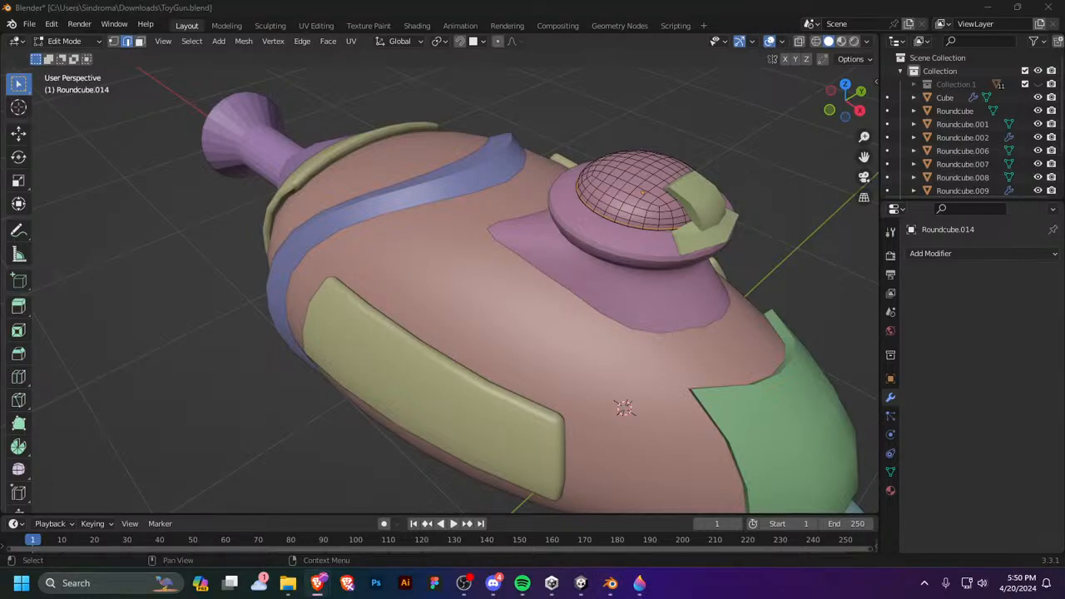
pyautogui.moveTo(732, 364); pyautogui.dragTo(582, 277, button='middle')
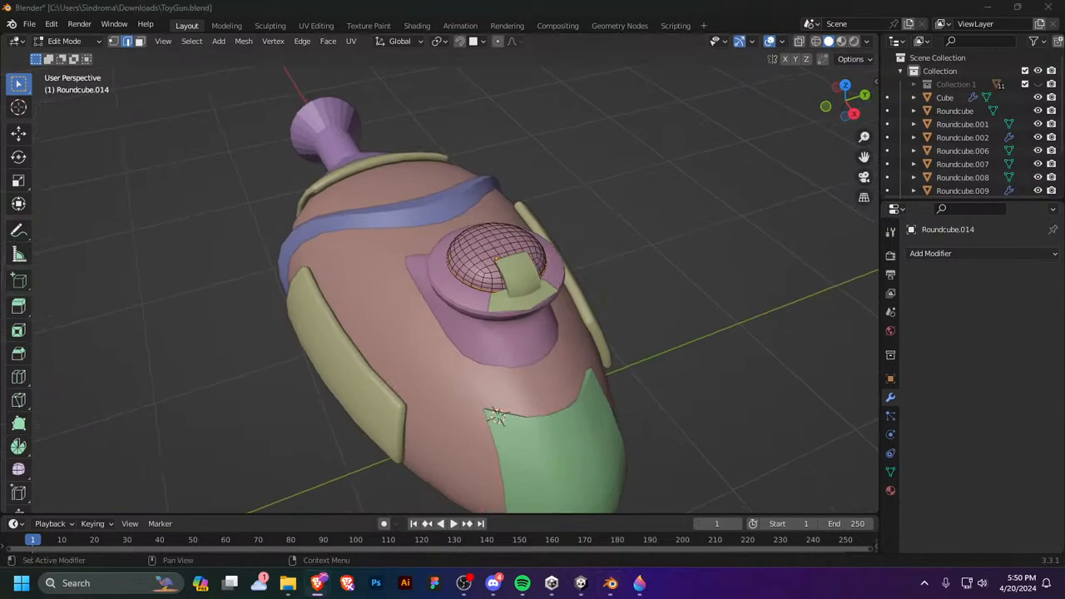
pyautogui.moveTo(556, 376); pyautogui.dragTo(678, 296, button='middle')
pyautogui.press('Tab')
# Step: Join the small clip piece, Roundcube.010, into the dome object, Roundcube.014
pyautogui.click(602, 272)
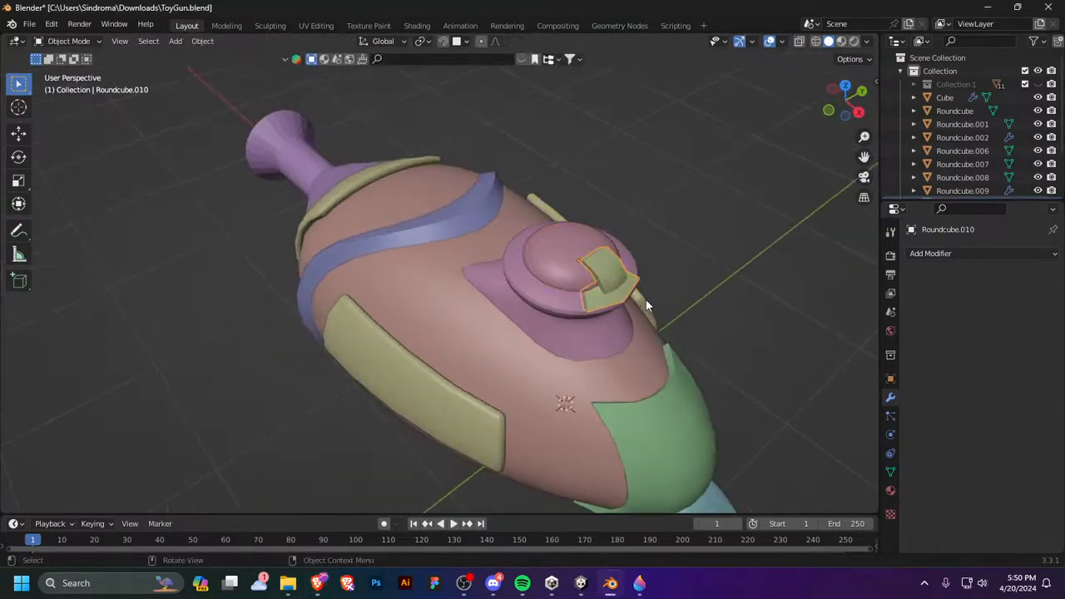
pyautogui.click(975, 257)
pyautogui.moveTo(619, 271); pyautogui.dragTo(516, 282, button='middle')
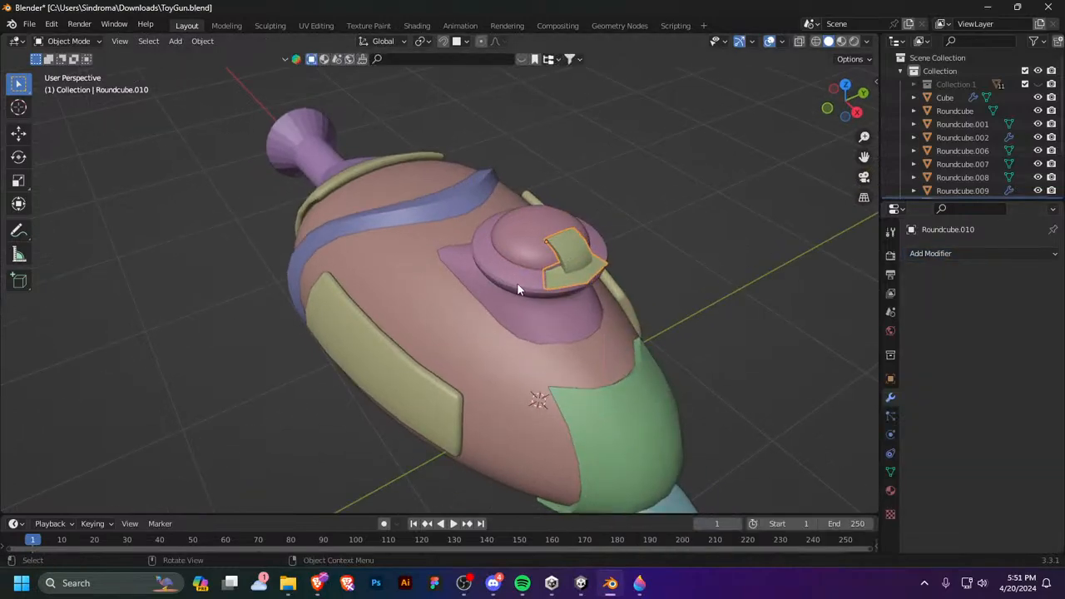
pyautogui.click(508, 243)
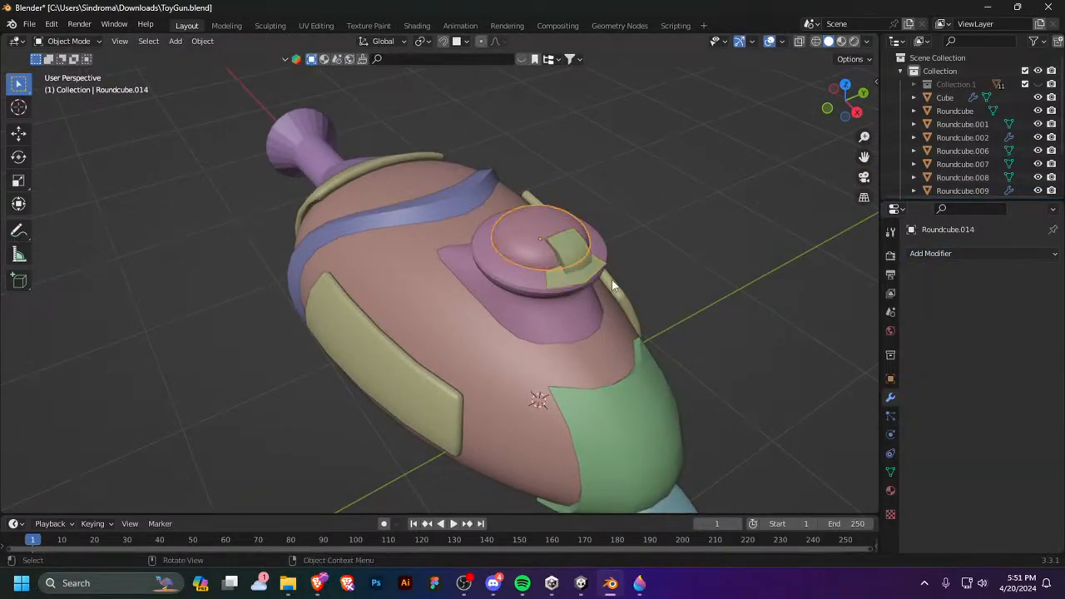
pyautogui.press('Tab')
pyautogui.press('Tab')
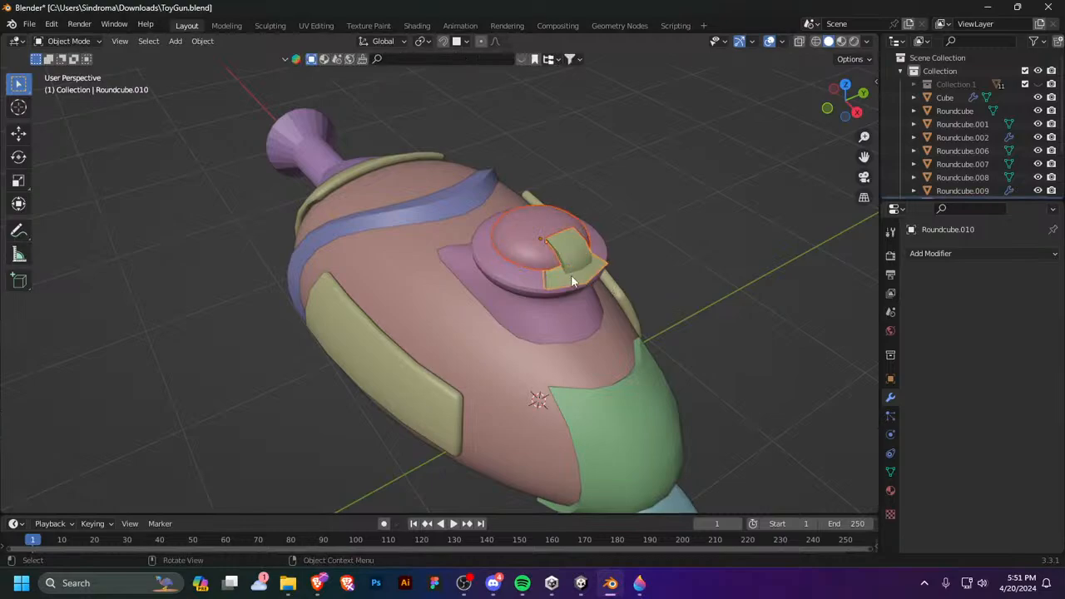
pyautogui.click(573, 267)
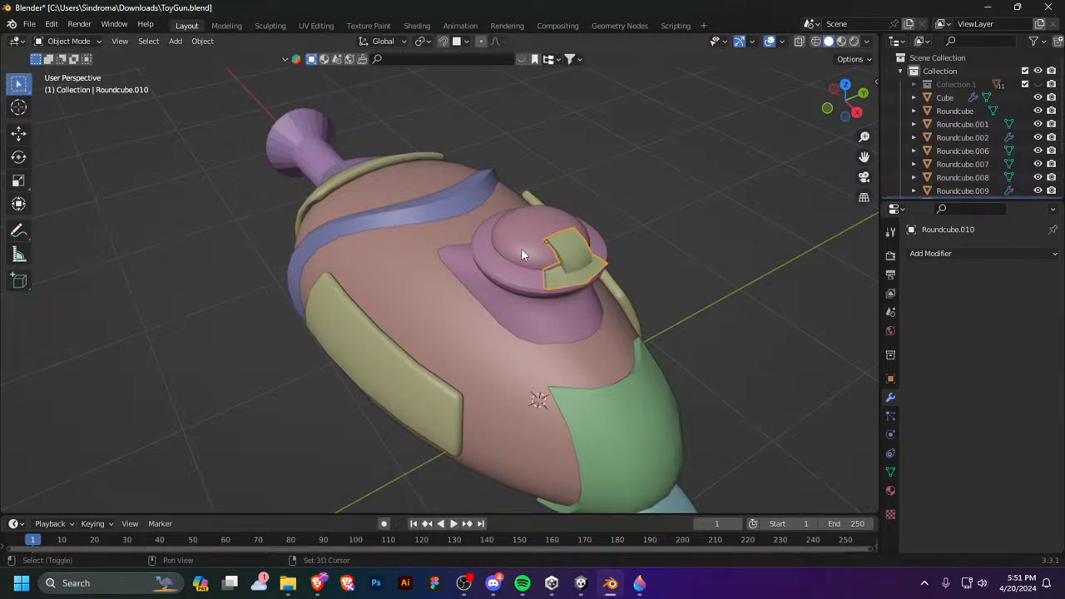
pyautogui.click(549, 260)
pyautogui.moveTo(551, 259); pyautogui.dragTo(642, 233, button='middle')
pyautogui.press('Tab')
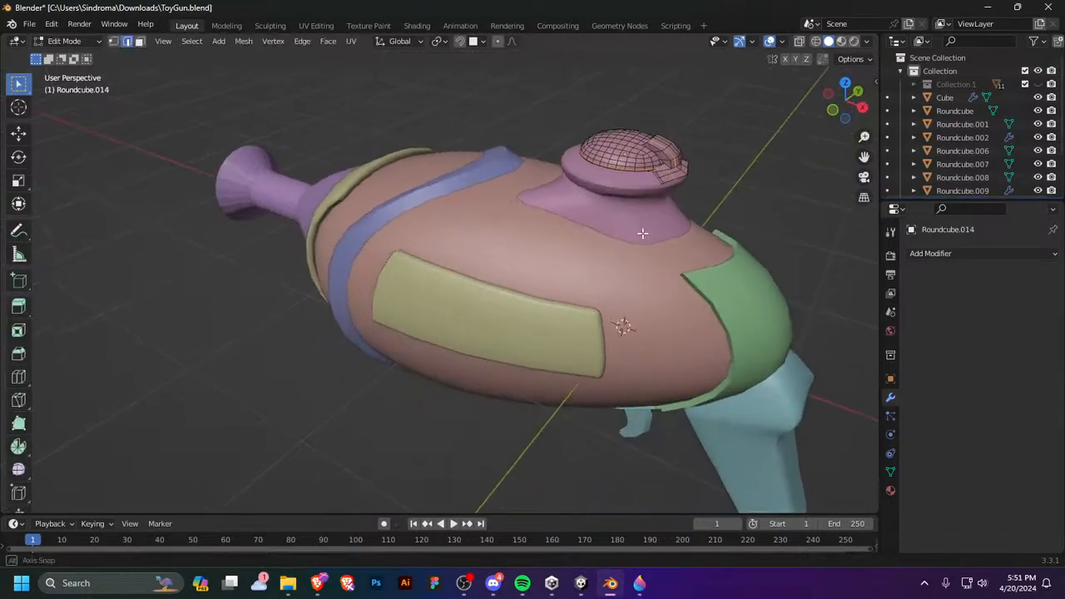
pyautogui.press('Tab')
pyautogui.press('r')
pyautogui.press('x')
pyautogui.rightClick(728, 216)
pyautogui.moveTo(728, 217); pyautogui.dragTo(671, 233, button='middle')
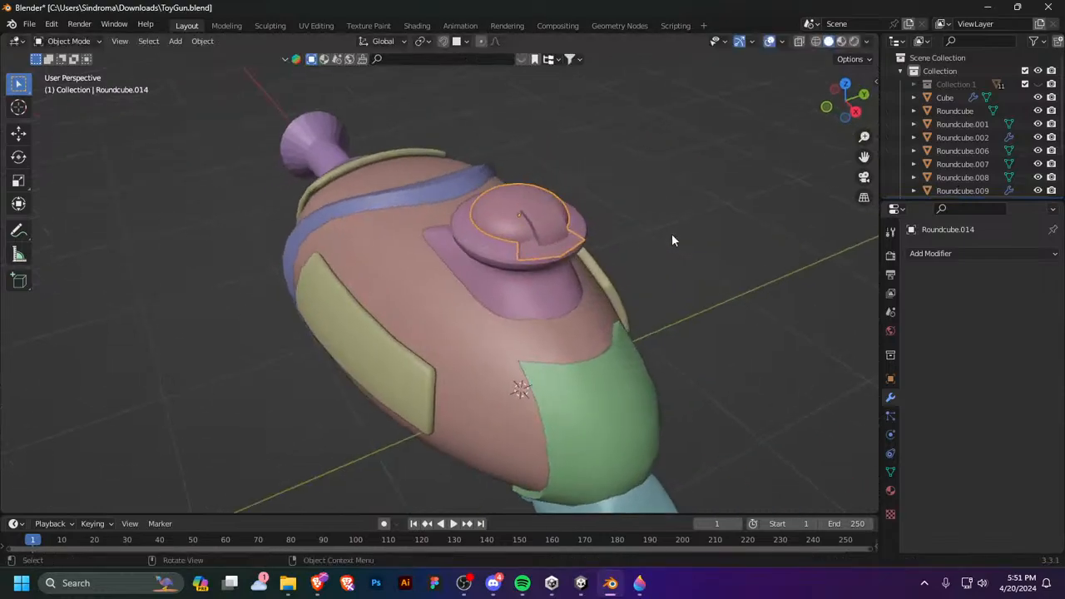
pyautogui.press('r')
pyautogui.rightClick(623, 198)
pyautogui.press('r')
pyautogui.press('y')
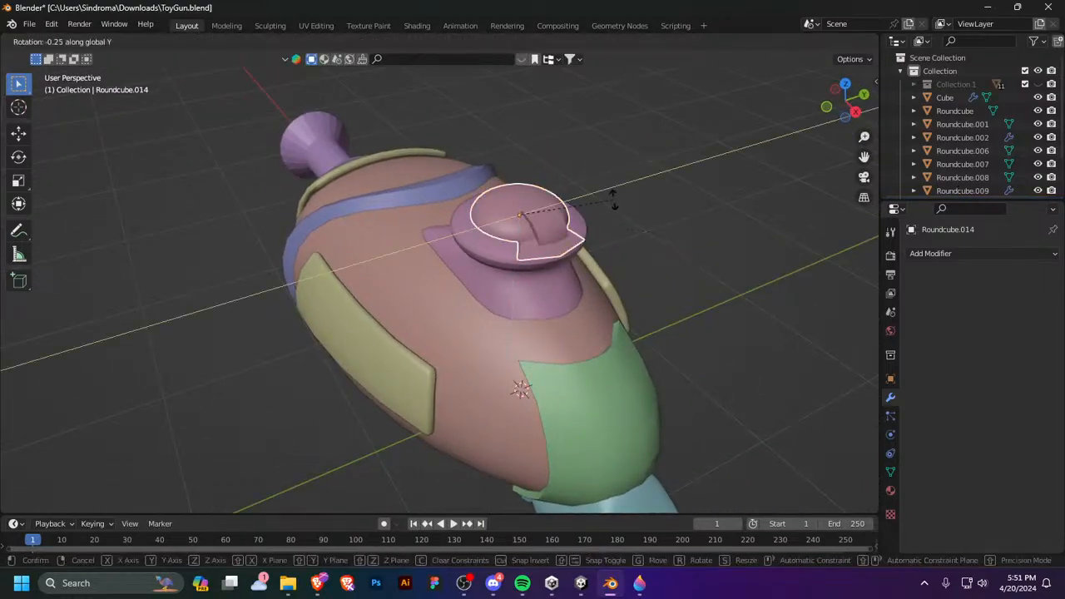
pyautogui.rightClick(616, 208)
pyautogui.moveTo(615, 209); pyautogui.dragTo(630, 285, button='middle')
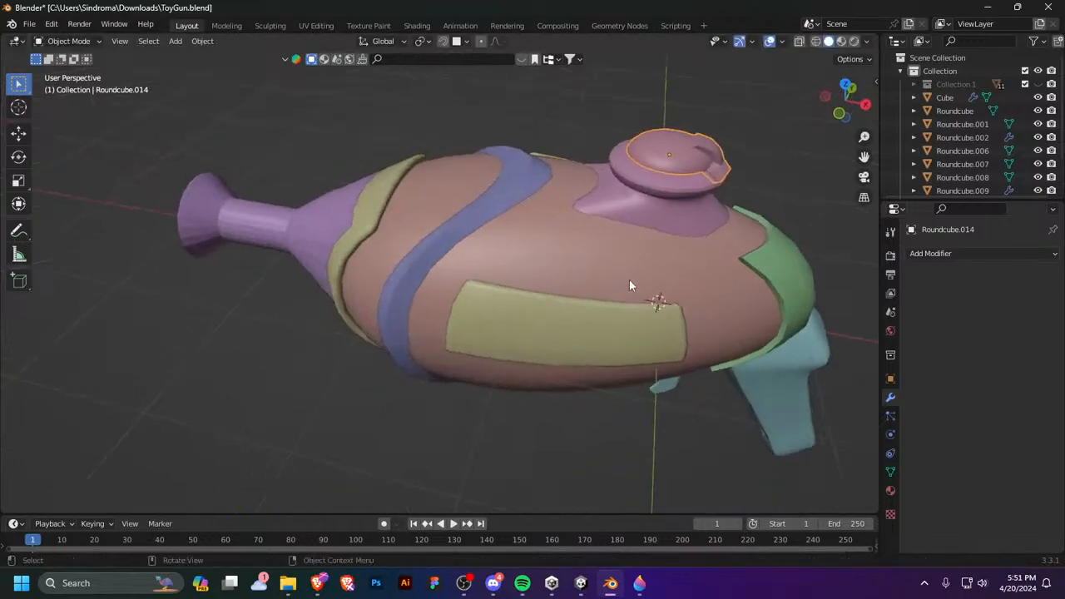
# Step: Apply the Subdivision Surface modifier on Roundcube.002, the base under the dome
pyautogui.press('Tab')
pyautogui.press('Tab')
pyautogui.click(659, 214)
pyautogui.moveTo(696, 223); pyautogui.dragTo(672, 242, button='middle')
pyautogui.click(1019, 276)
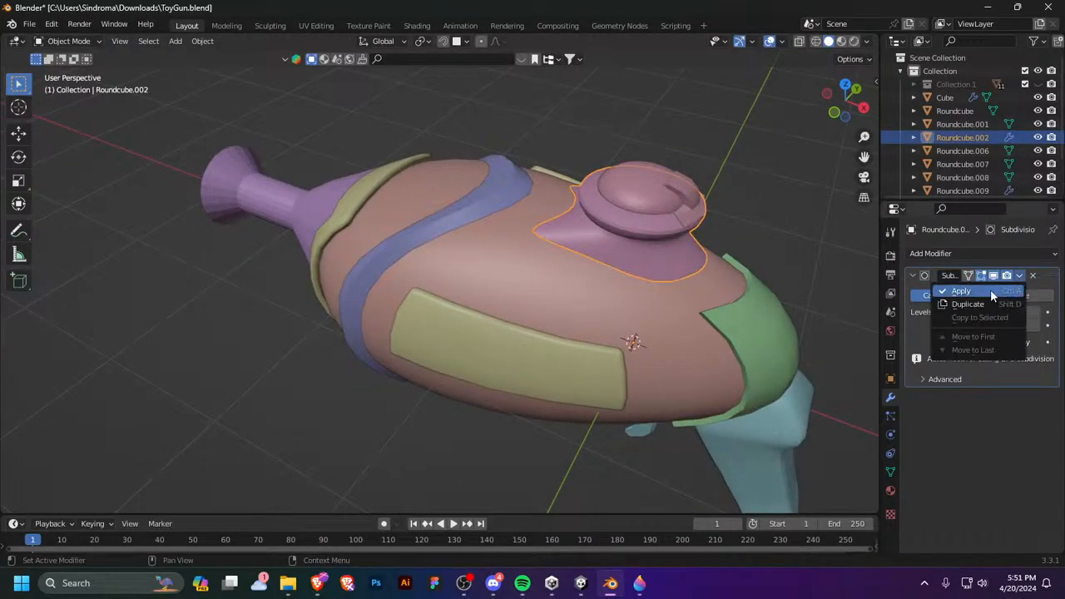
pyautogui.click(990, 290)
pyautogui.press('Tab')
pyautogui.press('Tab')
# Step: Examine the meshes and modifiers of the main body, the side panels and the green rear cap
pyautogui.click(521, 282)
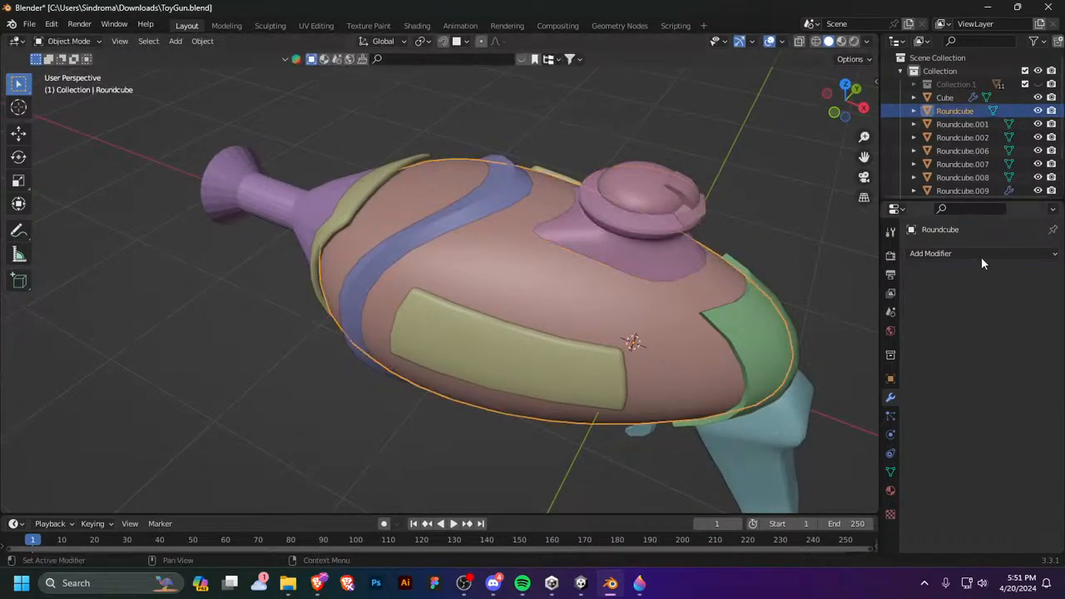
pyautogui.click(981, 253)
pyautogui.press('Tab')
pyautogui.press('Tab')
pyautogui.click(613, 357)
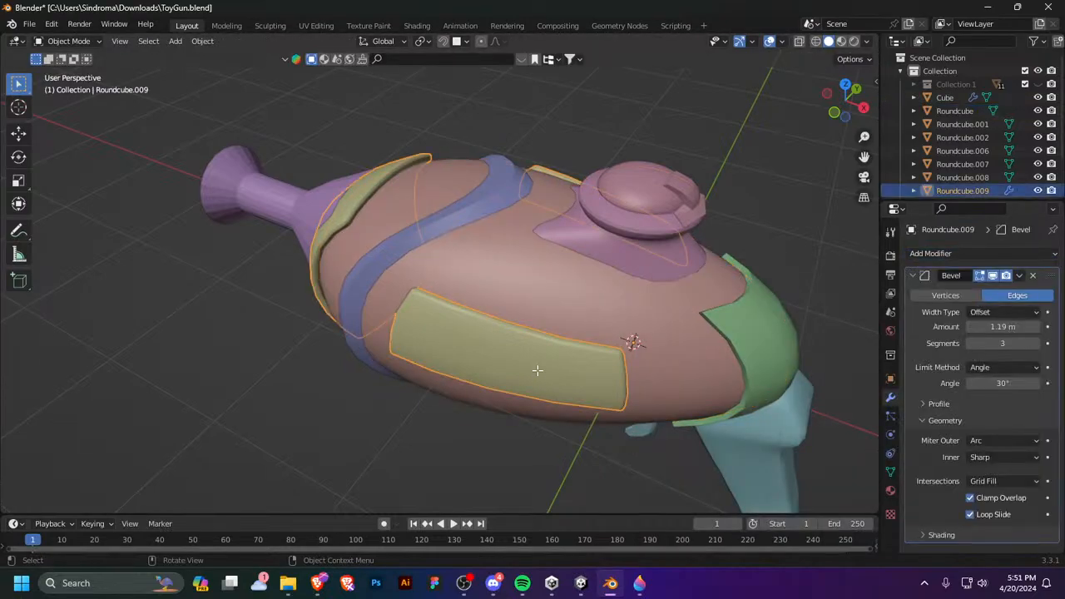
pyautogui.press('Tab')
pyautogui.press('Tab')
pyautogui.click(739, 333)
pyautogui.press('Tab')
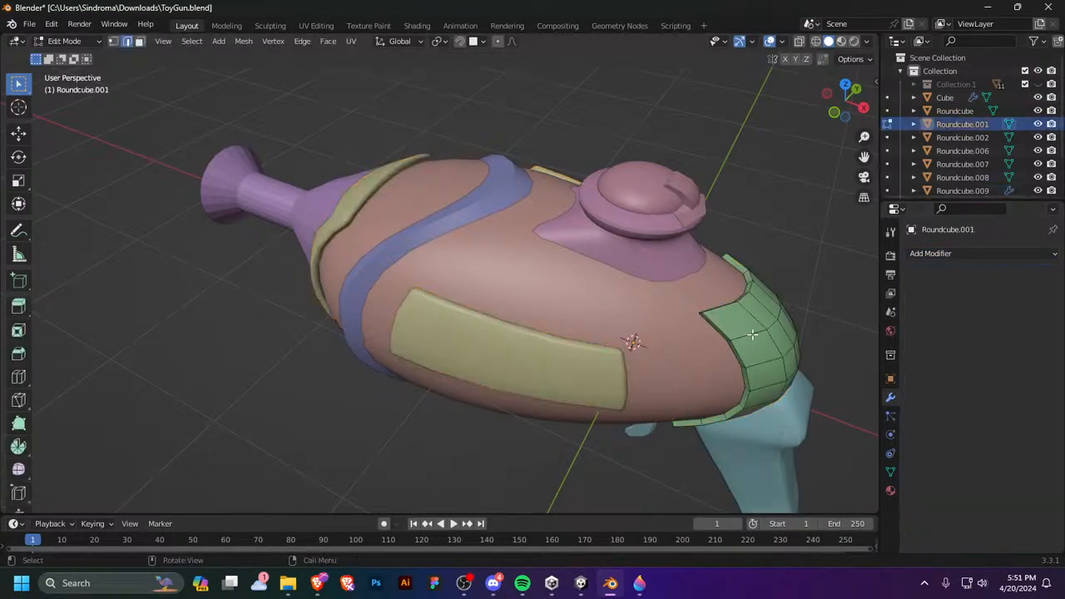
pyautogui.press('Tab')
pyautogui.moveTo(766, 332); pyautogui.dragTo(766, 358, button='middle')
# Step: Apply the Subdivision Surface modifier on the grip and inspect its dense mesh in Edit Mode
pyautogui.click(766, 357)
pyautogui.press('Tab')
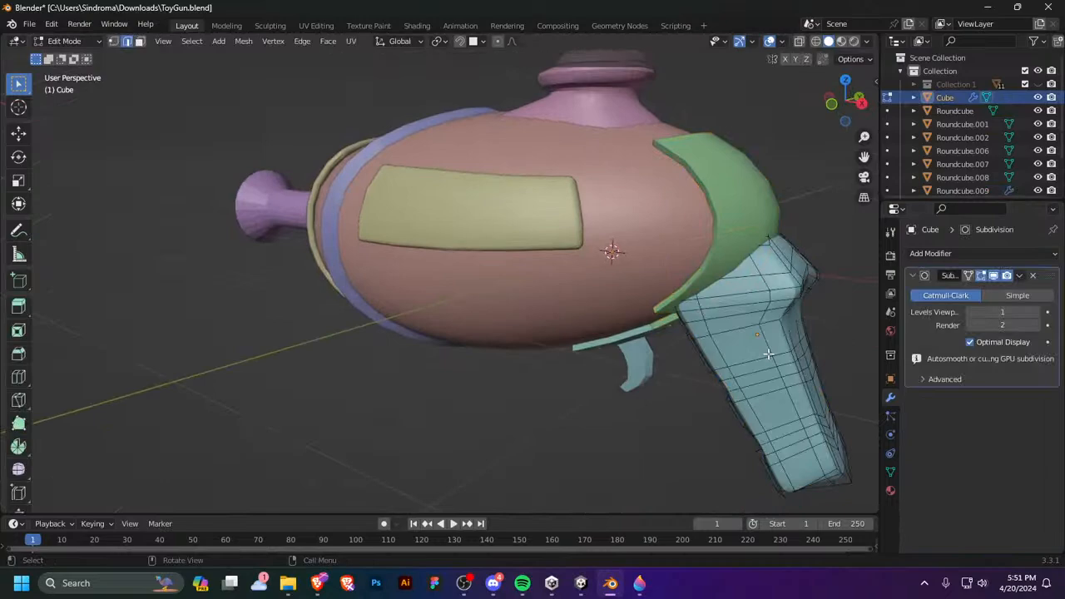
pyautogui.click(1018, 276)
pyautogui.press('Tab')
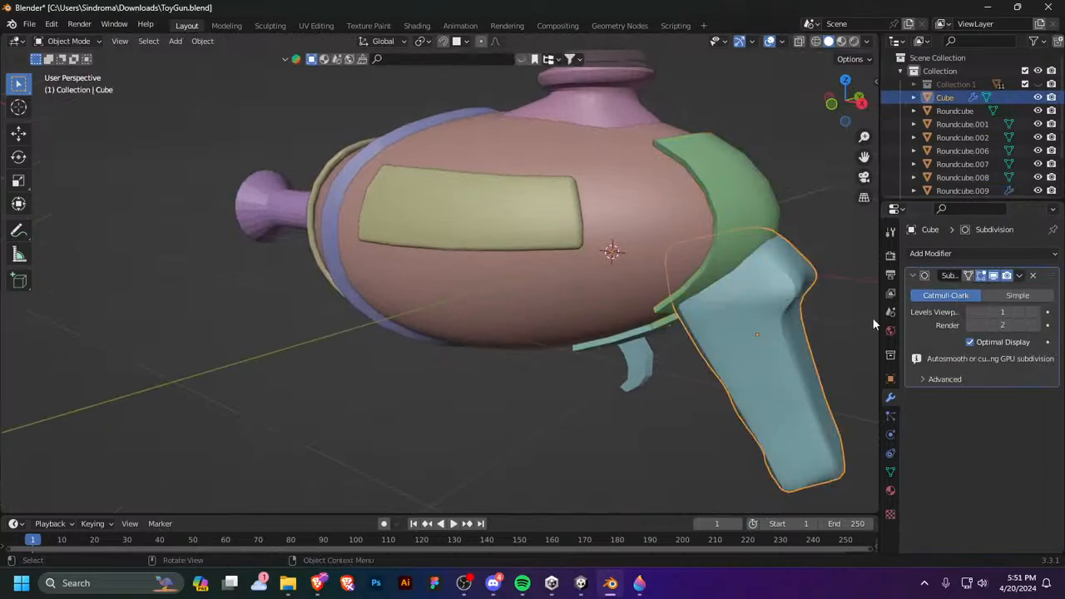
pyautogui.click(1018, 276)
pyautogui.click(956, 291)
pyautogui.press('Tab')
pyautogui.moveTo(798, 324); pyautogui.dragTo(722, 324, button='middle')
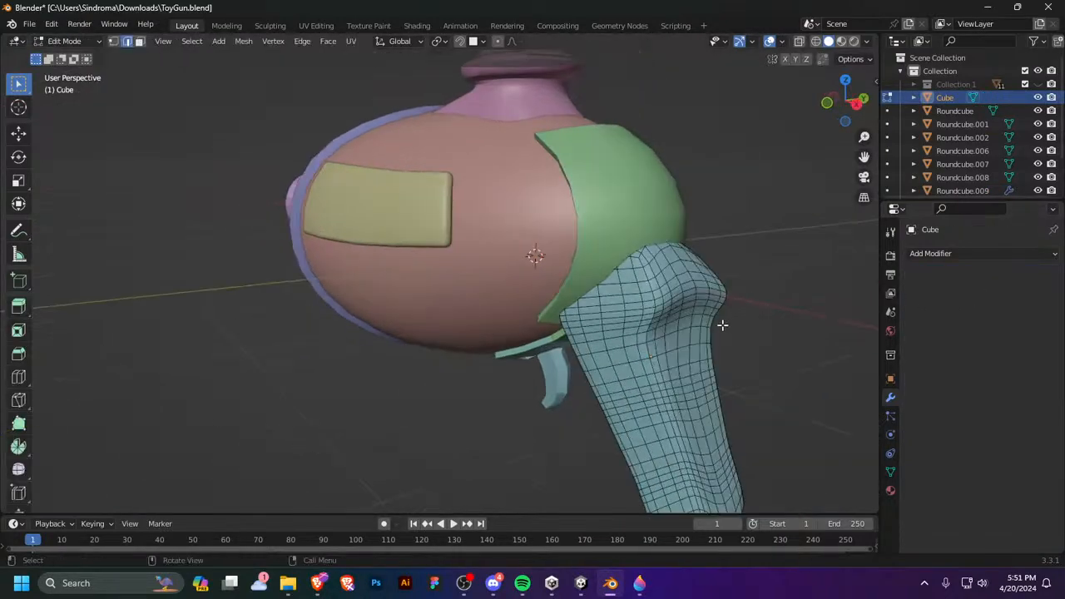
# Step: Bevel the lengthwise edge loop down the side of the grip with a width of 0.0575 m and one segment
pyautogui.keyDown('alt'); pyautogui.click(655, 303); pyautogui.keyUp('alt')
pyautogui.scroll(3, 661, 283)
pyautogui.scroll(-3, 723, 299)
pyautogui.moveTo(653, 346); pyautogui.dragTo(553, 343, button='middle')
pyautogui.press('Tab')
pyautogui.scroll(-3, 691, 366)
pyautogui.press('Tab')
pyautogui.scroll(1, 545, 340)
pyautogui.scroll(4, 541, 339)
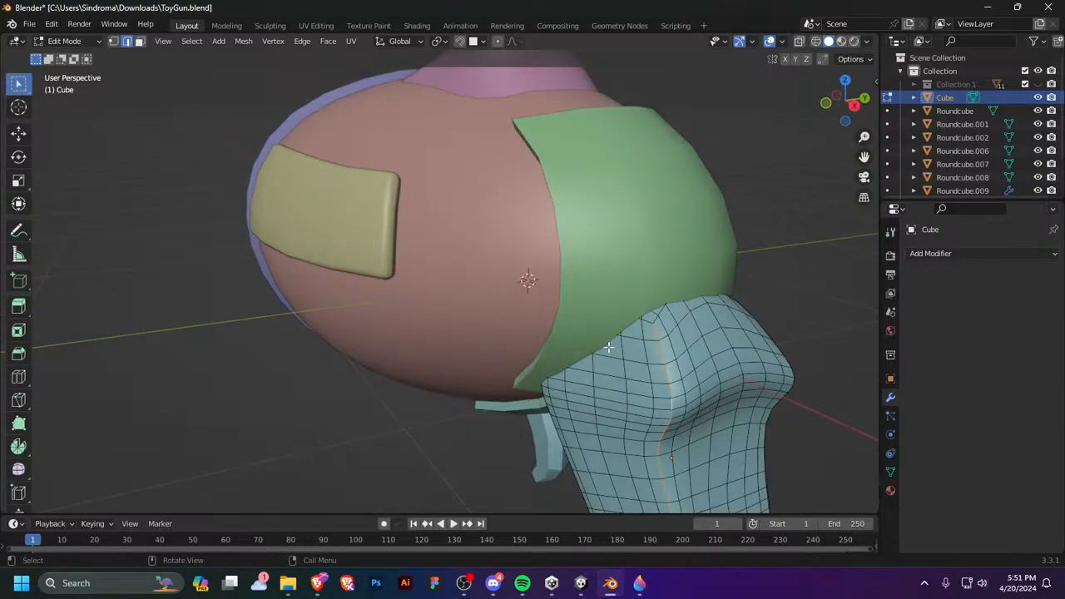
pyautogui.rightClick(658, 364)
pyautogui.click(657, 366)
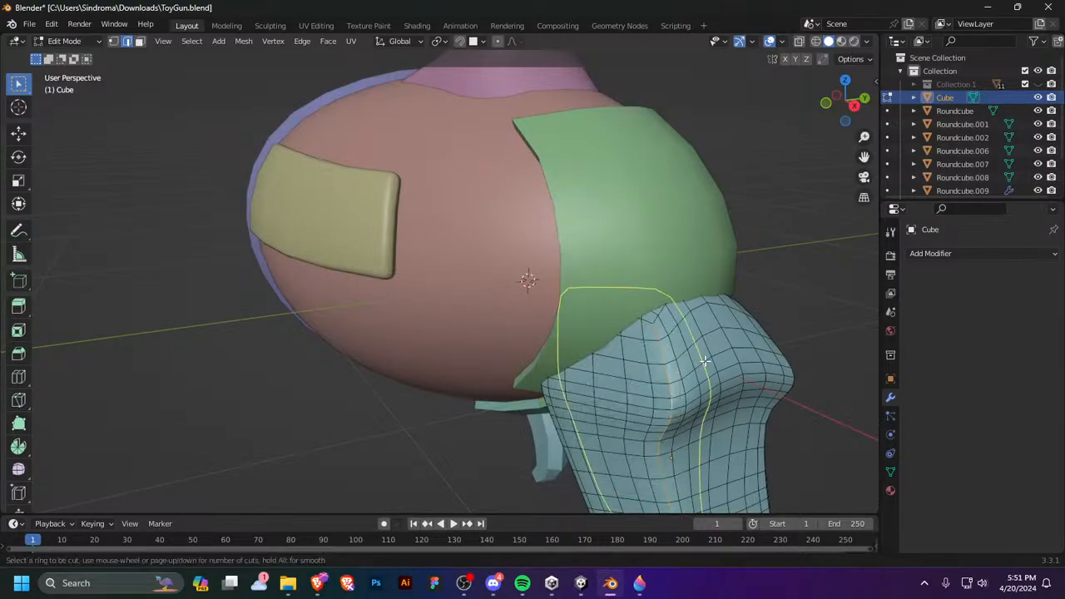
pyautogui.rightClick(659, 345)
pyautogui.hotkey('ctrl', 'b')
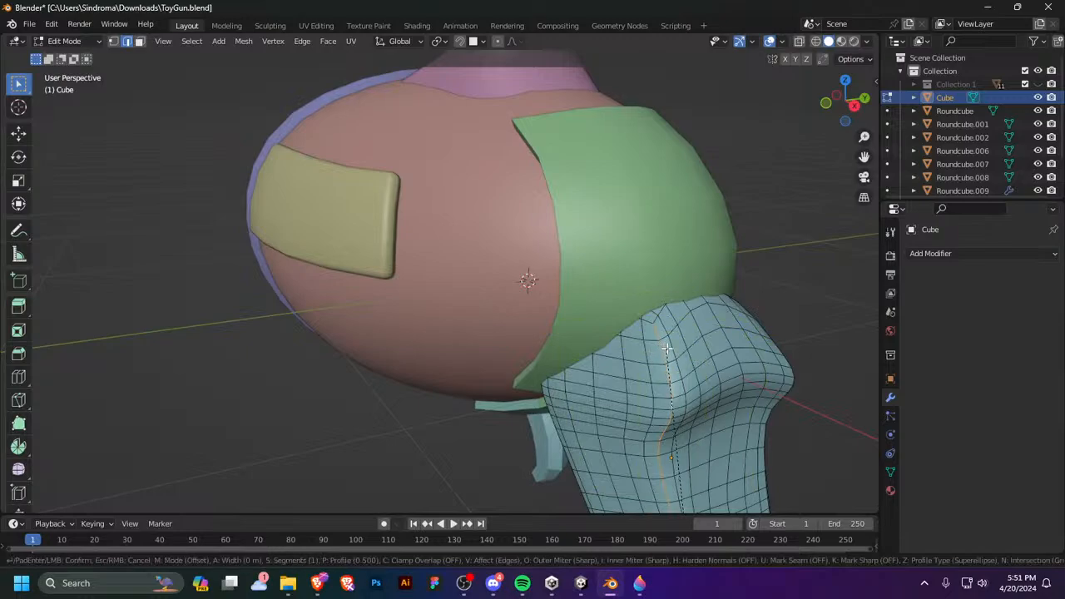
pyautogui.click(795, 370)
pyautogui.moveTo(659, 355); pyautogui.dragTo(655, 356, button='middle')
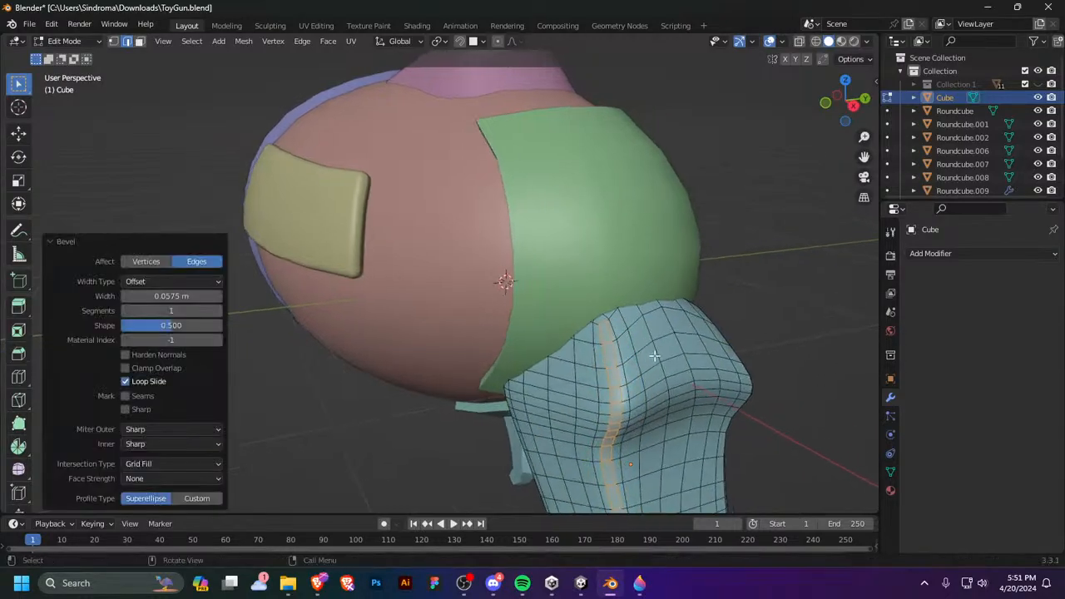
pyautogui.scroll(3, 609, 350)
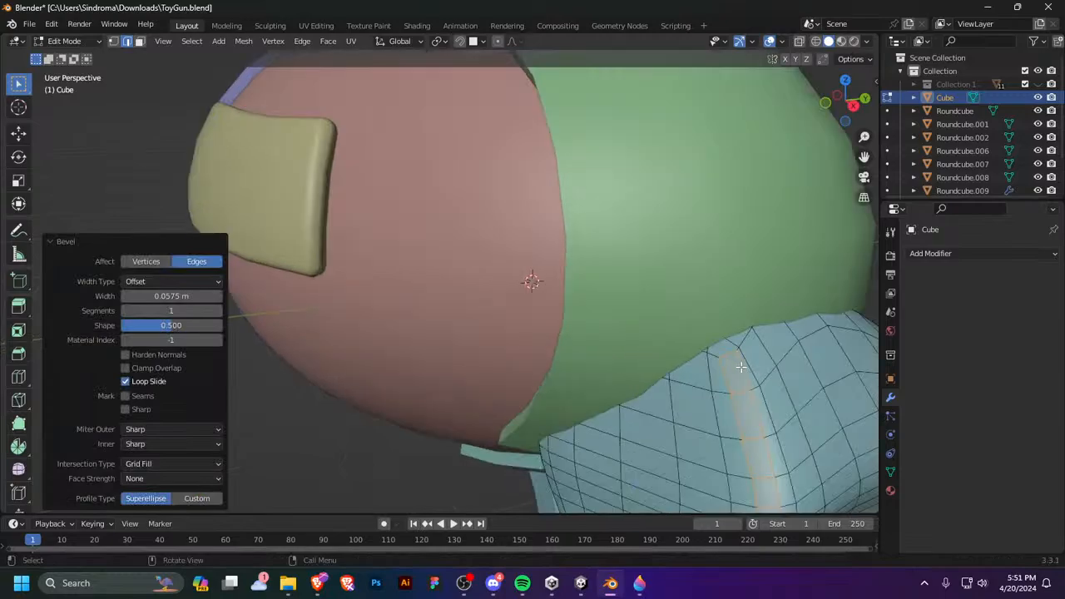
pyautogui.scroll(-4, 741, 366)
pyautogui.moveTo(740, 366); pyautogui.dragTo(739, 338, button='middle')
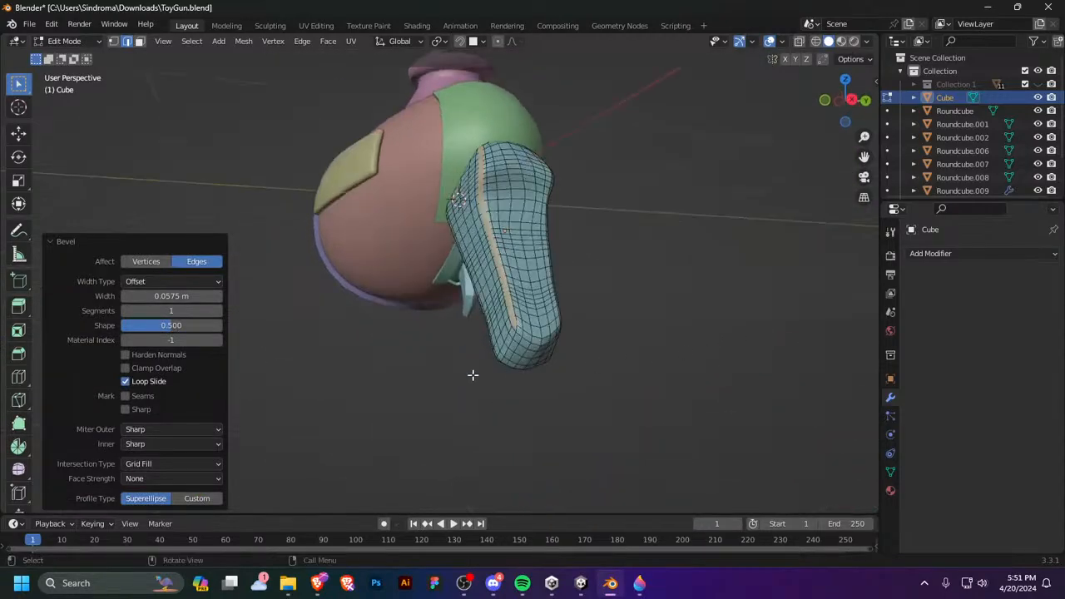
# Step: Inspect the bevelled strip along the grip up close, comparing its mesh and its shaded surface
pyautogui.scroll(2, 473, 375)
pyautogui.scroll(2, 557, 392)
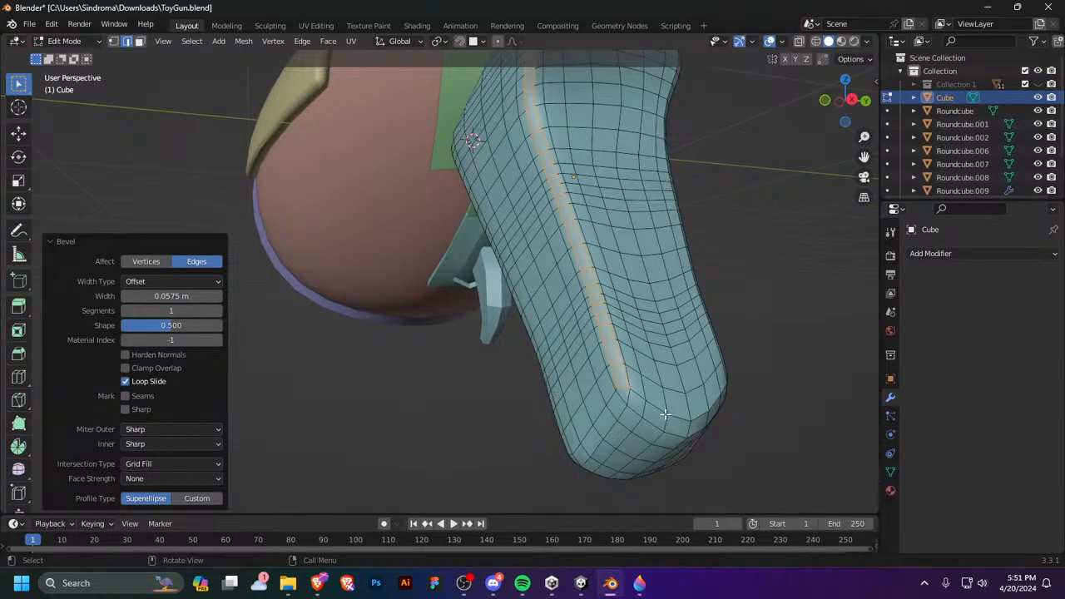
pyautogui.scroll(-4, 664, 414)
pyautogui.press('Tab')
pyautogui.moveTo(590, 416); pyautogui.dragTo(563, 438, button='middle')
pyautogui.press('Tab')
pyautogui.press('Tab')
pyautogui.press('Tab')
pyautogui.scroll(-2, 731, 379)
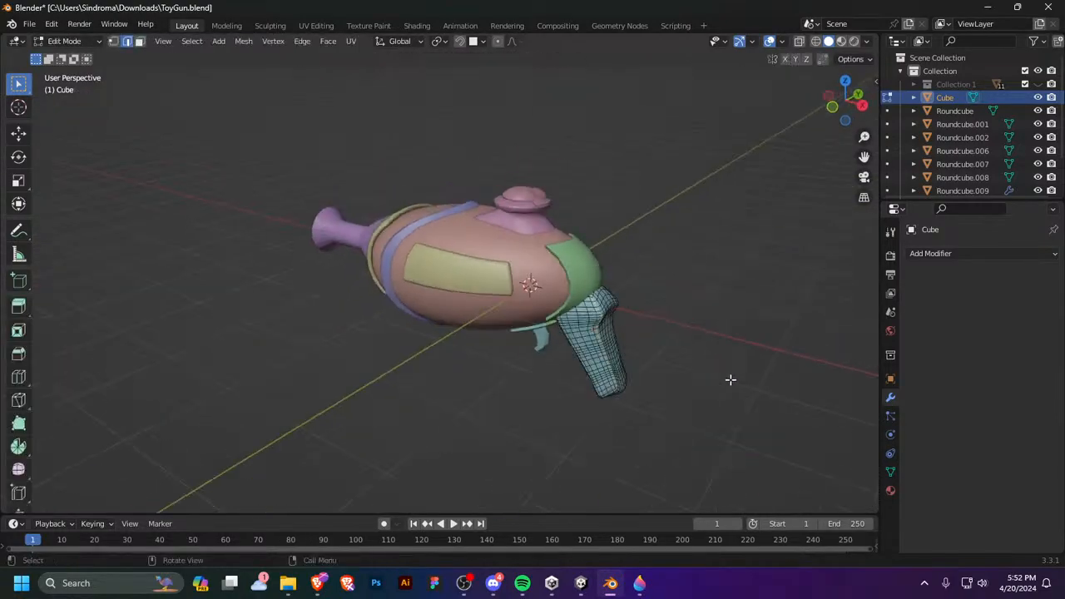
# Step: Add a Subdivision Surface modifier to the trigger, Roundcube.007
pyautogui.press('Tab')
pyautogui.moveTo(569, 355); pyautogui.dragTo(573, 323, button='middle')
pyautogui.scroll(1, 573, 324)
pyautogui.click(572, 325)
pyautogui.moveTo(611, 366); pyautogui.dragTo(571, 307, button='middle')
pyautogui.press('Tab')
pyautogui.scroll(3, 532, 256)
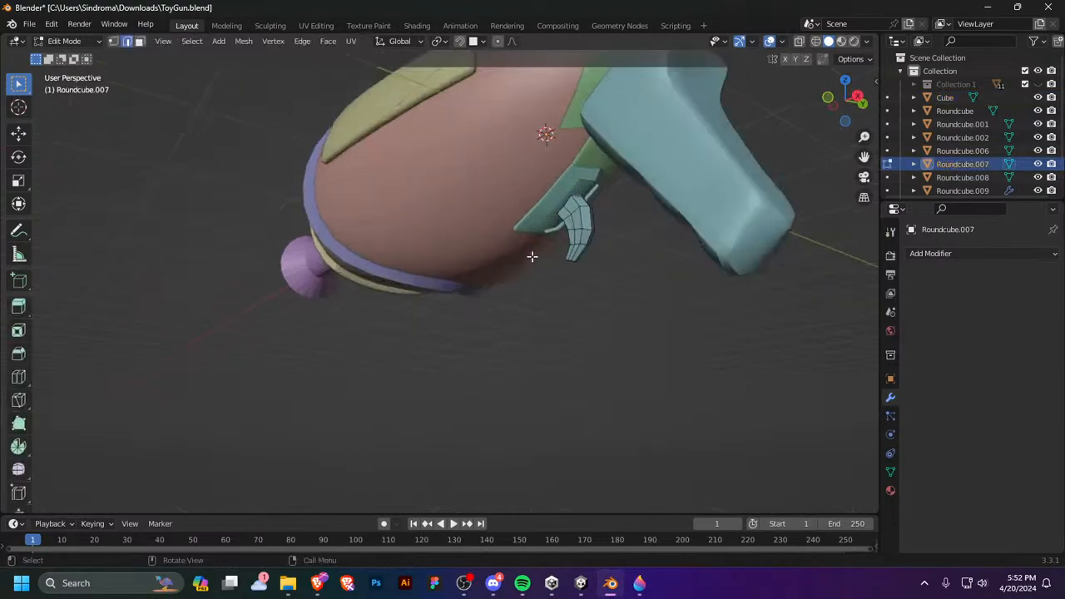
pyautogui.click(930, 253)
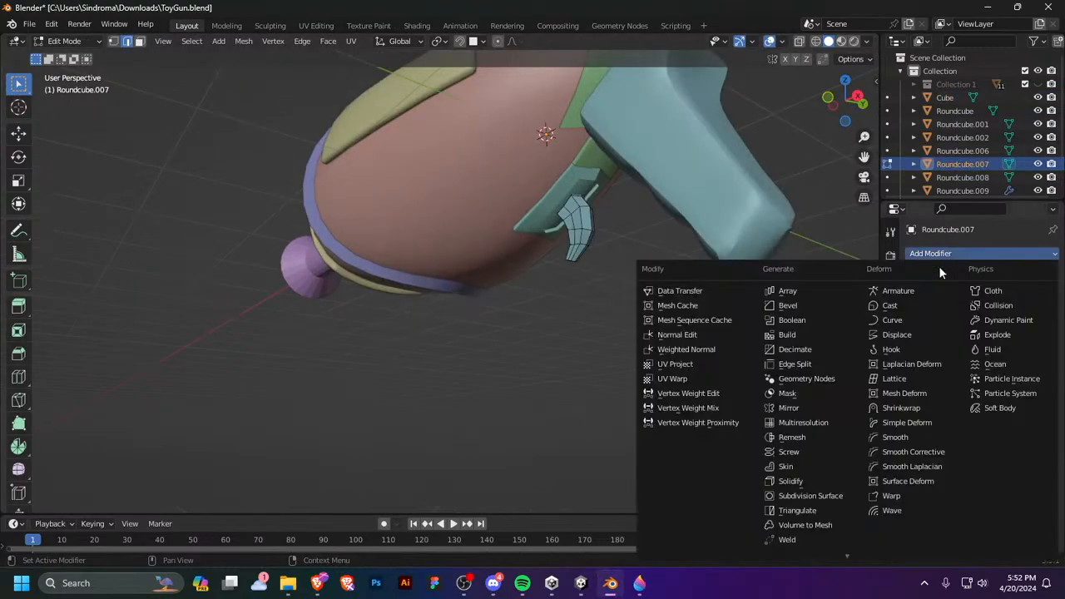
pyautogui.click(820, 497)
# Step: Examine the trigger's smoothed shape against its edge cage in Object Mode and Edit Mode
pyautogui.press('Tab')
pyautogui.moveTo(805, 478); pyautogui.dragTo(699, 352, button='middle')
pyautogui.scroll(3, 719, 338)
pyautogui.press('Tab')
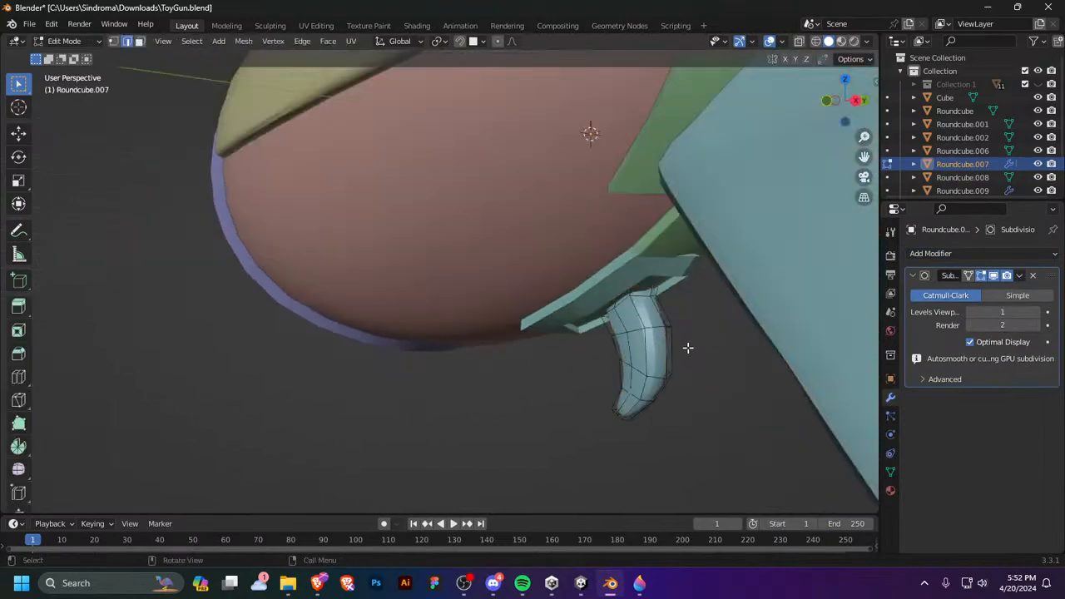
pyautogui.press('Tab')
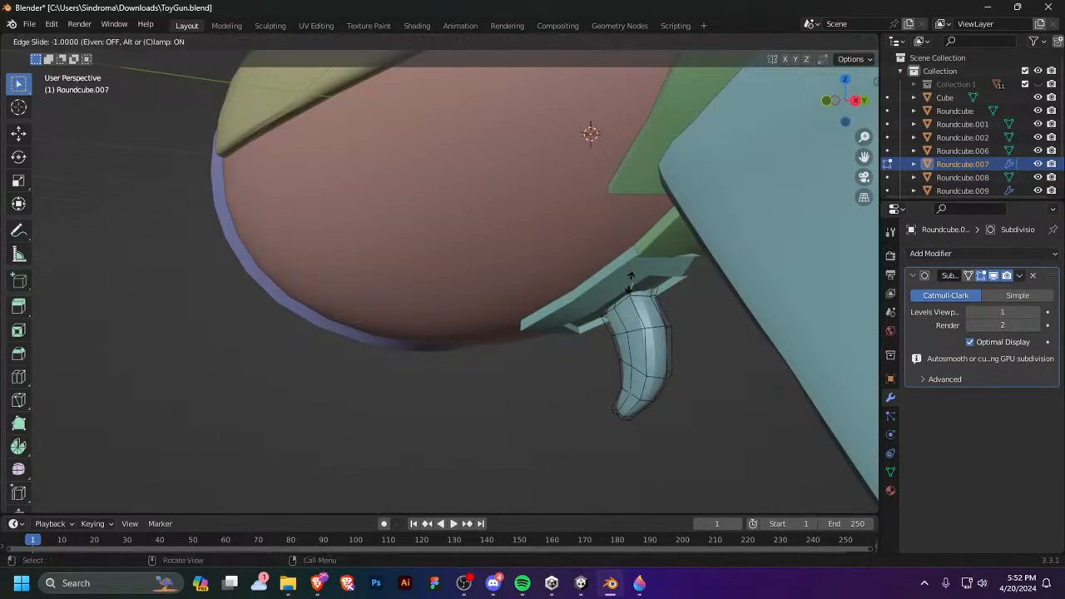
pyautogui.moveTo(680, 329); pyautogui.dragTo(725, 313, button='middle')
pyautogui.press('Tab')
pyautogui.moveTo(857, 310); pyautogui.dragTo(819, 291, button='middle')
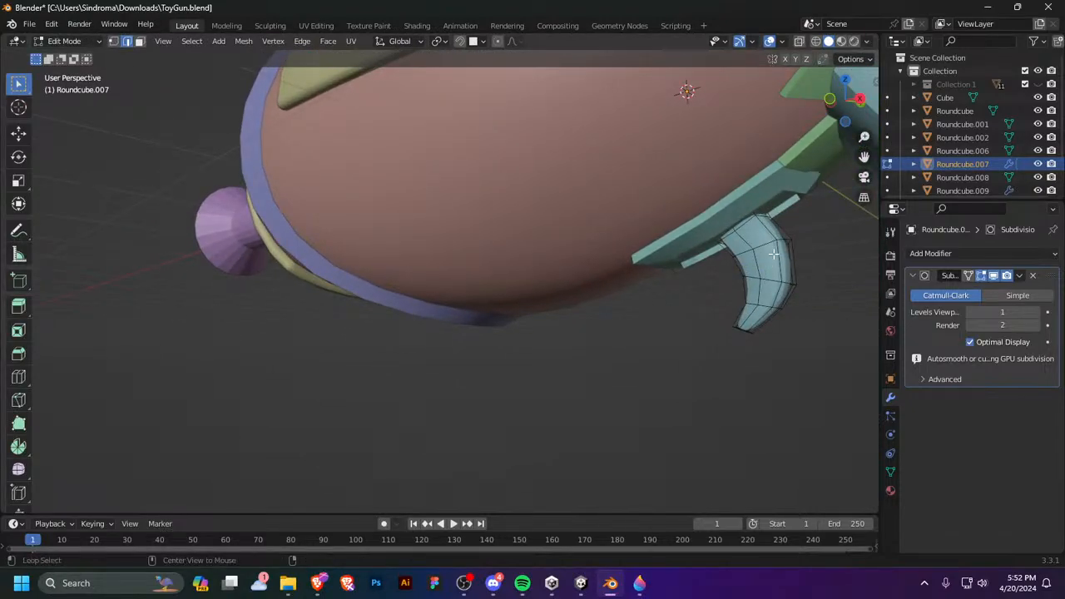
# Step: Bevel the lengthwise edge loop along the trigger with a width of 0.0126 m and one segment
pyautogui.moveTo(773, 254); pyautogui.dragTo(162, 285, button='middle')
pyautogui.keyDown('alt'); pyautogui.click(78, 255); pyautogui.keyUp('alt')
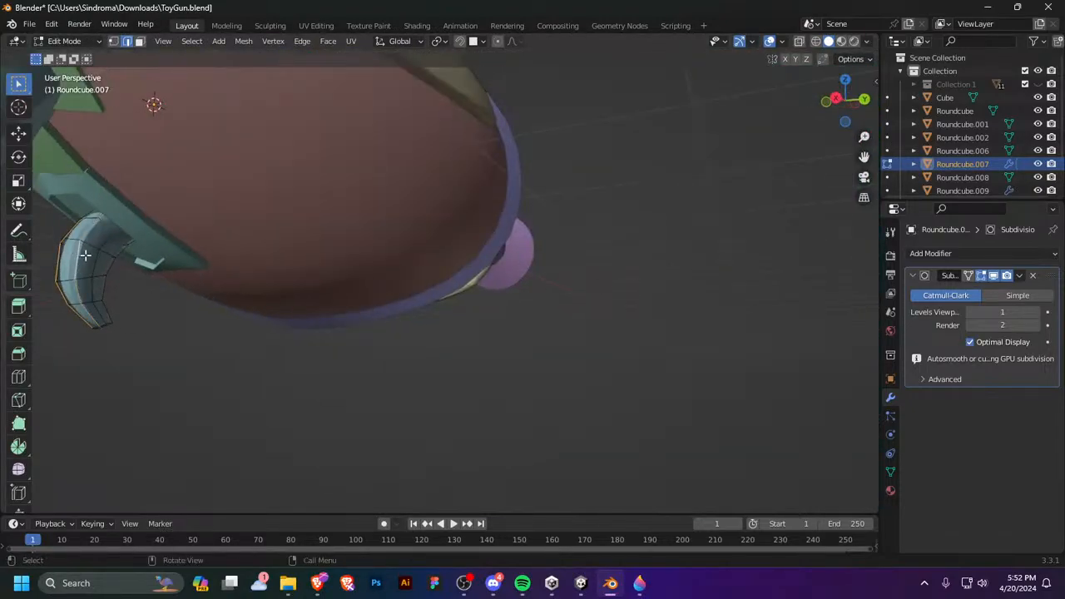
pyautogui.hotkey('ctrl', 'b')
pyautogui.click(95, 254)
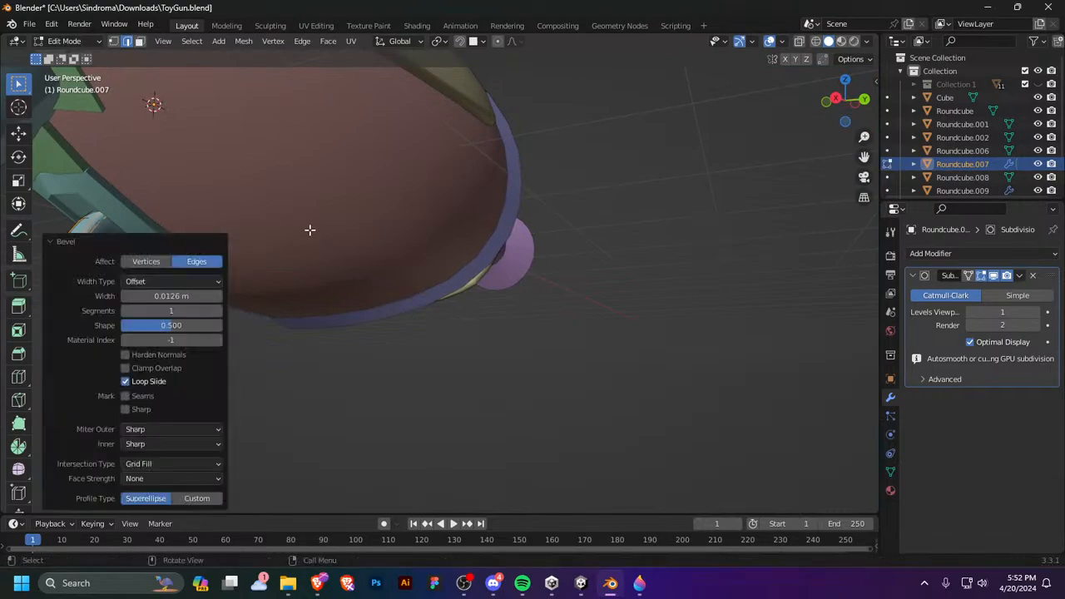
# Step: Try to cut a new edge across the trigger's tip with the Knife tool
pyautogui.moveTo(308, 230); pyautogui.dragTo(468, 232, button='middle')
pyautogui.moveTo(728, 231); pyautogui.dragTo(597, 388, button='middle')
pyautogui.scroll(4, 590, 404)
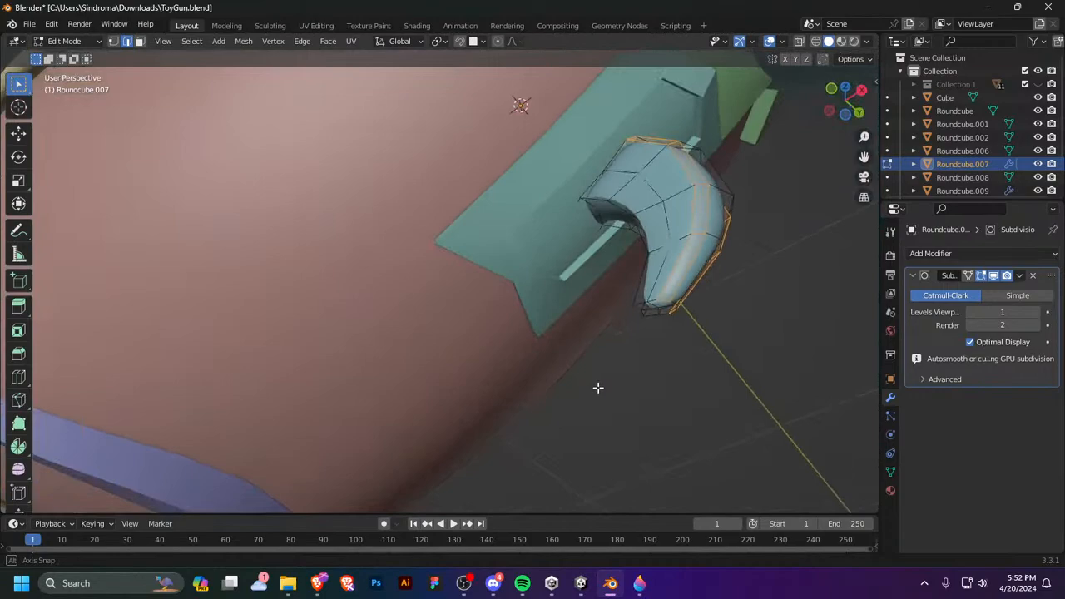
pyautogui.moveTo(680, 329); pyautogui.dragTo(677, 316, button='middle')
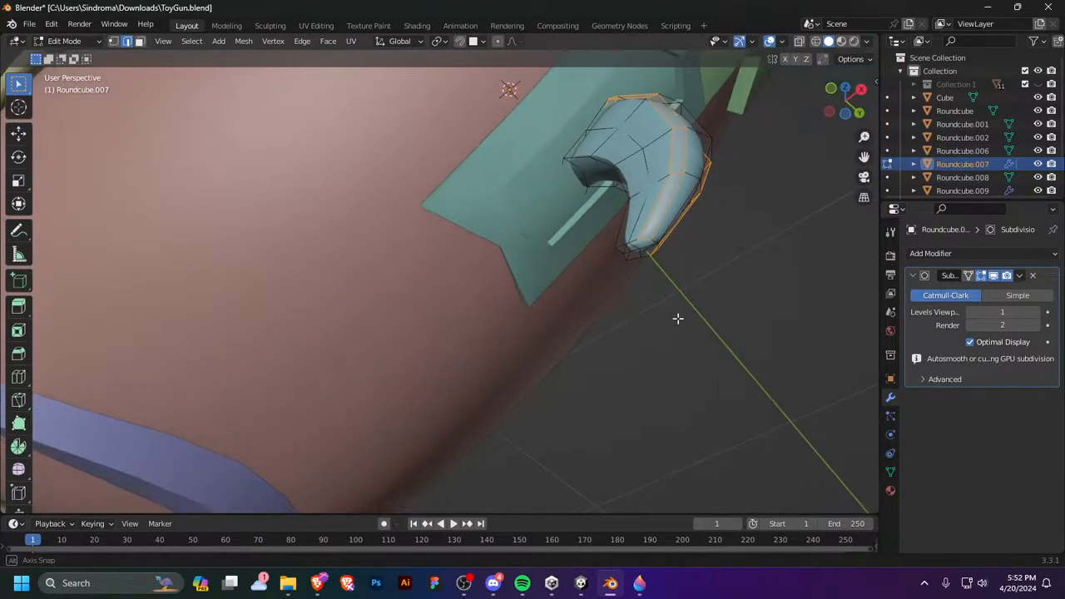
pyautogui.scroll(2, 677, 317)
pyautogui.moveTo(694, 269); pyautogui.dragTo(715, 285, button='middle')
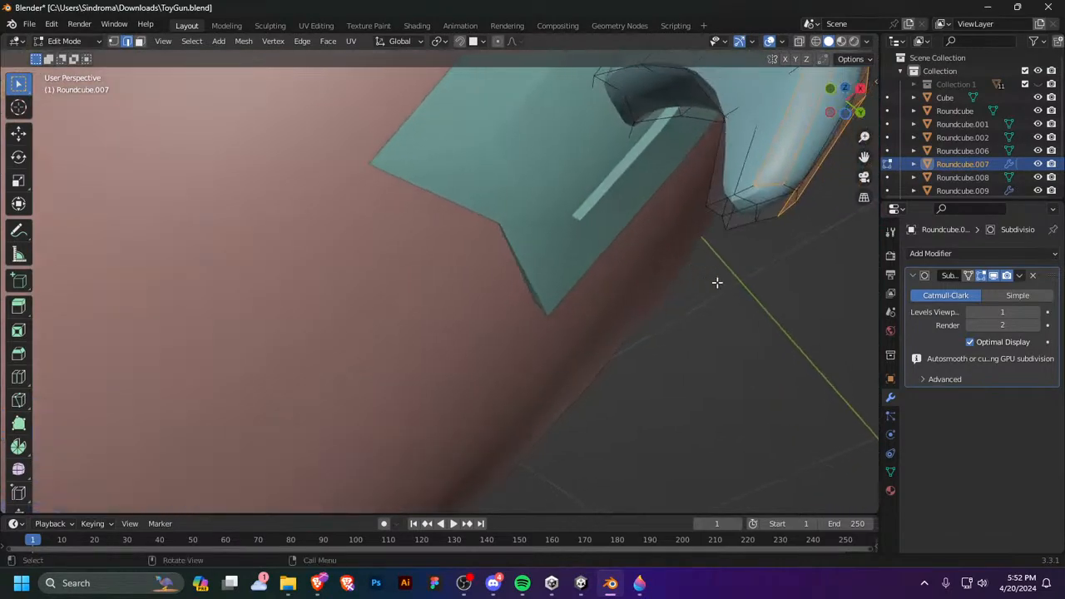
pyautogui.press('k')
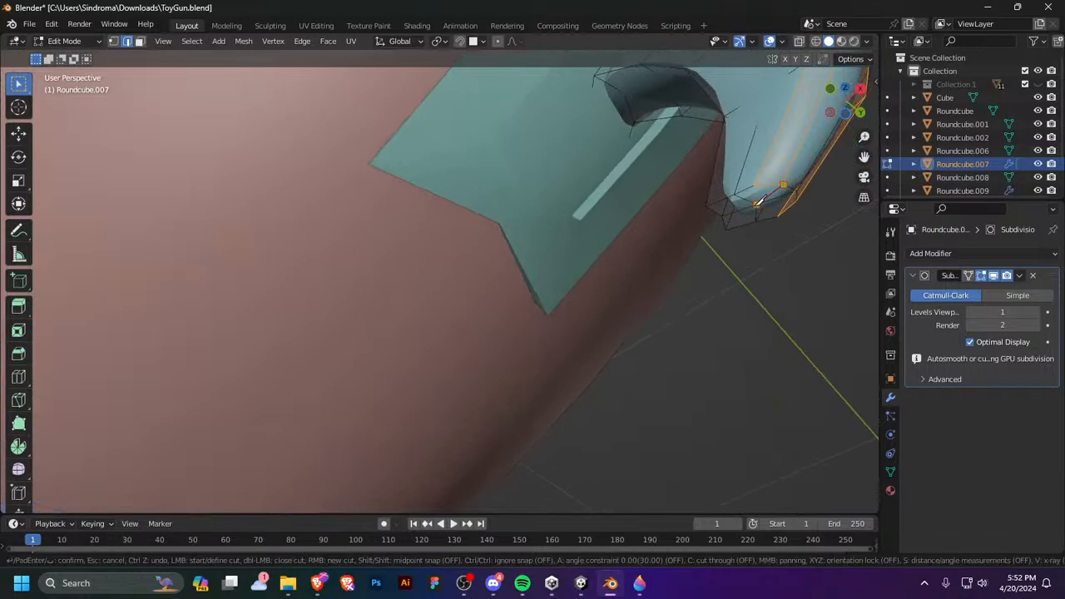
pyautogui.click(758, 203)
pyautogui.moveTo(758, 202); pyautogui.dragTo(616, 316, button='middle')
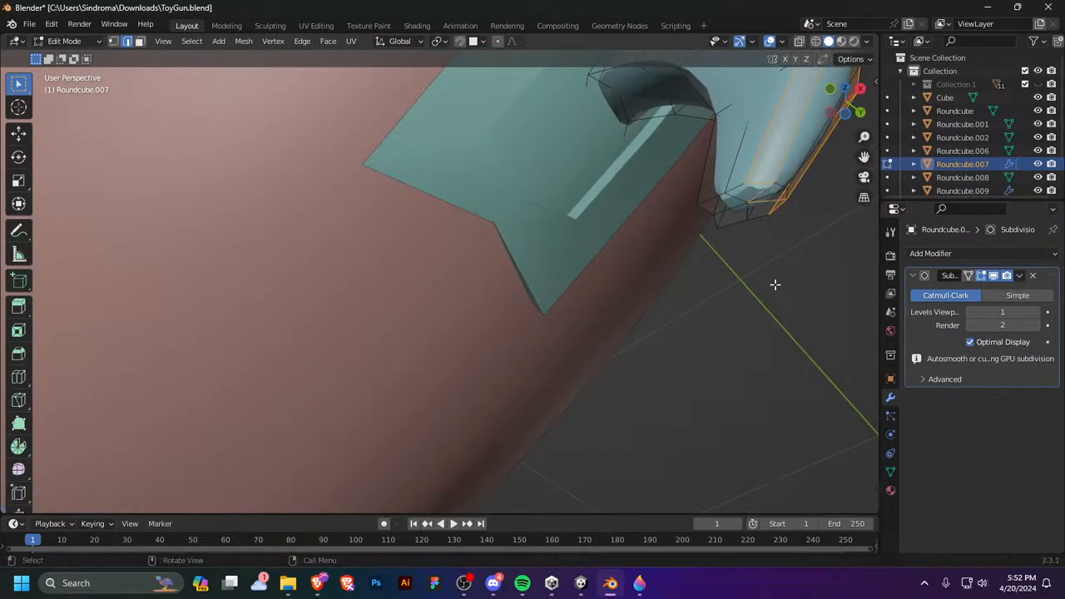
pyautogui.press('Return')
# Step: Check the knife-cut tip of the trigger and undo the extra cuts there
pyautogui.press('Tab')
pyautogui.press('Tab')
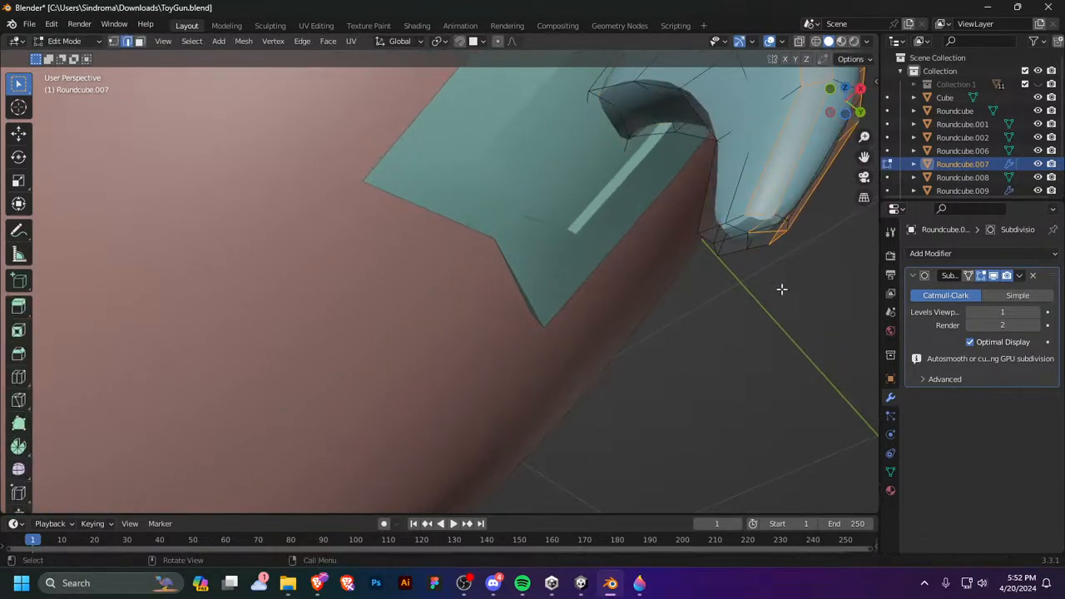
pyautogui.hotkey('alt', 'a')
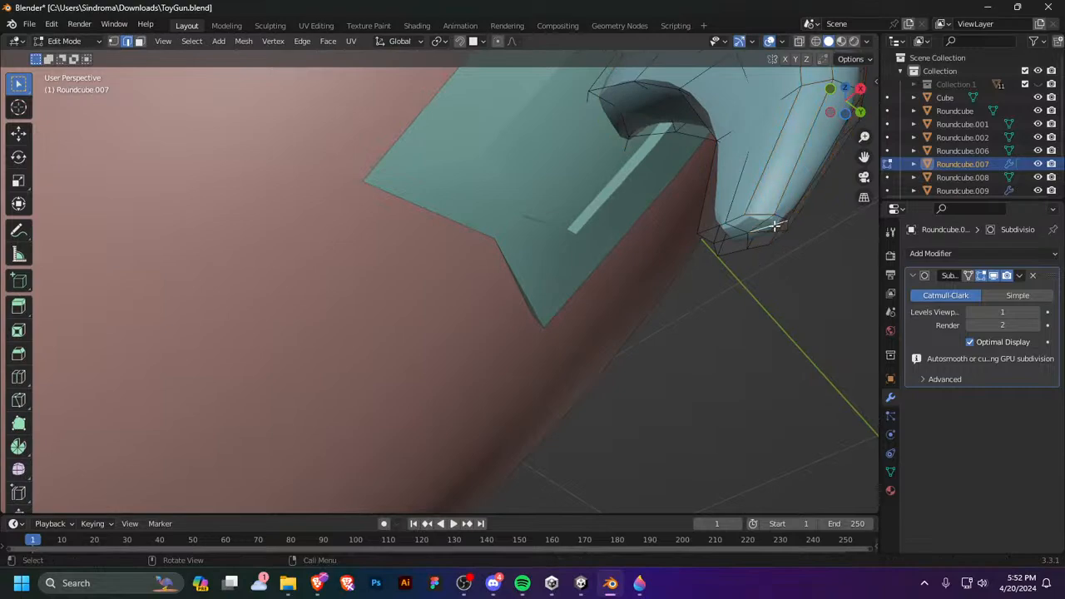
pyautogui.moveTo(776, 223); pyautogui.dragTo(738, 241, button='middle')
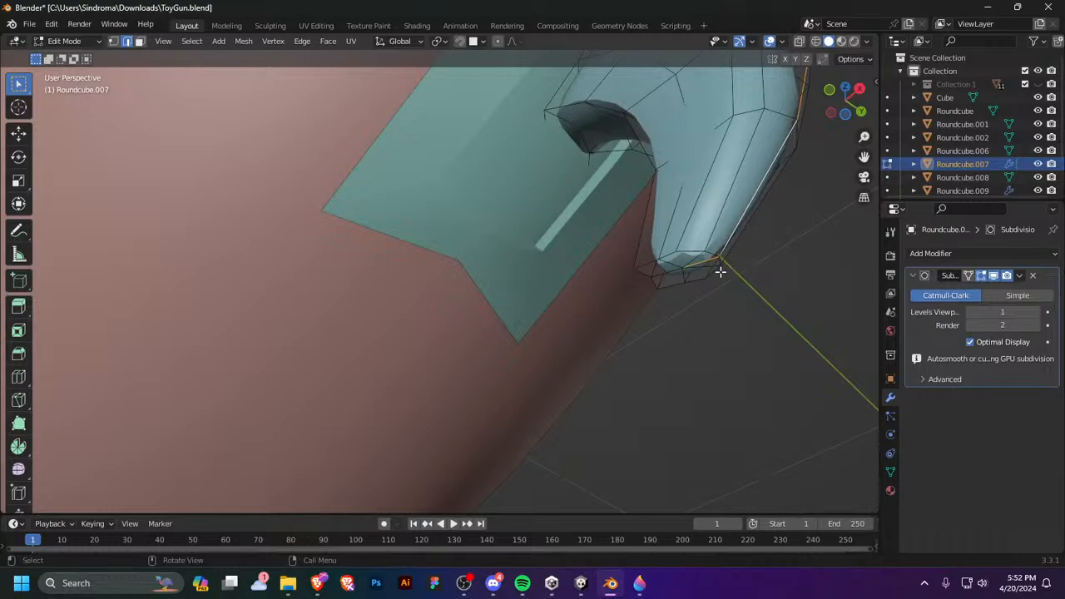
pyautogui.press('Tab')
pyautogui.press('Tab')
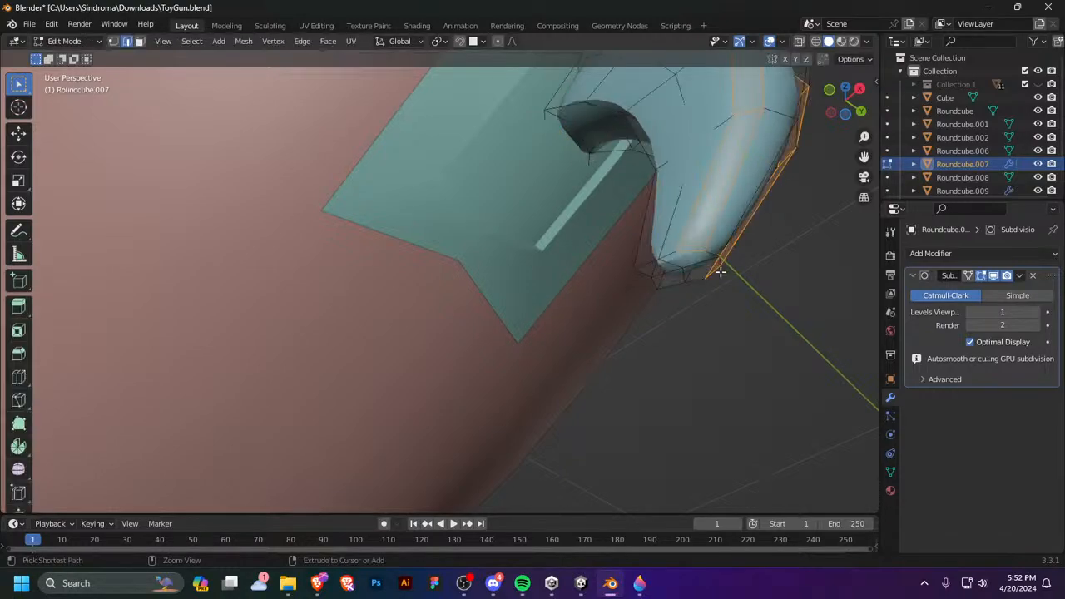
pyautogui.press('Tab')
pyautogui.press('Tab')
# Step: Apply the Subdivision Surface modifier on the trigger in Object Mode
pyautogui.moveTo(722, 272); pyautogui.dragTo(803, 348, button='middle')
pyautogui.press('Tab')
pyautogui.scroll(-5, 749, 263)
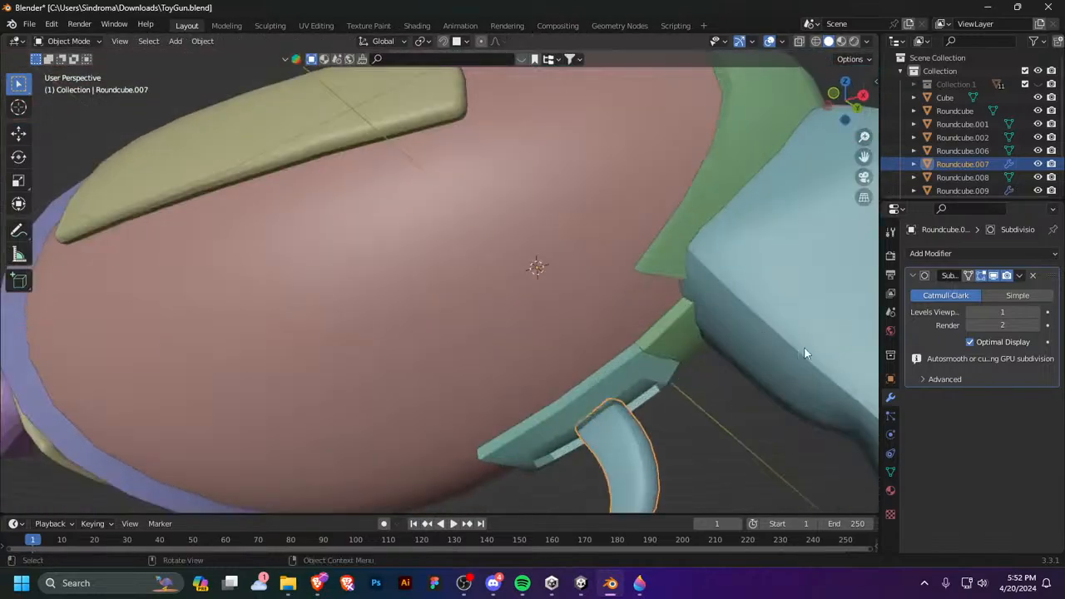
pyautogui.click(1018, 275)
pyautogui.click(949, 292)
# Step: Examine the trigger mount, the green rear trim, the blue ring and the yellow panels for mesh detail and modifiers
pyautogui.scroll(-6, 585, 433)
pyautogui.moveTo(586, 434); pyautogui.dragTo(571, 381, button='middle')
pyautogui.click(556, 321)
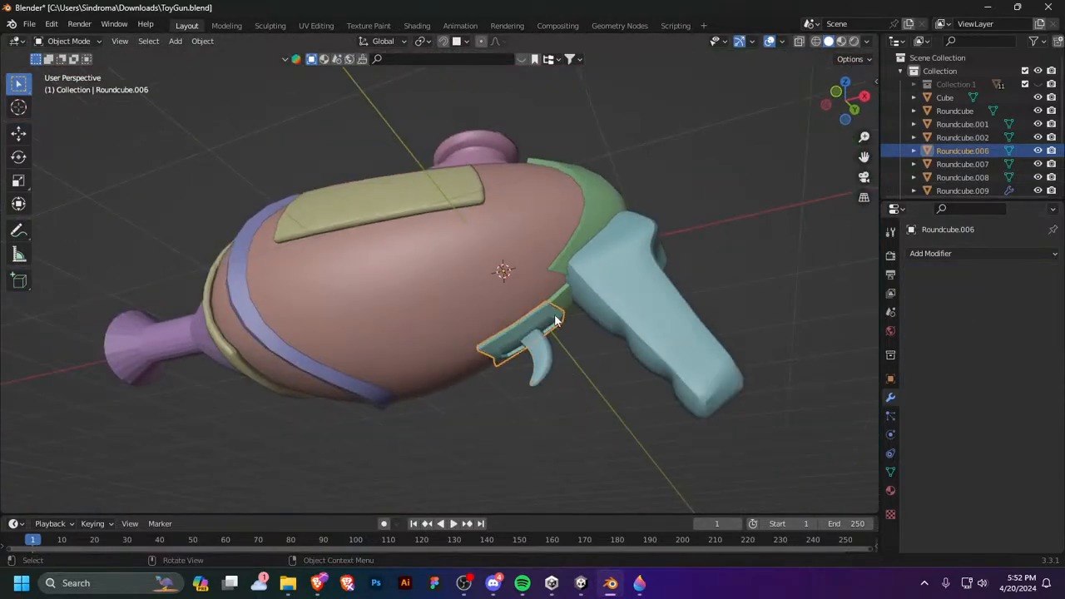
pyautogui.click(566, 300)
pyautogui.moveTo(570, 319)
pyautogui.mouseDown(button='middle')
pyautogui.moveTo(560, 349)
pyautogui.moveTo(565, 335)
pyautogui.moveTo(540, 344)
pyautogui.moveTo(569, 313)
pyautogui.mouseUp(button='middle')
pyautogui.press('Tab')
pyautogui.press('Tab')
pyautogui.click(565, 335)
pyautogui.moveTo(545, 239); pyautogui.dragTo(602, 266, button='middle')
pyautogui.click(387, 369)
pyautogui.moveTo(404, 366)
pyautogui.mouseDown(button='middle')
pyautogui.moveTo(778, 307)
pyautogui.moveTo(403, 375)
pyautogui.mouseUp(button='middle')
pyautogui.click(260, 319)
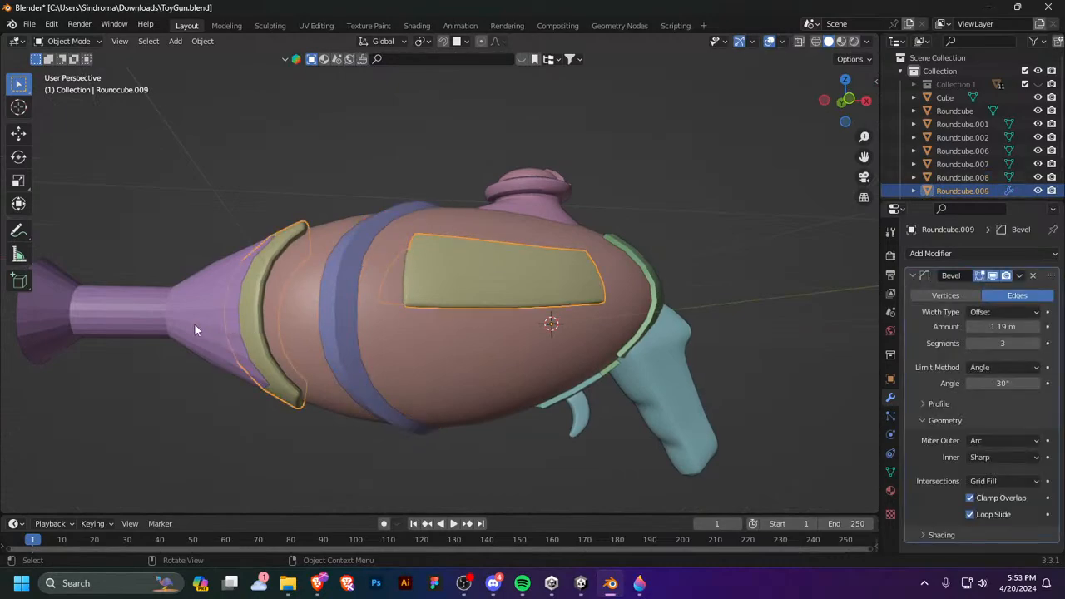
# Step: Check the purple nozzle's mesh in Edit Mode and save the file
pyautogui.click(194, 323)
pyautogui.moveTo(193, 322); pyautogui.dragTo(557, 367, button='middle')
pyautogui.press('Tab')
pyautogui.scroll(-6, 307, 424)
pyautogui.press('Tab')
pyautogui.hotkey('ctrl', 's')
# Step: Scale the grip uniformly by 1.648 and rotate it -13.3° in the current perspective view
pyautogui.click(489, 309)
pyautogui.press('s')
pyautogui.click(630, 362)
pyautogui.press('r')
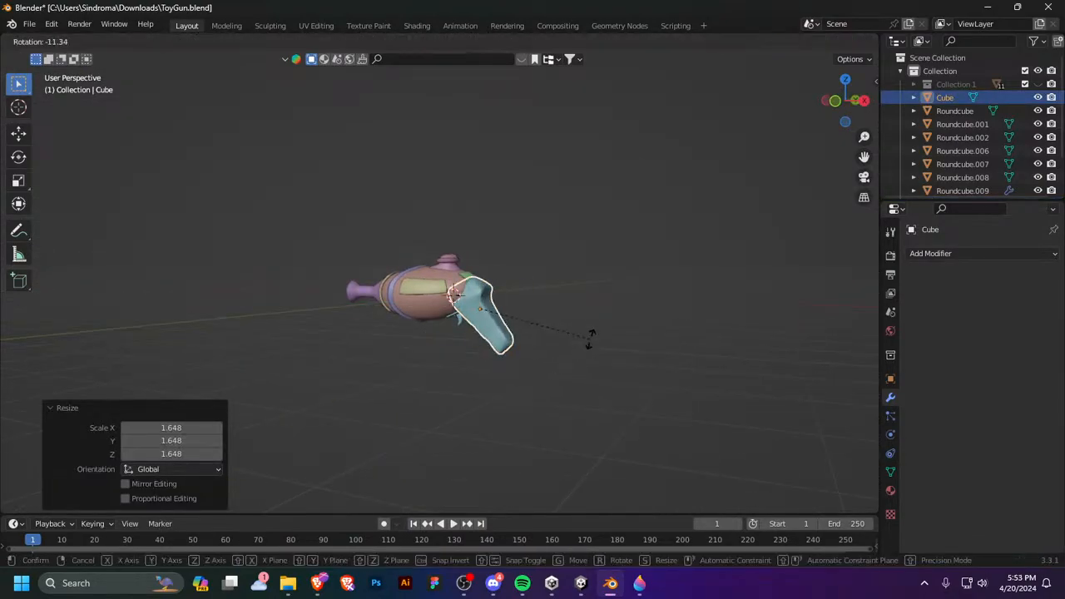
pyautogui.click(589, 335)
# Step: Try scaling the grip by 0.753 in front view and moving it about 0.28 m along X
pyautogui.press('KP_1')
pyautogui.scroll(3, 589, 335)
pyautogui.press('s')
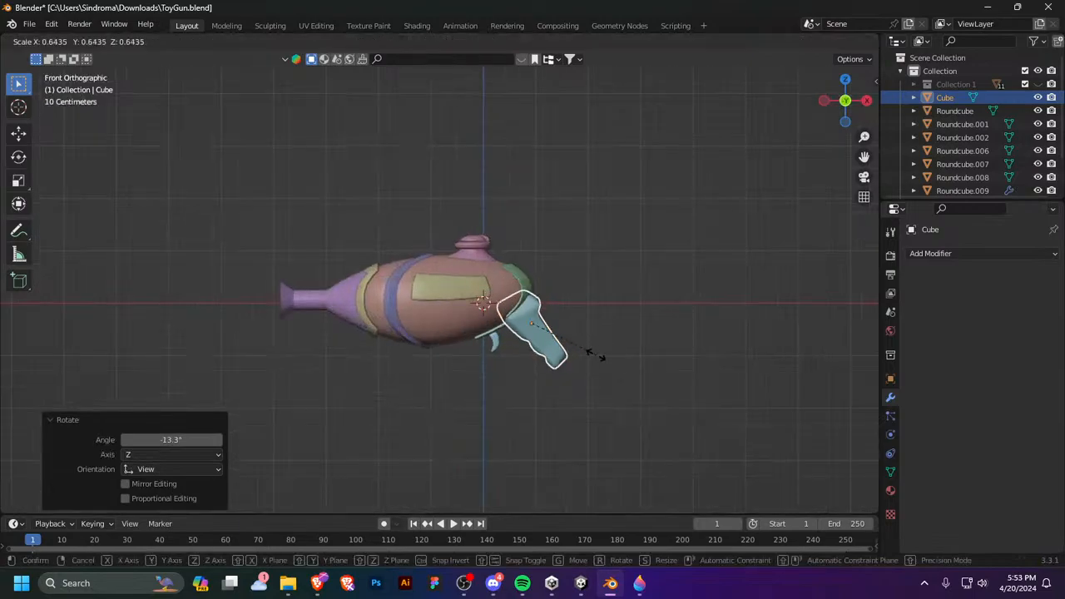
pyautogui.click(601, 359)
pyautogui.press('g')
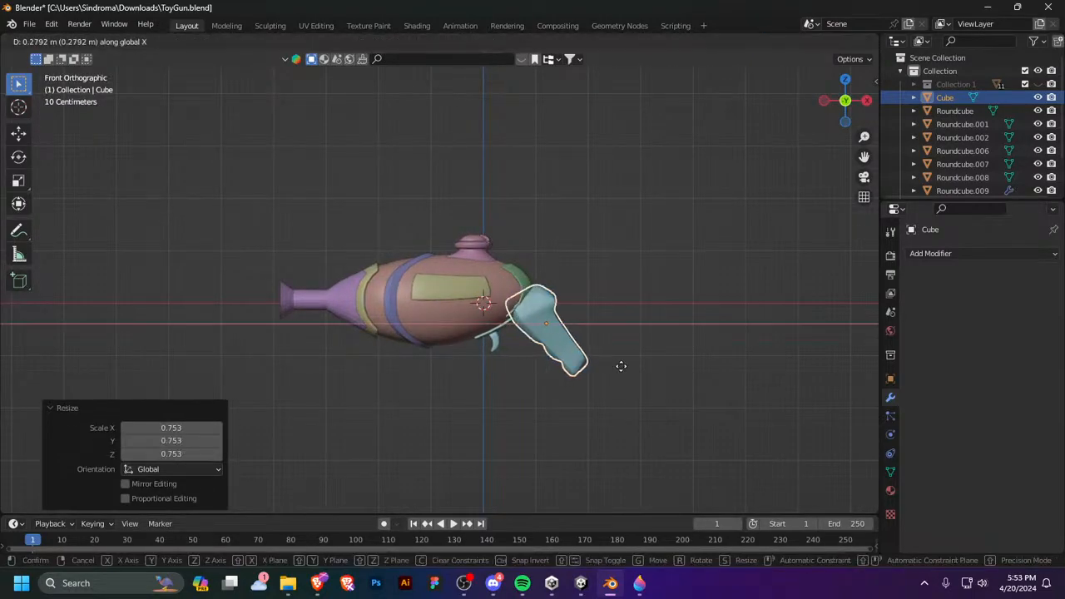
pyautogui.click(620, 366)
# Step: Try scaling the grip by 1.471 and rotating it 8.39° in front view
pyautogui.press('s')
pyautogui.click(692, 372)
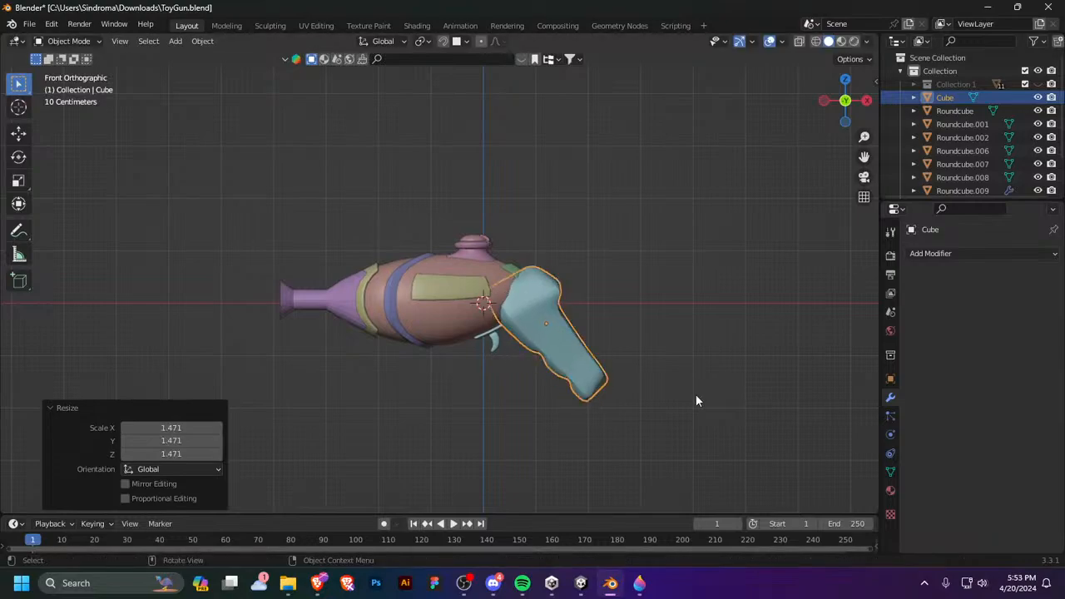
pyautogui.press('r')
pyautogui.click(637, 377)
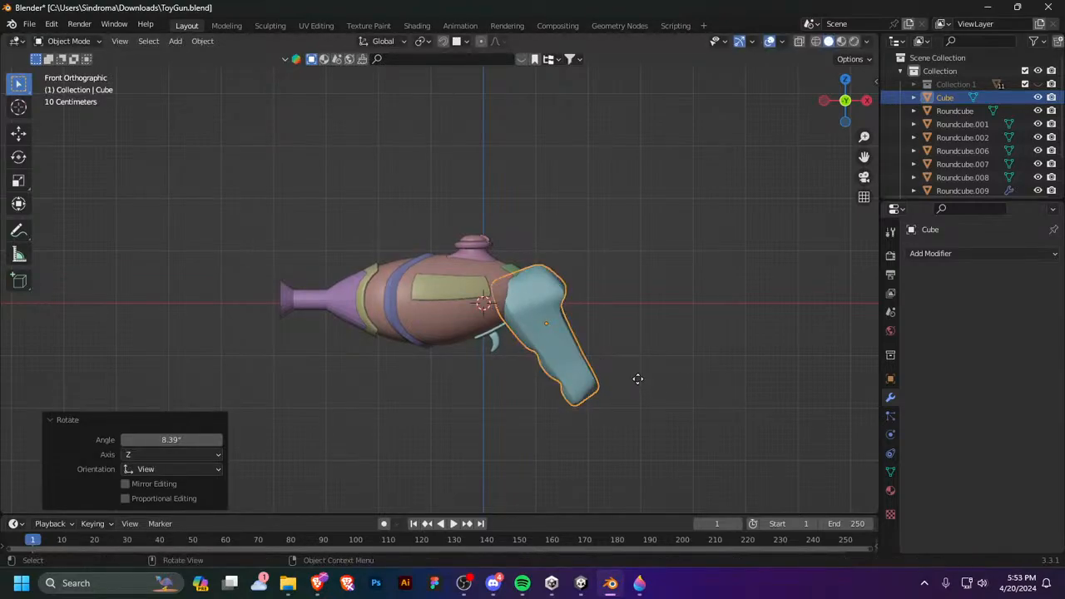
# Step: Try scaling the grip by 0.649 and repositioning it against the underside of the body's rear end
pyautogui.press('g')
pyautogui.click(629, 397)
pyautogui.press('s')
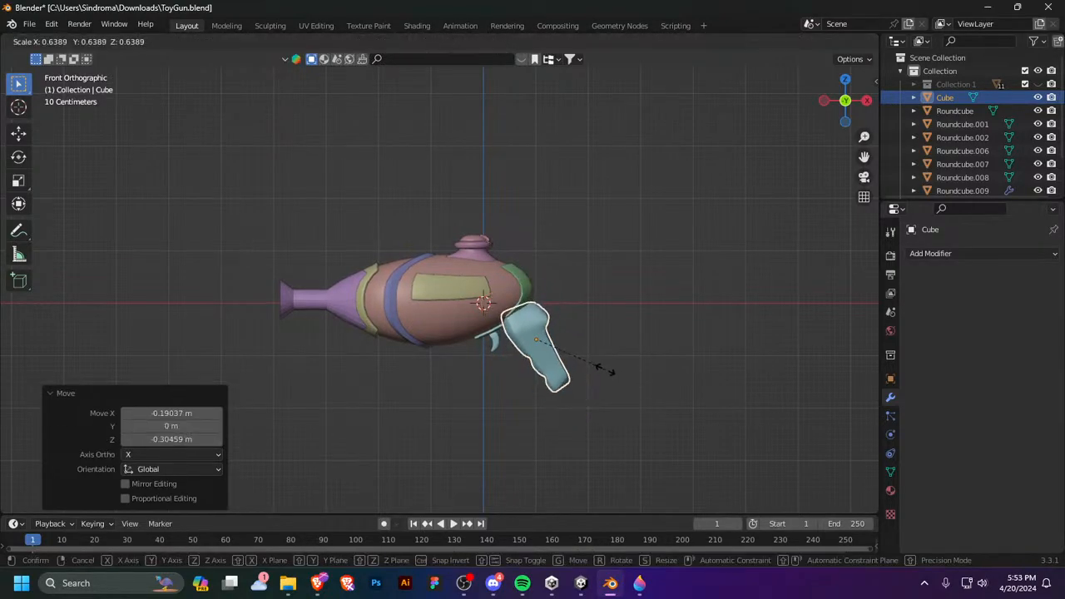
pyautogui.click(606, 375)
pyautogui.press('g')
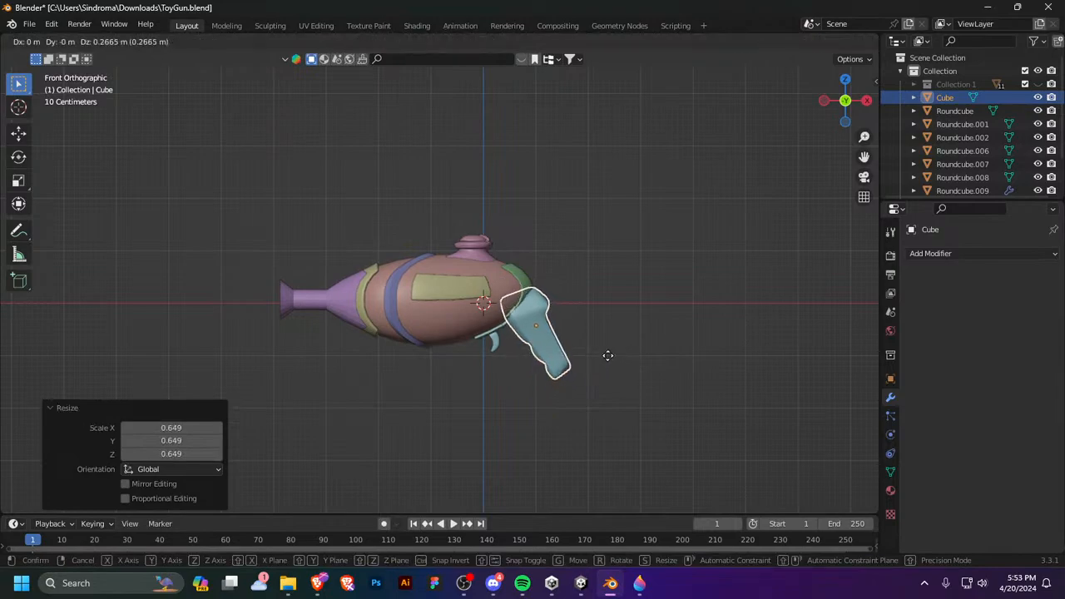
pyautogui.click(603, 352)
# Step: Check the grip from behind and undo its front-view scaling, rotation and moves
pyautogui.moveTo(603, 353); pyautogui.dragTo(452, 432, button='middle')
pyautogui.press('Tab')
pyautogui.press('Tab')
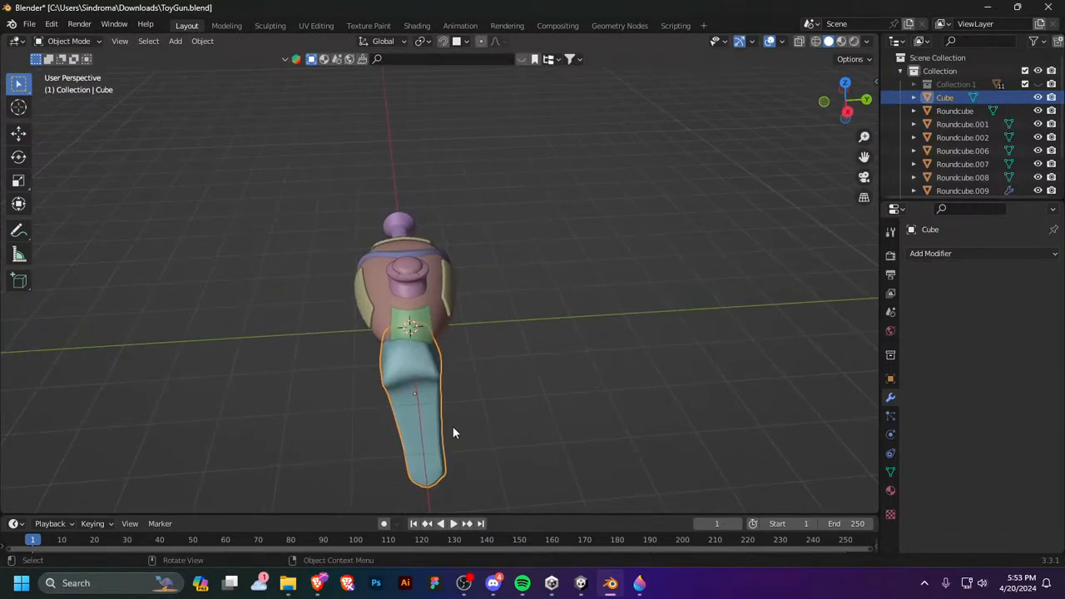
pyautogui.hotkey('ctrl', 'z')
pyautogui.hotkey('ctrl', 'z')
pyautogui.hotkey('ctrl', 'z')
pyautogui.hotkey('ctrl', 'z')
pyautogui.hotkey('ctrl', 'z')
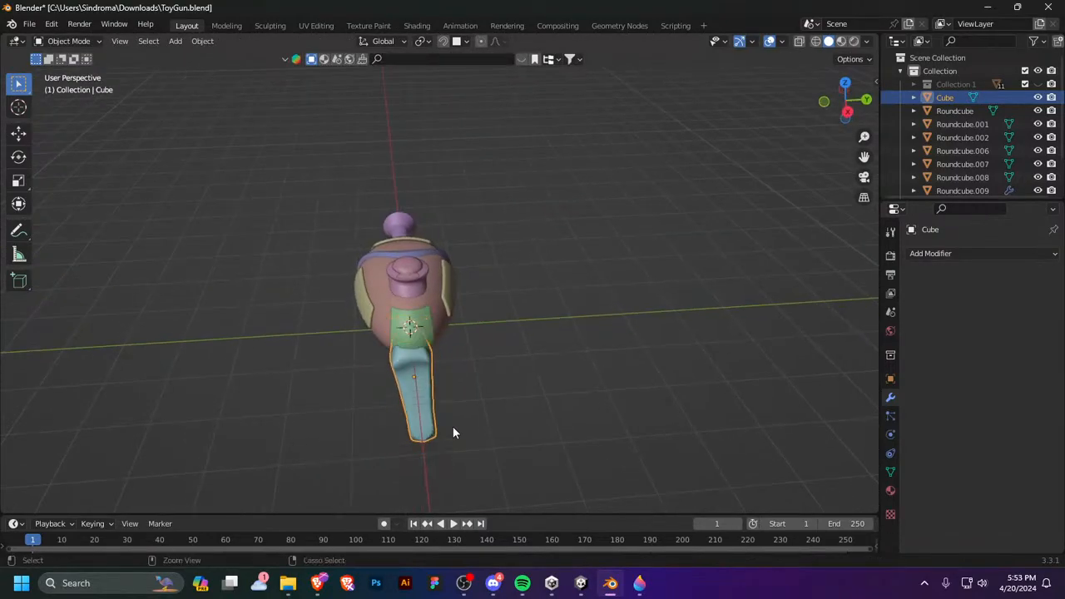
# Step: Straighten the grip by setting its X and Z rotation to 0°
pyautogui.press('KP_1')
pyautogui.press('KP_3')
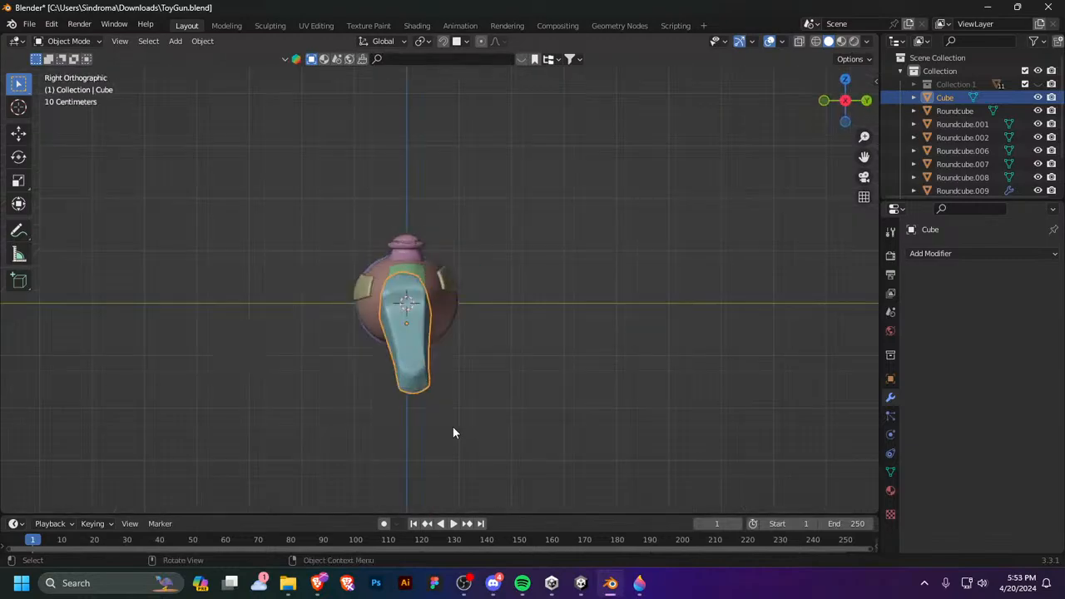
pyautogui.press('KP_9')
pyautogui.press('KP_9')
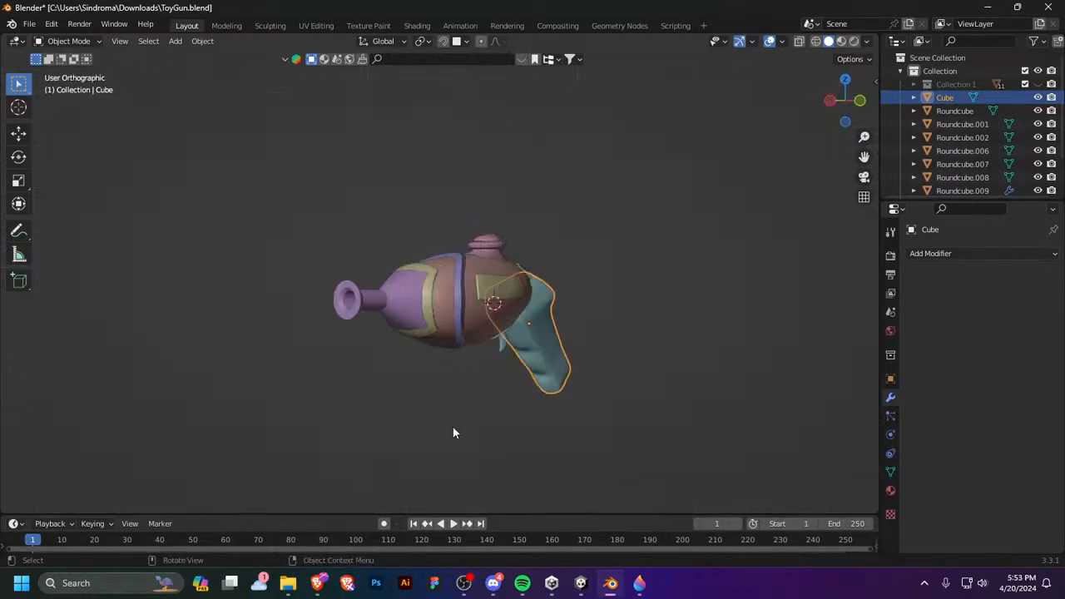
pyautogui.press('n')
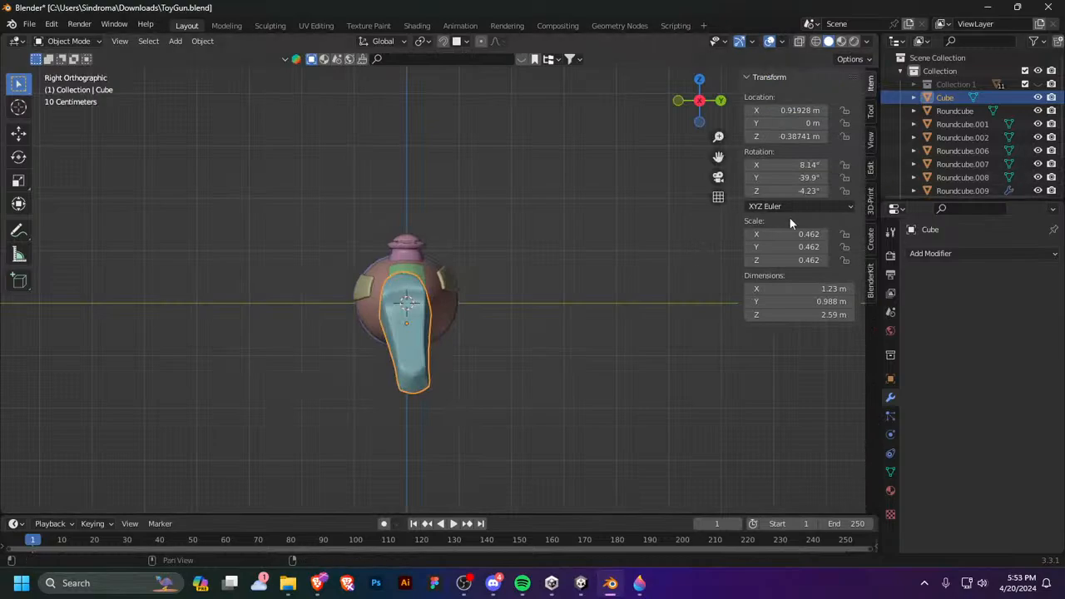
pyautogui.click(807, 164)
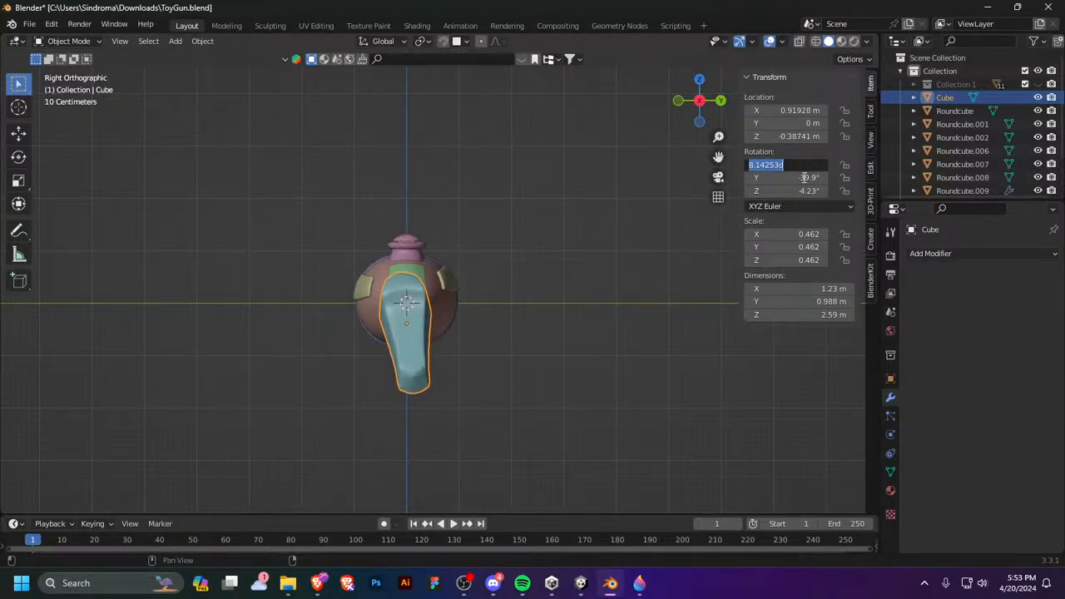
pyautogui.write('0')
pyautogui.press('Return')
pyautogui.click(803, 190)
pyautogui.write('0')
pyautogui.press('Return')
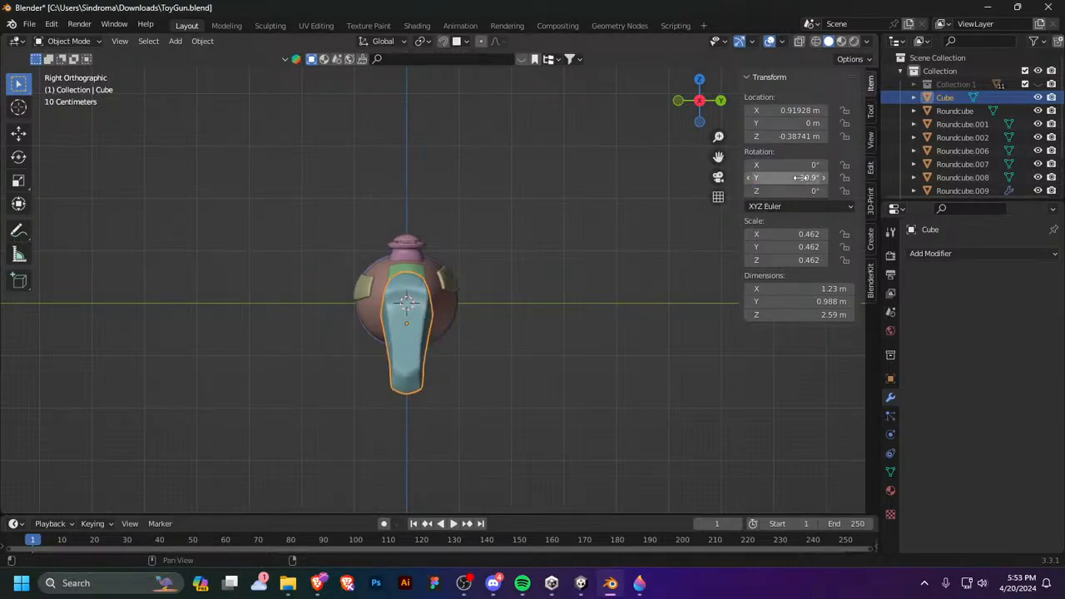
# Step: Reset the grip's Y rotation to 0°, rotate it -24.7° in front view and reposition it at X 1.0716 m, Z -0.56509 m
pyautogui.click(799, 177)
pyautogui.write('0')
pyautogui.press('Return')
pyautogui.moveTo(450, 320); pyautogui.dragTo(592, 341, button='middle')
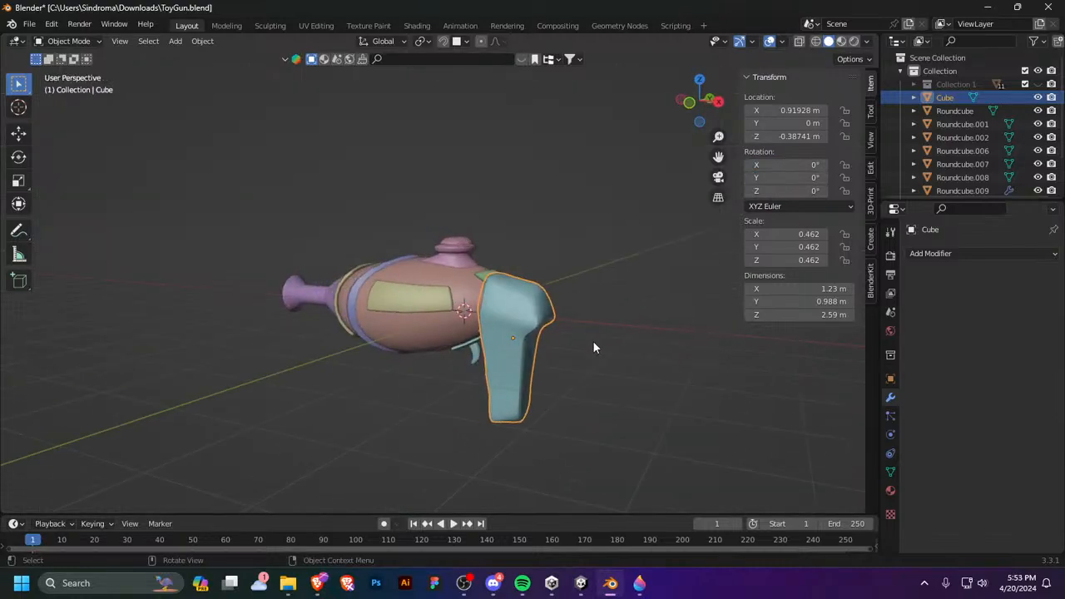
pyautogui.press('KP_1')
pyautogui.press('r')
pyautogui.click(670, 308)
pyautogui.press('g')
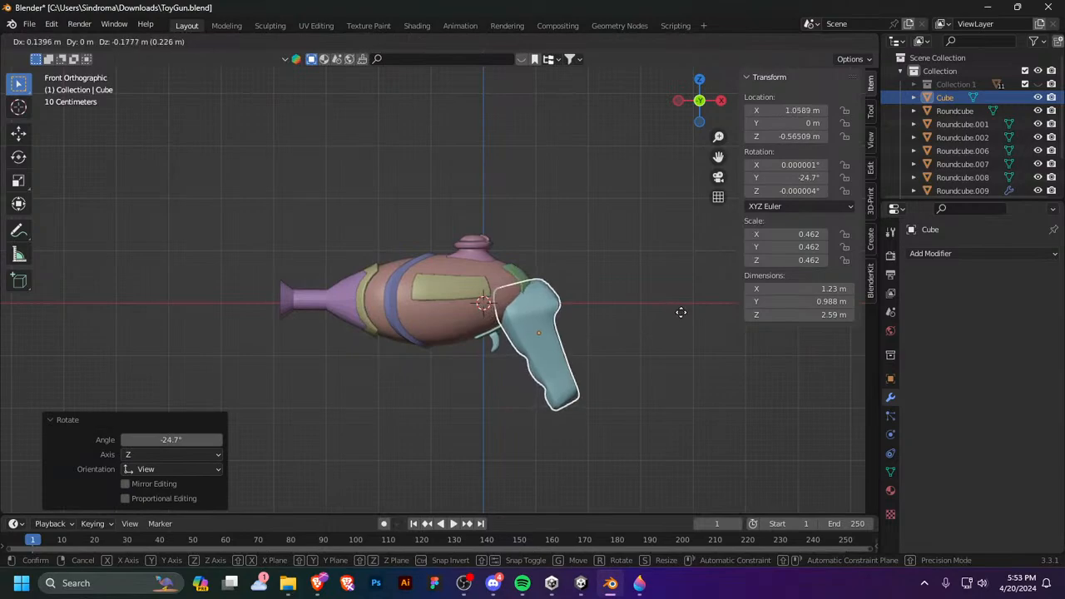
pyautogui.click(678, 314)
# Step: Examine how the repositioned grip meets the body's rear end from several angles and distances
pyautogui.moveTo(705, 347); pyautogui.dragTo(566, 353, button='middle')
pyautogui.click(618, 355)
pyautogui.scroll(-6, 635, 305)
pyautogui.scroll(10, 391, 363)
pyautogui.click(418, 366)
pyautogui.moveTo(440, 363); pyautogui.dragTo(534, 343, button='middle')
pyautogui.click(547, 350)
pyautogui.press('Tab')
pyautogui.press('Tab')
pyautogui.scroll(-3, 562, 358)
pyautogui.press('Tab')
pyautogui.press('Tab')
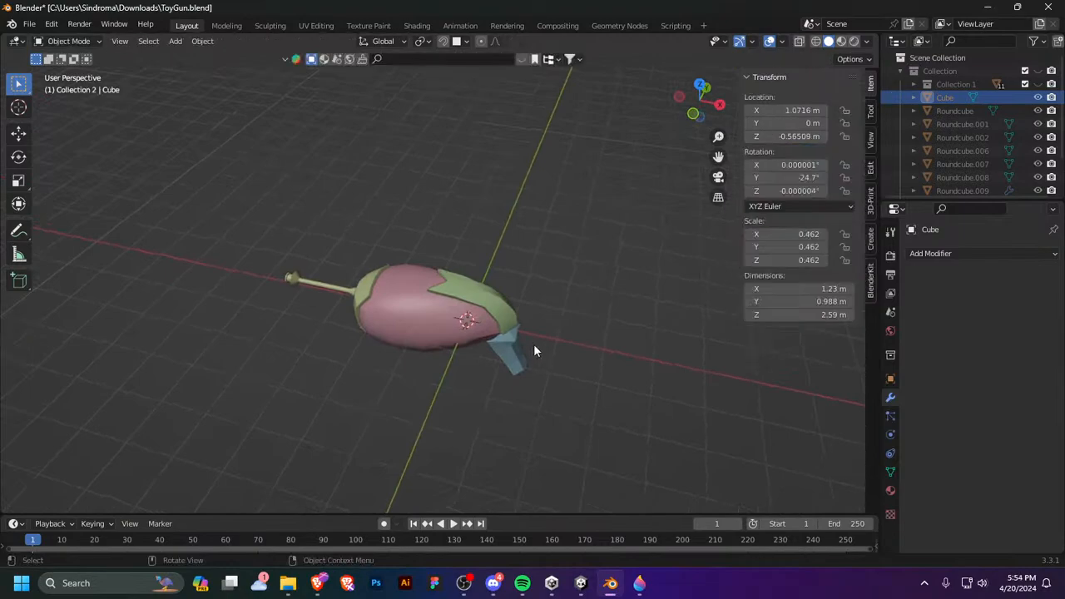
# Step: Compare the detailed toy gun with its older blockout version by alternating between the two collections
pyautogui.press('1')
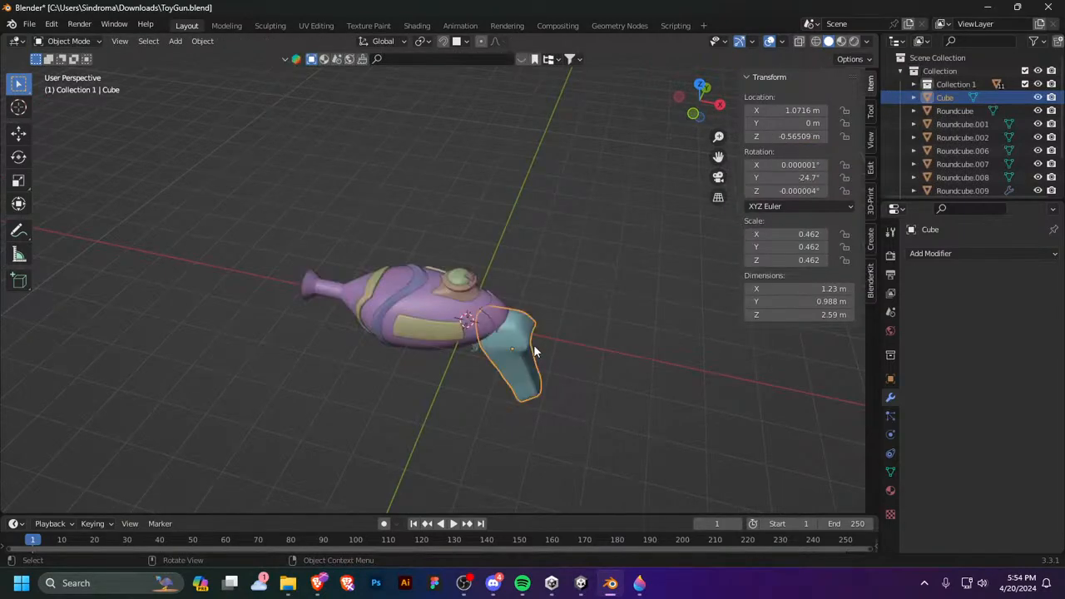
pyautogui.press('3')
pyautogui.press('1')
pyautogui.moveTo(536, 333); pyautogui.dragTo(534, 295, button='middle')
pyautogui.click(631, 339)
pyautogui.moveTo(630, 339); pyautogui.dragTo(642, 374, button='middle')
pyautogui.press('2')
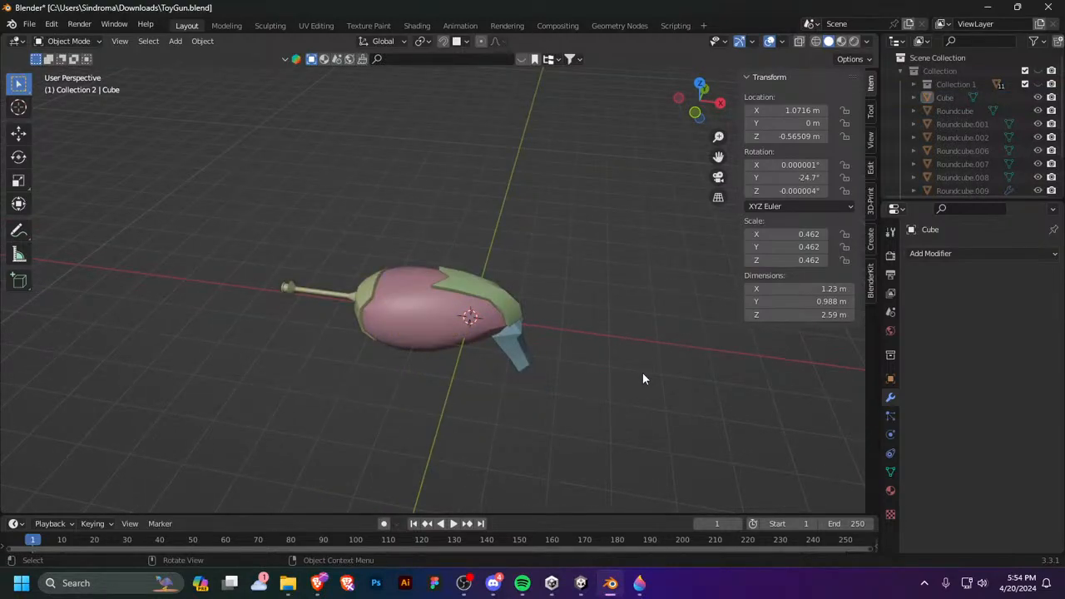
pyautogui.press('1')
pyautogui.press('2')
pyautogui.press('1')
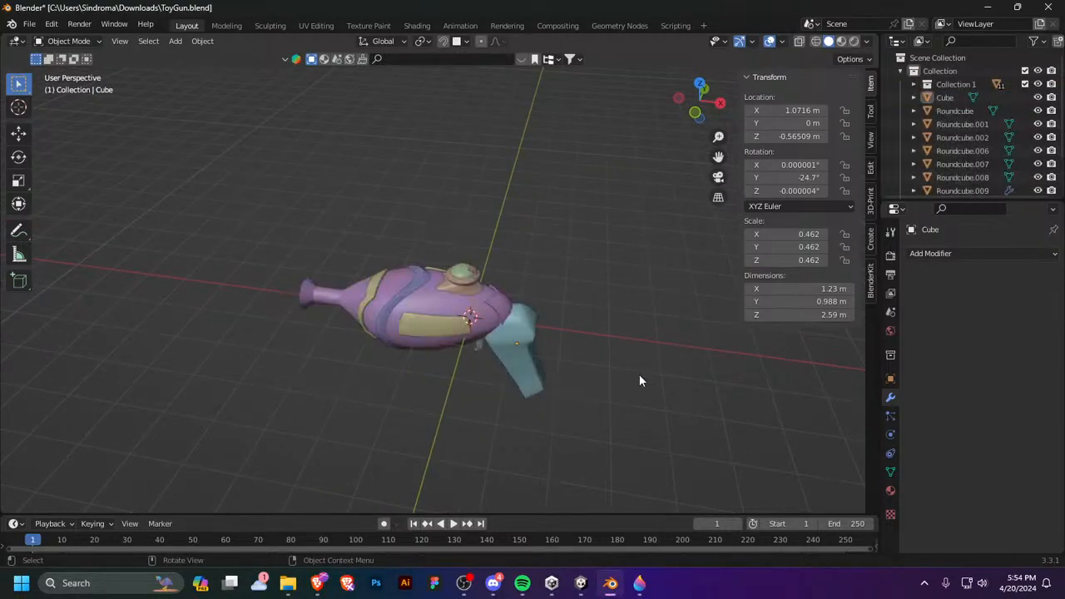
pyautogui.press('2')
pyautogui.press('1')
pyautogui.moveTo(638, 376); pyautogui.dragTo(600, 378, button='middle')
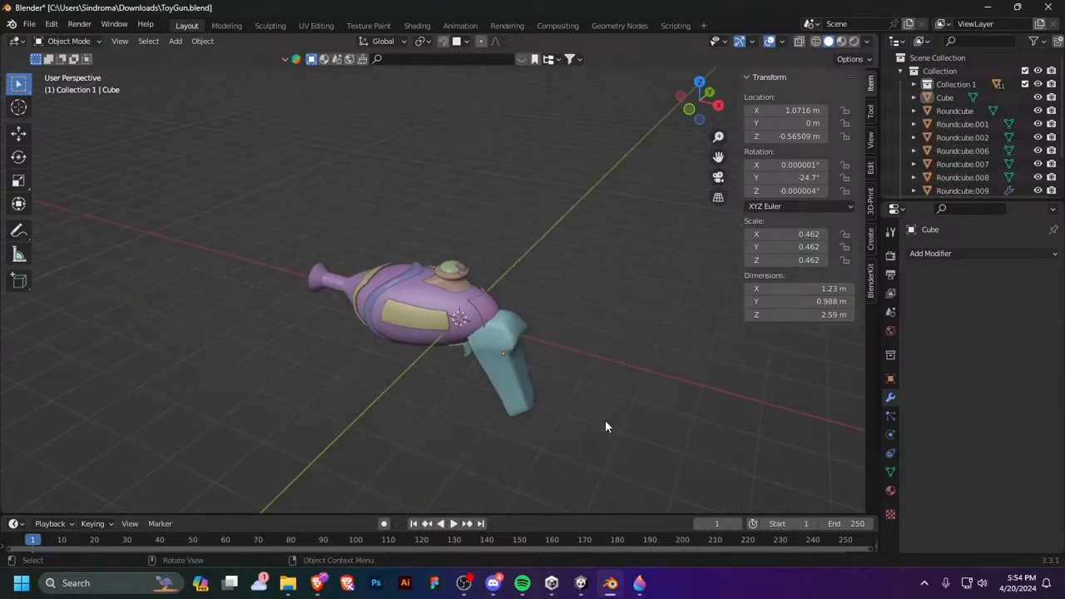
pyautogui.moveTo(605, 421); pyautogui.dragTo(597, 378, button='middle')
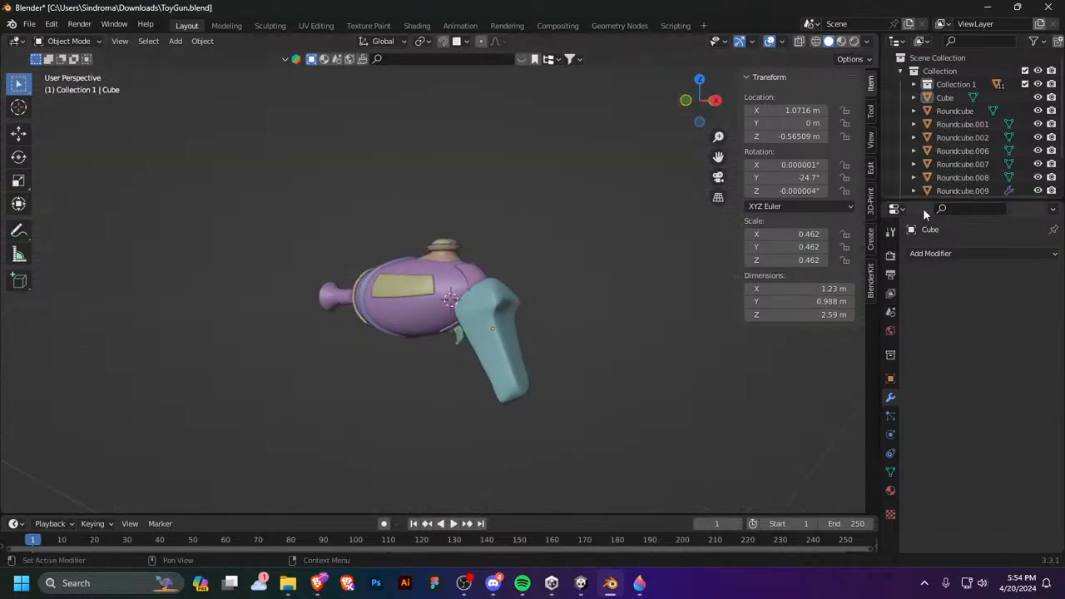
# Step: Hide the nested Collection 1 so that only the refined gun parts are displayed
pyautogui.click(1037, 85)
pyautogui.scroll(-3, 1038, 125)
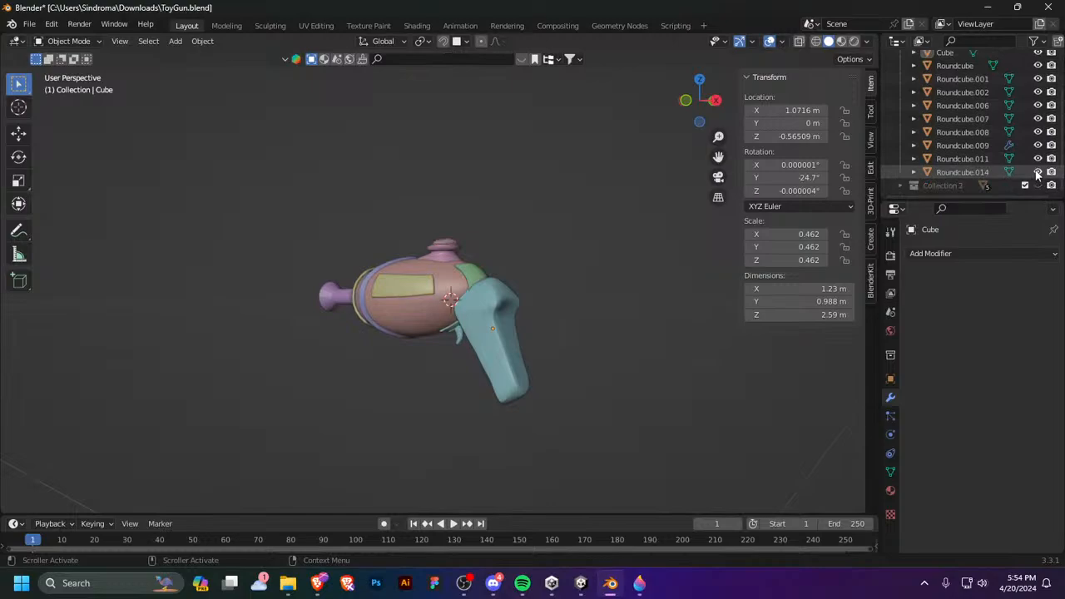
pyautogui.moveTo(265, 278); pyautogui.dragTo(418, 332, button='middle')
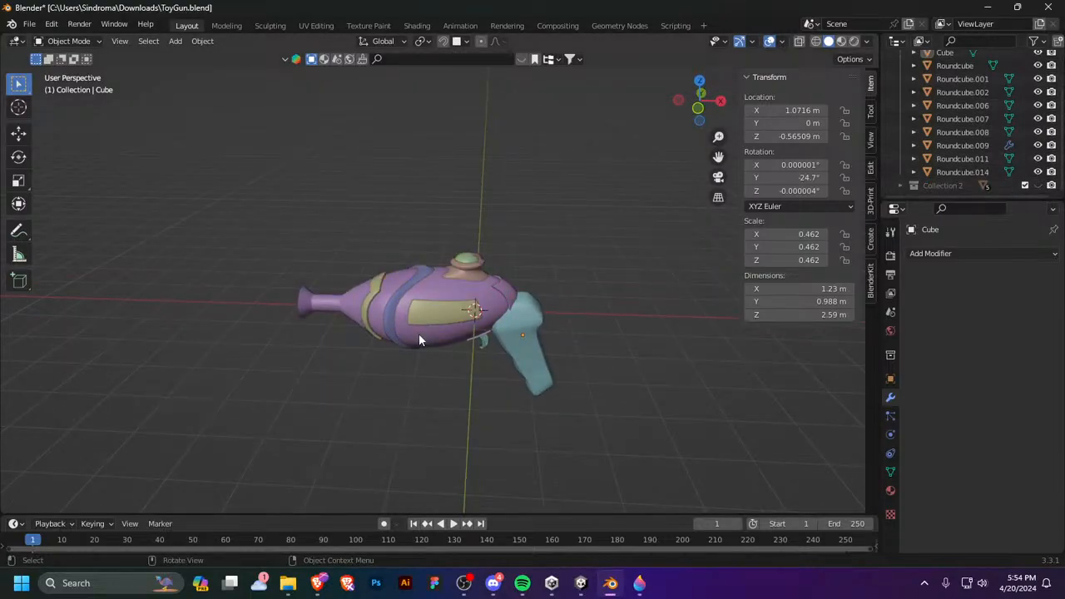
pyautogui.scroll(5, 466, 324)
pyautogui.scroll(3, 1034, 96)
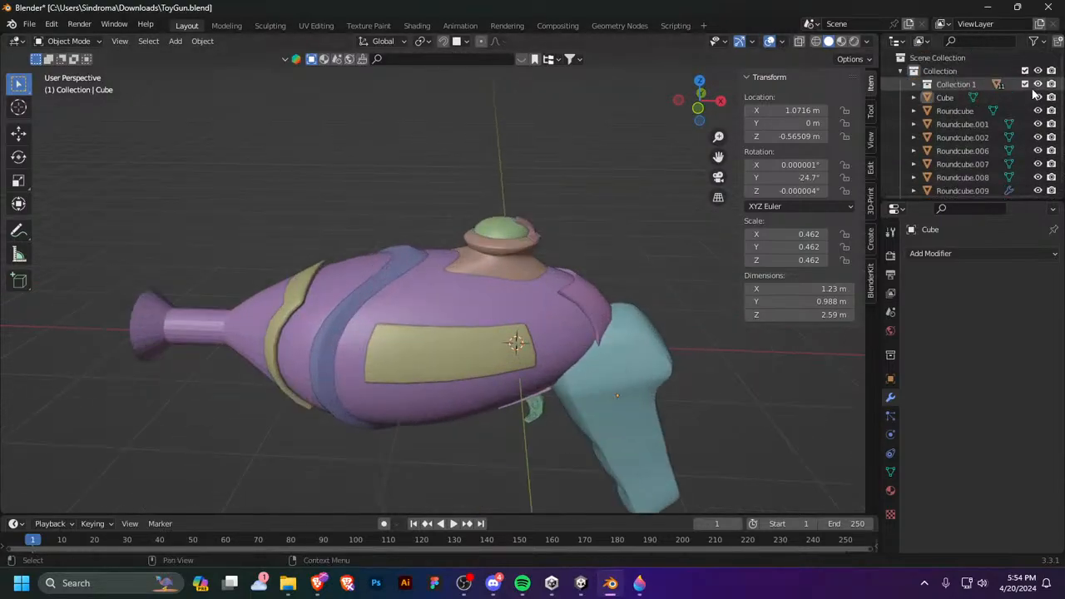
pyautogui.click(1037, 84)
pyautogui.scroll(-3, 1035, 125)
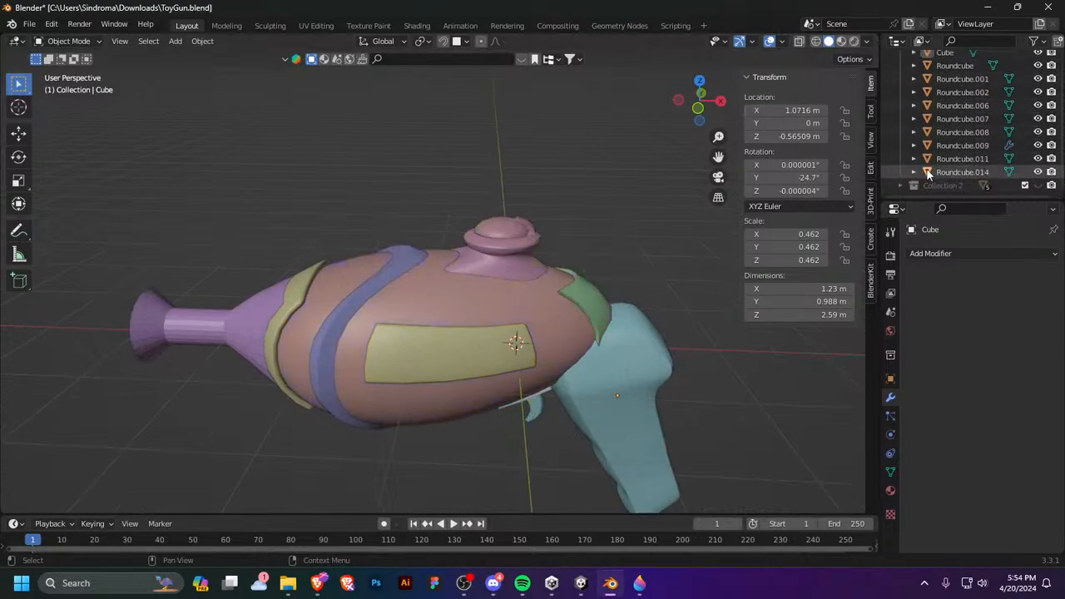
# Step: Check the grip's overlap with the body in front-view wireframe, and return to solid shading
pyautogui.click(653, 323)
pyautogui.moveTo(653, 324)
pyautogui.mouseDown(button='middle')
pyautogui.moveTo(645, 339)
pyautogui.moveTo(669, 367)
pyautogui.moveTo(663, 341)
pyautogui.mouseUp(button='middle')
pyautogui.press('KP_1')
pyautogui.hotkey('shift', 'z')
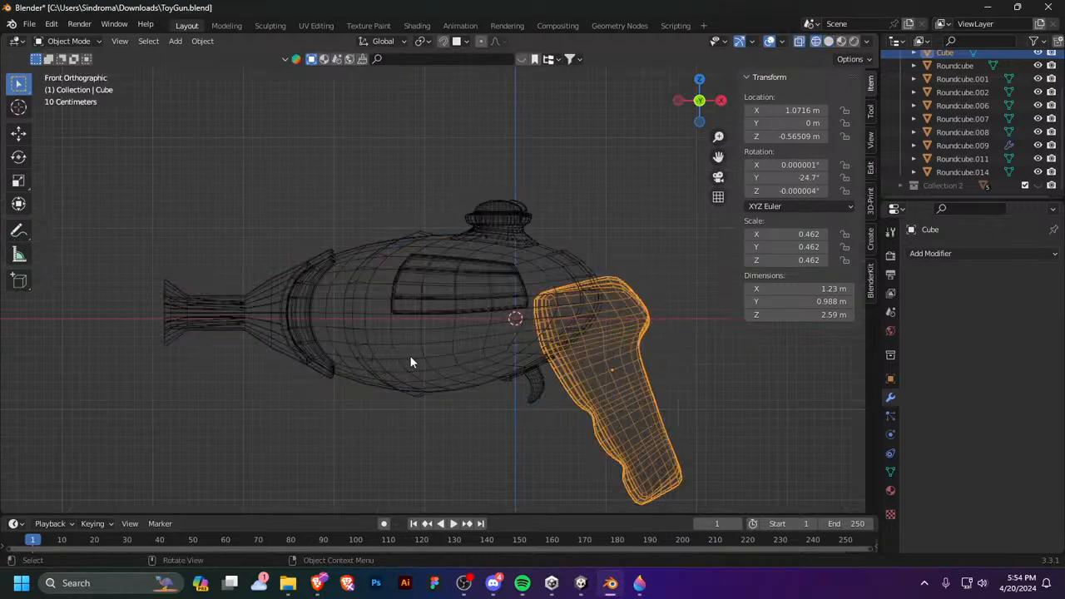
pyautogui.scroll(-5, 432, 363)
pyautogui.press('Tab')
pyautogui.press('Tab')
pyautogui.hotkey('shift', 'z')
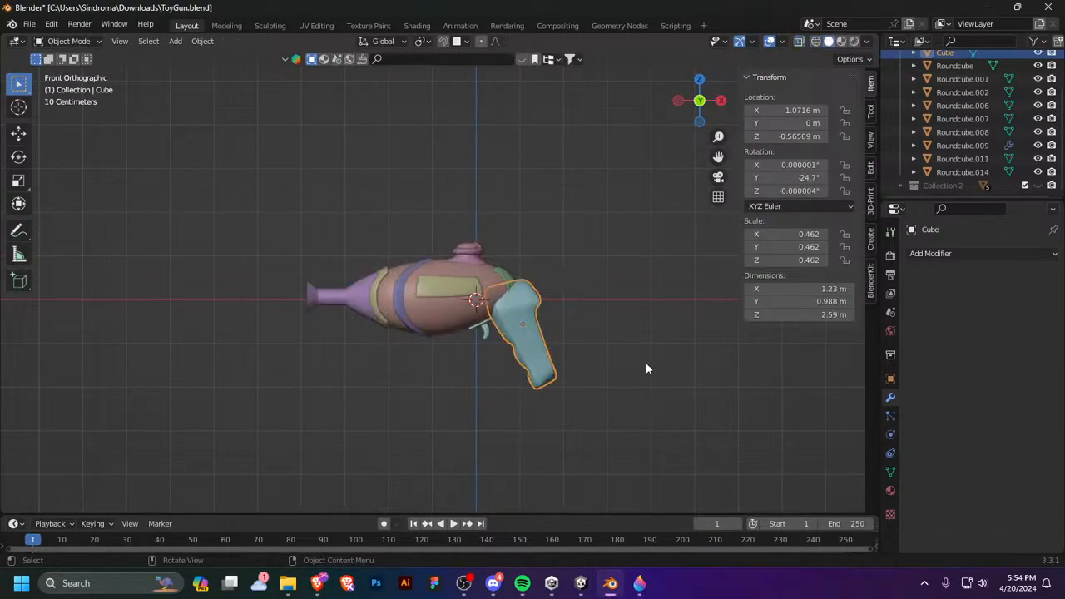
pyautogui.press('Tab')
pyautogui.moveTo(646, 368)
pyautogui.mouseDown(button='middle')
pyautogui.moveTo(601, 377)
pyautogui.moveTo(455, 343)
pyautogui.mouseUp(button='middle')
pyautogui.press('Tab')
# Step: Select the rear cap and the main body in turn and inspect the whole gun from different sides
pyautogui.click(465, 292)
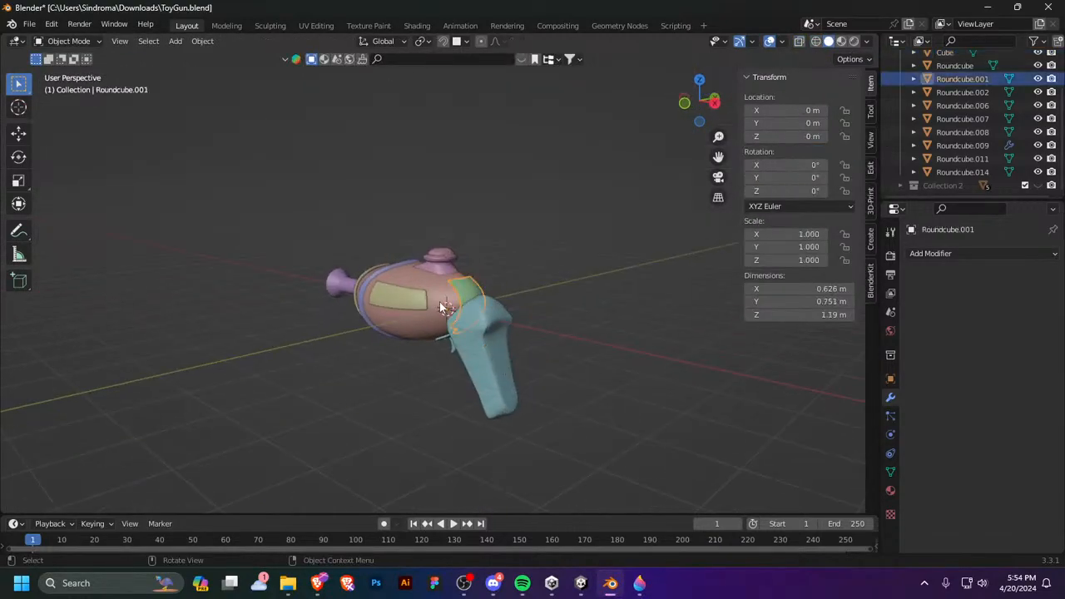
pyautogui.click(439, 303)
pyautogui.moveTo(438, 305); pyautogui.dragTo(510, 382, button='middle')
pyautogui.scroll(2, 497, 386)
pyautogui.scroll(3, 423, 355)
pyautogui.scroll(-2, 442, 393)
pyautogui.scroll(2, 445, 362)
pyautogui.scroll(-4, 510, 382)
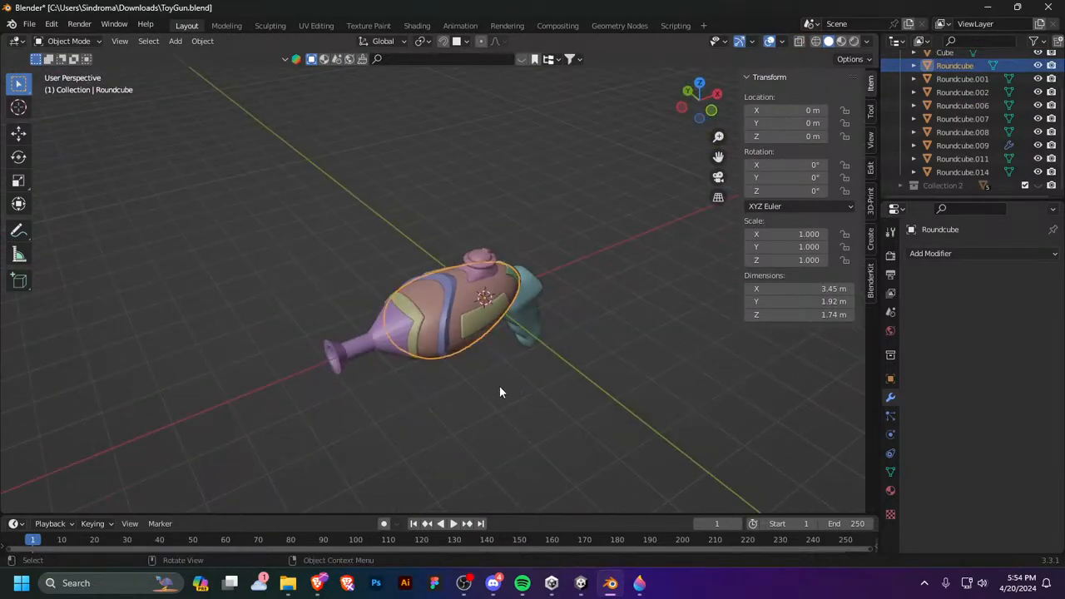
pyautogui.scroll(3, 508, 375)
pyautogui.moveTo(492, 340); pyautogui.dragTo(464, 377, button='middle')
pyautogui.scroll(-2, 387, 347)
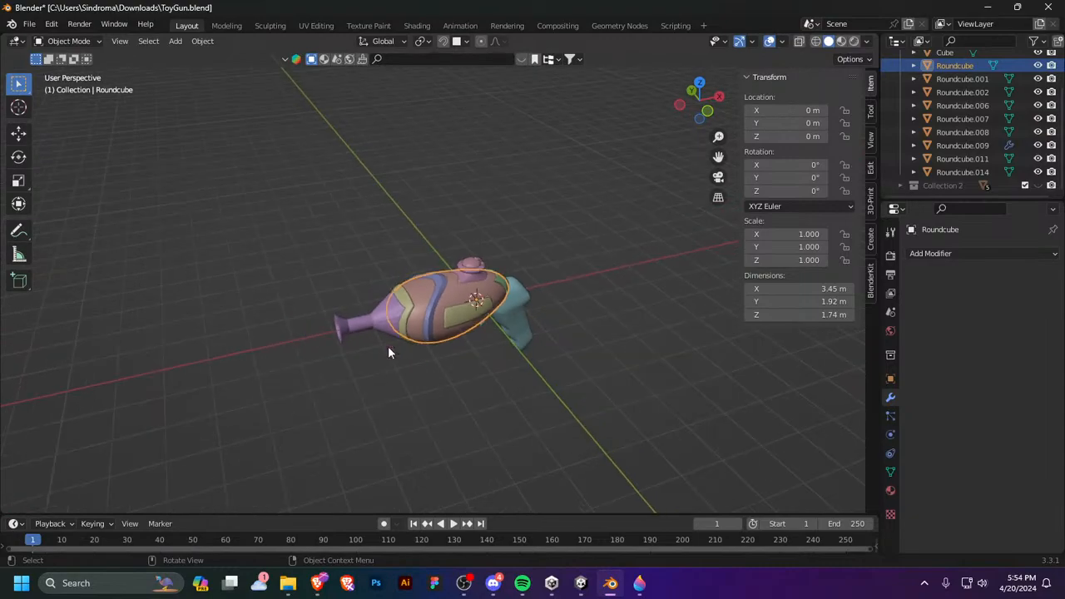
pyautogui.moveTo(390, 348); pyautogui.dragTo(484, 325, button='middle')
pyautogui.scroll(3, 484, 326)
pyautogui.scroll(-3, 543, 353)
pyautogui.moveTo(584, 395); pyautogui.dragTo(534, 400, button='middle')
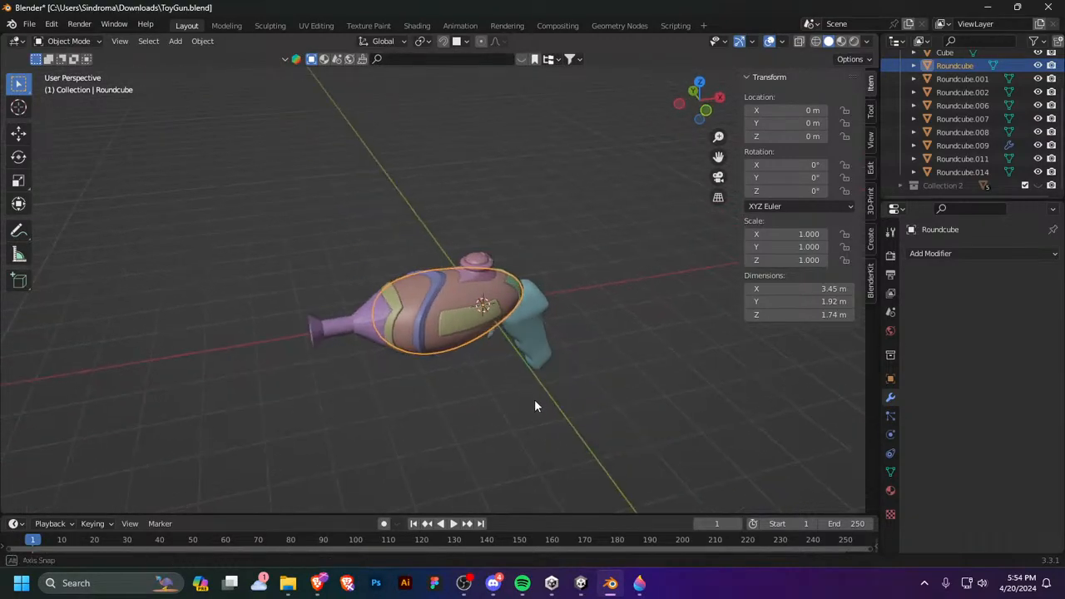
pyautogui.click(534, 400)
# Step: Bring up the available export formats, and switch to Unity to browse the project's asset folders
pyautogui.click(13, 24)
pyautogui.click(30, 24)
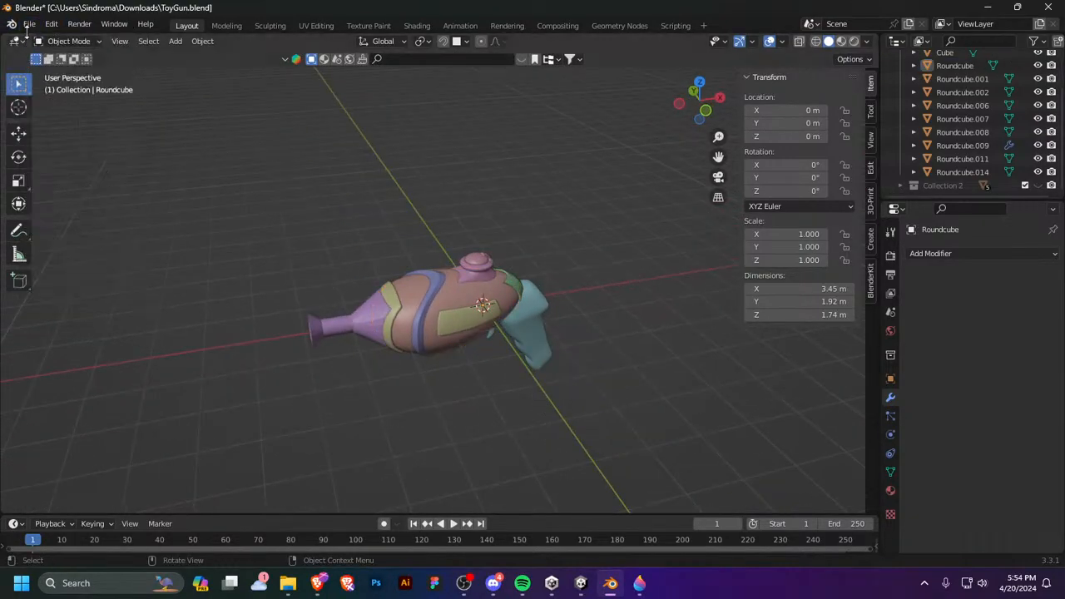
pyautogui.click(29, 25)
pyautogui.moveTo(103, 219)
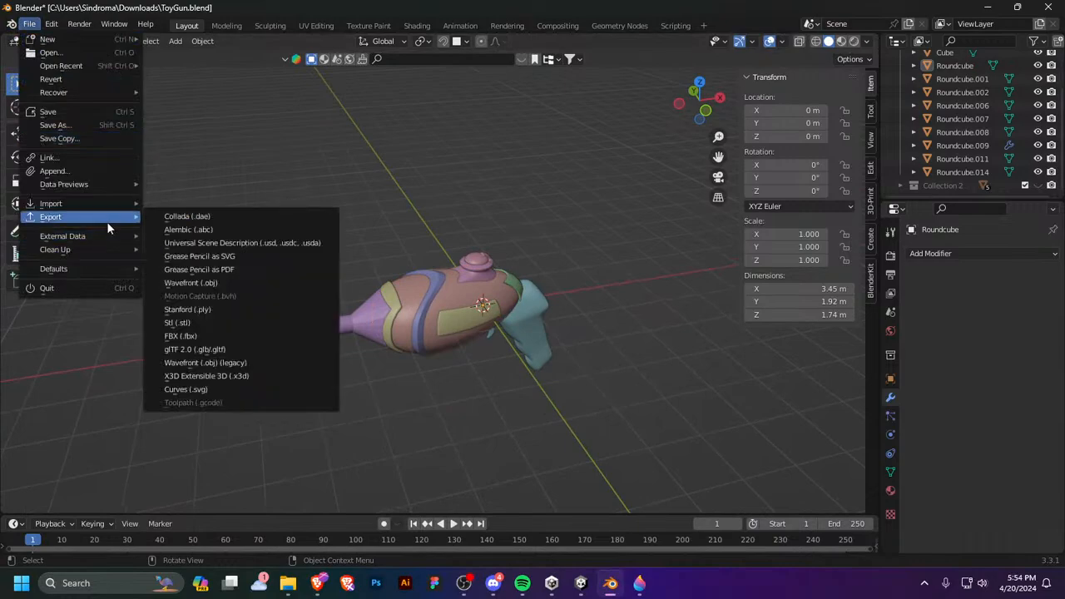
pyautogui.click(580, 583)
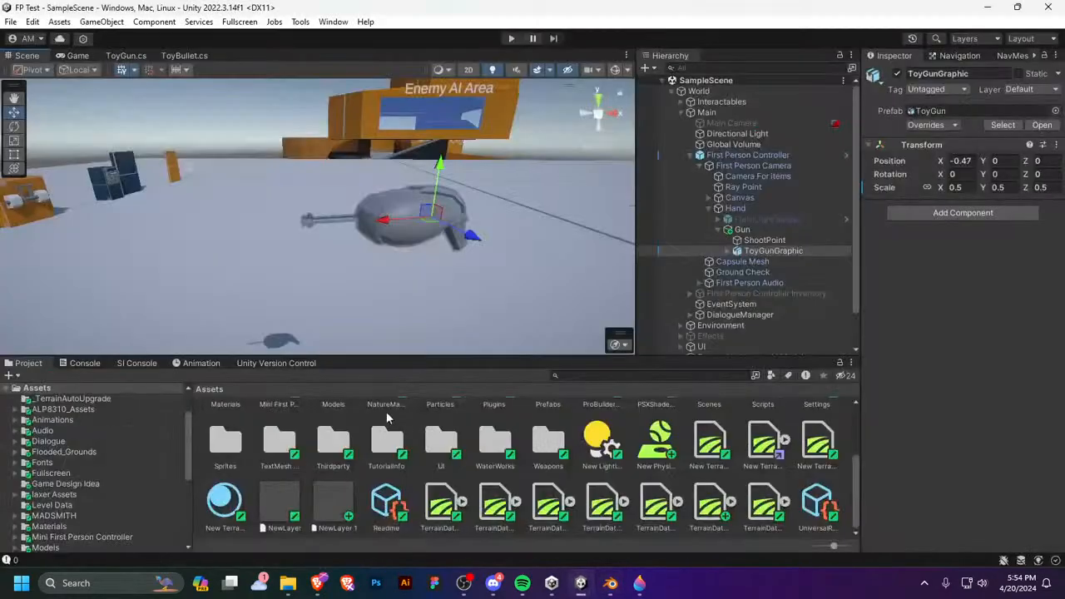
pyautogui.scroll(-6, 100, 454)
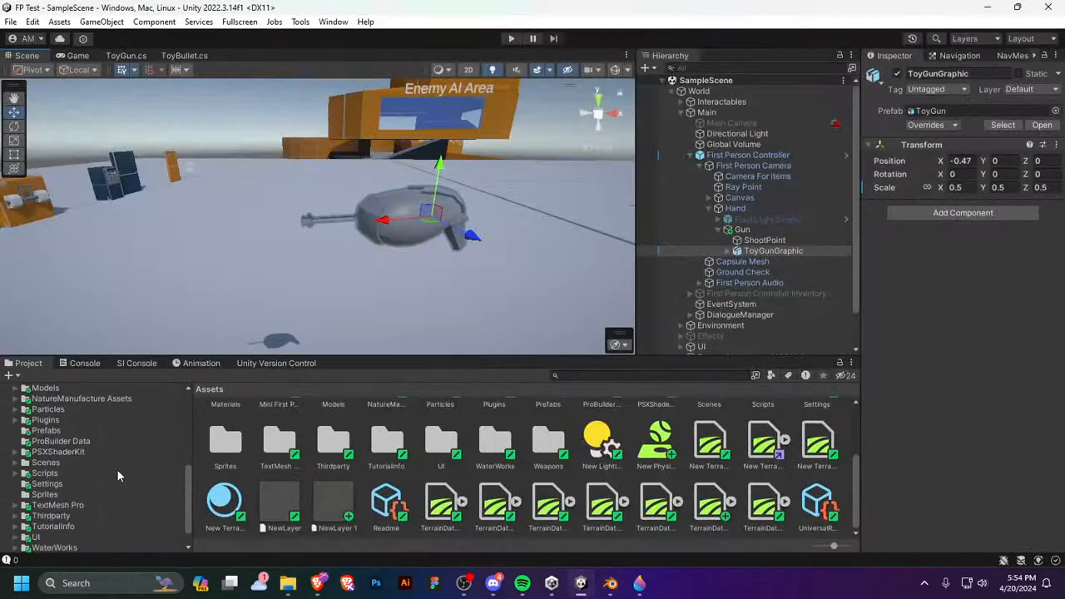
# Step: Open the recent ToyGun Blender file's location in File Explorer and select ToyGun and ToyGun.blend1 in Downloads
pyautogui.click(288, 583)
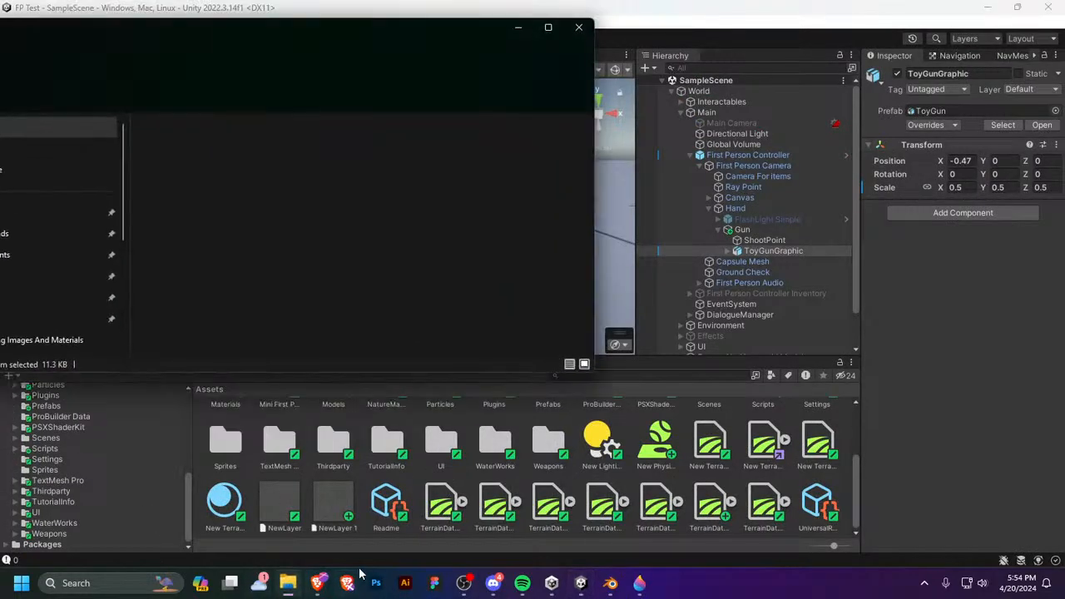
pyautogui.scroll(-3, 274, 271)
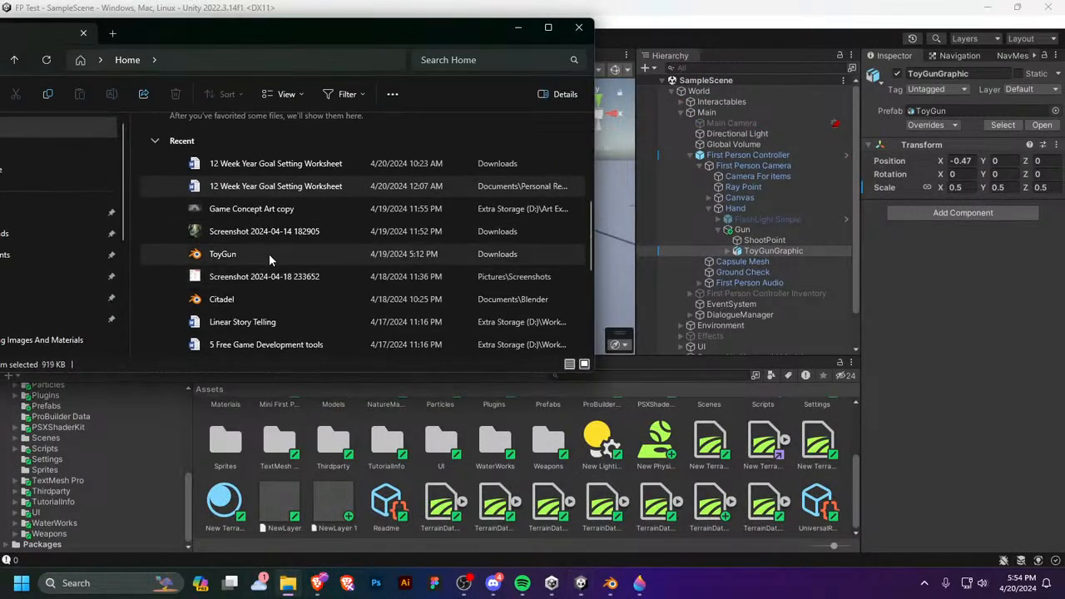
pyautogui.click(259, 279)
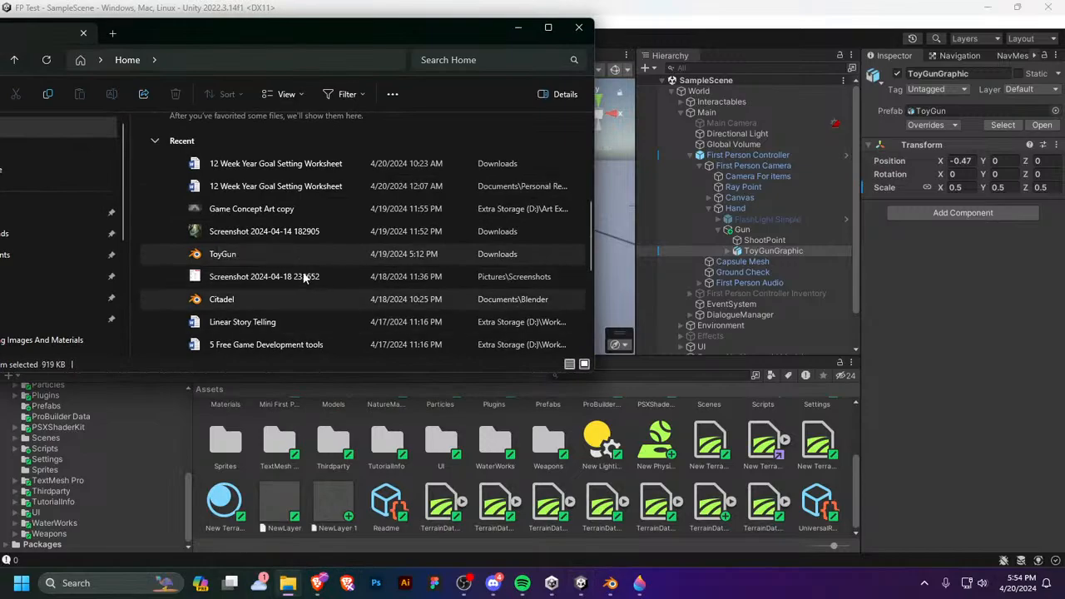
pyautogui.rightClick(227, 255)
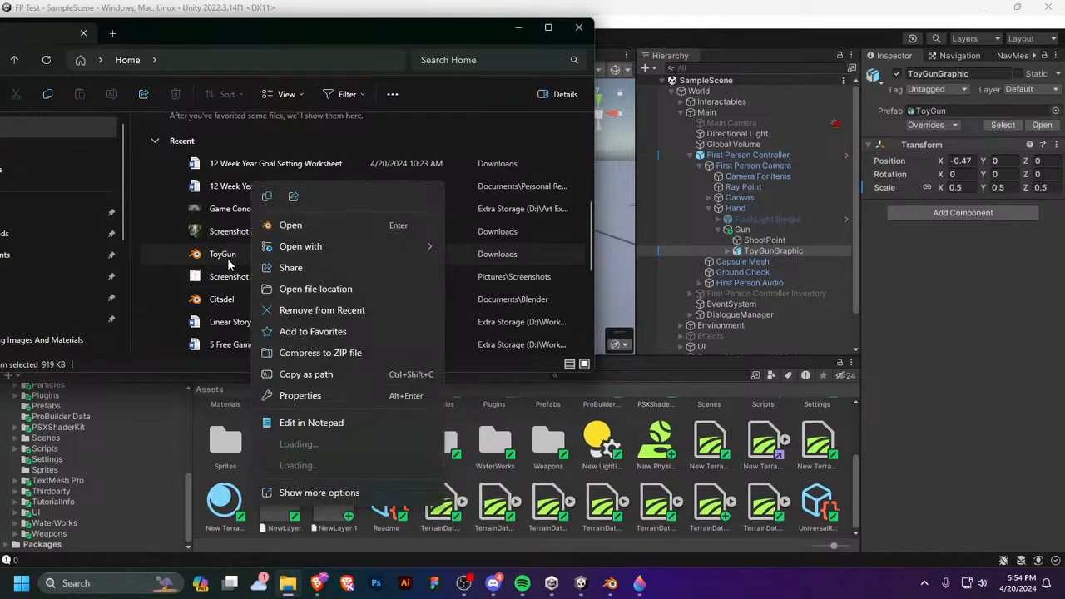
pyautogui.click(287, 290)
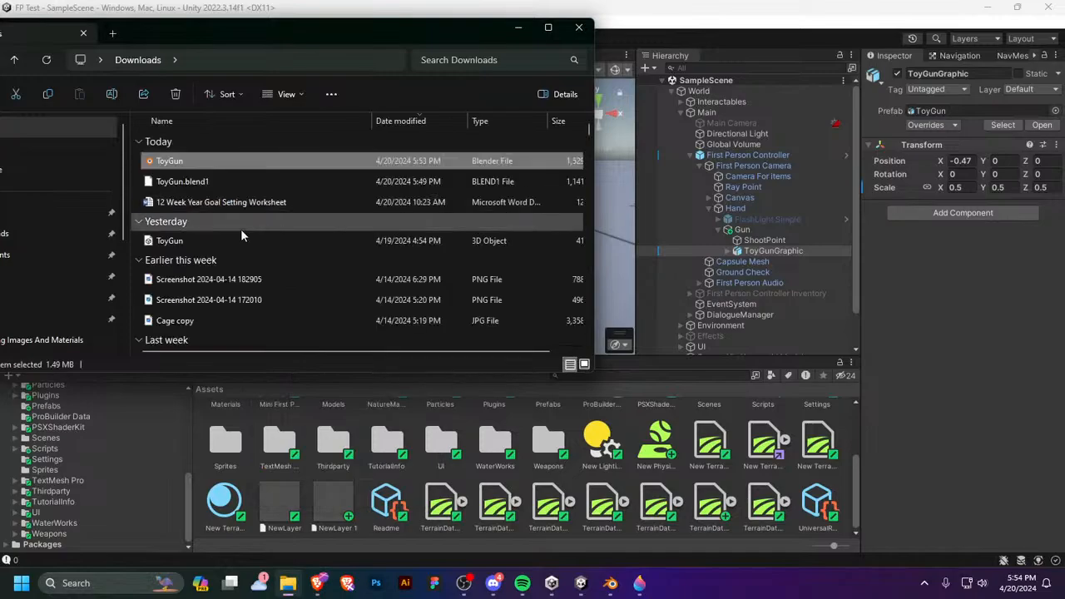
pyautogui.keyDown('shift'); pyautogui.click(323, 181); pyautogui.keyUp('shift')
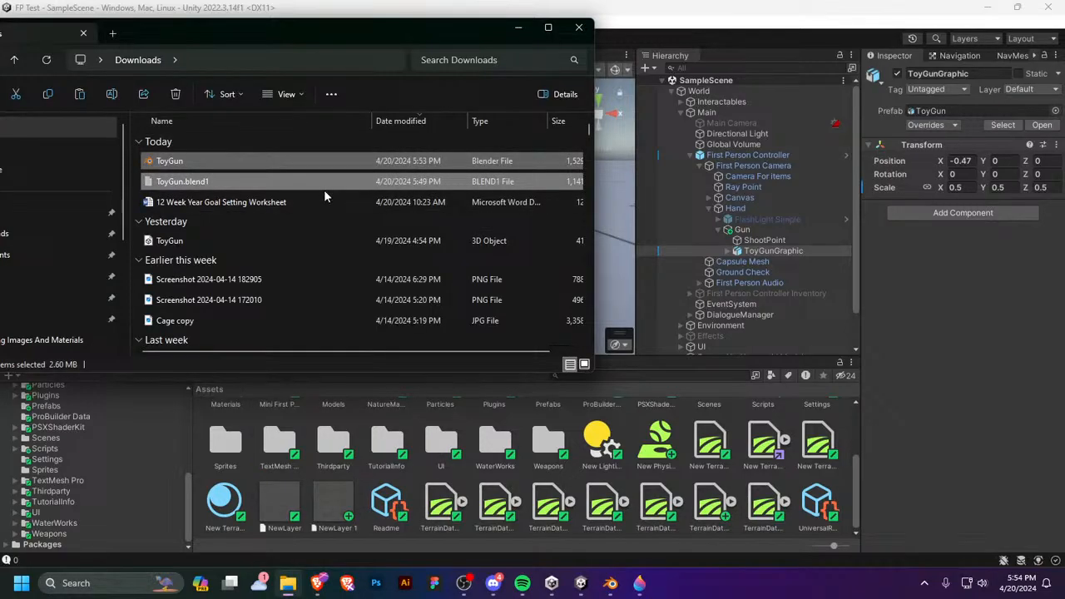
pyautogui.click(517, 28)
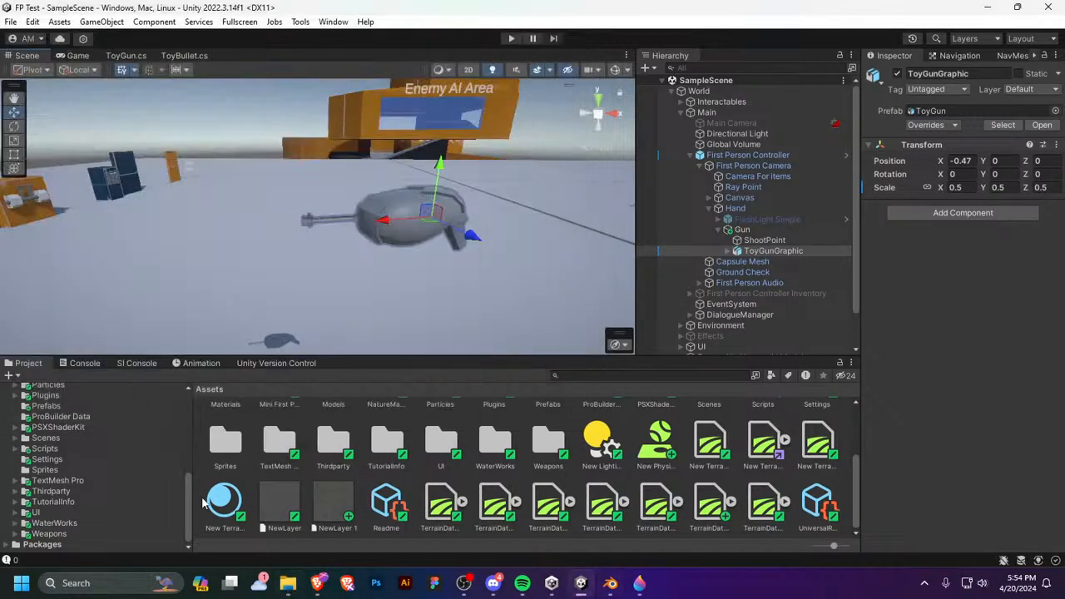
# Step: Find and open the ToyGun folder inside the Unity project's Models assets
pyautogui.scroll(2, 73, 478)
pyautogui.scroll(-2, 75, 477)
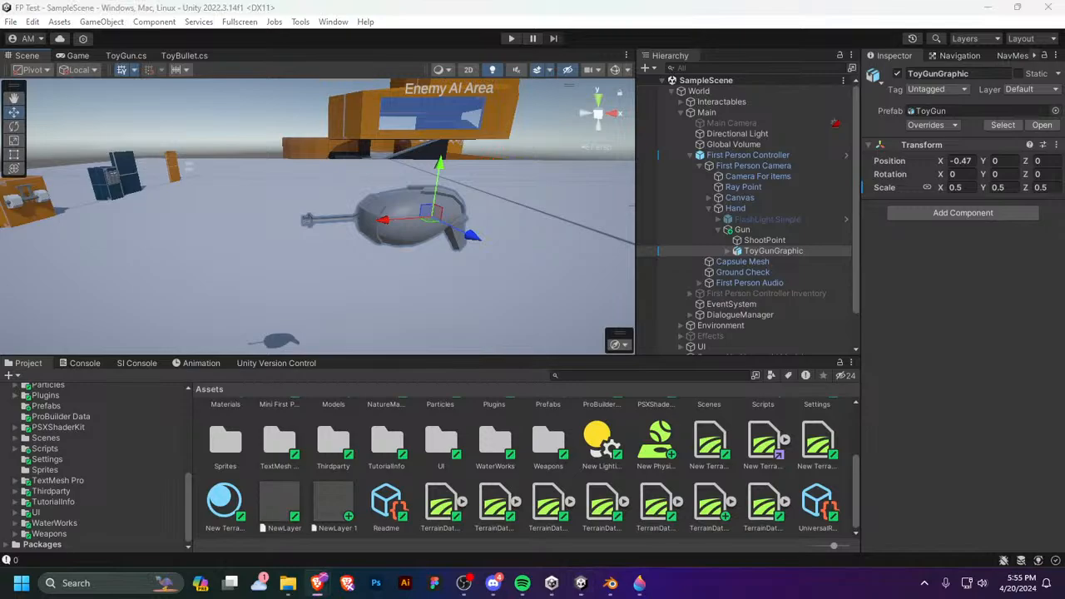
pyautogui.click(45, 448)
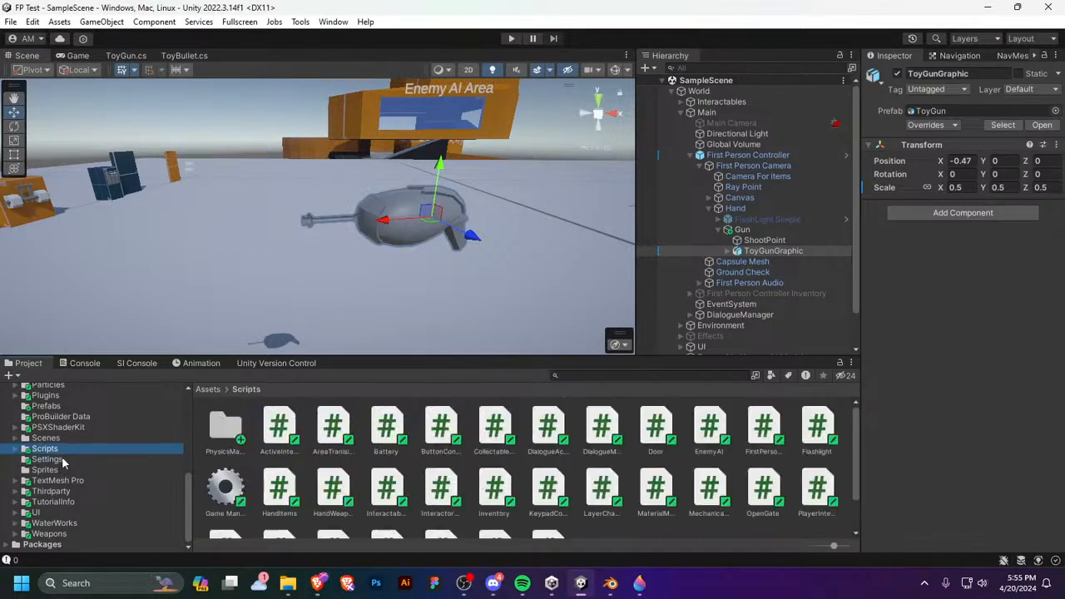
pyautogui.click(50, 406)
pyautogui.scroll(2, 60, 422)
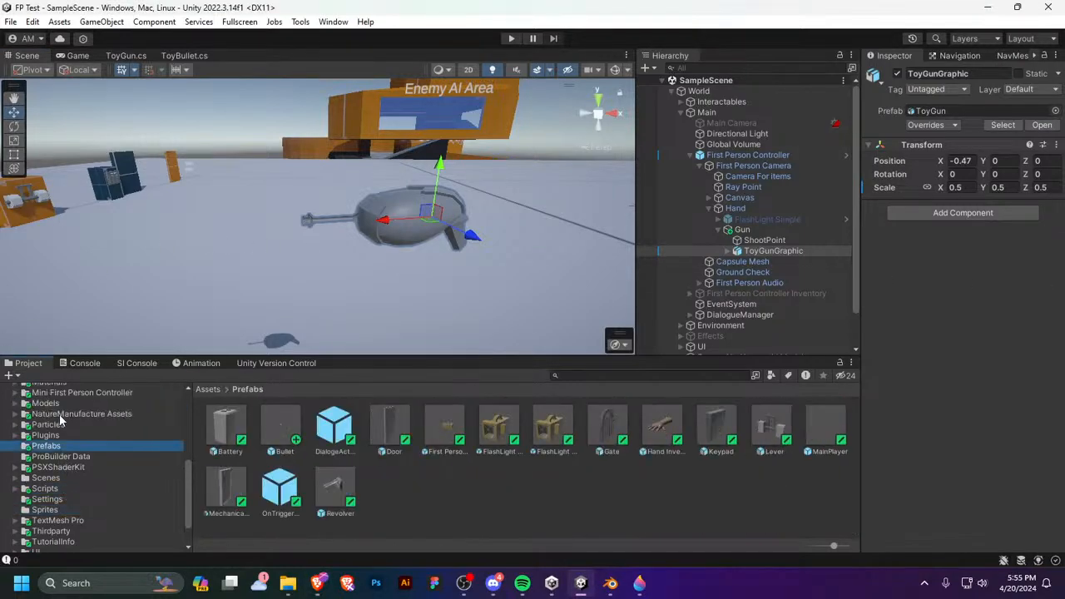
pyautogui.click(46, 403)
pyautogui.click(632, 517)
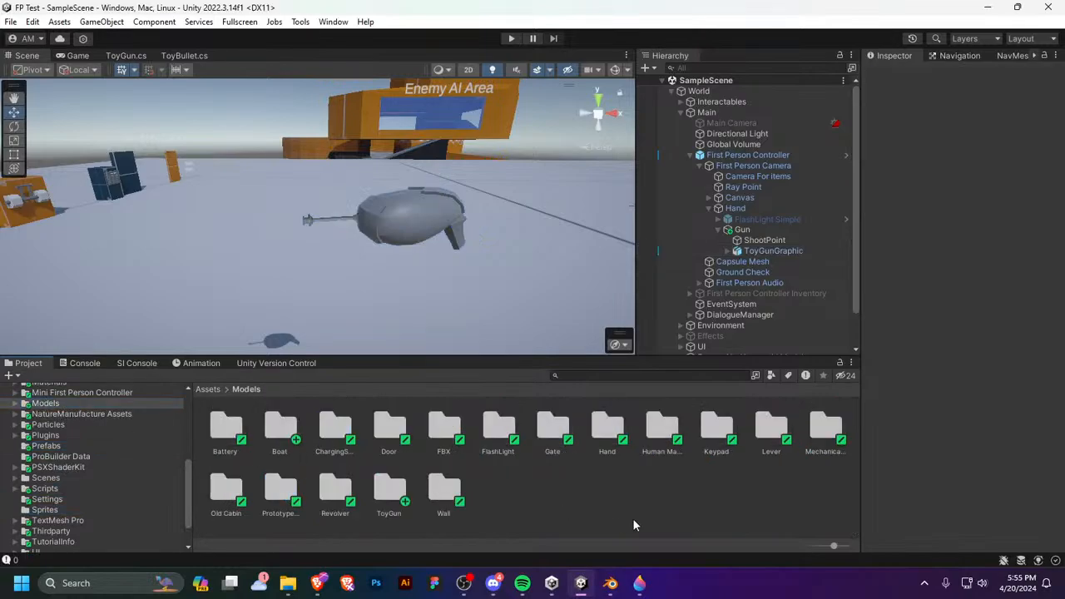
pyautogui.doubleClick(389, 492)
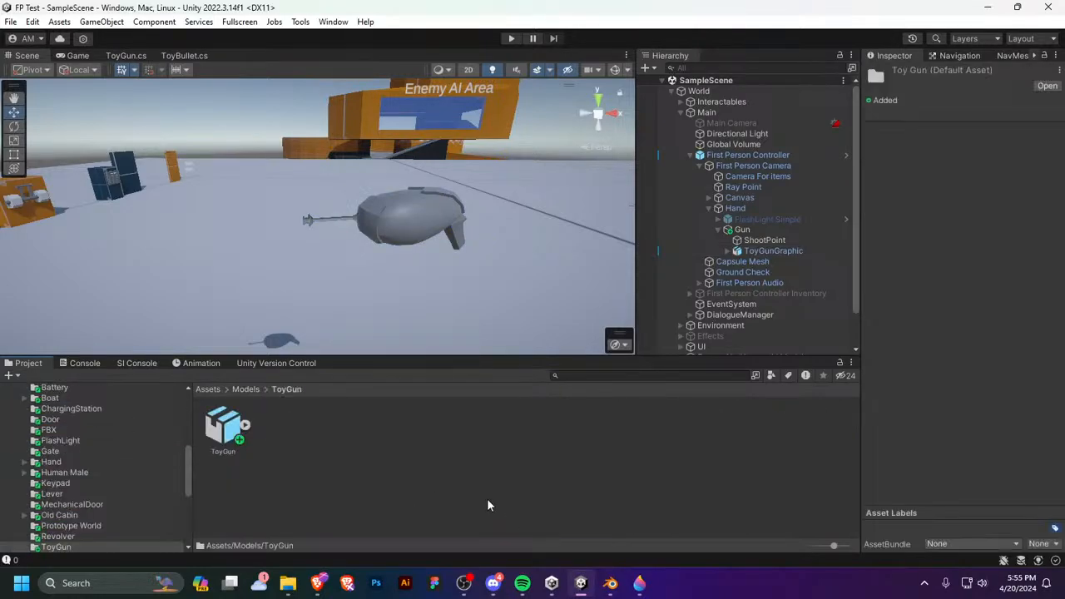
pyautogui.rightClick(487, 505)
pyautogui.click(376, 463)
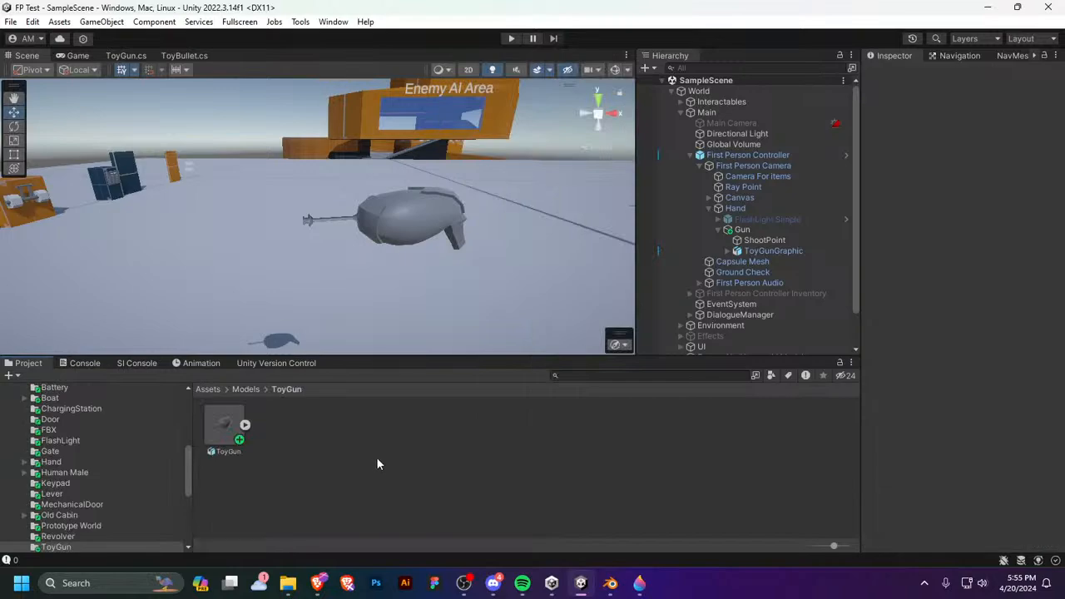
# Step: Paste the copied ToyGun Blender files into the project's Assets/Models/ToyGun folder on disk
pyautogui.rightClick(358, 469)
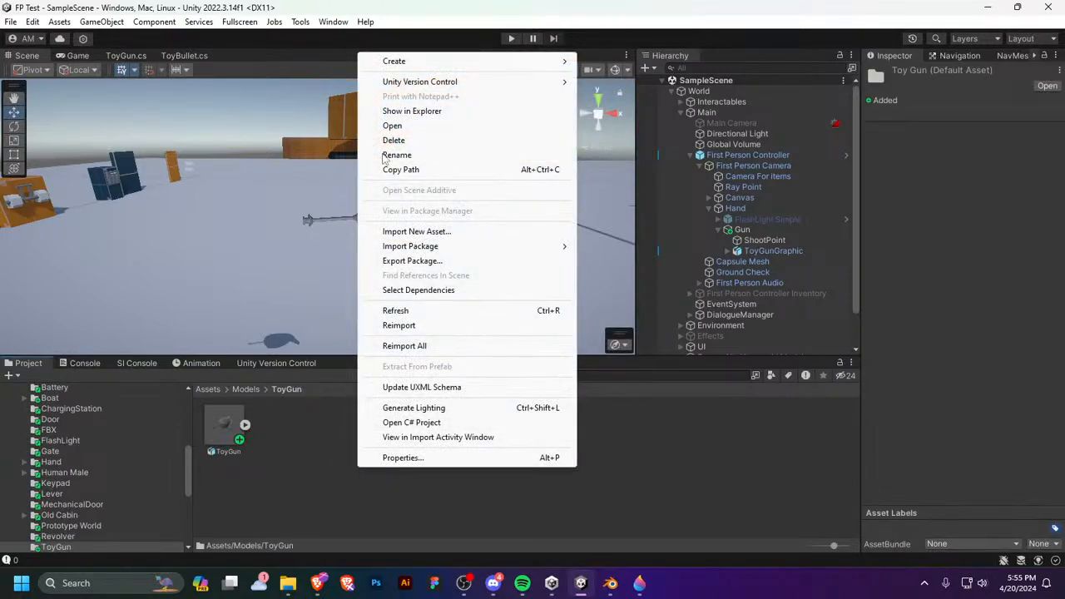
pyautogui.click(412, 112)
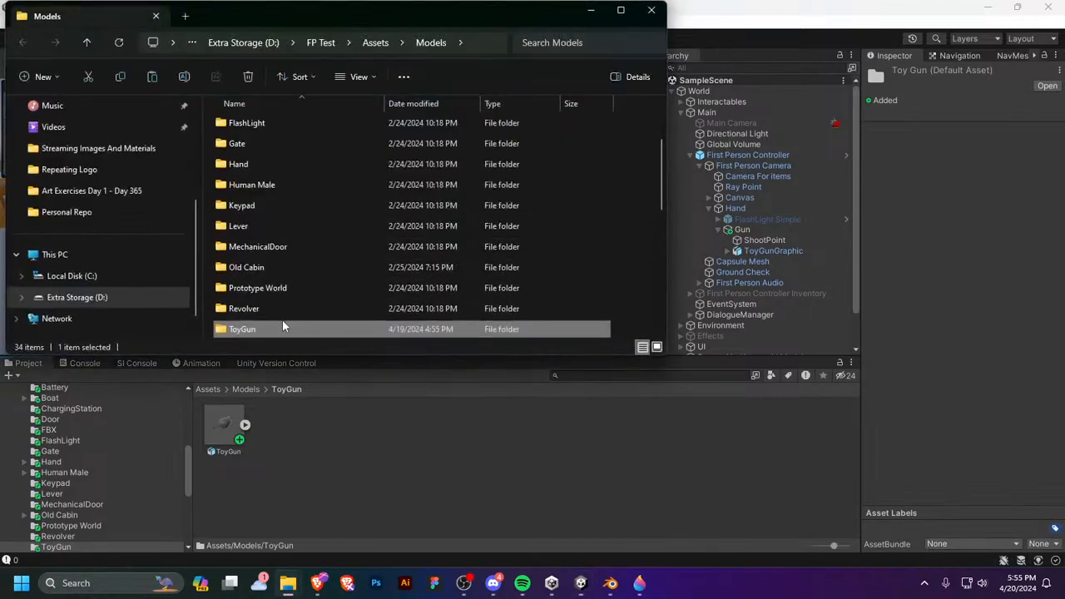
pyautogui.doubleClick(281, 327)
pyautogui.hotkey('ctrl', 'v')
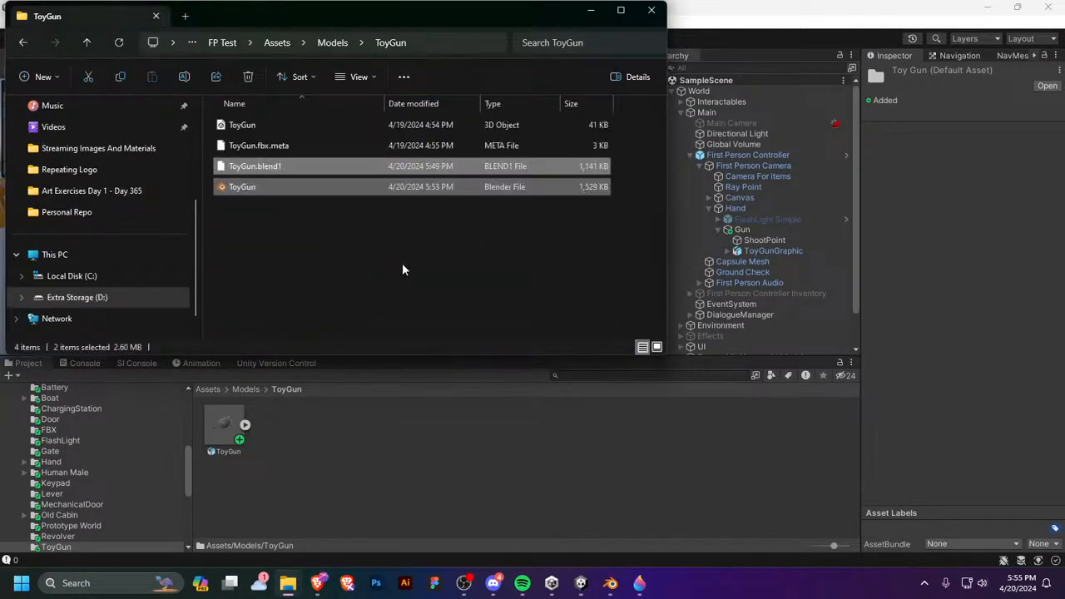
pyautogui.click(652, 10)
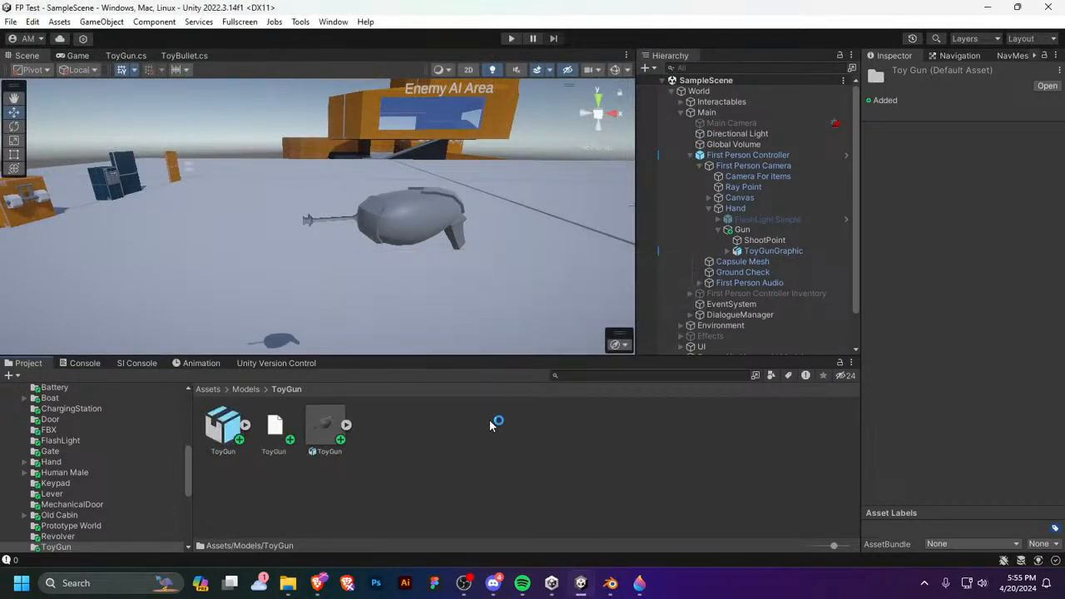
# Step: Replace the ToyGunGraphic object under Gun with the imported ToyGun Blender model
pyautogui.click(348, 484)
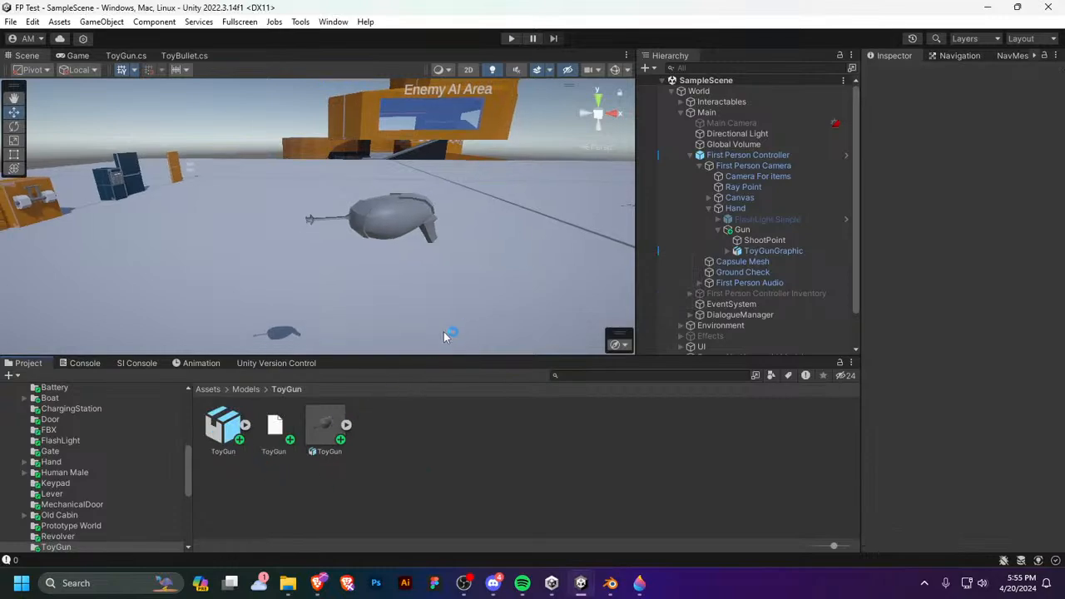
pyautogui.click(782, 250)
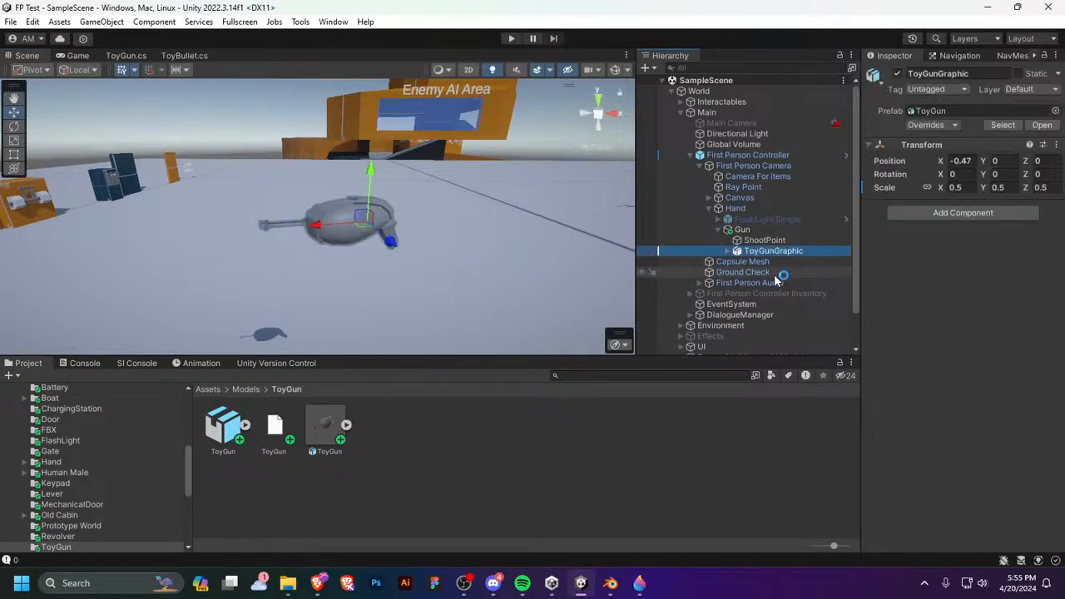
pyautogui.press('Delete')
pyautogui.moveTo(221, 433); pyautogui.dragTo(767, 232)
pyautogui.keyDown('alt'); pyautogui.moveTo(481, 260); pyautogui.dragTo(459, 423); pyautogui.keyUp('alt')
# Step: Switch to Blender, select the gun's nozzle piece and enable the Face Orientation overlay
pyautogui.click(610, 582)
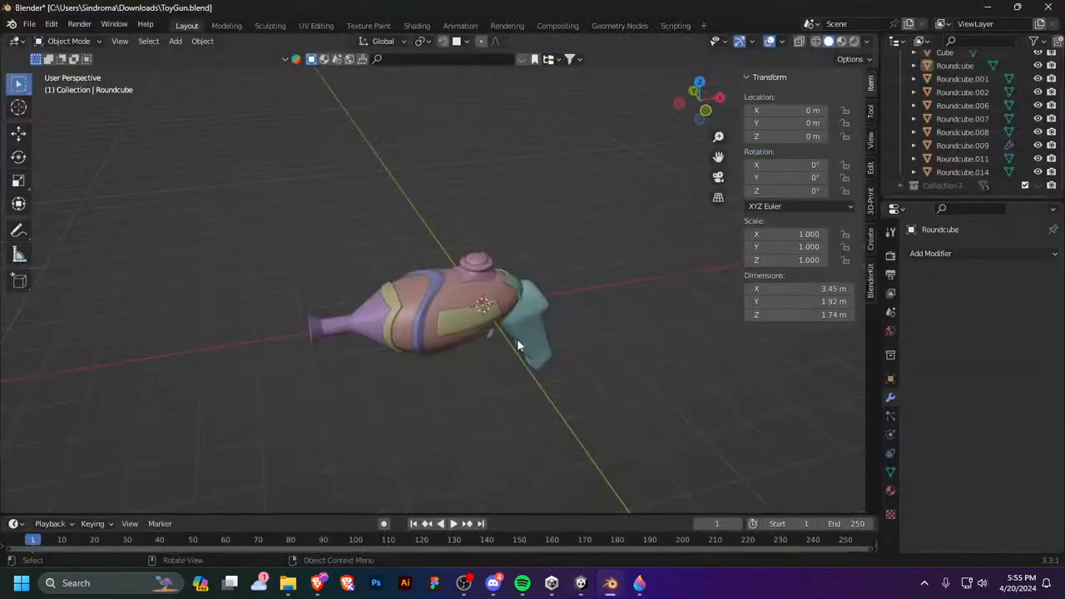
pyautogui.click(350, 337)
pyautogui.press('Tab')
pyautogui.moveTo(364, 339); pyautogui.dragTo(459, 336, button='middle')
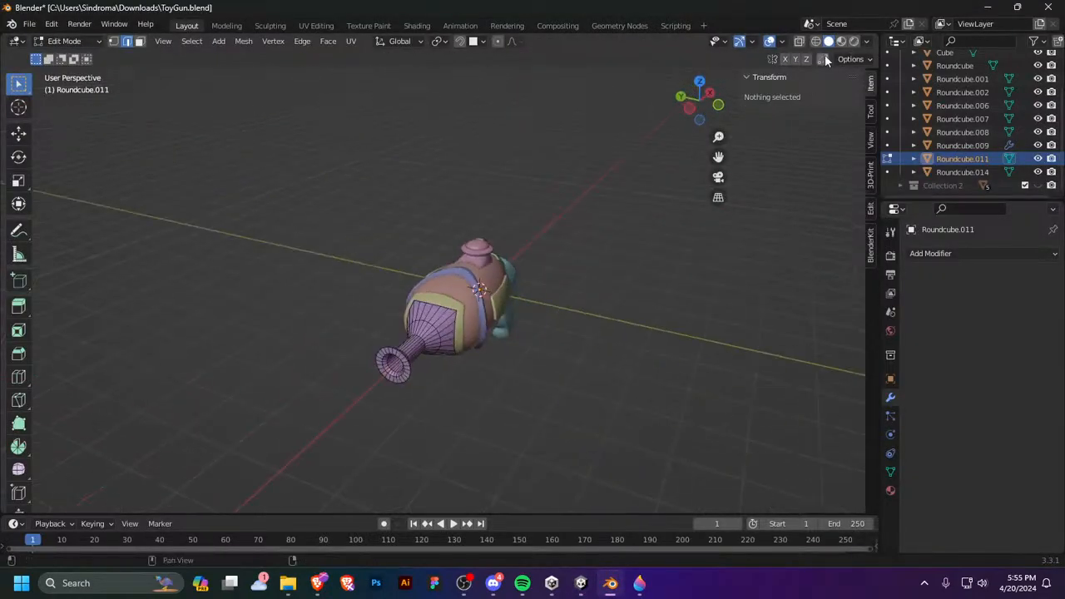
pyautogui.press('Tab')
pyautogui.click(847, 60)
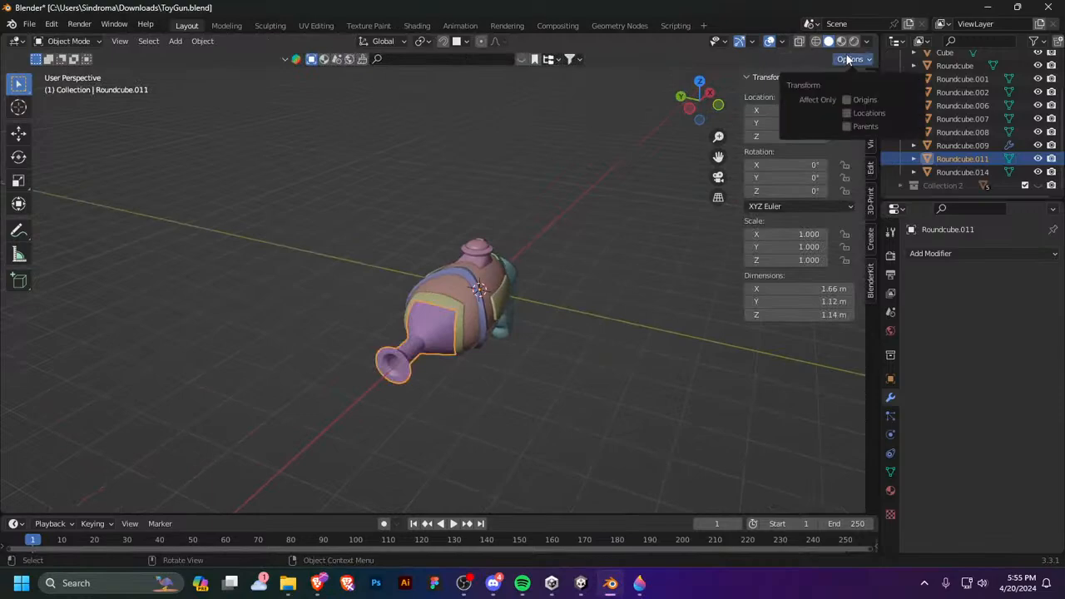
pyautogui.click(781, 42)
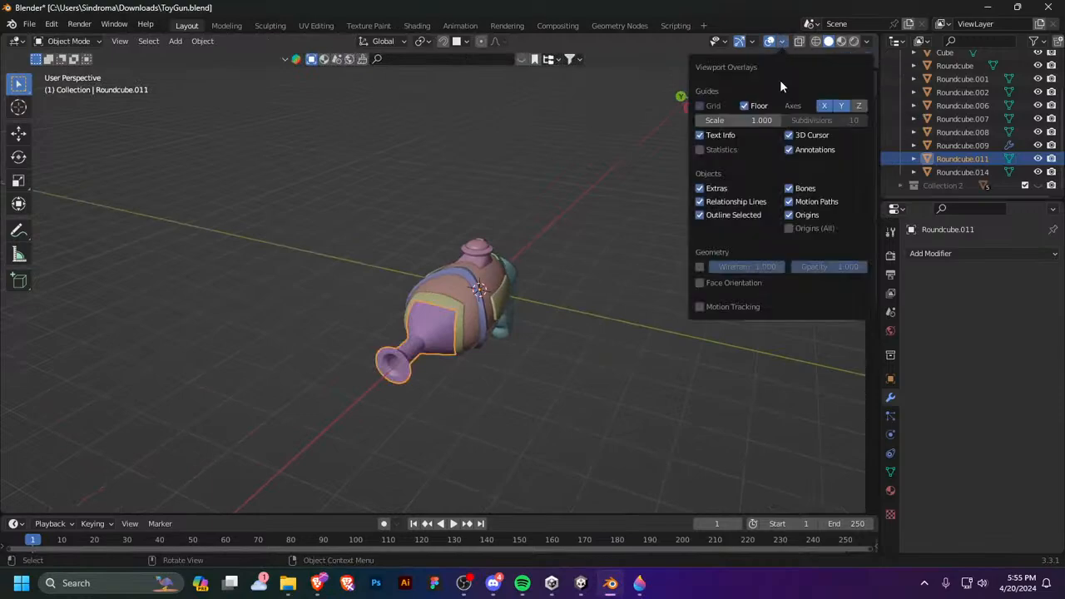
pyautogui.click(709, 284)
# Step: Recalculate the normals of the whole nozzle mesh to face outside and save the Blender file
pyautogui.press('Tab')
pyautogui.press('l')
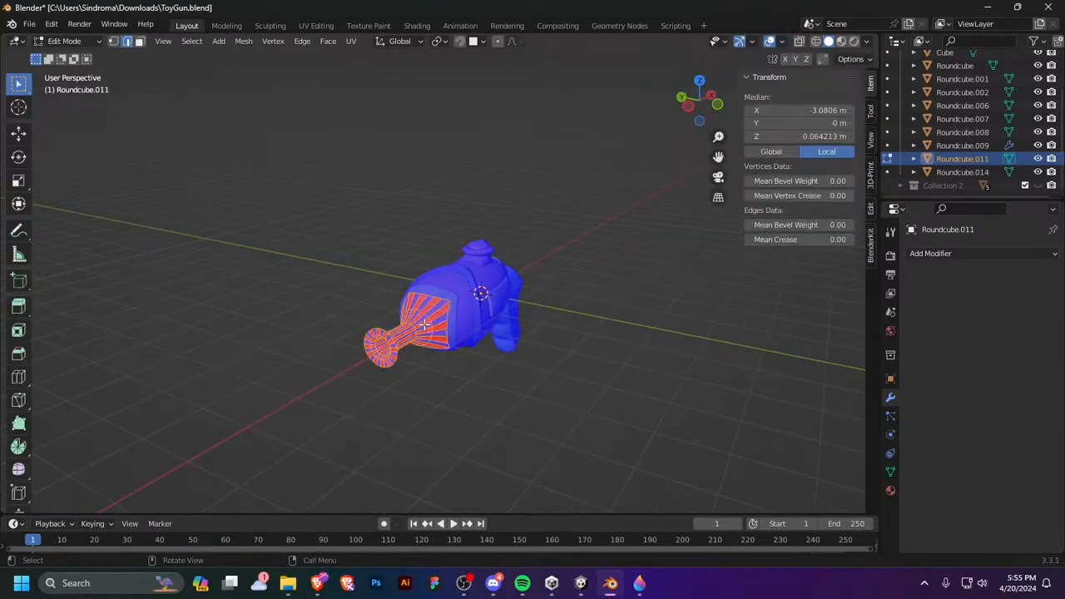
pyautogui.hotkey('shift', 'n')
pyautogui.press('Tab')
pyautogui.hotkey('ctrl', 's')
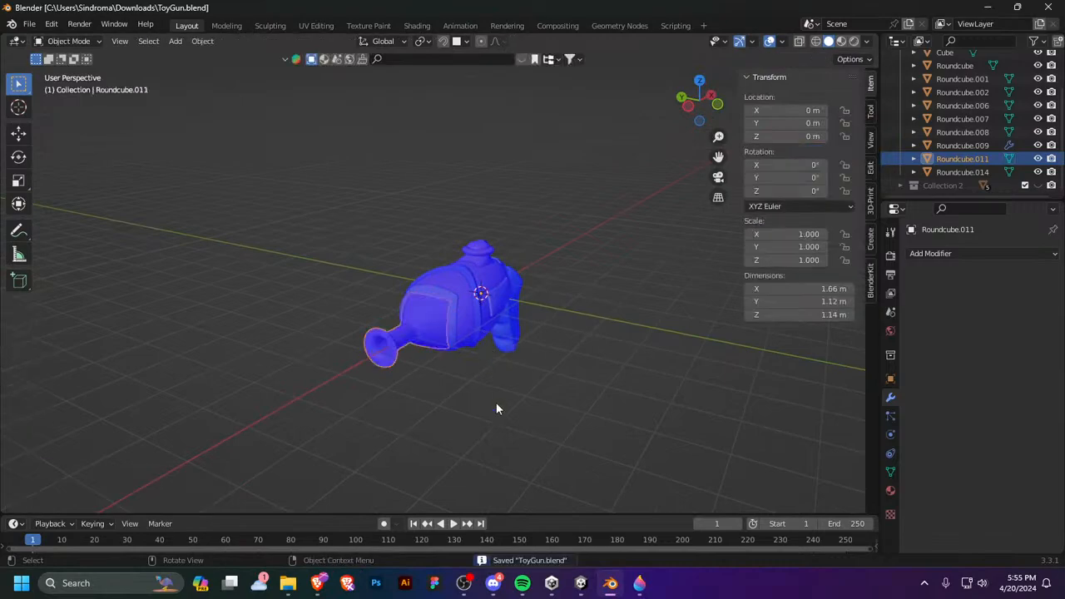
# Step: Switch to Unity and replace the ToyGun instance under Gun with a fresh copy of the Blender model
pyautogui.click(580, 582)
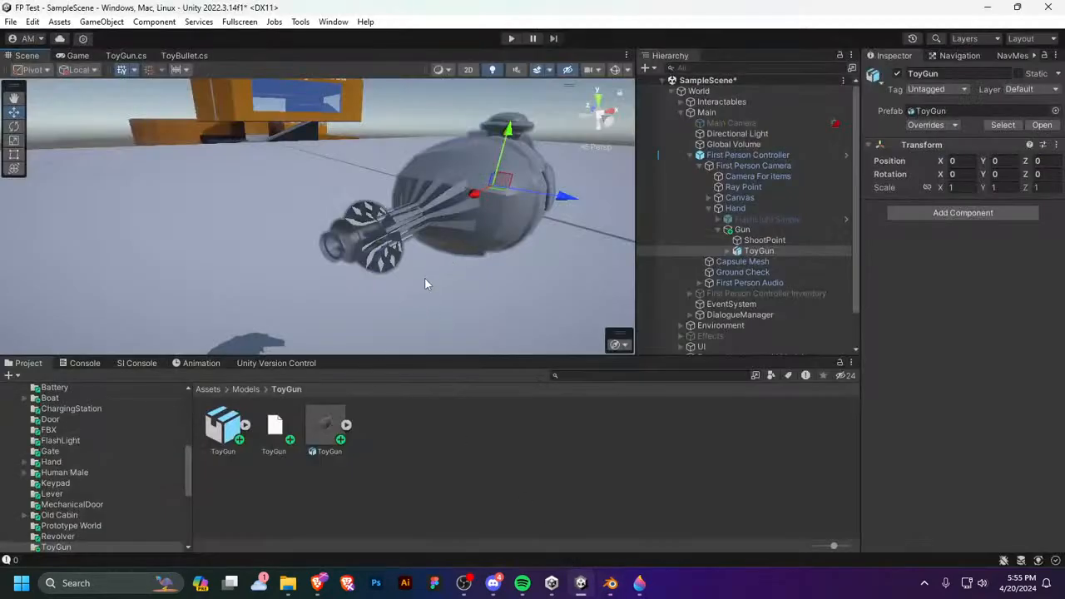
pyautogui.moveTo(433, 288); pyautogui.dragTo(325, 268, button='middle')
pyautogui.scroll(-2, 401, 279)
pyautogui.click(443, 252)
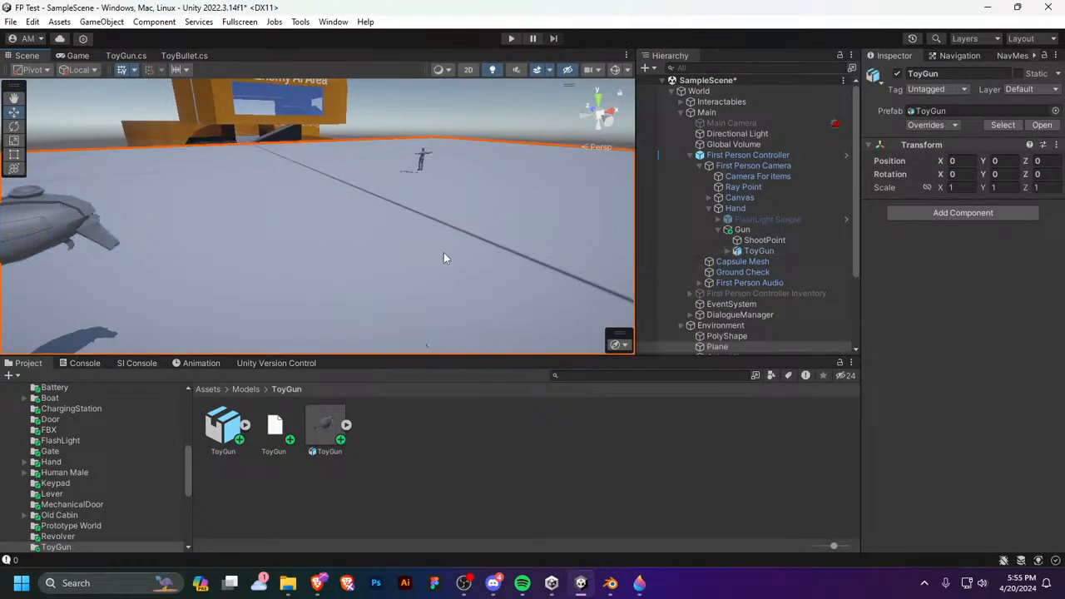
pyautogui.moveTo(443, 252); pyautogui.dragTo(431, 183, button='right')
pyautogui.press('a')
pyautogui.click(413, 162)
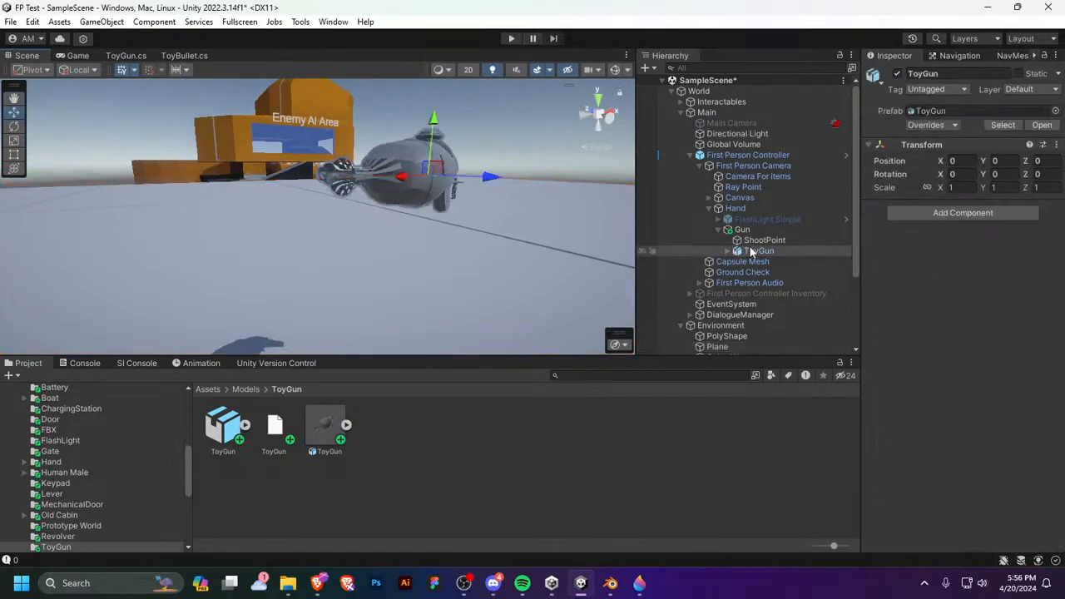
pyautogui.press('x')
pyautogui.press('Delete')
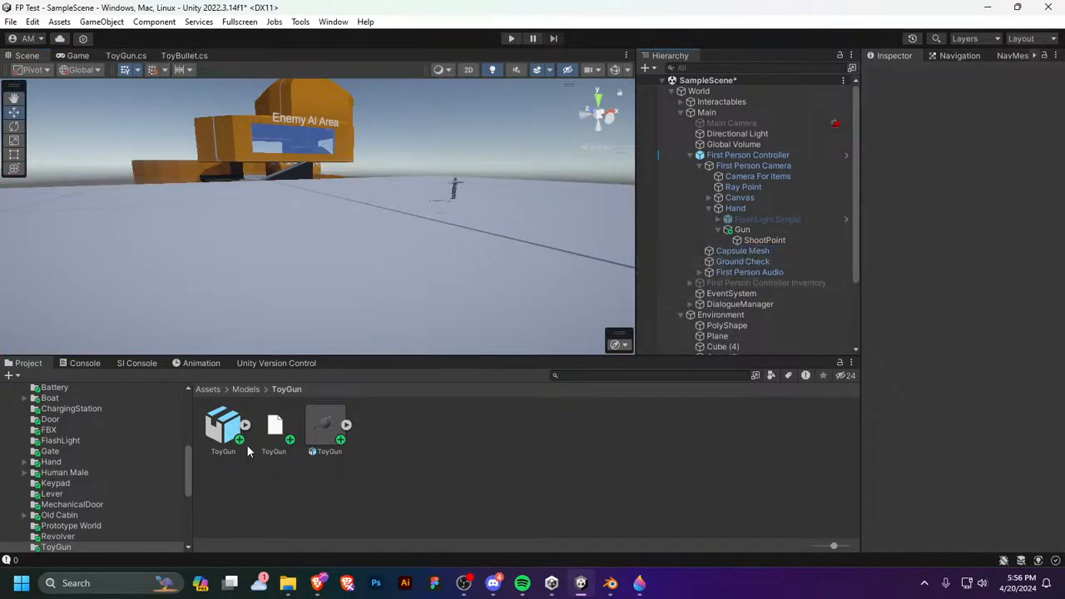
pyautogui.moveTo(246, 445); pyautogui.dragTo(755, 232)
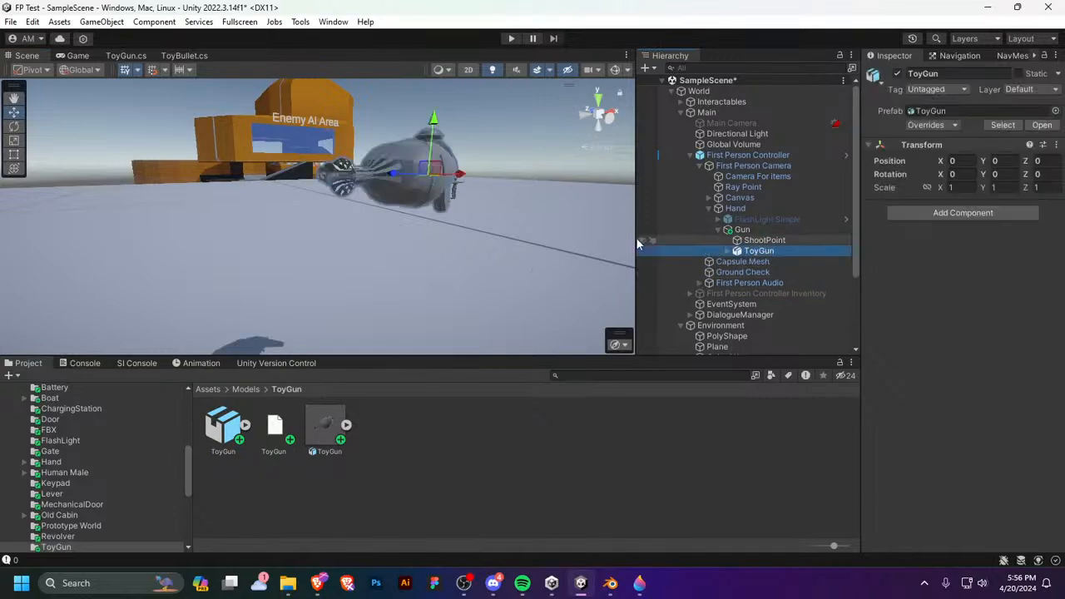
pyautogui.moveTo(519, 225); pyautogui.dragTo(506, 241, button='right')
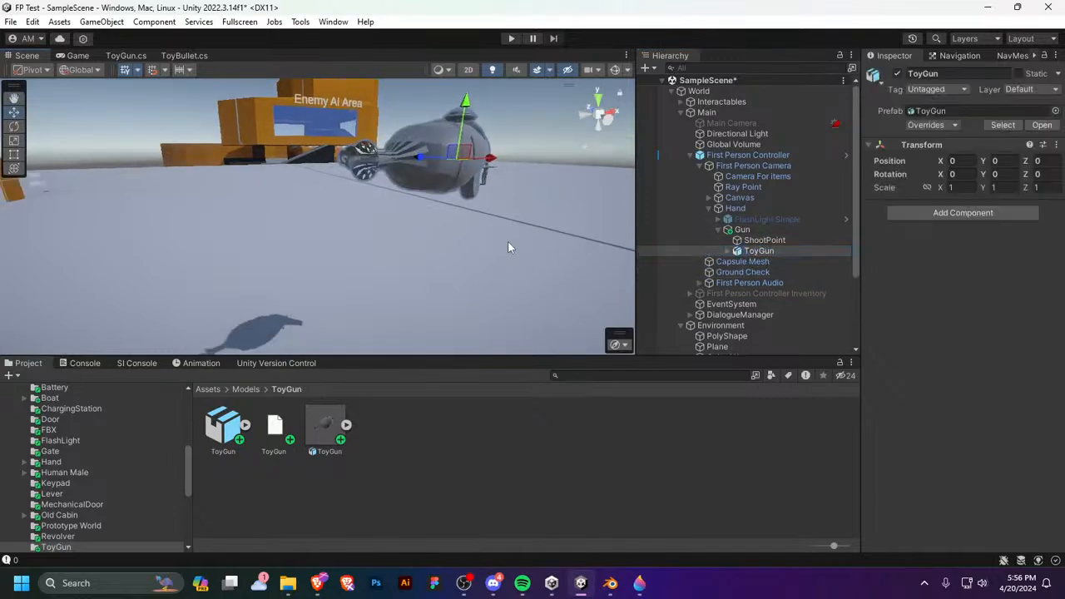
# Step: Delete the ToyGun instance from Gun and check the sub-assets of the ToyGun Blender model
pyautogui.click(773, 251)
pyautogui.press('Delete')
pyautogui.click(227, 429)
pyautogui.click(245, 425)
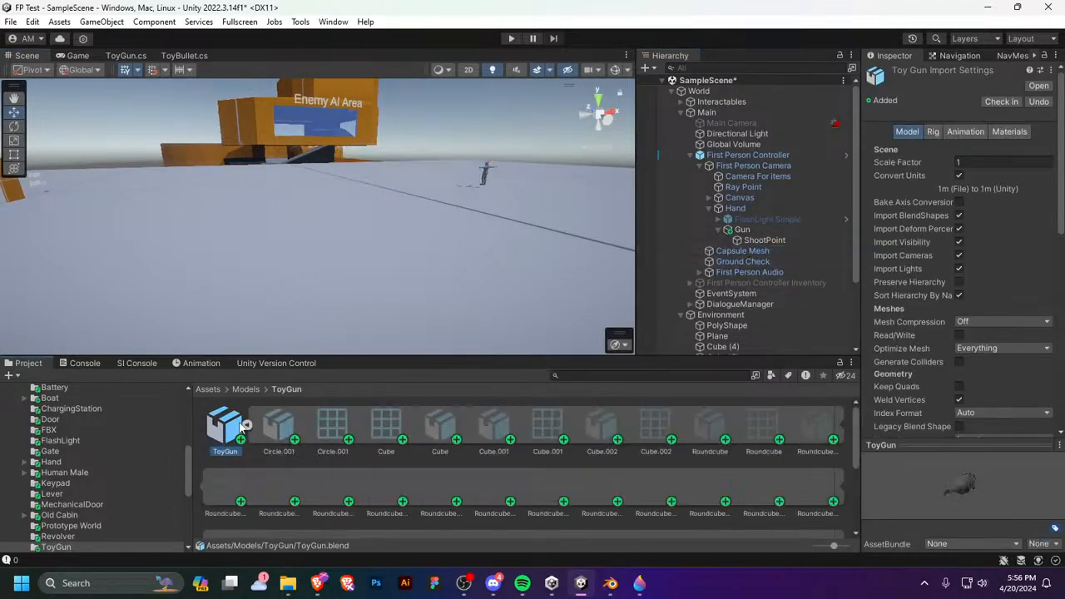
pyautogui.click(245, 425)
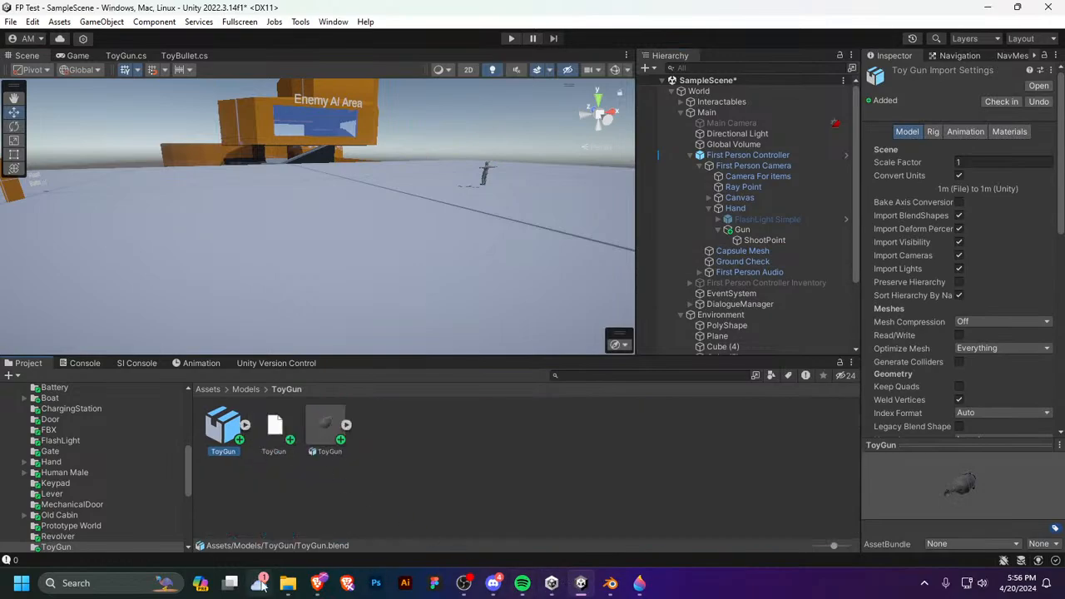
# Step: Permanently delete the ToyGun Blender file from the Downloads folder and close the file window
pyautogui.click(287, 582)
pyautogui.click(169, 181)
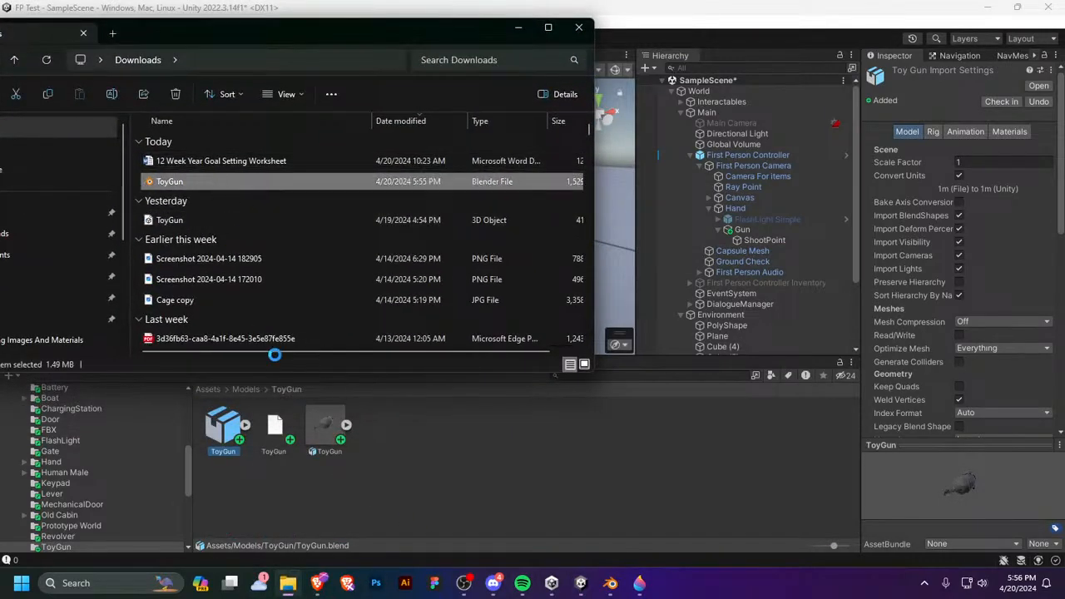
pyautogui.rightClick(213, 181)
pyautogui.click(274, 455)
pyautogui.click(577, 344)
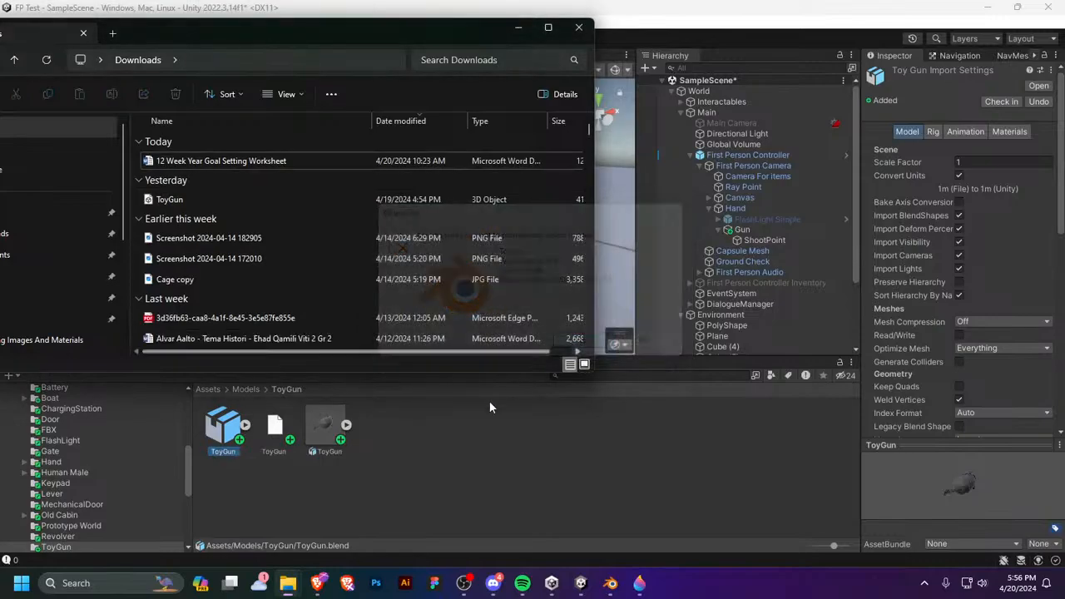
pyautogui.click(578, 27)
# Step: Show the project's ToyGun folder in Explorer and copy the path D:\FP Test\Assets\Models
pyautogui.rightClick(406, 458)
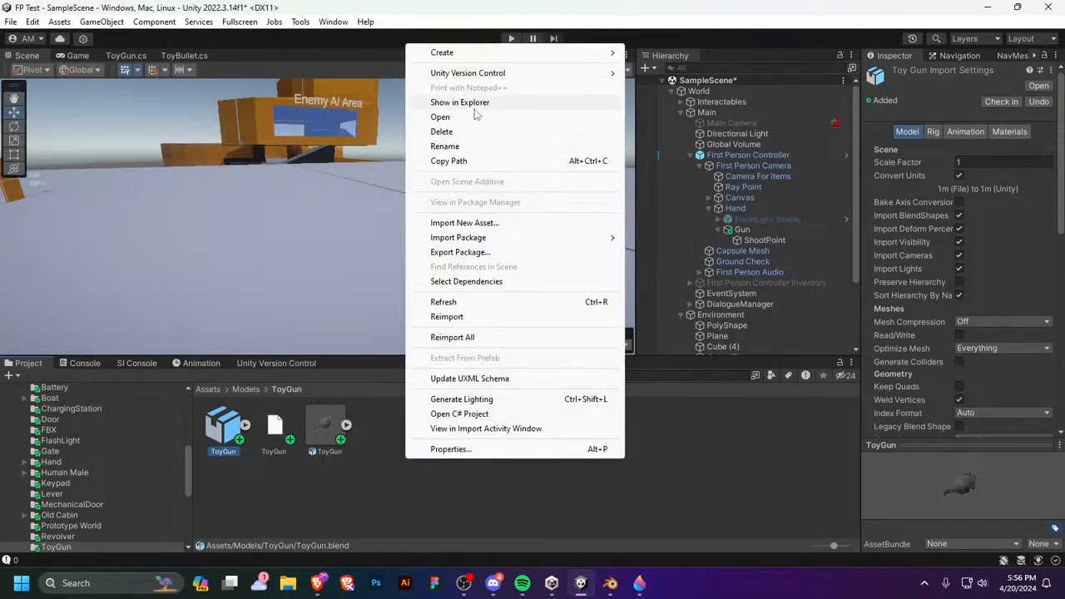
pyautogui.click(458, 102)
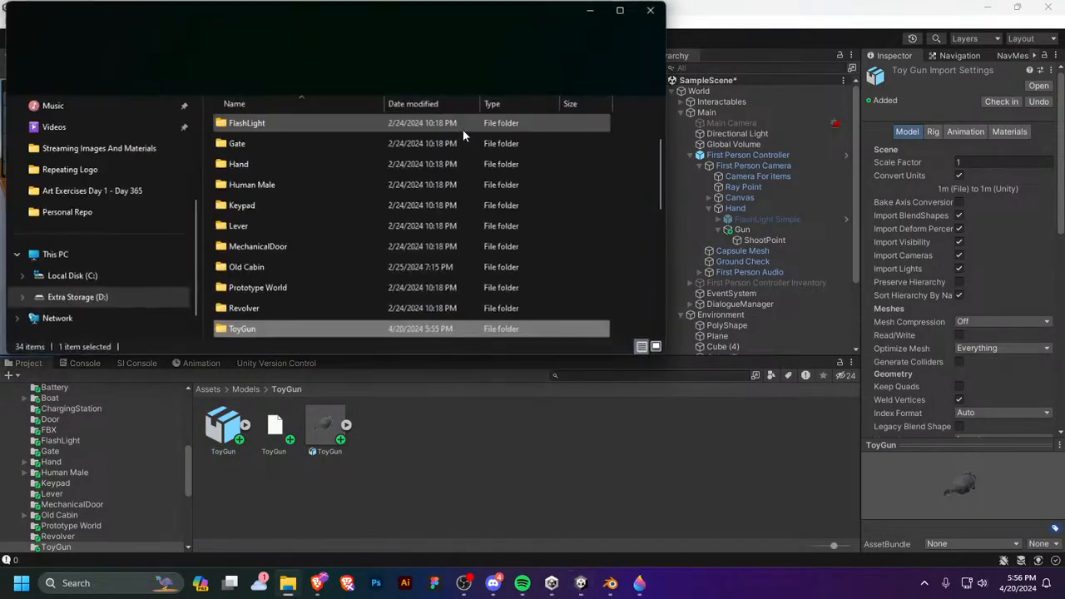
pyautogui.click(449, 42)
pyautogui.hotkey('ctrl', 'c')
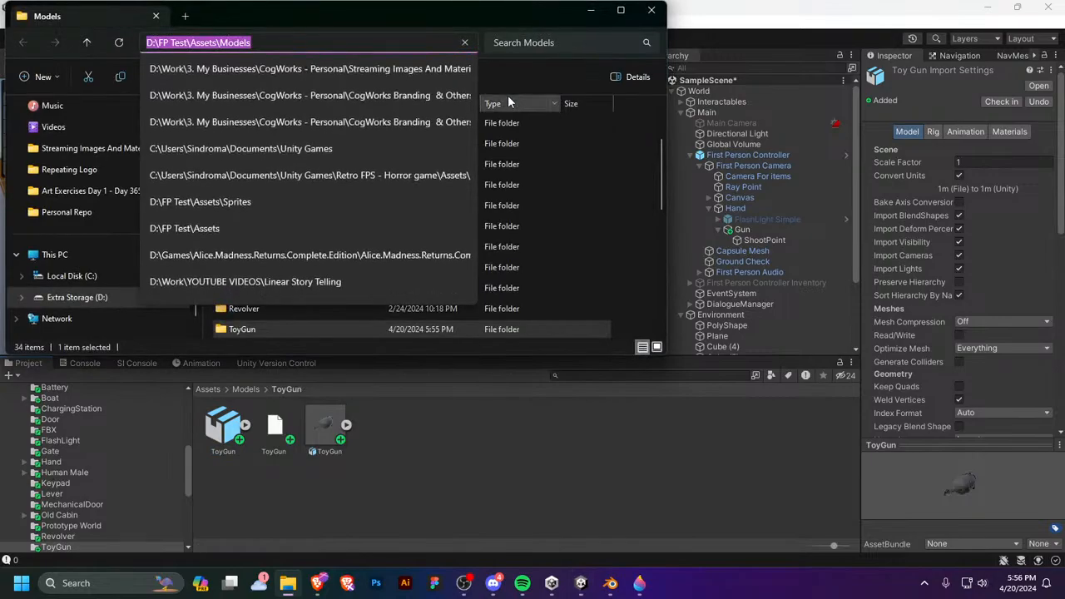
# Step: Switch to Blender and save the file as ToyGun.blend in D:\FP Test\Assets\Models\ToyGun, overwriting the existing copy
pyautogui.click(580, 582)
pyautogui.click(609, 582)
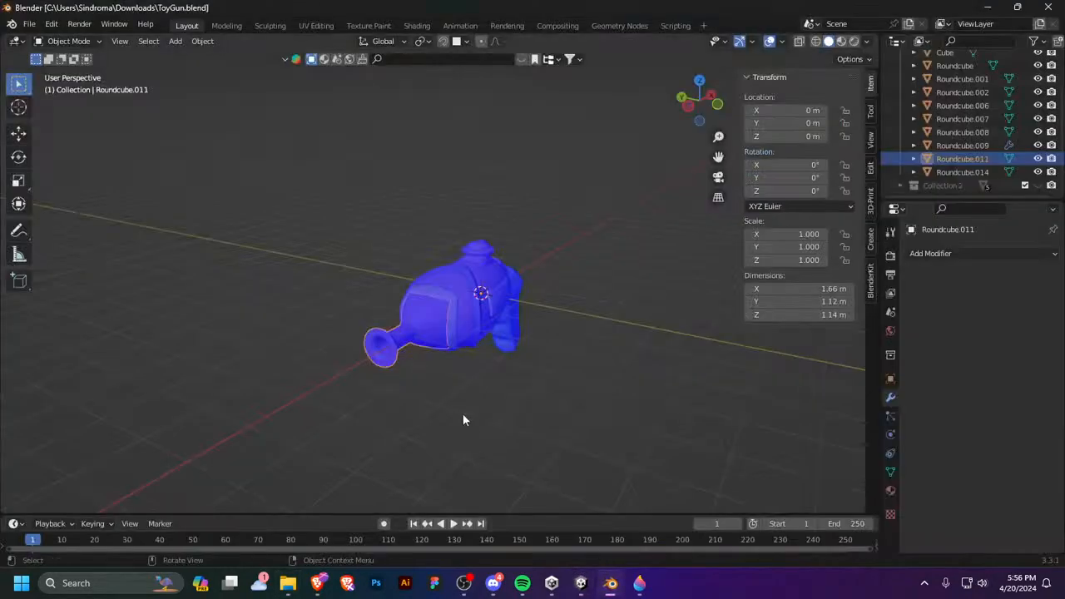
pyautogui.click(28, 24)
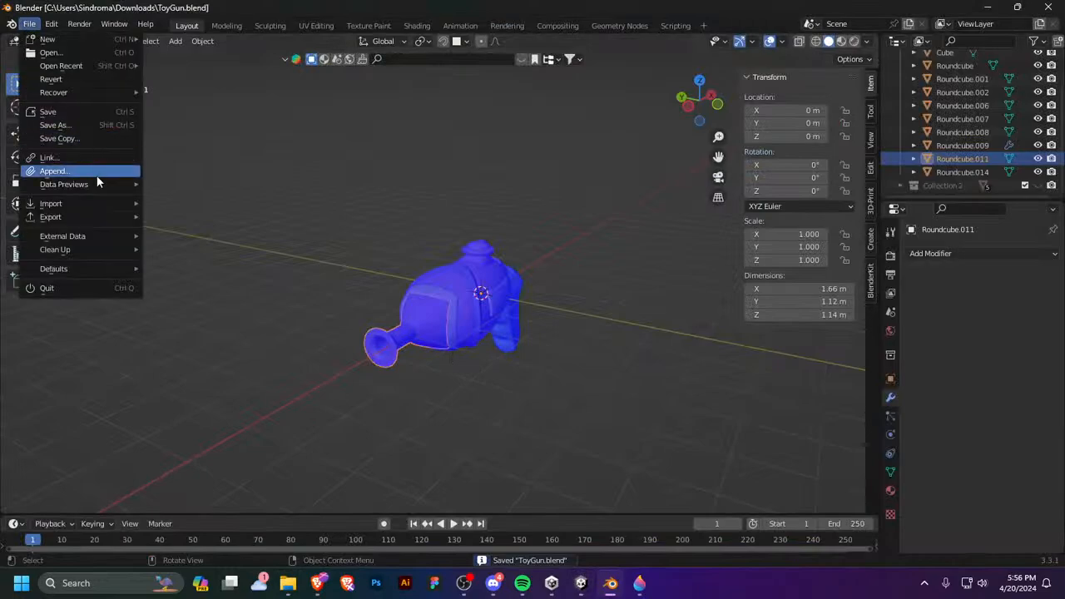
pyautogui.click(76, 126)
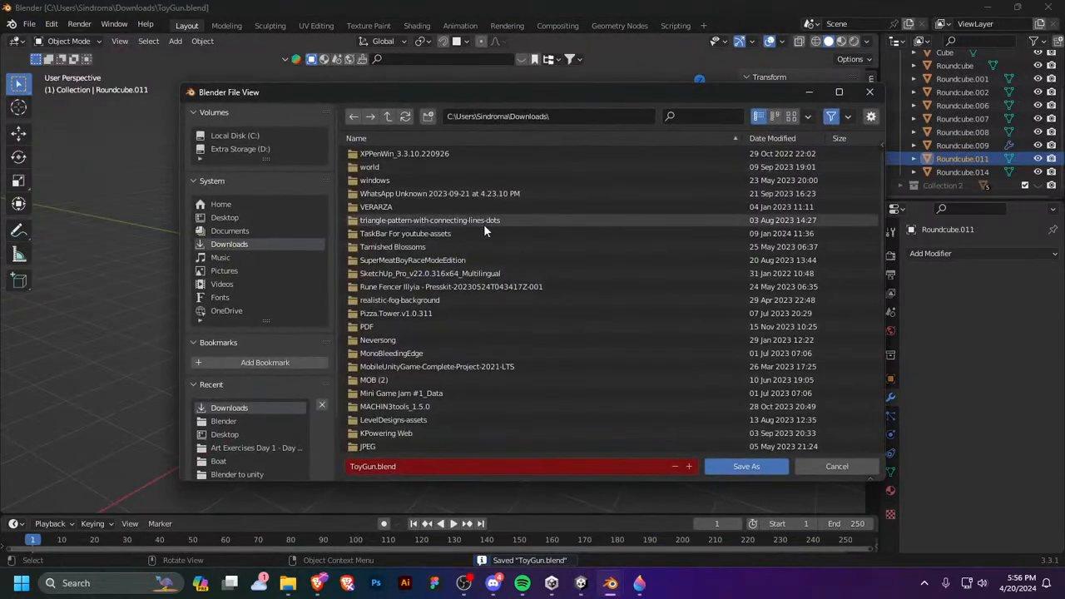
pyautogui.click(577, 113)
pyautogui.hotkey('ctrl', 'v')
pyautogui.press('Return')
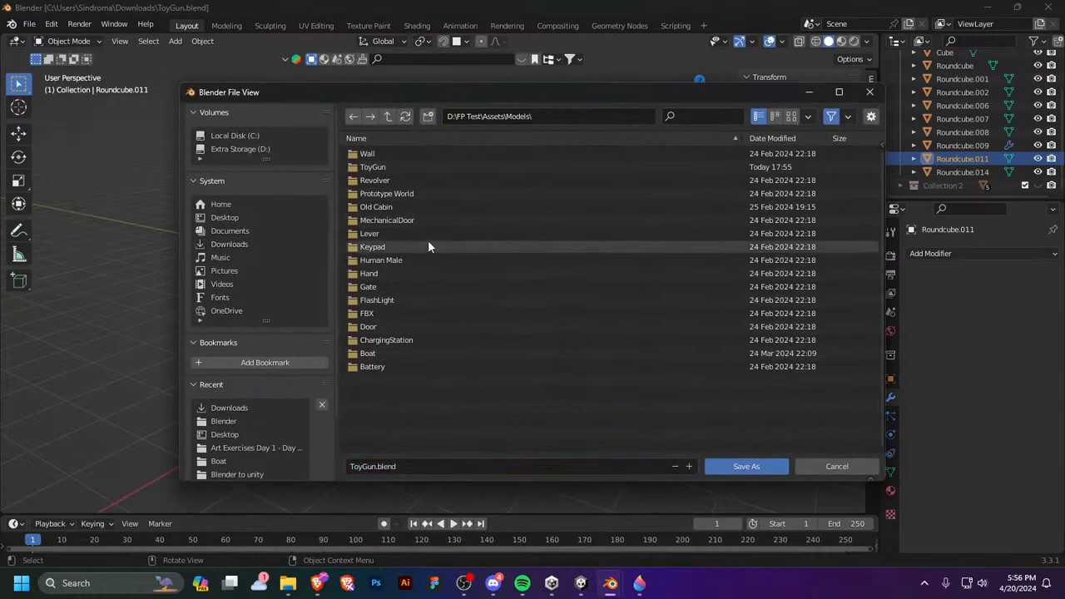
pyautogui.click(387, 166)
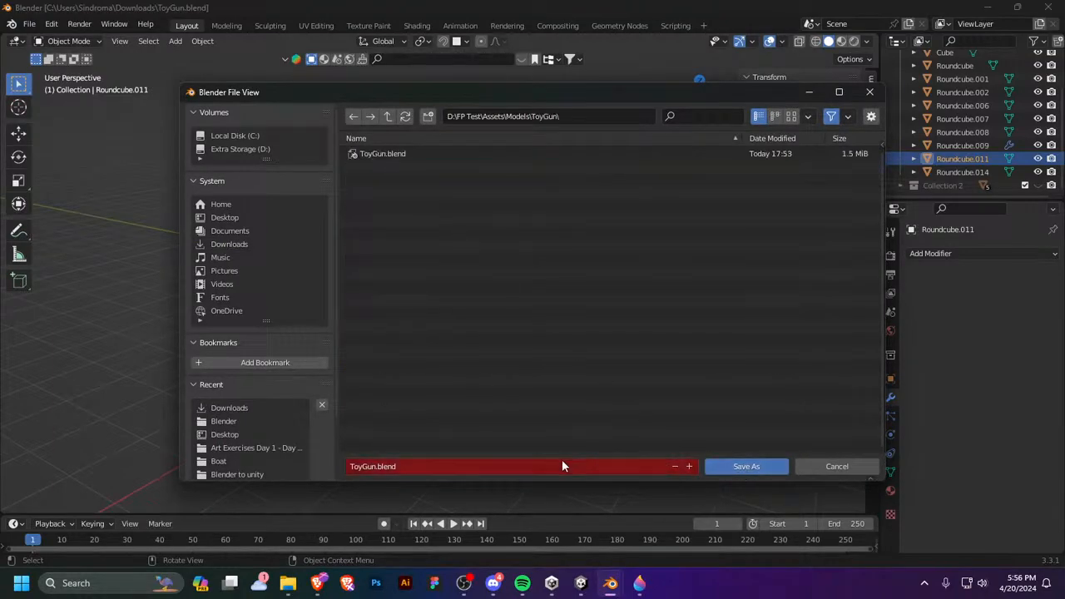
pyautogui.click(745, 466)
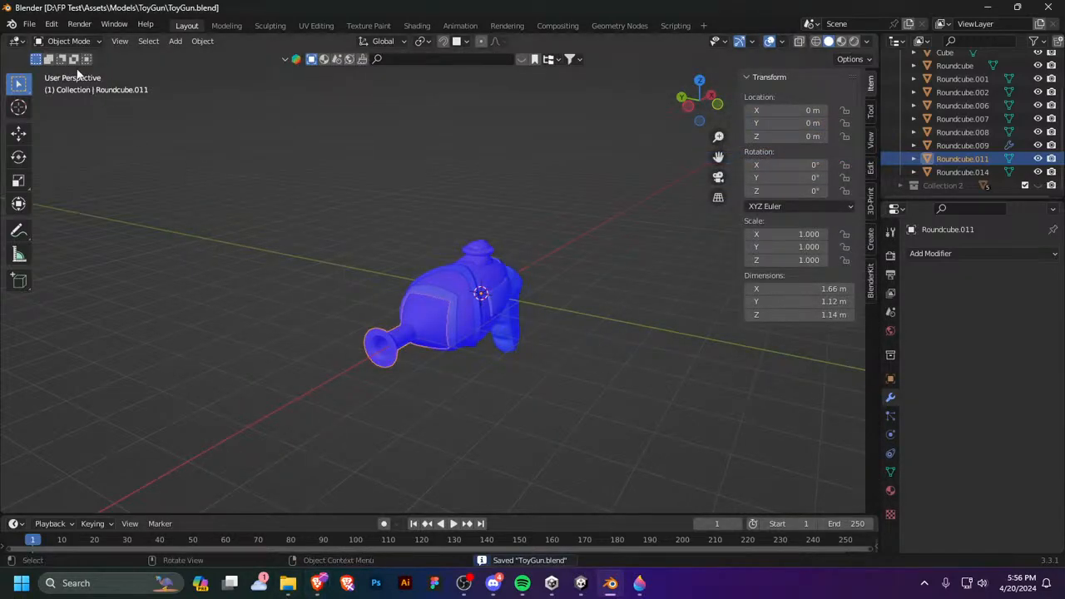
pyautogui.click(11, 23)
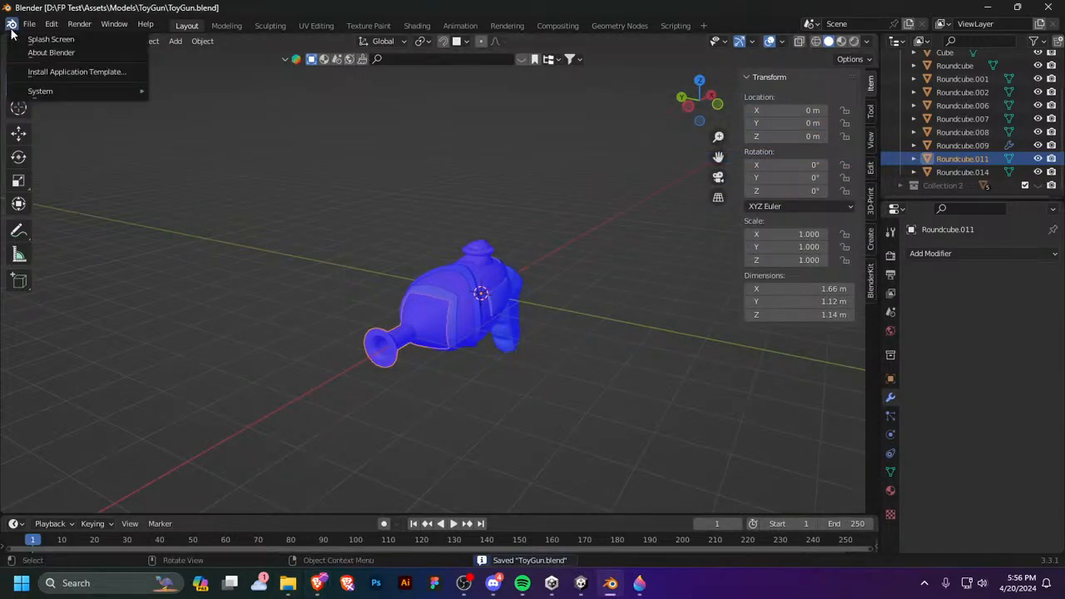
# Step: Permanently delete the newly reappeared ToyGun Blender file from the Downloads folder in File Explorer
pyautogui.click(288, 582)
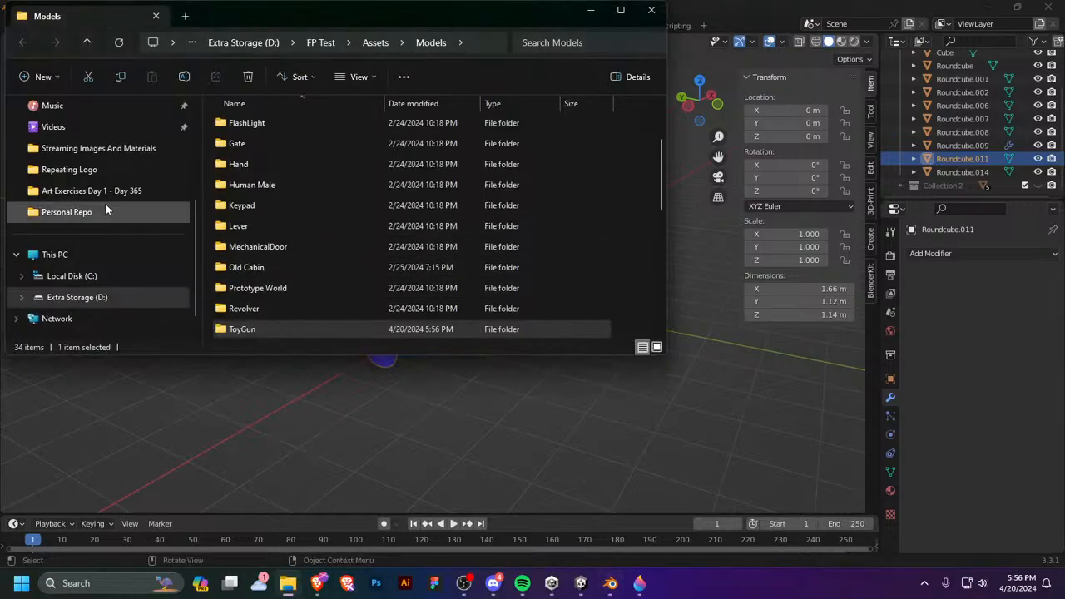
pyautogui.click(73, 217)
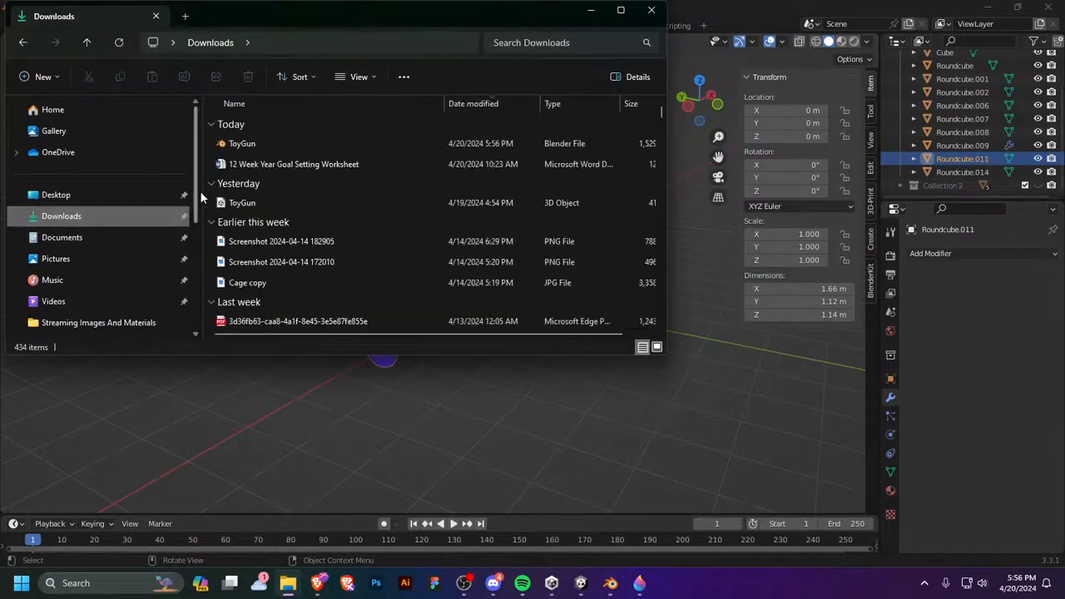
pyautogui.doubleClick(271, 143)
pyautogui.rightClick(269, 143)
pyautogui.click(362, 420)
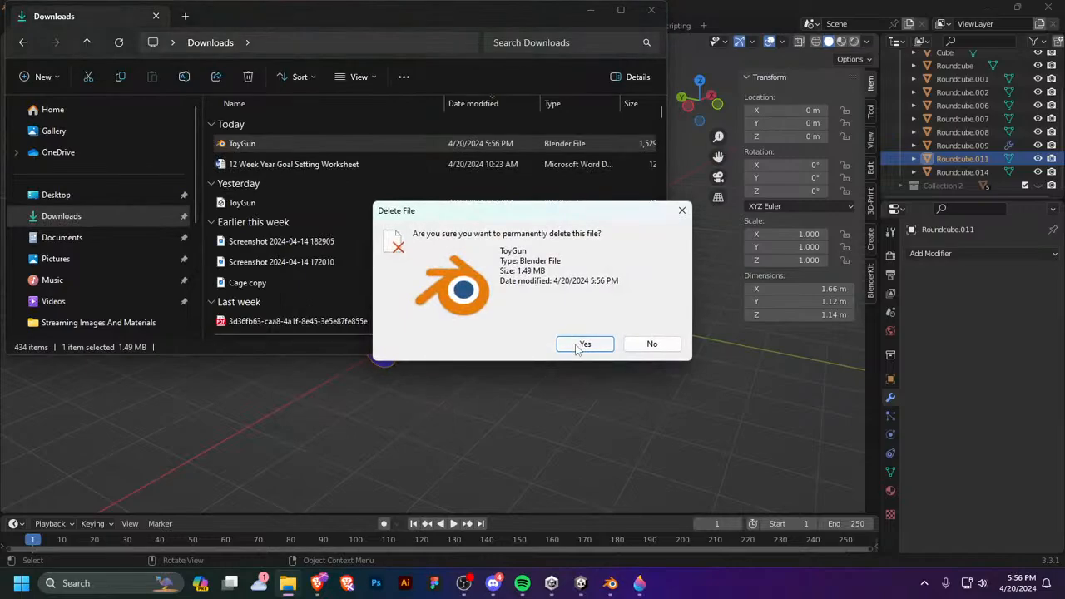
pyautogui.click(580, 343)
# Step: Switch to Unity, add the ToyGun model as a child of Gun, and inspect its nozzle up close
pyautogui.click(581, 583)
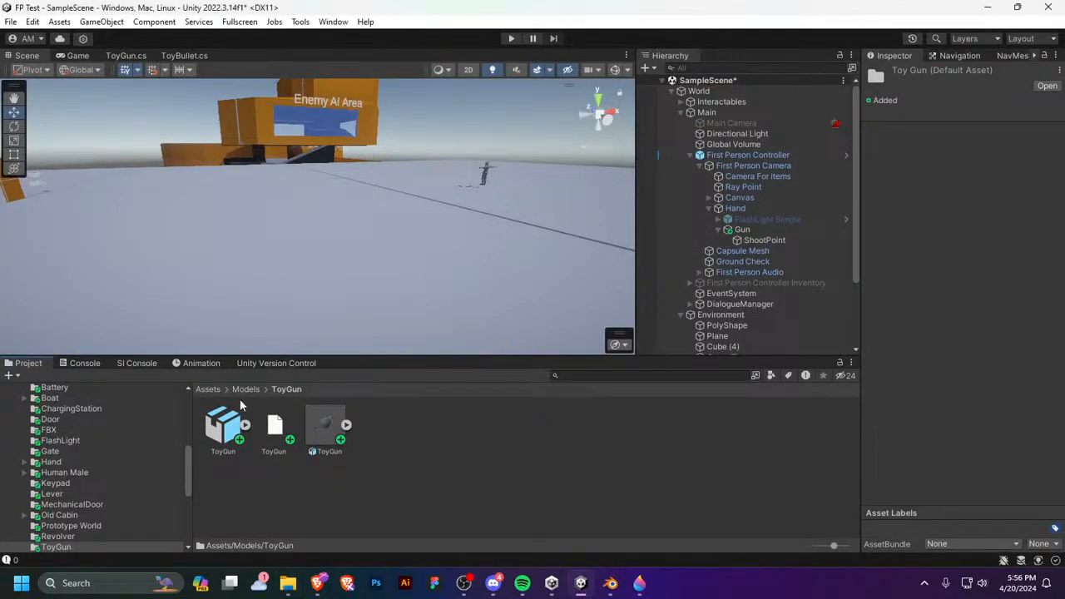
pyautogui.moveTo(225, 428); pyautogui.dragTo(740, 230)
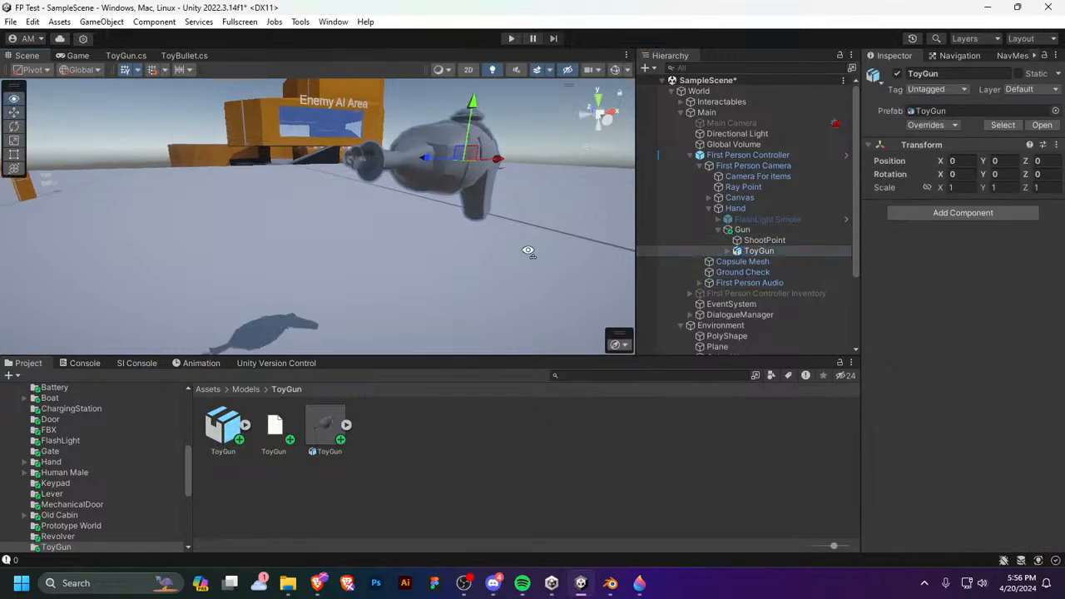
pyautogui.press('w')
pyautogui.moveTo(528, 250); pyautogui.dragTo(379, 218, button='right')
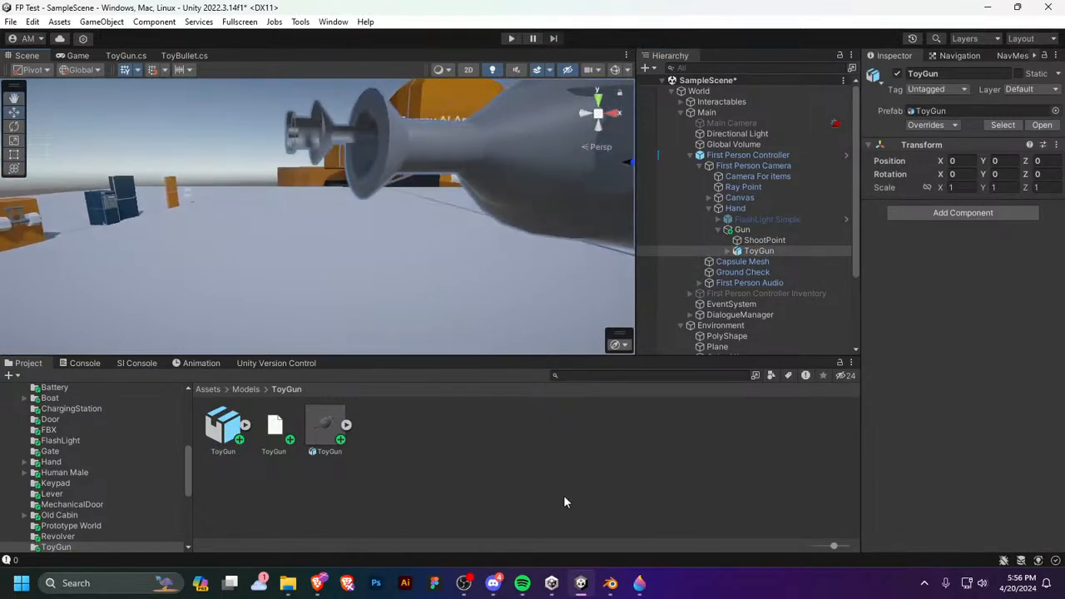
# Step: Switch to Blender to inspect the gun and save ToyGun.blend again, then recheck the model in Unity
pyautogui.click(611, 584)
pyautogui.moveTo(374, 325); pyautogui.dragTo(368, 376, button='middle')
pyautogui.rightClick(369, 376)
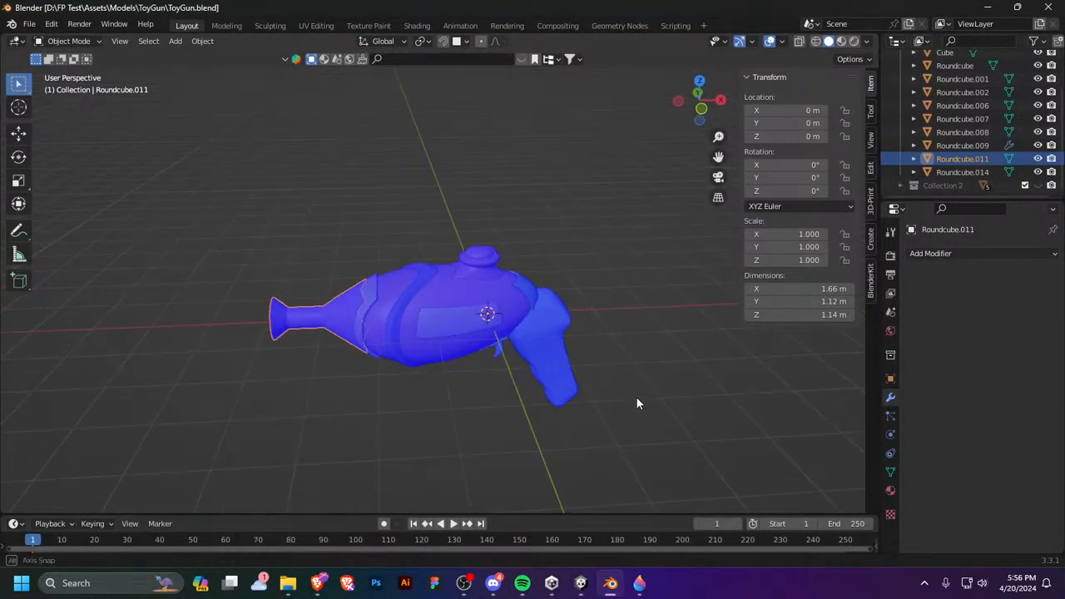
pyautogui.moveTo(636, 398); pyautogui.dragTo(545, 371, button='middle')
pyautogui.hotkey('ctrl', 's')
pyautogui.click(580, 583)
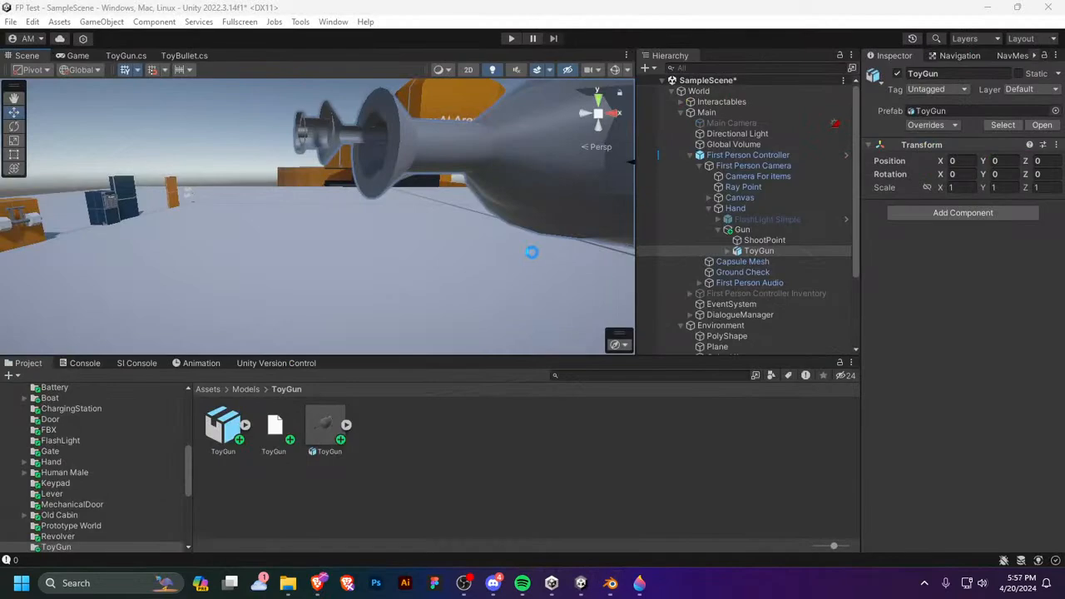
pyautogui.moveTo(531, 252); pyautogui.dragTo(486, 303, button='right')
# Step: Switch to Blender, exclude Collection 1 and Collection 2 from the view layer, and save ToyGun.blend
pyautogui.click(610, 582)
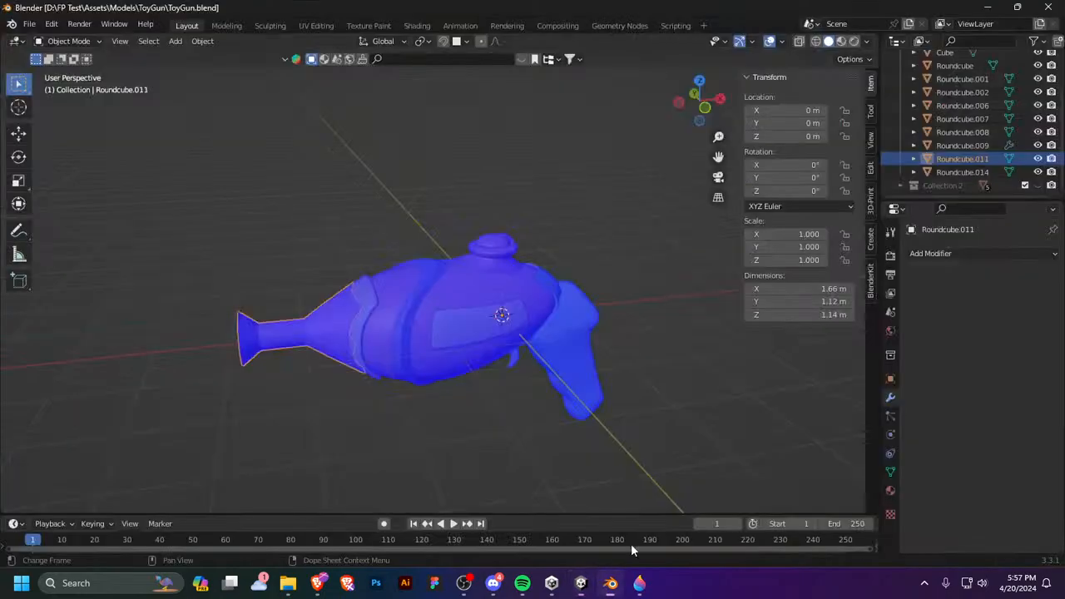
pyautogui.scroll(2, 1004, 186)
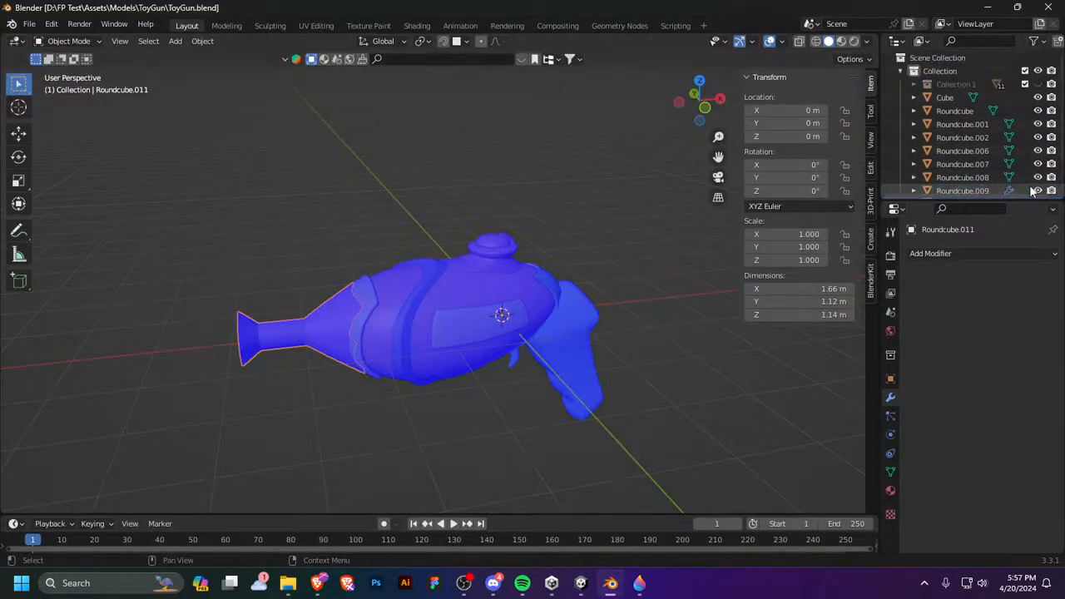
pyautogui.scroll(3, 1004, 186)
pyautogui.click(958, 95)
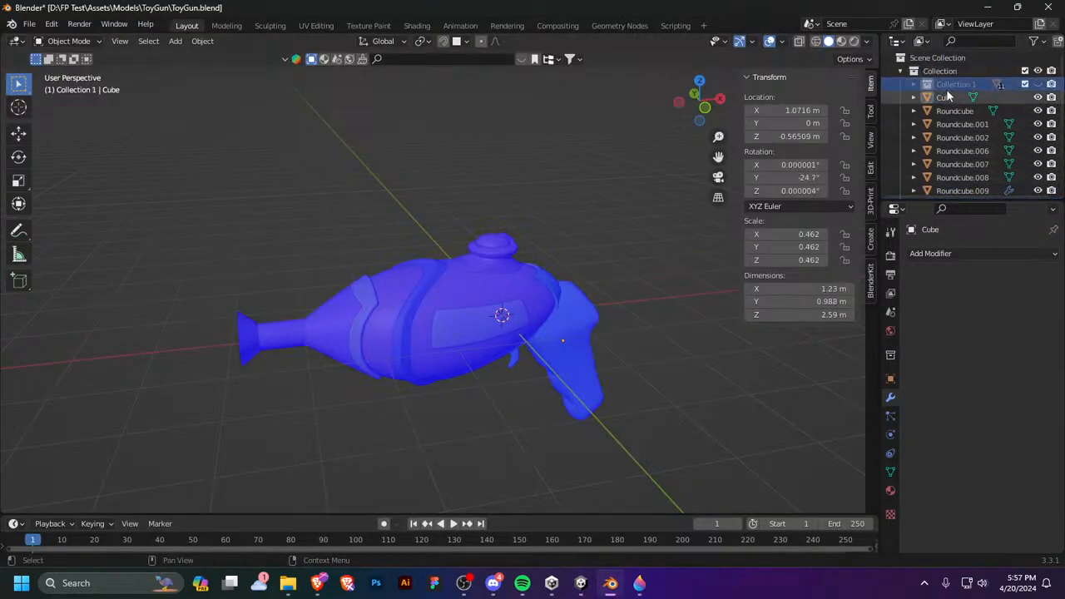
pyautogui.click(1025, 84)
pyautogui.scroll(-3, 1025, 190)
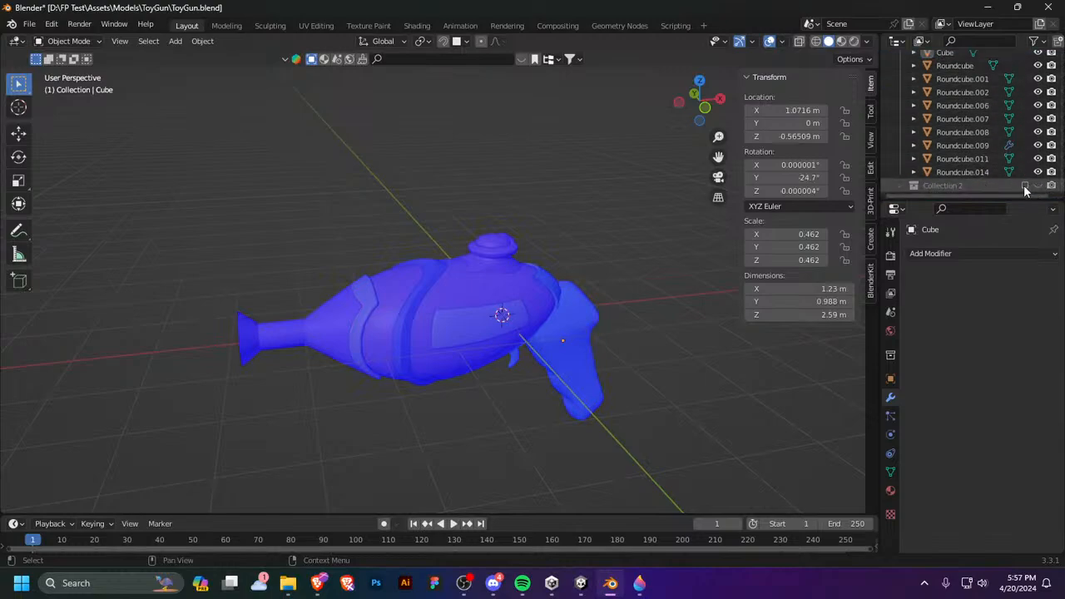
pyautogui.hotkey('ctrl', 's')
# Step: Switch to Unity, check the reimported gun for stray parts, and save the scene
pyautogui.click(581, 582)
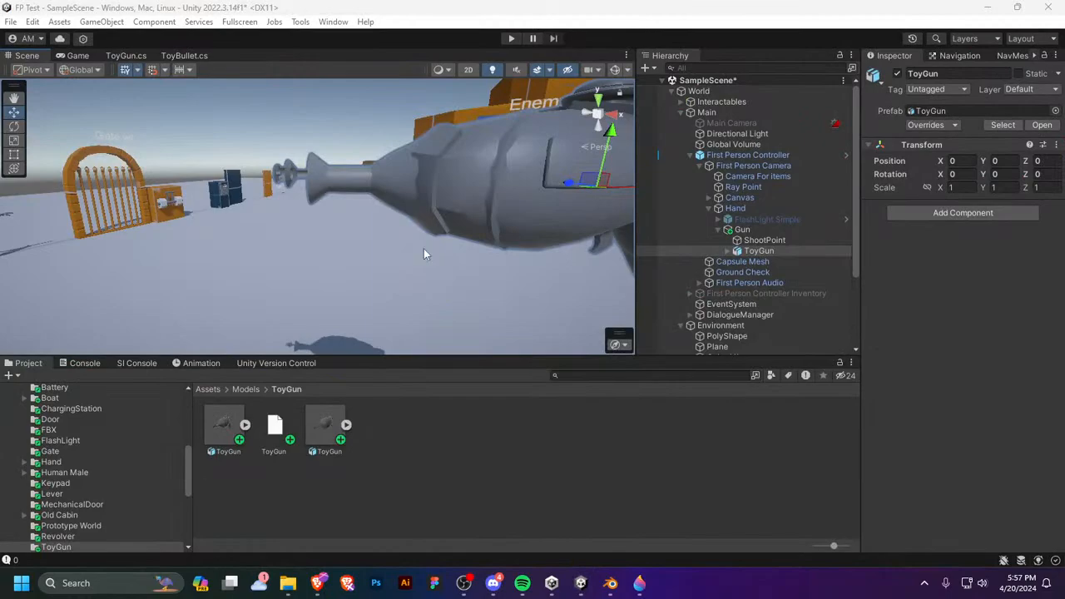
pyautogui.moveTo(469, 236); pyautogui.dragTo(467, 310, button='right')
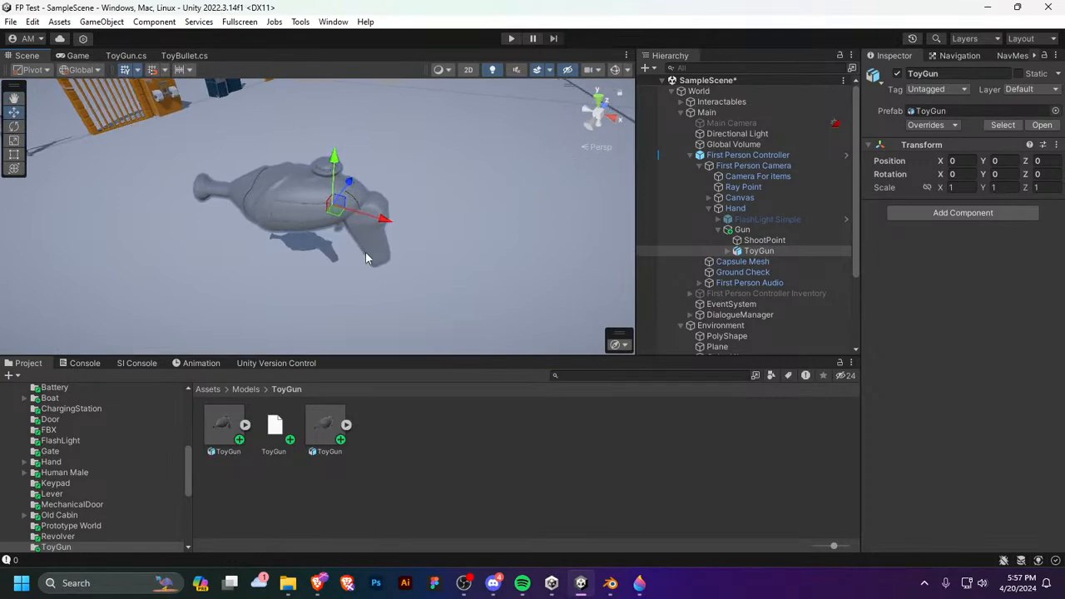
pyautogui.moveTo(365, 252); pyautogui.dragTo(523, 247, button='right')
pyautogui.hotkey('ctrl', 's')
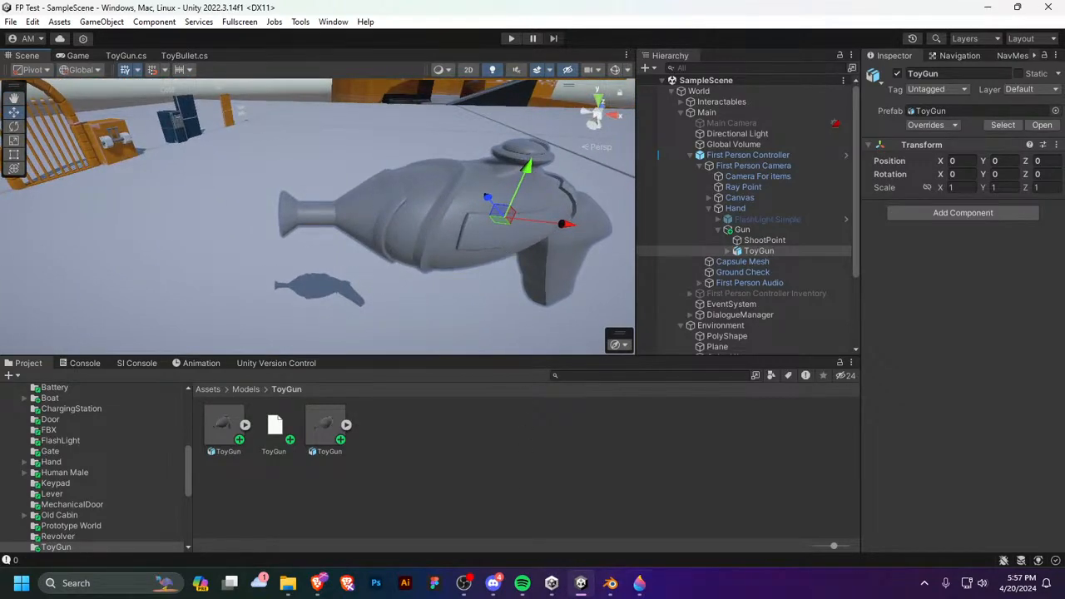
pyautogui.click(616, 589)
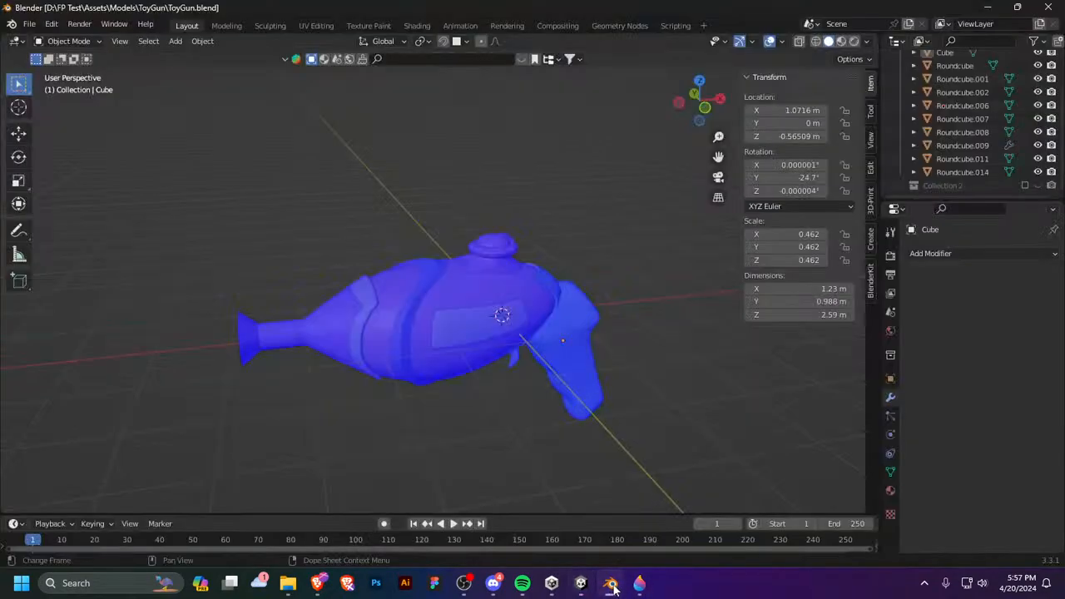
pyautogui.click(580, 582)
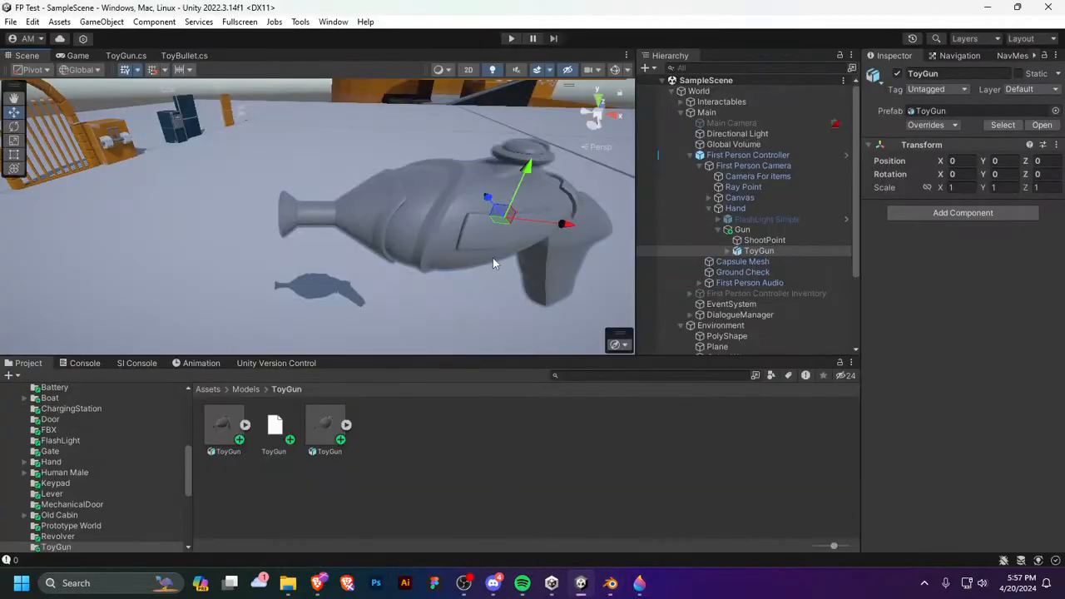
pyautogui.moveTo(492, 257); pyautogui.dragTo(501, 276, button='right')
pyautogui.click(469, 449)
pyautogui.rightClick(467, 451)
pyautogui.click(423, 443)
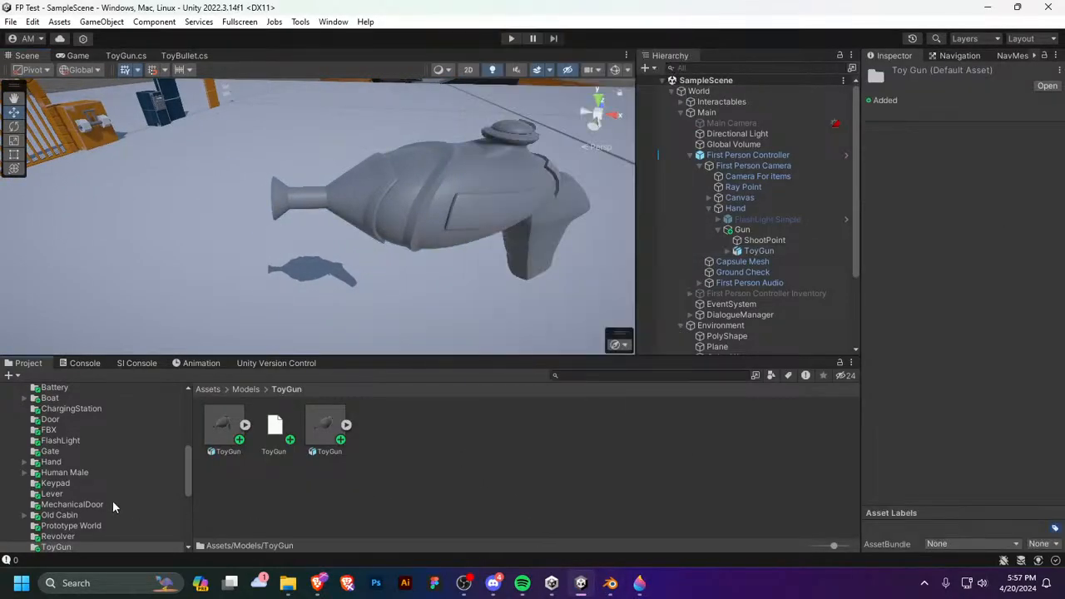
# Step: Open the Assets/Materials folder and apply the Red material to the gun's nozzle and grip
pyautogui.scroll(-5, 112, 503)
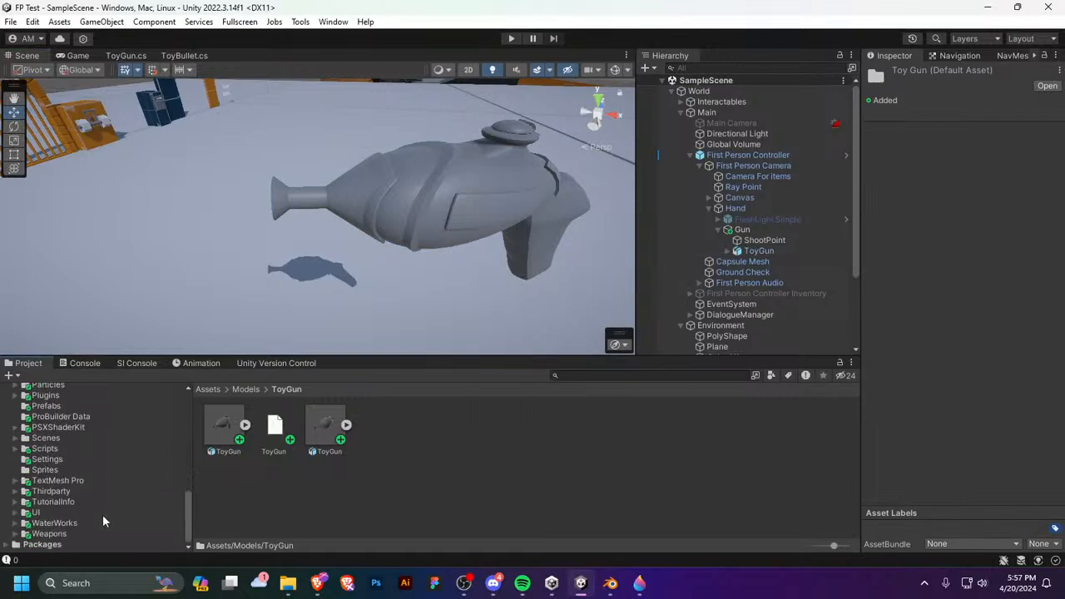
pyautogui.scroll(10, 93, 464)
pyautogui.scroll(-3, 30, 487)
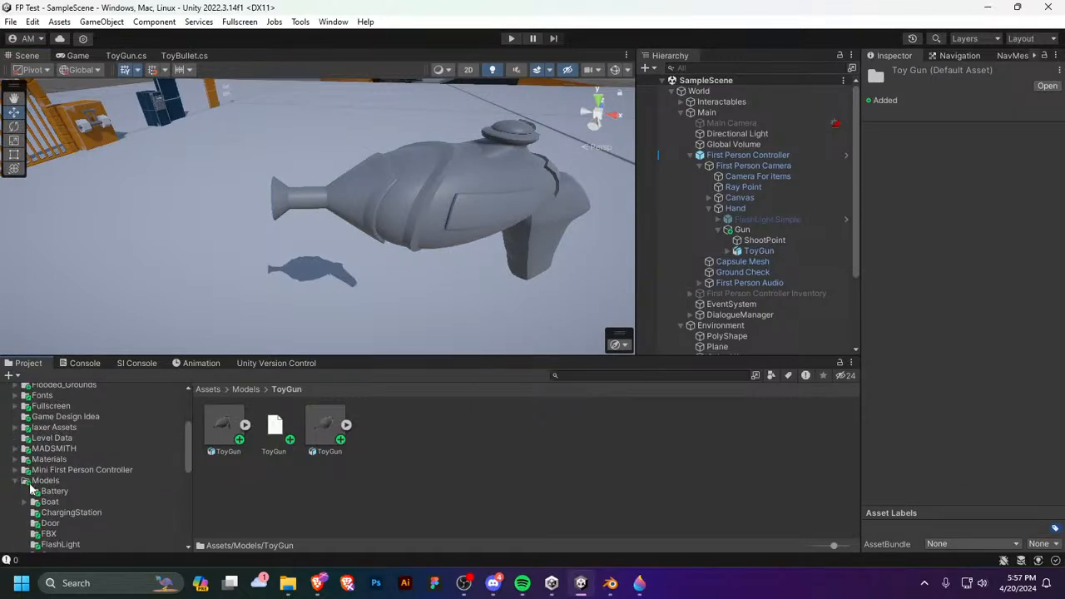
pyautogui.click(48, 459)
pyautogui.moveTo(324, 424); pyautogui.dragTo(356, 207)
pyautogui.moveTo(327, 436); pyautogui.dragTo(535, 244)
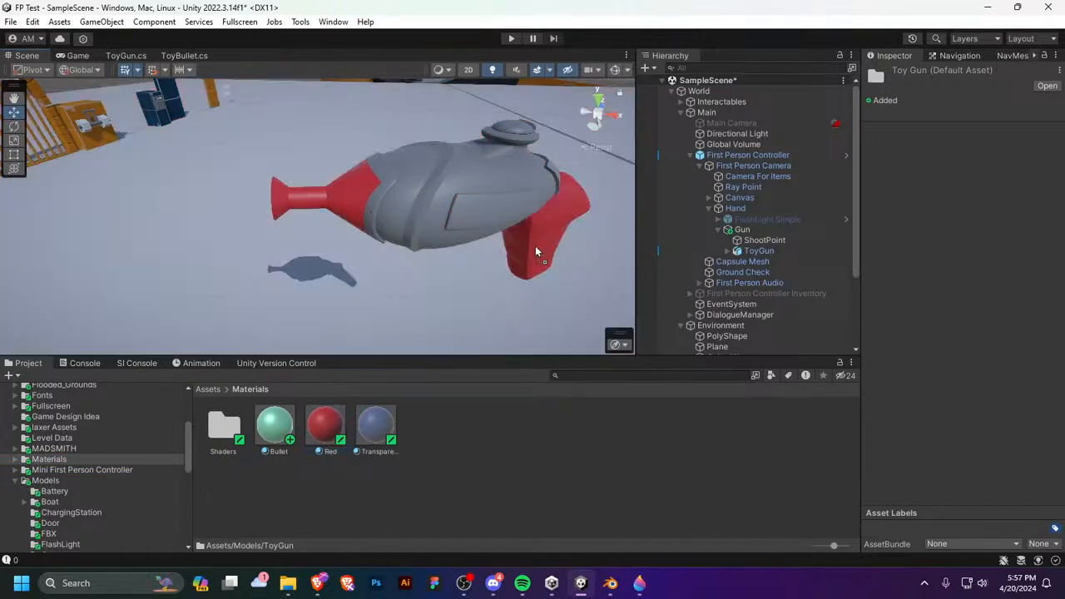
# Step: Create a material named White in the Materials folder and apply it to the gun's main body
pyautogui.rightClick(474, 485)
pyautogui.moveTo(597, 81)
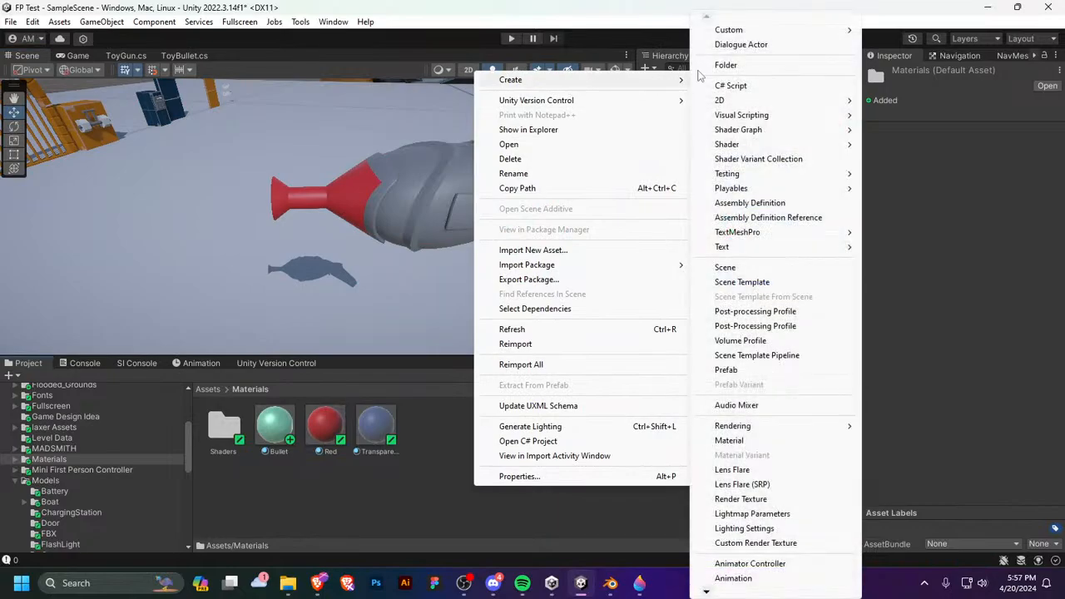
pyautogui.click(770, 442)
pyautogui.write('Wh')
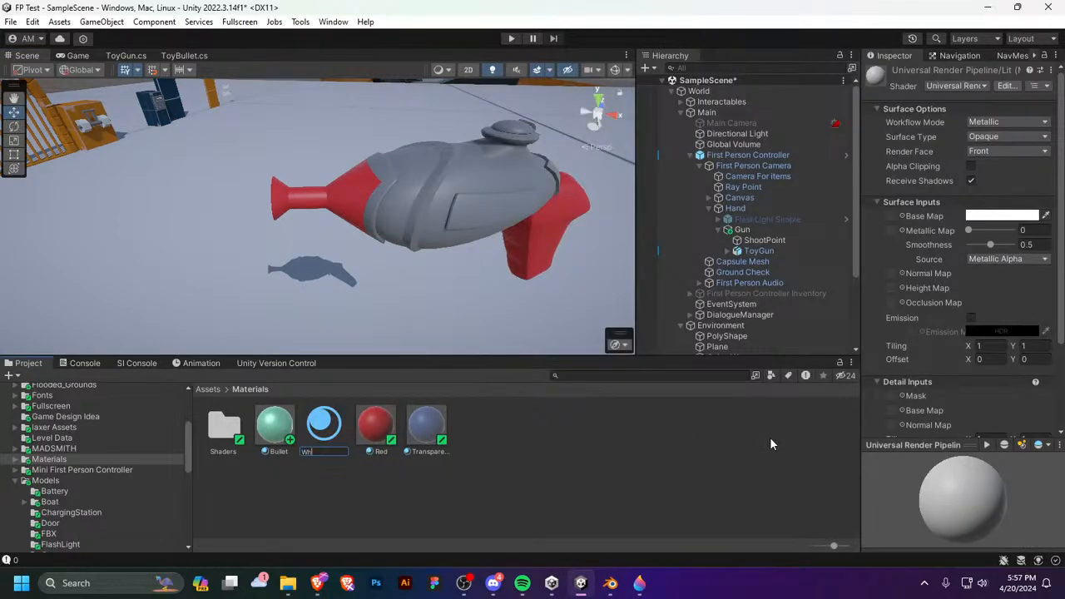
pyautogui.write('ite')
pyautogui.press('Return')
pyautogui.moveTo(420, 411); pyautogui.dragTo(454, 238)
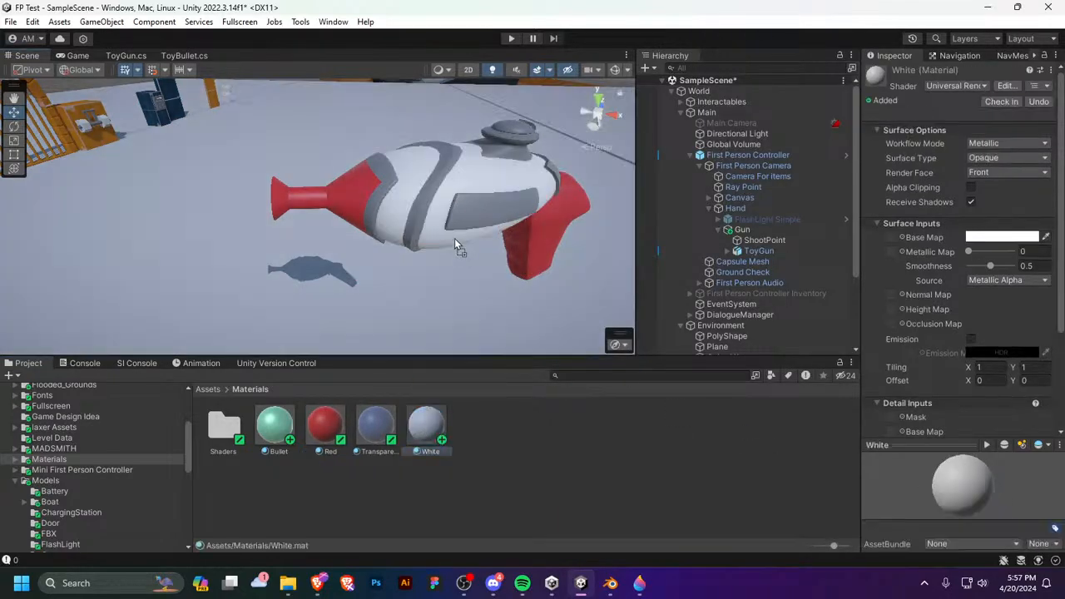
pyautogui.keyDown('alt'); pyautogui.moveTo(465, 291); pyautogui.dragTo(435, 276); pyautogui.keyUp('alt')
# Step: Create a material named Yellow in the Materials folder
pyautogui.rightClick(515, 478)
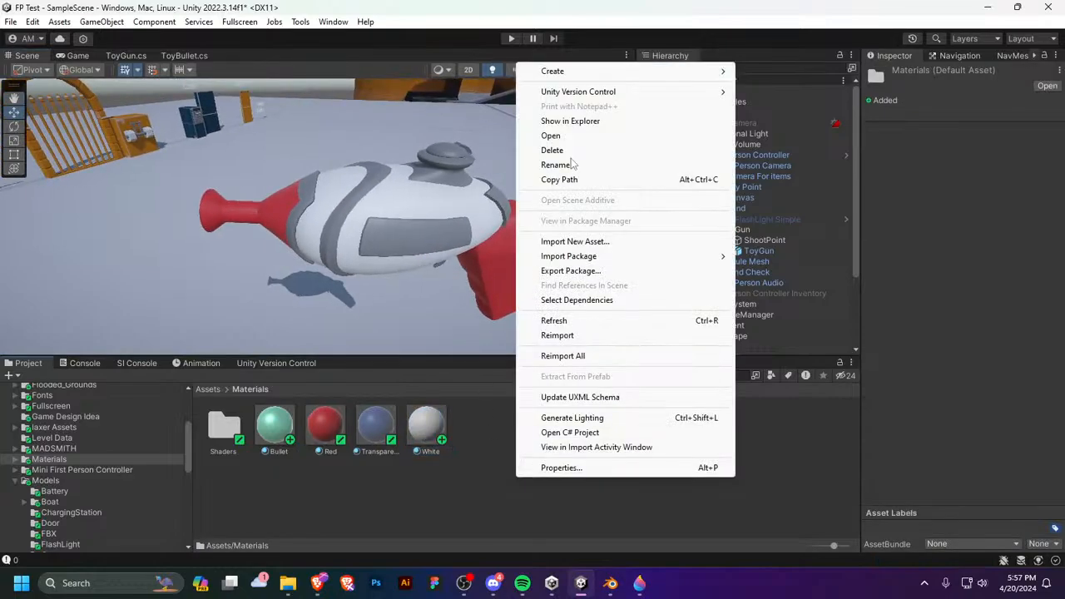
pyautogui.moveTo(613, 74)
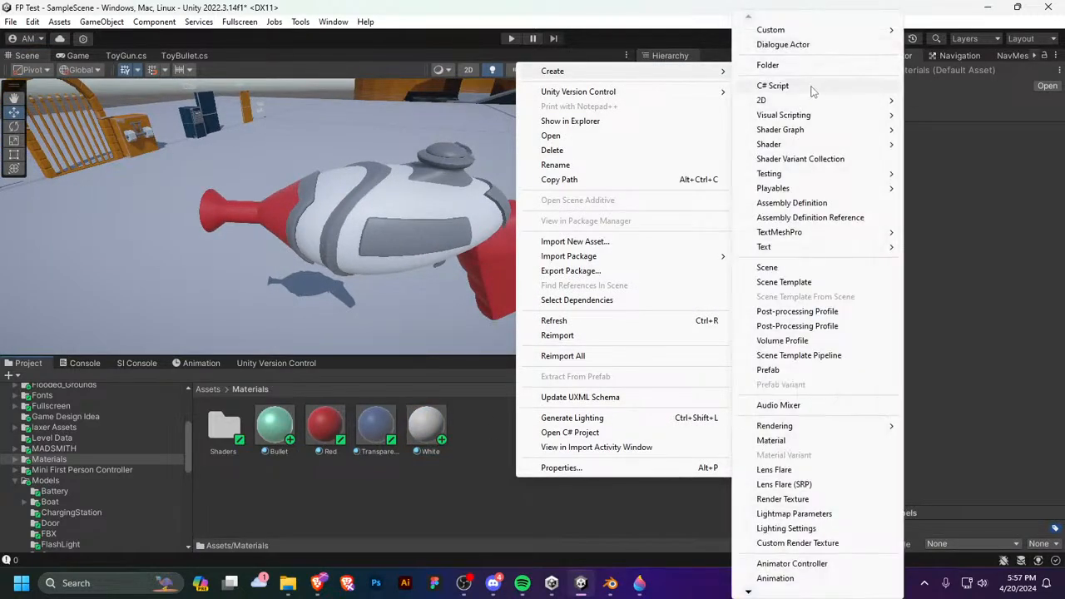
pyautogui.click(808, 440)
pyautogui.write('Ye')
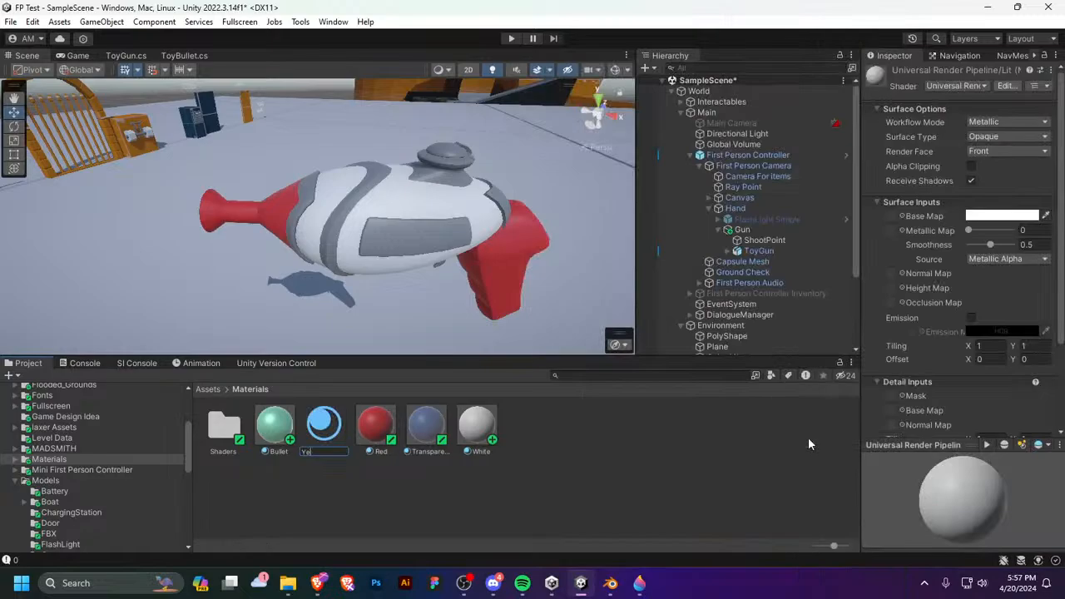
pyautogui.write('llow')
pyautogui.press('Return')
# Step: Set the Yellow material's Base Map colour to ECBB58
pyautogui.click(1001, 237)
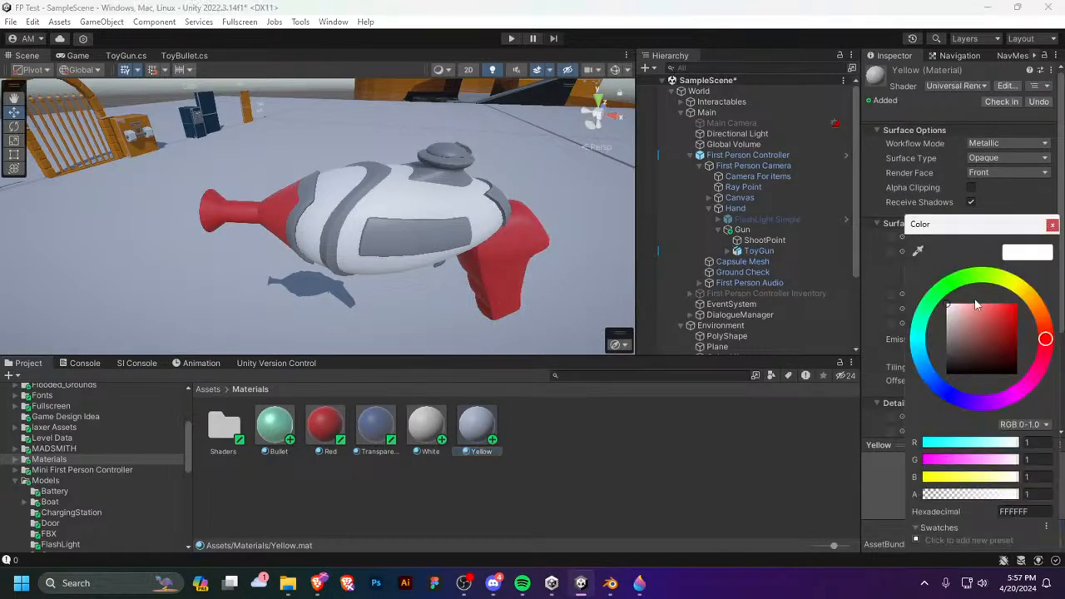
pyautogui.click(1026, 291)
pyautogui.moveTo(1015, 319)
pyautogui.mouseDown()
pyautogui.moveTo(992, 312)
pyautogui.moveTo(1033, 301)
pyautogui.mouseUp()
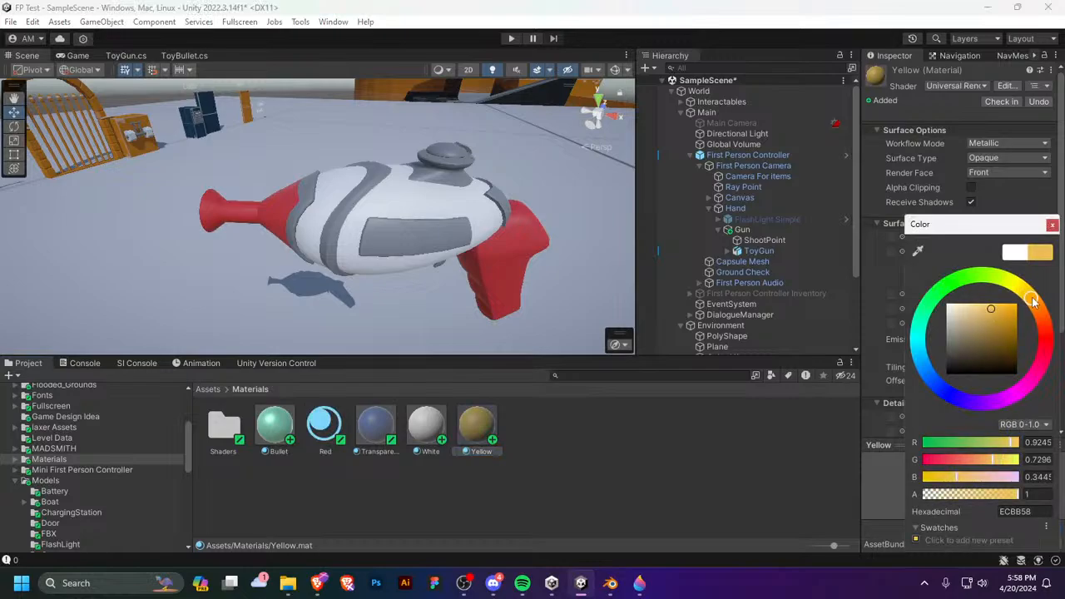
pyautogui.click(1052, 226)
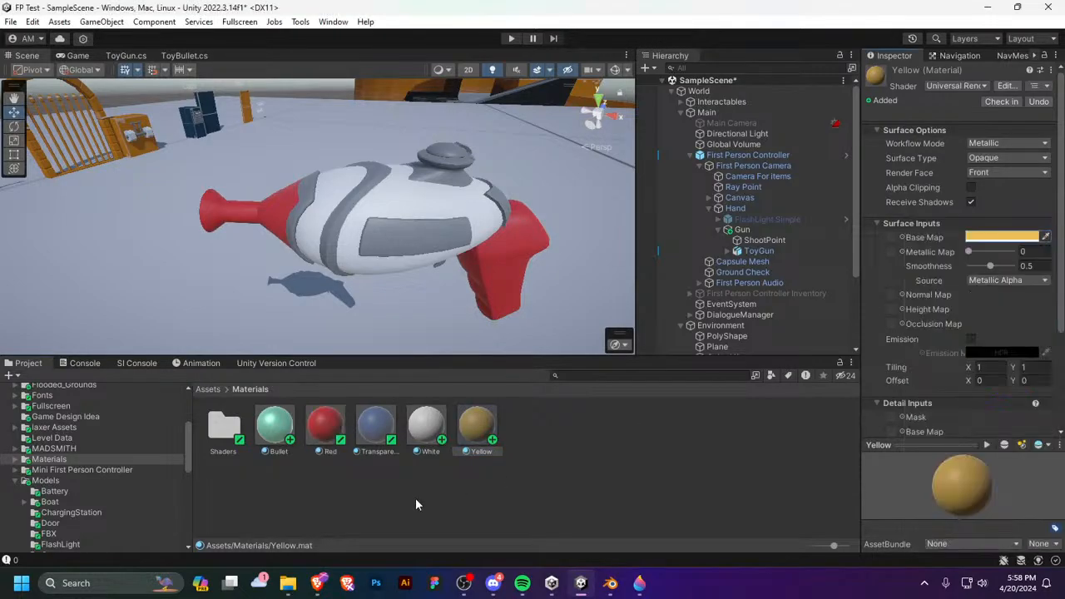
# Step: Apply Yellow to the gun's front trim, side panel and top knob, and Red to the knob's base
pyautogui.moveTo(481, 449); pyautogui.dragTo(446, 174)
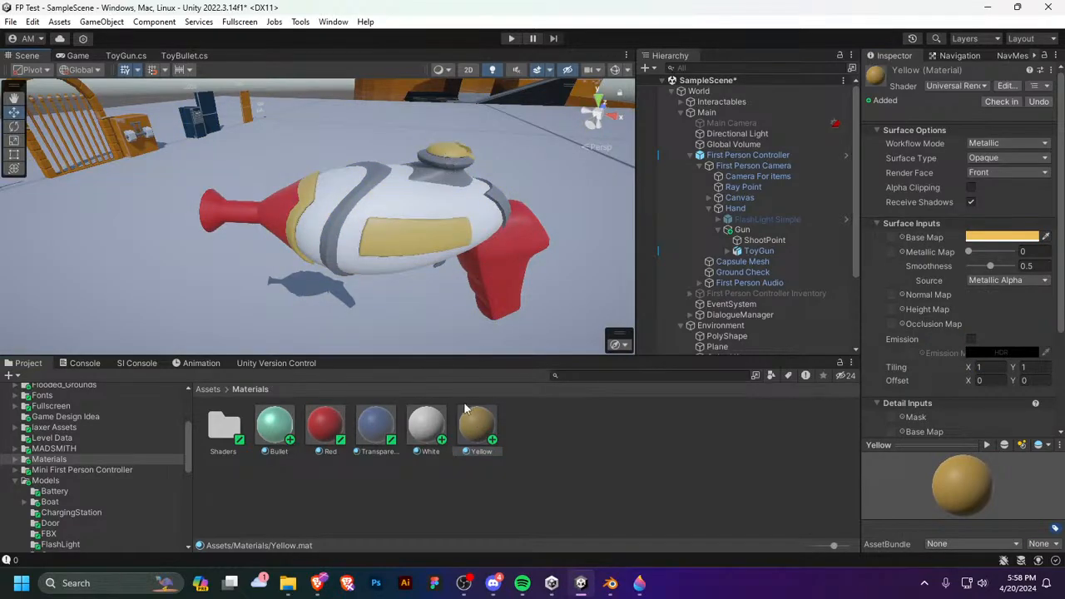
pyautogui.moveTo(346, 422); pyautogui.dragTo(446, 186)
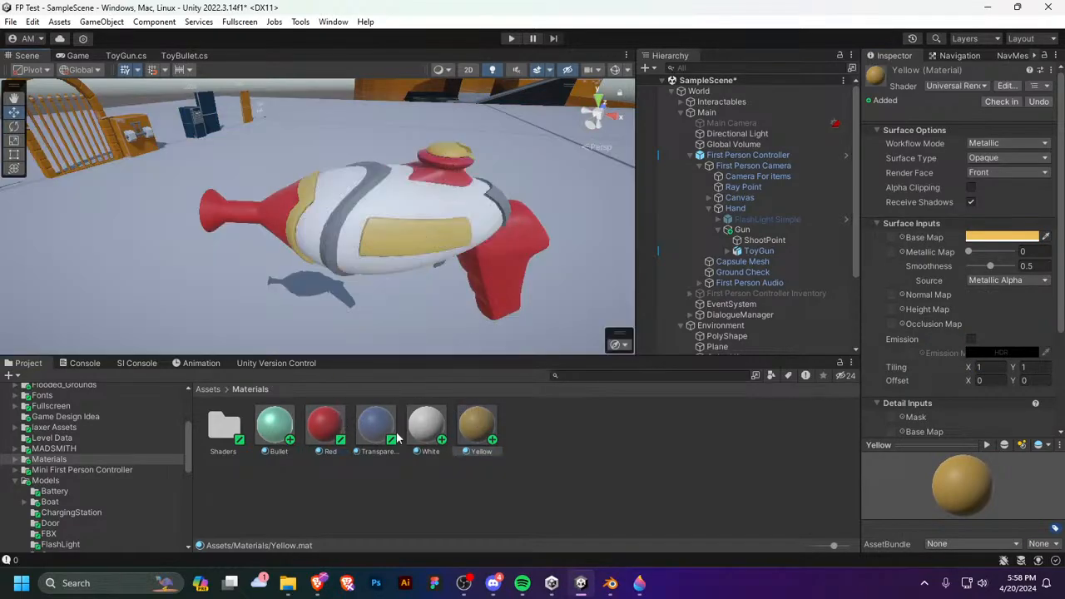
pyautogui.moveTo(326, 410); pyautogui.dragTo(340, 427)
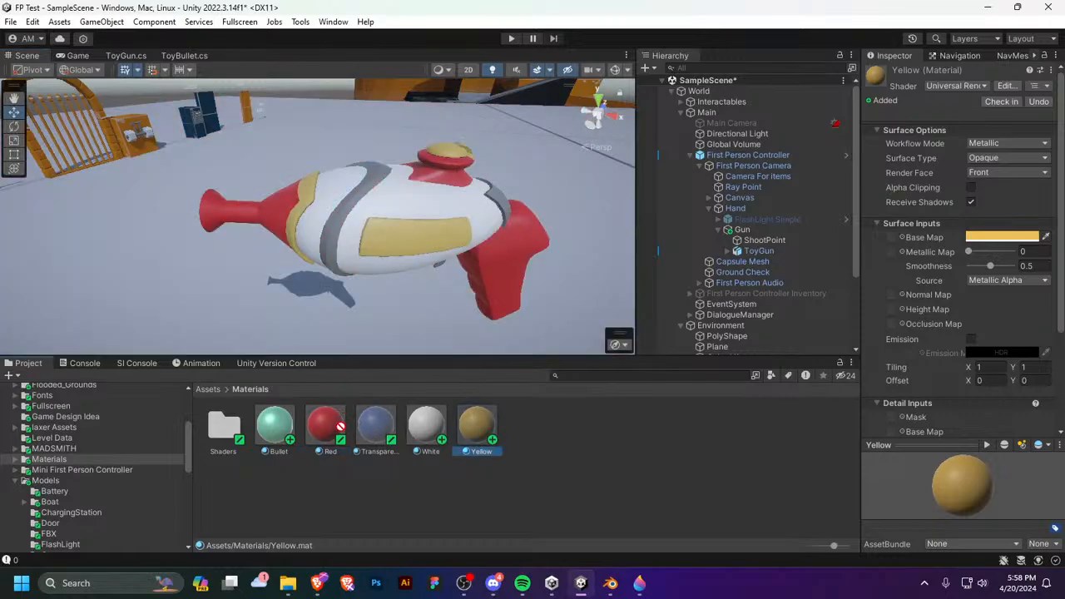
# Step: Apply the Bullet material to the curved stripe around the gun body and Yellow to the rear trim
pyautogui.moveTo(283, 442); pyautogui.dragTo(329, 240)
pyautogui.press('d')
pyautogui.moveTo(457, 252); pyautogui.dragTo(354, 274, button='right')
pyautogui.moveTo(374, 424); pyautogui.dragTo(363, 443)
pyautogui.moveTo(487, 430); pyautogui.dragTo(316, 220)
# Step: Check the coloured gun from several angles and save the scene
pyautogui.press('a')
pyautogui.moveTo(424, 280); pyautogui.dragTo(594, 297, button='right')
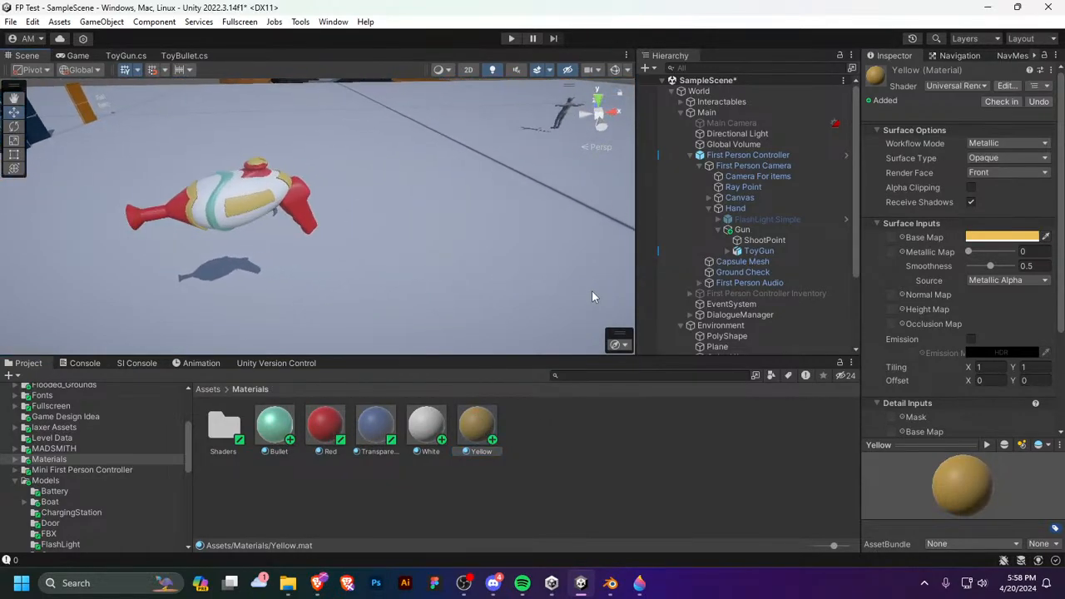
pyautogui.hotkey('ctrl', 's')
pyautogui.moveTo(508, 274); pyautogui.dragTo(428, 219, button='right')
pyautogui.press('w')
pyautogui.press('s')
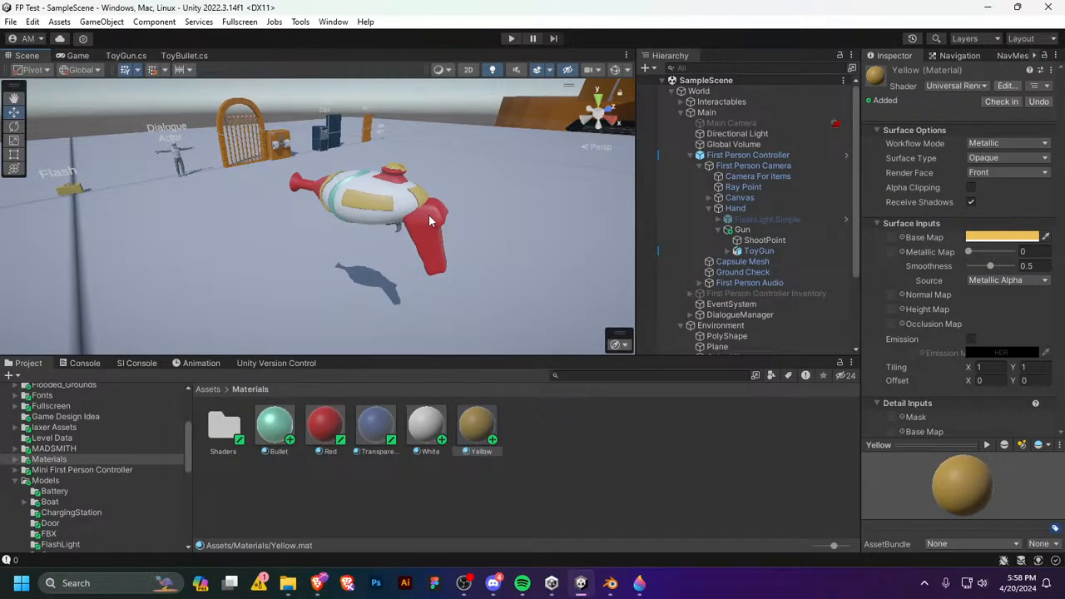
# Step: Play-test the scene to check how the coloured gun looks in first-person view
pyautogui.press('s')
pyautogui.moveTo(429, 214)
pyautogui.mouseDown(button='right')
pyautogui.moveTo(394, 245)
pyautogui.moveTo(445, 220)
pyautogui.mouseUp(button='right')
pyautogui.press('w')
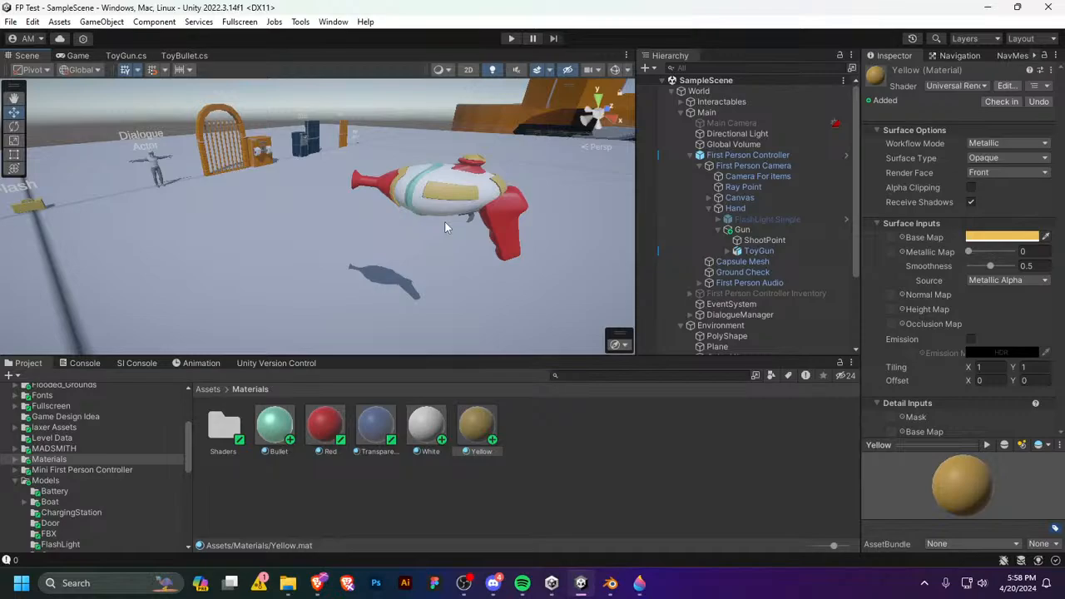
pyautogui.moveTo(445, 221); pyautogui.dragTo(382, 250, button='right')
pyautogui.press('w')
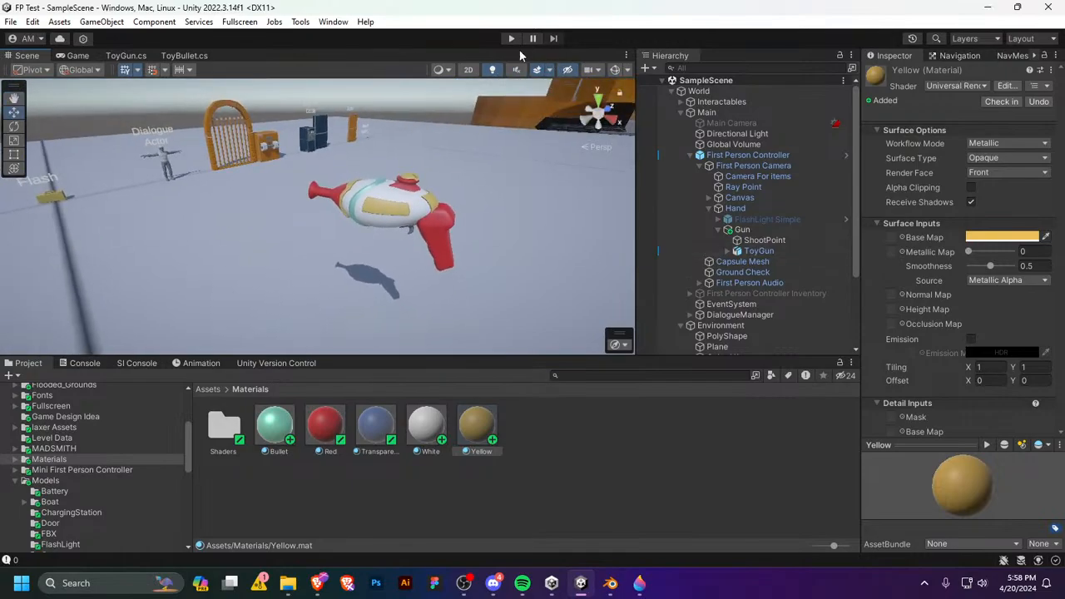
pyautogui.click(511, 38)
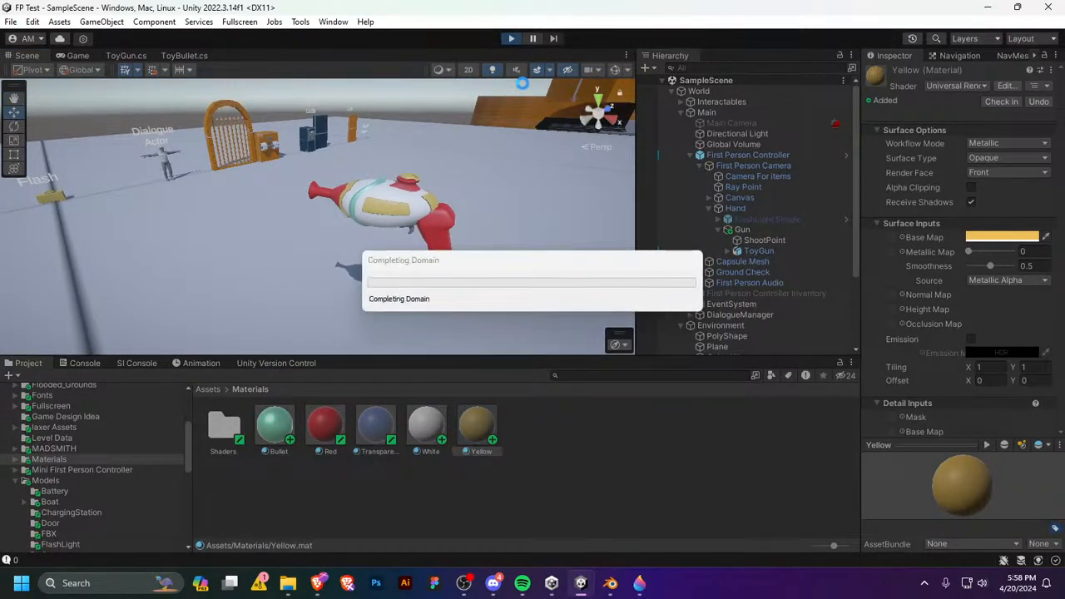
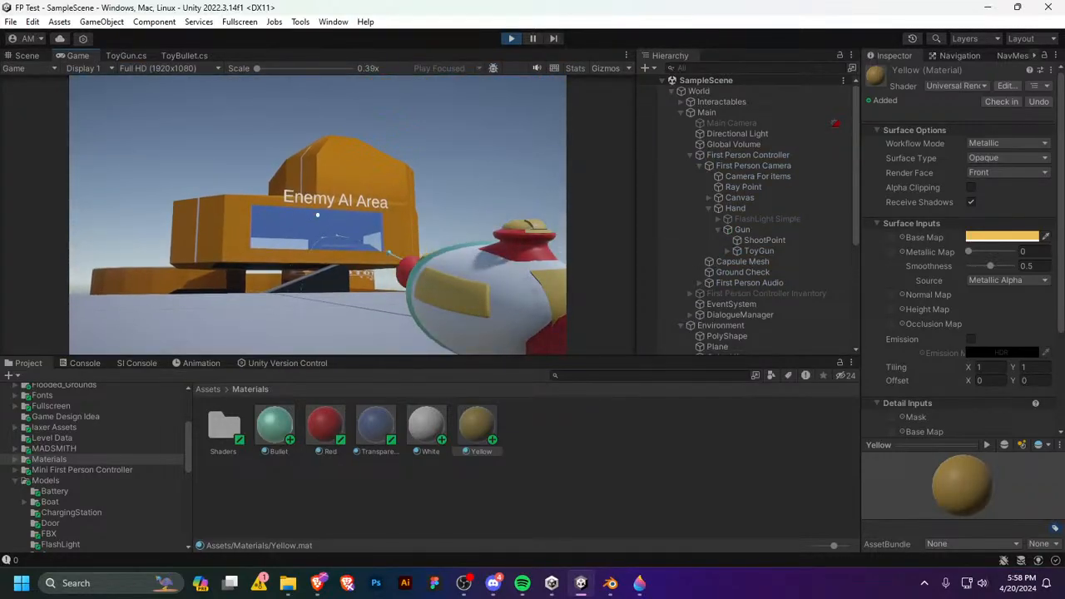
pyautogui.press('Escape')
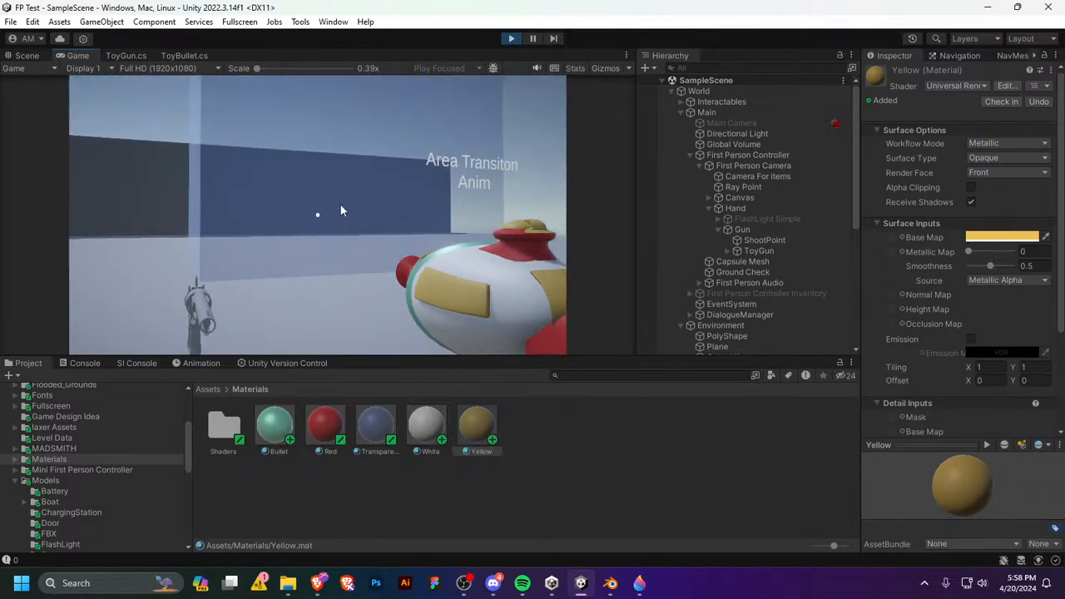
pyautogui.click(510, 38)
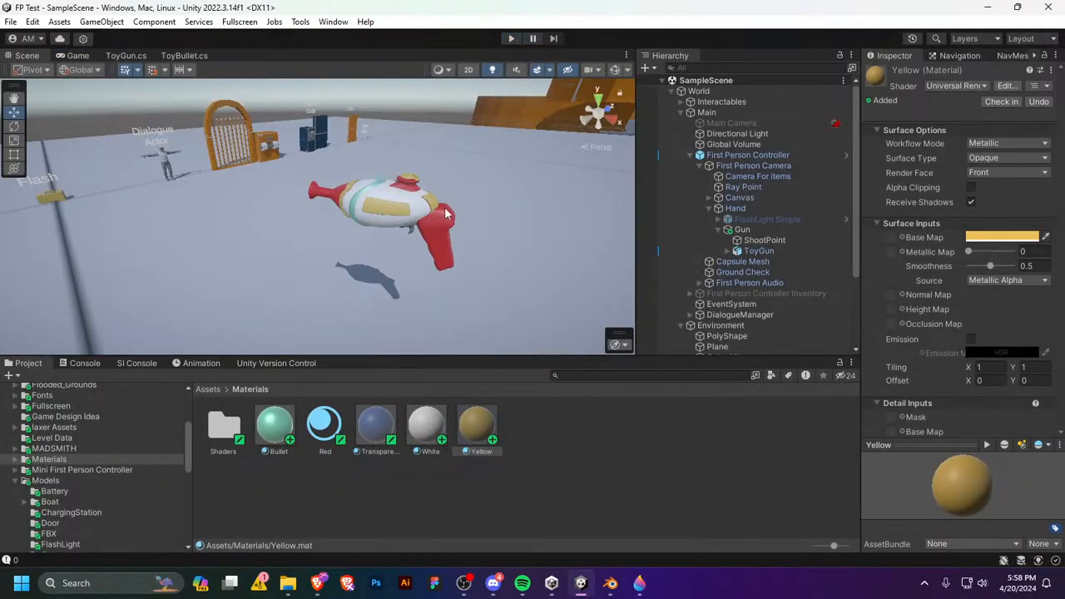
# Step: Scale the ToyGun object uniformly to 0.5 with linked proportions and check its size in the Game view
pyautogui.click(746, 241)
pyautogui.click(976, 187)
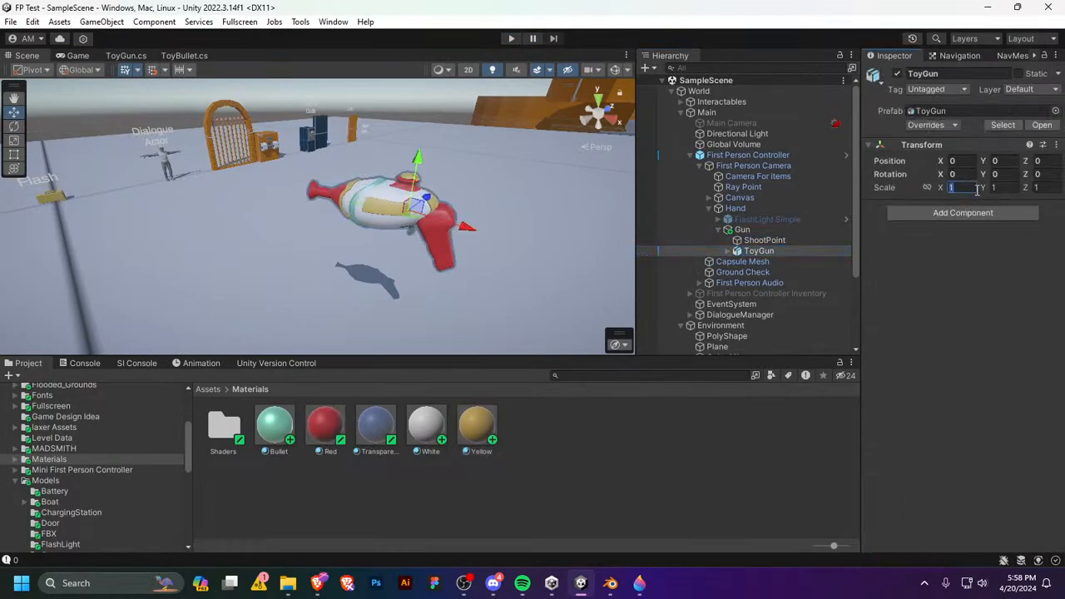
pyautogui.click(927, 187)
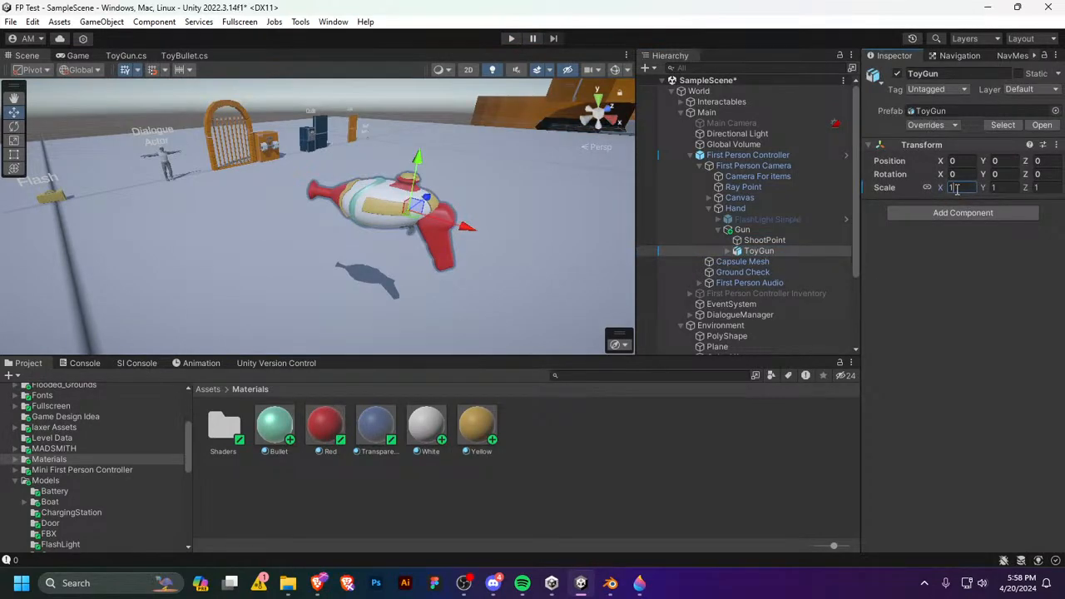
pyautogui.write('0.5')
pyautogui.press('Return')
pyautogui.rightClick(913, 188)
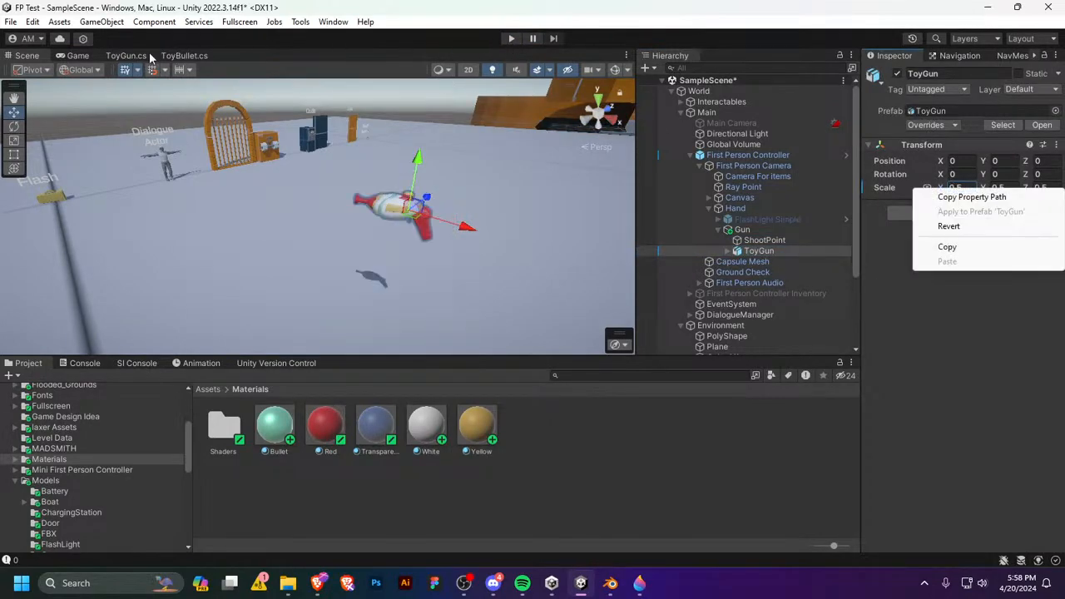
pyautogui.click(63, 56)
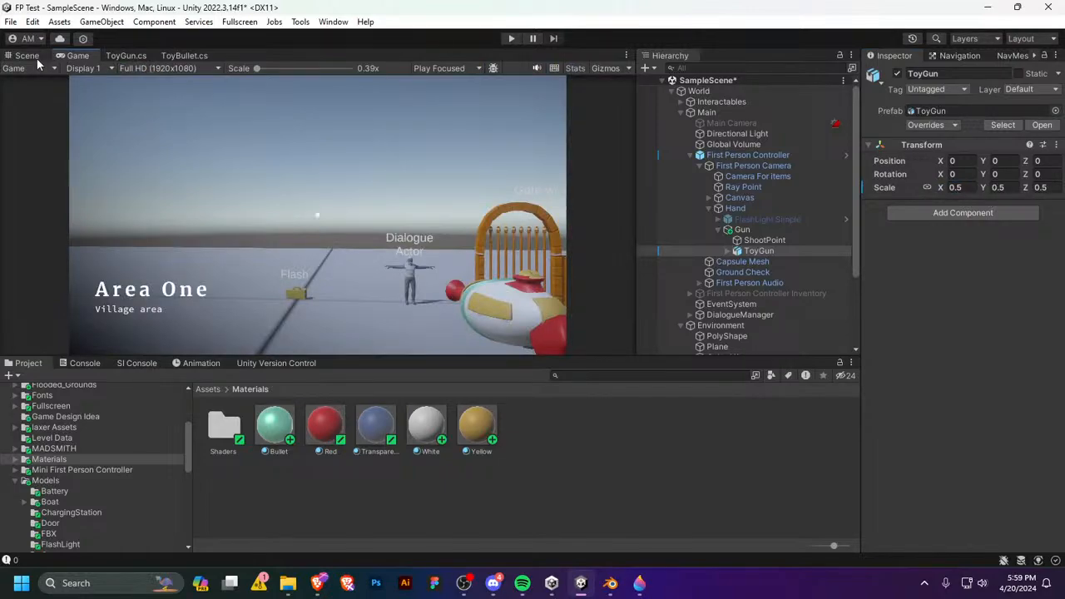
pyautogui.click(26, 56)
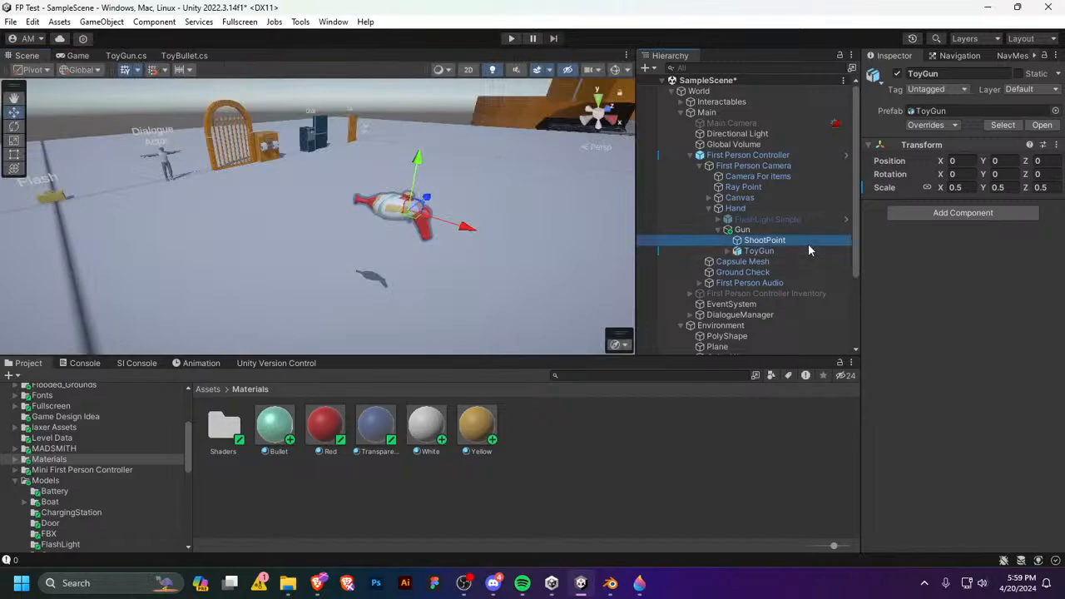
# Step: Move ShootPoint in local orientation to the gun's muzzle, about X 2.125, Y 0.101, Z -0.002, and save the scene
pyautogui.click(764, 239)
pyautogui.keyDown('alt'); pyautogui.moveTo(499, 225); pyautogui.dragTo(468, 214); pyautogui.keyUp('alt')
pyautogui.scroll(4, 466, 208)
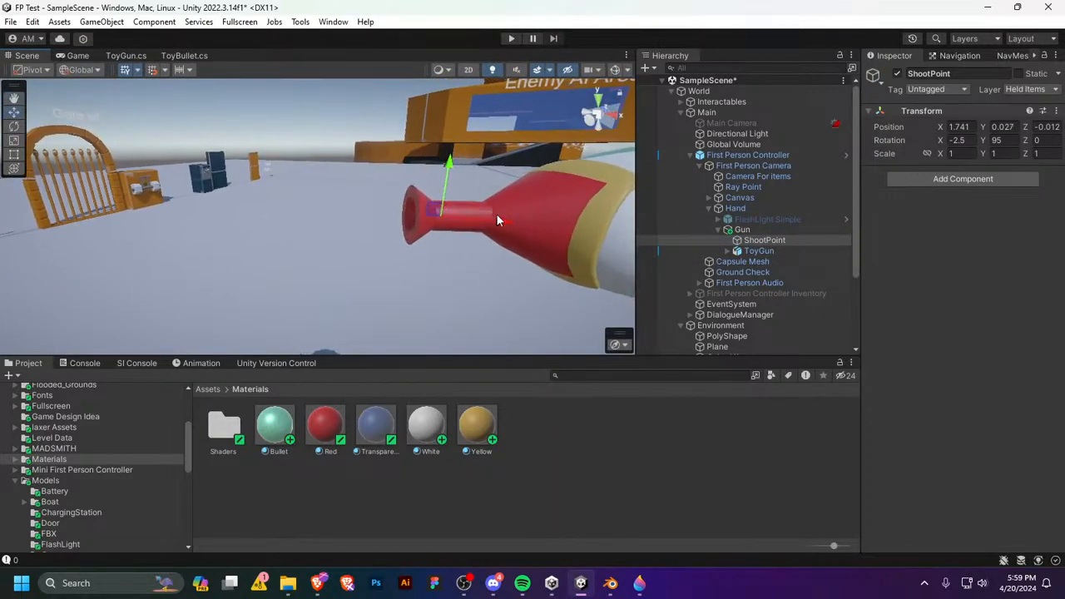
pyautogui.moveTo(496, 214); pyautogui.dragTo(466, 255)
pyautogui.hotkey('ctrl', 'z')
pyautogui.click(81, 69)
pyautogui.click(91, 103)
pyautogui.moveTo(467, 254); pyautogui.dragTo(692, 271, button='right')
pyautogui.moveTo(420, 192); pyautogui.dragTo(372, 177)
pyautogui.moveTo(373, 176); pyautogui.dragTo(440, 158, button='right')
pyautogui.hotkey('ctrl', 's')
# Step: Play-test the scaled gun by firing shots around the level, and stop the game
pyautogui.click(506, 38)
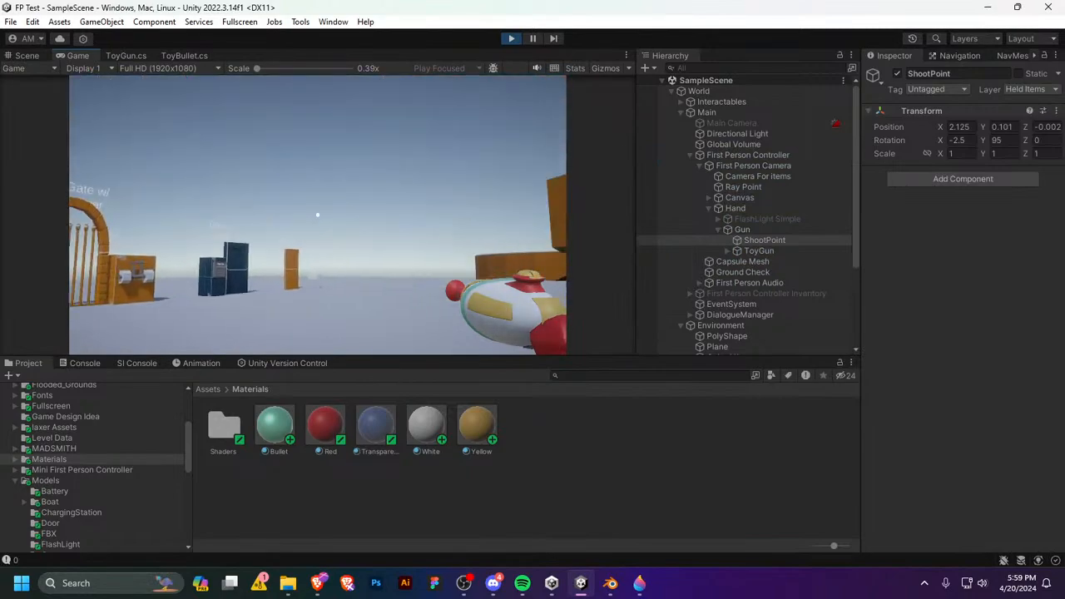
pyautogui.click(317, 215)
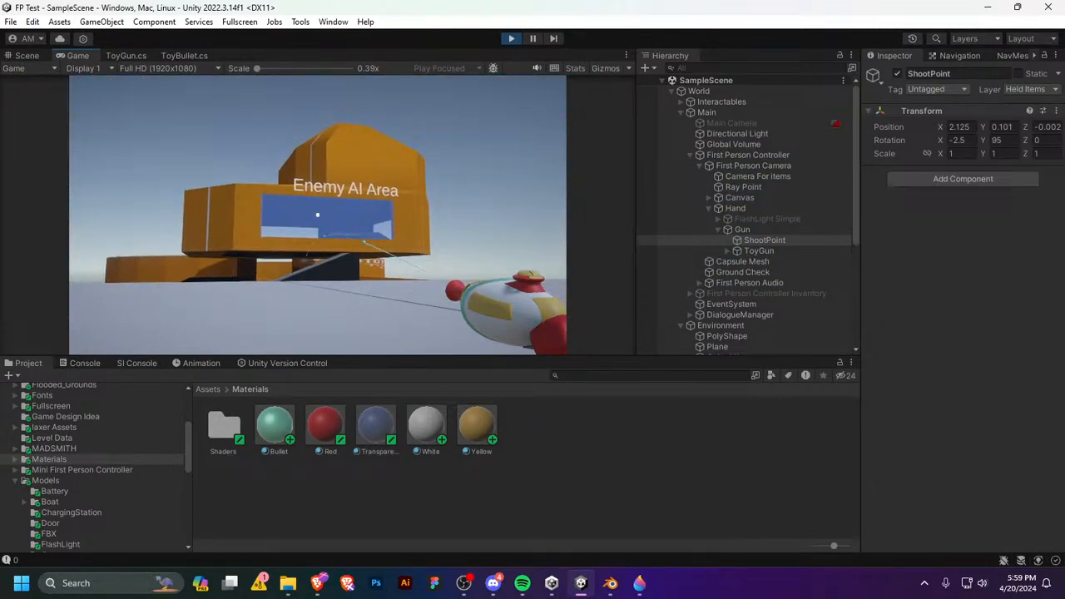
pyautogui.click(316, 214)
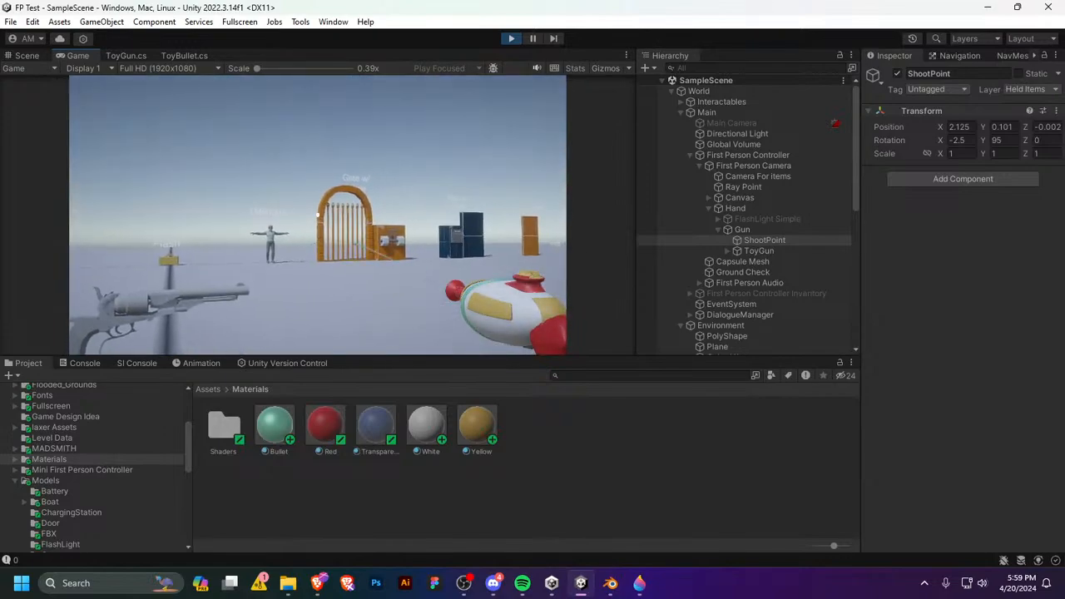
pyautogui.press('Escape')
pyautogui.click(511, 39)
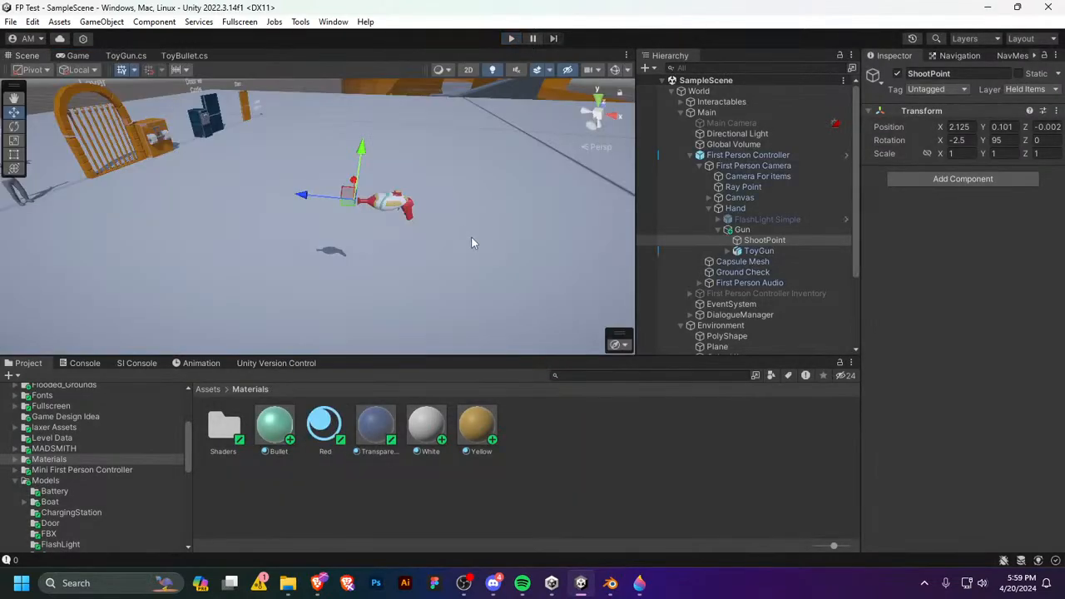
# Step: Switch to Blender, start a new General file and delete the default cube
pyautogui.click(620, 583)
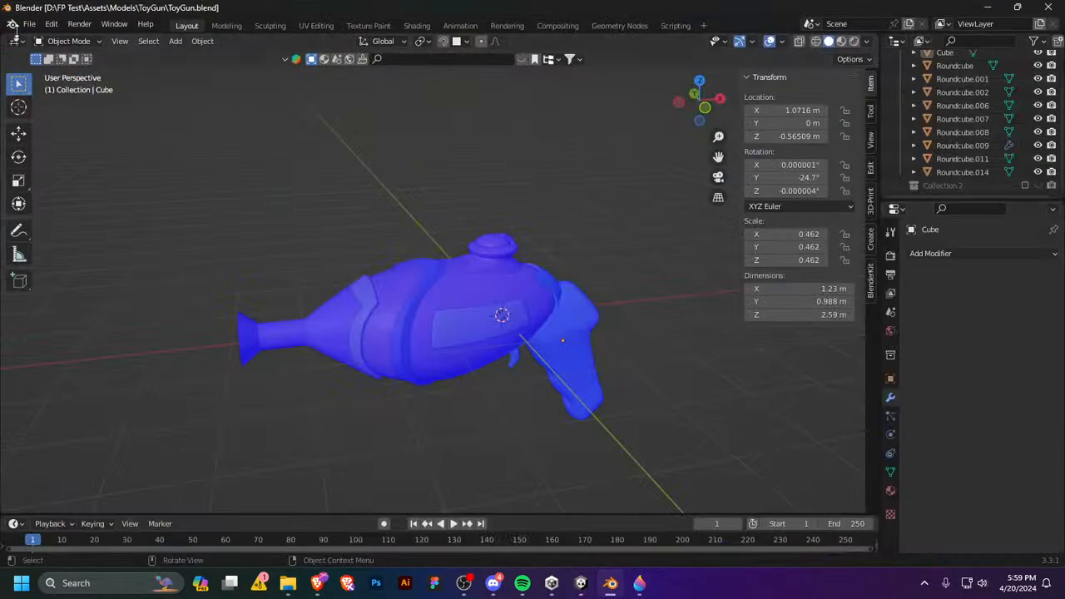
pyautogui.click(12, 25)
pyautogui.click(32, 36)
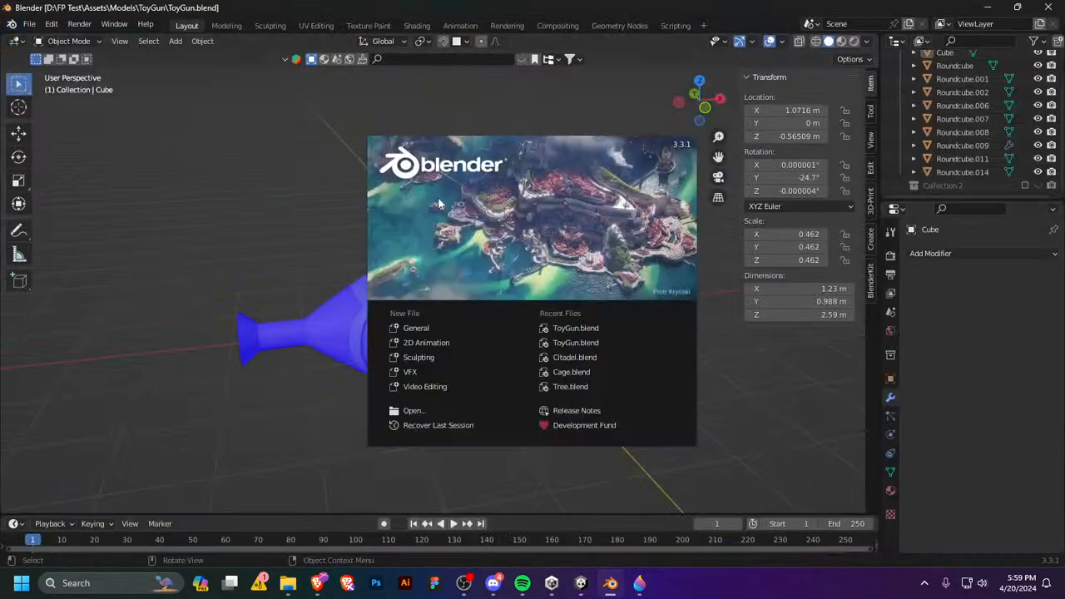
pyautogui.click(499, 328)
pyautogui.press('x')
pyautogui.click(520, 301)
pyautogui.hotkey('shift', 'a')
pyautogui.moveTo(517, 281)
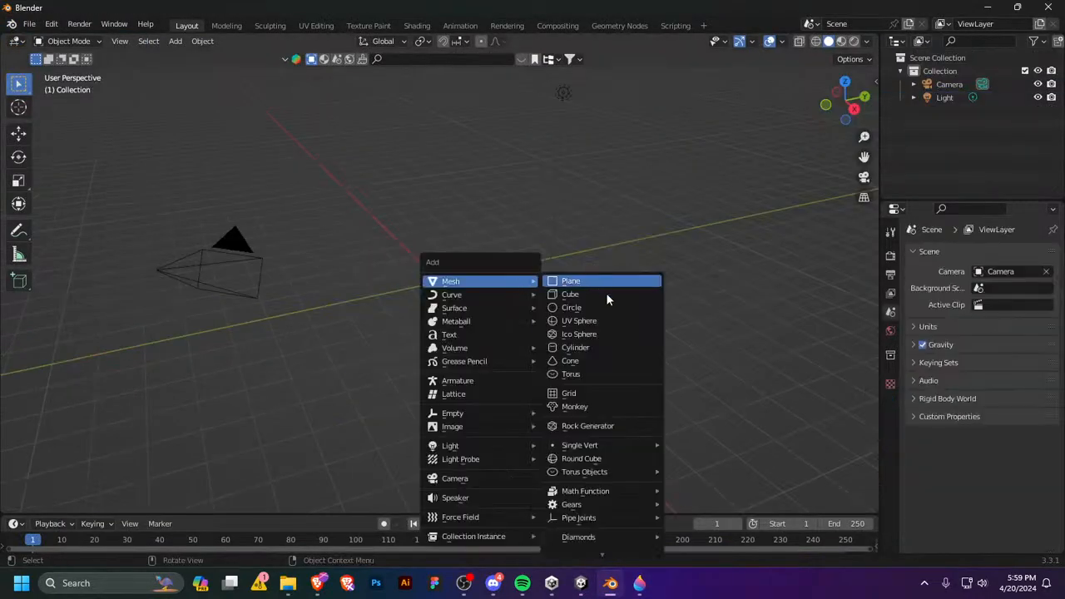
pyautogui.click(574, 308)
pyautogui.moveTo(545, 319); pyautogui.dragTo(475, 308, button='middle')
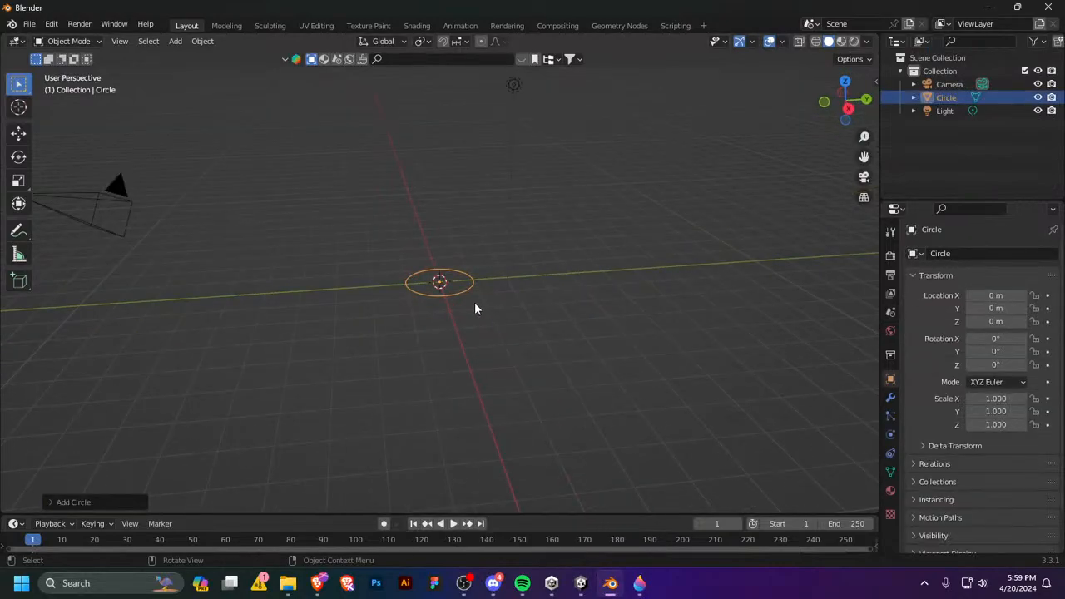
pyautogui.write('rx90')
pyautogui.press('Return')
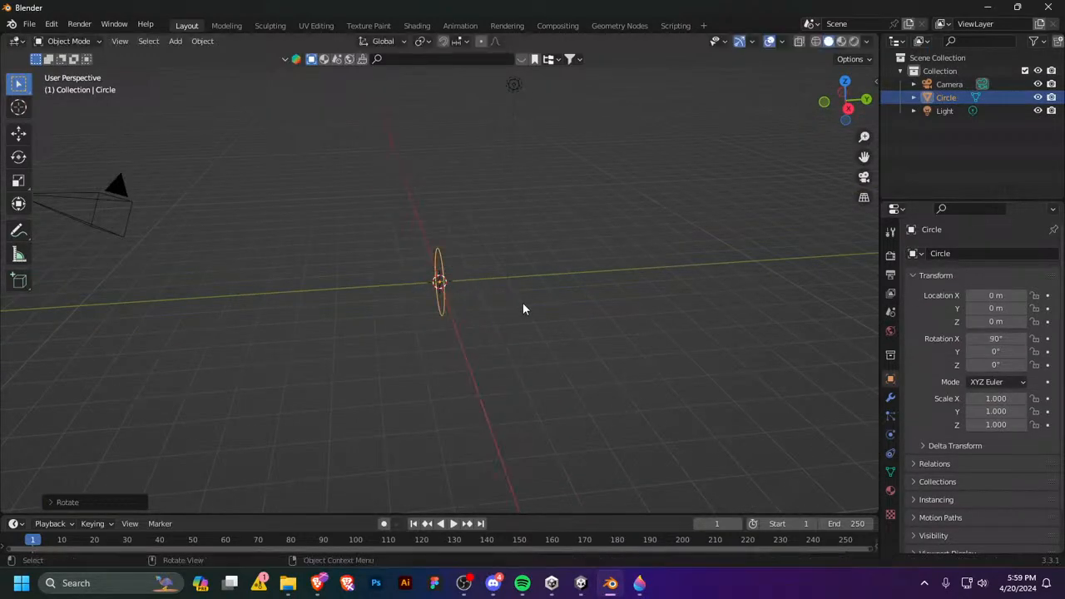
pyautogui.press('KP_1')
pyautogui.press('Tab')
pyautogui.scroll(1, 482, 293)
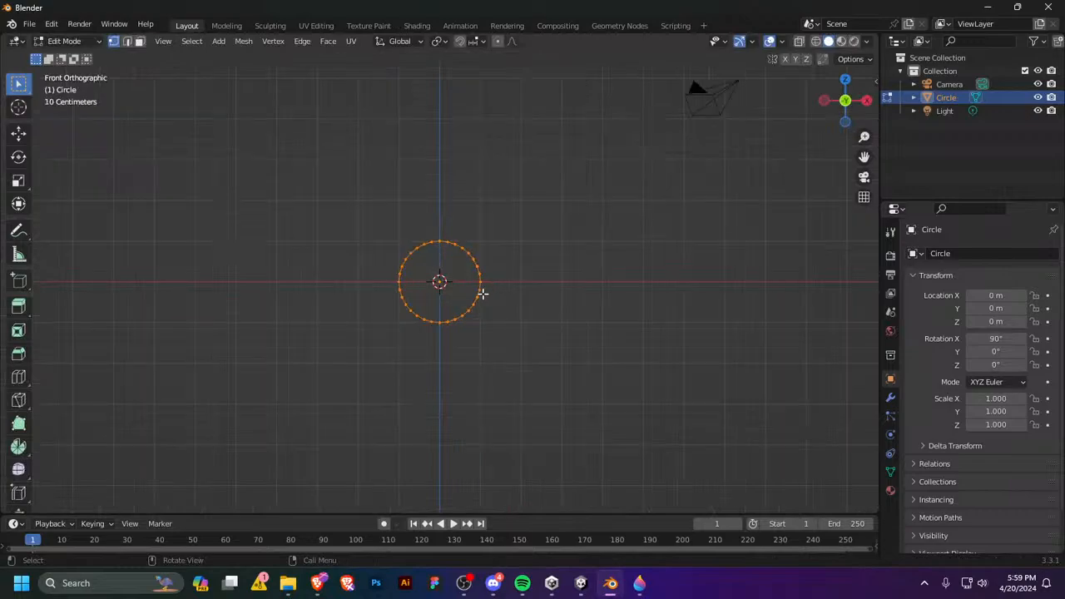
pyautogui.press('Tab')
pyautogui.press('x')
pyautogui.click(483, 292)
# Step: Add a mesh circle with 16 vertices and rotate it 90° about the X axis
pyautogui.hotkey('shift', 'a')
pyautogui.moveTo(484, 276)
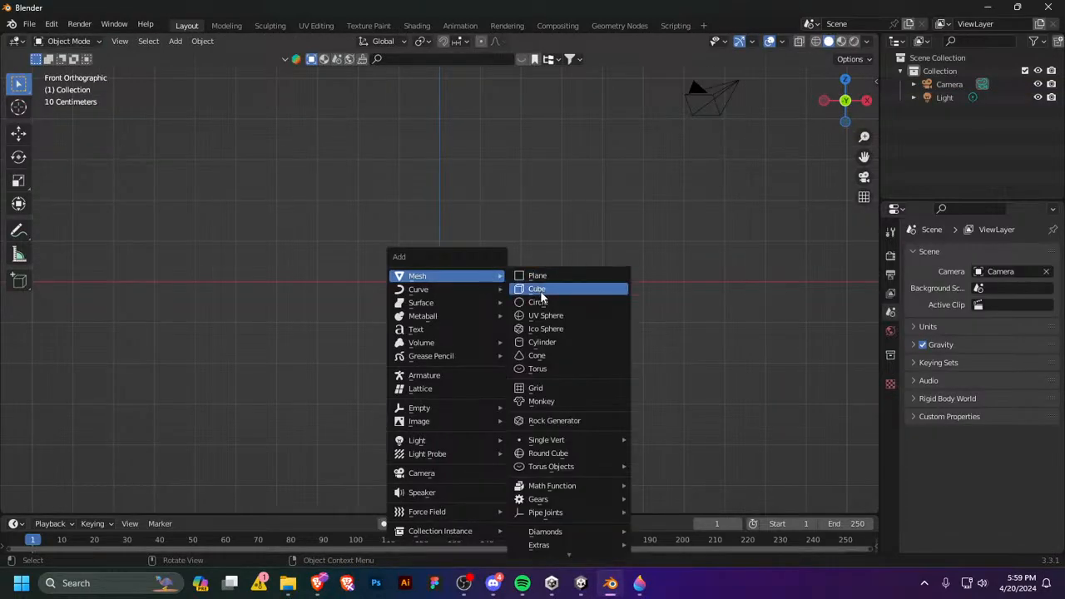
pyautogui.click(536, 302)
pyautogui.click(83, 503)
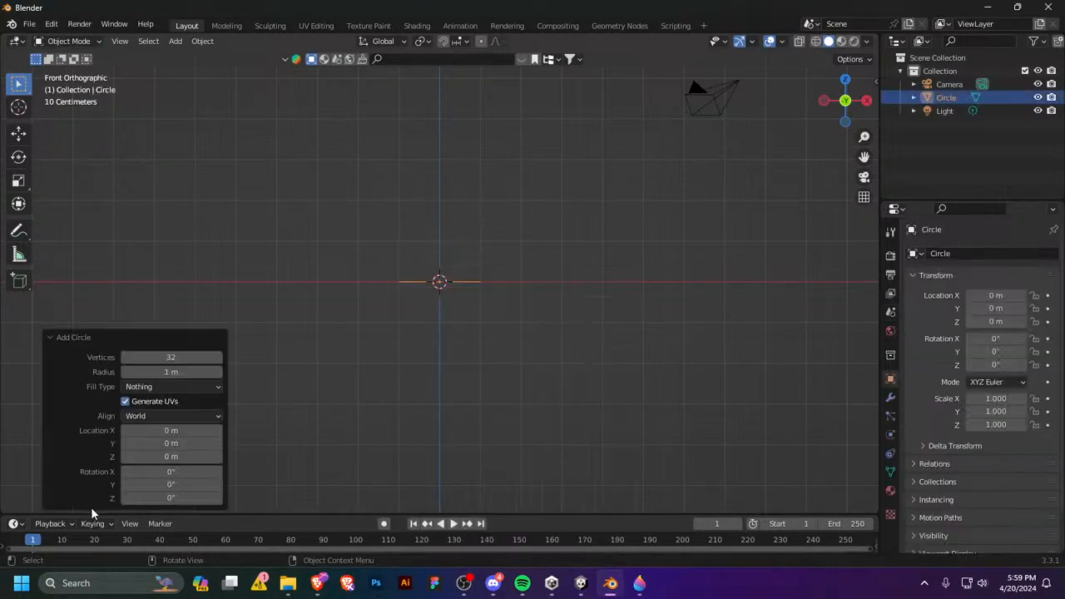
pyautogui.click(171, 357)
pyautogui.write('16')
pyautogui.press('Return')
pyautogui.press('Tab')
pyautogui.press('Tab')
pyautogui.write('rx90')
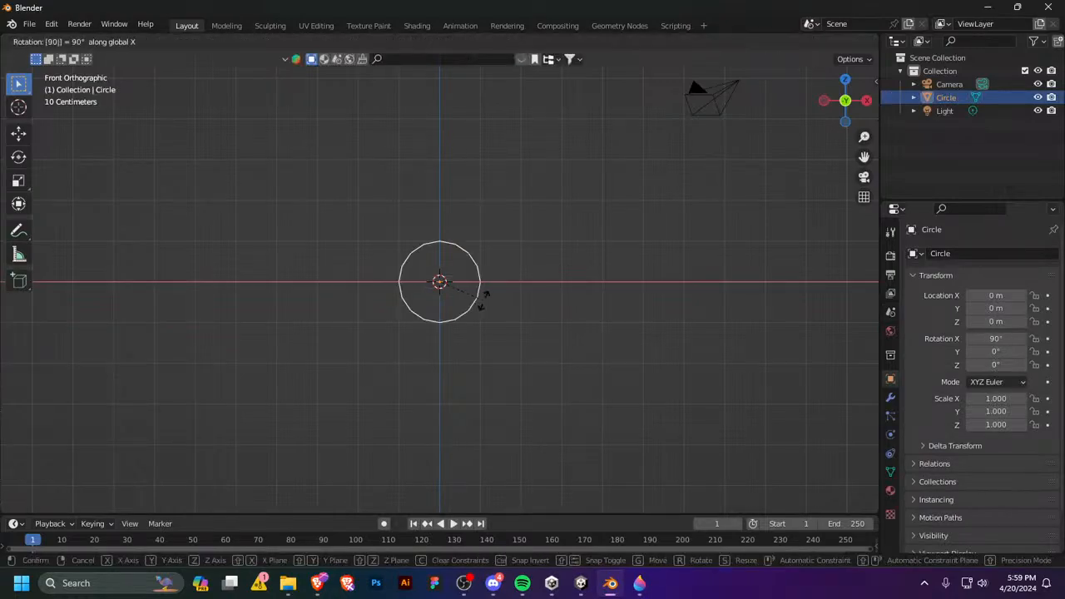
pyautogui.press('Return')
# Step: Delete the three topmost vertices of the circle to open it at the top
pyautogui.press('Tab')
pyautogui.hotkey('alt', 'a')
pyautogui.moveTo(408, 232); pyautogui.dragTo(481, 254)
pyautogui.press('Tab')
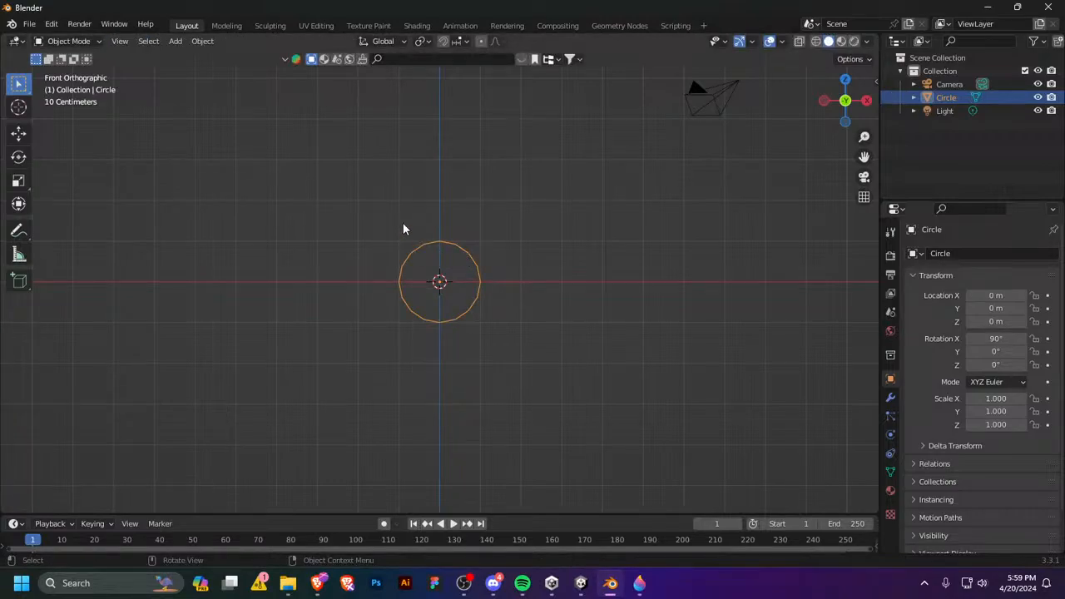
pyautogui.press('Tab')
pyautogui.press('1')
pyautogui.moveTo(408, 228); pyautogui.dragTo(478, 251)
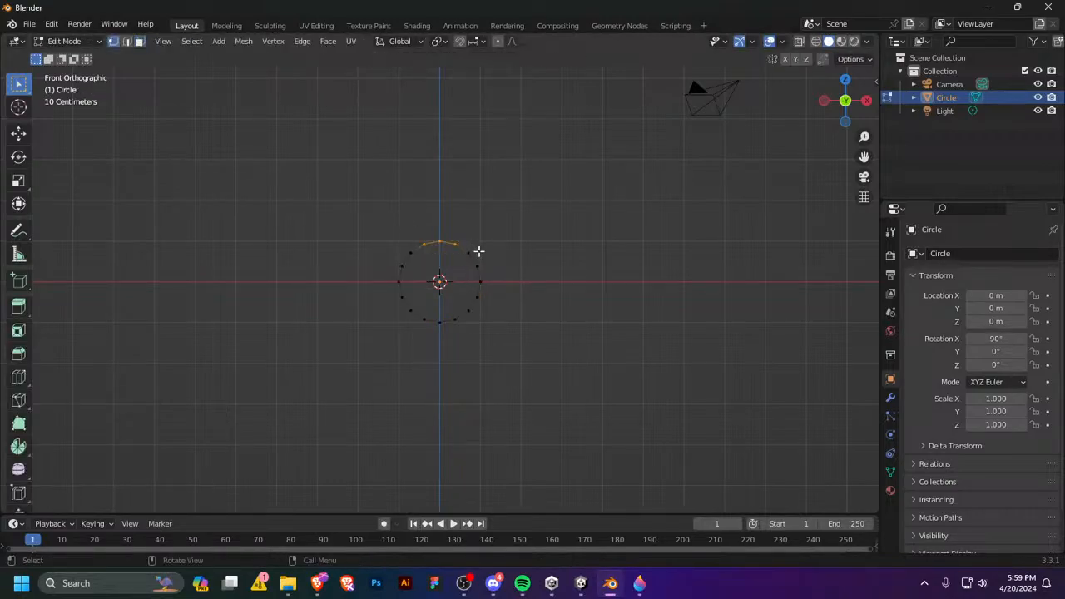
pyautogui.moveTo(405, 235); pyautogui.dragTo(478, 261)
pyautogui.press('x')
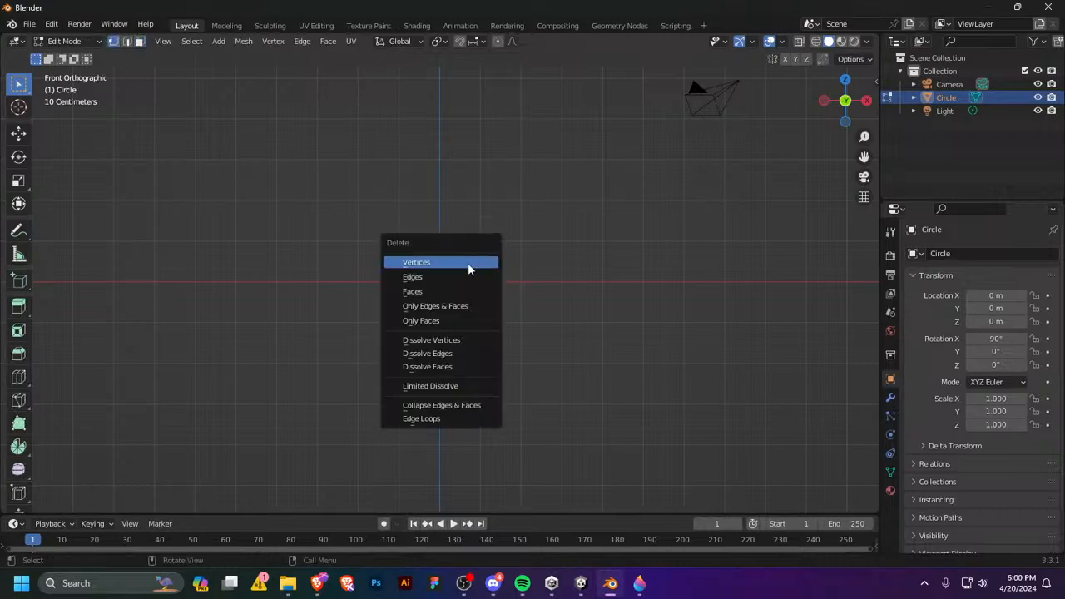
pyautogui.press('Escape')
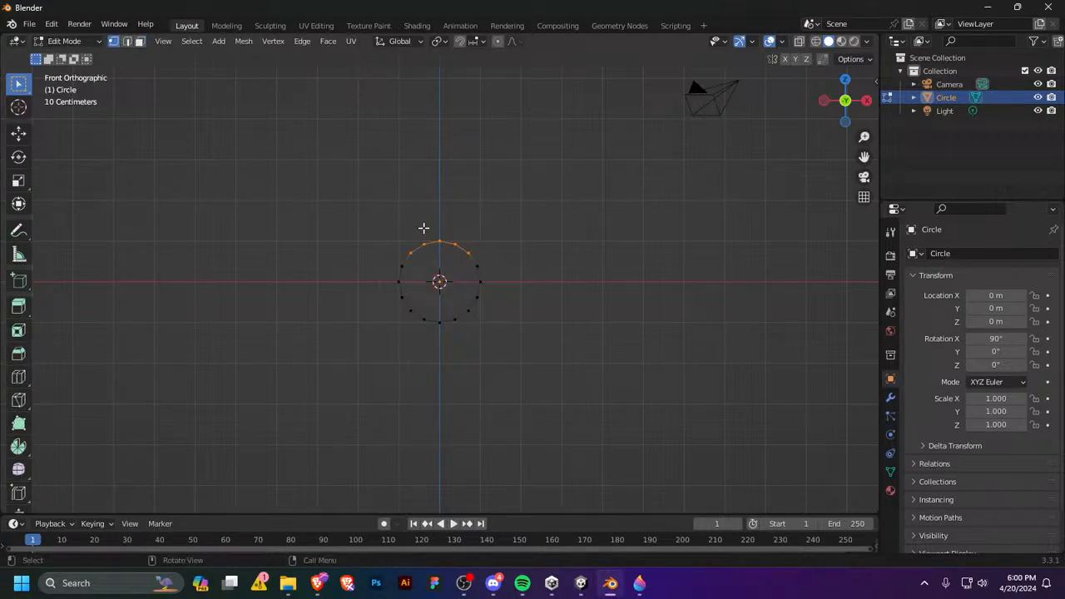
pyautogui.moveTo(423, 228); pyautogui.dragTo(459, 254)
pyautogui.press('x')
pyautogui.click(454, 264)
# Step: Extrude the circle's two open end vertices upward along Z by about 1.23 m and again by about 0.39 m
pyautogui.press('2')
pyautogui.press('Tab')
pyautogui.press('Tab')
pyautogui.press('1')
pyautogui.click(468, 253)
pyautogui.keyDown('ctrl'); pyautogui.click(410, 252); pyautogui.keyUp('ctrl')
pyautogui.click(412, 251)
pyautogui.keyDown('shift'); pyautogui.click(468, 251); pyautogui.keyUp('shift')
pyautogui.press('e')
pyautogui.press('z')
pyautogui.click(445, 169)
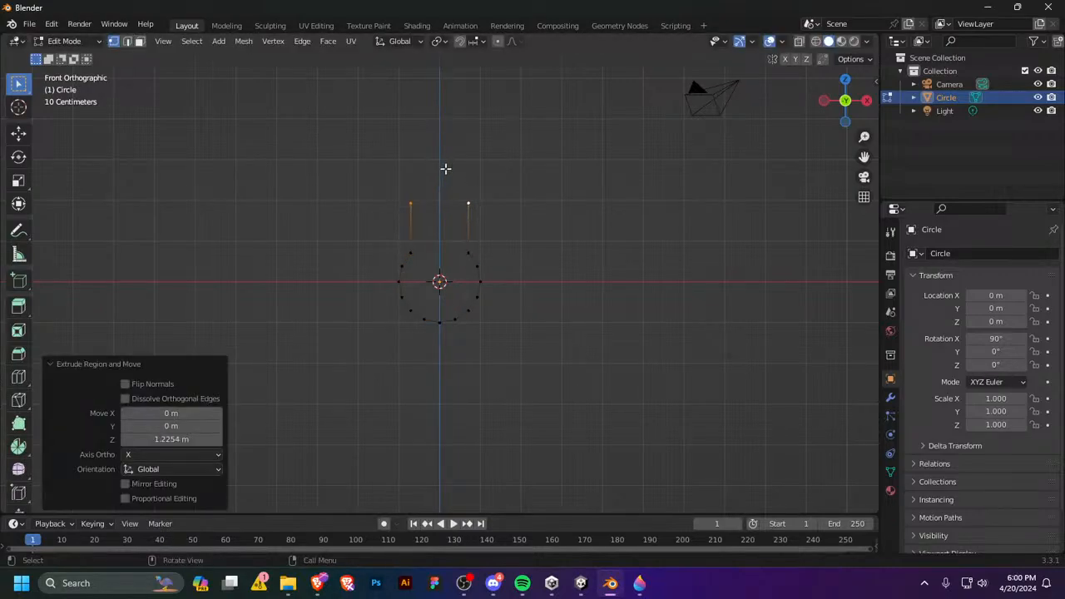
pyautogui.press('e')
pyautogui.press('z')
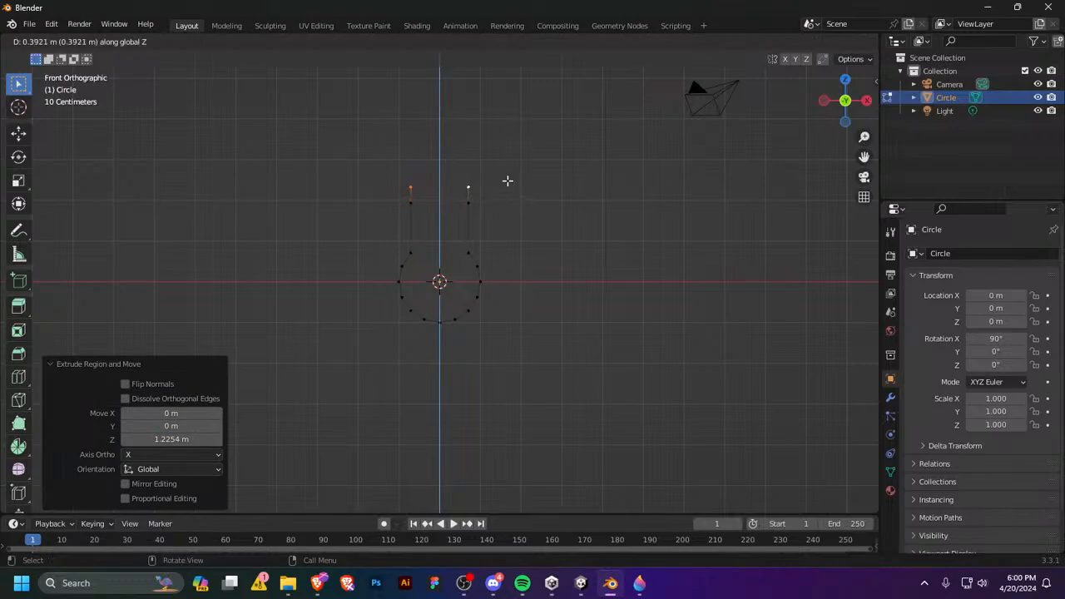
pyautogui.click(503, 188)
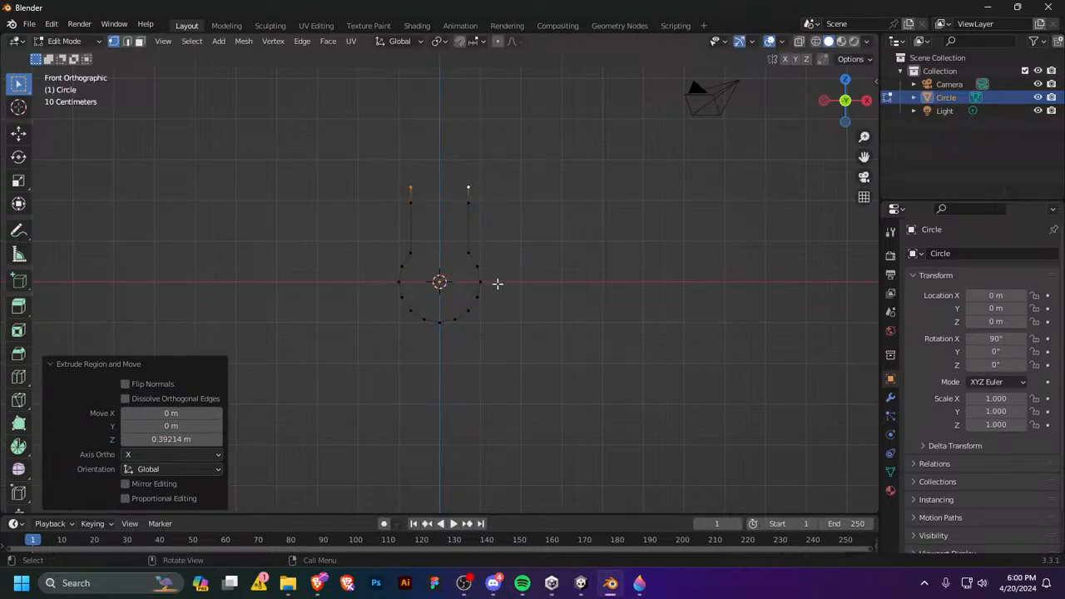
# Step: Extrude the neck's end vertices inward at a scale of about 0.54 and down along Z by about 0.39 m
pyautogui.press('s')
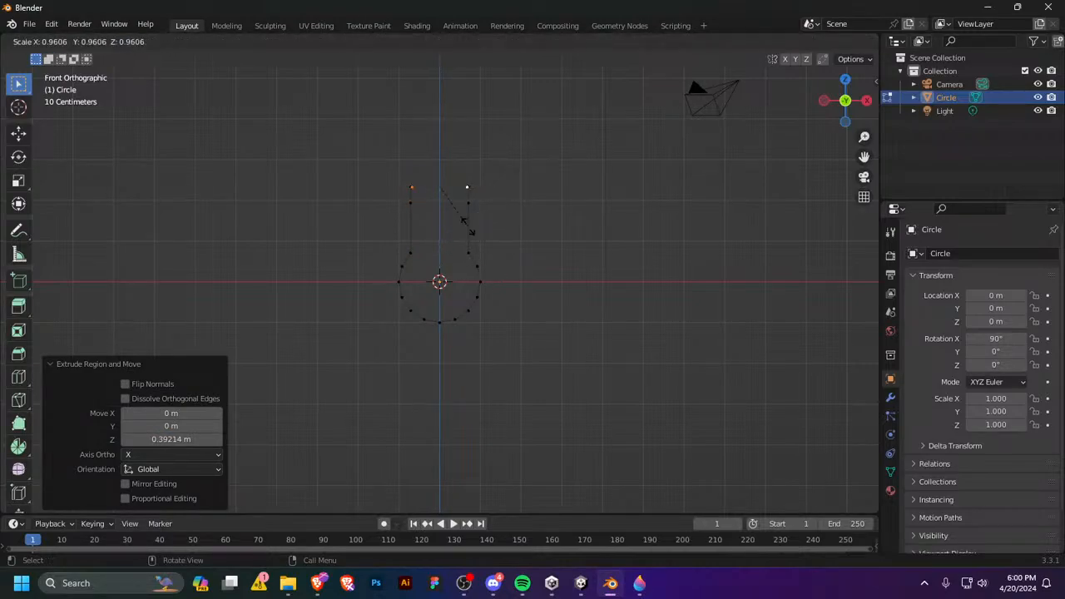
pyautogui.click(426, 210)
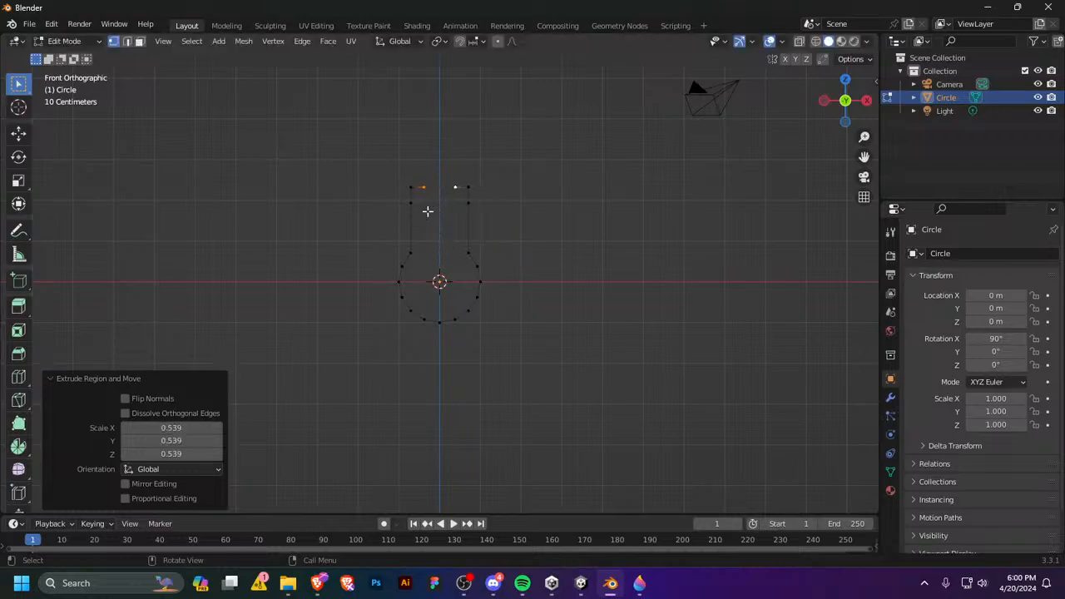
pyautogui.press('e')
pyautogui.press('z')
pyautogui.click(428, 225)
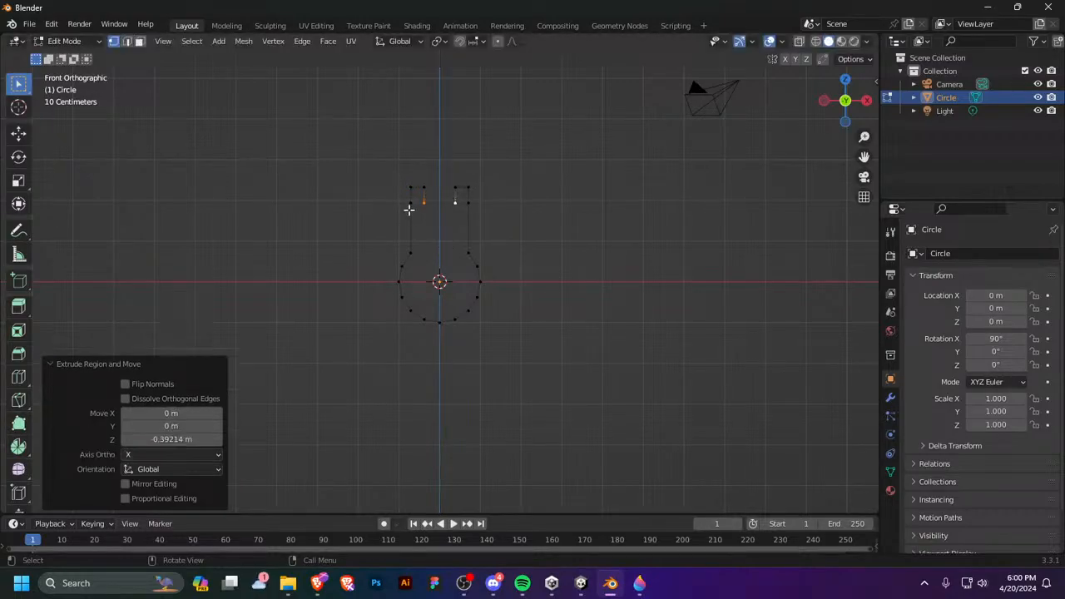
# Step: Try to join the two inner end vertices of the outline with Connect Vertex Path
pyautogui.scroll(1, 439, 205)
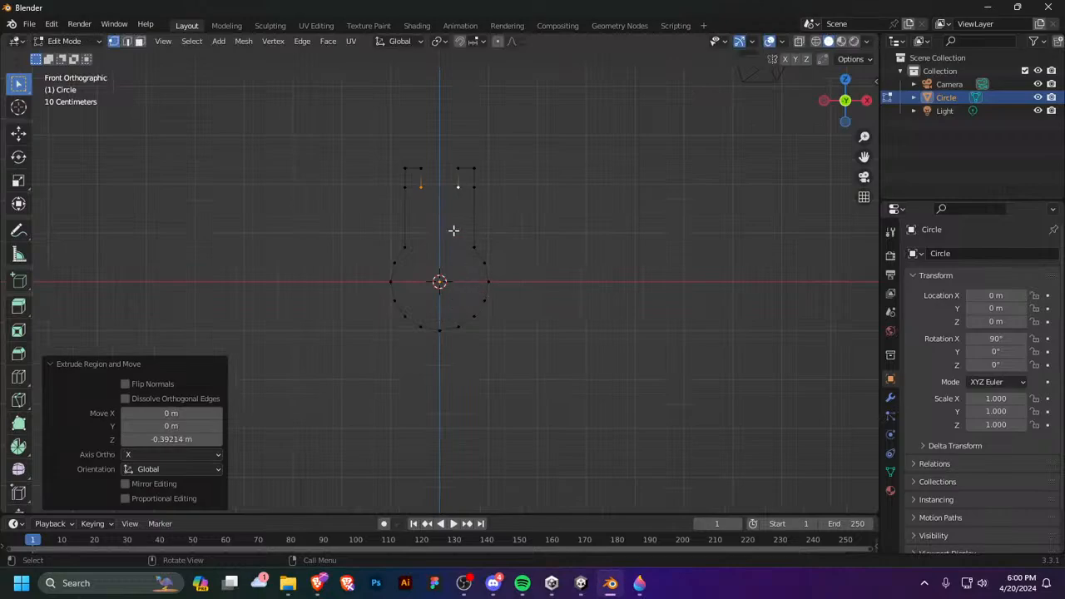
pyautogui.rightClick(454, 196)
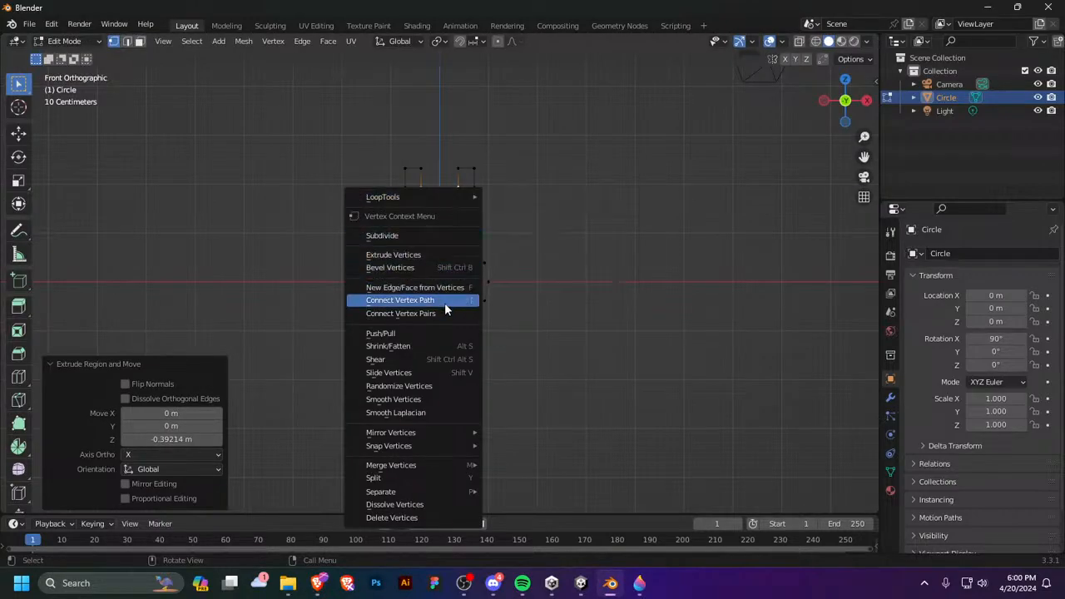
pyautogui.click(444, 300)
pyautogui.rightClick(456, 233)
pyautogui.click(449, 189)
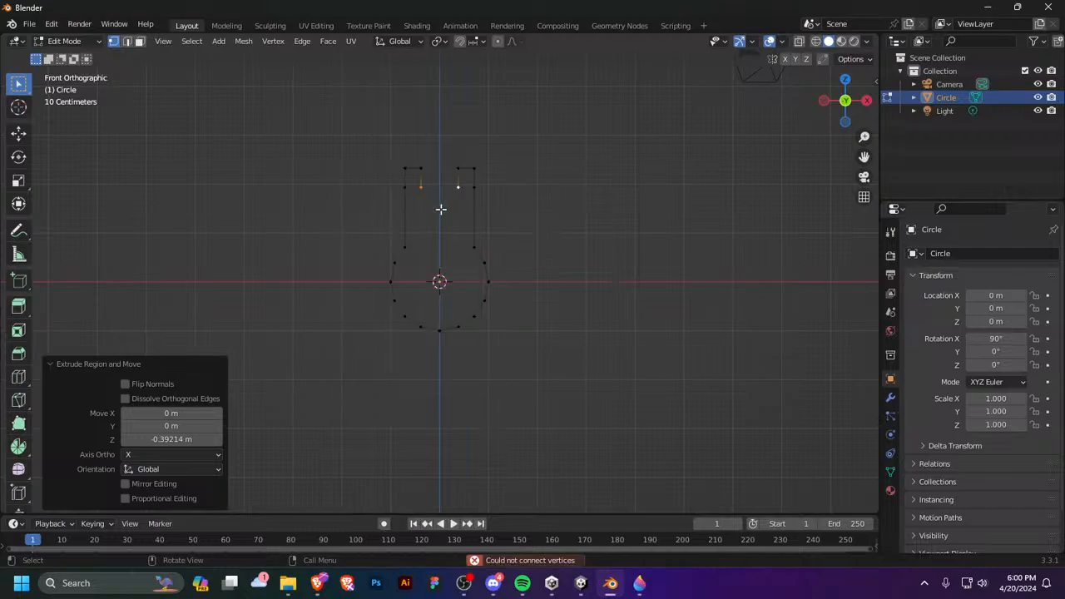
# Step: Extrude the two inner end vertices inward at a scale of about 0.17 and merge the new vertices at their center
pyautogui.rightClick(449, 204)
pyautogui.press('s')
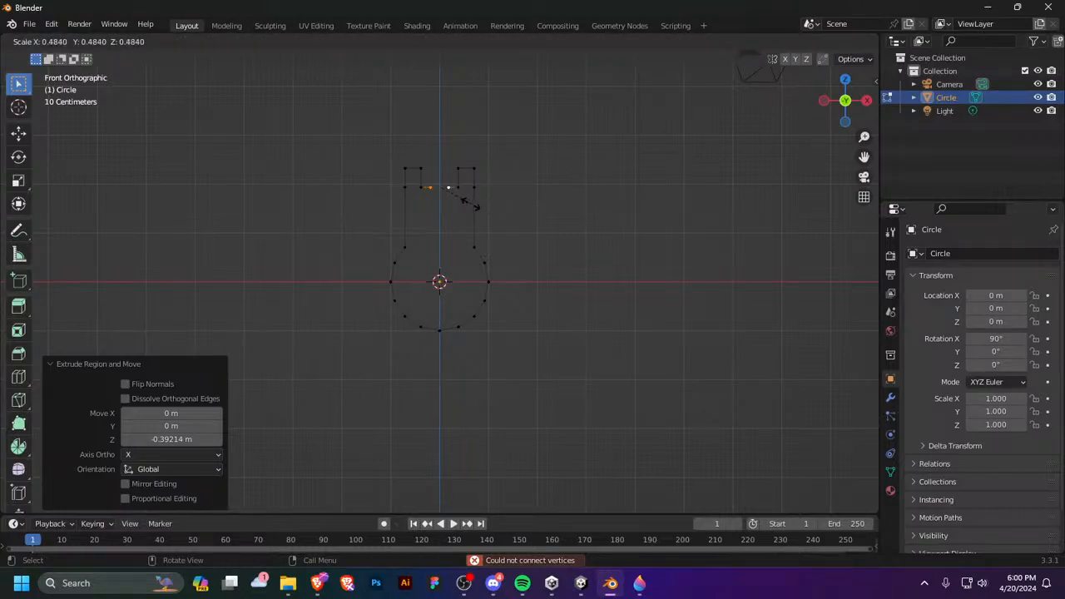
pyautogui.click(443, 200)
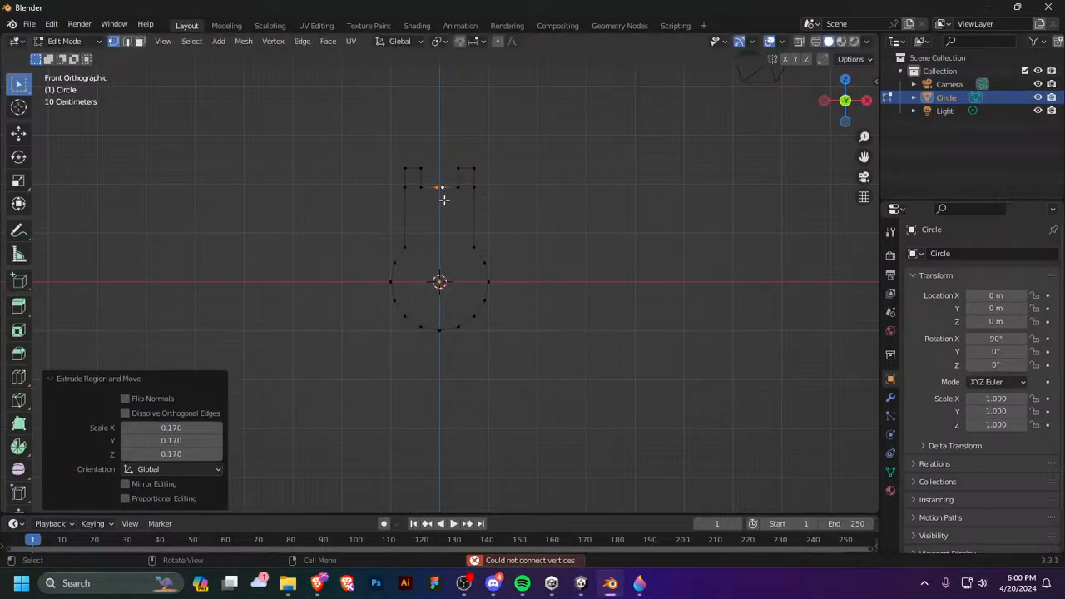
pyautogui.rightClick(444, 200)
pyautogui.press('Tab')
pyautogui.press('Tab')
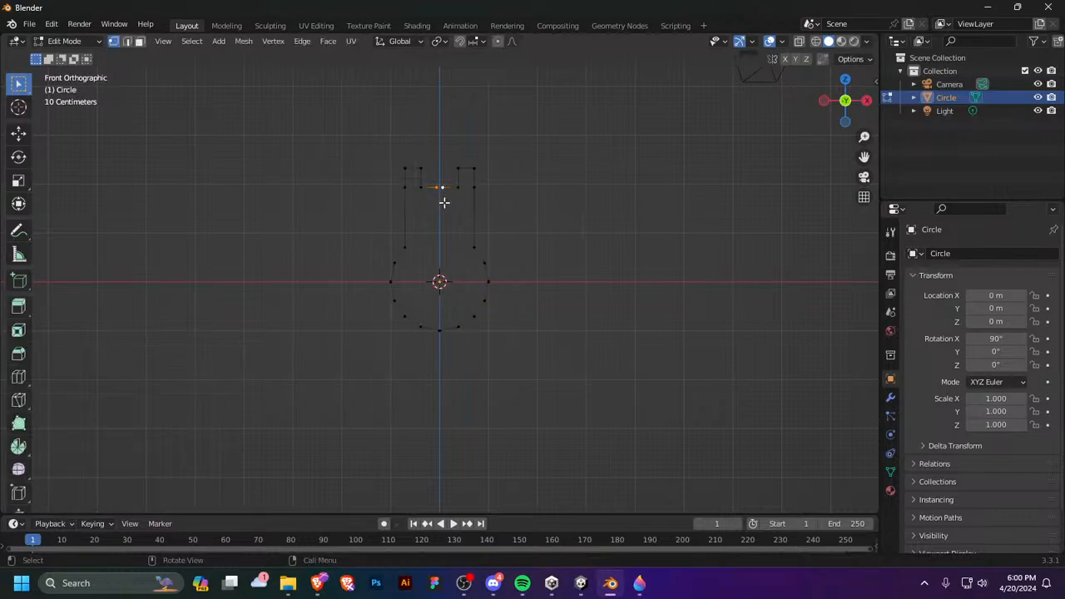
pyautogui.press('m')
pyautogui.press('m')
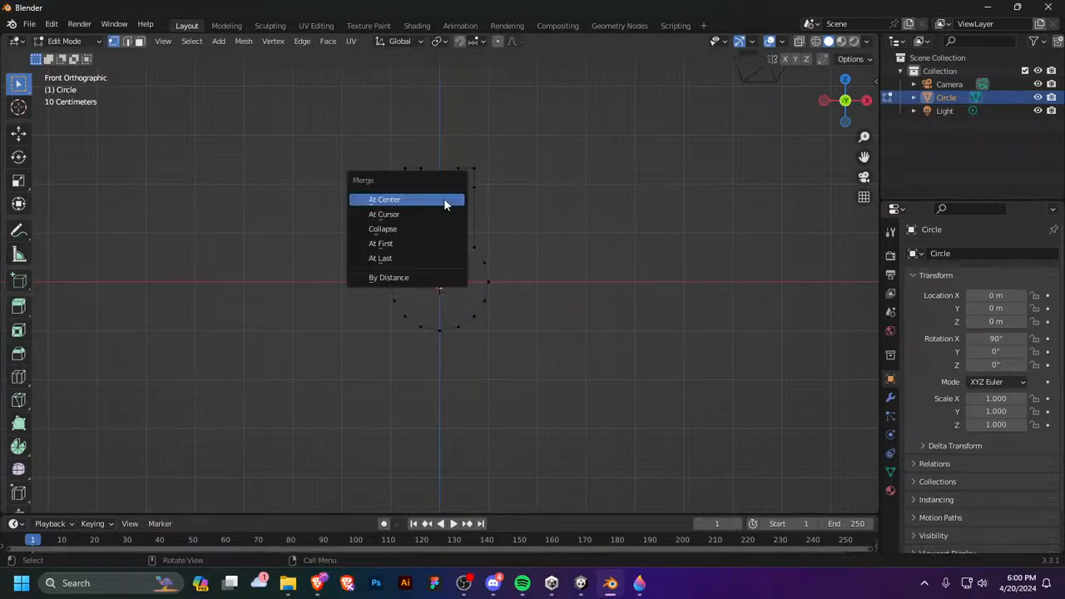
pyautogui.click(444, 200)
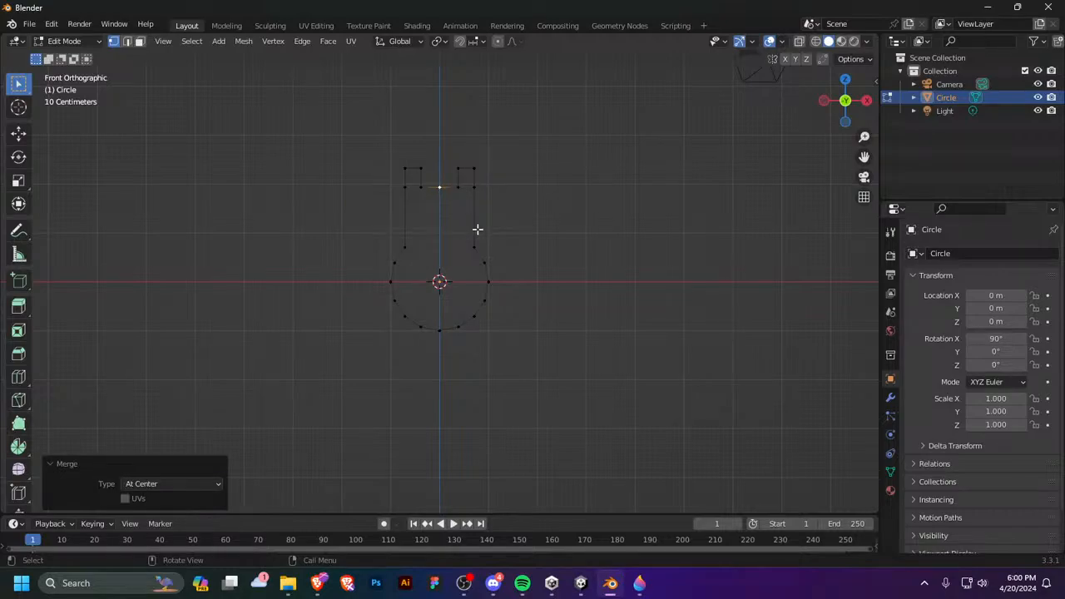
# Step: Extrude the whole flask outline about 0.33 m along negative Y
pyautogui.moveTo(477, 228)
pyautogui.mouseDown(button='middle')
pyautogui.moveTo(473, 271)
pyautogui.moveTo(404, 296)
pyautogui.moveTo(475, 268)
pyautogui.moveTo(469, 241)
pyautogui.mouseUp(button='middle')
pyautogui.press('Tab')
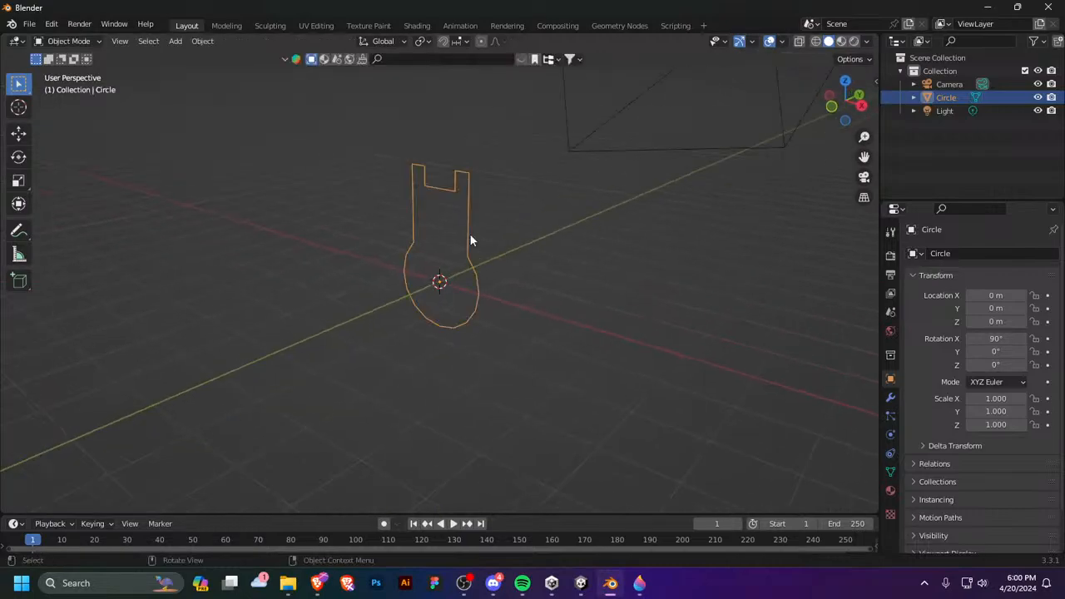
pyautogui.press('Tab')
pyautogui.press('a')
pyautogui.press('e')
pyautogui.press('z')
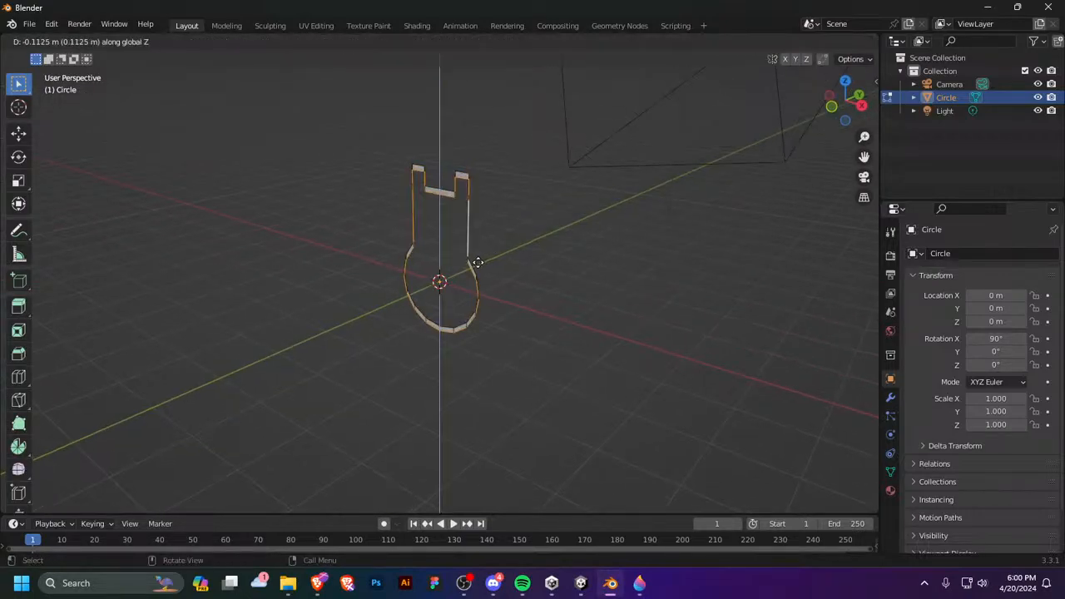
pyautogui.press('y')
pyautogui.click(479, 264)
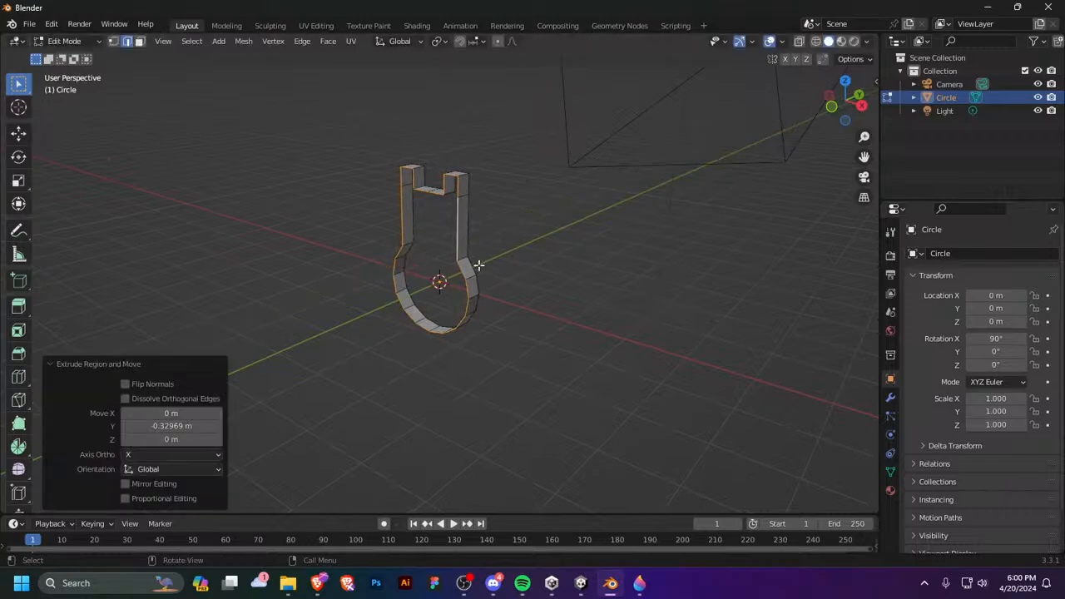
# Step: Undo the outline's extrusion and return to vertex editing of the flat profile in front view
pyautogui.moveTo(479, 265); pyautogui.dragTo(482, 231, button='middle')
pyautogui.hotkey('ctrl', 'f')
pyautogui.click(452, 278)
pyautogui.hotkey('ctrl', 'z')
pyautogui.scroll(2, 458, 193)
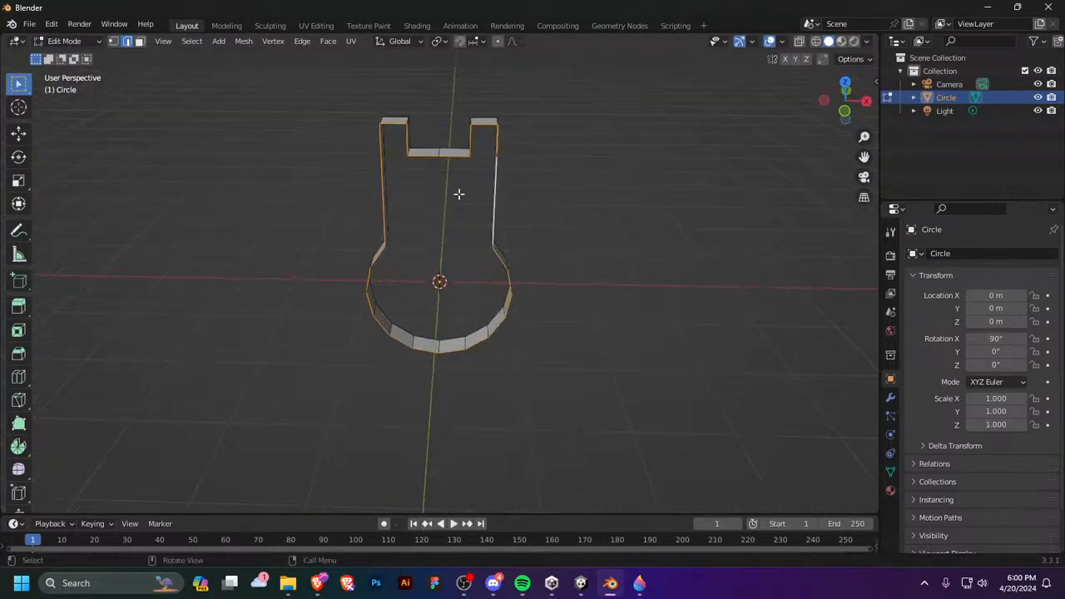
pyautogui.press('KP_1')
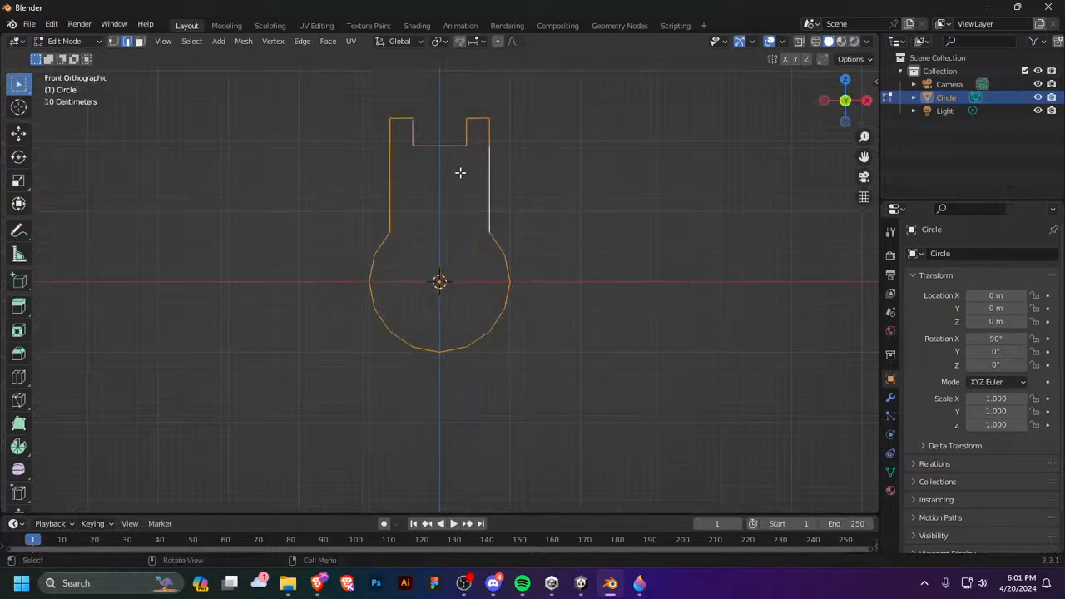
pyautogui.hotkey('alt', 'a')
pyautogui.press('Tab')
pyautogui.moveTo(460, 147); pyautogui.dragTo(430, 249, button='middle')
pyautogui.press('KP_1')
pyautogui.press('Tab')
pyautogui.press('1')
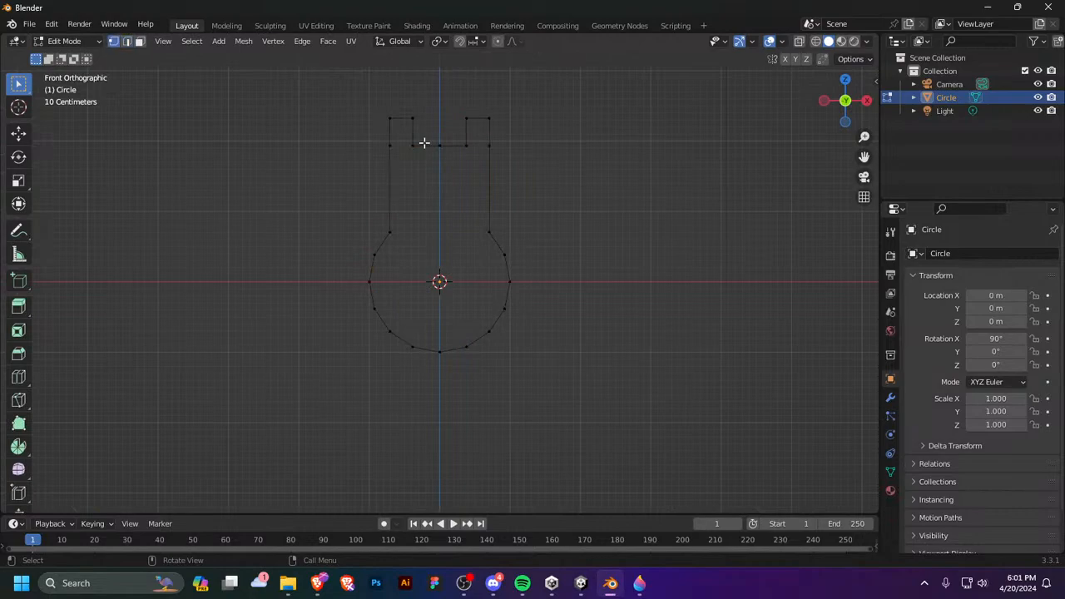
pyautogui.press('k')
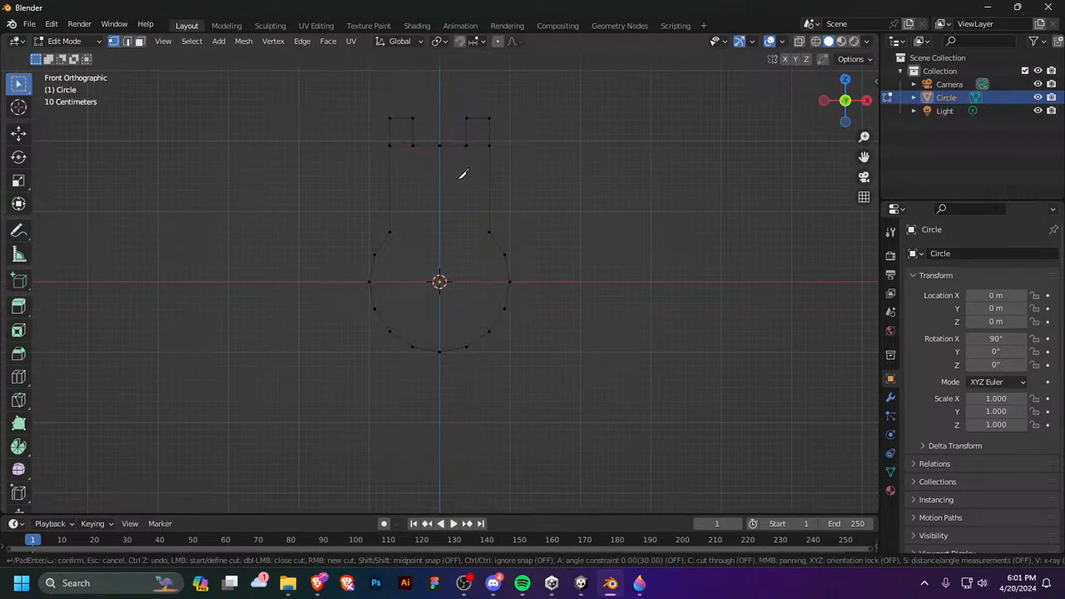
pyautogui.moveTo(458, 175); pyautogui.dragTo(513, 228, button='middle')
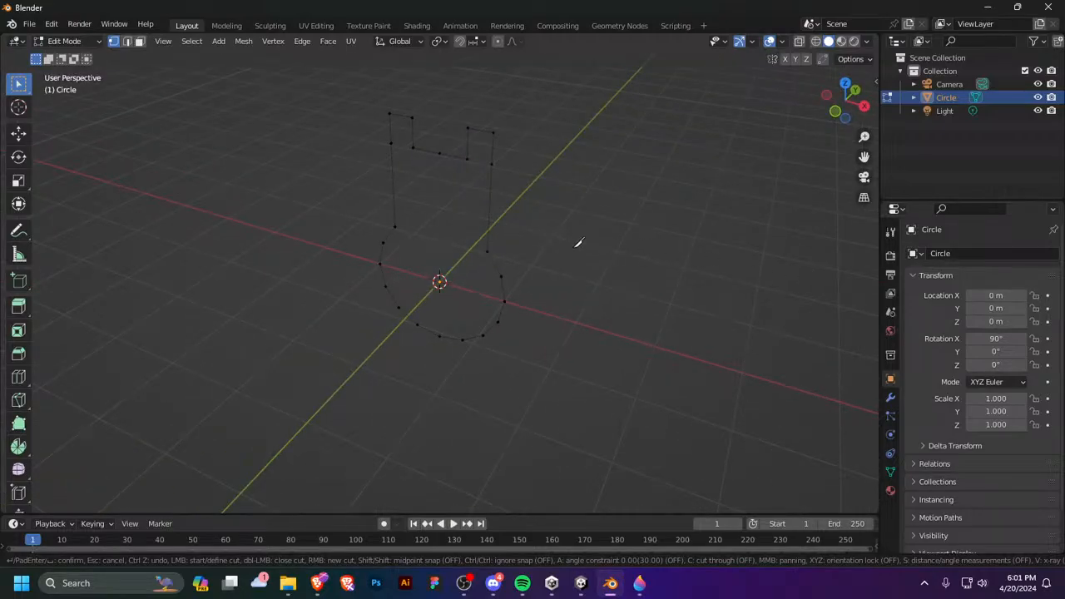
pyautogui.press('Escape')
pyautogui.moveTo(572, 244)
pyautogui.mouseDown(button='middle')
pyautogui.moveTo(525, 271)
pyautogui.moveTo(515, 261)
pyautogui.moveTo(552, 241)
pyautogui.mouseUp(button='middle')
pyautogui.press('Tab')
pyautogui.press('Tab')
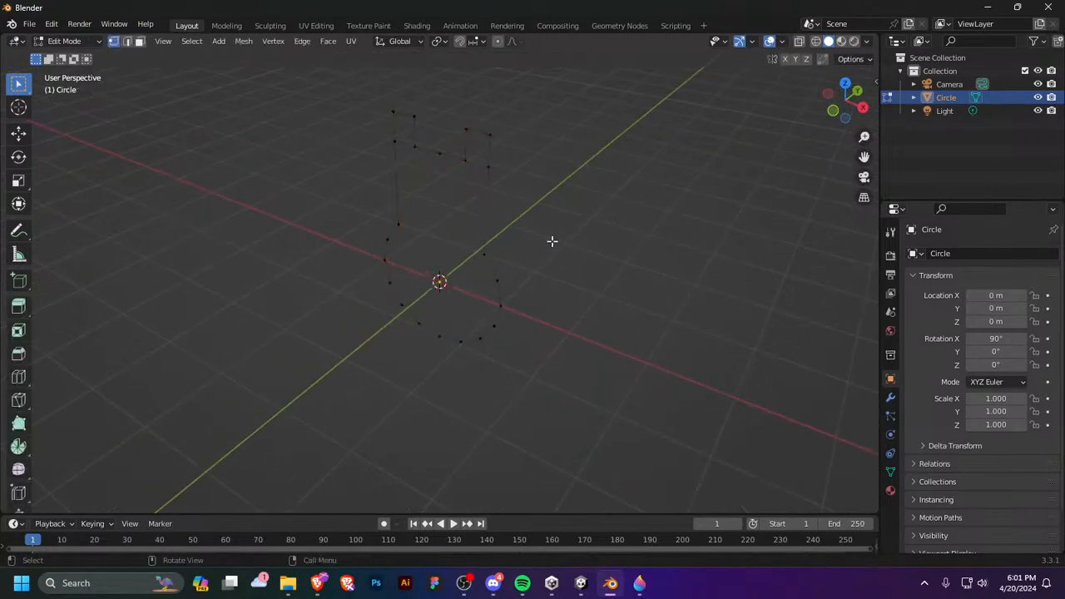
# Step: Select the whole outline and extrude it about 0.33 m along negative Y
pyautogui.press('a')
pyautogui.press('e')
pyautogui.press('y')
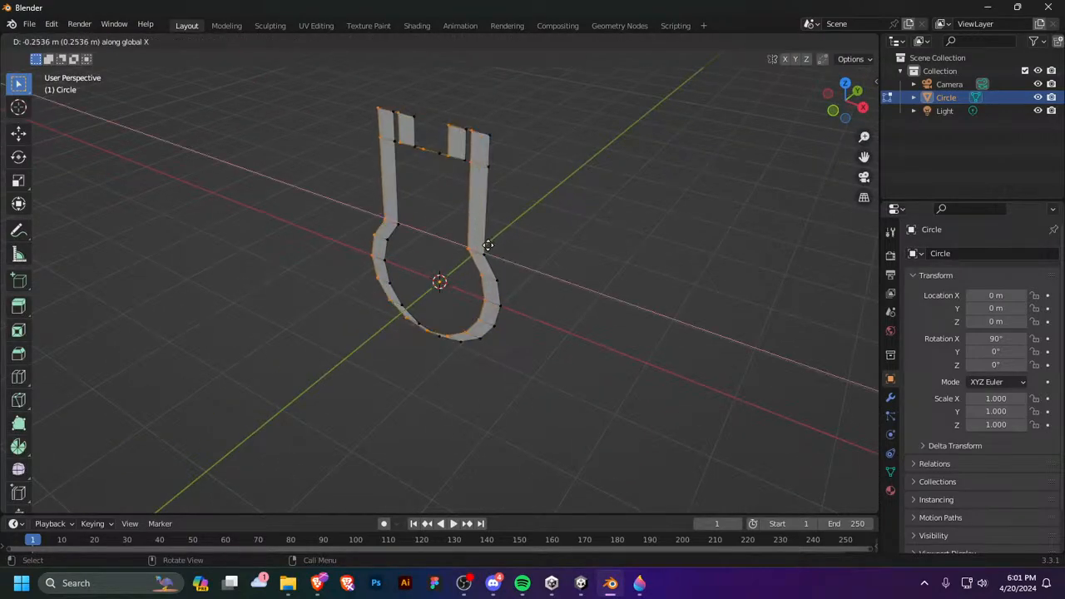
pyautogui.click(491, 246)
# Step: Fill the open front and back outlines of the extruded flask shape with faces
pyautogui.moveTo(491, 246); pyautogui.dragTo(462, 192, button='middle')
pyautogui.rightClick(461, 192)
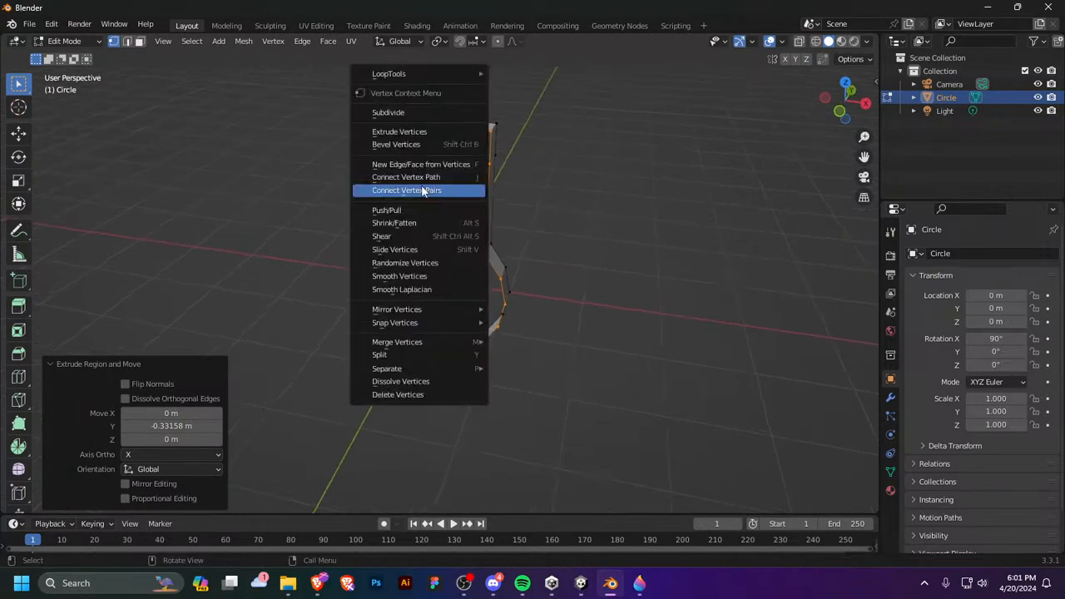
pyautogui.press('f')
pyautogui.moveTo(534, 242); pyautogui.dragTo(343, 199, button='middle')
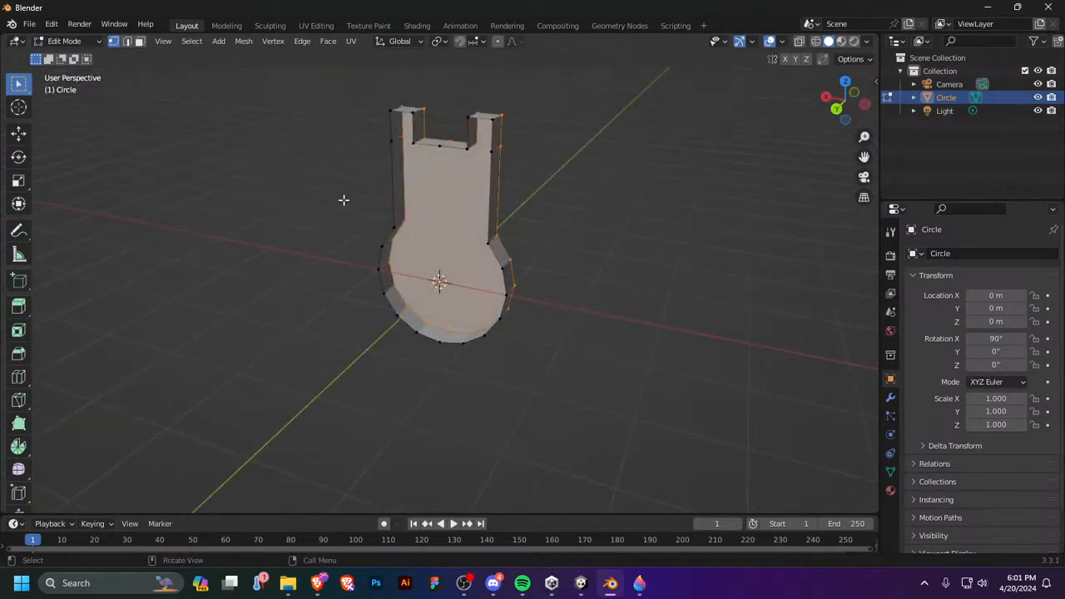
pyautogui.press('2')
pyautogui.keyDown('alt'); pyautogui.click(429, 144); pyautogui.keyUp('alt')
pyautogui.press('f')
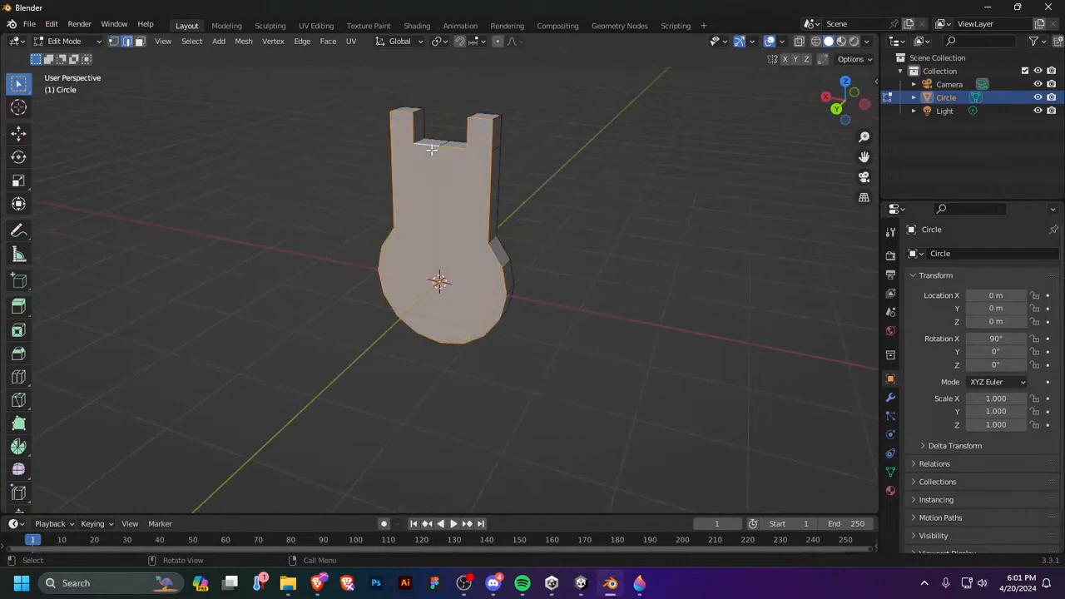
# Step: Knife-cut the front face straight across the neck between the outer side vertices level with the notch floor
pyautogui.moveTo(483, 182); pyautogui.dragTo(518, 236, button='middle')
pyautogui.press('KP_1')
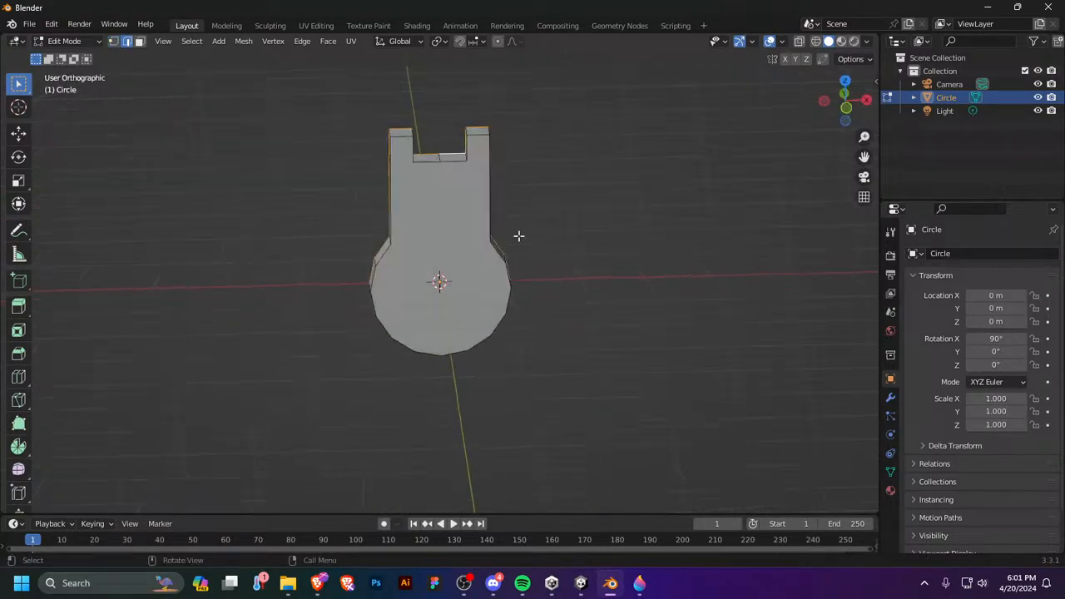
pyautogui.press('Tab')
pyautogui.press('Tab')
pyautogui.press('1')
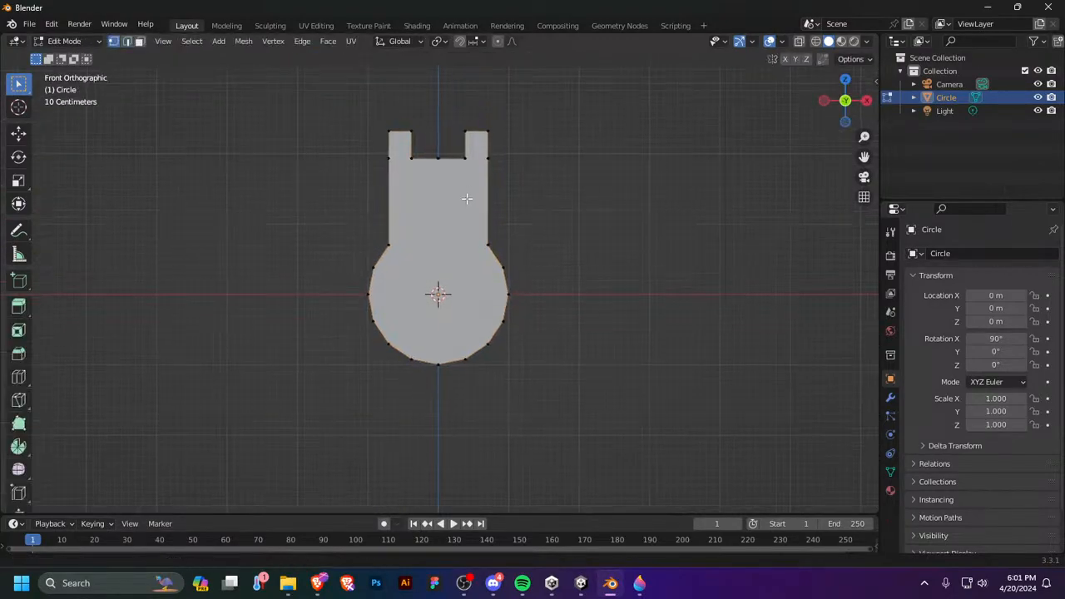
pyautogui.scroll(2, 464, 206)
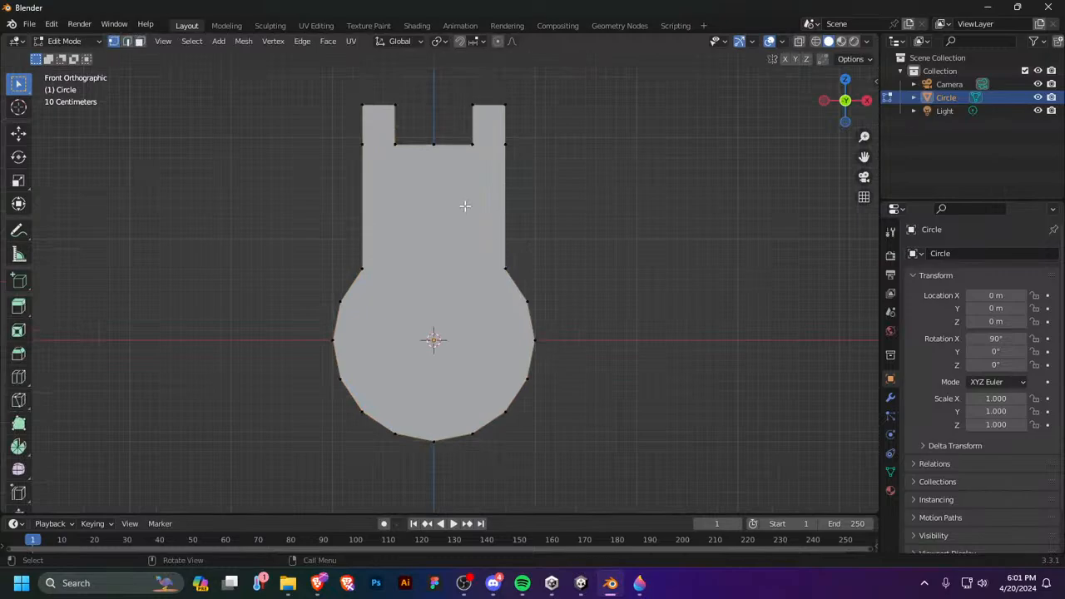
pyautogui.press('k')
pyautogui.click(362, 144)
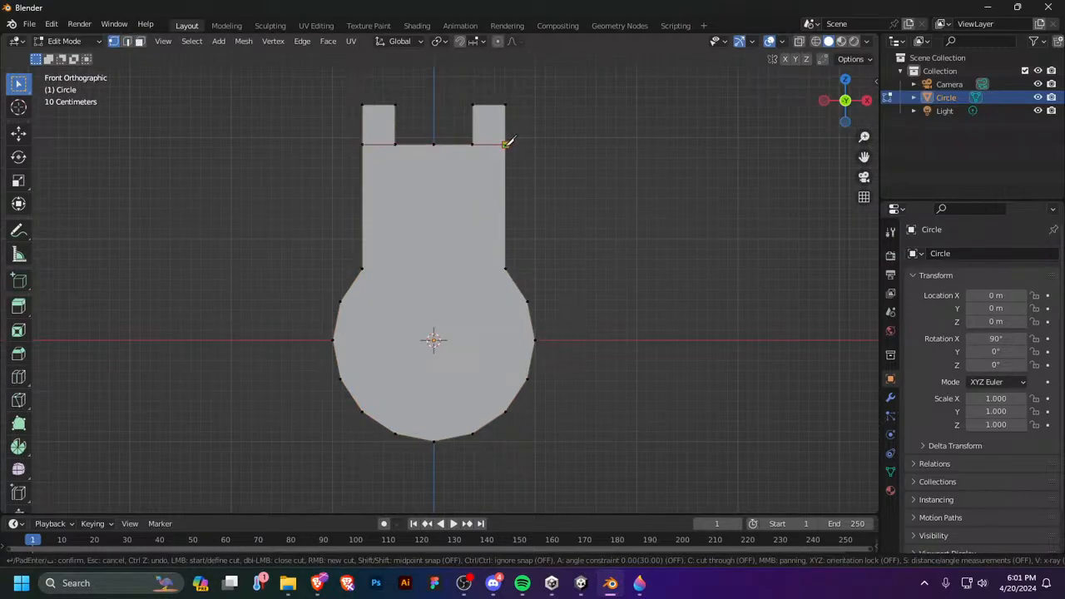
pyautogui.click(505, 144)
pyautogui.press('Return')
# Step: Knife-cut the front face horizontally at the base of the neck and across the next vertex pair below it
pyautogui.press('k')
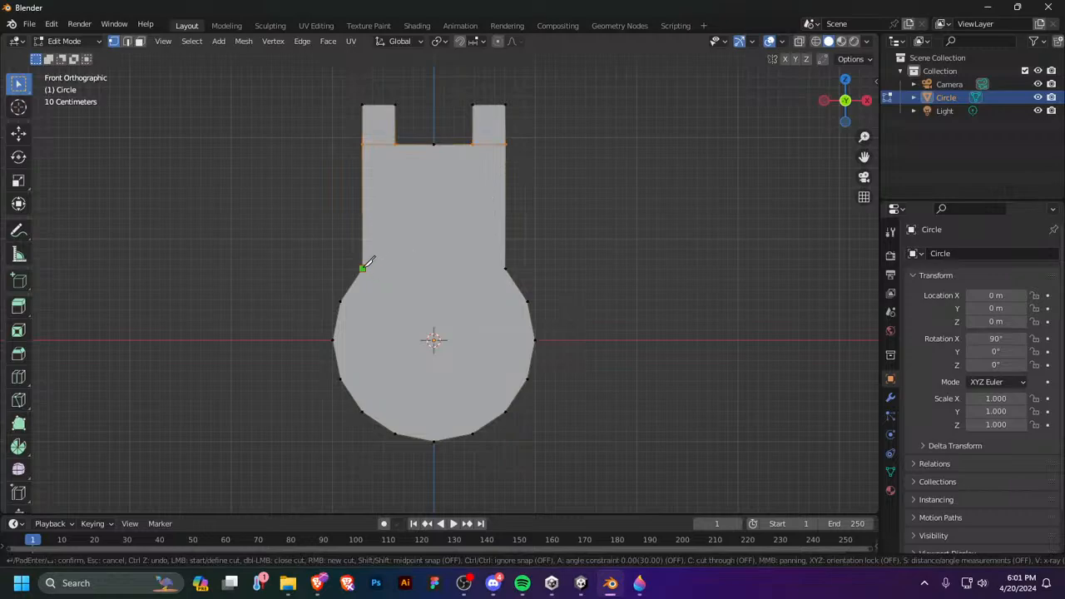
pyautogui.click(363, 268)
pyautogui.click(513, 271)
pyautogui.press('Return')
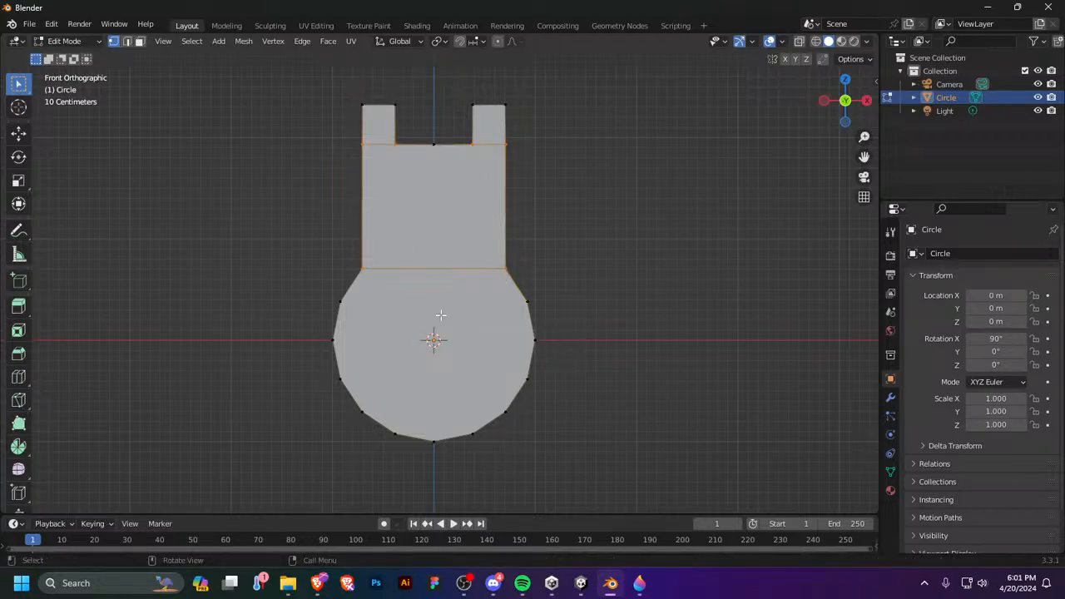
pyautogui.press('k')
pyautogui.click(340, 301)
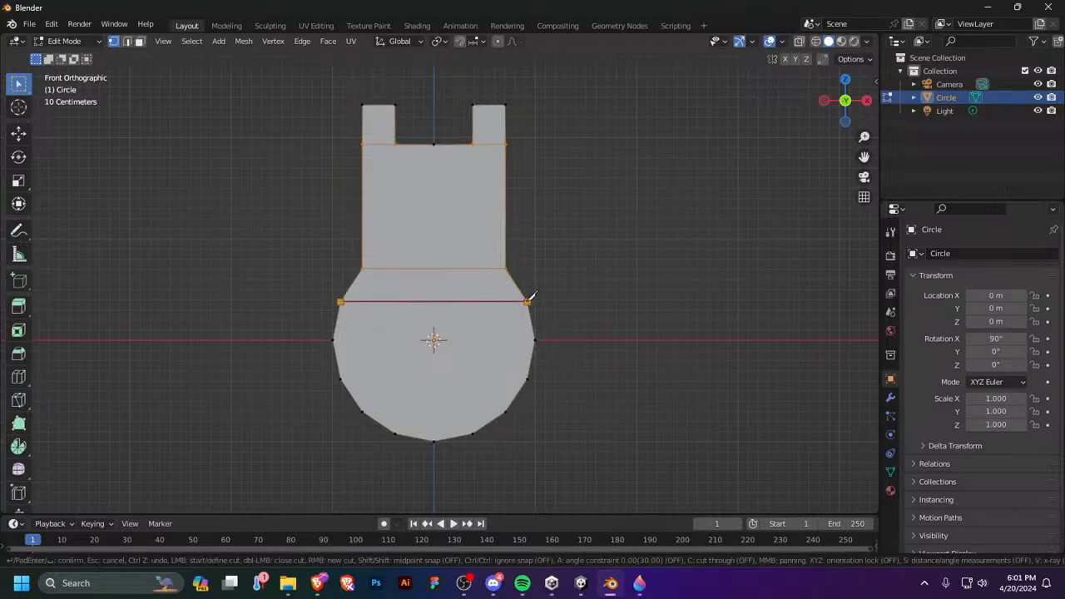
pyautogui.click(528, 301)
pyautogui.press('Return')
# Step: Knife-cut the front face across the widest vertices of the round body and across the vertex pair just below
pyautogui.press('k')
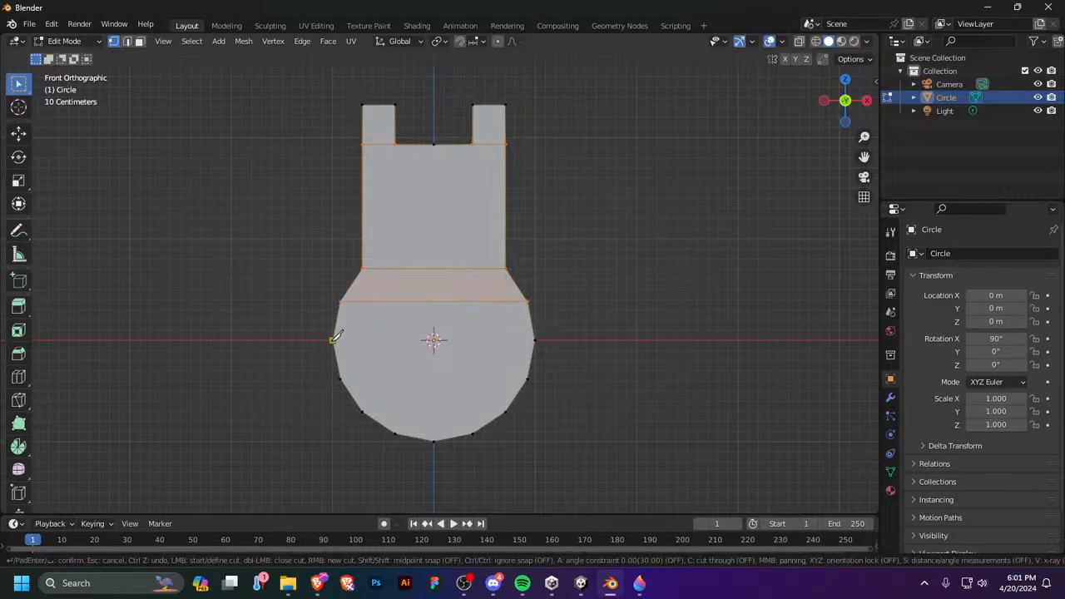
pyautogui.click(334, 340)
pyautogui.click(535, 339)
pyautogui.press('Return')
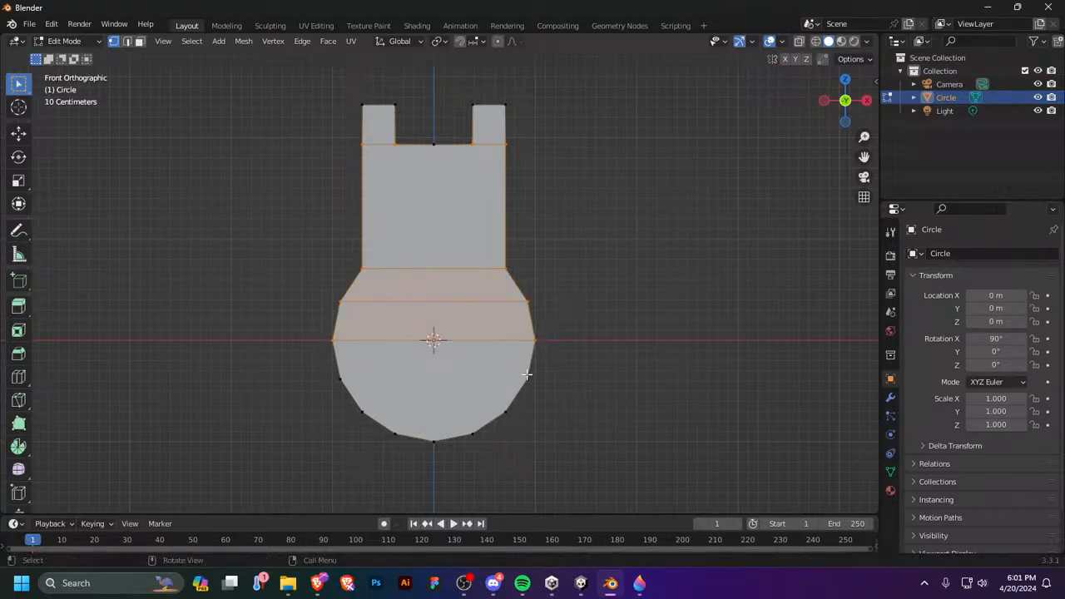
pyautogui.press('k')
pyautogui.click(527, 379)
pyautogui.click(340, 379)
pyautogui.press('Return')
# Step: Knife-cut the front face across the two lowest vertex pairs of the round body
pyautogui.press('k')
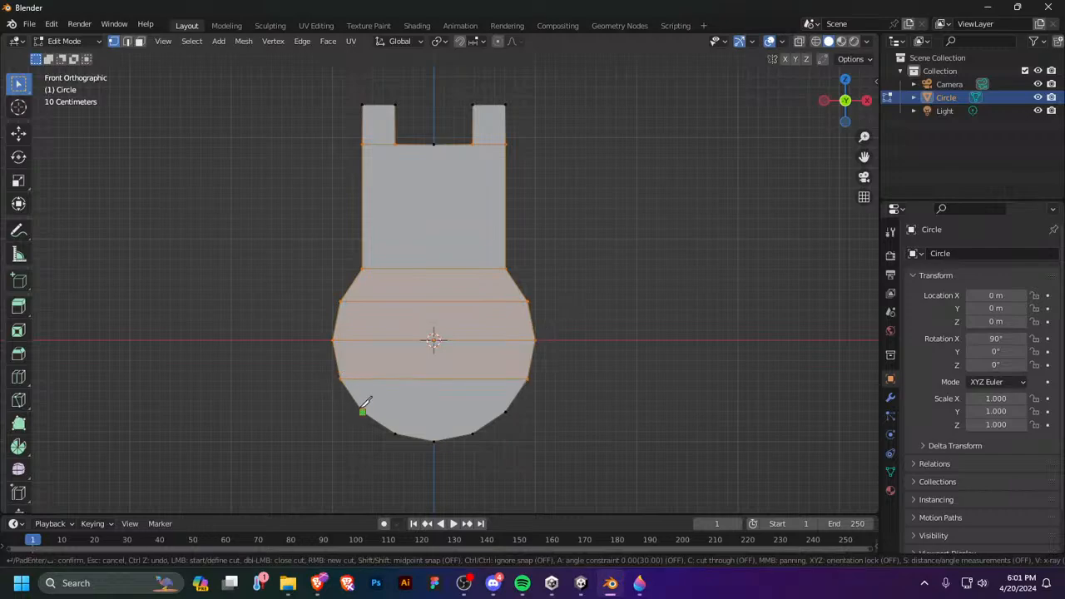
pyautogui.click(362, 410)
pyautogui.press('Return')
pyautogui.press('k')
pyautogui.press('Escape')
pyautogui.press('k')
pyautogui.click(362, 411)
pyautogui.click(505, 411)
pyautogui.press('Return')
pyautogui.press('k')
pyautogui.click(472, 434)
pyautogui.click(396, 434)
pyautogui.press('Return')
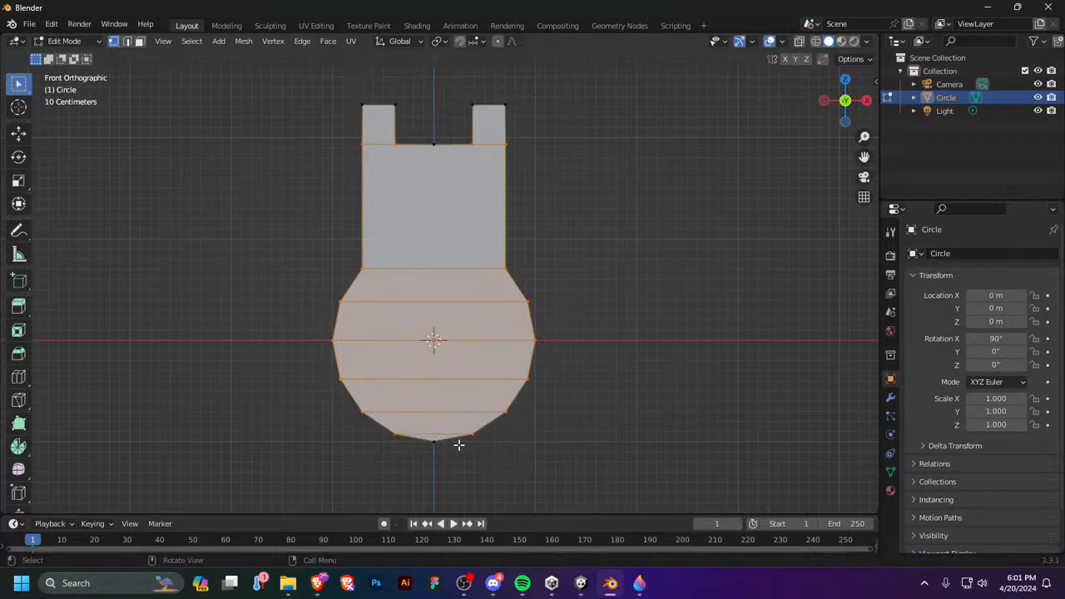
# Step: Turn on X-ray and bevel the edge at the very bottom of the round body into a narrow flat
pyautogui.click(433, 439)
pyautogui.hotkey('alt', 'z')
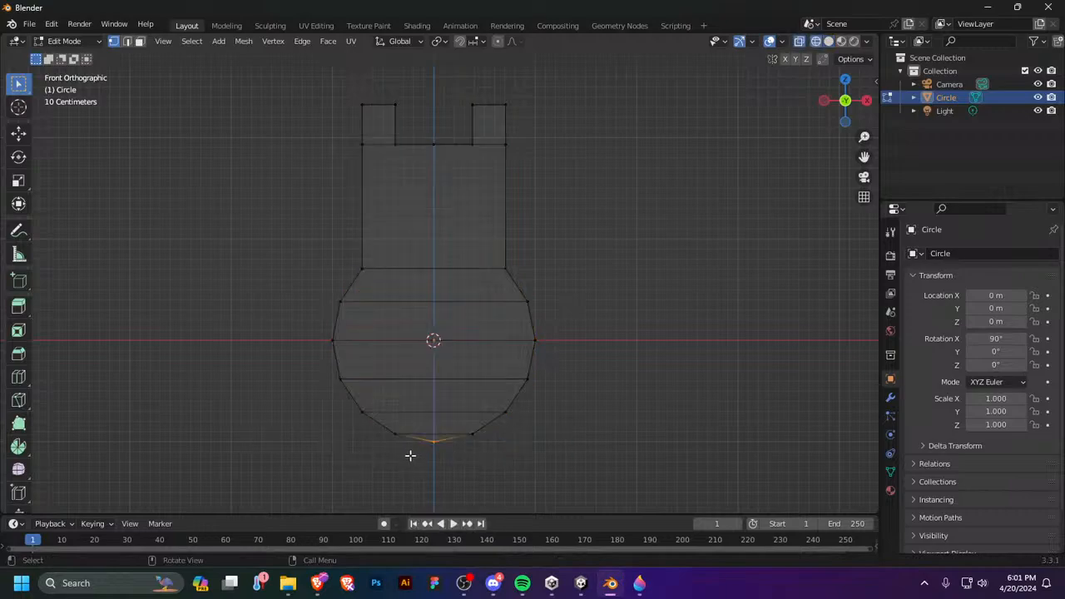
pyautogui.hotkey('ctrl', 'b')
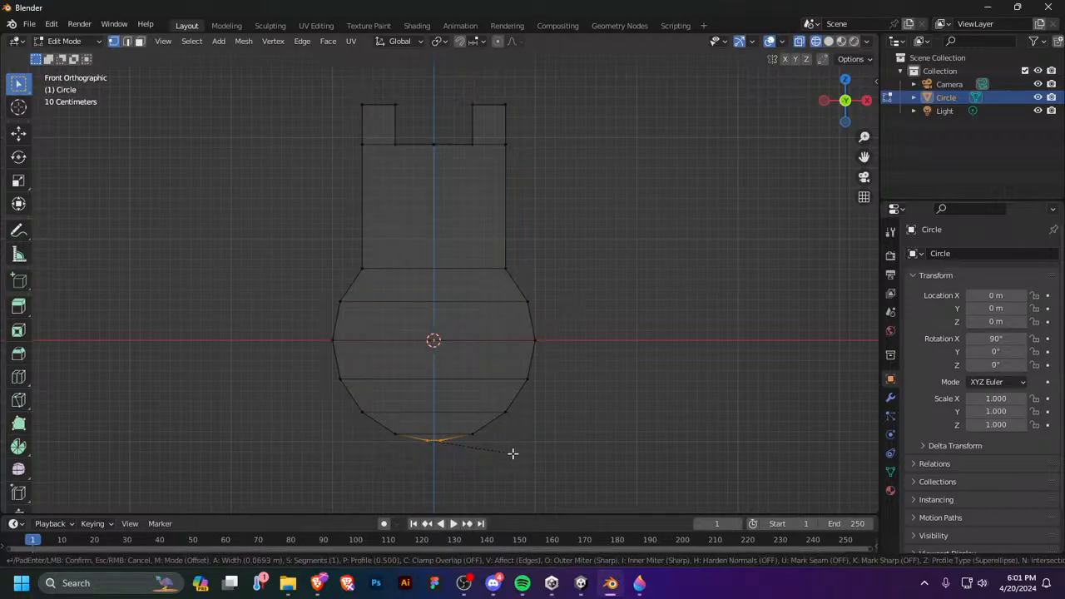
pyautogui.click(509, 453)
pyautogui.press('Tab')
pyautogui.moveTo(506, 457); pyautogui.dragTo(547, 464, button='middle')
pyautogui.press('KP_1')
pyautogui.press('Tab')
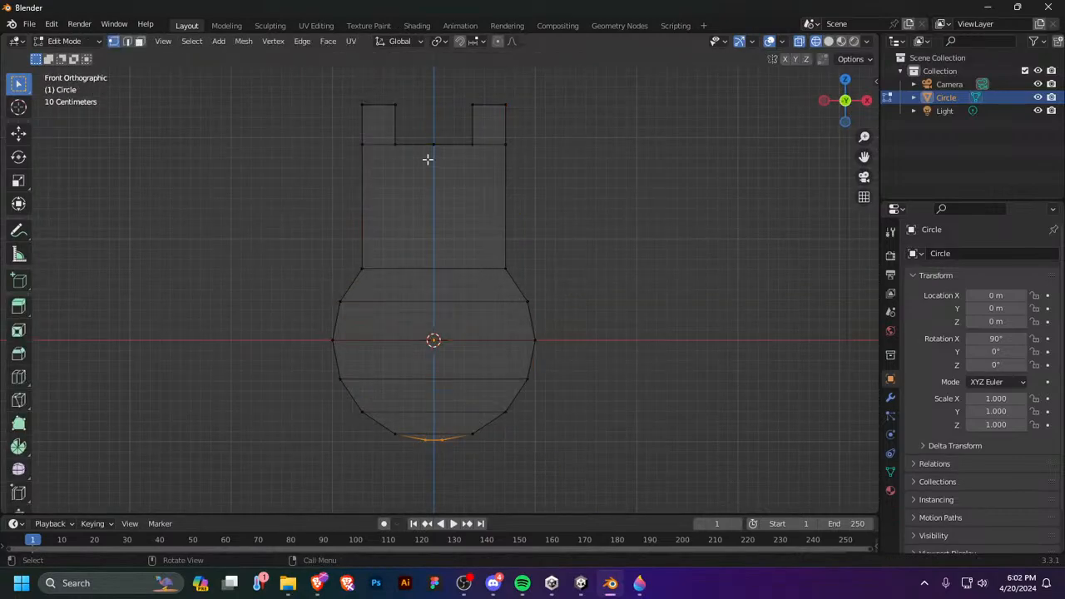
# Step: Delete the single large face covering the flask's back
pyautogui.press('b')
pyautogui.moveTo(430, 135); pyautogui.dragTo(434, 137)
pyautogui.press('2')
pyautogui.click(408, 269)
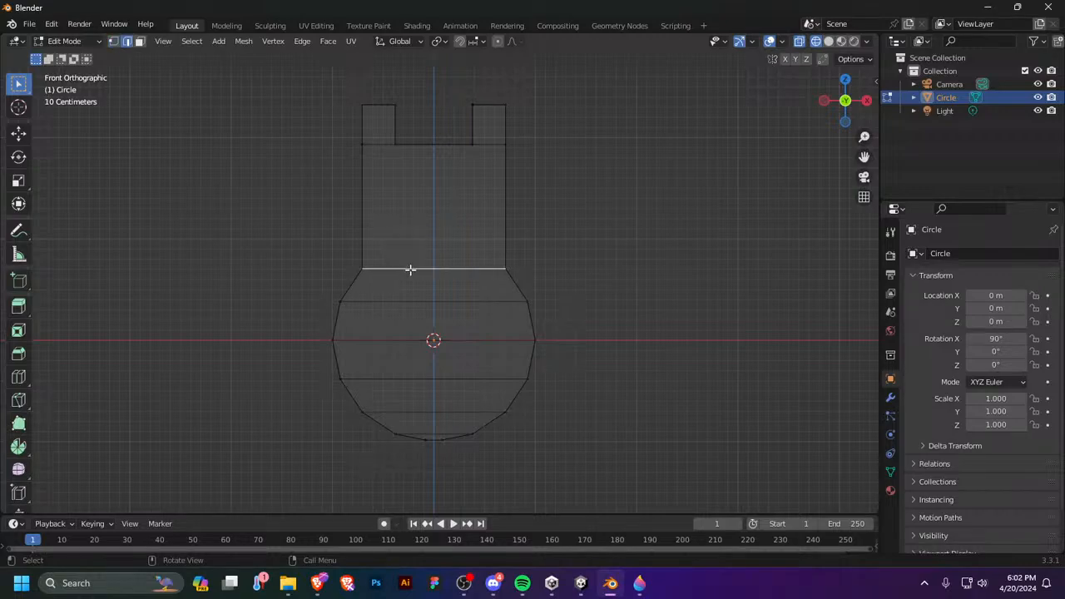
pyautogui.moveTo(494, 295); pyautogui.dragTo(626, 290, button='middle')
pyautogui.press('3')
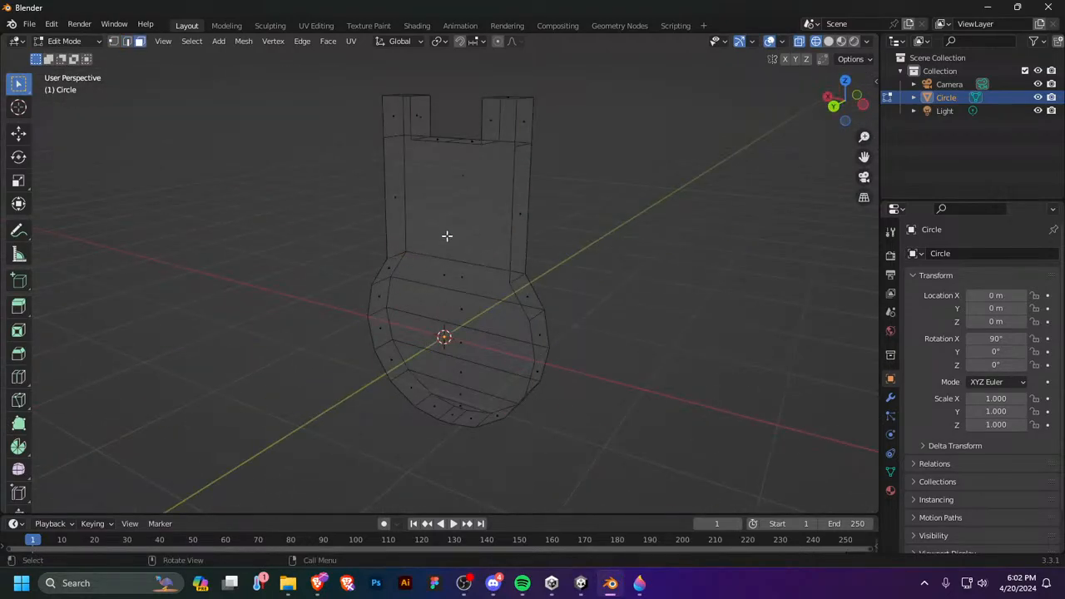
pyautogui.click(446, 237)
pyautogui.press('x')
pyautogui.click(435, 264)
pyautogui.moveTo(456, 256); pyautogui.dragTo(416, 240, button='middle')
pyautogui.press('KP_1')
pyautogui.press('Tab')
pyautogui.press('Tab')
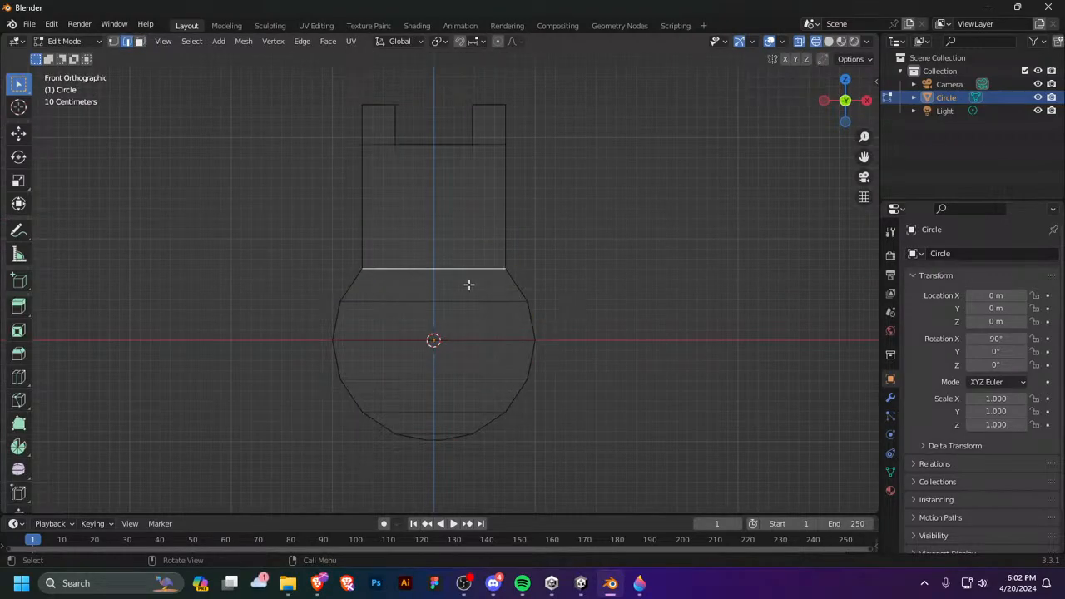
pyautogui.press('i')
pyautogui.click(449, 237)
pyautogui.hotkey('ctrl', 'z')
# Step: Inset the rectangular front face of the neck by about 0.31 m
pyautogui.press('3')
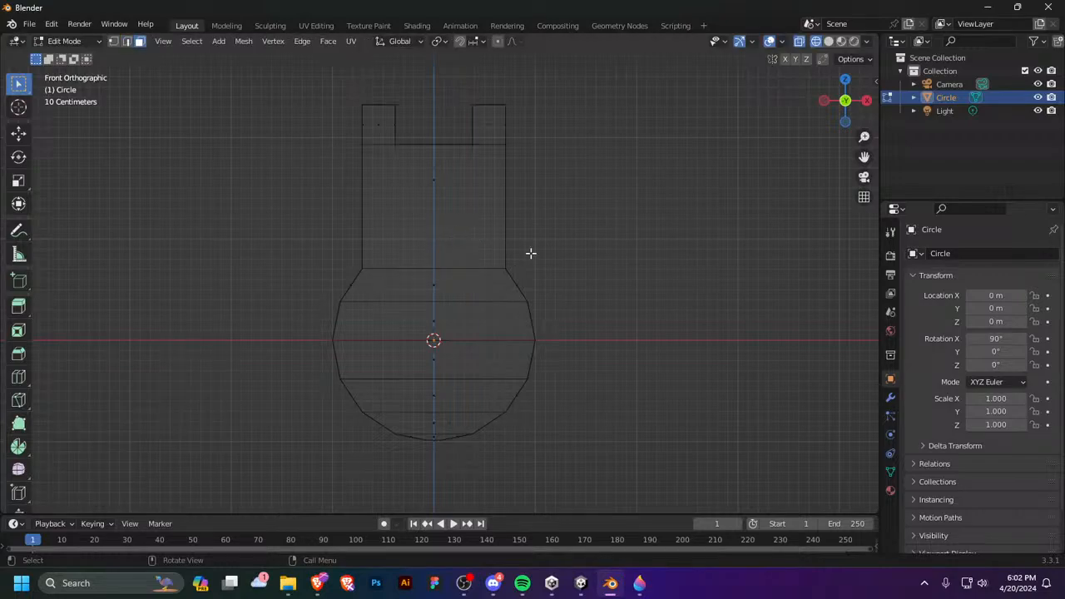
pyautogui.click(423, 182)
pyautogui.press('i')
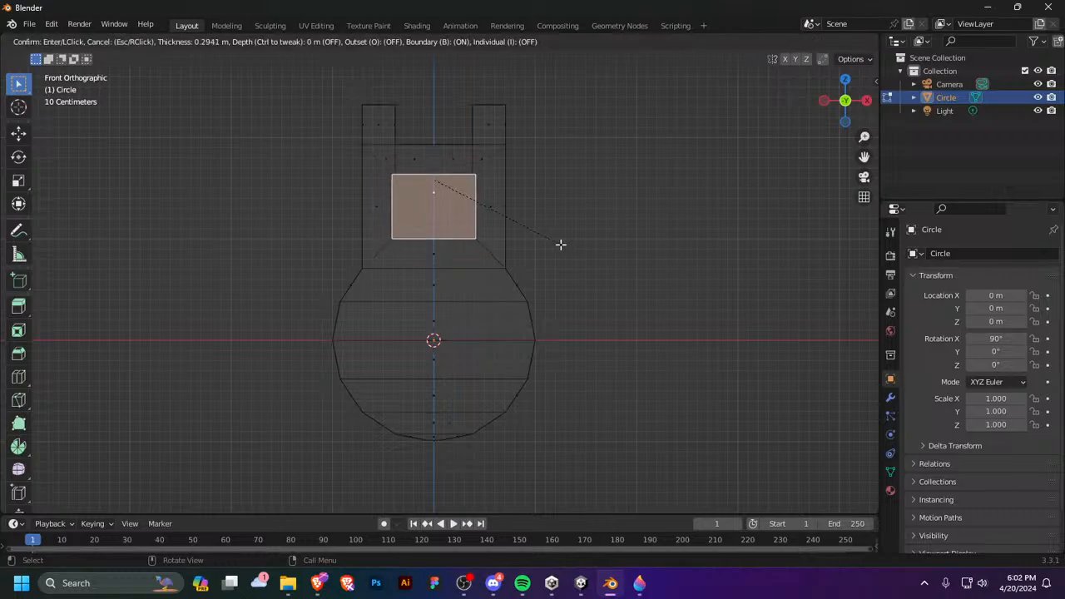
pyautogui.click(557, 245)
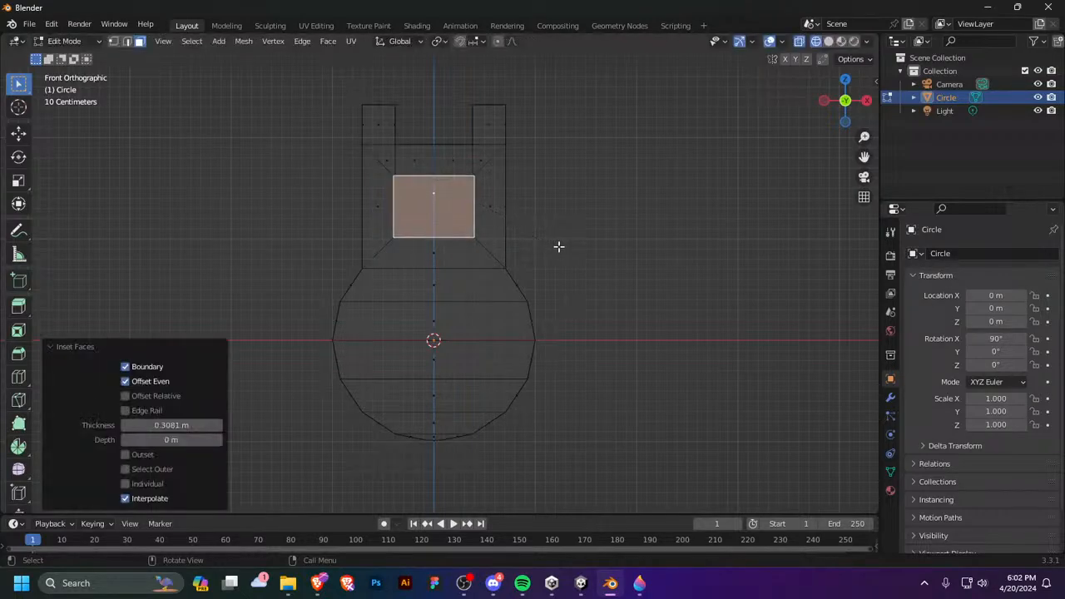
# Step: Delete the inner inset face and the surrounding faces above and beside it, keeping the trapezoid at the neck's base
pyautogui.press('x')
pyautogui.click(445, 218)
pyautogui.click(408, 169)
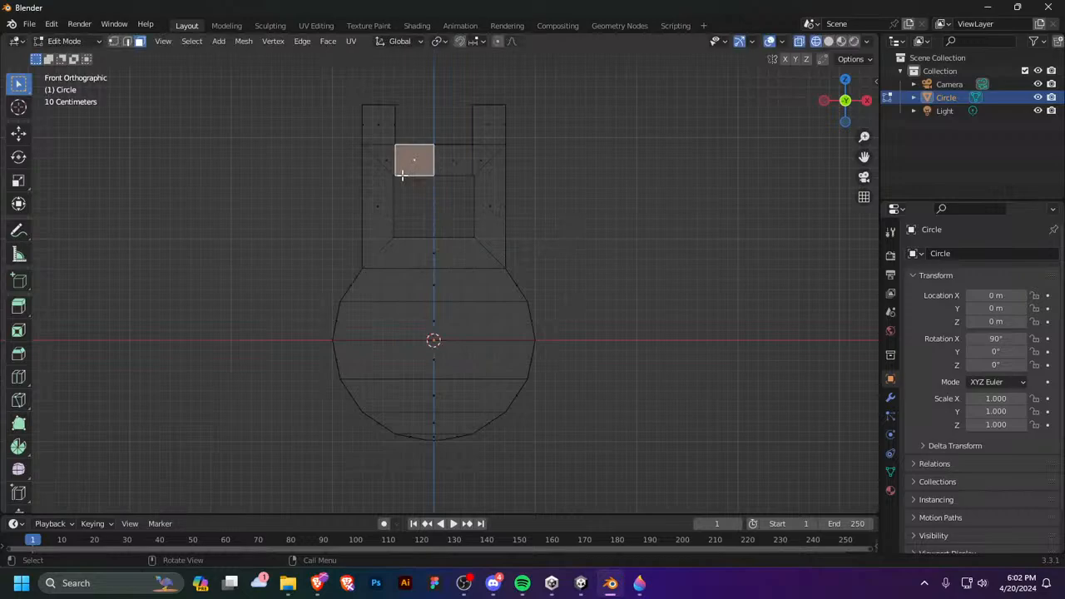
pyautogui.click(455, 169)
pyautogui.keyDown('shift'); pyautogui.moveTo(376, 158); pyautogui.dragTo(491, 224); pyautogui.keyUp('shift')
pyautogui.press('x')
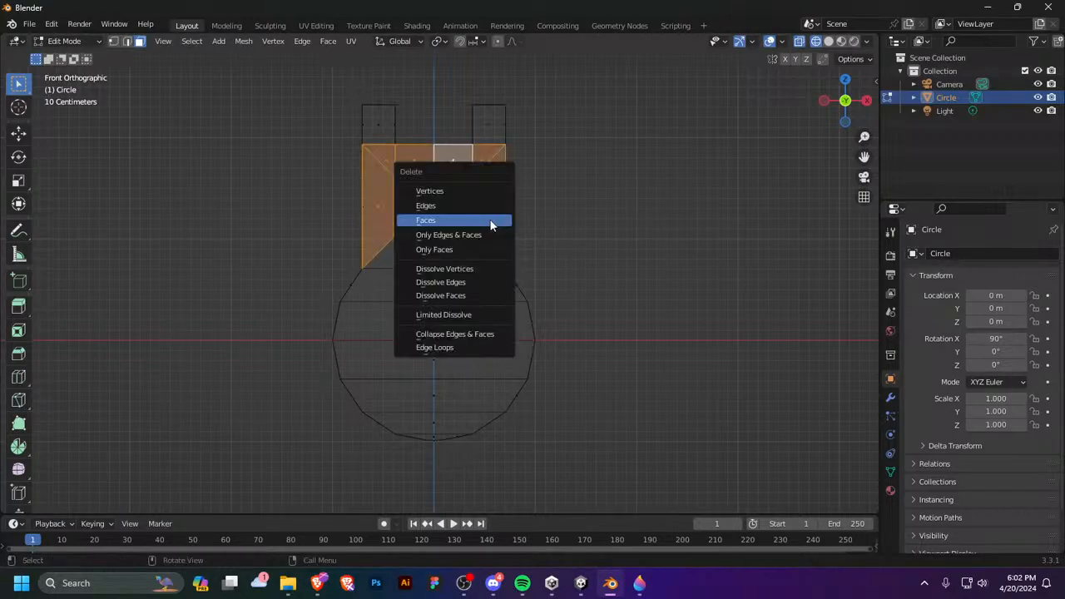
pyautogui.click(488, 222)
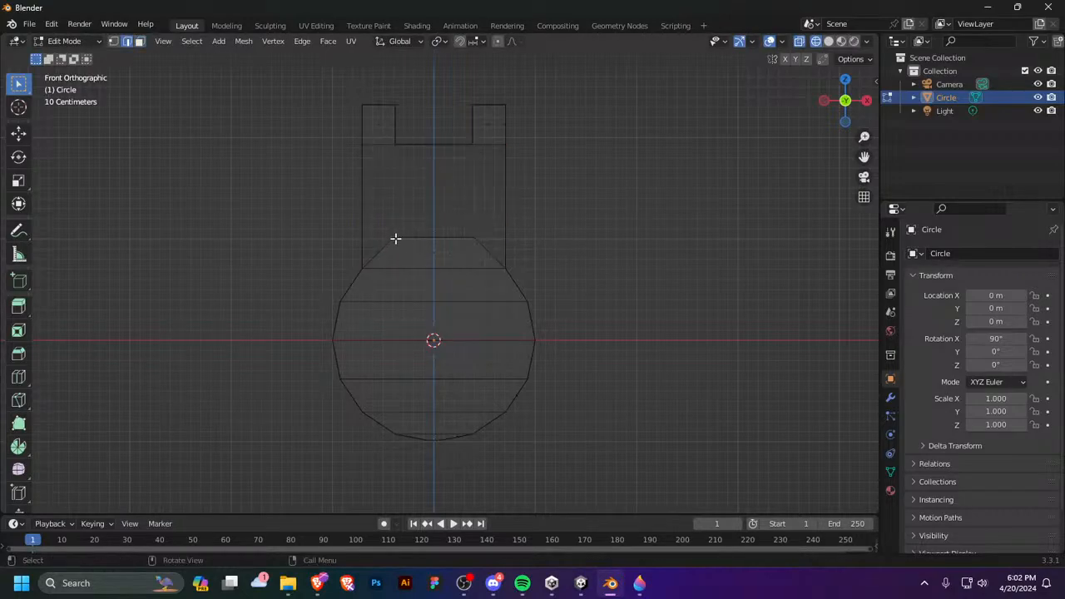
# Step: Fill the open front of the neck above the trapezoid with one face
pyautogui.press('a')
pyautogui.hotkey('alt', 'a')
pyautogui.click(426, 147)
pyautogui.moveTo(478, 143); pyautogui.dragTo(500, 147, button='middle')
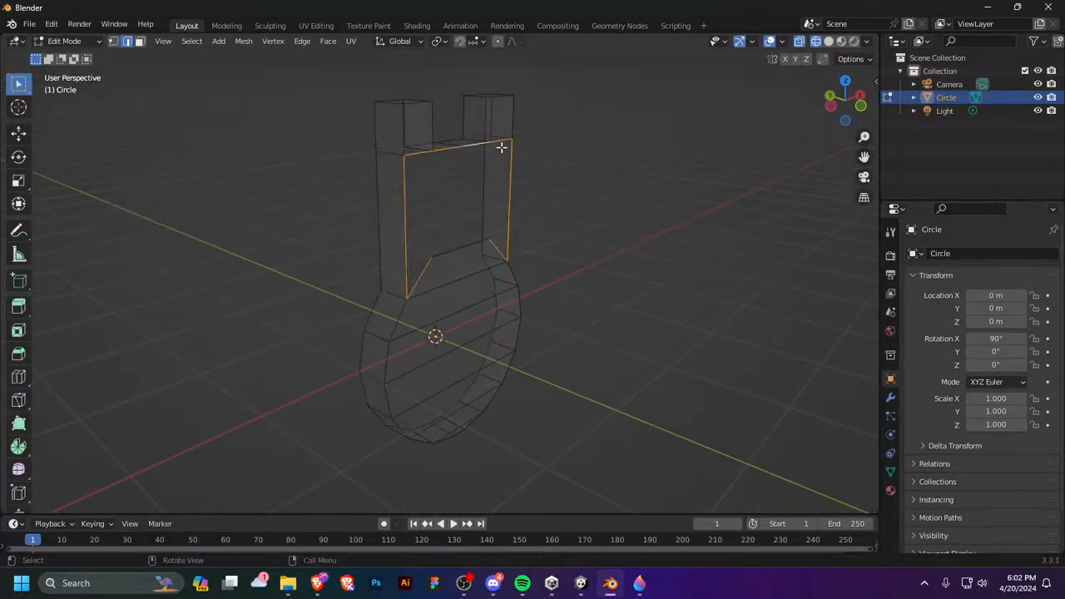
pyautogui.keyDown('shift'); pyautogui.click(471, 244); pyautogui.keyUp('shift')
pyautogui.press('f')
pyautogui.press('KP_1')
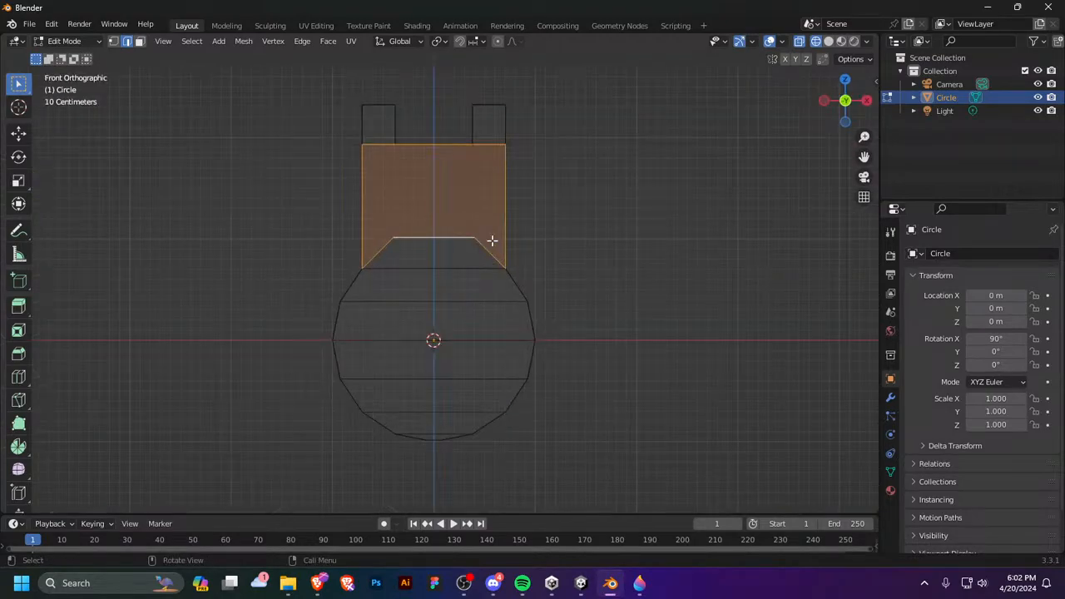
# Step: Knife-cut the new neck face from both upper corners of the trapezoid straight up to the notch corners
pyautogui.press('Tab')
pyautogui.press('Tab')
pyautogui.press('k')
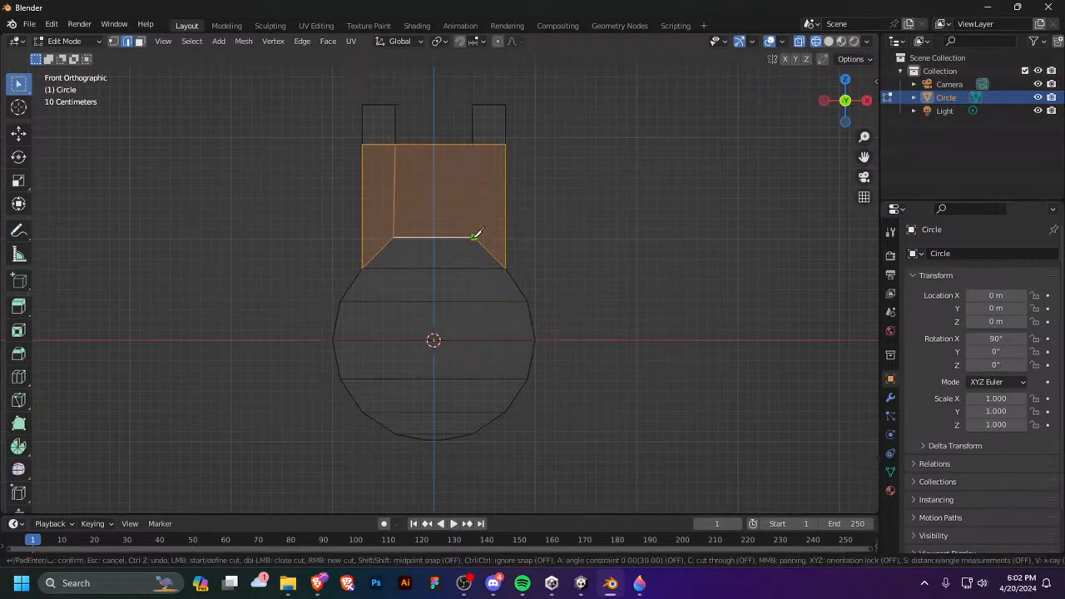
pyautogui.press('Return')
pyautogui.press('Tab')
# Step: Switch the viewport to solid shading and check the flask from several sides
pyautogui.moveTo(550, 216)
pyautogui.mouseDown(button='middle')
pyautogui.moveTo(579, 261)
pyautogui.moveTo(703, 270)
pyautogui.mouseUp(button='middle')
pyautogui.press('Tab')
pyautogui.hotkey('shift', 'z')
pyautogui.moveTo(791, 242)
pyautogui.mouseDown(button='middle')
pyautogui.moveTo(531, 251)
pyautogui.moveTo(590, 191)
pyautogui.moveTo(371, 217)
pyautogui.mouseUp(button='middle')
pyautogui.press('Tab')
pyautogui.moveTo(502, 250); pyautogui.dragTo(397, 261, button='middle')
pyautogui.press('Tab')
pyautogui.moveTo(415, 213); pyautogui.dragTo(507, 176, button='middle')
# Step: Select all front faces of the body, neck and both prongs, and duplicate them about 0.97 m backward along Y
pyautogui.click(393, 193)
pyautogui.press('3')
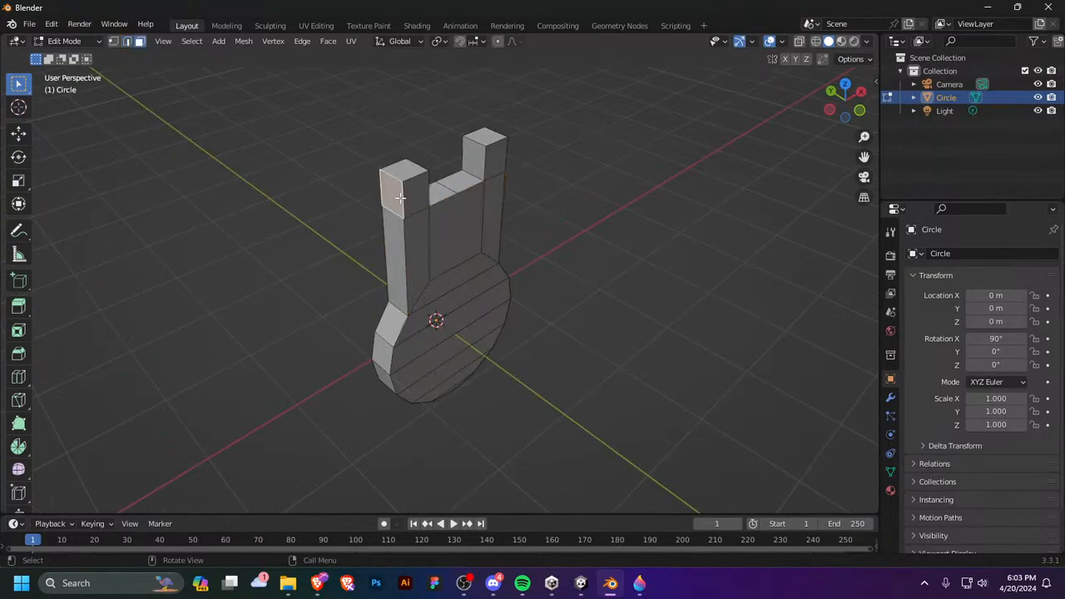
pyautogui.moveTo(393, 193); pyautogui.dragTo(423, 222, button='middle')
pyautogui.click(384, 163)
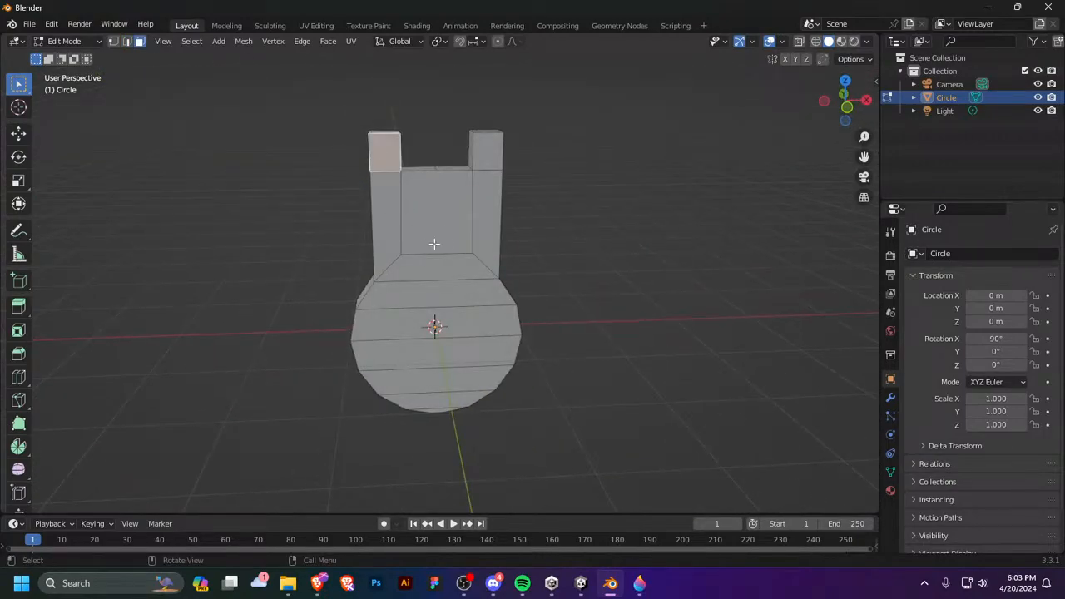
pyautogui.press('w')
pyautogui.press('w')
pyautogui.press('KP_1')
pyautogui.moveTo(420, 233); pyautogui.dragTo(417, 335)
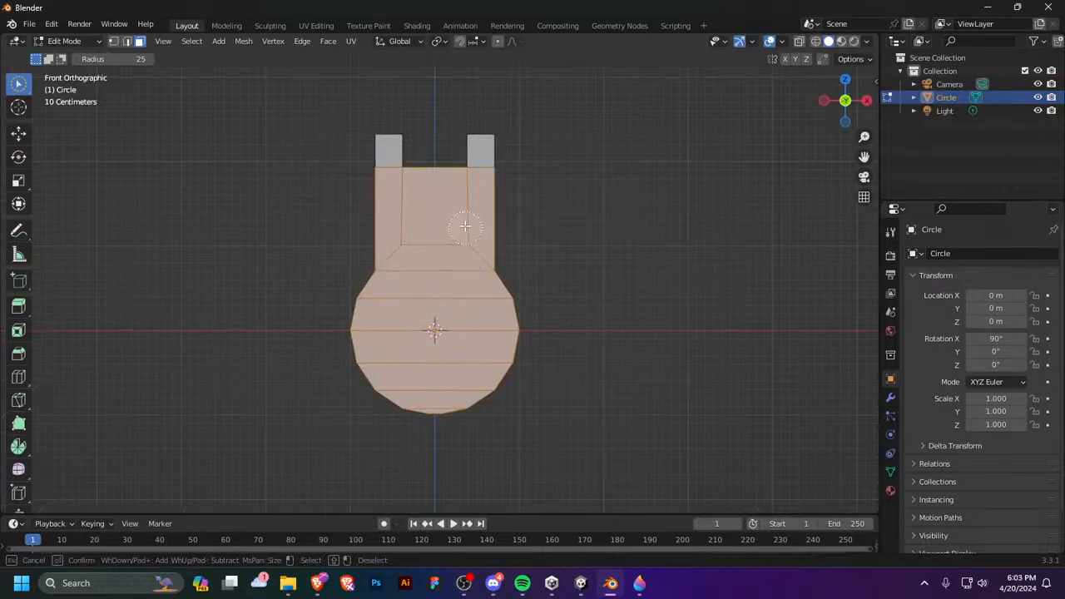
pyautogui.moveTo(464, 225); pyautogui.dragTo(464, 223)
pyautogui.press('w')
pyautogui.press('w')
pyautogui.press('w')
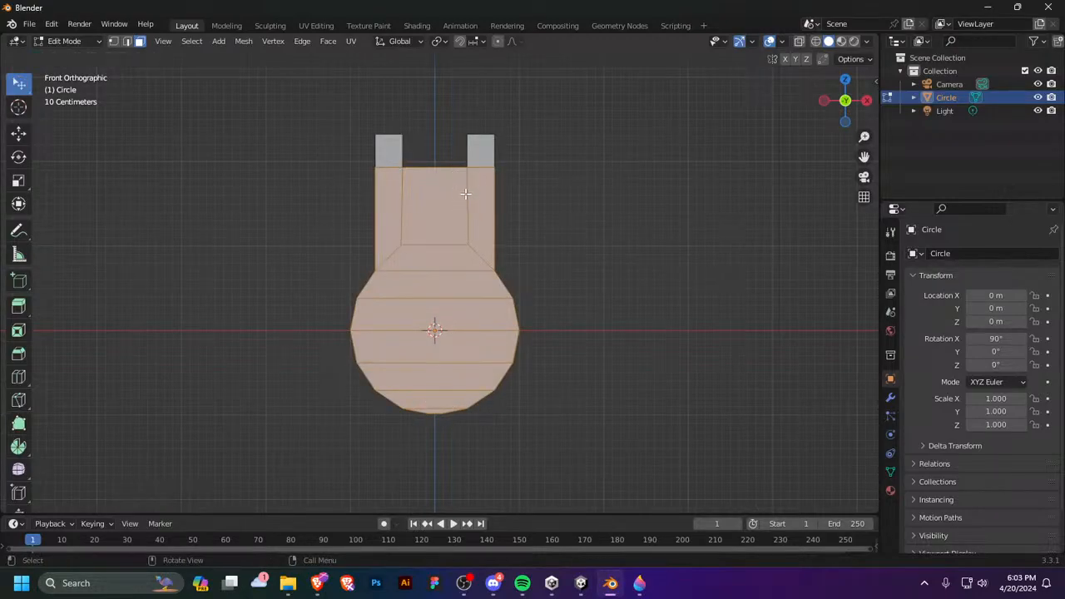
pyautogui.keyDown('shift'); pyautogui.click(485, 147); pyautogui.keyUp('shift')
pyautogui.keyDown('shift'); pyautogui.click(392, 154); pyautogui.keyUp('shift')
pyautogui.moveTo(393, 154); pyautogui.dragTo(592, 262, button='middle')
pyautogui.press('g')
pyautogui.press('x')
pyautogui.press('y')
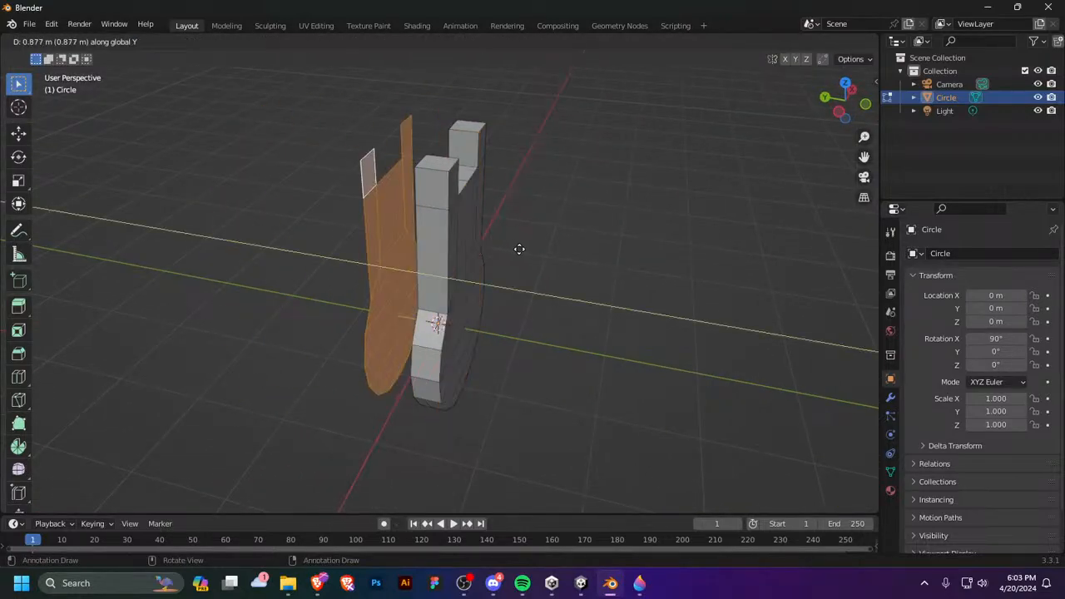
pyautogui.click(511, 247)
pyautogui.press('KP_1')
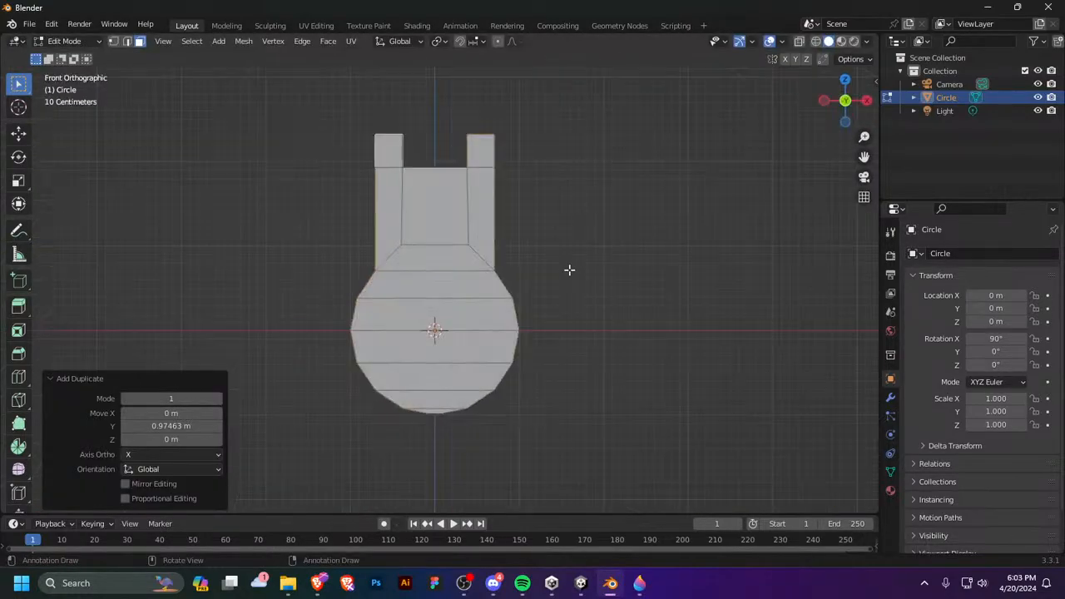
pyautogui.press('KP_3')
pyautogui.press('g')
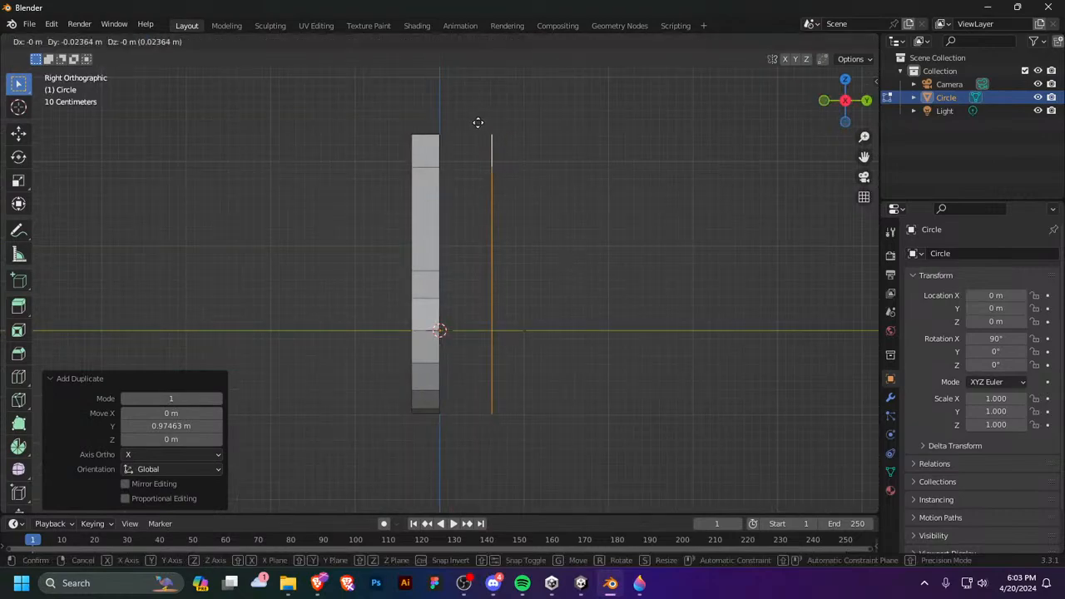
pyautogui.press('x')
pyautogui.rightClick(460, 125)
# Step: Set the snapping target to Edge
pyautogui.click(455, 51)
pyautogui.click(479, 44)
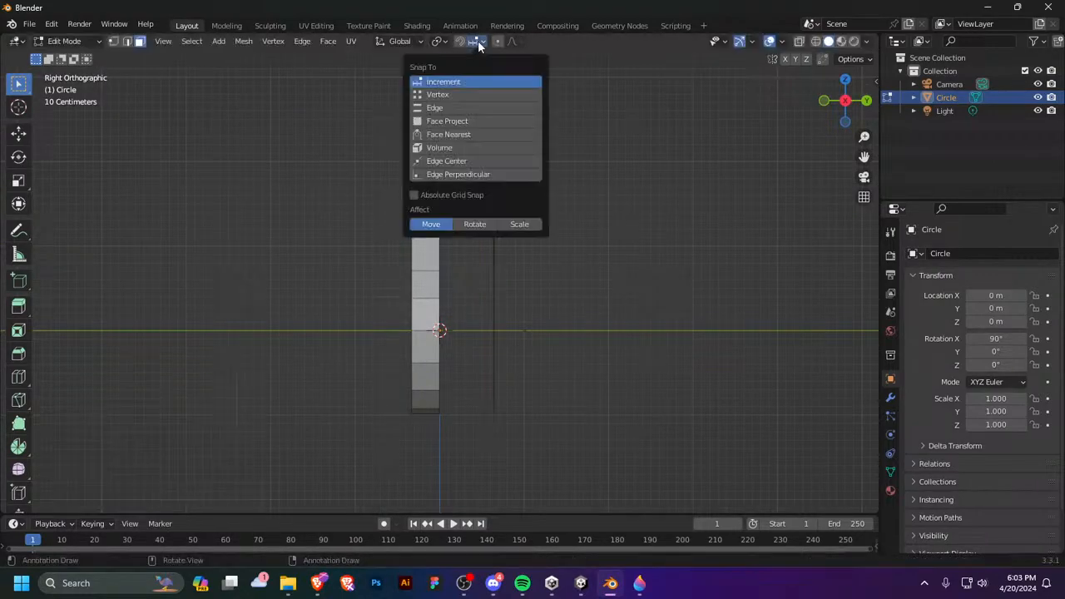
pyautogui.click(457, 107)
pyautogui.rightClick(489, 171)
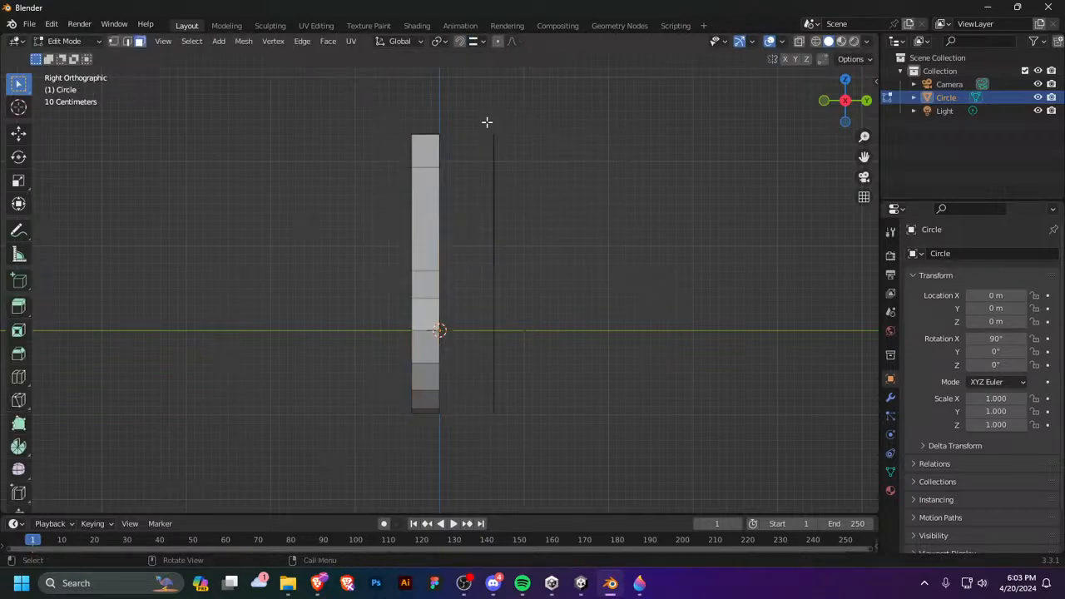
pyautogui.moveTo(482, 119); pyautogui.dragTo(519, 434)
pyautogui.press('x')
pyautogui.click(457, 129)
pyautogui.moveTo(539, 162); pyautogui.dragTo(539, 209, button='middle')
pyautogui.press('Tab')
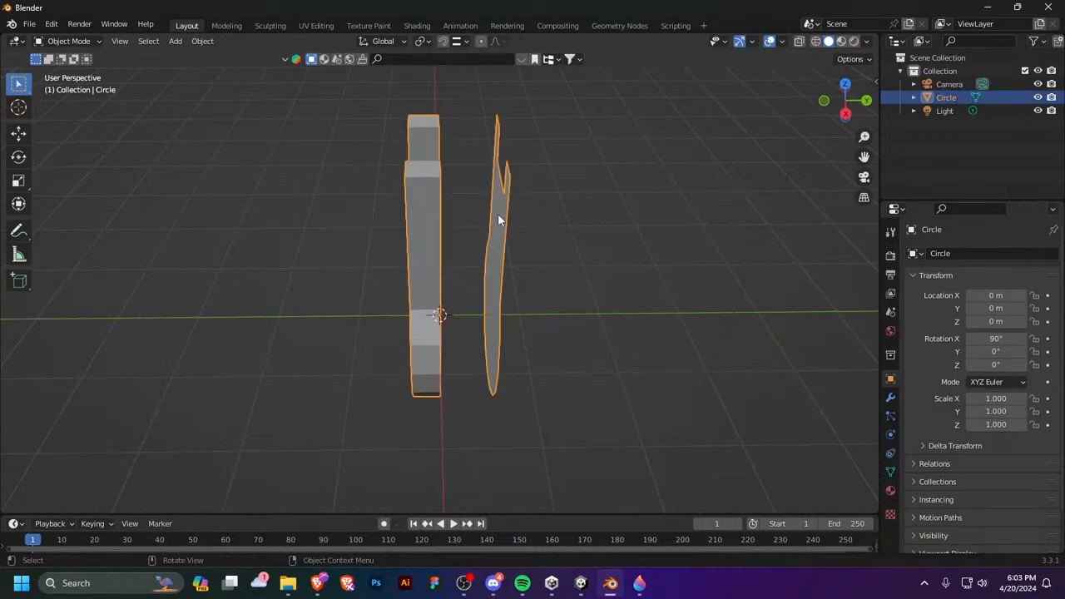
# Step: Select the duplicated faces and move them about -0.64 m along Y, snapped onto the open back of the flask
pyautogui.press('Tab')
pyautogui.moveTo(469, 111); pyautogui.dragTo(533, 433)
pyautogui.press('KP_1')
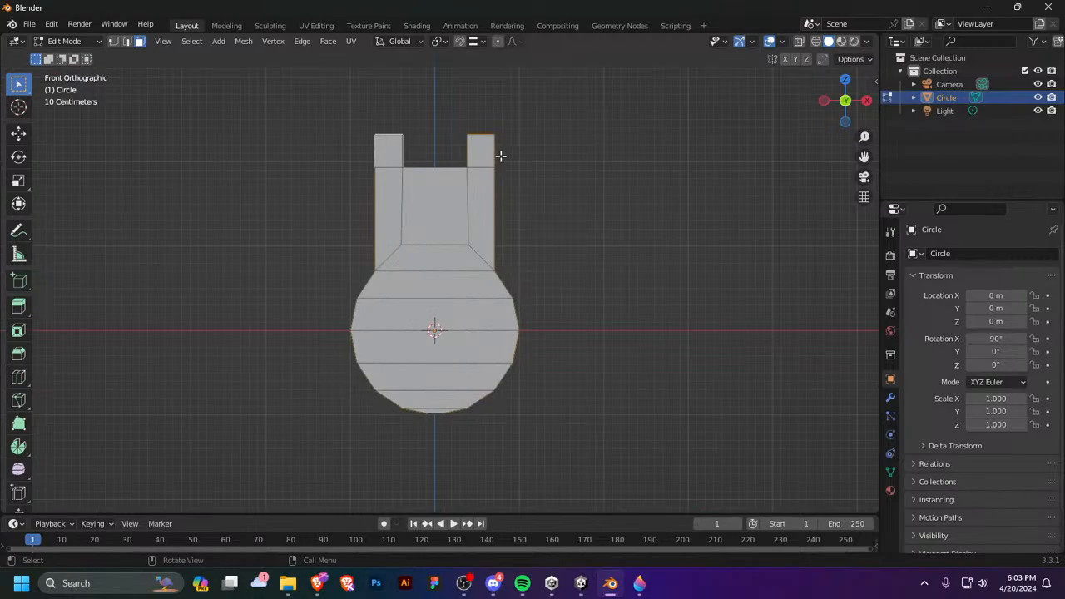
pyautogui.press('KP_3')
pyautogui.press('g')
pyautogui.press('x')
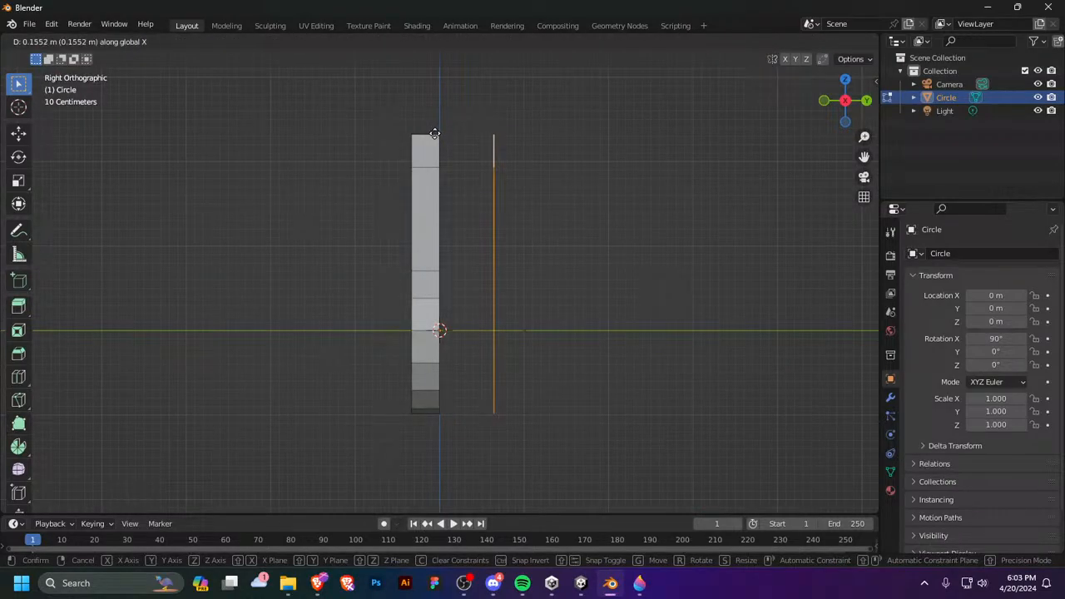
pyautogui.press('Escape')
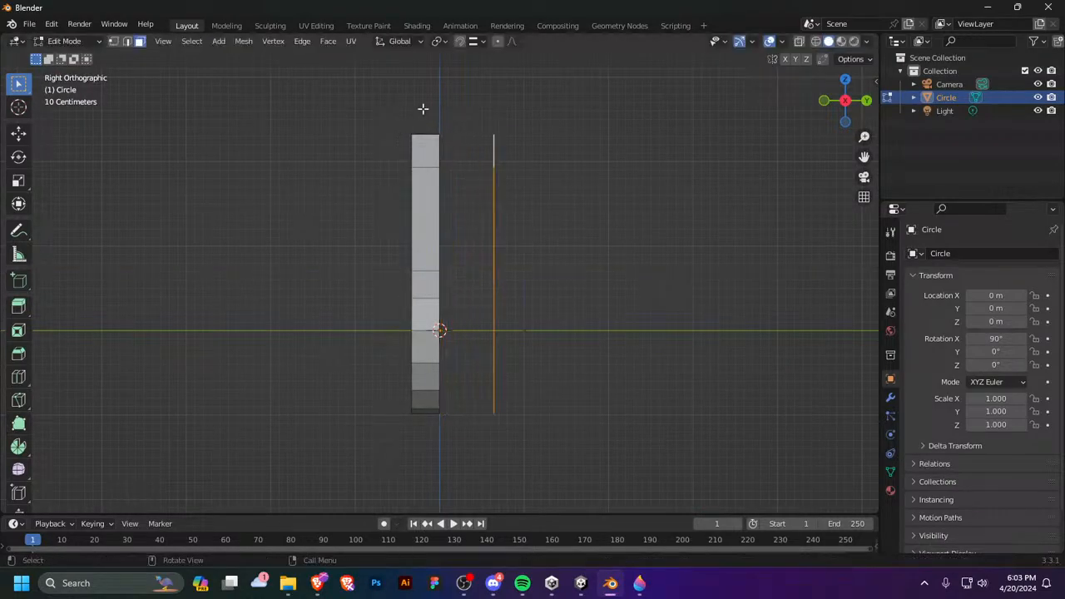
pyautogui.press('g')
pyautogui.press('y')
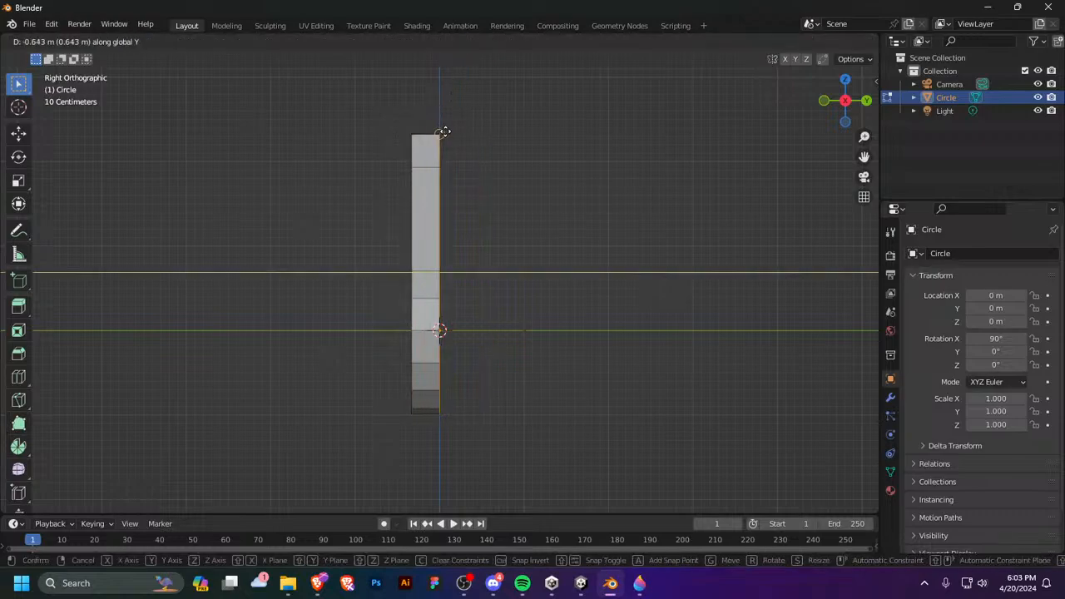
pyautogui.click(445, 131)
# Step: Examine the closed flask in Object Mode and Edit Mode to check how the back faces fit
pyautogui.moveTo(481, 158); pyautogui.dragTo(430, 228, button='middle')
pyautogui.press('Tab')
pyautogui.click(511, 272)
pyautogui.click(457, 277)
pyautogui.press('Tab')
pyautogui.press('Tab')
pyautogui.press('Tab')
pyautogui.hotkey('alt', 'a')
pyautogui.press('a')
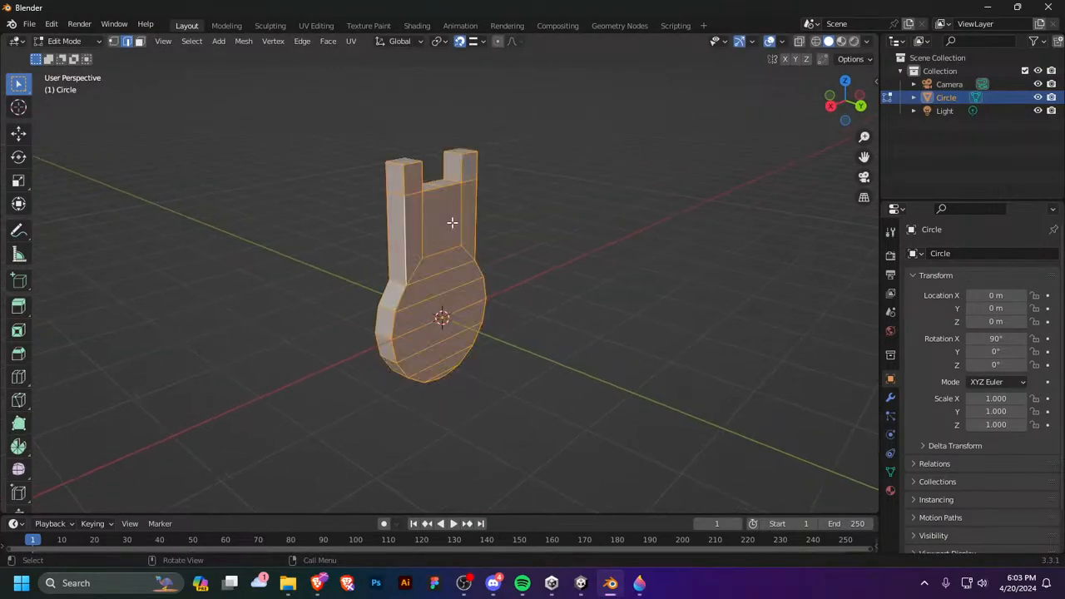
pyautogui.hotkey('alt', 'a')
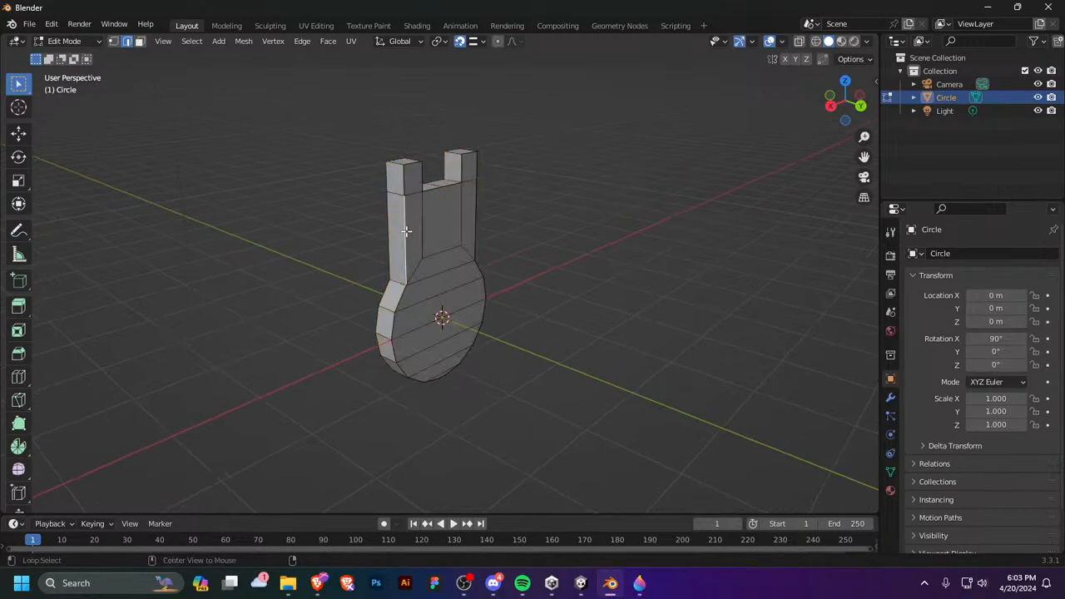
# Step: Dissolve the edge crossing the middle of the notch floor between the two prongs
pyautogui.moveTo(414, 237); pyautogui.dragTo(426, 259, button='middle')
pyautogui.moveTo(438, 202); pyautogui.dragTo(404, 222, button='middle')
pyautogui.click(445, 196)
pyautogui.press('x')
pyautogui.click(437, 202)
pyautogui.press('x')
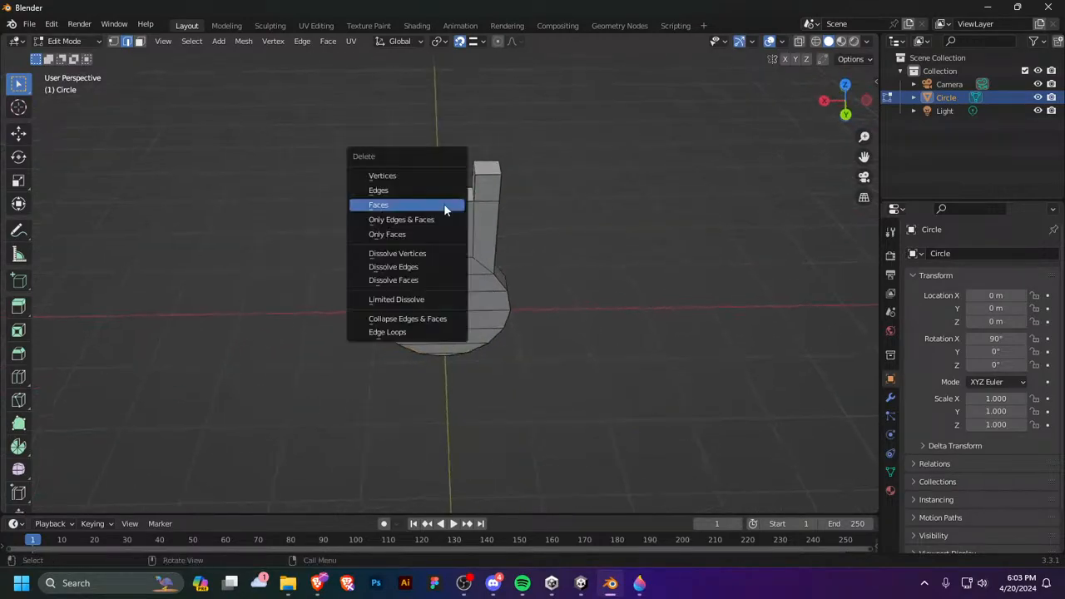
pyautogui.click(416, 266)
# Step: Select the edge loop along the flask's back outline and check the seam in Object Mode
pyautogui.moveTo(427, 235); pyautogui.dragTo(506, 198, button='middle')
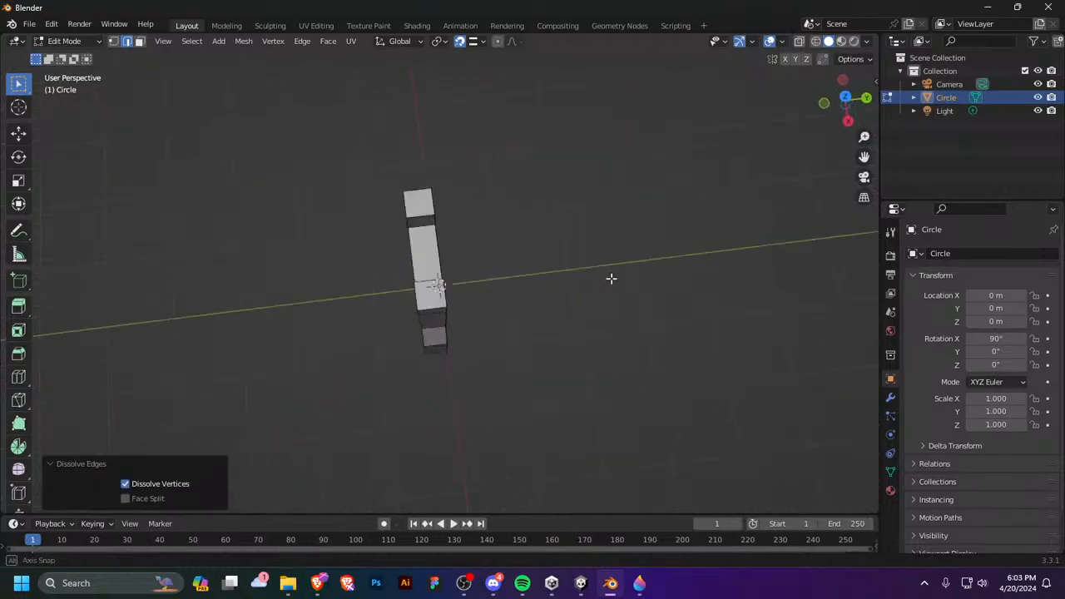
pyautogui.click(438, 226)
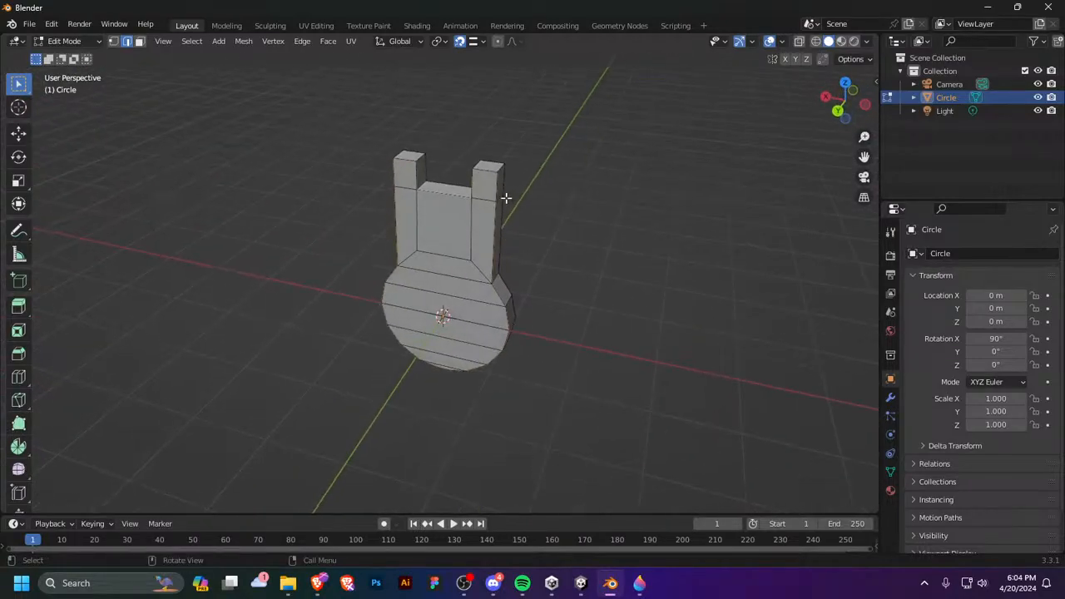
pyautogui.keyDown('alt'); pyautogui.click(445, 194); pyautogui.keyUp('alt')
pyautogui.press('Tab')
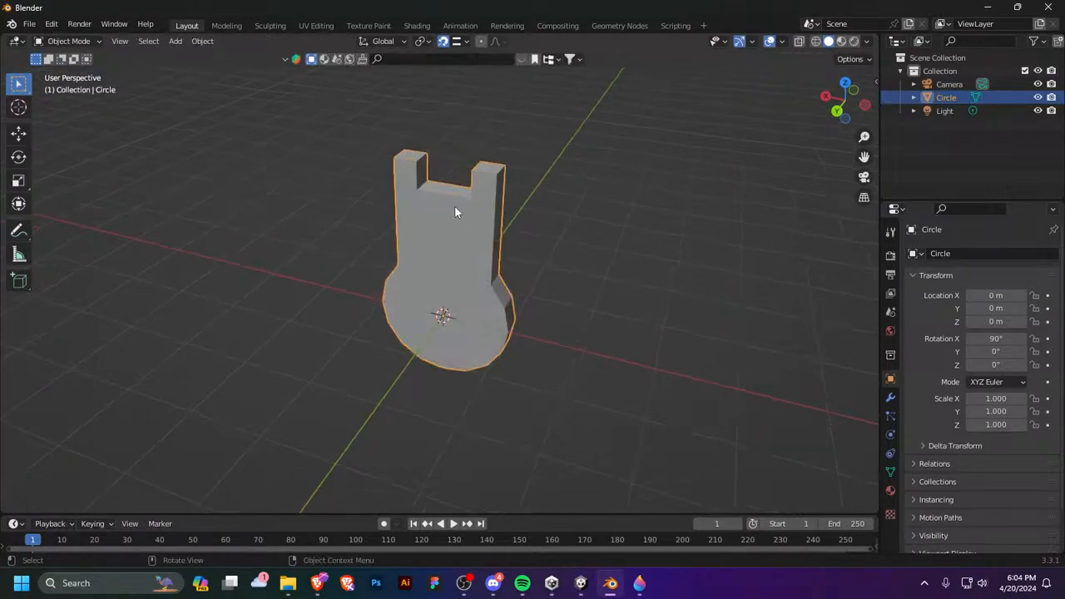
pyautogui.press('Tab')
pyautogui.moveTo(452, 195); pyautogui.dragTo(563, 214, button='middle')
# Step: Turn on X-ray in the right side view and merge all back-side vertices by distance
pyautogui.press('KP_1')
pyautogui.press('KP_3')
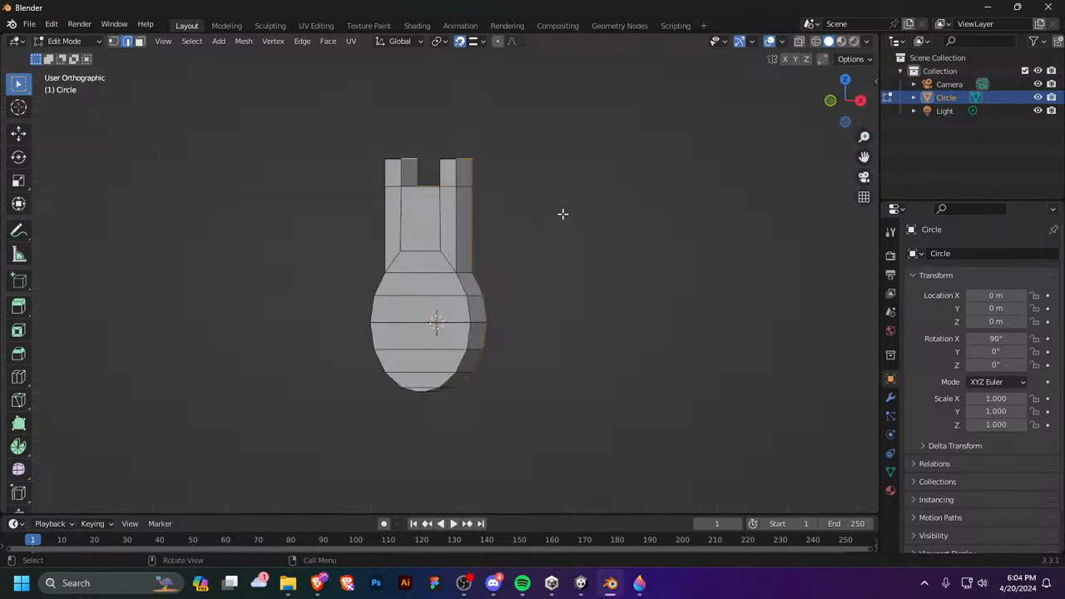
pyautogui.hotkey('alt', 'z')
pyautogui.moveTo(486, 105); pyautogui.dragTo(434, 455)
pyautogui.rightClick(461, 365)
pyautogui.press('Escape')
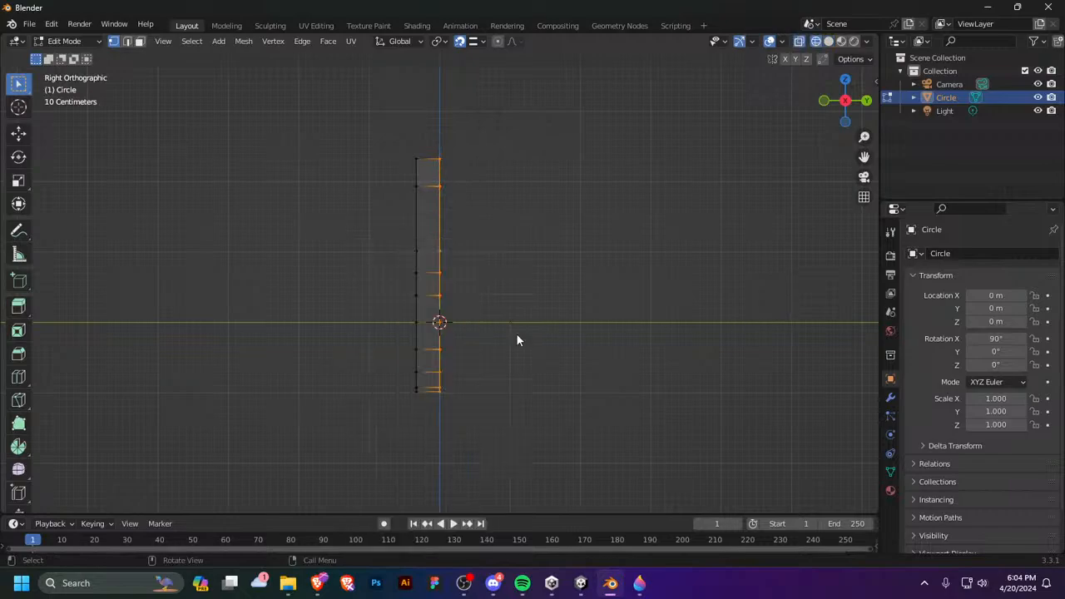
pyautogui.press('m')
pyautogui.click(508, 380)
# Step: Merge all front-side vertices by distance, using 0.0001 m
pyautogui.moveTo(394, 133); pyautogui.dragTo(420, 408)
pyautogui.press('m')
pyautogui.click(422, 404)
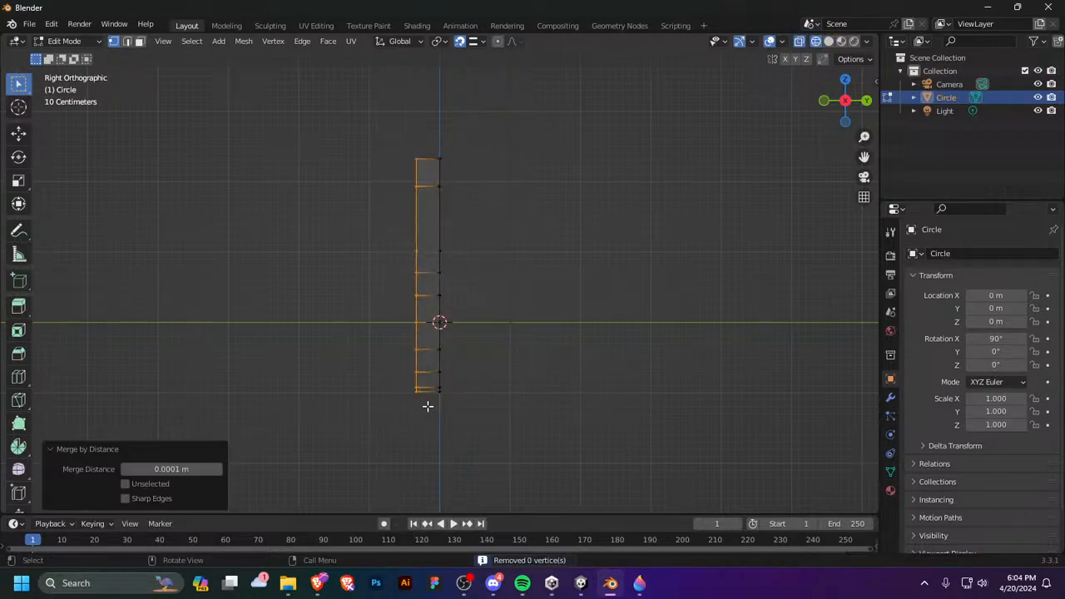
# Step: Turn off X-ray and select the long vertical edge on the side of the flask's neck
pyautogui.moveTo(421, 403); pyautogui.dragTo(583, 432, button='middle')
pyautogui.press('Tab')
pyautogui.press('Tab')
pyautogui.press('z')
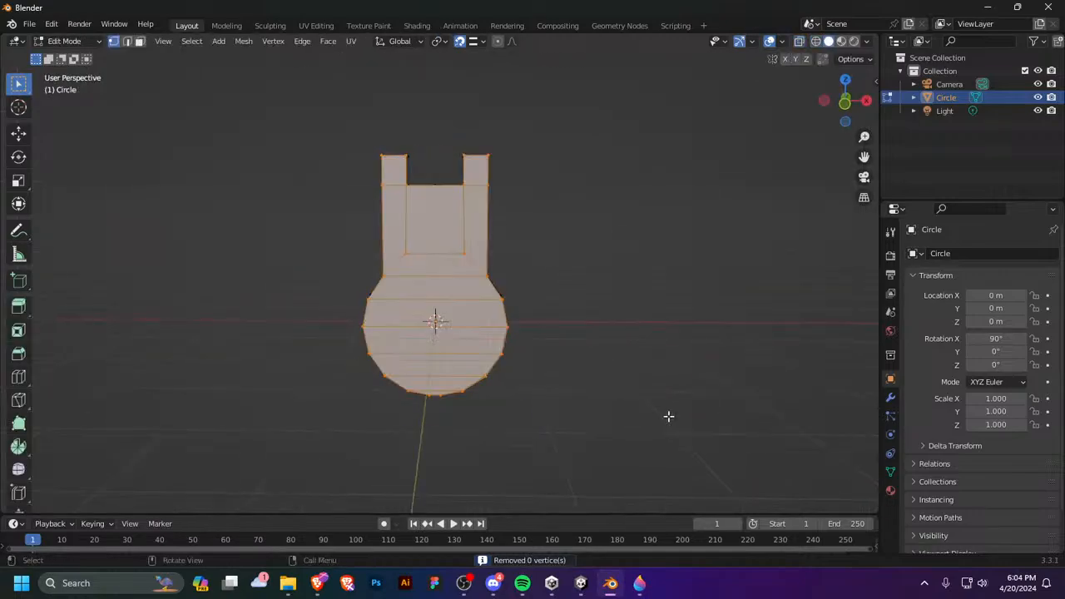
pyautogui.moveTo(668, 416)
pyautogui.mouseDown(button='middle')
pyautogui.moveTo(485, 402)
pyautogui.moveTo(454, 332)
pyautogui.mouseUp(button='middle')
pyautogui.press('Tab')
pyautogui.press('Tab')
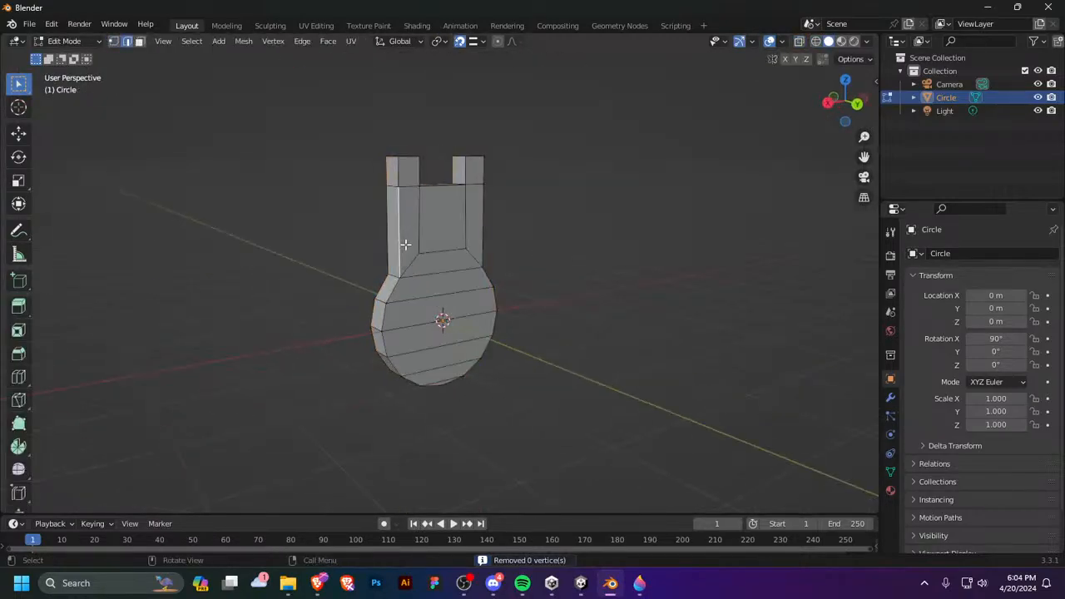
pyautogui.press('g')
pyautogui.press('Escape')
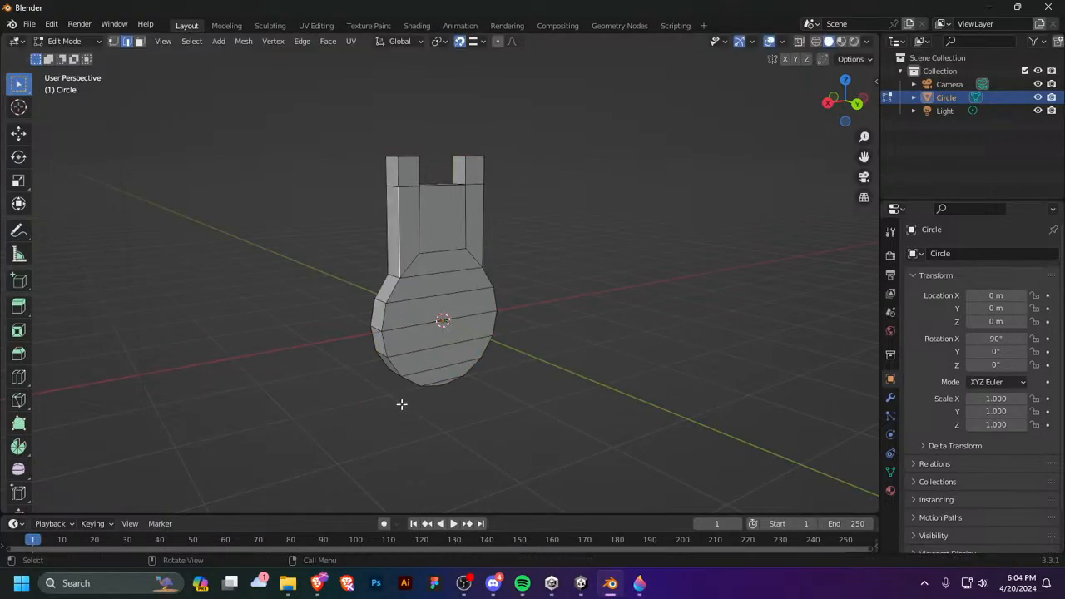
pyautogui.press('g')
pyautogui.press('Escape')
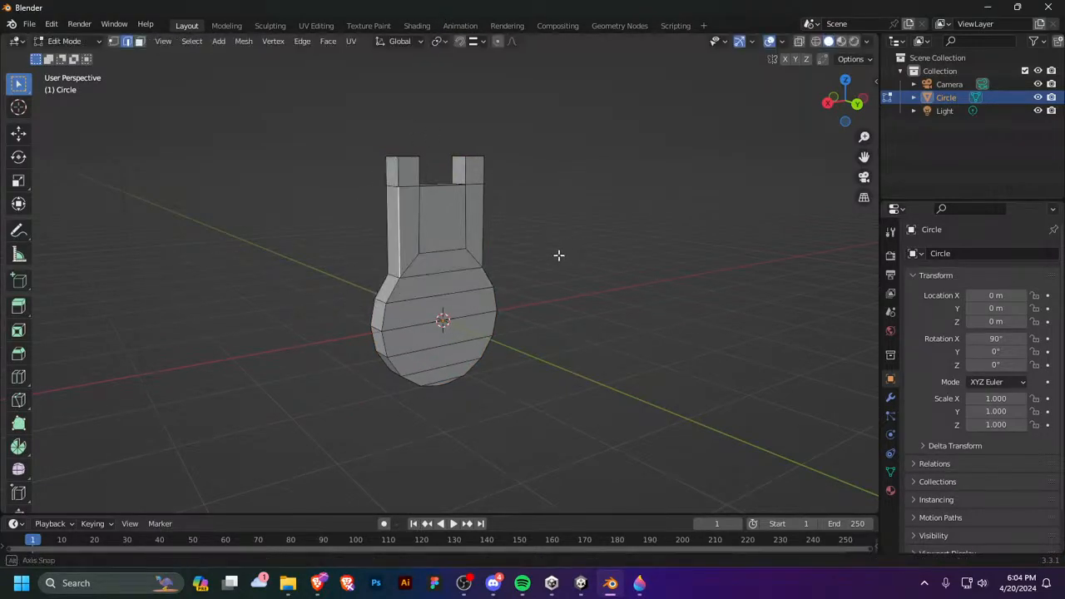
# Step: Inspect the flask's faces and edges from the front and the side in Object Mode and Edit Mode
pyautogui.press('Tab')
pyautogui.moveTo(502, 280); pyautogui.dragTo(507, 318, button='middle')
pyautogui.press('Tab')
pyautogui.press('3')
pyautogui.click(435, 267)
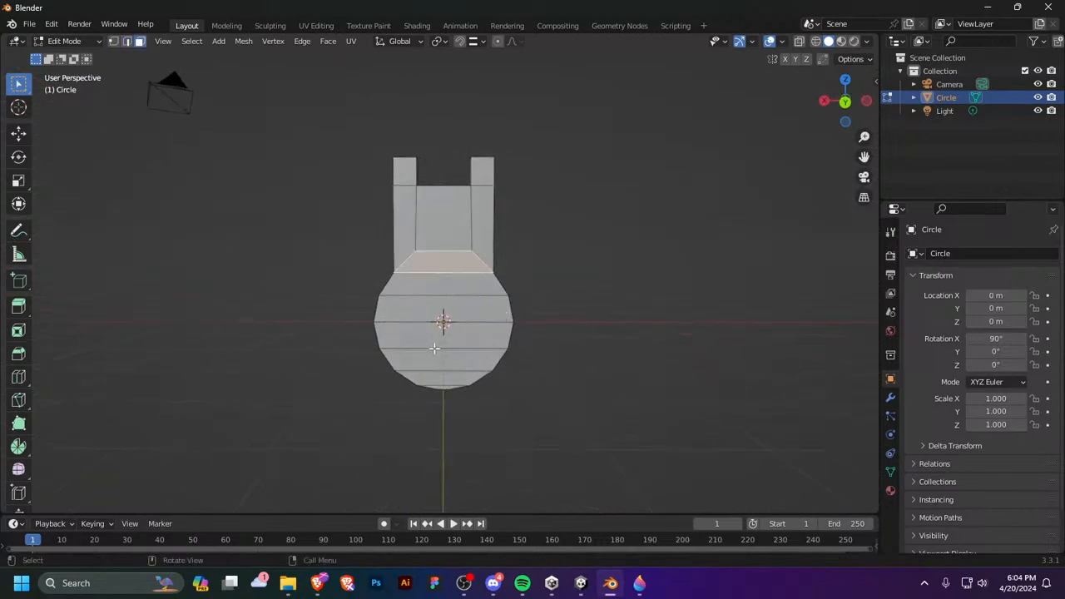
pyautogui.moveTo(433, 341); pyautogui.dragTo(449, 162, button='middle')
pyautogui.press('2')
pyautogui.moveTo(490, 205)
pyautogui.mouseDown(button='middle')
pyautogui.moveTo(597, 162)
pyautogui.moveTo(480, 188)
pyautogui.mouseUp(button='middle')
pyautogui.press('Tab')
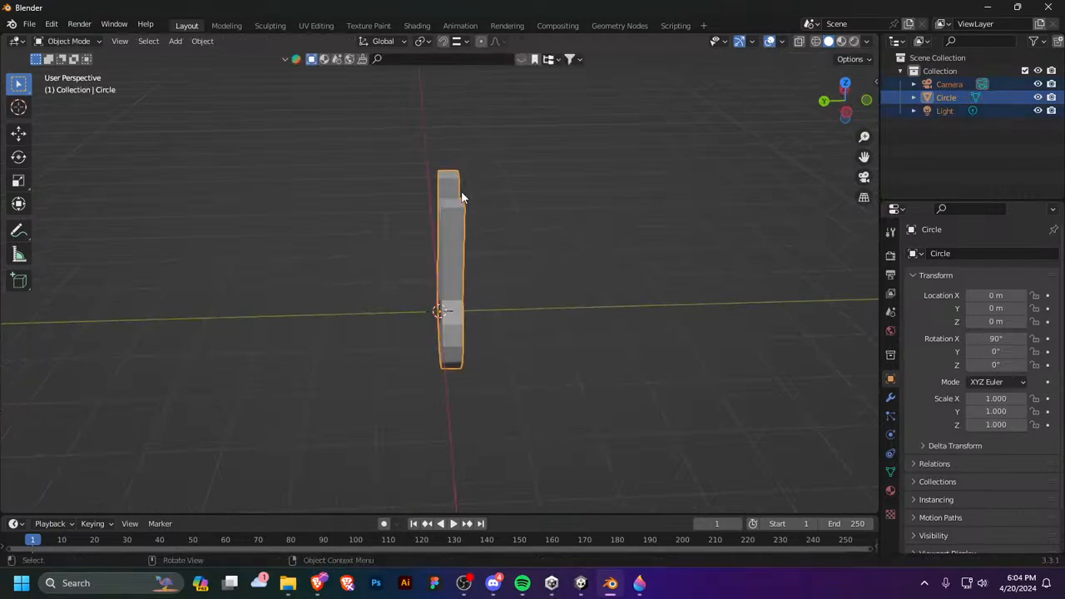
# Step: Apply a transform to all selected objects and resume editing the flask mesh with every object deselected
pyautogui.hotkey('ctrl', 'a')
pyautogui.click(459, 225)
pyautogui.press('Tab')
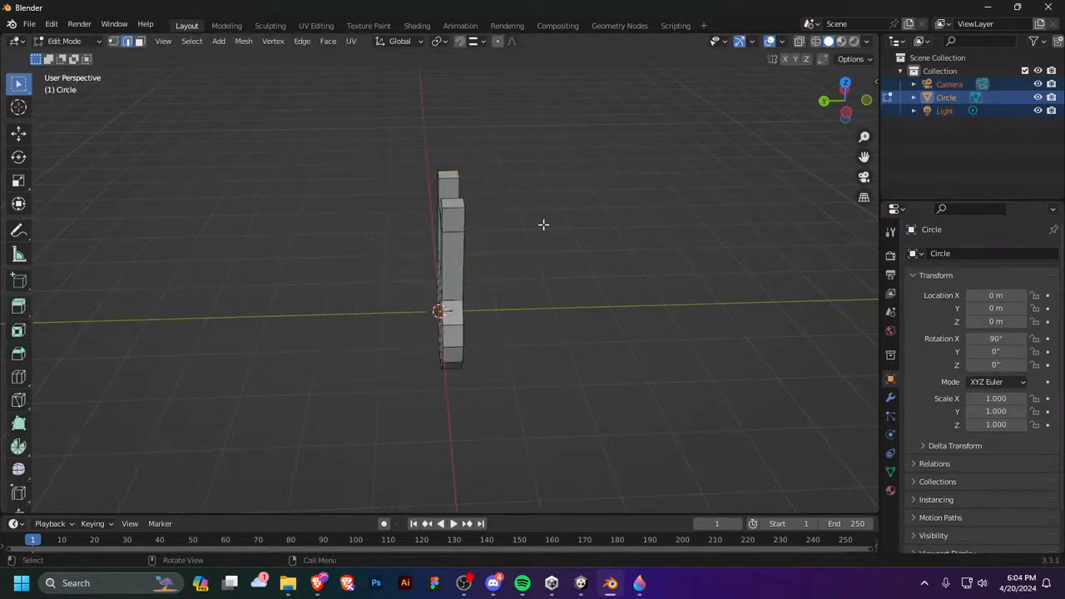
pyautogui.press('Tab')
pyautogui.click(636, 248)
pyautogui.press('Tab')
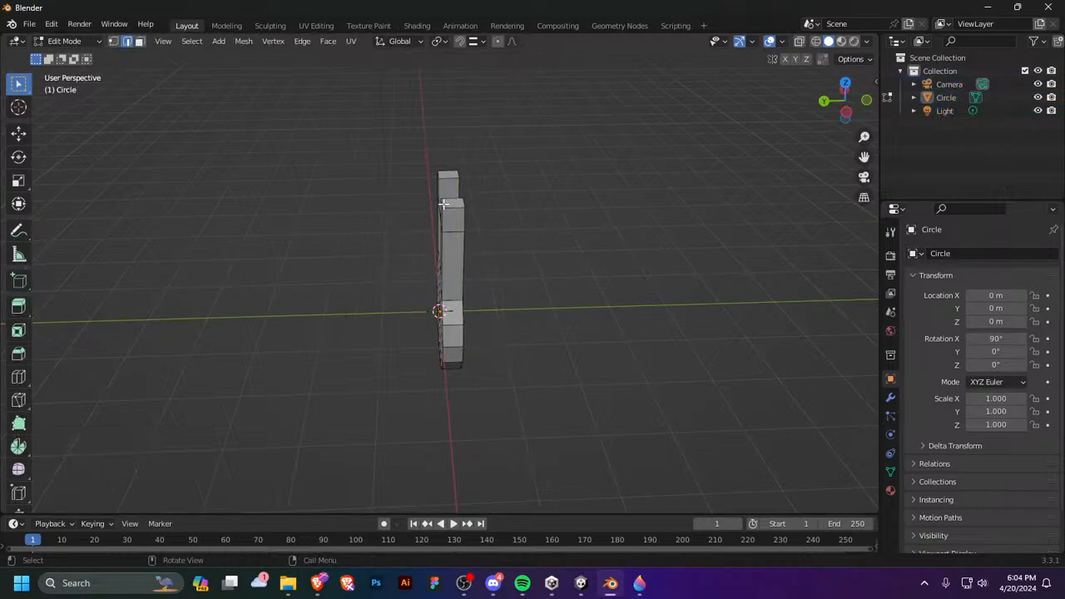
pyautogui.moveTo(489, 212); pyautogui.dragTo(556, 230, button='middle')
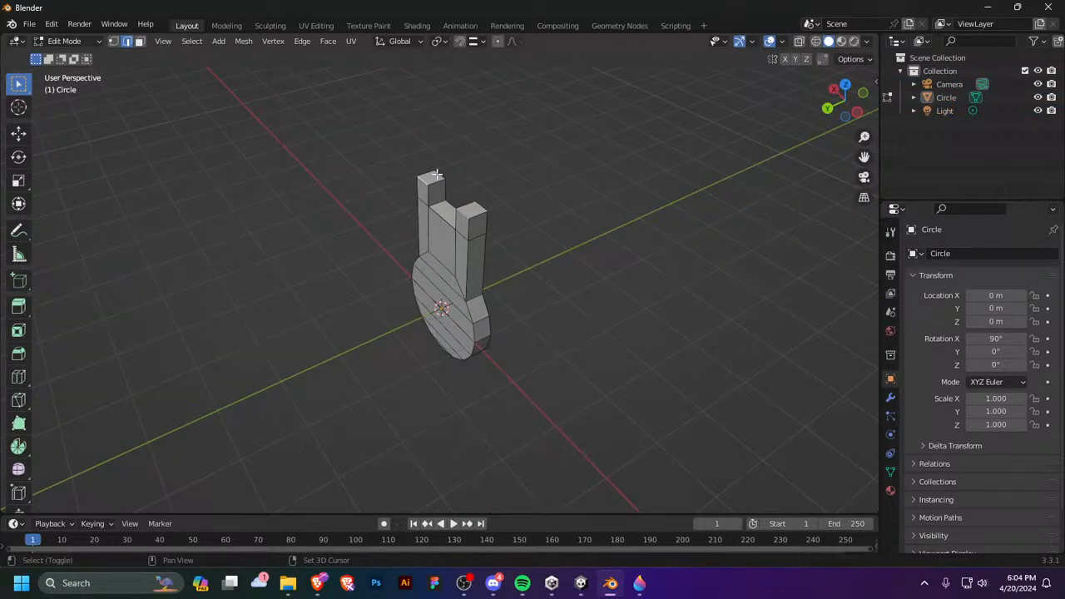
pyautogui.hotkey('ctrl', 'b')
pyautogui.rightClick(469, 186)
pyautogui.moveTo(473, 201); pyautogui.dragTo(609, 225, button='middle')
pyautogui.press('g')
pyautogui.rightClick(452, 237)
pyautogui.moveTo(426, 261); pyautogui.dragTo(812, 219, button='middle')
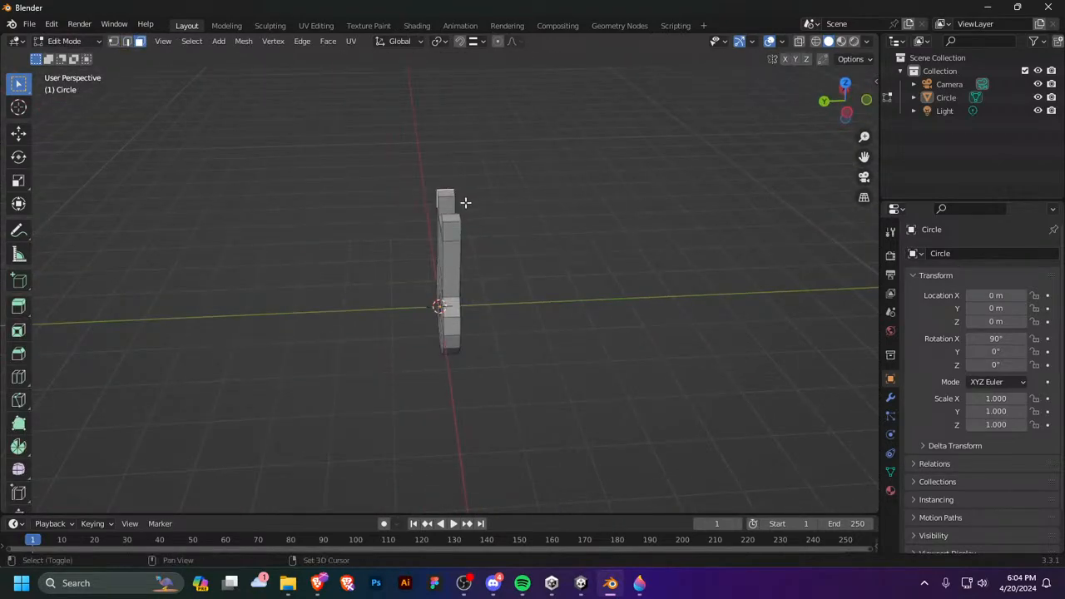
# Step: Select the side faces of both prongs and inset them by about 0.07 m
pyautogui.moveTo(520, 216); pyautogui.dragTo(333, 219, button='middle')
pyautogui.moveTo(415, 216); pyautogui.dragTo(655, 211, button='middle')
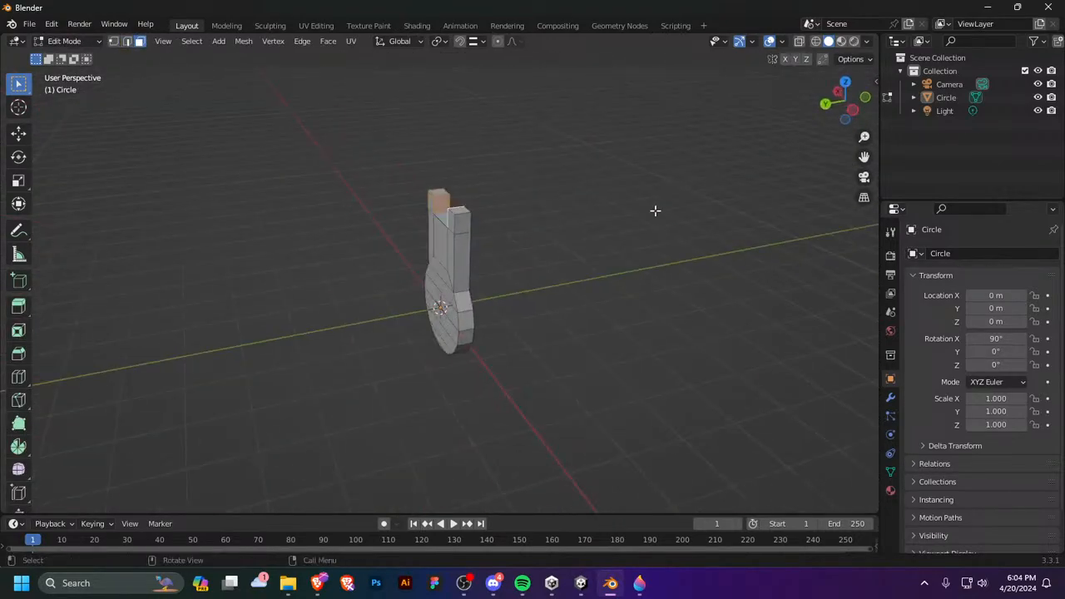
pyautogui.moveTo(475, 225); pyautogui.dragTo(574, 224, button='middle')
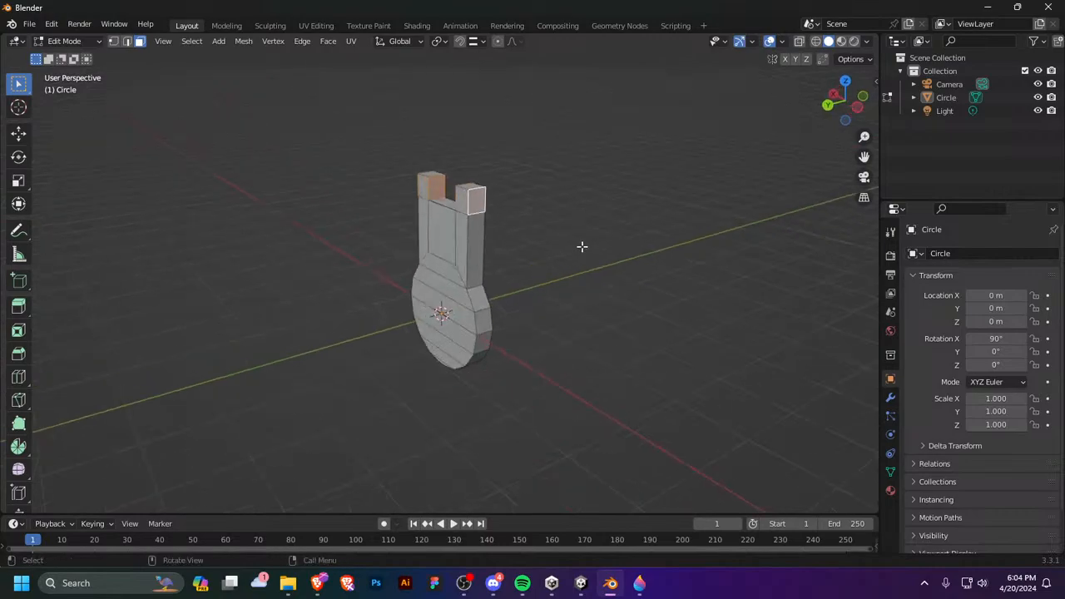
pyautogui.press('i')
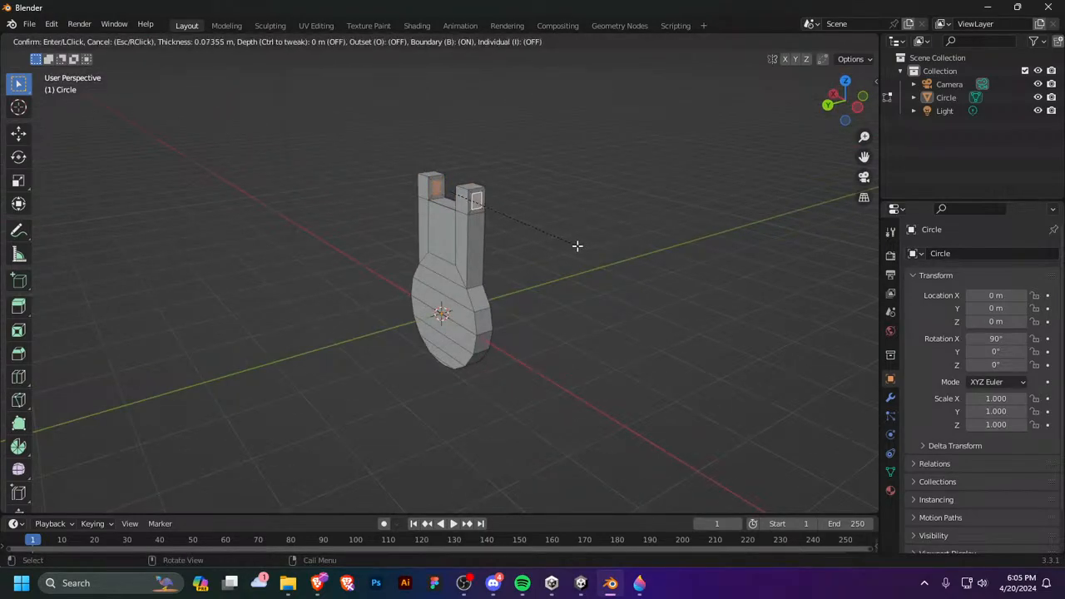
pyautogui.click(577, 246)
# Step: Try to scale the prongs' inset faces along Z and remove them
pyautogui.moveTo(578, 245); pyautogui.dragTo(536, 231, button='middle')
pyautogui.press('s')
pyautogui.press('z')
pyautogui.click(509, 211)
pyautogui.press('x')
pyautogui.click(526, 230)
pyautogui.press('2')
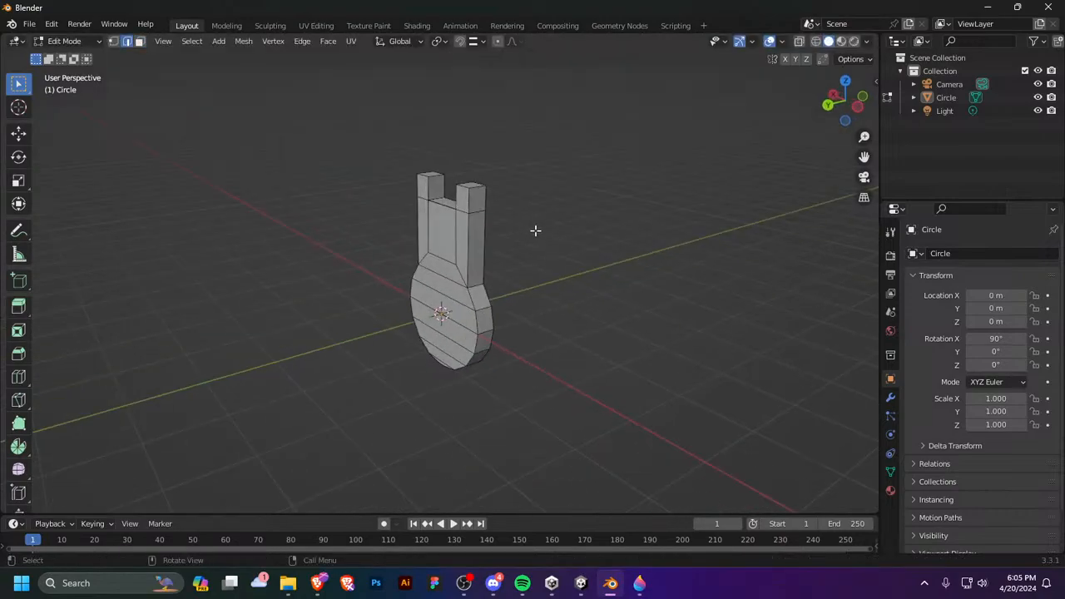
# Step: Select the inner and outer side faces of both prongs and inset them by about 0.082 m
pyautogui.press('3')
pyautogui.press('Tab')
pyautogui.press('Tab')
pyautogui.click(481, 193)
pyautogui.moveTo(480, 193); pyautogui.dragTo(574, 189, button='middle')
pyautogui.press('i')
pyautogui.click(566, 190)
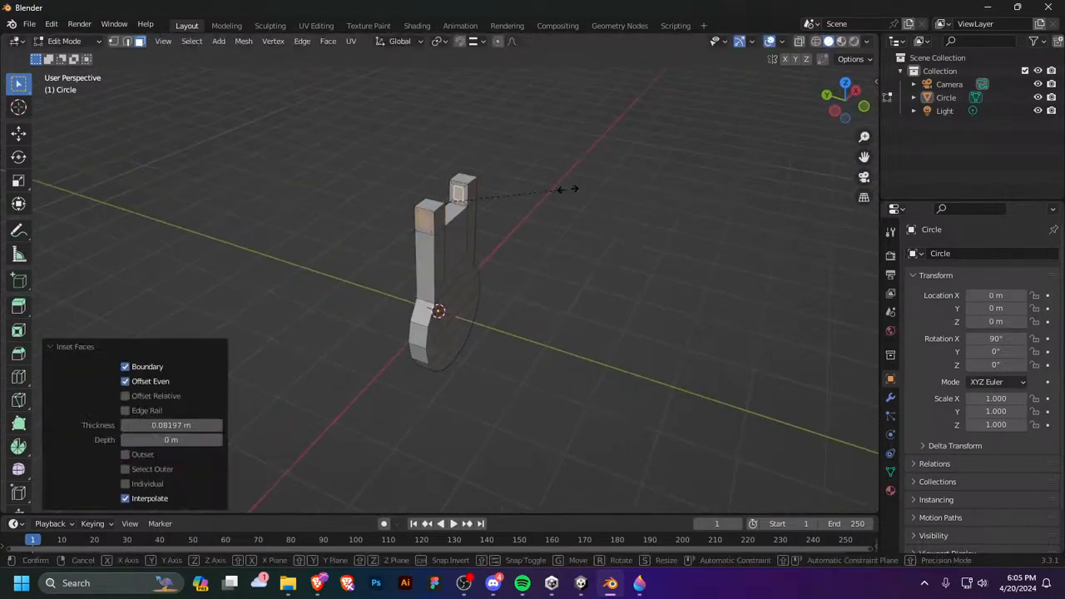
# Step: Scale the prongs' inset faces to 0.9 along Z and delete them to open holes
pyautogui.press('s')
pyautogui.press('z')
pyautogui.click(553, 185)
pyautogui.press('x')
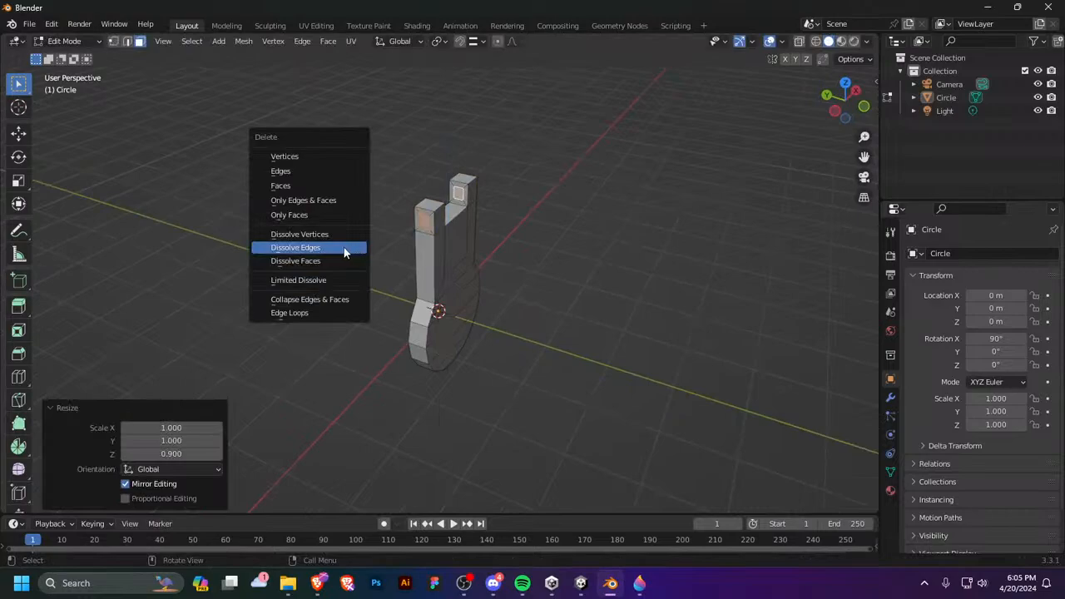
pyautogui.click(313, 183)
pyautogui.moveTo(313, 181); pyautogui.dragTo(483, 227, button='middle')
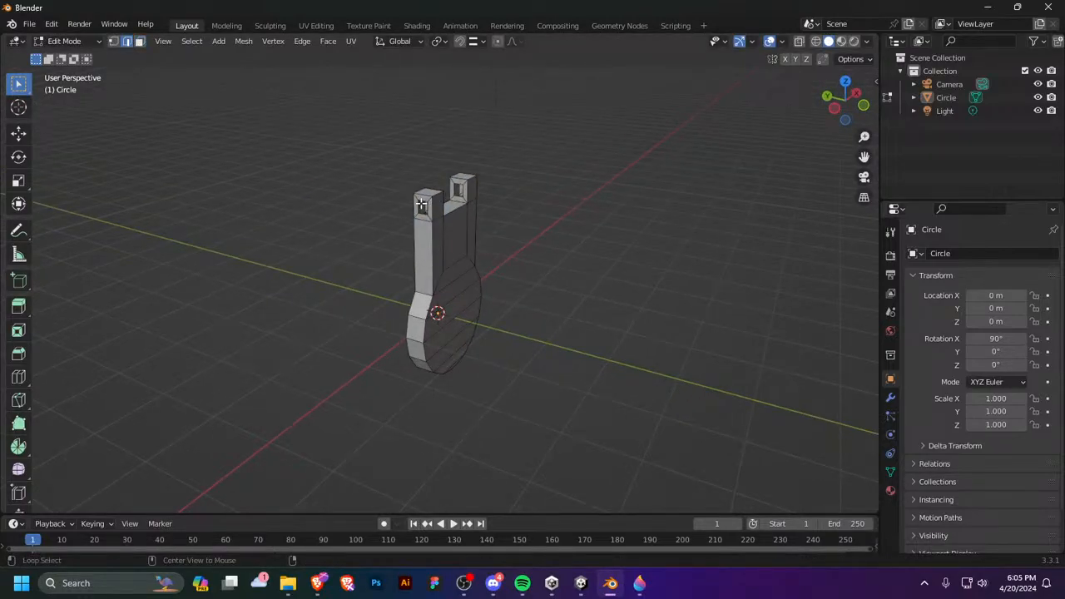
# Step: Bridge the edge loops of the openings on one prong to line its through-hole
pyautogui.moveTo(421, 205); pyautogui.dragTo(573, 185, button='middle')
pyautogui.rightClick(400, 162)
pyautogui.click(358, 194)
pyautogui.click(496, 143)
pyautogui.moveTo(497, 142); pyautogui.dragTo(345, 143, button='middle')
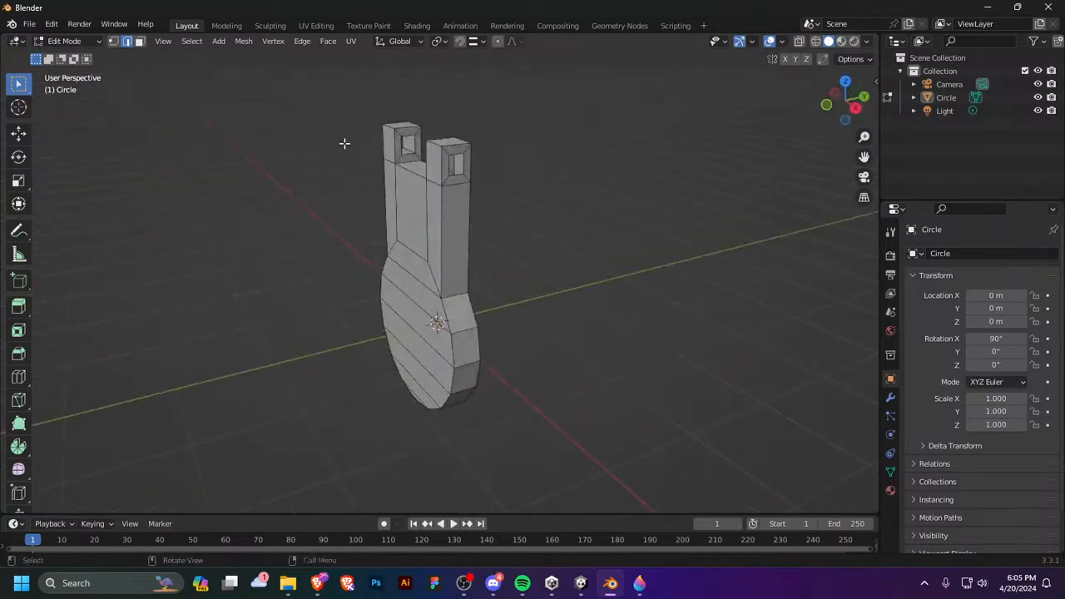
# Step: Bridge the edge loops of the openings on the other prong to line its through-hole
pyautogui.click(456, 153)
pyautogui.hotkey('ctrl', 'f')
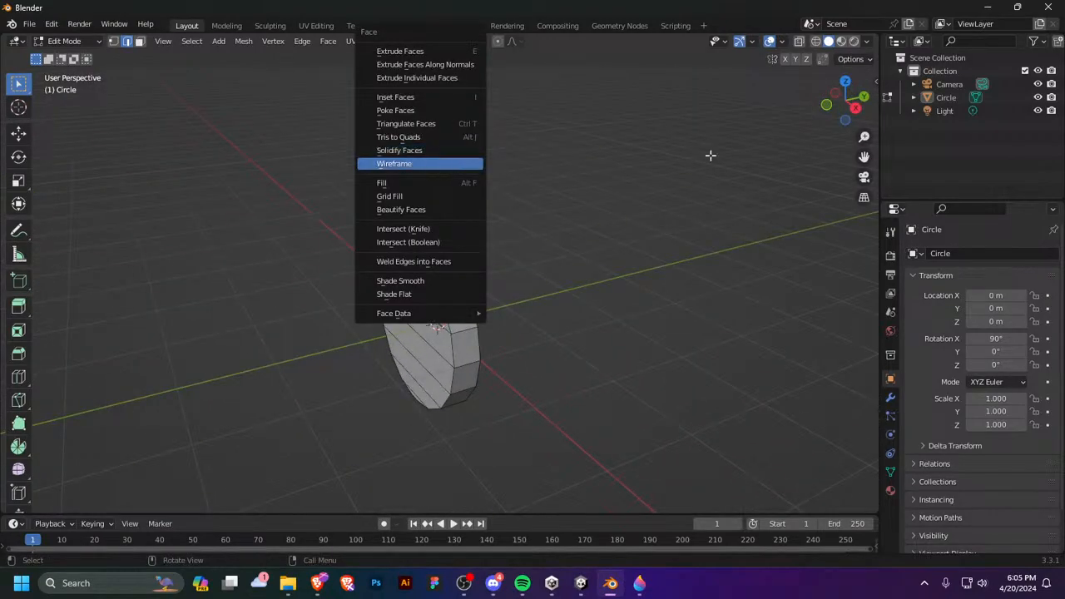
pyautogui.rightClick(475, 177)
pyautogui.click(458, 179)
pyautogui.moveTo(458, 179); pyautogui.dragTo(522, 193, button='middle')
# Step: Duplicate the edge loop around the outer hole of the prong on the negative X side in place
pyautogui.click(442, 161)
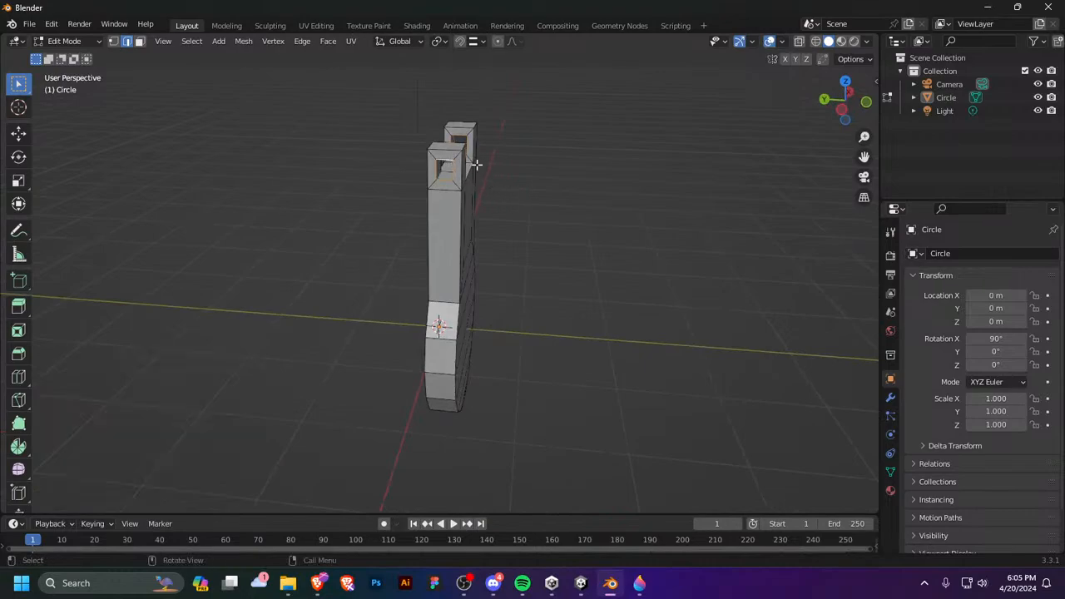
pyautogui.moveTo(445, 164); pyautogui.dragTo(610, 208, button='middle')
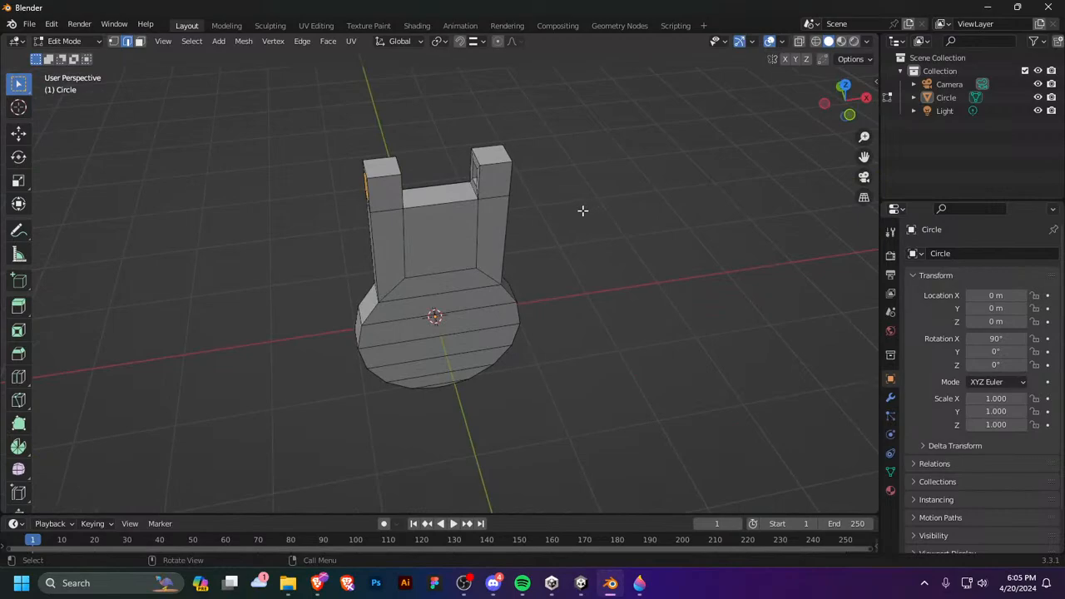
pyautogui.moveTo(582, 210); pyautogui.dragTo(463, 216, button='middle')
pyautogui.keyDown('alt'); pyautogui.click(423, 192); pyautogui.keyUp('alt')
pyautogui.hotkey('shift', 'd')
pyautogui.rightClick(239, 229)
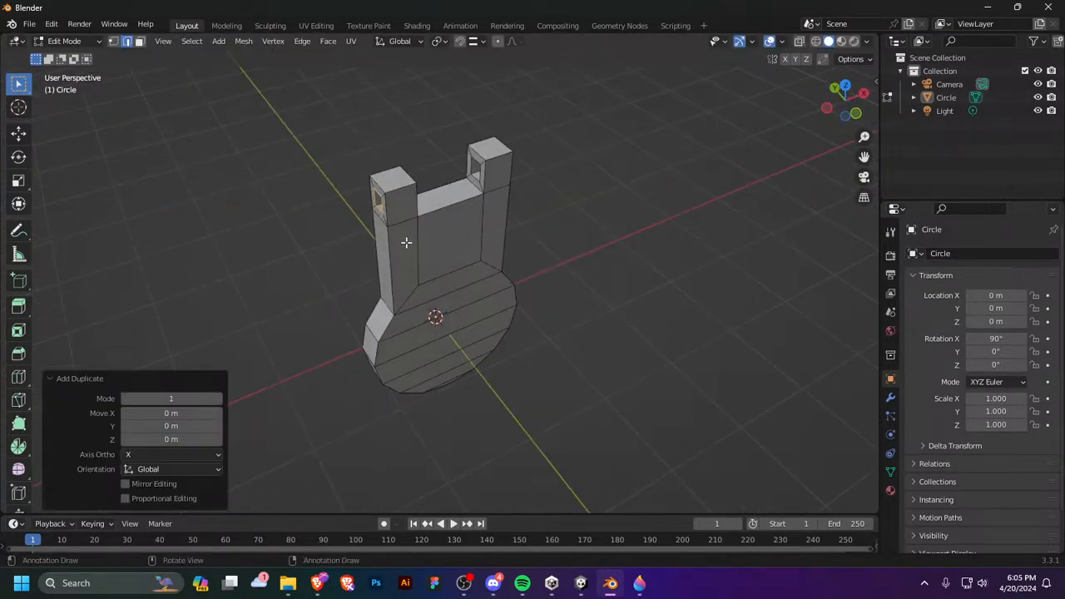
# Step: Separate the duplicated hole outline into its own object and select it in Object Mode
pyautogui.press('p')
pyautogui.click(405, 241)
pyautogui.press('Tab')
pyautogui.click(378, 209)
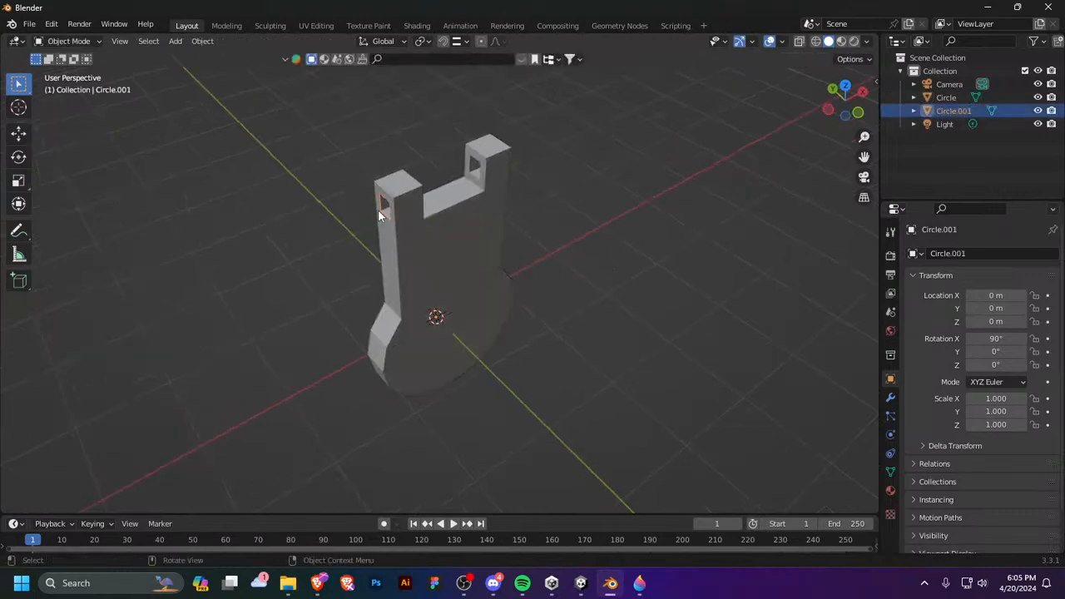
# Step: Move the separated square outline about 0.735 m outward along negative X
pyautogui.moveTo(378, 210); pyautogui.dragTo(452, 237, button='middle')
pyautogui.press('g')
pyautogui.press('x')
pyautogui.click(462, 271)
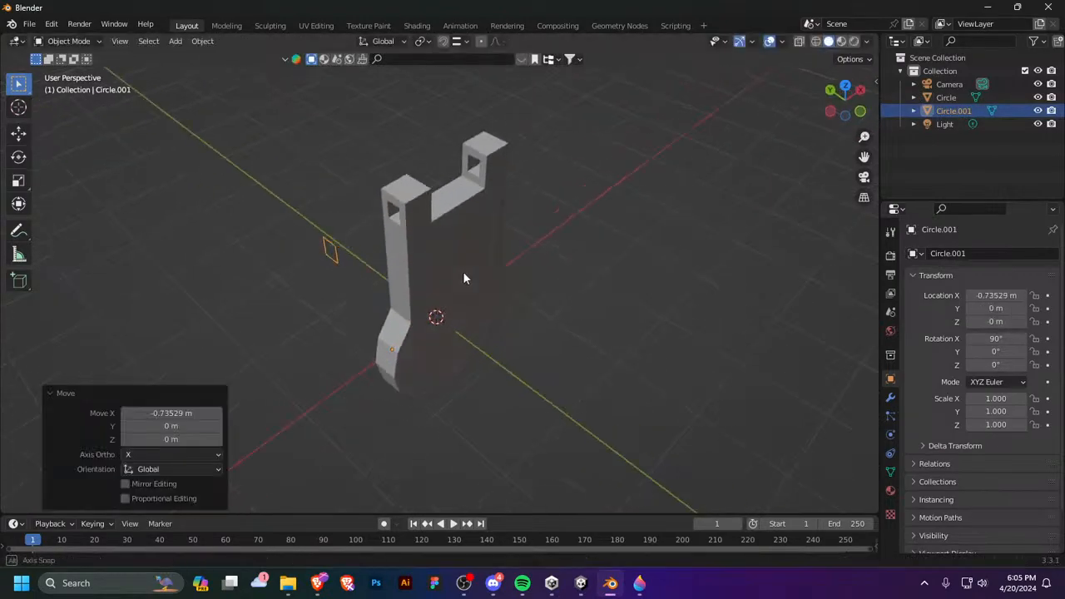
# Step: Set the square outline's origin to its geometry
pyautogui.moveTo(463, 274); pyautogui.dragTo(295, 188, button='middle')
pyautogui.rightClick(296, 188)
pyautogui.click(203, 40)
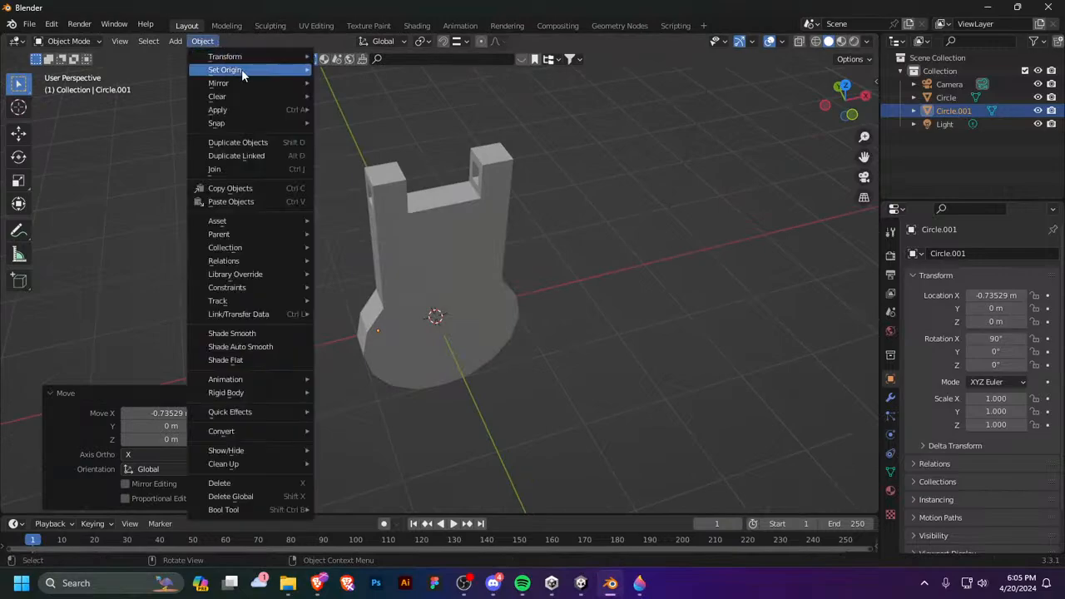
pyautogui.moveTo(242, 69)
pyautogui.click(358, 84)
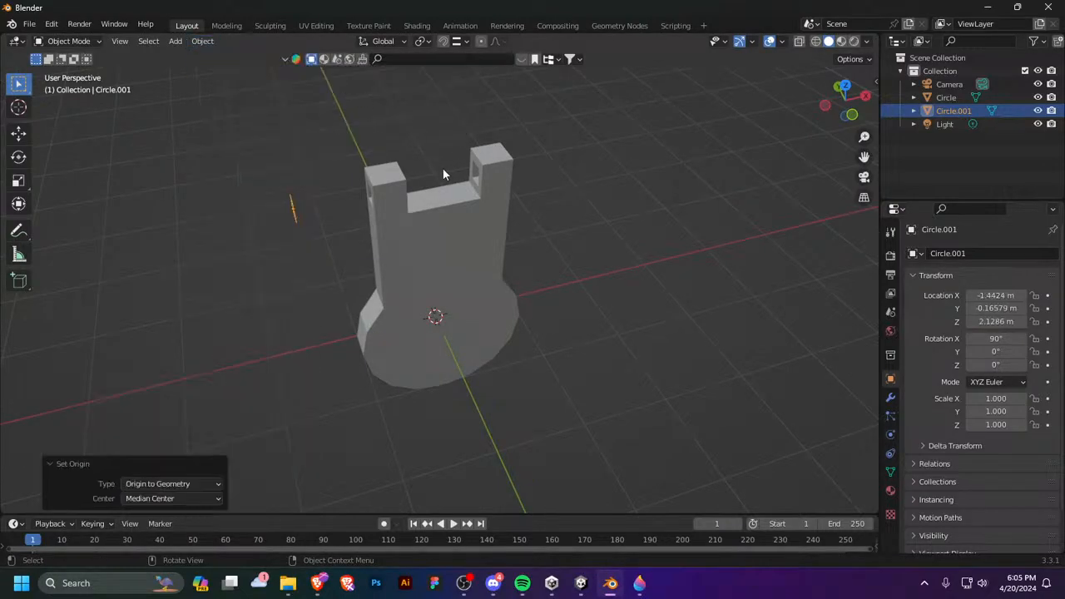
# Step: Extrude the square outline about 3.006 m along X through both prong holes to form a crossbar
pyautogui.moveTo(442, 174); pyautogui.dragTo(294, 200, button='middle')
pyautogui.press('Tab')
pyautogui.press('e')
pyautogui.press('x')
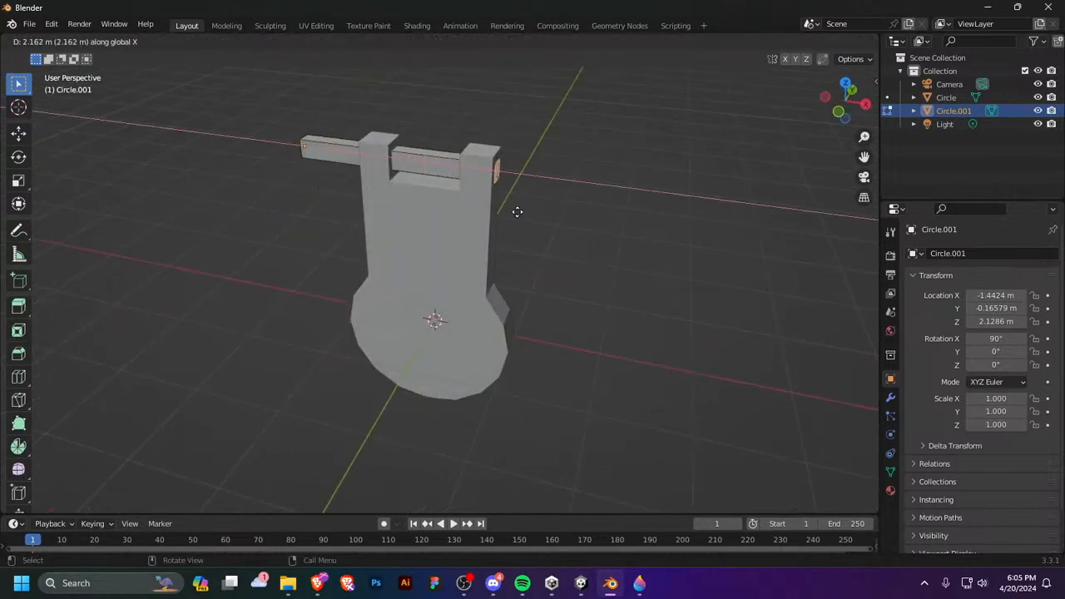
pyautogui.click(589, 226)
pyautogui.moveTo(590, 220); pyautogui.dragTo(621, 209, button='middle')
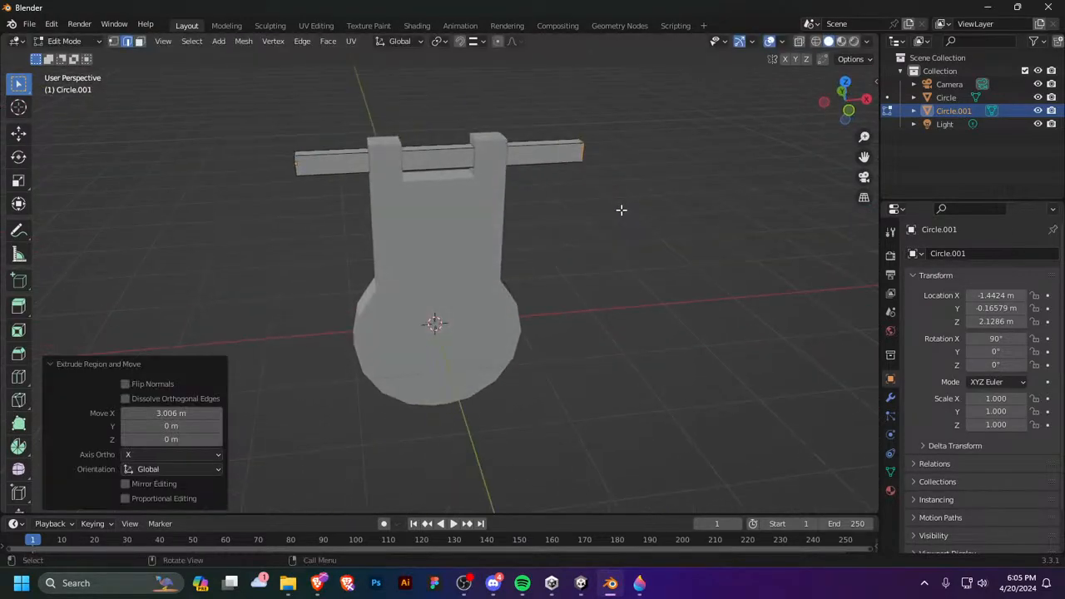
# Step: Set the crossbar's origin to its geometry in Object Mode
pyautogui.press('Tab')
pyautogui.scroll(-3, 582, 211)
pyautogui.moveTo(548, 213); pyautogui.dragTo(488, 245, button='middle')
pyautogui.click(203, 41)
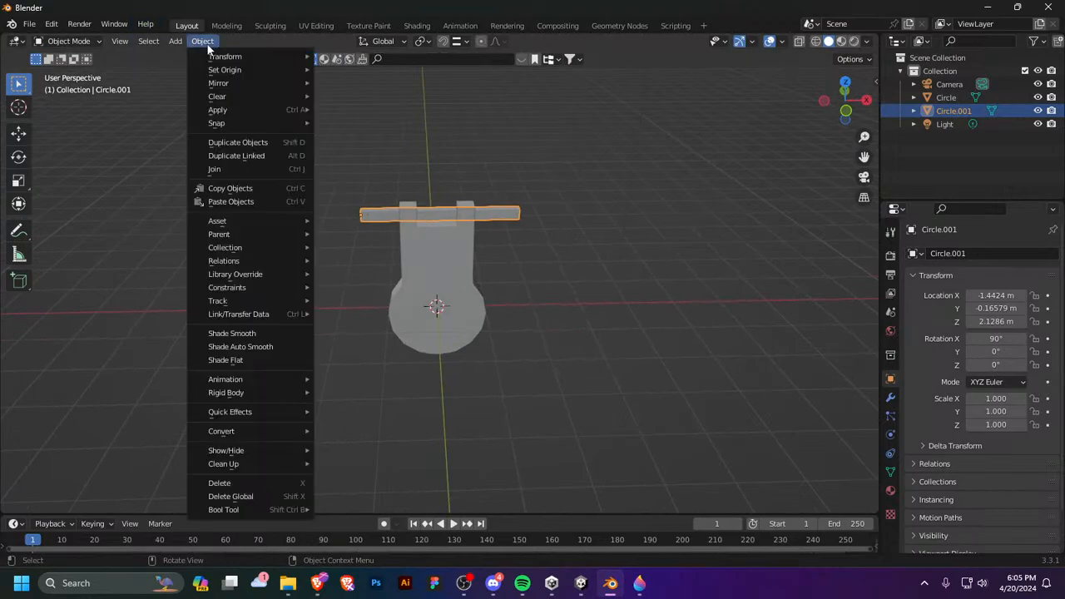
pyautogui.moveTo(261, 74)
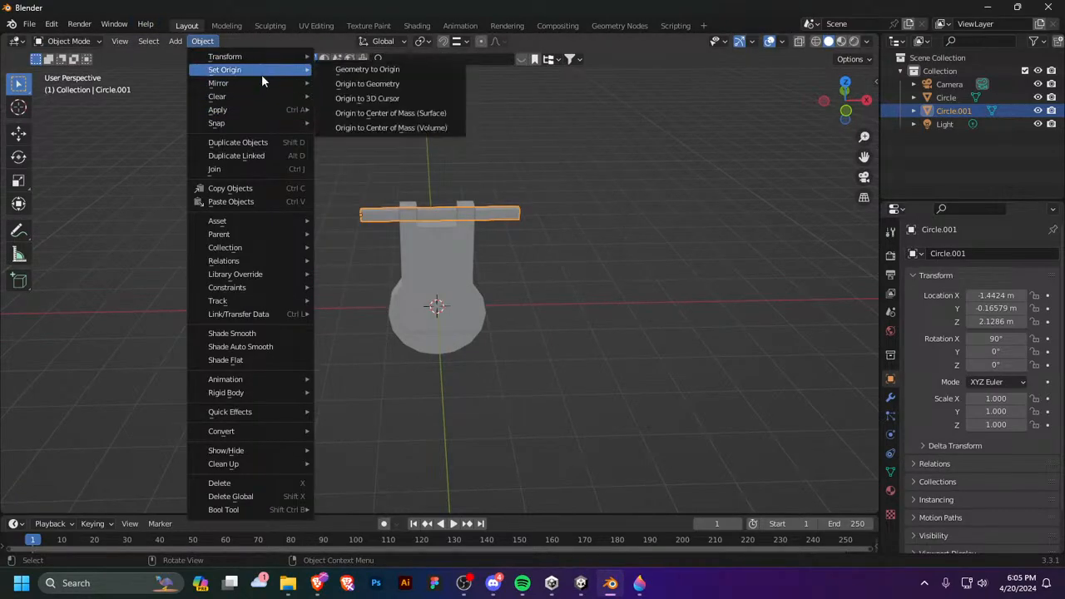
pyautogui.click(367, 83)
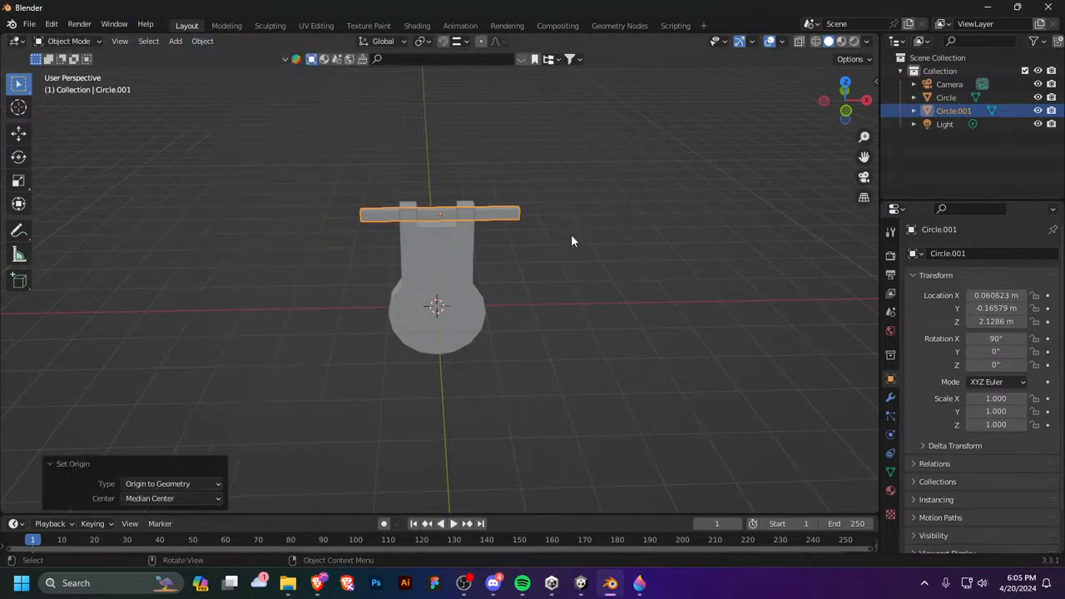
# Step: Centre the crossbar on the flask by setting its X location to 0 m
pyautogui.moveTo(571, 234); pyautogui.dragTo(535, 143, button='middle')
pyautogui.press('KP_1')
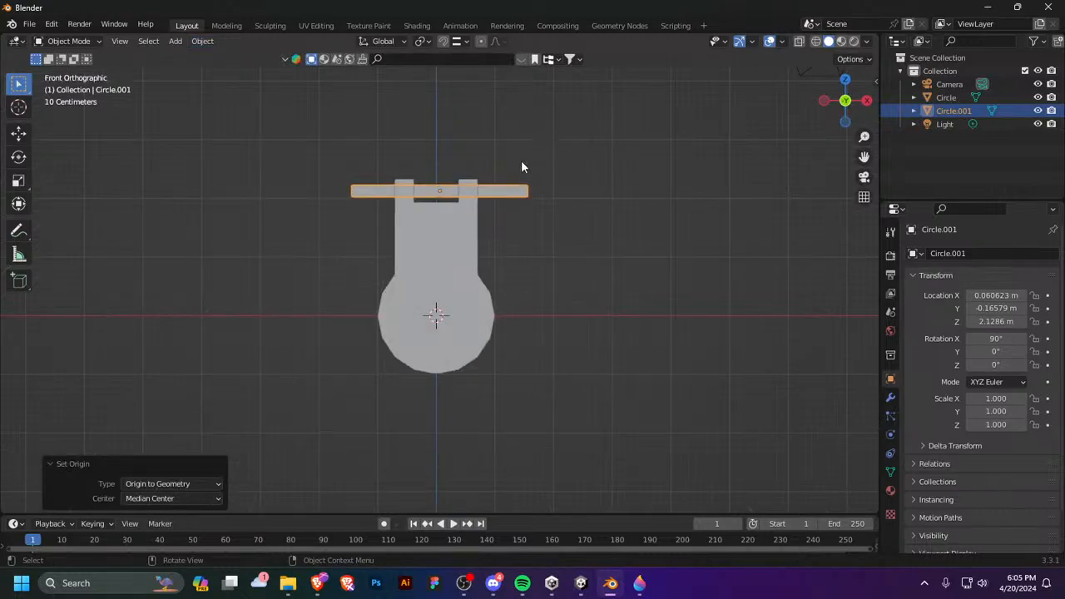
pyautogui.press('n')
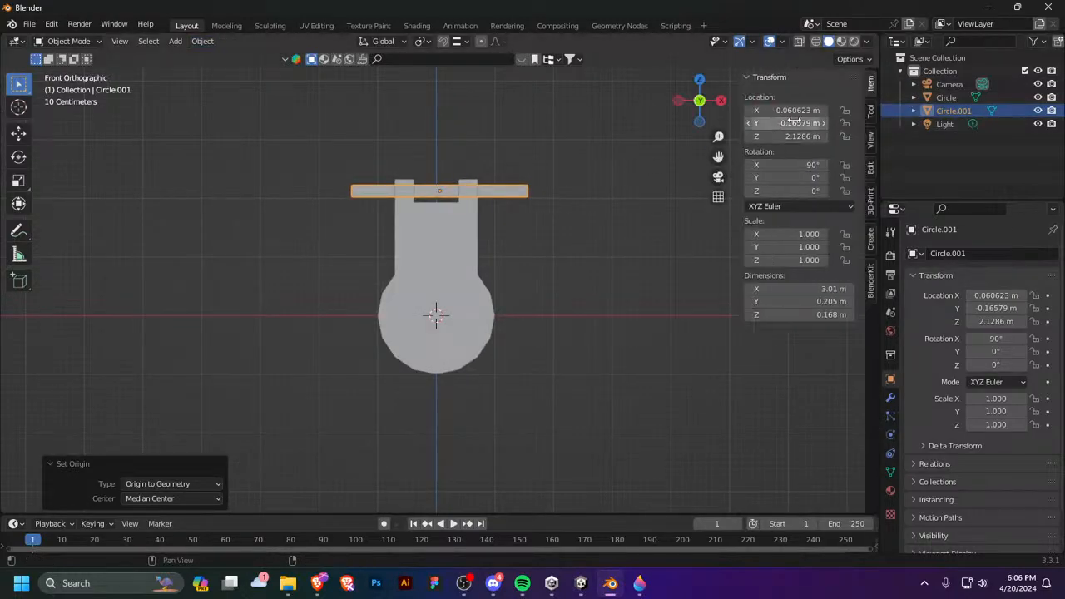
pyautogui.click(799, 111)
pyautogui.write('0')
pyautogui.press('Return')
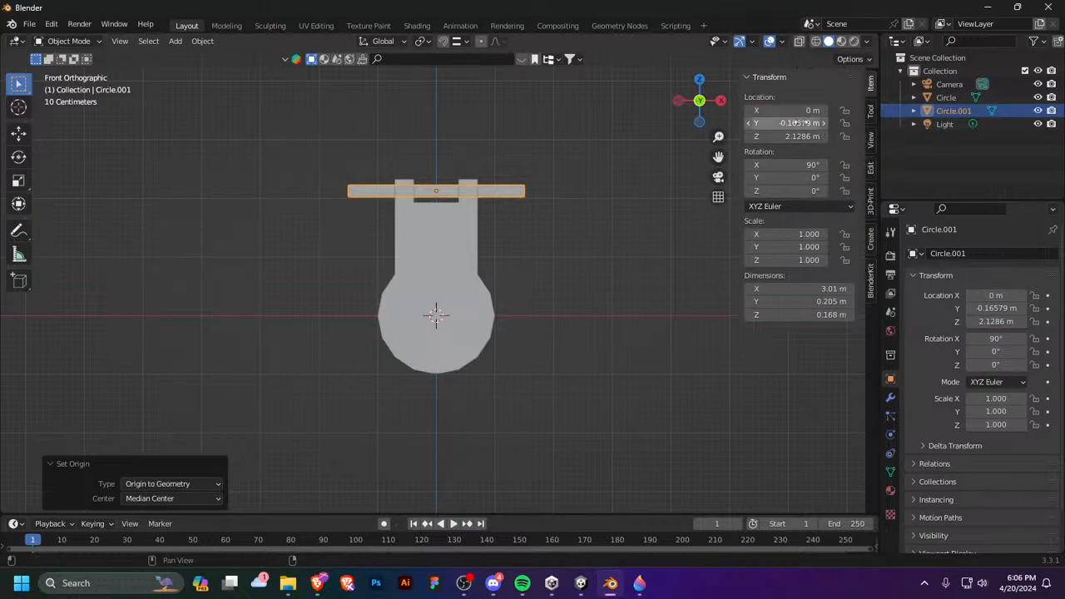
# Step: Try to bevel the crossbar's four long edges
pyautogui.moveTo(582, 233); pyautogui.dragTo(463, 258, button='middle')
pyautogui.press('Tab')
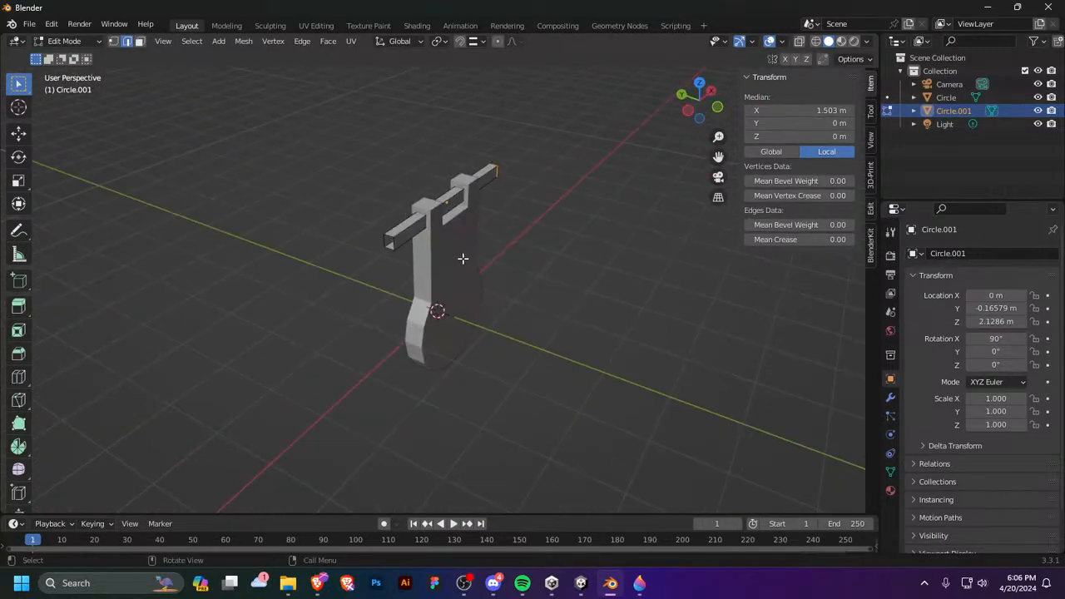
pyautogui.click(412, 232)
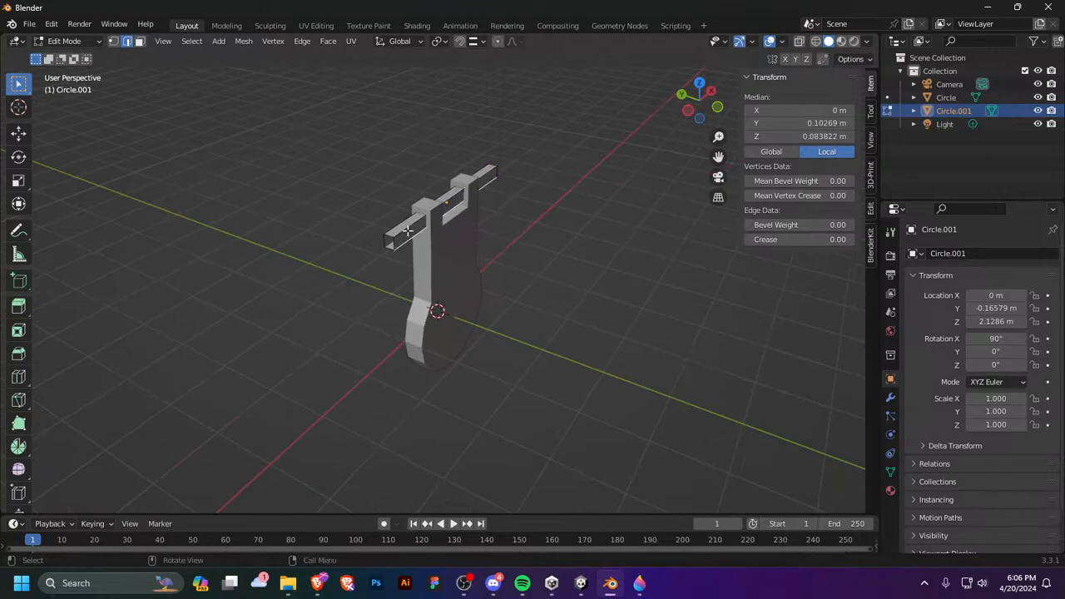
pyautogui.moveTo(391, 235); pyautogui.dragTo(436, 227, button='middle')
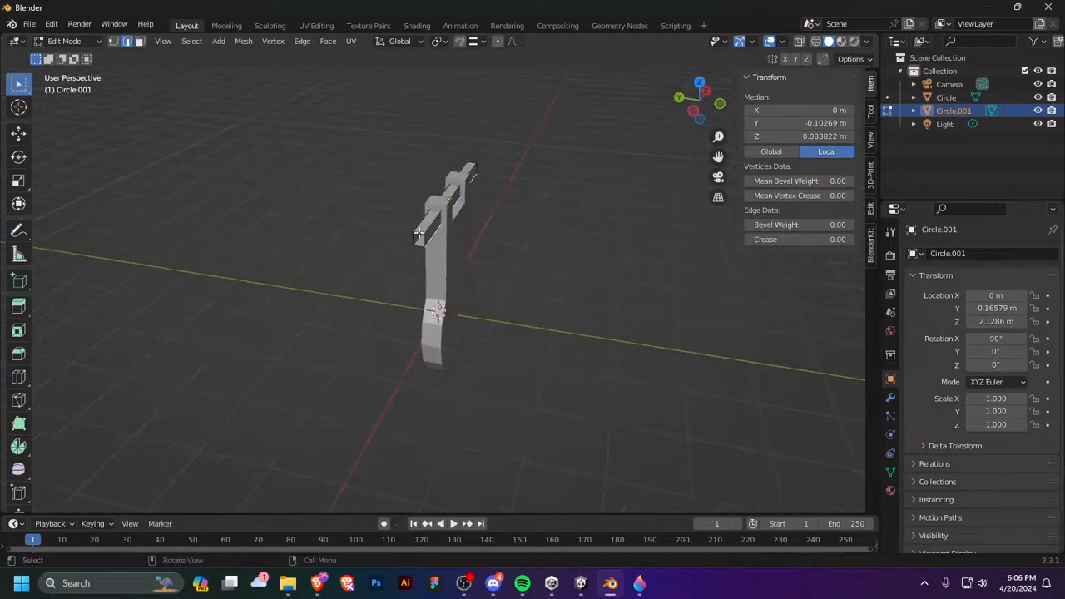
pyautogui.press('3')
pyautogui.click(420, 234)
pyautogui.press('2')
pyautogui.keyDown('alt'); pyautogui.click(420, 235); pyautogui.keyUp('alt')
pyautogui.moveTo(665, 230); pyautogui.dragTo(454, 223, button='middle')
pyautogui.click(492, 240)
pyautogui.keyDown('alt'); pyautogui.click(492, 240); pyautogui.keyUp('alt')
pyautogui.hotkey('ctrl', 'b')
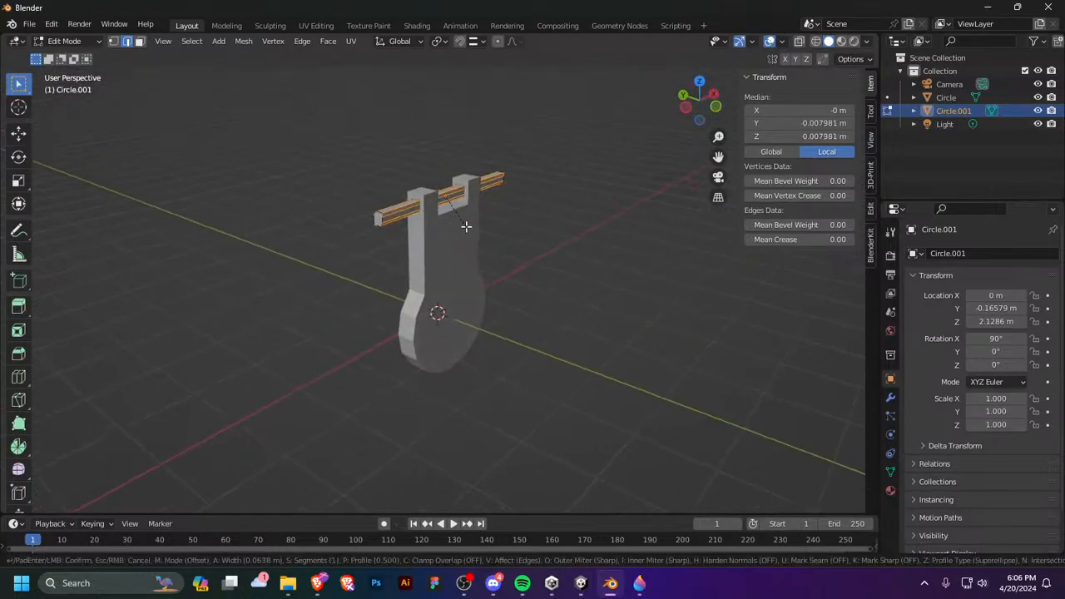
pyautogui.rightClick(466, 227)
pyautogui.moveTo(402, 218); pyautogui.dragTo(461, 256, button='middle')
pyautogui.scroll(2, 433, 216)
pyautogui.scroll(2, 472, 118)
pyautogui.hotkey('ctrl', 'b')
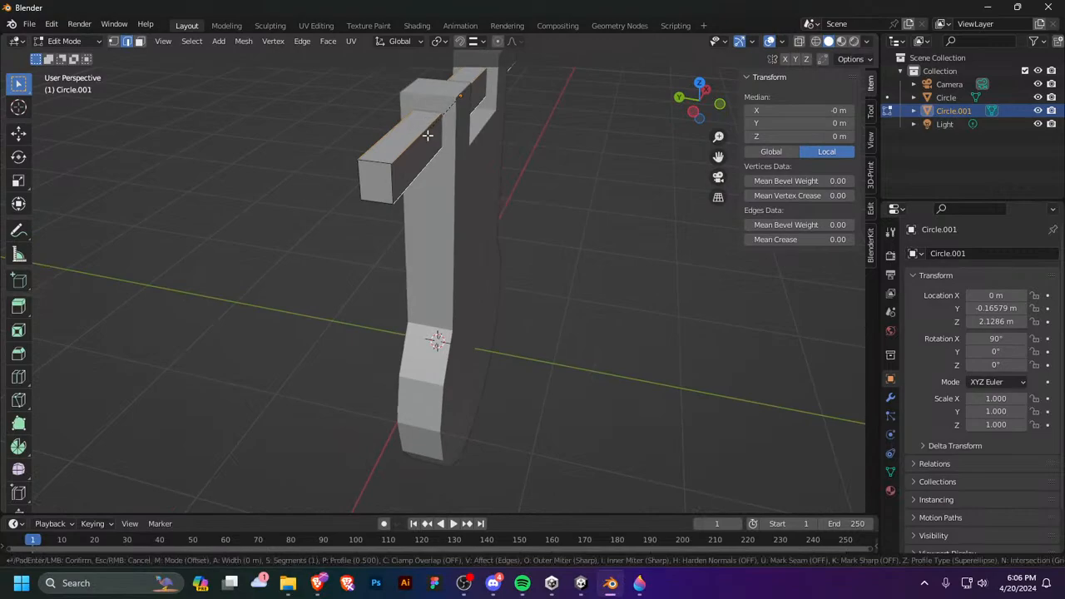
pyautogui.rightClick(467, 174)
pyautogui.hotkey('ctrl', 'b')
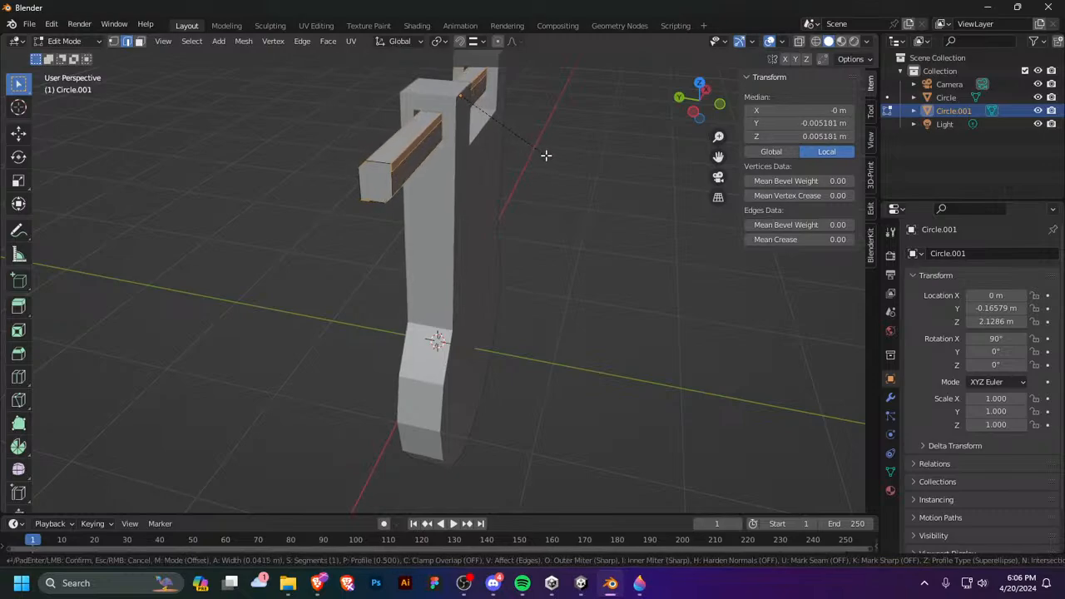
pyautogui.rightClick(546, 155)
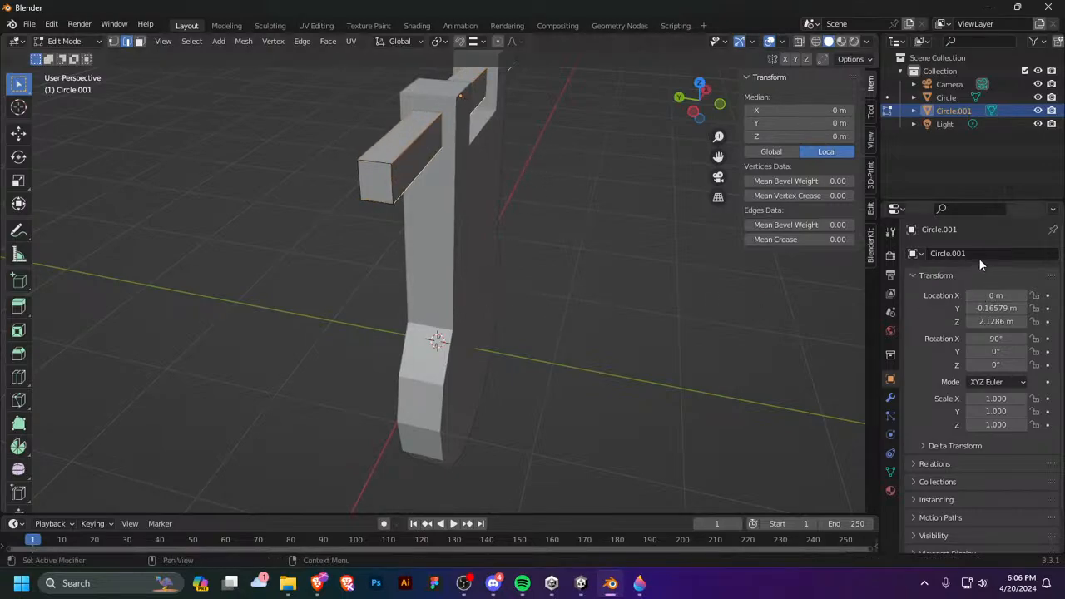
# Step: Add a Bevel modifier to the crossbar
pyautogui.click(891, 398)
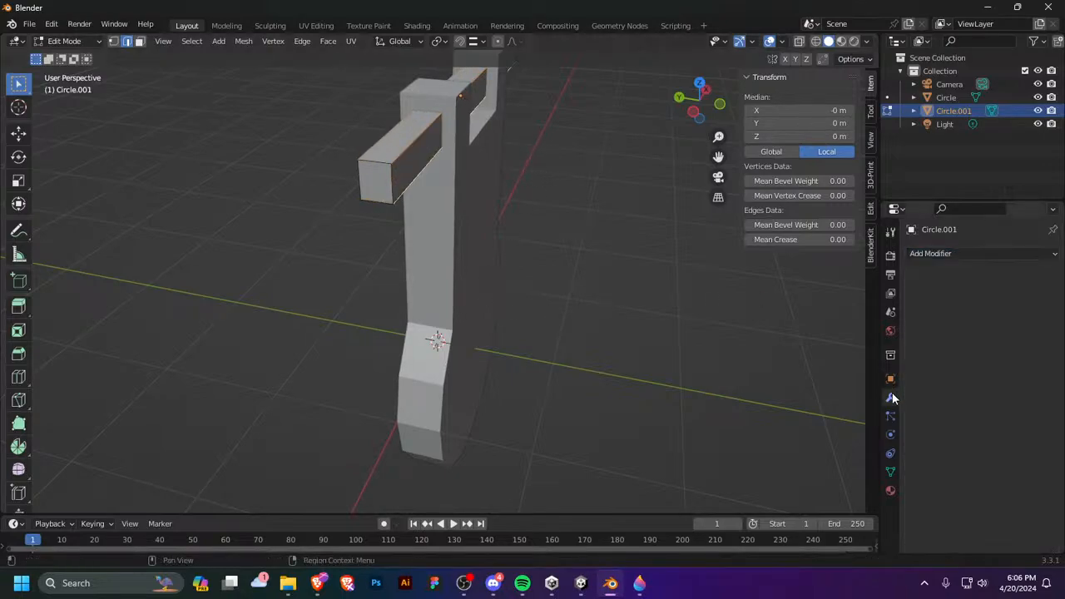
pyautogui.click(953, 255)
pyautogui.click(806, 320)
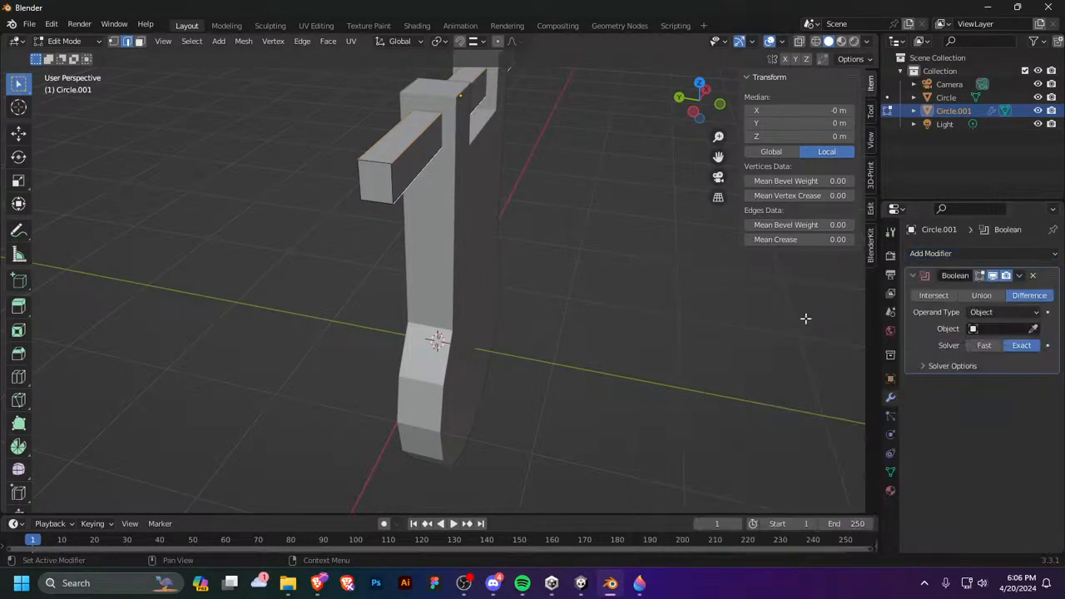
pyautogui.click(1031, 275)
pyautogui.click(968, 255)
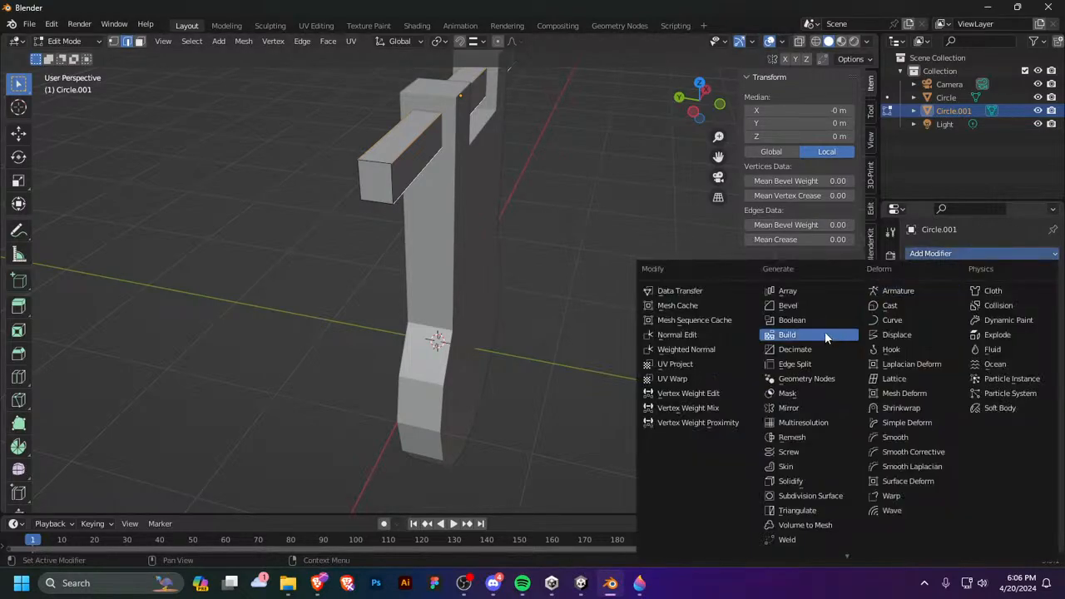
pyautogui.click(826, 305)
pyautogui.moveTo(971, 332)
pyautogui.mouseDown()
pyautogui.moveTo(994, 333)
pyautogui.moveTo(981, 343)
pyautogui.mouseUp()
pyautogui.moveTo(614, 337); pyautogui.dragTo(715, 387, button='middle')
pyautogui.press('Tab')
pyautogui.moveTo(623, 157); pyautogui.dragTo(600, 129, button='middle')
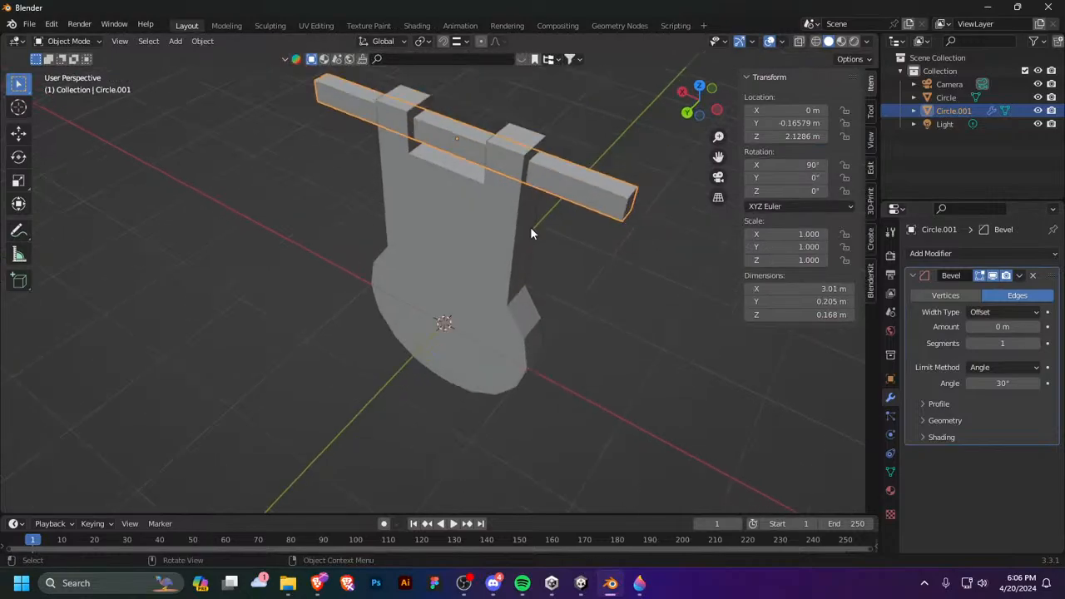
# Step: Turn on the Face Orientation overlay in the viewport
pyautogui.click(529, 227)
pyautogui.press('n')
pyautogui.press('n')
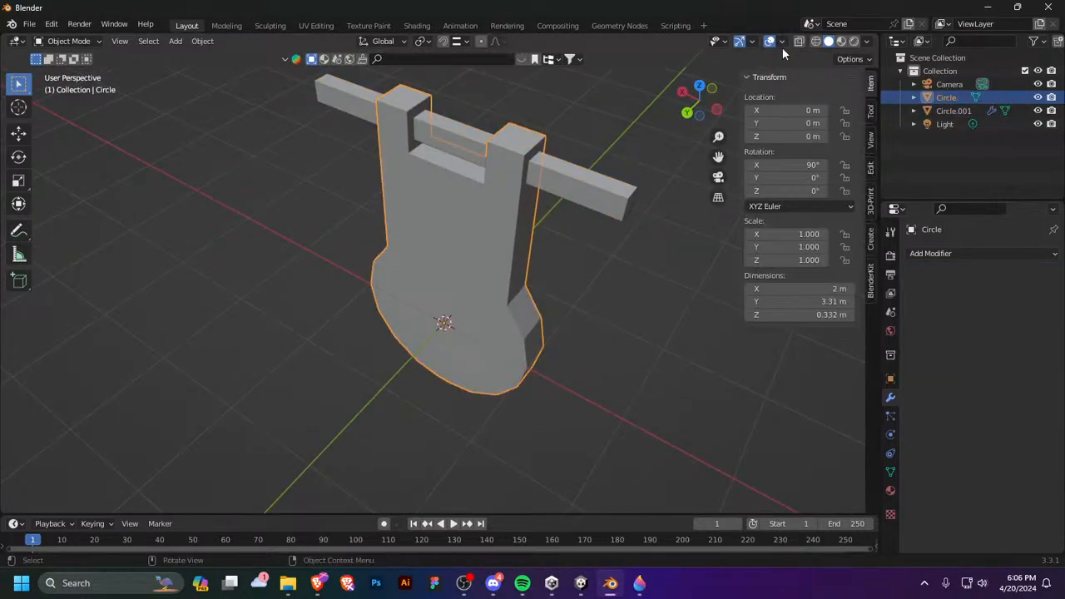
pyautogui.click(782, 41)
pyautogui.click(699, 283)
pyautogui.scroll(-4, 543, 207)
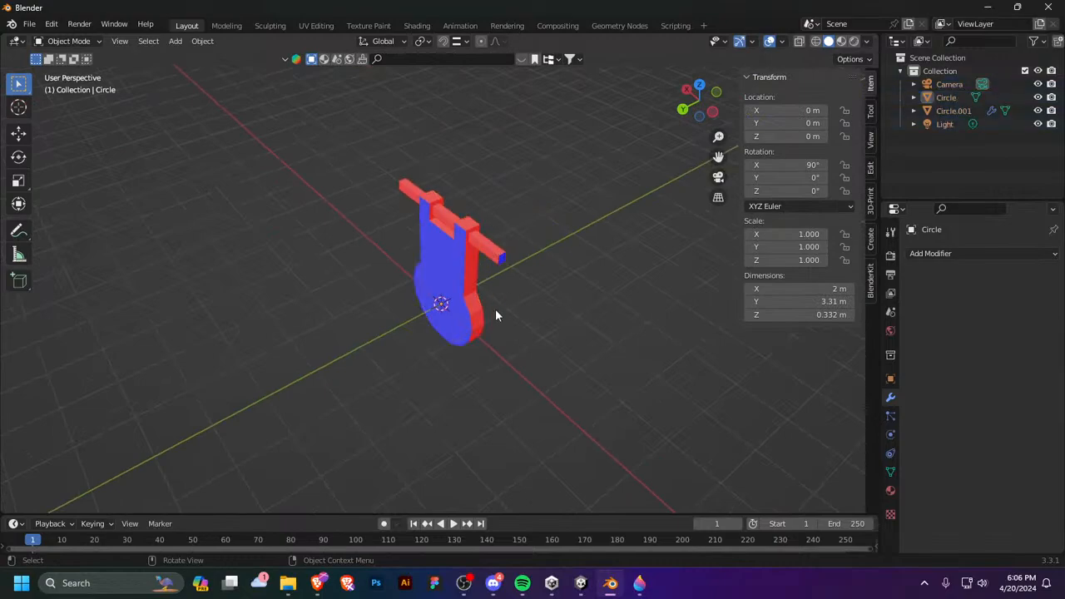
# Step: Recalculate the normals of the flask body and the crossbar so all their faces point outward
pyautogui.press('a')
pyautogui.click(543, 281)
pyautogui.click(504, 260)
pyautogui.click(464, 276)
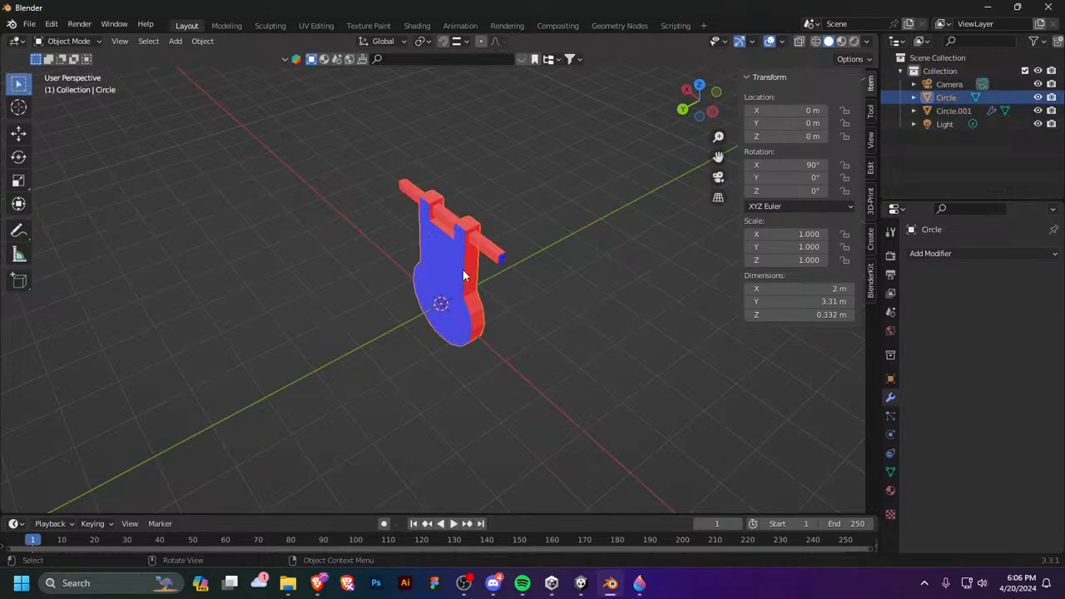
pyautogui.press('Tab')
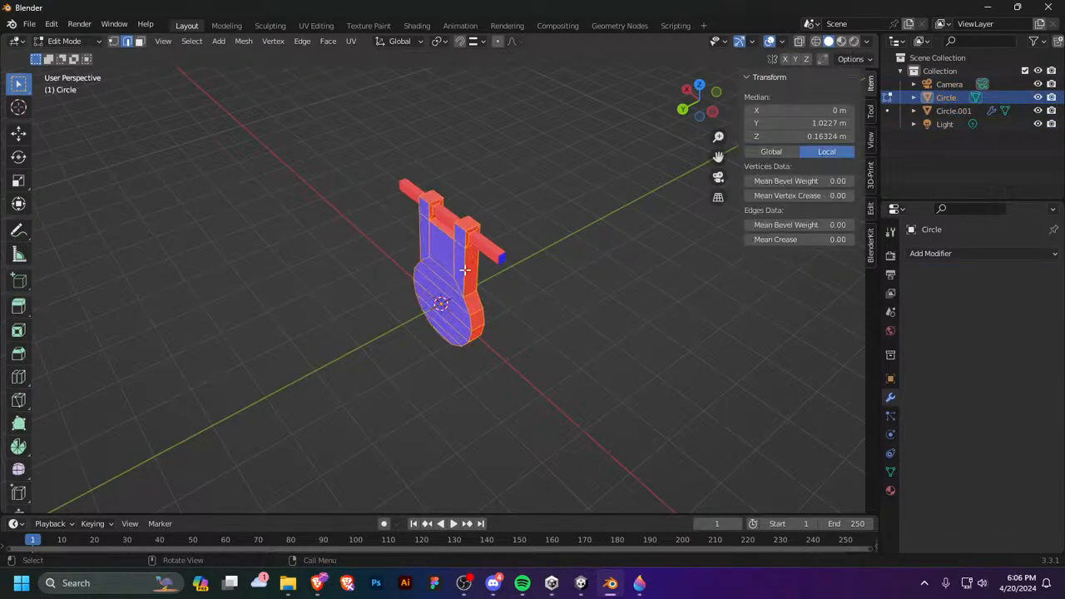
pyautogui.hotkey('shift', 'n')
pyautogui.moveTo(601, 231); pyautogui.dragTo(439, 268, button='middle')
pyautogui.press('Tab')
pyautogui.click(466, 249)
pyautogui.press('Tab')
pyautogui.press('a')
pyautogui.press('Tab')
pyautogui.click(439, 268)
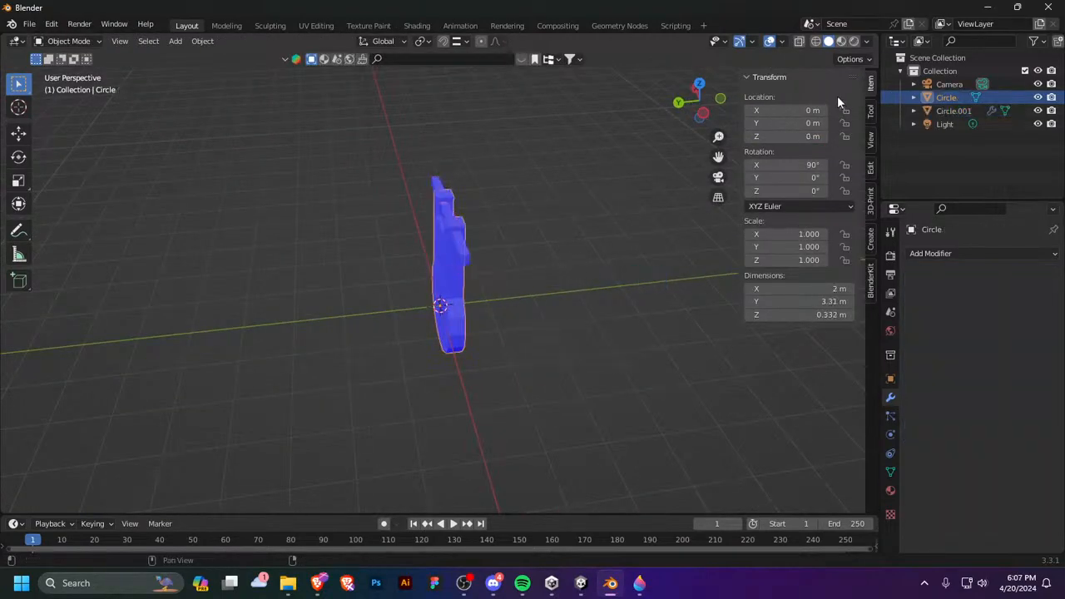
# Step: Turn off the Face Orientation overlay
pyautogui.click(782, 42)
pyautogui.click(700, 283)
pyautogui.press('n')
pyautogui.click(522, 326)
# Step: Bevel the front and back top edges of both prongs about 0.11 m wide with 3 segments
pyautogui.moveTo(523, 326); pyautogui.dragTo(478, 219, button='middle')
pyautogui.click(478, 219)
pyautogui.press('Tab')
pyautogui.hotkey('alt', 'a')
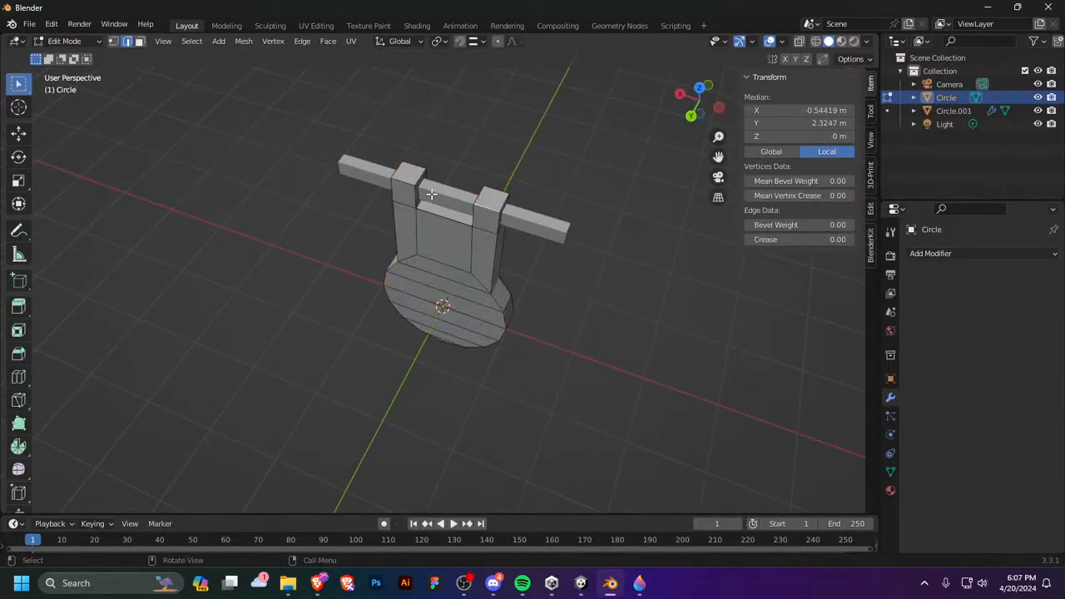
pyautogui.keyDown('shift'); pyautogui.click(498, 189); pyautogui.keyUp('shift')
pyautogui.moveTo(595, 207); pyautogui.dragTo(512, 205, button='middle')
pyautogui.hotkey('ctrl', 'b')
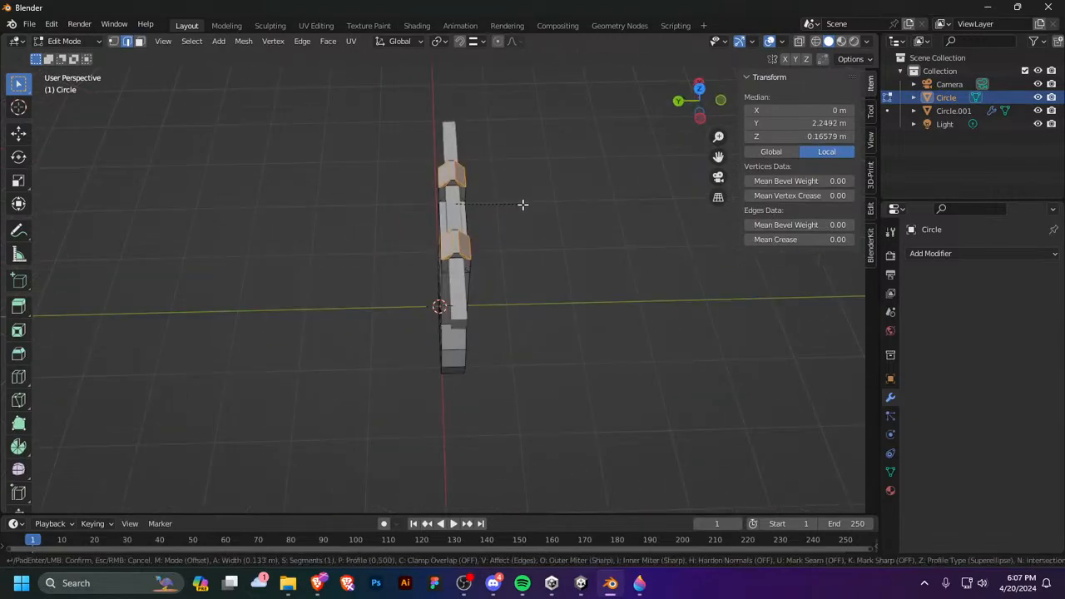
pyautogui.scroll(2, 522, 205)
pyautogui.click(511, 238)
pyautogui.moveTo(511, 238); pyautogui.dragTo(492, 232, button='middle')
pyautogui.scroll(1, 514, 167)
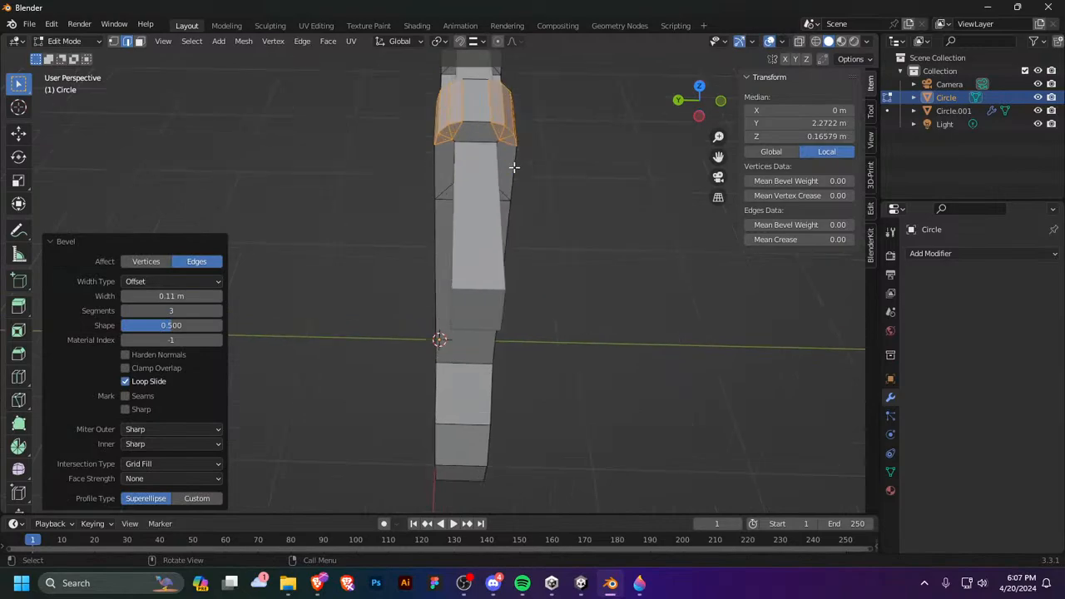
pyautogui.moveTo(515, 164); pyautogui.dragTo(494, 193, button='middle')
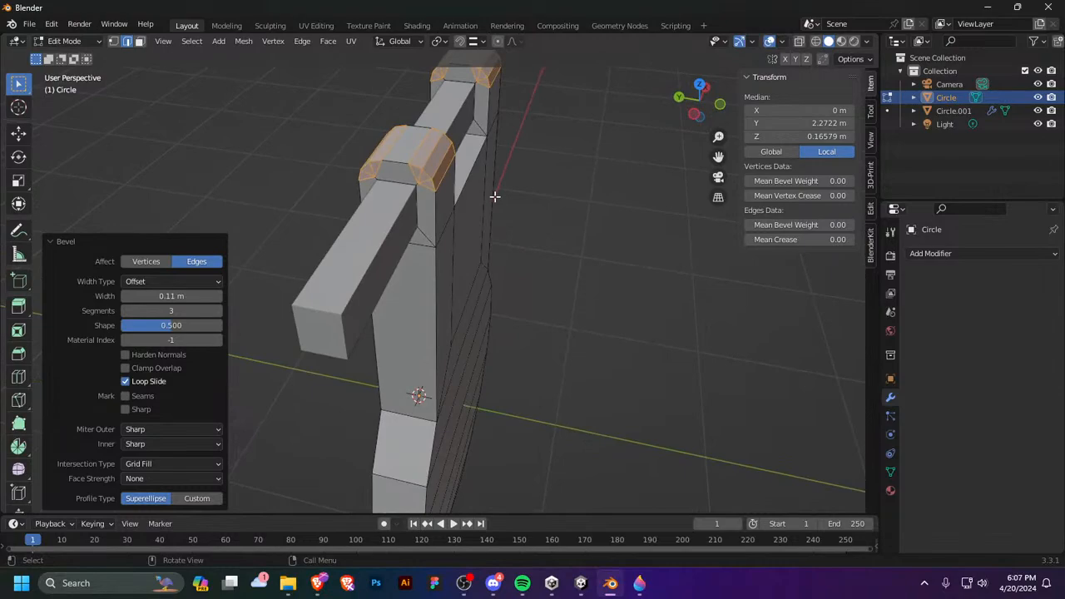
pyautogui.moveTo(494, 196); pyautogui.dragTo(498, 245, button='middle')
pyautogui.press('Tab')
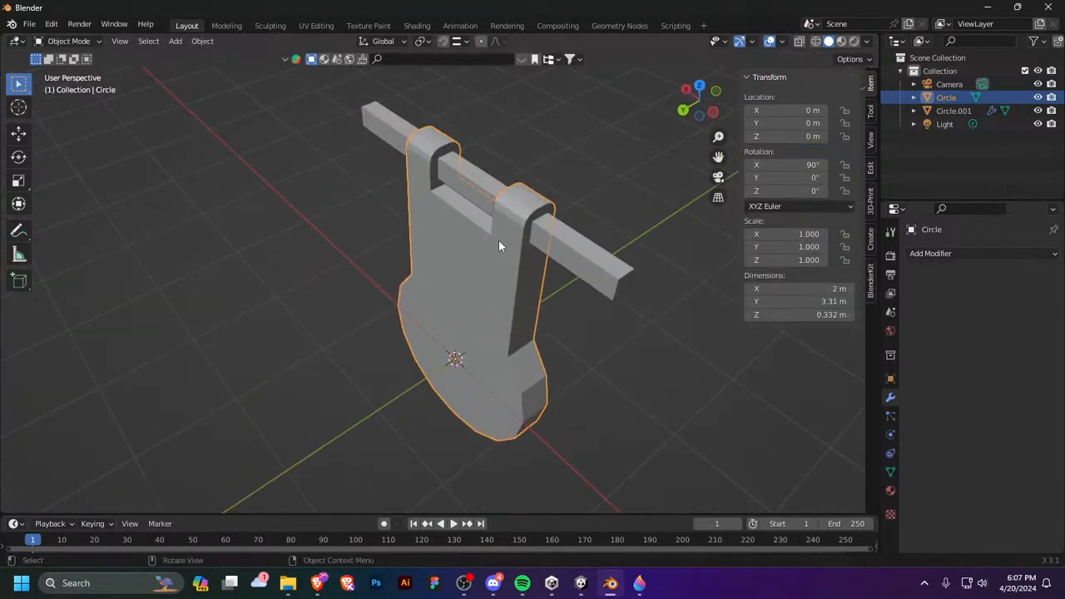
pyautogui.rightClick(495, 242)
pyautogui.click(496, 242)
# Step: Bevel the crossbar's four long edges with 3 segments to round its profile
pyautogui.moveTo(601, 265); pyautogui.dragTo(470, 252, button='middle')
pyautogui.click(585, 272)
pyautogui.press('Tab')
pyautogui.click(556, 268)
pyautogui.keyDown('shift'); pyautogui.click(550, 288); pyautogui.keyUp('shift')
pyautogui.keyDown('shift'); pyautogui.click(583, 270); pyautogui.keyUp('shift')
pyautogui.keyDown('shift'); pyautogui.click(334, 213); pyautogui.keyUp('shift')
pyautogui.moveTo(365, 214); pyautogui.dragTo(400, 222, button='middle')
pyautogui.hotkey('ctrl', 'b')
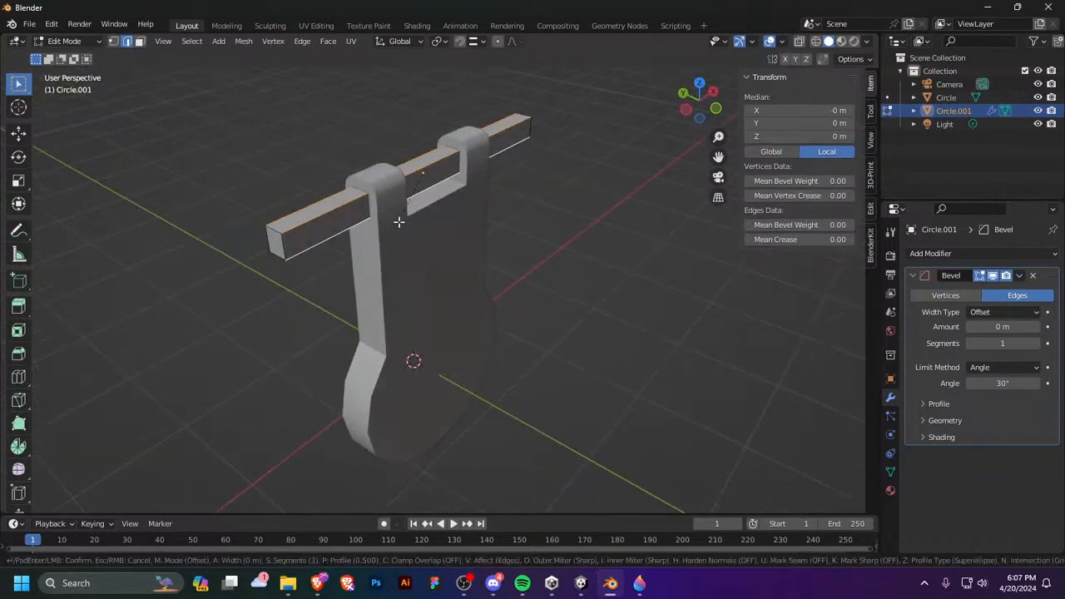
pyautogui.click(435, 237)
# Step: Delete the faces closing both ends of the crossbar
pyautogui.moveTo(322, 254); pyautogui.dragTo(378, 248, button='middle')
pyautogui.press('3')
pyautogui.click(452, 270)
pyautogui.moveTo(573, 264); pyautogui.dragTo(729, 292, button='middle')
pyautogui.moveTo(351, 227); pyautogui.dragTo(489, 218, button='middle')
pyautogui.keyDown('shift'); pyautogui.click(402, 226); pyautogui.keyUp('shift')
pyautogui.press('x')
pyautogui.click(422, 230)
# Step: Close both open ends of the crossbar with Grid Fill
pyautogui.press('2')
pyautogui.keyDown('alt'); pyautogui.click(397, 218); pyautogui.keyUp('alt')
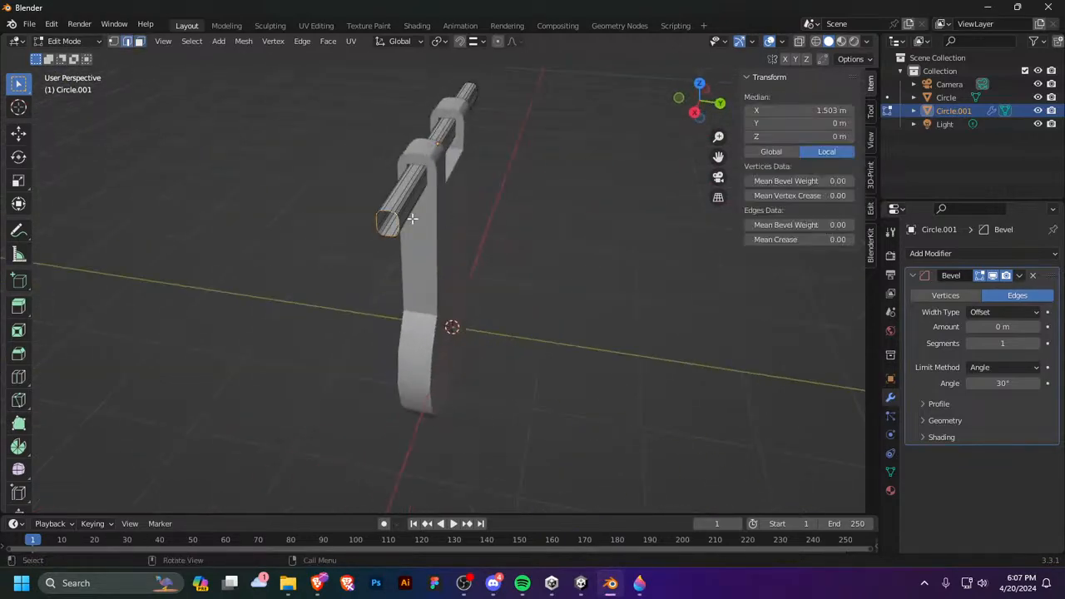
pyautogui.moveTo(404, 214); pyautogui.dragTo(457, 274, button='middle')
pyautogui.rightClick(456, 274)
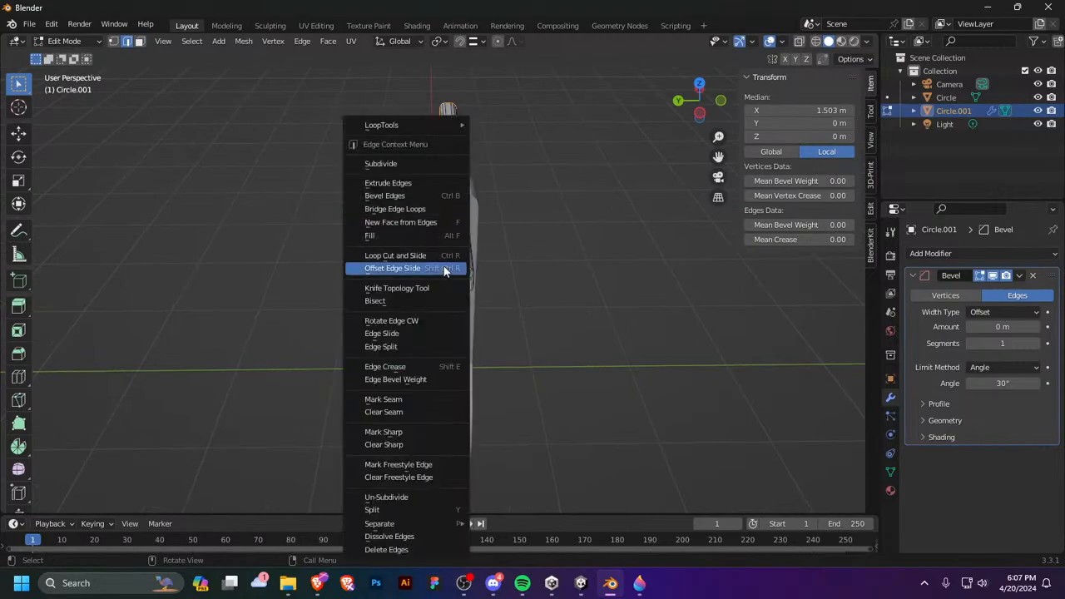
pyautogui.press('Escape')
pyautogui.hotkey('ctrl', 'f')
pyautogui.click(380, 258)
pyautogui.moveTo(380, 259); pyautogui.dragTo(455, 221, button='middle')
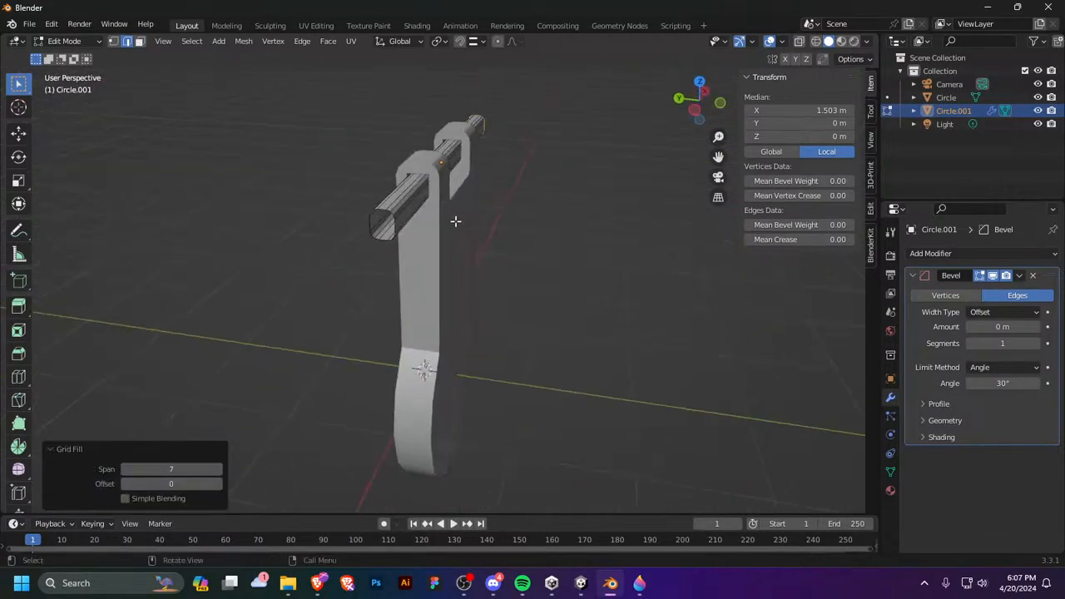
pyautogui.keyDown('alt'); pyautogui.click(384, 209); pyautogui.keyUp('alt')
pyautogui.hotkey('ctrl', 'f')
pyautogui.click(382, 229)
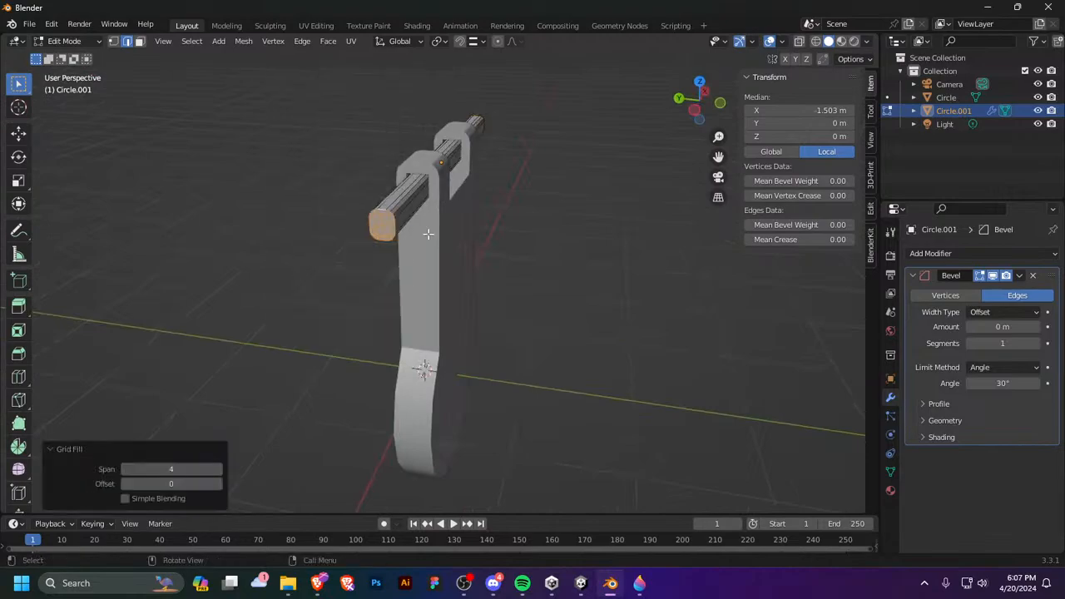
# Step: Examine the filled crossbar end up close and the whole model in Object Mode
pyautogui.press('Tab')
pyautogui.moveTo(383, 230)
pyautogui.mouseDown(button='middle')
pyautogui.moveTo(572, 261)
pyautogui.moveTo(383, 210)
pyautogui.mouseUp(button='middle')
pyautogui.press('Tab')
pyautogui.moveTo(330, 140); pyautogui.dragTo(377, 144, button='middle')
pyautogui.moveTo(435, 174); pyautogui.dragTo(450, 172, button='middle')
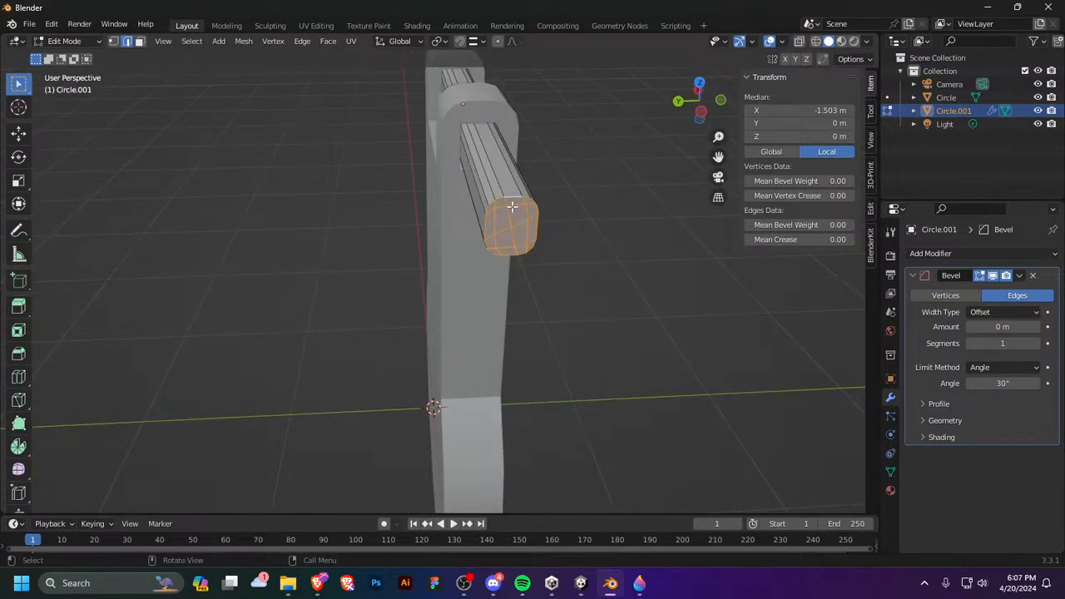
pyautogui.moveTo(512, 207); pyautogui.dragTo(546, 261, button='middle')
pyautogui.press('Tab')
pyautogui.scroll(-3, 546, 261)
pyautogui.moveTo(476, 261); pyautogui.dragTo(503, 297, button='middle')
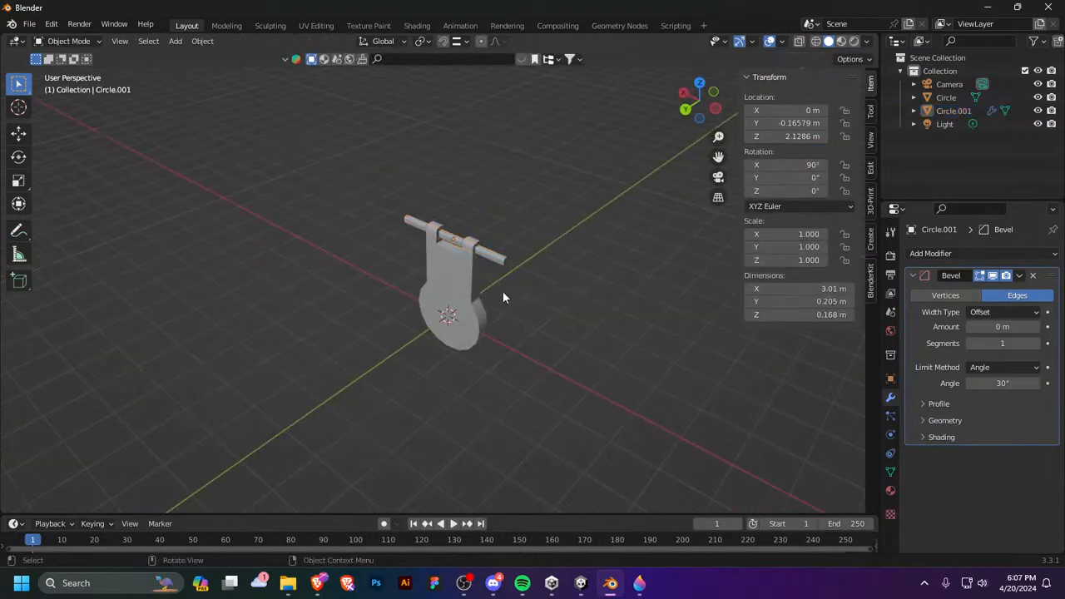
# Step: Inset the front and back faces of the flask's round lower part
pyautogui.click(467, 307)
pyautogui.press('Tab')
pyautogui.moveTo(563, 330); pyautogui.dragTo(415, 295, button='middle')
pyautogui.press('l')
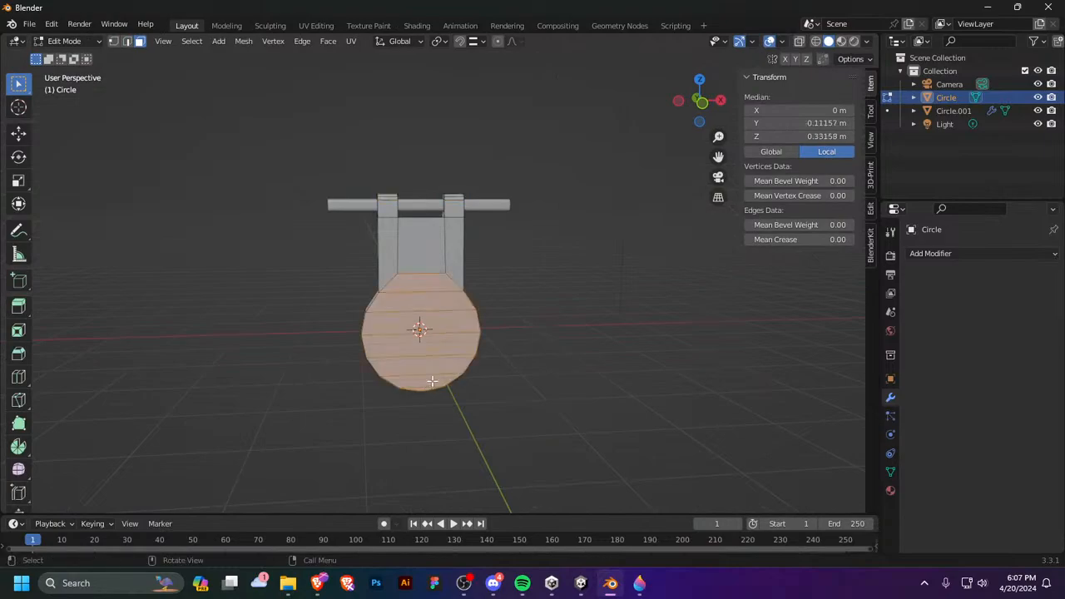
pyautogui.moveTo(432, 381); pyautogui.dragTo(701, 371, button='middle')
pyautogui.moveTo(493, 335); pyautogui.dragTo(541, 327, button='middle')
pyautogui.moveTo(457, 284); pyautogui.dragTo(460, 387)
pyautogui.moveTo(617, 373); pyautogui.dragTo(463, 224, button='middle')
pyautogui.press('i')
pyautogui.click(547, 356)
# Step: Scale the inset round faces along the Y axis and return to Object Mode
pyautogui.press('s')
pyautogui.press('y')
pyautogui.click(561, 333)
pyautogui.press('Tab')
pyautogui.press('Tab')
pyautogui.press('s')
pyautogui.press('y')
pyautogui.click(509, 312)
pyautogui.press('Tab')
# Step: Delete the camera and the light from the scene
pyautogui.scroll(-3, 394, 283)
pyautogui.scroll(-3, 468, 169)
pyautogui.moveTo(480, 165); pyautogui.dragTo(570, 312)
pyautogui.press('x')
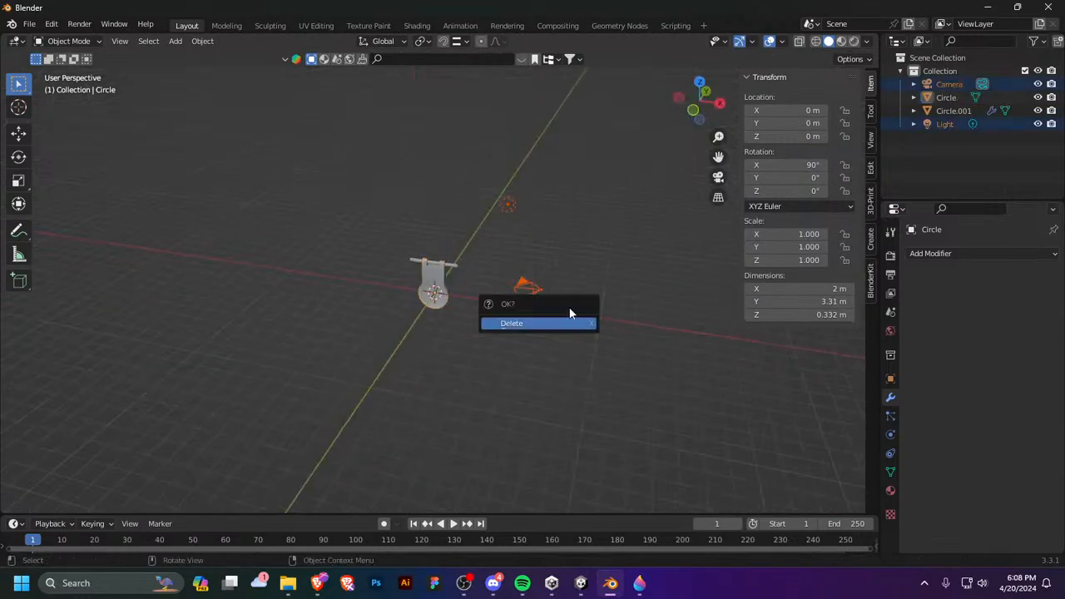
pyautogui.scroll(2, 558, 268)
pyautogui.press('x')
pyautogui.click(547, 265)
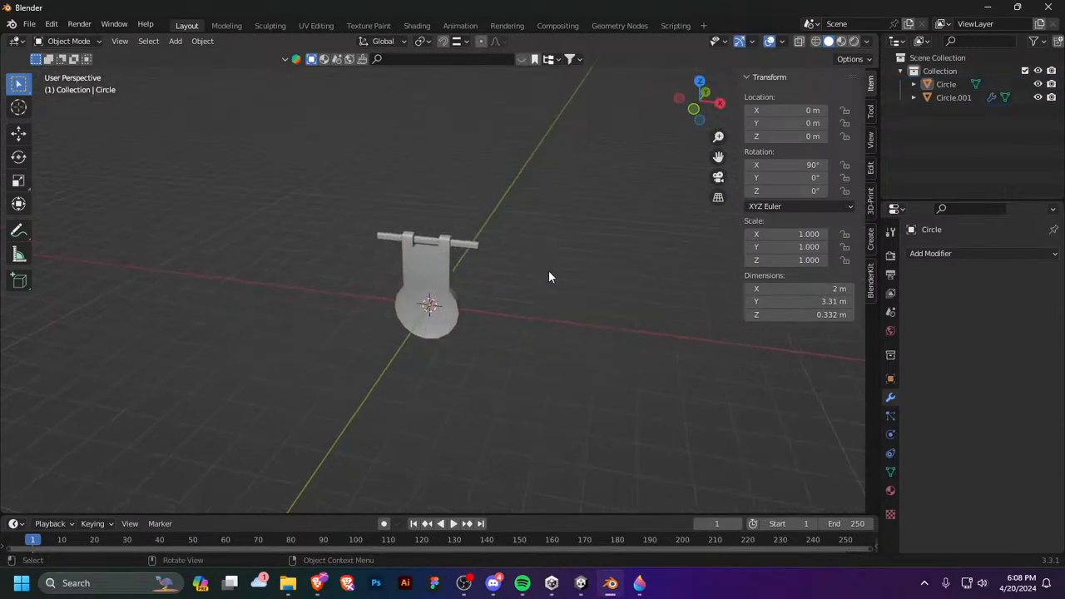
# Step: Start saving the Blender file and go to the folder D:\FP Test\Assets\Models
pyautogui.press('Tab')
pyautogui.press('Tab')
pyautogui.click(29, 24)
pyautogui.moveTo(98, 208)
pyautogui.hotkey('ctrl', 's')
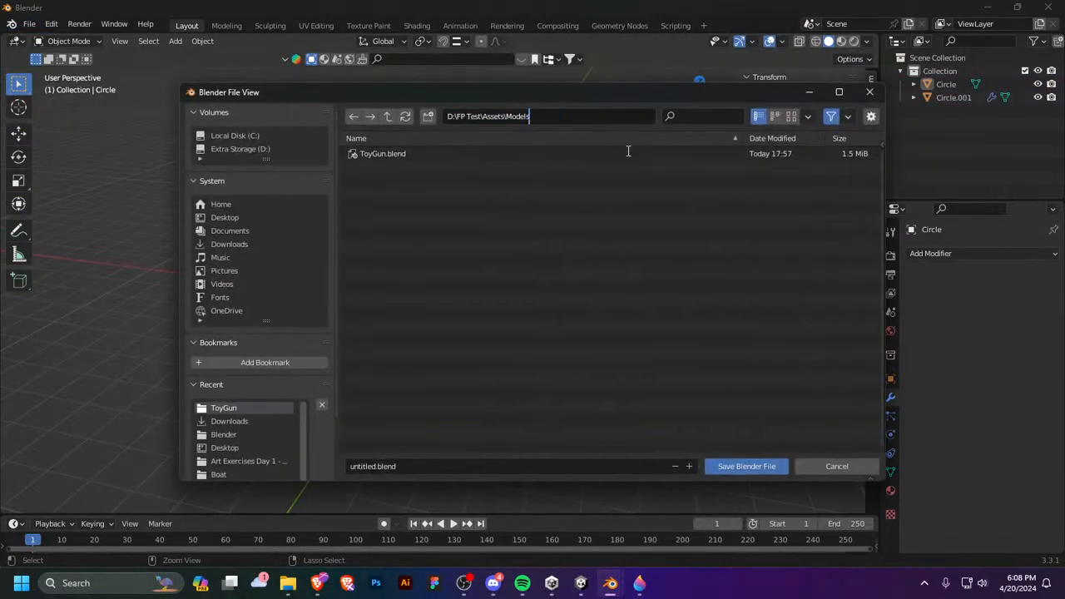
pyautogui.press('Return')
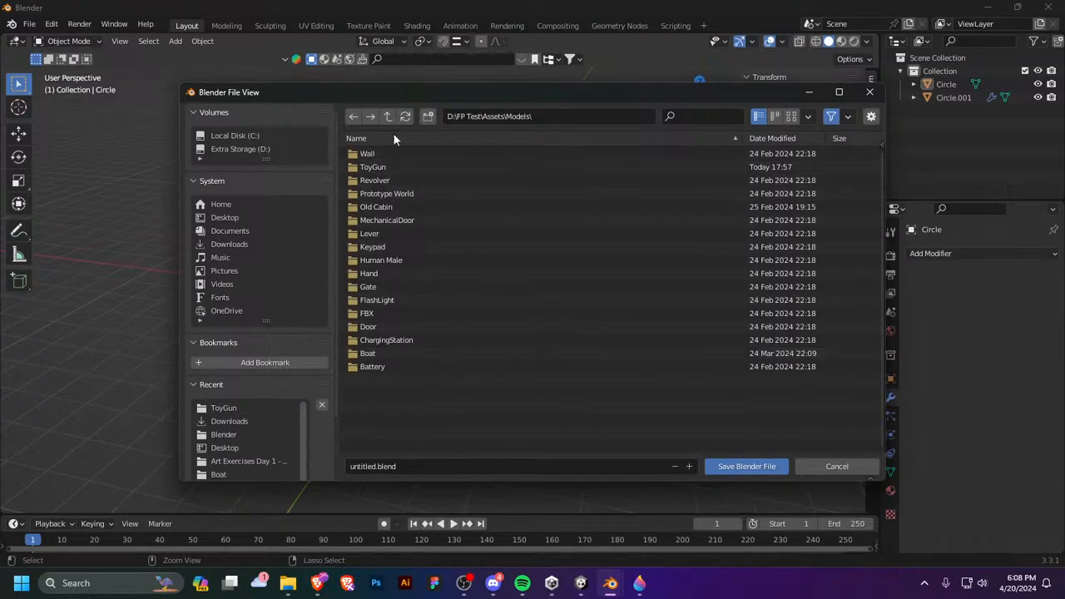
# Step: Create a folder named Target inside Models and save the Blender file in it as Target.blend
pyautogui.click(428, 116)
pyautogui.write('Target')
pyautogui.press('Return')
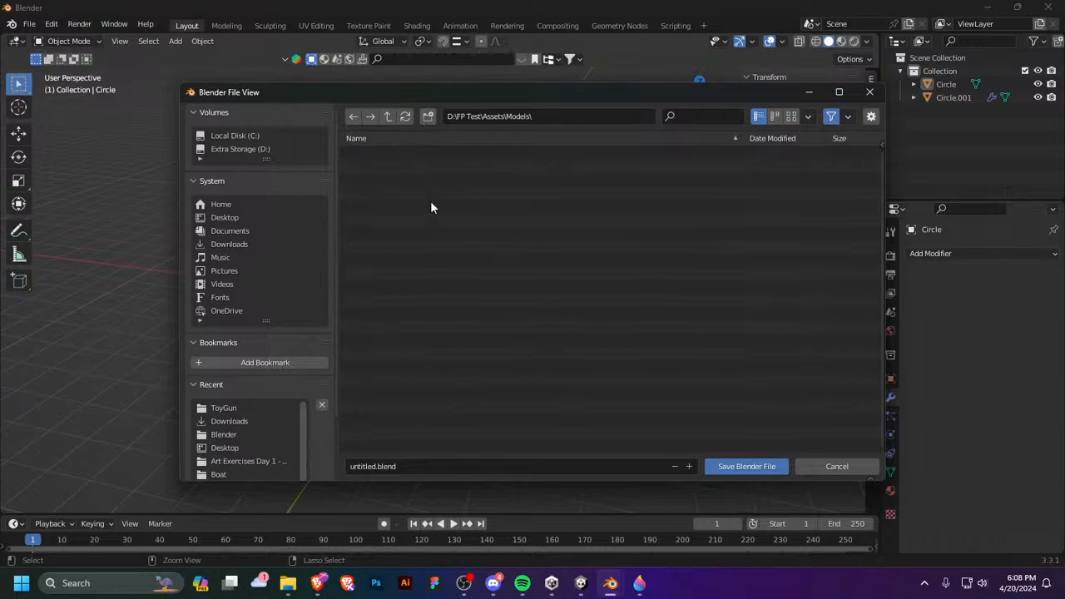
pyautogui.click(381, 469)
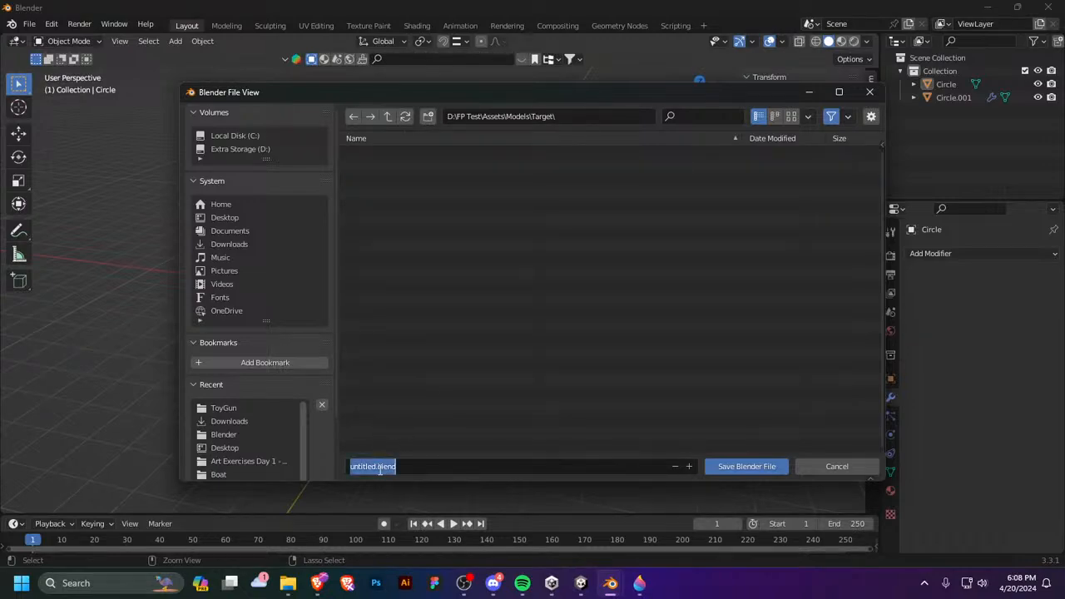
pyautogui.doubleClick(375, 467)
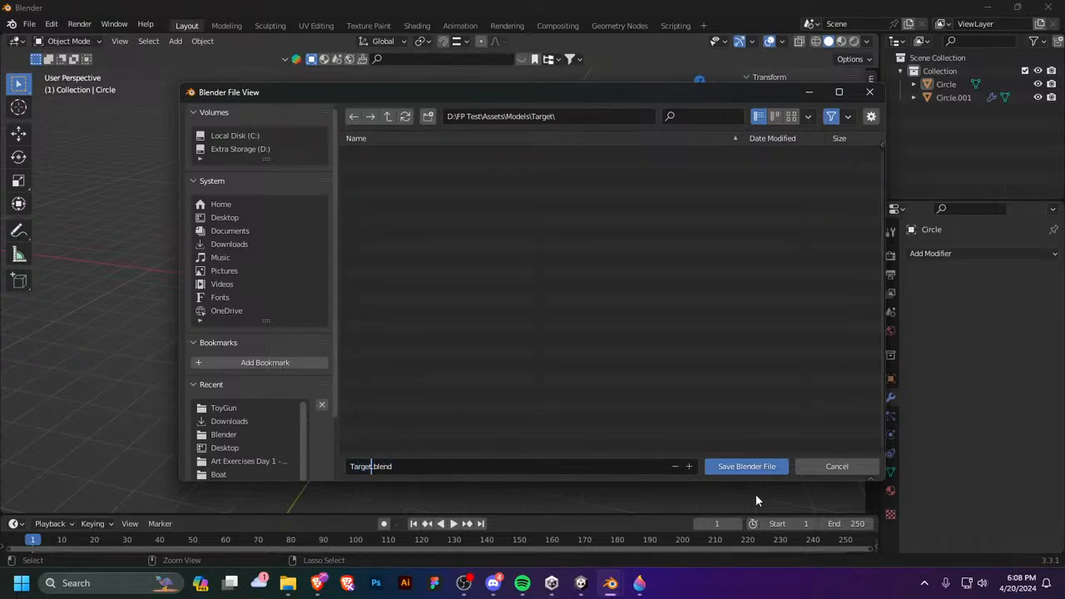
pyautogui.write('Target')
pyautogui.click(733, 466)
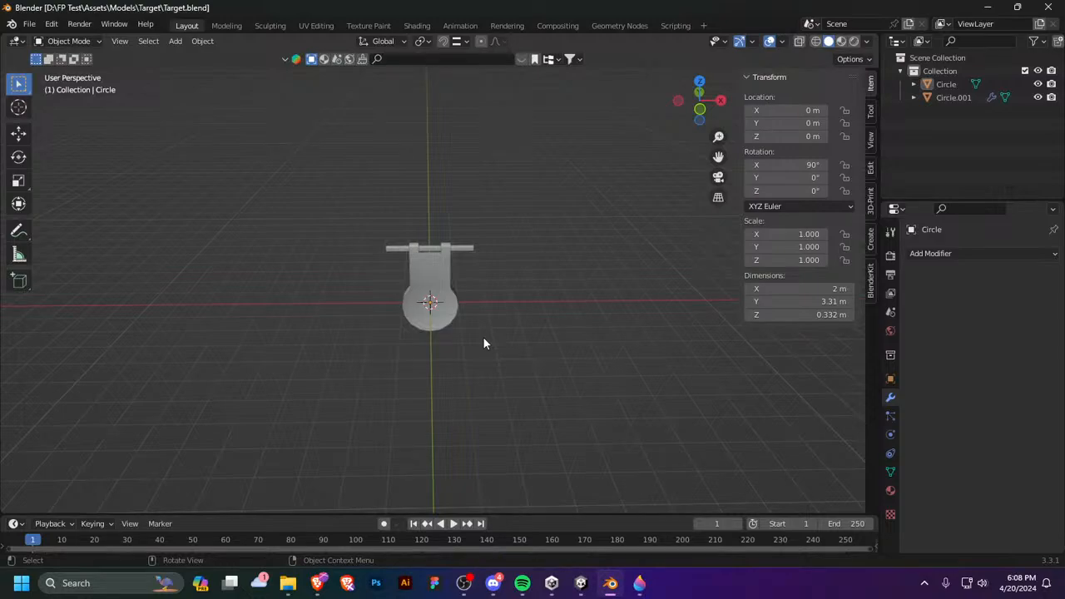
# Step: Select the crossbar running through the target's prongs and save Target.blend again
pyautogui.moveTo(478, 311); pyautogui.dragTo(717, 499, button='middle')
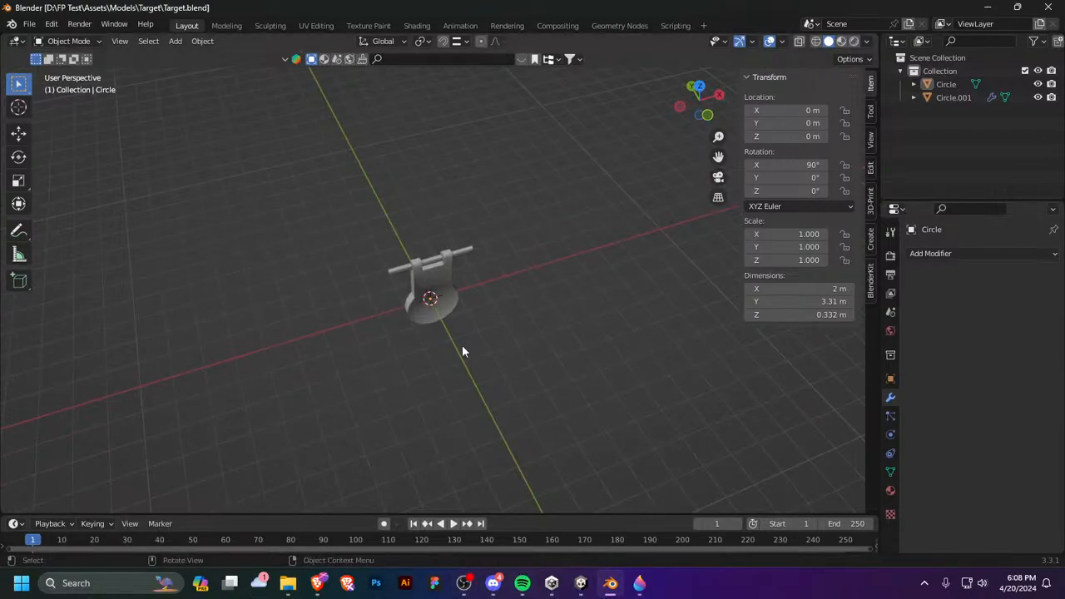
pyautogui.scroll(5, 449, 301)
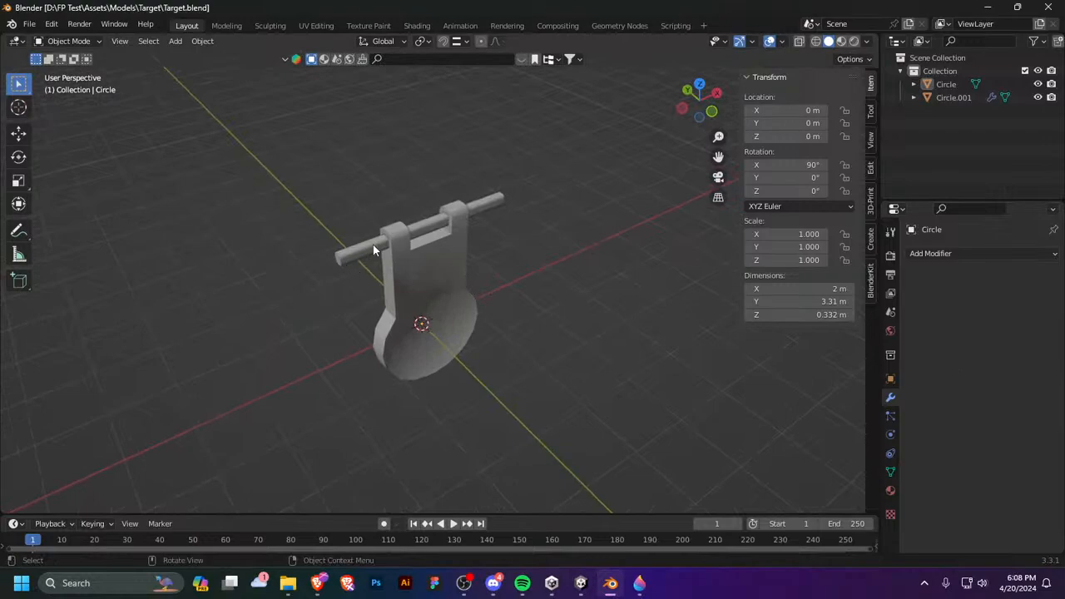
pyautogui.click(372, 244)
pyautogui.moveTo(560, 314); pyautogui.dragTo(591, 272, button='middle')
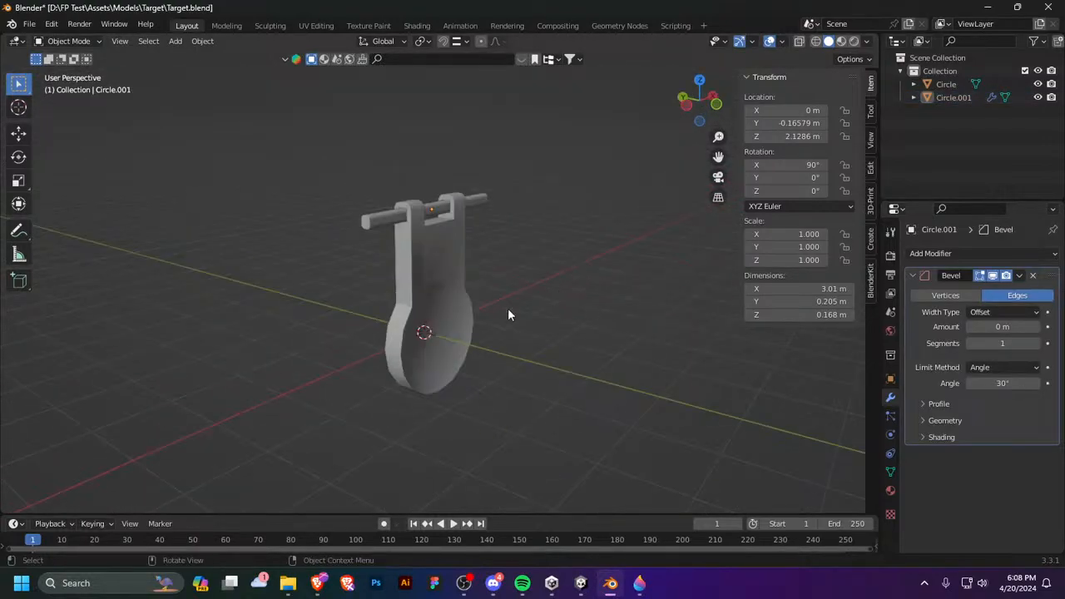
pyautogui.hotkey('ctrl', 's')
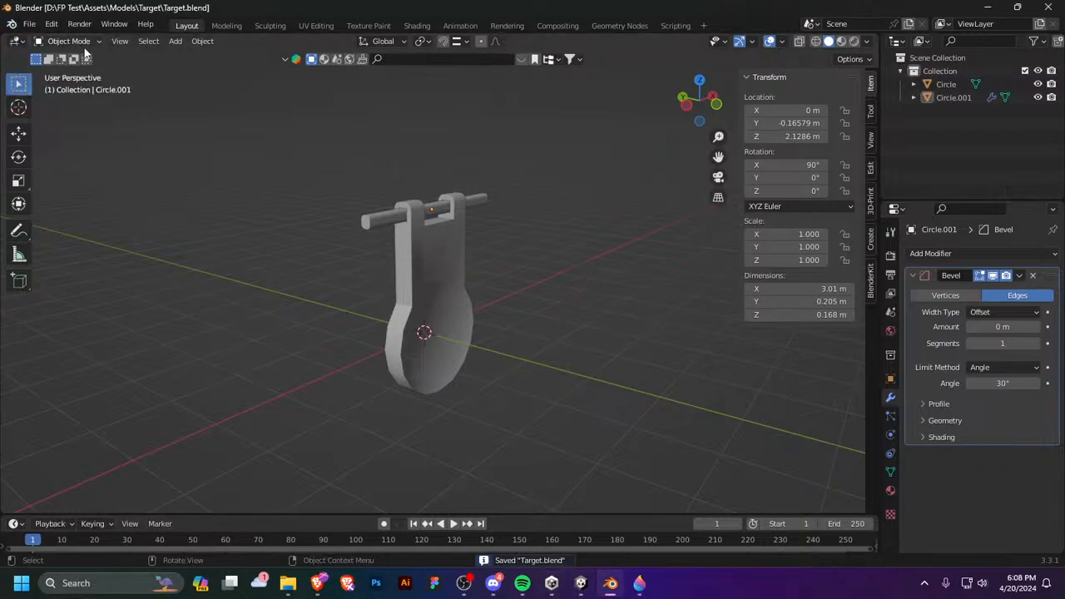
# Step: Export the model as Target.fbx into the Target folder with the default FBX settings
pyautogui.click(12, 24)
pyautogui.click(12, 24)
pyautogui.click(12, 24)
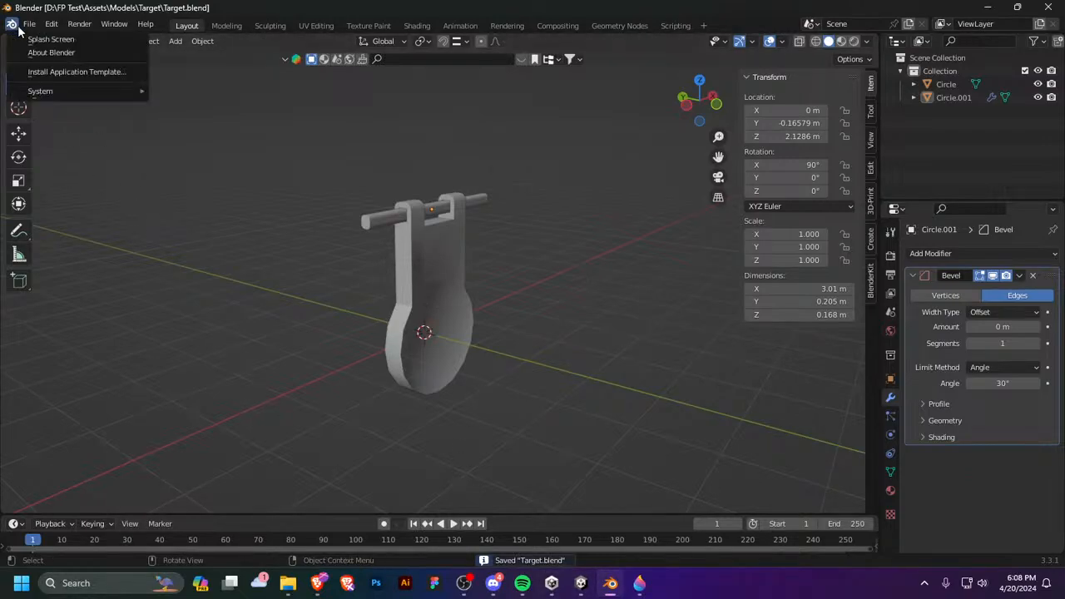
pyautogui.click(17, 27)
pyautogui.click(29, 25)
pyautogui.moveTo(79, 216)
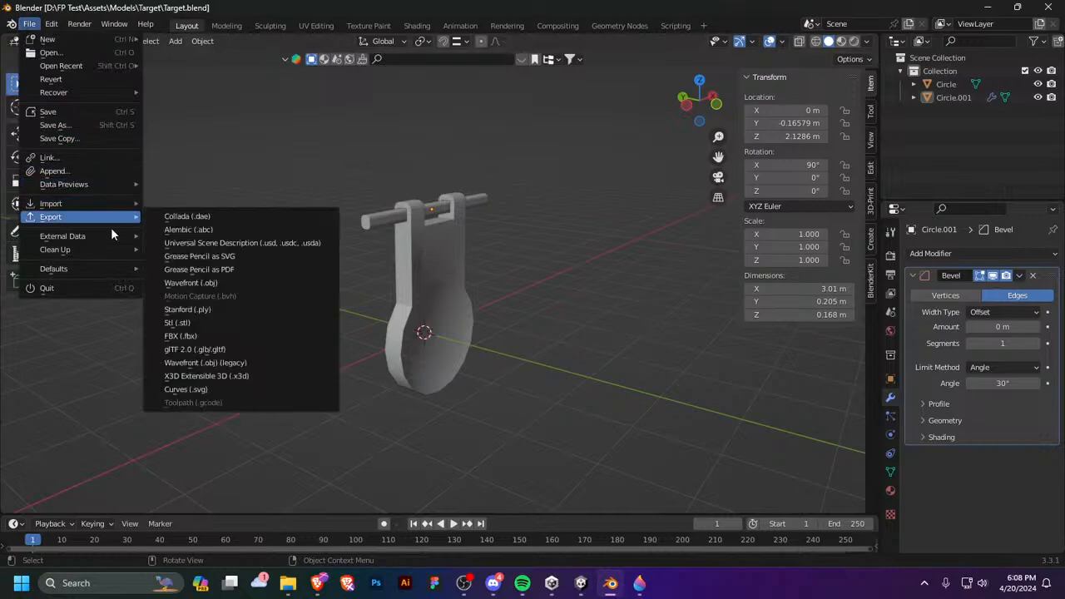
pyautogui.click(208, 336)
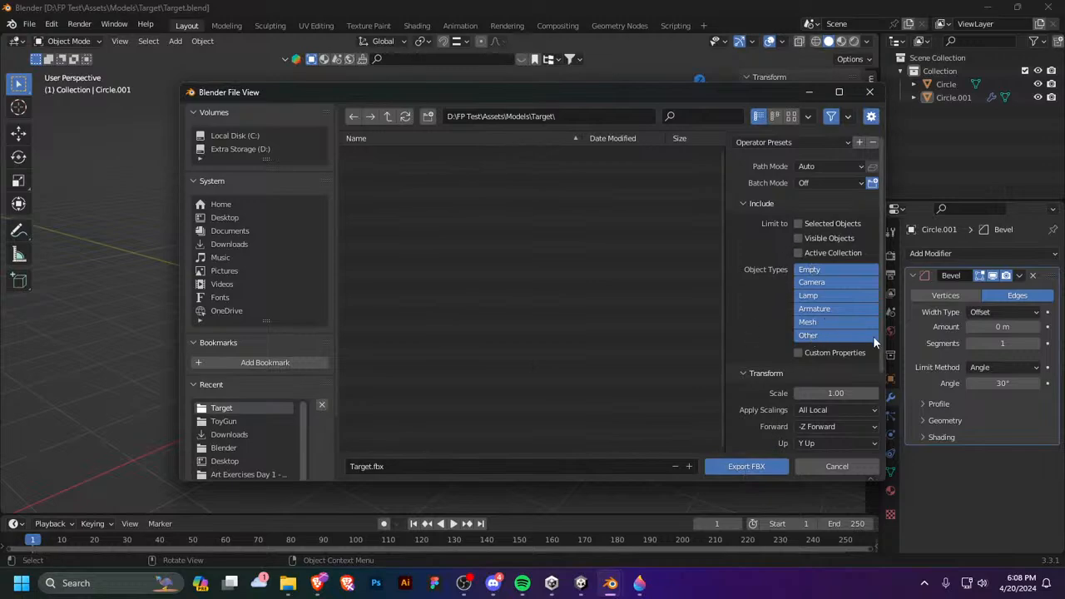
pyautogui.scroll(-4, 823, 381)
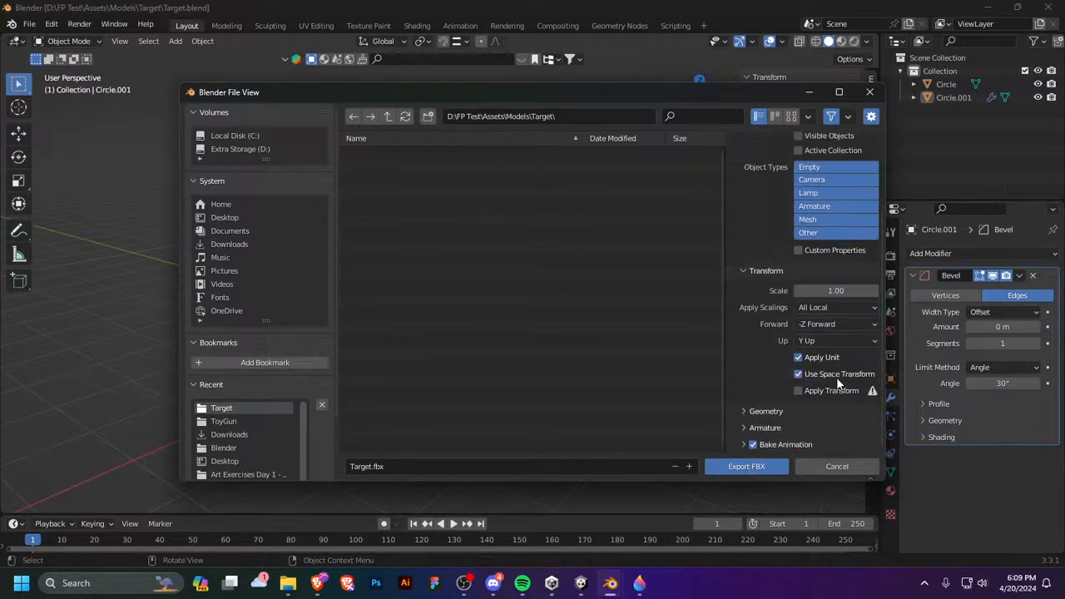
pyautogui.scroll(4, 796, 398)
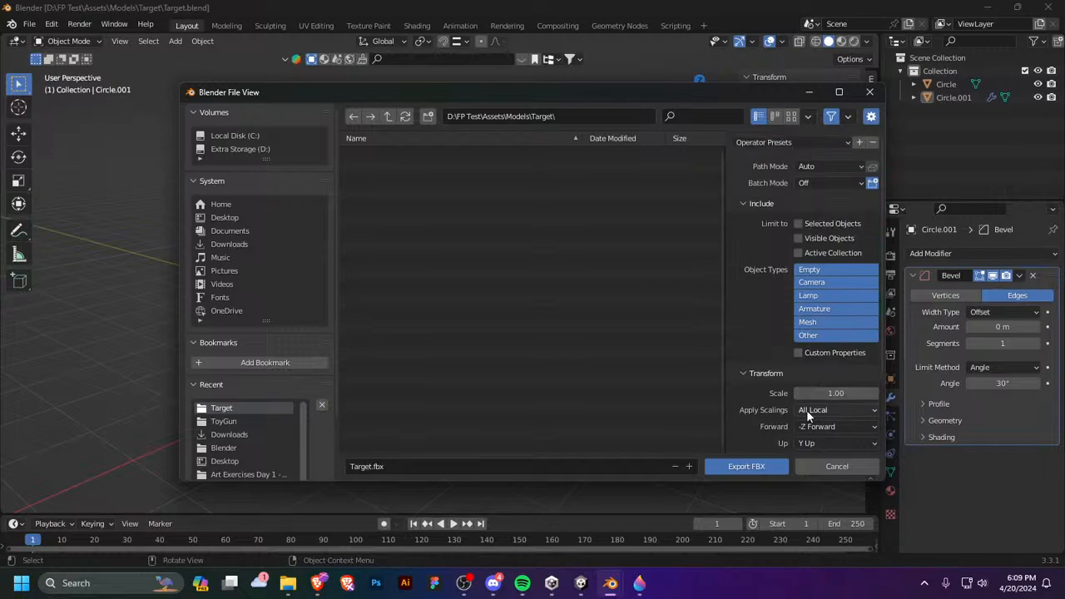
pyautogui.click(746, 468)
# Step: Switch to Unity and open the Target folder under Assets/Models in the project
pyautogui.click(592, 586)
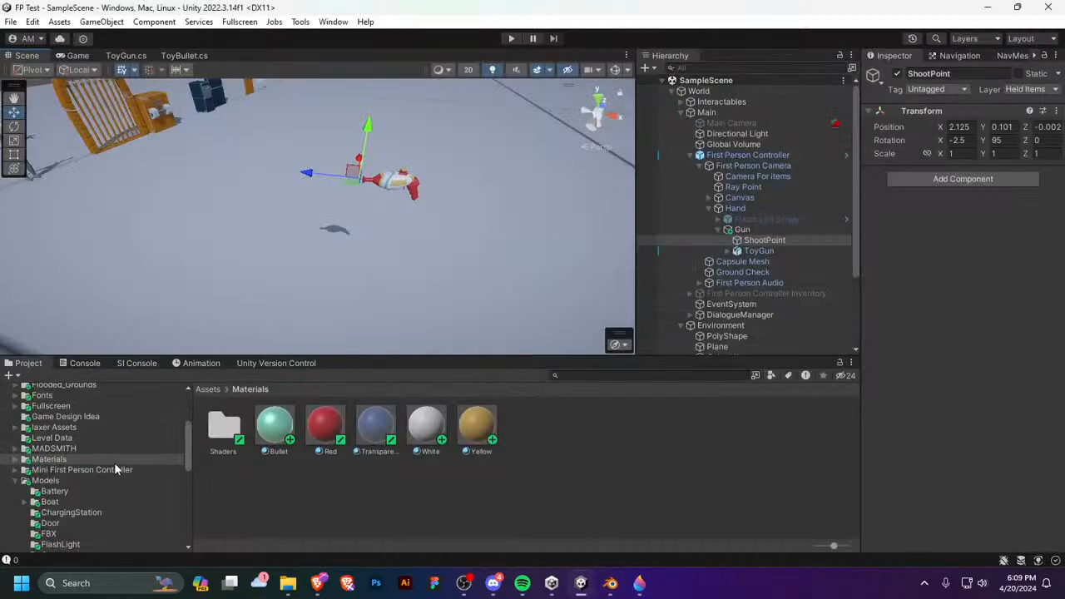
pyautogui.scroll(-8, 107, 432)
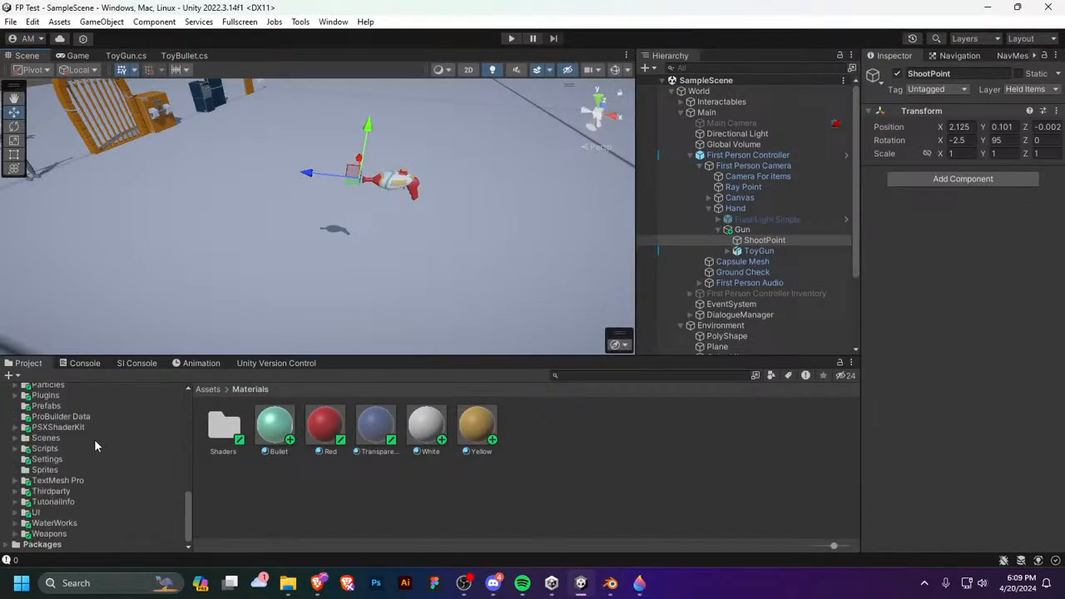
pyautogui.moveTo(509, 265); pyautogui.dragTo(334, 260, button='right')
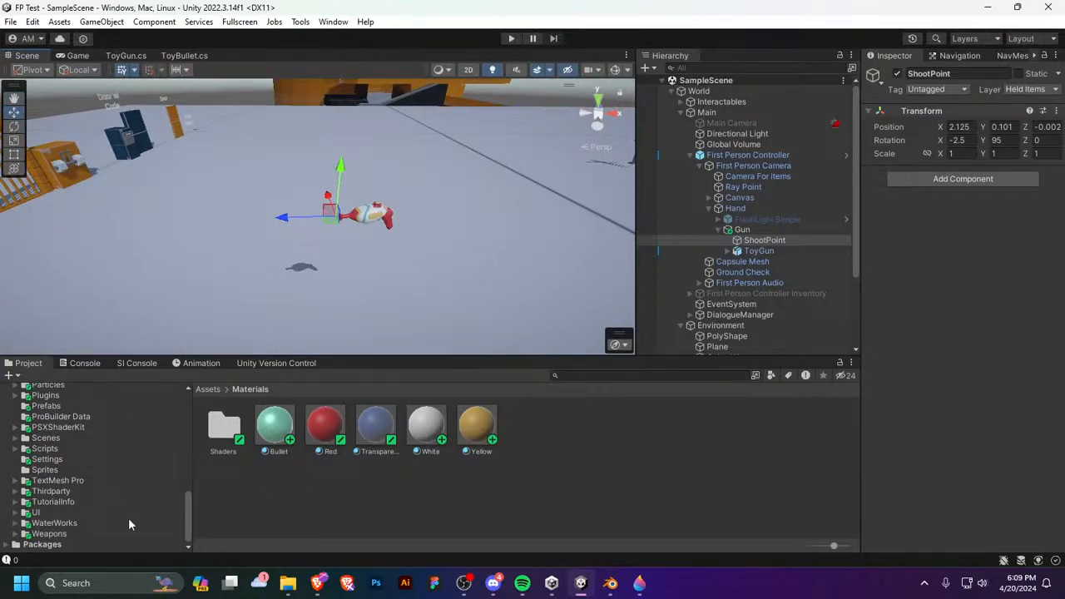
pyautogui.scroll(5, 123, 516)
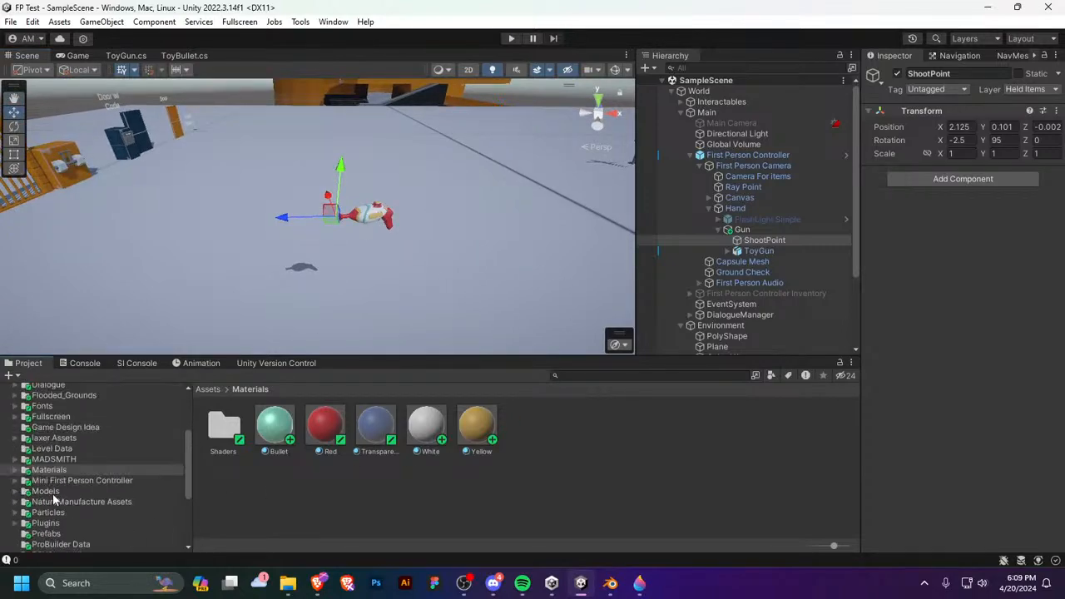
pyautogui.click(73, 490)
pyautogui.click(85, 458)
pyautogui.click(87, 480)
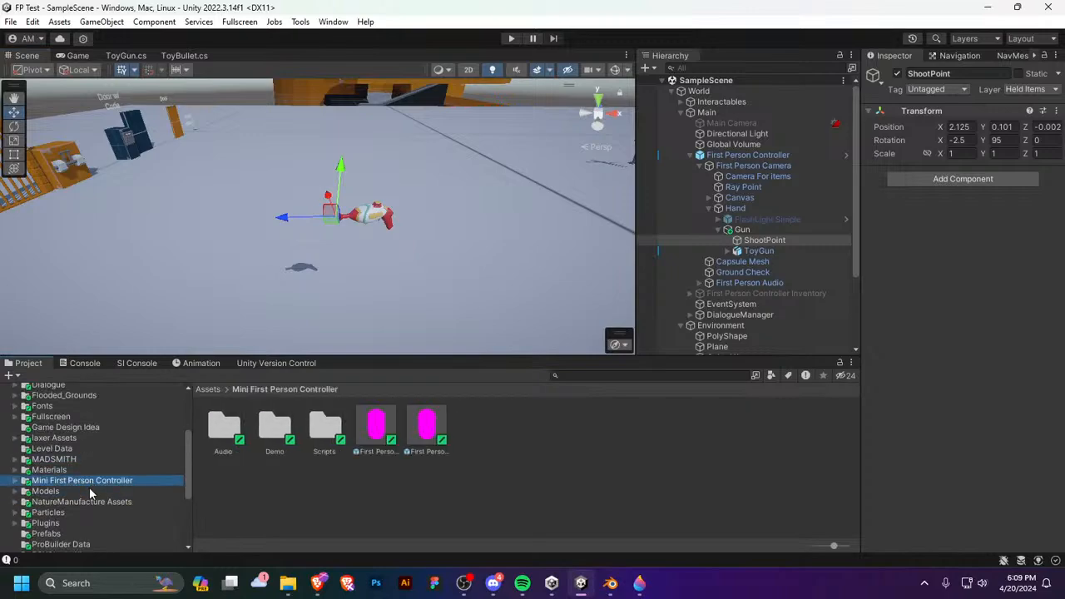
pyautogui.click(50, 490)
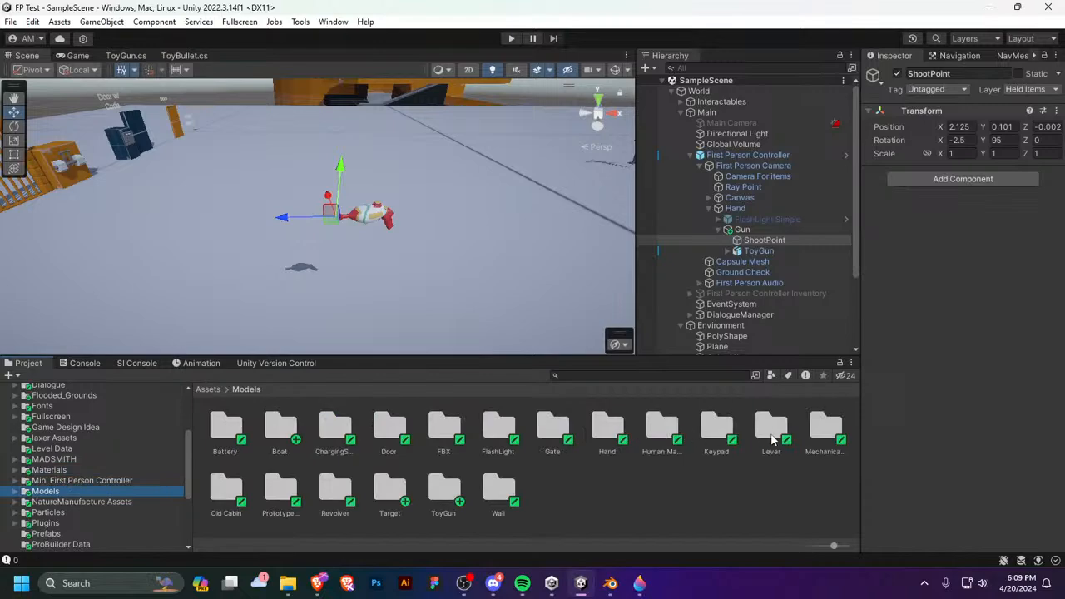
pyautogui.doubleClick(387, 497)
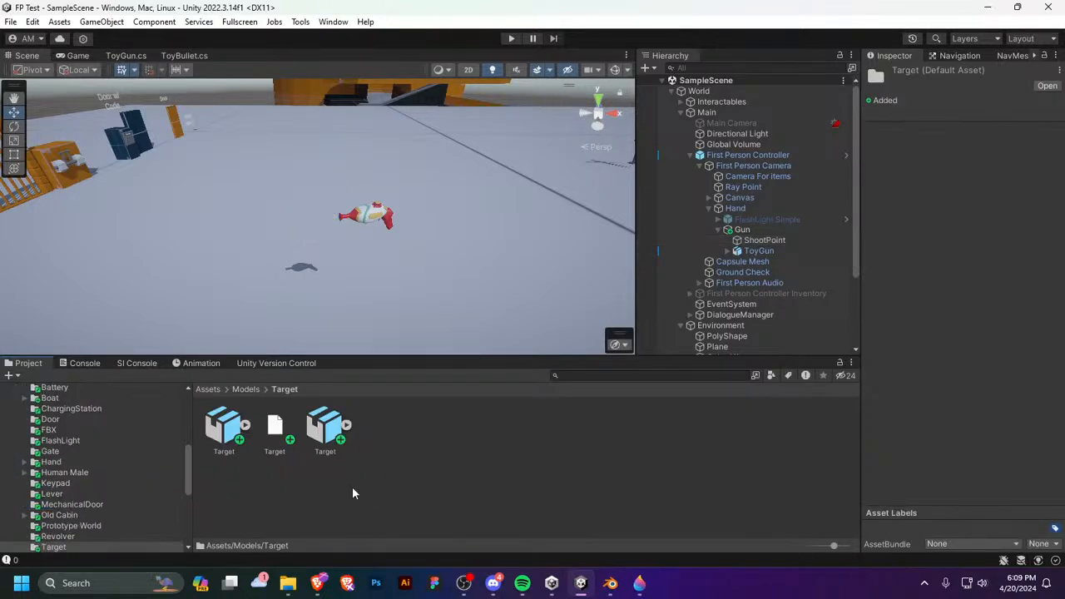
# Step: Place the Target model beside the toy gun at about X -9.5, Y 4.6, Z 2.7 and check the Target assets' contents
pyautogui.moveTo(427, 309); pyautogui.dragTo(470, 238)
pyautogui.moveTo(470, 238); pyautogui.dragTo(517, 244, button='right')
pyautogui.click(346, 425)
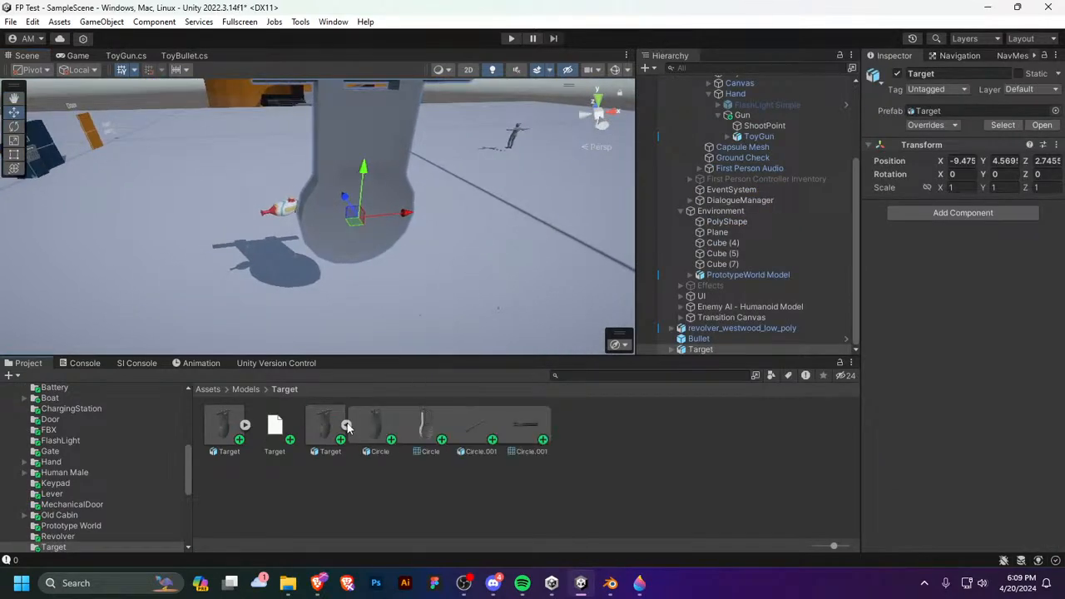
pyautogui.click(346, 425)
pyautogui.click(244, 425)
pyautogui.click(245, 425)
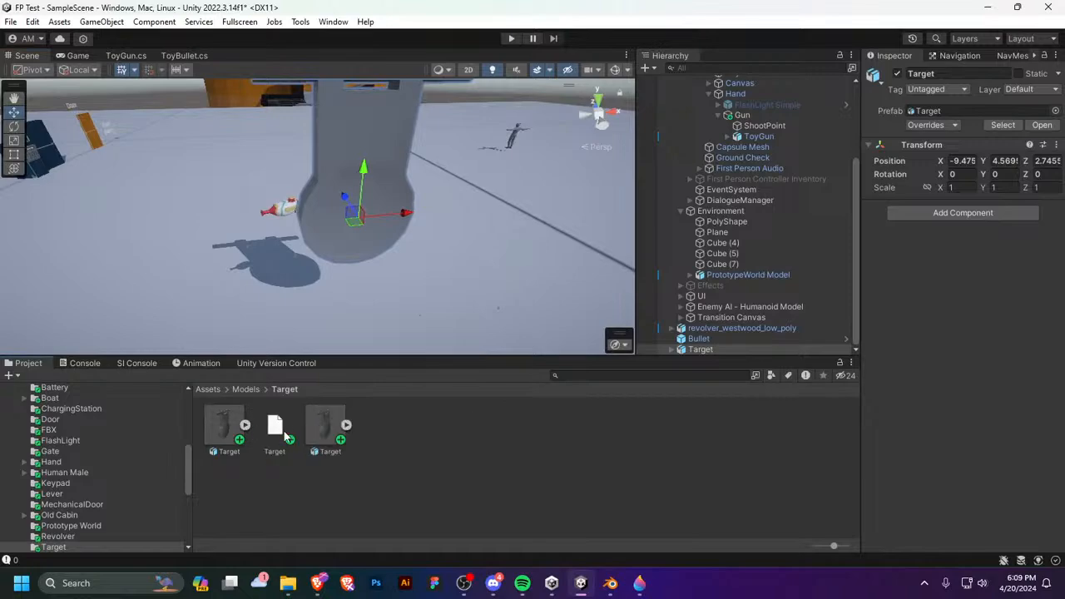
pyautogui.click(333, 436)
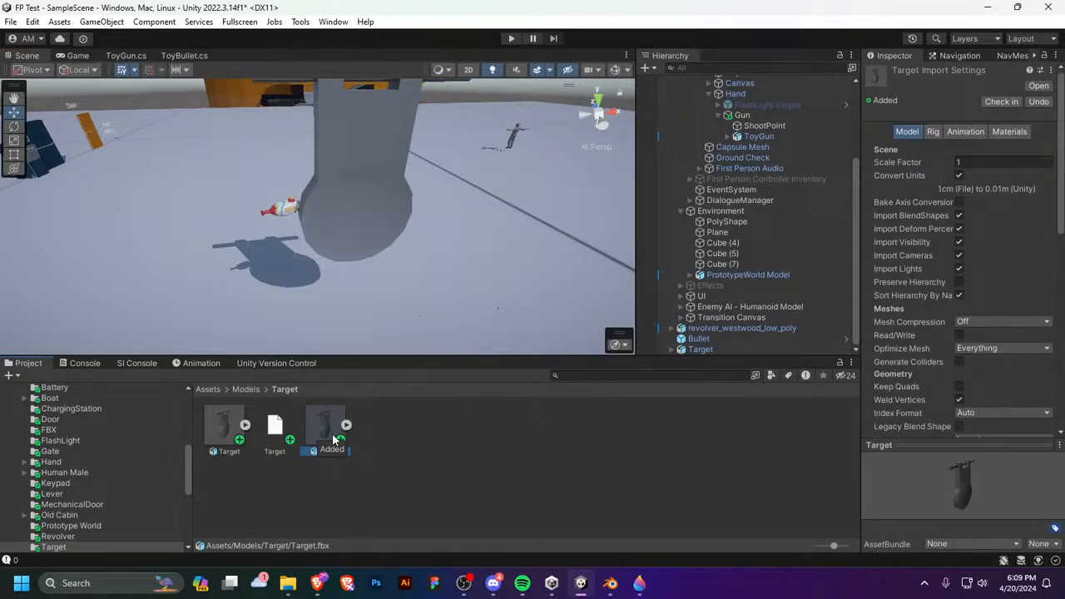
# Step: Select the placed target, show its animation editor, and collapse the First Person Controller and Main groups in the hierarchy
pyautogui.click(397, 202)
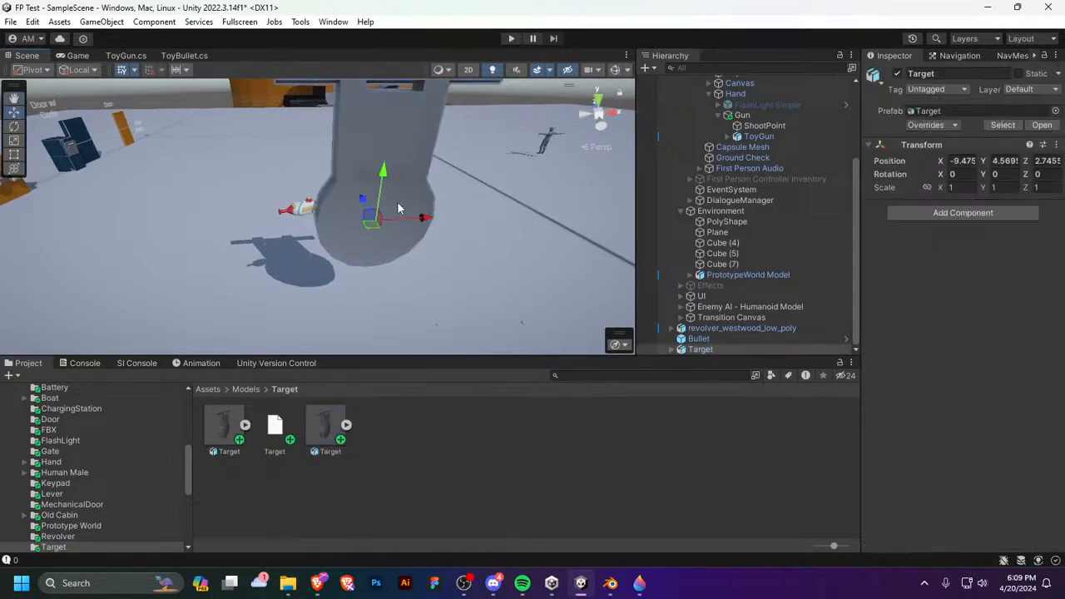
pyautogui.press('f')
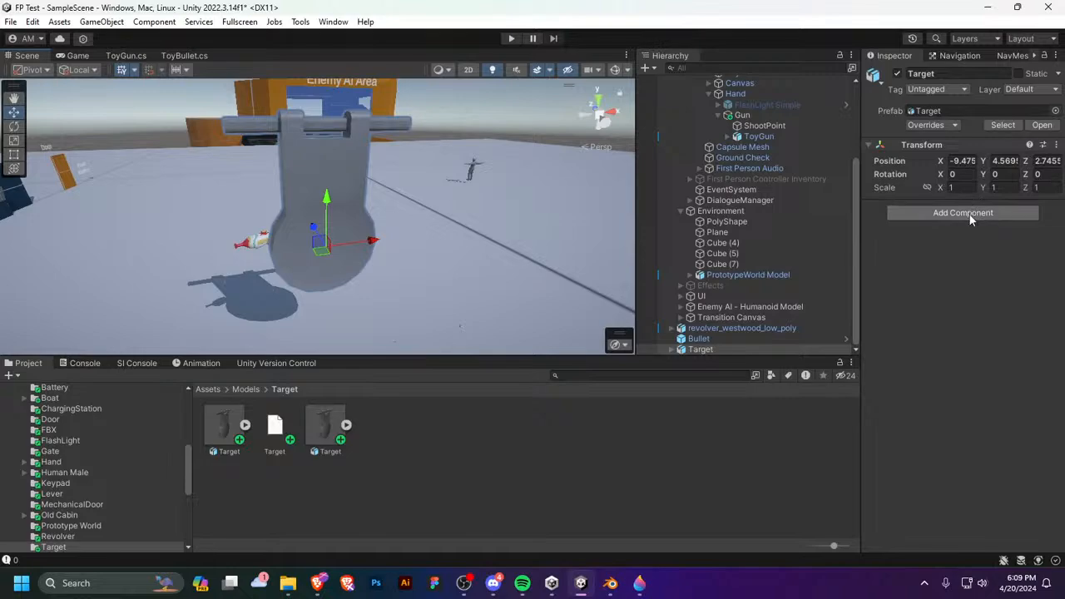
pyautogui.moveTo(533, 199)
pyautogui.mouseDown(button='right')
pyautogui.moveTo(516, 192)
pyautogui.moveTo(522, 184)
pyautogui.mouseUp(button='right')
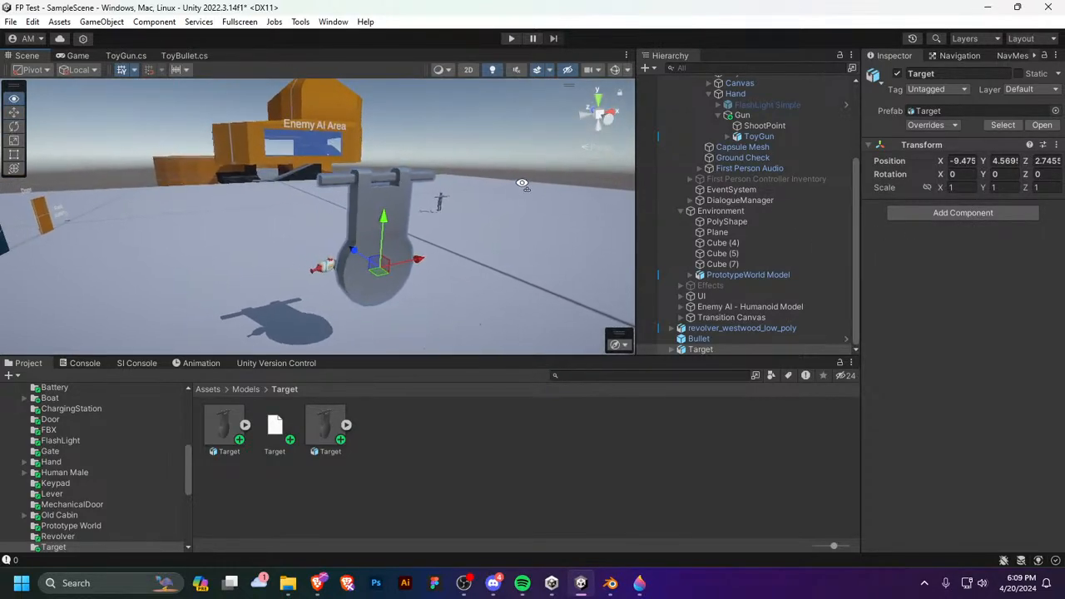
pyautogui.moveTo(395, 199); pyautogui.dragTo(401, 209, button='right')
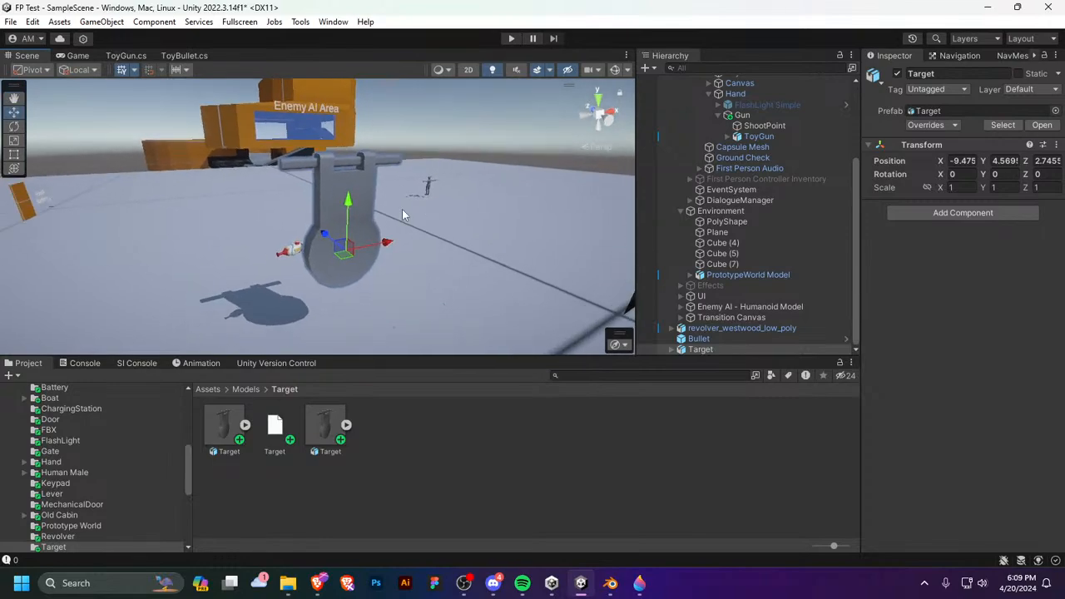
pyautogui.click(201, 362)
pyautogui.scroll(5, 699, 223)
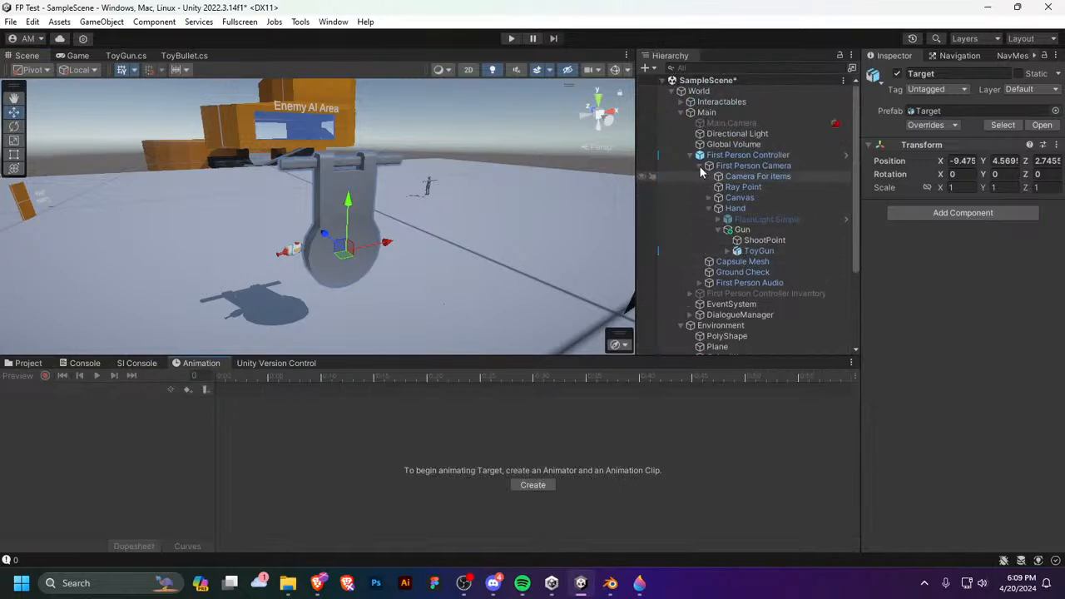
pyautogui.click(689, 154)
pyautogui.click(681, 111)
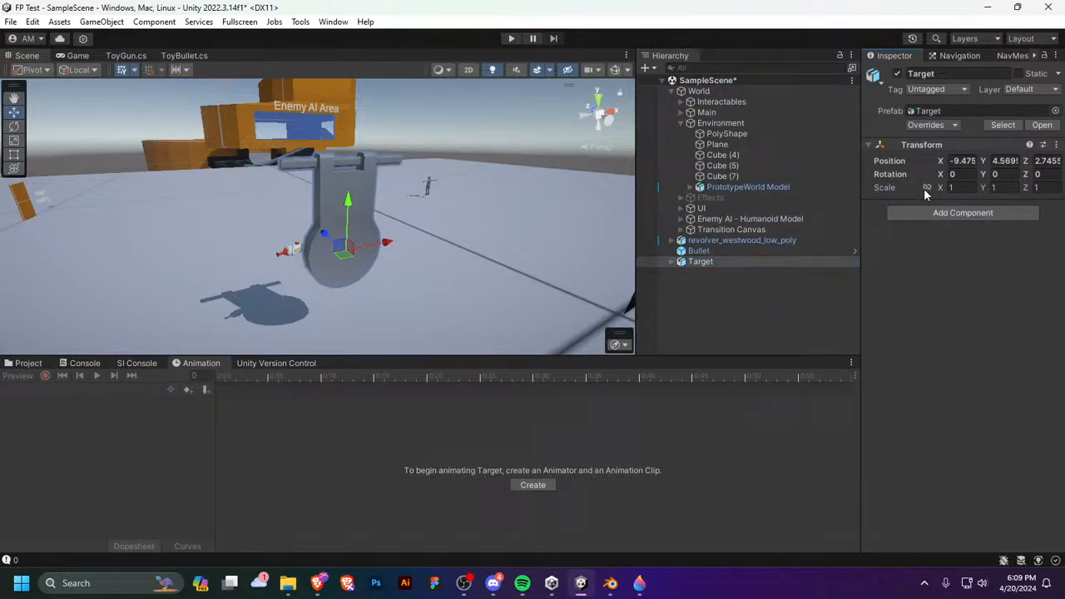
# Step: Set the target's scale to 0.3 on all axes
pyautogui.click(963, 188)
pyautogui.write('.3')
pyautogui.press('Return')
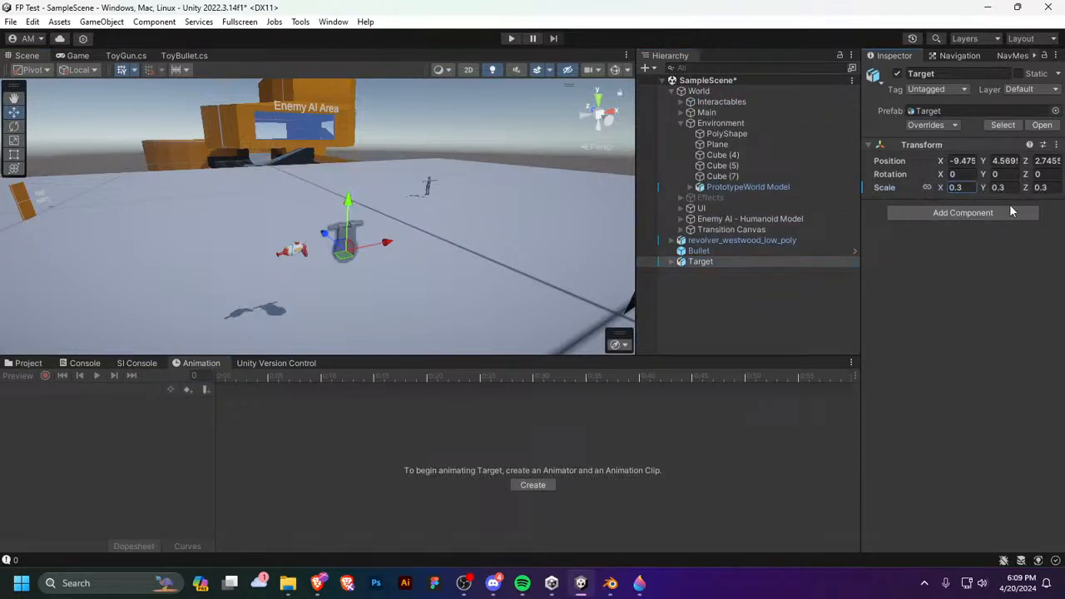
# Step: Scale the target down to 0.1 on all axes and compare its size with the toy gun
pyautogui.moveTo(358, 93); pyautogui.dragTo(342, 124, button='right')
pyautogui.press('w')
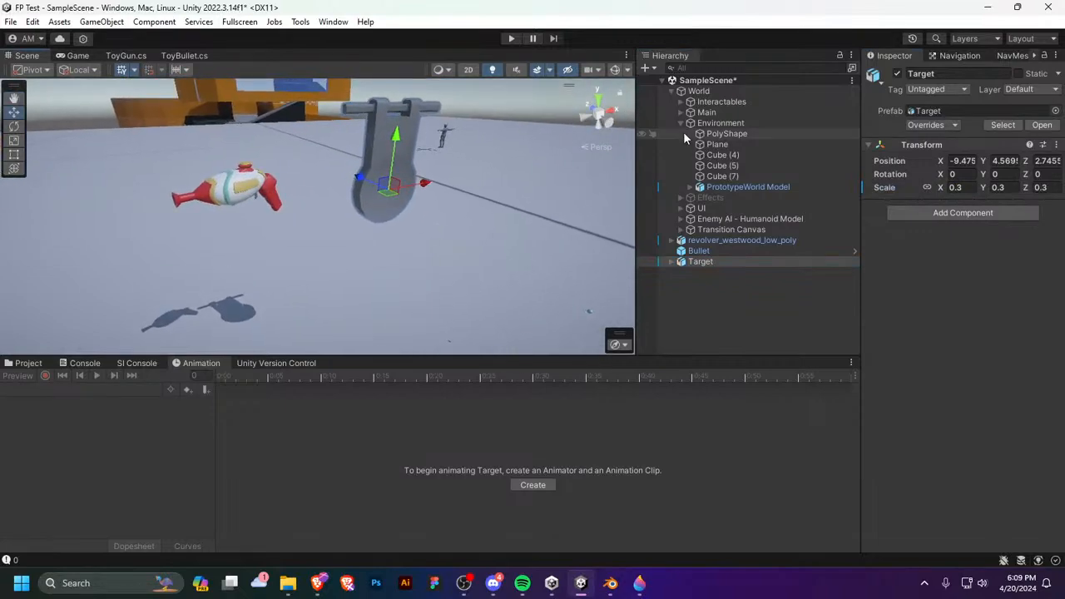
pyautogui.click(975, 190)
pyautogui.write('0.1')
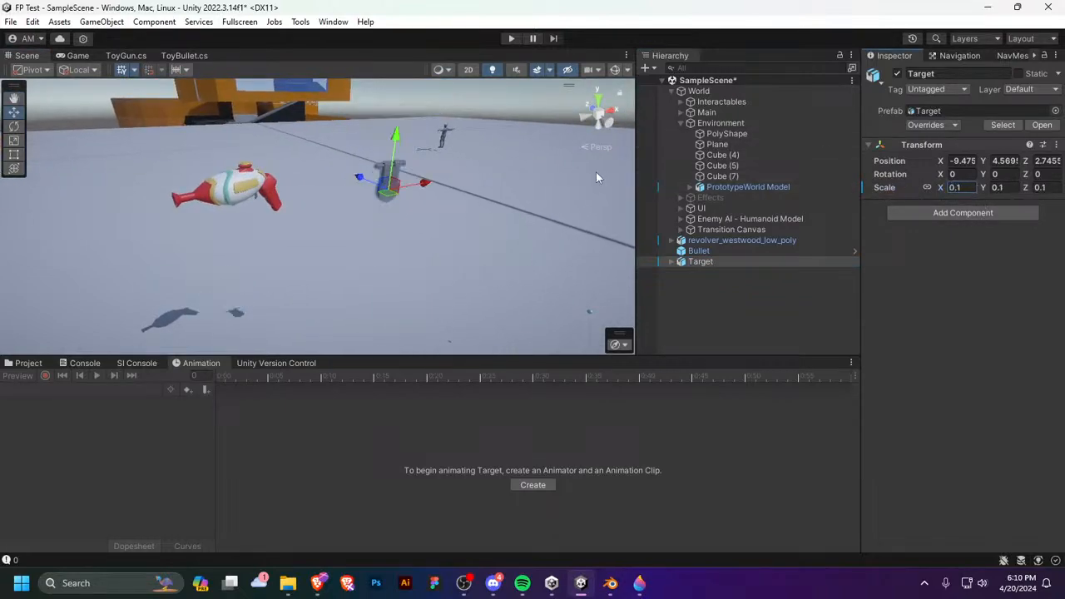
pyautogui.moveTo(596, 177); pyautogui.dragTo(385, 148, button='right')
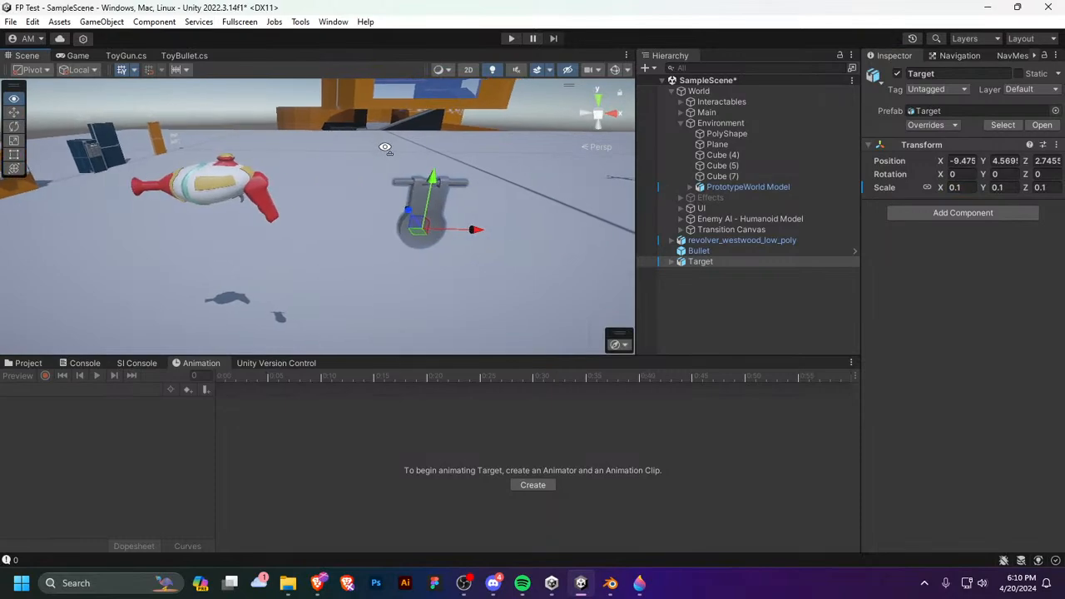
# Step: Expand the Target object in the hierarchy, unpack its prefab completely, and focus the view on it
pyautogui.click(670, 261)
pyautogui.rightClick(706, 261)
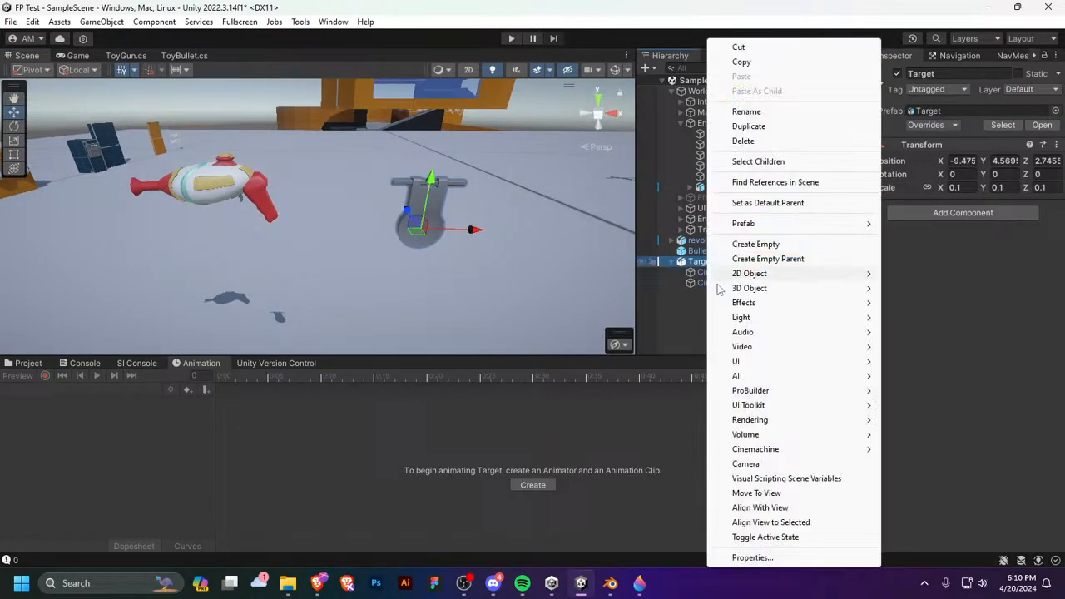
pyautogui.moveTo(815, 227)
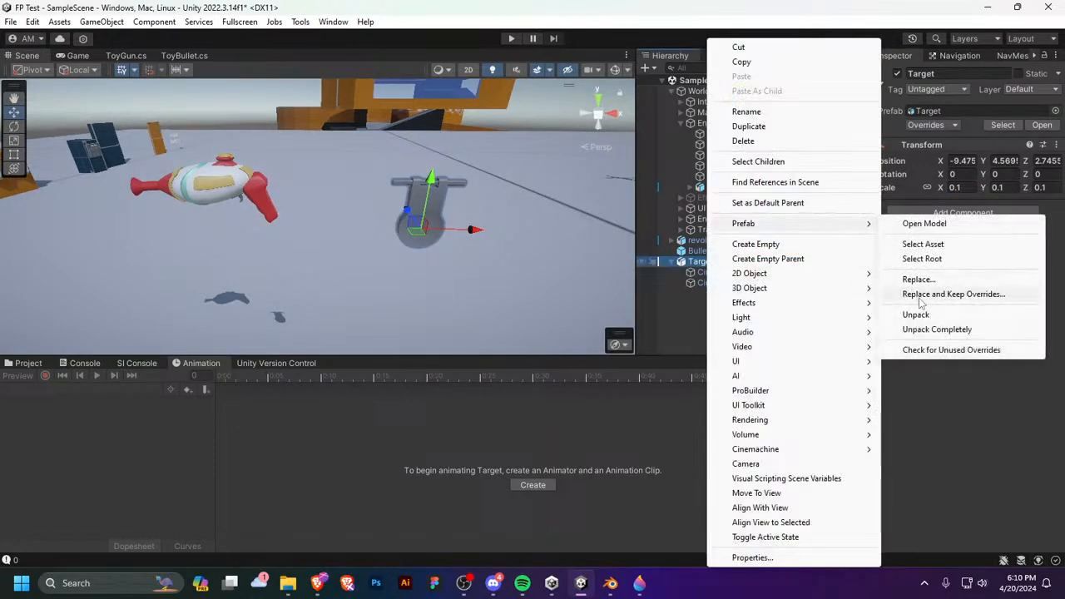
pyautogui.click(932, 329)
pyautogui.click(722, 317)
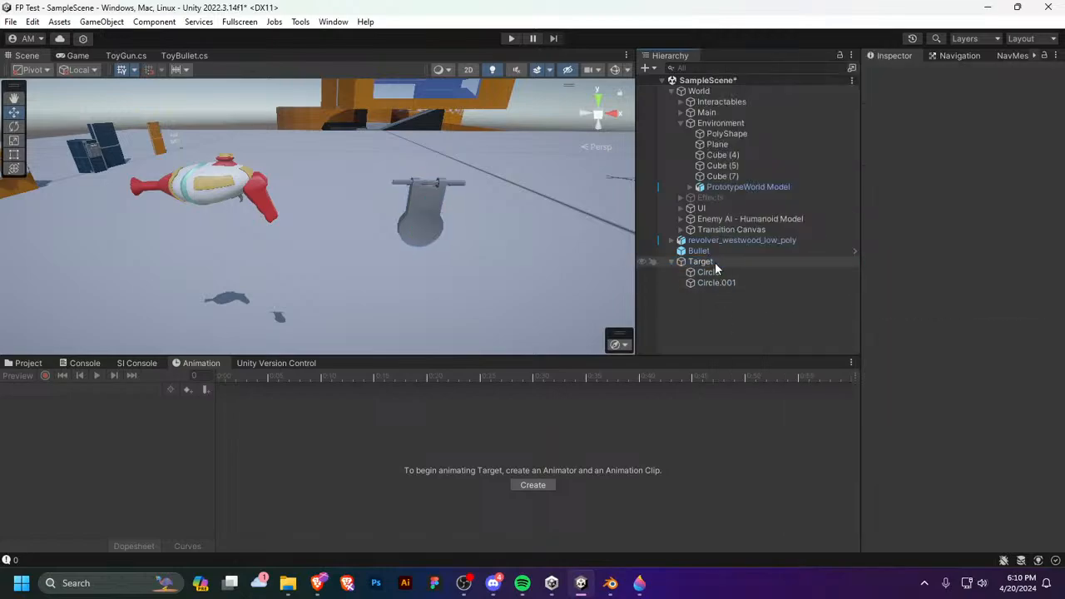
pyautogui.doubleClick(711, 262)
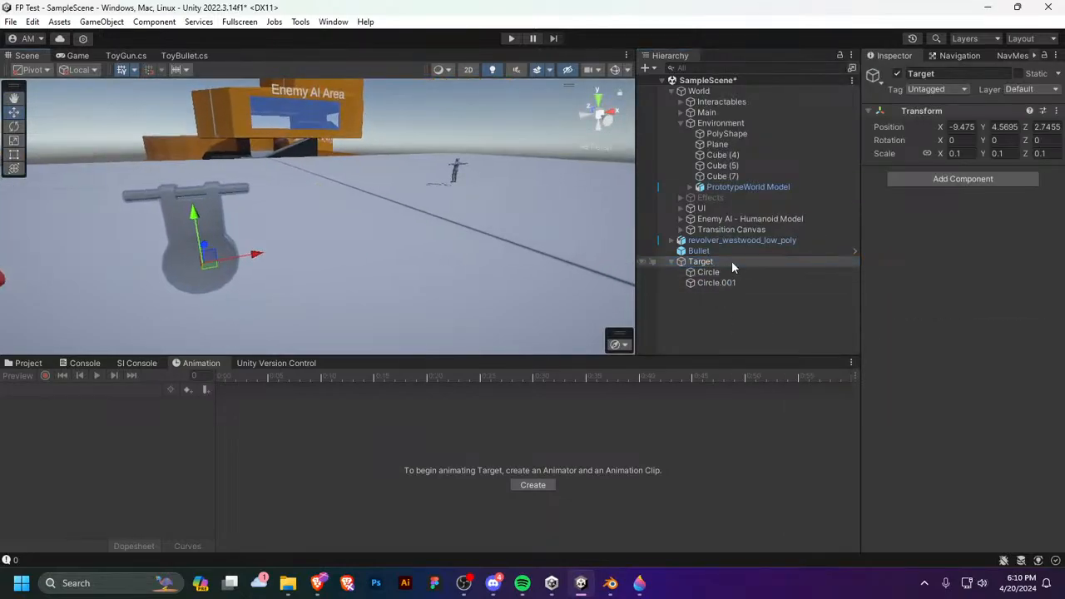
pyautogui.rightClick(732, 262)
pyautogui.click(696, 289)
# Step: Toggle the Circle child's visibility to identify it, focus on it, and rename it Main
pyautogui.click(694, 274)
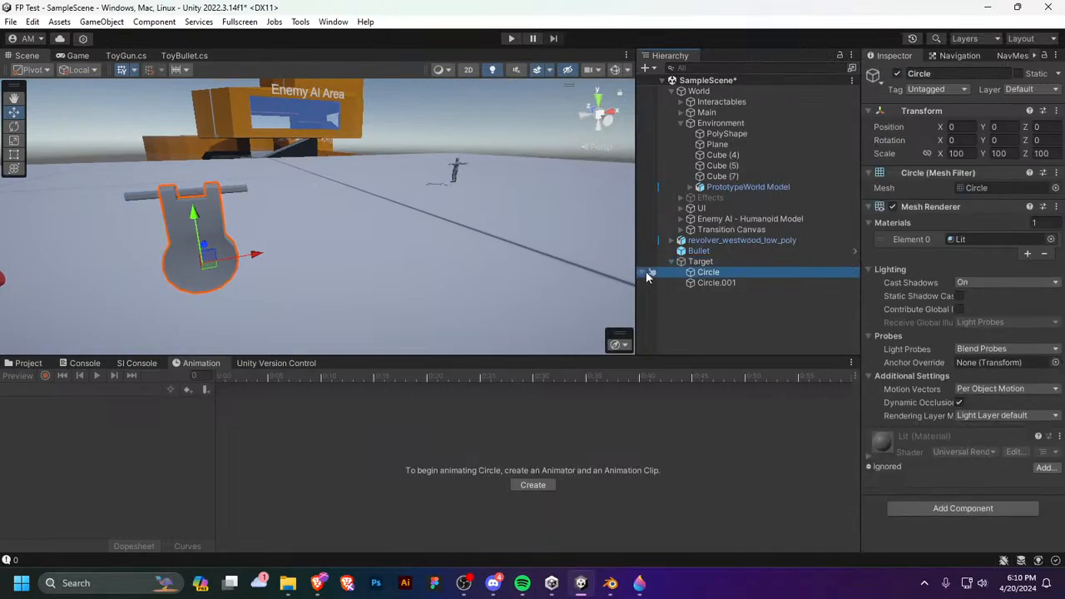
pyautogui.click(642, 273)
pyautogui.click(642, 273)
pyautogui.doubleClick(711, 276)
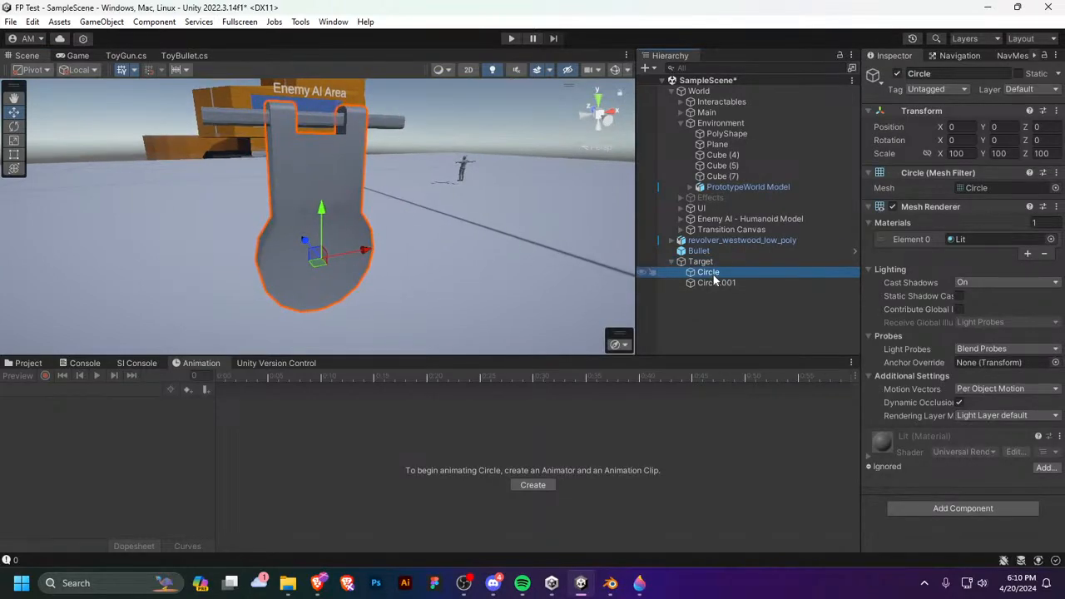
pyautogui.press('F2')
pyautogui.write('Main')
pyautogui.press('Return')
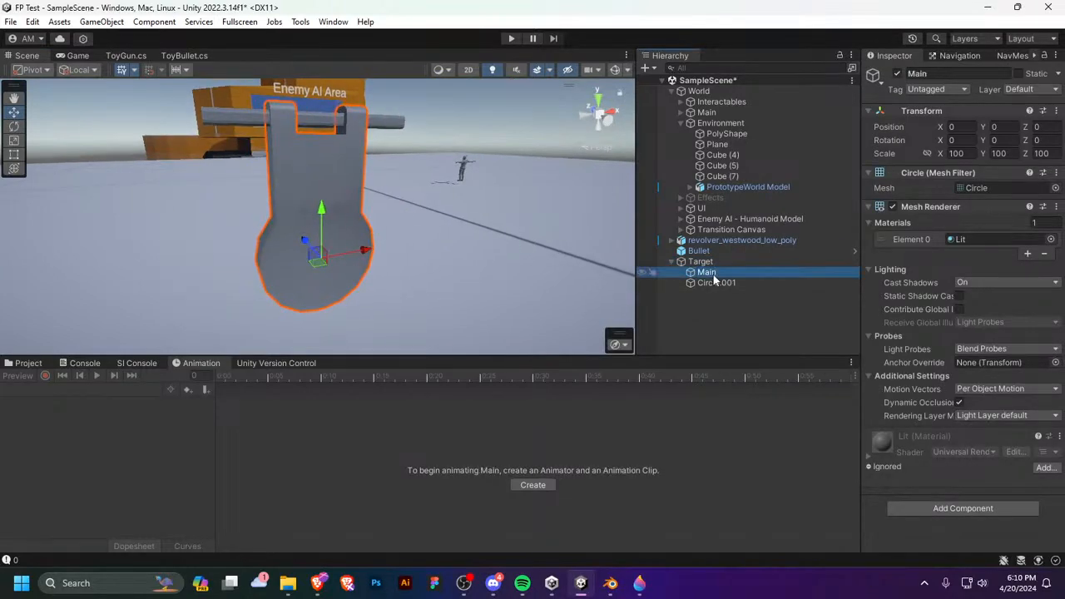
# Step: Rename the Circle.001 child of Target as Bar
pyautogui.click(707, 280)
pyautogui.press('F2')
pyautogui.write('Bar')
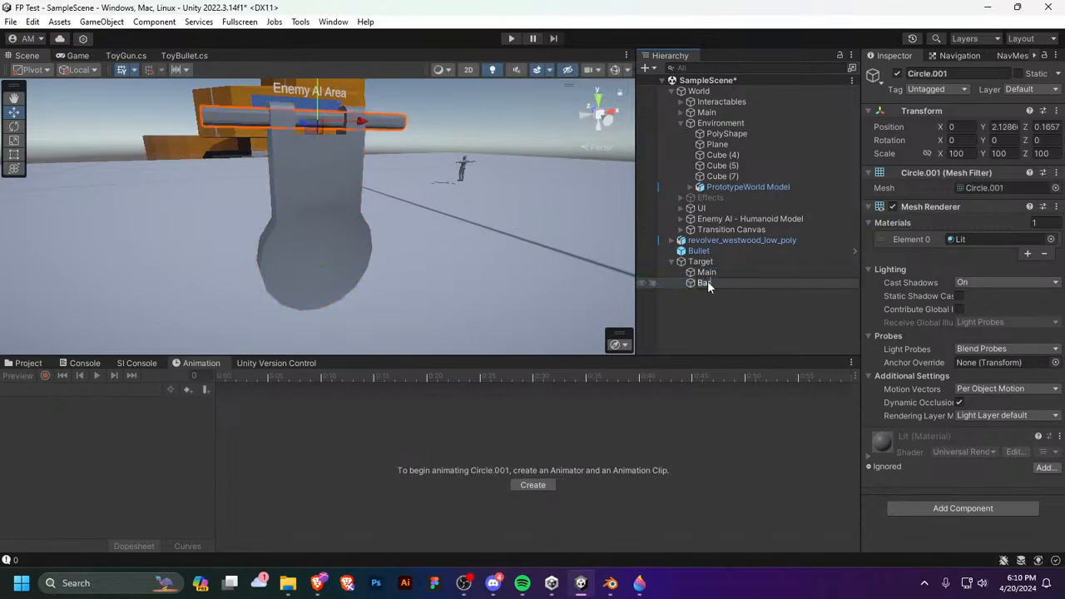
pyautogui.press('Return')
pyautogui.click(706, 273)
pyautogui.rightClick(736, 271)
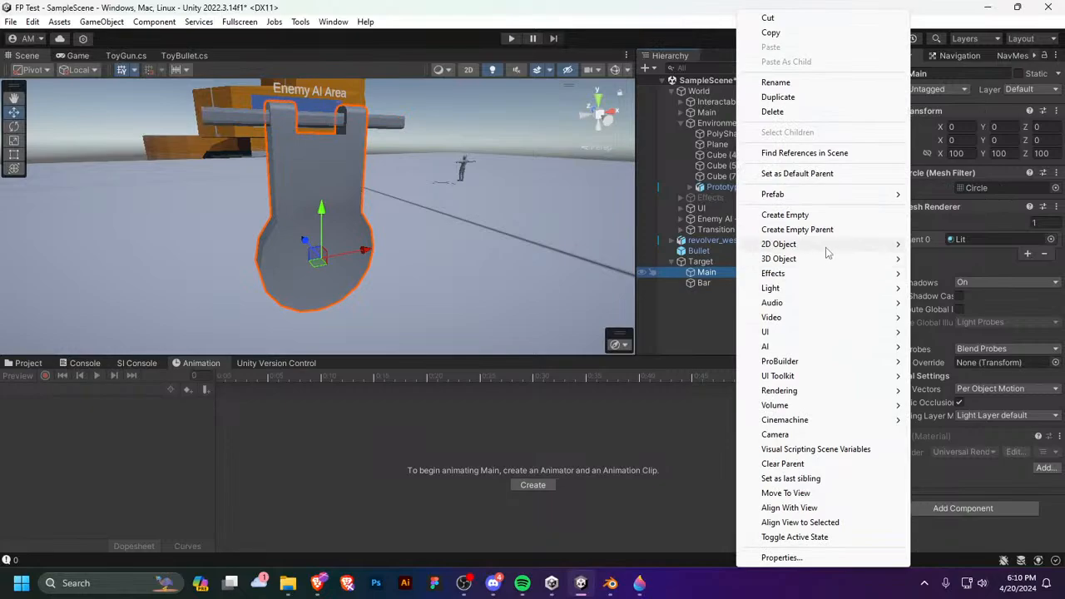
pyautogui.moveTo(780, 247)
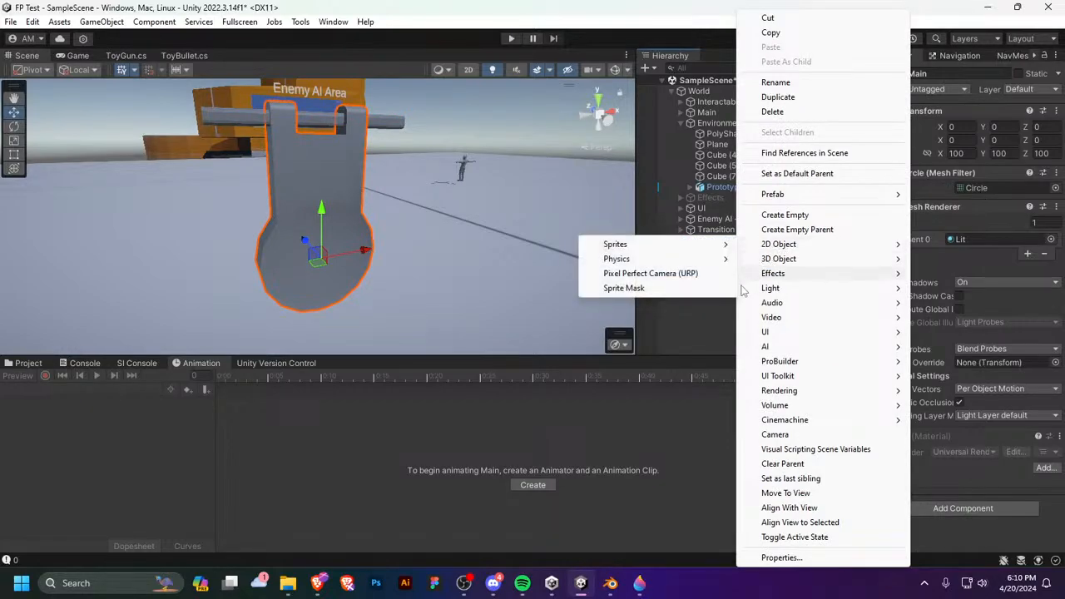
pyautogui.click(814, 339)
pyautogui.click(748, 272)
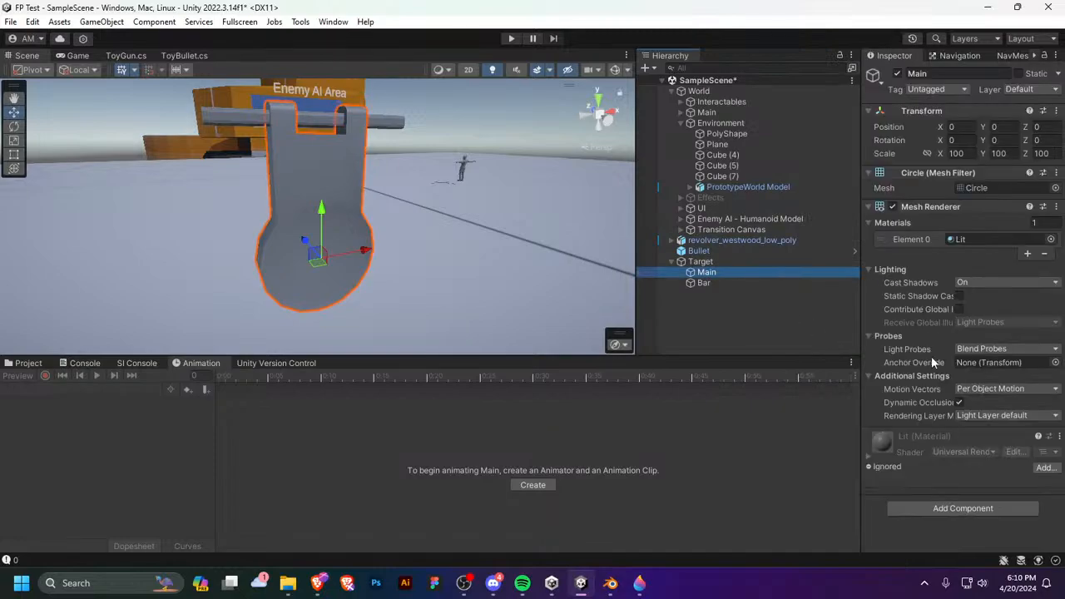
# Step: Search the components for a collider and add a Box Collider to the target's Main part
pyautogui.click(957, 509)
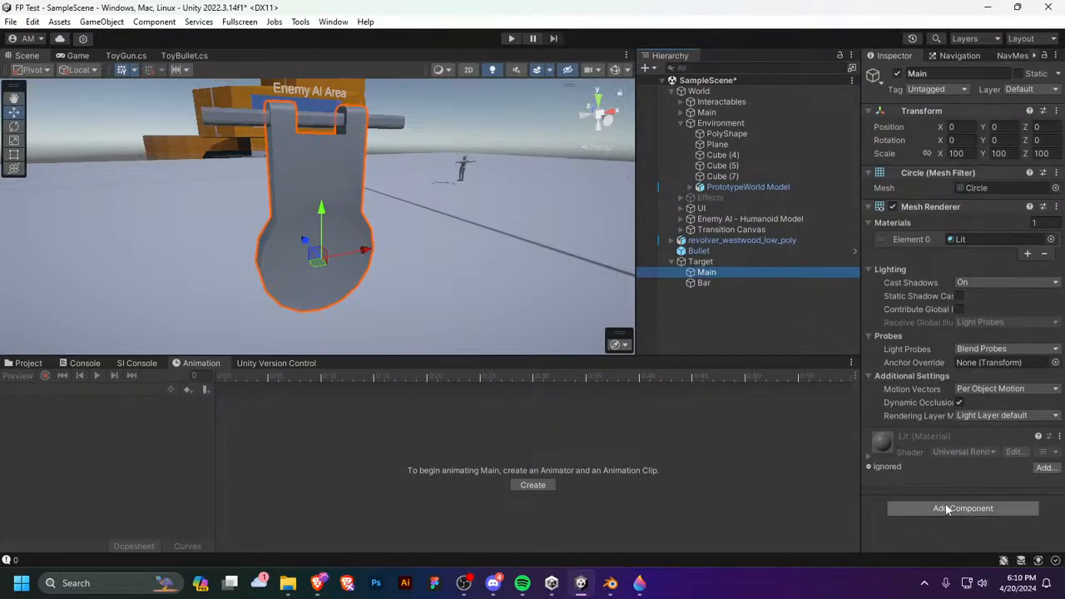
pyautogui.write('toyg')
pyautogui.press('BackSpace')
pyautogui.press('BackSpace')
pyautogui.press('BackSpace')
pyautogui.press('BackSpace')
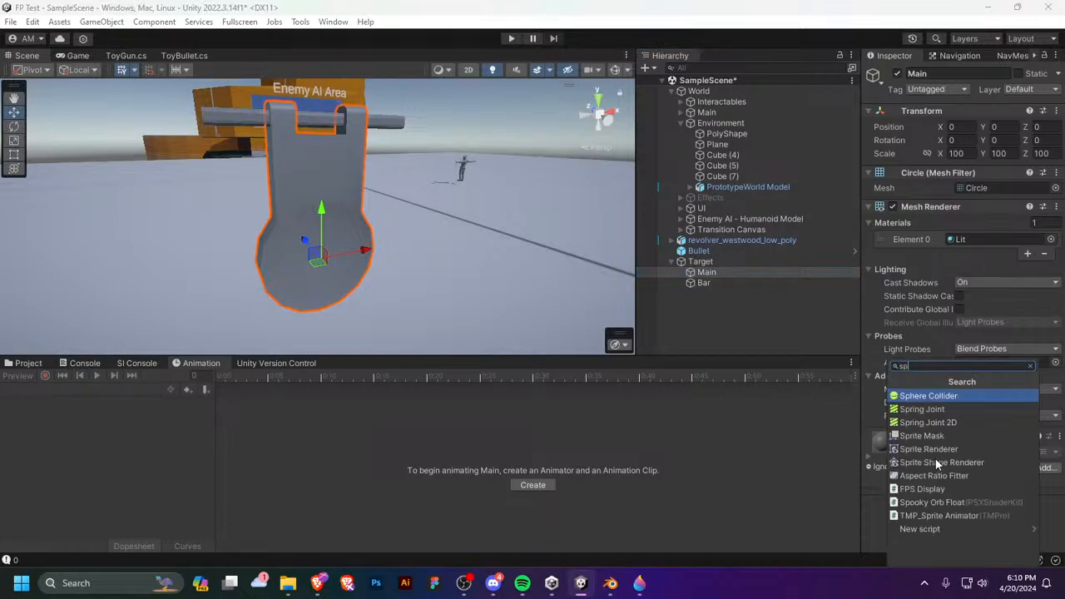
pyautogui.write('c')
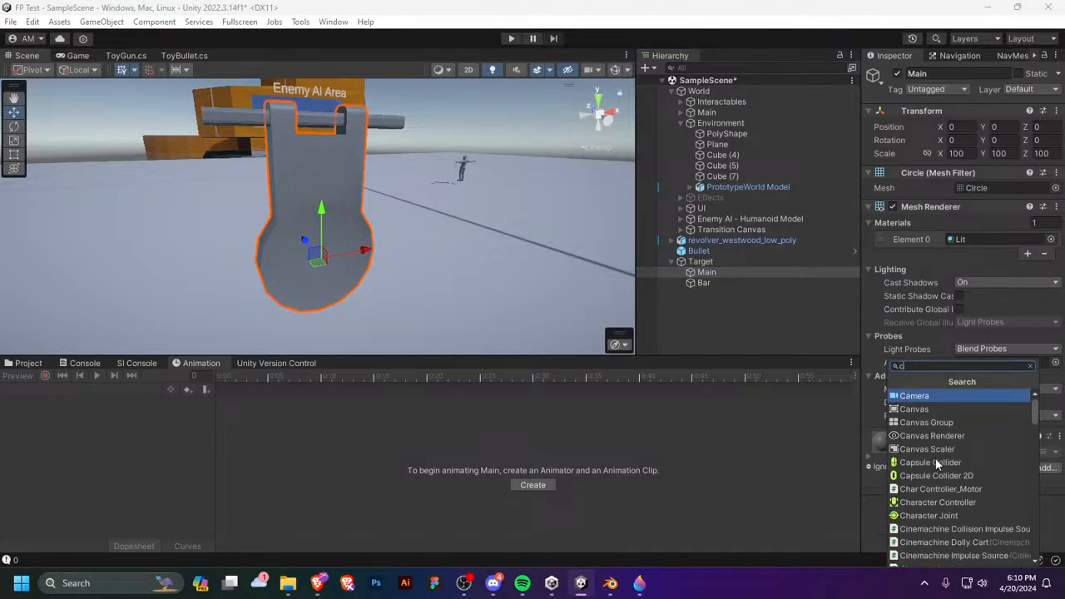
pyautogui.press('BackSpace')
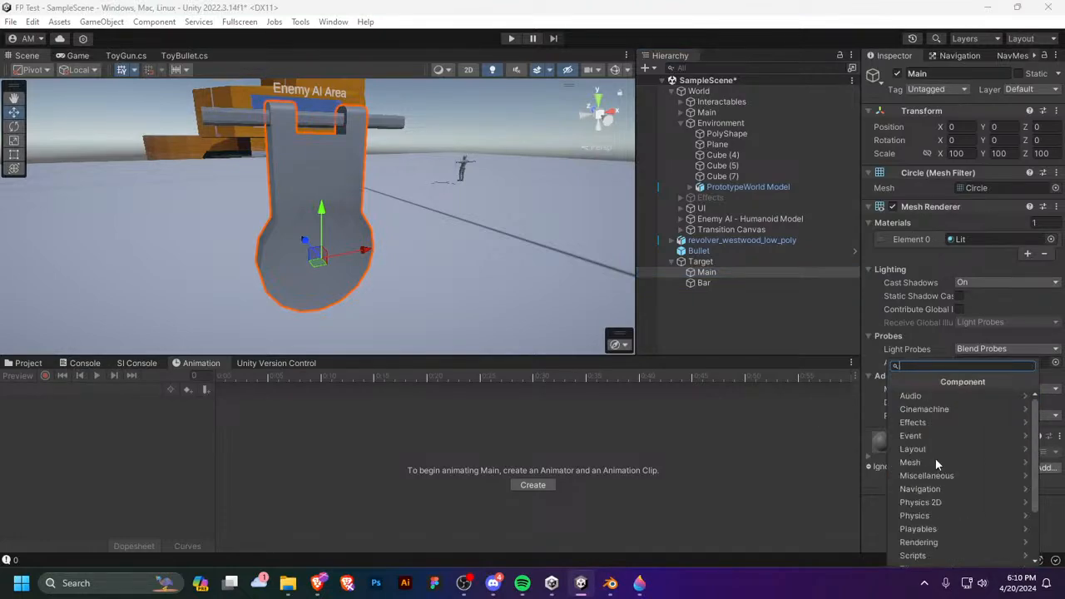
pyautogui.write('cyl')
pyautogui.press('BackSpace')
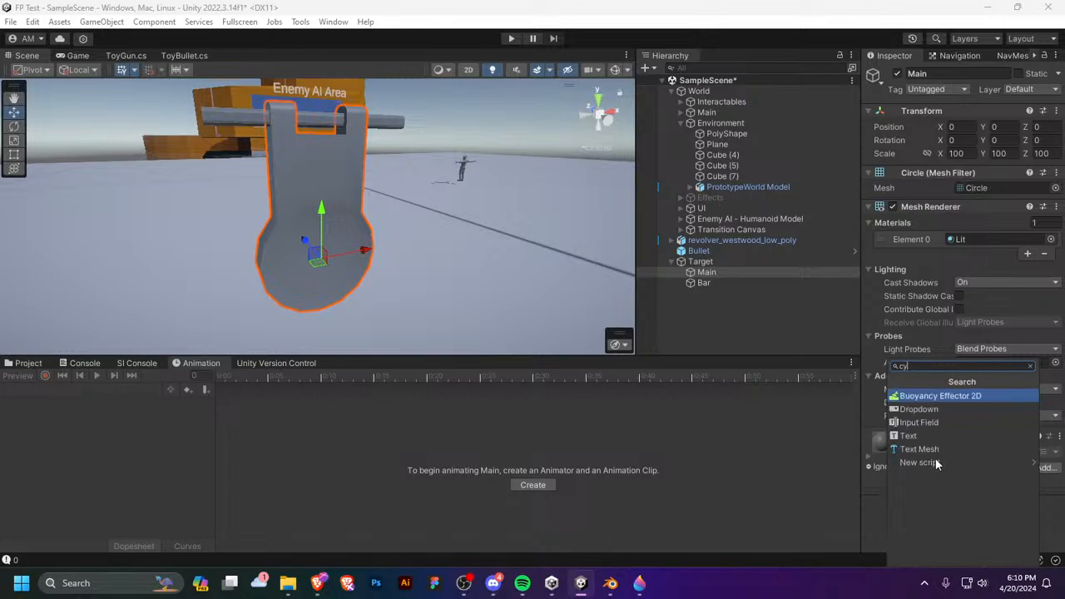
pyautogui.write('l')
pyautogui.press('BackSpace')
pyautogui.press('BackSpace')
pyautogui.write('ollider')
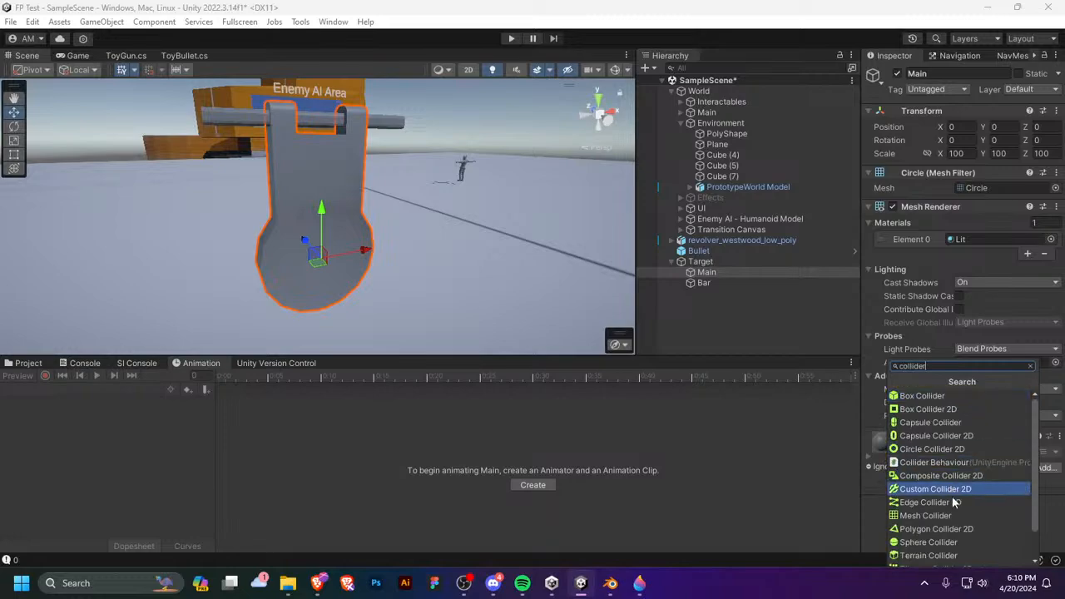
pyautogui.click(963, 395)
# Step: Edit Main's Box Collider, lowering its upper face to enclose only the round disc, with a Y size of about 0.0197
pyautogui.moveTo(415, 330); pyautogui.dragTo(383, 289, button='right')
pyautogui.press('s')
pyautogui.press('w')
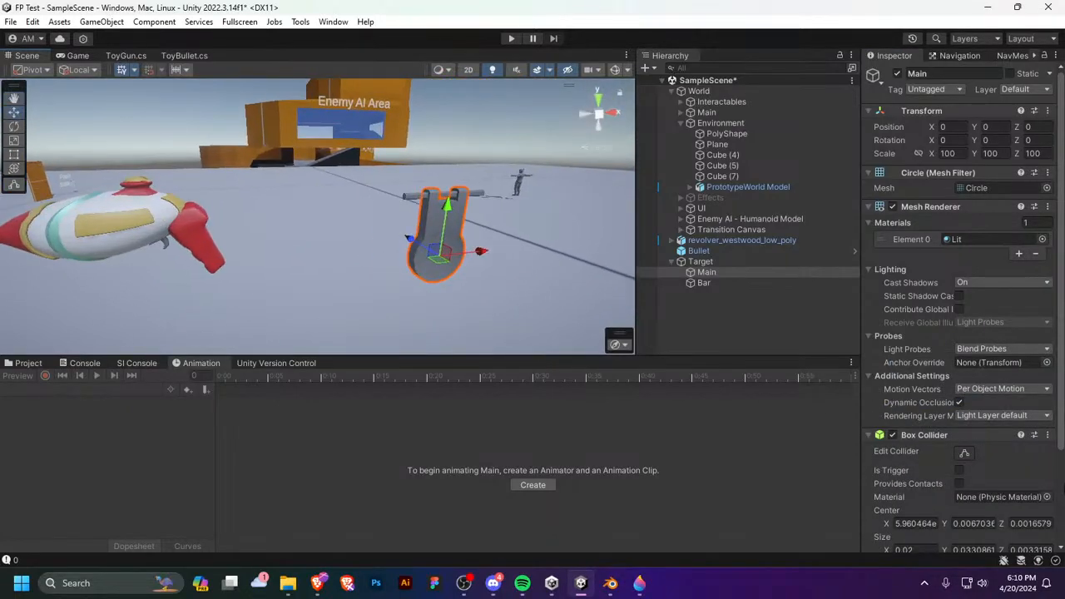
pyautogui.click(966, 457)
pyautogui.press('w')
pyautogui.moveTo(549, 306)
pyautogui.mouseDown(button='right')
pyautogui.moveTo(527, 305)
pyautogui.moveTo(536, 291)
pyautogui.mouseUp(button='right')
pyautogui.moveTo(301, 193); pyautogui.dragTo(363, 221, button='right')
pyautogui.press('a')
pyautogui.press('s')
pyautogui.press('w')
pyautogui.moveTo(426, 157); pyautogui.dragTo(425, 208)
# Step: Thin Main's Box Collider to a slab over one face of the disc, with a Z size of about 0.0012
pyautogui.moveTo(425, 208); pyautogui.dragTo(467, 244, button='right')
pyautogui.press('d')
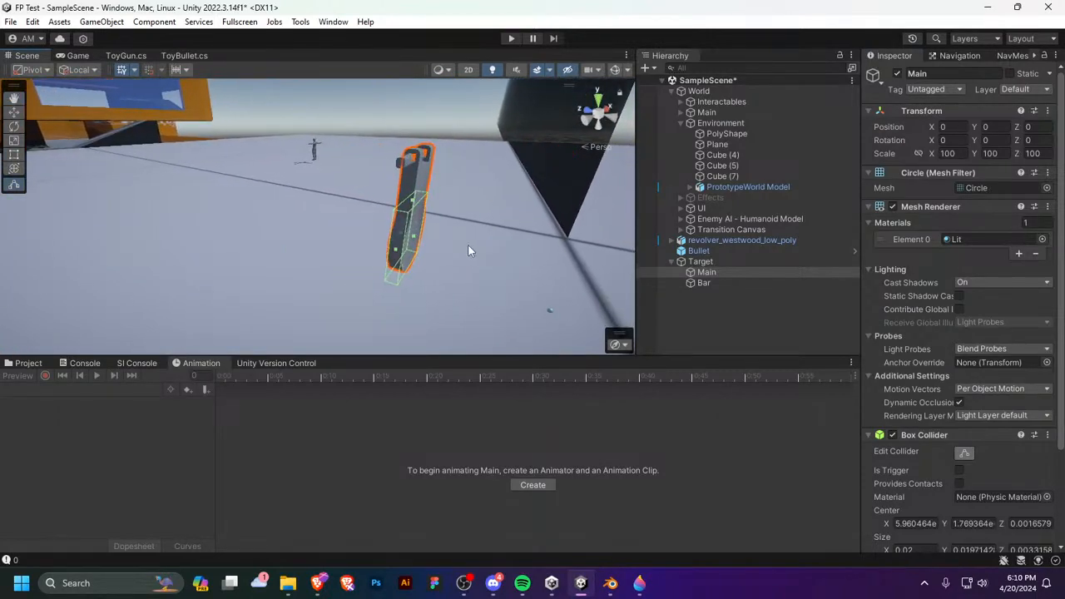
pyautogui.moveTo(410, 238)
pyautogui.mouseDown()
pyautogui.moveTo(423, 241)
pyautogui.moveTo(415, 243)
pyautogui.mouseUp()
pyautogui.press('a')
pyautogui.moveTo(430, 244); pyautogui.dragTo(465, 251, button='right')
pyautogui.press('d')
pyautogui.moveTo(421, 228); pyautogui.dragTo(413, 228)
pyautogui.moveTo(415, 233); pyautogui.dragTo(300, 246, button='right')
pyautogui.press('d')
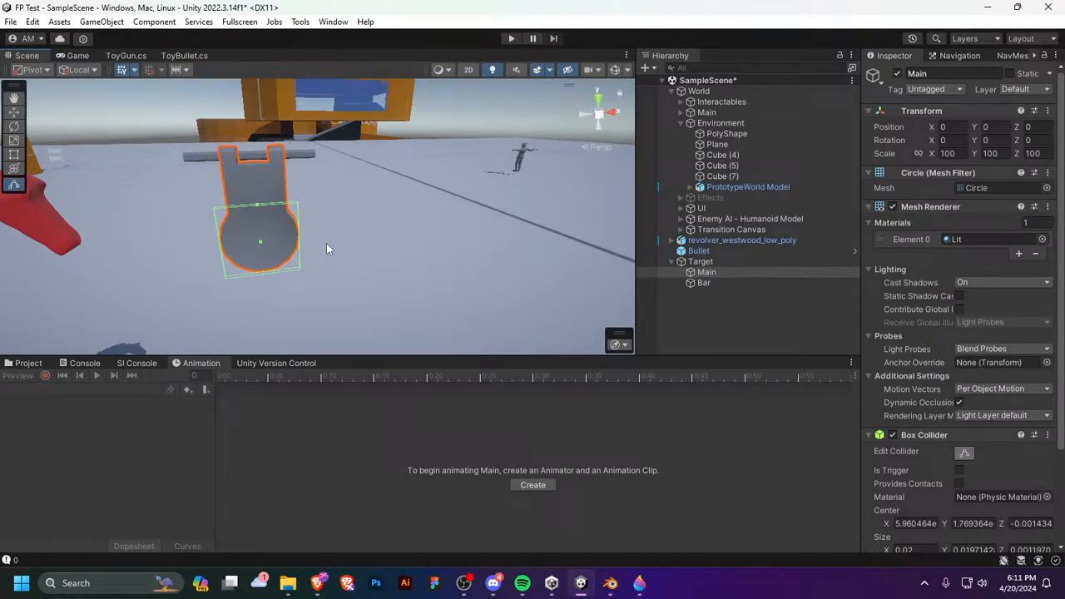
# Step: Inspect the thinned collider from both sides and copy Main's Box Collider component
pyautogui.moveTo(326, 243); pyautogui.dragTo(197, 257, button='right')
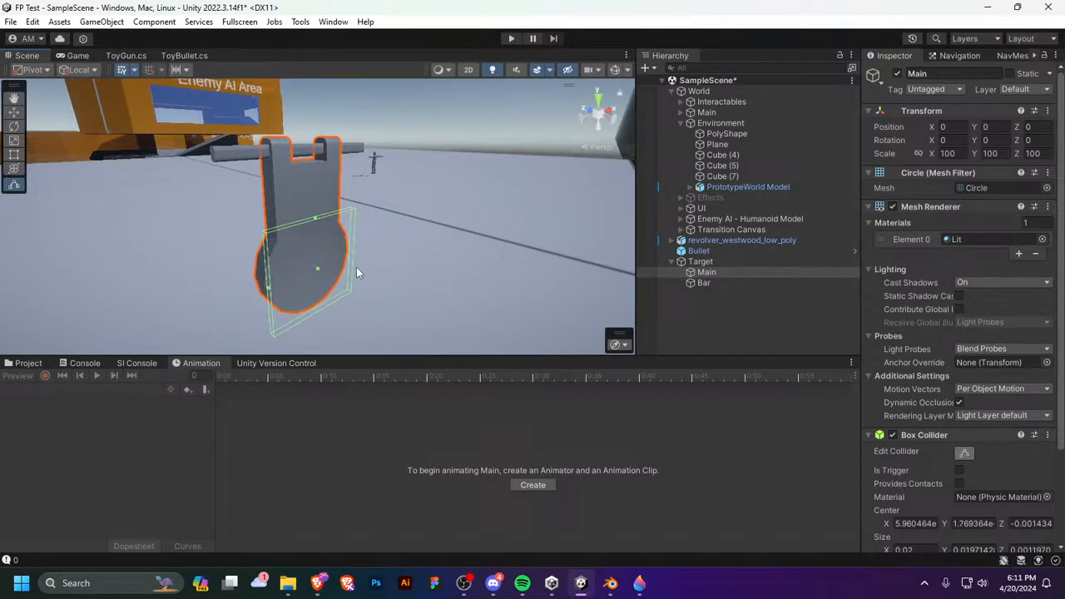
pyautogui.moveTo(356, 268); pyautogui.dragTo(392, 271, button='right')
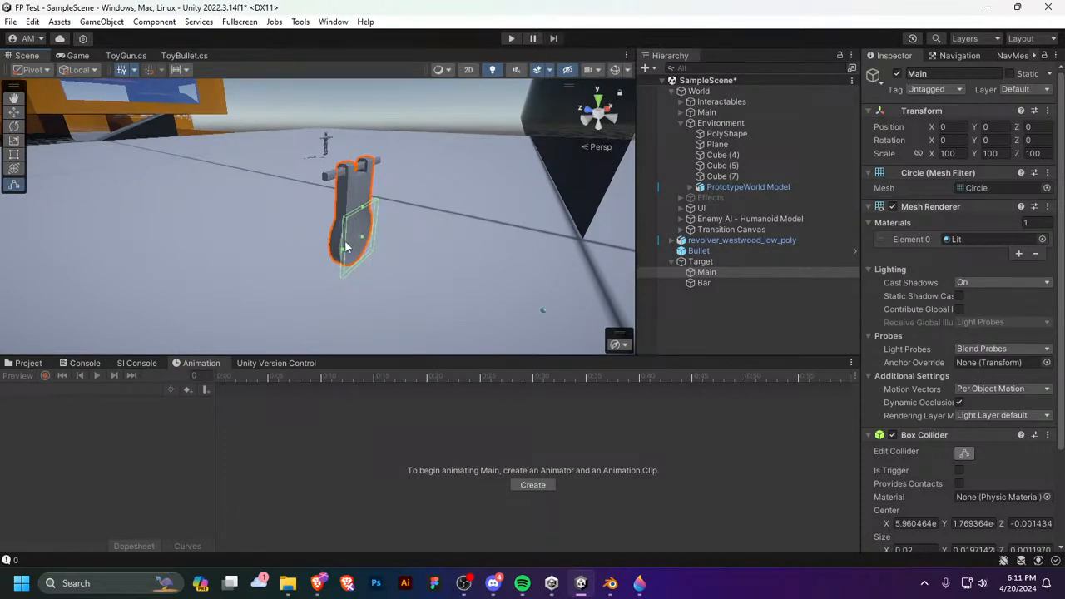
pyautogui.moveTo(313, 231); pyautogui.dragTo(533, 274, button='right')
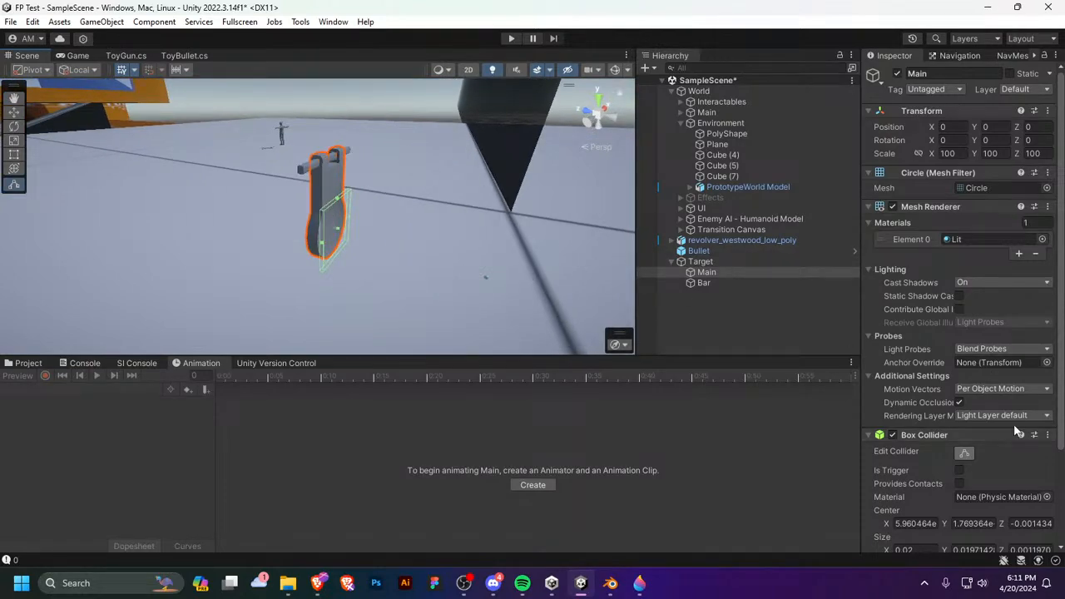
pyautogui.click(1049, 435)
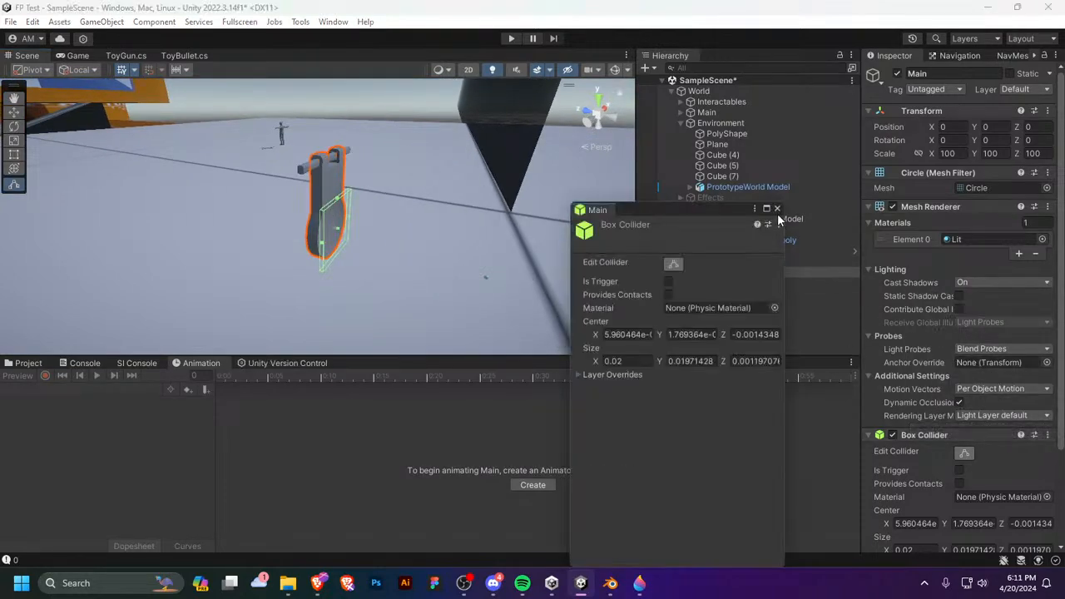
pyautogui.click(777, 209)
pyautogui.click(1049, 435)
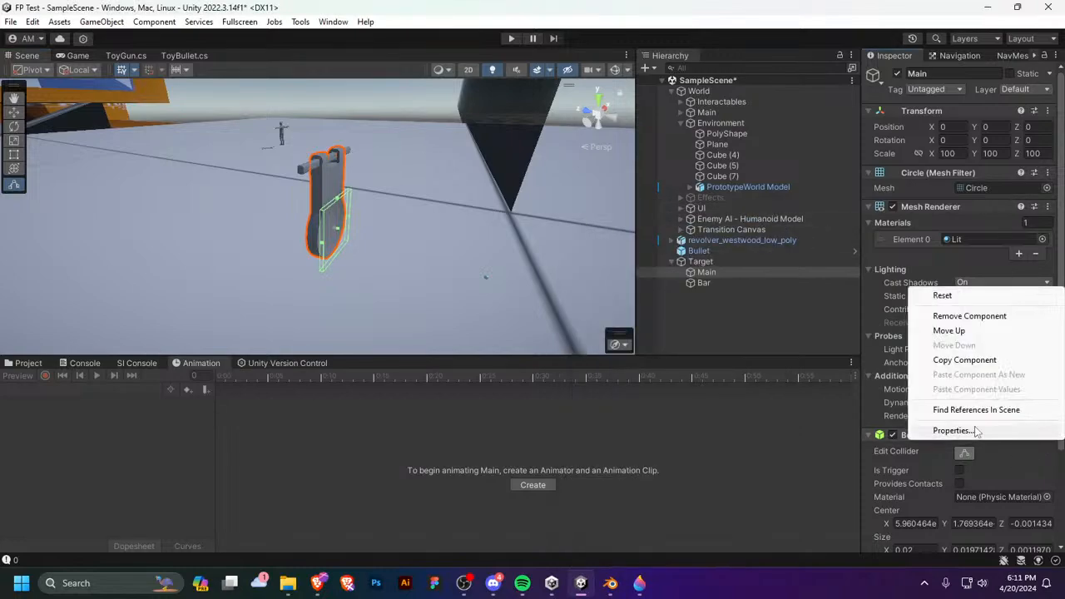
pyautogui.click(969, 360)
# Step: Create an empty child object under Main and name it FrontColl
pyautogui.rightClick(745, 272)
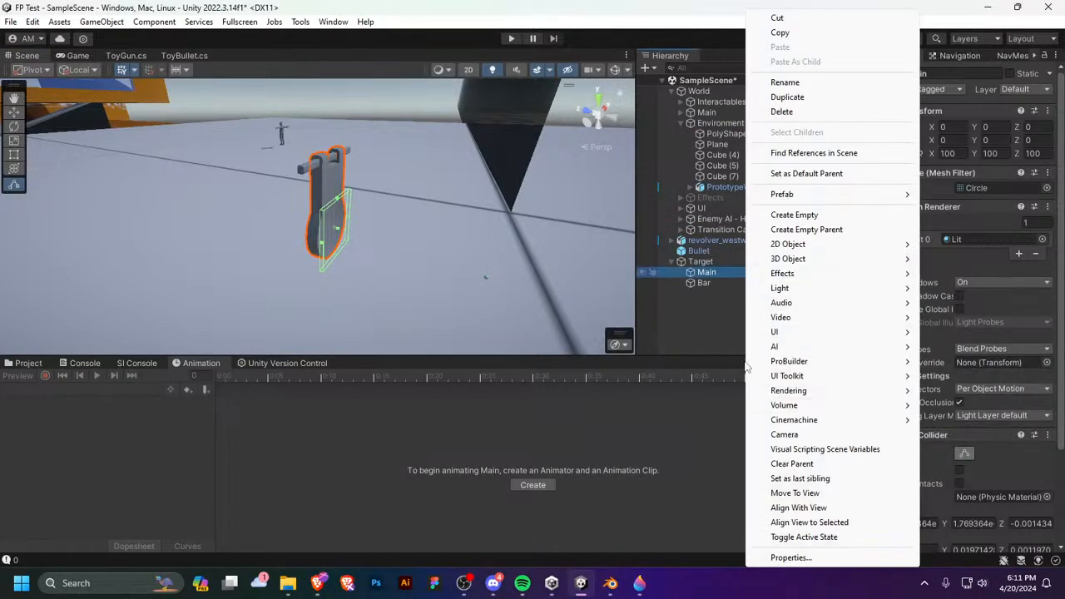
pyautogui.click(799, 215)
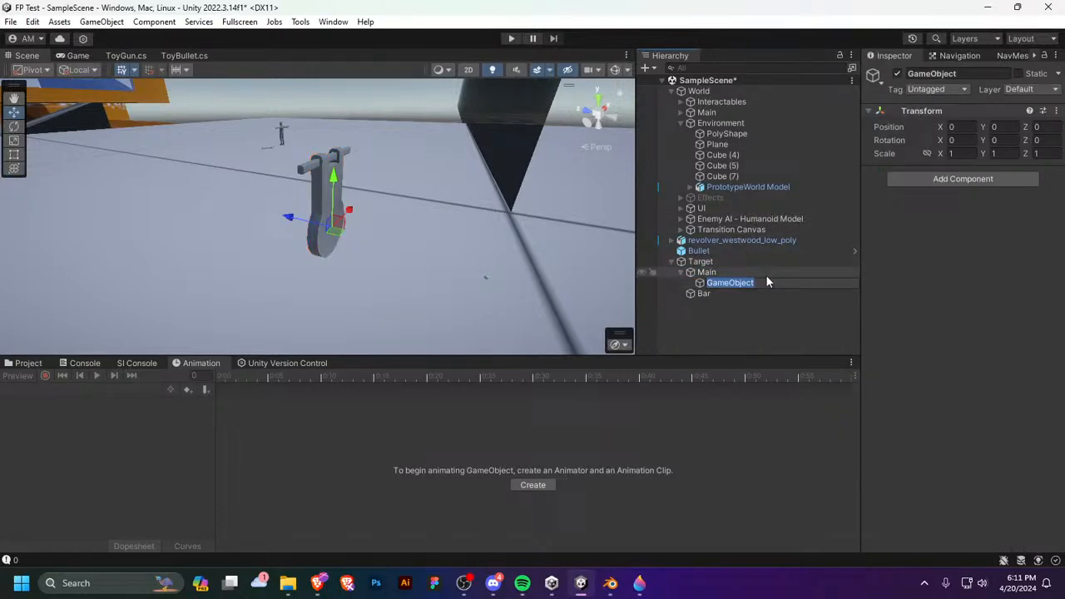
pyautogui.write('FrontColl')
pyautogui.press('Return')
# Step: Duplicate FrontColl and rename the copy BackColl
pyautogui.hotkey('ctrl', 'd')
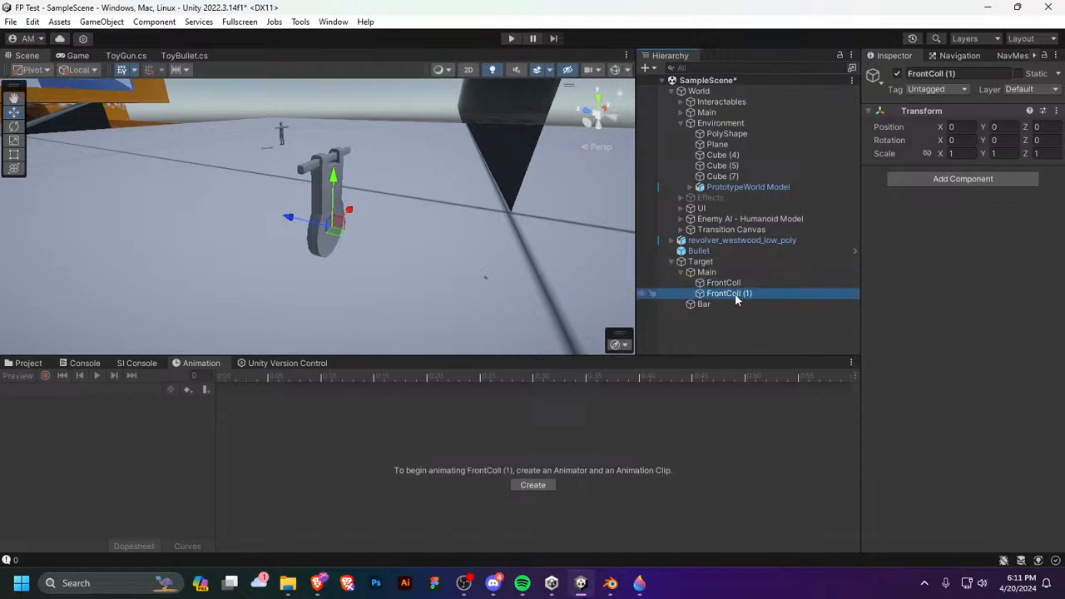
pyautogui.click(735, 294)
pyautogui.write('BackColl')
pyautogui.press('Return')
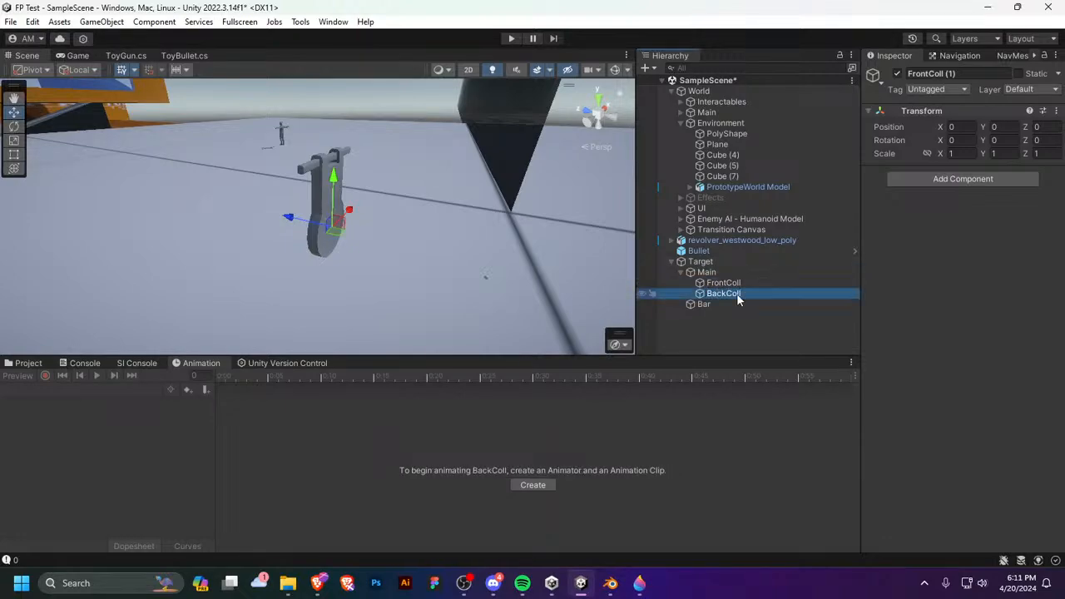
# Step: Add a Box Collider component to both FrontColl and BackColl
pyautogui.press('Up')
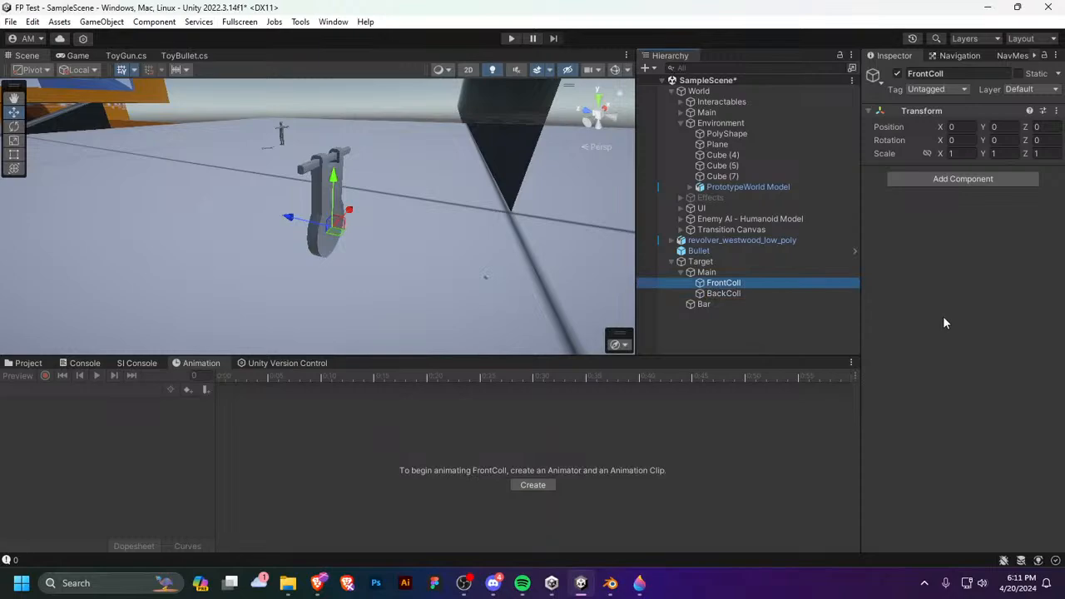
pyautogui.click(957, 181)
pyautogui.click(941, 221)
pyautogui.click(787, 294)
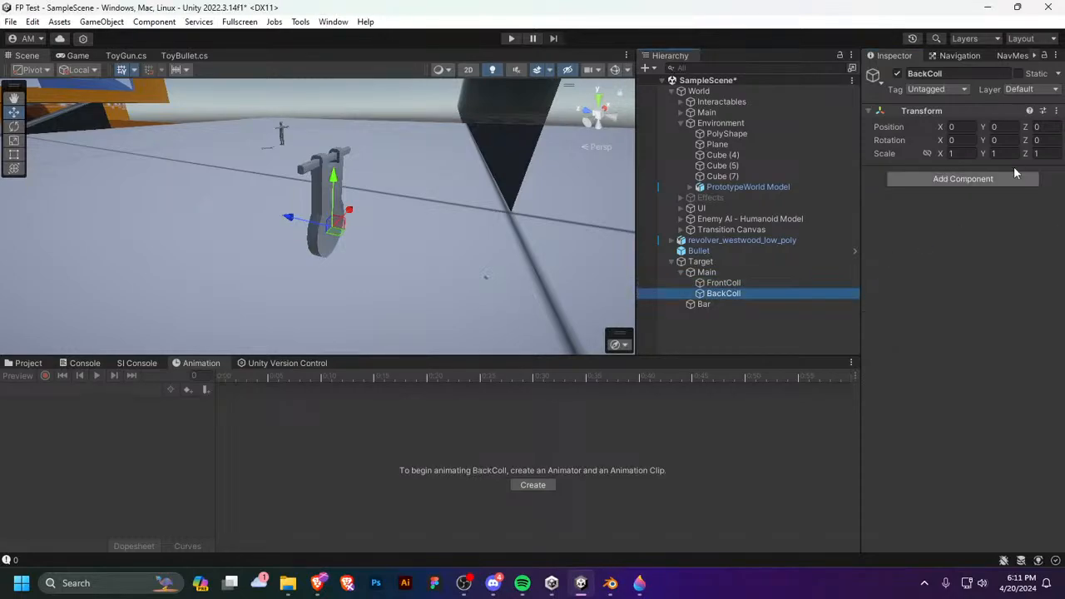
pyautogui.click(1001, 176)
pyautogui.click(932, 223)
# Step: Paste the copied Box Collider values onto FrontColl's collider
pyautogui.click(758, 283)
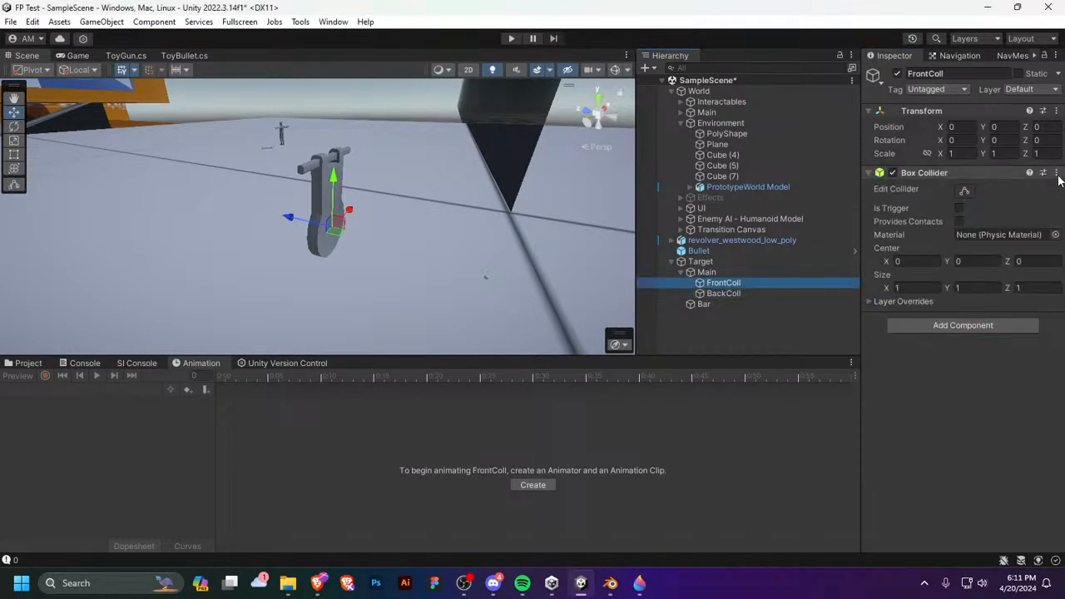
pyautogui.click(1055, 172)
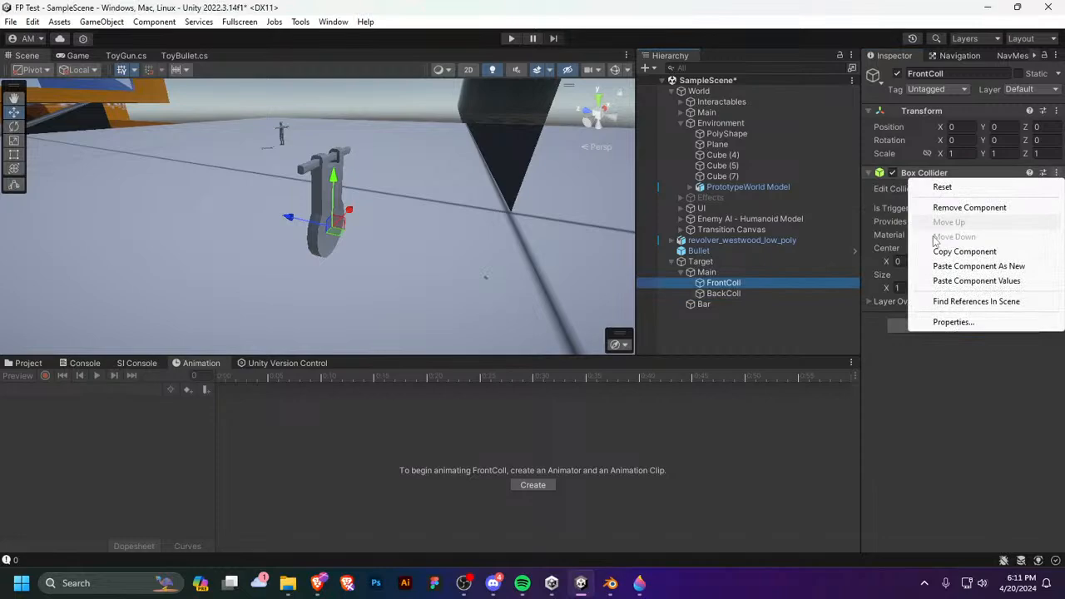
pyautogui.click(976, 280)
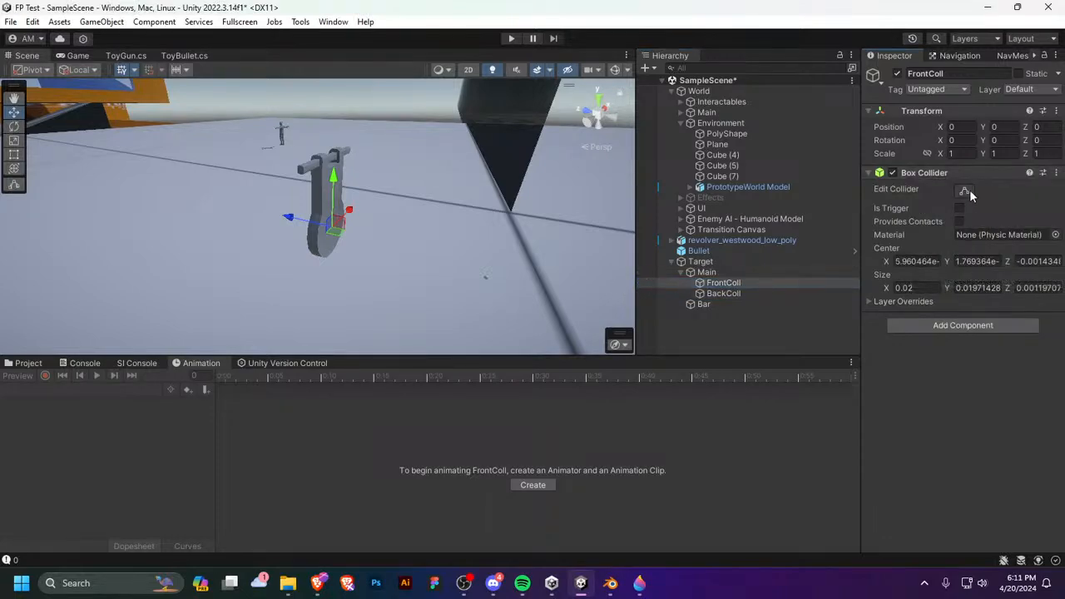
# Step: Remove the Box Collider component from the Main object
pyautogui.click(773, 271)
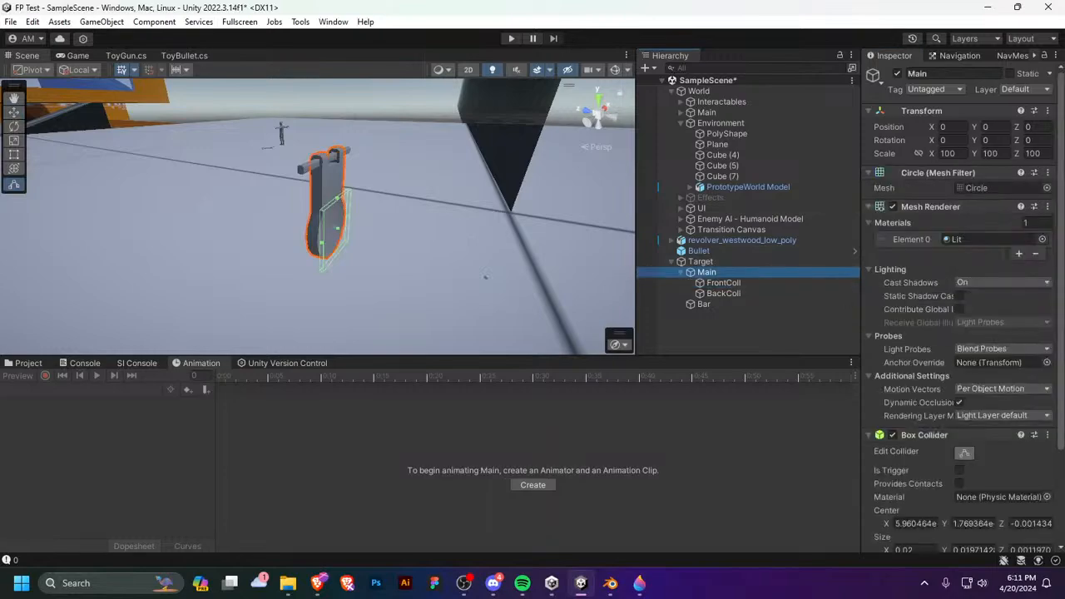
pyautogui.click(1048, 434)
pyautogui.click(957, 316)
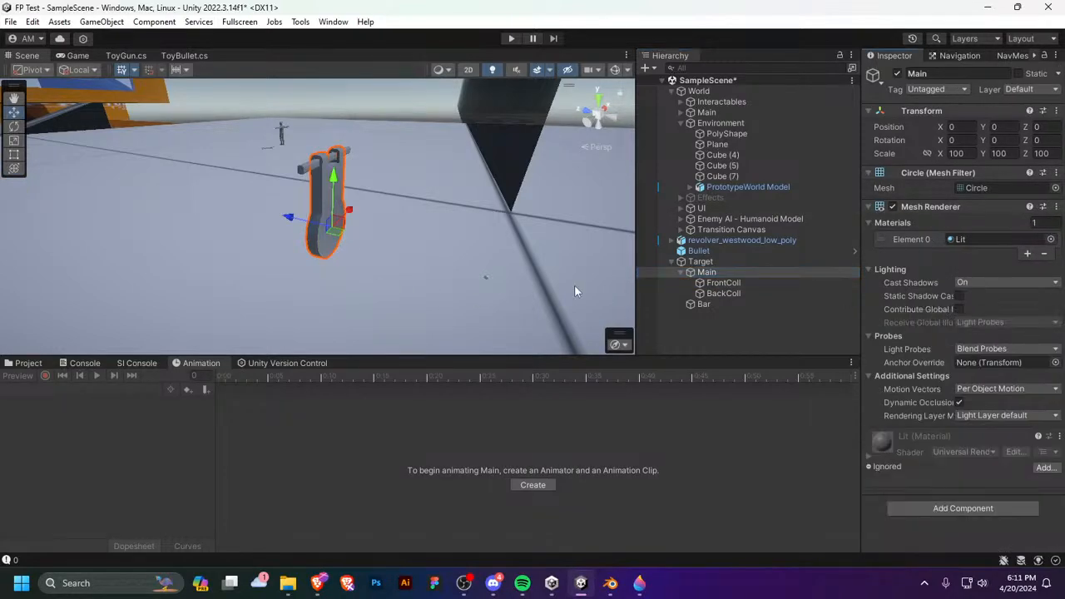
# Step: Compare the Box Collider settings of FrontColl and BackColl, leaving BackColl selected
pyautogui.click(713, 294)
pyautogui.click(714, 285)
pyautogui.click(721, 294)
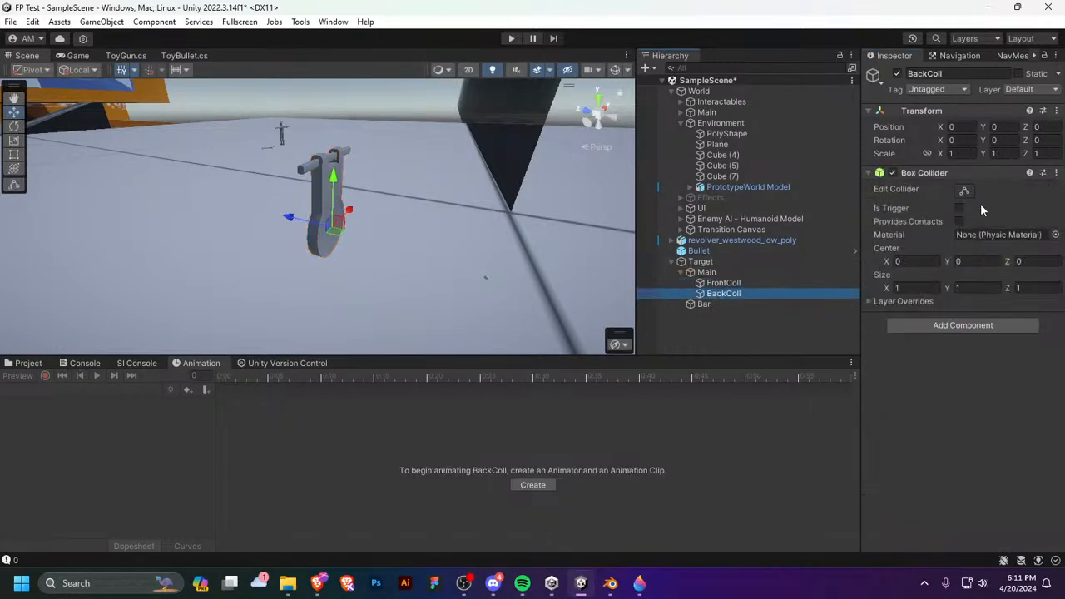
# Step: Paste the copied FrontColl collider values onto BackColl's Box Collider with collider editing enabled
pyautogui.click(964, 190)
pyautogui.press('s')
pyautogui.moveTo(537, 258); pyautogui.dragTo(472, 271, button='right')
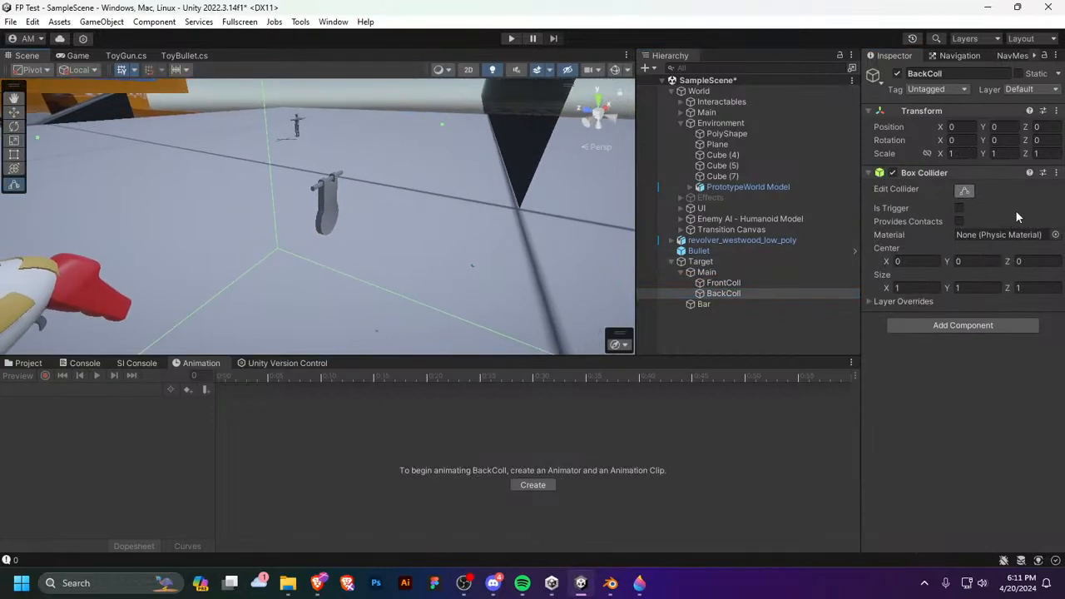
pyautogui.click(1056, 174)
pyautogui.click(976, 281)
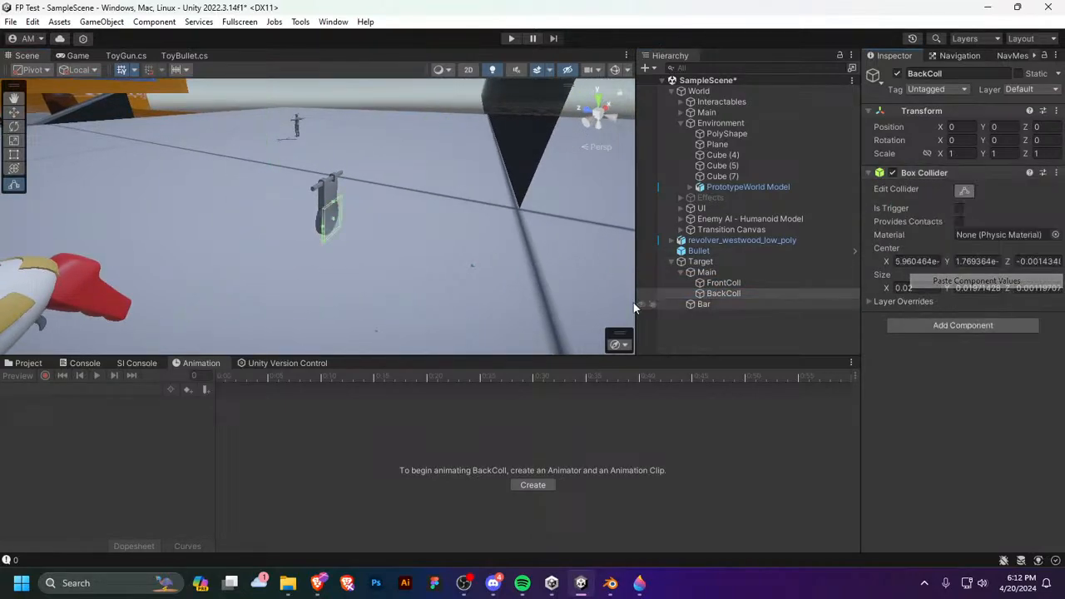
# Step: Try Z centre offsets such as 0.03 and 0.06 for the BackColl box collider
pyautogui.moveTo(412, 233); pyautogui.dragTo(444, 258, button='right')
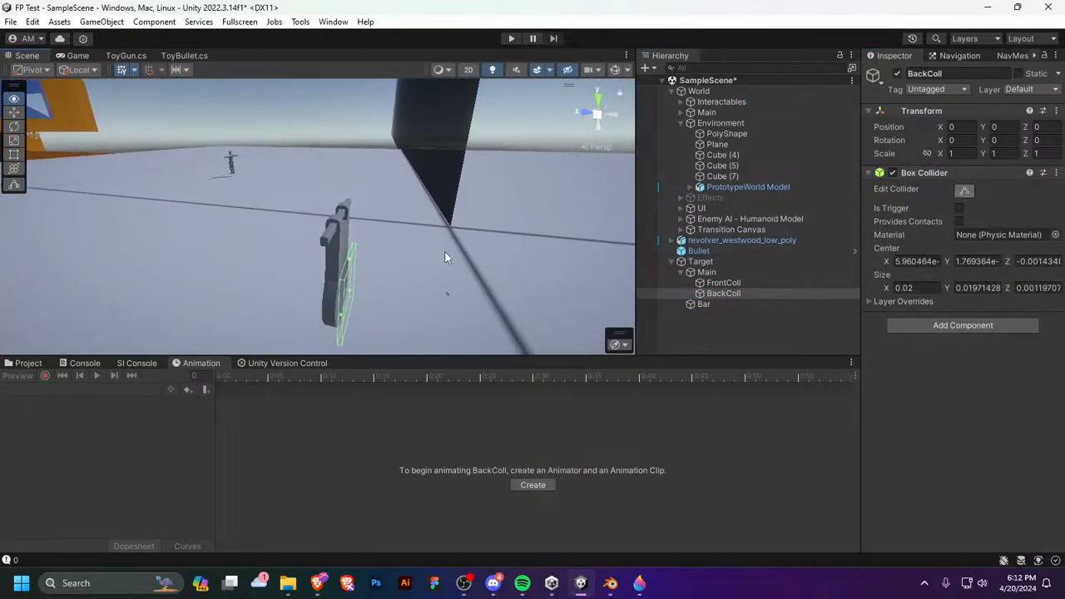
pyautogui.click(902, 261)
pyautogui.click(986, 261)
pyautogui.click(1015, 262)
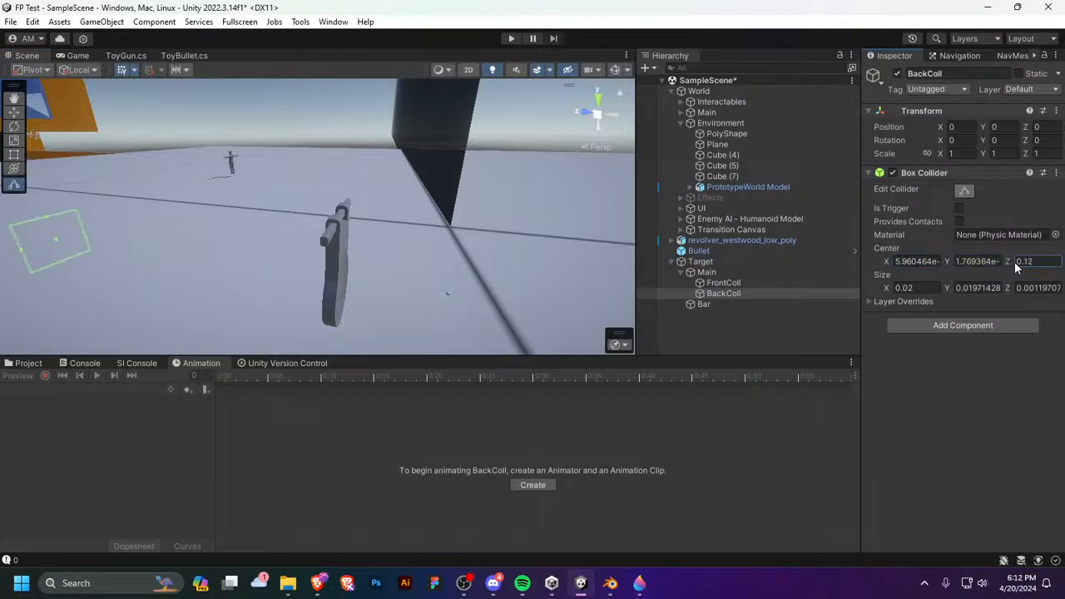
pyautogui.write('0.03')
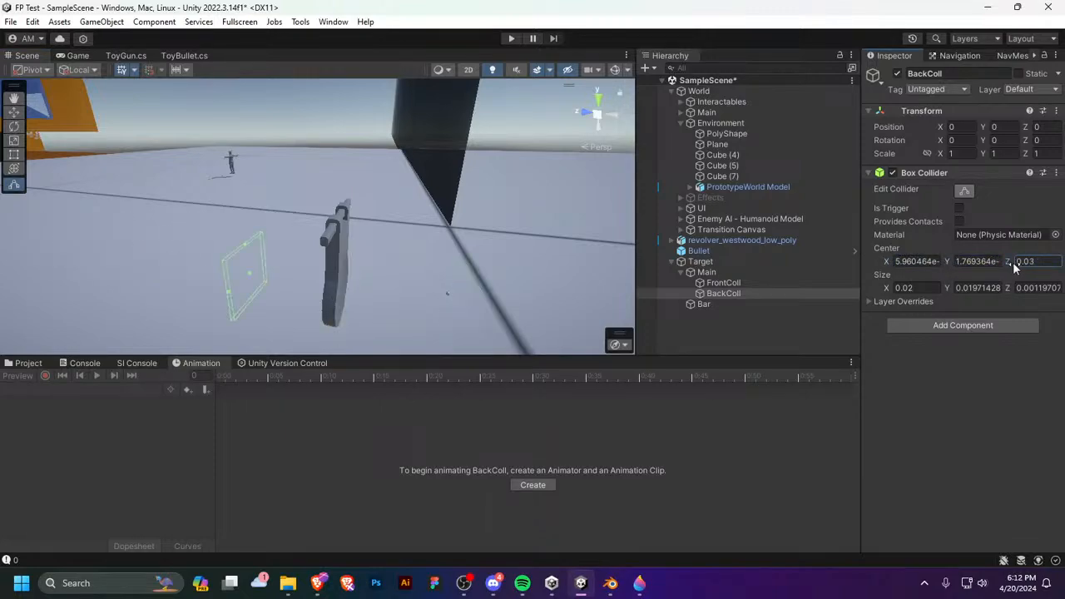
pyautogui.press('BackSpace')
pyautogui.press('BackSpace')
pyautogui.press('BackSpace')
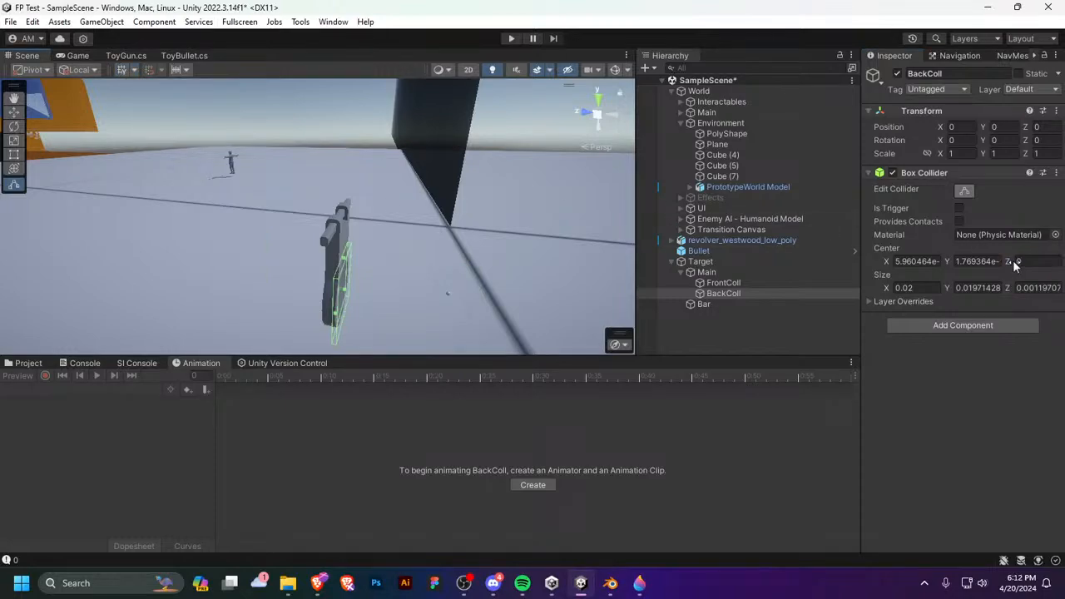
pyautogui.moveTo(1007, 263); pyautogui.dragTo(811, 235)
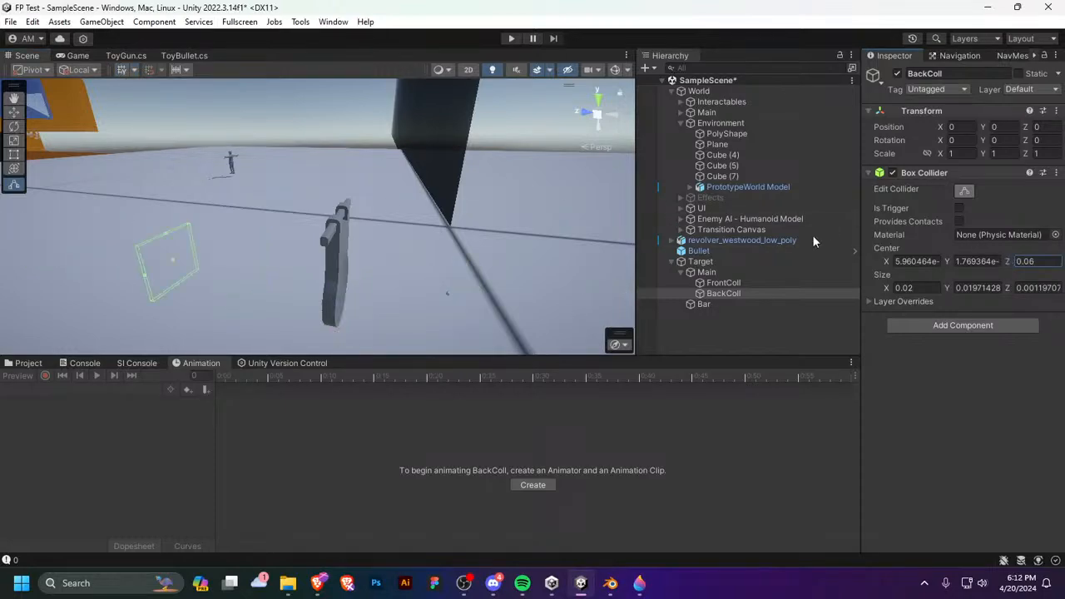
pyautogui.click(124, 75)
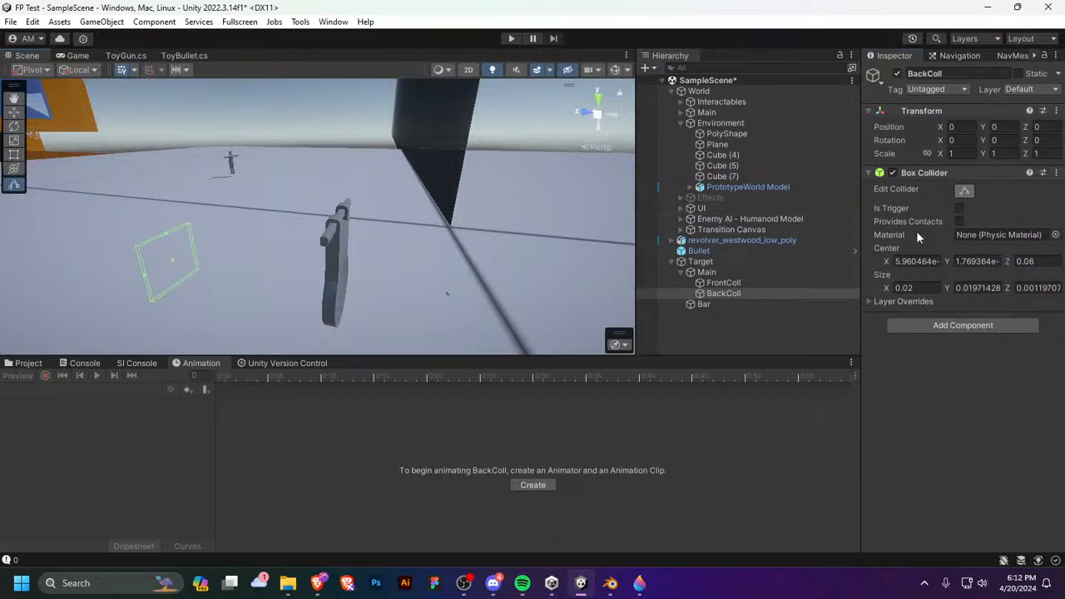
# Step: Set the Z centre of the BackColl box collider to 0.004
pyautogui.click(1042, 262)
pyautogui.write('.02')
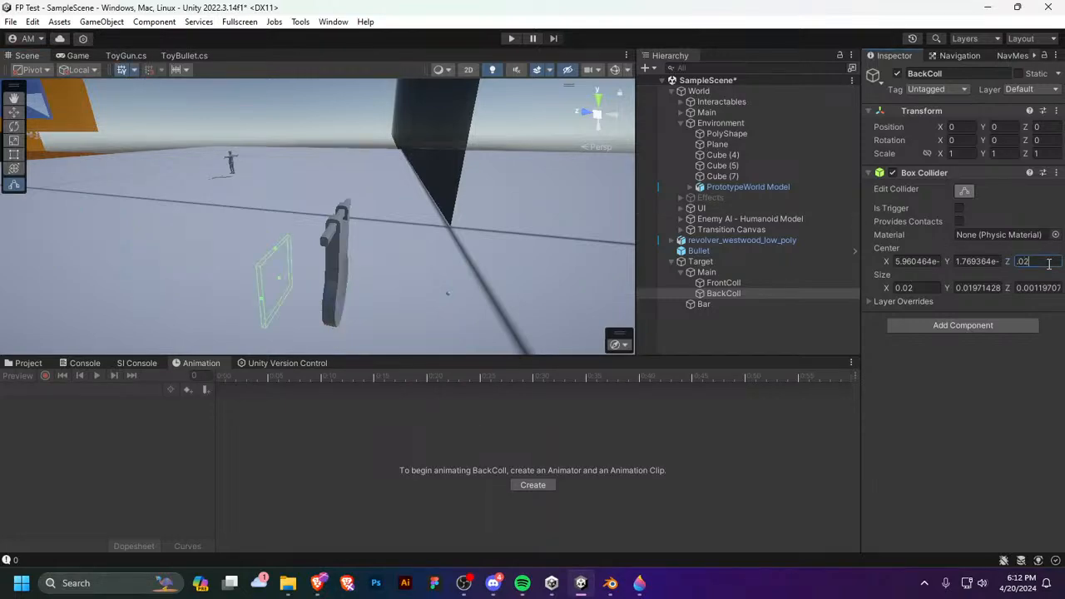
pyautogui.press('BackSpace')
pyautogui.write('03')
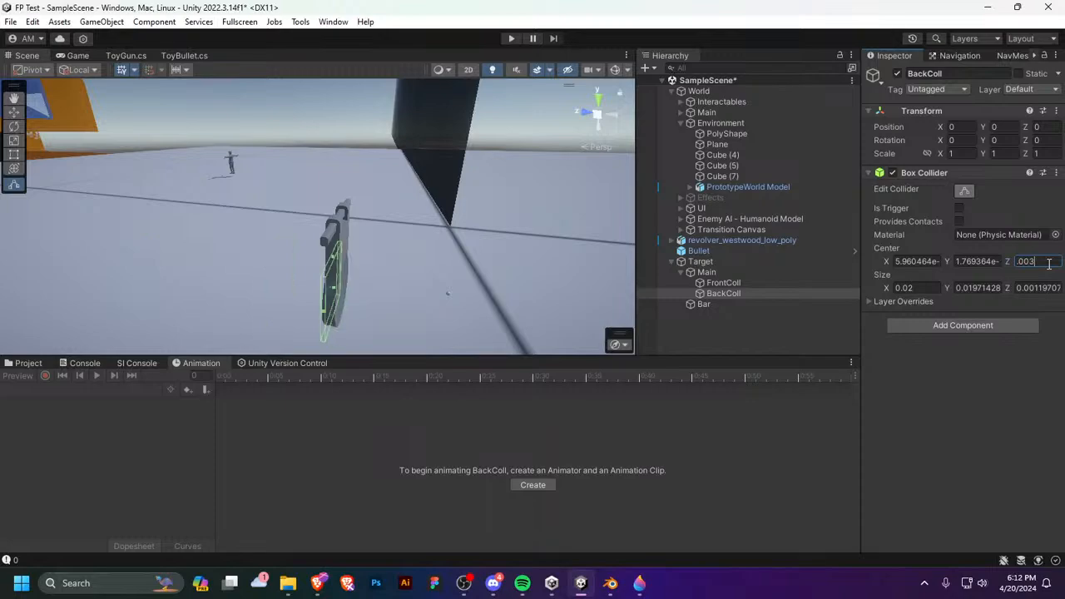
pyautogui.press('BackSpace')
pyautogui.write('4')
pyautogui.press('Return')
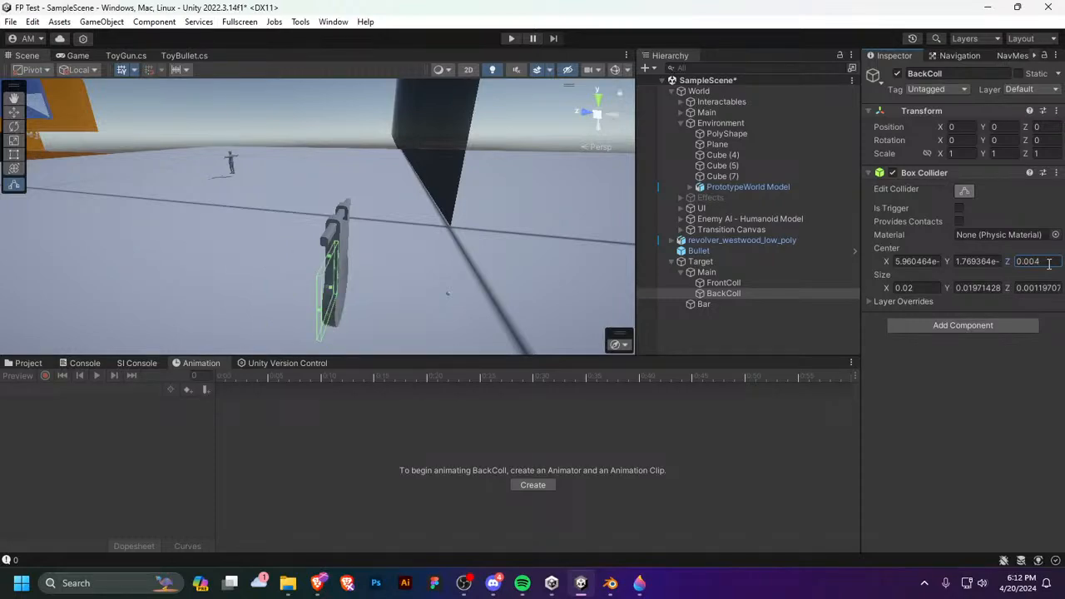
pyautogui.moveTo(455, 225); pyautogui.dragTo(387, 175, button='right')
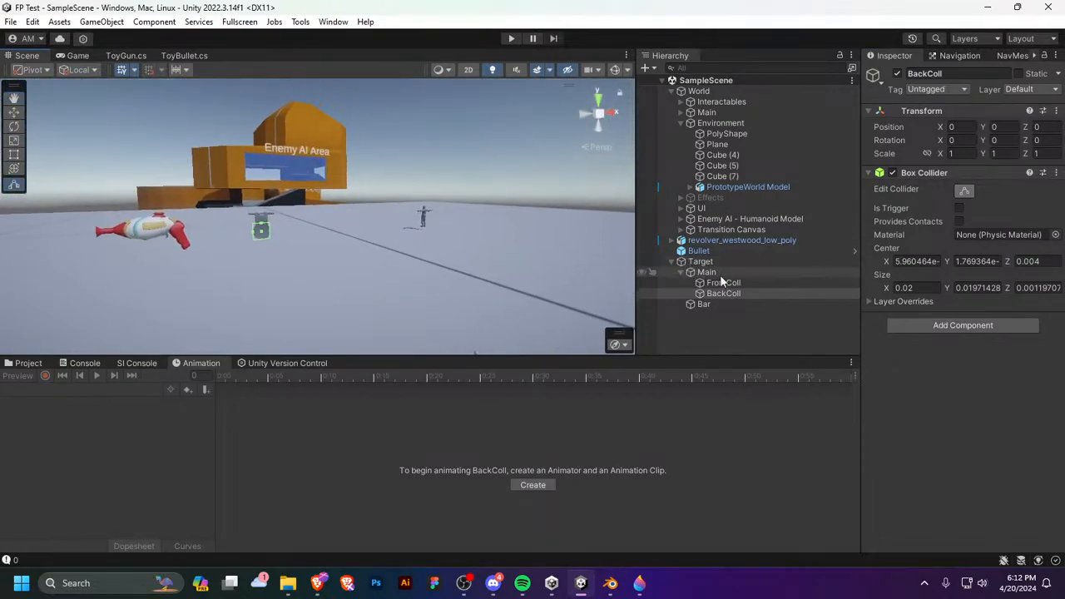
# Step: Add a new project tag named Projectile, starting from the tag setting of the target's Main object
pyautogui.click(679, 272)
pyautogui.click(706, 272)
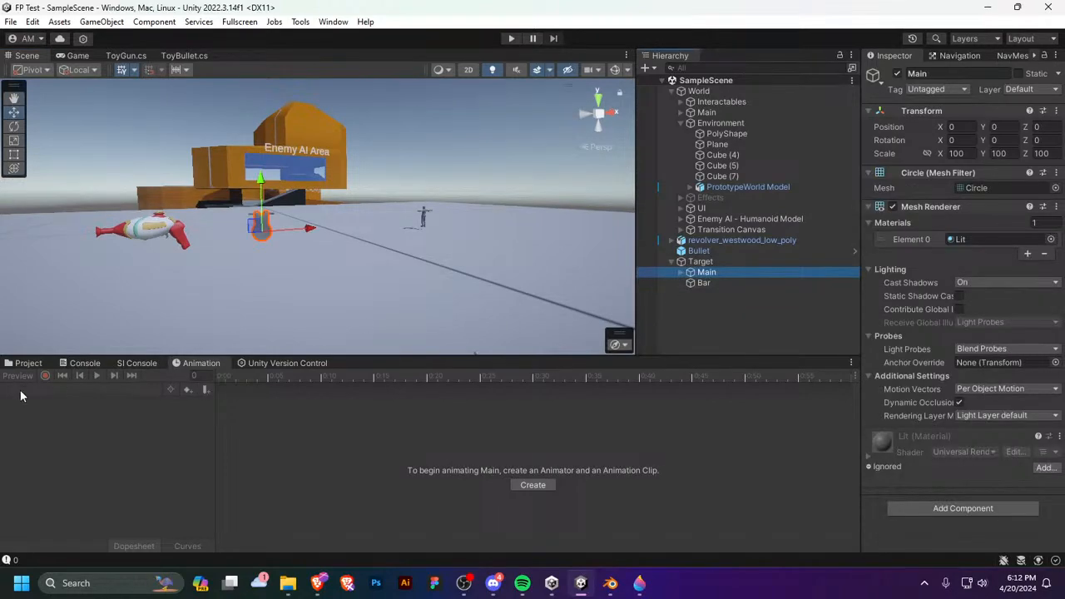
pyautogui.click(25, 363)
pyautogui.click(919, 89)
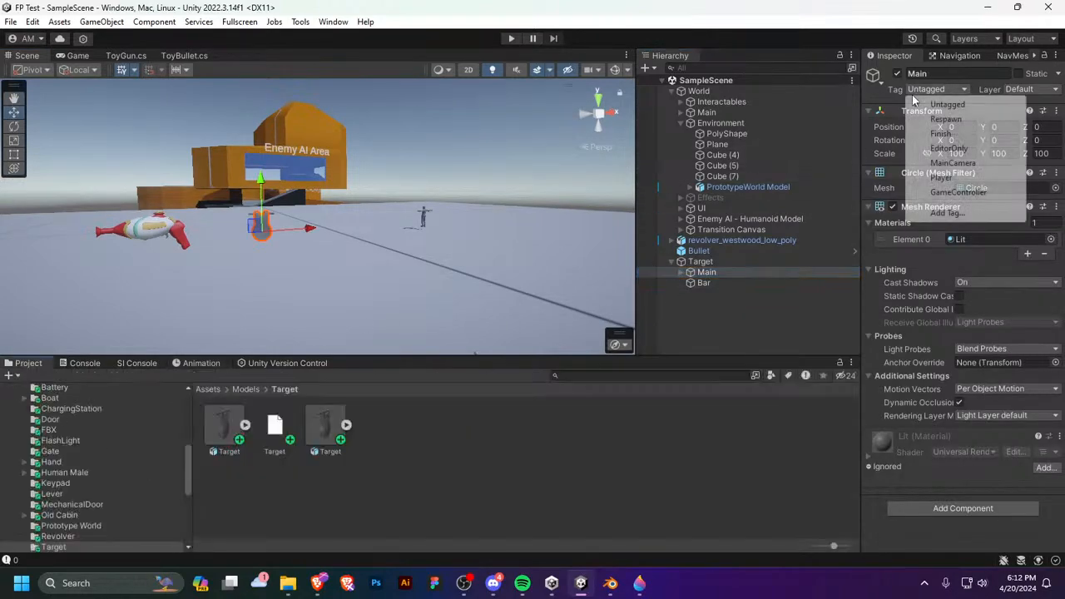
pyautogui.click(947, 213)
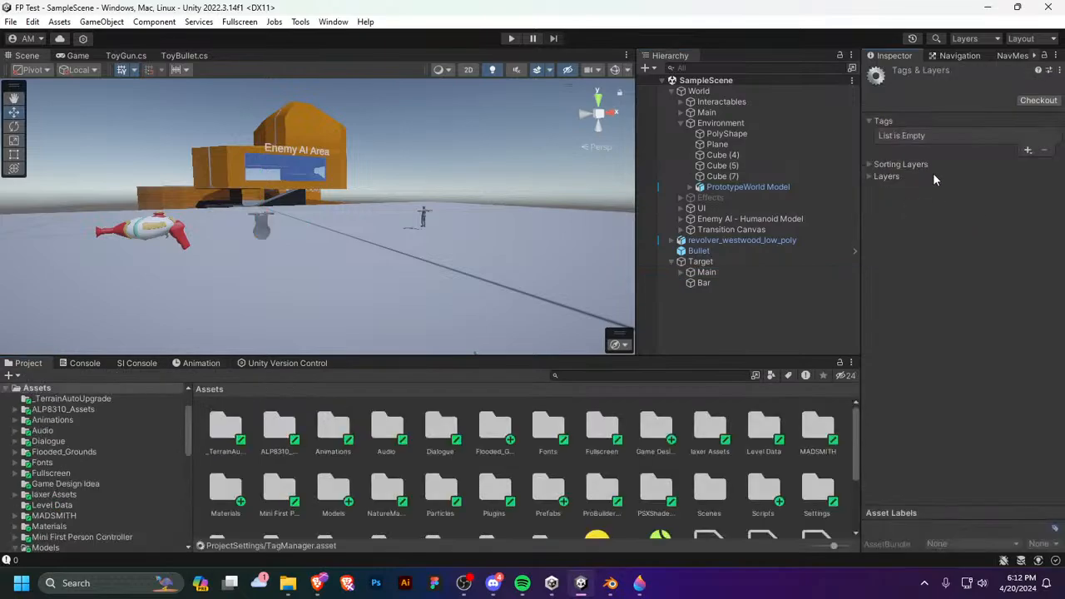
pyautogui.click(1027, 150)
pyautogui.write('P')
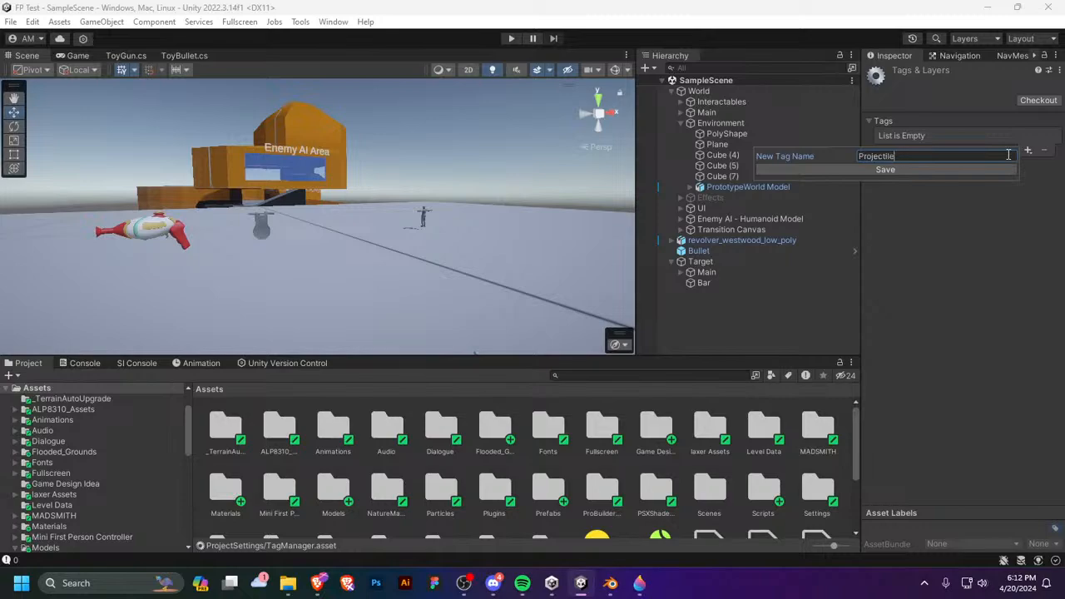
pyautogui.write('rojectile')
pyautogui.press('Return')
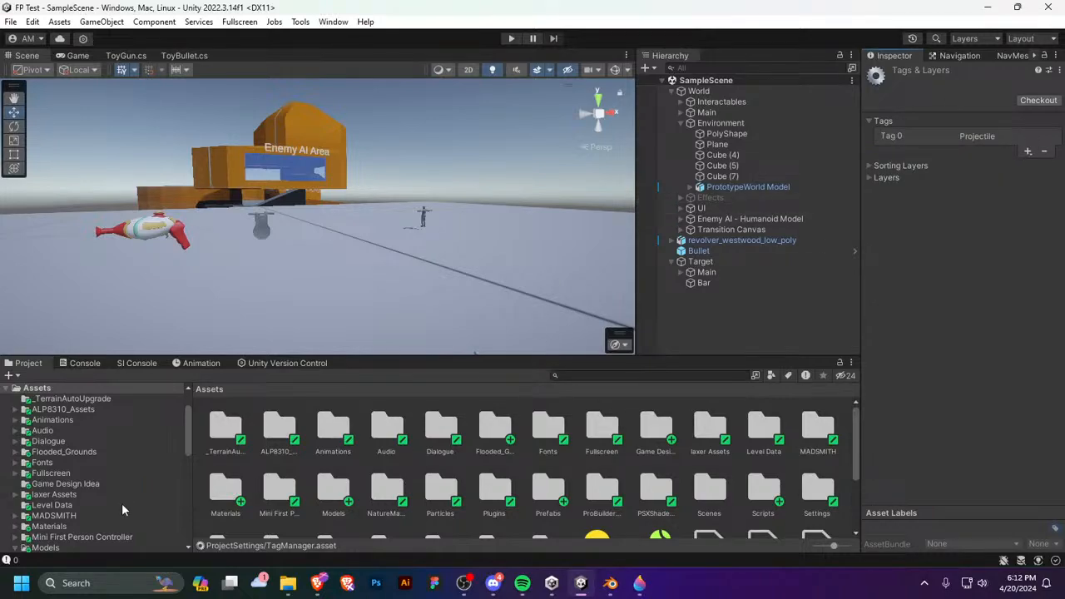
# Step: Collapse the Models folder and open the Scripts folder in the project assets
pyautogui.scroll(-3, 137, 505)
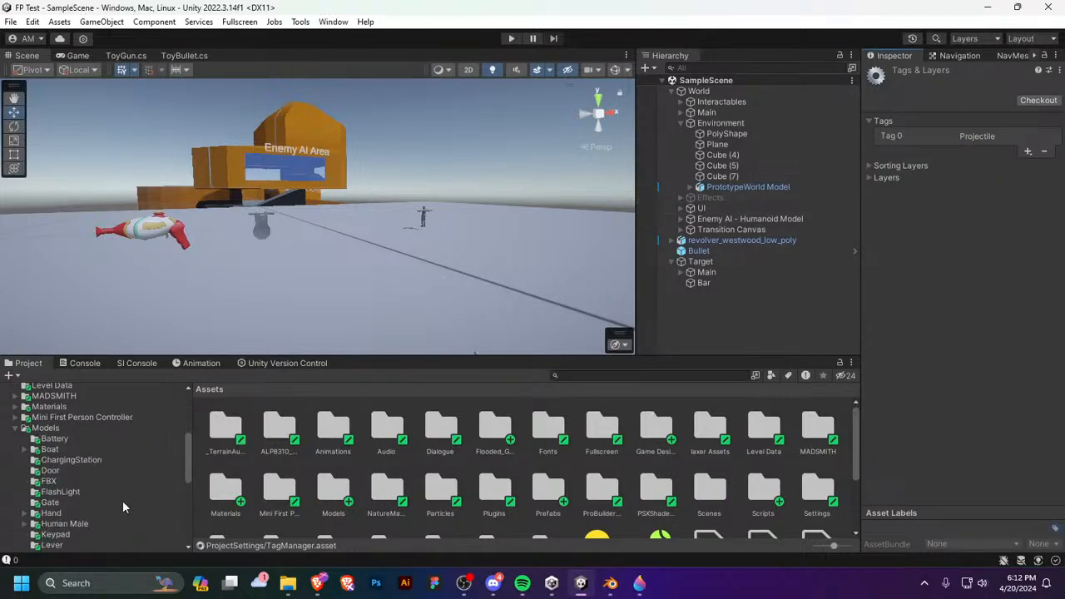
pyautogui.click(15, 428)
pyautogui.click(97, 429)
pyautogui.click(74, 421)
pyautogui.click(74, 429)
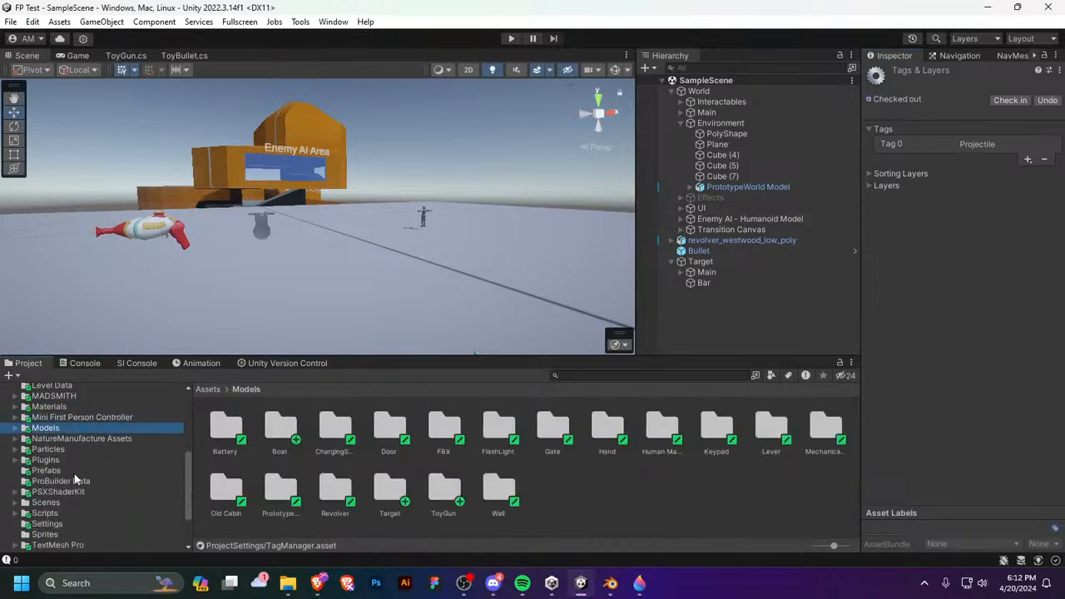
pyautogui.click(75, 472)
pyautogui.click(68, 449)
pyautogui.click(66, 428)
pyautogui.click(67, 460)
pyautogui.click(74, 493)
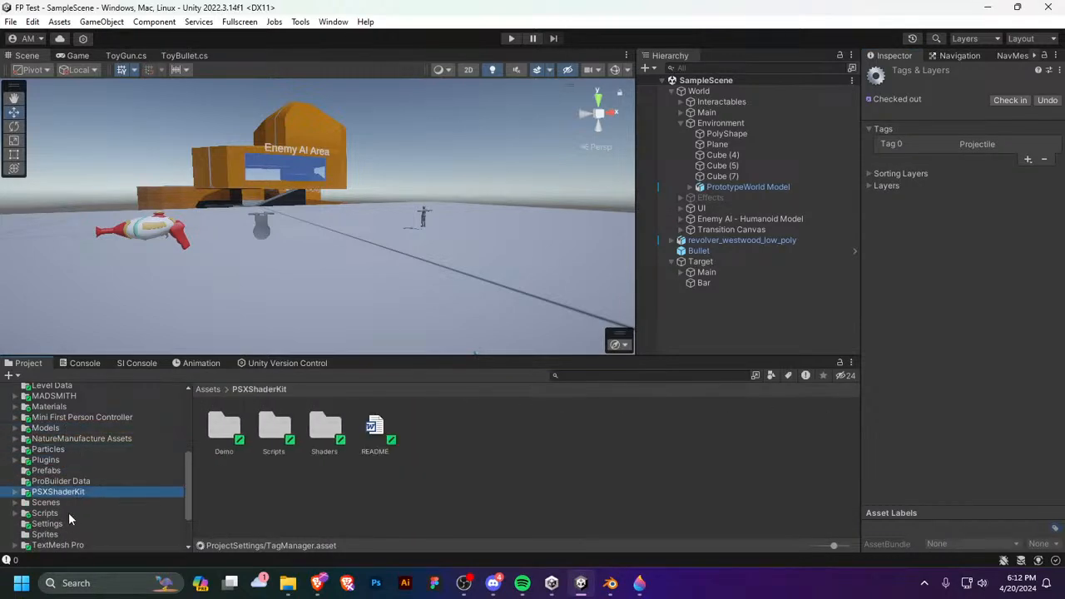
pyautogui.click(68, 512)
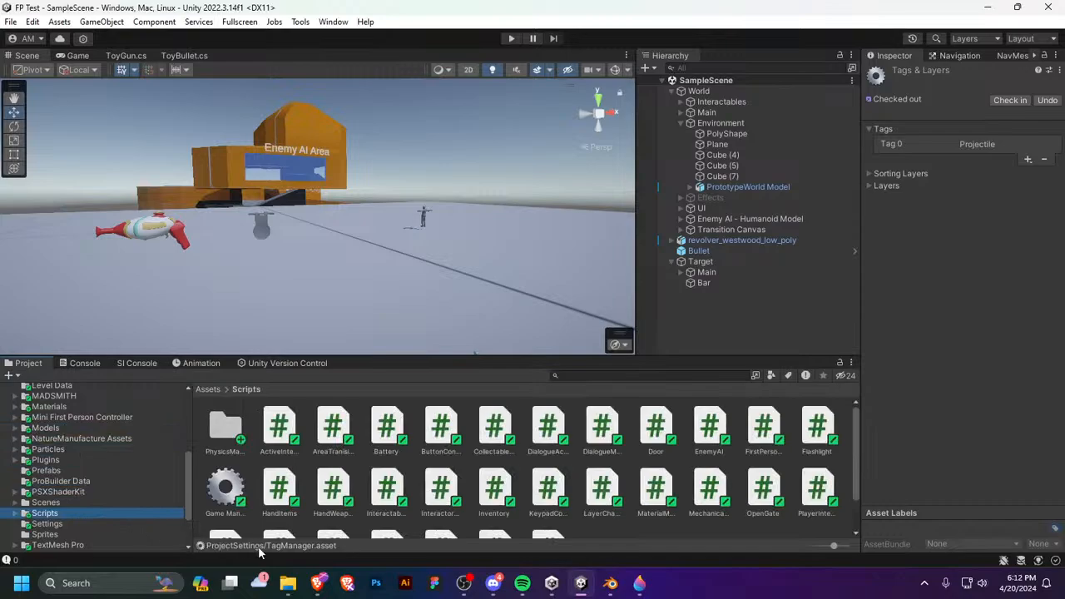
# Step: Create a new C# script named Target in the Scripts folder
pyautogui.rightClick(616, 538)
pyautogui.moveTo(666, 127)
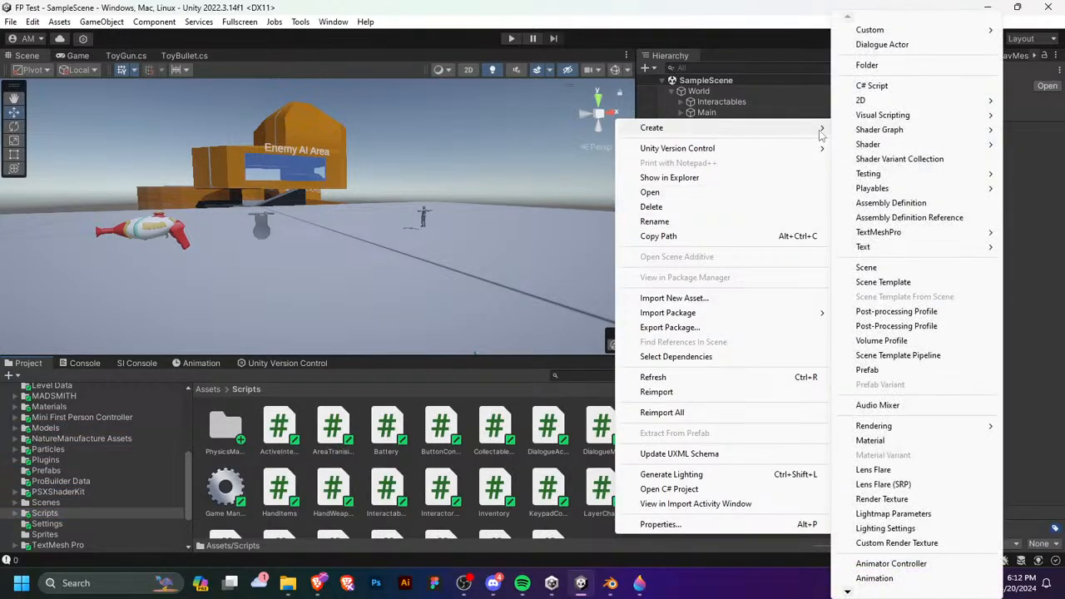
pyautogui.click(881, 86)
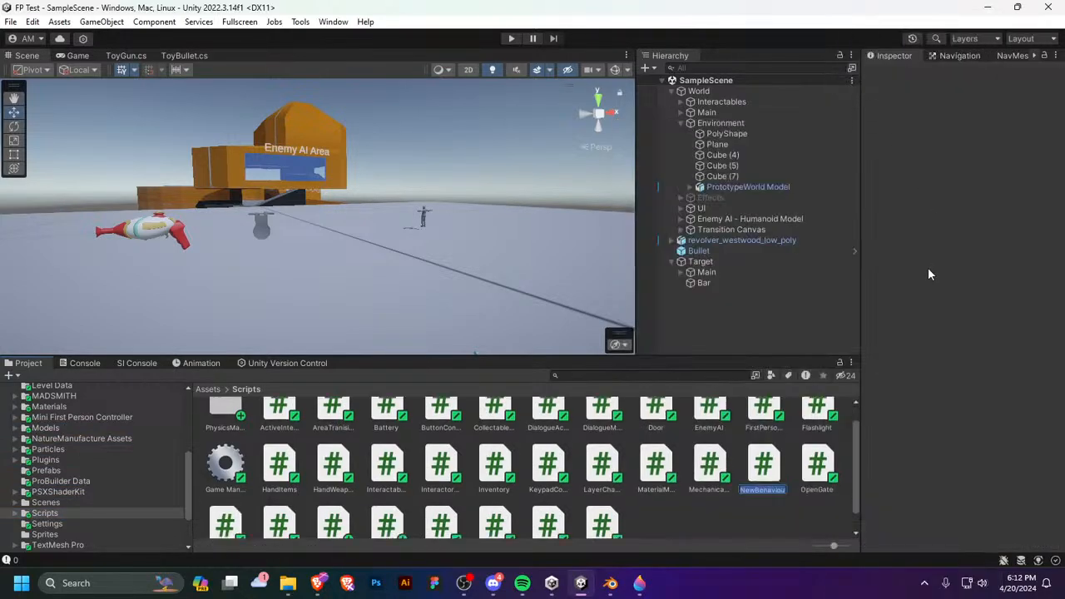
pyautogui.write('BAlls')
pyautogui.write('Proje')
pyautogui.write('Target')
pyautogui.press('Return')
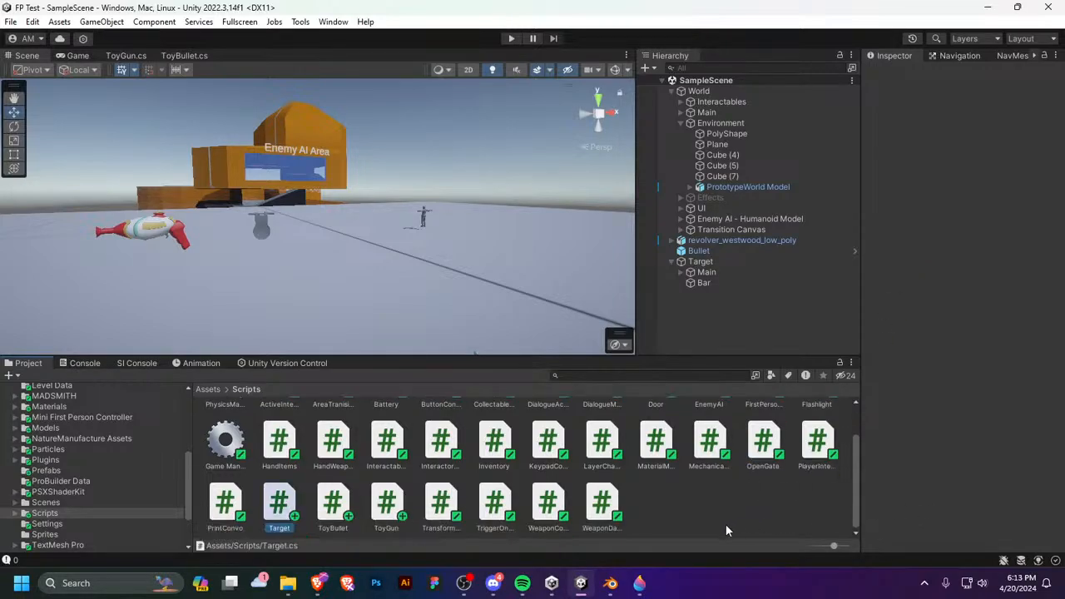
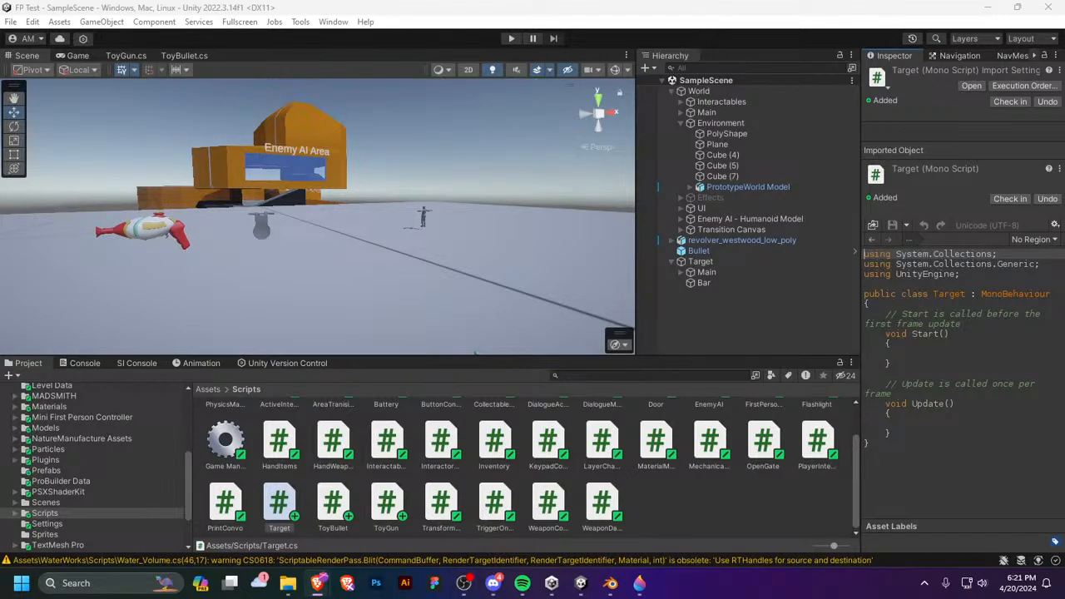
# Step: Examine the target up close along with its Main, FrontColl and BackColl objects
pyautogui.moveTo(345, 166); pyautogui.dragTo(366, 195, button='right')
pyautogui.press('w')
pyautogui.click(360, 206)
pyautogui.press('w')
pyautogui.moveTo(468, 202); pyautogui.dragTo(511, 246, button='right')
pyautogui.click(686, 272)
pyautogui.click(722, 293)
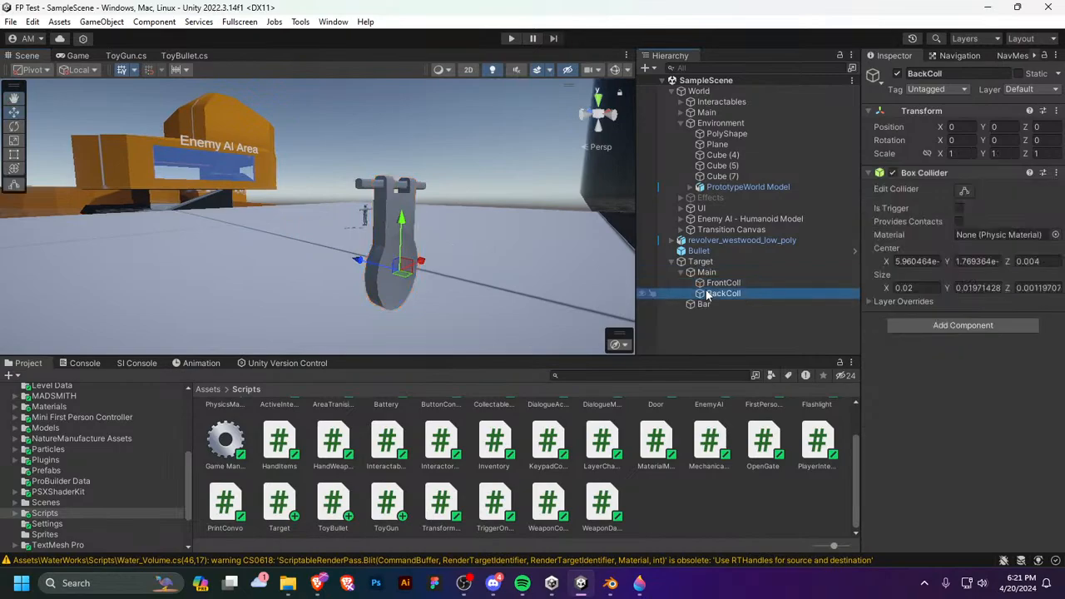
pyautogui.click(708, 284)
pyautogui.click(706, 272)
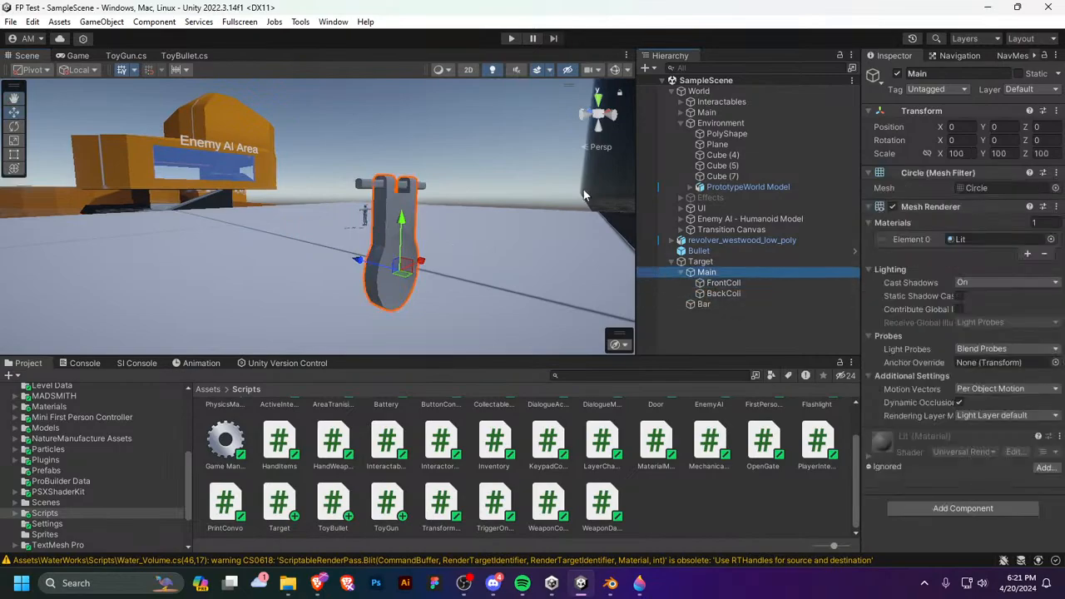
# Step: Turn on gizmos in the Scene view and check the FrontColl and BackColl outlines around the target
pyautogui.click(615, 70)
pyautogui.click(615, 70)
pyautogui.click(615, 70)
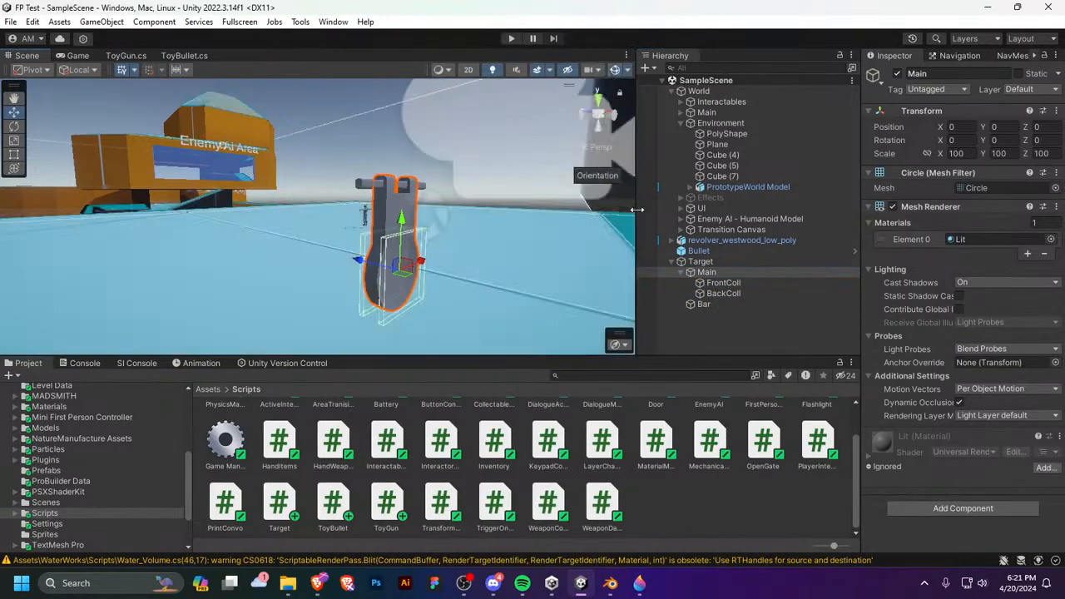
pyautogui.click(723, 293)
pyautogui.click(718, 284)
pyautogui.moveTo(441, 264); pyautogui.dragTo(313, 248, button='right')
# Step: Look through the Scene view's gizmo visibility list, including the 3D Icons option
pyautogui.click(626, 70)
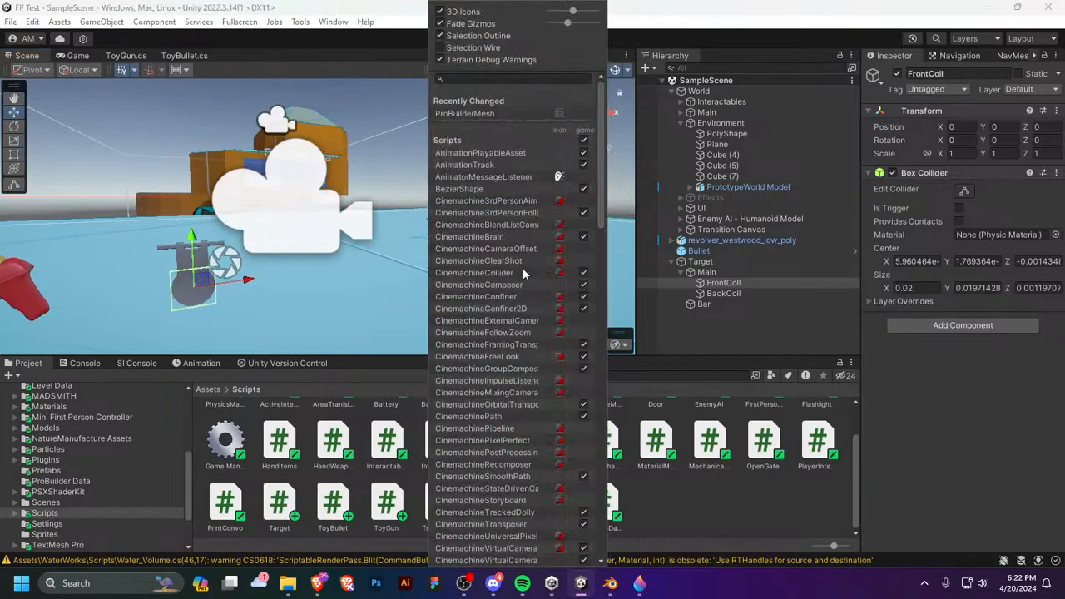
pyautogui.moveTo(600, 168); pyautogui.dragTo(596, 82)
pyautogui.click(447, 12)
pyautogui.click(443, 14)
pyautogui.moveTo(602, 203); pyautogui.dragTo(604, 531)
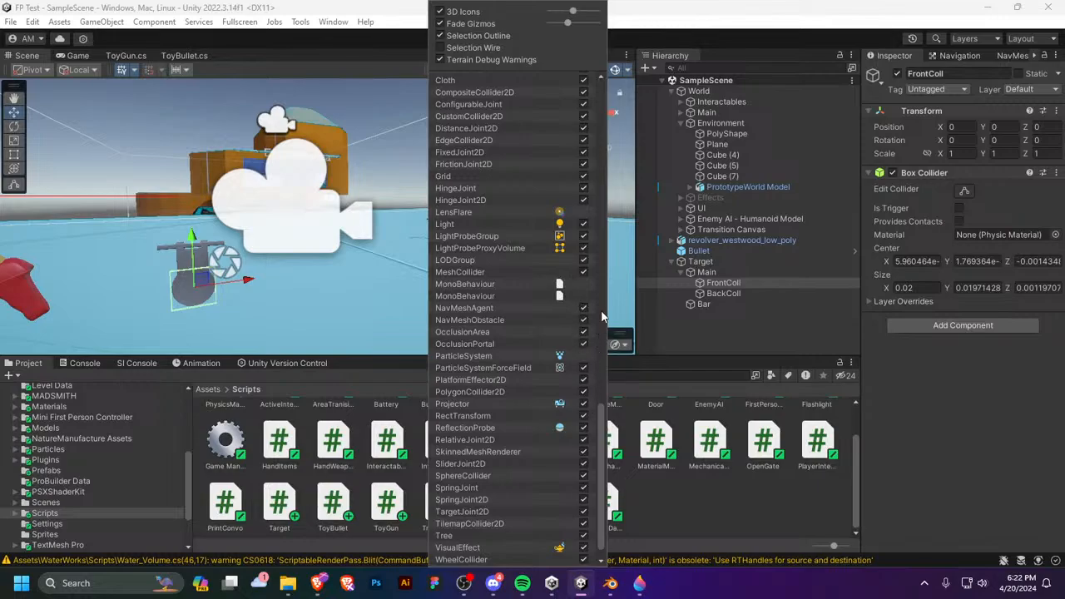
pyautogui.scroll(-1, 602, 436)
pyautogui.moveTo(602, 456); pyautogui.dragTo(611, 208)
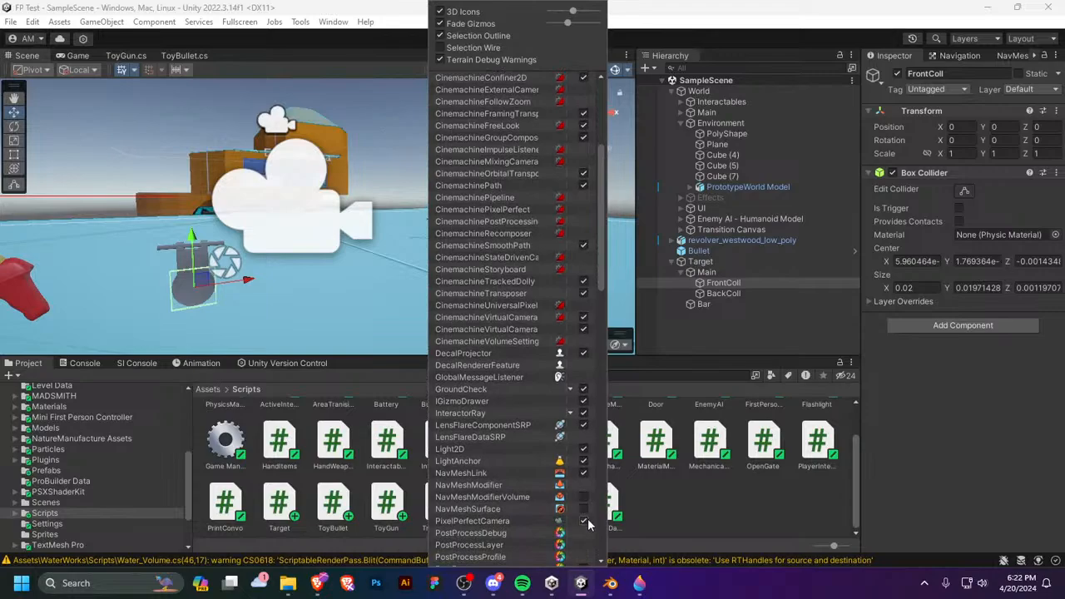
# Step: Hide the NavMeshLink, NavMeshModifierVolume, NavMeshSurface and PixelPerfectCamera gizmos in the Scene view
pyautogui.click(584, 460)
pyautogui.scroll(-2, 586, 518)
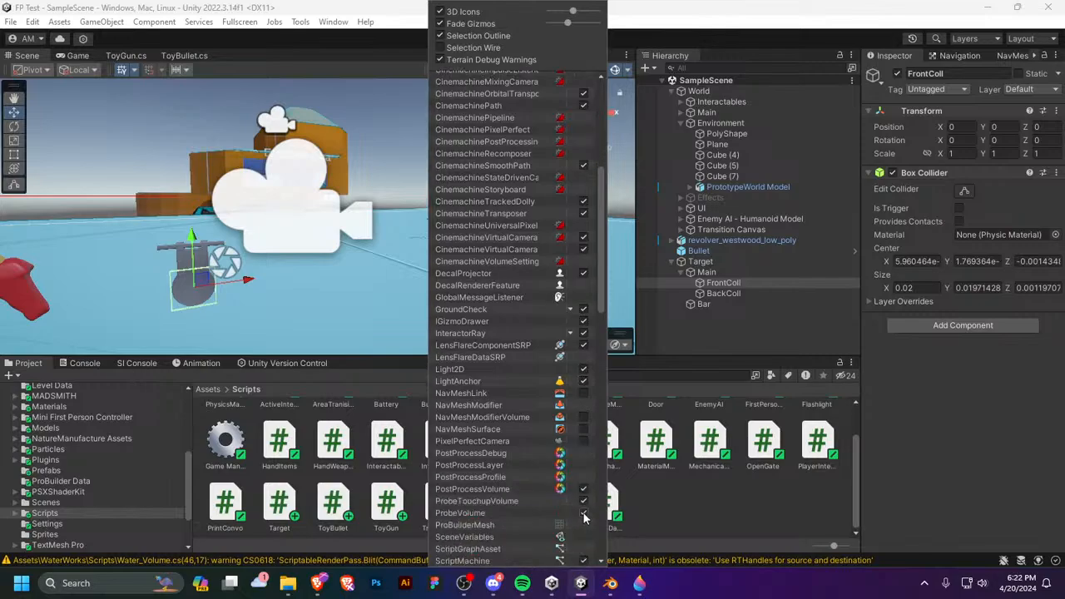
pyautogui.scroll(-1, 584, 517)
pyautogui.scroll(-1, 594, 502)
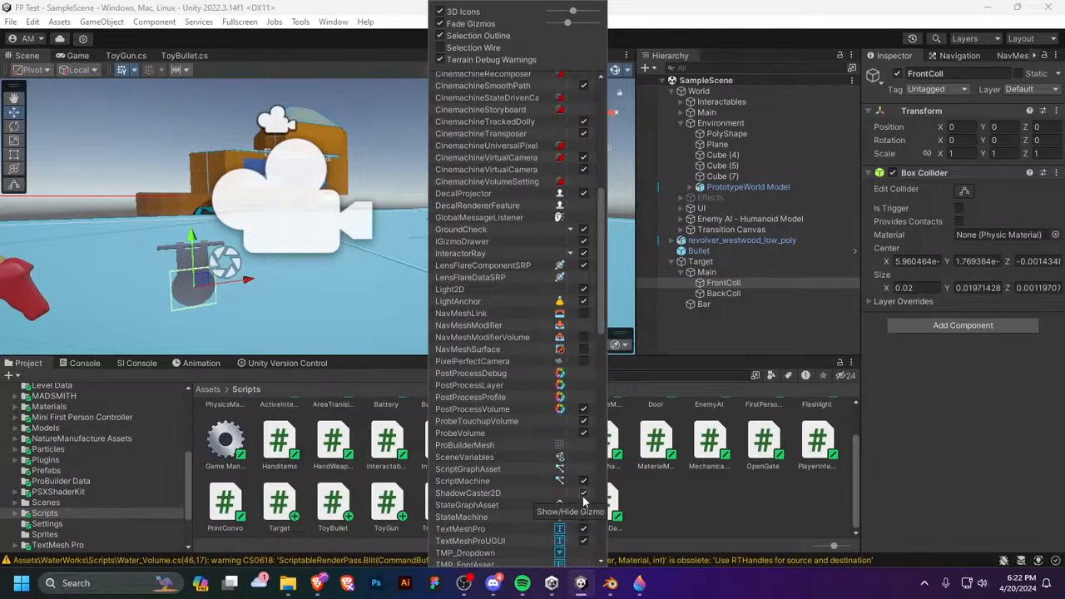
pyautogui.scroll(-4, 582, 485)
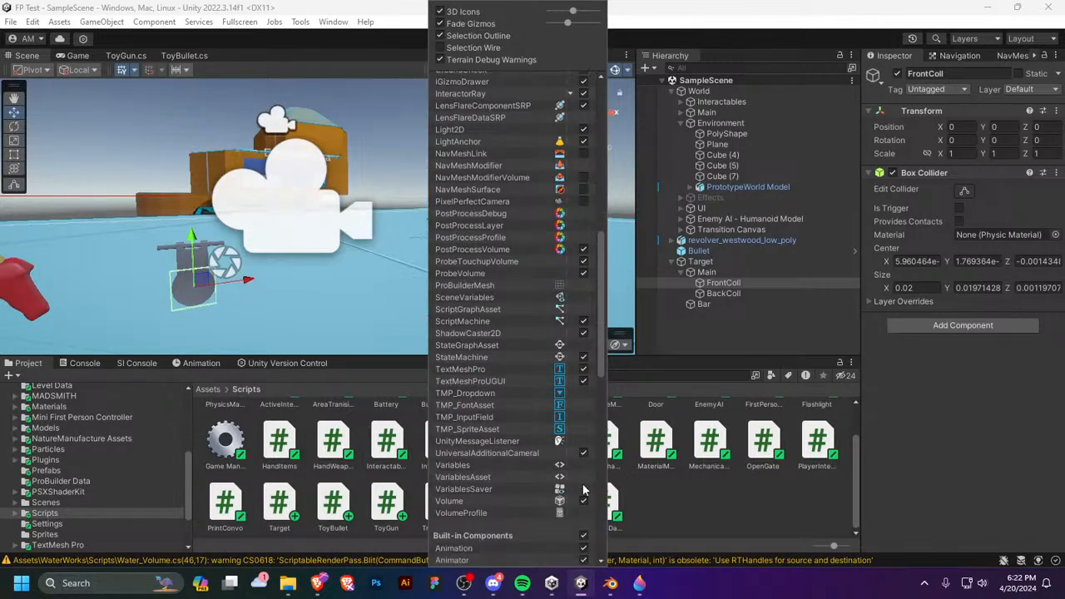
pyautogui.scroll(-1, 583, 465)
pyautogui.scroll(15, 578, 441)
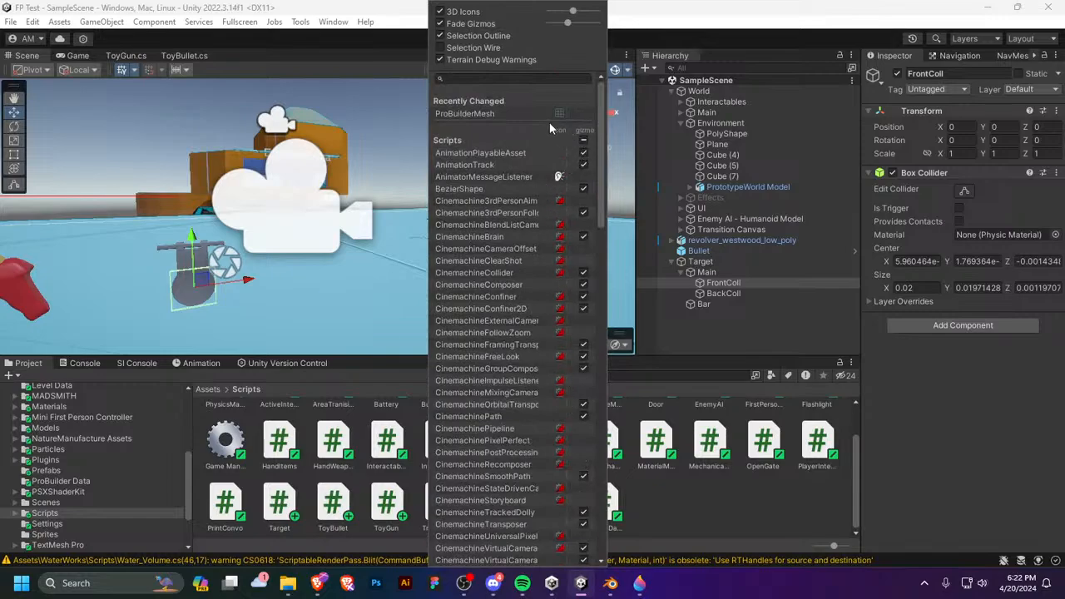
# Step: Try switching the Terrain Debug Warnings and 3D Icons gizmo options off and back on
pyautogui.click(442, 61)
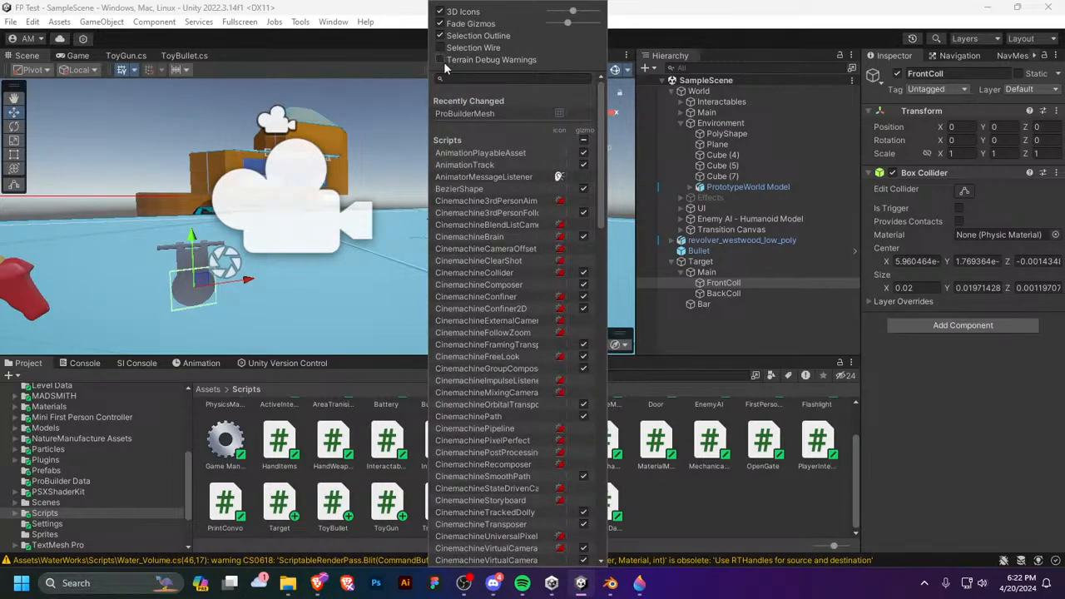
pyautogui.click(441, 13)
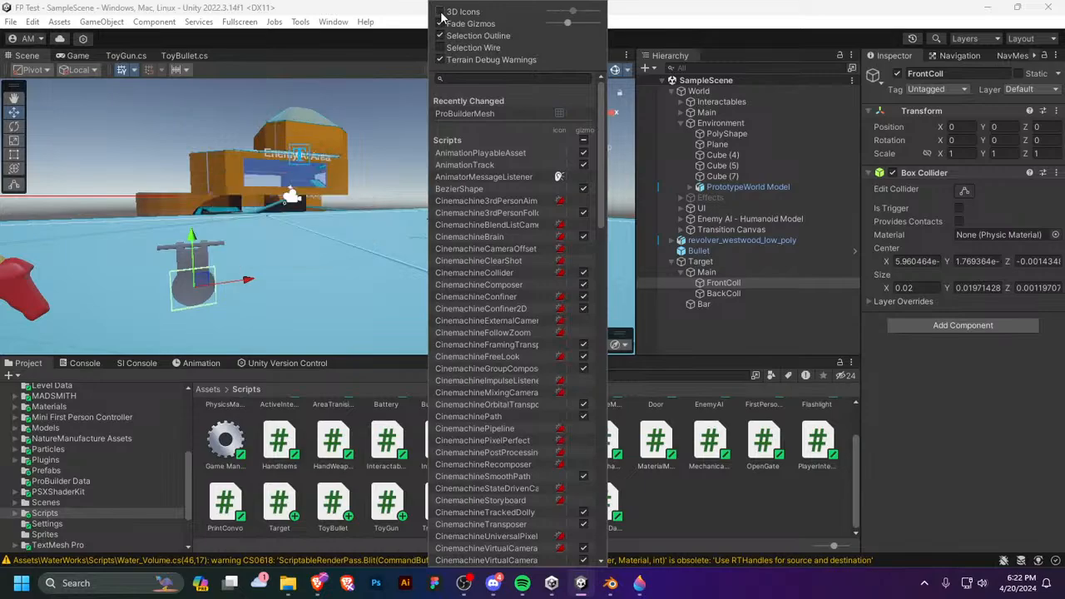
pyautogui.click(441, 14)
pyautogui.moveTo(366, 129); pyautogui.dragTo(299, 218, button='right')
pyautogui.press('w')
pyautogui.press('s')
pyautogui.press('f')
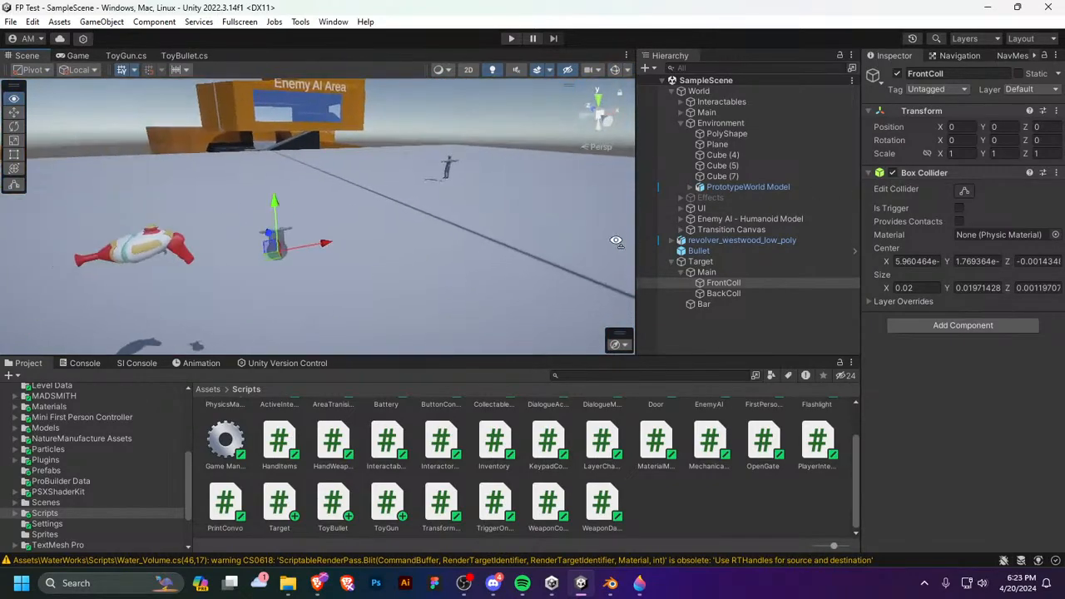
# Step: Search the Scene view's gizmo list for "stati", "text" and "ai"
pyautogui.click(627, 72)
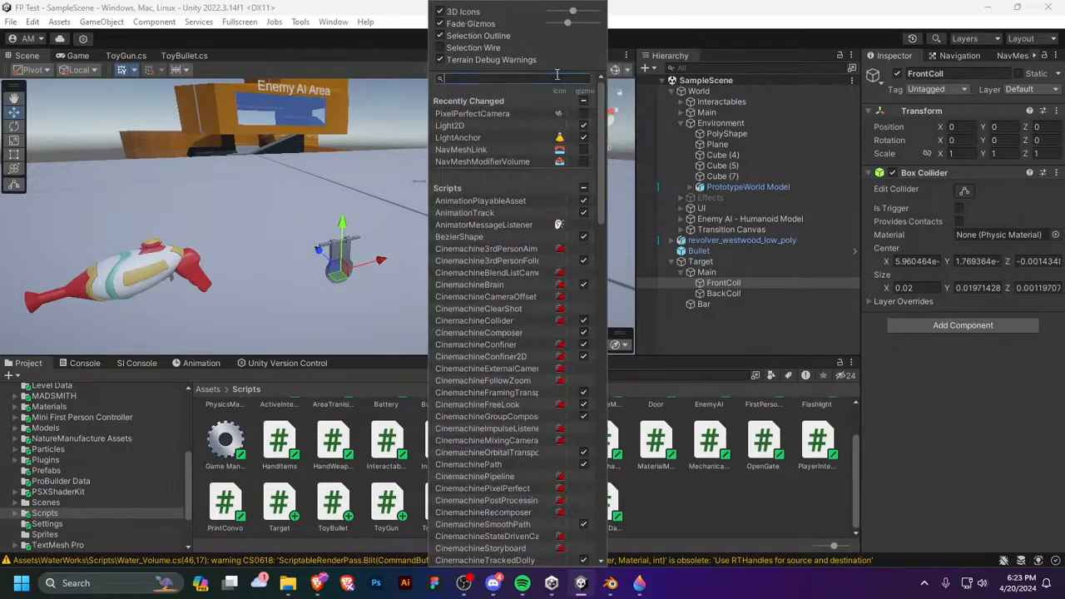
pyautogui.write('stati')
pyautogui.press('BackSpace')
pyautogui.press('BackSpace')
pyautogui.press('BackSpace')
pyautogui.press('BackSpace')
pyautogui.press('BackSpace')
pyautogui.press('BackSpace')
pyautogui.write('text')
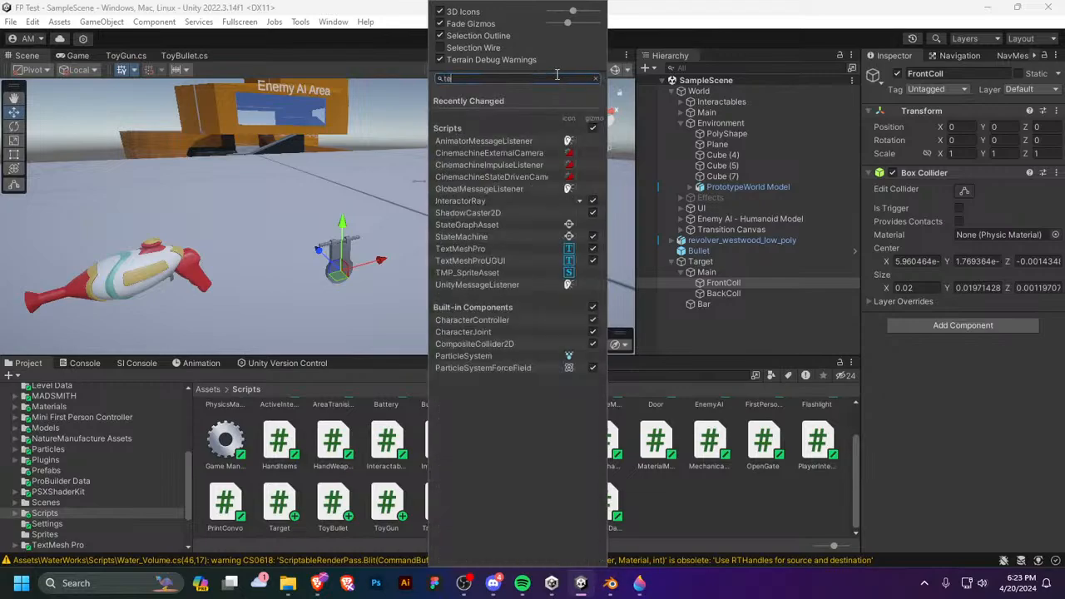
pyautogui.press('BackSpace')
pyautogui.press('BackSpace')
pyautogui.press('BackSpace')
pyautogui.press('BackSpace')
pyautogui.write('ai')
pyautogui.press('BackSpace')
pyautogui.press('BackSpace')
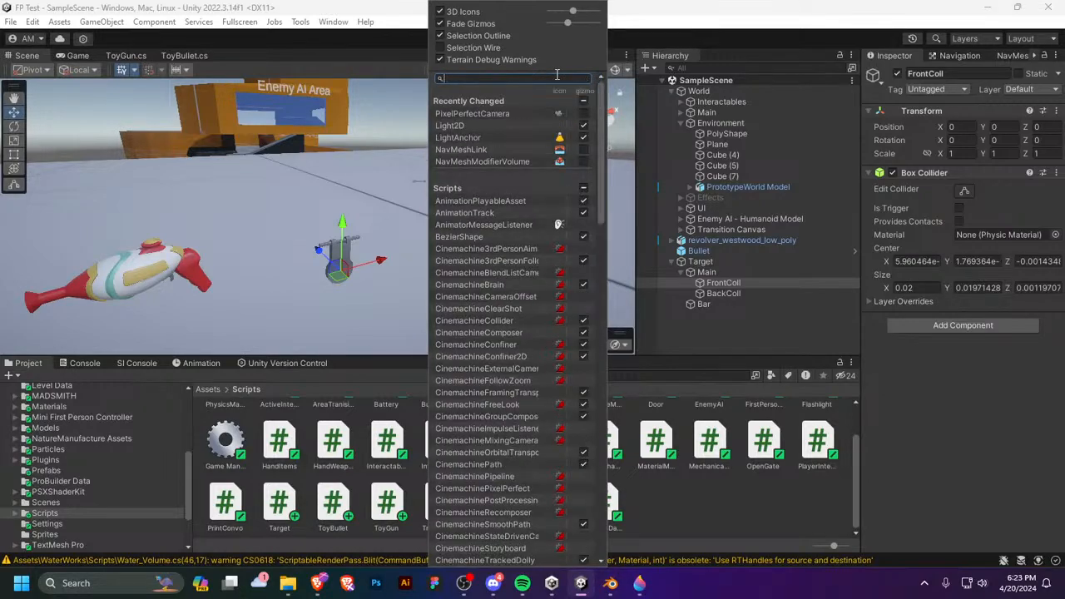
# Step: Hide the NavMeshAgent and NavMeshObstacle gizmos and turn on gizmos in the Scene view
pyautogui.write('n')
pyautogui.press('BackSpace')
pyautogui.write('nav')
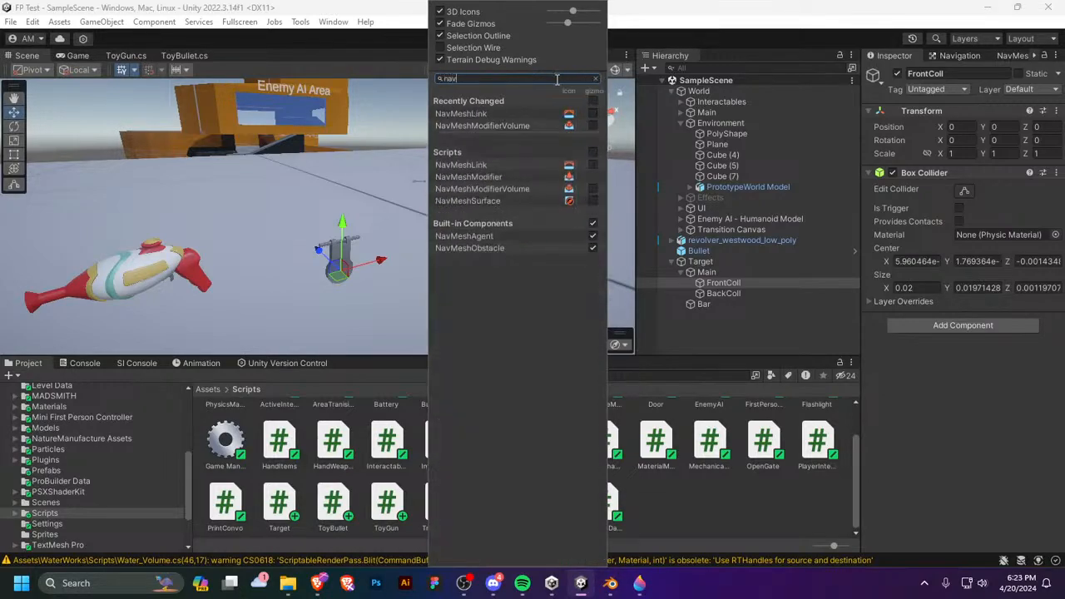
pyautogui.click(596, 248)
pyautogui.press('BackSpace')
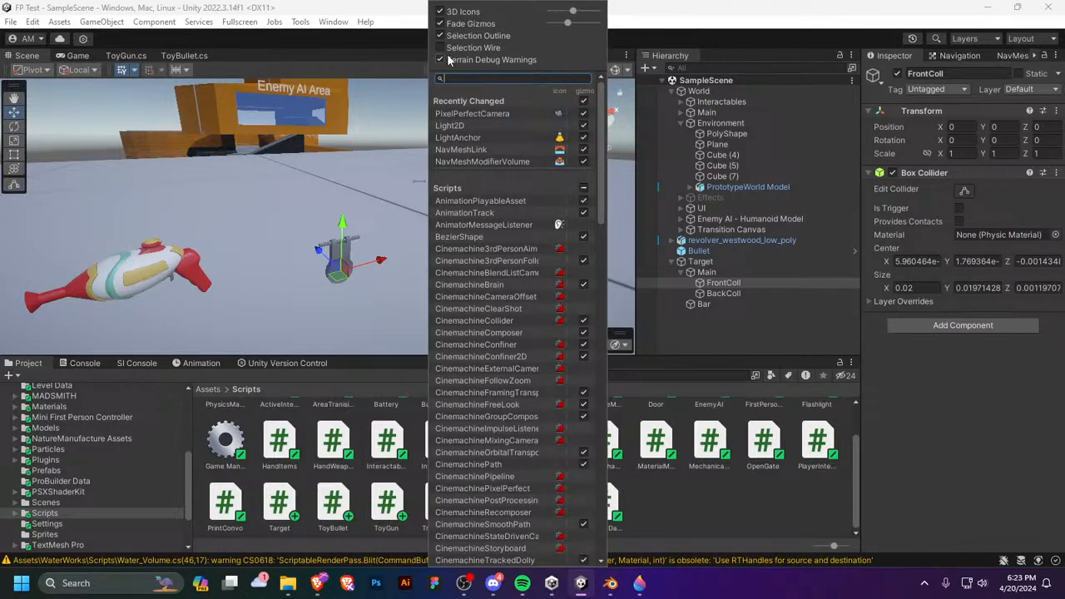
pyautogui.click(398, 72)
pyautogui.click(614, 70)
# Step: Filter the gizmo list by "nav" and try toggling the NavMeshLink, NavMeshModifierVolume and NavMeshSurface gizmos
pyautogui.click(628, 71)
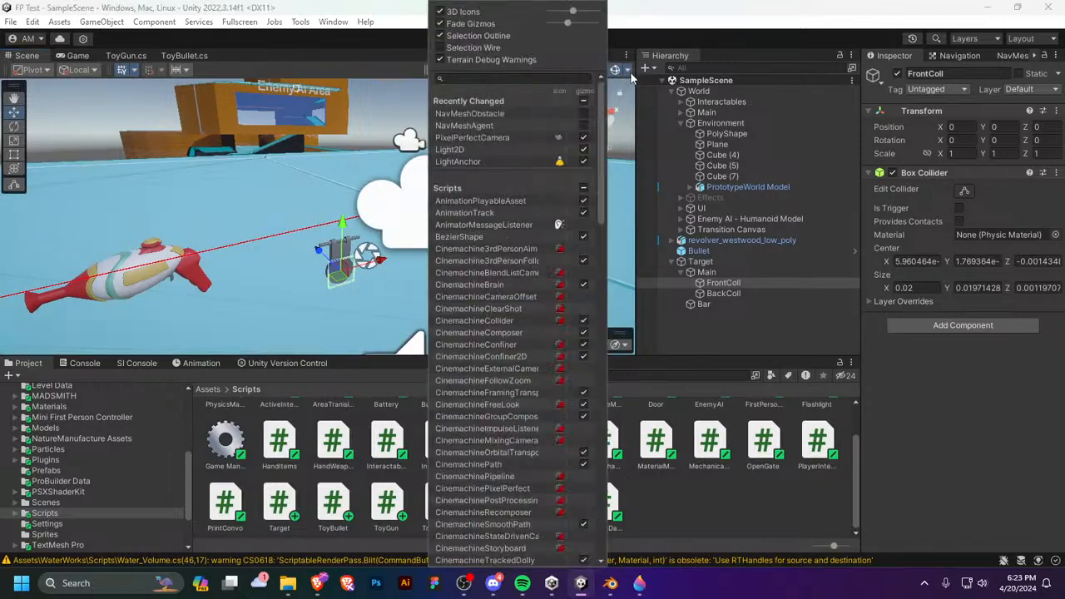
pyautogui.click(496, 77)
pyautogui.write('nav')
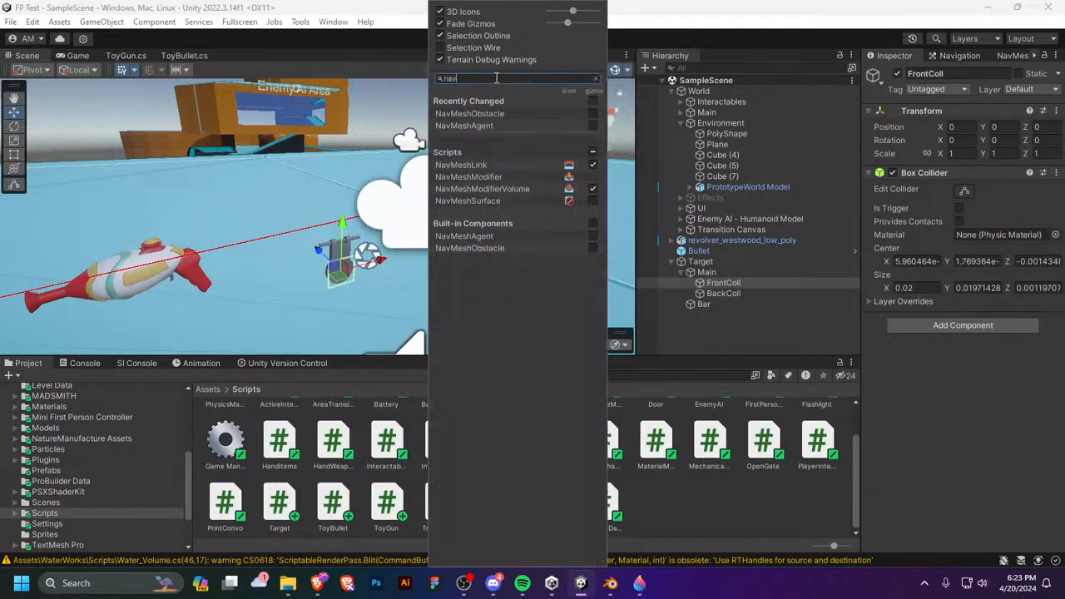
pyautogui.click(593, 165)
pyautogui.click(593, 189)
pyautogui.click(594, 165)
pyautogui.click(593, 200)
pyautogui.click(592, 201)
pyautogui.press('BackSpace')
# Step: Search the gizmo list for "obje" and "groun", then clear the search
pyautogui.write('obje')
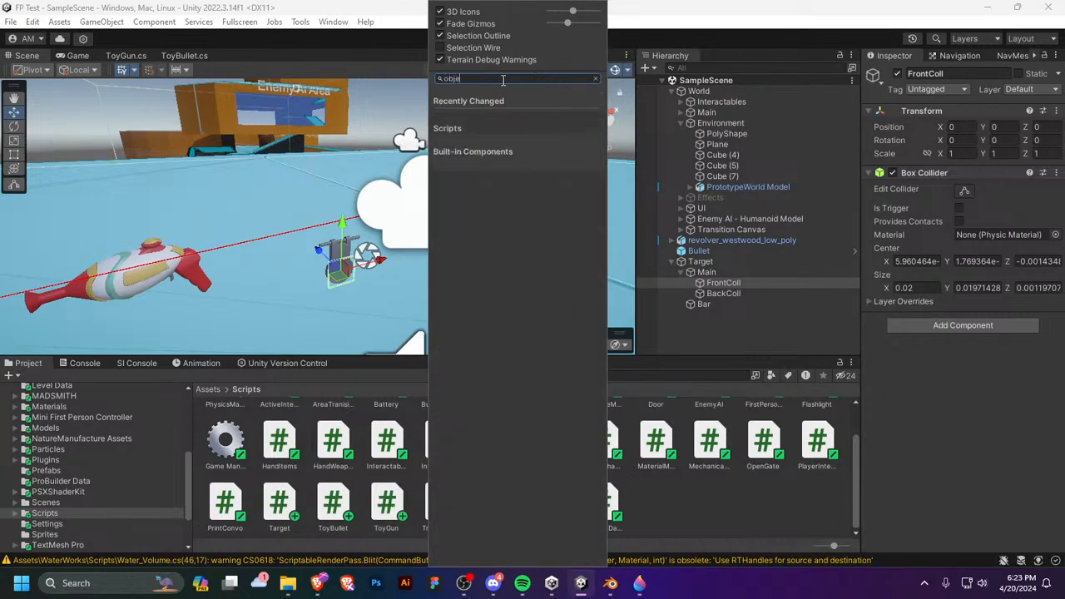
pyautogui.press('BackSpace')
pyautogui.press('BackSpace')
pyautogui.press('BackSpace')
pyautogui.press('BackSpace')
pyautogui.write('groun')
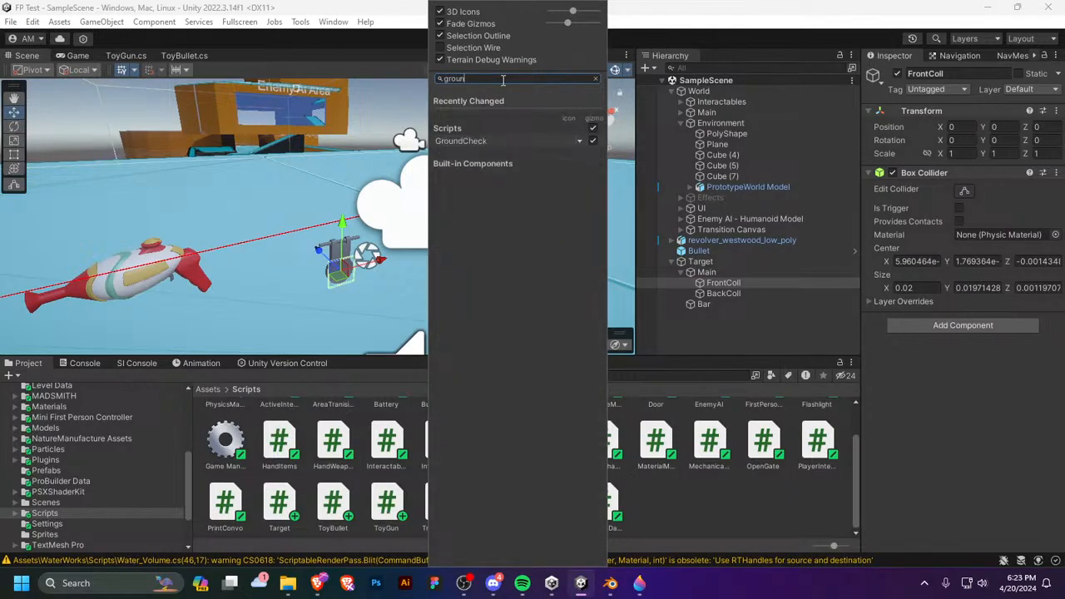
pyautogui.press('BackSpace')
pyautogui.press('BackSpace')
pyautogui.press('BackSpace')
pyautogui.press('BackSpace')
pyautogui.press('BackSpace')
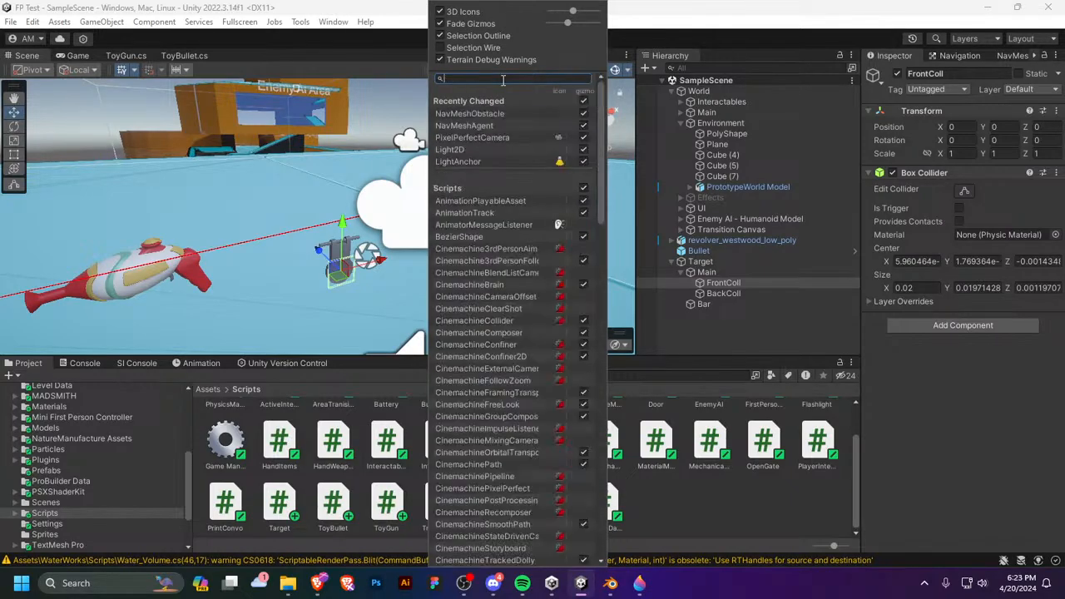
# Step: Select the ground Plane and check the NavMesh Updater and the Navigation agent settings
pyautogui.moveTo(237, 199); pyautogui.dragTo(260, 201, button='right')
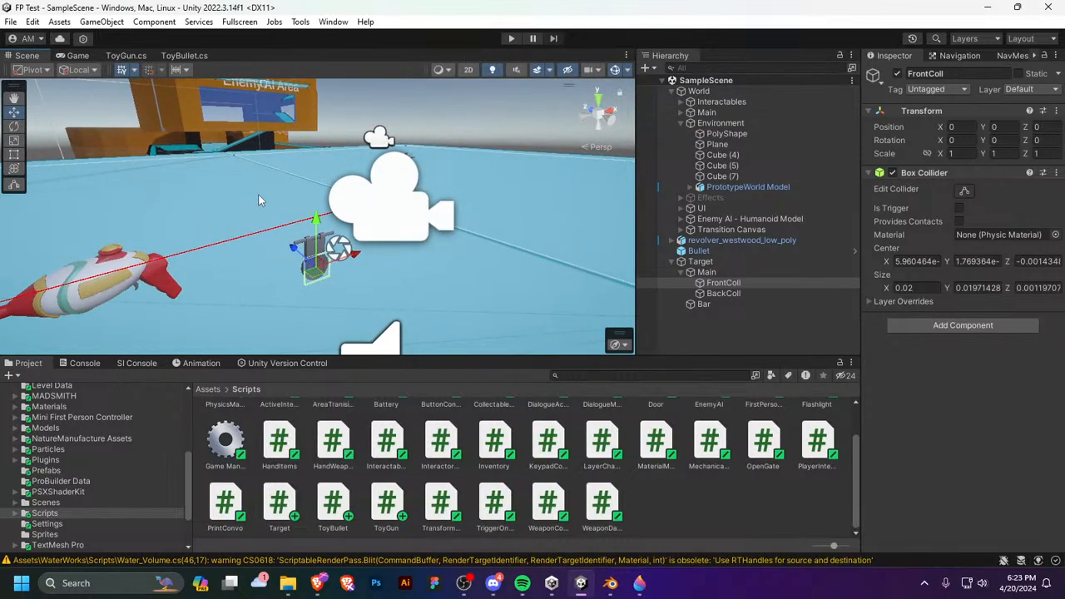
pyautogui.click(265, 196)
pyautogui.click(1018, 55)
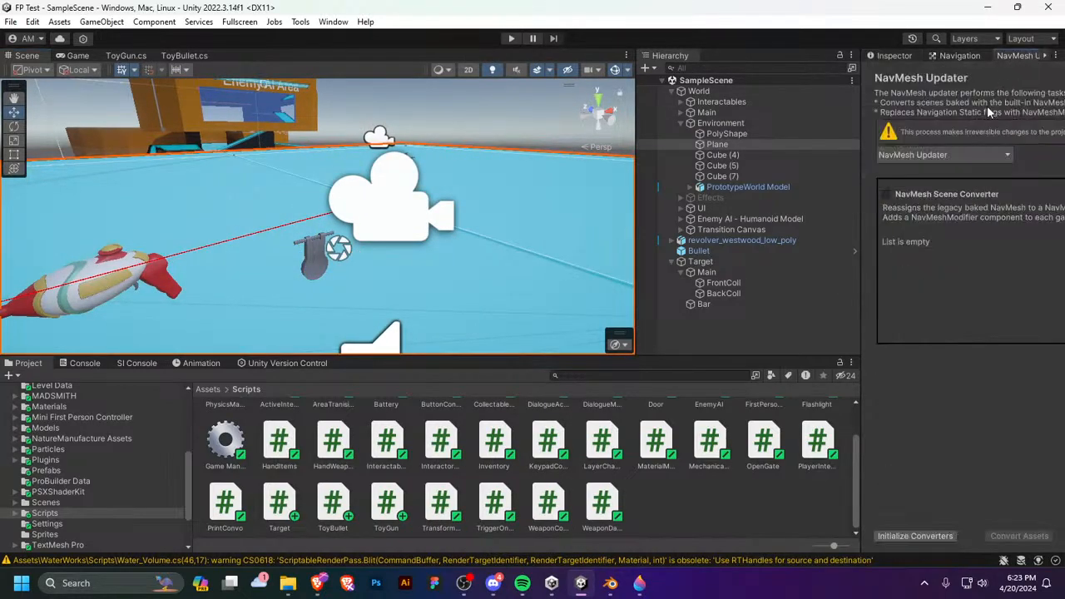
pyautogui.click(978, 58)
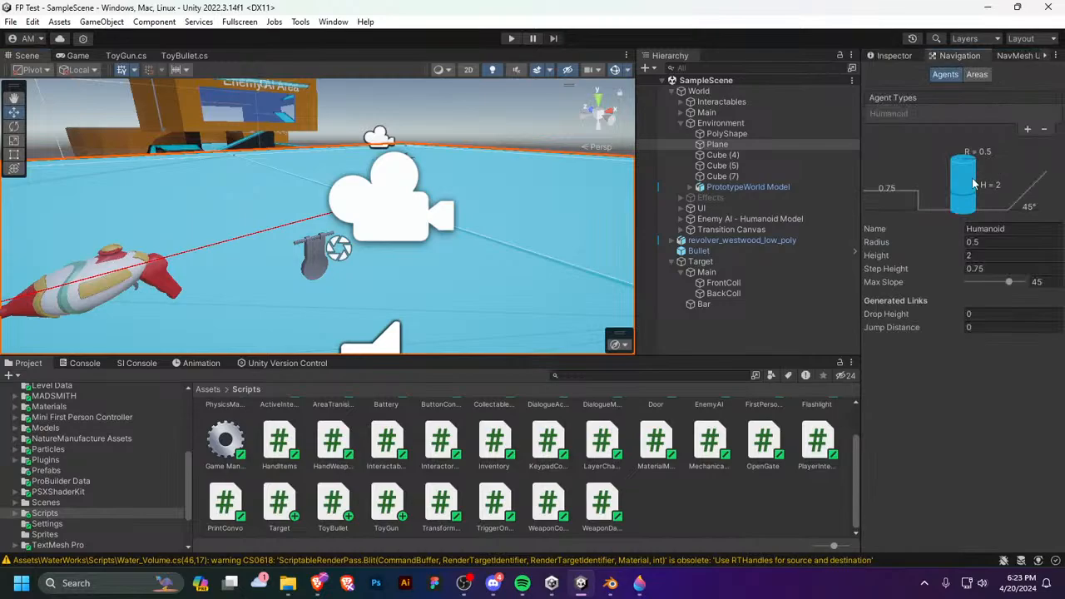
pyautogui.click(890, 60)
# Step: Try switching the Plane's NavMeshSurface component off and back on
pyautogui.moveTo(515, 204); pyautogui.dragTo(762, 230, button='right')
pyautogui.scroll(-6, 903, 261)
pyautogui.moveTo(499, 237); pyautogui.dragTo(433, 241, button='right')
pyautogui.scroll(-5, 931, 383)
pyautogui.click(893, 326)
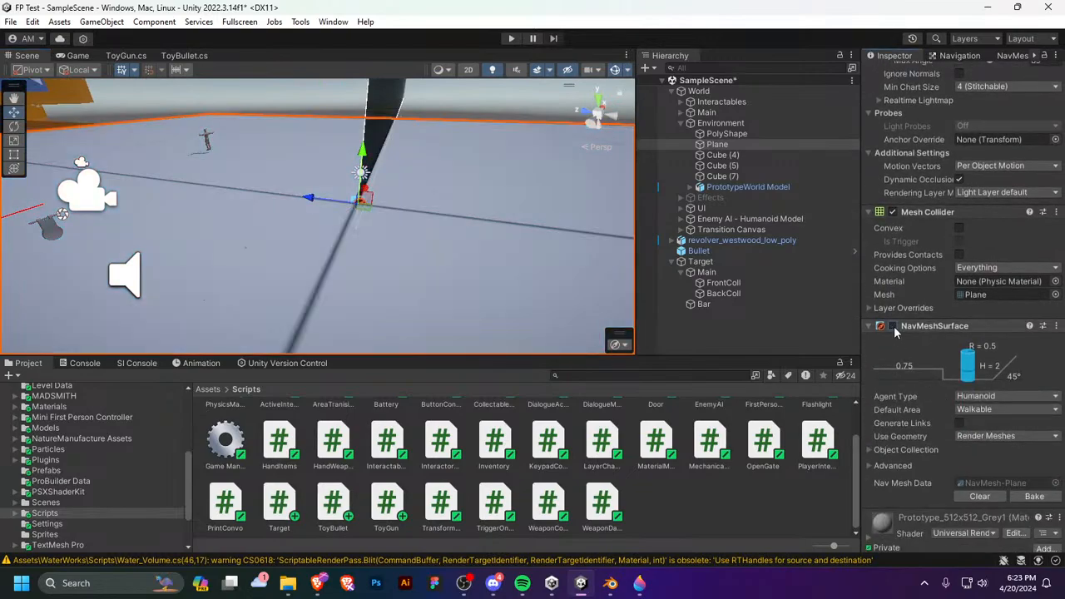
pyautogui.click(893, 326)
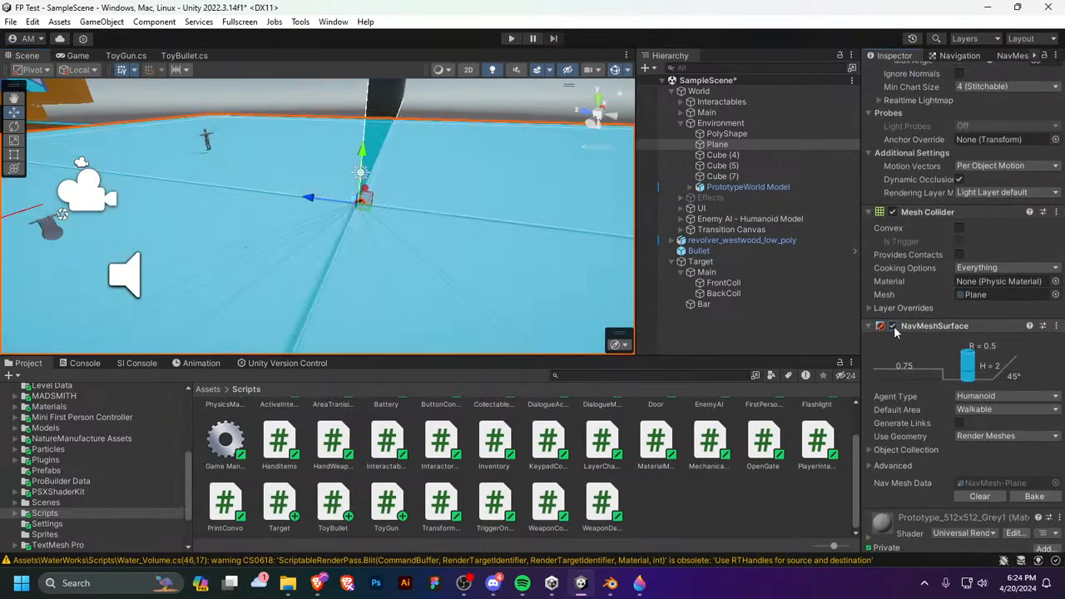
# Step: Hide the NavMeshSurface gizmo in the Scene view
pyautogui.click(617, 69)
pyautogui.click(538, 77)
pyautogui.write('s')
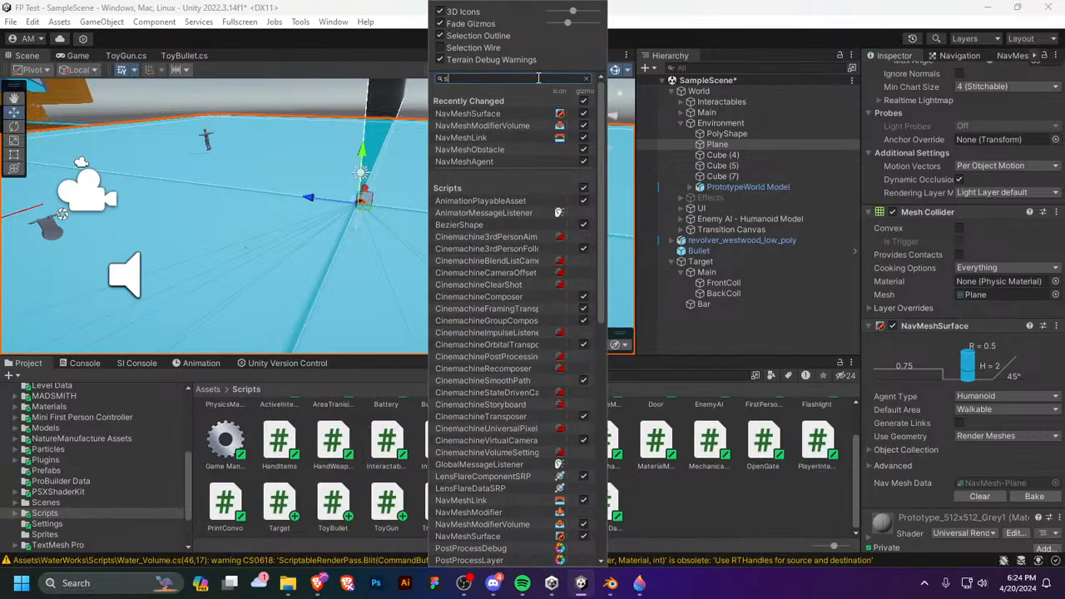
pyautogui.write('ur')
pyautogui.press('BackSpace')
pyautogui.press('BackSpace')
pyautogui.press('BackSpace')
pyautogui.click(581, 118)
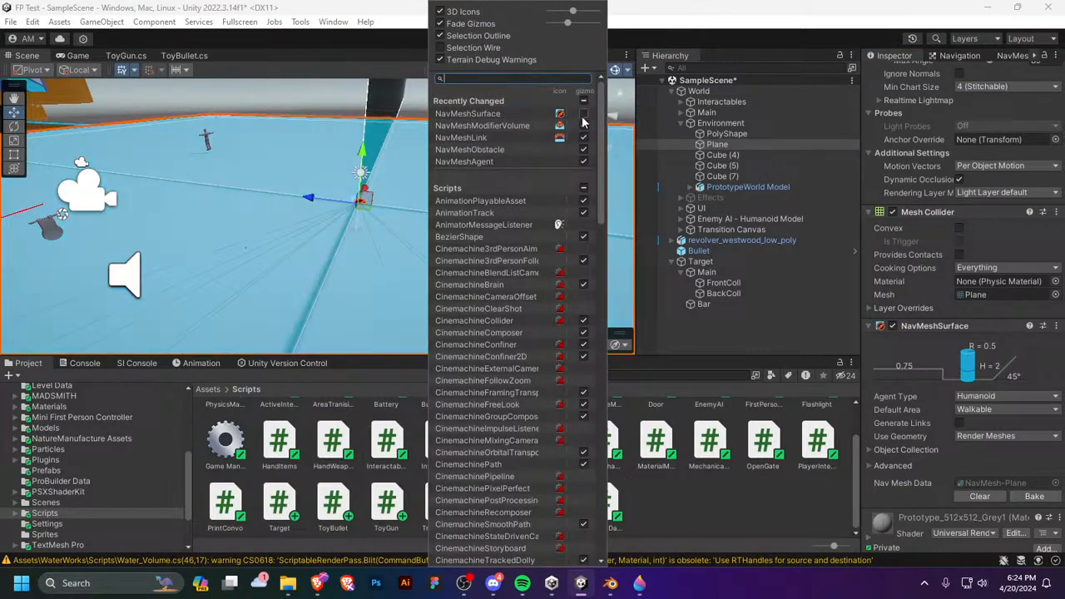
pyautogui.moveTo(335, 169); pyautogui.dragTo(312, 177, button='right')
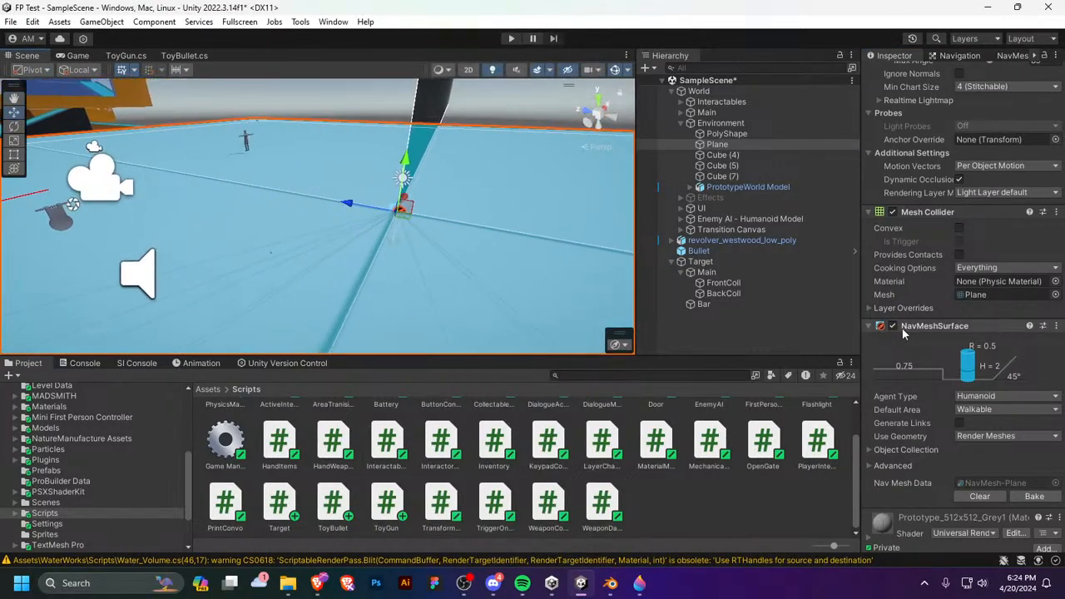
# Step: Examine the Plane's NavMeshSurface component, including its component options, Advanced section and Object Collection settings
pyautogui.click(730, 305)
pyautogui.click(714, 321)
pyautogui.click(716, 304)
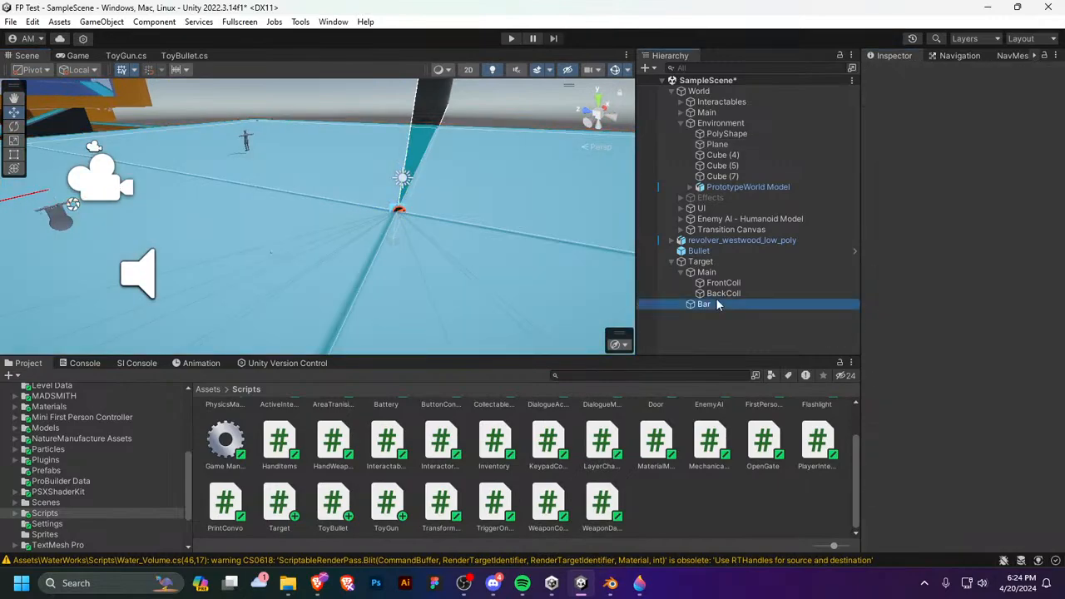
pyautogui.moveTo(450, 312); pyautogui.dragTo(406, 297, button='right')
pyautogui.click(498, 304)
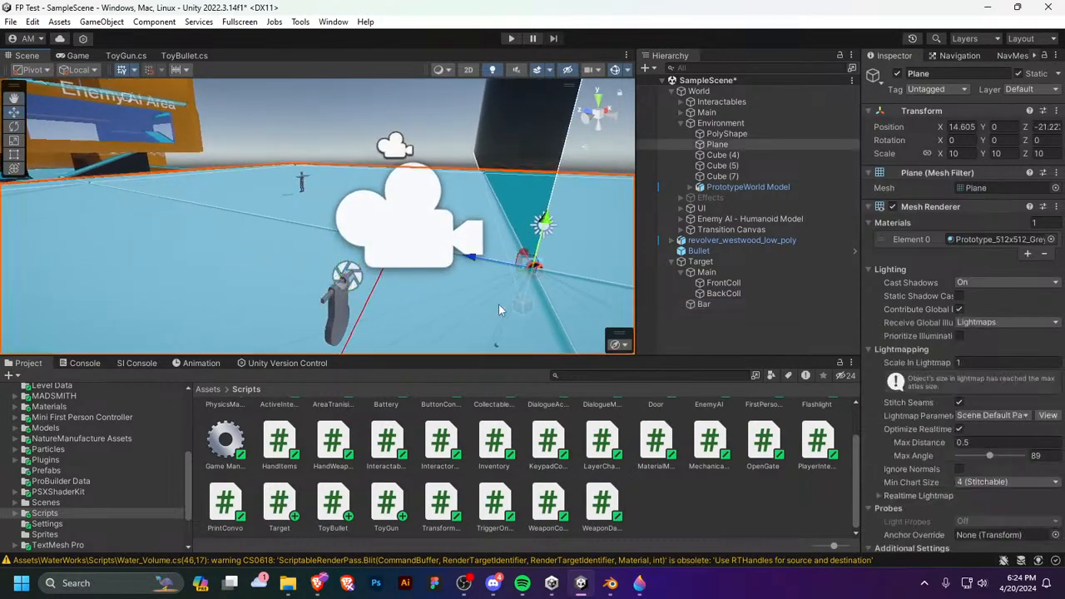
pyautogui.scroll(-8, 949, 380)
pyautogui.scroll(-3, 955, 378)
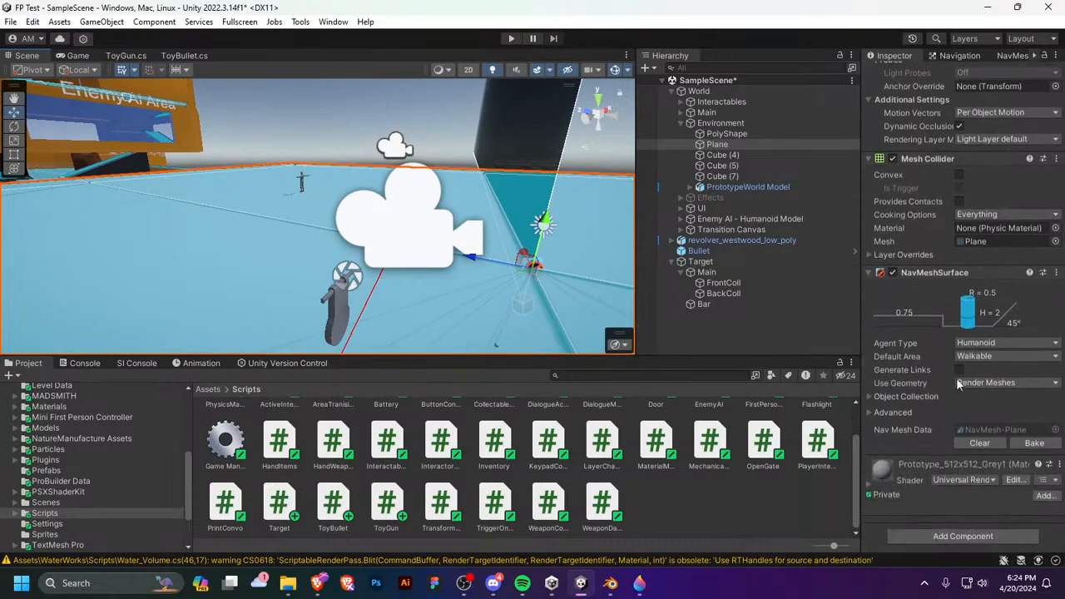
pyautogui.click(1055, 273)
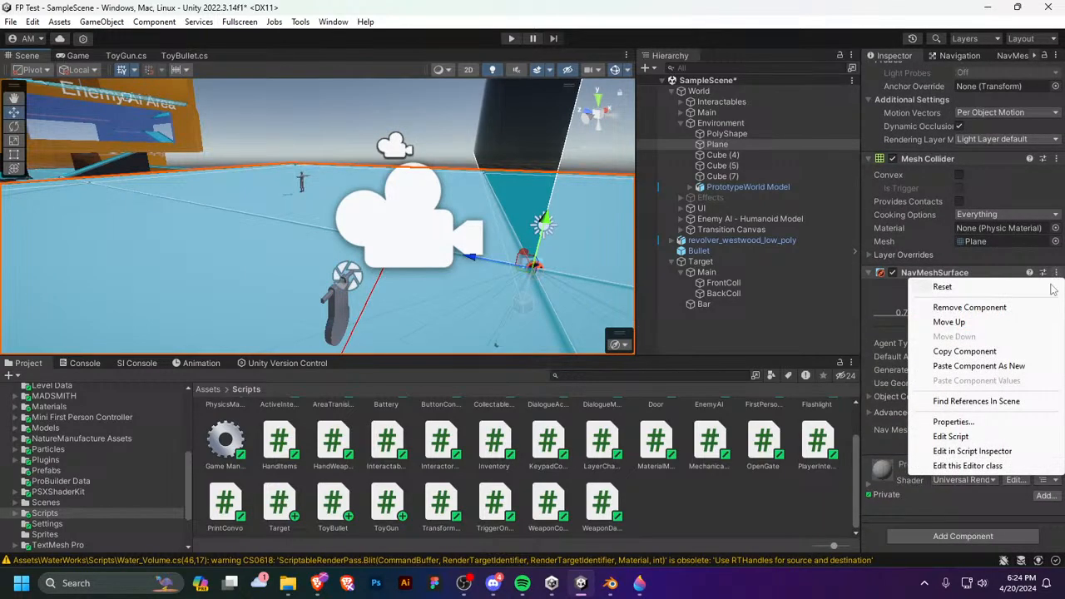
pyautogui.click(884, 407)
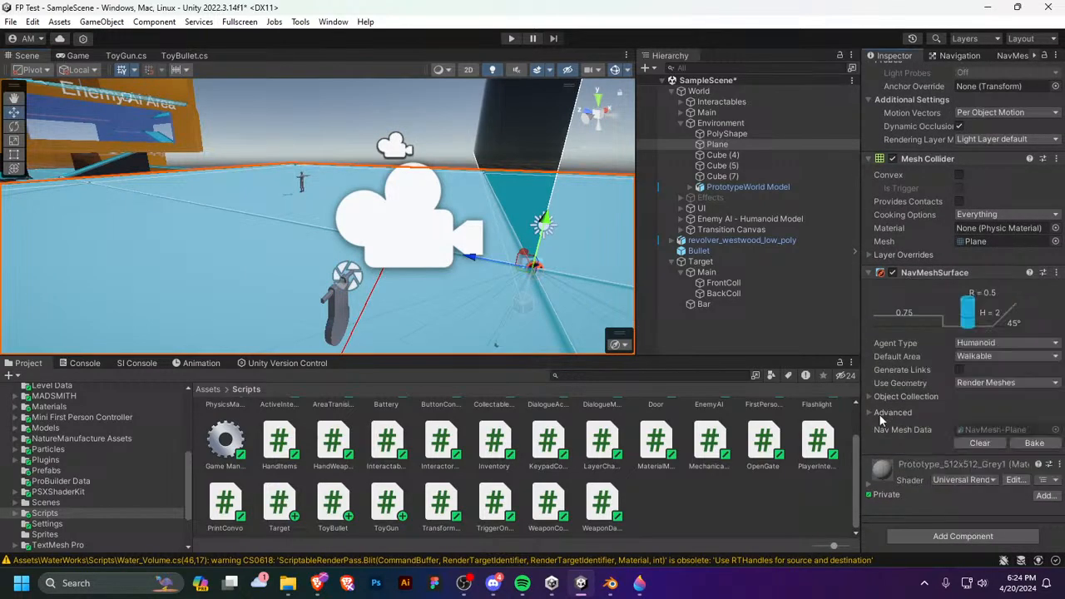
pyautogui.click(869, 413)
pyautogui.click(868, 413)
pyautogui.click(869, 397)
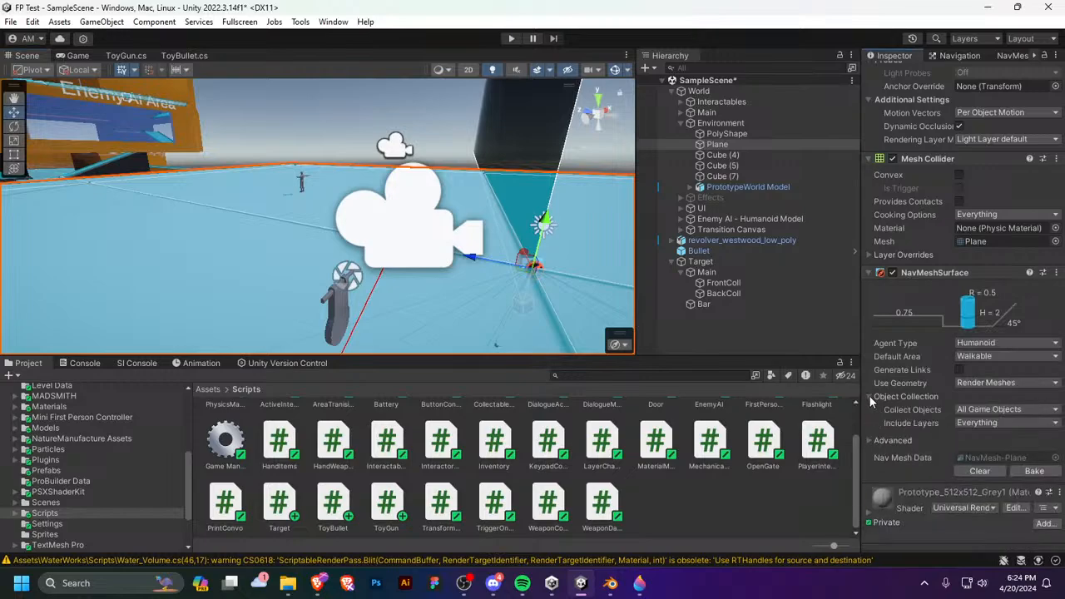
pyautogui.click(869, 398)
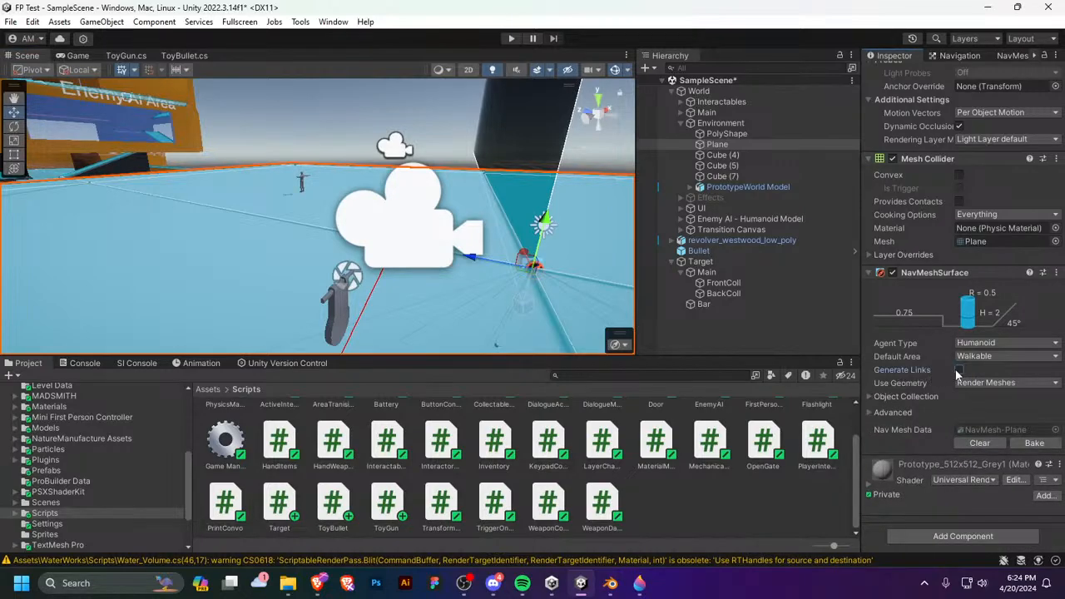
# Step: Disable the Plane's NavMeshSurface component and frame the target's Main object in the Scene view
pyautogui.click(892, 273)
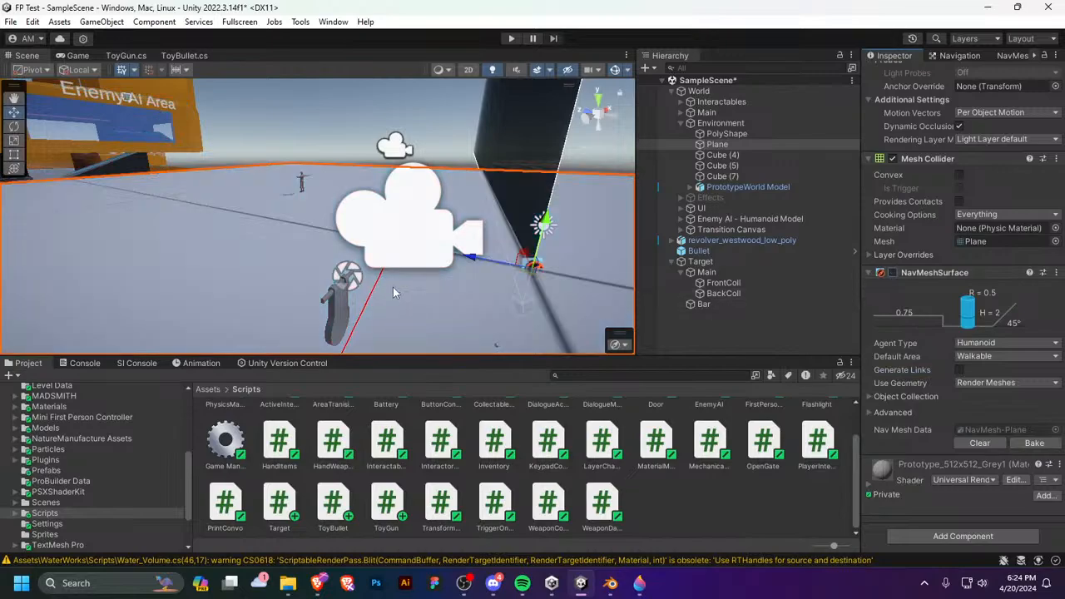
pyautogui.moveTo(393, 287); pyautogui.dragTo(195, 353, button='right')
pyautogui.press('w')
pyautogui.click(445, 297)
pyautogui.press('f')
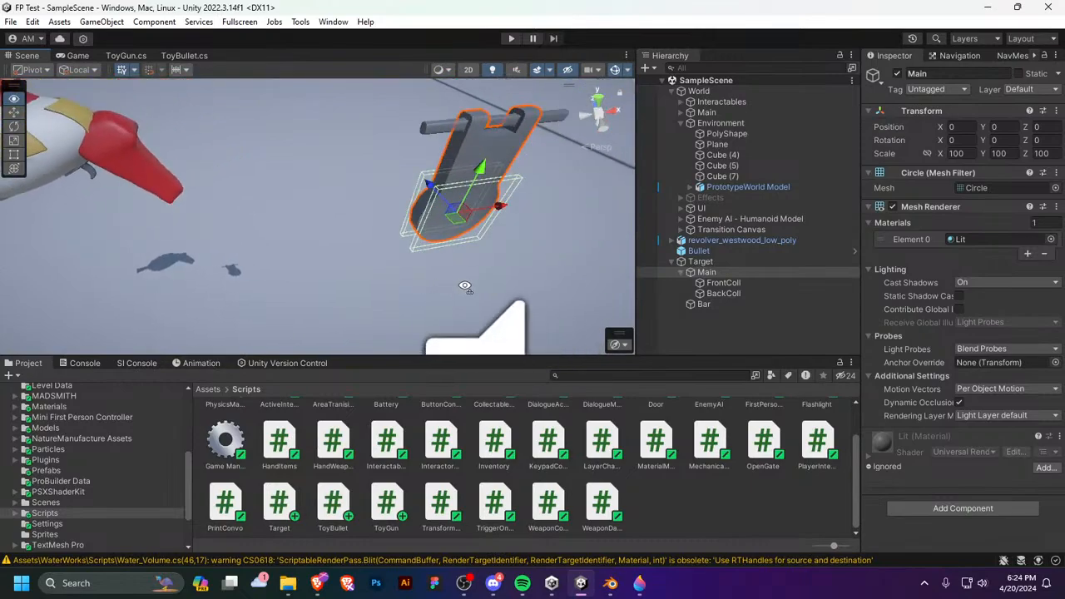
# Step: Start a new animation clip for the Target object and create a Target folder inside Assets/Animations
pyautogui.click(214, 363)
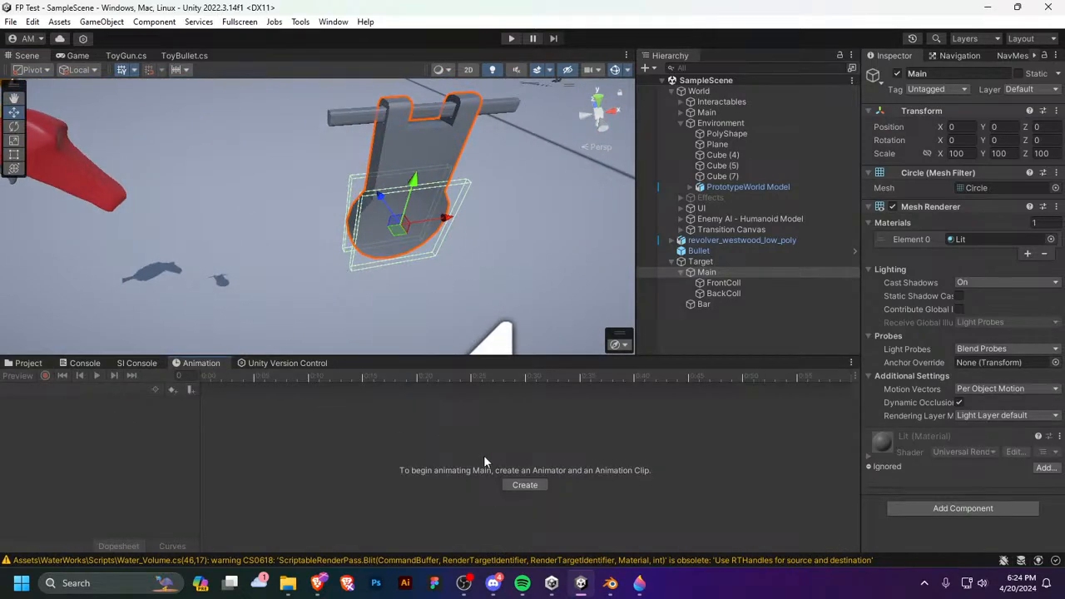
pyautogui.moveTo(451, 287); pyautogui.dragTo(474, 297, button='right')
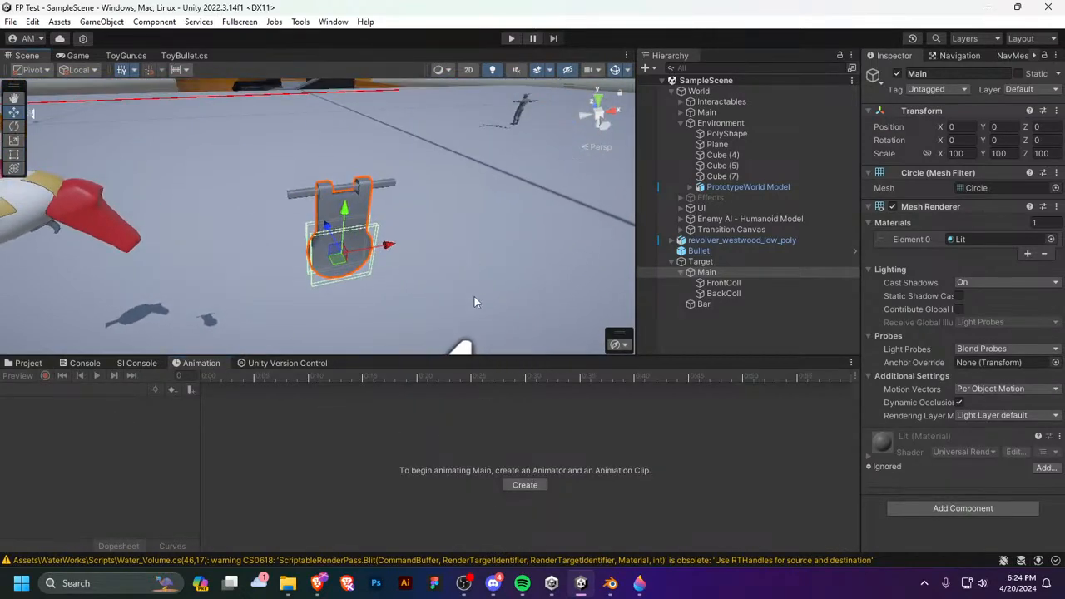
pyautogui.click(725, 262)
pyautogui.click(525, 485)
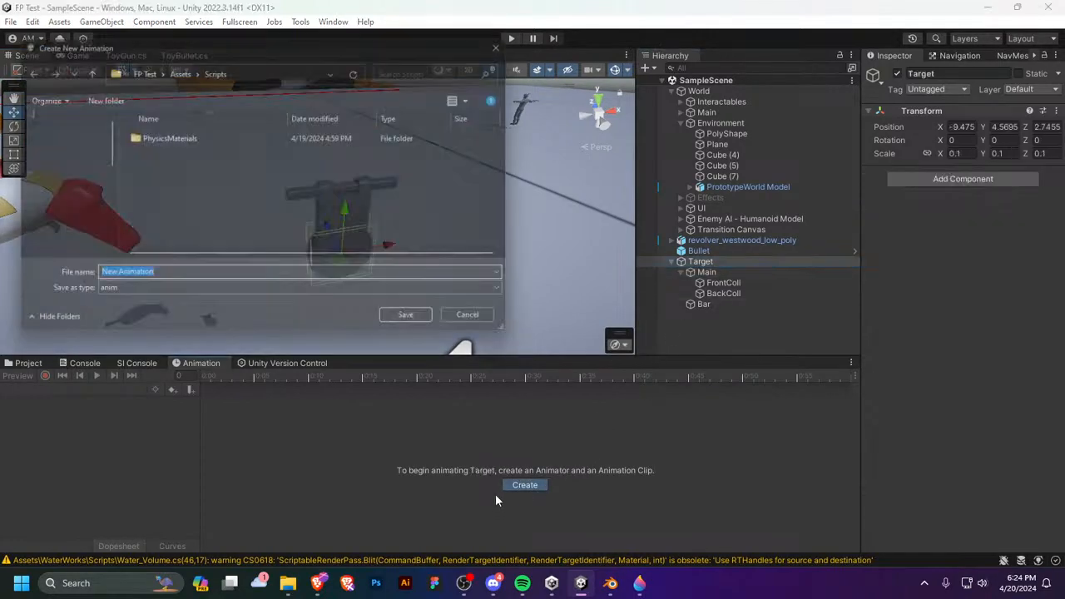
pyautogui.click(175, 69)
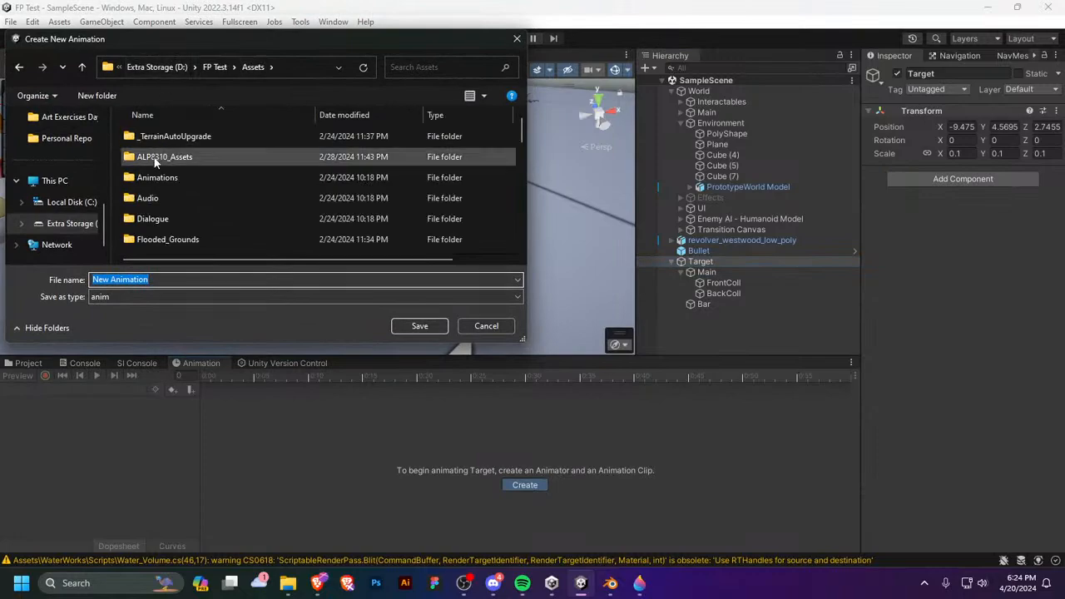
pyautogui.doubleClick(161, 178)
pyautogui.scroll(-1, 165, 236)
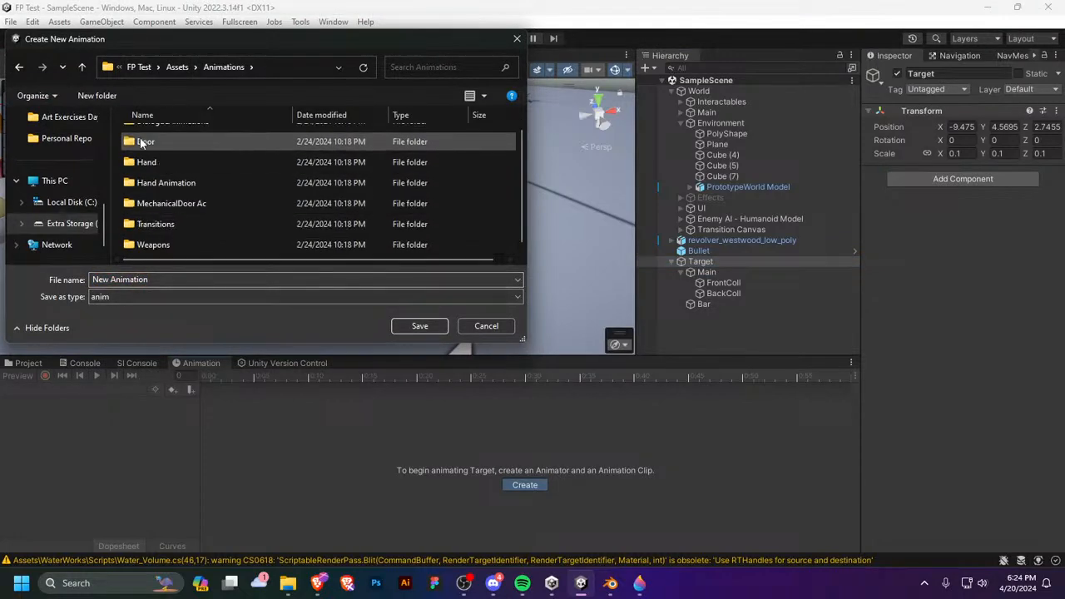
pyautogui.click(97, 95)
pyautogui.write('Target')
pyautogui.press('Return')
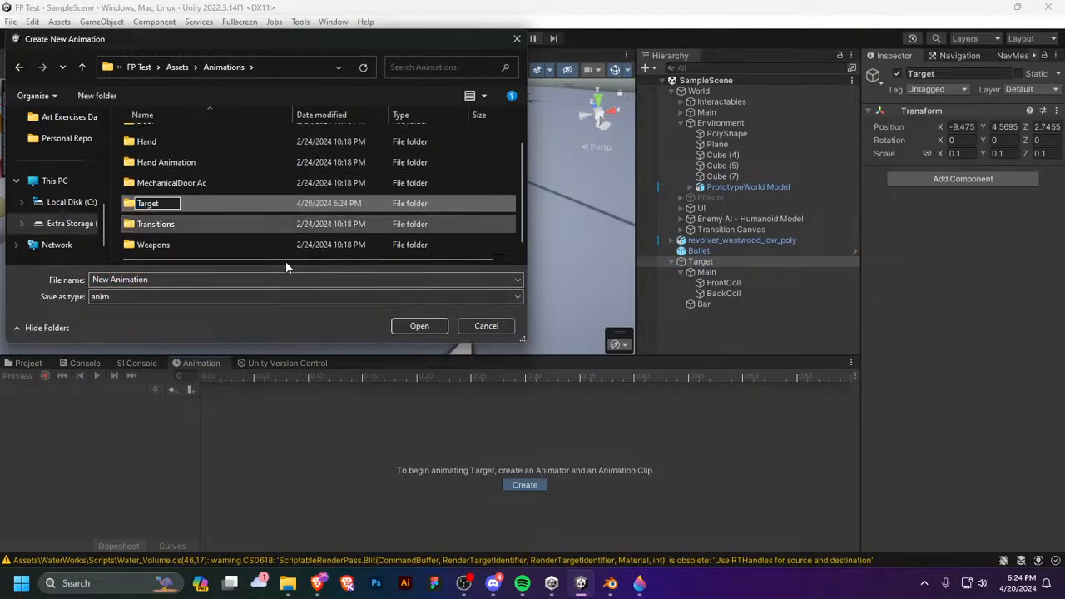
# Step: Save the new animation clip as Target in the Animations/Target folder
pyautogui.press('Return')
pyautogui.write('Target')
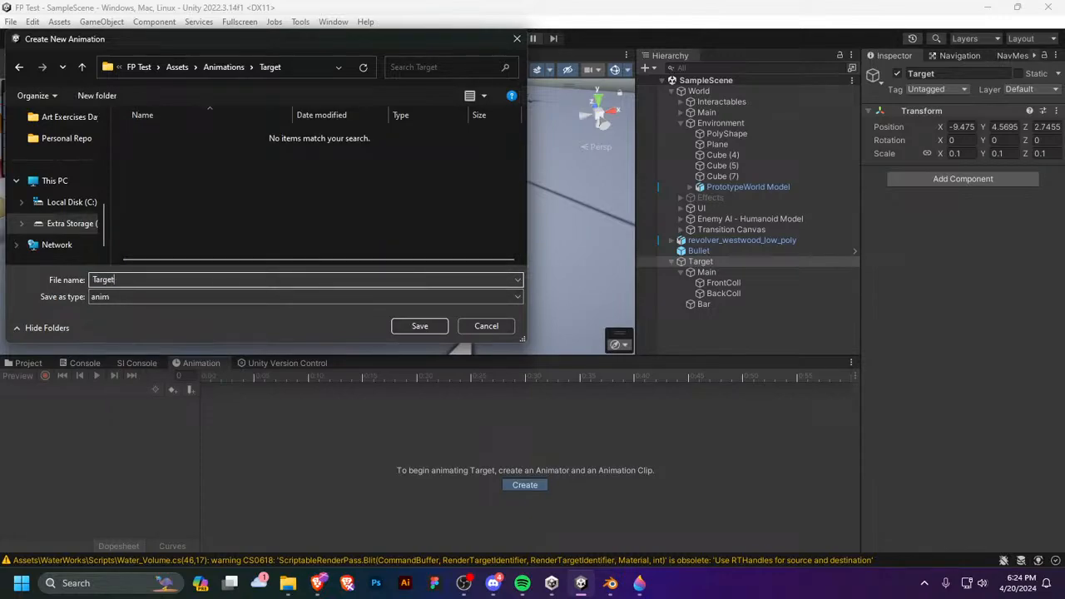
pyautogui.press('Return')
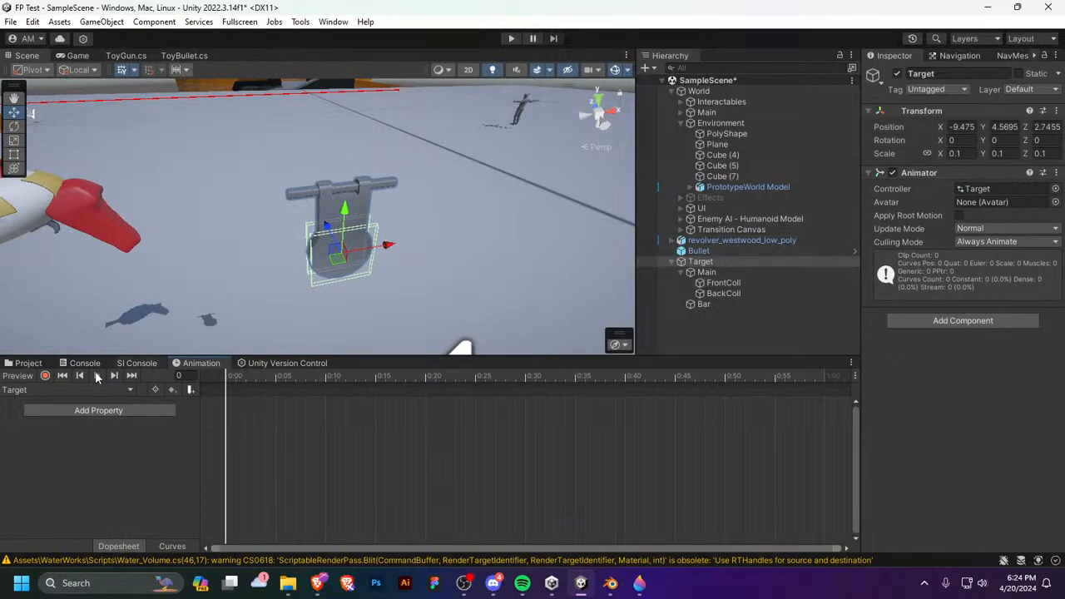
# Step: Add the Main object's Transform Rotation property to the Target animation clip
pyautogui.click(33, 389)
pyautogui.click(58, 453)
pyautogui.click(91, 409)
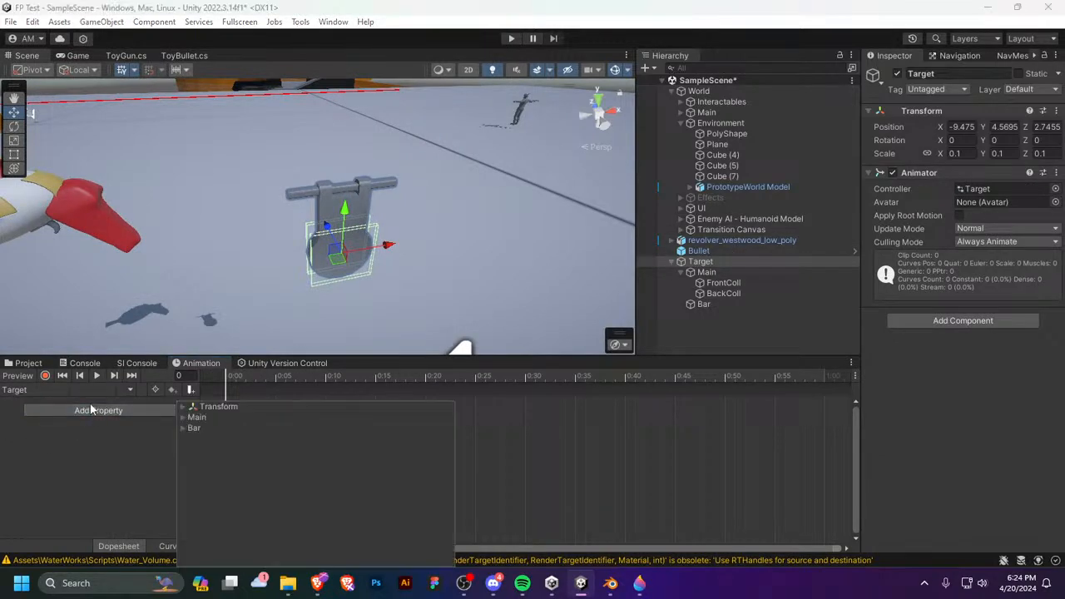
pyautogui.click(195, 418)
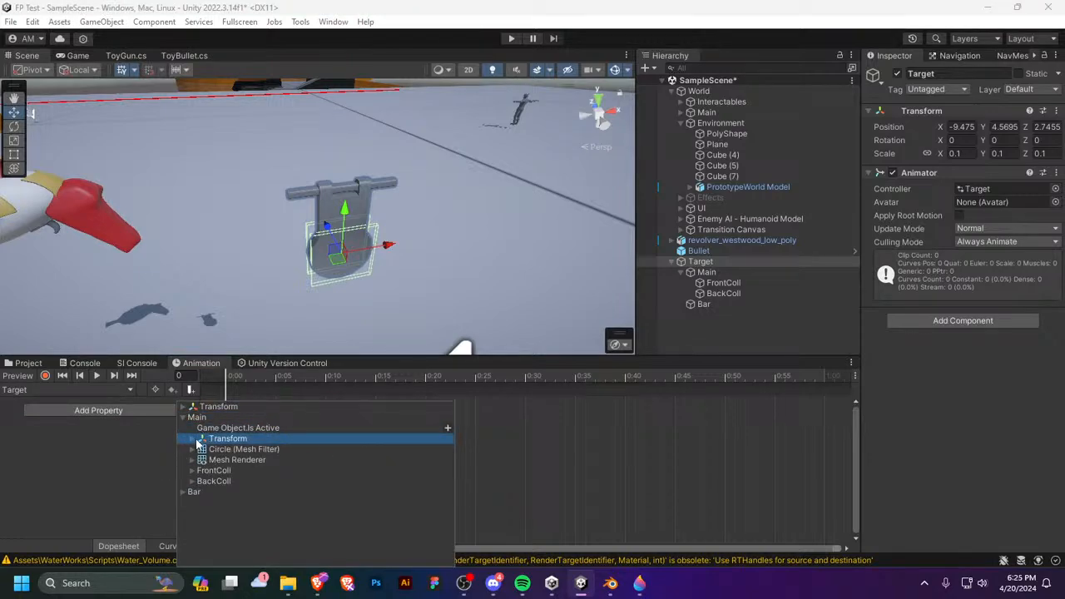
pyautogui.click(197, 439)
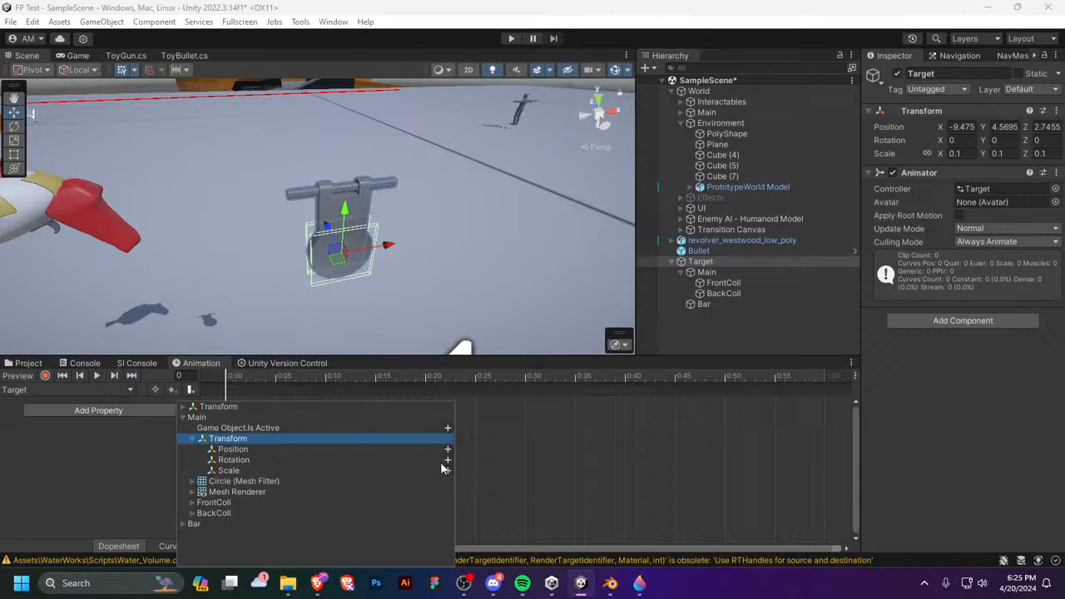
pyautogui.click(447, 459)
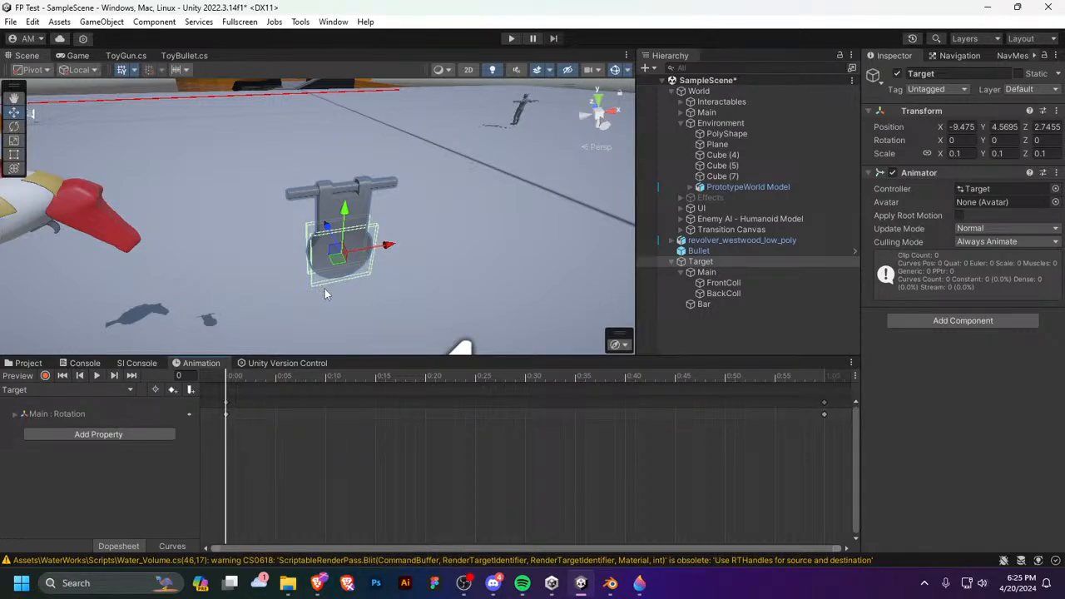
# Step: Try rotating the whole Target object in the Scene view and undo the rotation
pyautogui.press('e')
pyautogui.press('a')
pyautogui.moveTo(362, 269); pyautogui.dragTo(470, 258, button='right')
pyautogui.moveTo(474, 243); pyautogui.dragTo(504, 291)
pyautogui.hotkey('ctrl', 'z')
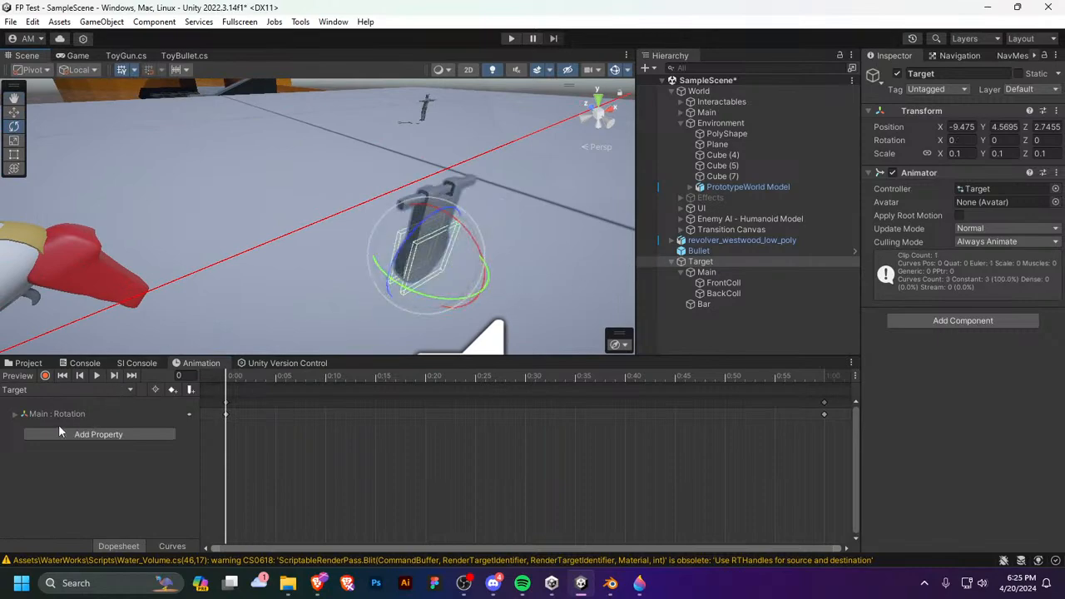
# Step: Expand the clip's Main rotation axes and try changing Main's X rotation in its Transform
pyautogui.click(14, 413)
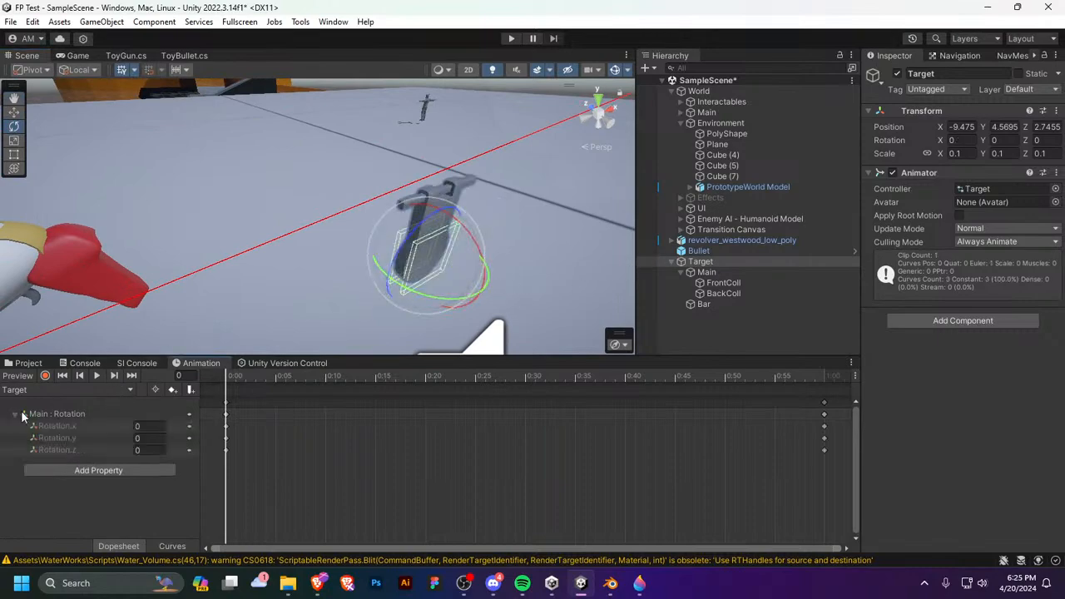
pyautogui.click(141, 438)
pyautogui.click(803, 264)
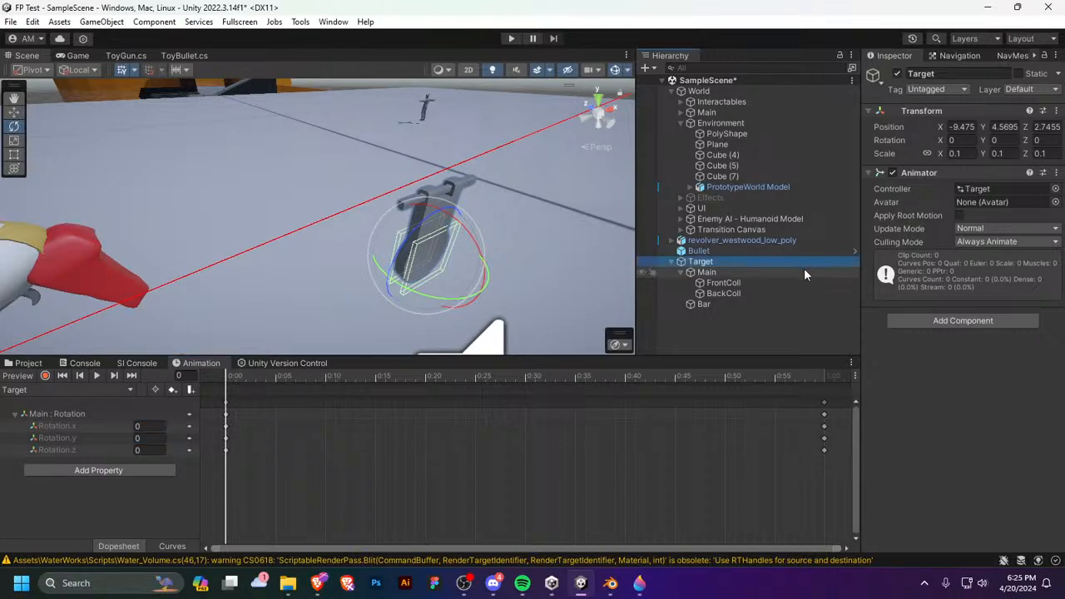
pyautogui.click(803, 271)
pyautogui.moveTo(940, 140); pyautogui.dragTo(921, 149)
pyautogui.keyDown('alt'); pyautogui.moveTo(562, 232); pyautogui.dragTo(536, 275); pyautogui.keyUp('alt')
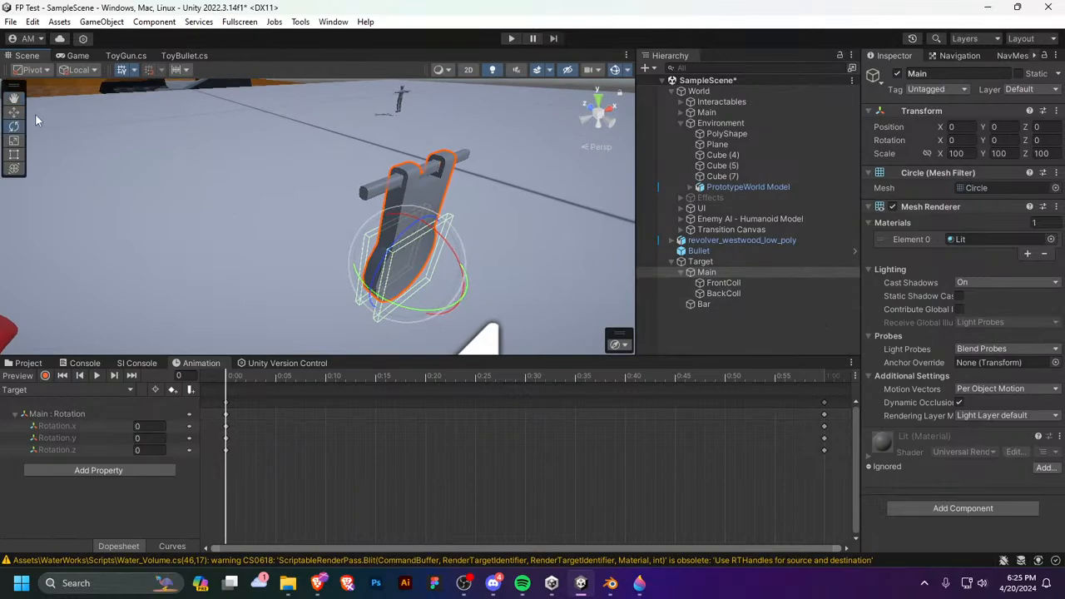
# Step: Examine the Scene view's transform tools and handle position setting with Main selected
pyautogui.click(13, 140)
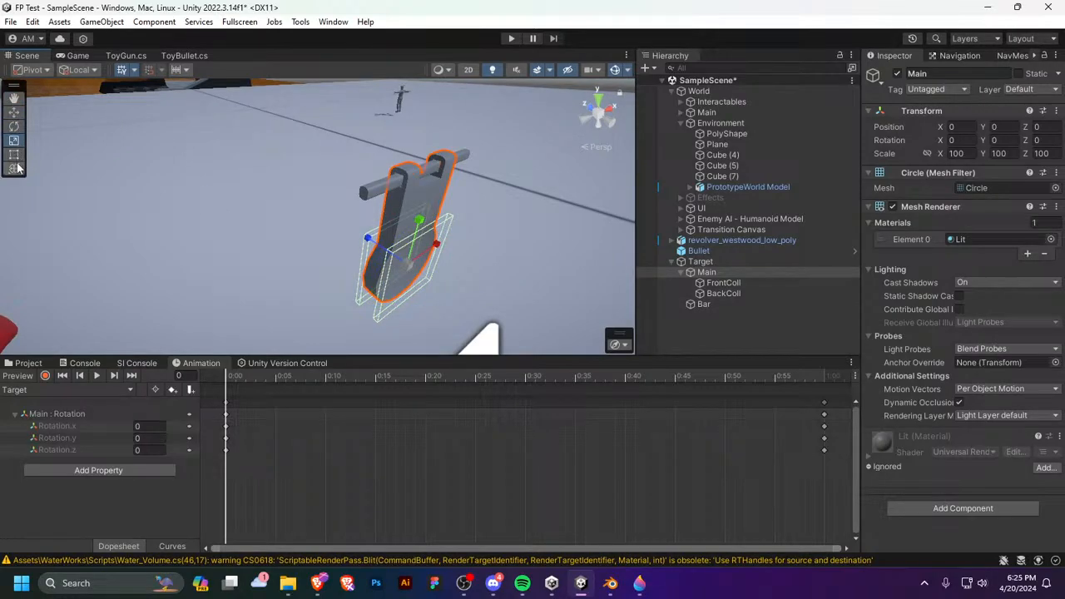
pyautogui.click(14, 168)
pyautogui.click(13, 126)
pyautogui.click(14, 98)
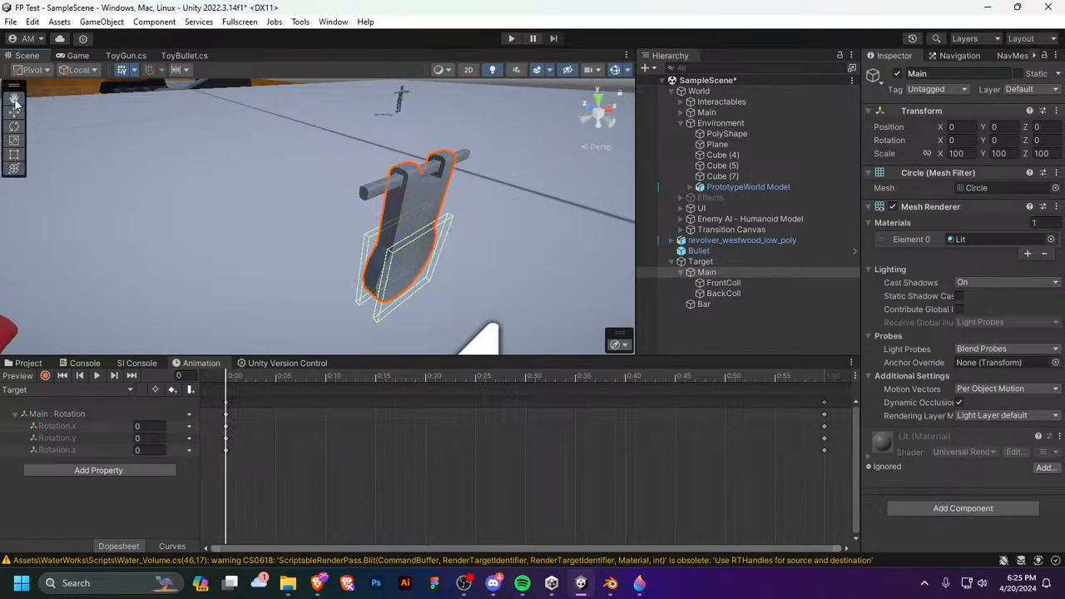
pyautogui.click(13, 126)
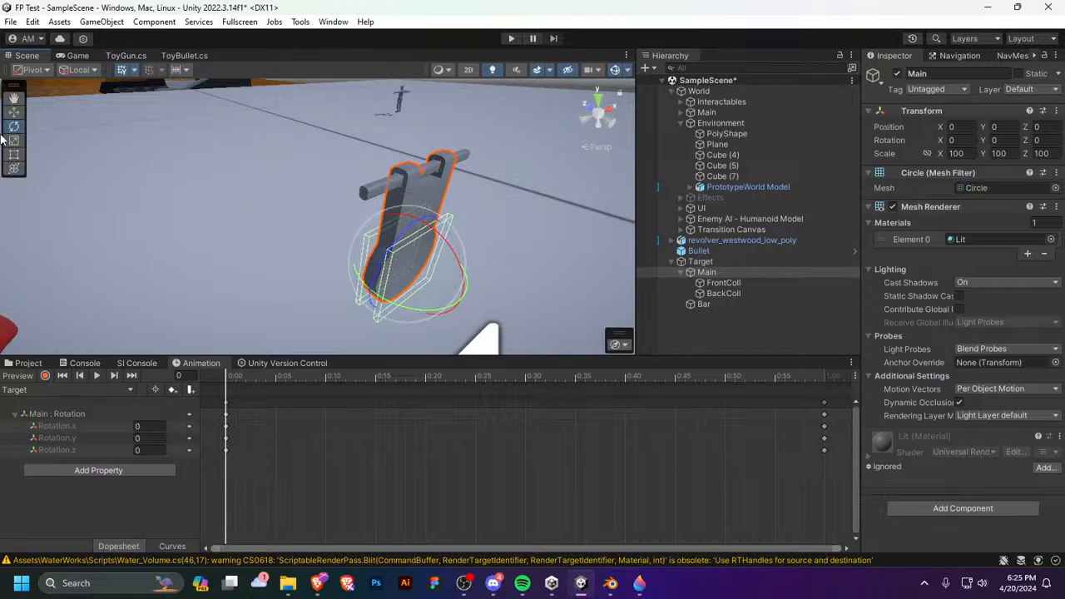
pyautogui.click(13, 112)
pyautogui.click(13, 98)
pyautogui.moveTo(25, 81); pyautogui.dragTo(43, 76)
pyautogui.click(42, 74)
# Step: Try rotating Main about -42° around its X axis in the Scene view and undo it
pyautogui.moveTo(172, 98); pyautogui.dragTo(274, 316, button='right')
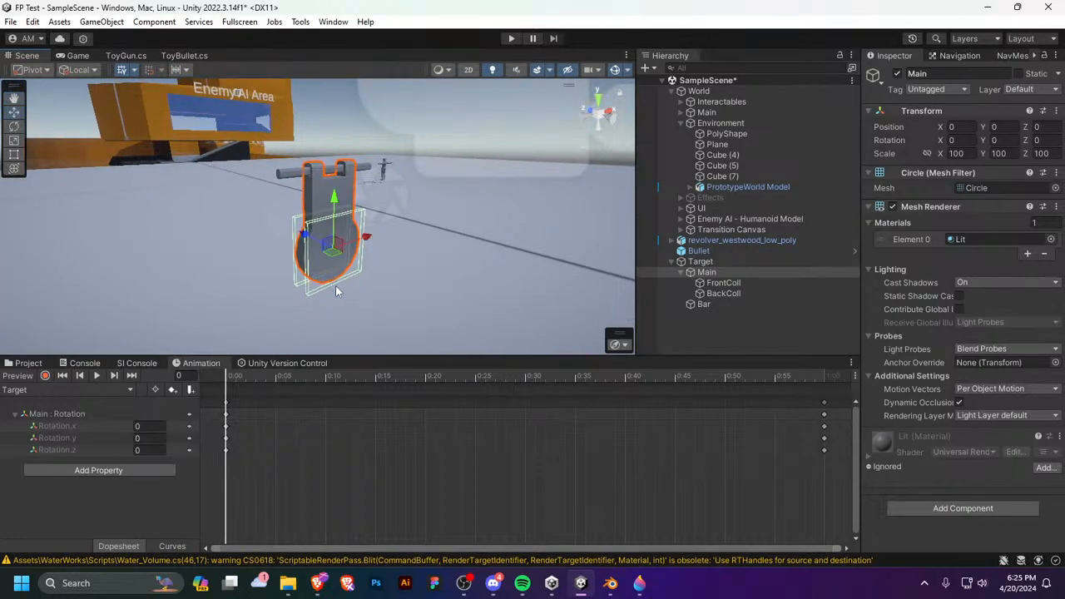
pyautogui.press('e')
pyautogui.moveTo(337, 250); pyautogui.dragTo(383, 250)
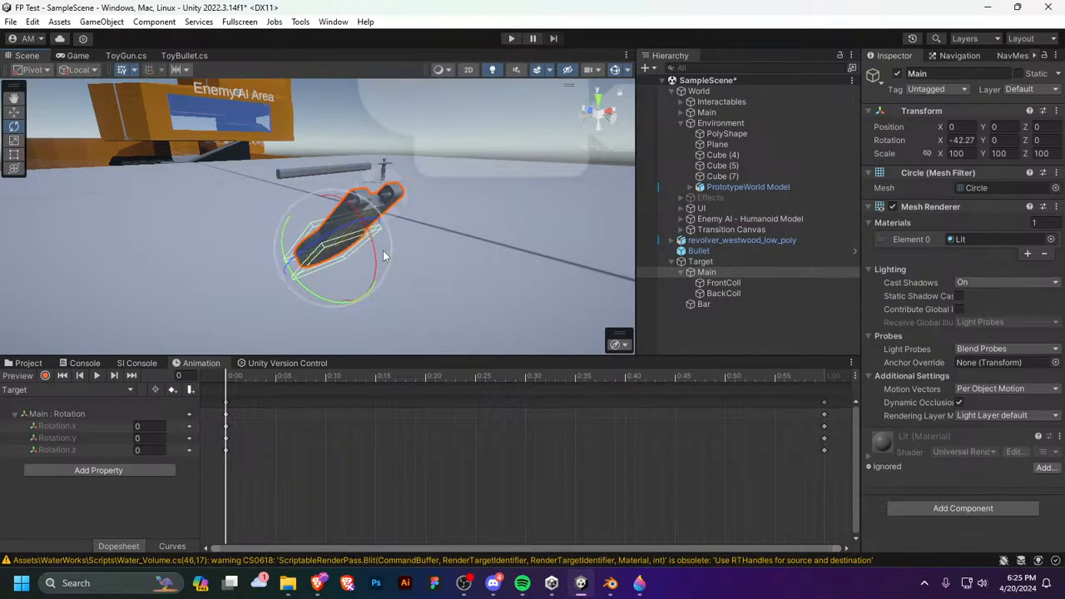
pyautogui.hotkey('ctrl', 'z')
# Step: Check the Center and Pivot handle position options and inspect the target from its side
pyautogui.click(46, 72)
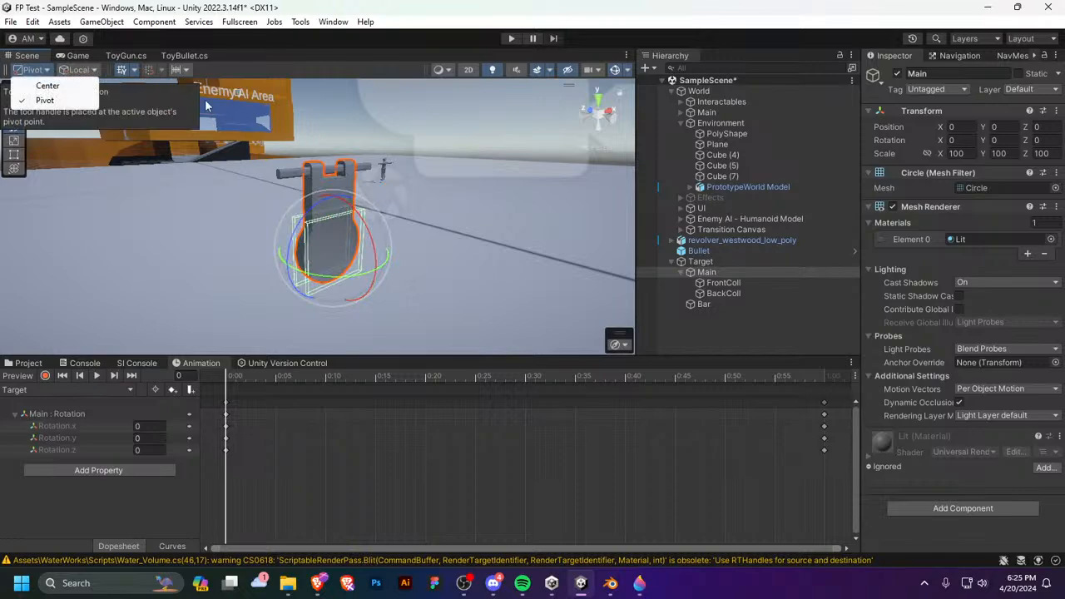
pyautogui.click(284, 34)
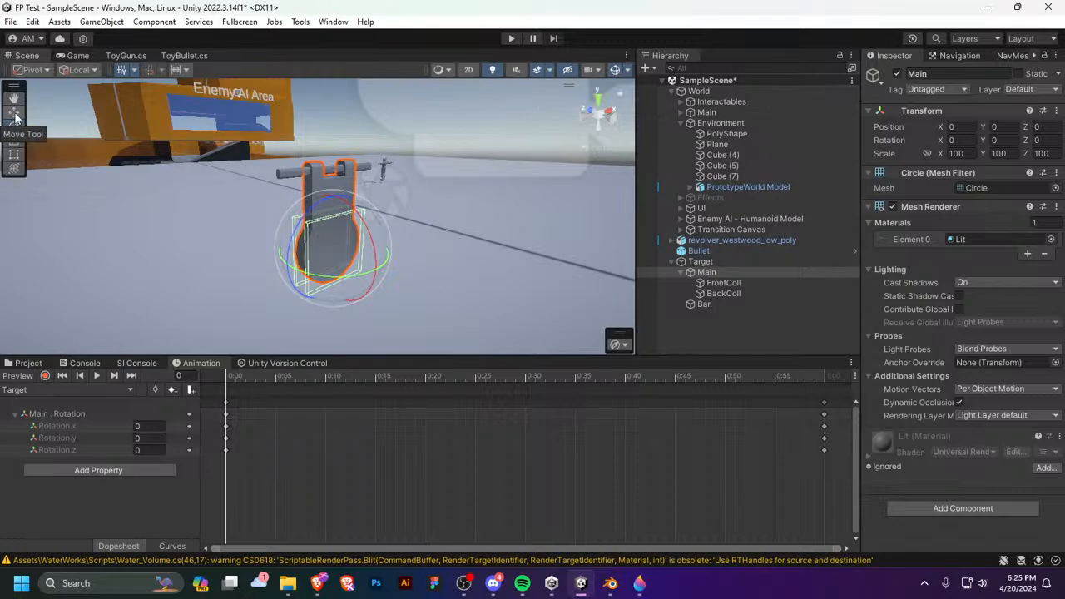
pyautogui.keyDown('alt'); pyautogui.moveTo(349, 291); pyautogui.dragTo(428, 256); pyautogui.keyUp('alt')
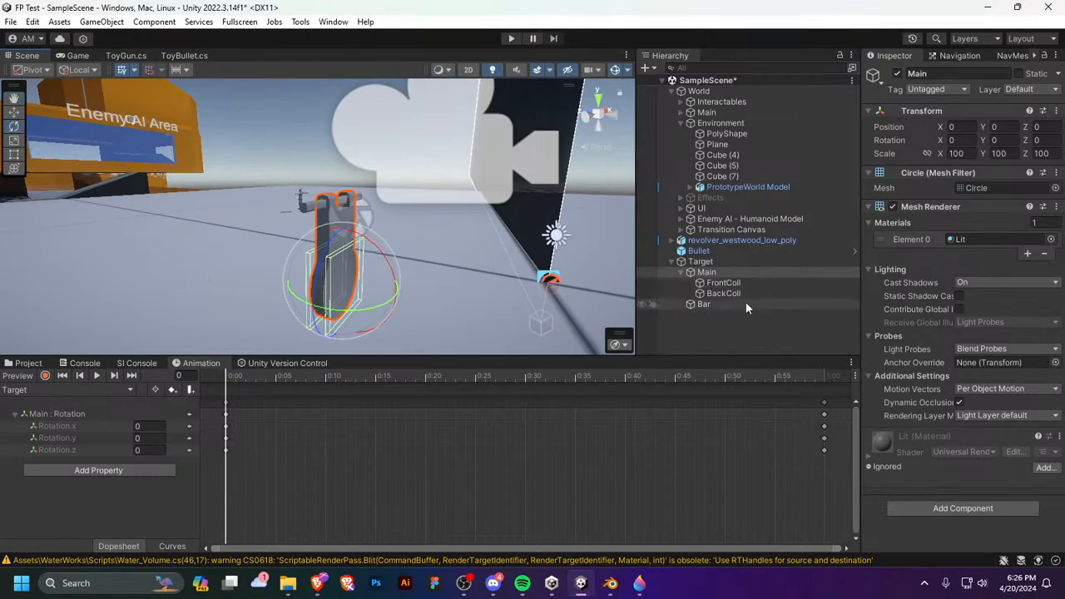
# Step: Remove the Main Rotation property from the Target animation clip
pyautogui.click(701, 261)
pyautogui.click(680, 261)
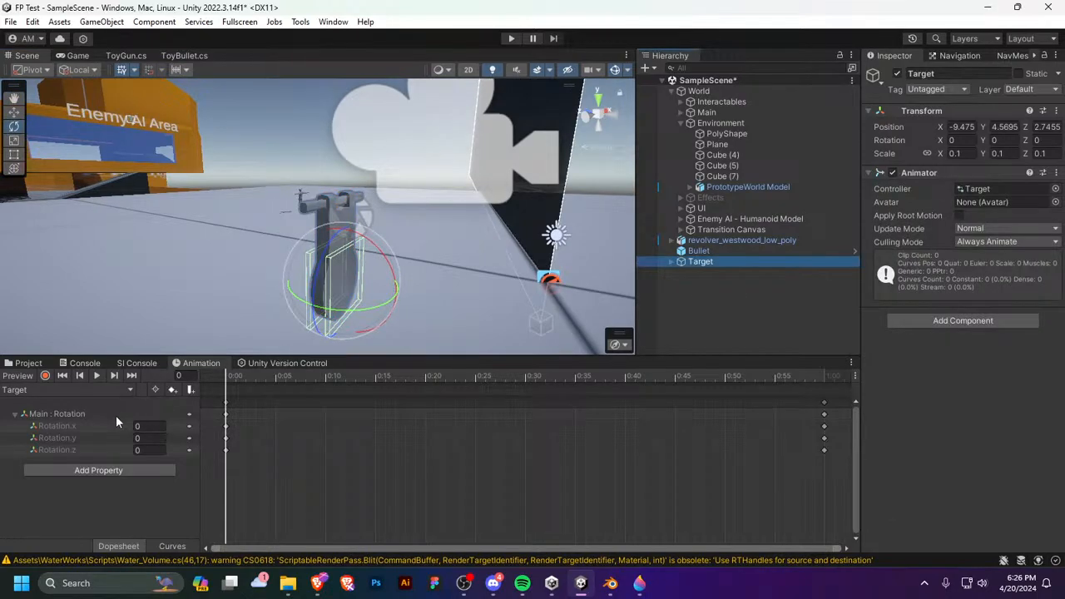
pyautogui.click(30, 414)
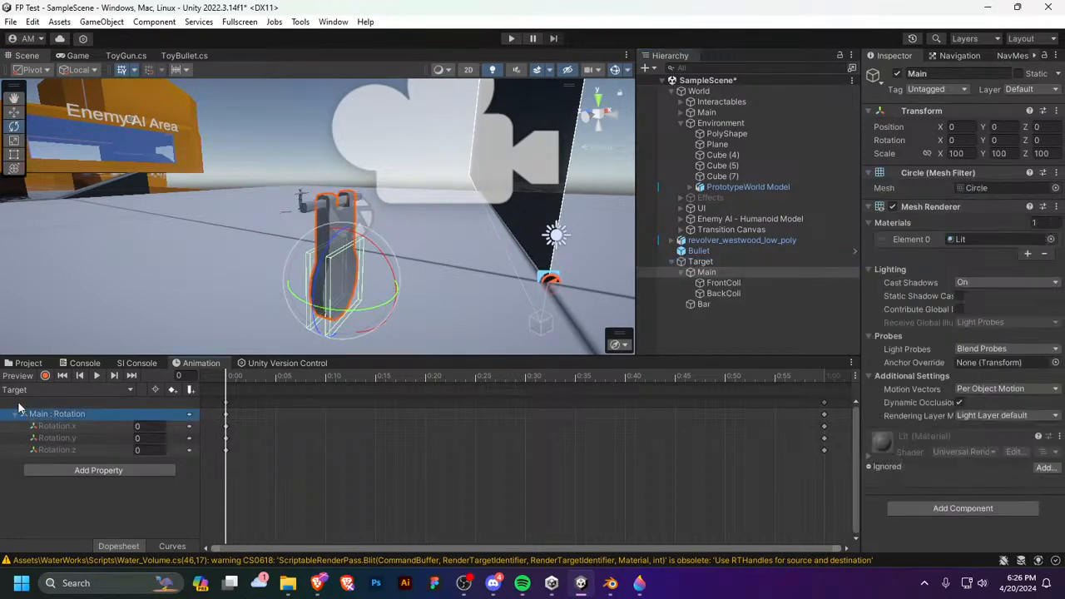
pyautogui.click(25, 390)
pyautogui.click(36, 404)
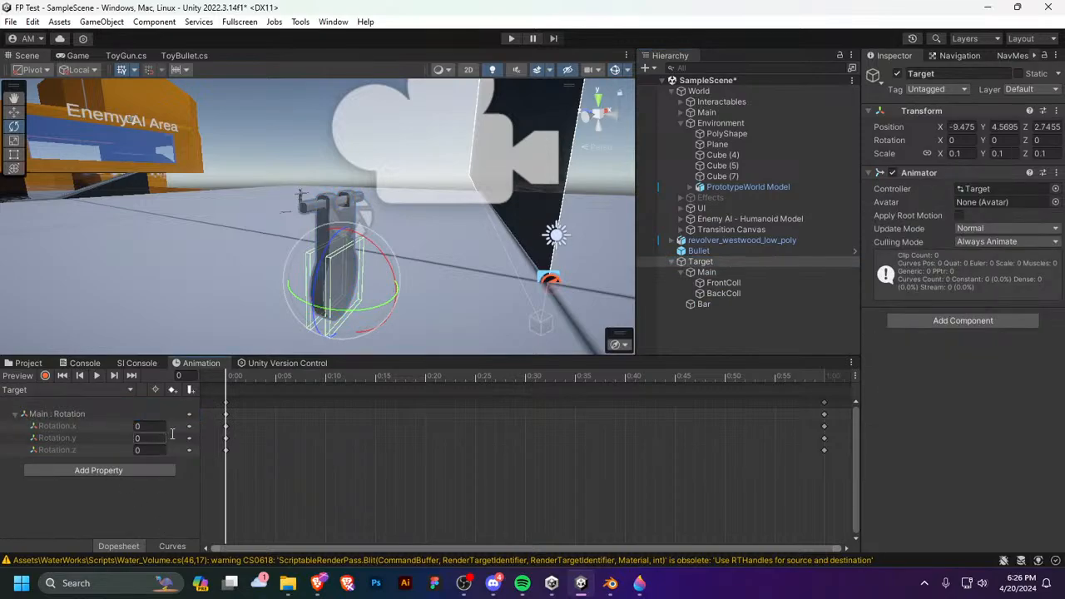
pyautogui.rightClick(48, 413)
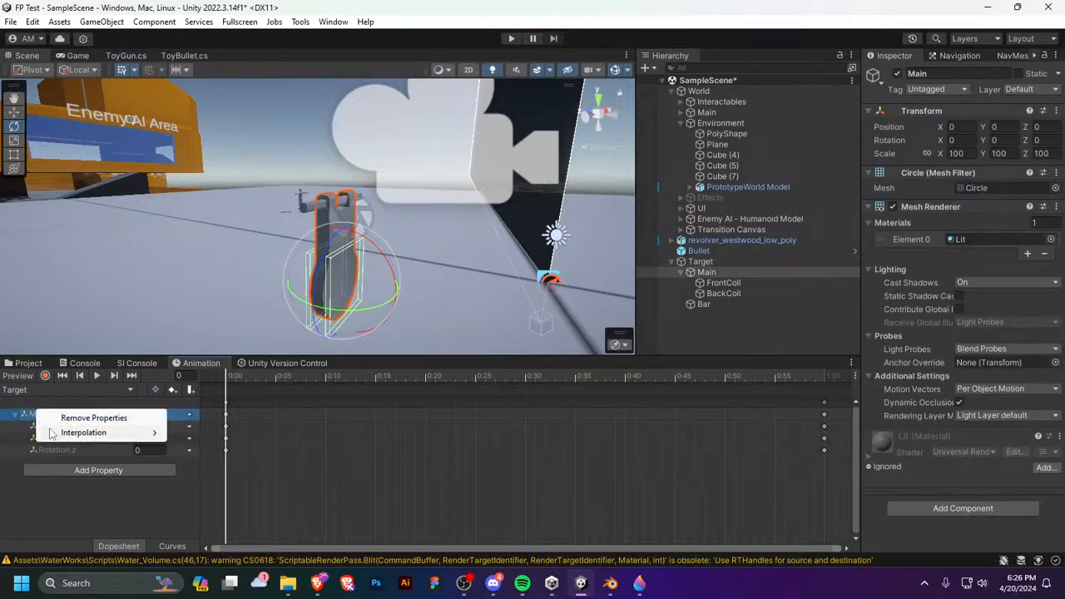
pyautogui.click(95, 420)
# Step: Add the Target object's own Transform Rotation property to the clip and expand its axes
pyautogui.click(69, 406)
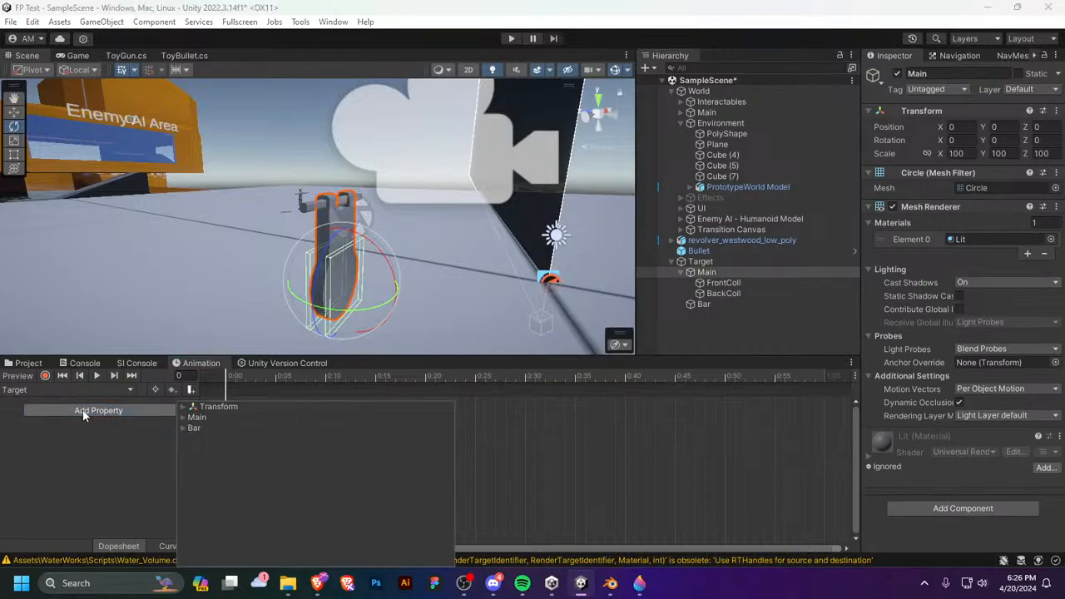
pyautogui.click(183, 406)
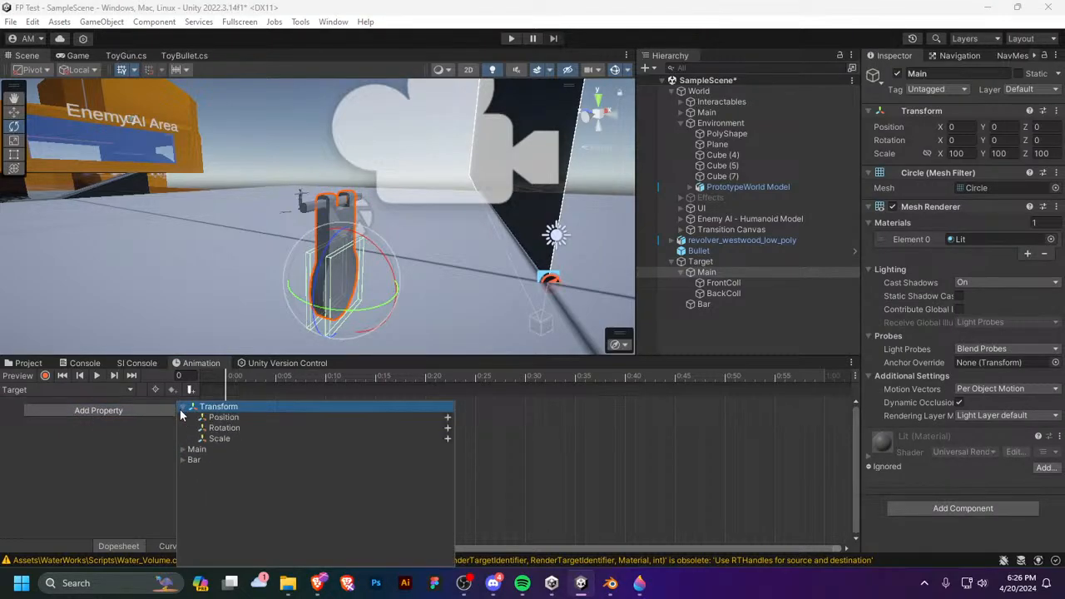
pyautogui.click(447, 428)
pyautogui.click(5, 413)
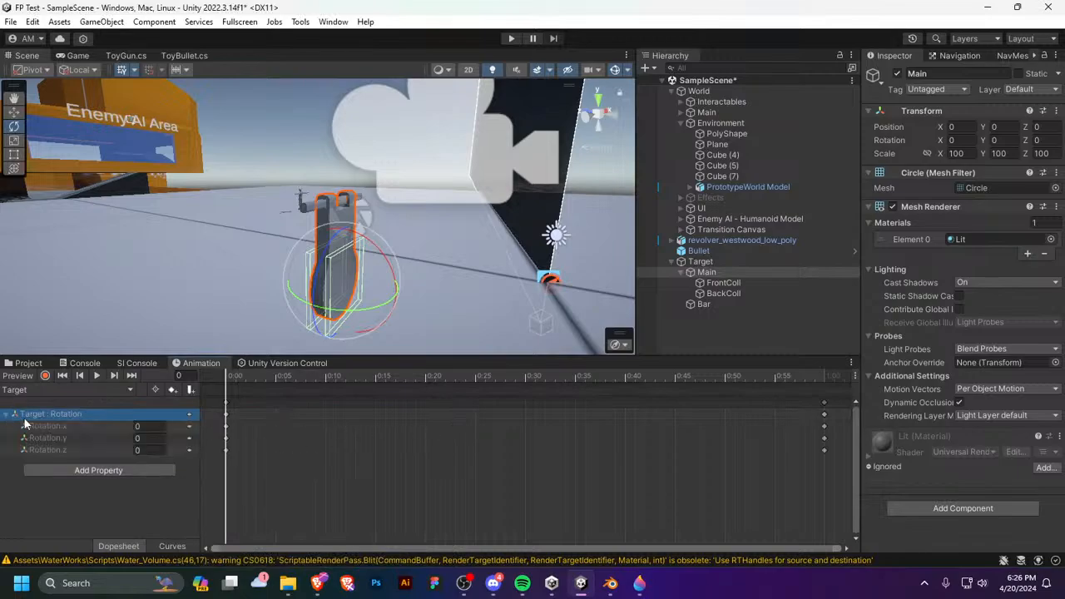
pyautogui.click(137, 438)
# Step: Try changing the X position of Main and of the Target object, undoing each change
pyautogui.moveTo(941, 127); pyautogui.dragTo(826, 111)
pyautogui.hotkey('ctrl', 'z')
pyautogui.hotkey('ctrl', 'z')
pyautogui.click(753, 261)
pyautogui.click(940, 126)
pyautogui.hotkey('ctrl', 'z')
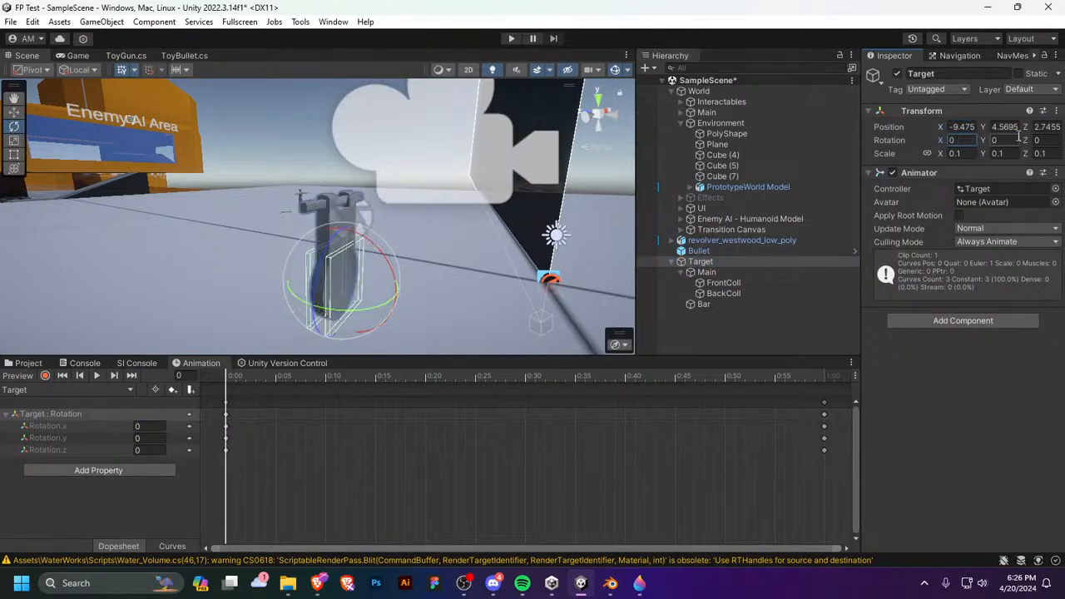
# Step: Try changing the Target object's X and Y rotation, undoing each change
pyautogui.moveTo(940, 140); pyautogui.dragTo(918, 149)
pyautogui.hotkey('ctrl', 'z')
pyautogui.moveTo(984, 140); pyautogui.dragTo(844, 210)
pyautogui.hotkey('ctrl', 'z')
# Step: Switch to the Brave browser window showing the live stream page
pyautogui.click(323, 585)
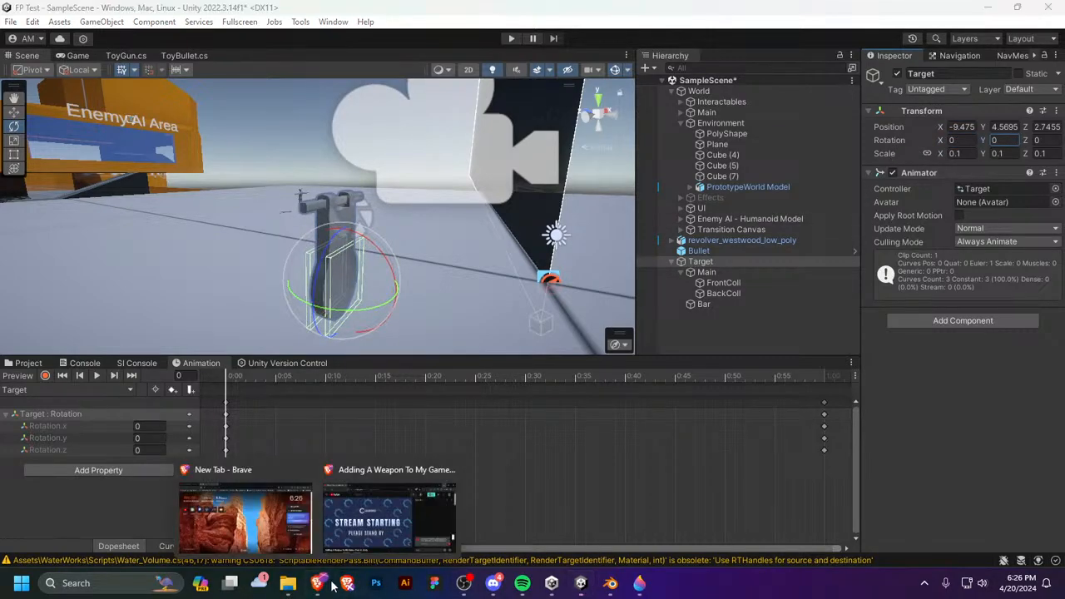
pyautogui.click(394, 549)
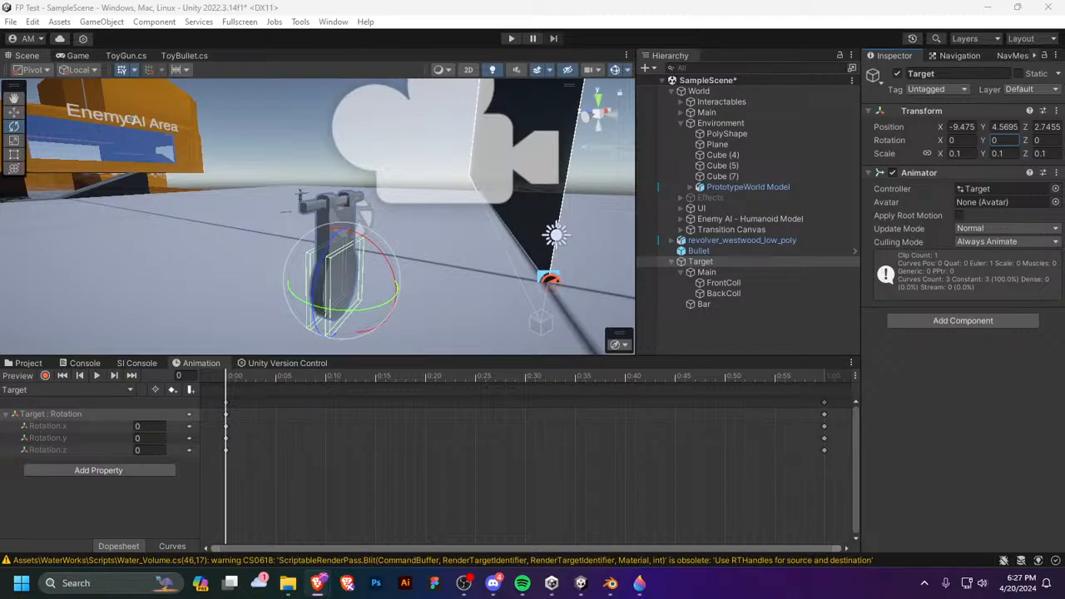
# Step: Collapse Main's children and try raising the Target object along Y, undoing the move
pyautogui.click(690, 273)
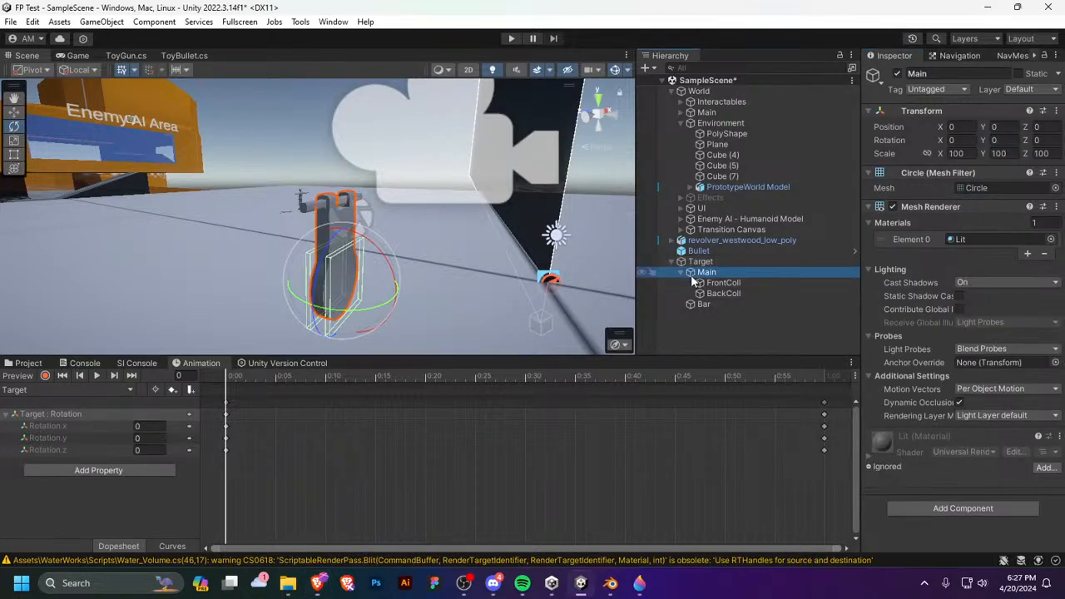
pyautogui.click(701, 262)
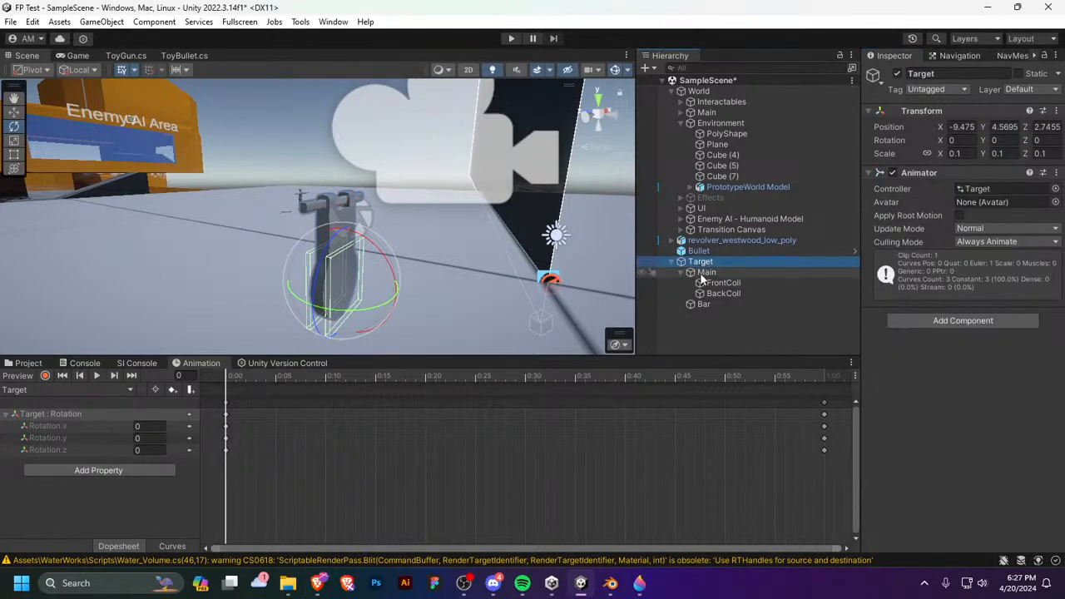
pyautogui.click(680, 273)
pyautogui.click(696, 273)
pyautogui.click(702, 283)
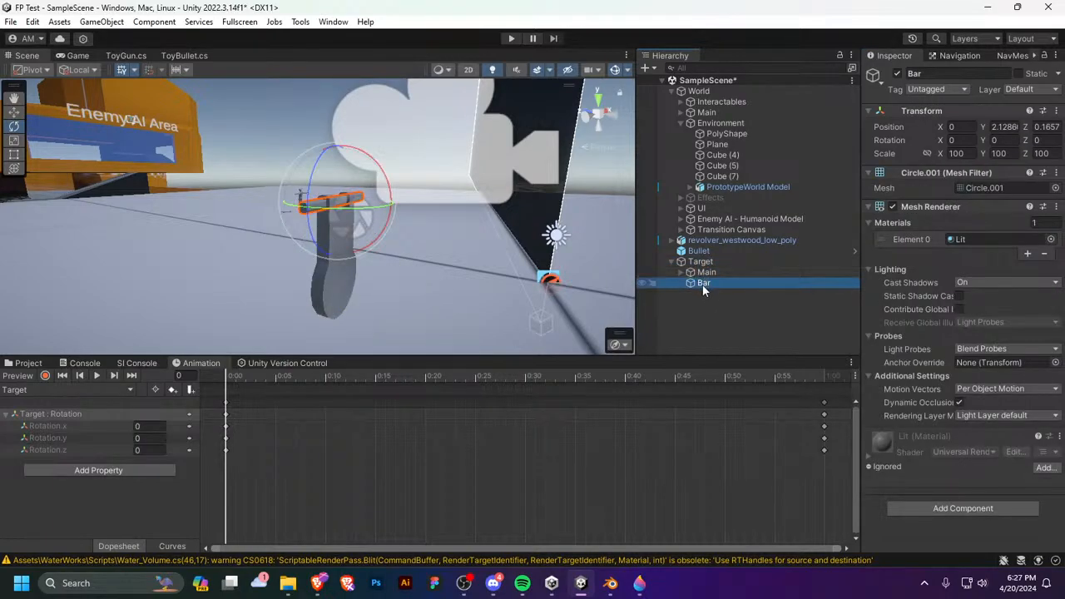
pyautogui.click(692, 262)
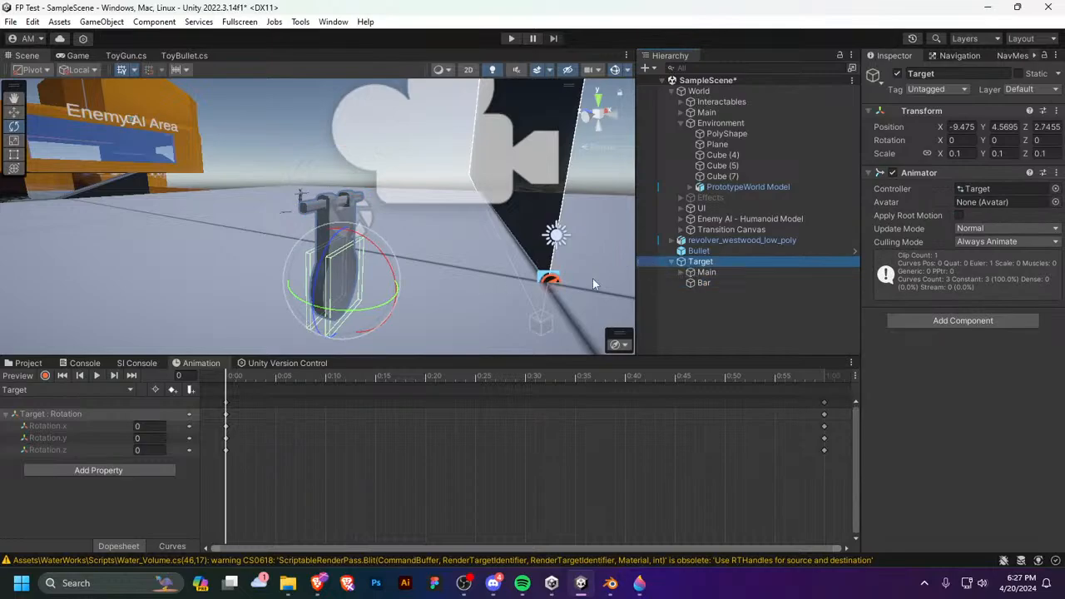
pyautogui.press('w')
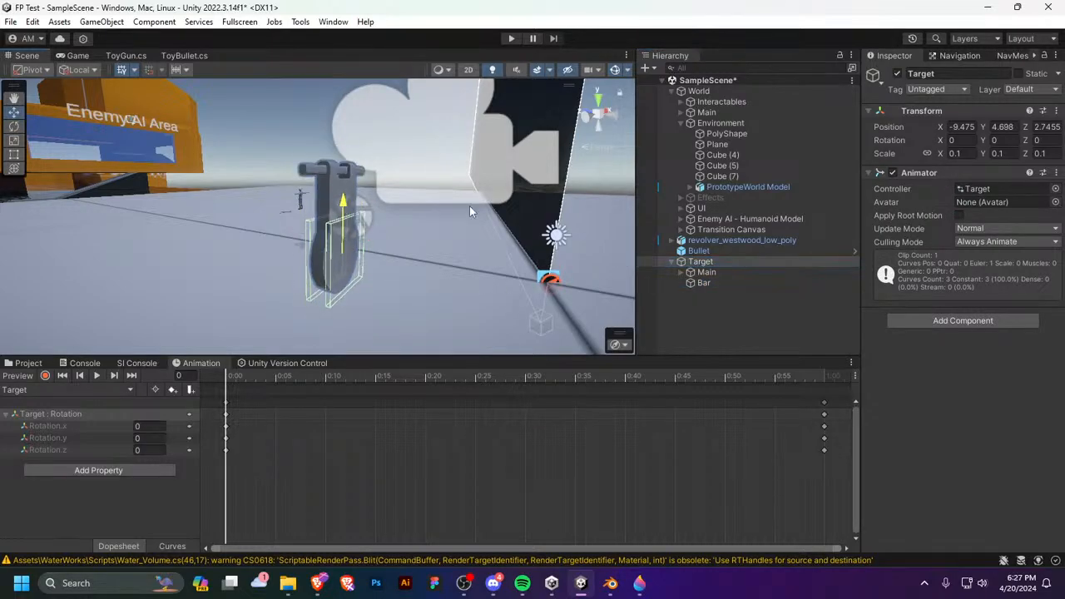
# Step: Create an empty object at the scene's root level and name it Target
pyautogui.click(762, 305)
pyautogui.rightClick(760, 305)
pyautogui.click(736, 323)
pyautogui.rightClick(735, 325)
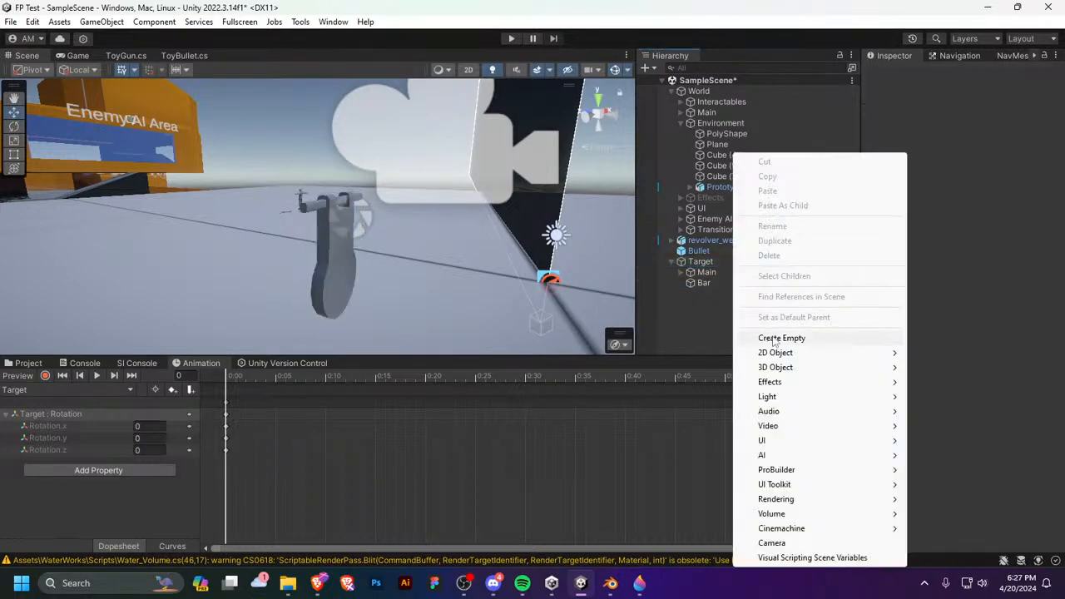
pyautogui.click(768, 336)
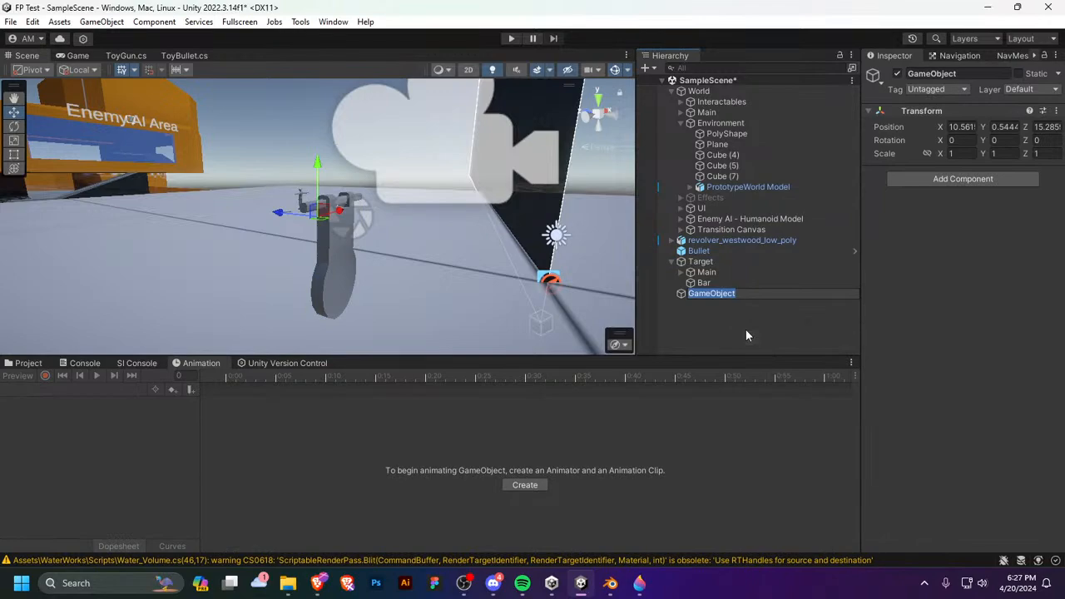
pyautogui.write('Target')
pyautogui.press('Return')
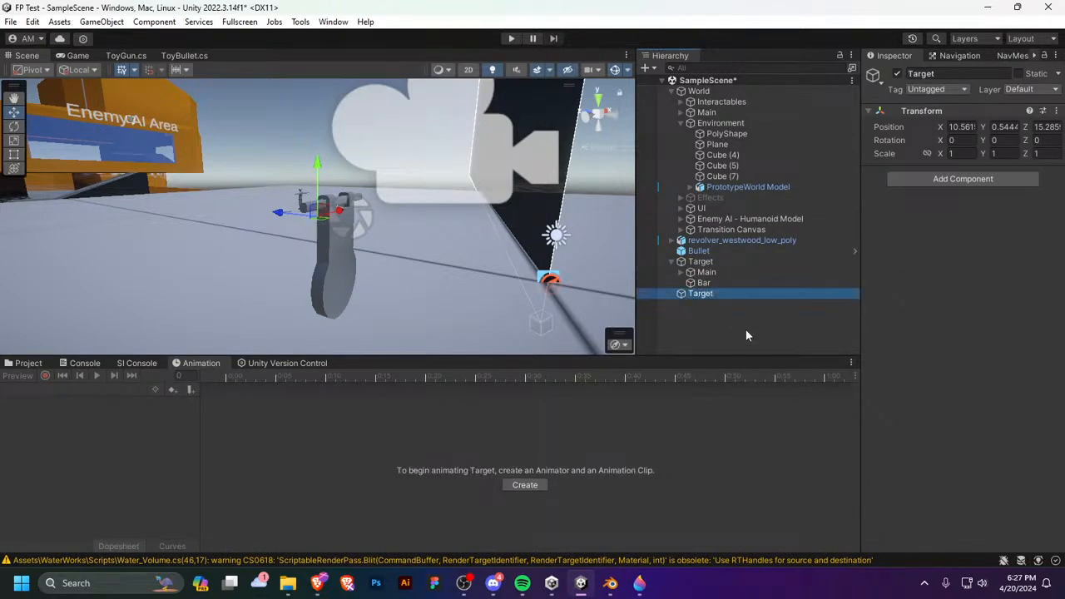
# Step: Rename the original Target object that holds Main and Bar as Model
pyautogui.click(696, 263)
pyautogui.press('F2')
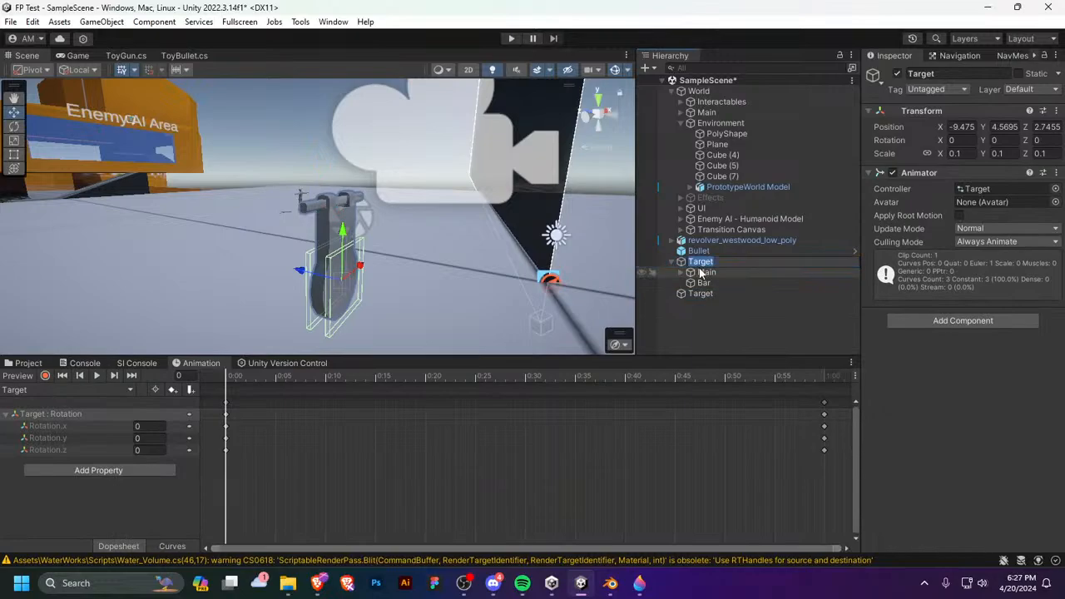
pyautogui.write('NM')
pyautogui.press('BackSpace')
pyautogui.press('BackSpace')
pyautogui.write('Model')
pyautogui.press('Return')
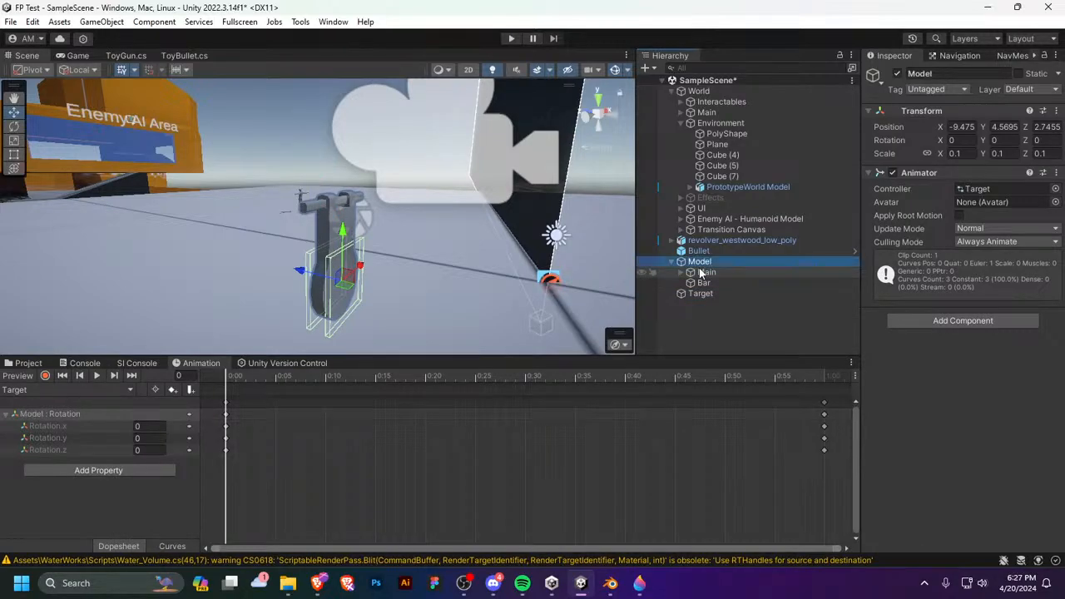
# Step: Make Model a child of the new Target object and collapse Model's children
pyautogui.moveTo(708, 262); pyautogui.dragTo(713, 296)
pyautogui.click(680, 272)
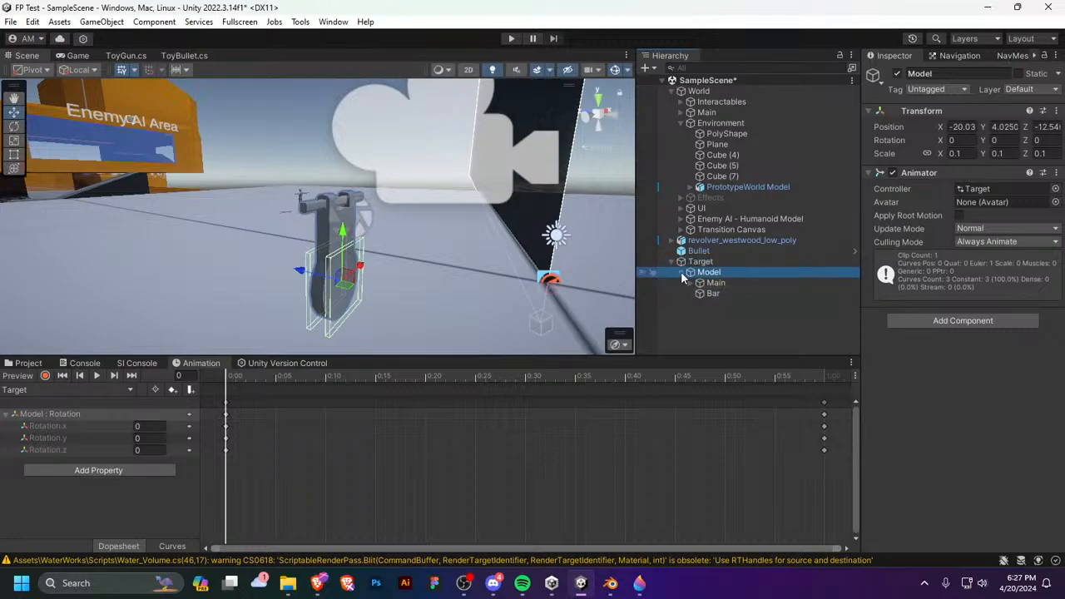
pyautogui.click(645, 262)
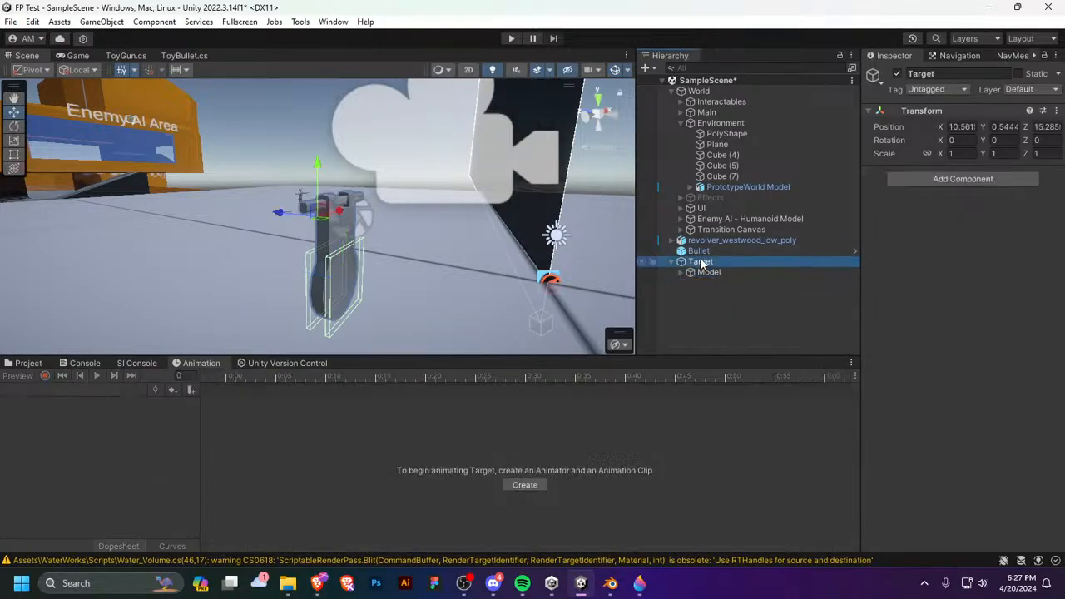
# Step: Set the Model child's local position to 0 on X, Y and Z
pyautogui.moveTo(533, 265)
pyautogui.mouseDown(button='right')
pyautogui.moveTo(623, 255)
pyautogui.moveTo(520, 254)
pyautogui.moveTo(540, 257)
pyautogui.mouseUp(button='right')
pyautogui.click(756, 271)
pyautogui.click(780, 259)
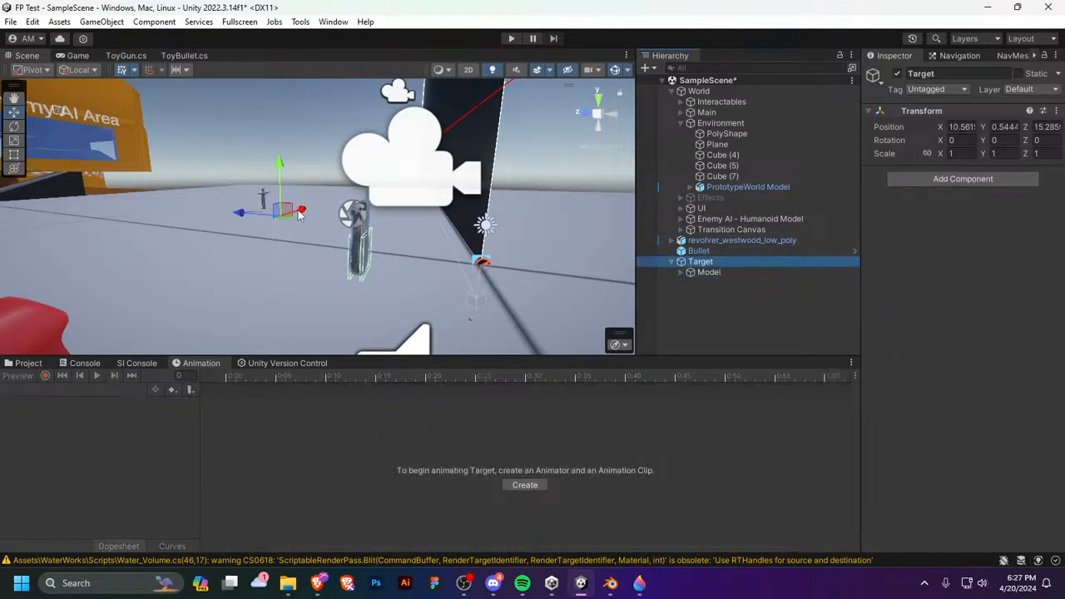
pyautogui.click(708, 272)
pyautogui.click(961, 126)
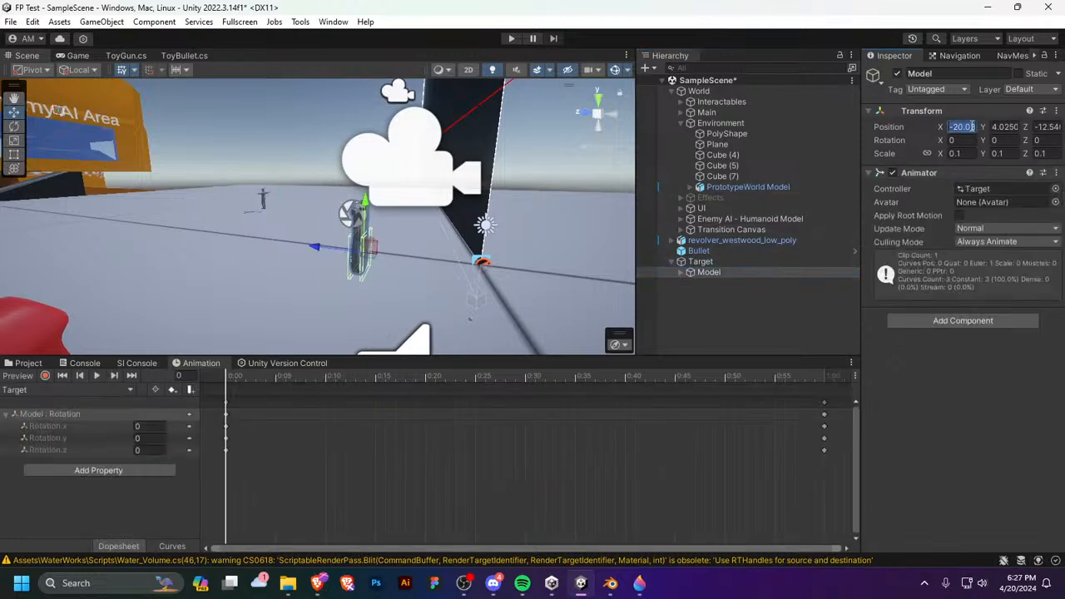
pyautogui.write('0')
pyautogui.press('Return')
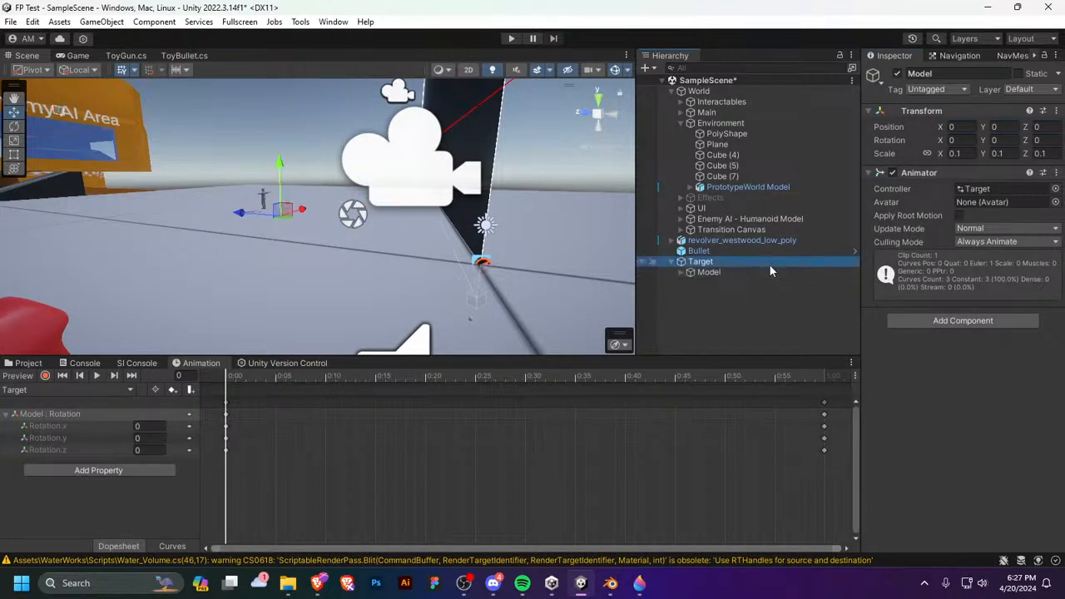
# Step: Move the parent Target object in the scene to about X -7.15, Y 3.637, Z 3.73
pyautogui.click(769, 262)
pyautogui.moveTo(304, 220); pyautogui.dragTo(282, 303)
pyautogui.moveTo(282, 303)
pyautogui.mouseDown(button='right')
pyautogui.moveTo(473, 302)
pyautogui.moveTo(252, 302)
pyautogui.moveTo(283, 308)
pyautogui.moveTo(278, 299)
pyautogui.mouseUp(button='right')
pyautogui.press('d')
pyautogui.press('w')
pyautogui.moveTo(261, 278); pyautogui.dragTo(246, 124)
pyautogui.moveTo(249, 129); pyautogui.dragTo(291, 75, button='right')
pyautogui.press('w')
pyautogui.press('a')
pyautogui.press('d')
pyautogui.click(758, 264)
pyautogui.click(750, 268)
pyautogui.moveTo(349, 252); pyautogui.dragTo(584, 262, button='right')
pyautogui.press('s')
pyautogui.press('w')
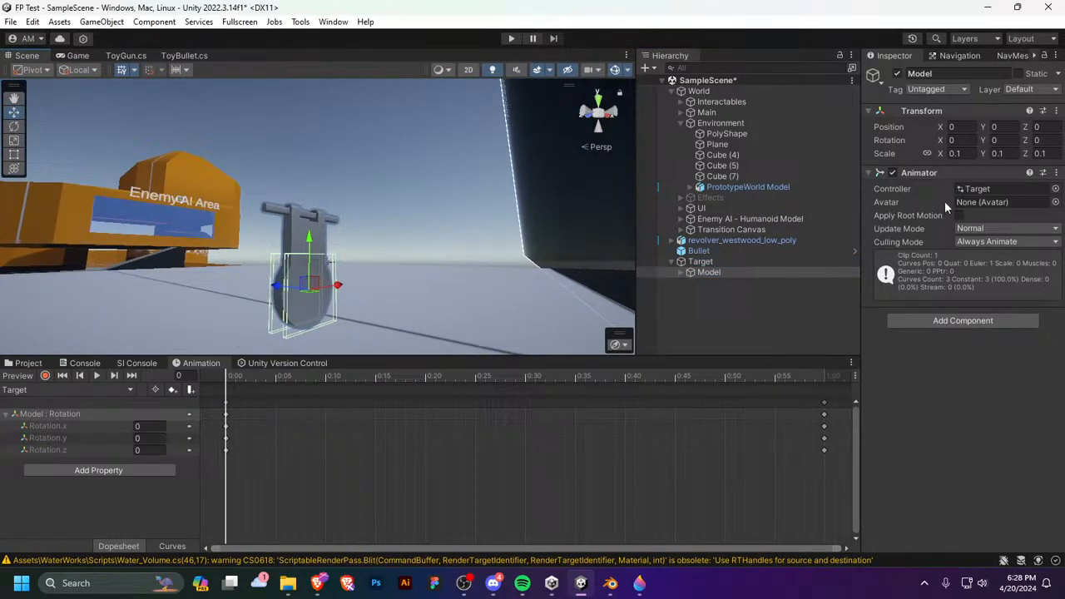
# Step: Try changing Model's Y and X rotation, restoring both to 0
pyautogui.moveTo(983, 140); pyautogui.dragTo(869, 136)
pyautogui.click(1003, 140)
pyautogui.write('0')
pyautogui.moveTo(940, 139); pyautogui.dragTo(401, 71)
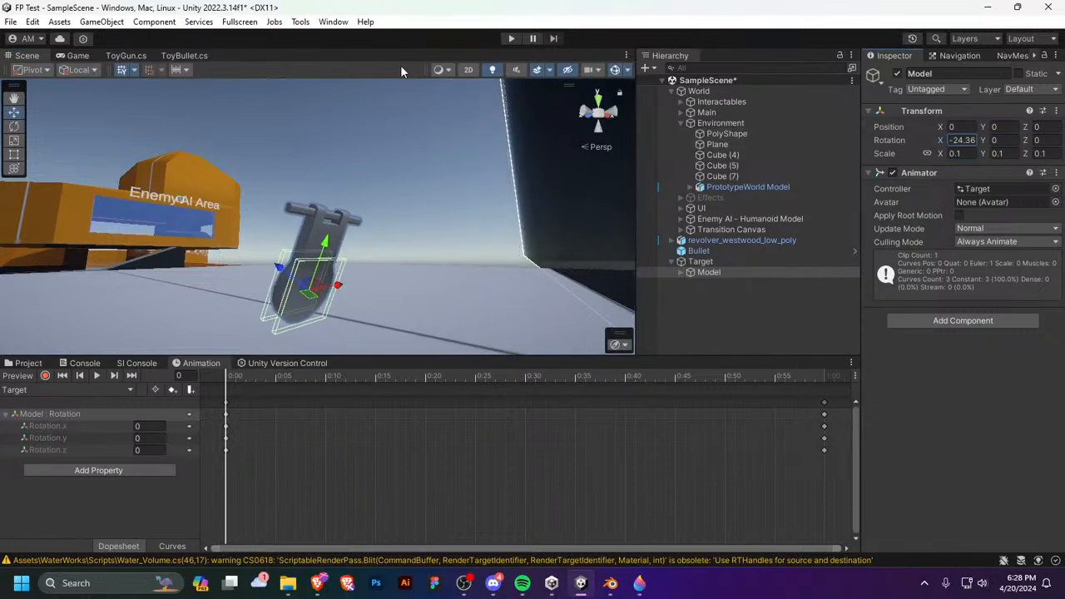
pyautogui.hotkey('ctrl', 'z')
pyautogui.click(711, 262)
pyautogui.click(714, 273)
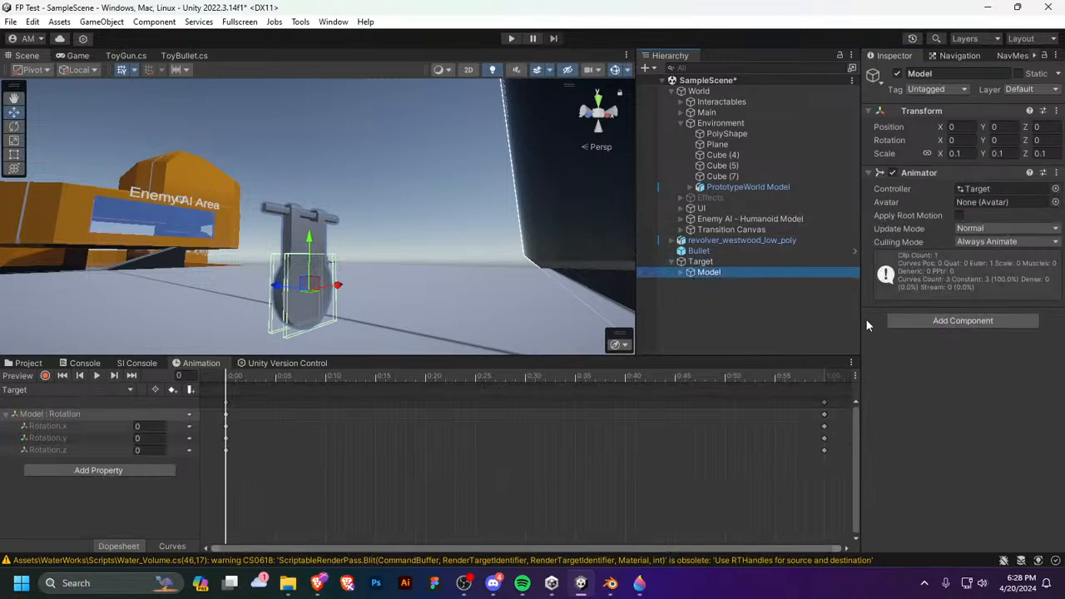
# Step: Delete the Target animator controller from the Animations/Target folder
pyautogui.click(25, 363)
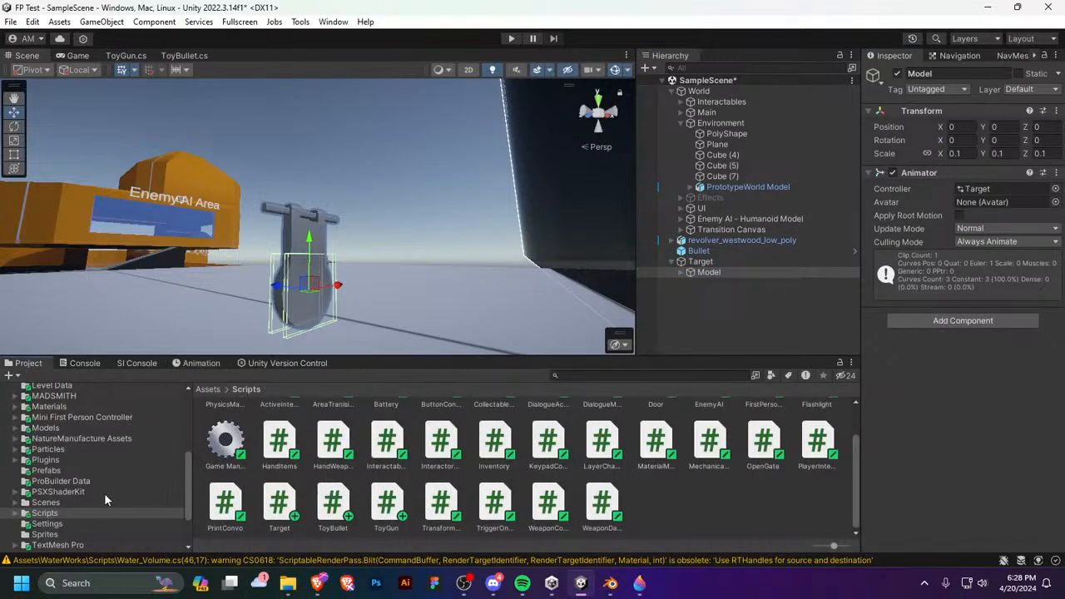
pyautogui.scroll(5, 104, 492)
pyautogui.click(52, 419)
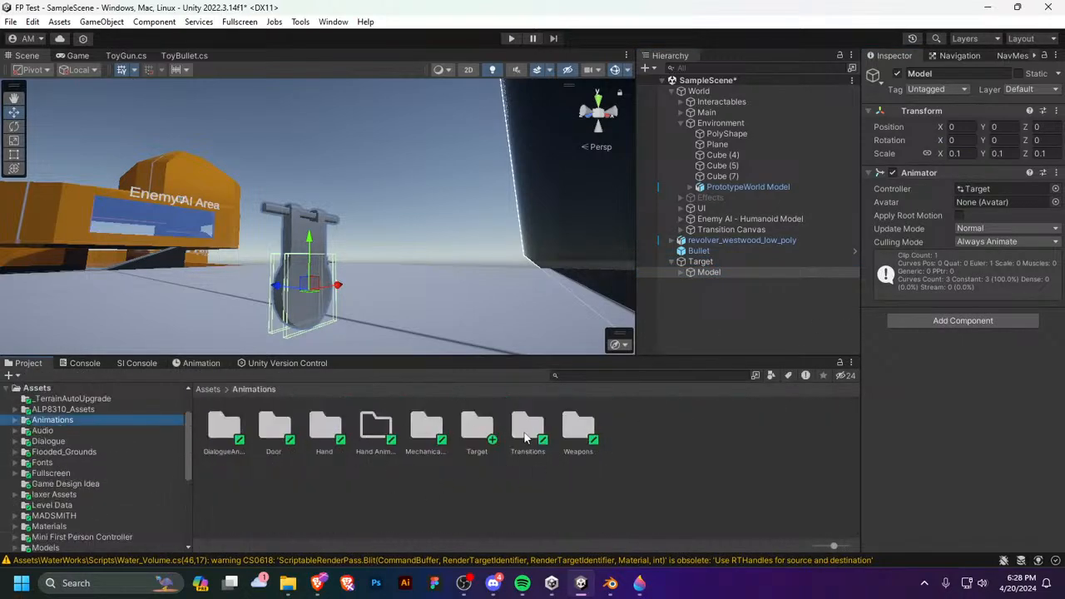
pyautogui.doubleClick(480, 431)
pyautogui.click(224, 429)
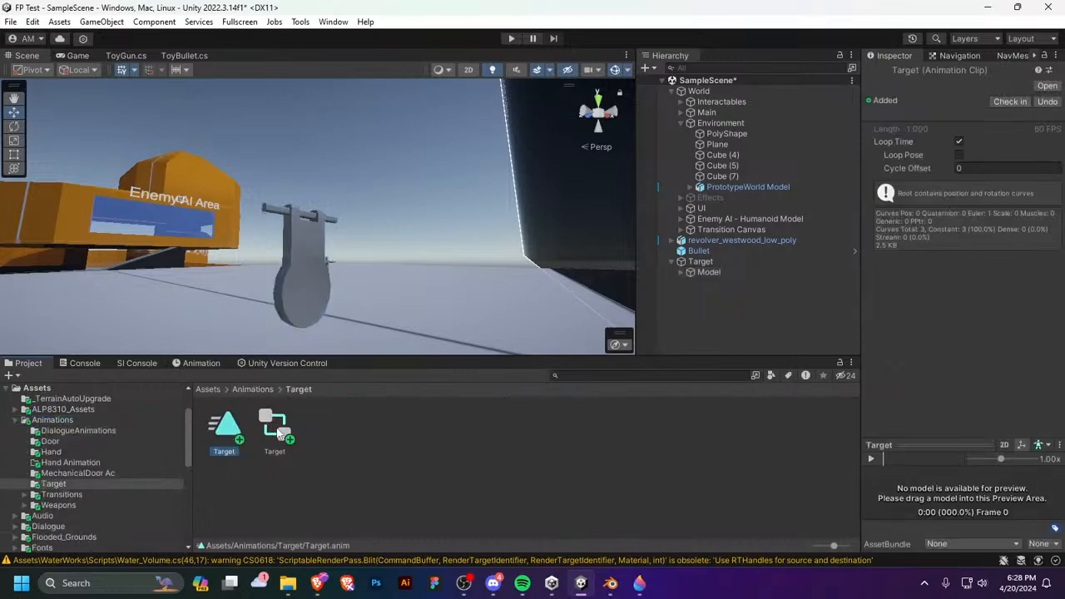
pyautogui.rightClick(279, 433)
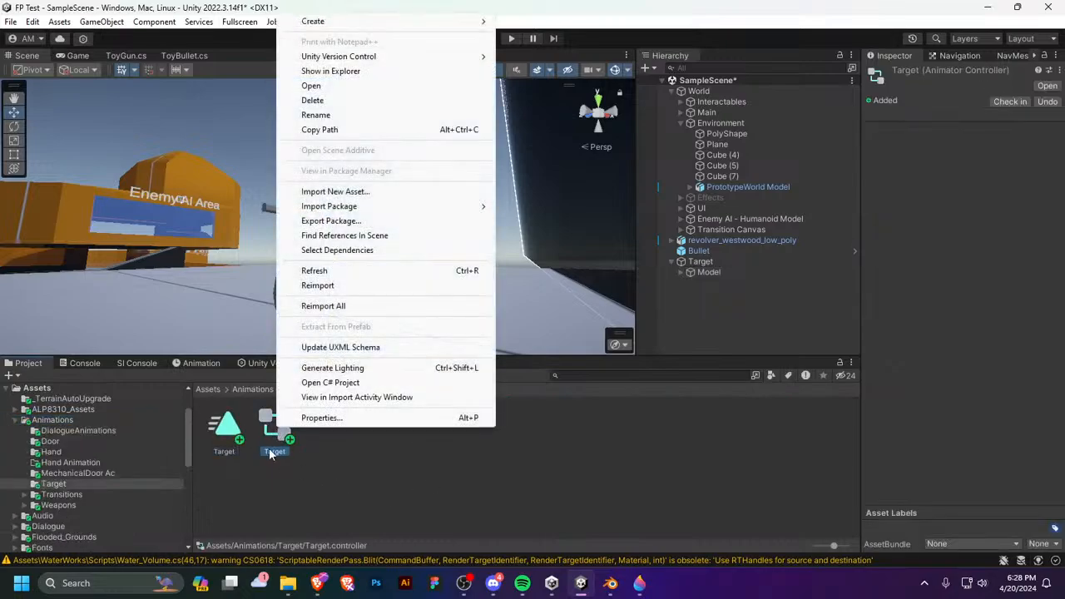
pyautogui.click(334, 101)
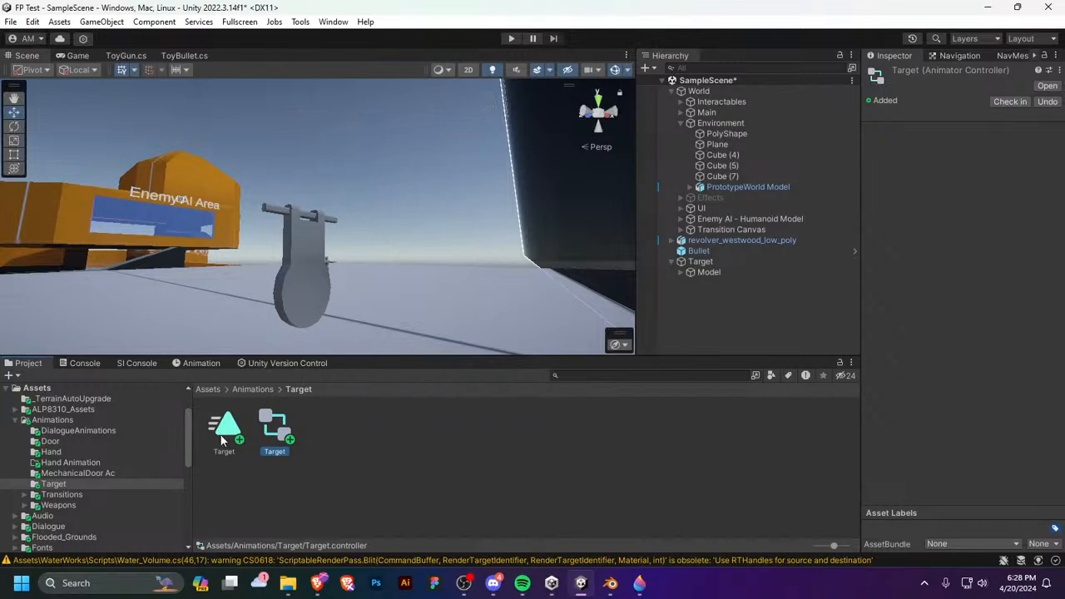
pyautogui.press('Delete')
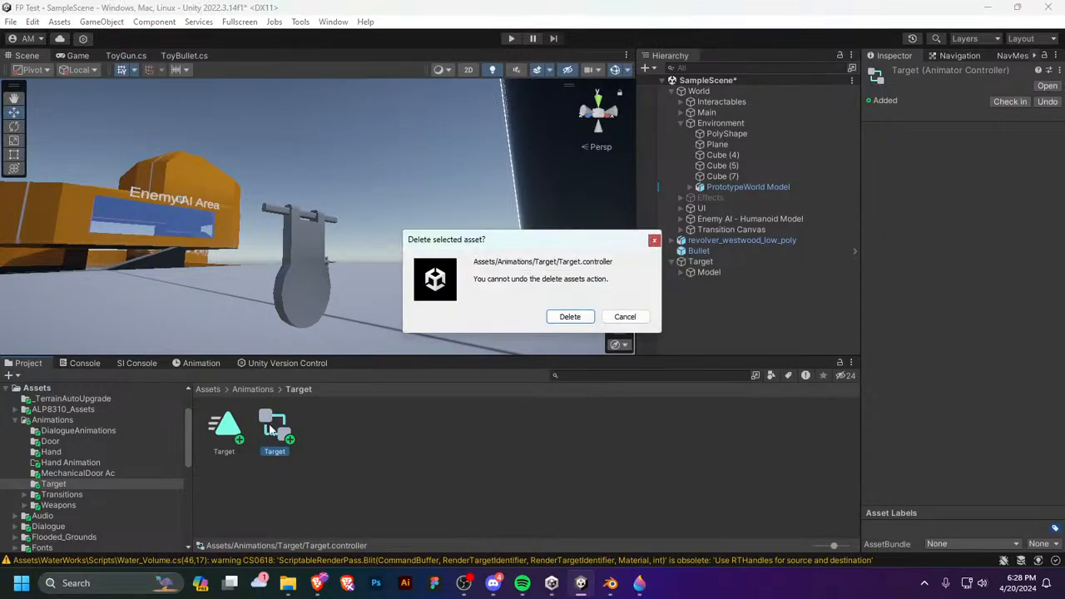
pyautogui.click(549, 316)
# Step: Delete the Target animation clip from the Animations/Target folder
pyautogui.rightClick(222, 432)
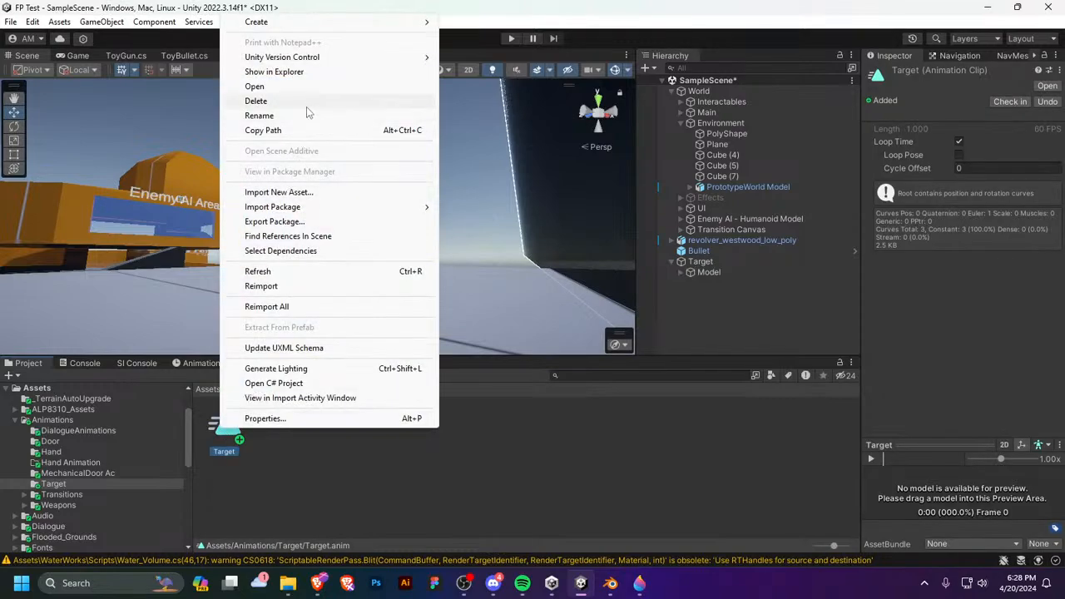
pyautogui.click(275, 100)
pyautogui.click(574, 316)
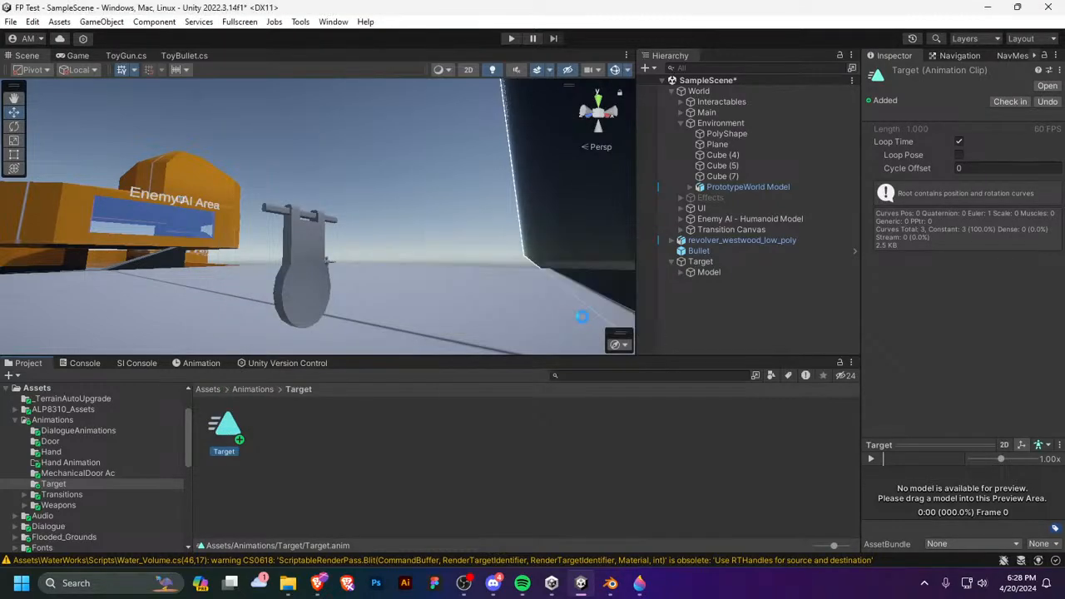
# Step: Lower Model within its parent to about Y -0.231 so the bar lines up with Target's pivot
pyautogui.click(755, 270)
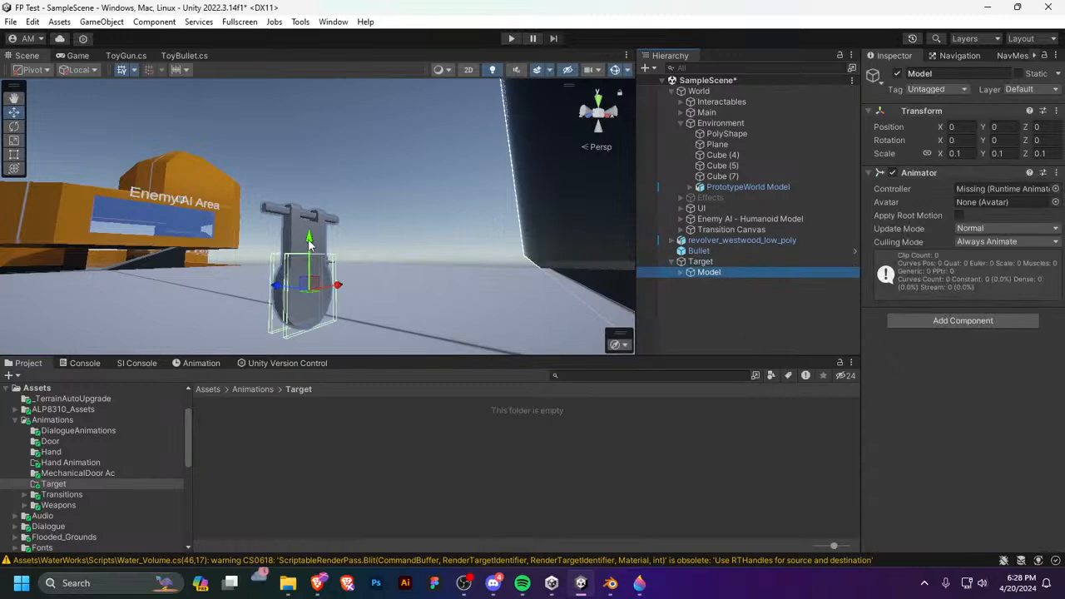
pyautogui.moveTo(309, 243); pyautogui.dragTo(304, 337)
pyautogui.click(796, 262)
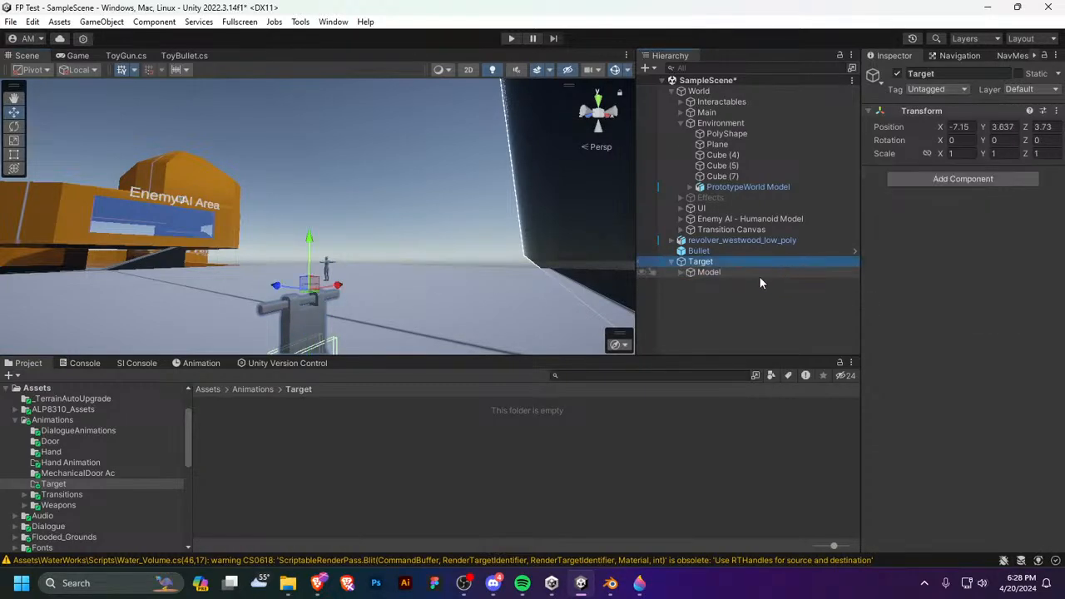
pyautogui.click(692, 272)
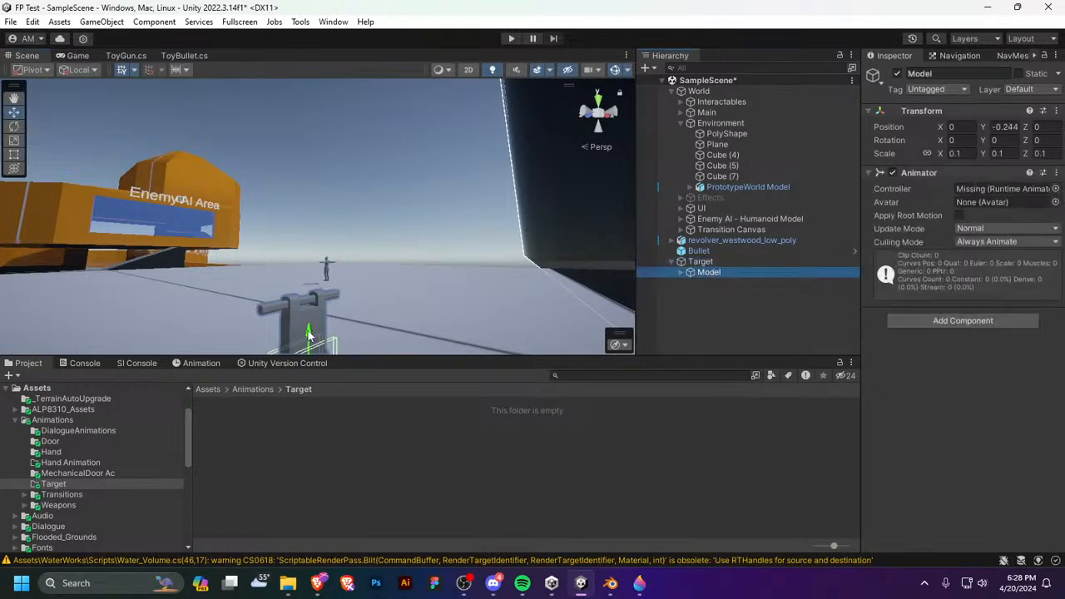
pyautogui.moveTo(309, 333); pyautogui.dragTo(310, 323)
pyautogui.click(666, 262)
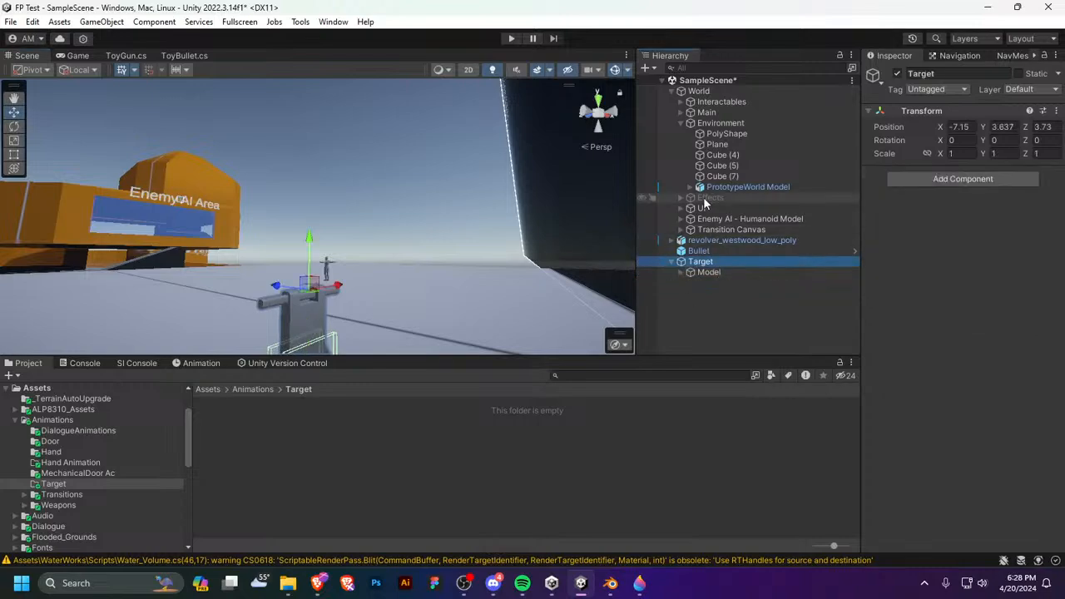
pyautogui.click(735, 272)
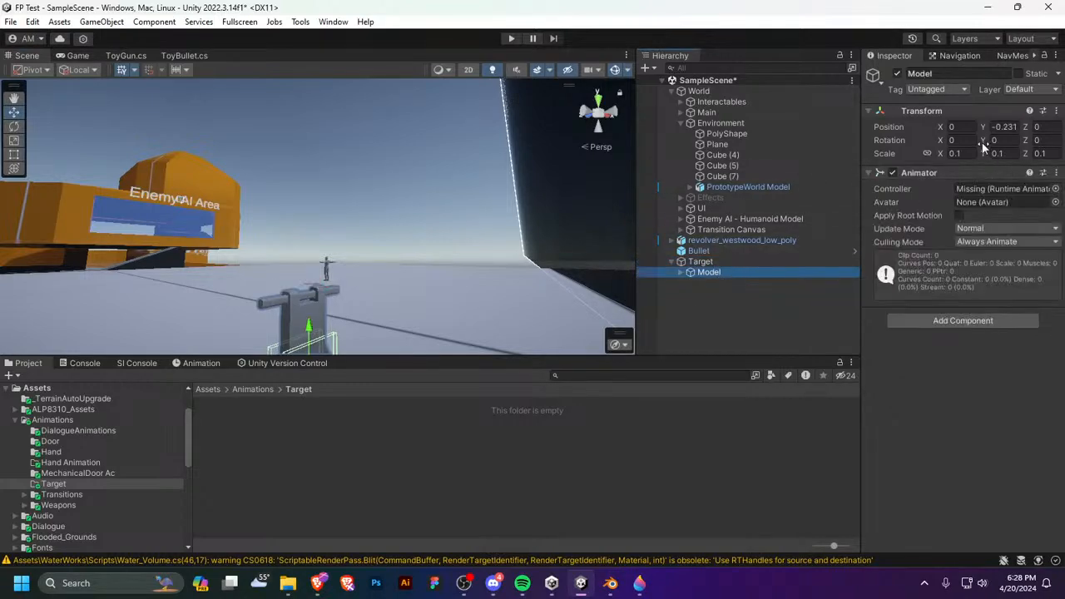
# Step: Try changing Model's X rotation twice, restoring it to 0 each time
pyautogui.moveTo(941, 140); pyautogui.dragTo(905, 139)
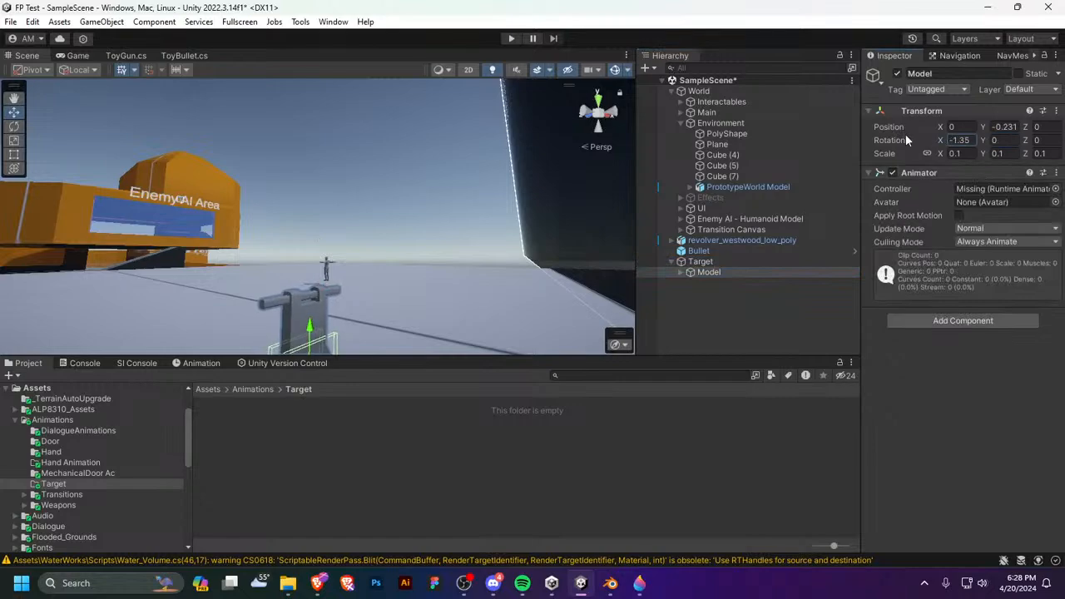
pyautogui.write('0')
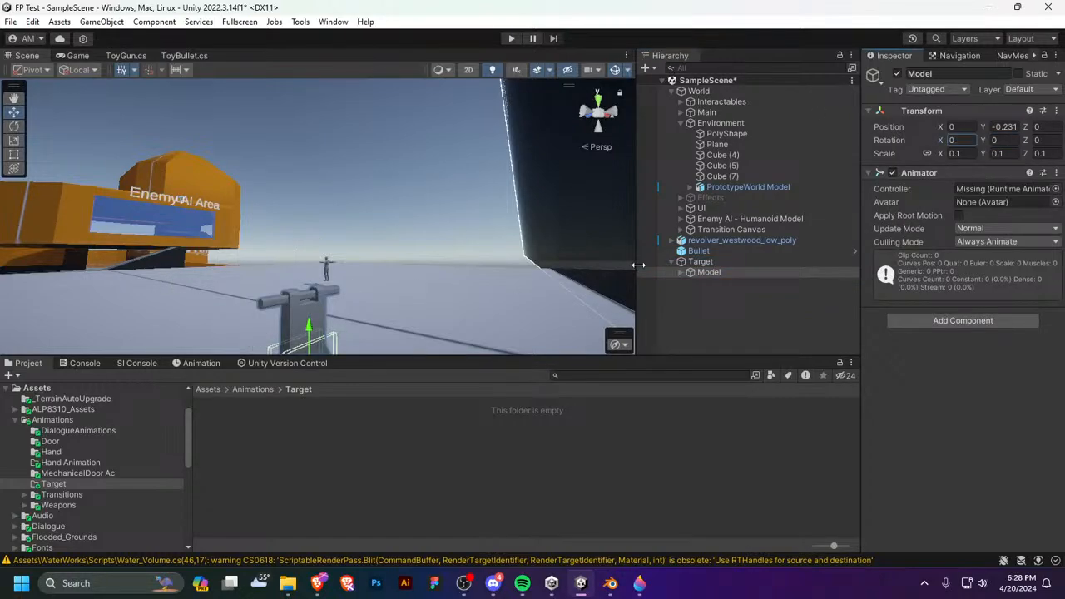
pyautogui.click(756, 262)
pyautogui.click(749, 272)
pyautogui.moveTo(465, 264); pyautogui.dragTo(351, 305, button='right')
pyautogui.press('s')
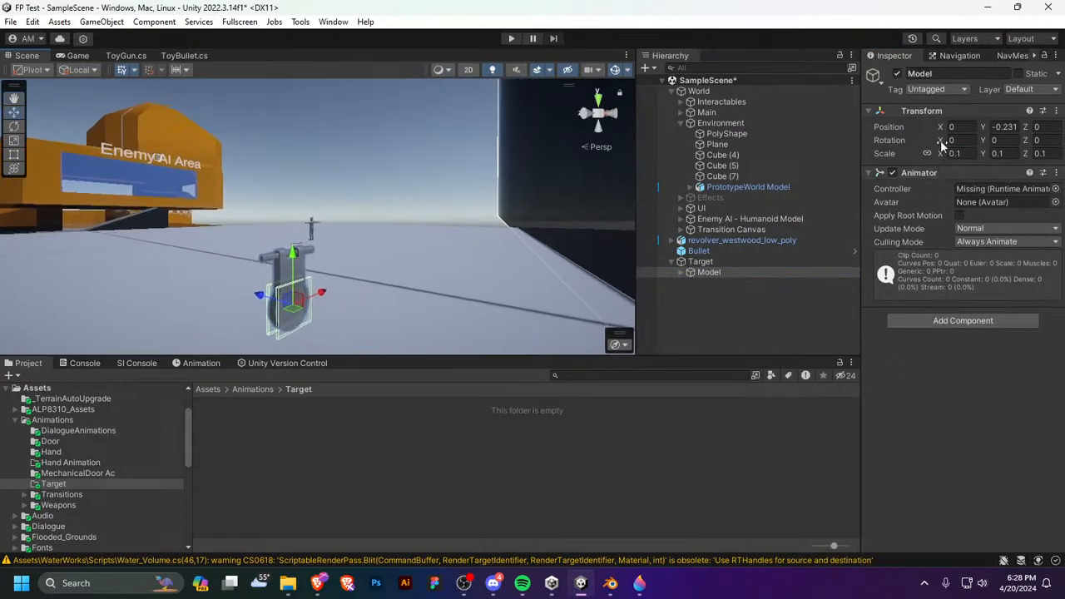
pyautogui.moveTo(941, 142); pyautogui.dragTo(258, 133)
pyautogui.hotkey('ctrl', 'z')
# Step: Try rotating the Target parent object about its X axis to test the pivot at the bar
pyautogui.click(704, 262)
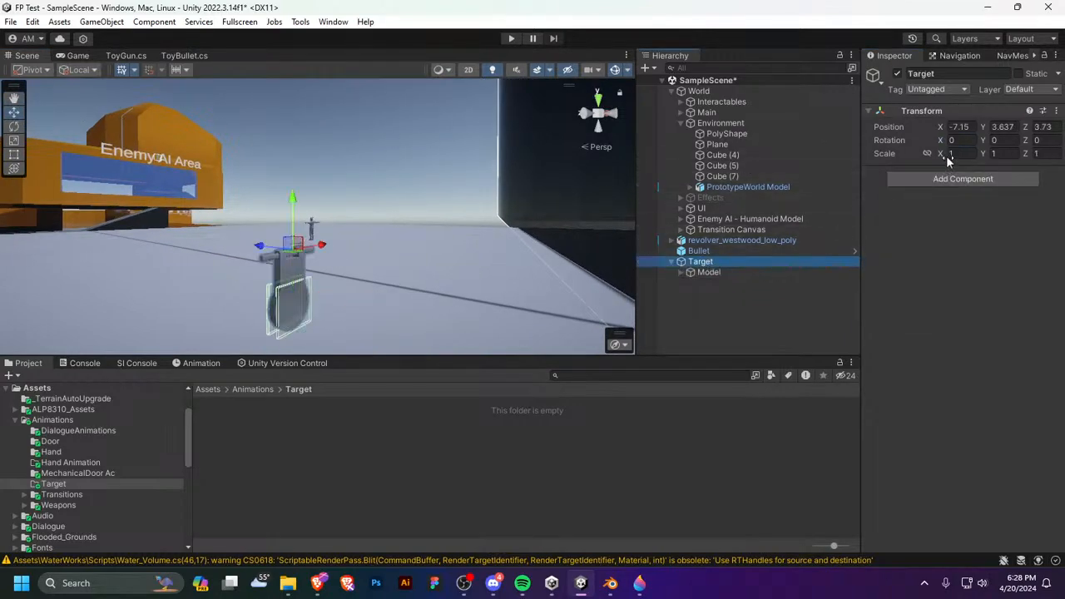
pyautogui.moveTo(941, 140); pyautogui.dragTo(849, 435)
pyautogui.click(338, 481)
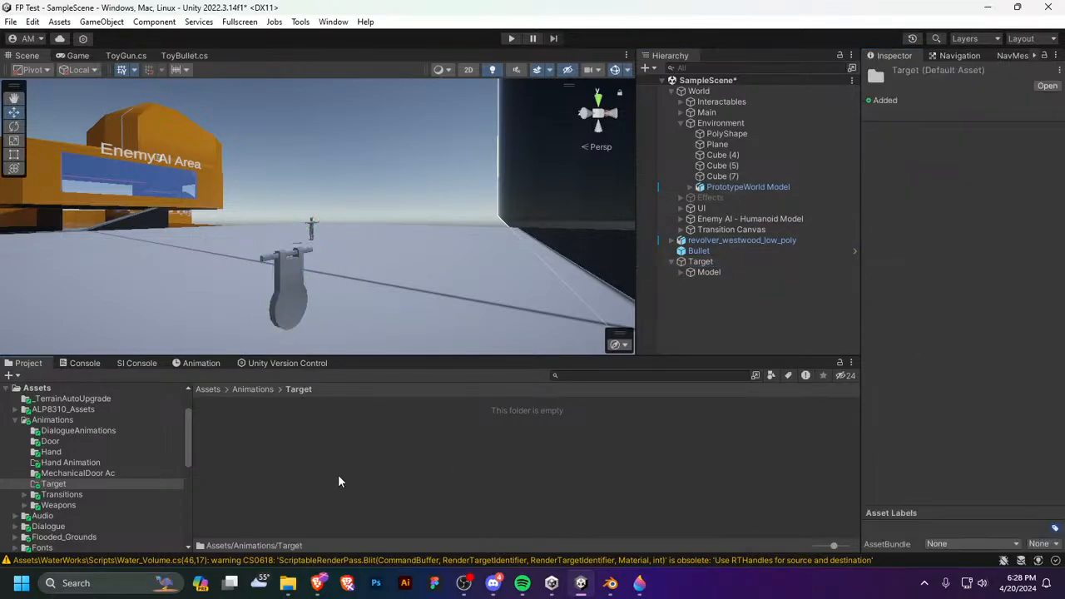
pyautogui.rightClick(337, 481)
pyautogui.click(346, 491)
pyautogui.rightClick(357, 487)
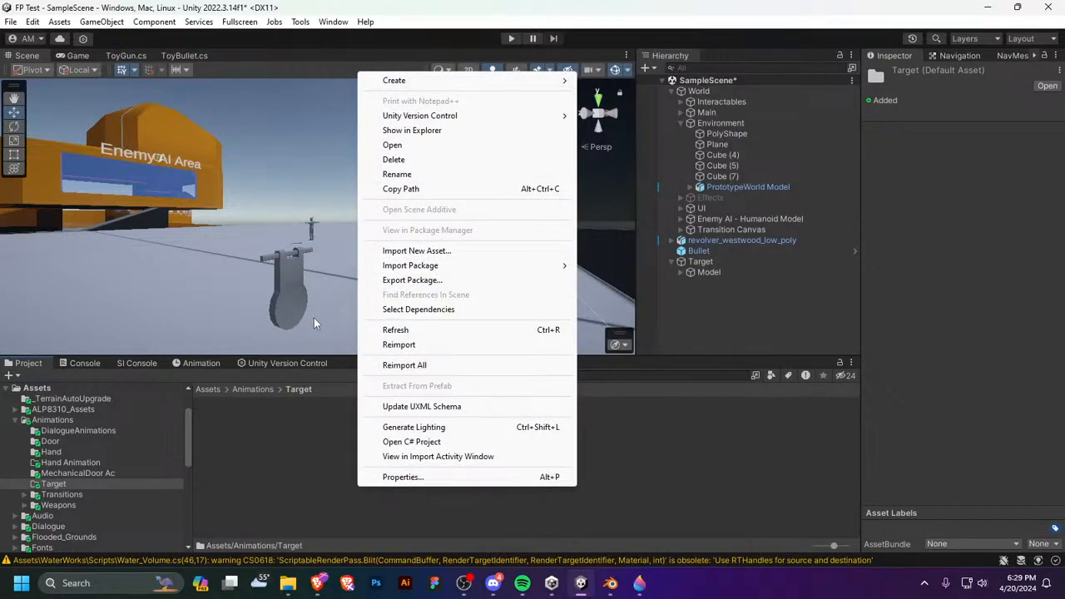
pyautogui.moveTo(494, 83)
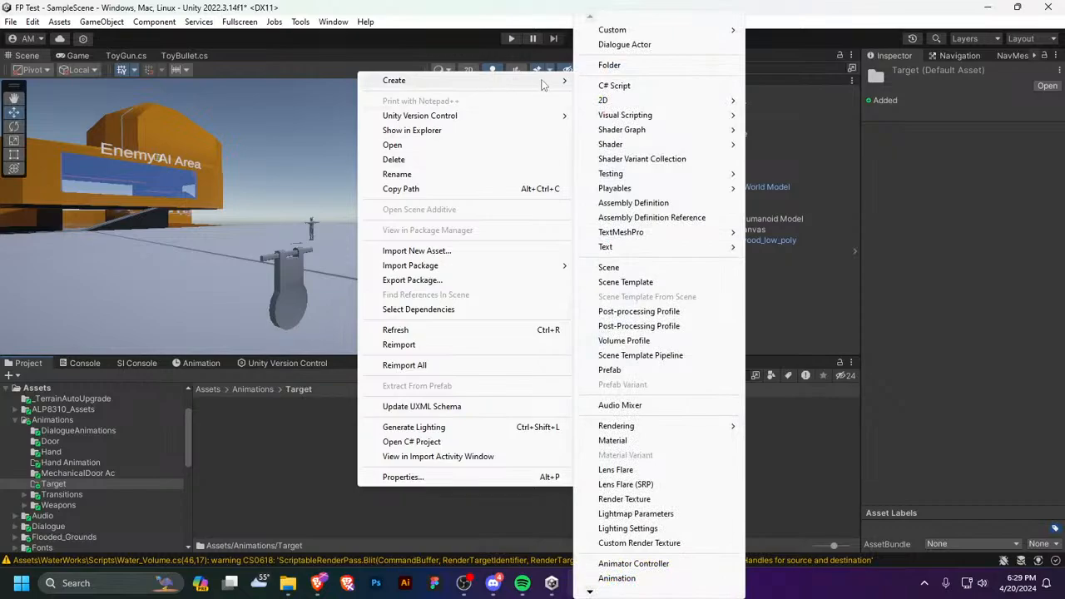
pyautogui.click(241, 378)
# Step: Create an animation clip named Target for Model in the Animations/Target folder
pyautogui.click(227, 365)
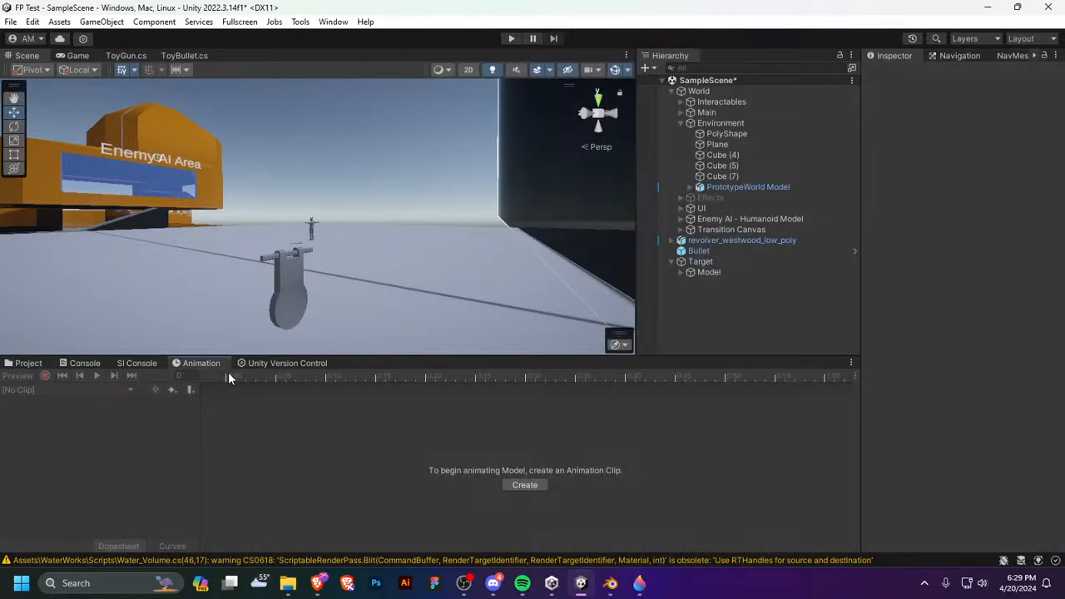
pyautogui.click(545, 485)
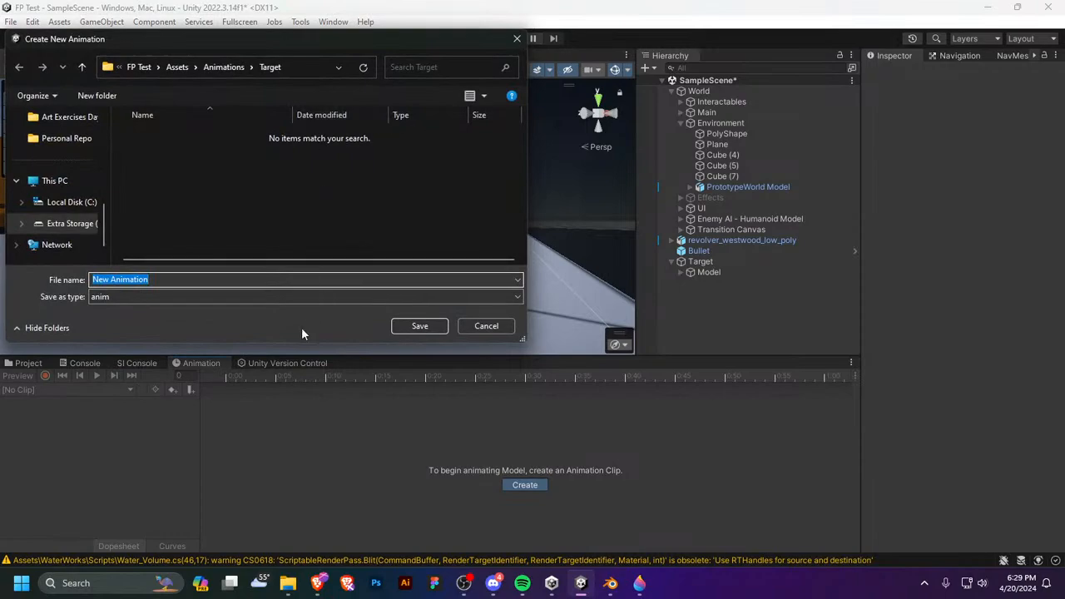
pyautogui.write('Target')
pyautogui.press('Return')
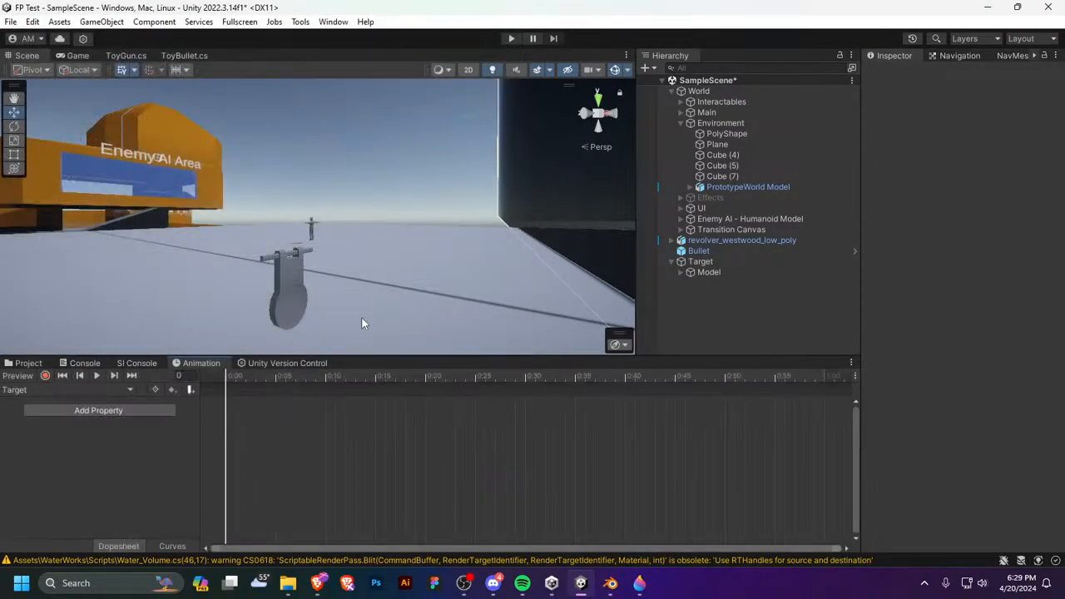
# Step: Add a second animation clip named TargetFront to Model and enable keyframe recording
pyautogui.moveTo(349, 263); pyautogui.dragTo(330, 284, button='right')
pyautogui.press('w')
pyautogui.click(47, 375)
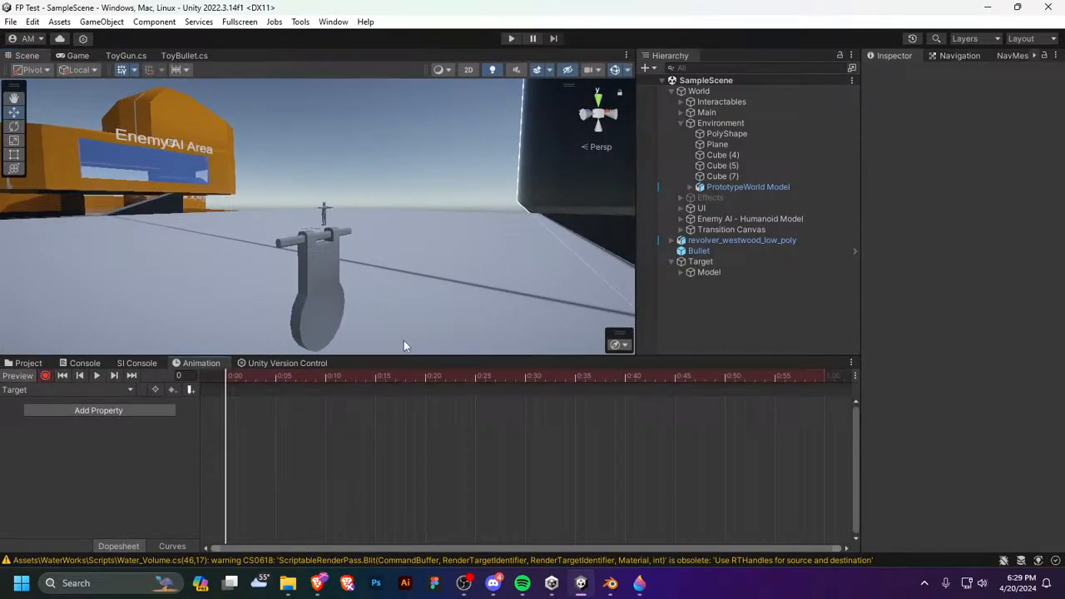
pyautogui.click(45, 375)
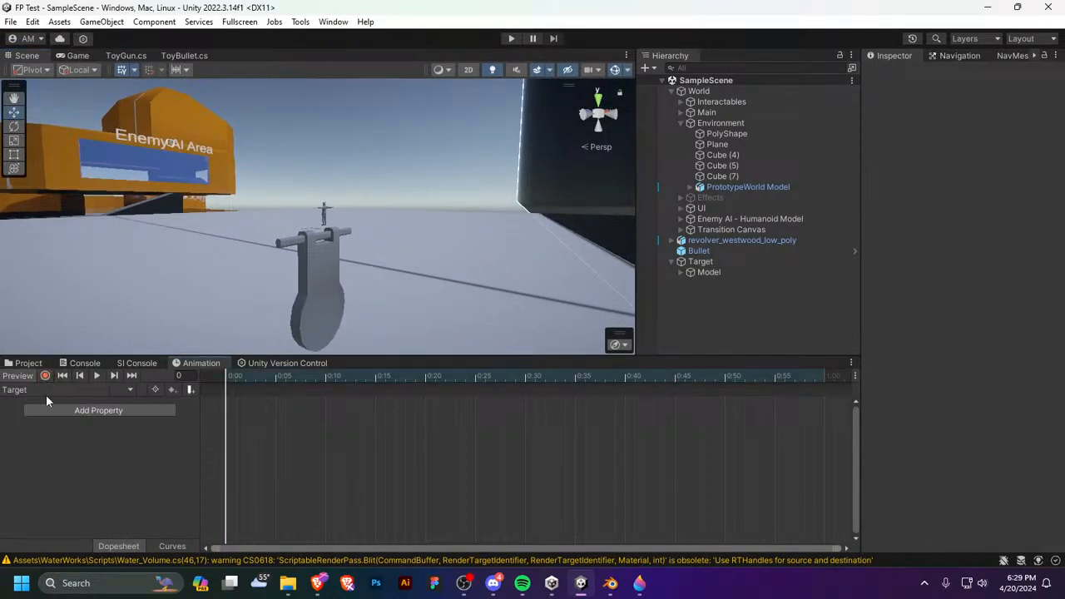
pyautogui.click(45, 392)
pyautogui.click(50, 425)
pyautogui.write('TargetFront')
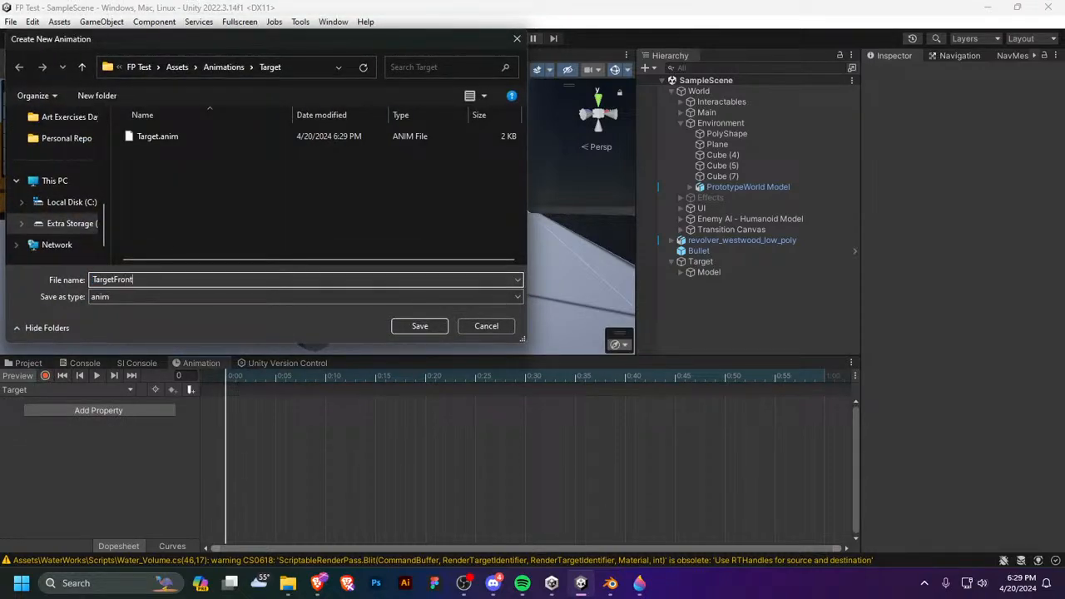
pyautogui.press('Return')
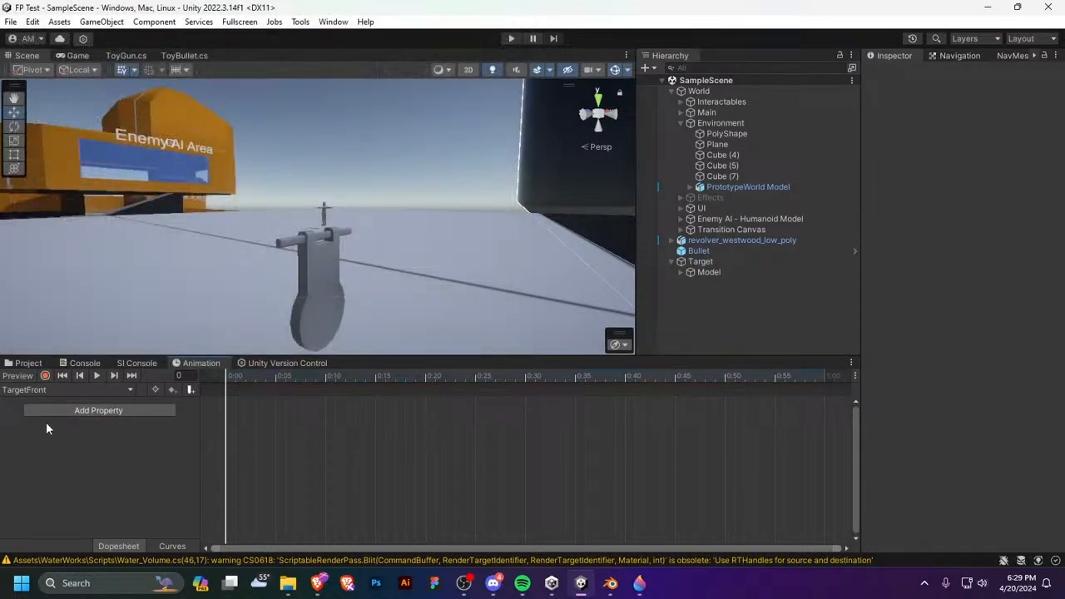
pyautogui.click(45, 376)
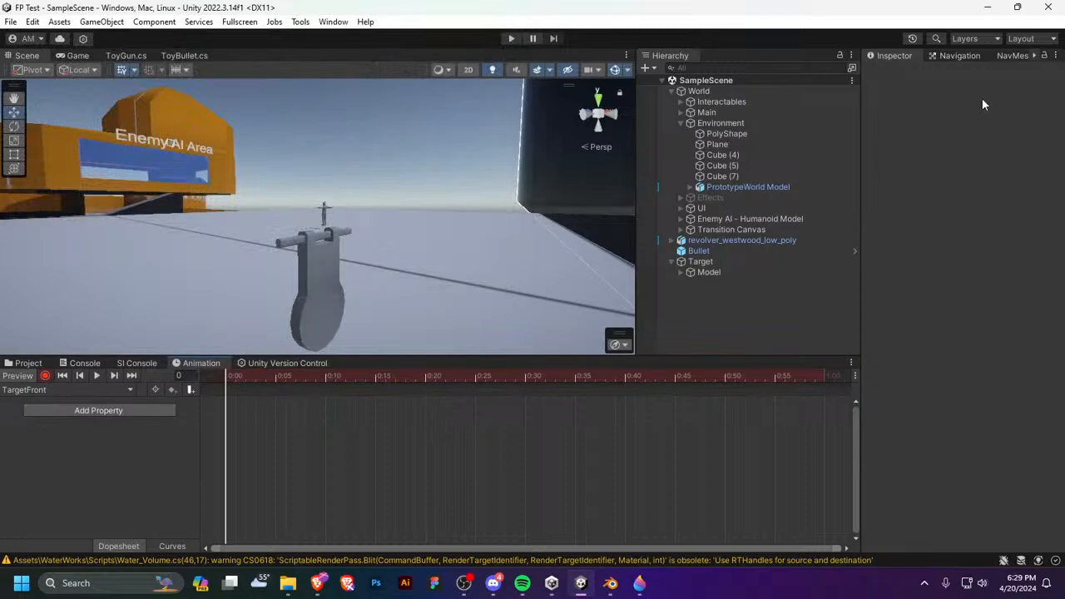
# Step: Create an animator and animation clip for the Target parent object, overwriting the existing Target.anim
pyautogui.click(700, 261)
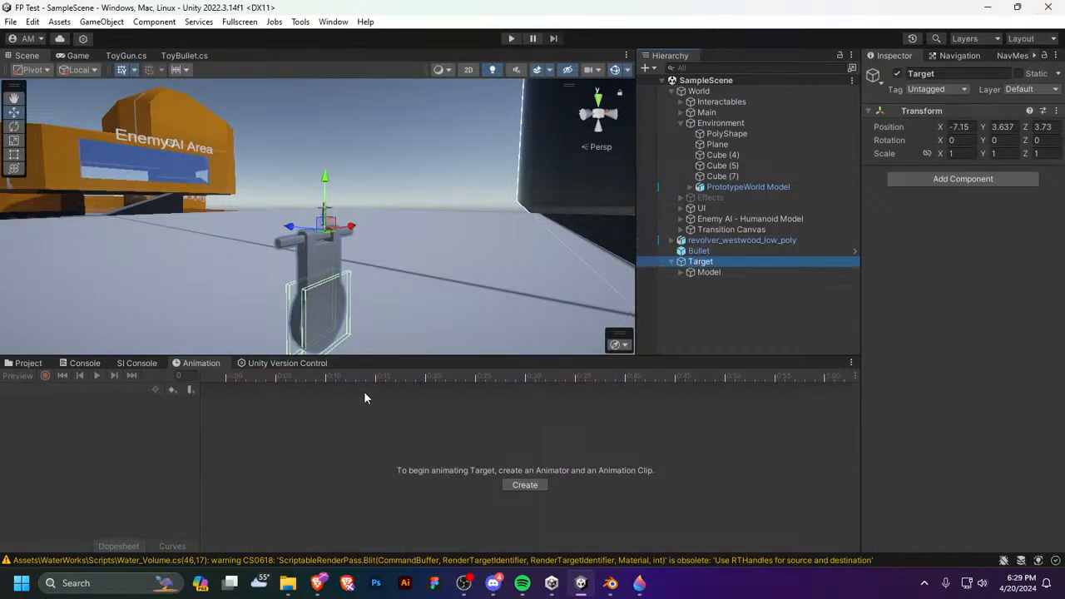
pyautogui.click(542, 487)
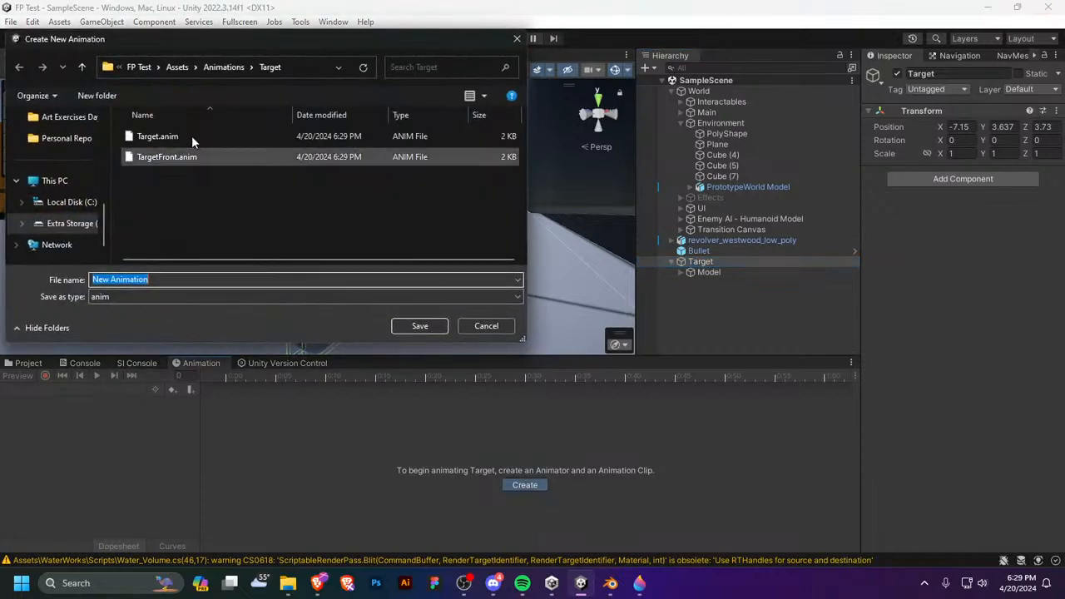
pyautogui.click(191, 136)
pyautogui.click(428, 326)
pyautogui.click(572, 291)
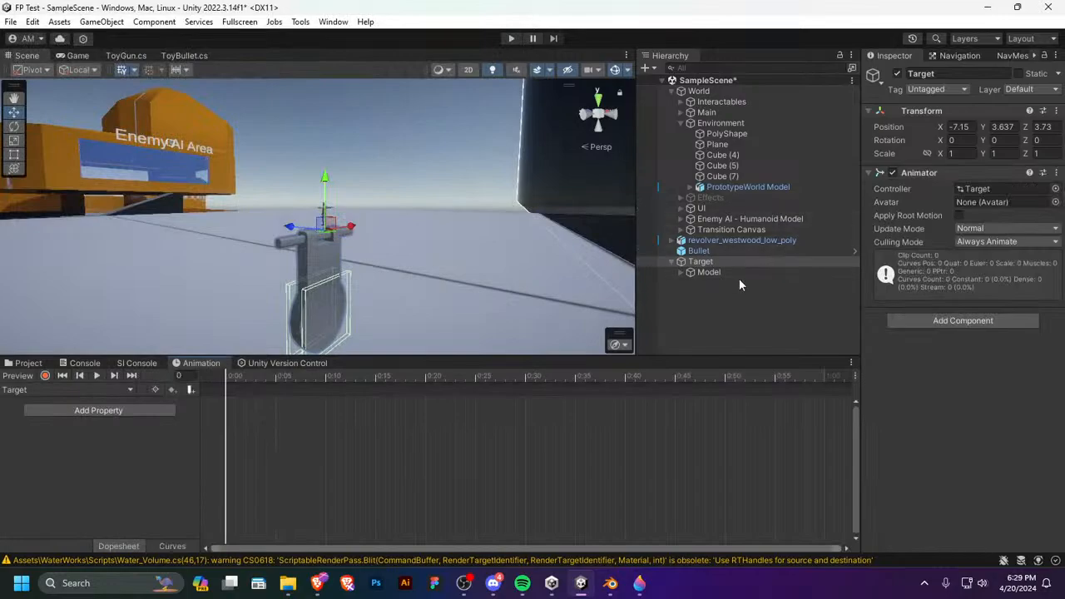
# Step: Add a second clip to the Target parent object, overwriting the existing TargetFront.anim
pyautogui.click(72, 391)
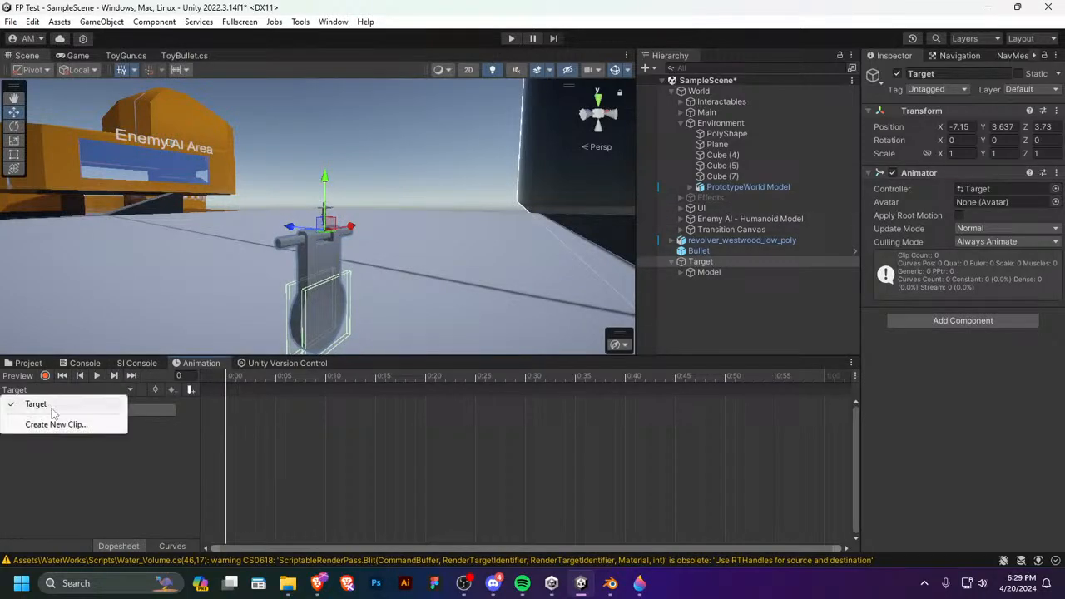
pyautogui.click(51, 424)
pyautogui.click(166, 156)
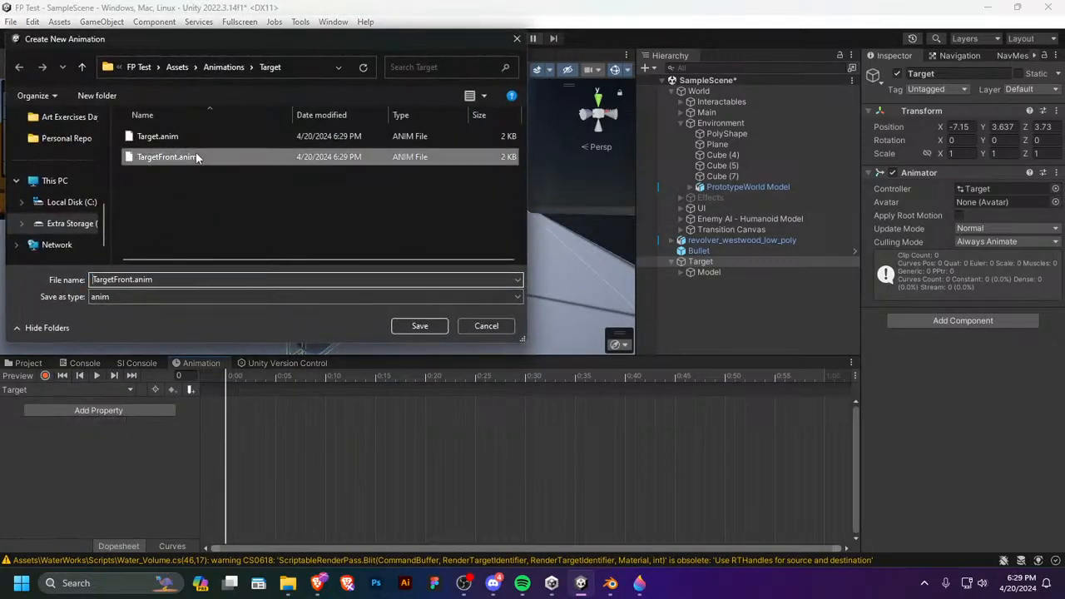
pyautogui.click(419, 325)
pyautogui.click(580, 290)
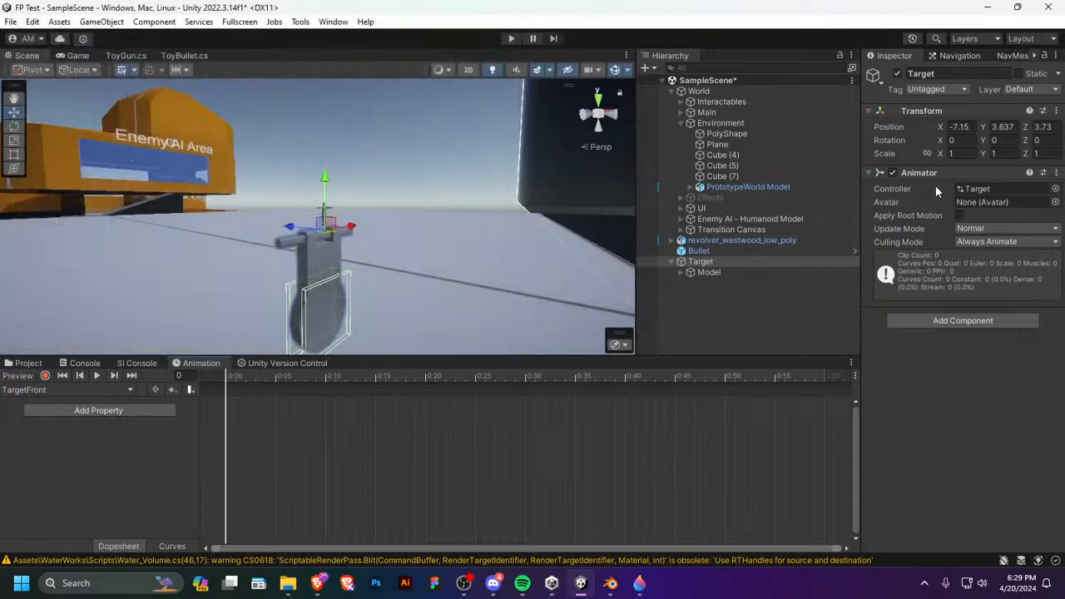
# Step: Disable Target's Animator component and record an X rotation key of -30 on frame 0 of TargetFront
pyautogui.click(893, 172)
pyautogui.click(45, 375)
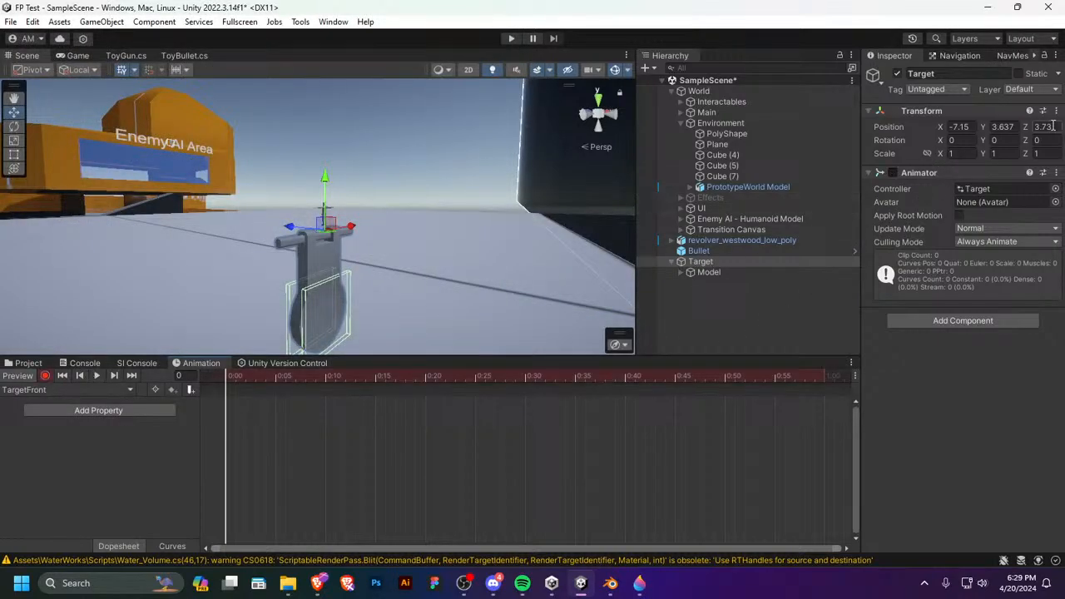
pyautogui.moveTo(940, 139); pyautogui.dragTo(383, 166)
pyautogui.click(163, 426)
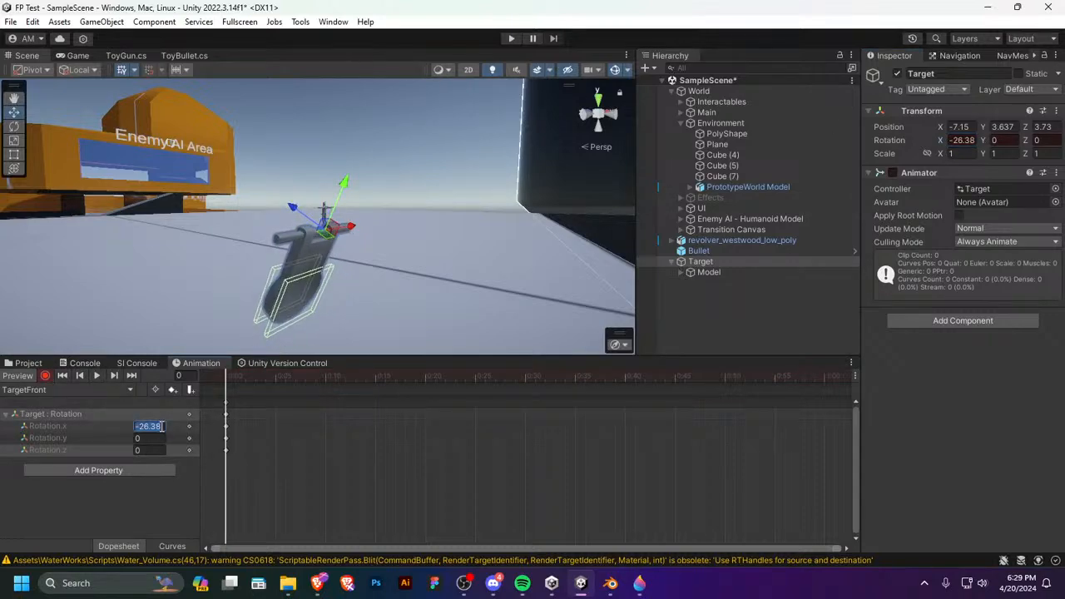
pyautogui.write('-30')
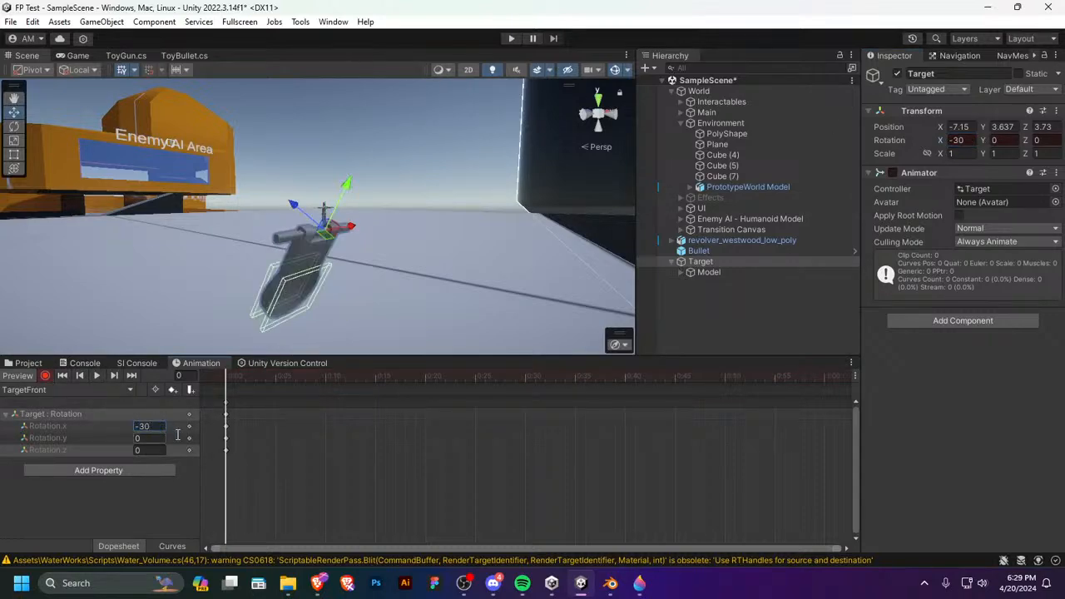
# Step: Key Target's X rotation to 15 on frame 10 and to -10 on frame 15
pyautogui.click(330, 379)
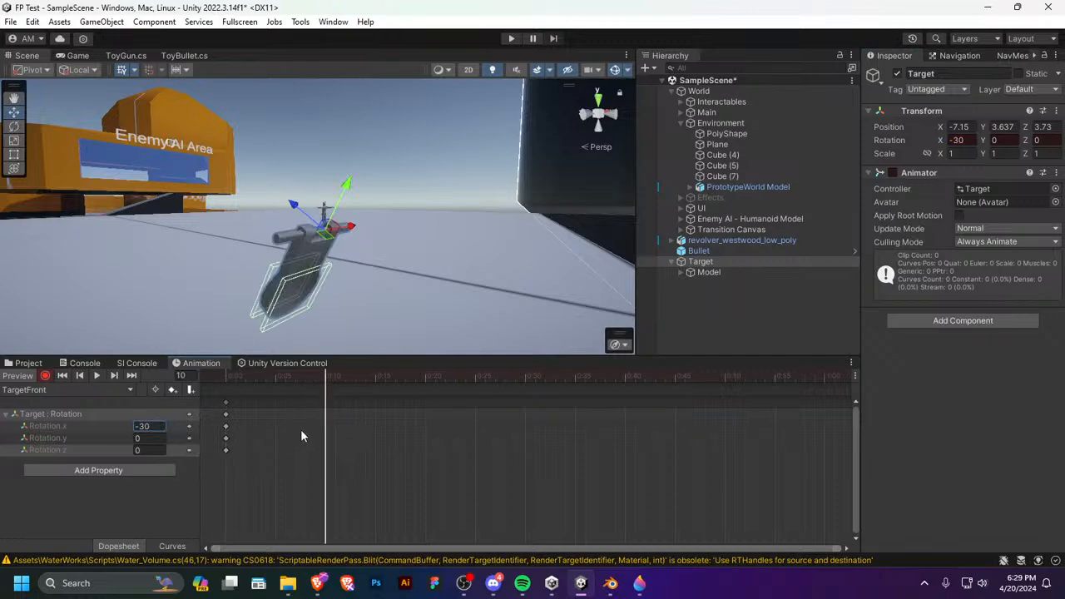
pyautogui.click(159, 428)
pyautogui.write('15')
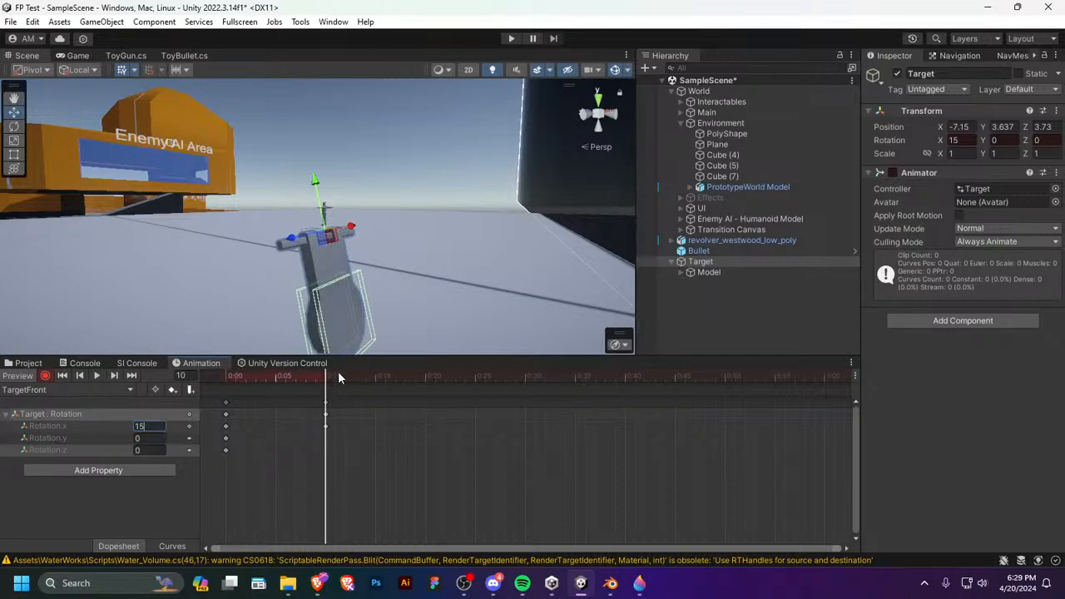
pyautogui.click(375, 376)
pyautogui.click(152, 427)
pyautogui.write('1')
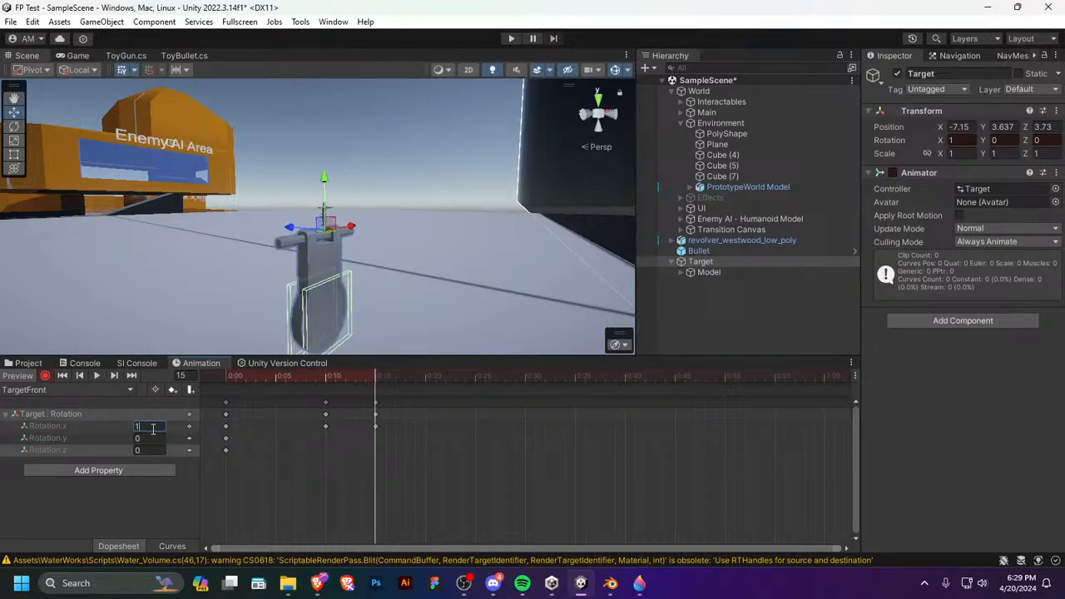
pyautogui.press('BackSpace')
pyautogui.write('-5')
pyautogui.press('BackSpace')
pyautogui.write('10')
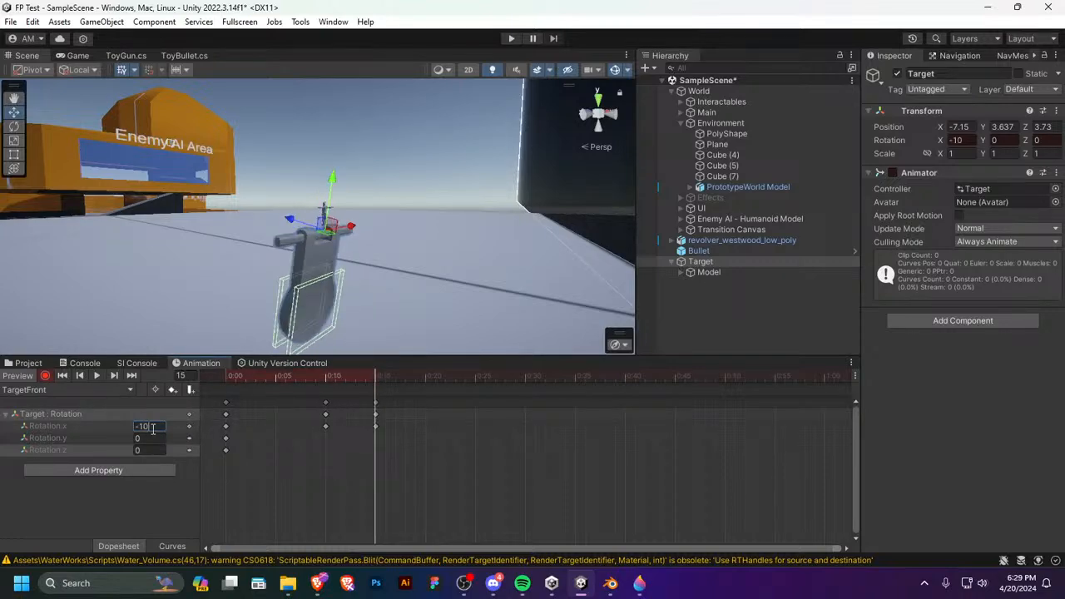
# Step: Key Target's X rotation to 0 on frame 18 and preview the clip from the first frame
pyautogui.click(405, 378)
pyautogui.doubleClick(152, 425)
pyautogui.write('0')
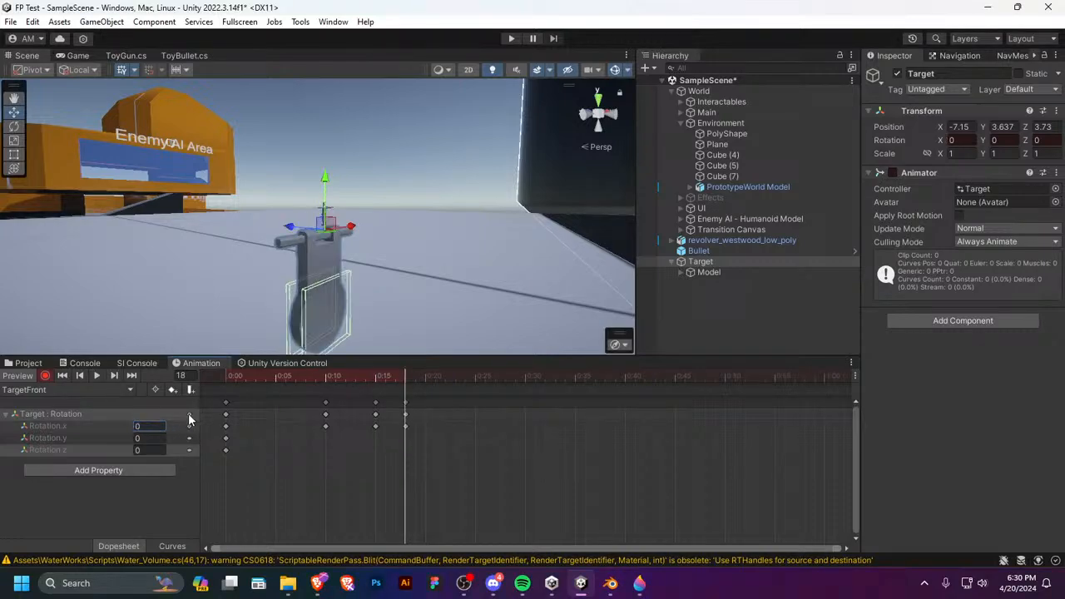
pyautogui.click(62, 377)
pyautogui.press('space')
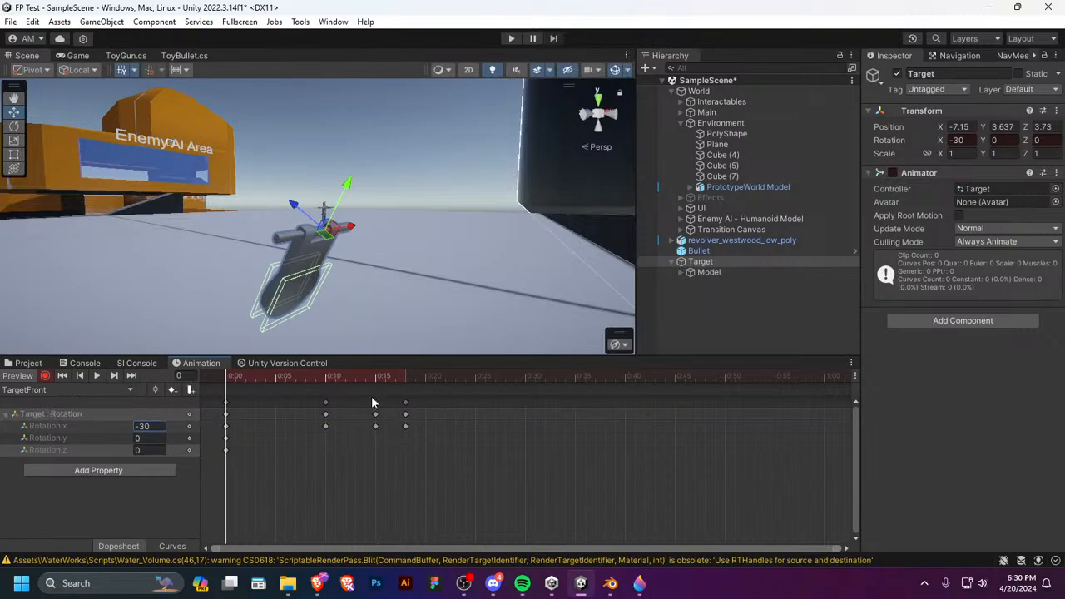
# Step: Stretch the last three keyframes so the final two fall on frames 19 and 24, and preview the slower swing
pyautogui.moveTo(441, 422); pyautogui.dragTo(248, 407)
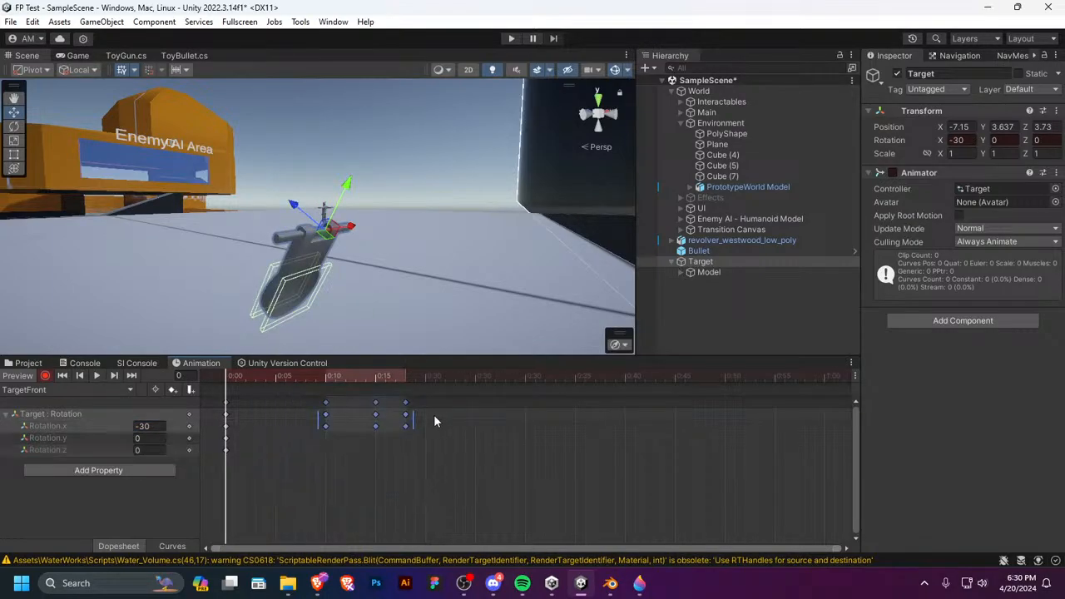
pyautogui.moveTo(419, 415); pyautogui.dragTo(474, 415)
pyautogui.press('space')
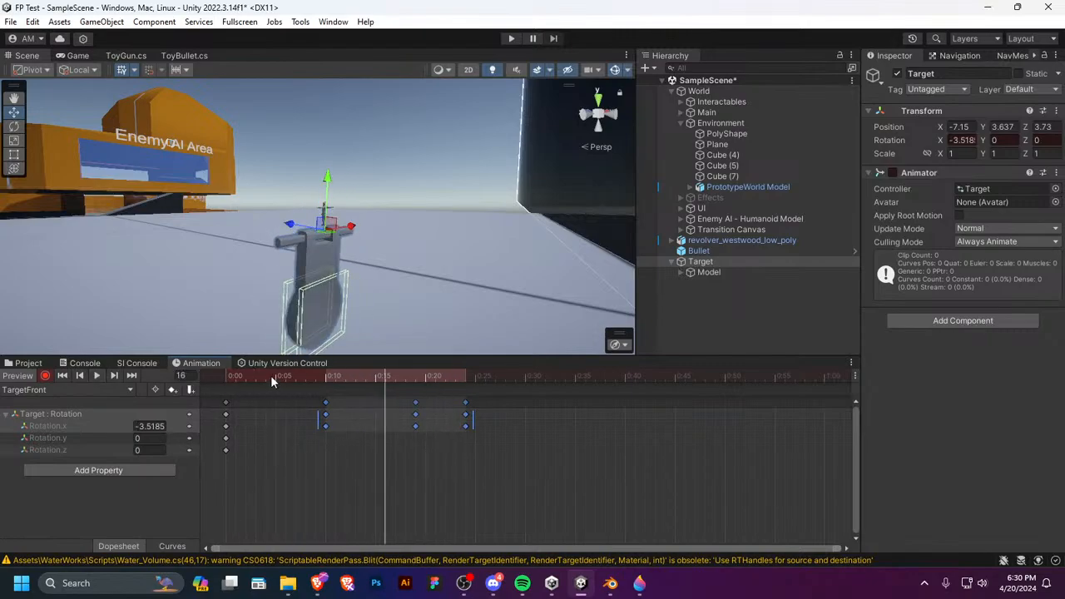
pyautogui.click(210, 380)
pyautogui.moveTo(207, 375); pyautogui.dragTo(469, 404)
pyautogui.click(476, 449)
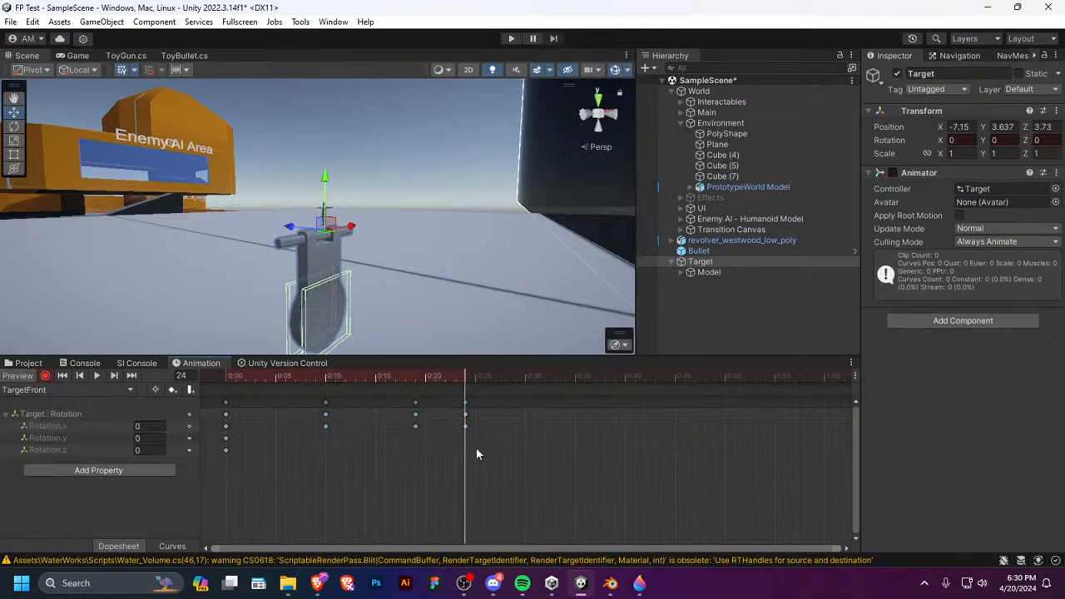
# Step: Key Target's X rotation to 2.92 on frame 27 and to 0 on frame 30, and play the clip
pyautogui.click(416, 403)
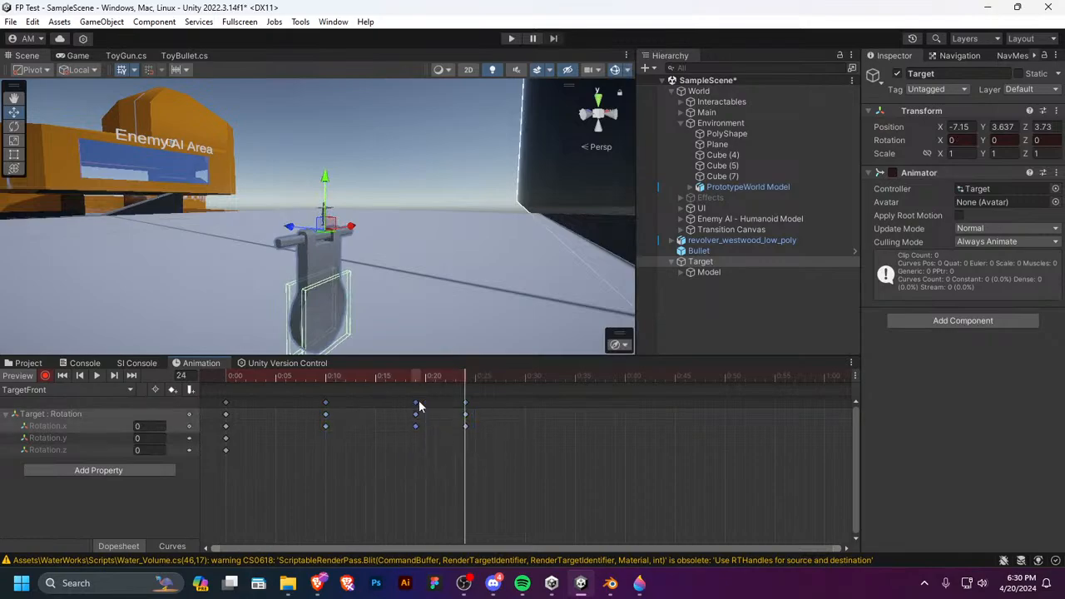
pyautogui.click(499, 381)
pyautogui.moveTo(939, 140); pyautogui.dragTo(1008, 145)
pyautogui.click(525, 379)
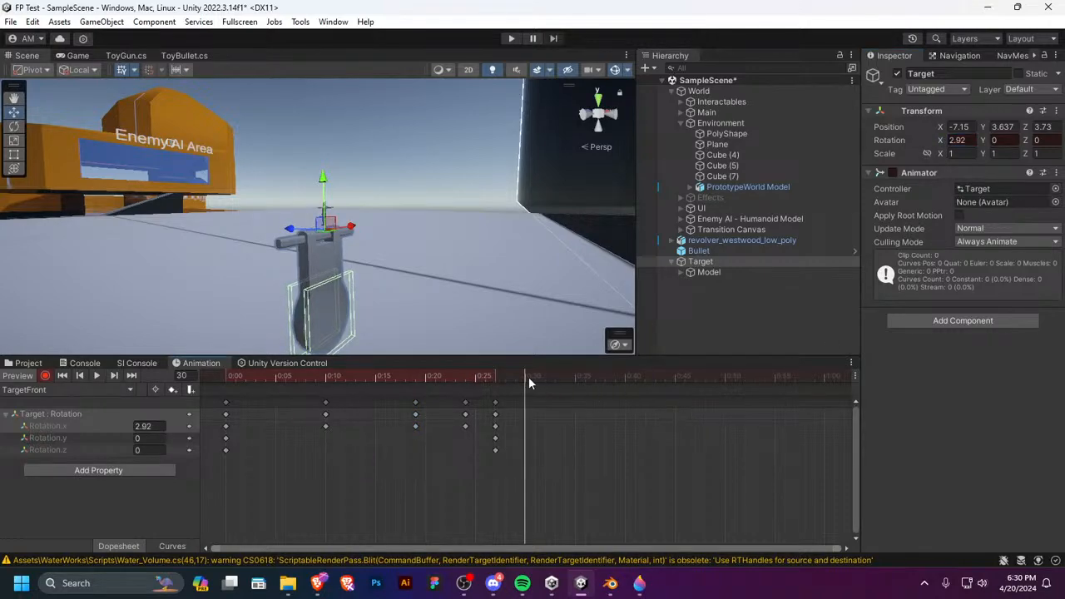
pyautogui.click(956, 140)
pyautogui.write('0')
pyautogui.press('Return')
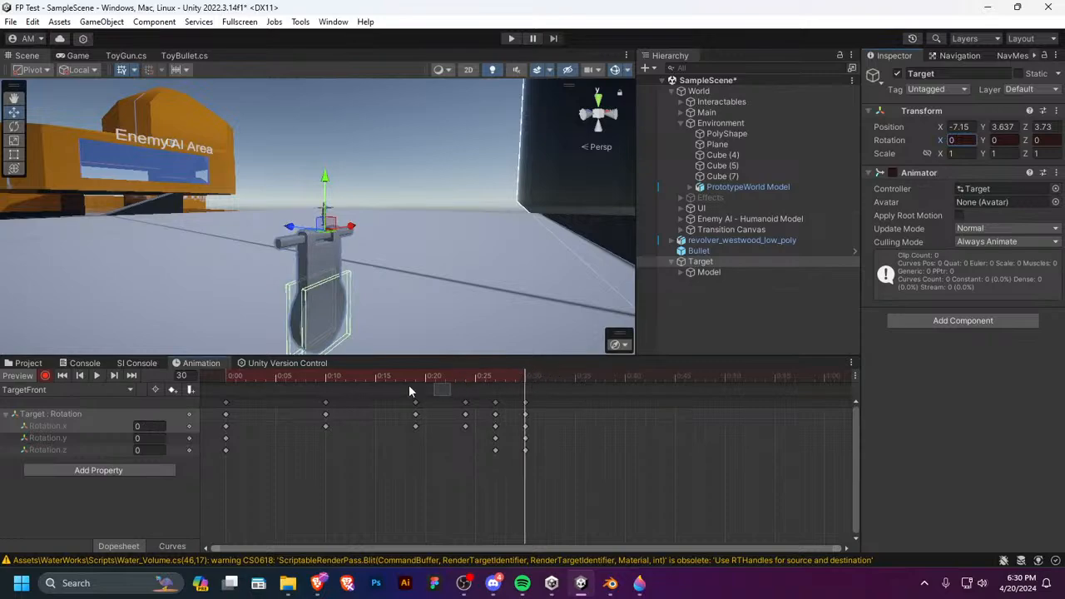
pyautogui.click(96, 376)
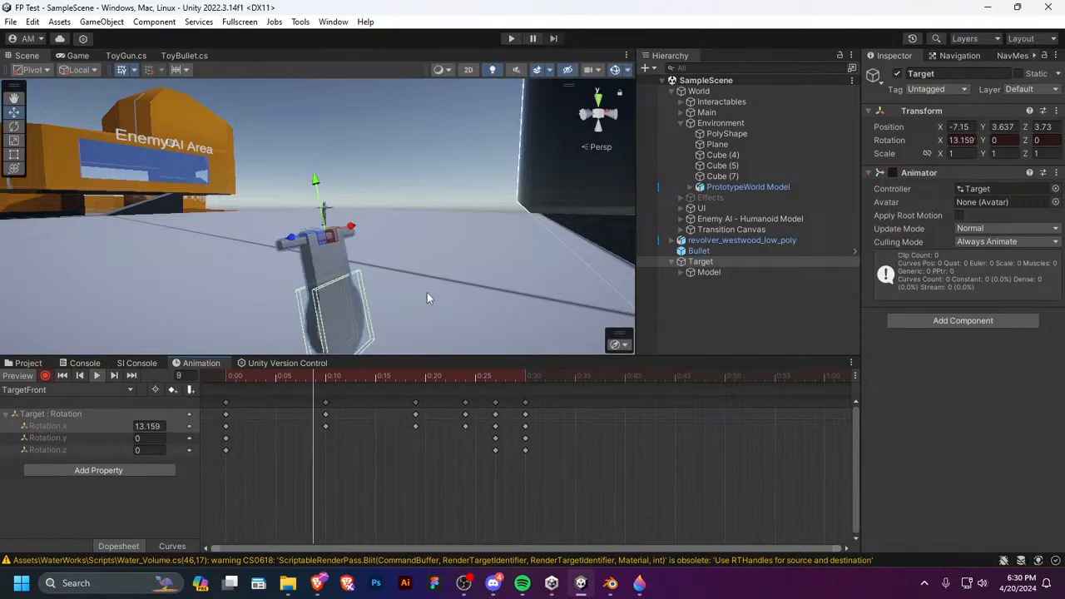
pyautogui.moveTo(426, 292); pyautogui.dragTo(354, 299, button='right')
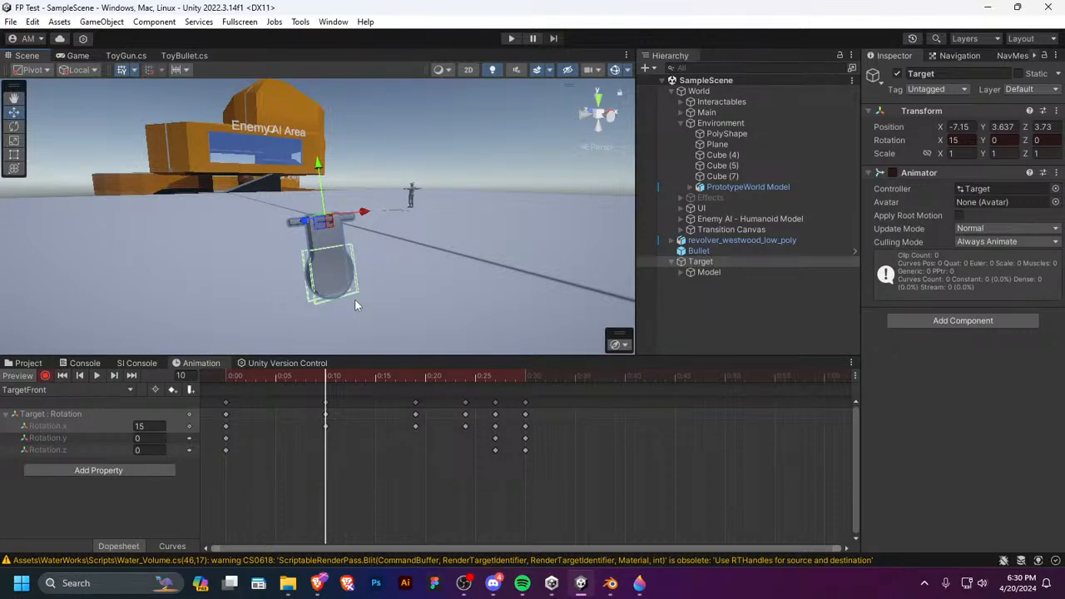
# Step: Create a new animation clip named TargetBack in the Animations/Target folder
pyautogui.click(92, 390)
pyautogui.click(54, 438)
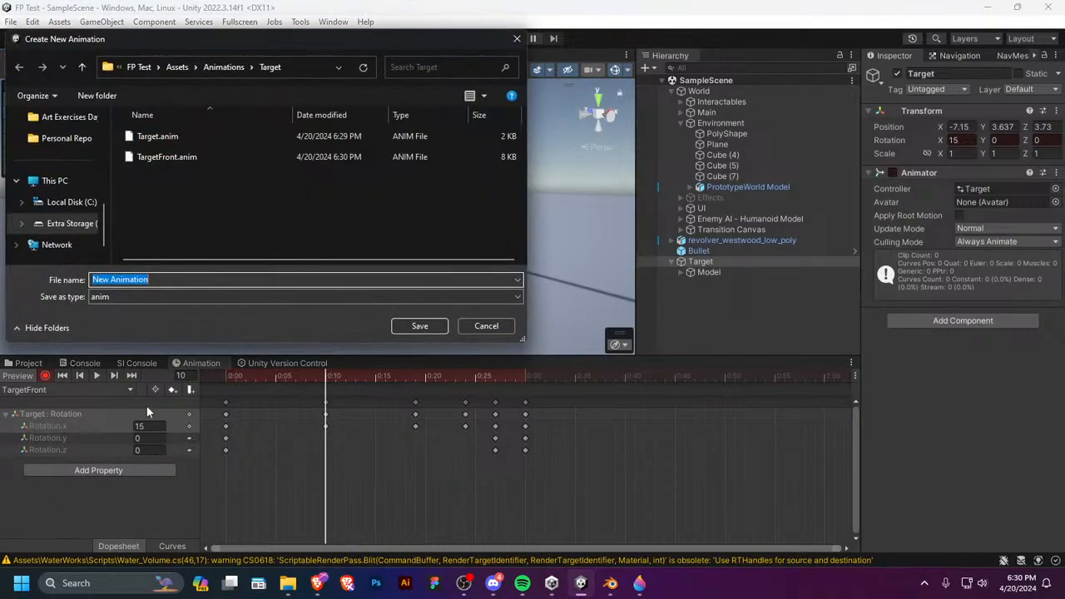
pyautogui.write('TargetBack')
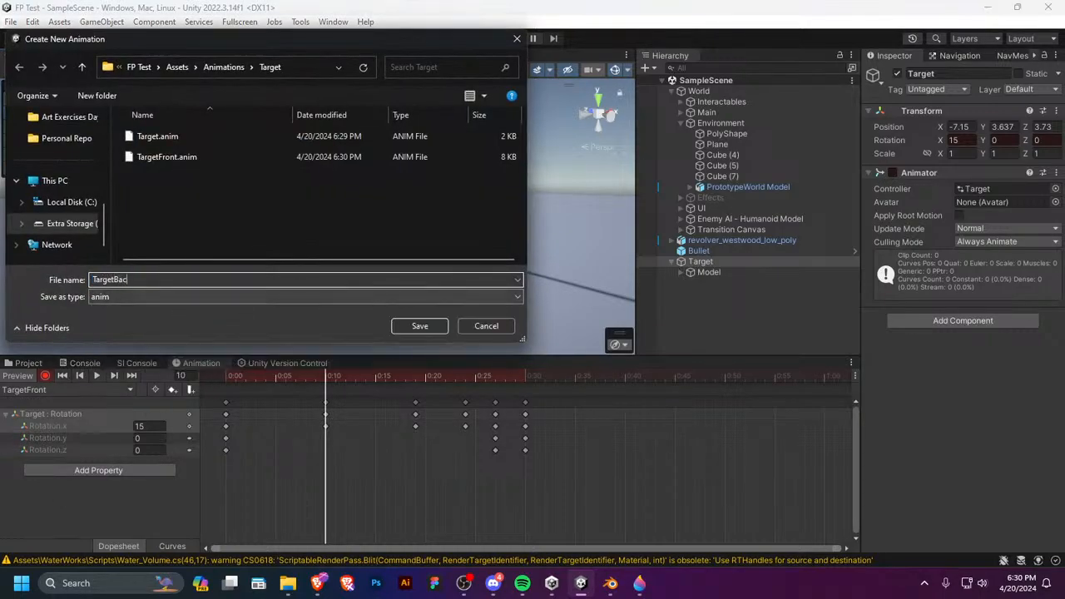
pyautogui.press('Return')
# Step: Copy all keyframes from the TargetFront clip into TargetBack and compare the two clips
pyautogui.click(126, 390)
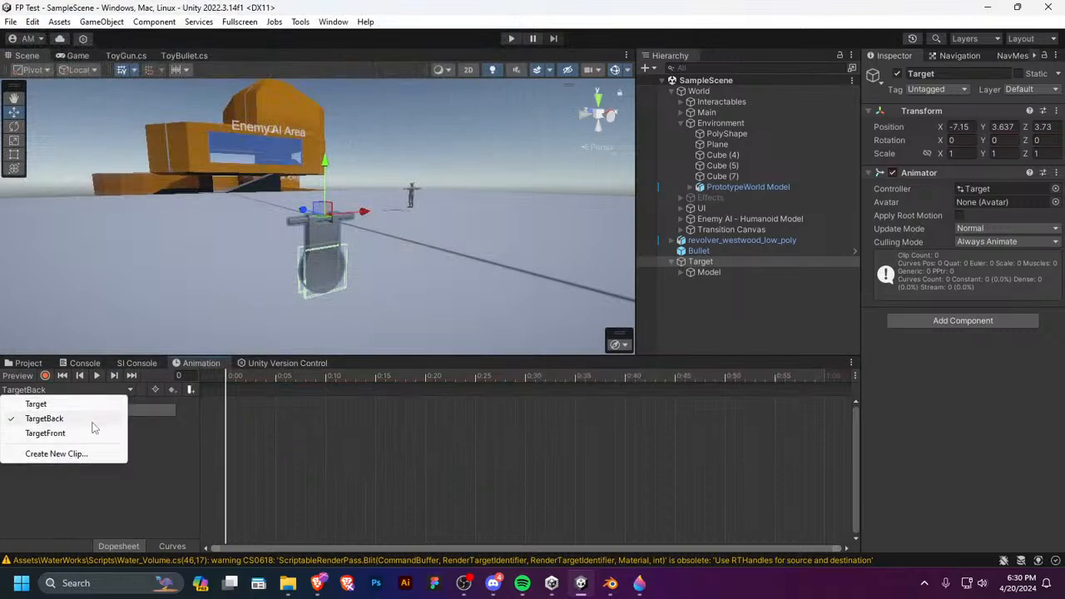
pyautogui.click(81, 432)
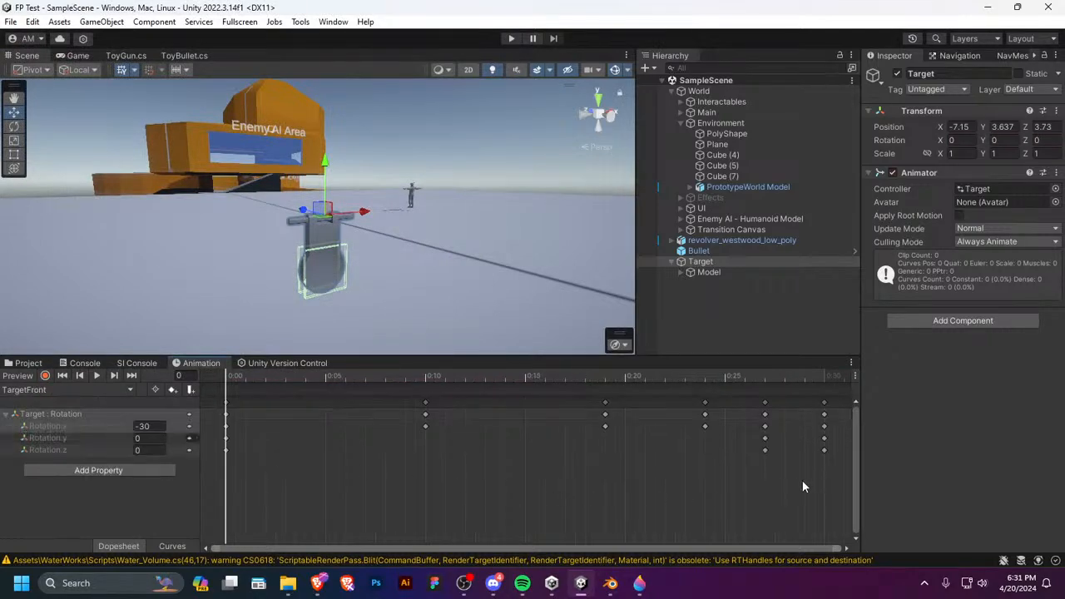
pyautogui.moveTo(802, 485); pyautogui.dragTo(204, 391)
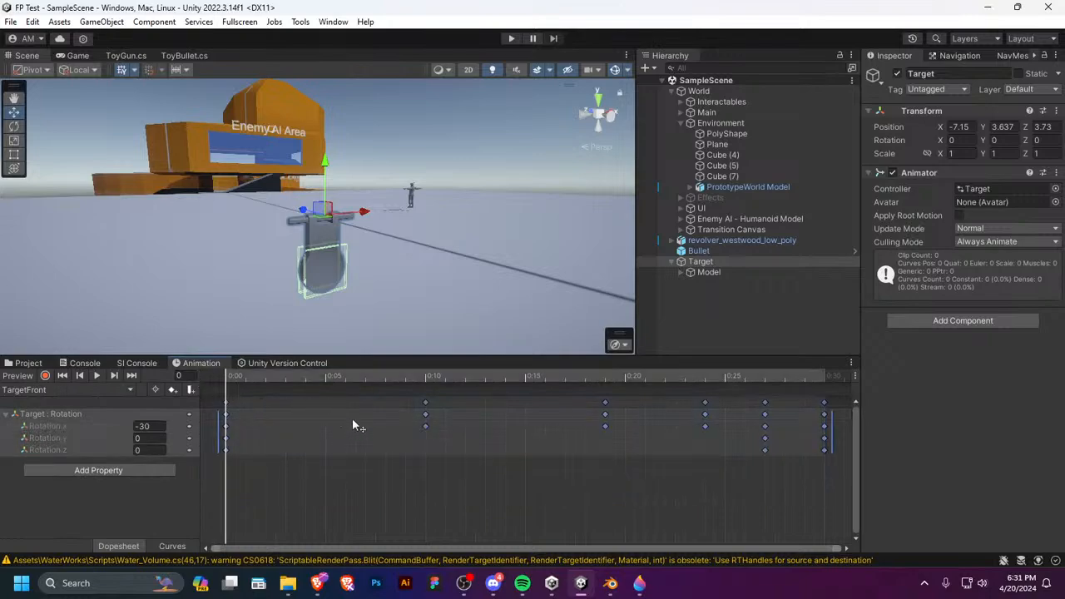
pyautogui.click(63, 389)
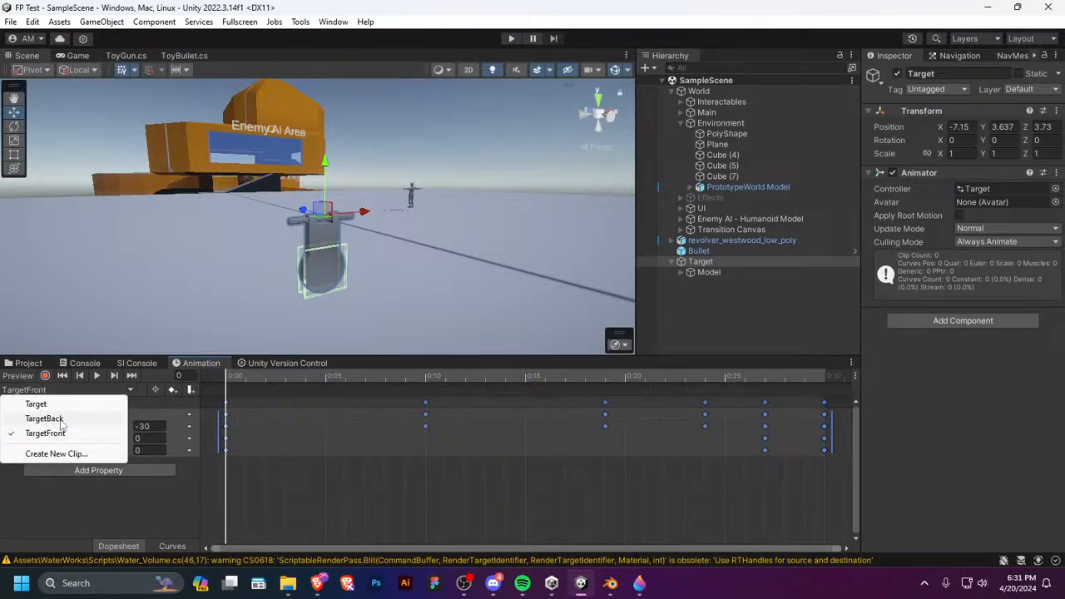
pyautogui.click(52, 419)
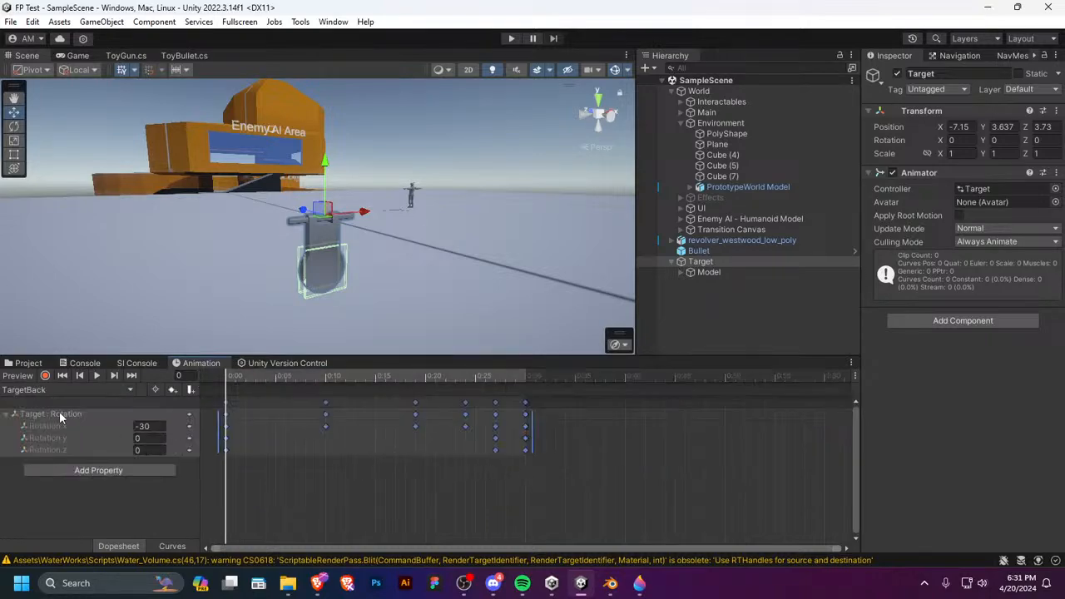
pyautogui.click(100, 389)
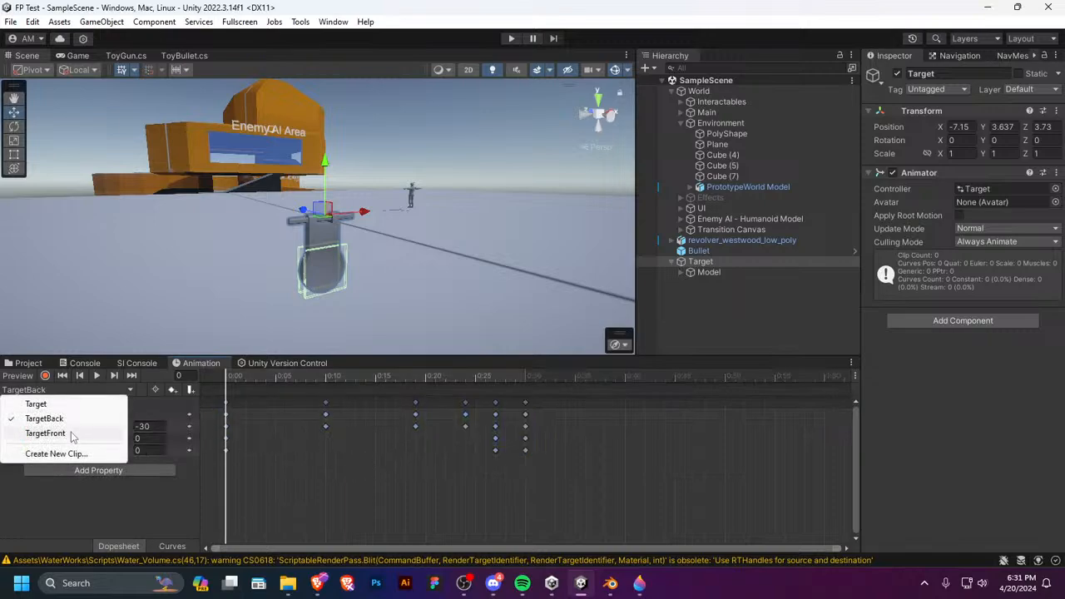
pyautogui.click(70, 430)
pyautogui.click(68, 389)
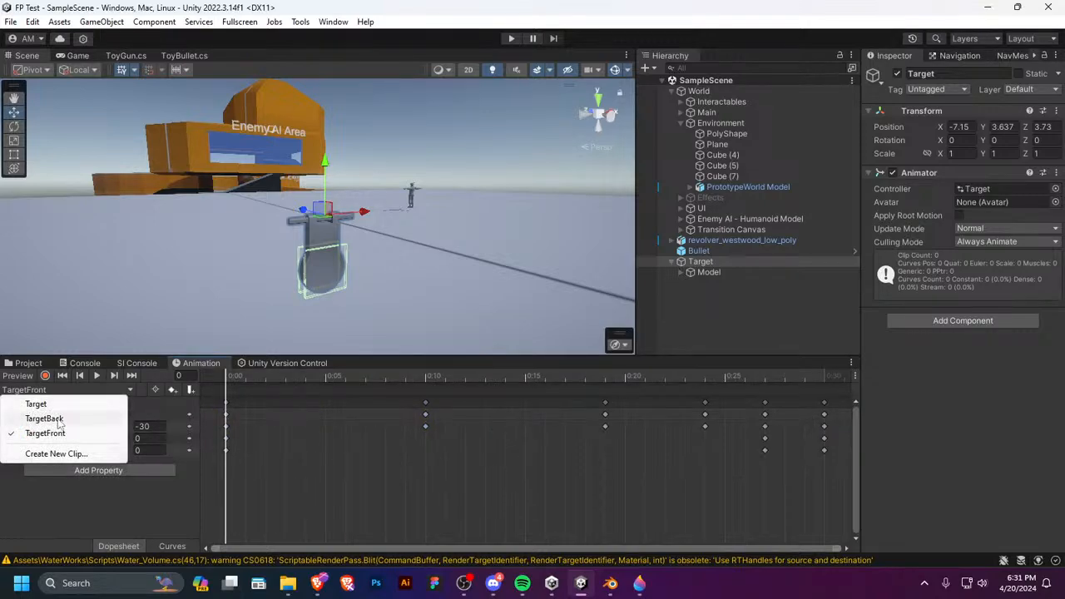
pyautogui.click(52, 418)
pyautogui.moveTo(306, 379); pyautogui.dragTo(826, 432)
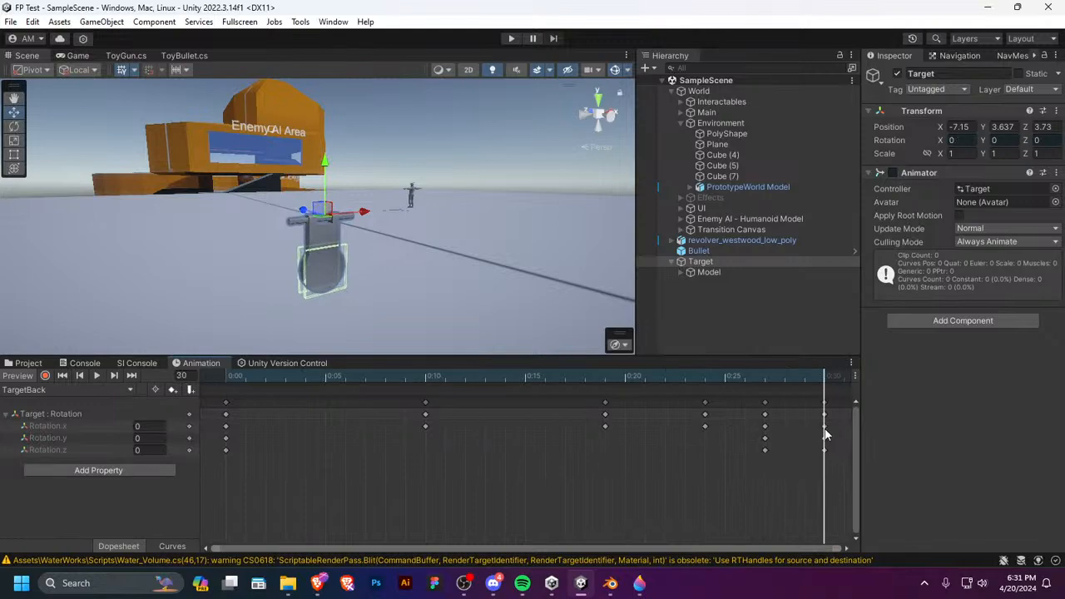
# Step: Try to key Target's X rotation to 30 on frame 0 of TargetBack and scrub towards frame 10
pyautogui.moveTo(445, 408); pyautogui.dragTo(148, 420)
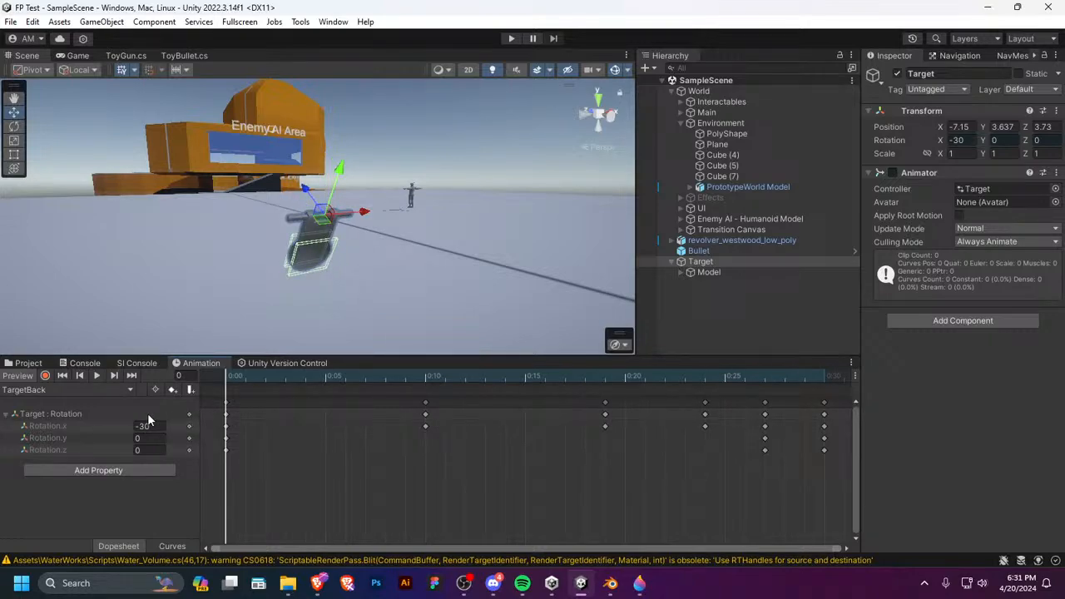
pyautogui.click(143, 426)
pyautogui.write('30')
pyautogui.press('Return')
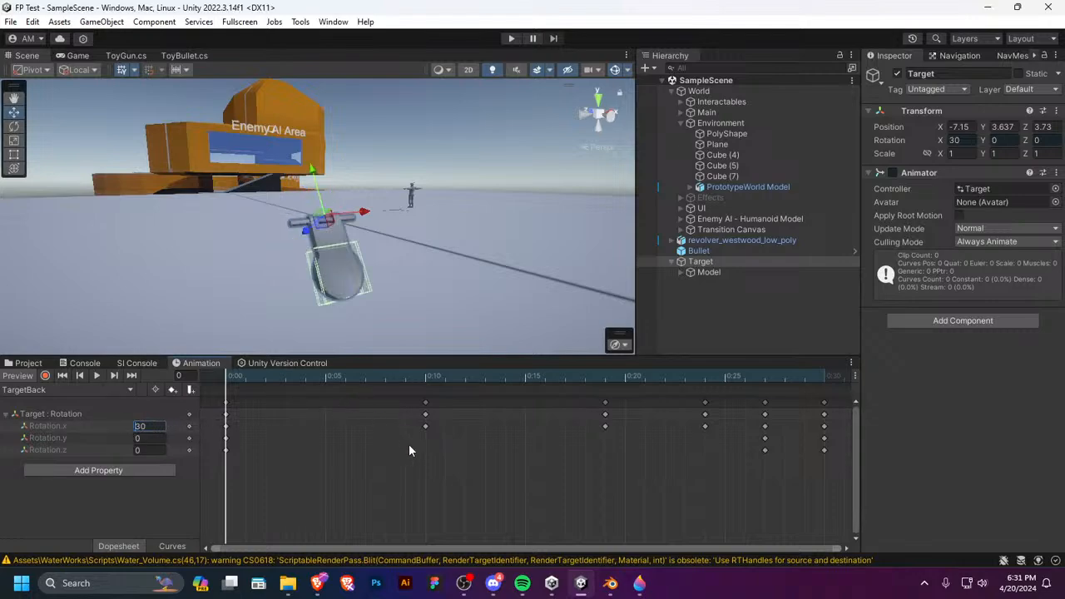
pyautogui.click(430, 381)
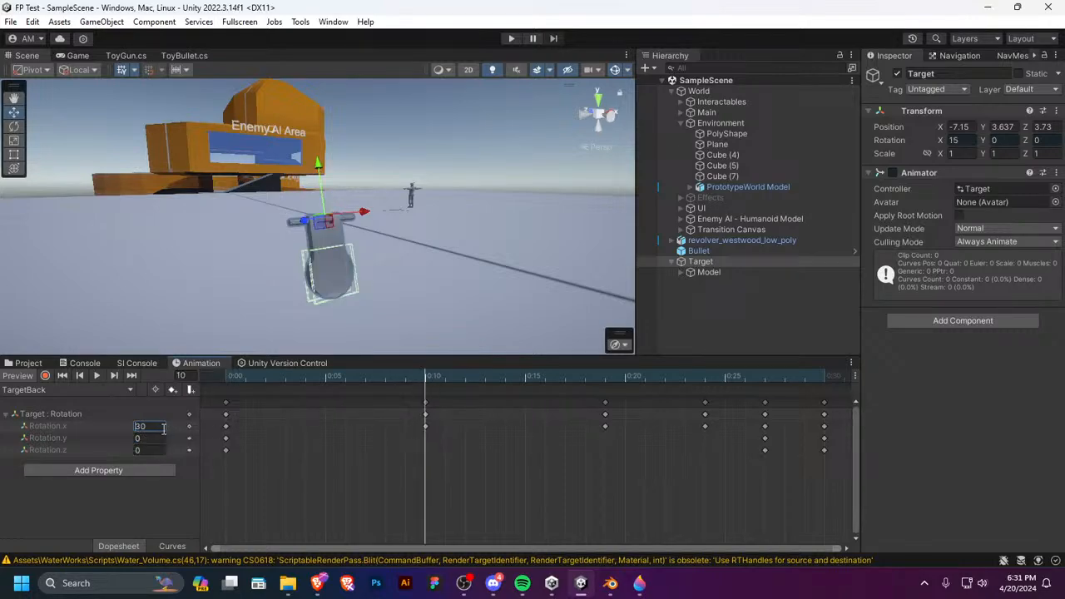
pyautogui.moveTo(348, 378); pyautogui.dragTo(427, 410)
pyautogui.click(359, 455)
pyautogui.moveTo(353, 379); pyautogui.dragTo(429, 401)
pyautogui.moveTo(268, 381); pyautogui.dragTo(89, 396)
# Step: Key Target's X rotation in TargetBack to 30 on frame 0 and to -15 on frame 10
pyautogui.click(133, 428)
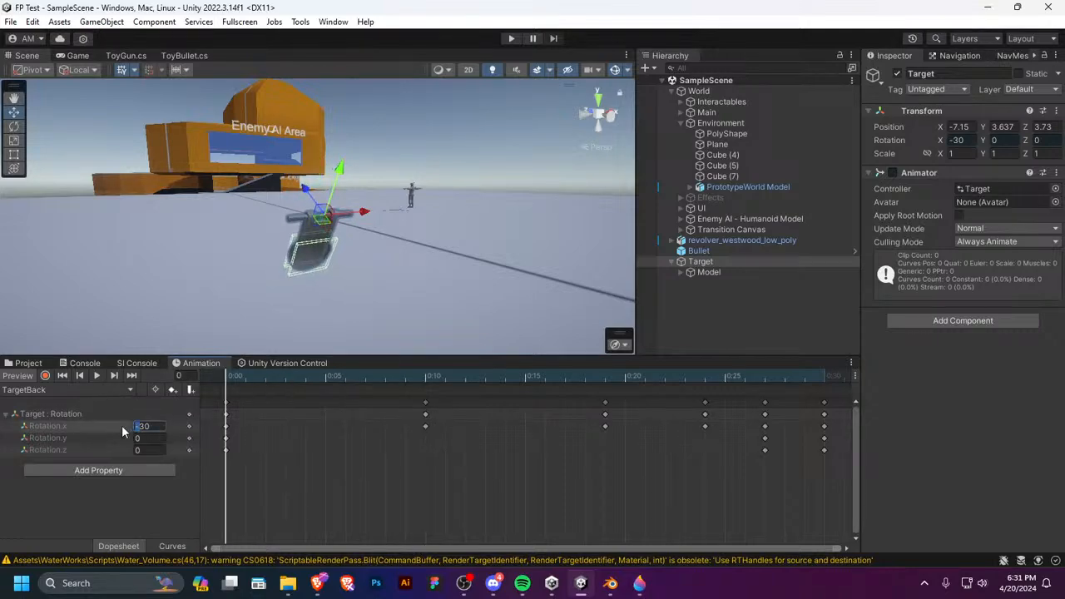
pyautogui.write('30')
pyautogui.click(344, 459)
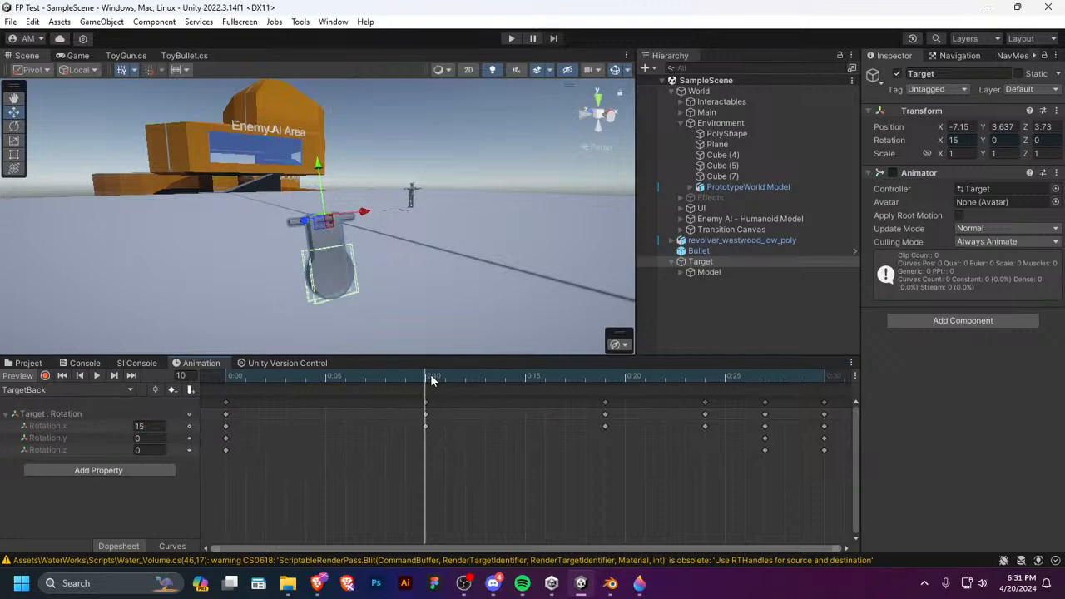
pyautogui.click(146, 427)
pyautogui.press('Left')
pyautogui.write('-')
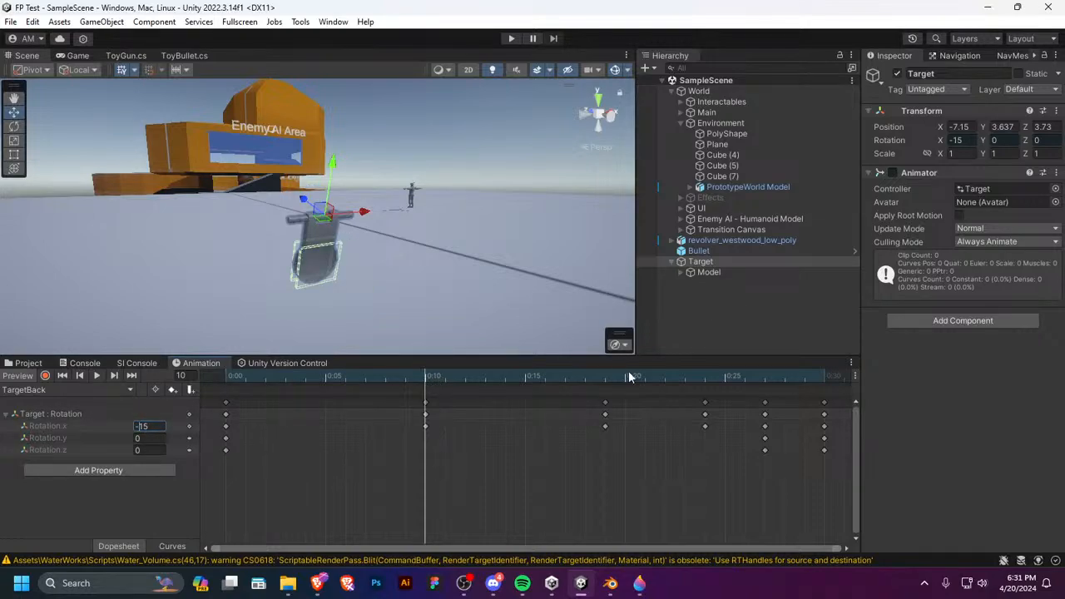
# Step: Key Target's X rotation in TargetBack to 10 on frame 19
pyautogui.click(606, 376)
pyautogui.click(556, 489)
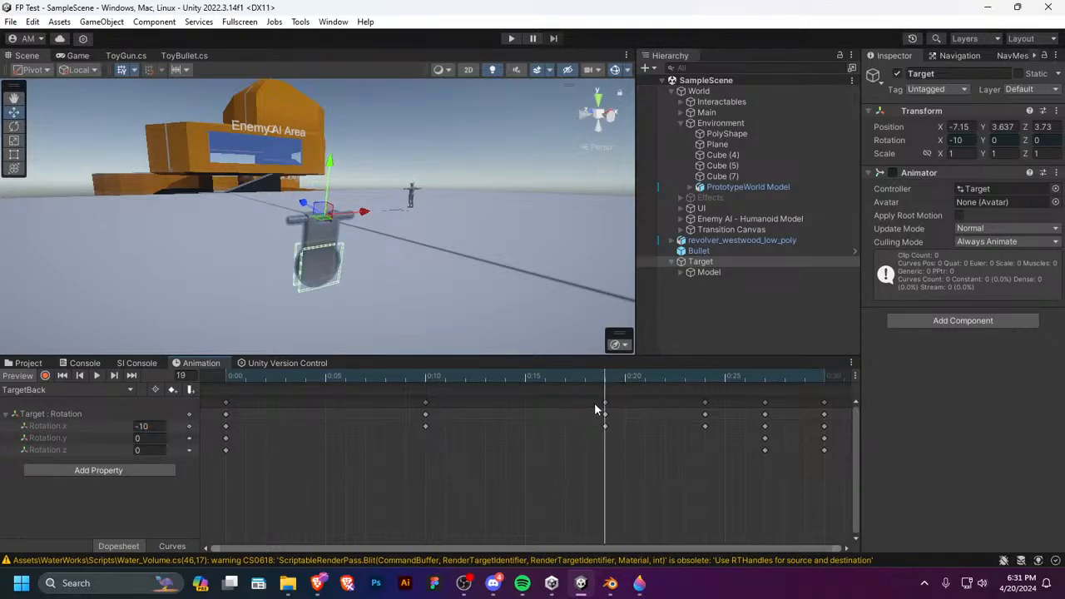
pyautogui.moveTo(148, 428); pyautogui.dragTo(76, 435)
pyautogui.write('10')
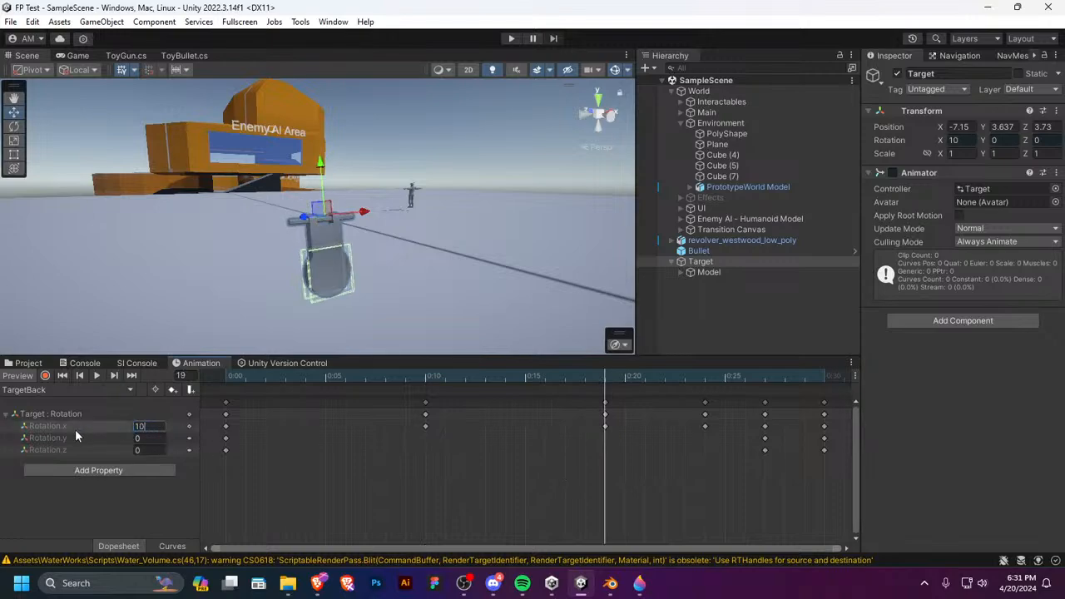
pyautogui.click(185, 411)
# Step: Key Target's X rotation to -2.92 on frame 27, play the TargetBack clip, and collapse Target in the scene hierarchy
pyautogui.click(707, 386)
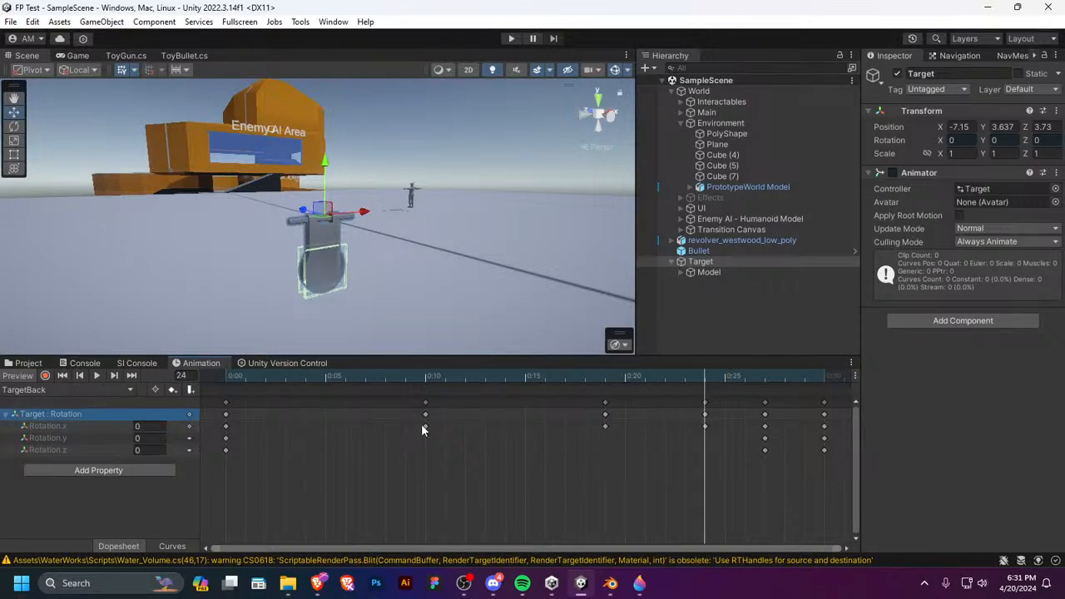
pyautogui.click(684, 423)
pyautogui.click(763, 376)
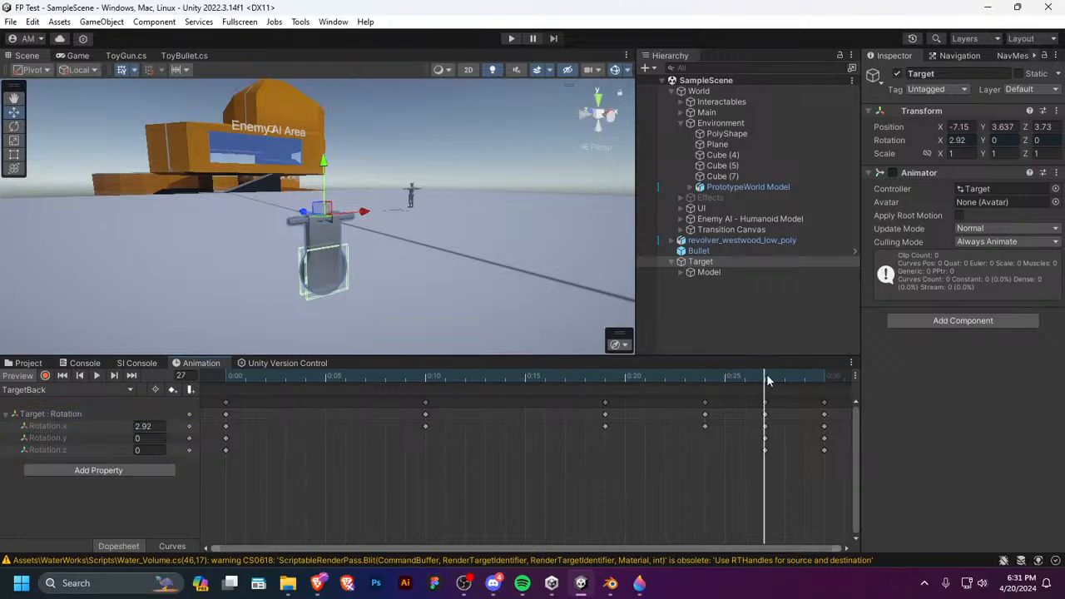
pyautogui.click(143, 426)
pyautogui.write('-2.92')
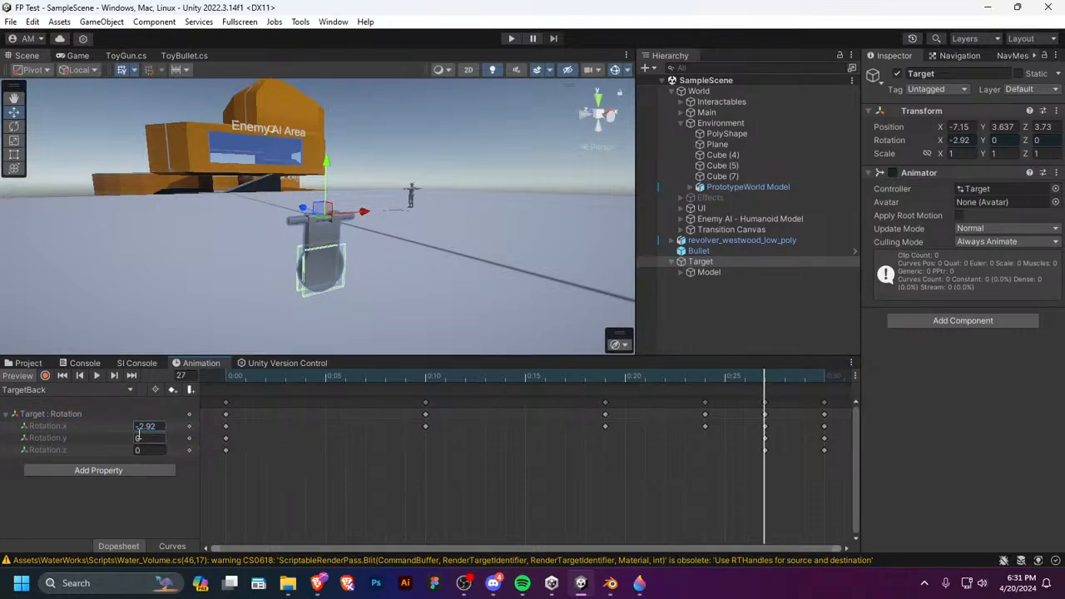
pyautogui.click(824, 376)
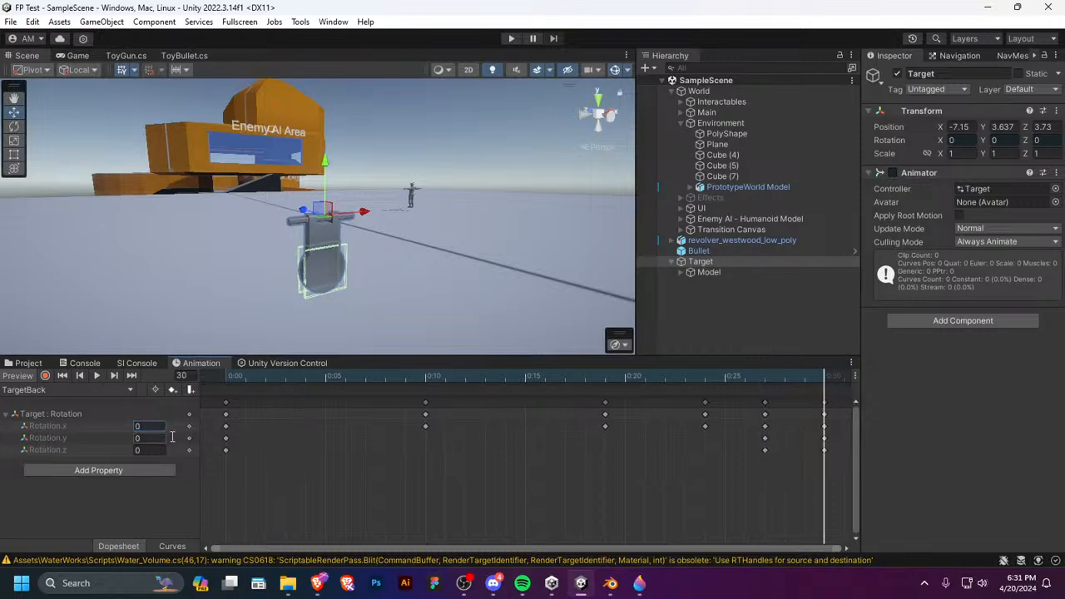
pyautogui.click(97, 376)
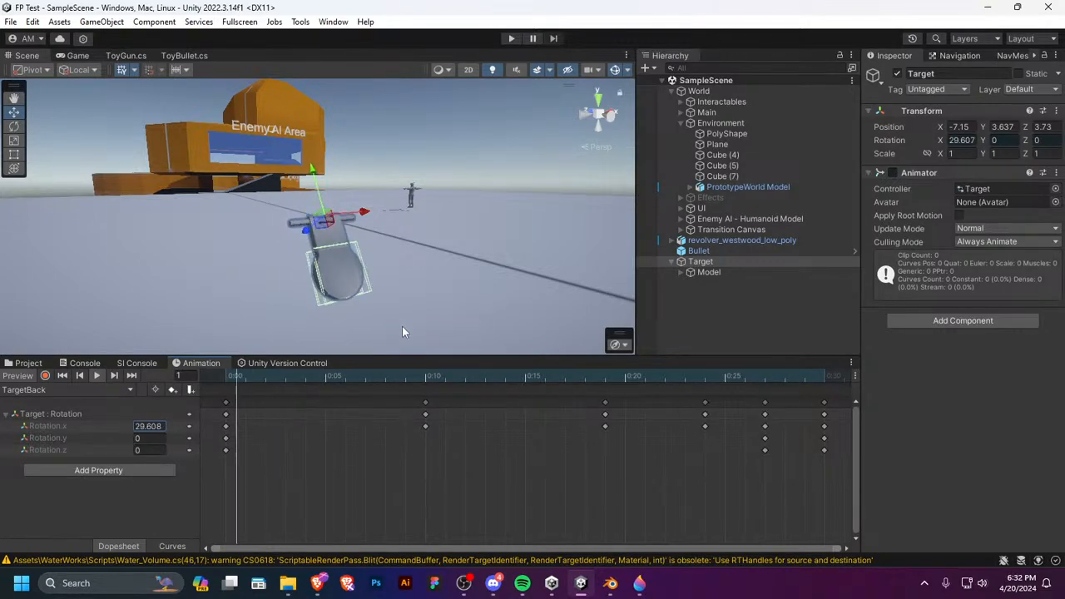
pyautogui.click(737, 319)
pyautogui.click(671, 261)
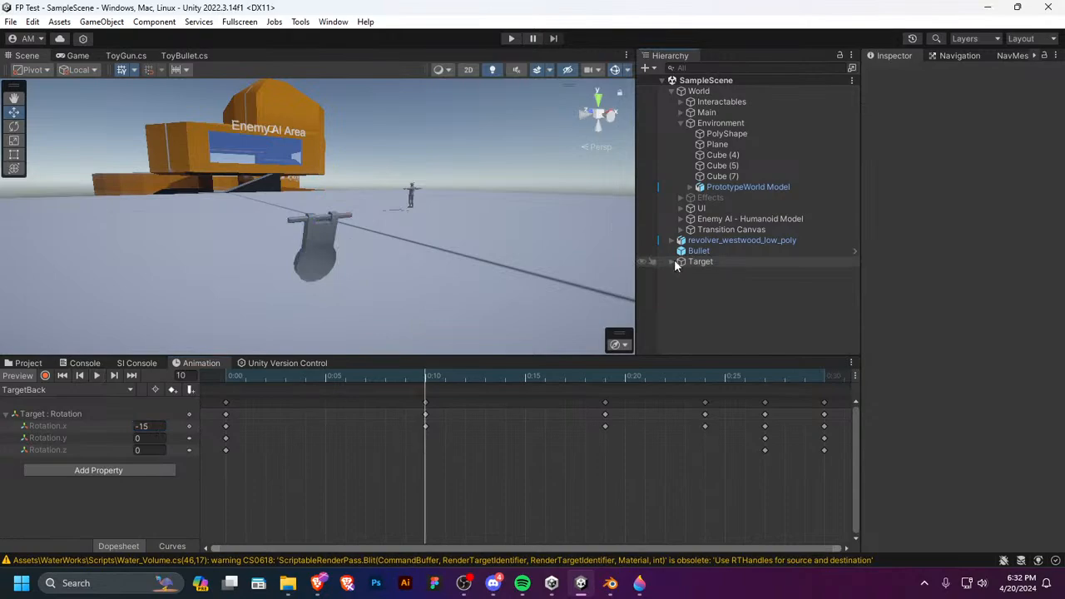
pyautogui.click(144, 55)
pyautogui.click(170, 56)
pyautogui.click(26, 54)
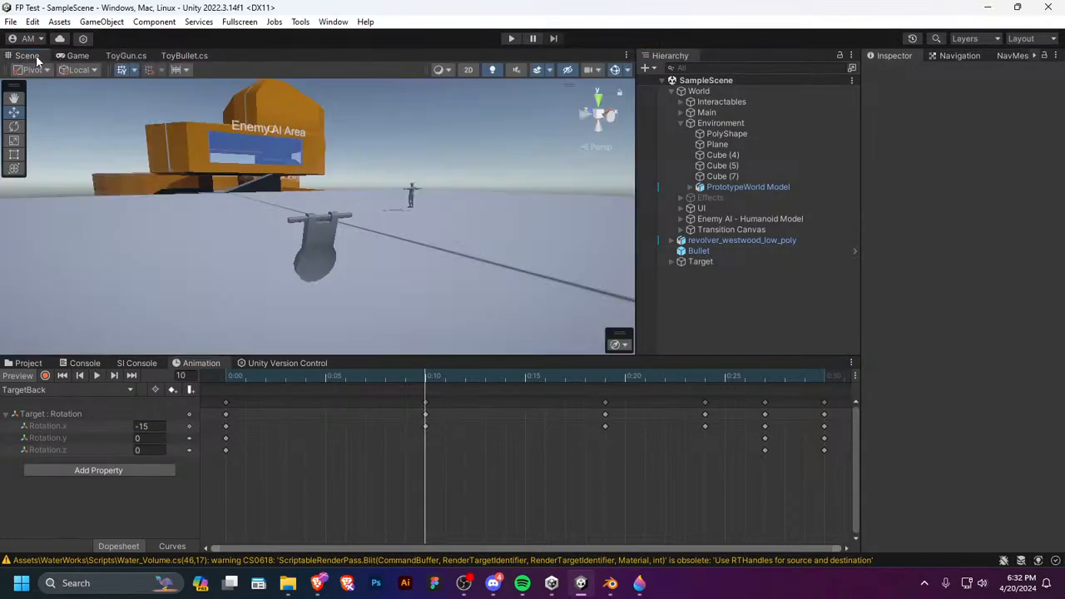
pyautogui.click(333, 21)
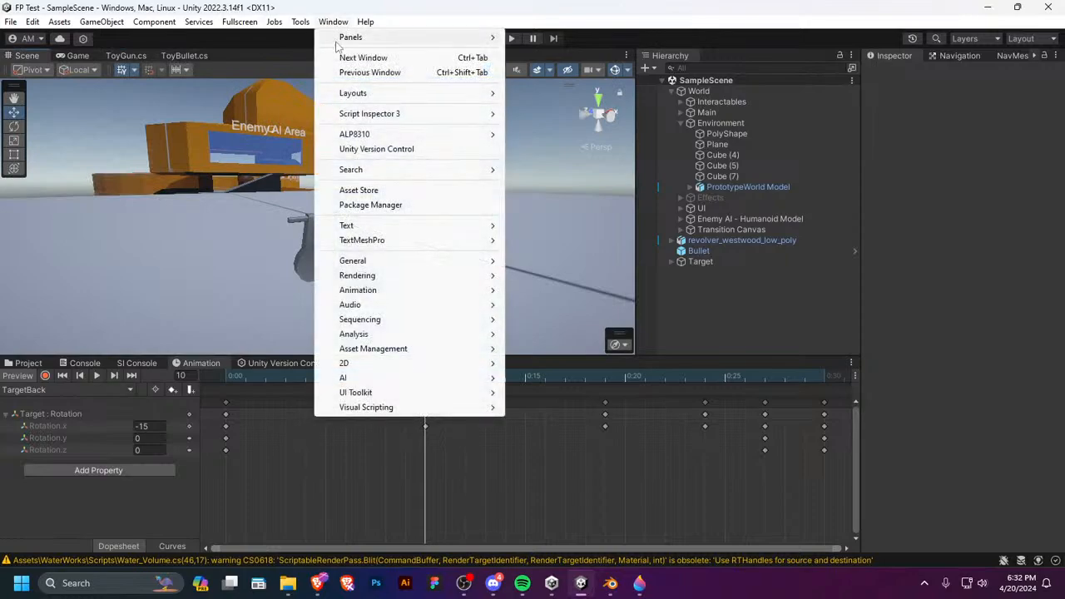
# Step: Open the project's Assets/Scripts folder
pyautogui.click(33, 363)
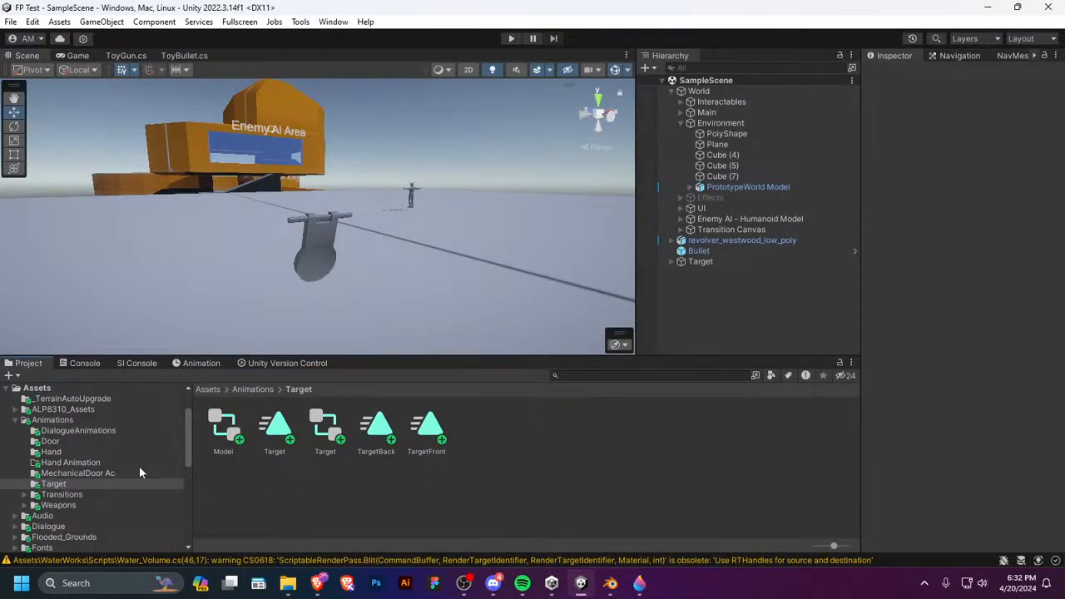
pyautogui.scroll(-3, 83, 466)
pyautogui.scroll(3, 36, 459)
pyautogui.scroll(-3, 50, 482)
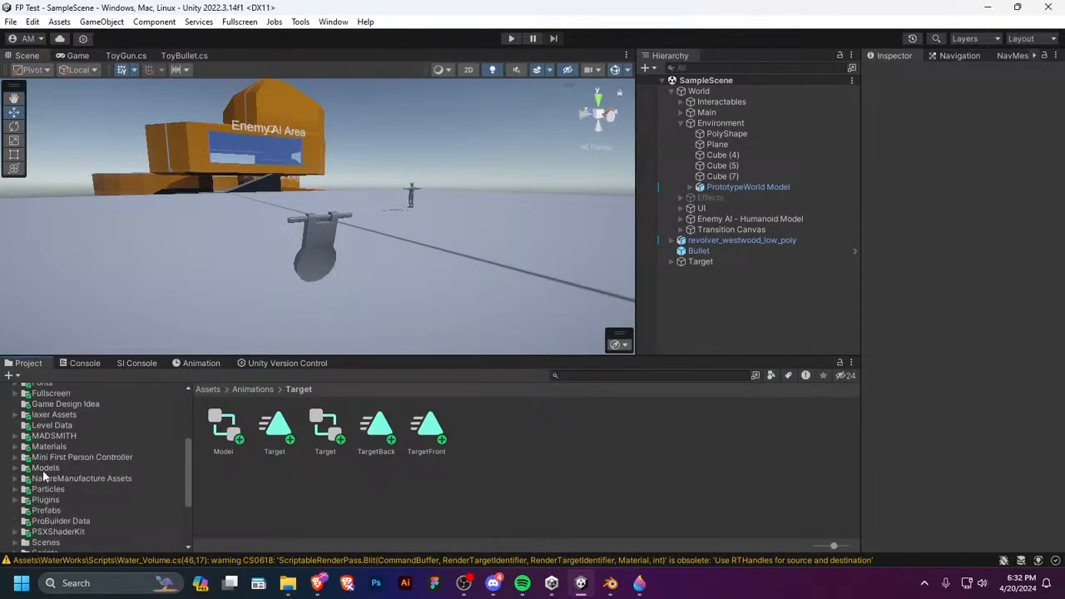
pyautogui.click(69, 508)
pyautogui.click(74, 500)
pyautogui.scroll(-2, 67, 522)
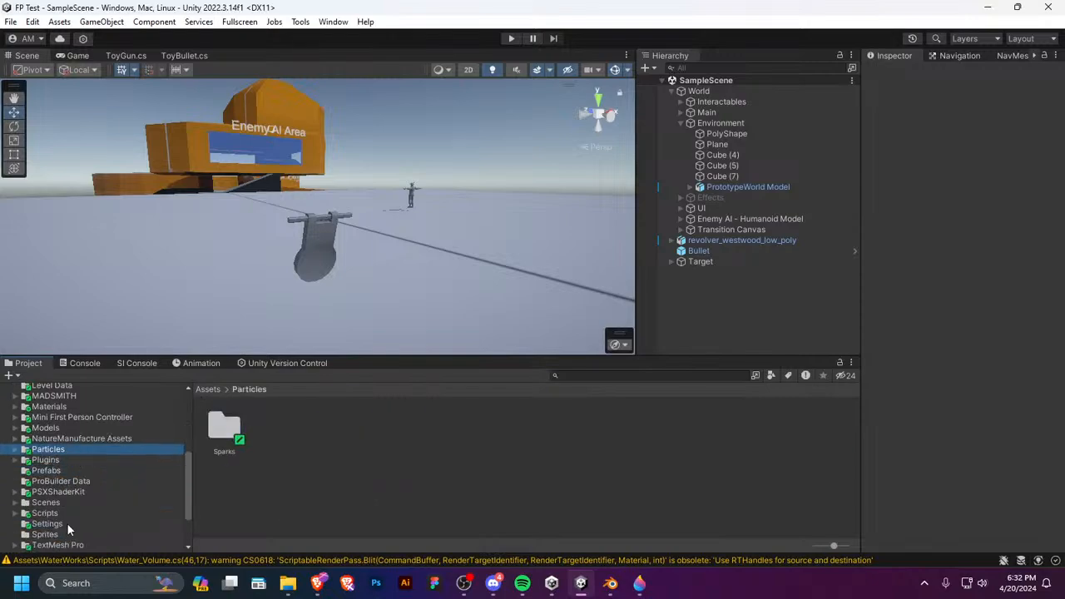
pyautogui.click(67, 531)
pyautogui.scroll(-2, 65, 543)
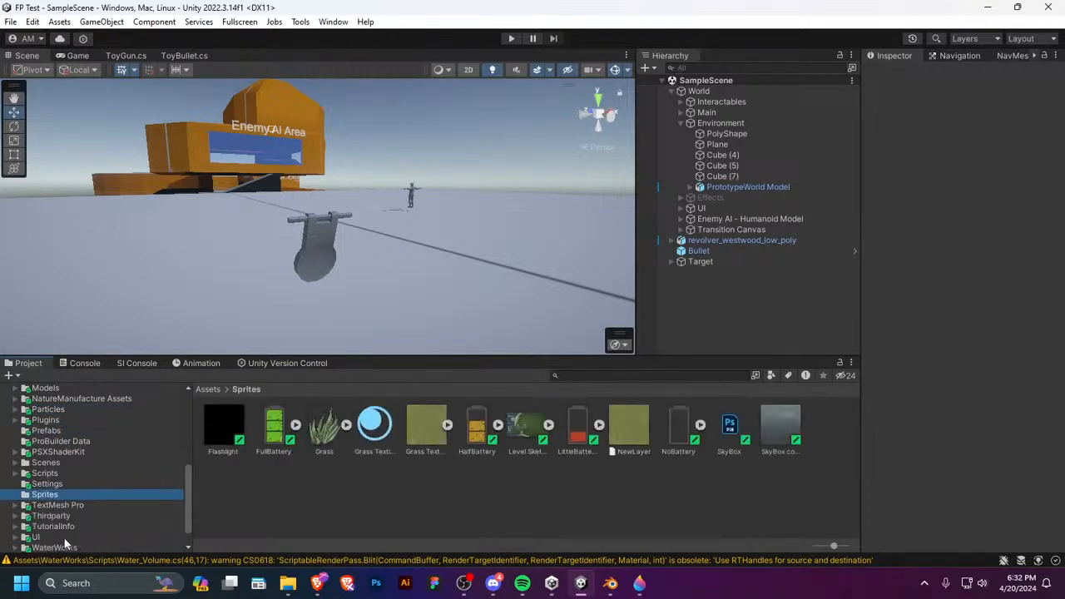
pyautogui.click(62, 472)
pyautogui.scroll(-1, 769, 491)
# Step: Create a C# script named target1 in the Scripts folder
pyautogui.rightClick(768, 491)
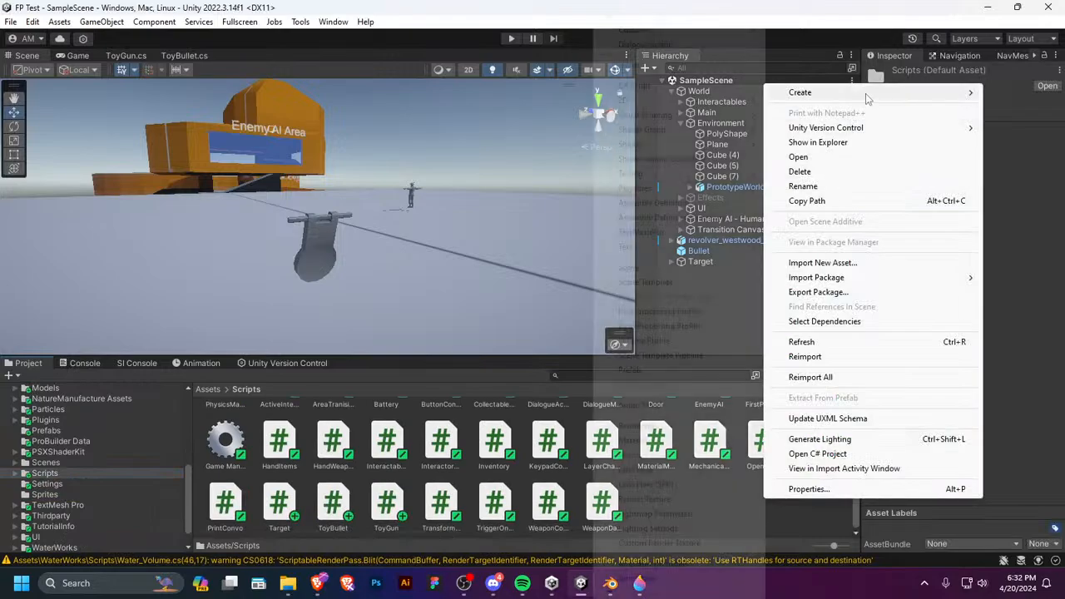
pyautogui.click(572, 79)
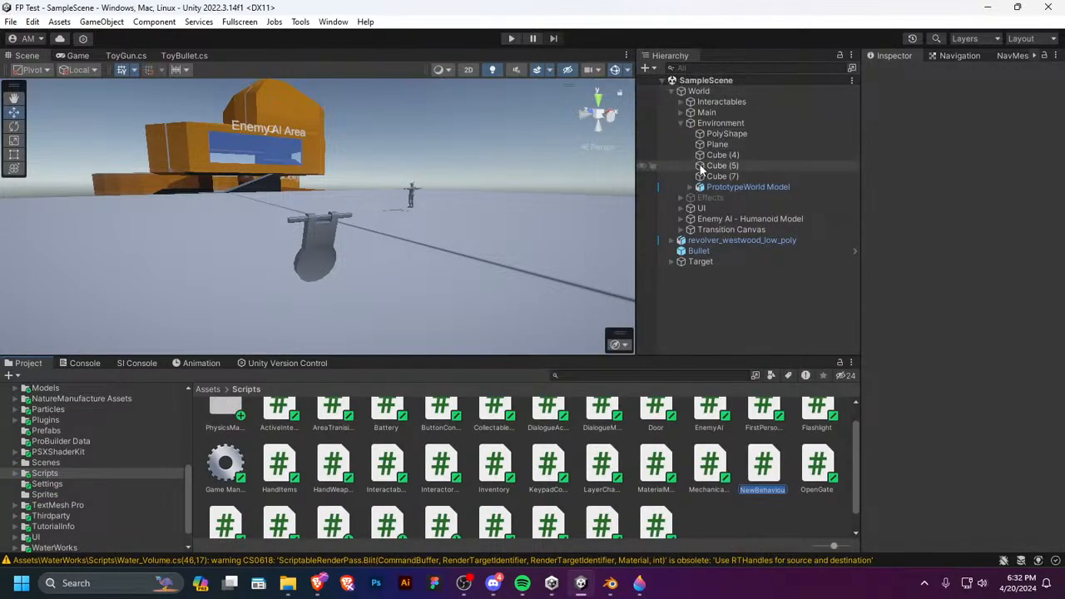
pyautogui.press('BackSpace')
pyautogui.write('A')
pyautogui.write('target1')
pyautogui.press('Return')
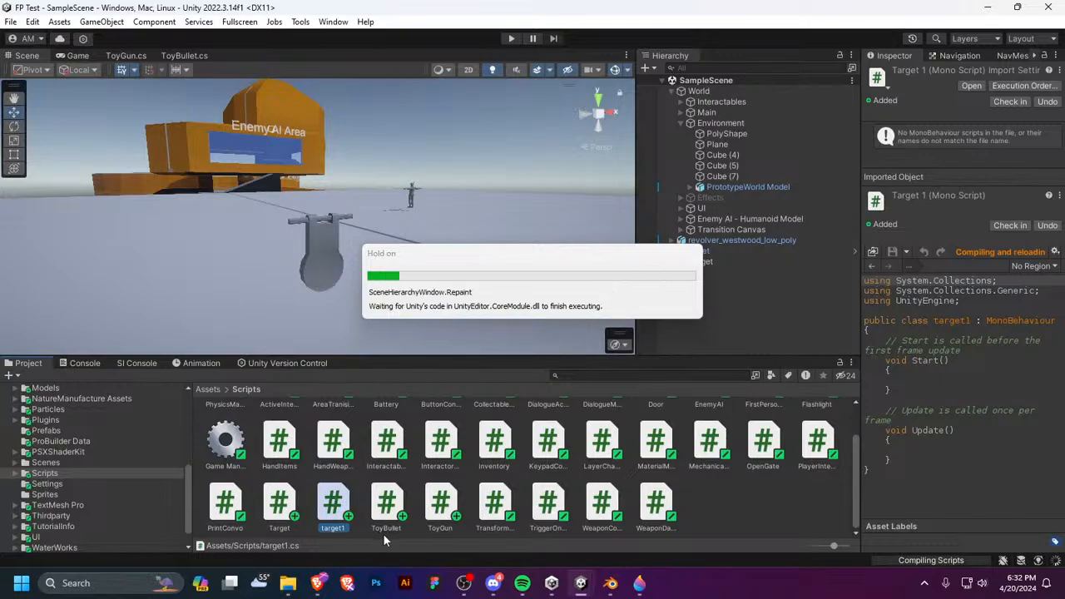
# Step: Delete the target1 script from the Scripts folder
pyautogui.rightClick(333, 508)
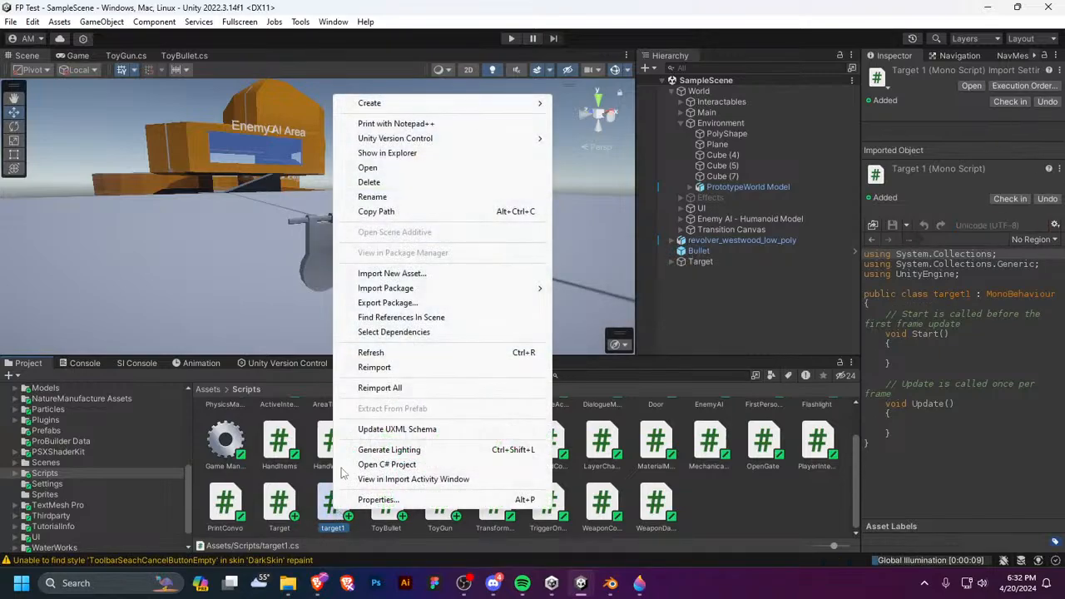
pyautogui.click(369, 181)
pyautogui.click(567, 314)
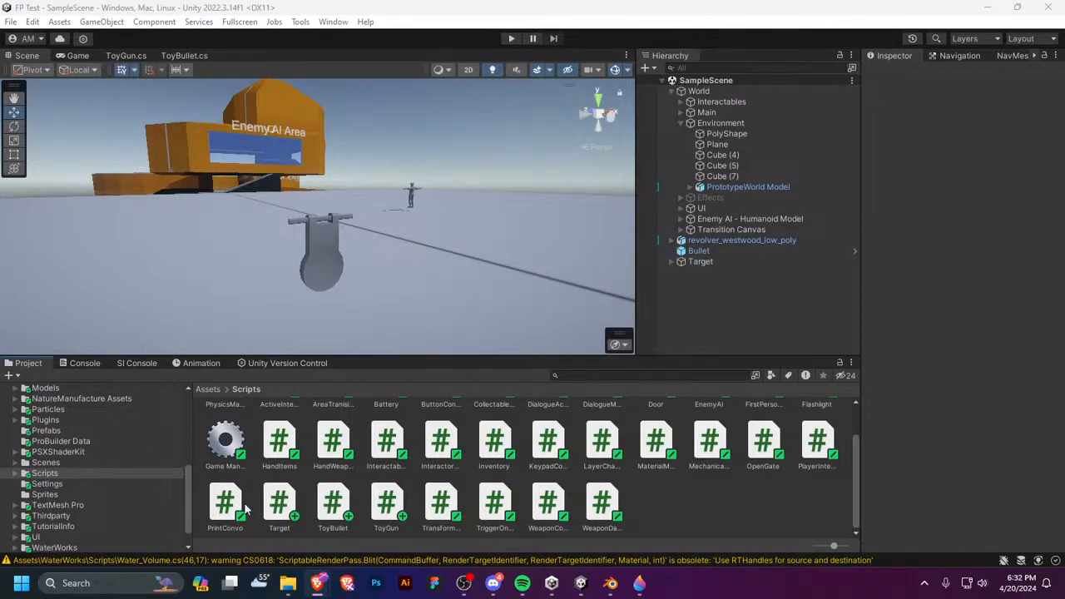
# Step: Open the Target script, replace its default Start and Update methods with a serialized Animator field named anim
pyautogui.doubleClick(279, 503)
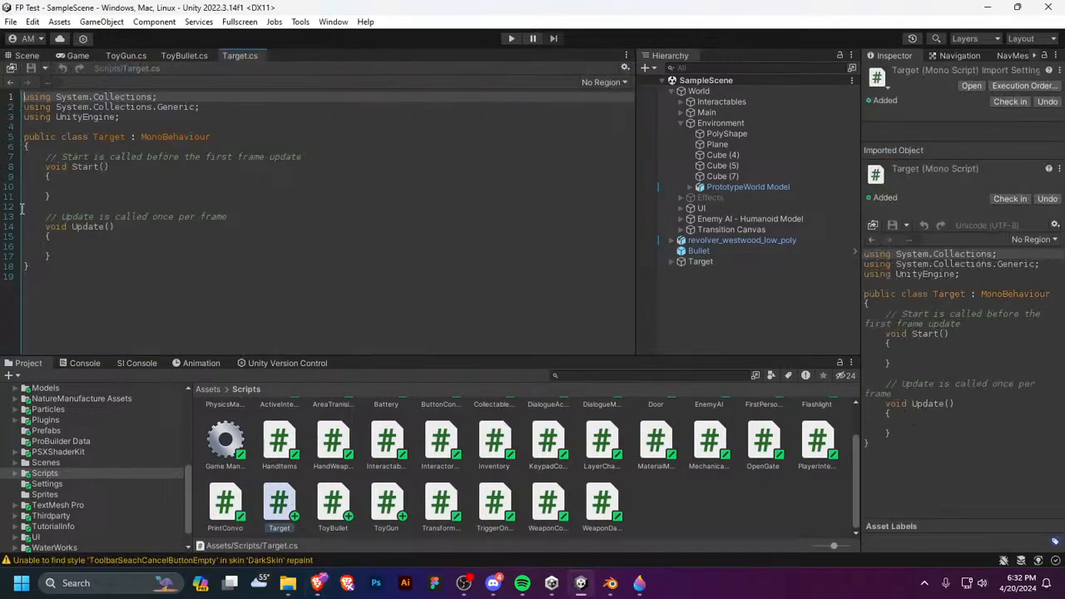
pyautogui.moveTo(51, 256); pyautogui.dragTo(42, 157)
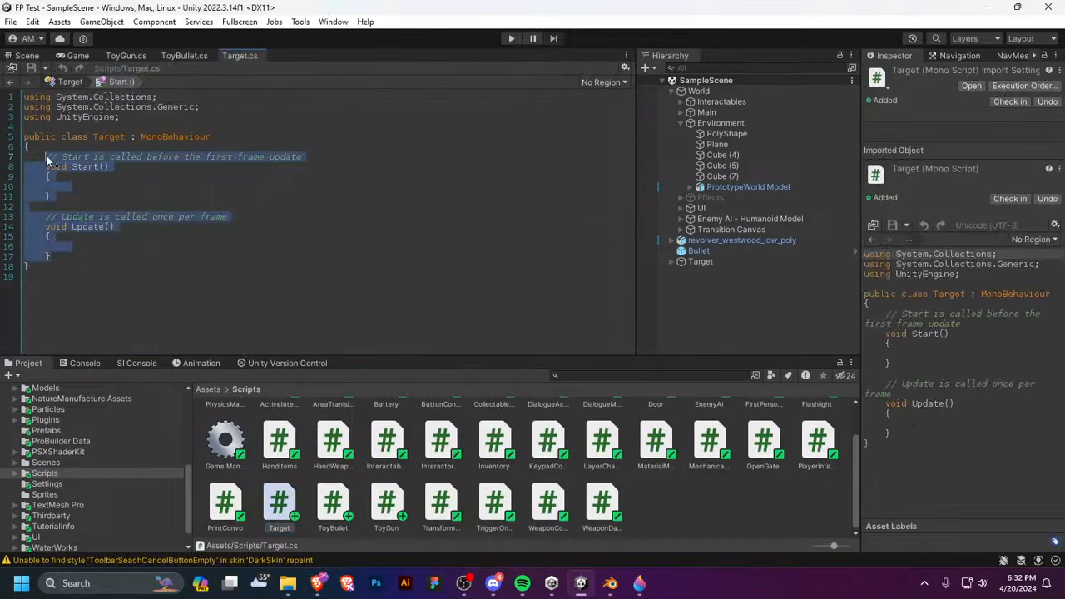
pyautogui.press('BackSpace')
pyautogui.write('[SerializeField] G')
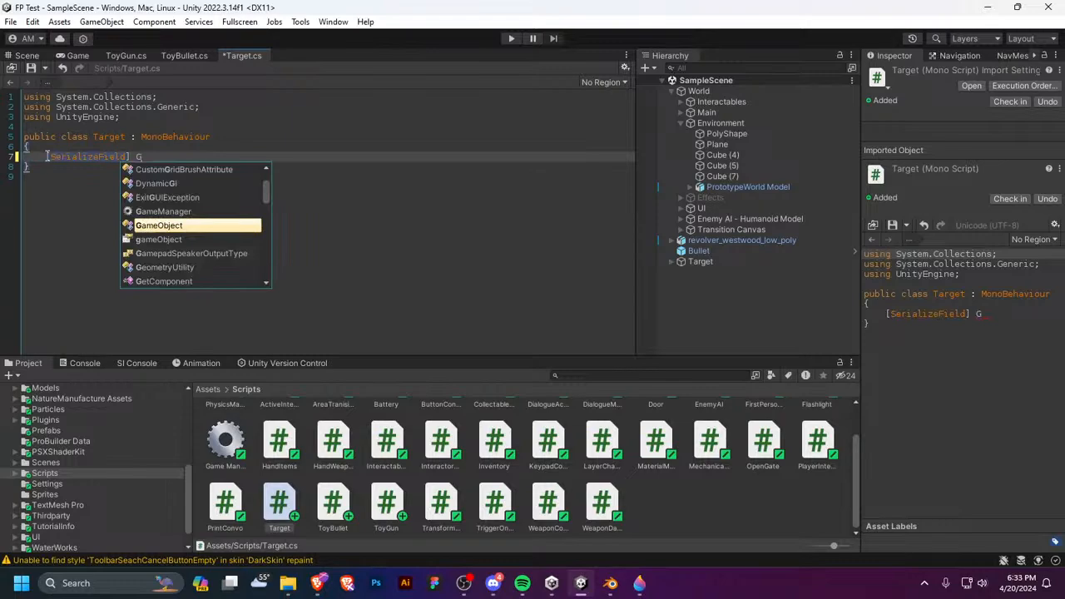
pyautogui.press('BackSpace')
pyautogui.write('Animator anim')
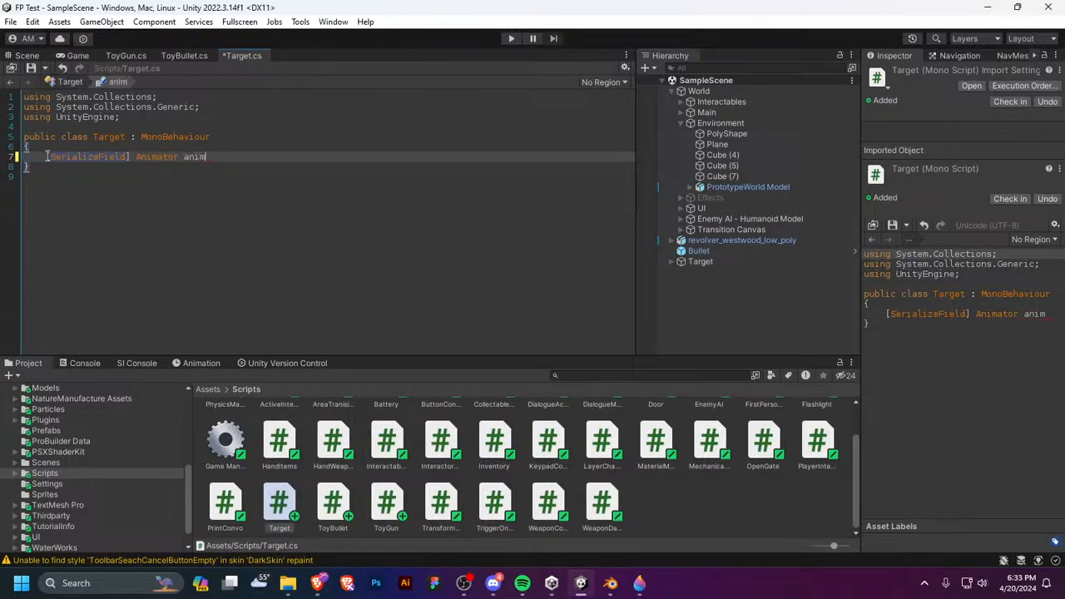
pyautogui.write(';')
# Step: Declare a serialized GameObject field named frontHit below the anim field
pyautogui.press('Return')
pyautogui.write('[SerializeField] Fr')
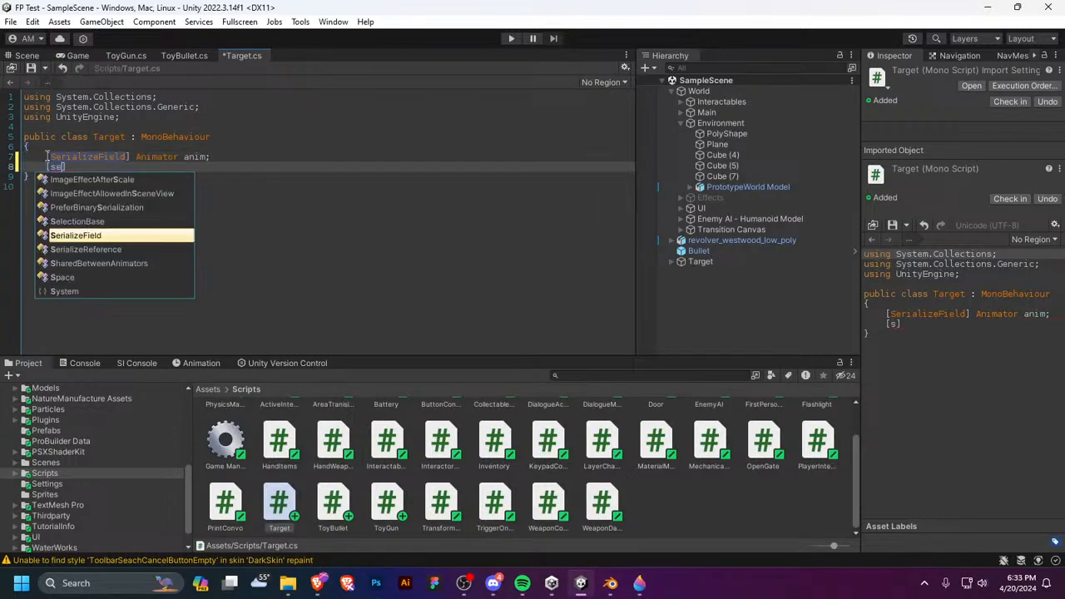
pyautogui.press('BackSpace')
pyautogui.press('BackSpace')
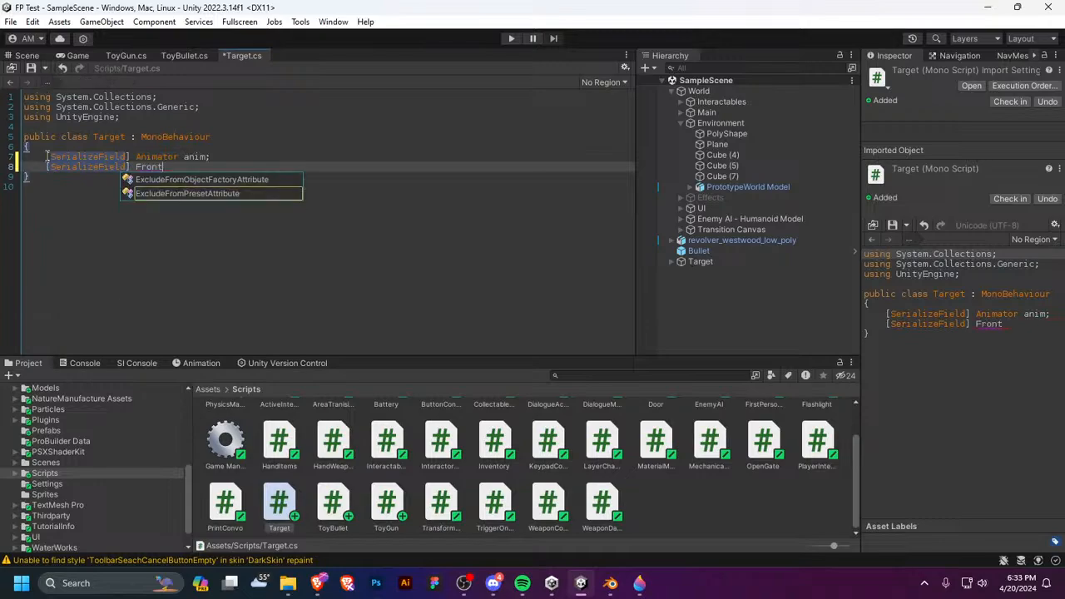
pyautogui.write('GameObject')
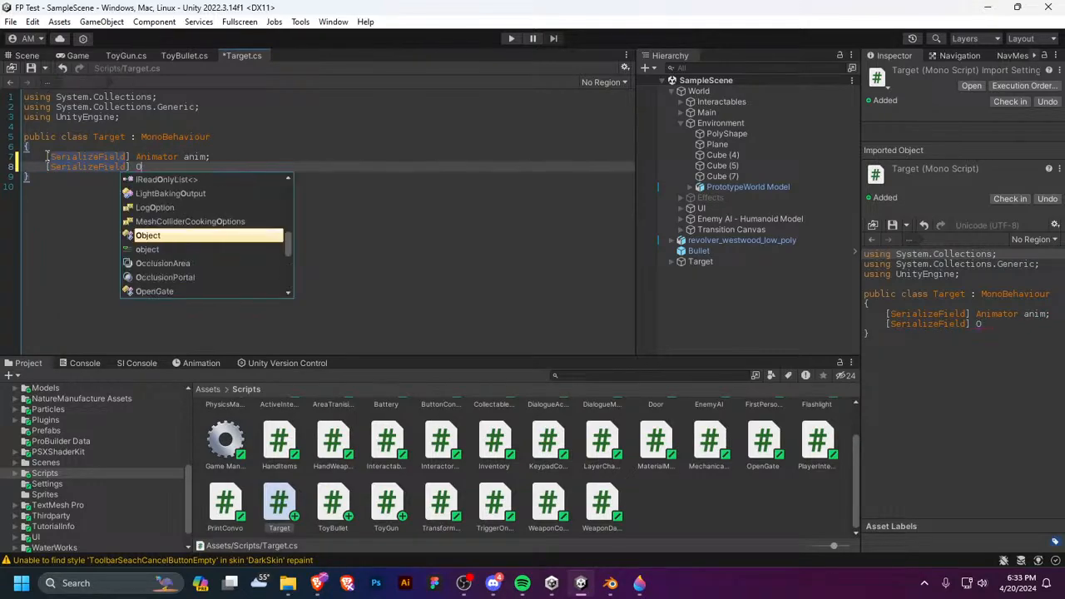
pyautogui.write(' front')
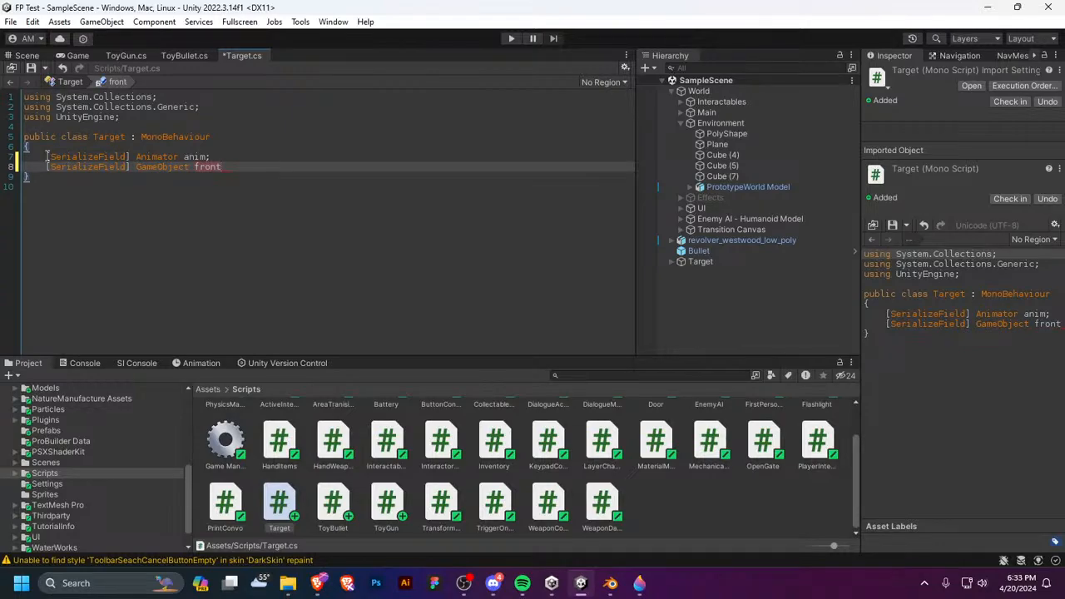
pyautogui.write('Hit;')
# Step: Declare a serialized GameObject field named backHit below frontHit
pyautogui.press('Return')
pyautogui.write('[SerializeField]')
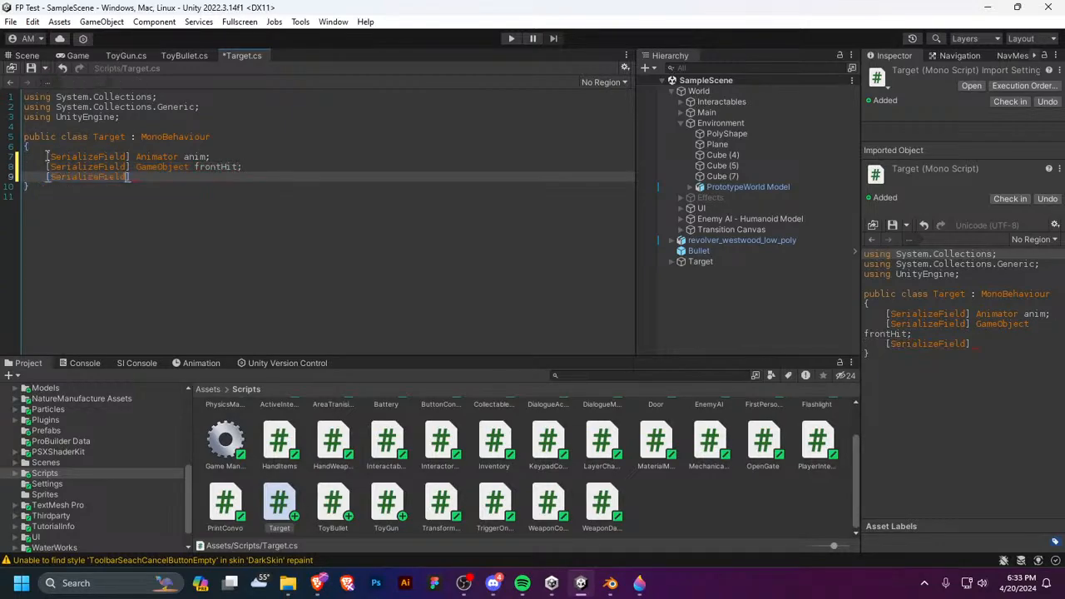
pyautogui.write(' GameObject ')
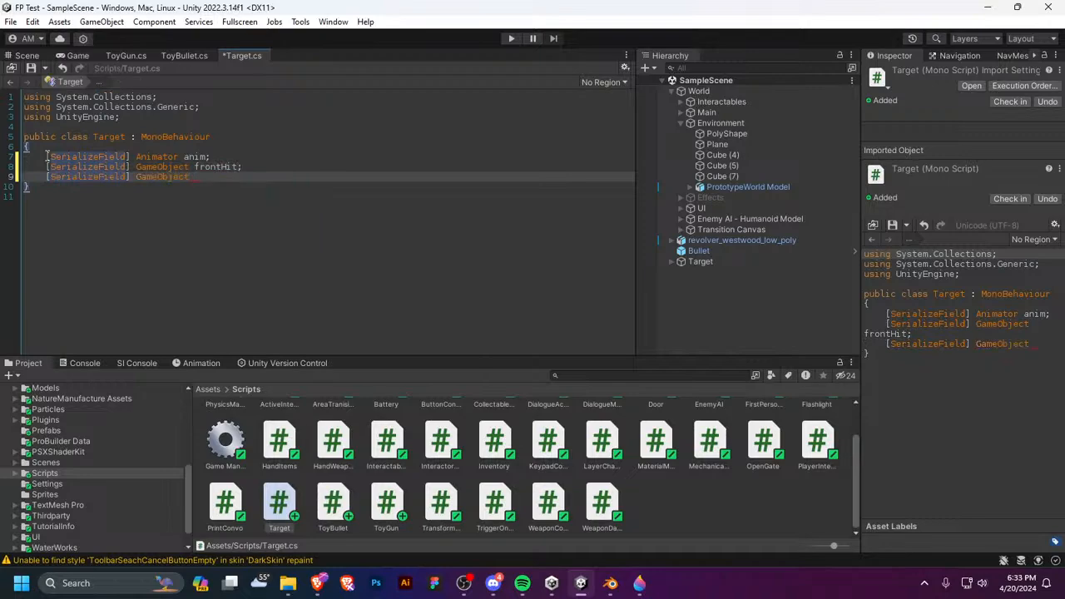
pyautogui.write('backHit')
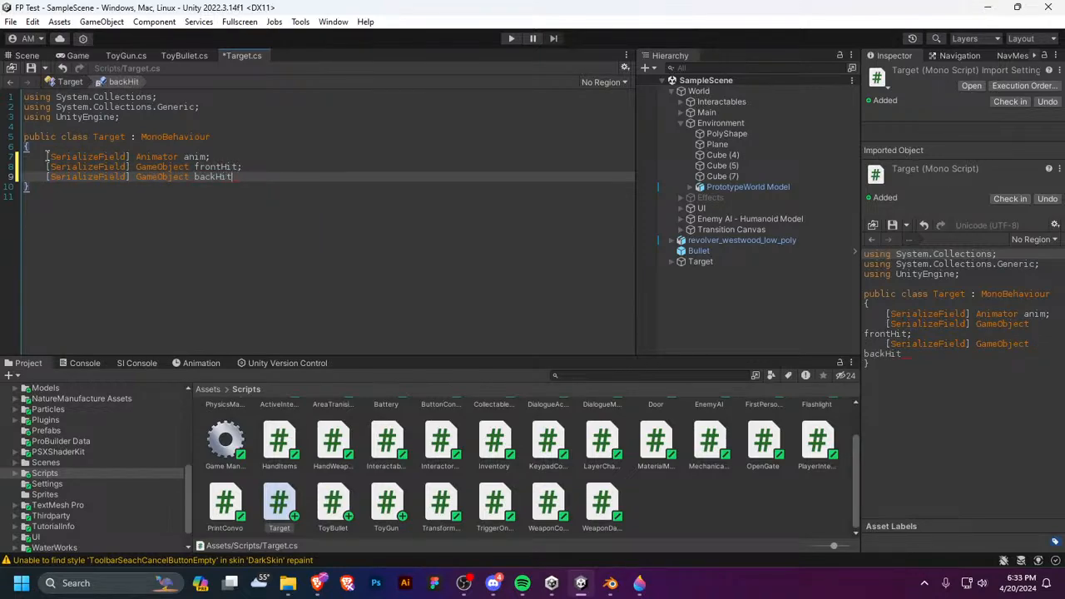
pyautogui.write(';')
# Step: Add an empty void FrontHit() method with its braces on separate lines below the serialized fields
pyautogui.press('Return')
pyautogui.press('Return')
pyautogui.write('void Ba')
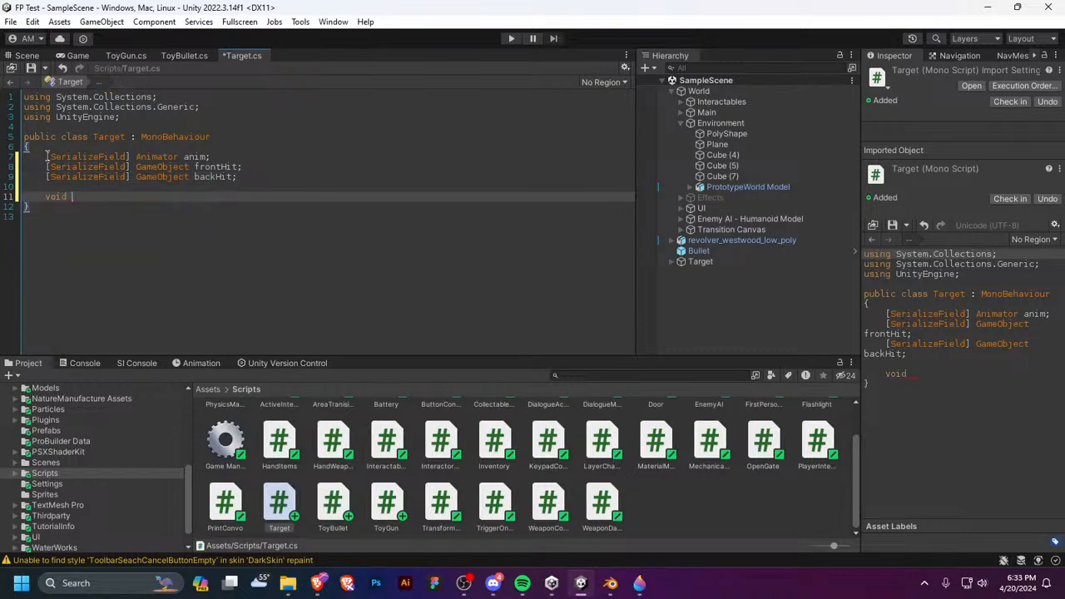
pyautogui.press('BackSpace')
pyautogui.press('BackSpace')
pyautogui.write('FrontHit()')
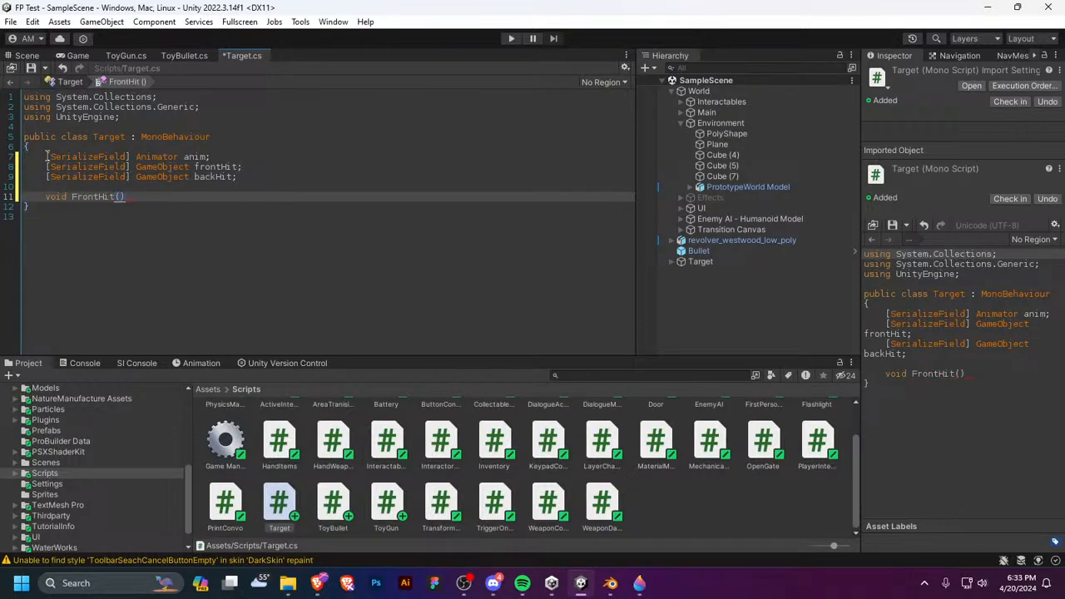
pyautogui.press('Return')
pyautogui.write('{}')
pyautogui.press('Return')
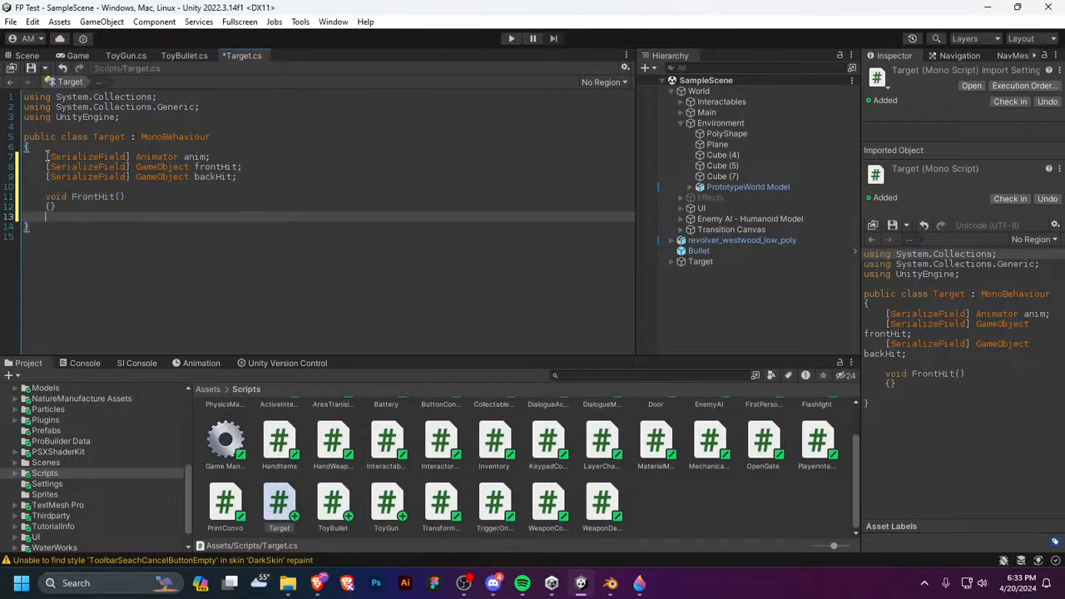
pyautogui.press('BackSpace')
pyautogui.press('Left')
pyautogui.press('Return')
pyautogui.press('Down')
pyautogui.press('Return')
pyautogui.press('Return')
pyautogui.press('Return')
pyautogui.write('void')
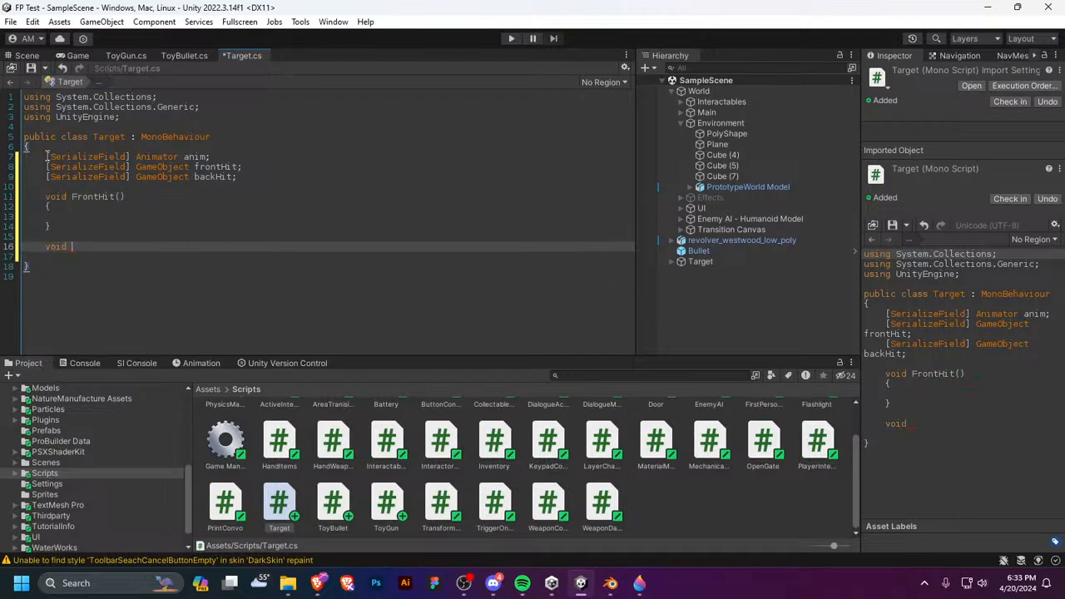
pyautogui.press('BackSpace')
pyautogui.press('BackSpace')
pyautogui.press('BackSpace')
pyautogui.press('BackSpace')
pyautogui.press('BackSpace')
pyautogui.moveTo(73, 247); pyautogui.dragTo(26, 198)
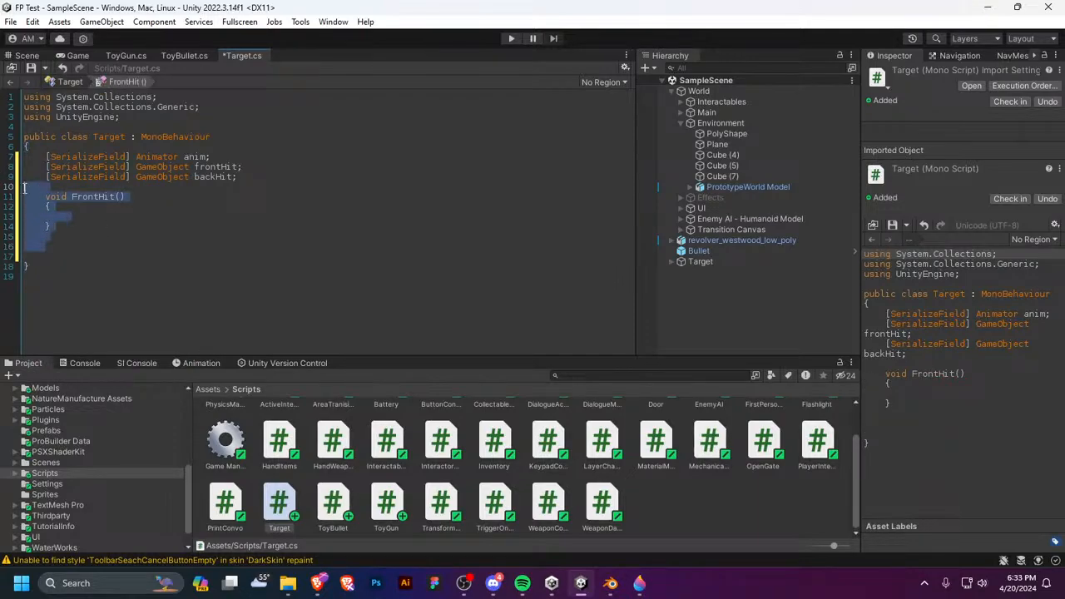
pyautogui.click(66, 224)
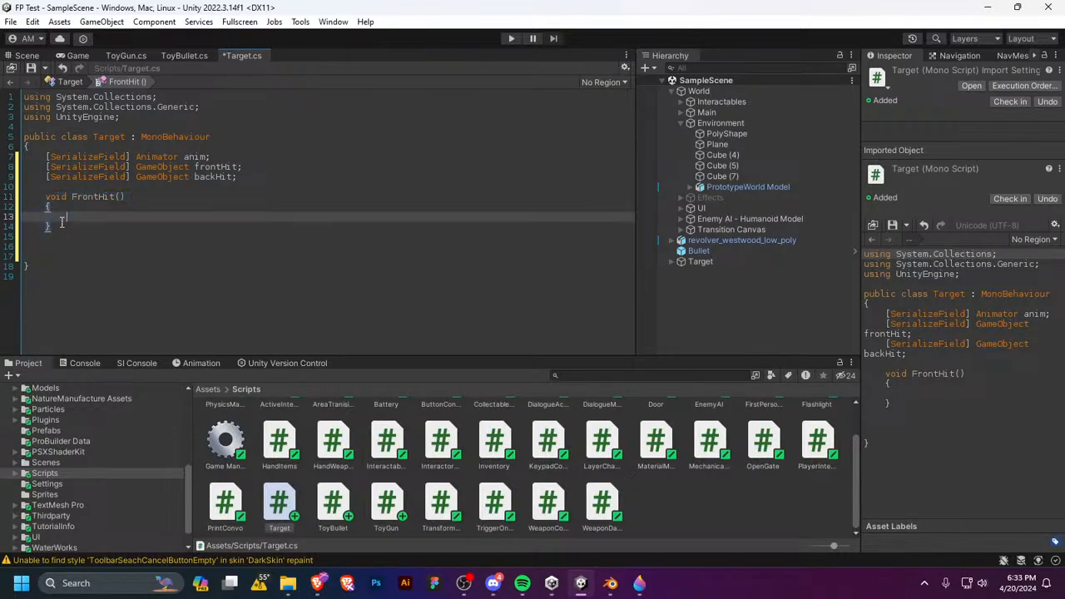
# Step: Add an empty void BackHit() method with braces below FrontHit()
pyautogui.press('Return')
pyautogui.press('Return')
pyautogui.write('vo')
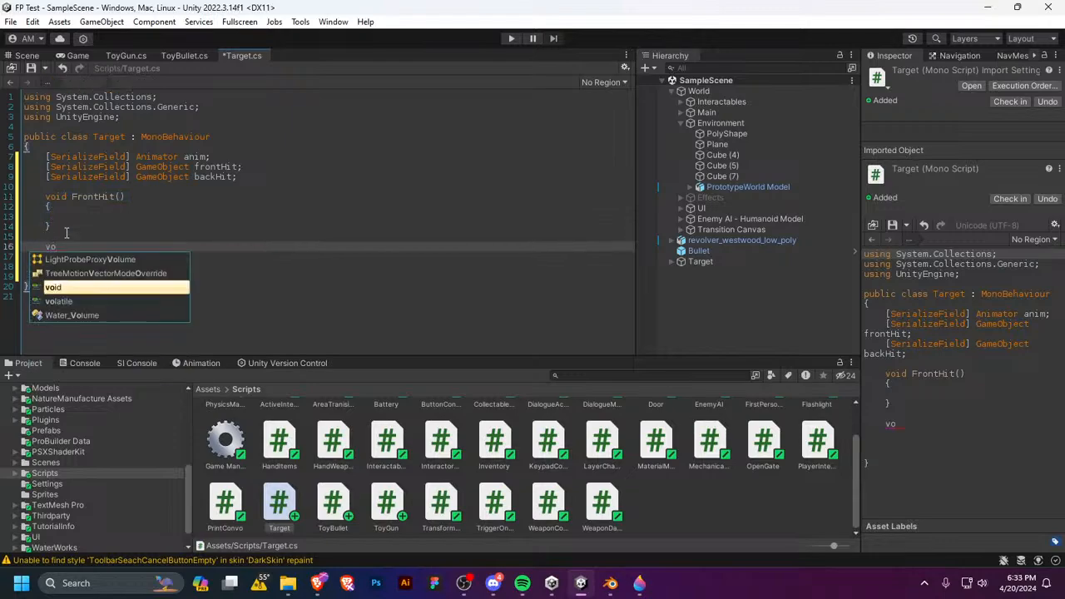
pyautogui.write('id Back')
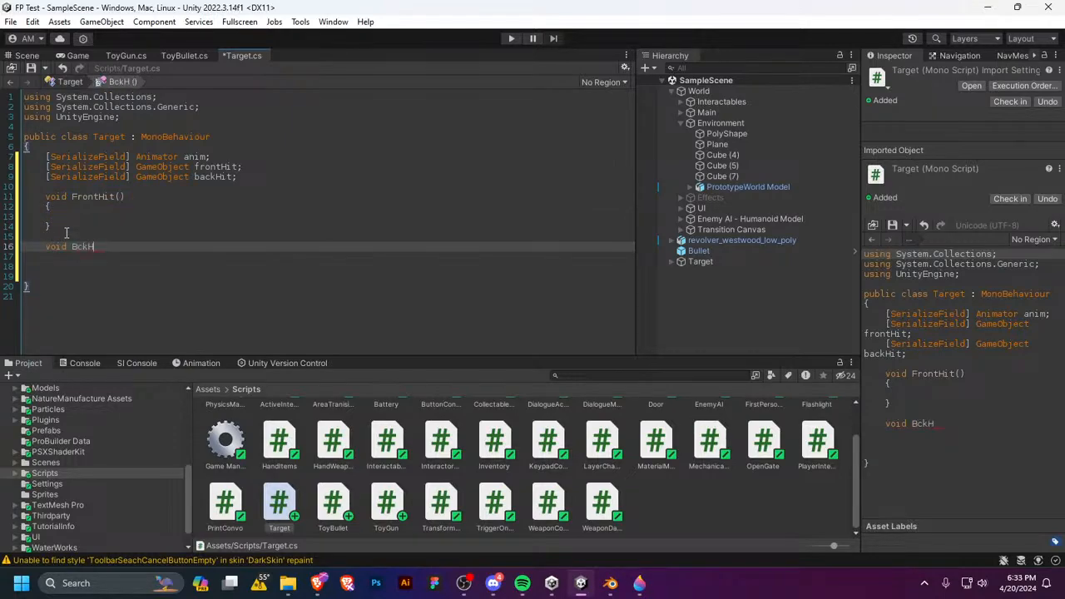
pyautogui.press('BackSpace')
pyautogui.press('BackSpace')
pyautogui.press('BackSpace')
pyautogui.write('ackHit()')
pyautogui.press('Return')
pyautogui.write('TMPro')
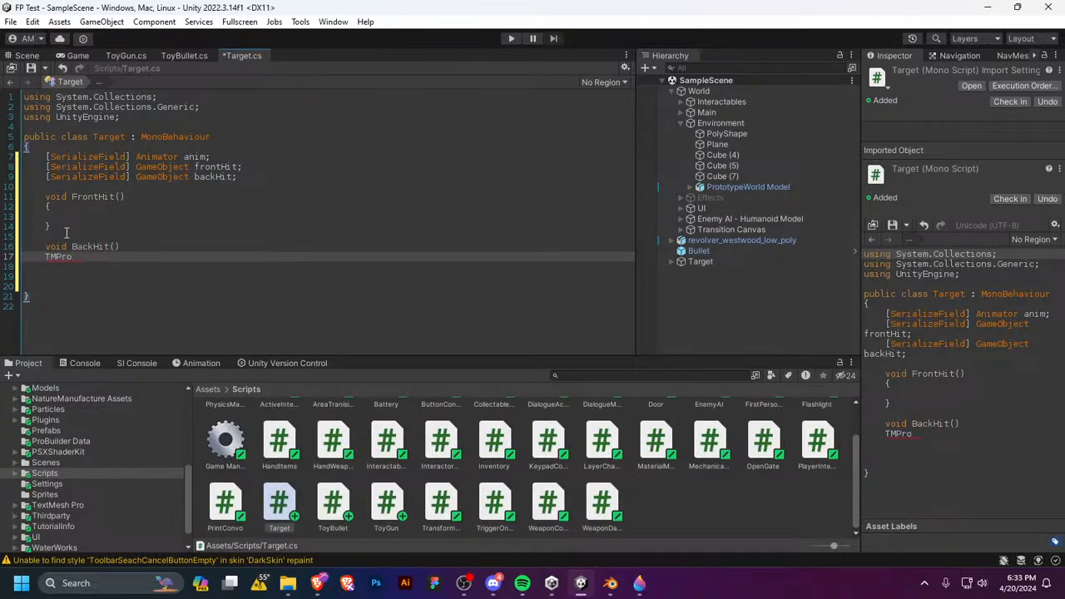
pyautogui.press('BackSpace')
pyautogui.press('BackSpace')
pyautogui.press('BackSpace')
pyautogui.press('BackSpace')
pyautogui.press('BackSpace')
pyautogui.write('{')
pyautogui.press('Return')
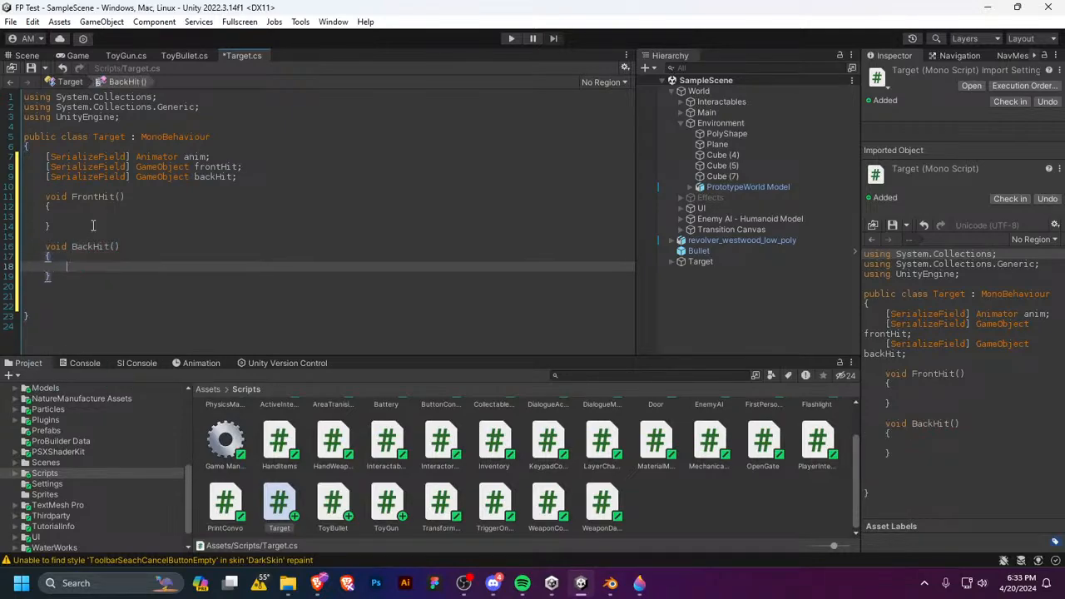
# Step: Insert the placeholder comments //SFX and //Particles between the fields and FrontHit(), and save the Target script
pyautogui.click(322, 186)
pyautogui.press('Return')
pyautogui.press('Return')
pyautogui.press('Up')
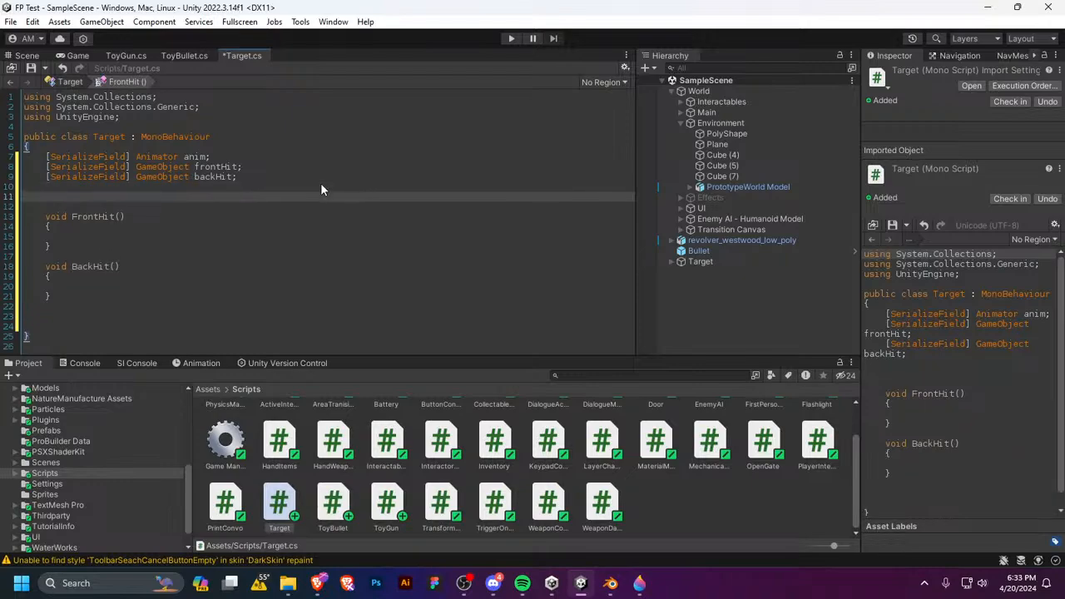
pyautogui.write('//SFX')
pyautogui.press('Return')
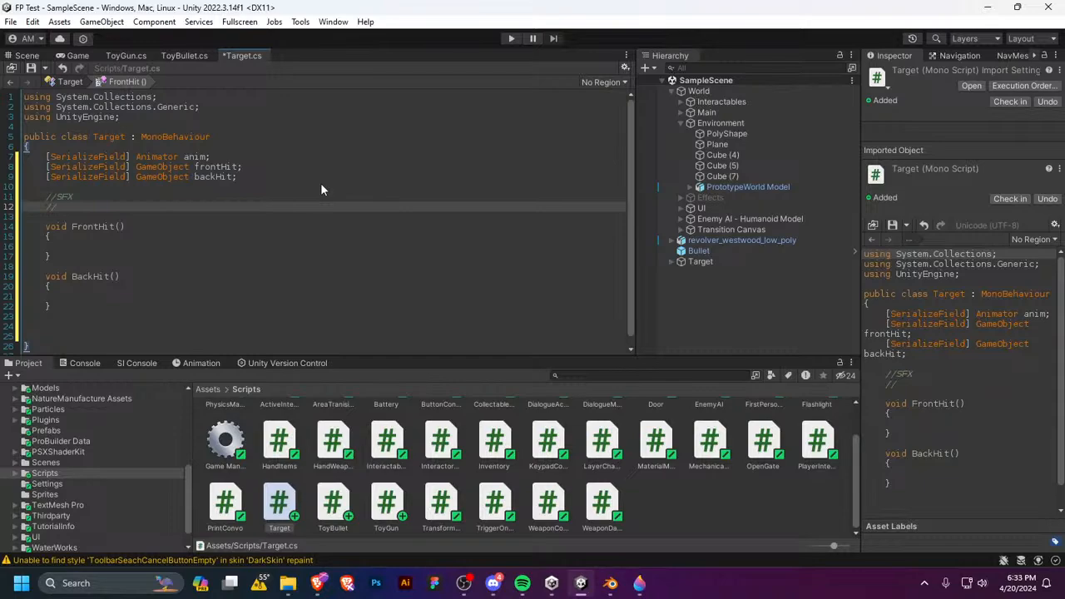
pyautogui.write('//Particles')
pyautogui.hotkey('ctrl', 's')
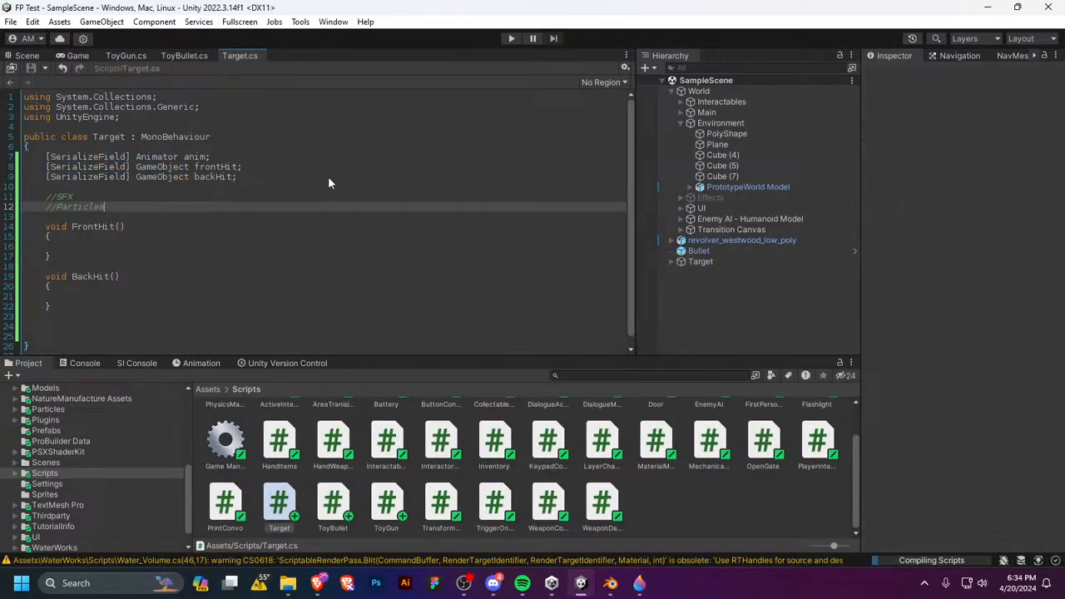
# Step: In the ToyGun script, add the comment //SFX, Particles, Animations above the Start method and save the script
pyautogui.click(120, 55)
pyautogui.scroll(3, 158, 324)
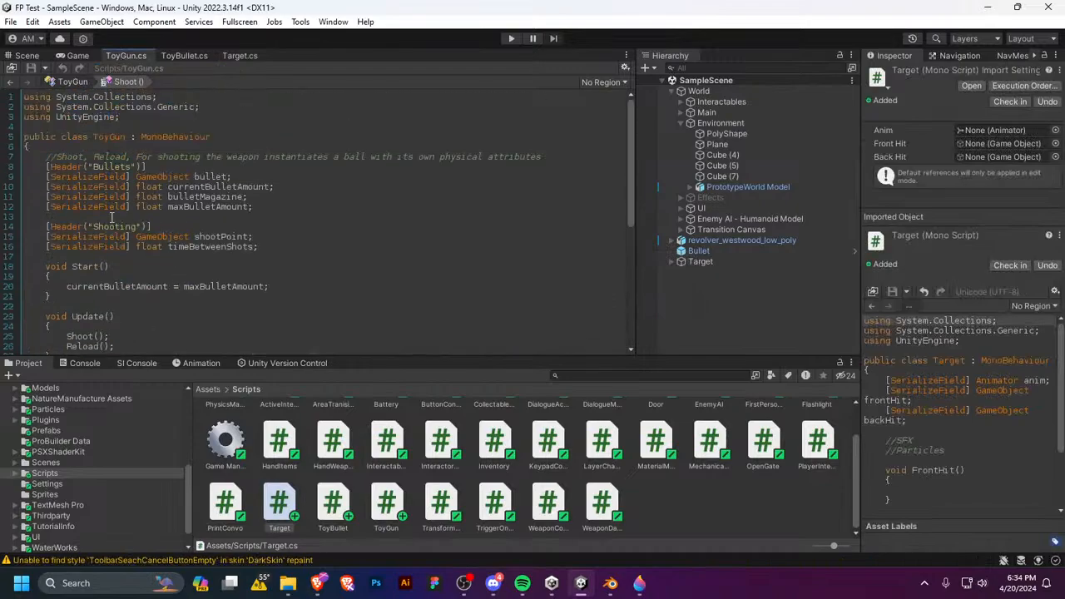
pyautogui.scroll(-3, 224, 280)
pyautogui.scroll(3, 158, 249)
pyautogui.click(280, 253)
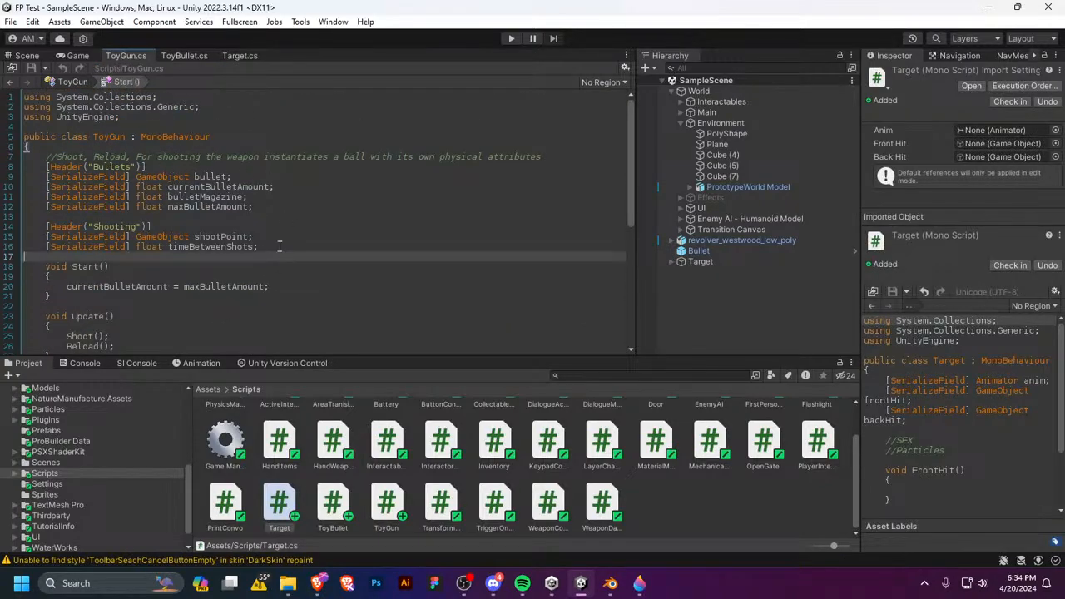
pyautogui.press('Return')
pyautogui.press('Return')
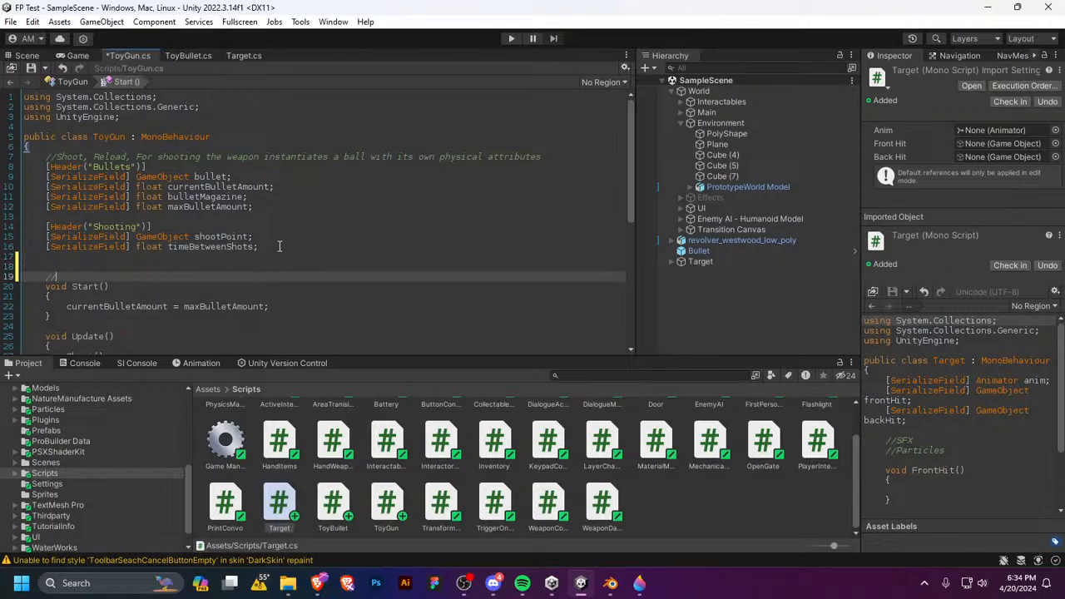
pyautogui.write('//SFX, Particles.')
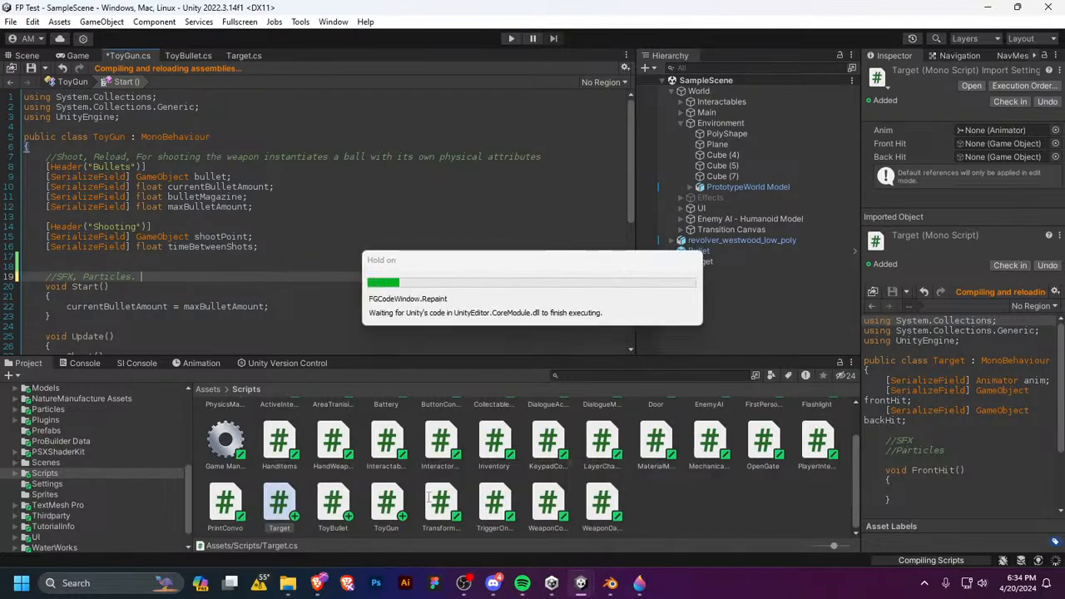
pyautogui.press('BackSpace')
pyautogui.press('BackSpace')
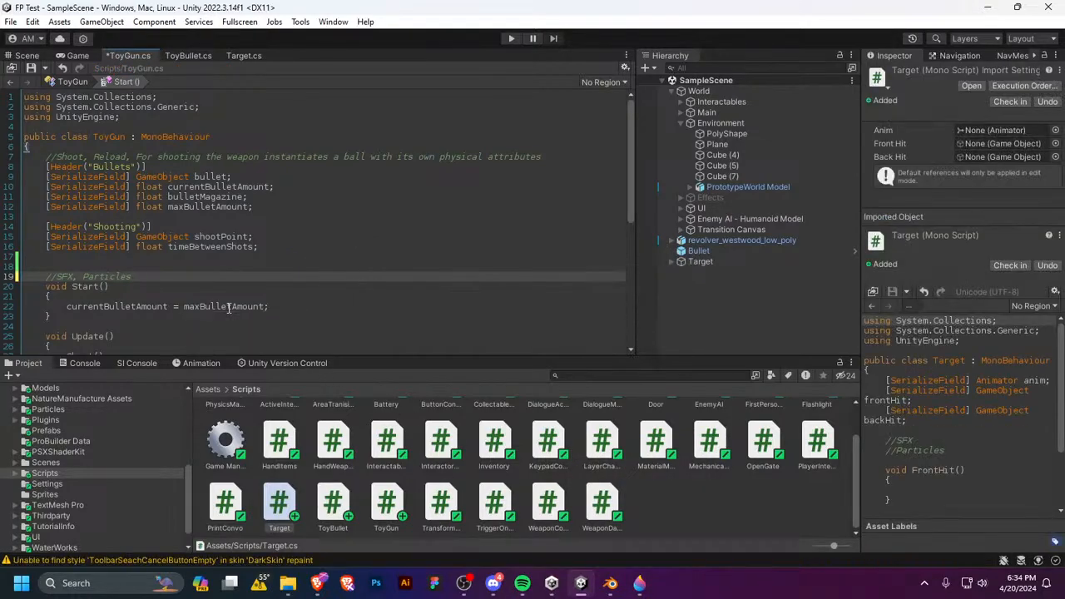
pyautogui.write(', Animations')
pyautogui.hotkey('ctrl', 's')
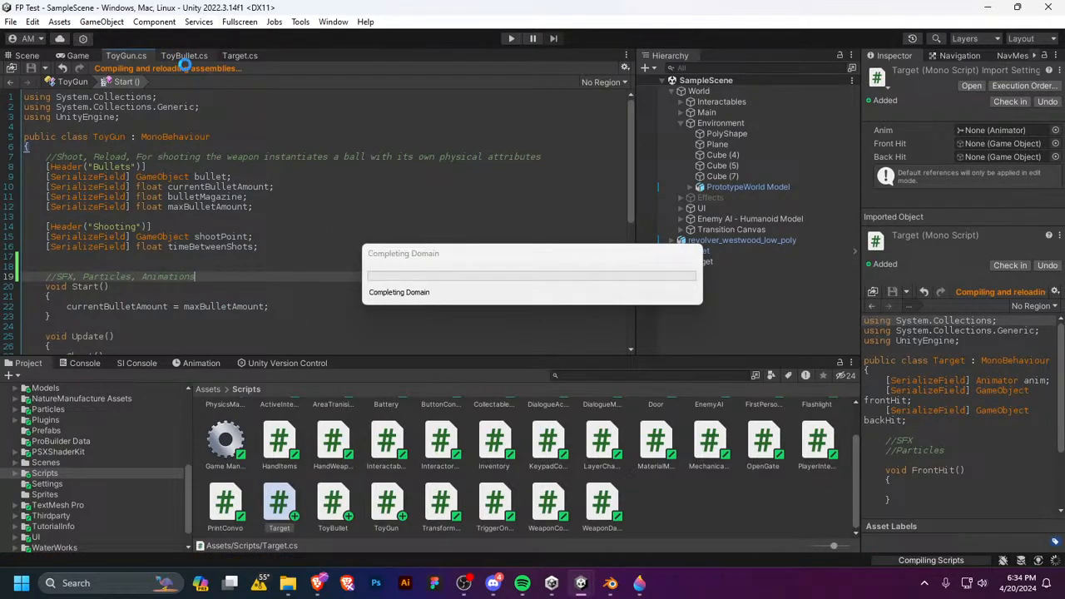
# Step: In the Target script's FrontHit() method, begin a statement with anim.Play
pyautogui.click(231, 55)
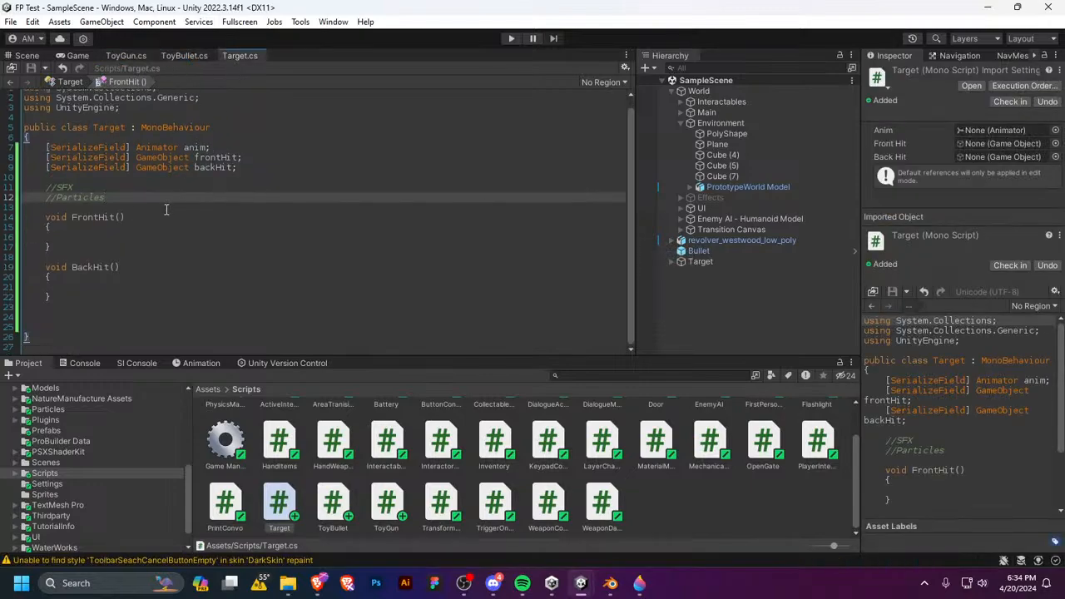
pyautogui.scroll(-1, 133, 207)
pyautogui.click(89, 240)
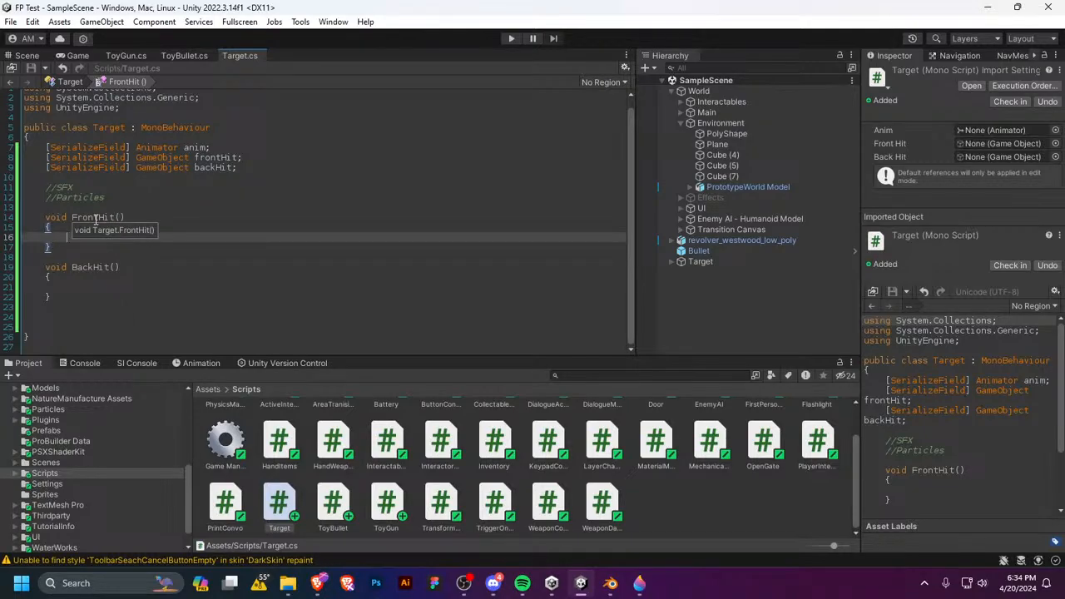
pyautogui.write('anim.')
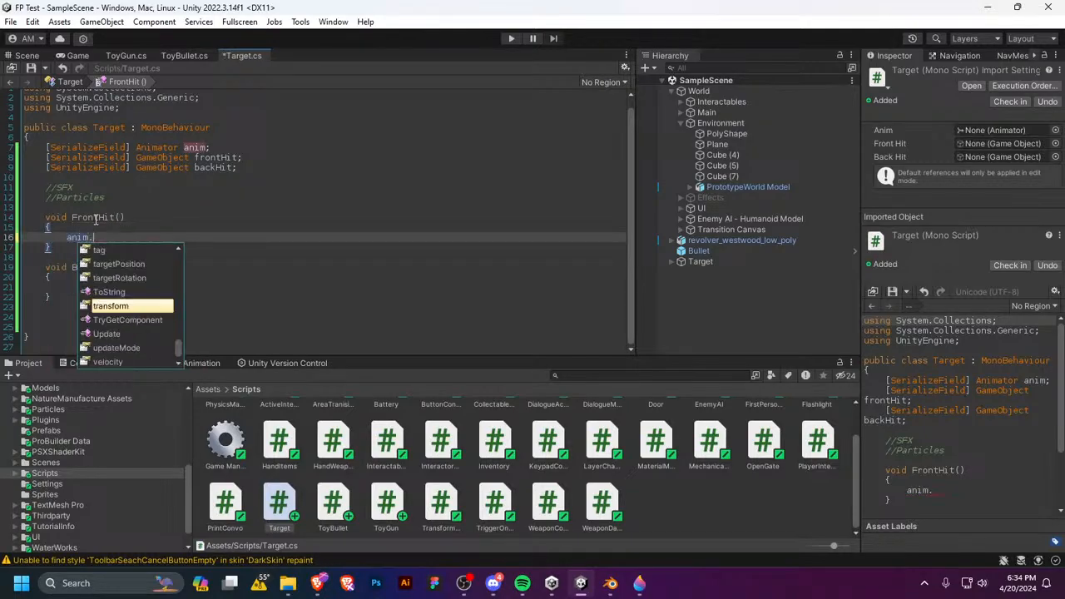
pyautogui.write('PlayState')
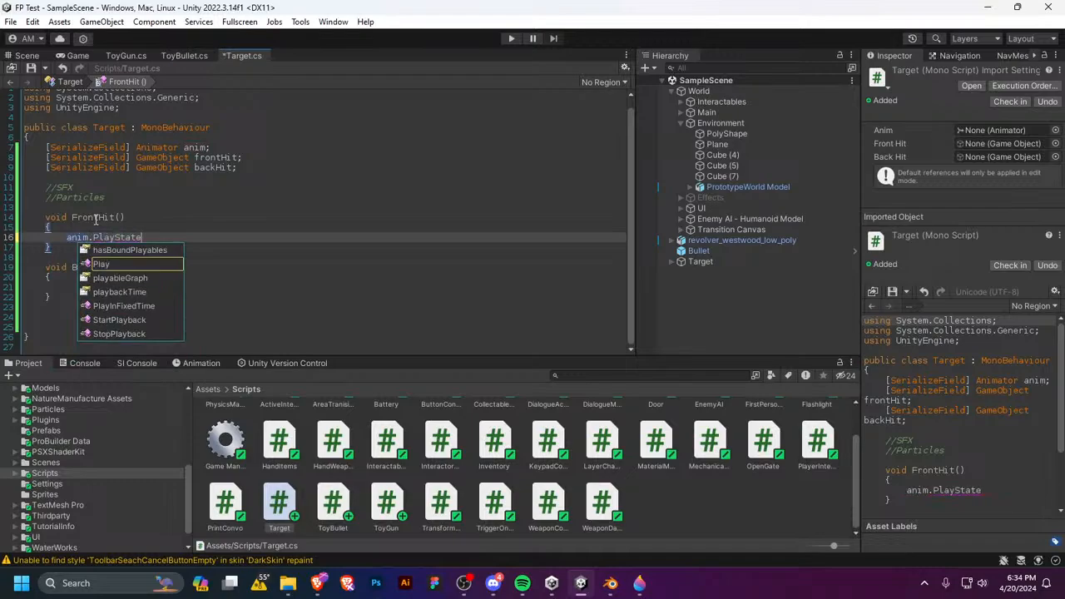
pyautogui.press('BackSpace')
pyautogui.press('BackSpace')
pyautogui.press('BackSpace')
pyautogui.press('BackSpace')
pyautogui.press('BackSpace')
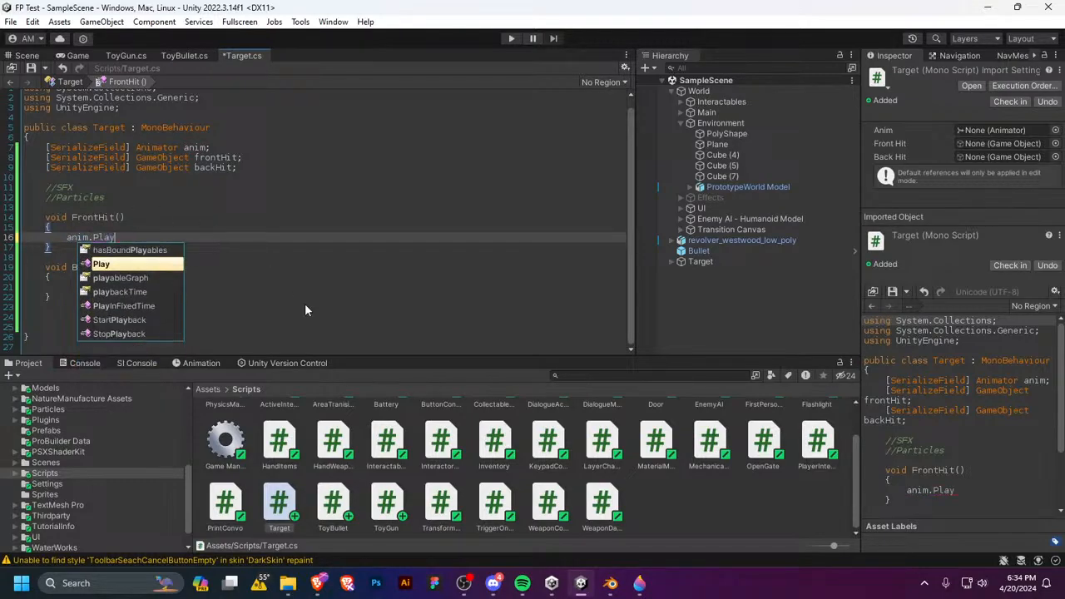
# Step: Choose Play from the Animator member suggestions, add its parentheses without an argument, and save the Target script
pyautogui.press('Down')
pyautogui.press('Down')
pyautogui.press('Down')
pyautogui.press('Down')
pyautogui.press('Down')
pyautogui.press('Up')
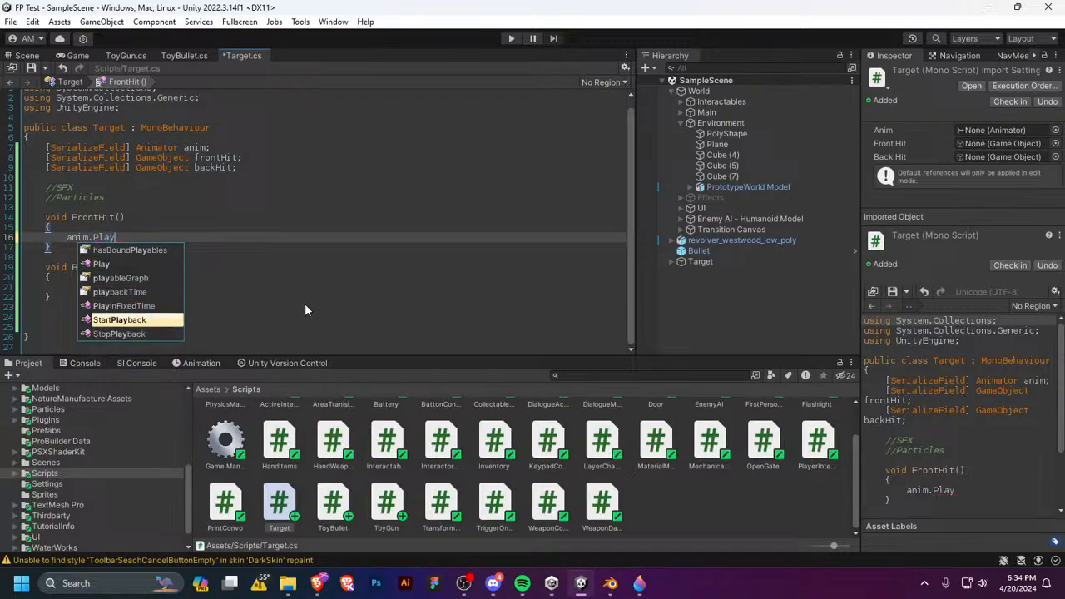
pyautogui.press('Up')
pyautogui.press('Up')
pyautogui.press('Up')
pyautogui.press('Up')
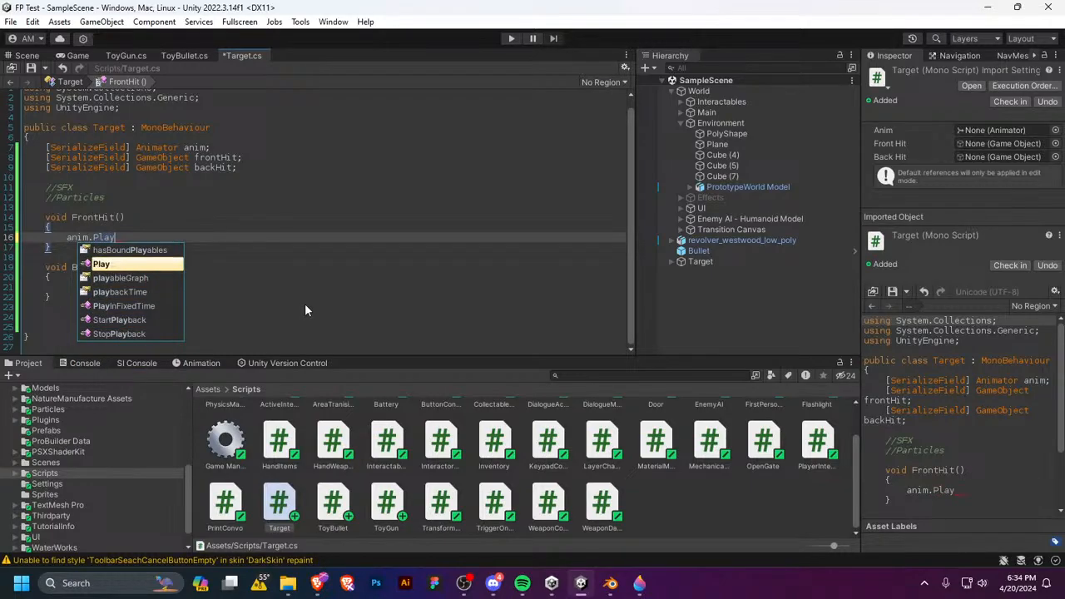
pyautogui.press('Return')
pyautogui.write('(')
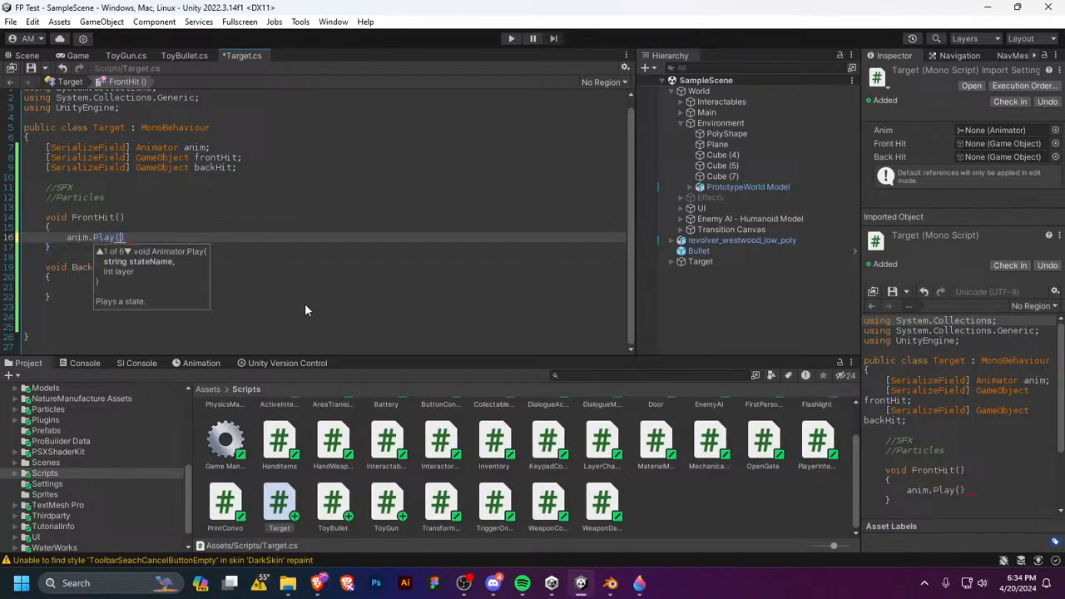
pyautogui.click(126, 55)
pyautogui.click(242, 56)
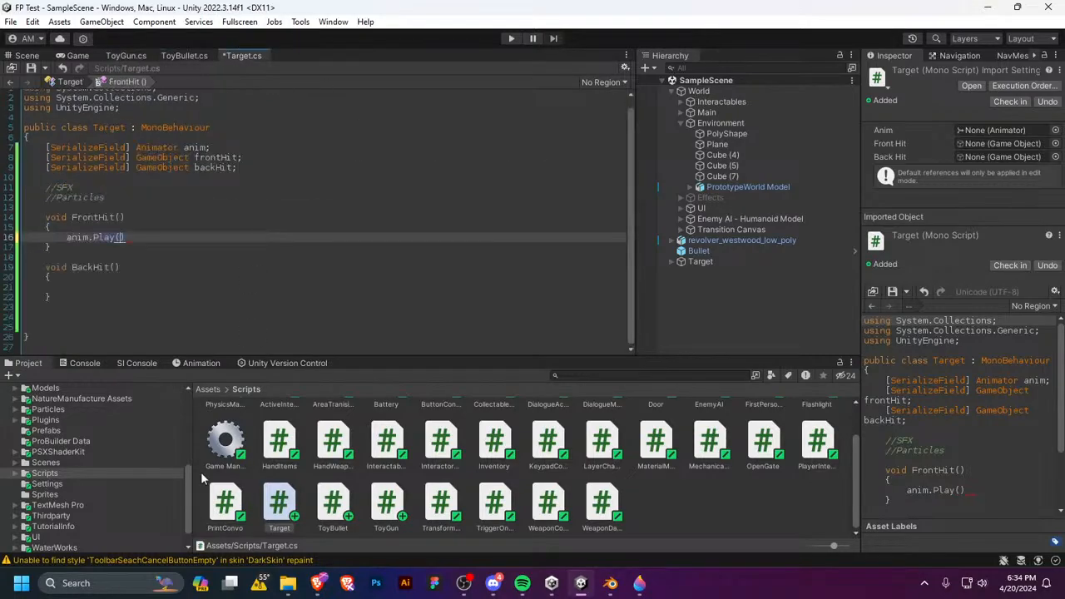
pyautogui.hotkey('ctrl', 's')
# Step: Open the Target animator controller stored in the Assets/Animations/Target folder
pyautogui.scroll(5, 92, 433)
pyautogui.click(73, 430)
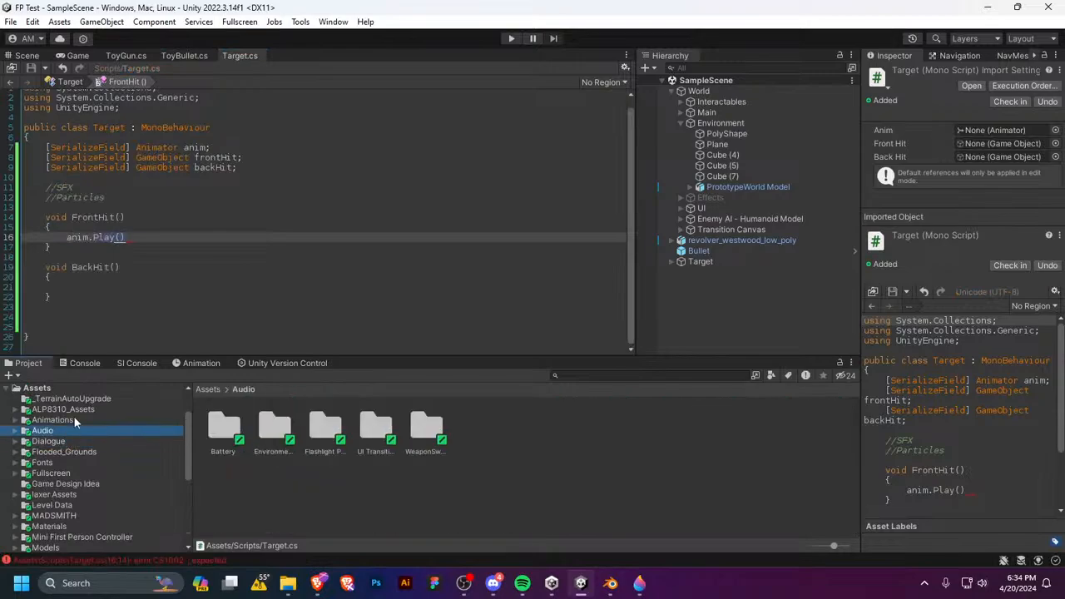
pyautogui.click(74, 419)
pyautogui.click(487, 429)
pyautogui.doubleClick(487, 429)
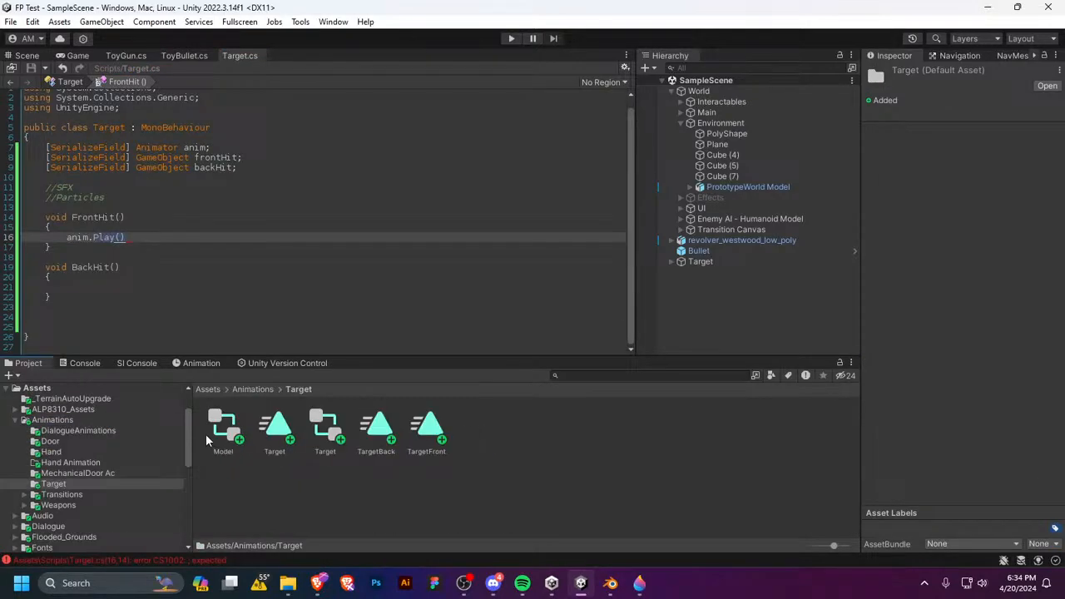
pyautogui.click(224, 430)
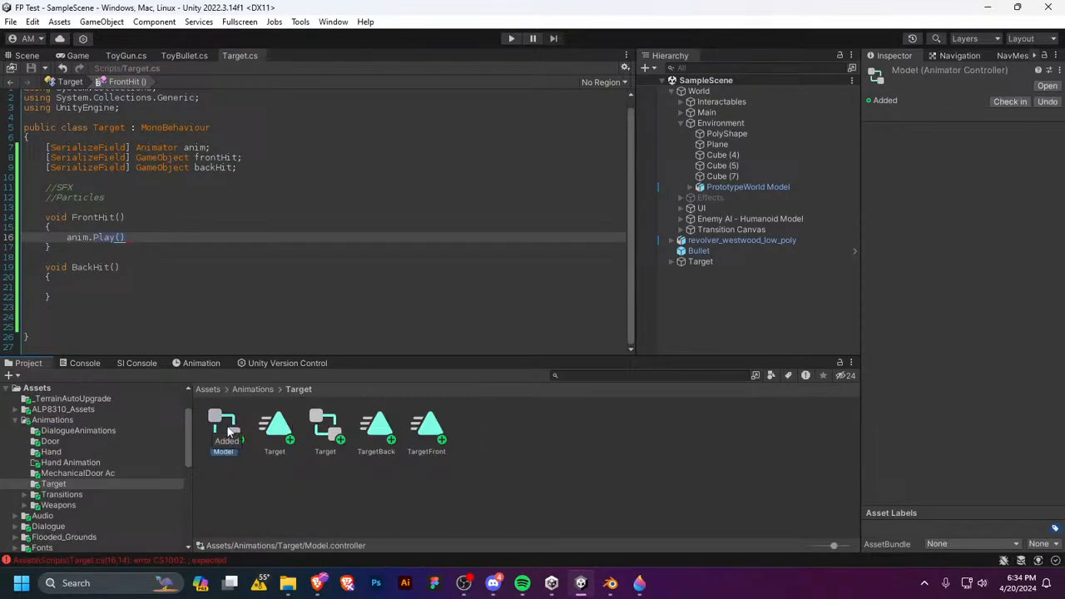
pyautogui.doubleClick(326, 428)
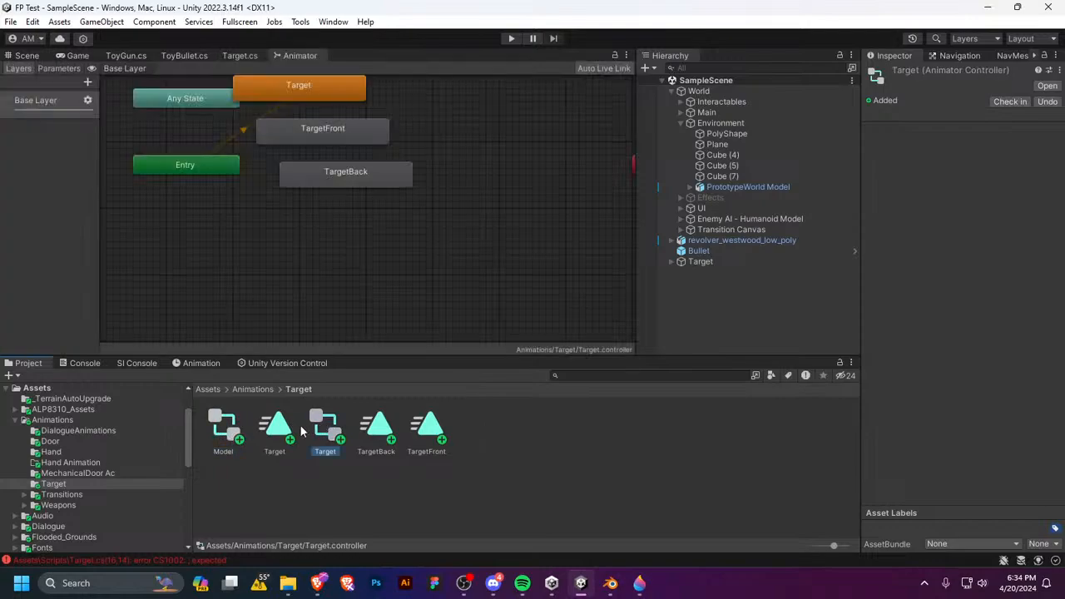
# Step: Delete the Model animator controller from the Animations/Target folder
pyautogui.click(208, 427)
pyautogui.rightClick(200, 426)
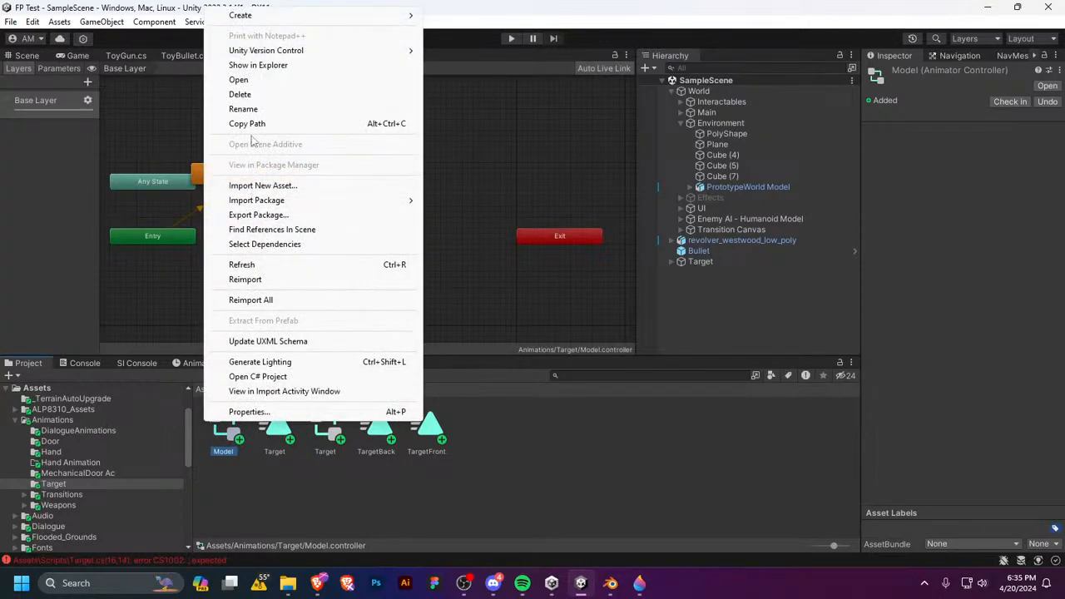
pyautogui.click(275, 94)
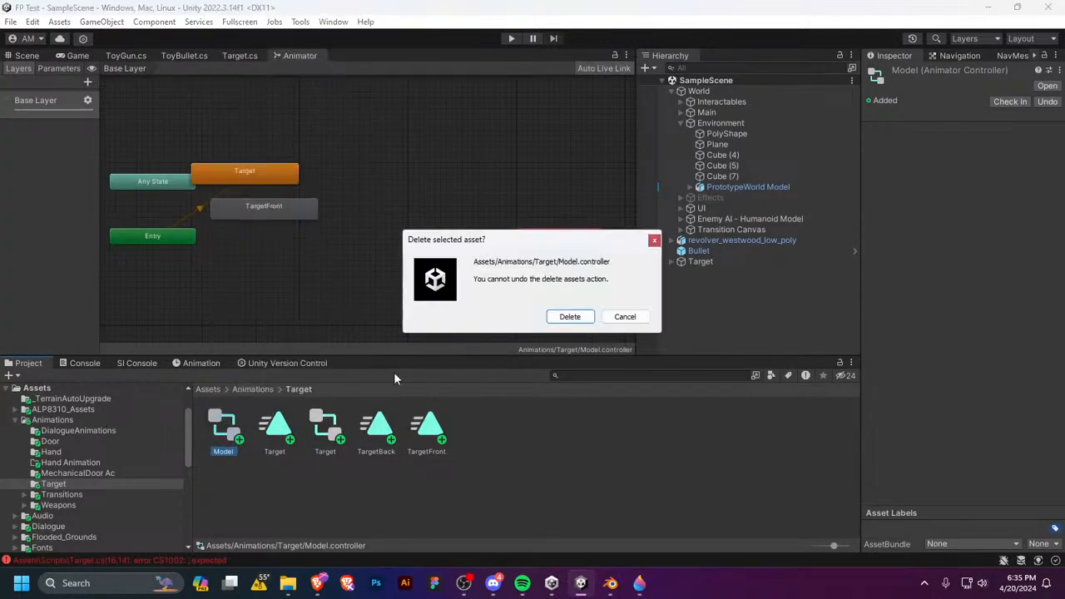
pyautogui.click(570, 316)
# Step: Spread out the states in the Target controller's graph, placing TargetBack and TargetFront apart below the Target state
pyautogui.click(273, 429)
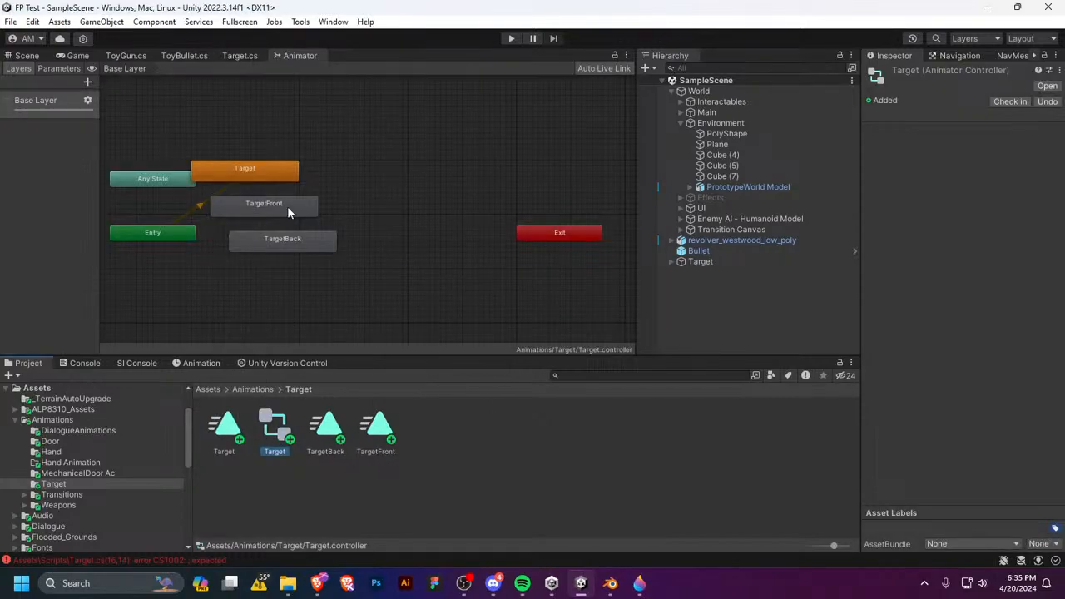
pyautogui.moveTo(287, 205); pyautogui.dragTo(374, 268, button='middle')
pyautogui.scroll(1, 373, 268)
pyautogui.moveTo(335, 202); pyautogui.dragTo(405, 202)
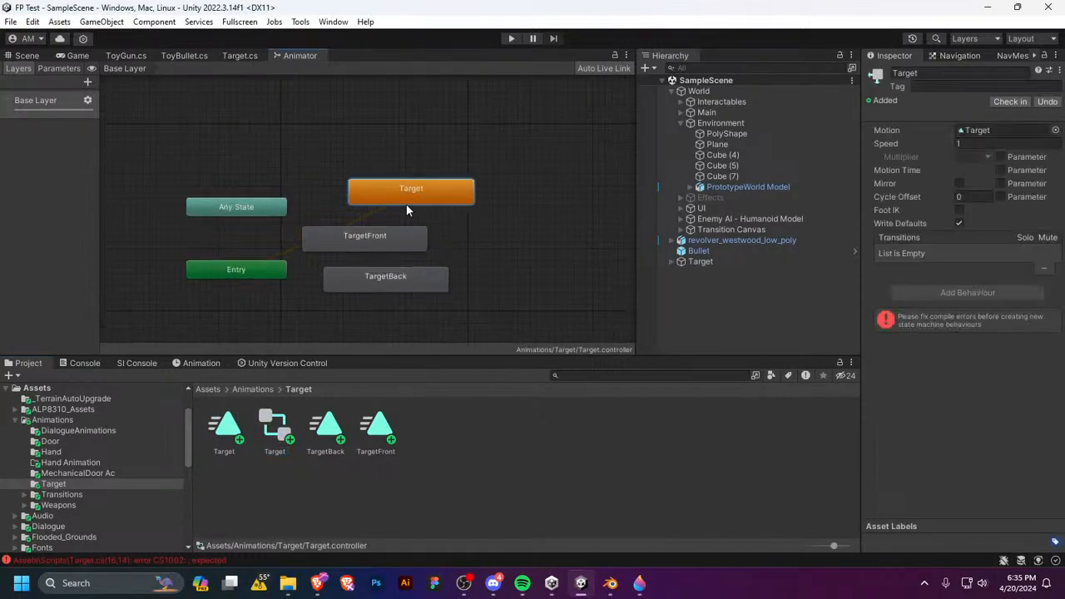
pyautogui.moveTo(379, 244); pyautogui.dragTo(437, 248)
pyautogui.moveTo(398, 278); pyautogui.dragTo(404, 286)
pyautogui.moveTo(440, 248); pyautogui.dragTo(532, 268)
pyautogui.moveTo(419, 285); pyautogui.dragTo(388, 279)
pyautogui.moveTo(478, 273); pyautogui.dragTo(509, 267)
pyautogui.moveTo(407, 281); pyautogui.dragTo(420, 269)
# Step: Create transitions in both directions between Target and TargetFront, and between Target and TargetBack
pyautogui.click(456, 192)
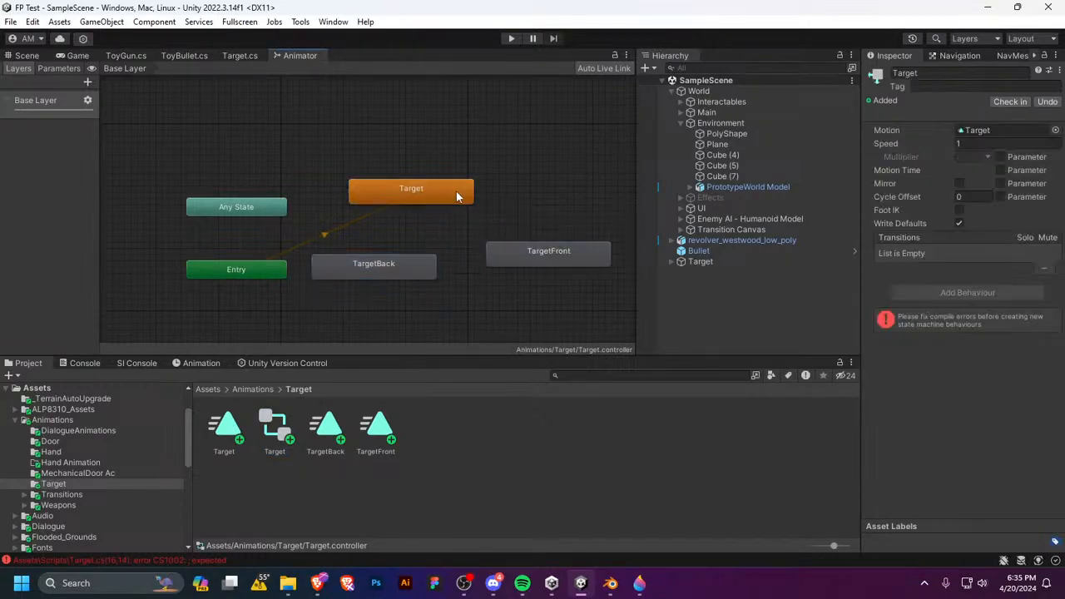
pyautogui.rightClick(456, 191)
pyautogui.click(499, 198)
pyautogui.click(544, 254)
pyautogui.rightClick(551, 250)
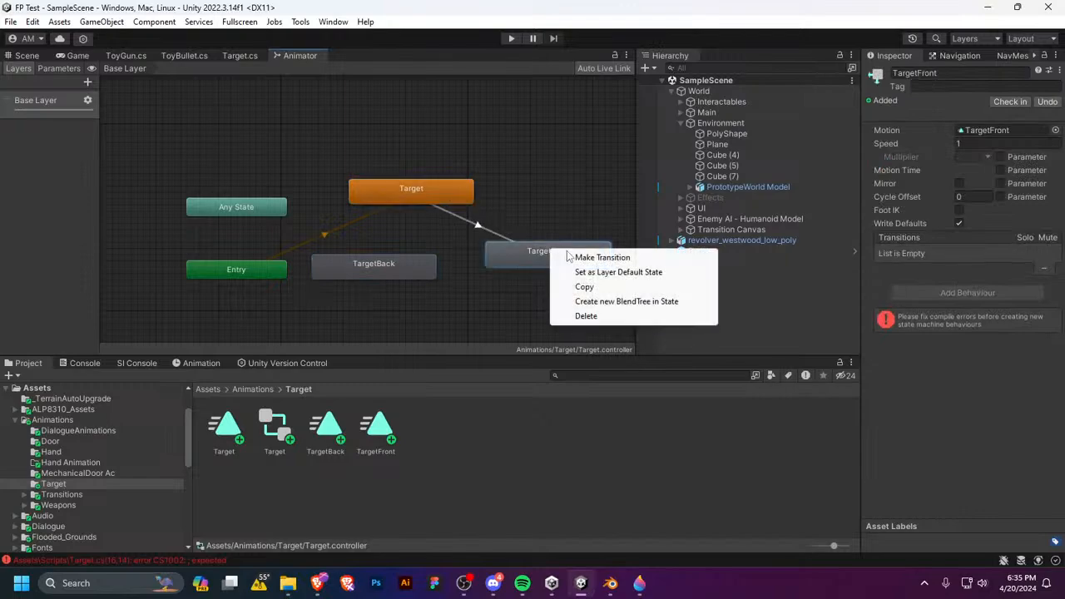
pyautogui.click(582, 254)
pyautogui.rightClick(440, 194)
pyautogui.click(458, 199)
pyautogui.click(412, 263)
pyautogui.rightClick(412, 264)
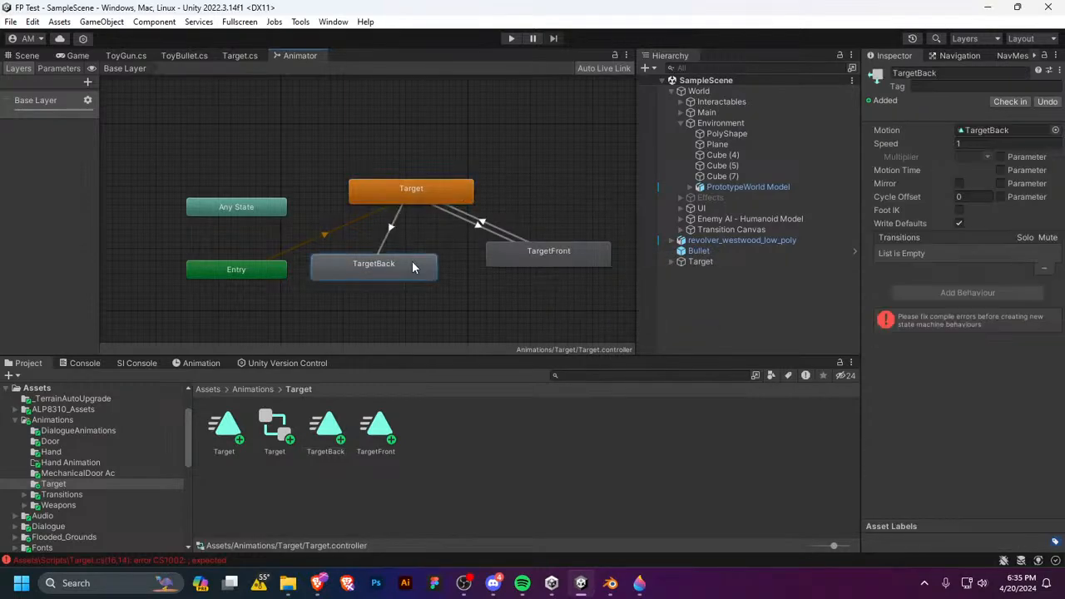
pyautogui.click(442, 269)
pyautogui.click(438, 196)
# Step: Inspect the TargetBack state and the transitions linking Target with TargetBack and TargetFront
pyautogui.click(391, 229)
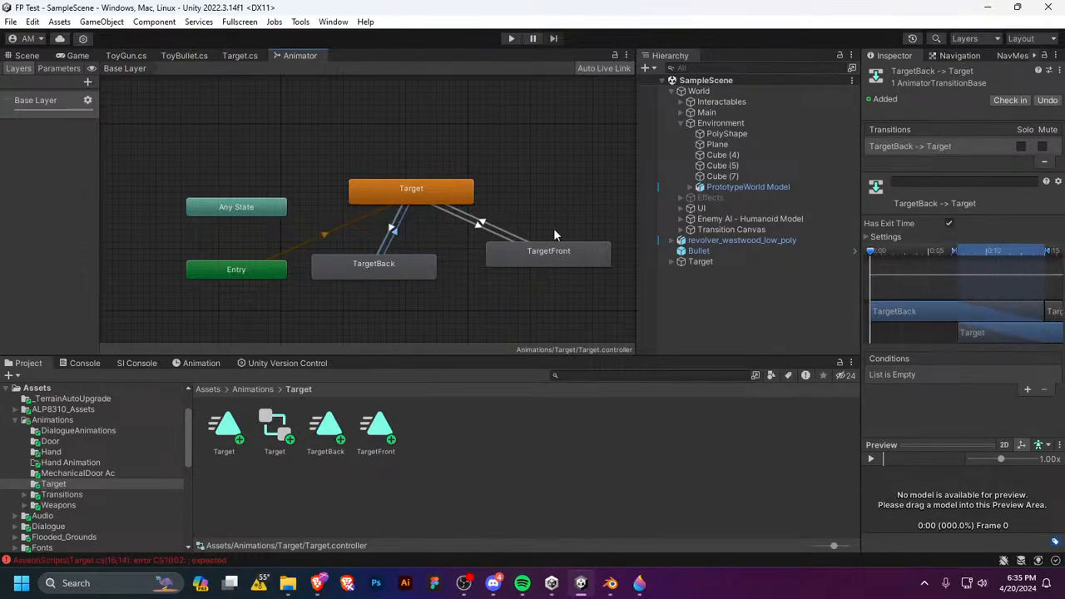
pyautogui.click(429, 198)
pyautogui.click(423, 264)
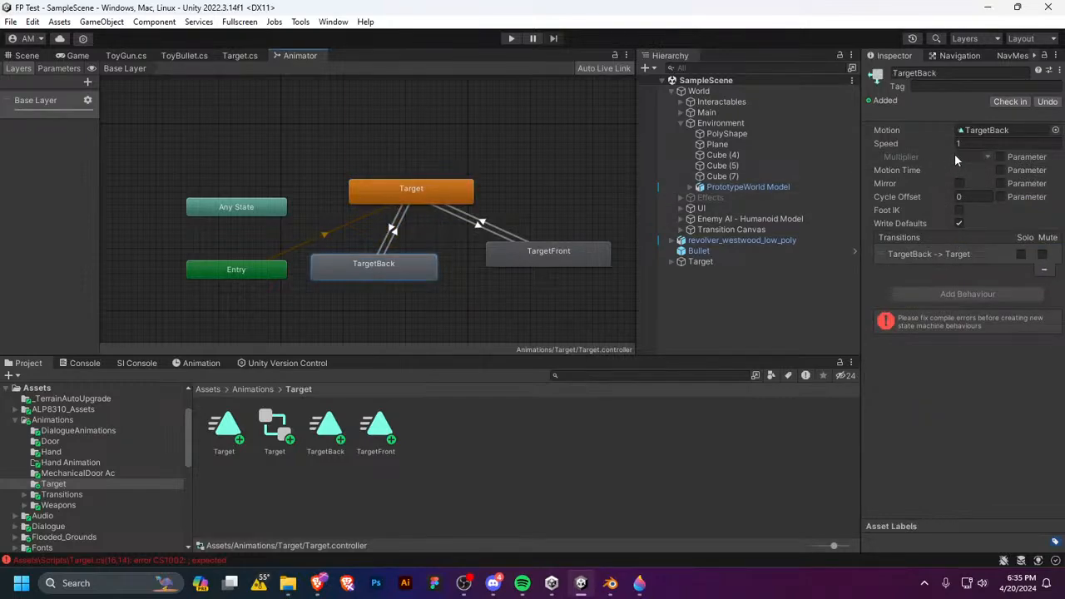
pyautogui.click(482, 225)
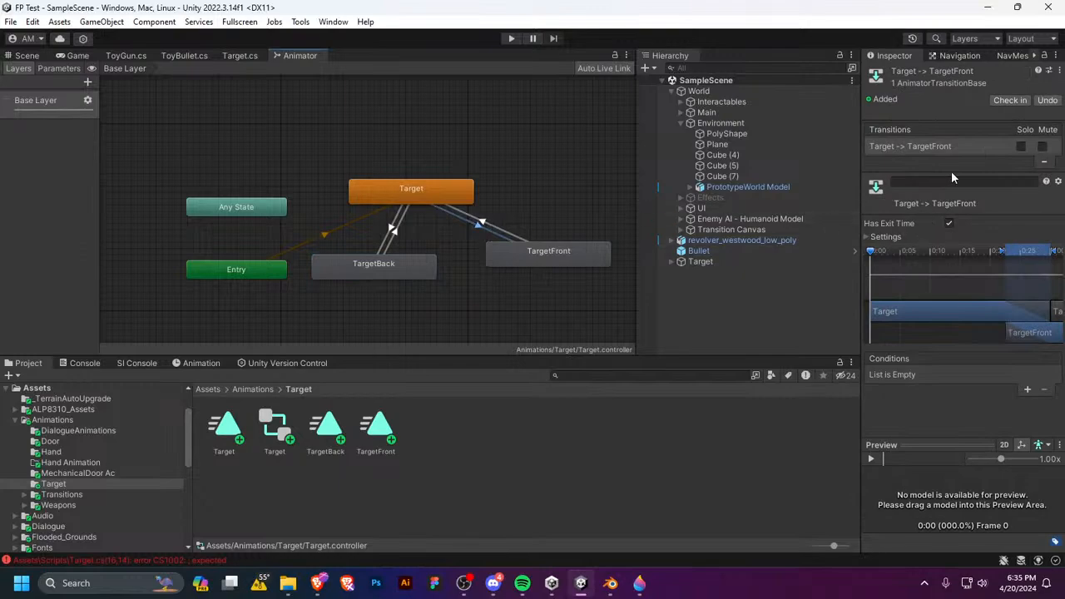
pyautogui.scroll(-2, 885, 311)
pyautogui.click(499, 232)
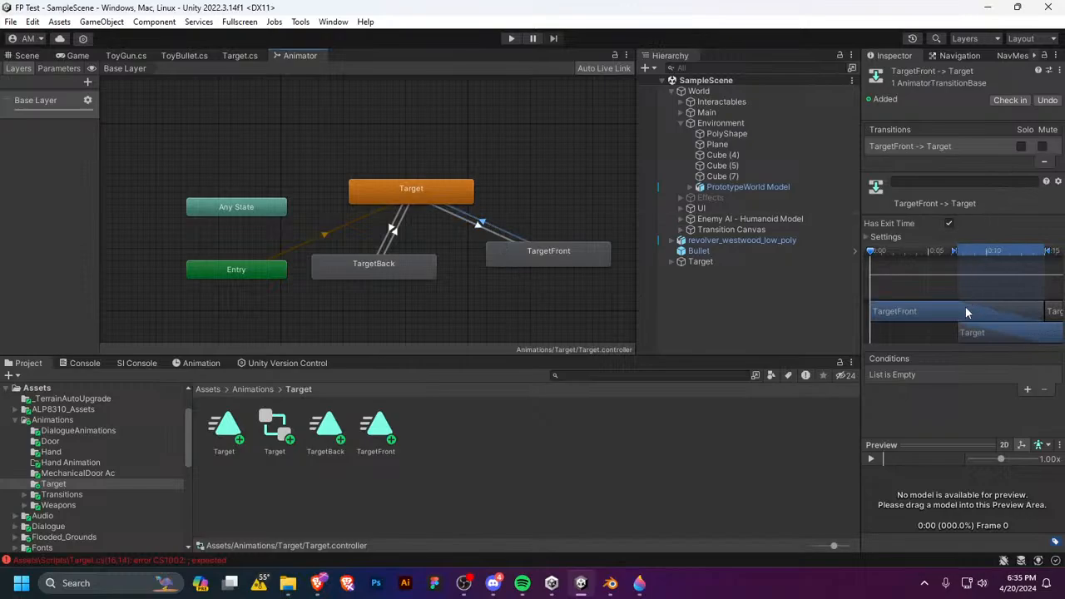
# Step: Reposition the Target state between the two hit states and move the TargetFront state lower in the graph
pyautogui.click(431, 202)
pyautogui.moveTo(430, 202); pyautogui.dragTo(468, 196)
pyautogui.moveTo(548, 255); pyautogui.dragTo(559, 281)
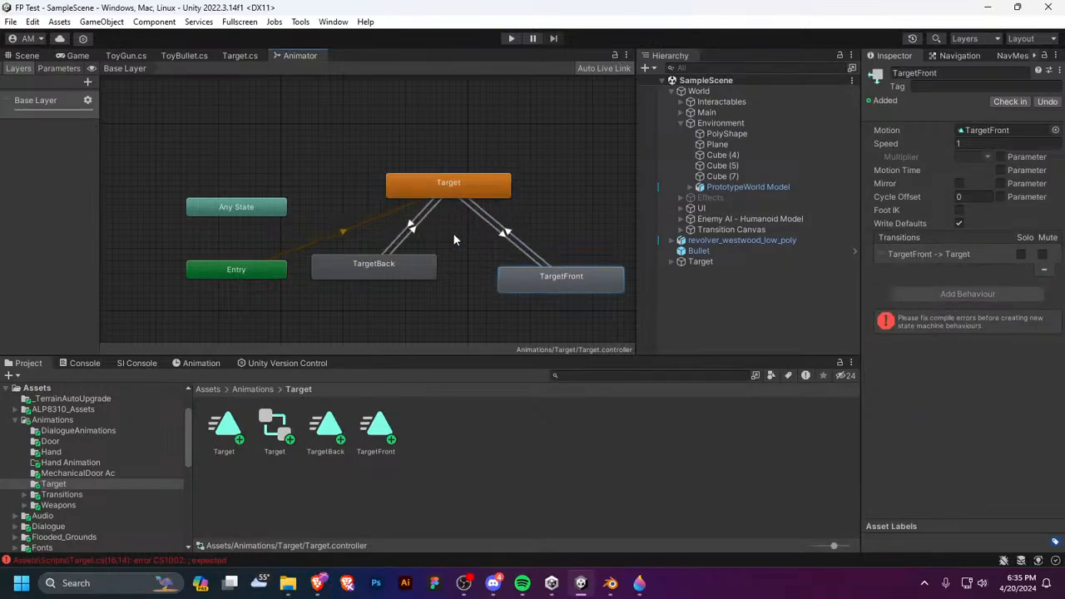
# Step: Examine the settings of the Target to TargetBack transition, the Entry node and its default transition
pyautogui.click(423, 236)
pyautogui.click(411, 226)
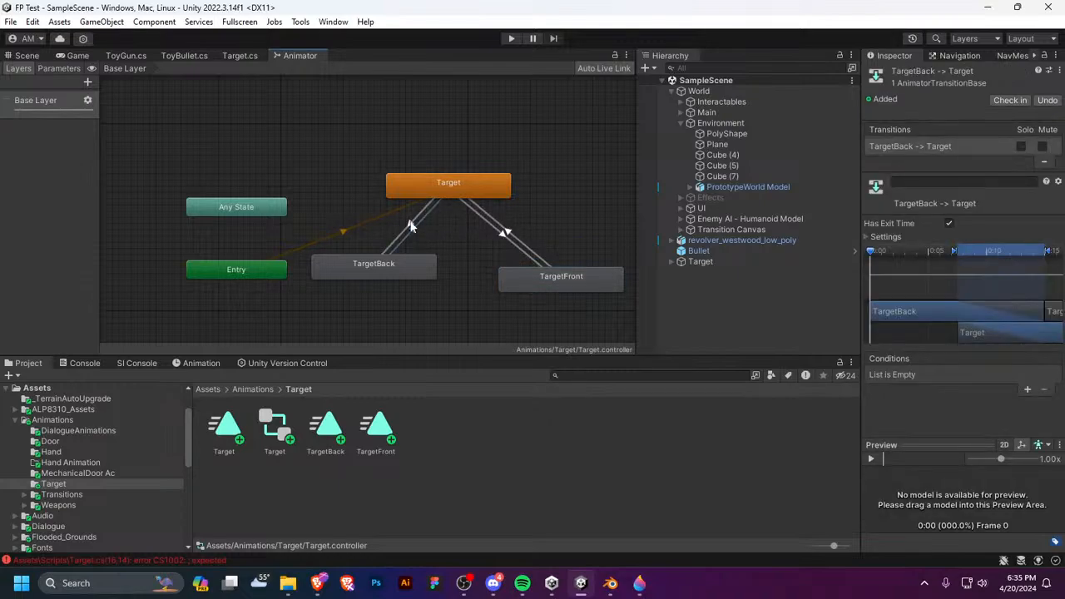
pyautogui.click(877, 238)
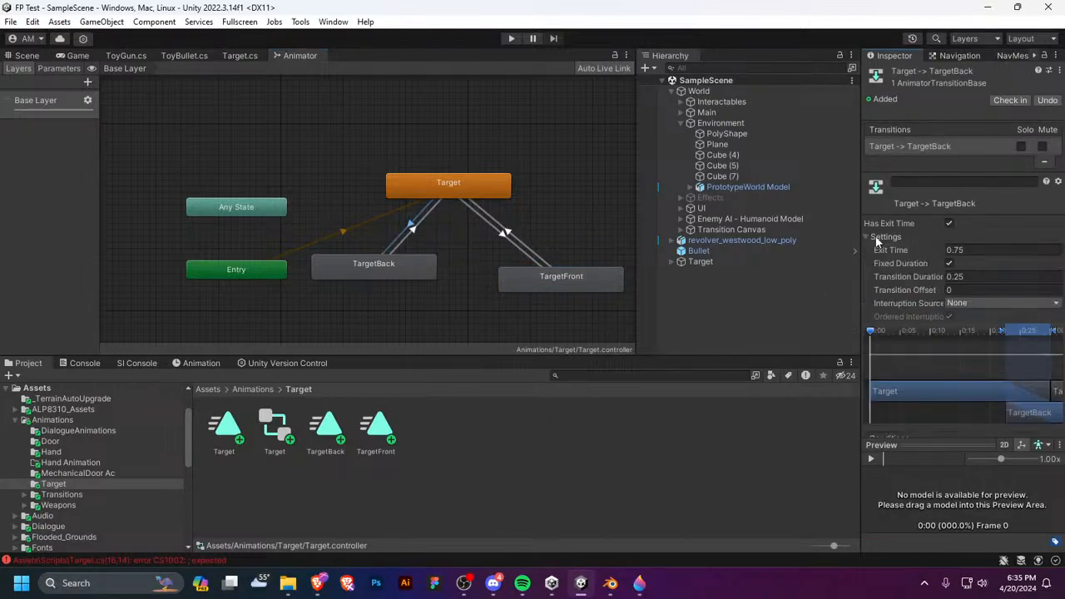
pyautogui.click(878, 237)
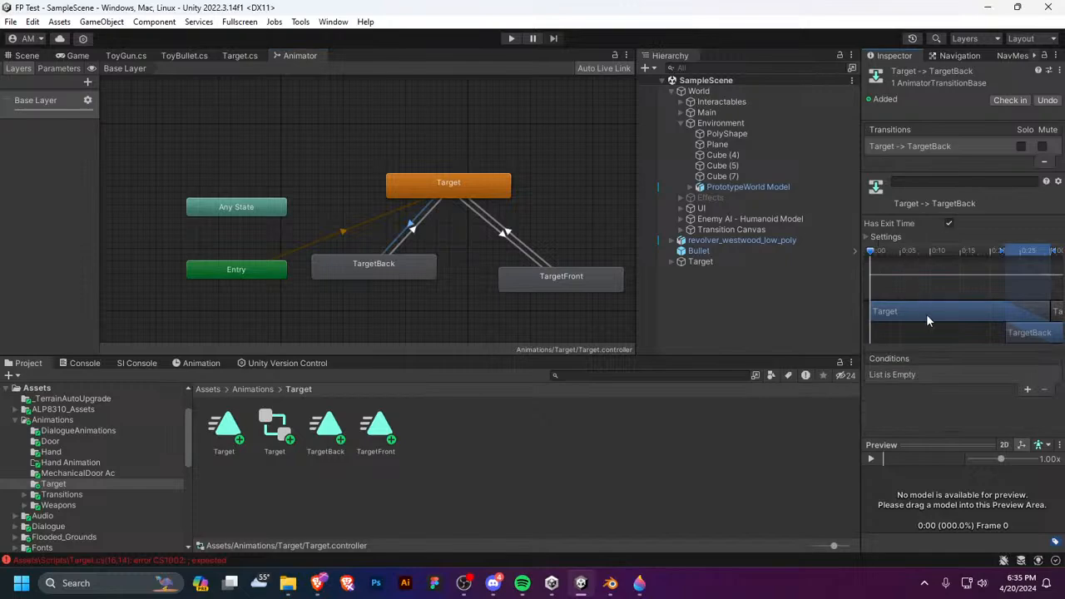
pyautogui.click(272, 271)
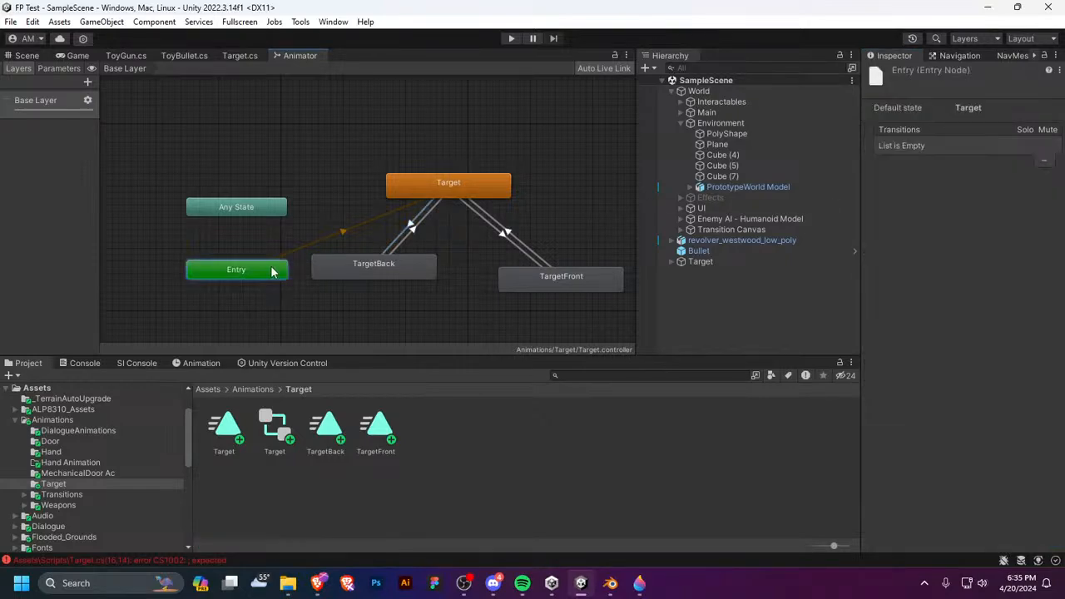
pyautogui.click(347, 245)
pyautogui.click(347, 233)
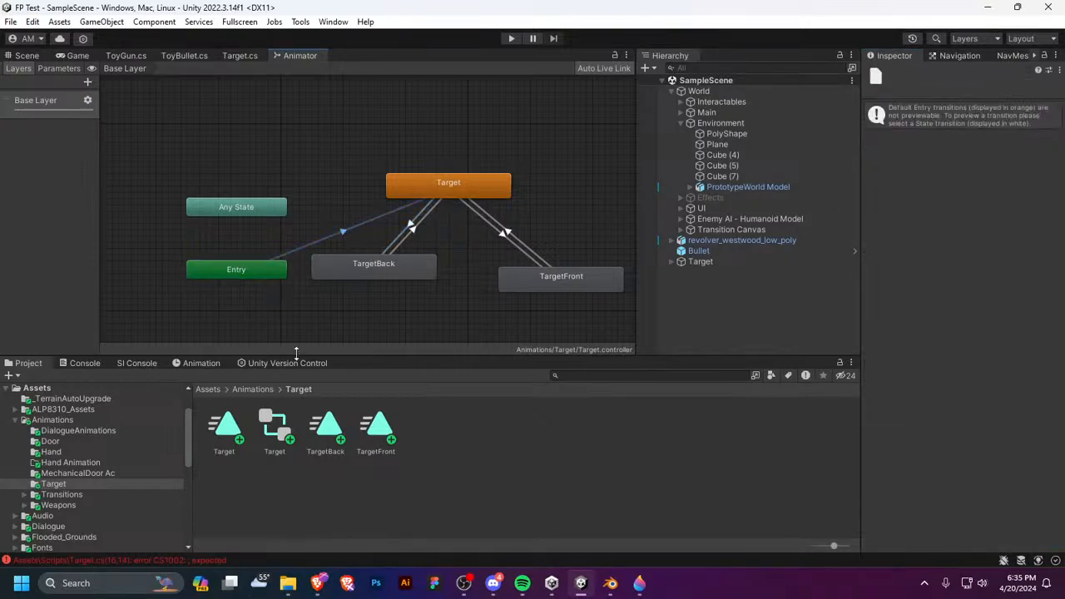
# Step: Check the compile error in the console and add the missing semicolon after anim.Play() in FrontHit()
pyautogui.click(157, 558)
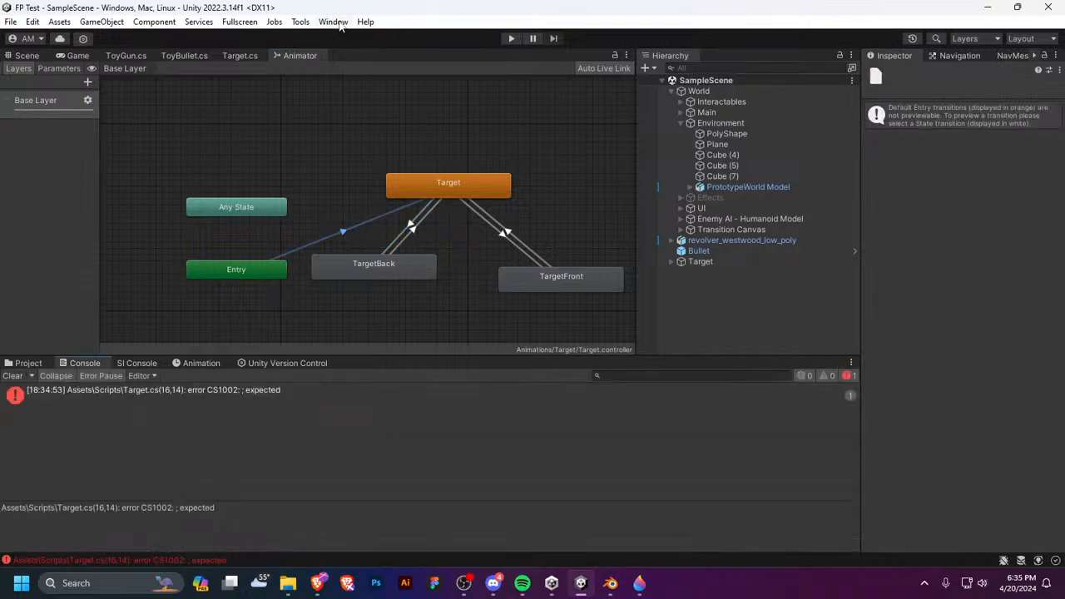
pyautogui.click(242, 56)
pyautogui.click(162, 237)
pyautogui.write(';')
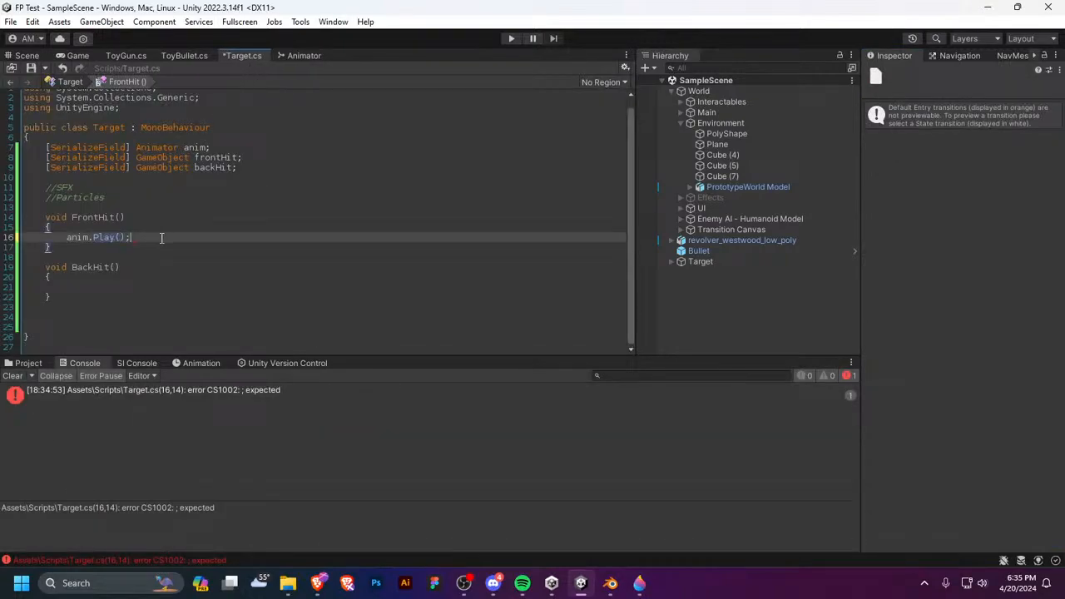
# Step: Pass the state name "TargetFront" to the anim.Play() call in FrontHit(), checking the name against the animator graph
pyautogui.click(181, 55)
pyautogui.click(298, 56)
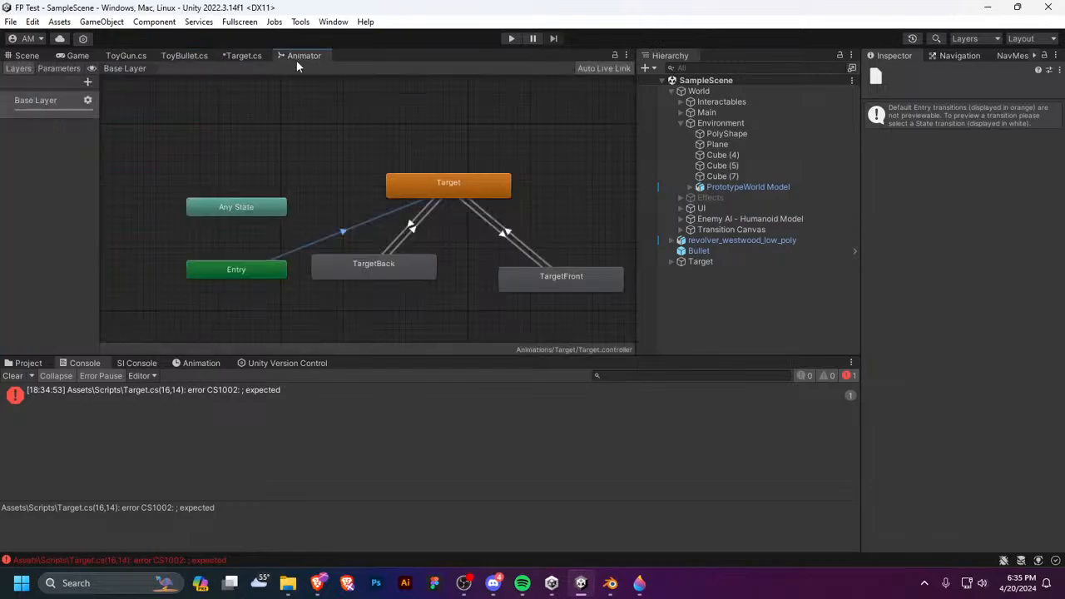
pyautogui.click(242, 56)
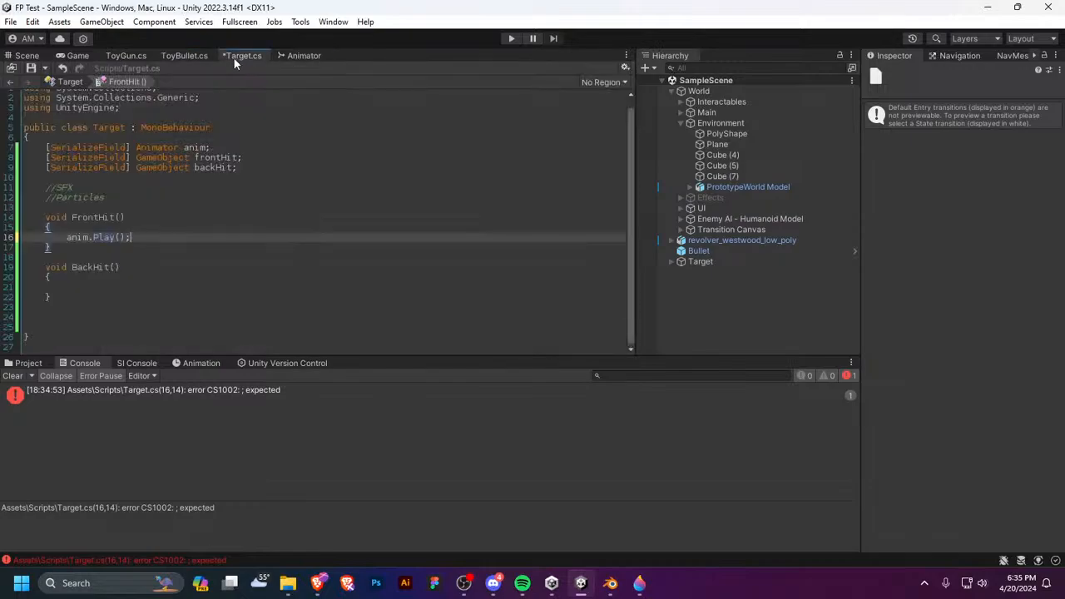
pyautogui.click(119, 238)
pyautogui.write('"')
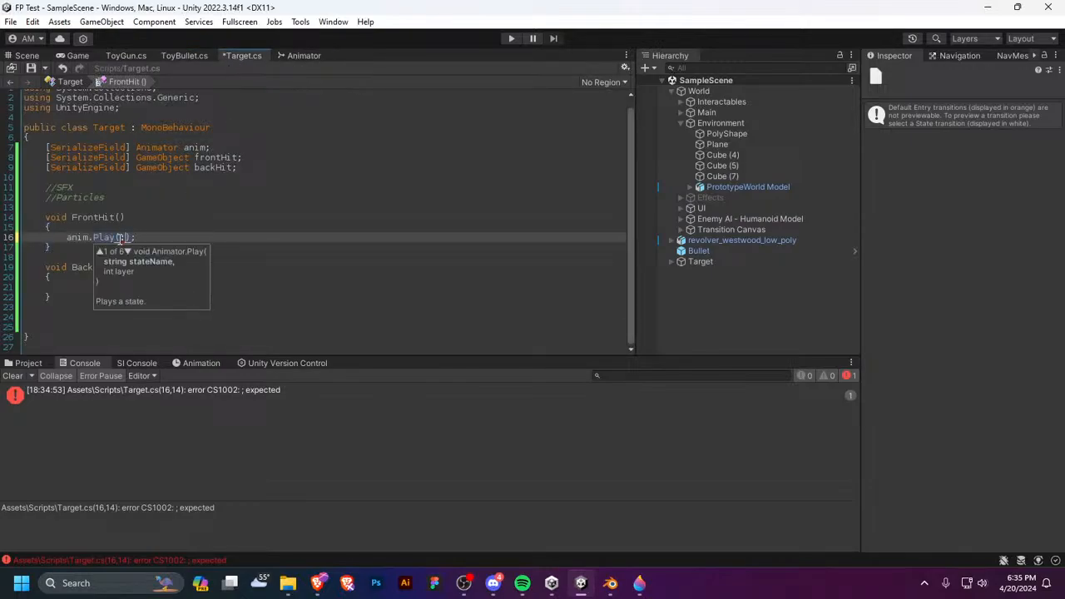
pyautogui.write('"')
pyautogui.click(296, 55)
pyautogui.click(242, 51)
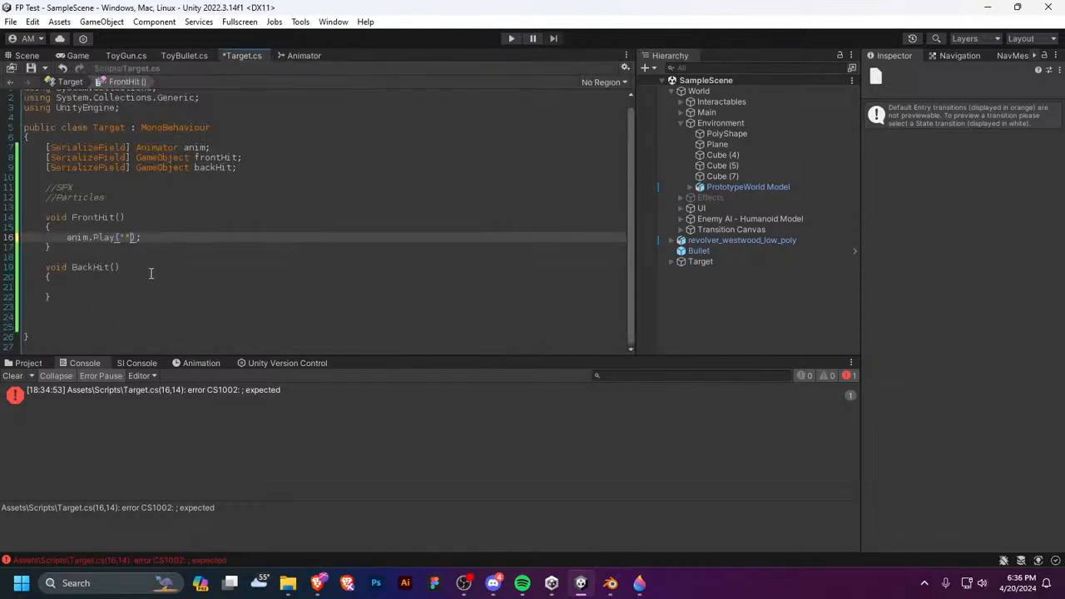
pyautogui.write('TargetFront')
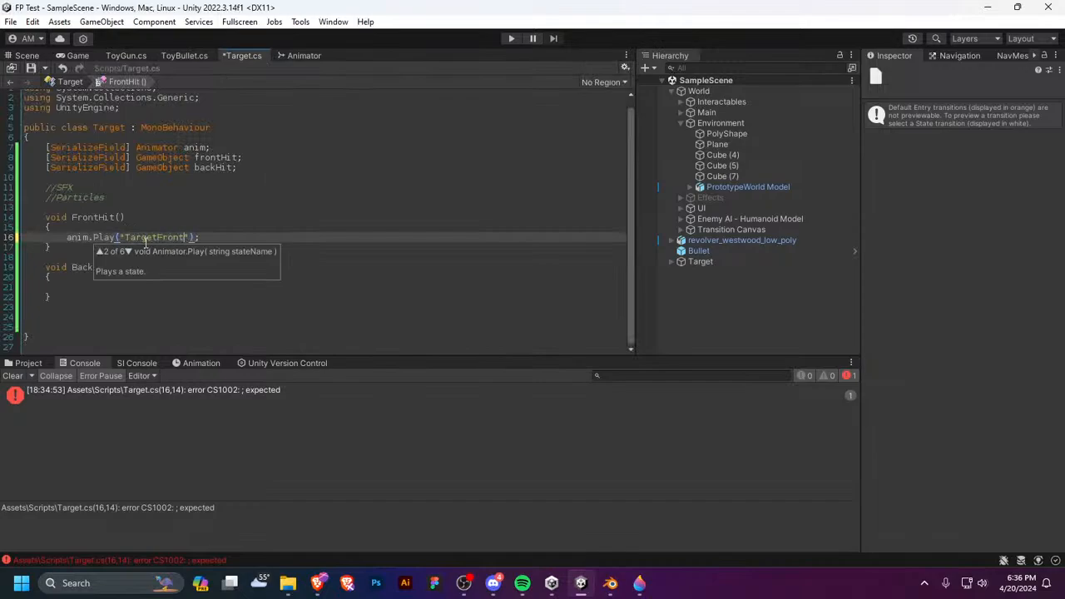
pyautogui.click(138, 295)
# Step: Copy the anim.Play call into BackHit() with the state name "TargetBack", then save the script and clear the console
pyautogui.click(69, 238)
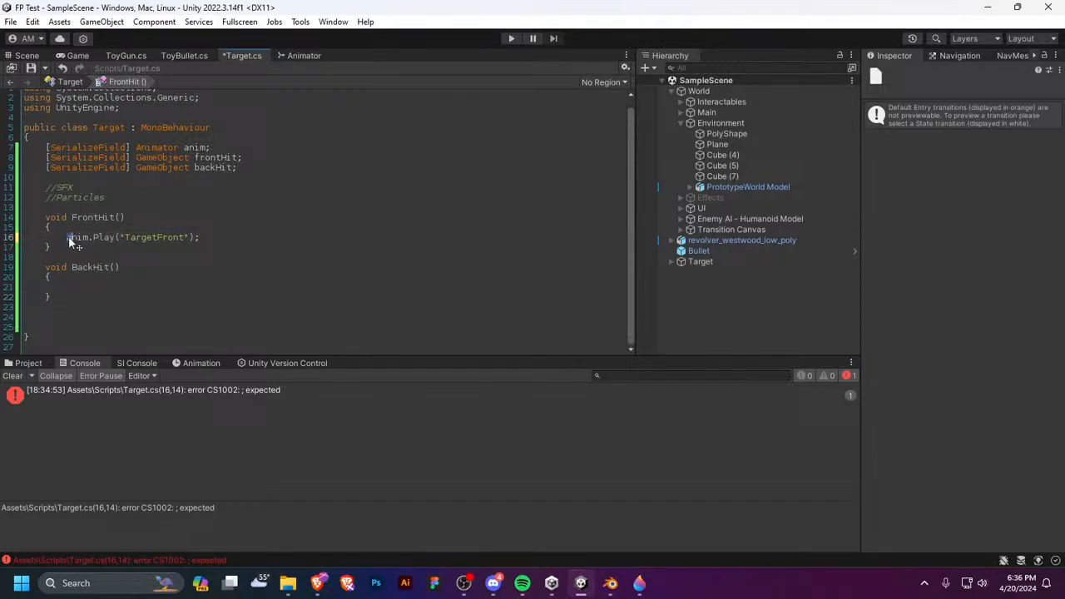
pyautogui.moveTo(69, 238); pyautogui.dragTo(199, 238)
pyautogui.hotkey('ctrl', 'c')
pyautogui.click(169, 287)
pyautogui.hotkey('ctrl', 'v')
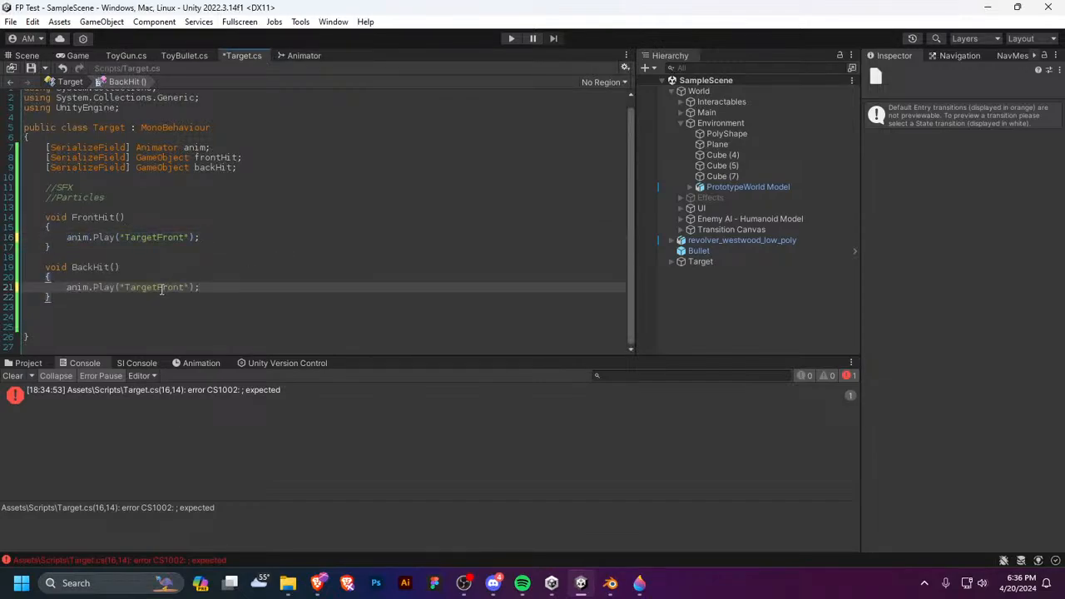
pyautogui.moveTo(160, 287); pyautogui.dragTo(185, 287)
pyautogui.write('Backs')
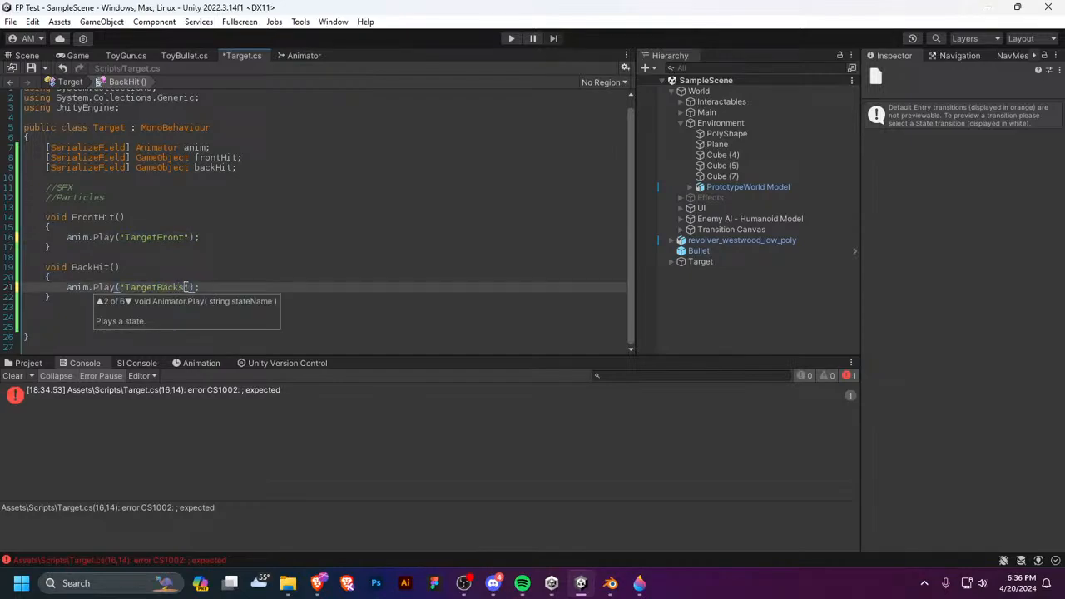
pyautogui.hotkey('ctrl', 's')
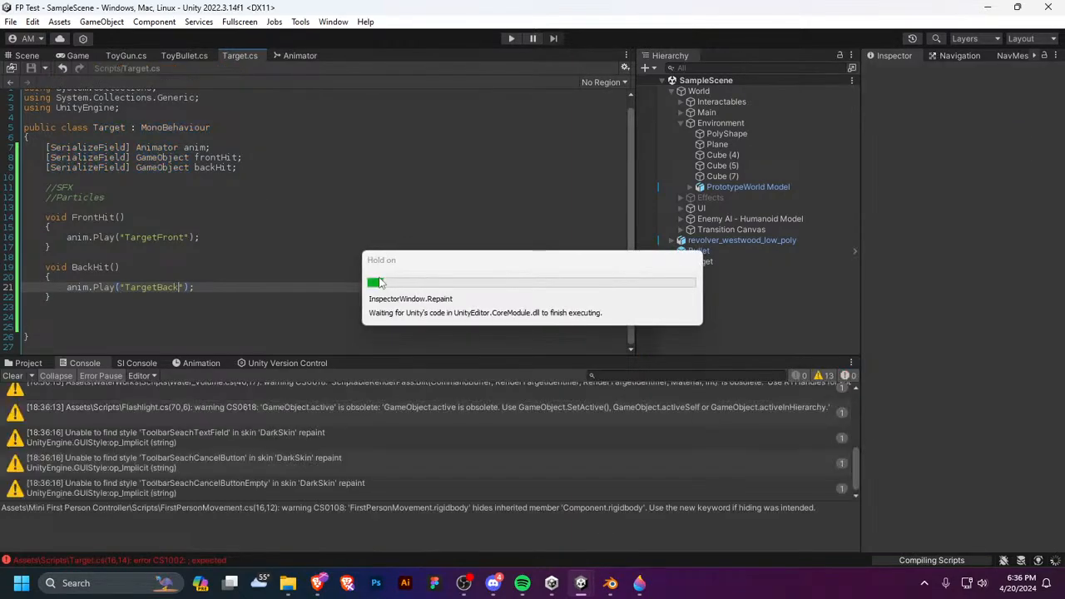
pyautogui.click(13, 375)
# Step: Examine the TargetFront state, the Target to TargetFront transition and the Target state in the animator graph
pyautogui.click(296, 55)
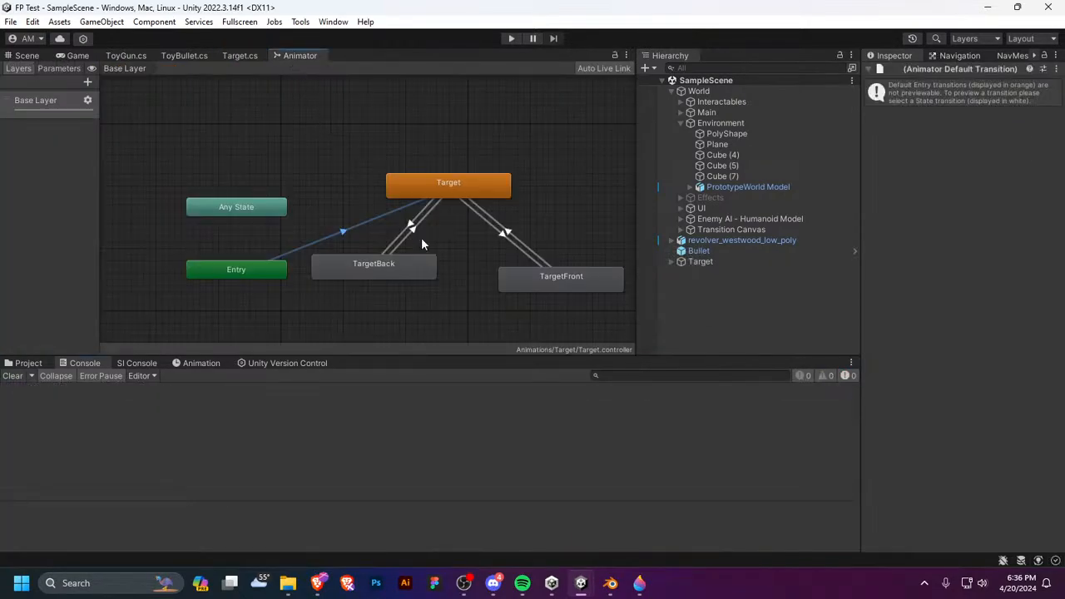
pyautogui.moveTo(416, 272); pyautogui.dragTo(372, 290)
pyautogui.click(513, 297)
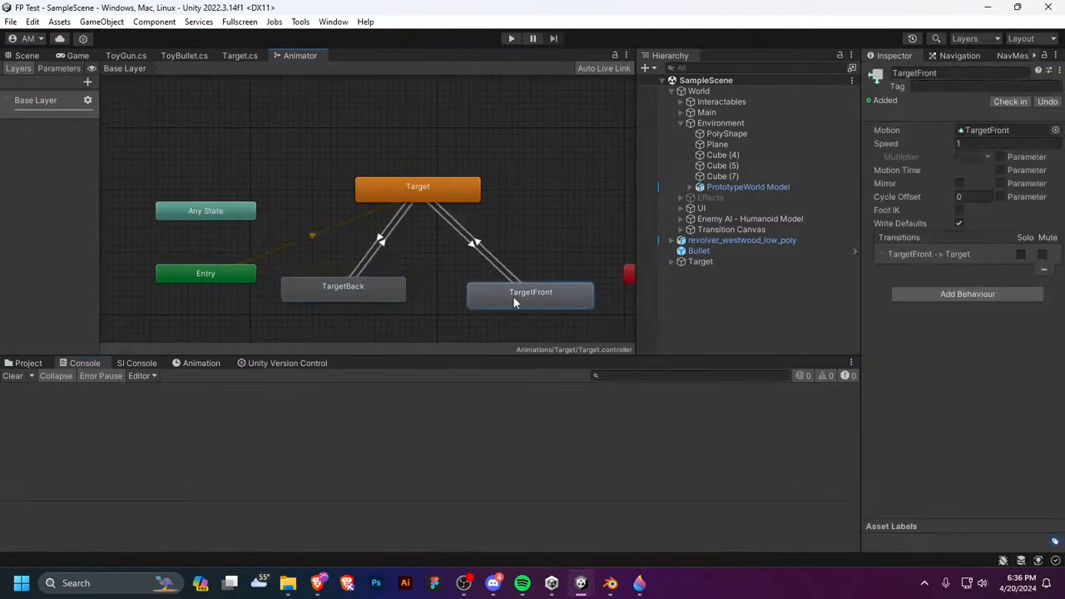
pyautogui.moveTo(578, 284); pyautogui.dragTo(448, 291, button='middle')
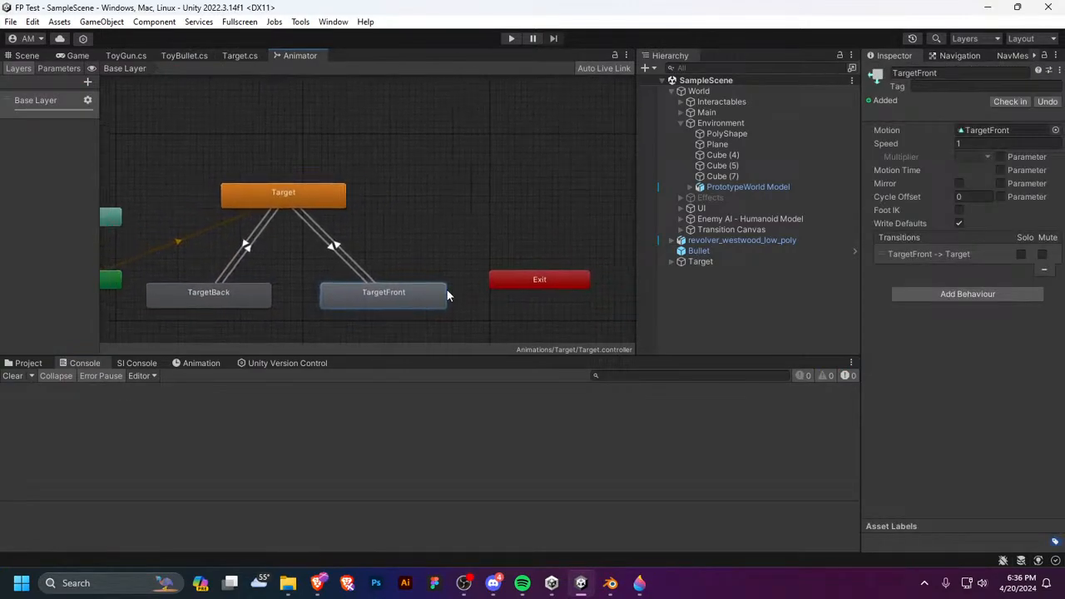
pyautogui.click(343, 262)
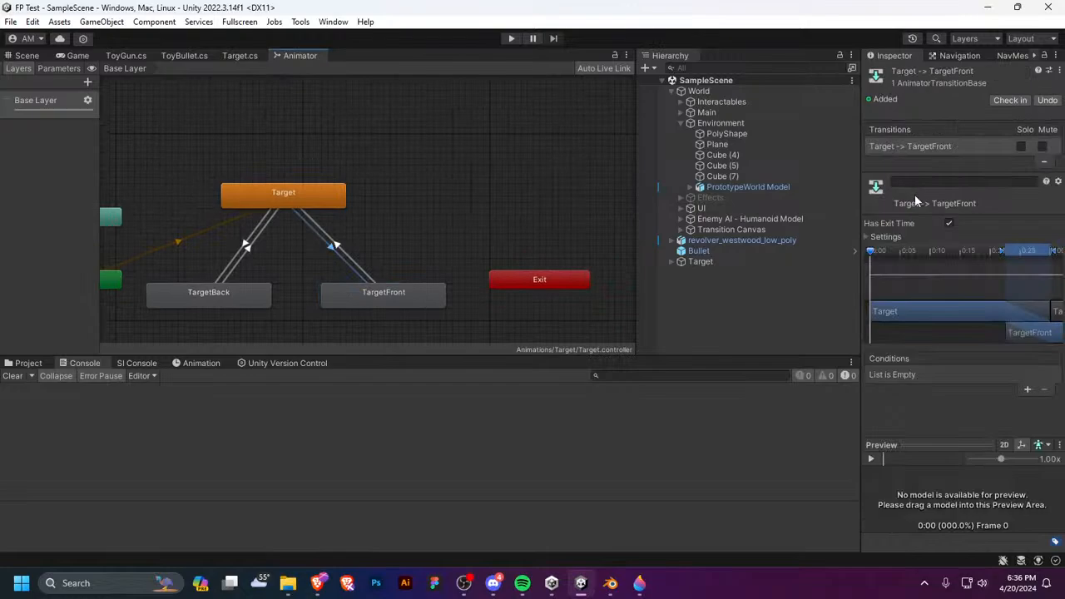
pyautogui.click(337, 198)
pyautogui.press('f')
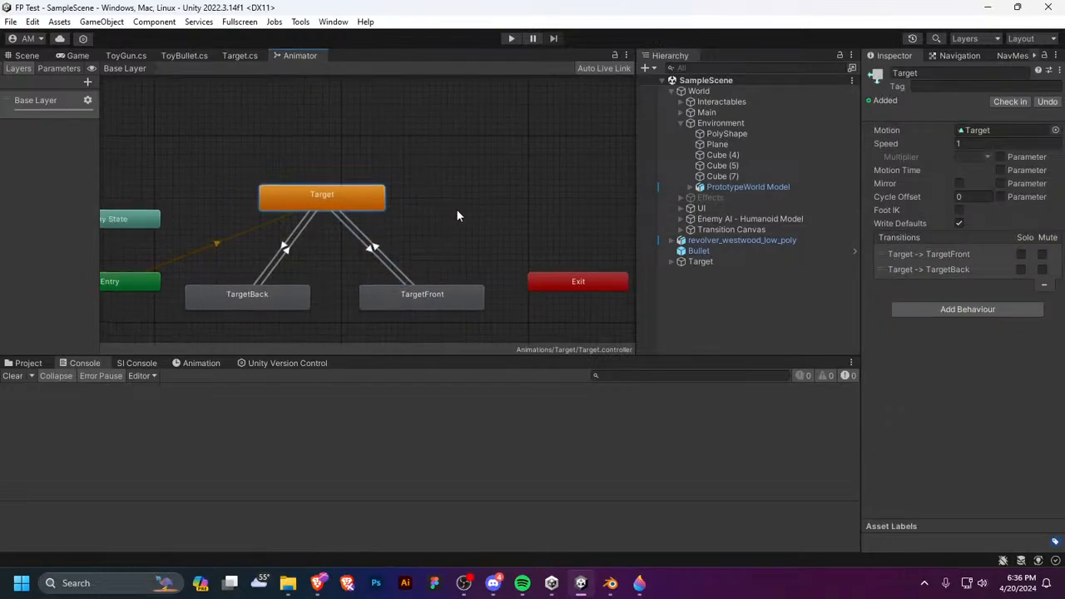
# Step: Review the ToyGun, ToyBullet and Target scripts and inspect the target's Main mesh in the scene
pyautogui.click(207, 58)
pyautogui.click(133, 58)
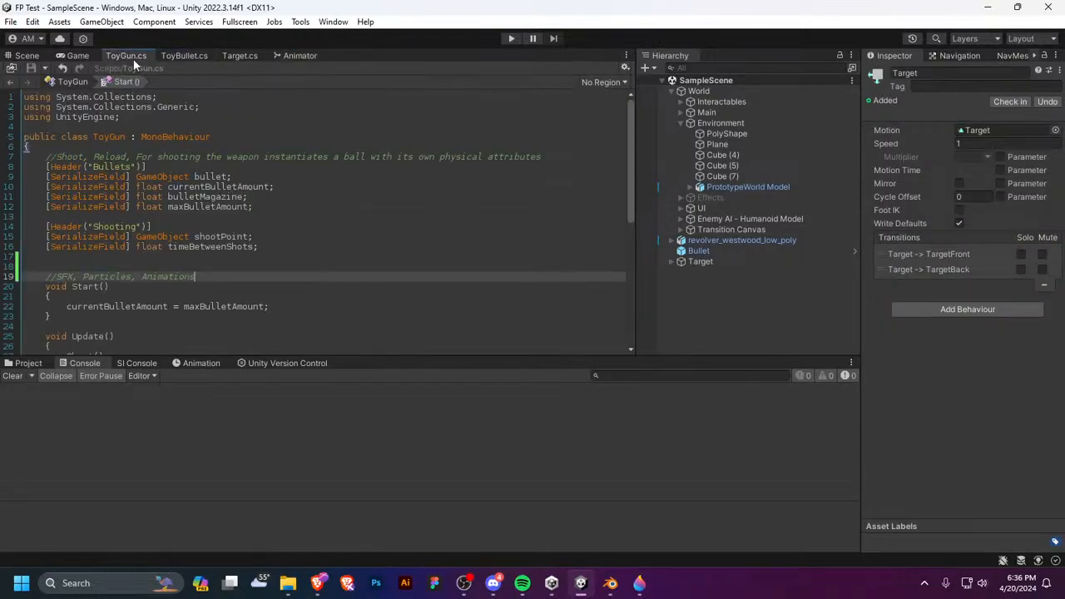
pyautogui.click(243, 57)
pyautogui.click(26, 55)
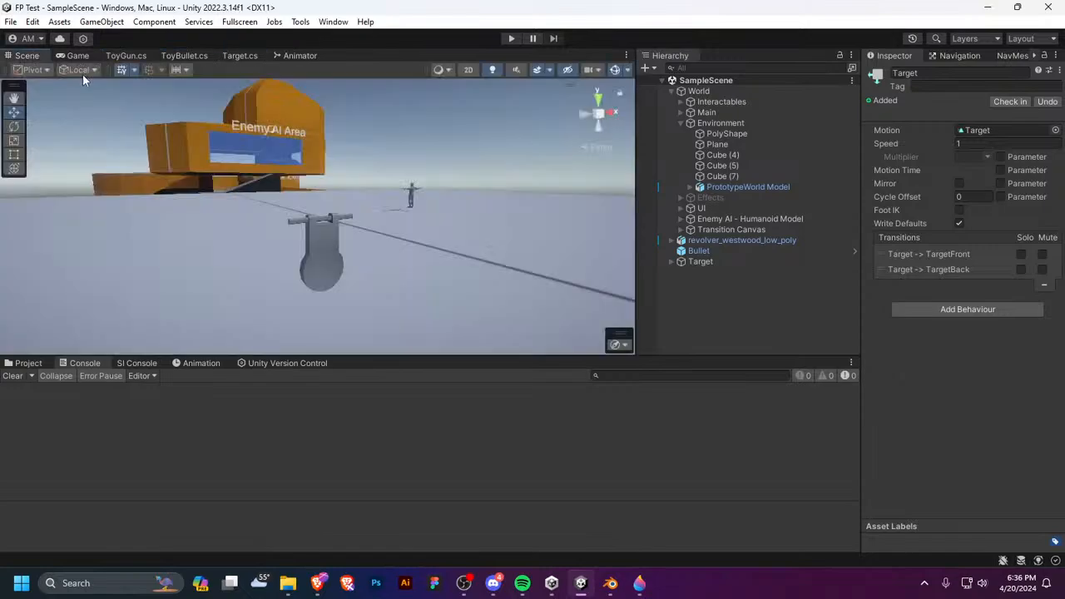
pyautogui.scroll(3, 283, 199)
pyautogui.click(298, 220)
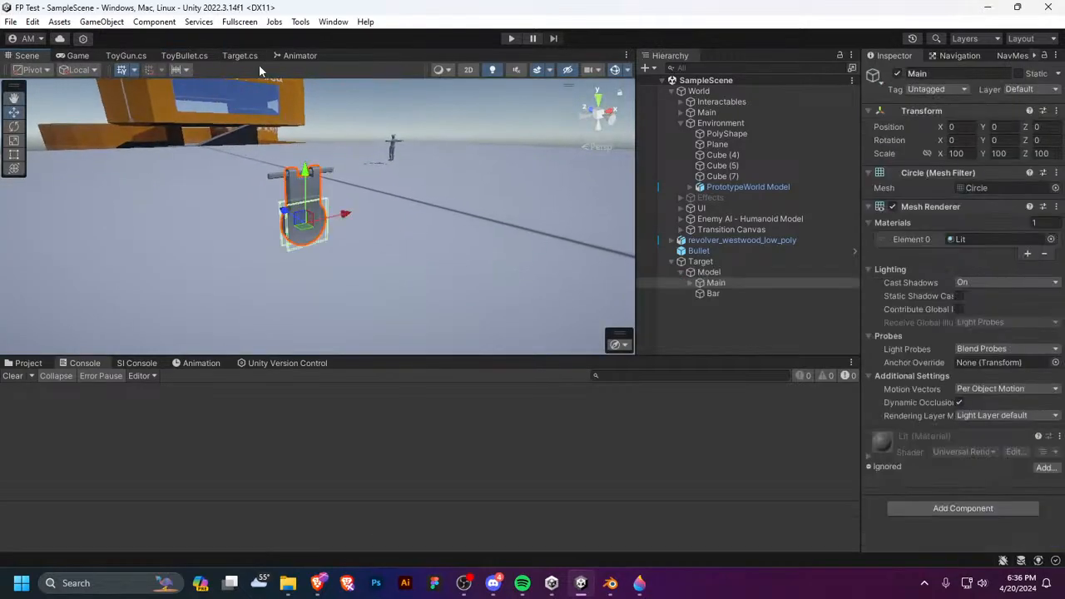
pyautogui.click(199, 56)
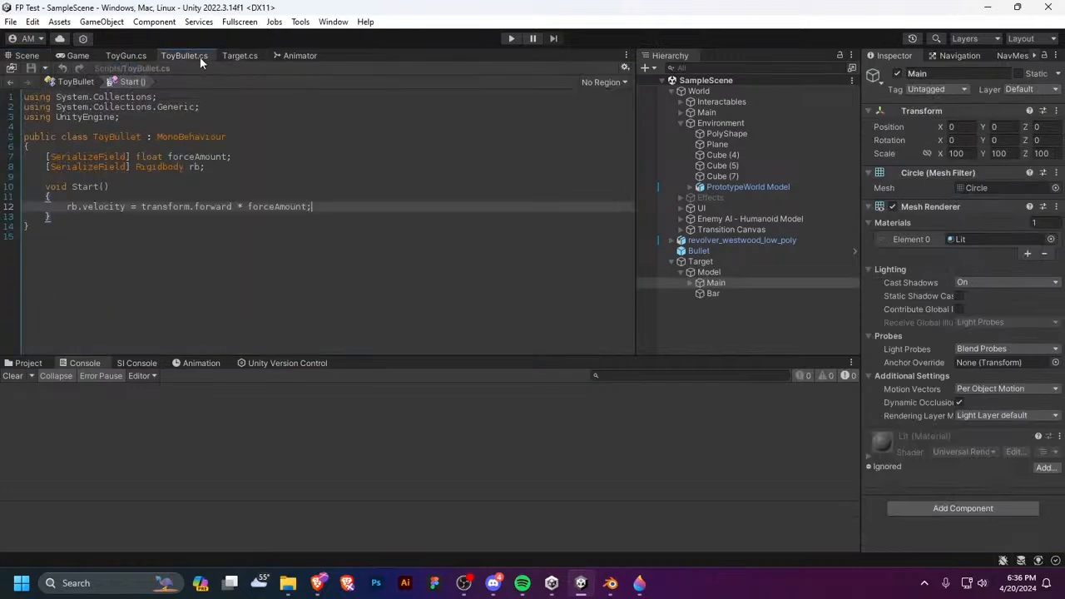
pyautogui.click(249, 55)
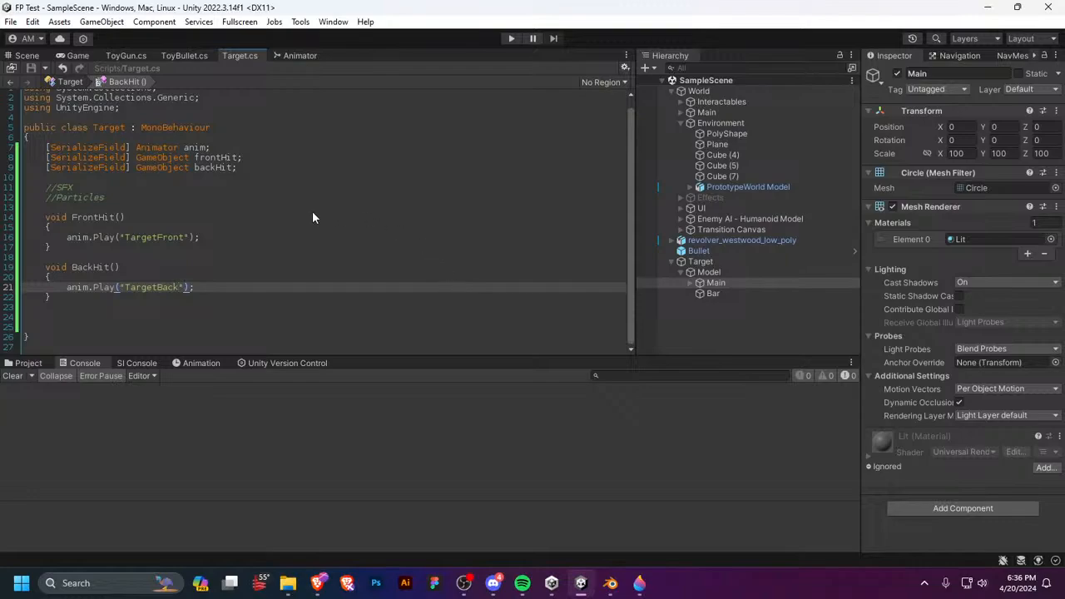
# Step: Add an empty Update() method above FrontHit() in the Target script
pyautogui.click(228, 240)
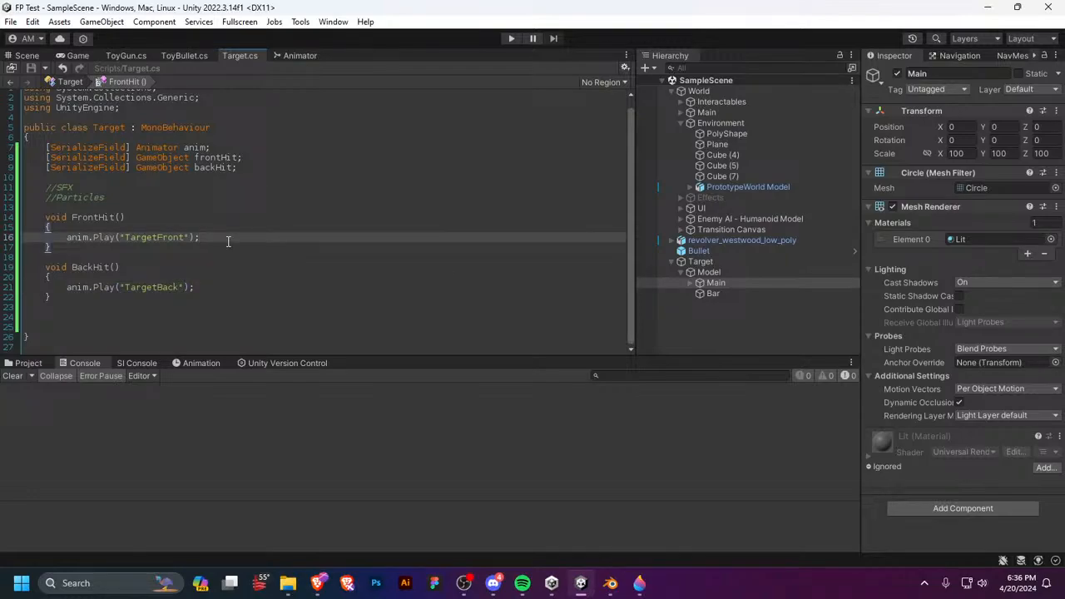
pyautogui.click(225, 208)
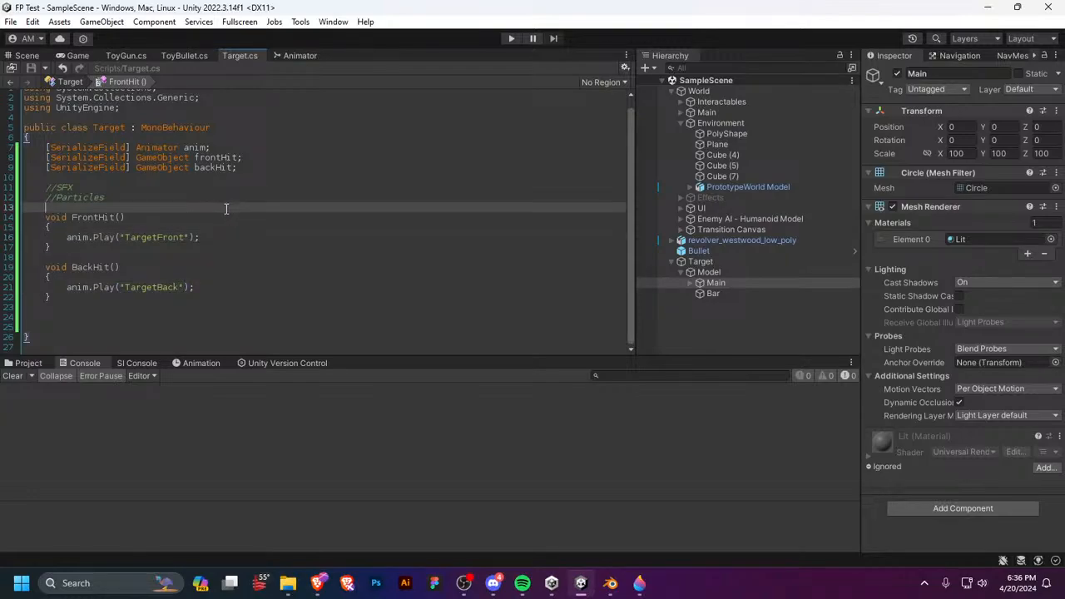
pyautogui.press('Return')
pyautogui.press('Return')
pyautogui.press('Up')
pyautogui.write('void ')
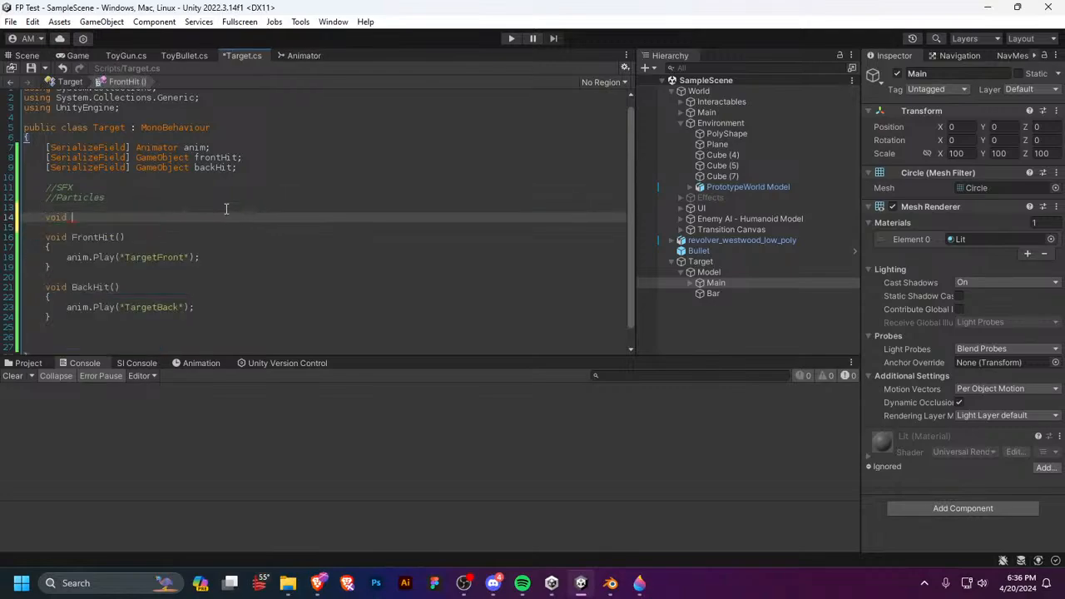
pyautogui.write('Update()')
pyautogui.press('Return')
pyautogui.press('Return')
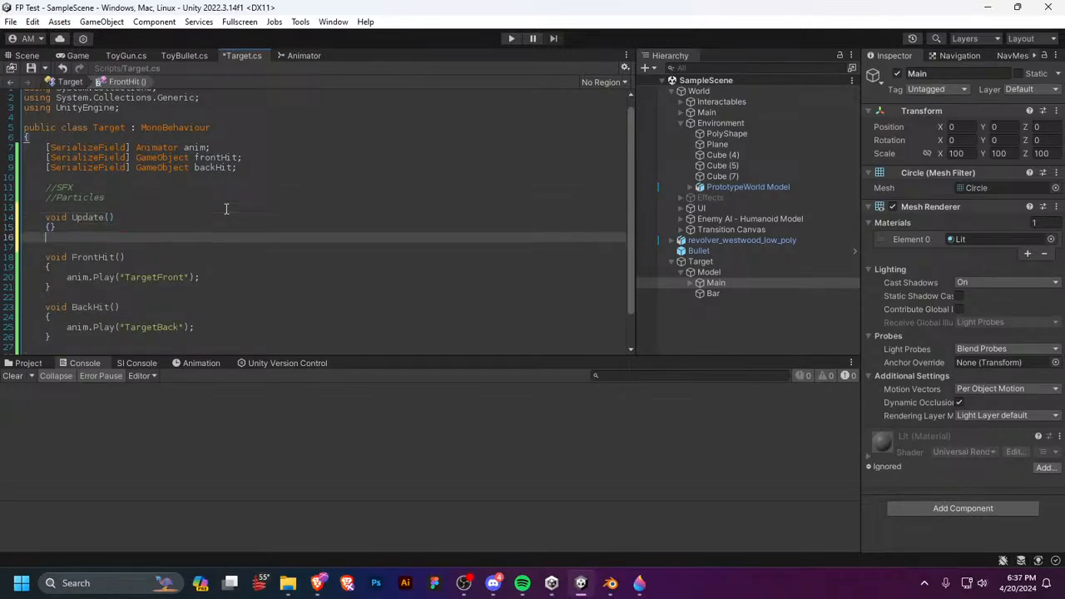
pyautogui.press('Up')
pyautogui.write('{')
pyautogui.press('Return')
pyautogui.write('if(')
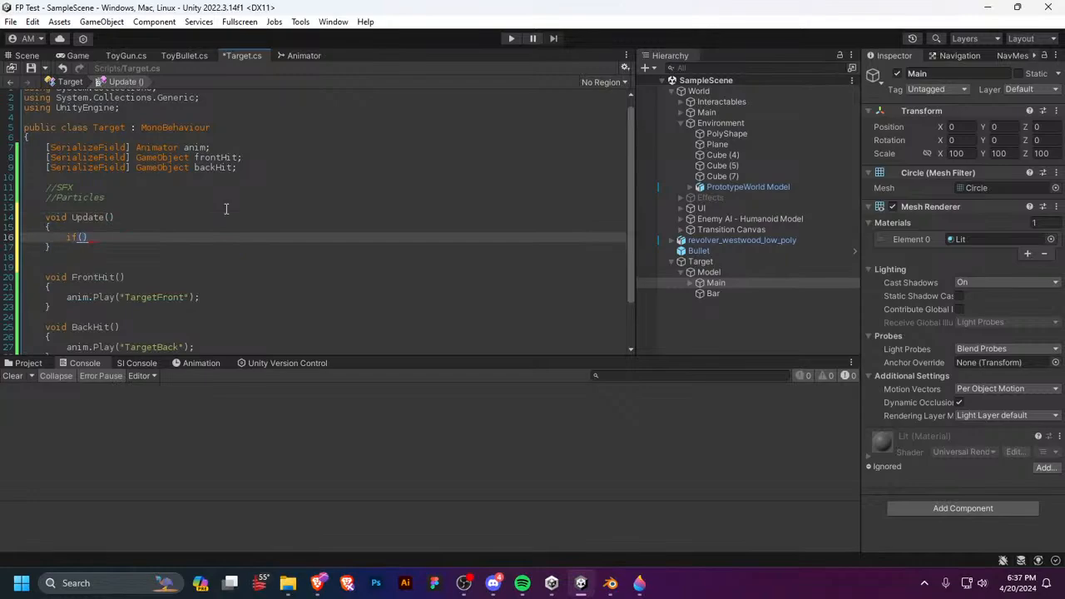
pyautogui.write('frontHit.ga')
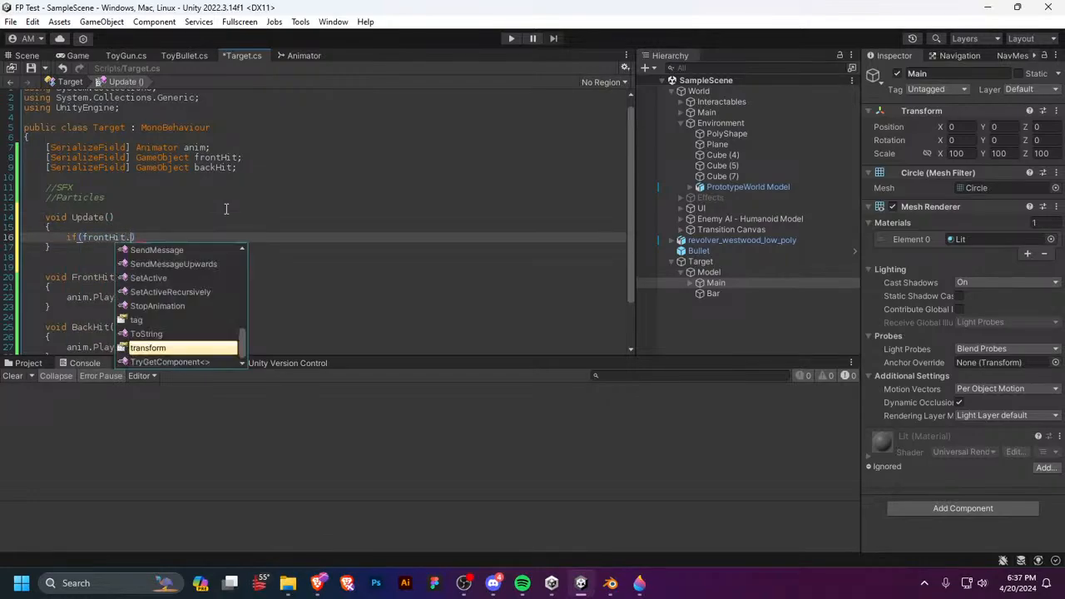
pyautogui.write('meObject.getco')
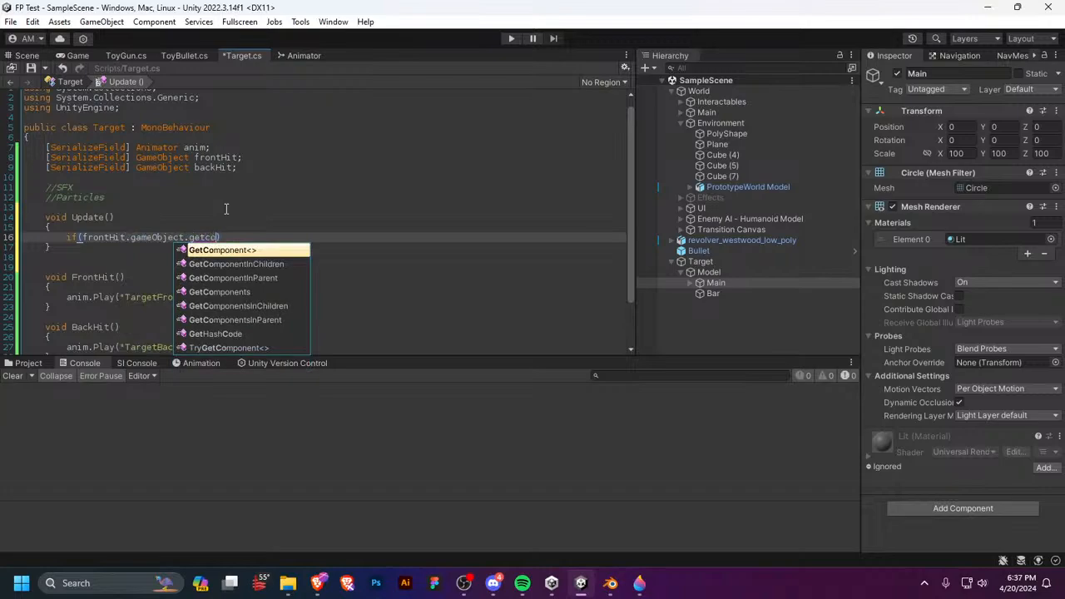
pyautogui.press('Return')
pyautogui.write('Box>')
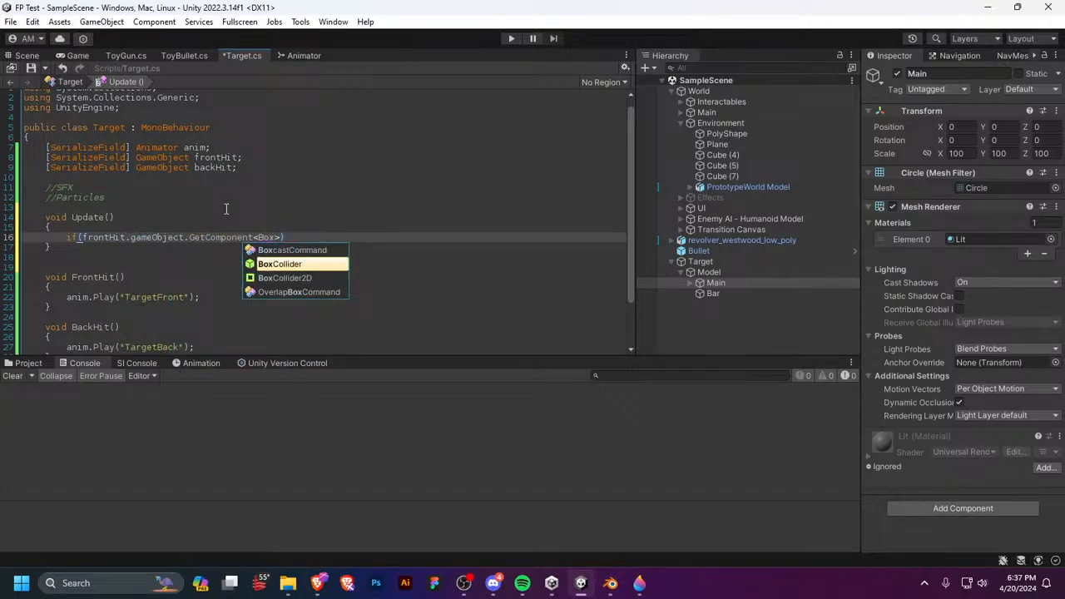
pyautogui.press('Return')
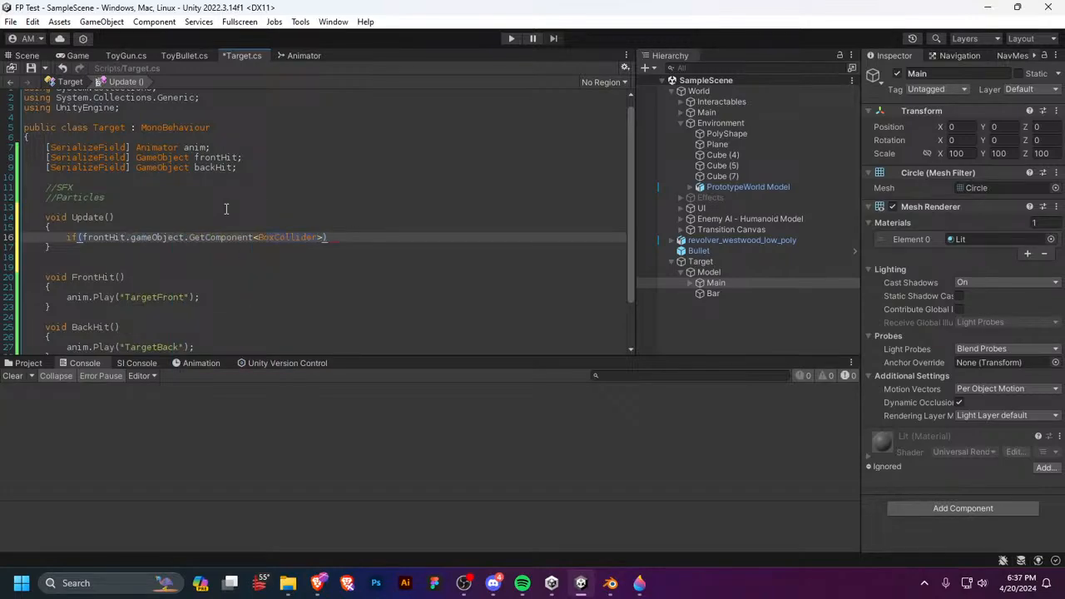
pyautogui.write('())')
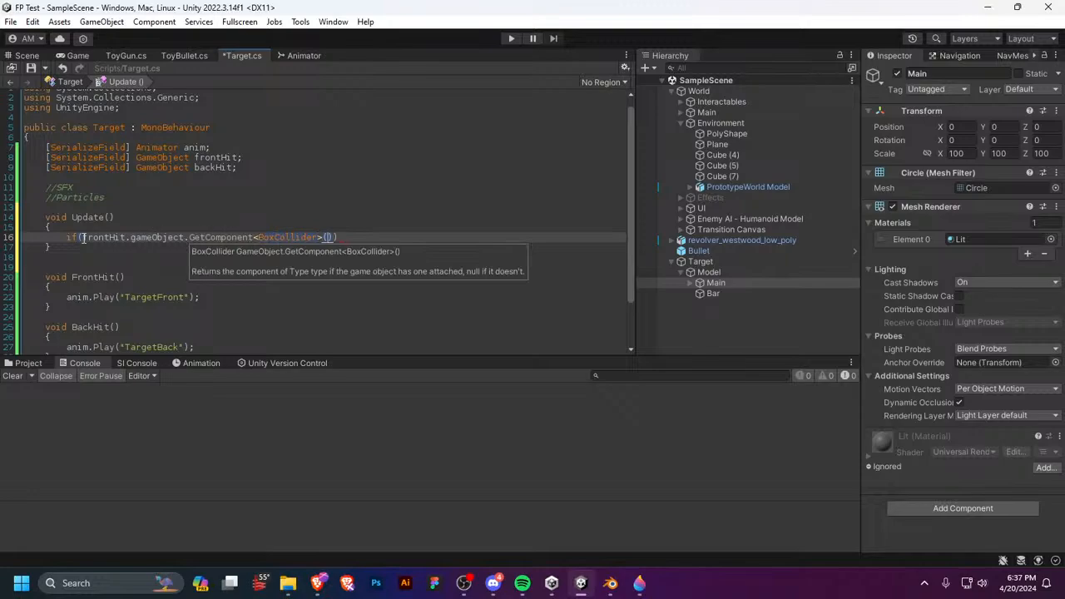
pyautogui.moveTo(65, 237); pyautogui.dragTo(337, 238)
pyautogui.press('BackSpace')
# Step: Add an OnCollisionEnter(Collider coll) method with an empty body below BackHit() in the Target script
pyautogui.scroll(-2, 391, 236)
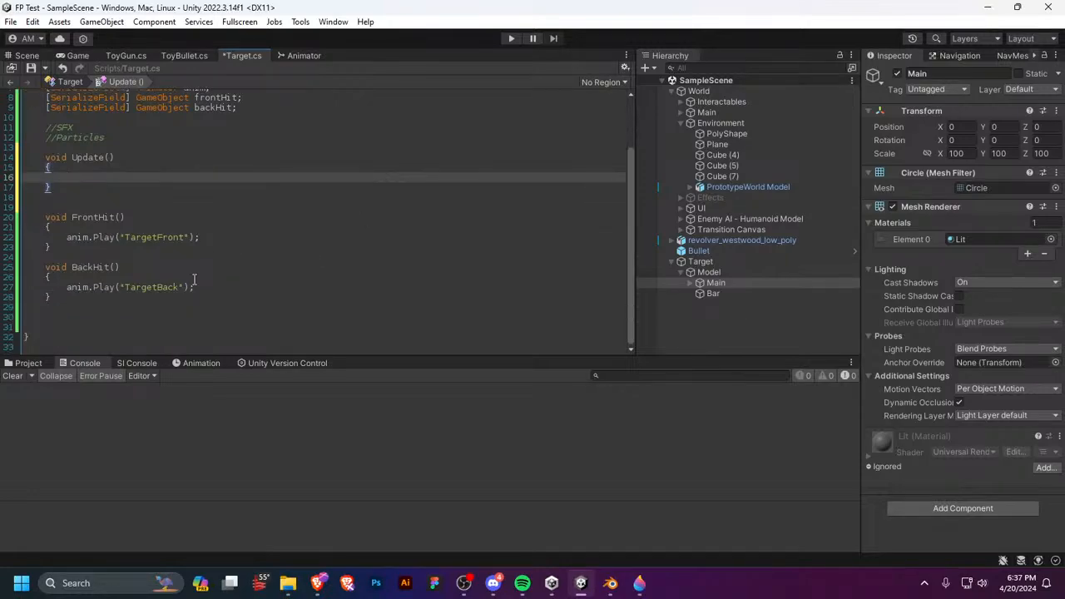
pyautogui.click(145, 297)
pyautogui.click(145, 317)
pyautogui.write('void')
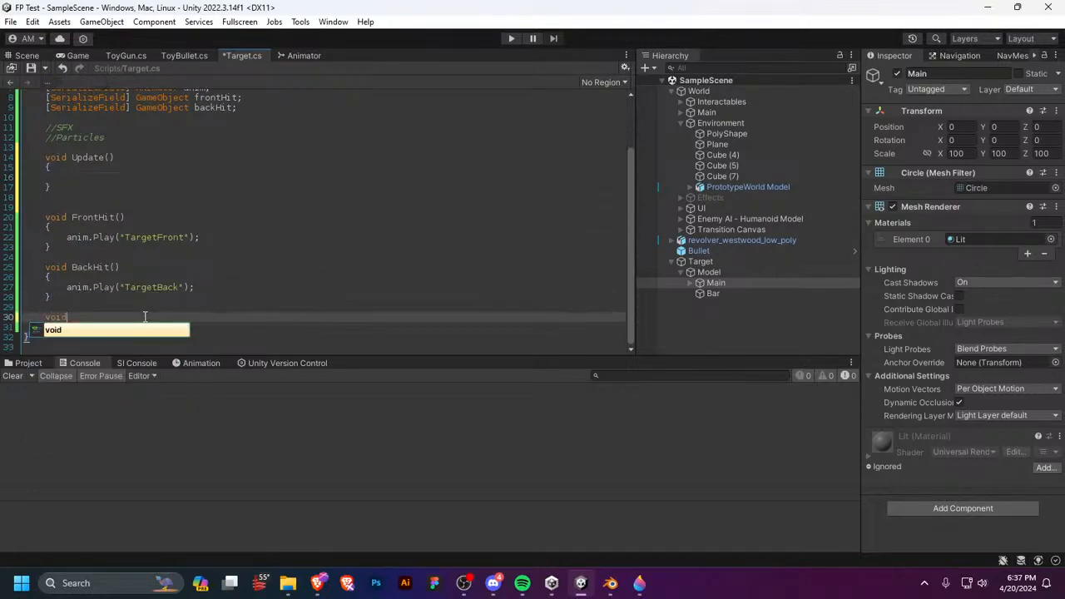
pyautogui.write(' OnColl')
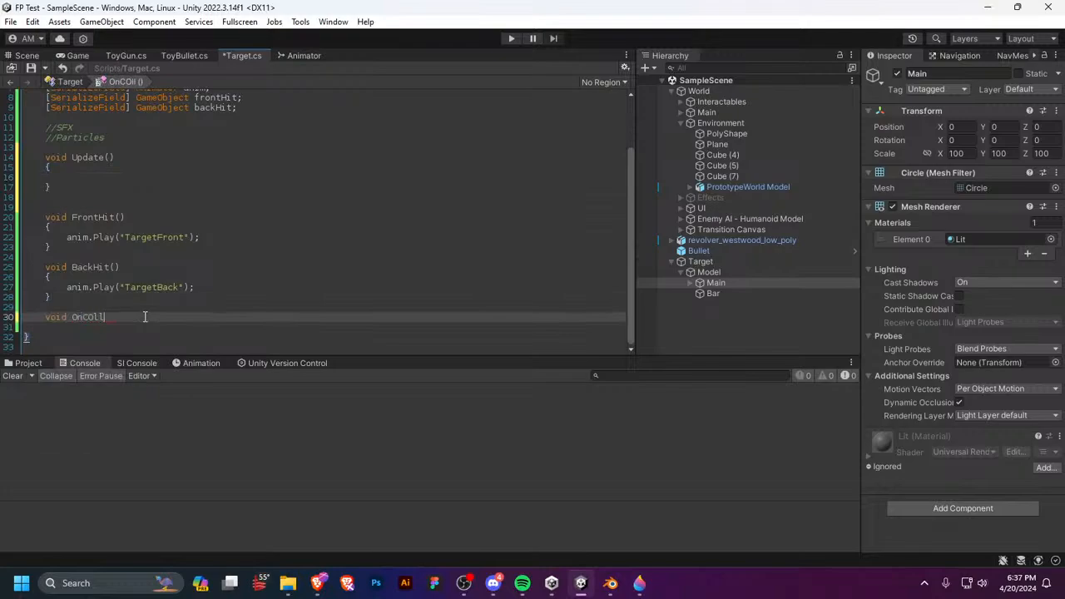
pyautogui.write('isionEnter(')
pyautogui.press('BackSpace')
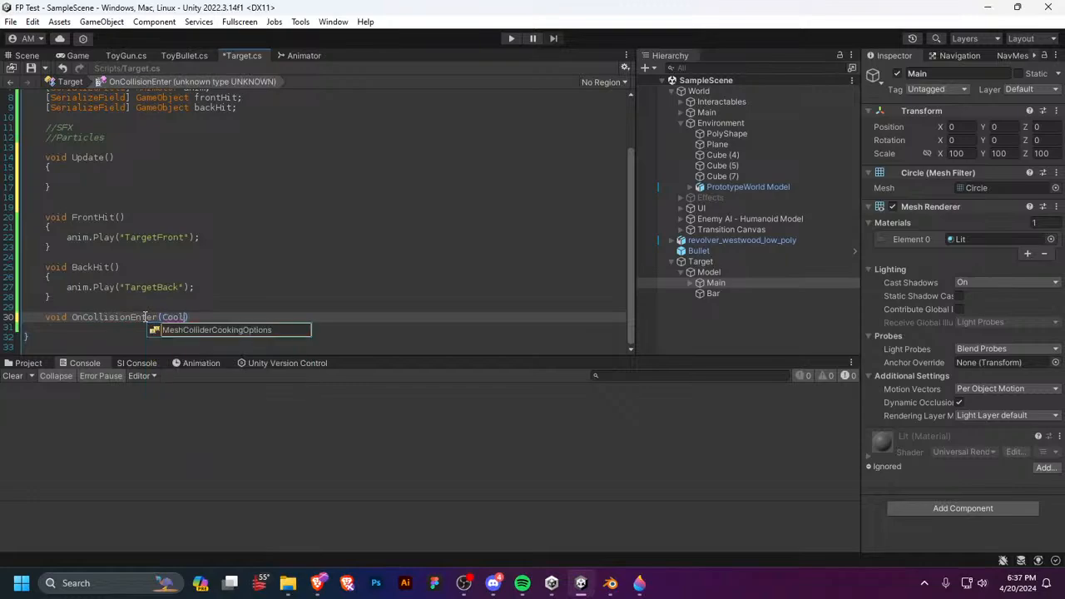
pyautogui.write('(')
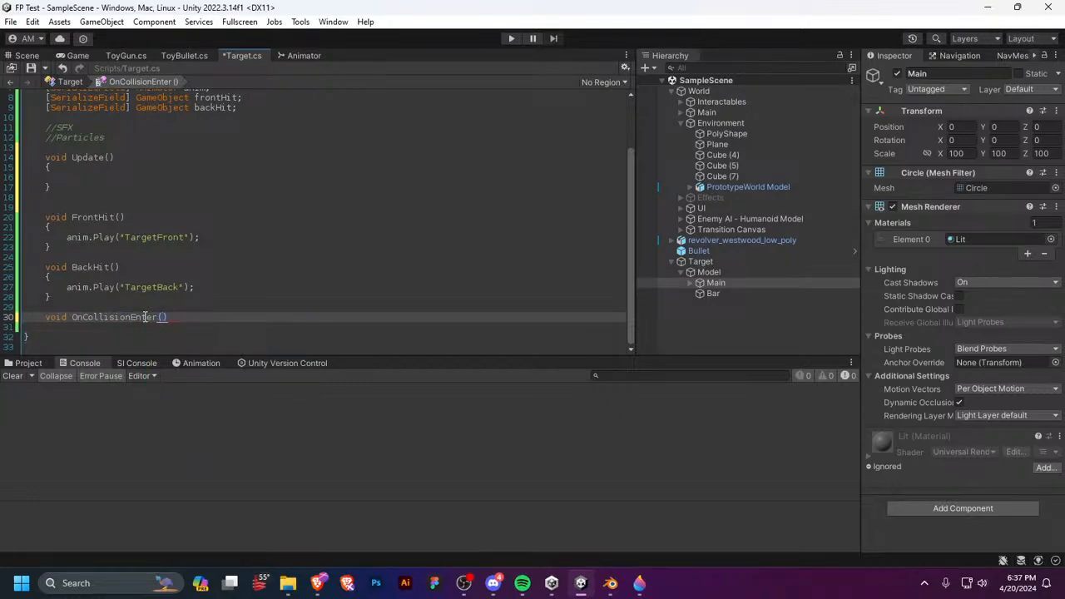
pyautogui.write('Collider c')
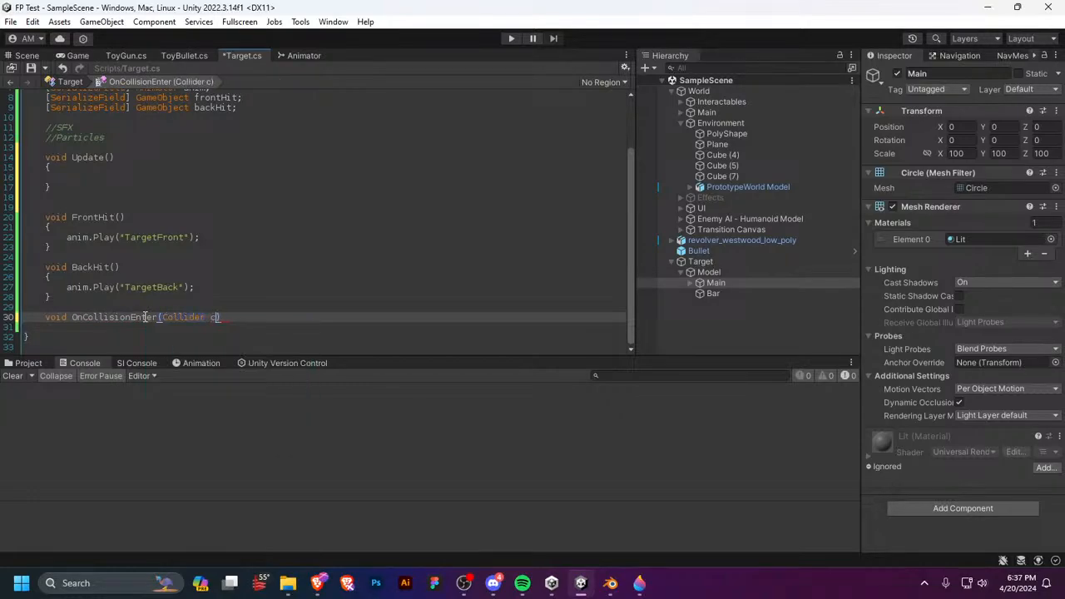
pyautogui.write('oll')
pyautogui.press('Return')
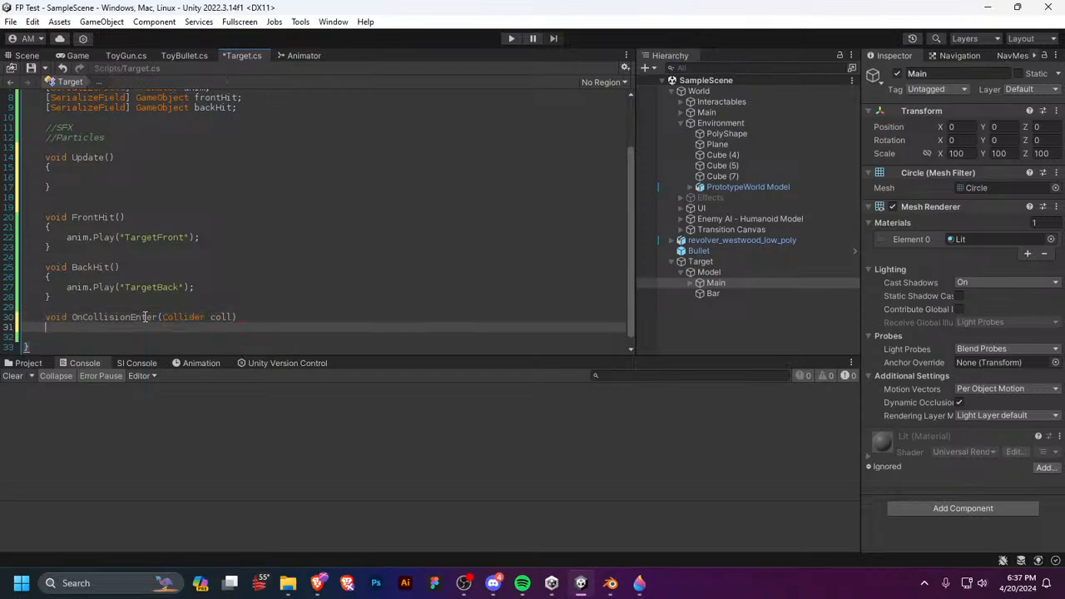
pyautogui.write('{')
pyautogui.press('Return')
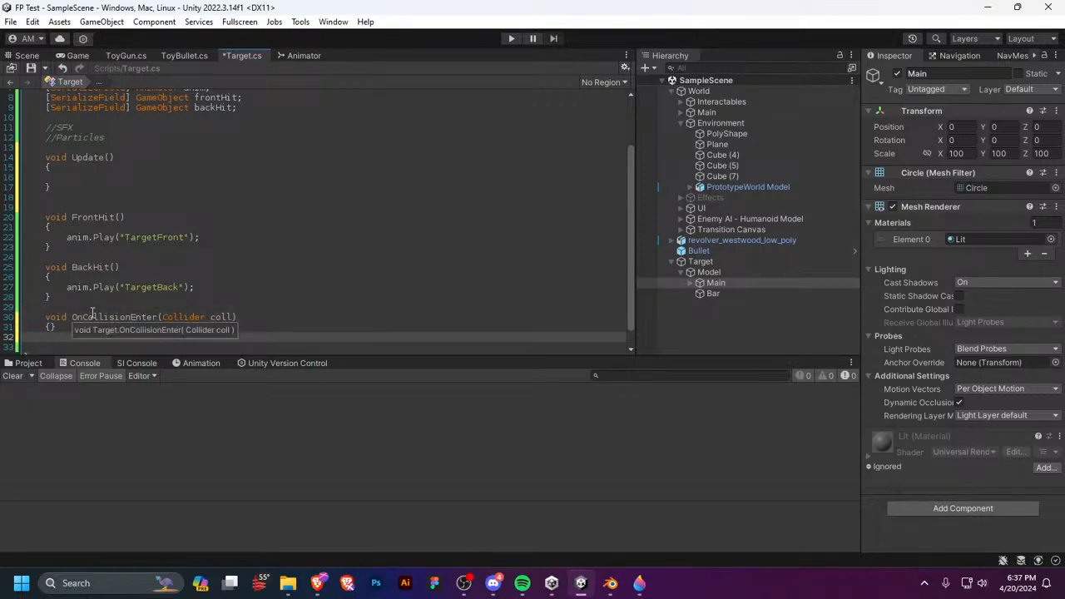
# Step: Change the OnCollisionEnter parameter type to Collision, then save the script and clear the console
pyautogui.doubleClick(181, 317)
pyautogui.write('C')
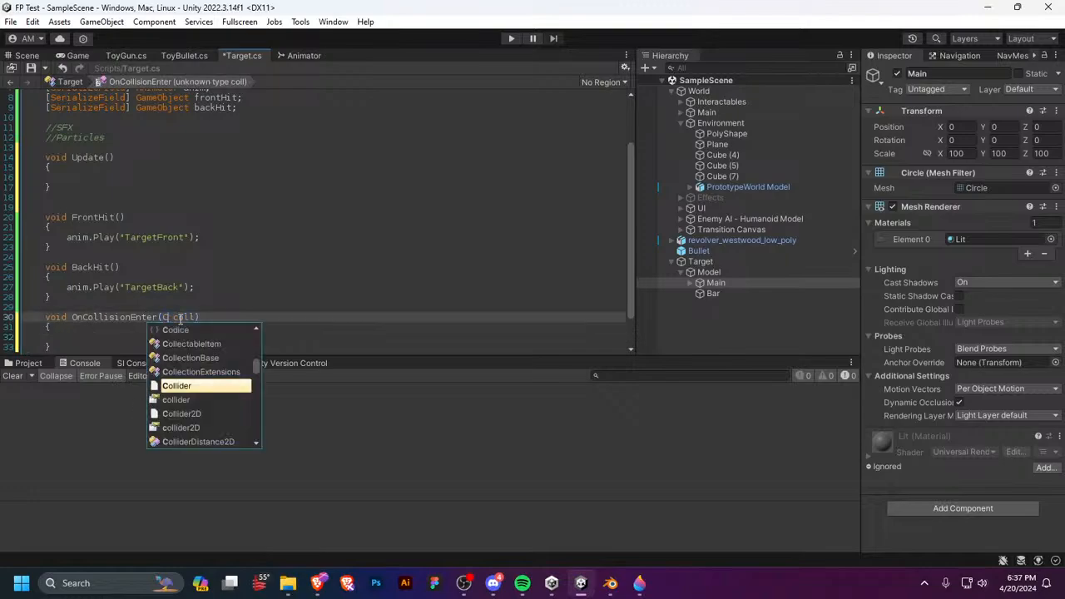
pyautogui.write('ollision')
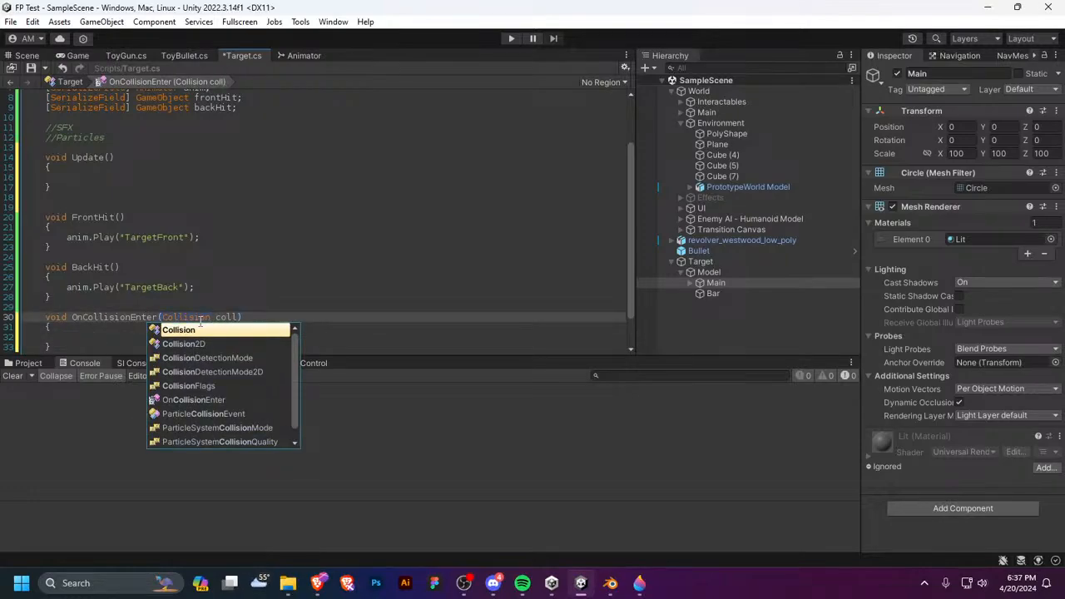
pyautogui.hotkey('ctrl', 's')
pyautogui.click(151, 338)
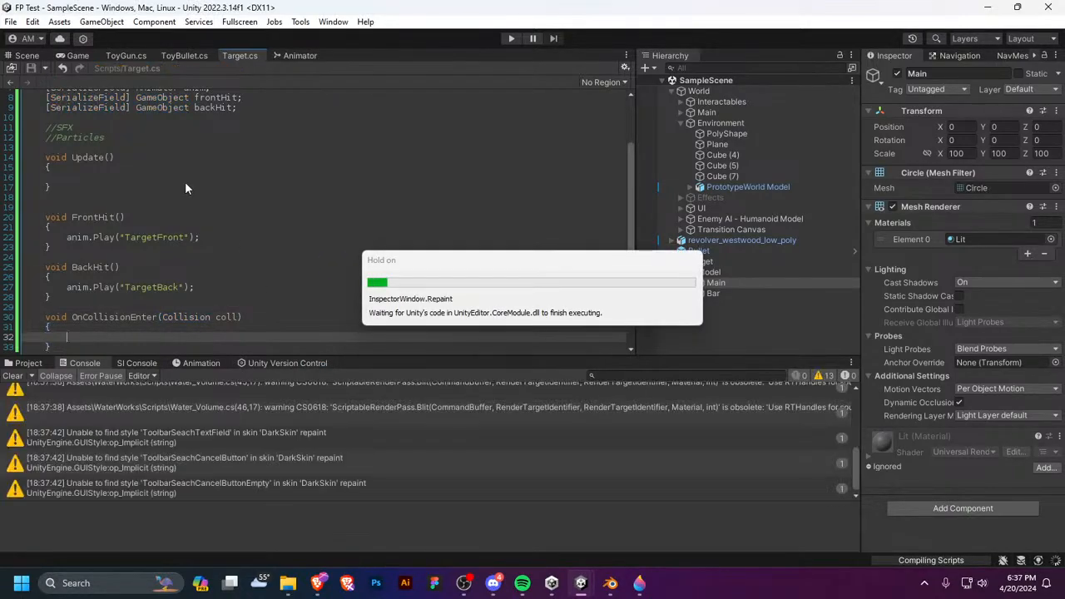
pyautogui.click(13, 375)
# Step: Review the fields and methods of the Target script, then show the target in the Scene view
pyautogui.scroll(3, 50, 208)
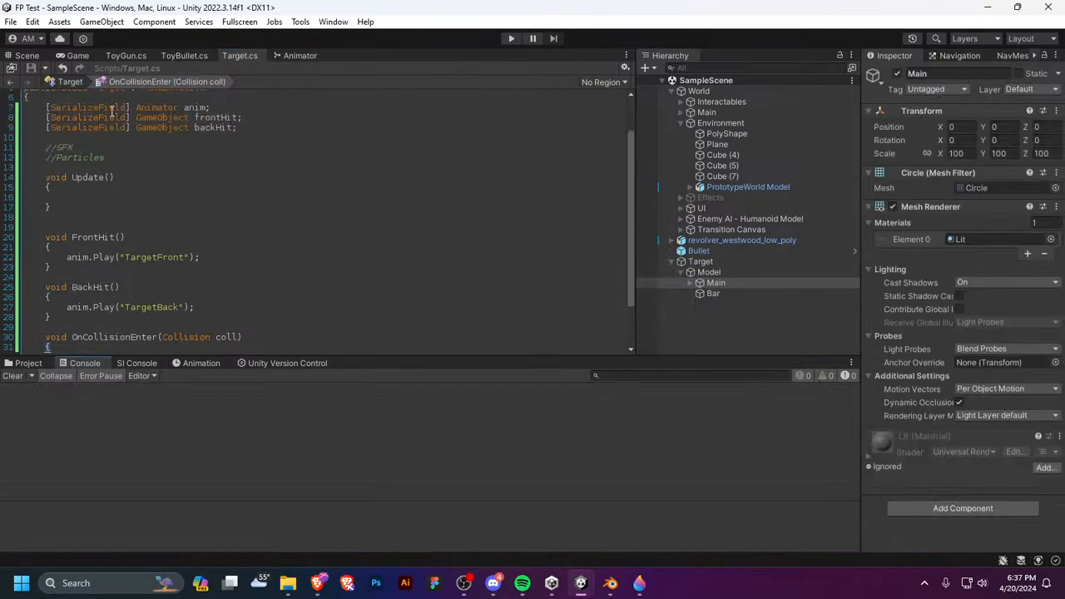
pyautogui.click(28, 56)
pyautogui.click(239, 56)
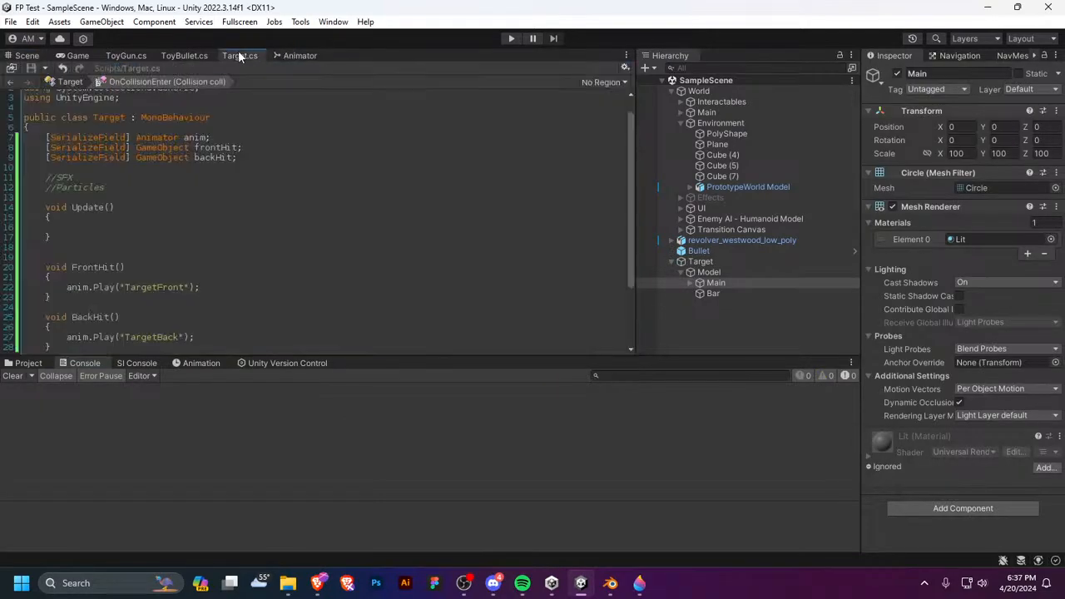
pyautogui.rightClick(244, 171)
pyautogui.click(125, 83)
pyautogui.click(29, 56)
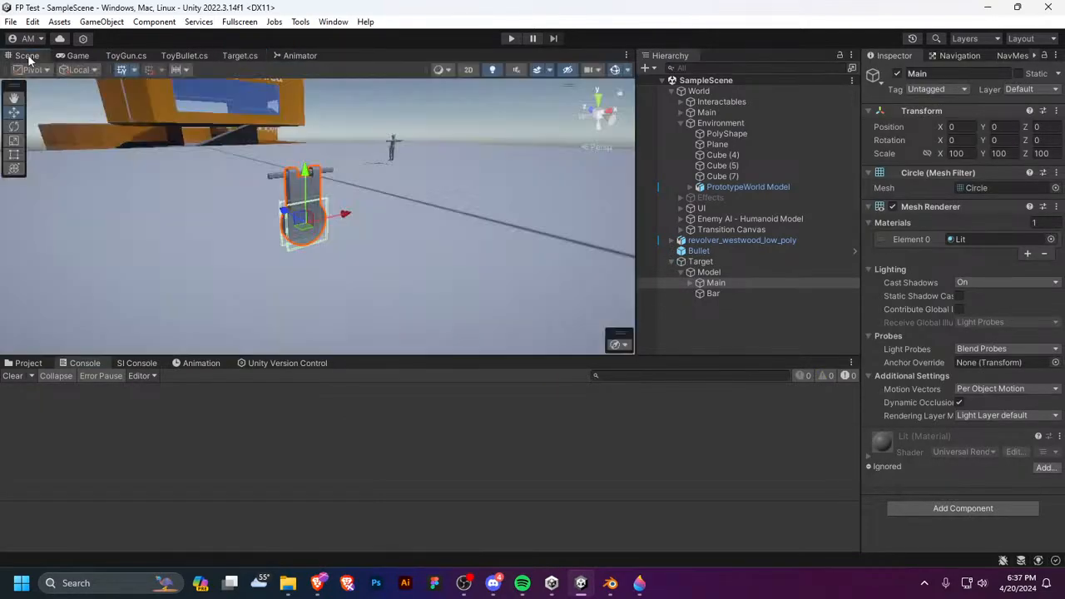